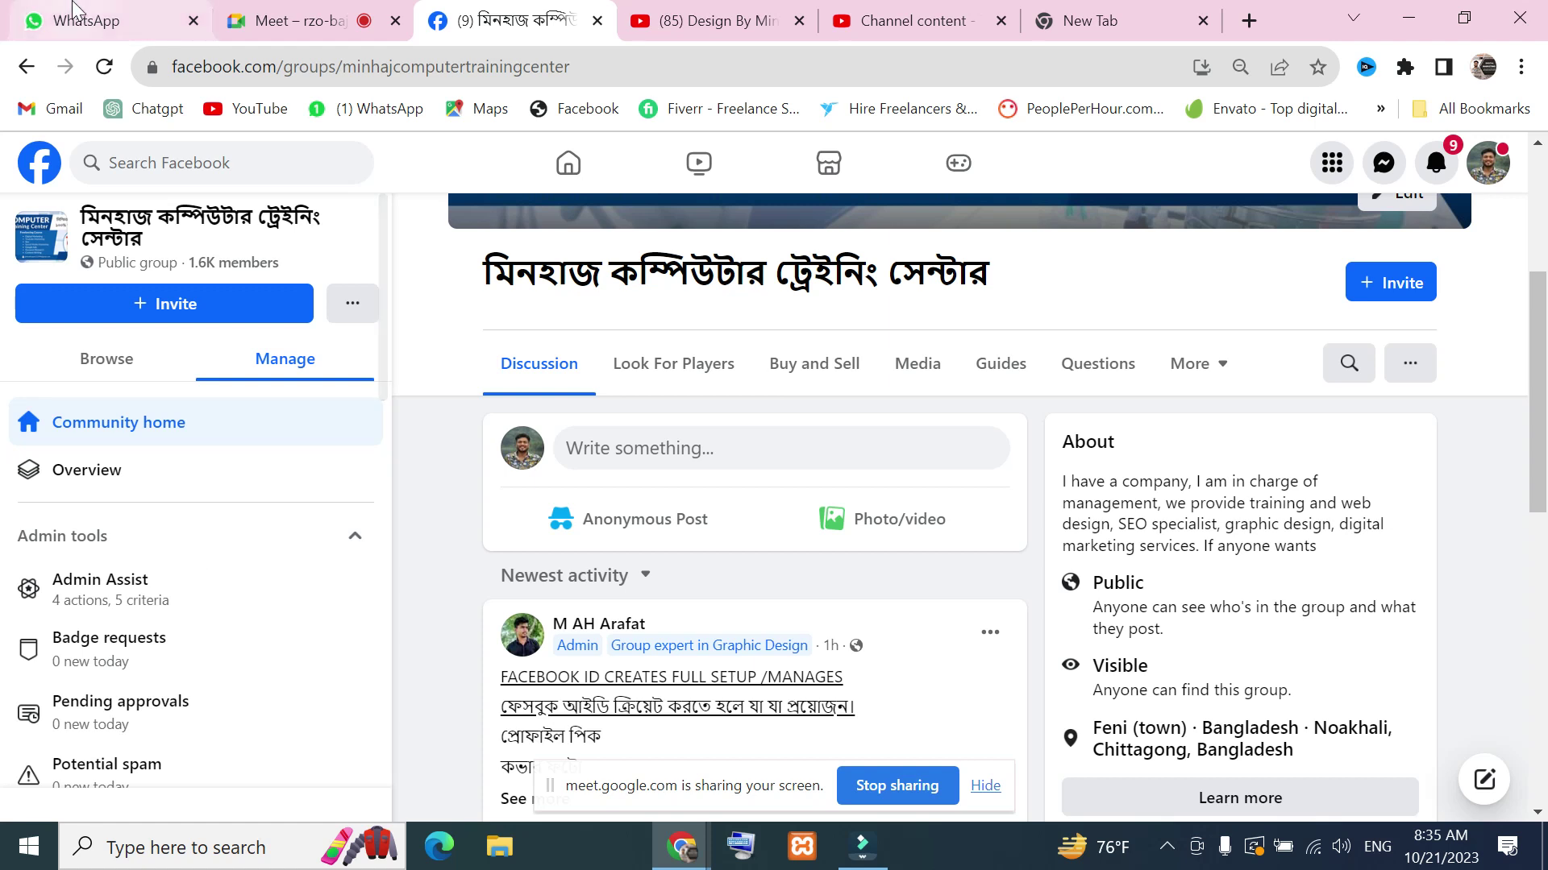
Dismiss the screen-sharing notice and scroll through the current page
click(985, 786)
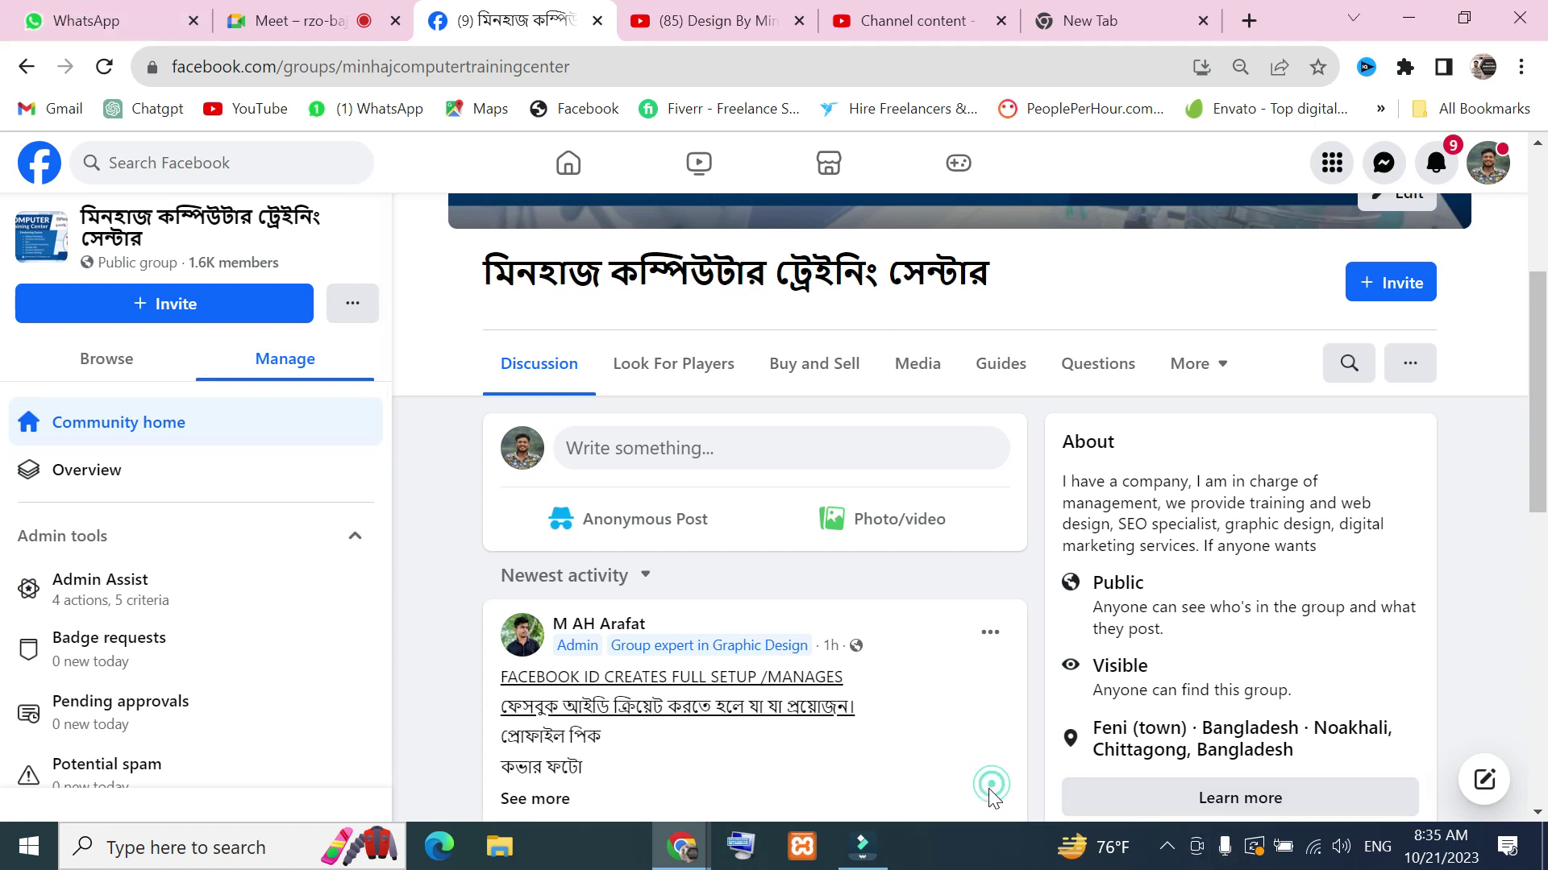
scroll(379, 355, down, 4)
scroll(723, 520, down, 3)
scroll(777, 656, down, 5)
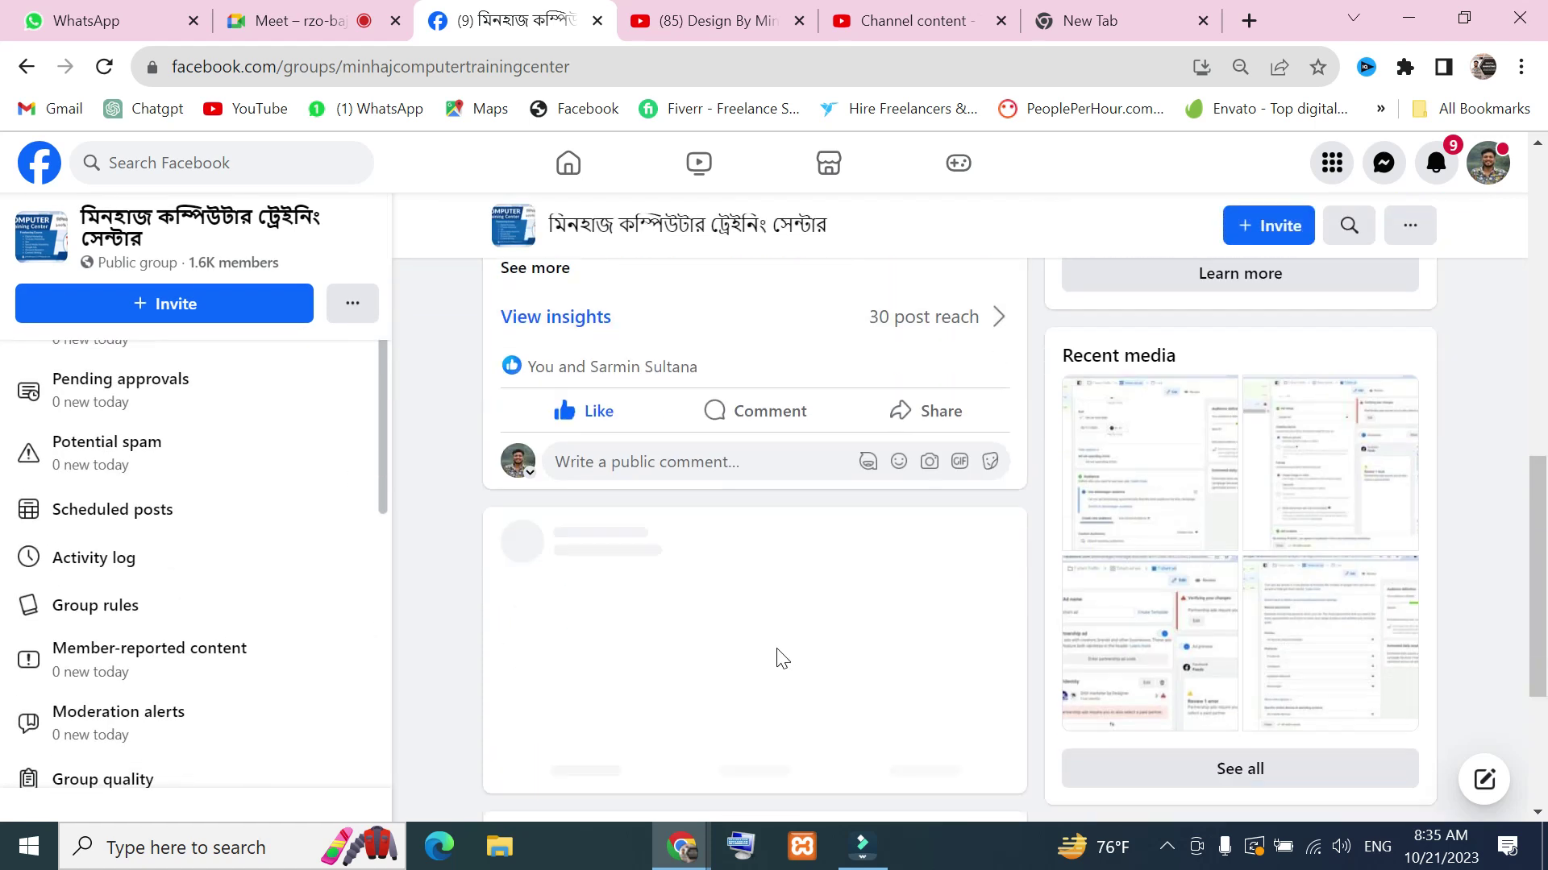
scroll(777, 650, up, 4)
scroll(884, 691, down, 5)
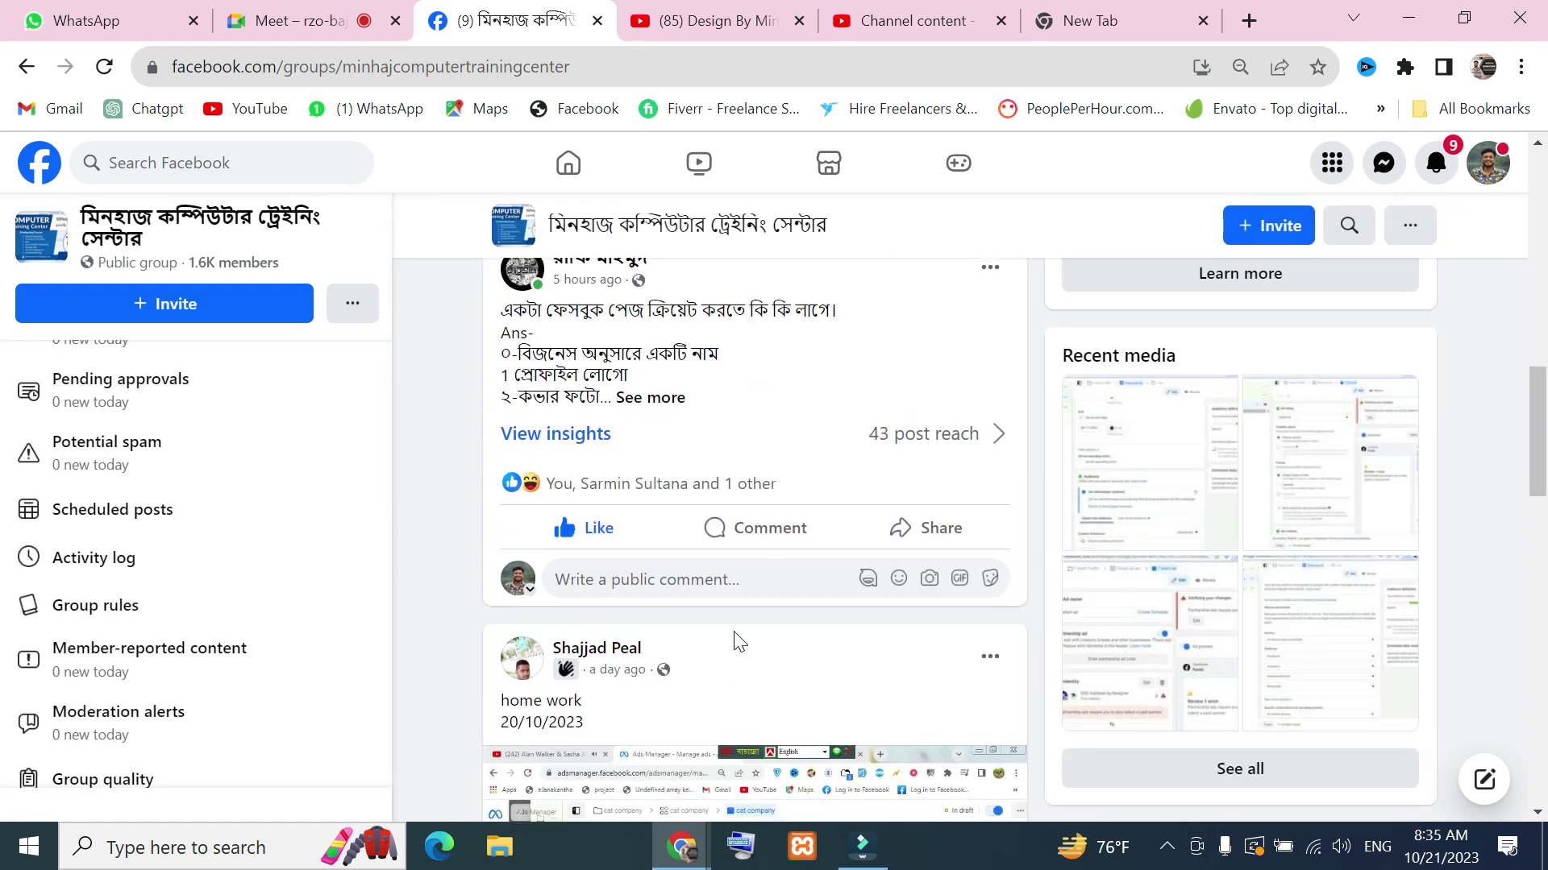
scroll(733, 639, up, 8)
Admit all waiting participants into the Google Meet call, bringing it to 16 contributors
click(314, 24)
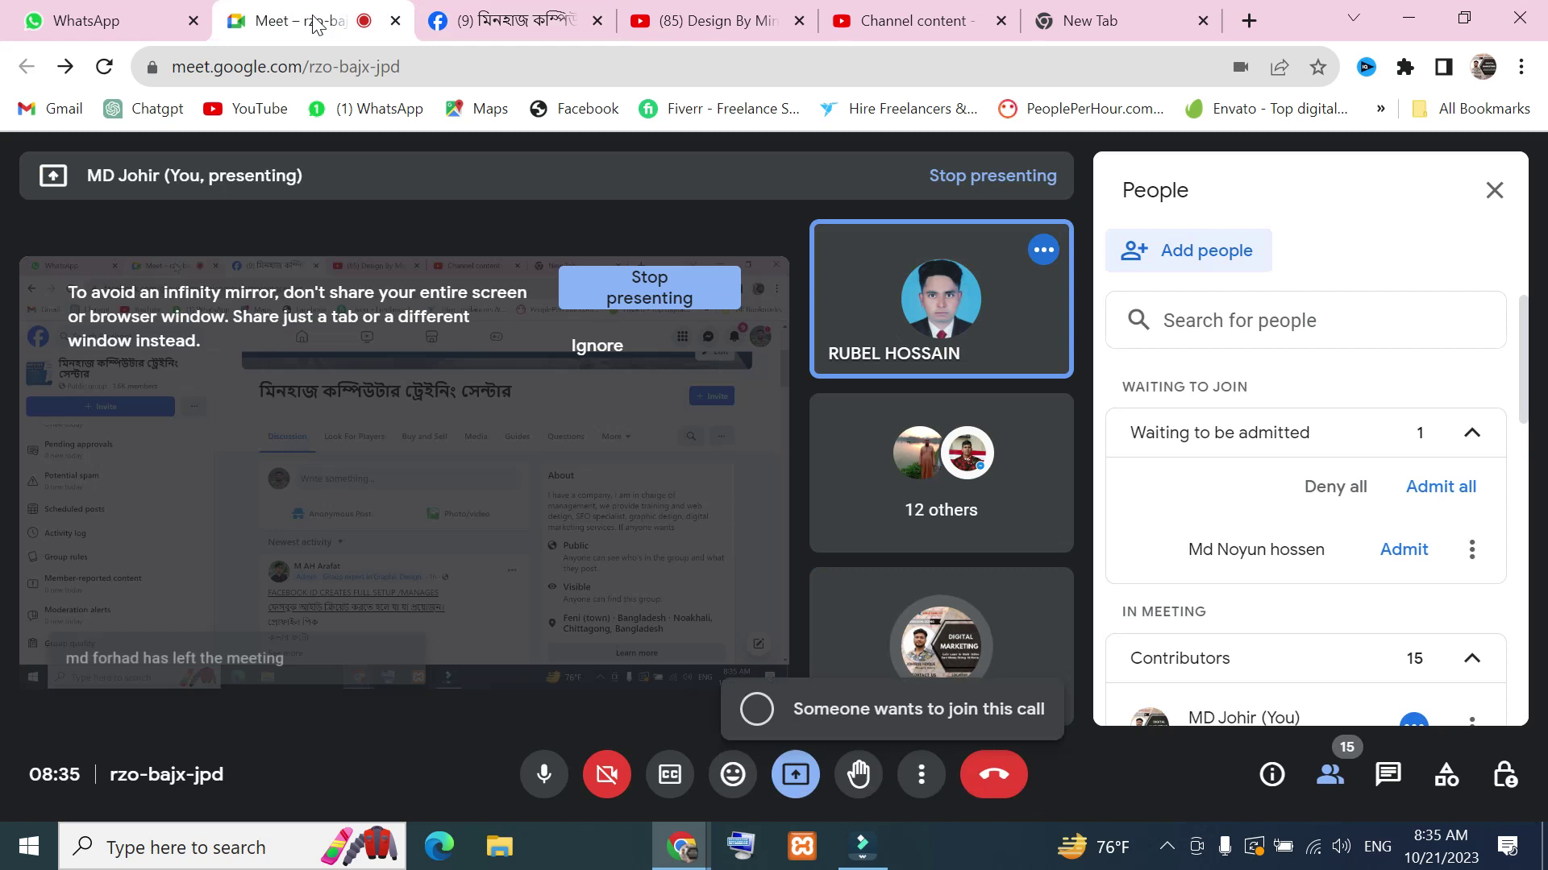
click(1431, 487)
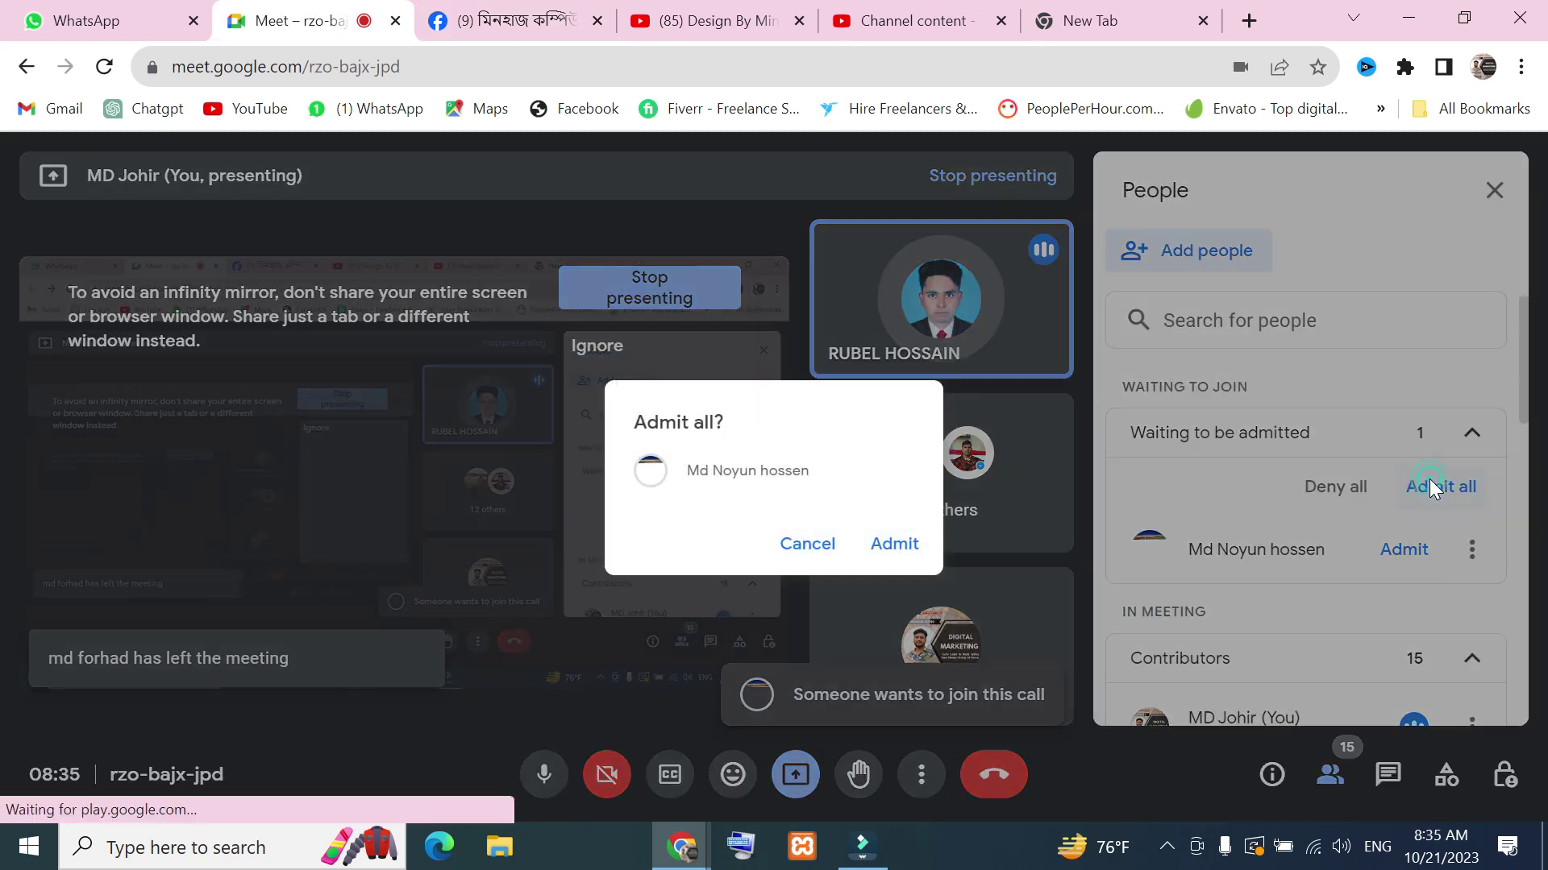
click(897, 544)
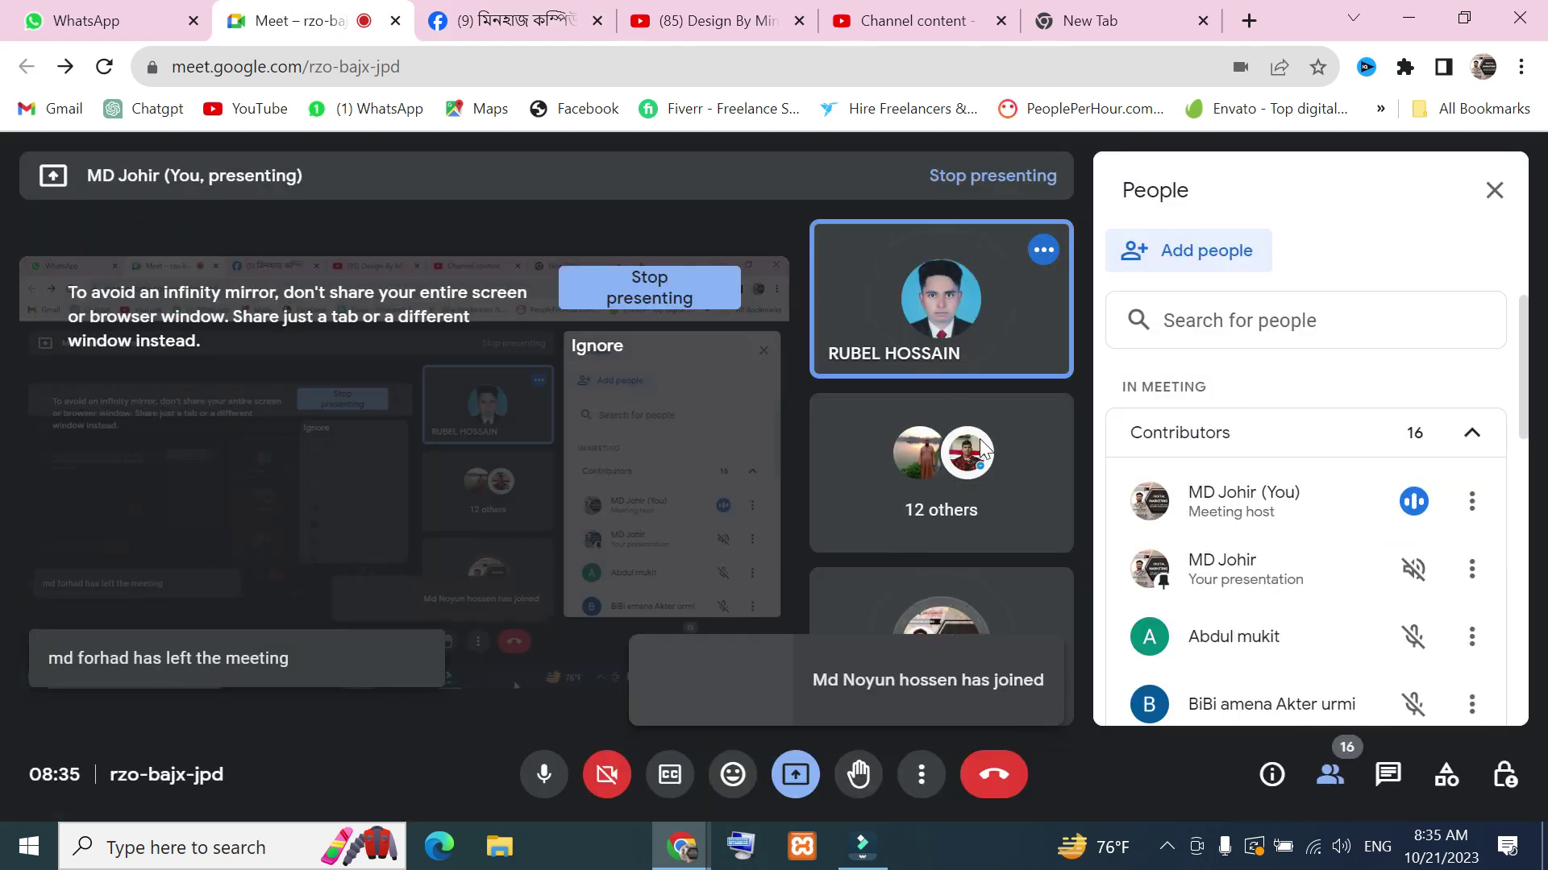
Return to the Facebook group page, then bring up the Design By Minhaj YouTube channel
click(481, 13)
scroll(753, 483, down, 6)
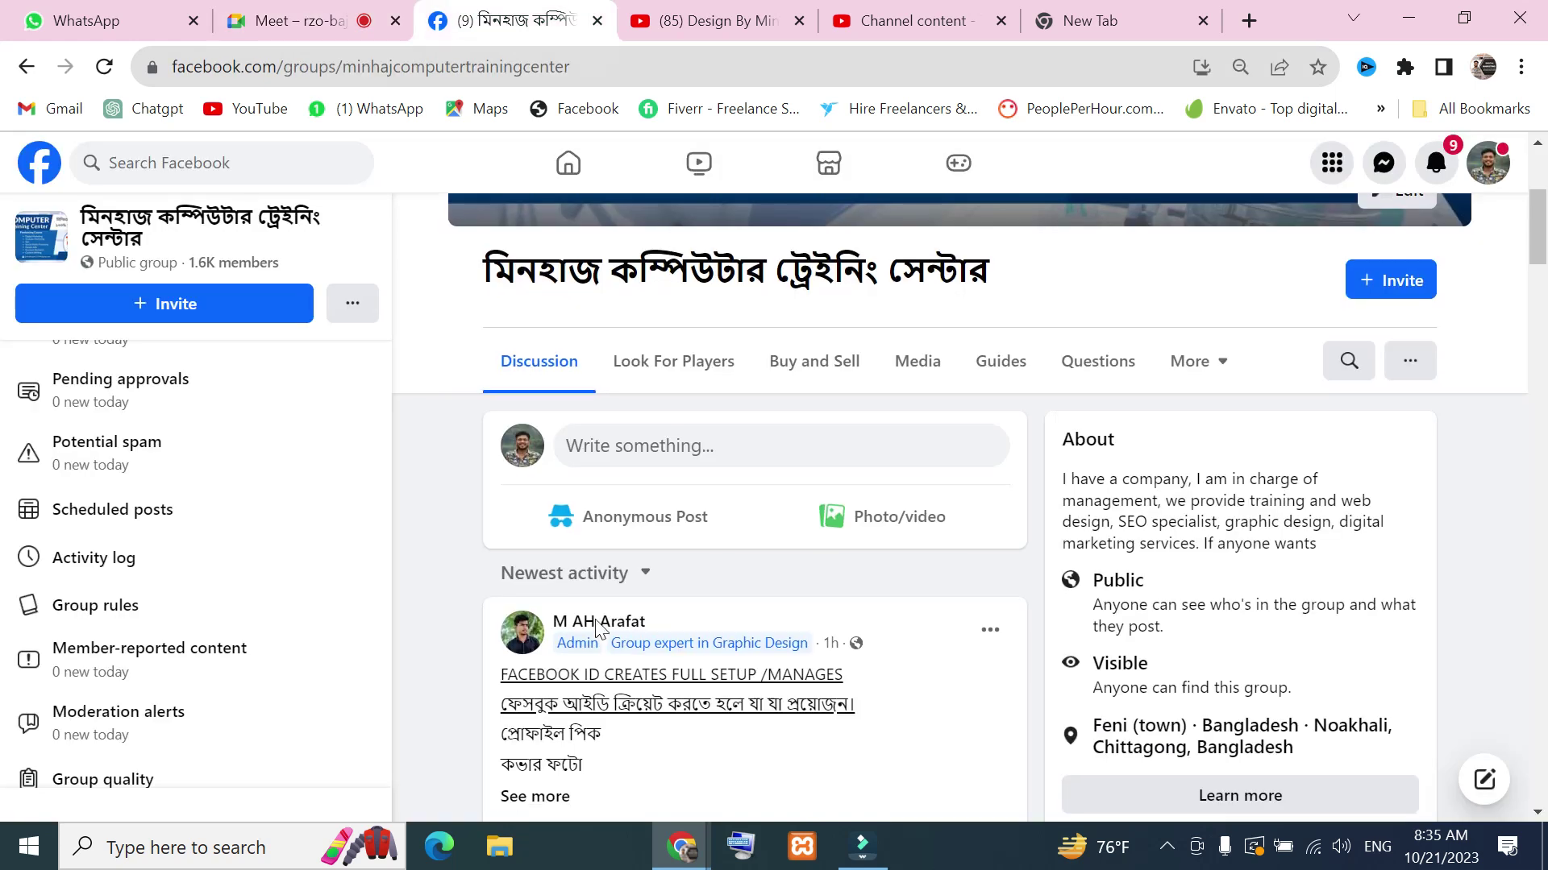
click(706, 27)
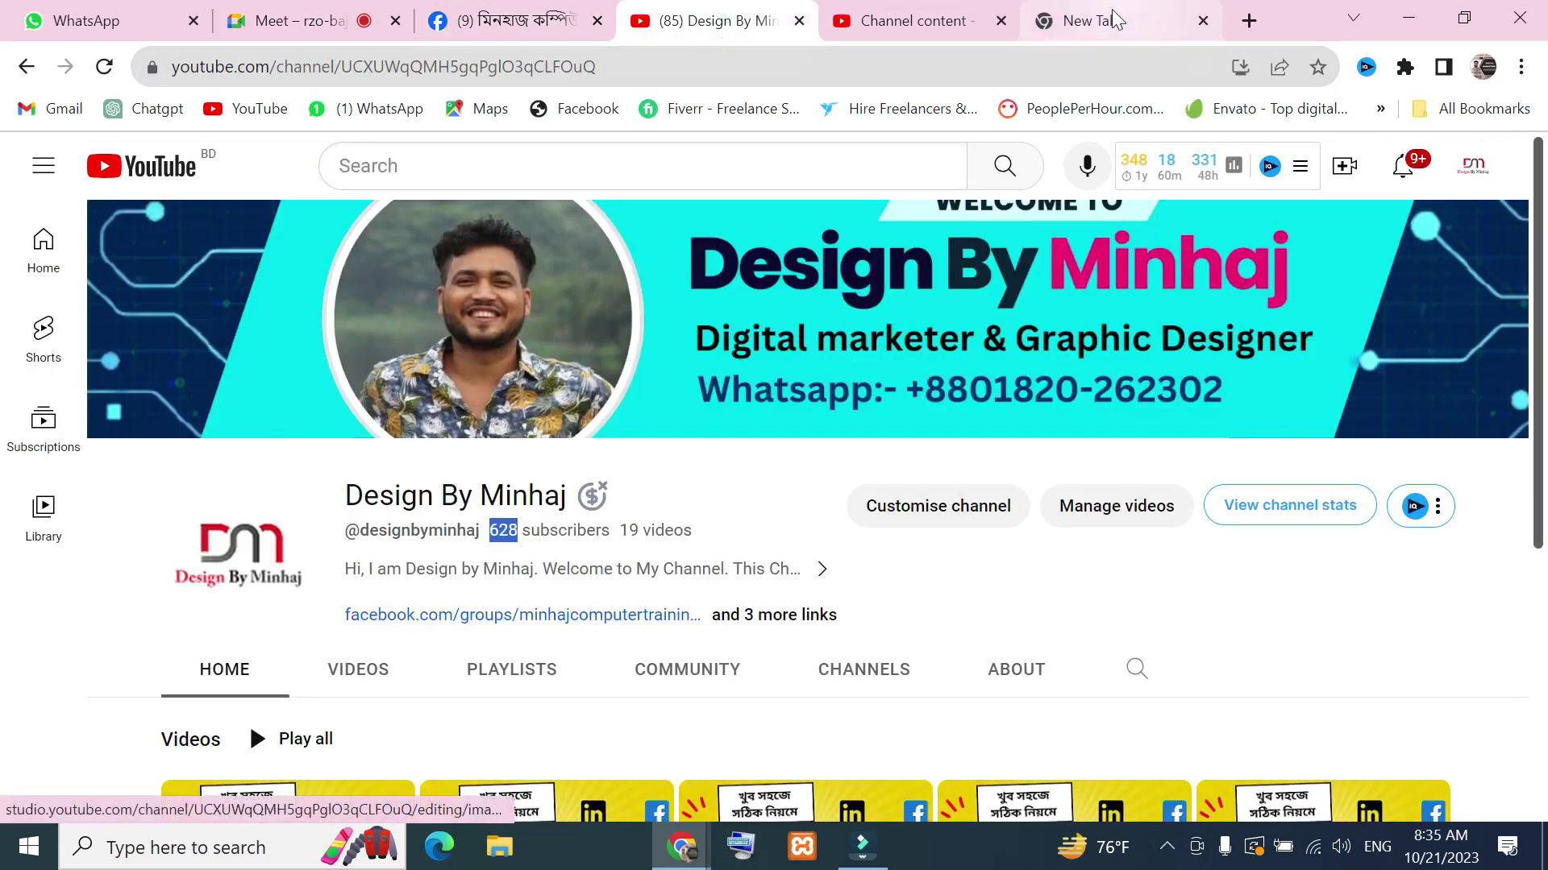
In a fresh tab, search Google for cpagrip from the recent searches
click(1110, 11)
click(1249, 20)
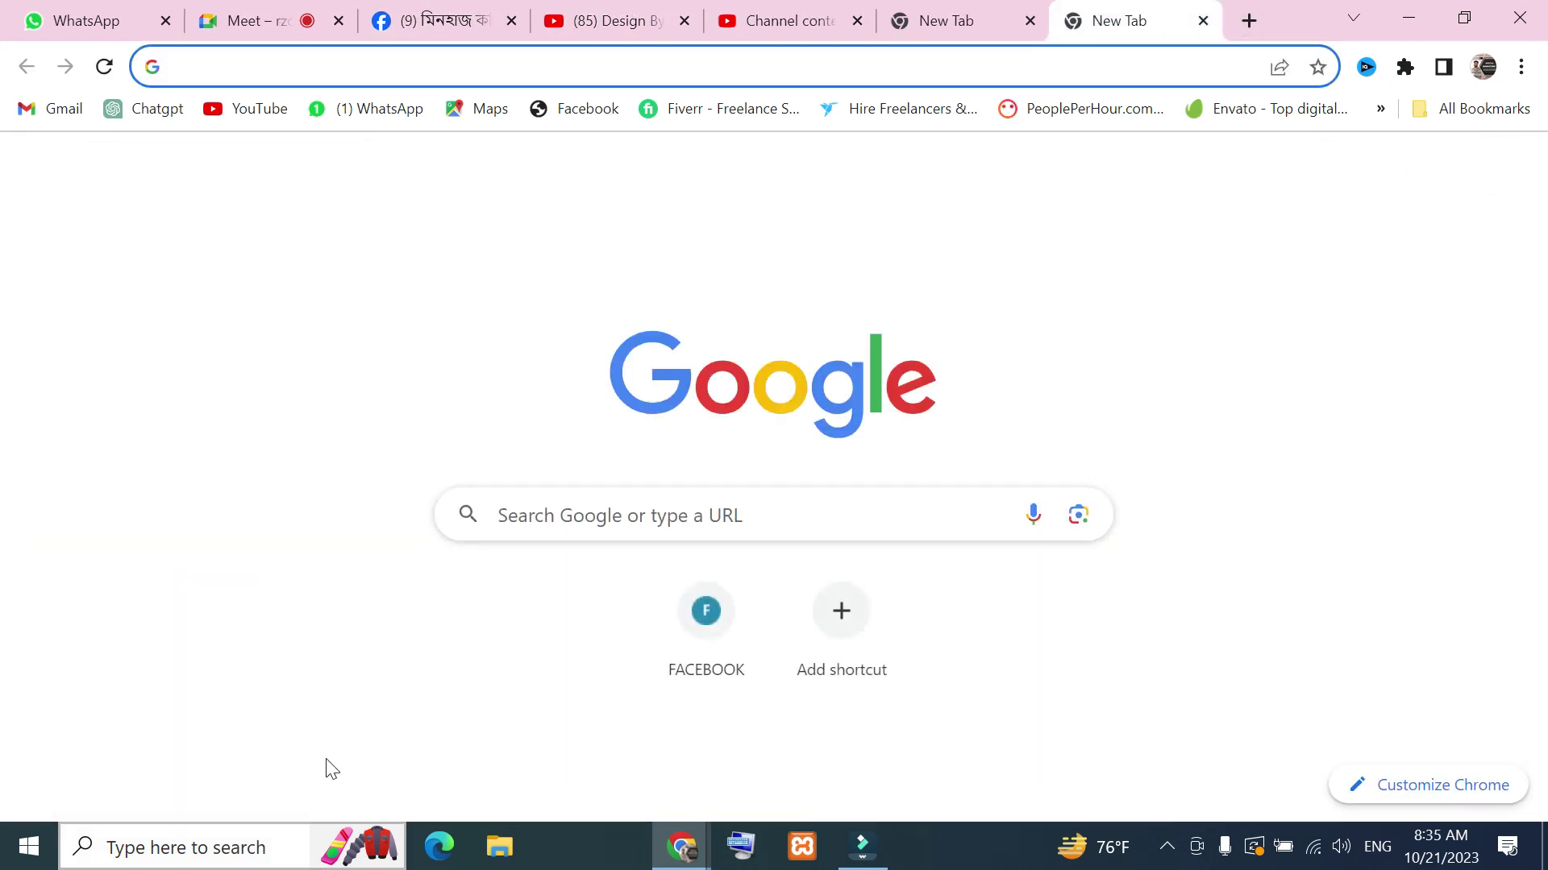
click(561, 499)
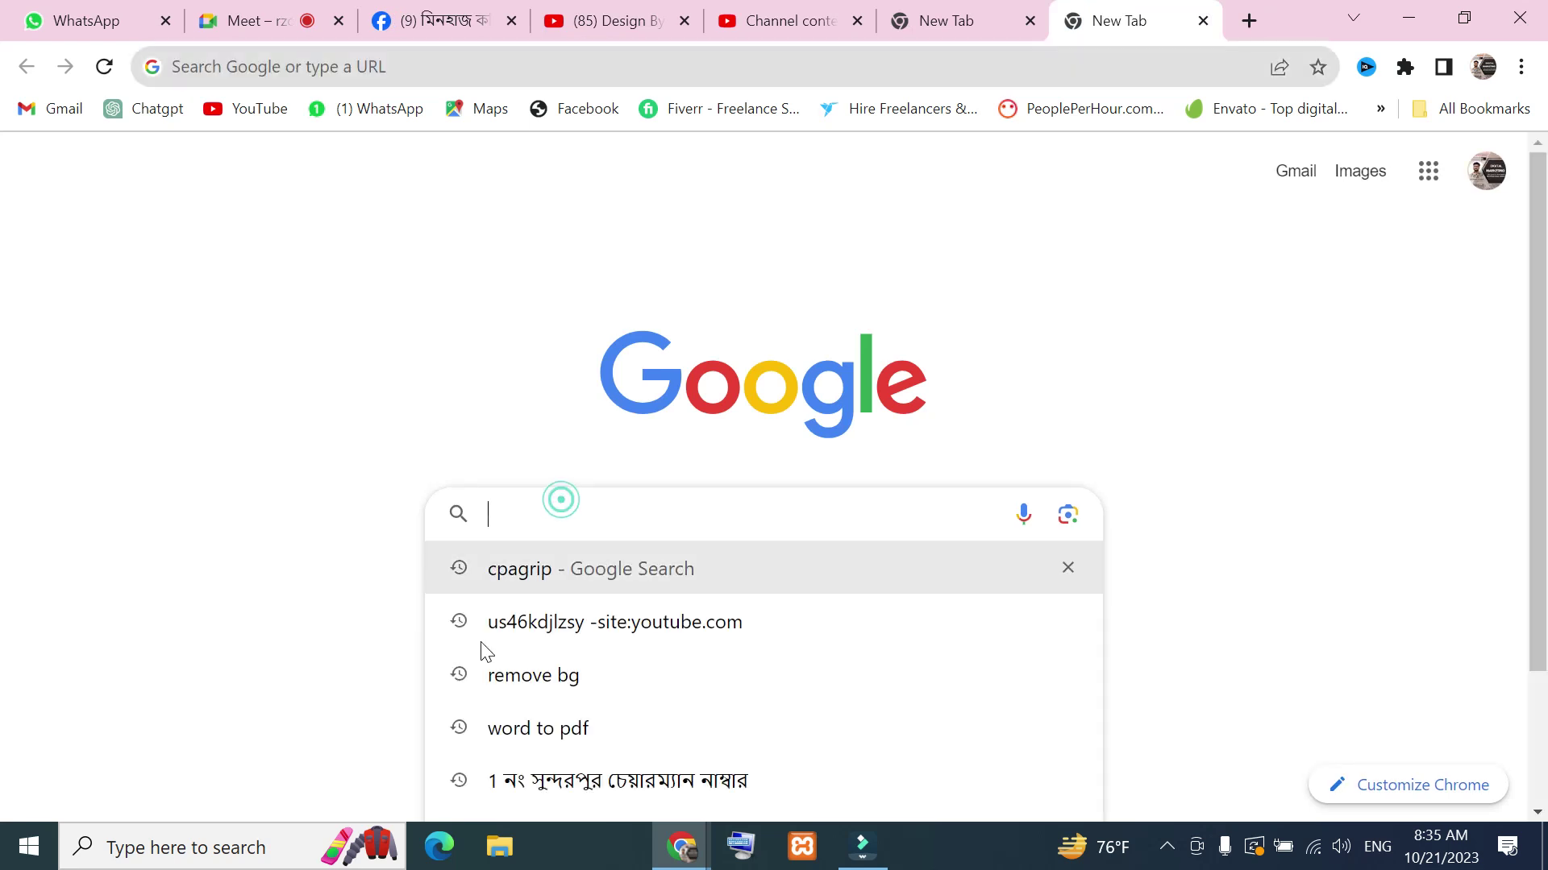
click(563, 579)
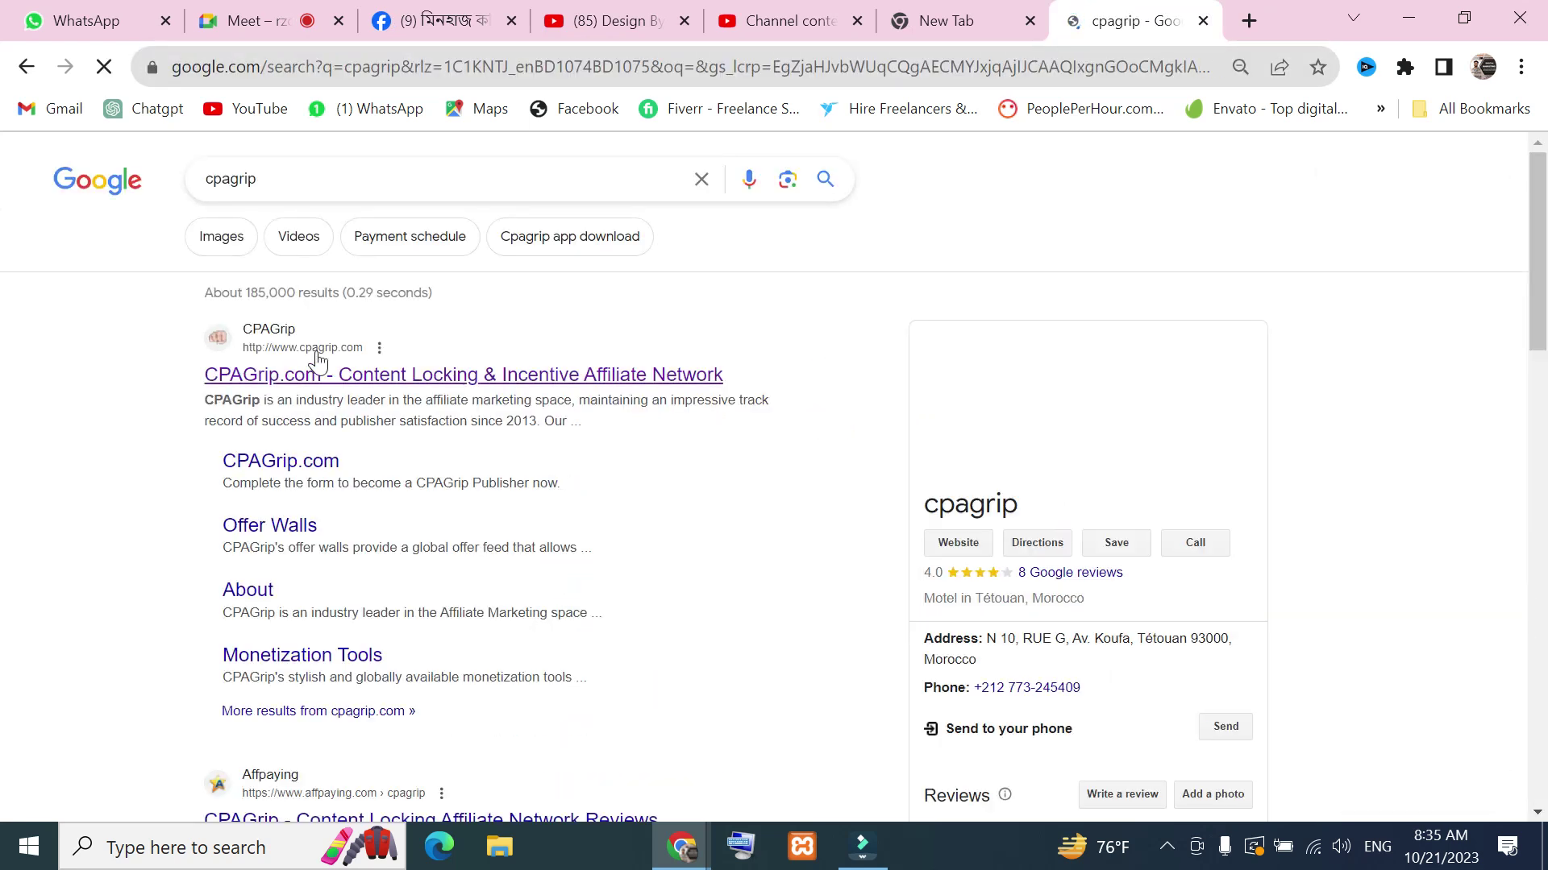
Open the CPAGrip publisher login page, then return to the Facebook group feed
click(298, 349)
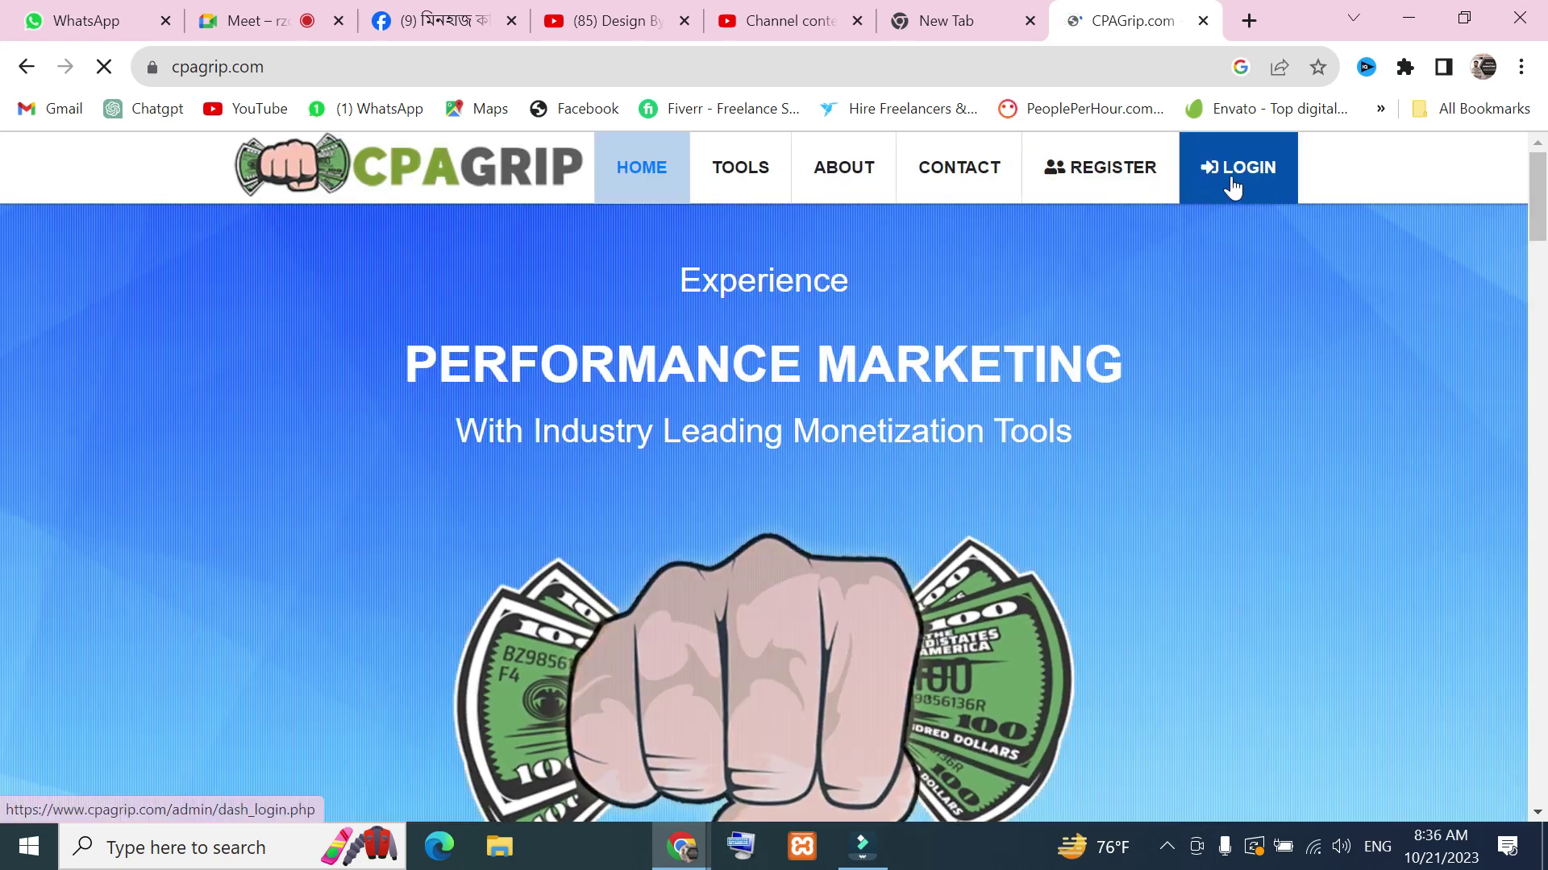
click(1244, 180)
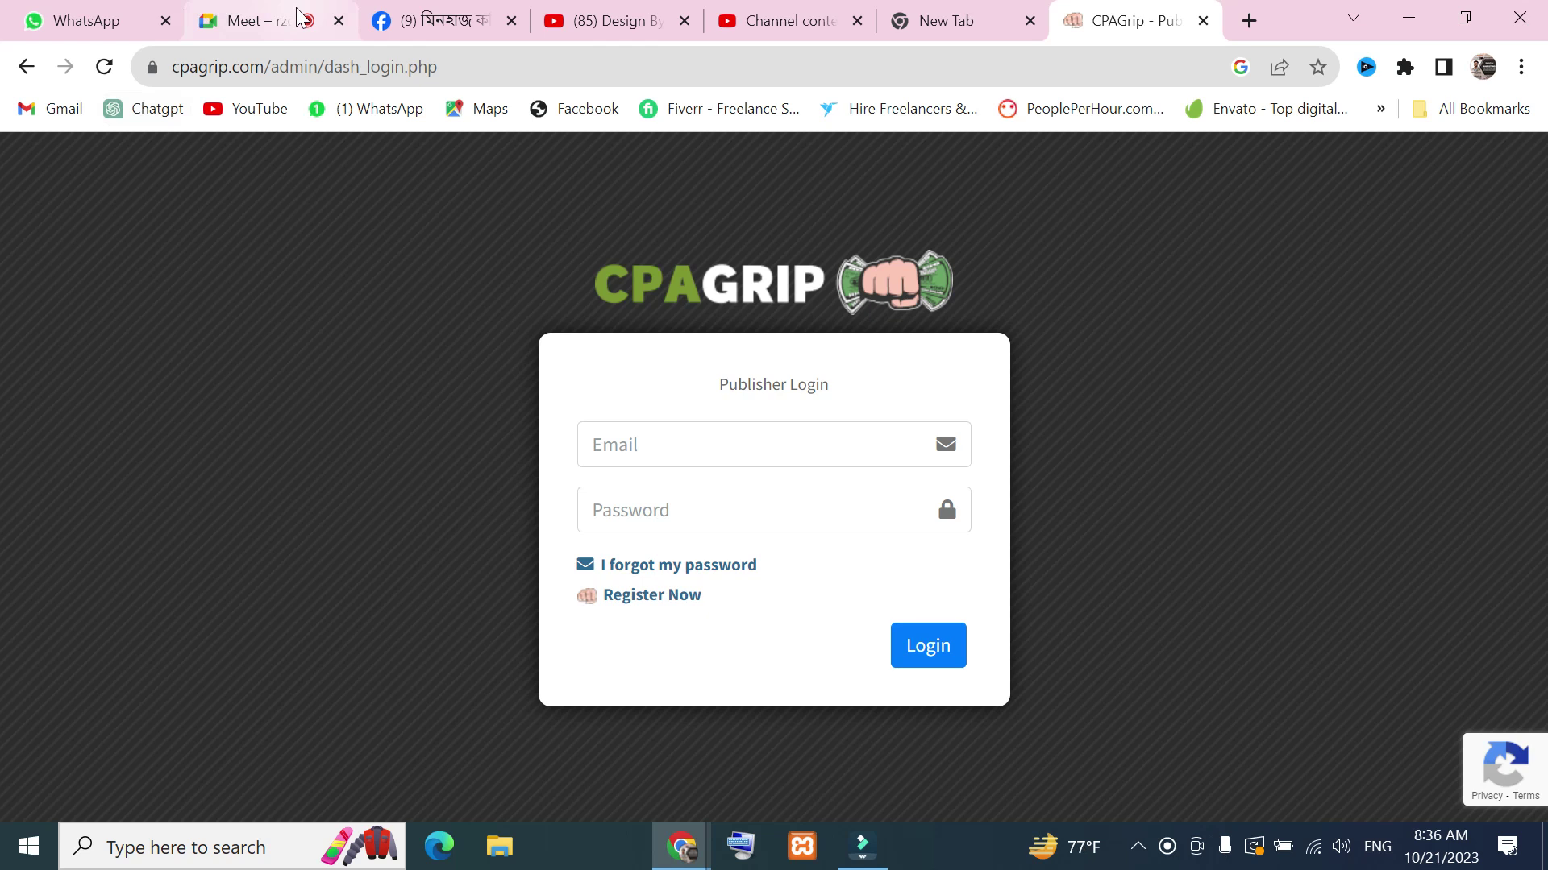
click(266, 20)
click(384, 11)
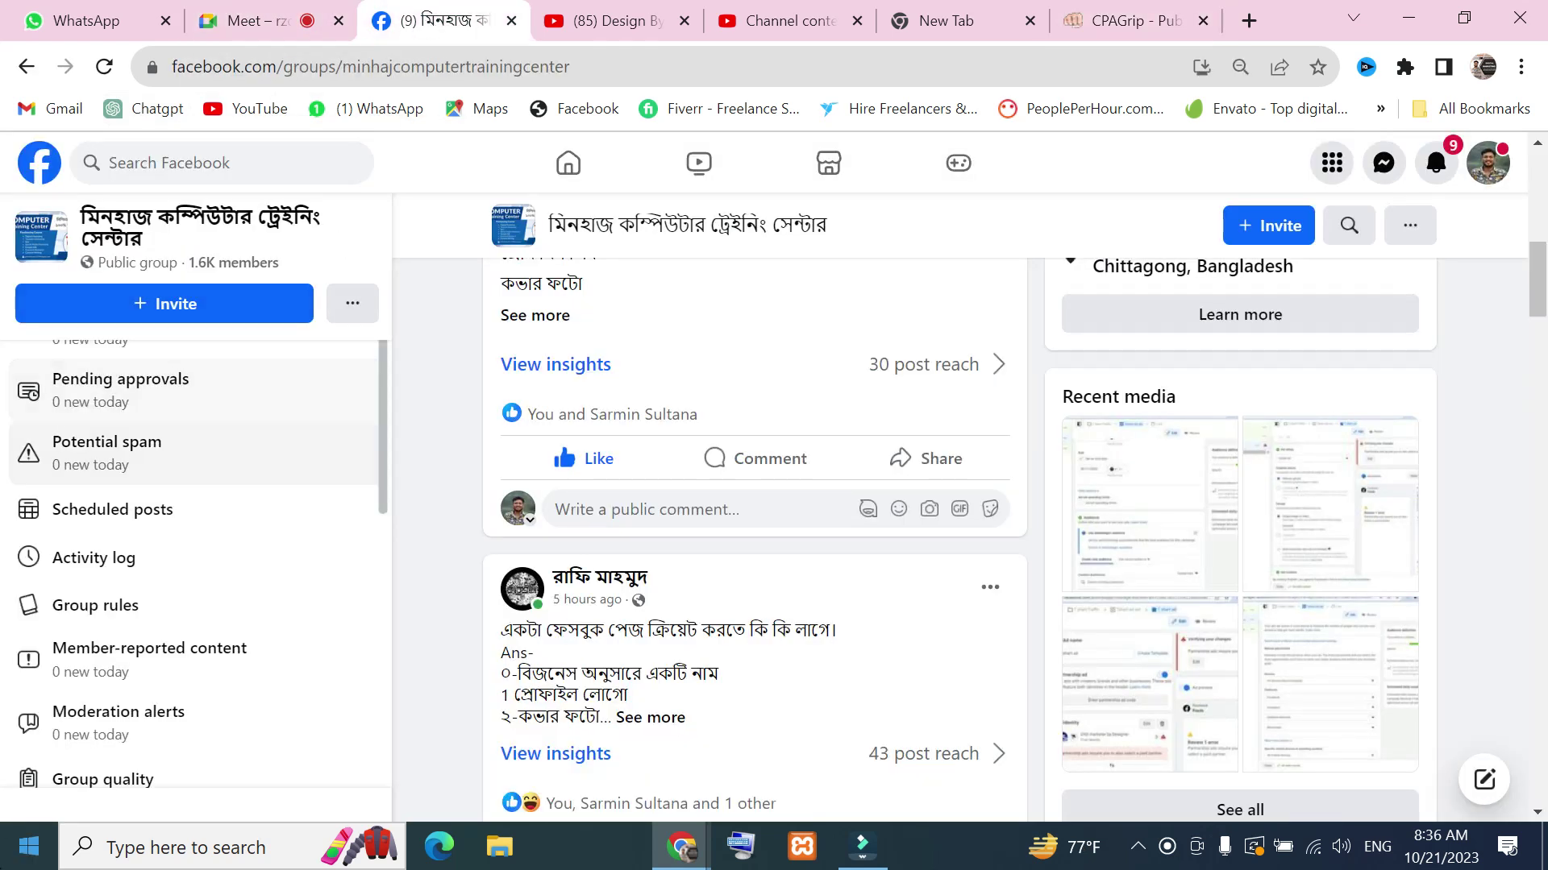
scroll(793, 612, down, 5)
scroll(793, 612, down, 20)
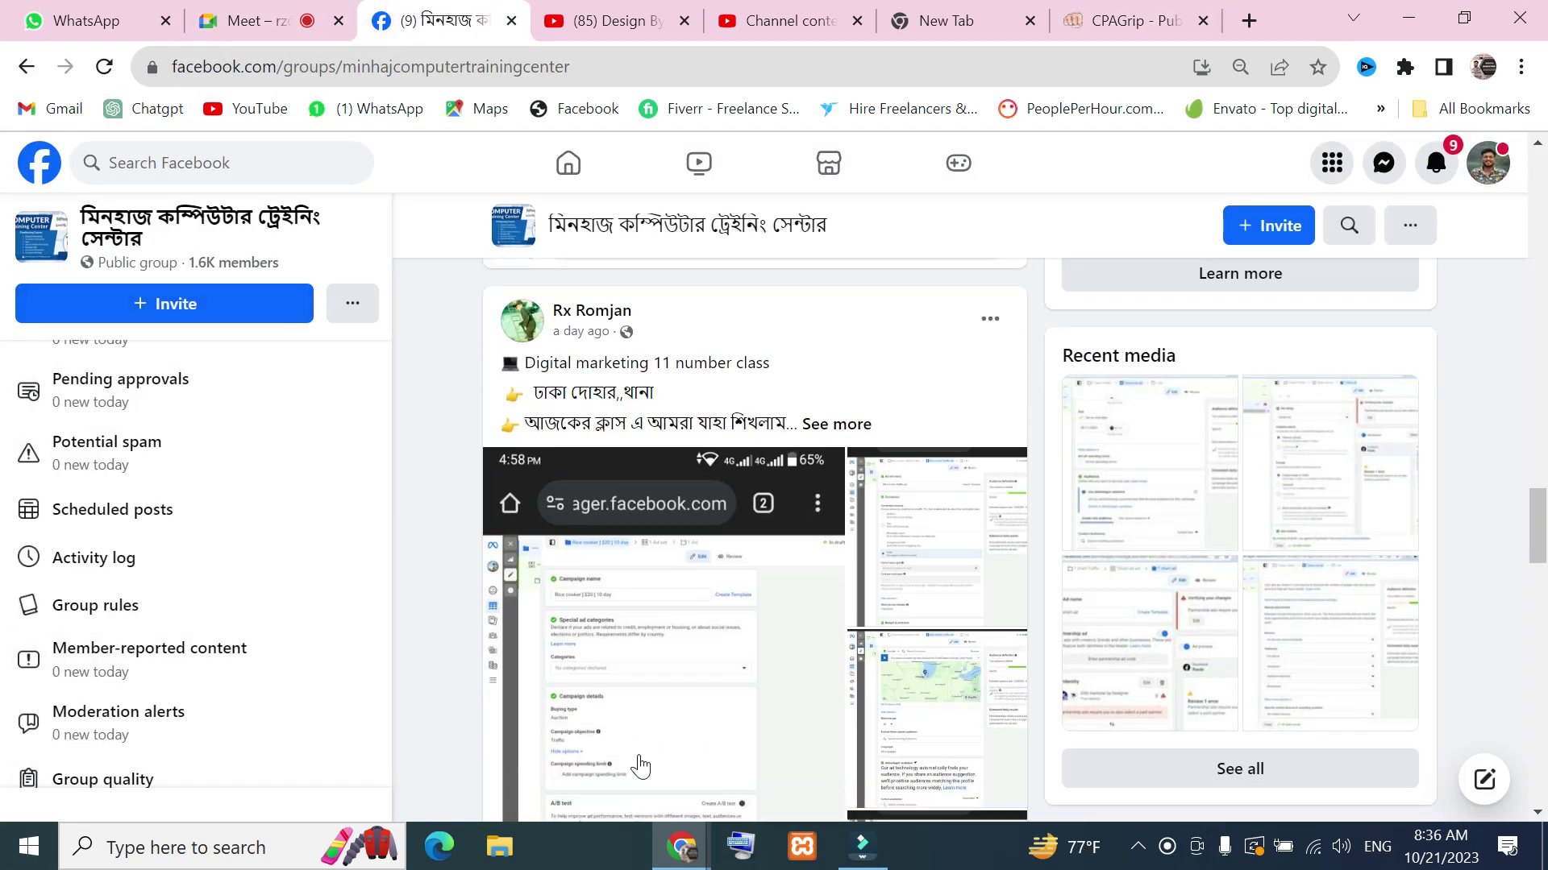
scroll(723, 669, down, 20)
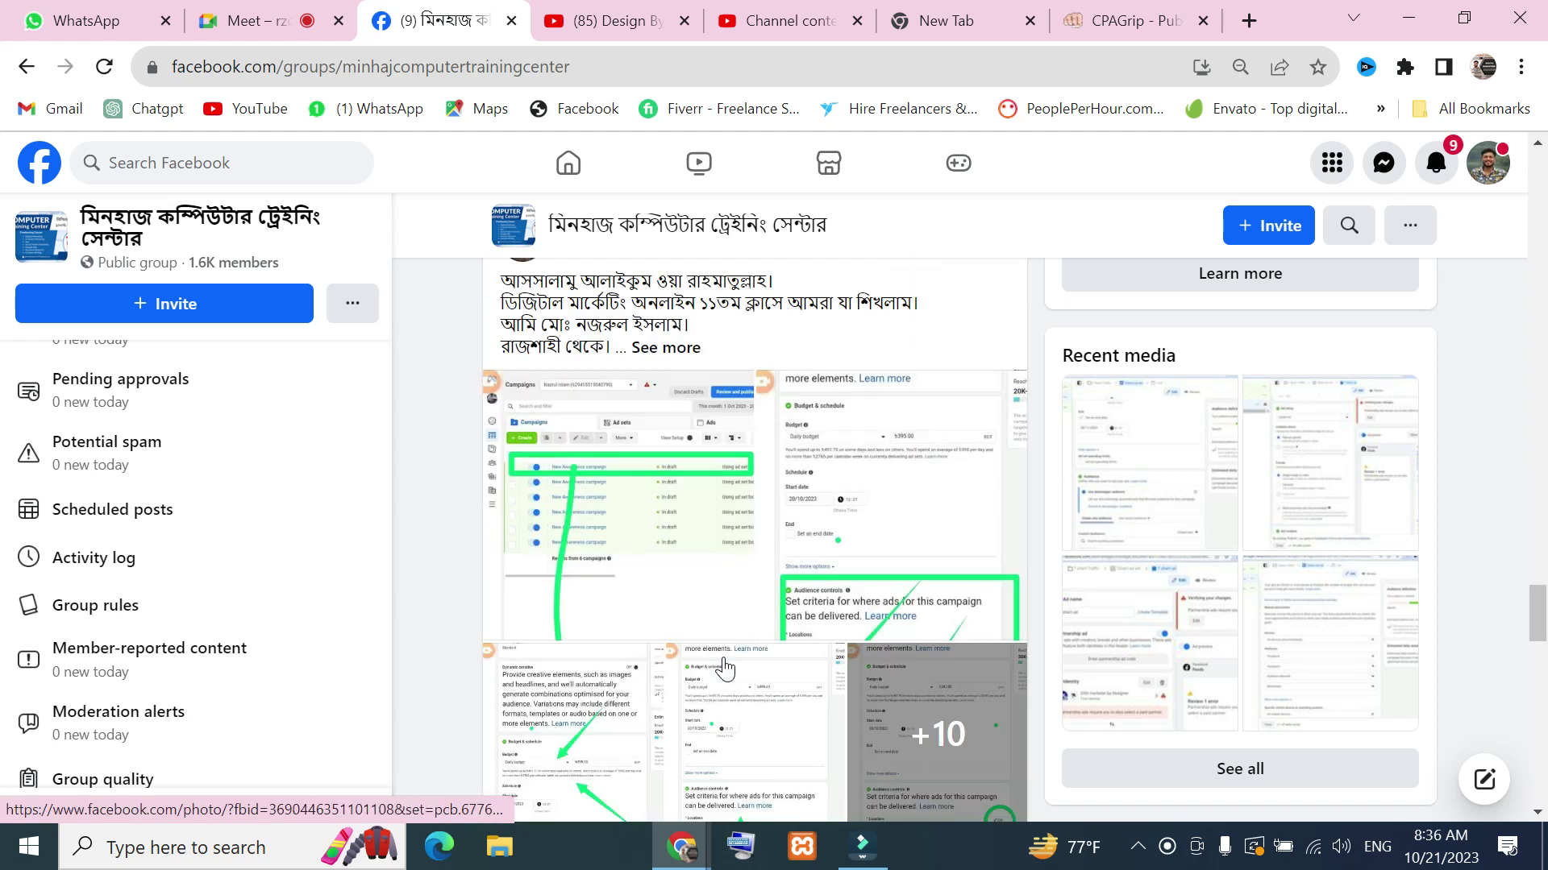
scroll(856, 608, up, 20)
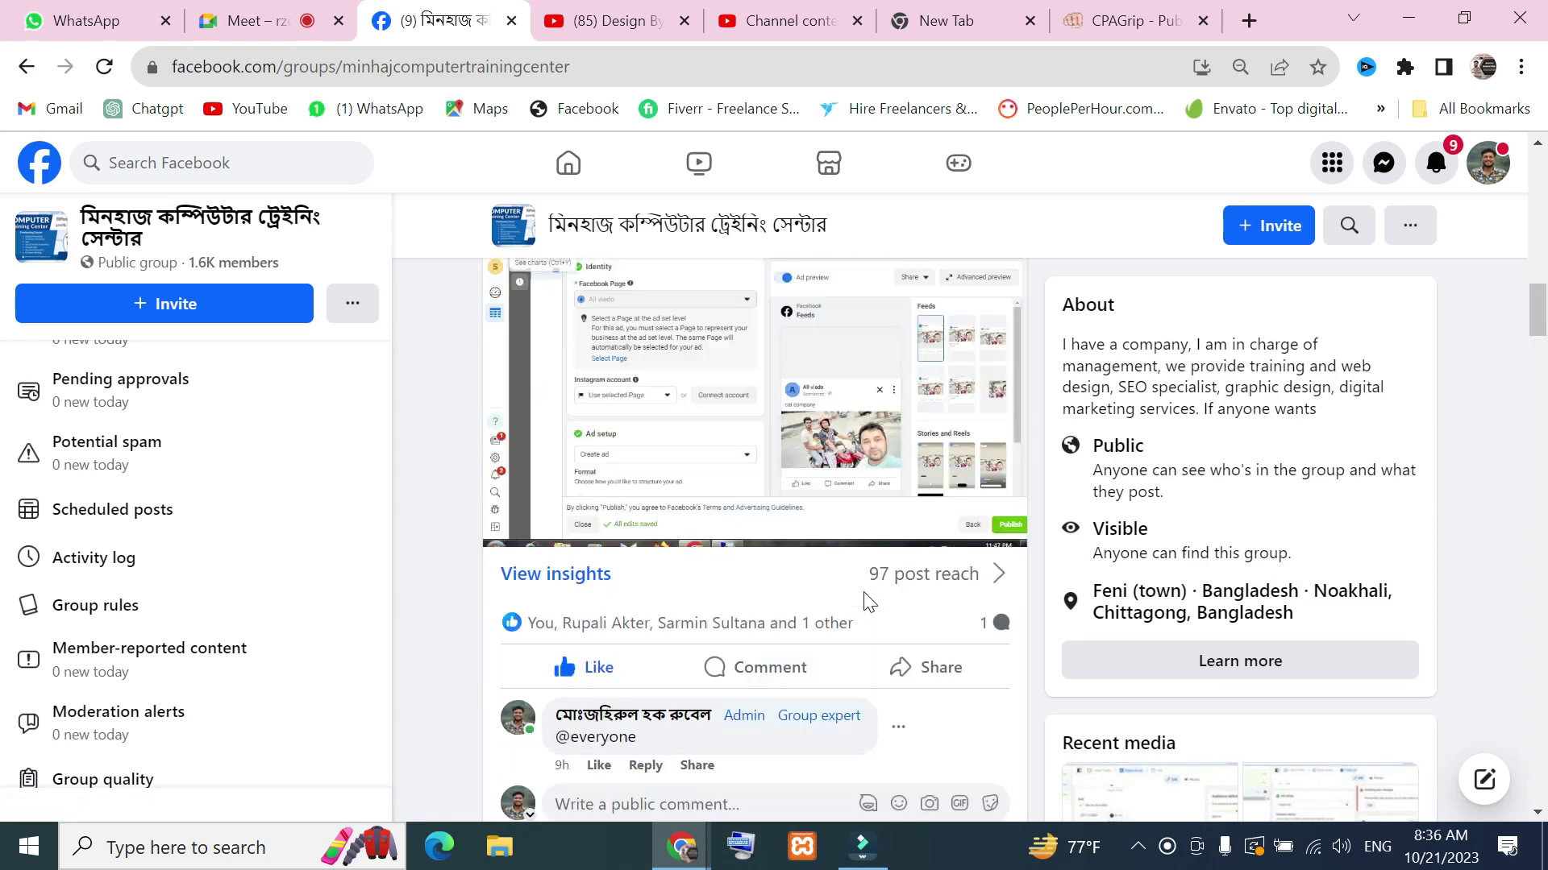
scroll(806, 581, down, 3)
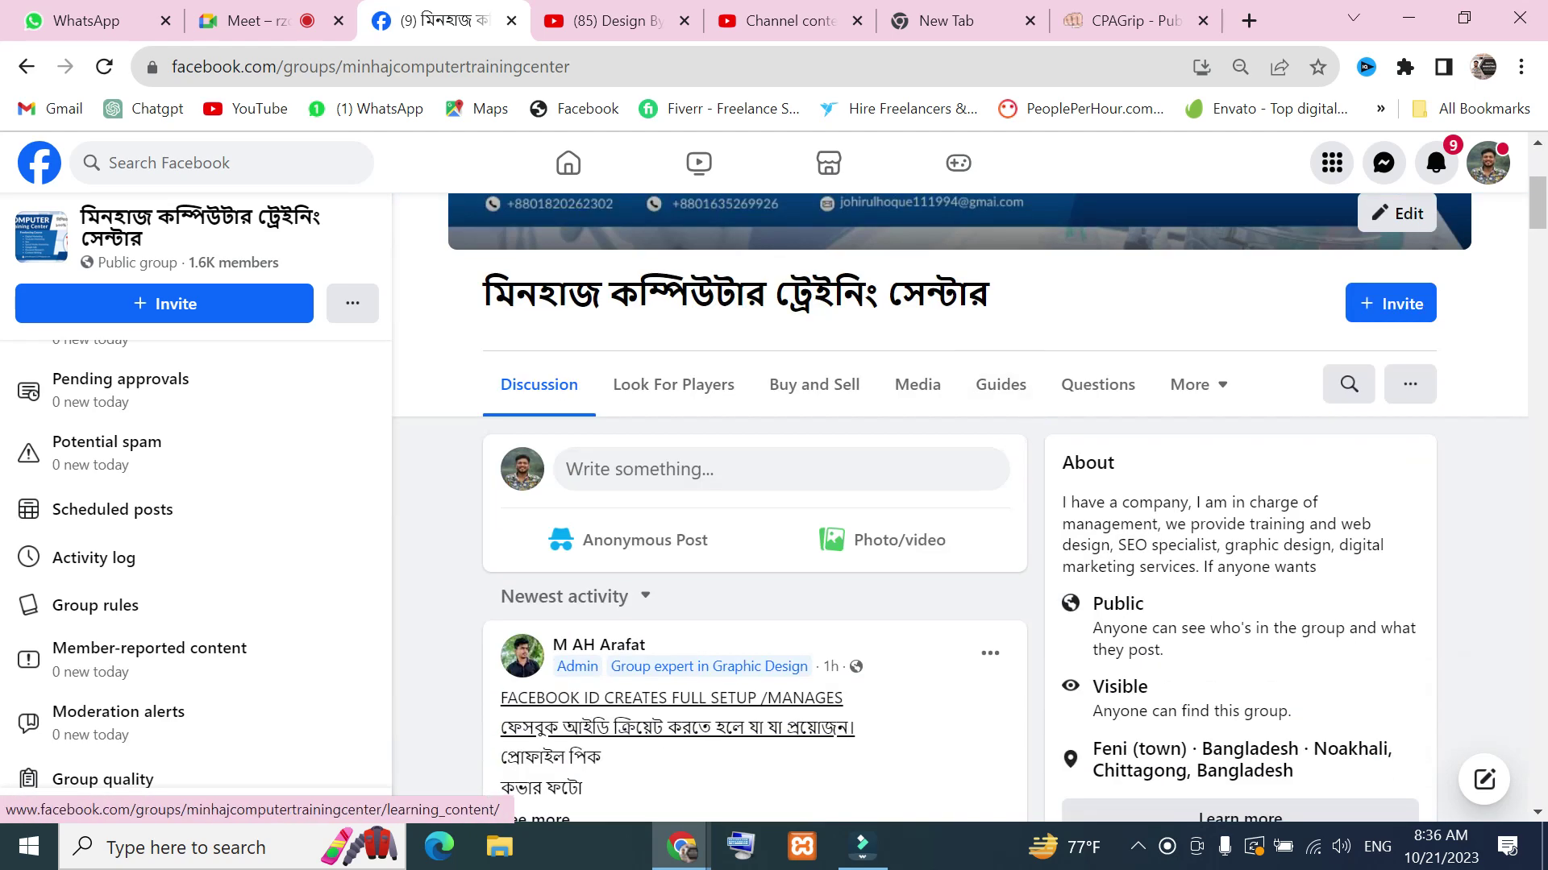
scroll(675, 492, down, 10)
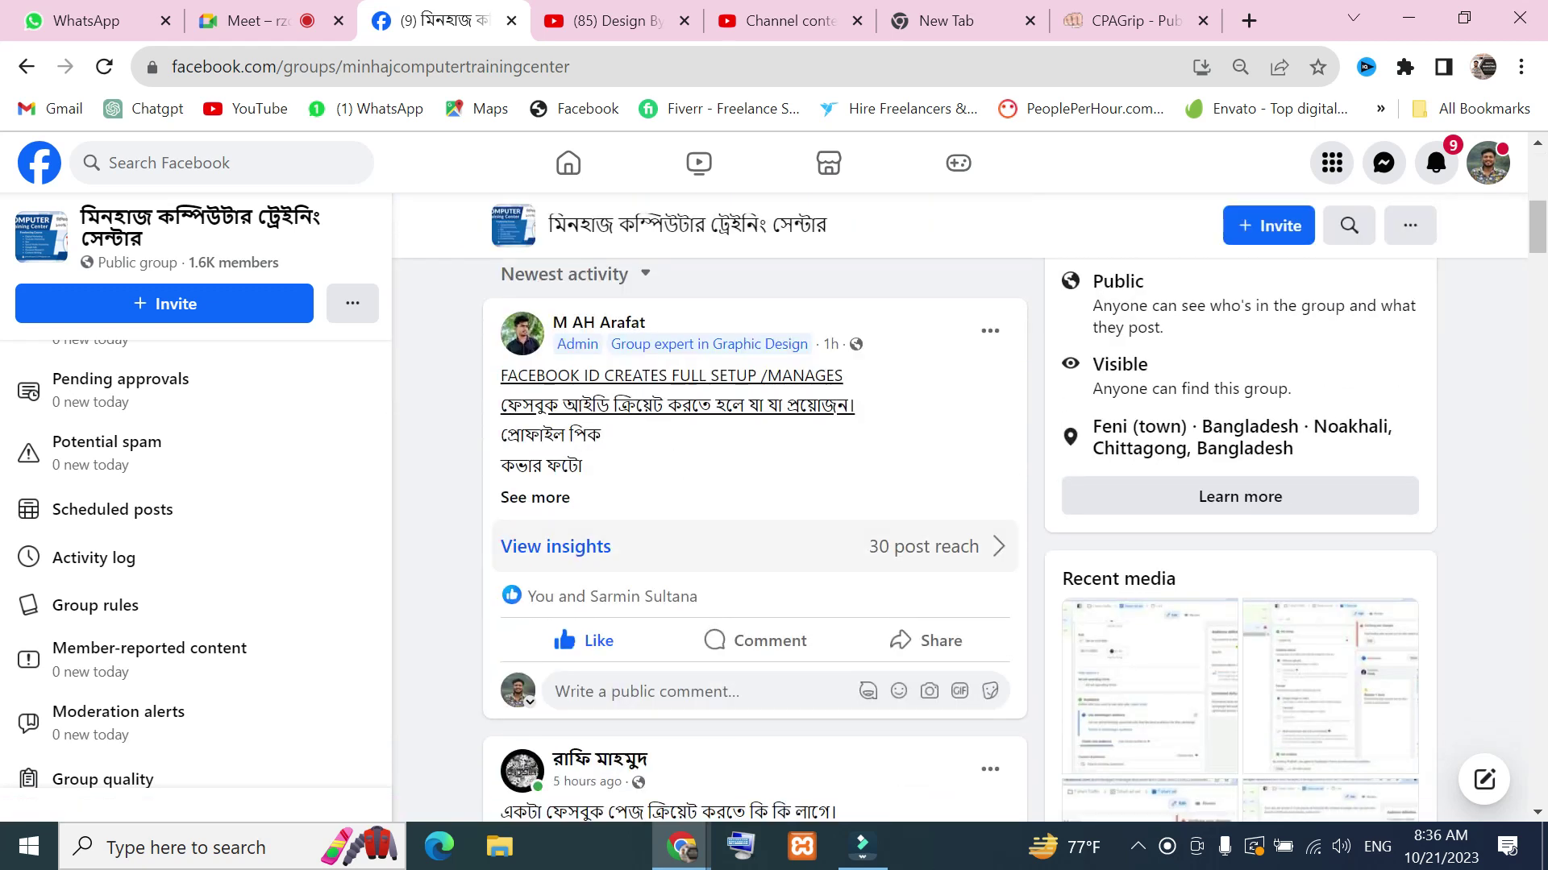
scroll(729, 722, down, 20)
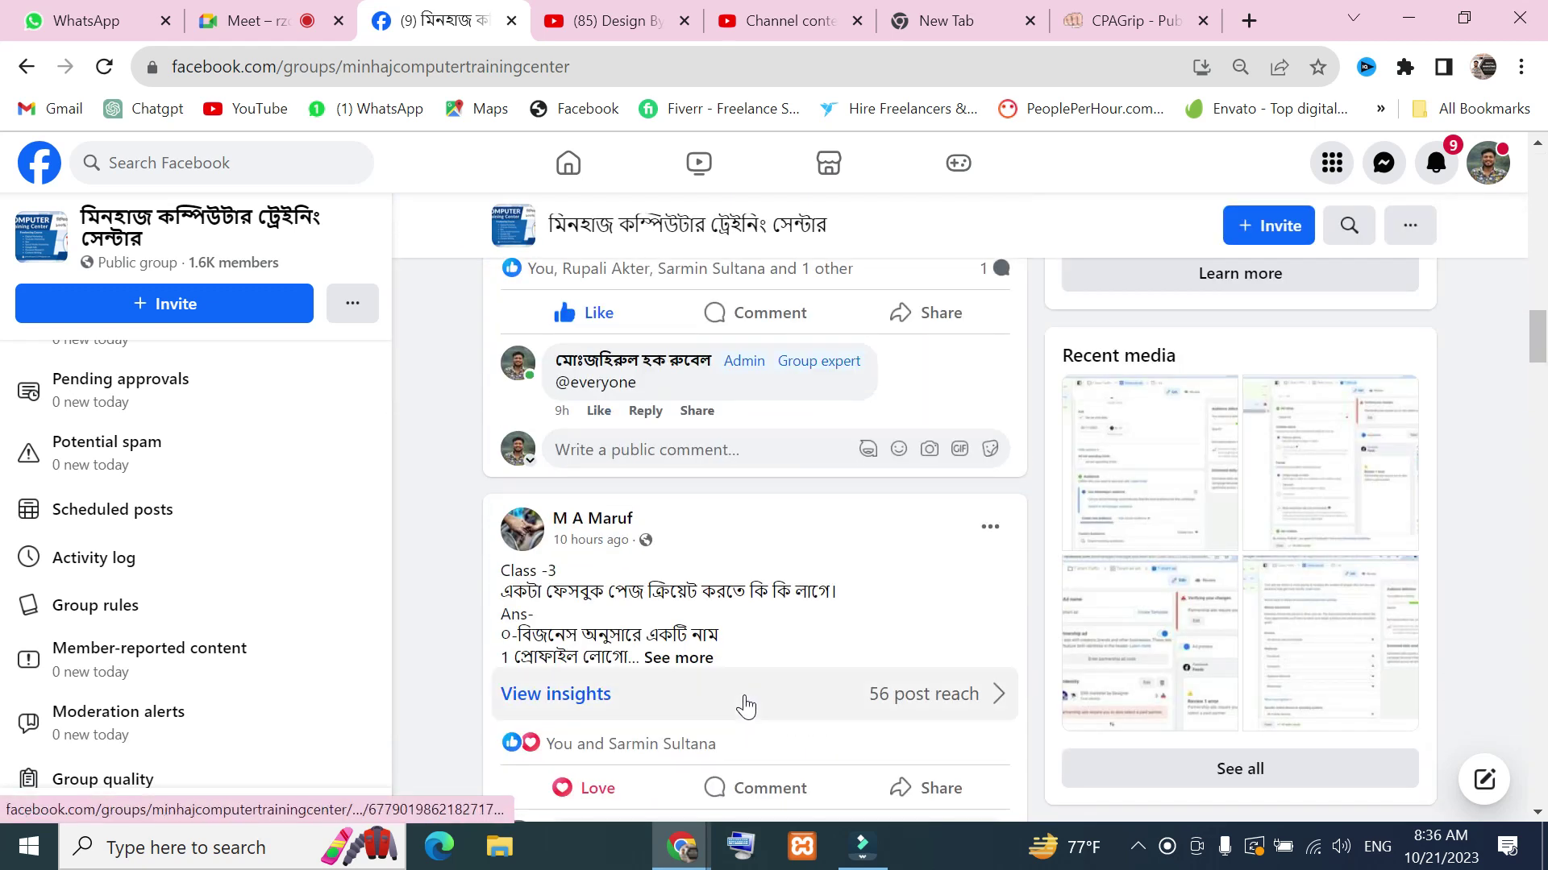
scroll(745, 707, up, 6)
scroll(744, 695, up, 12)
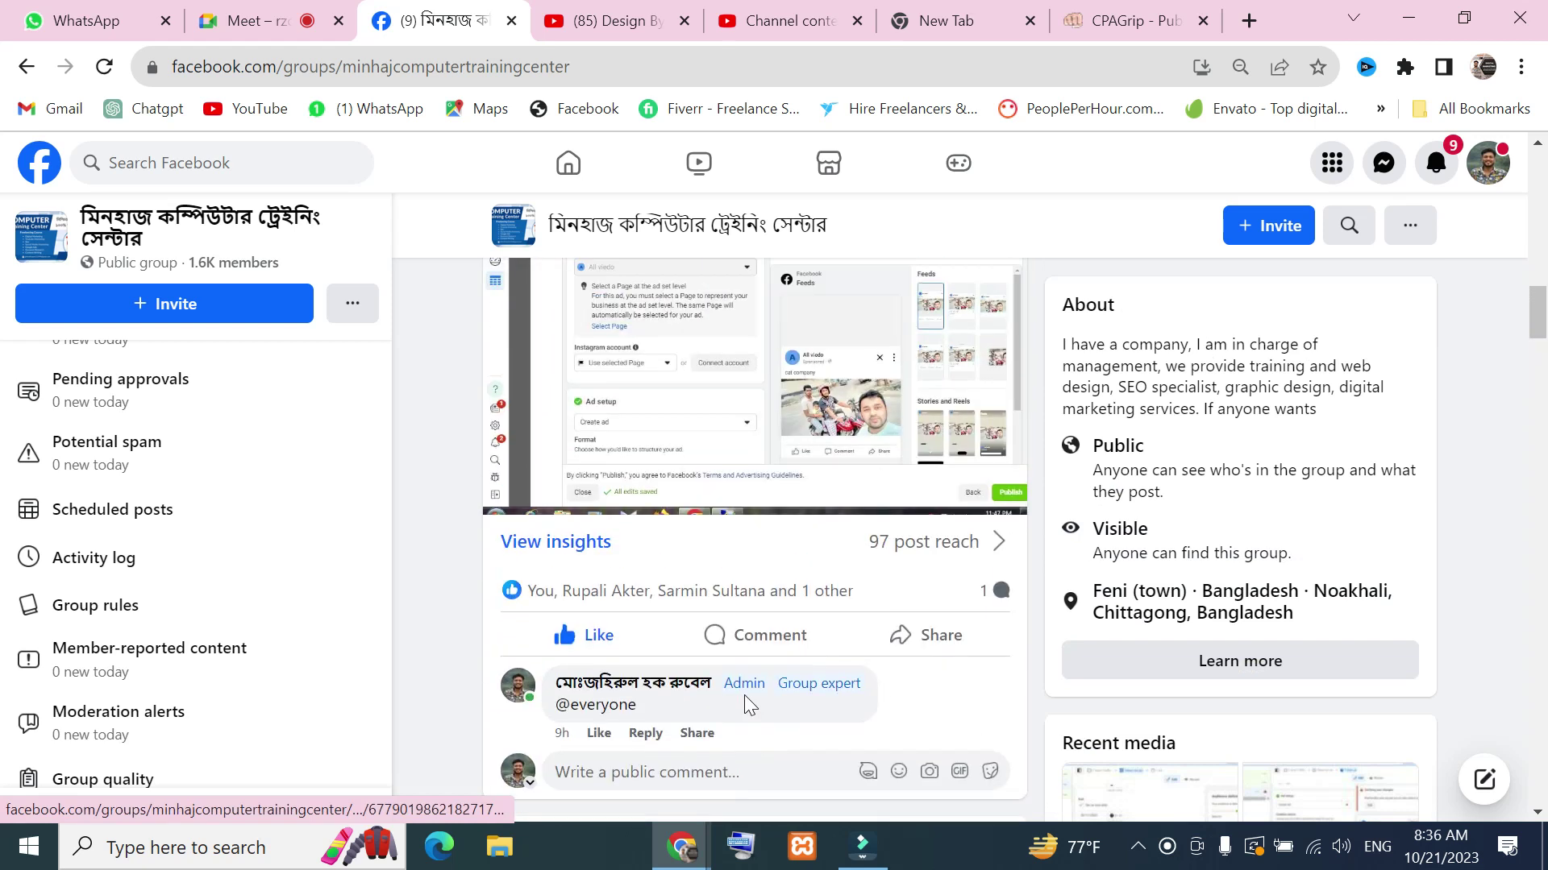
scroll(857, 645, up, 12)
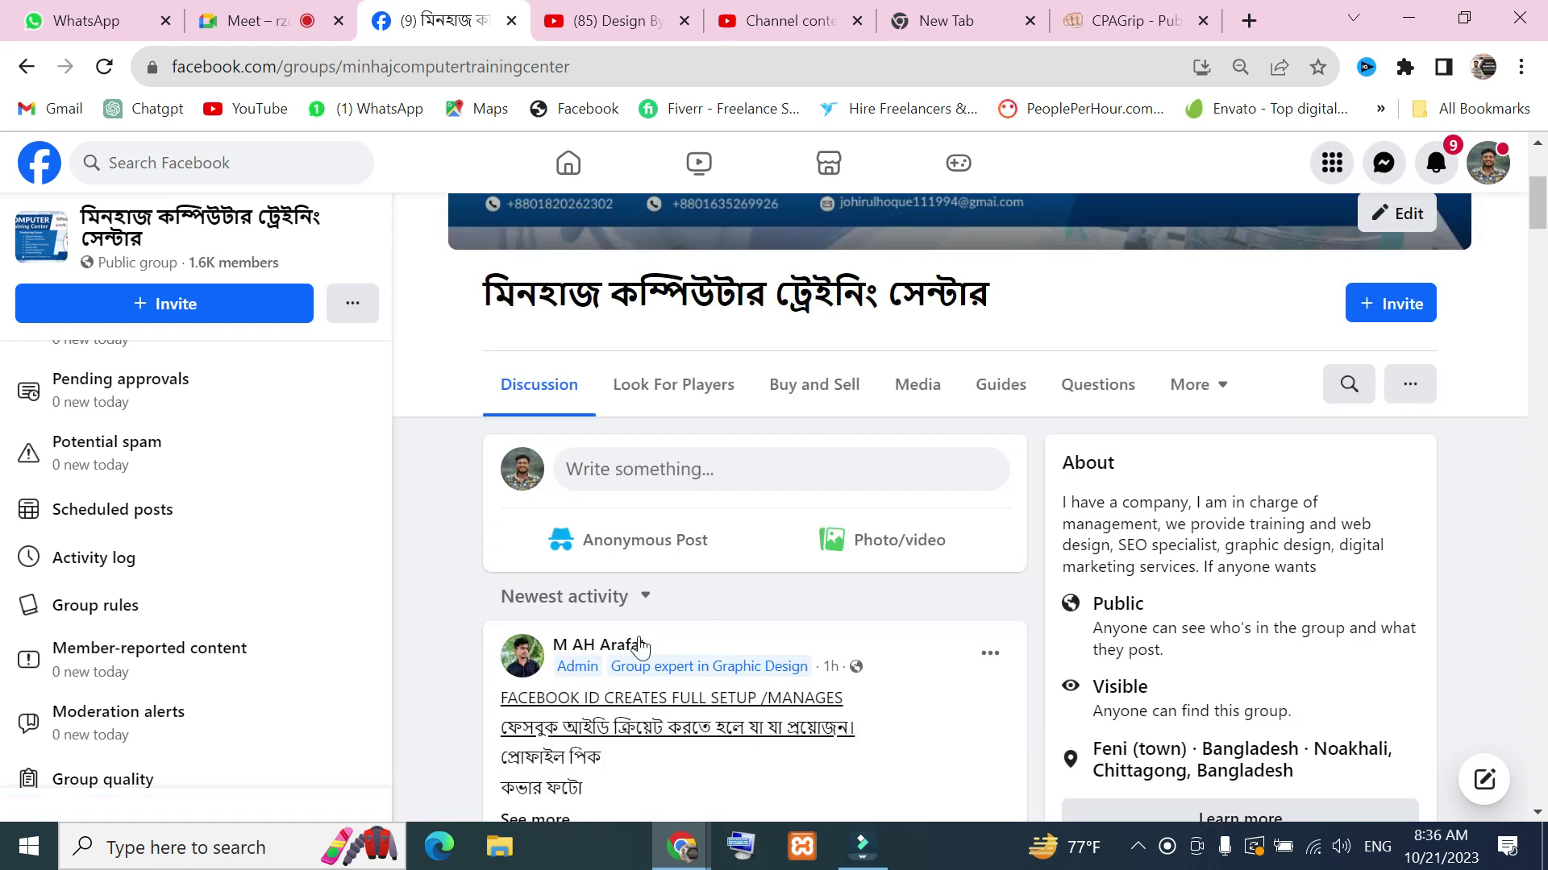
click(250, 20)
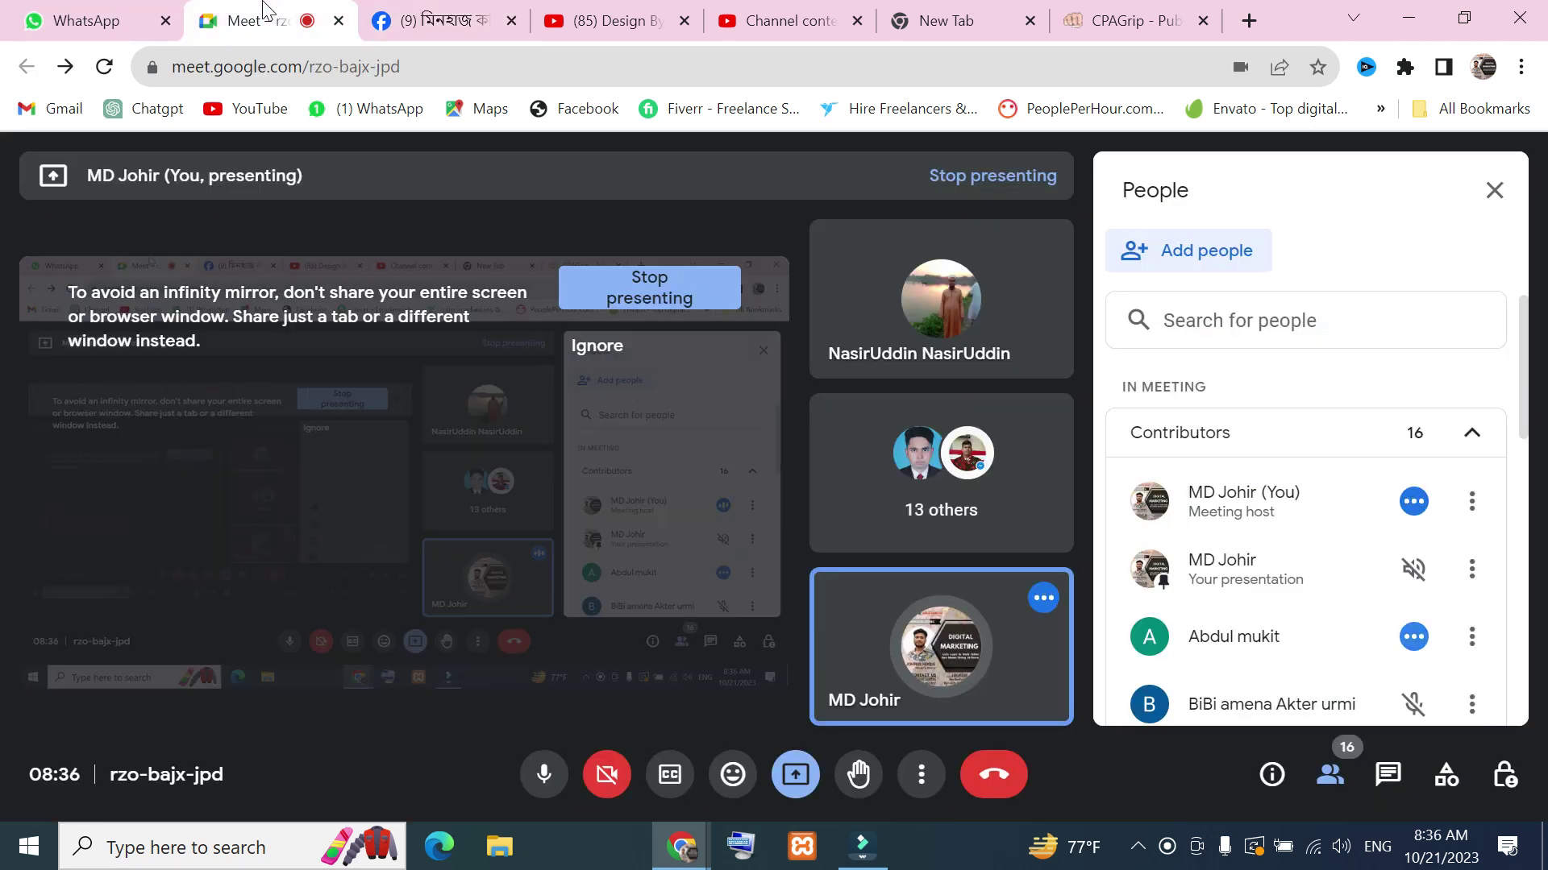
click(448, 18)
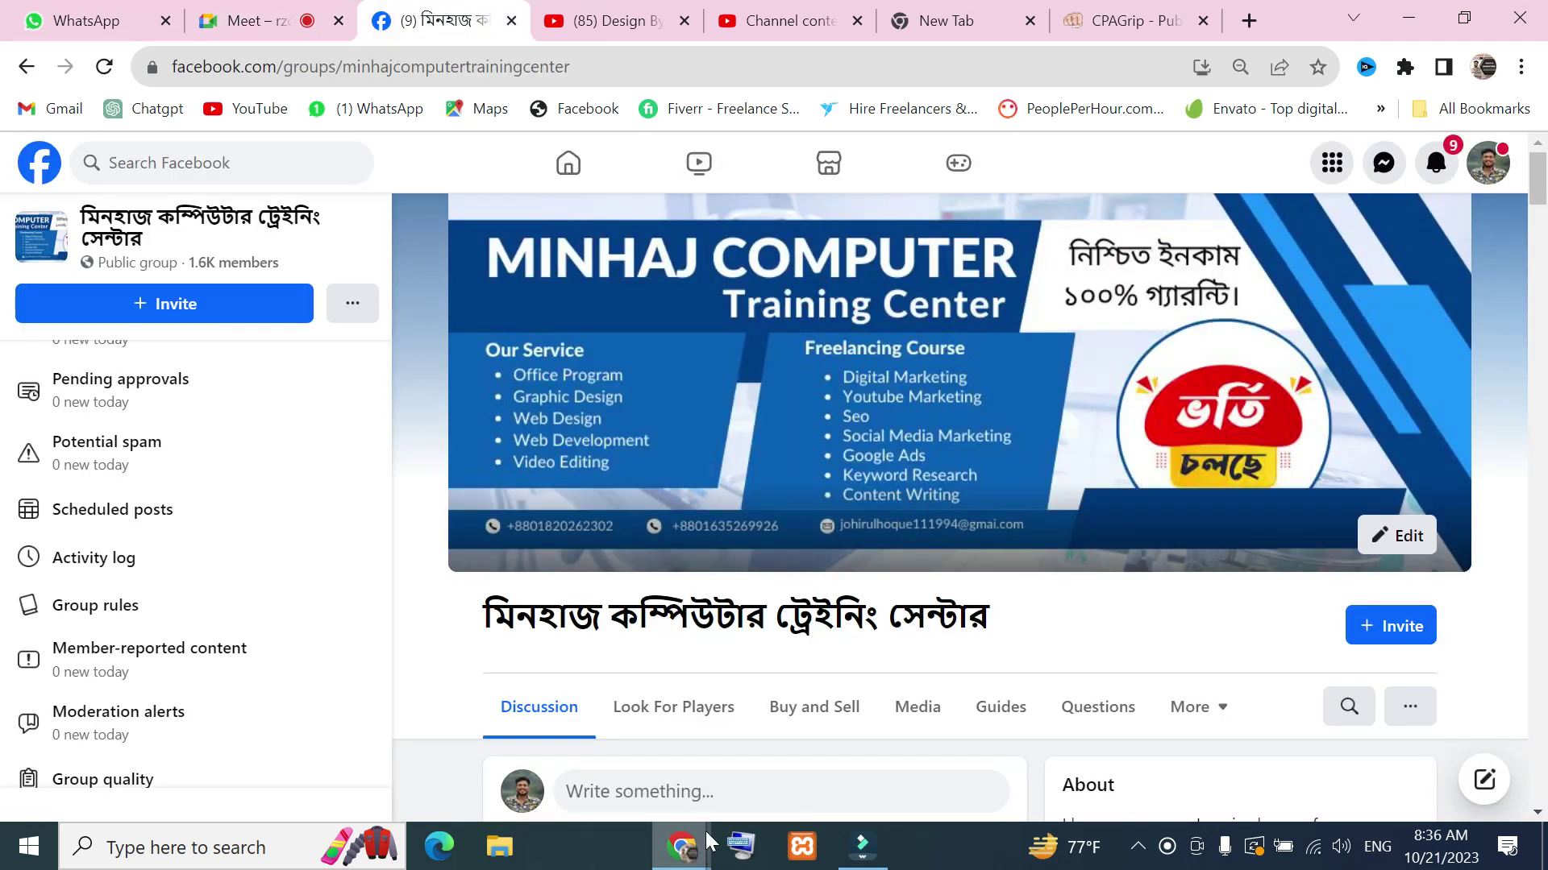
mouse_move(707, 840)
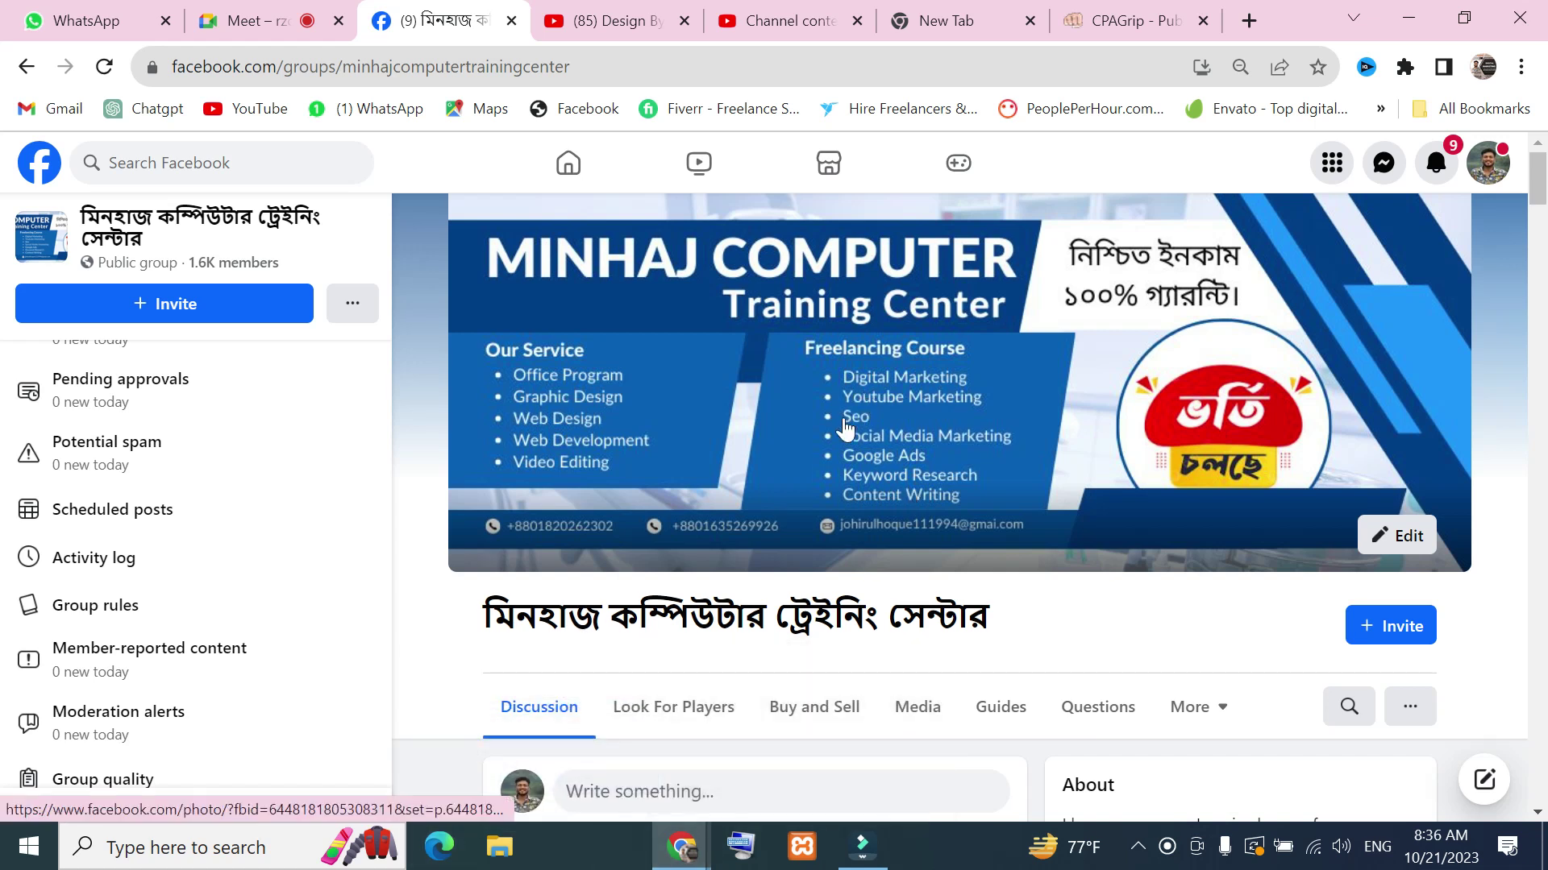
scroll(841, 421, down, 12)
scroll(840, 427, up, 10)
scroll(840, 427, up, 2)
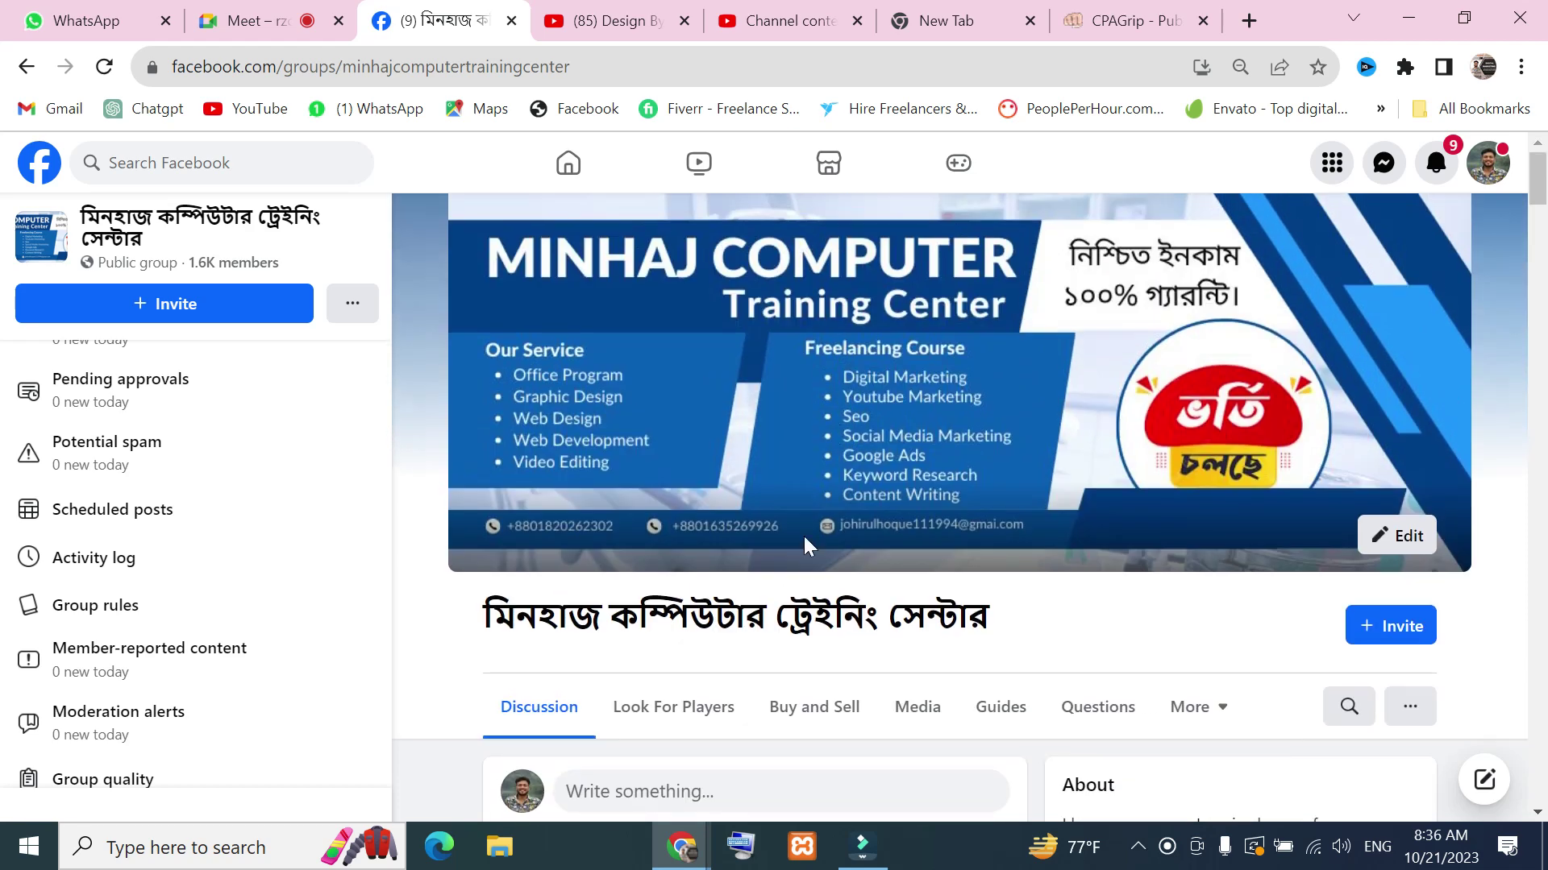
scroll(1026, 532, down, 6)
scroll(1028, 529, up, 6)
scroll(1026, 534, down, 12)
scroll(887, 565, down, 15)
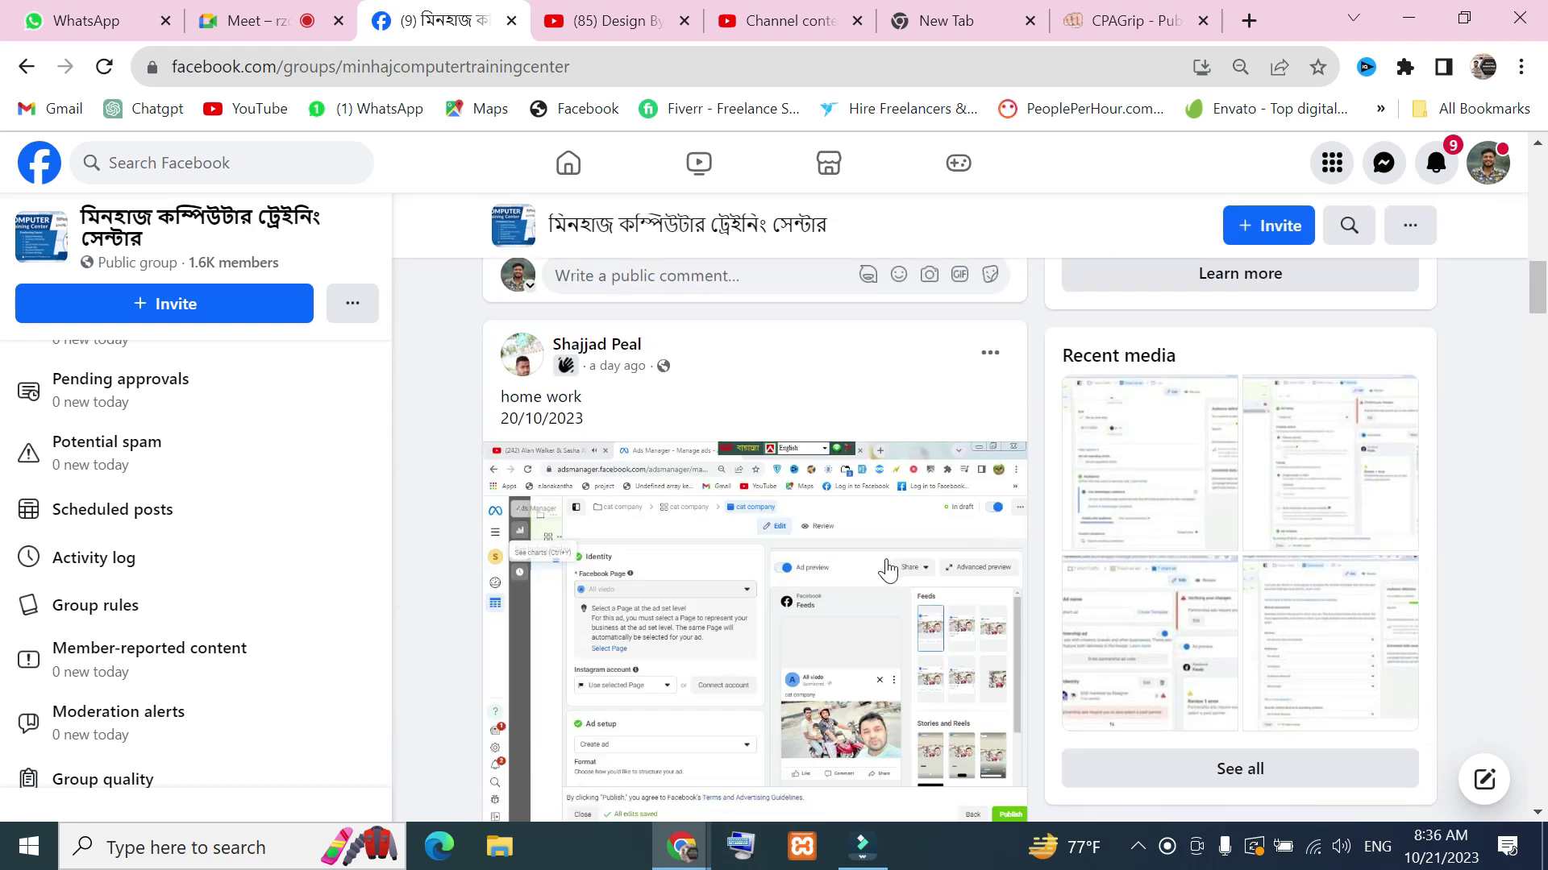
scroll(886, 569, down, 4)
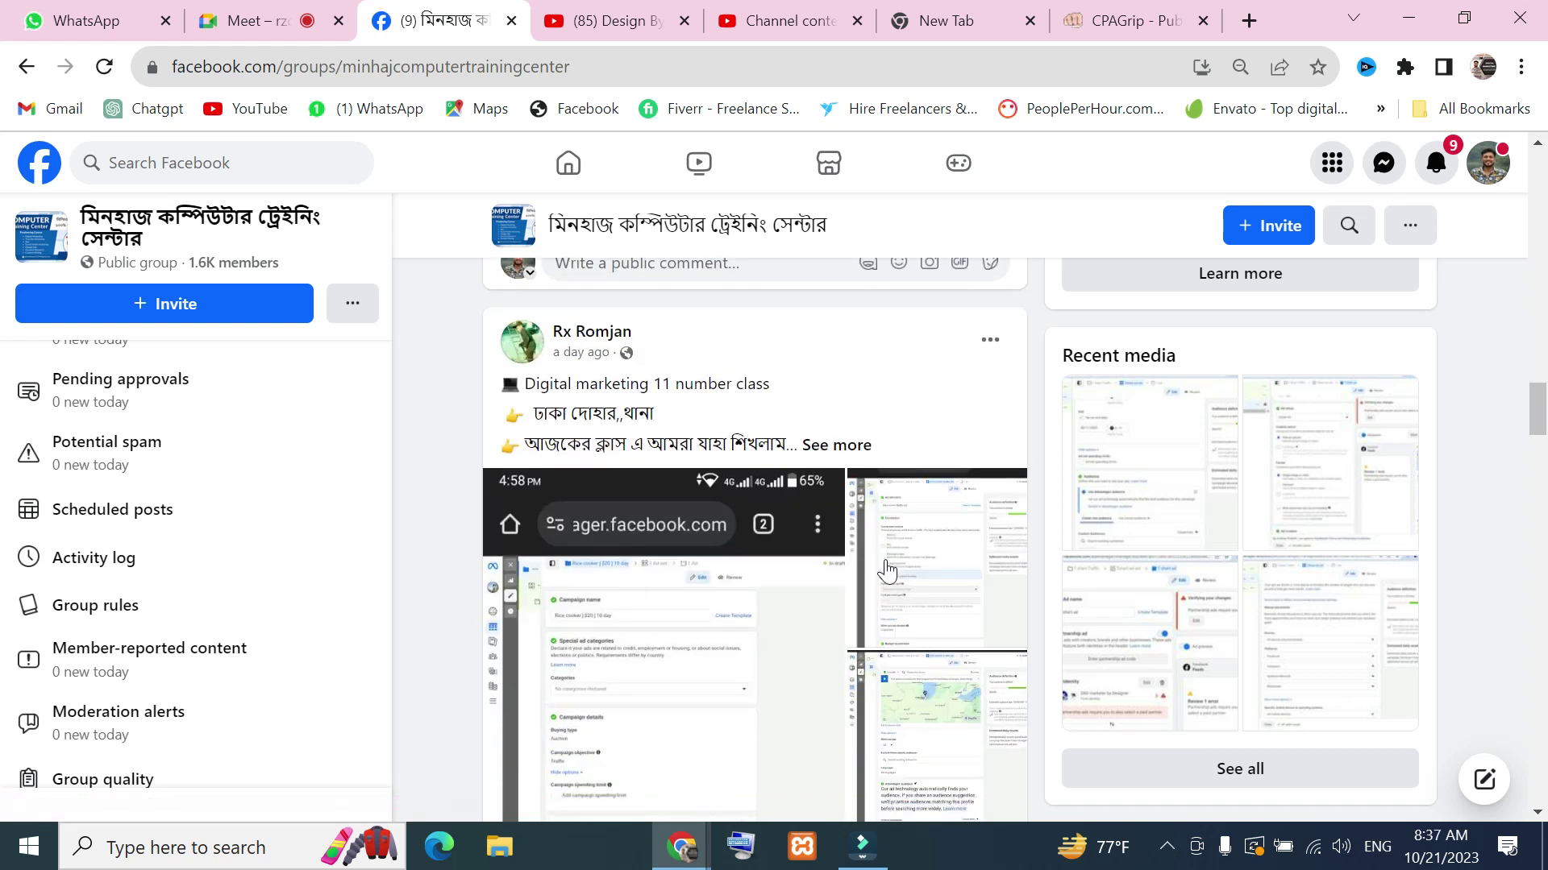
triple_click(677, 413)
scroll(690, 500, down, 6)
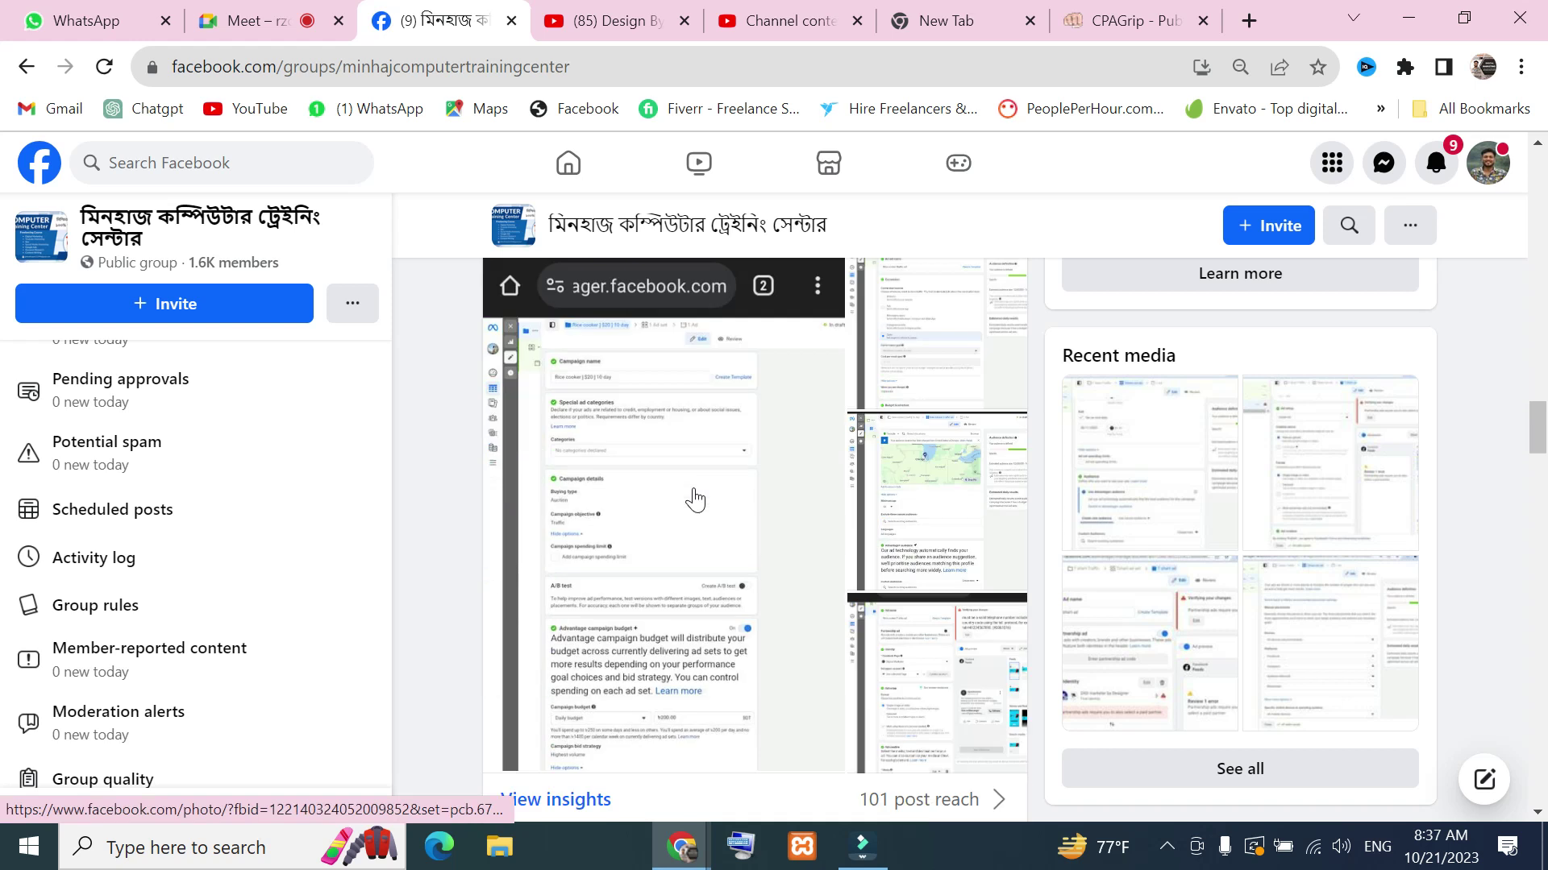
Check the YouTube, CPAGrip and new-tab pages, then admit the waiting person into the Meet call
click(608, 12)
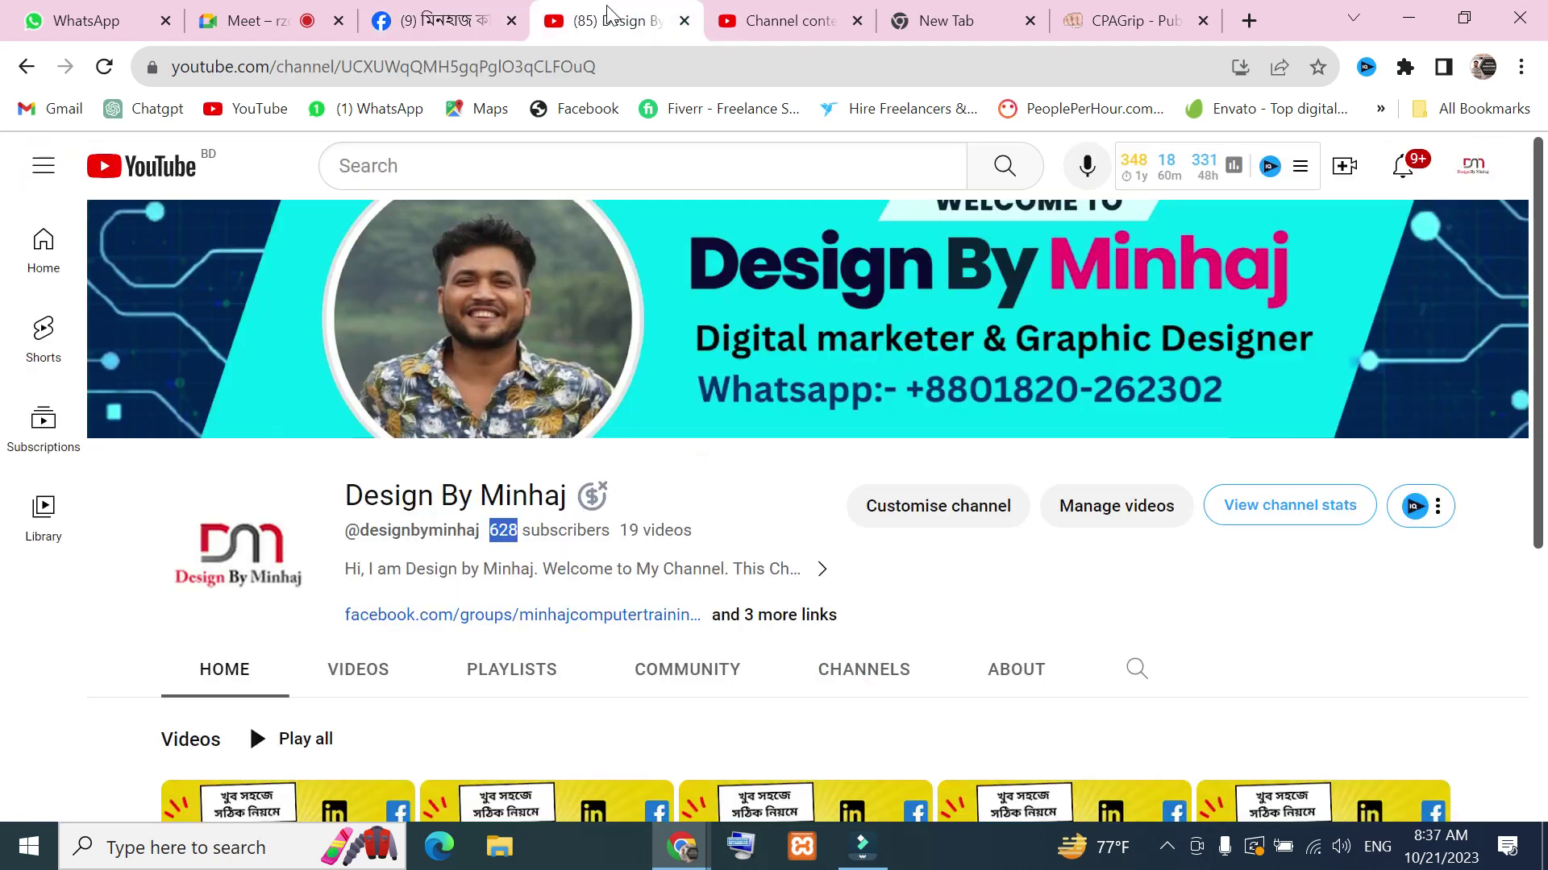
click(1097, 12)
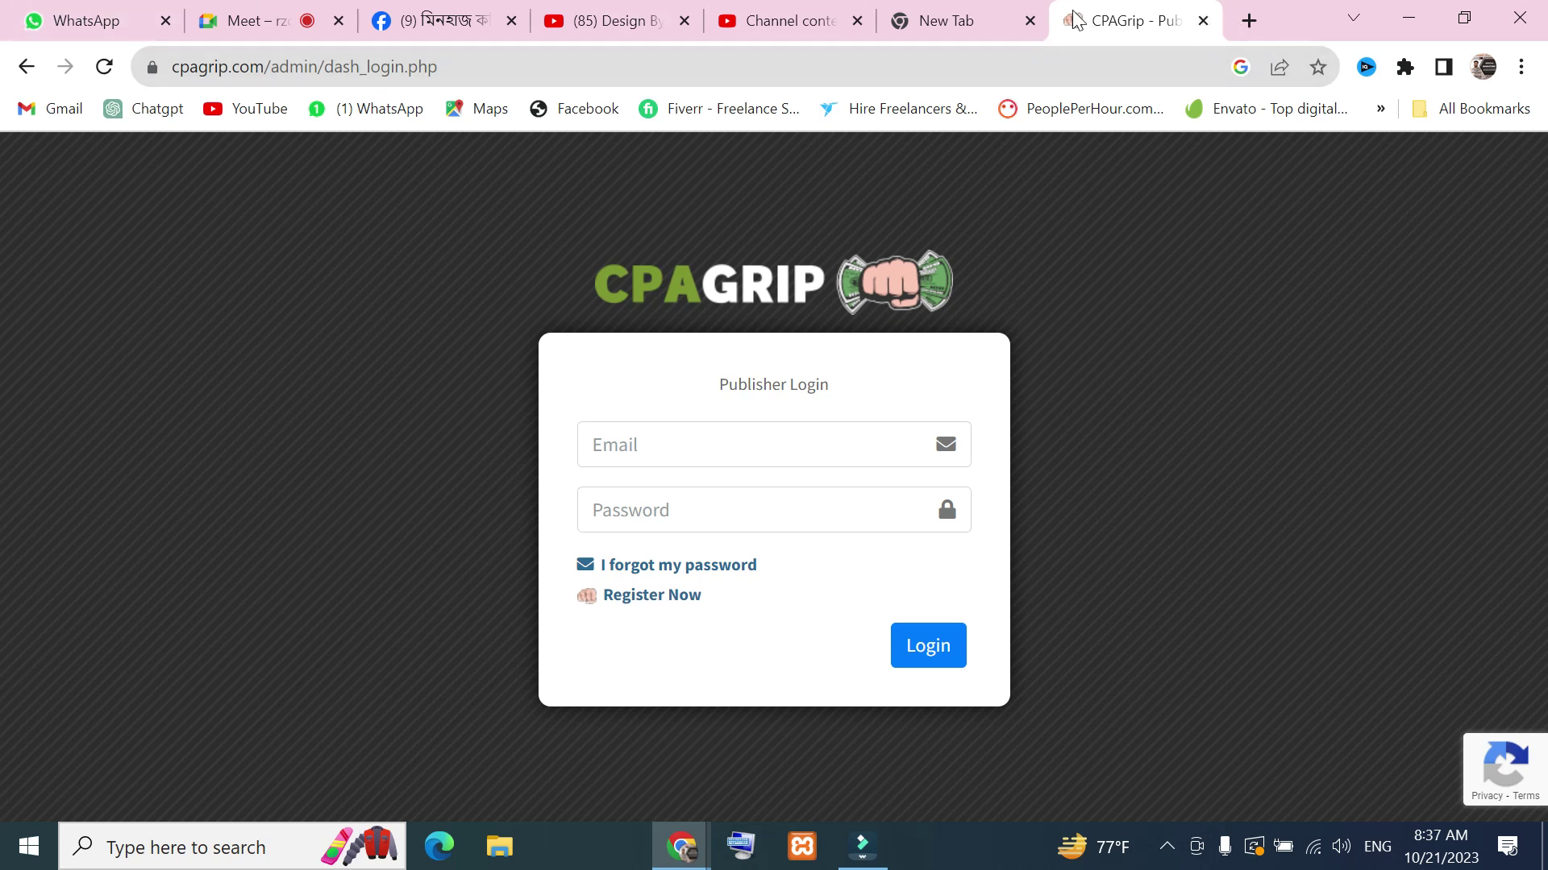
click(971, 25)
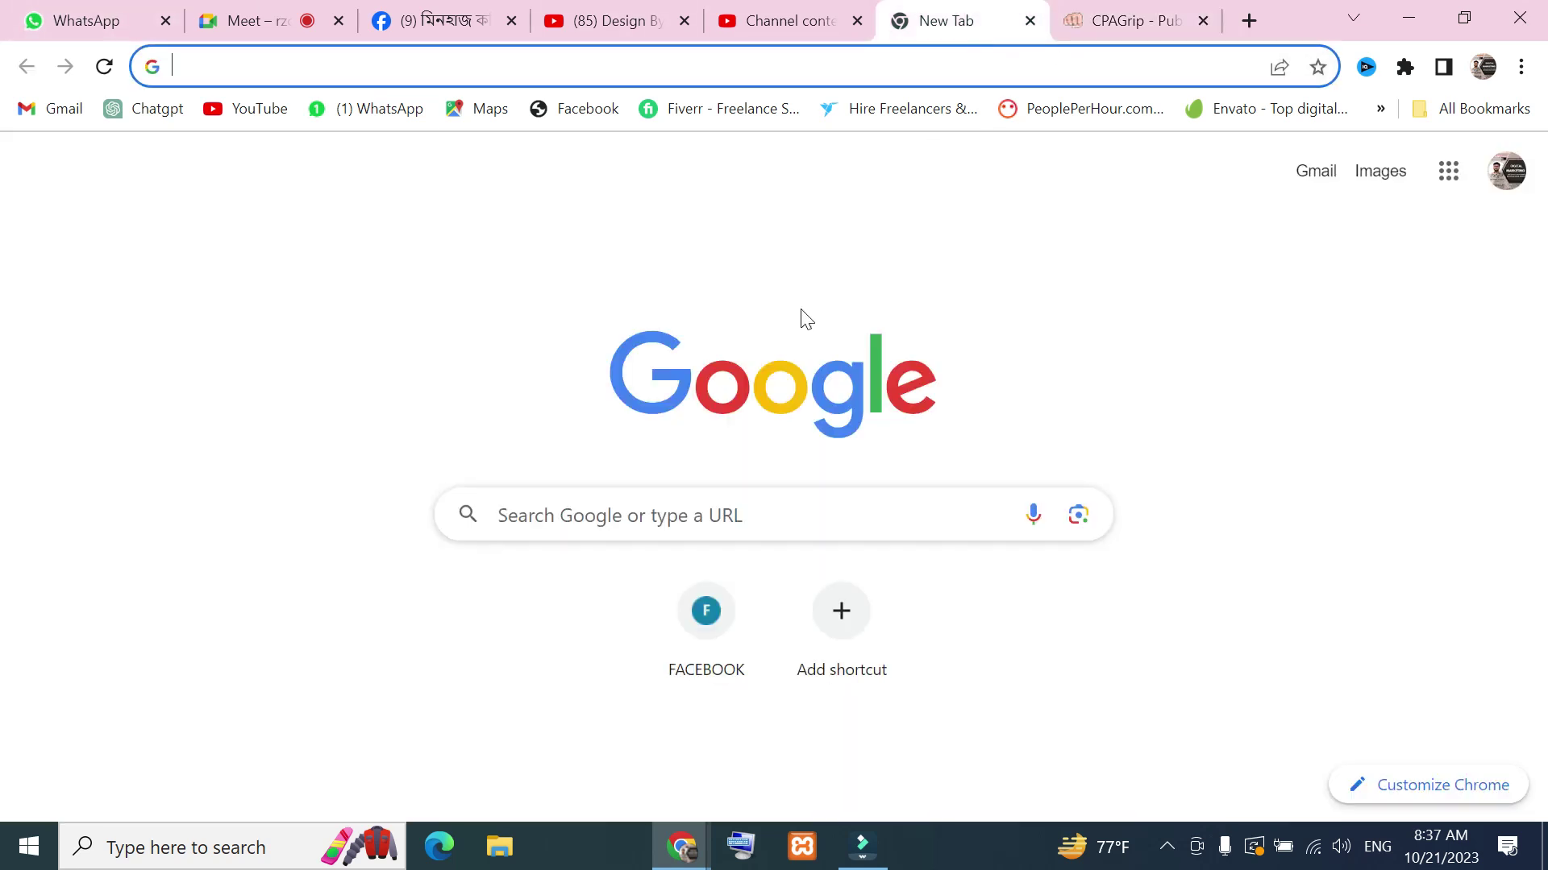
click(277, 11)
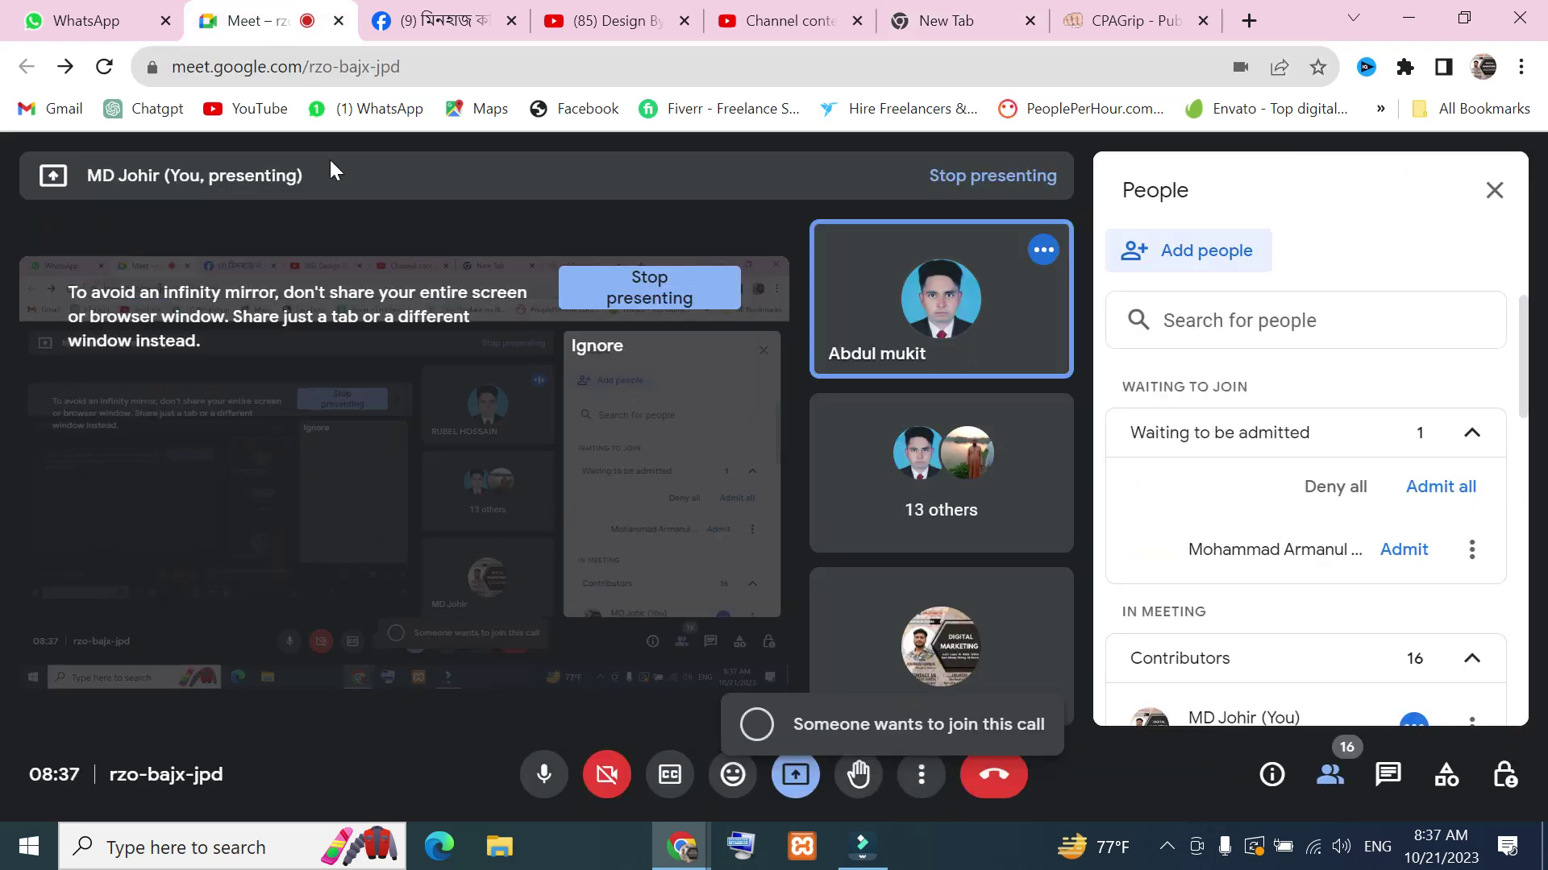
click(1414, 562)
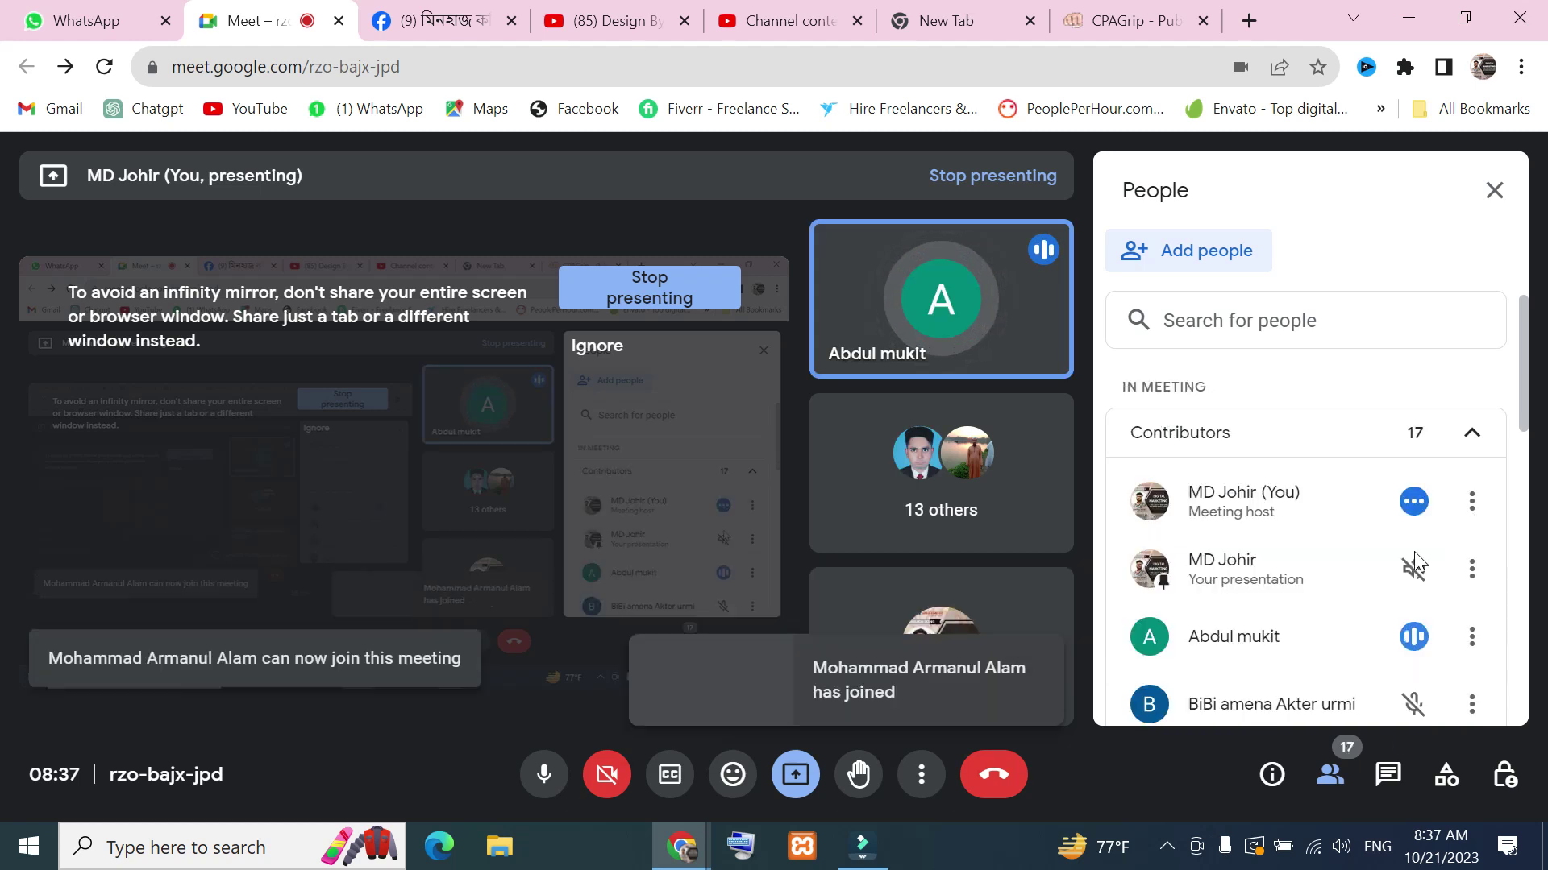
Scroll through the training centre Facebook group feed, then bring up the CPAGrip login page
click(440, 20)
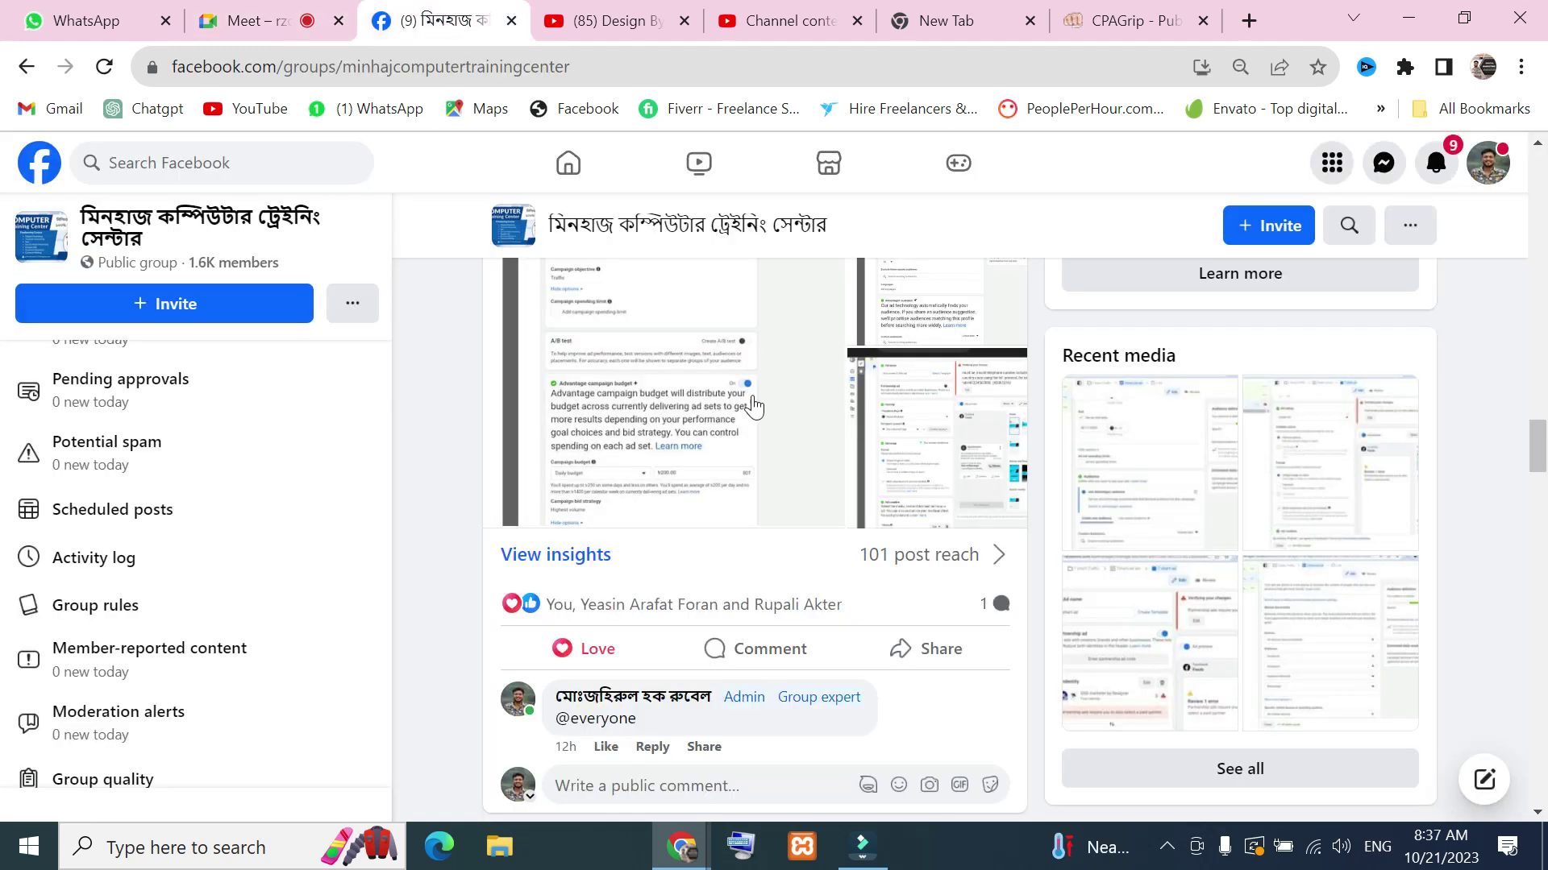
scroll(737, 588, down, 6)
scroll(906, 536, up, 6)
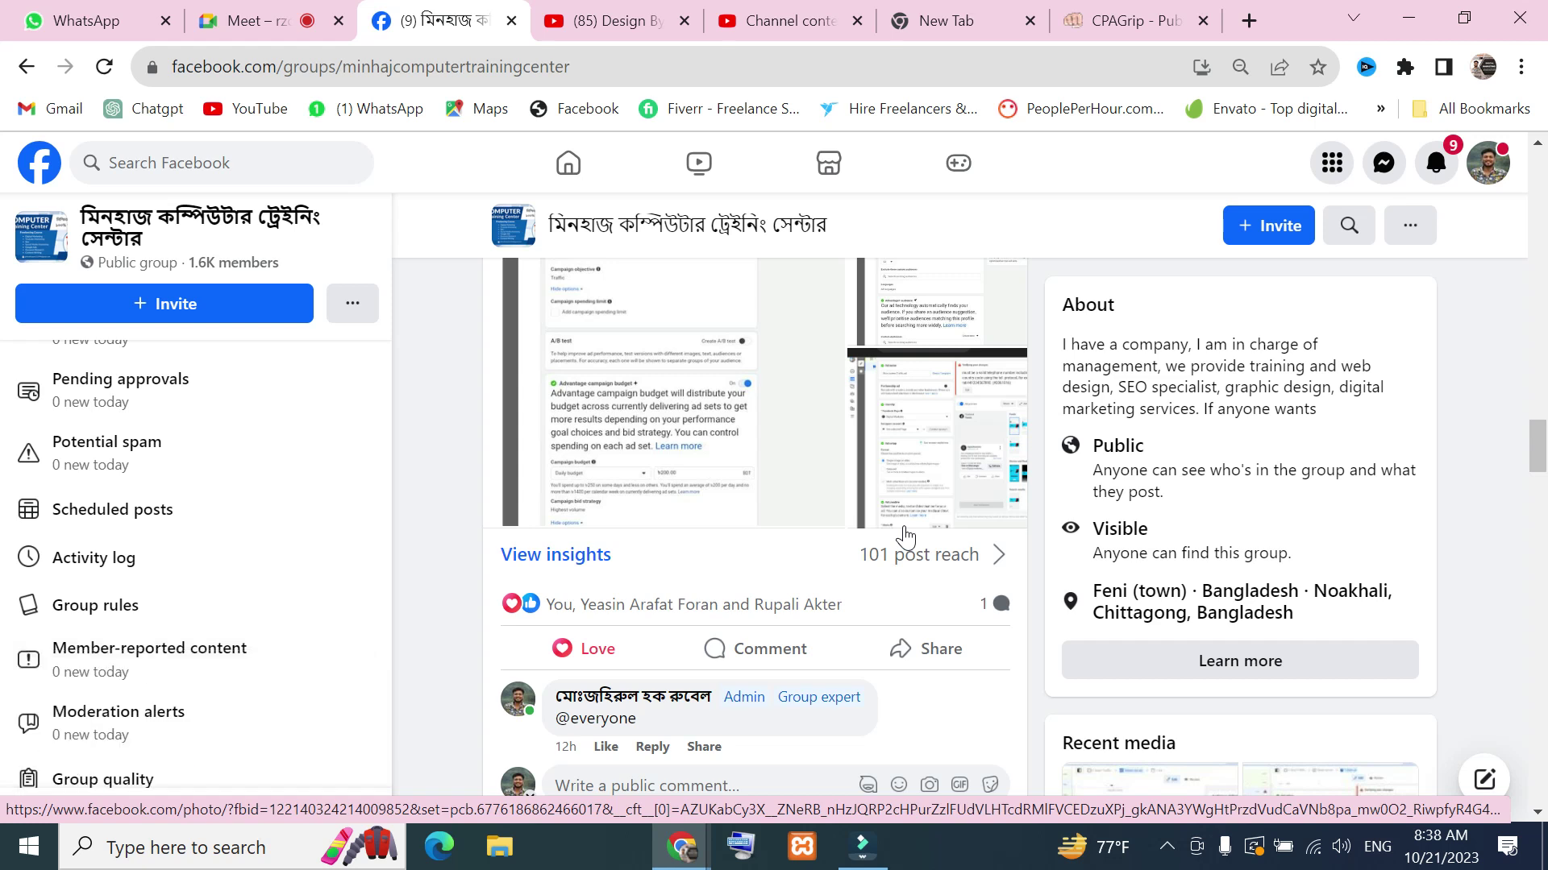
click(1152, 18)
drag(439, 66, 180, 66)
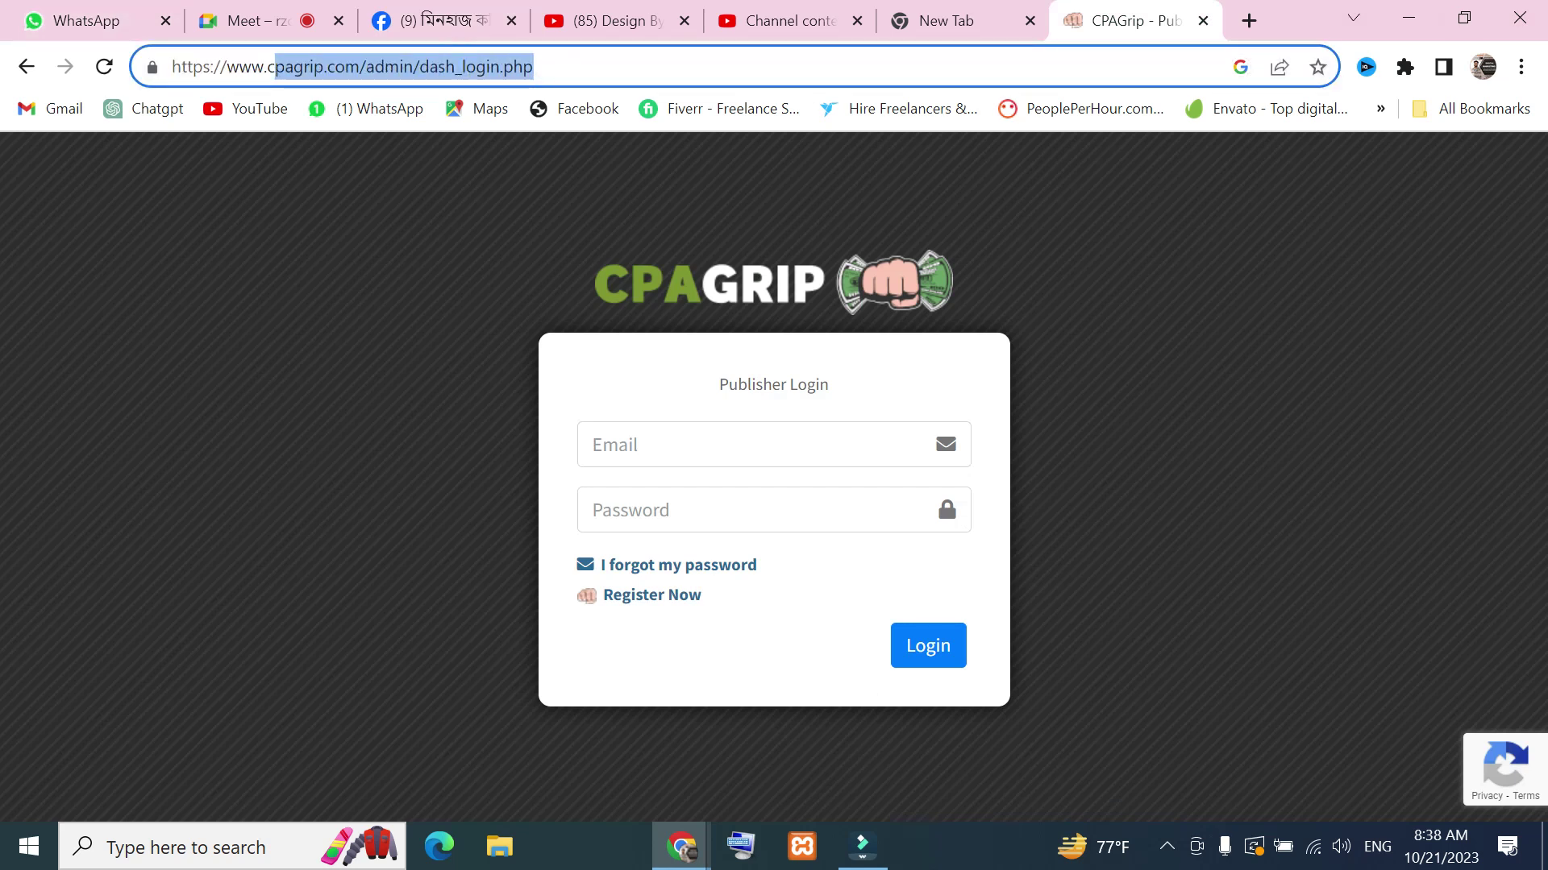
click(609, 60)
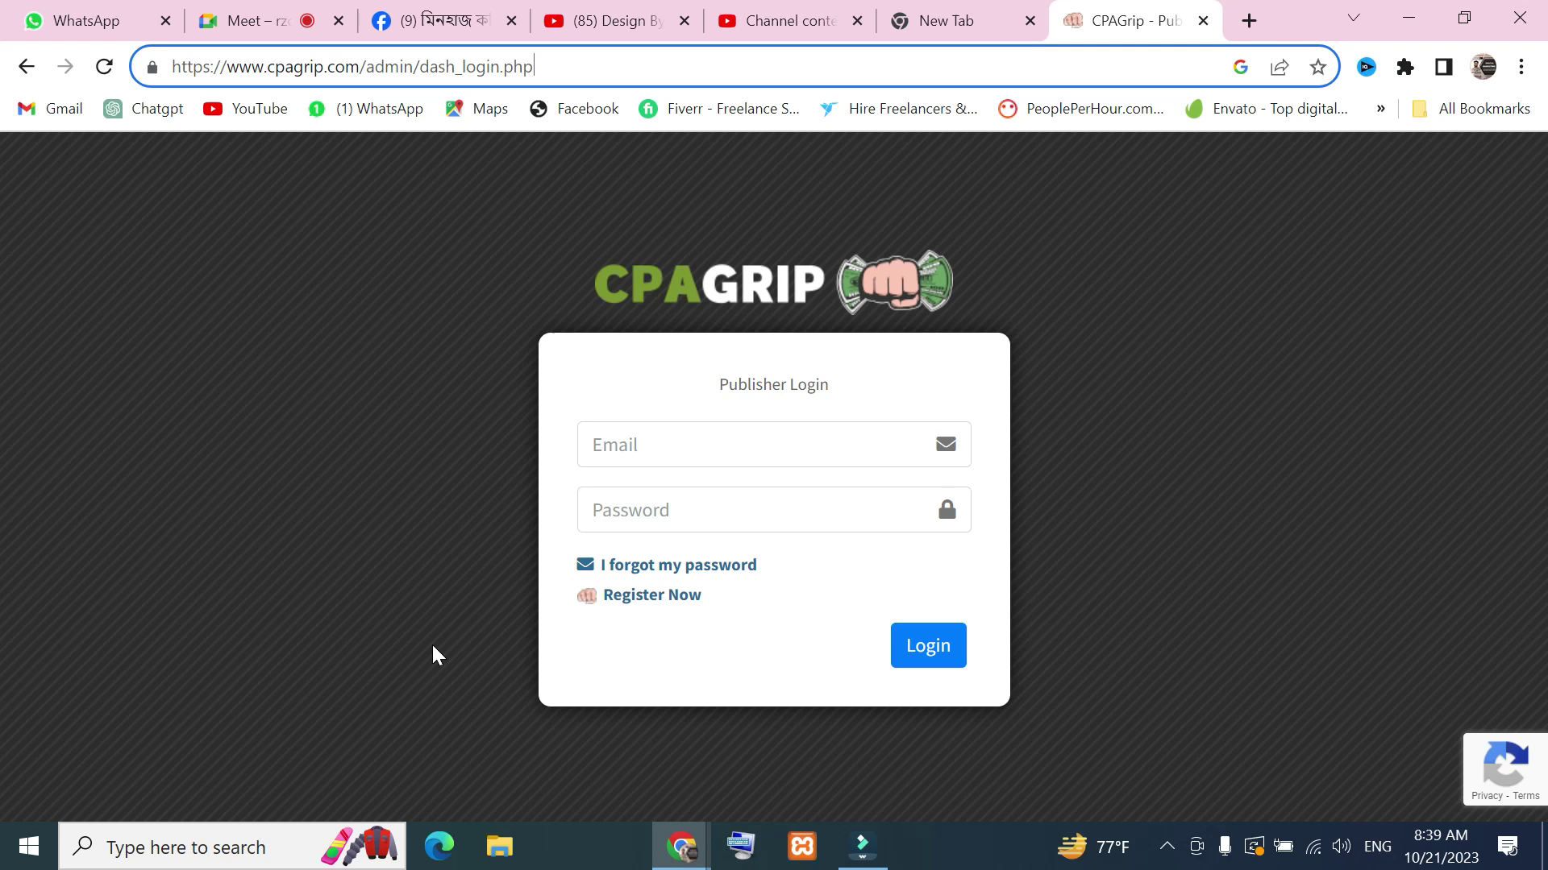
click(633, 20)
Scroll the training centre group feed to the Facebook ID setup post, then go back to Meet
click(427, 14)
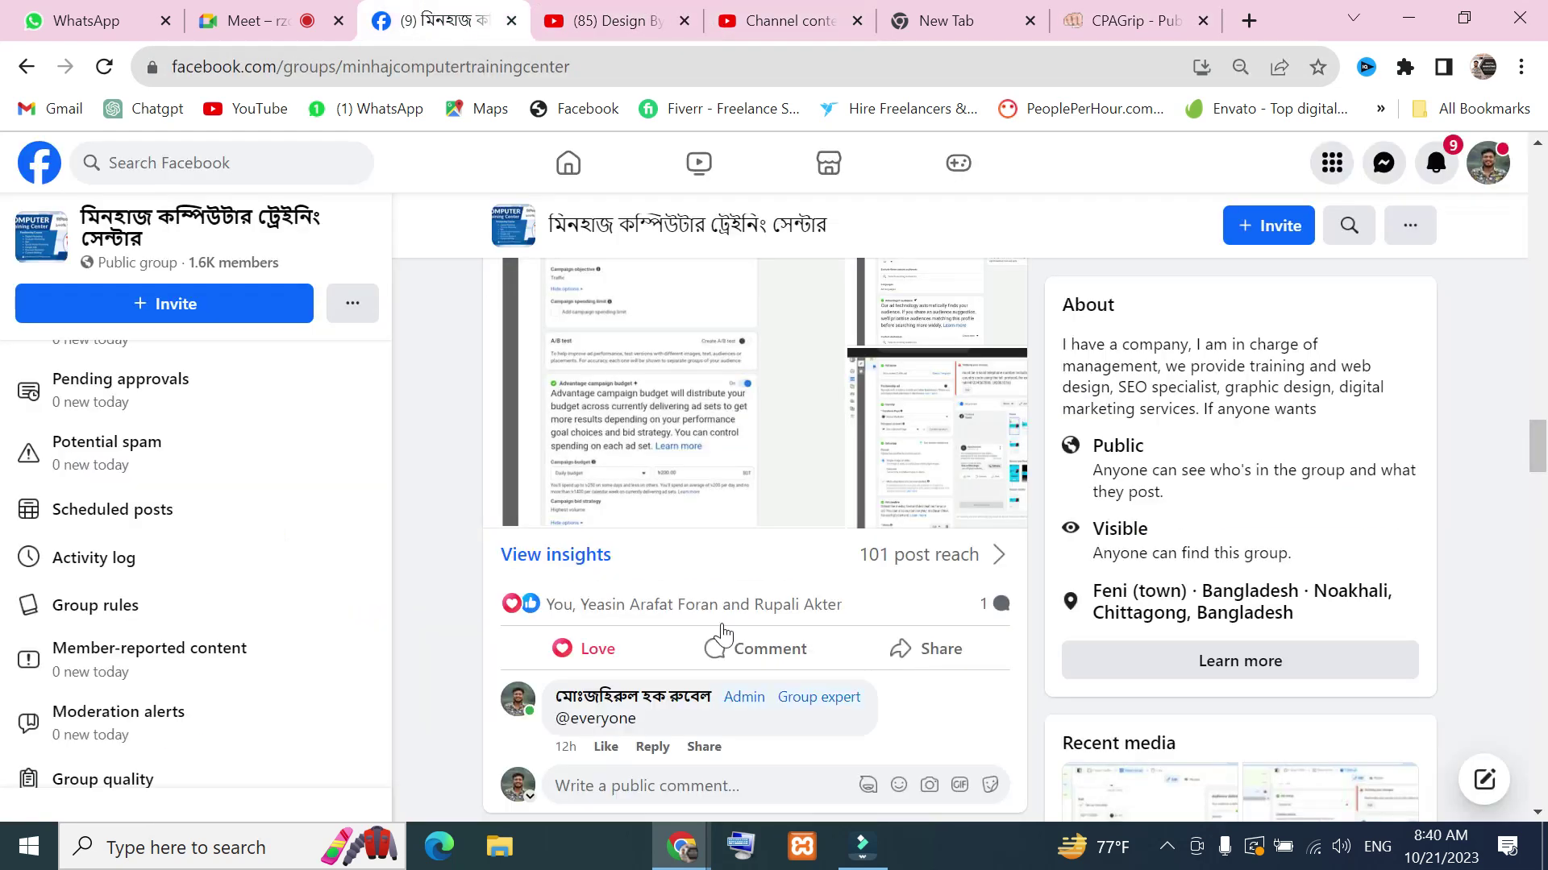
scroll(838, 568, down, 5)
scroll(838, 568, down, 10)
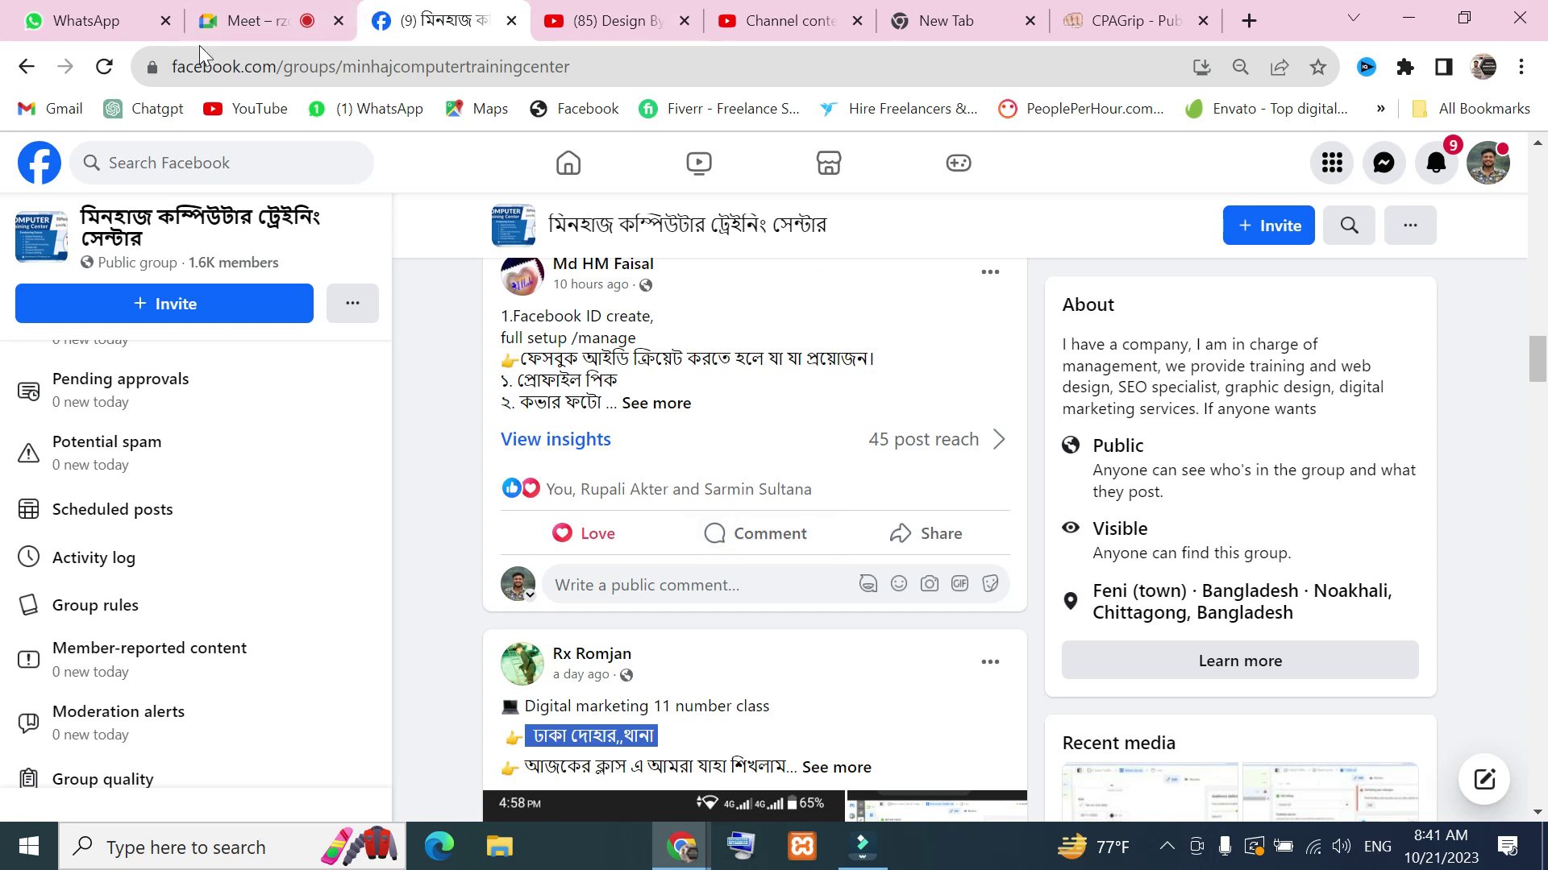
click(242, 21)
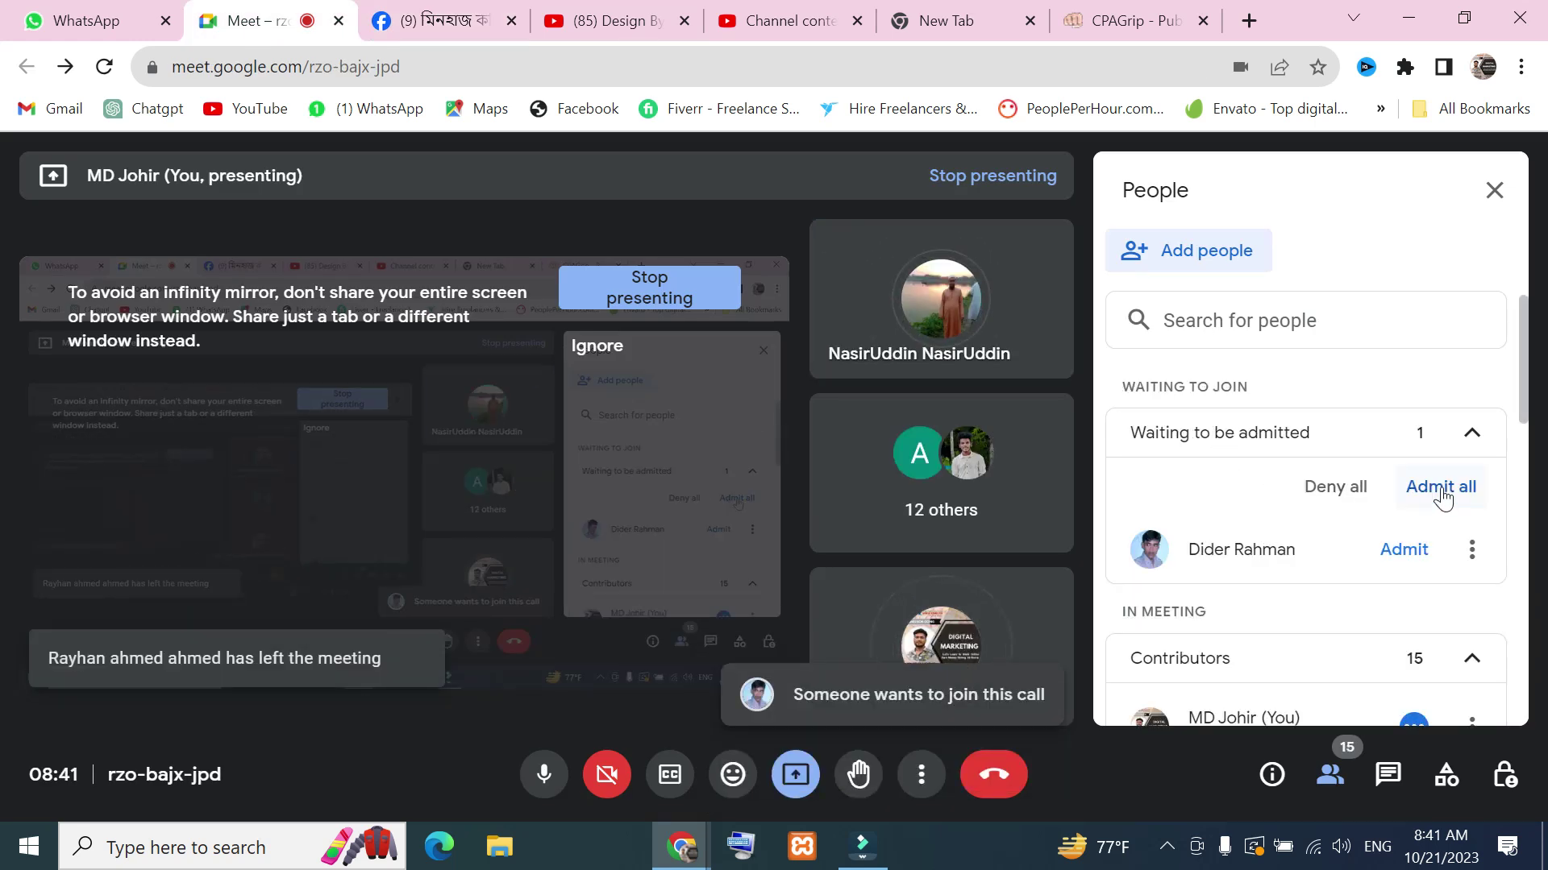
Admit both waiting participants to reach 17 contributors, then start a search in a new Google tab
click(1439, 489)
click(896, 545)
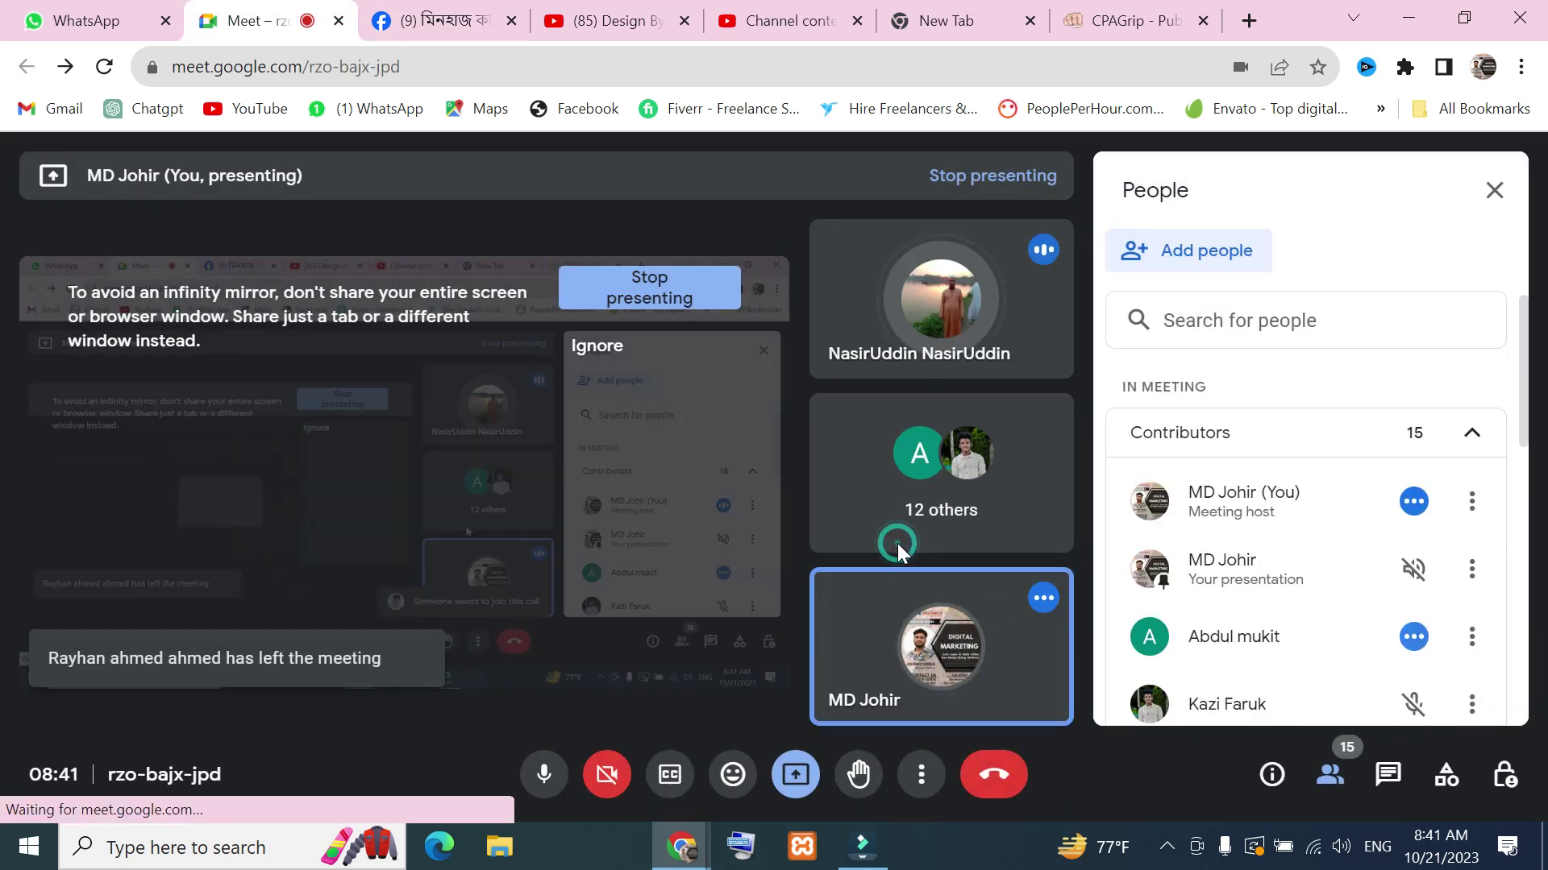
scroll(1123, 553, down, 4)
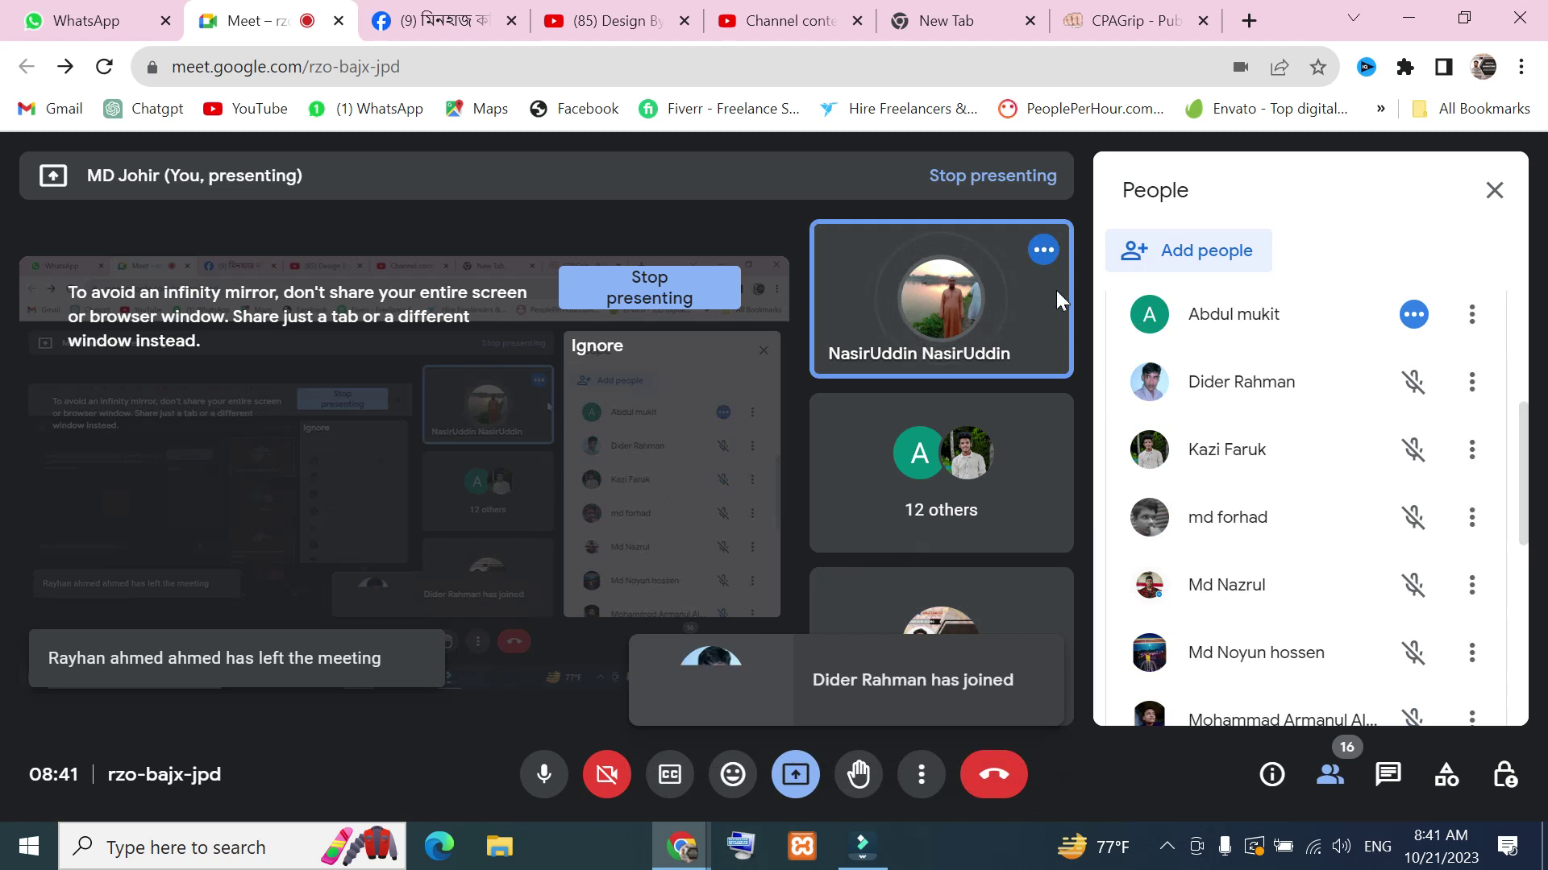
mouse_move(1048, 254)
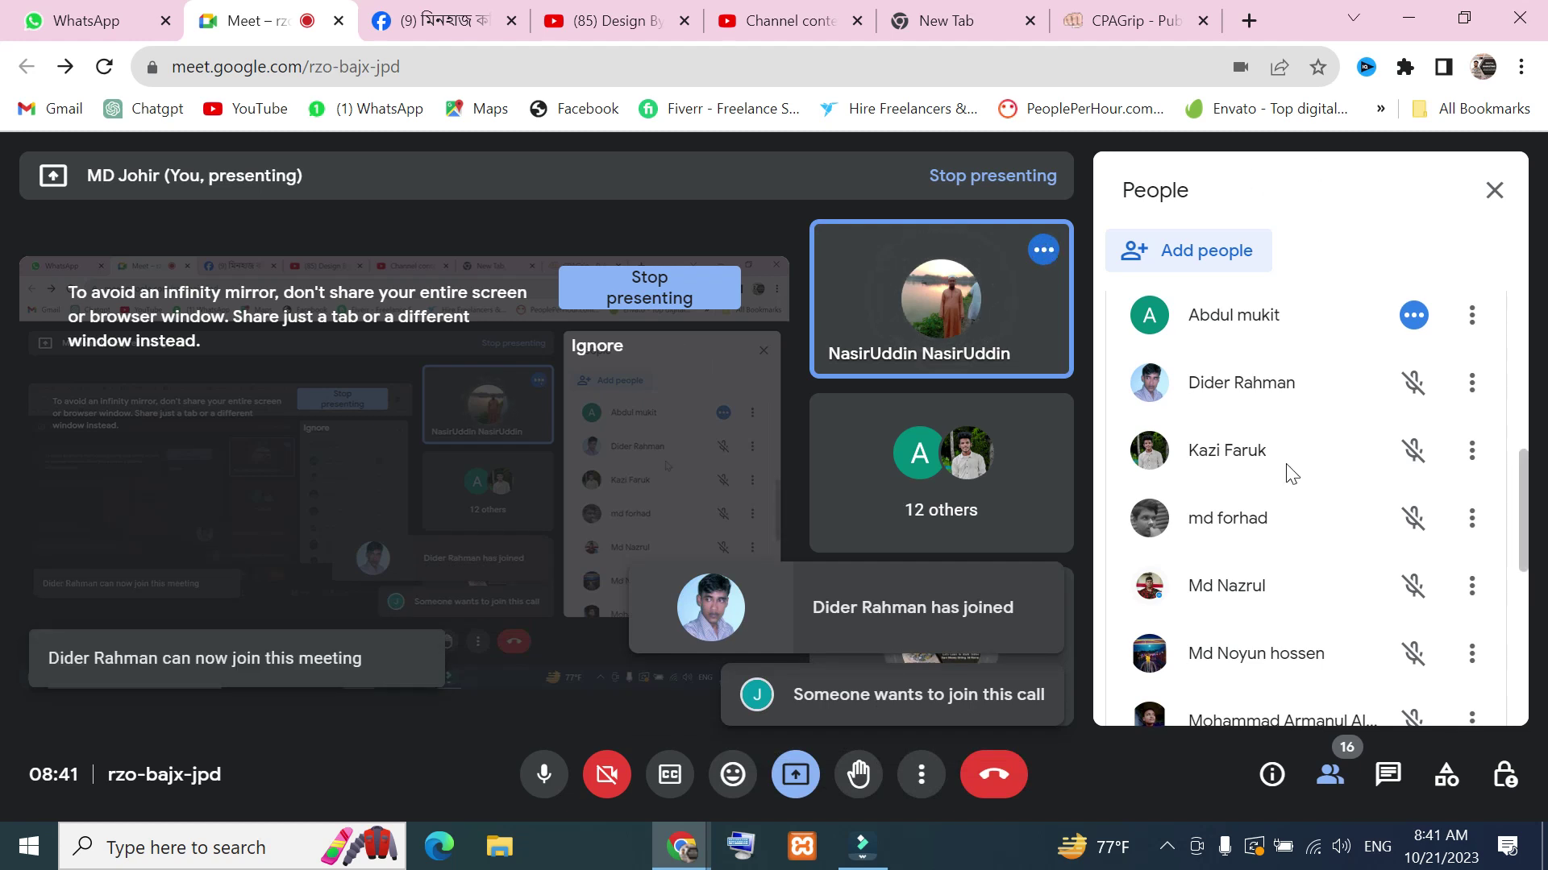
scroll(1285, 470, up, 5)
click(1414, 556)
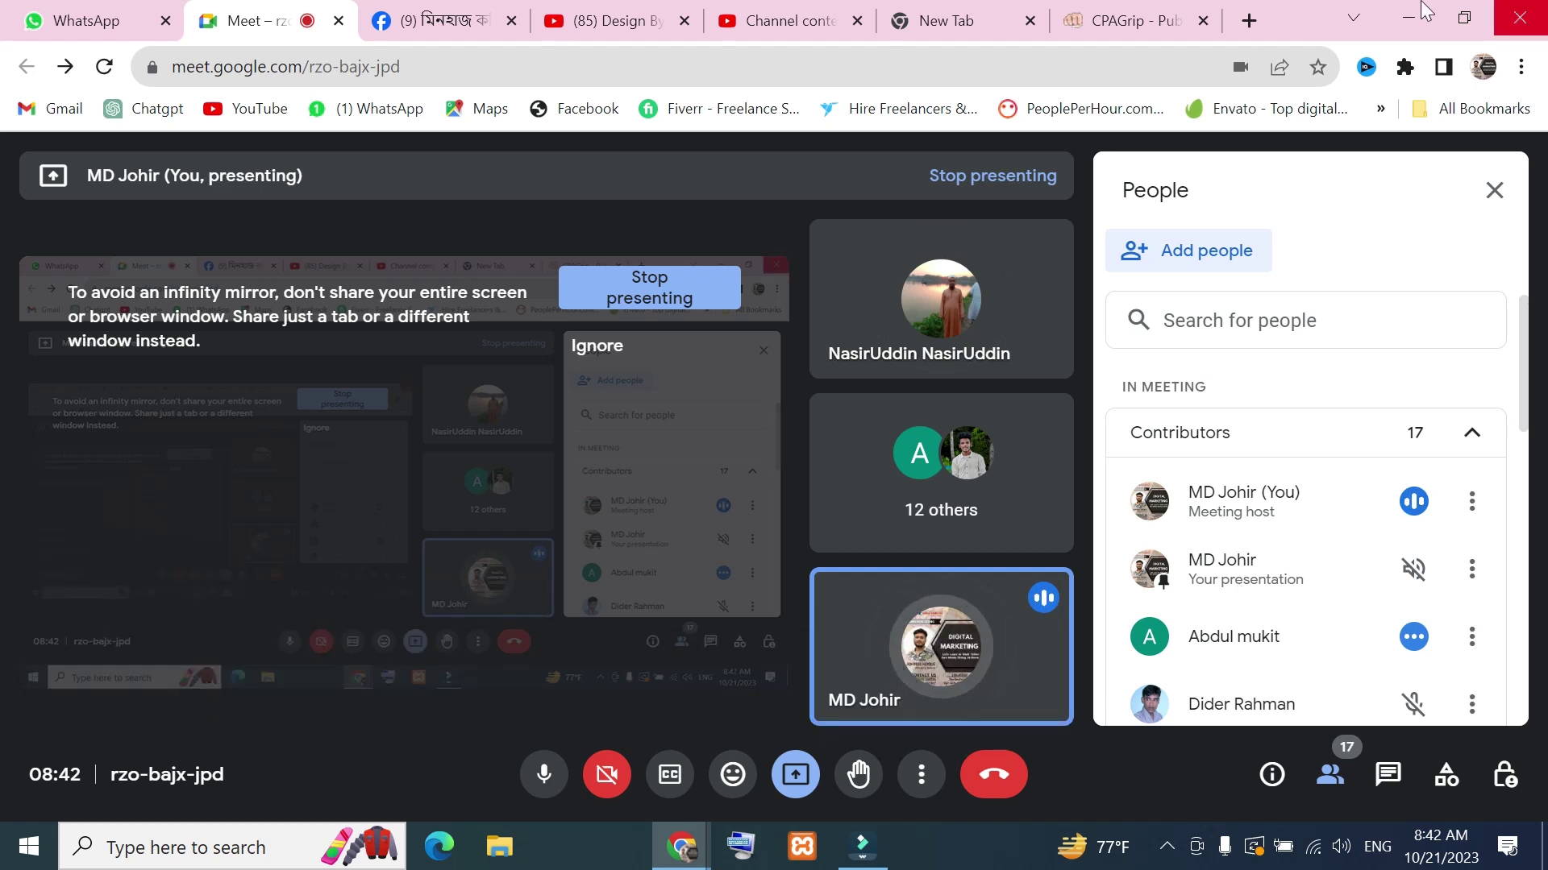
click(1251, 19)
click(882, 508)
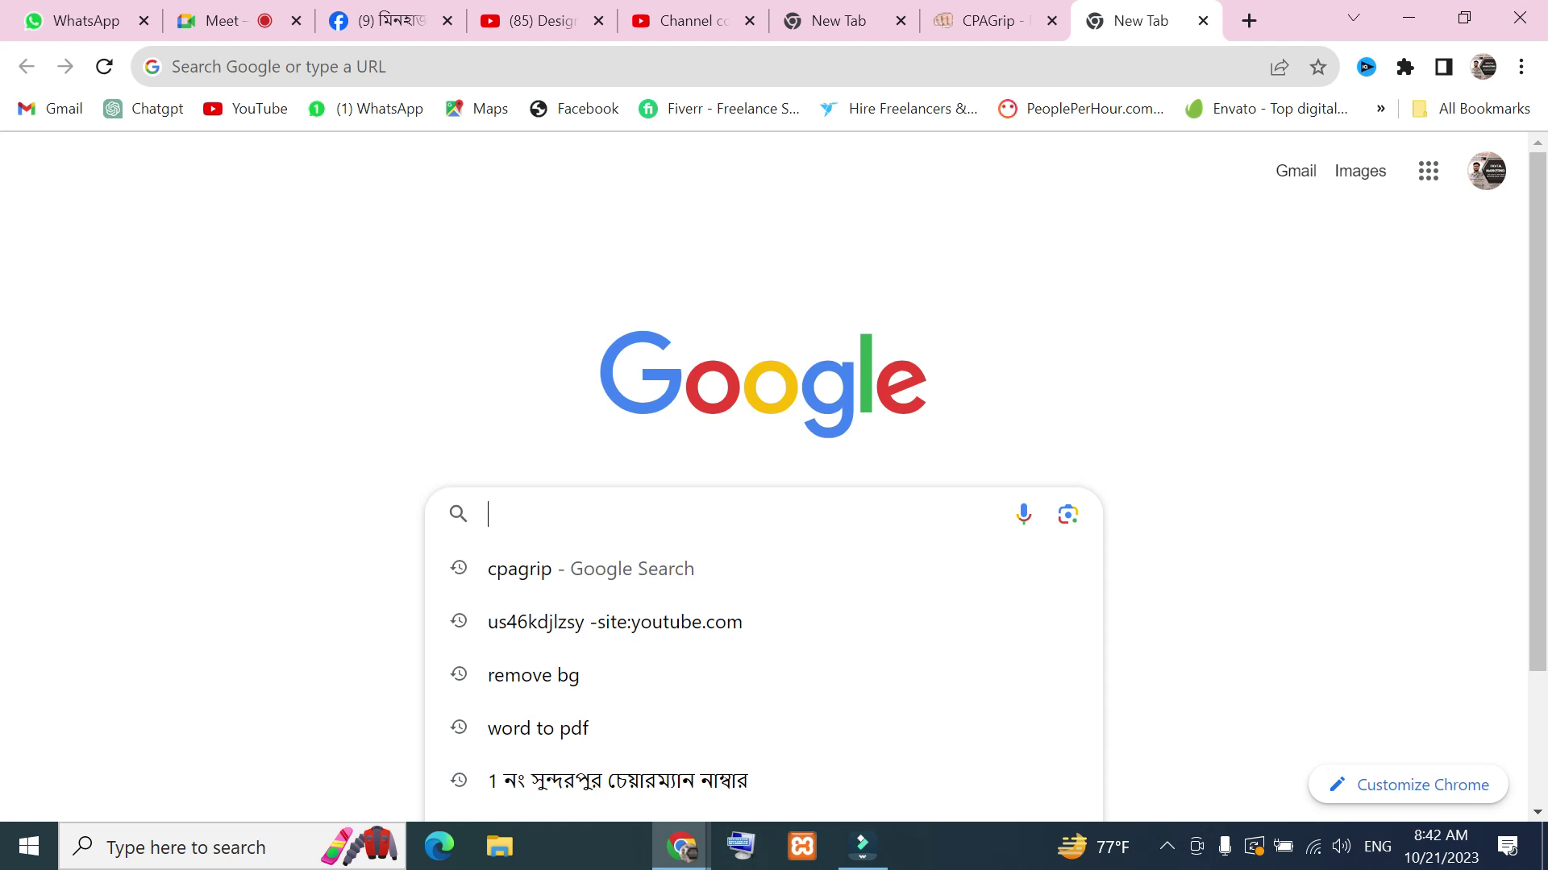
Search Google for 'mobile' after discarding a 't shirt' query, then clear the search box
text(t shirt)
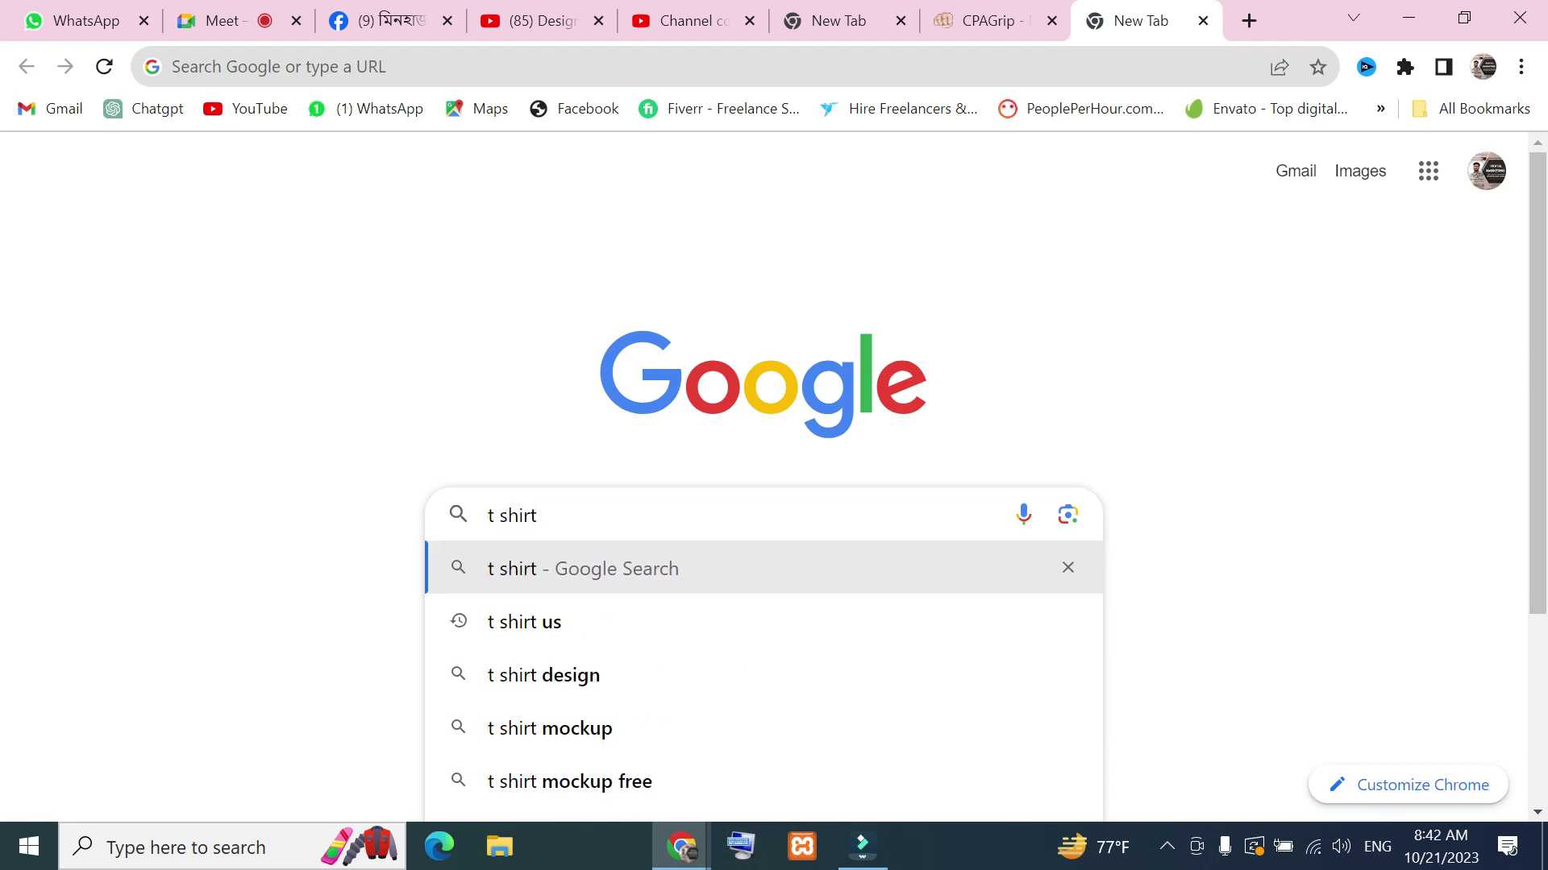
key(BackSpace)
key(BackSpace)
key(BackSpace)
key(BackSpace)
key(BackSpace)
key(BackSpace)
key(BackSpace)
text(m)
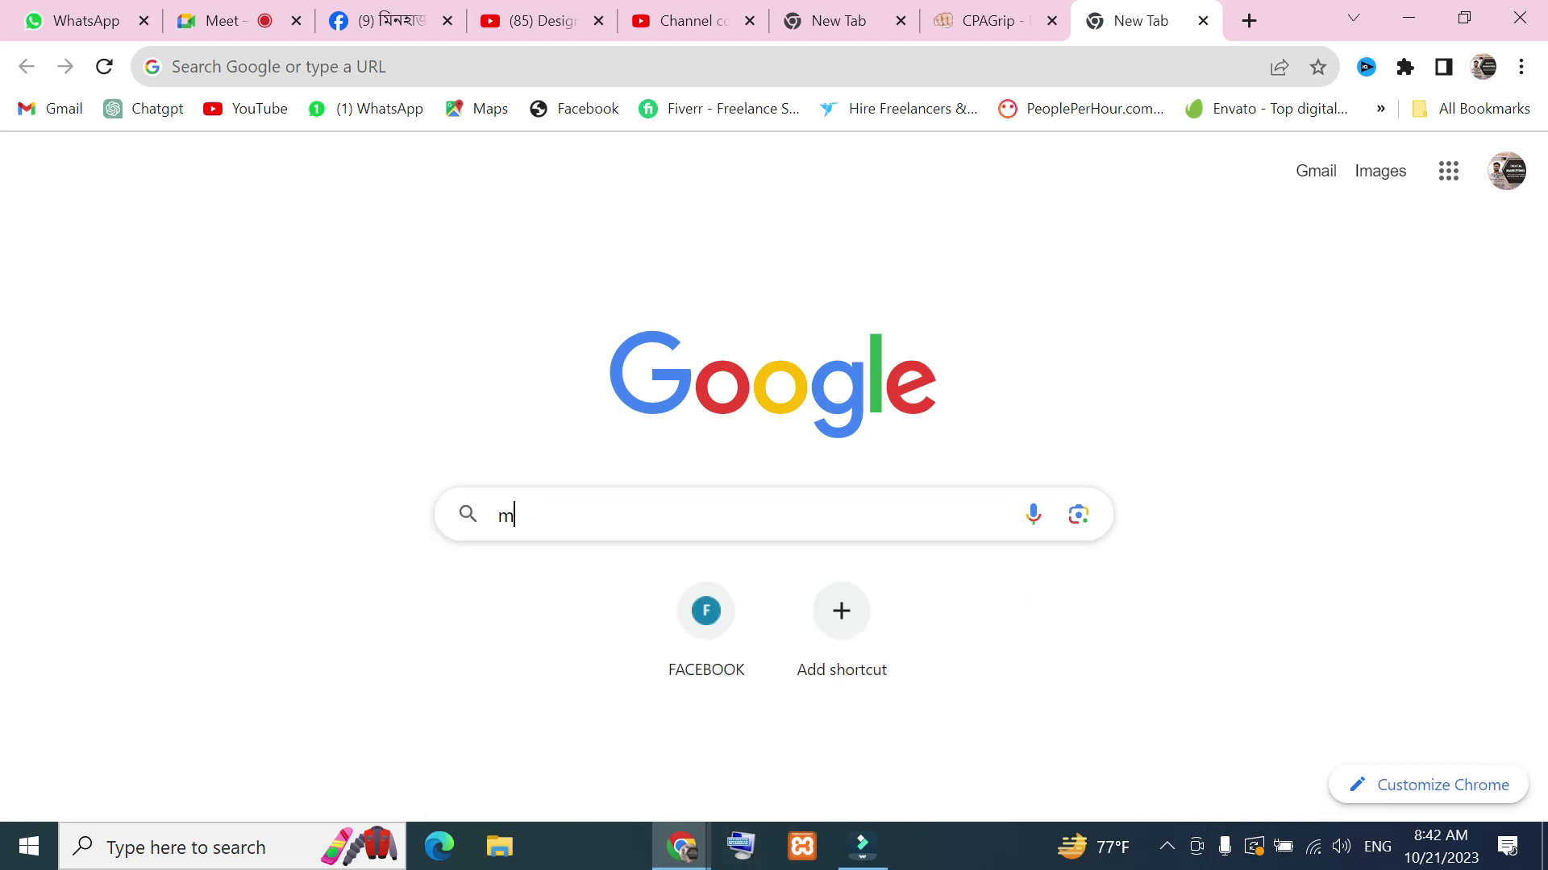
text(obiu)
key(BackSpace)
text(le)
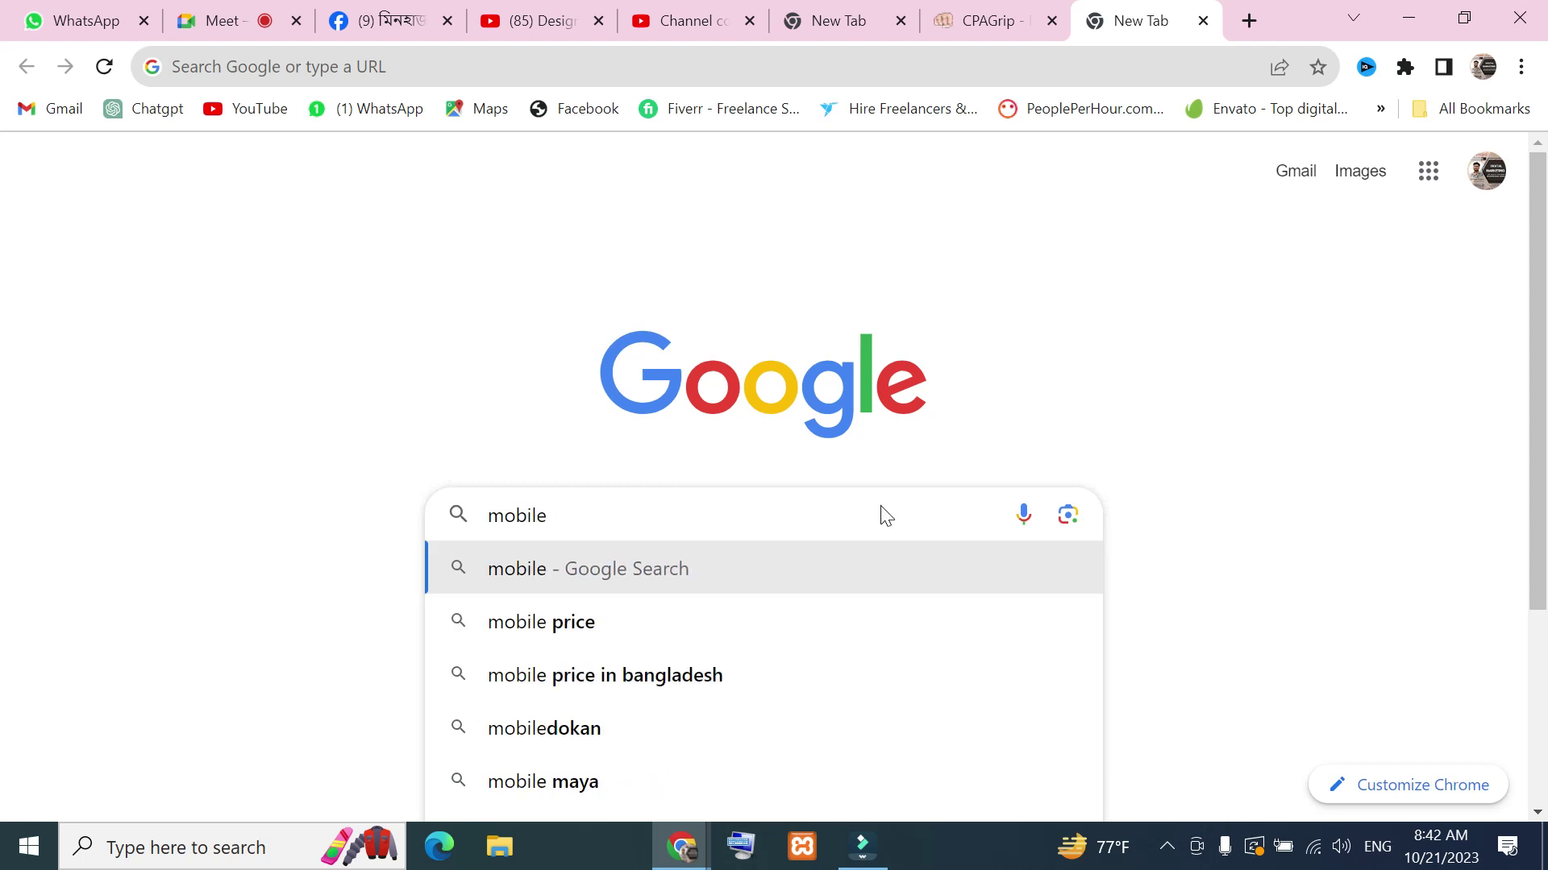
key(Return)
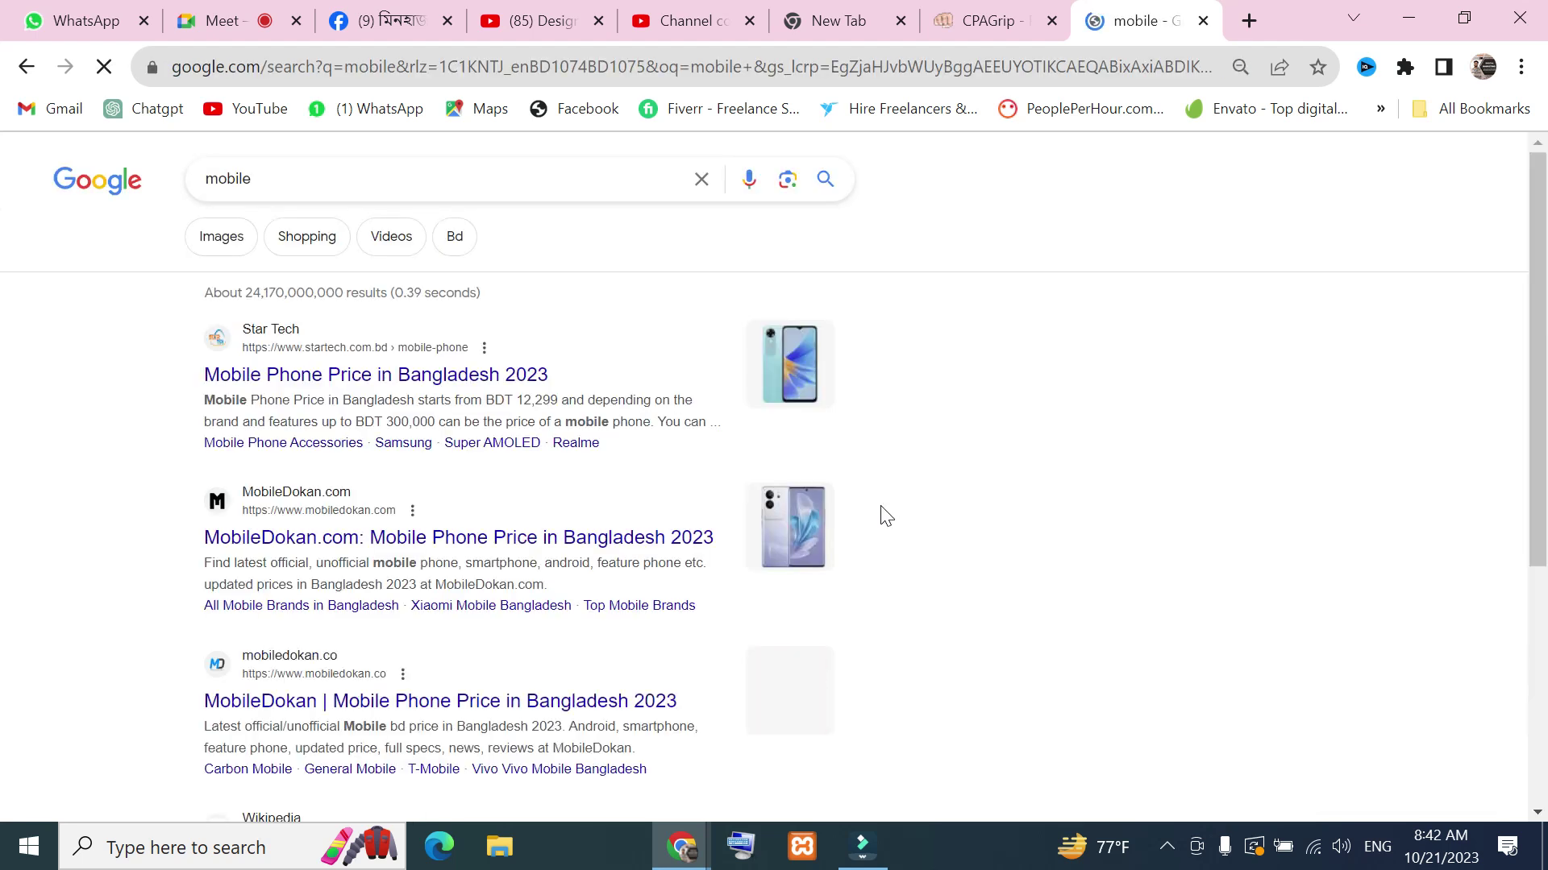
double_click(303, 169)
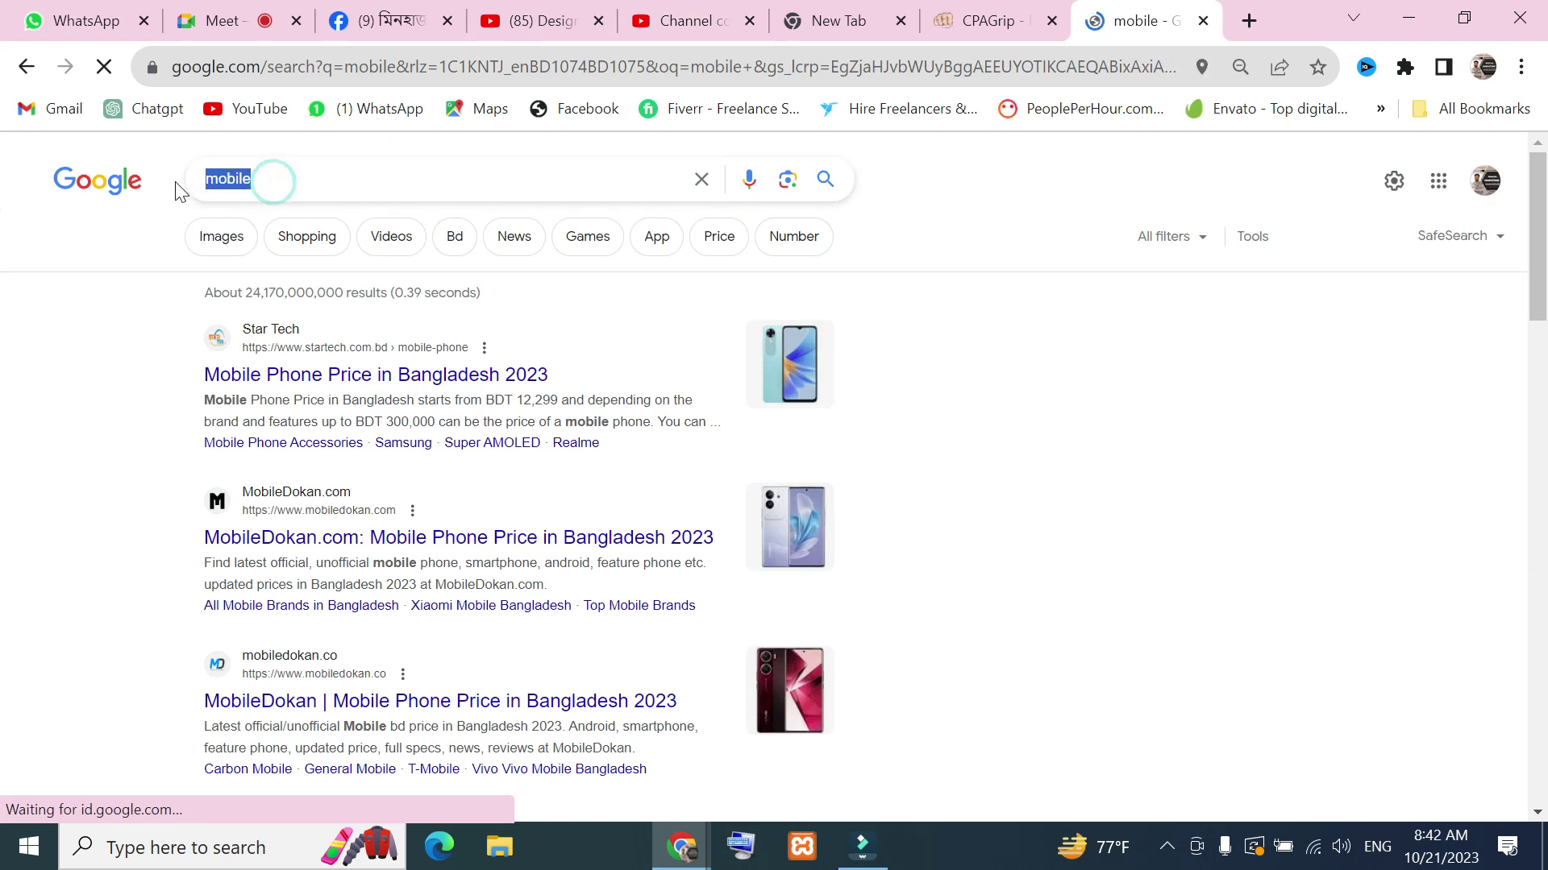
key(BackSpace)
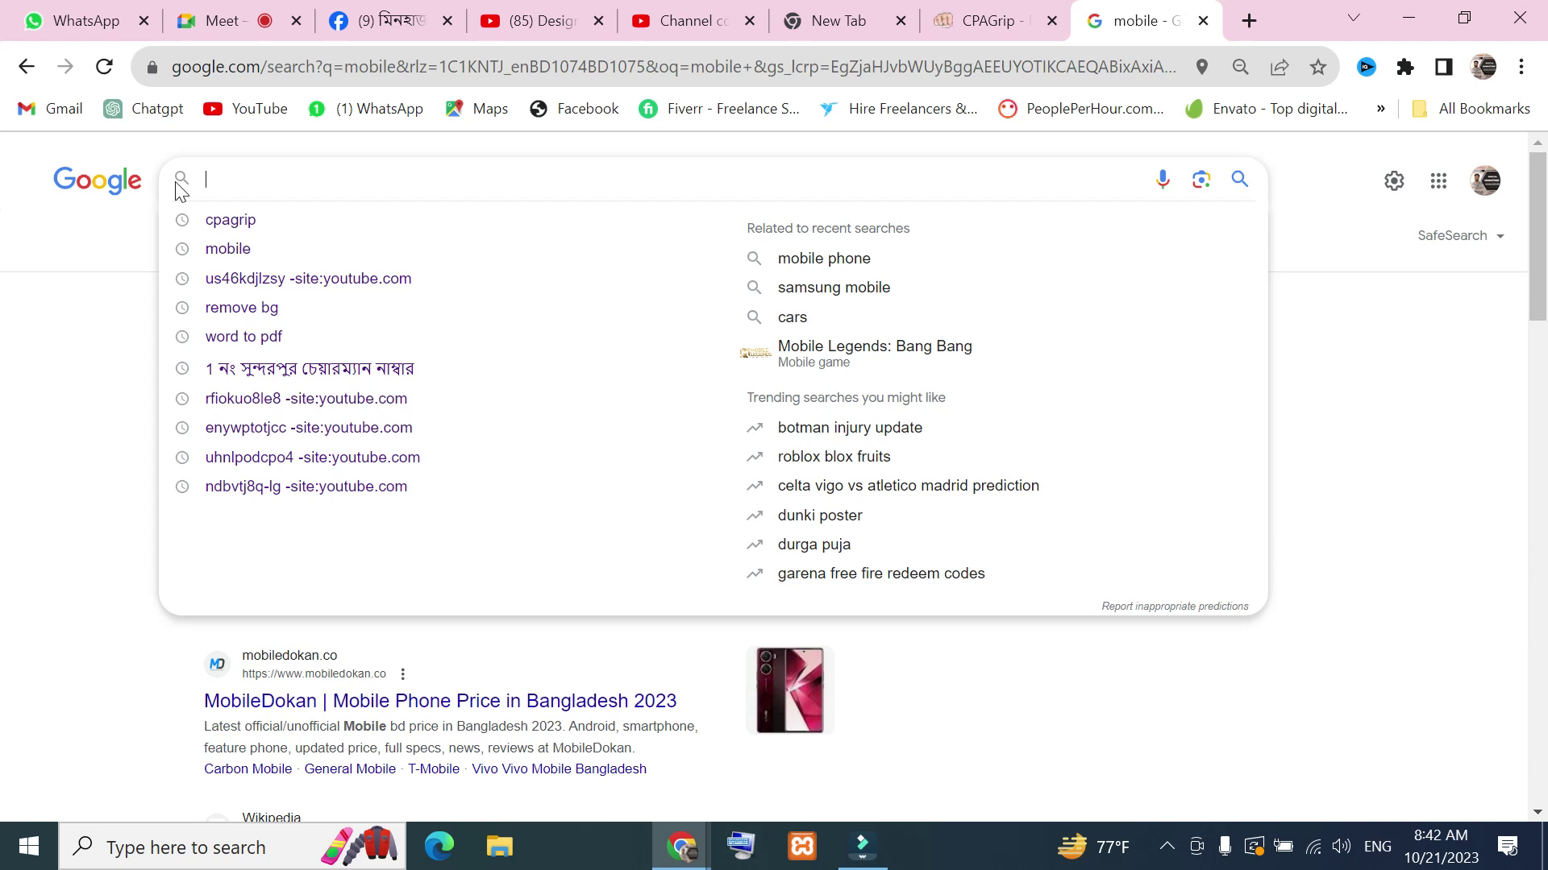
From the Google start page, search for amazon using the 'am' suggestion
click(27, 76)
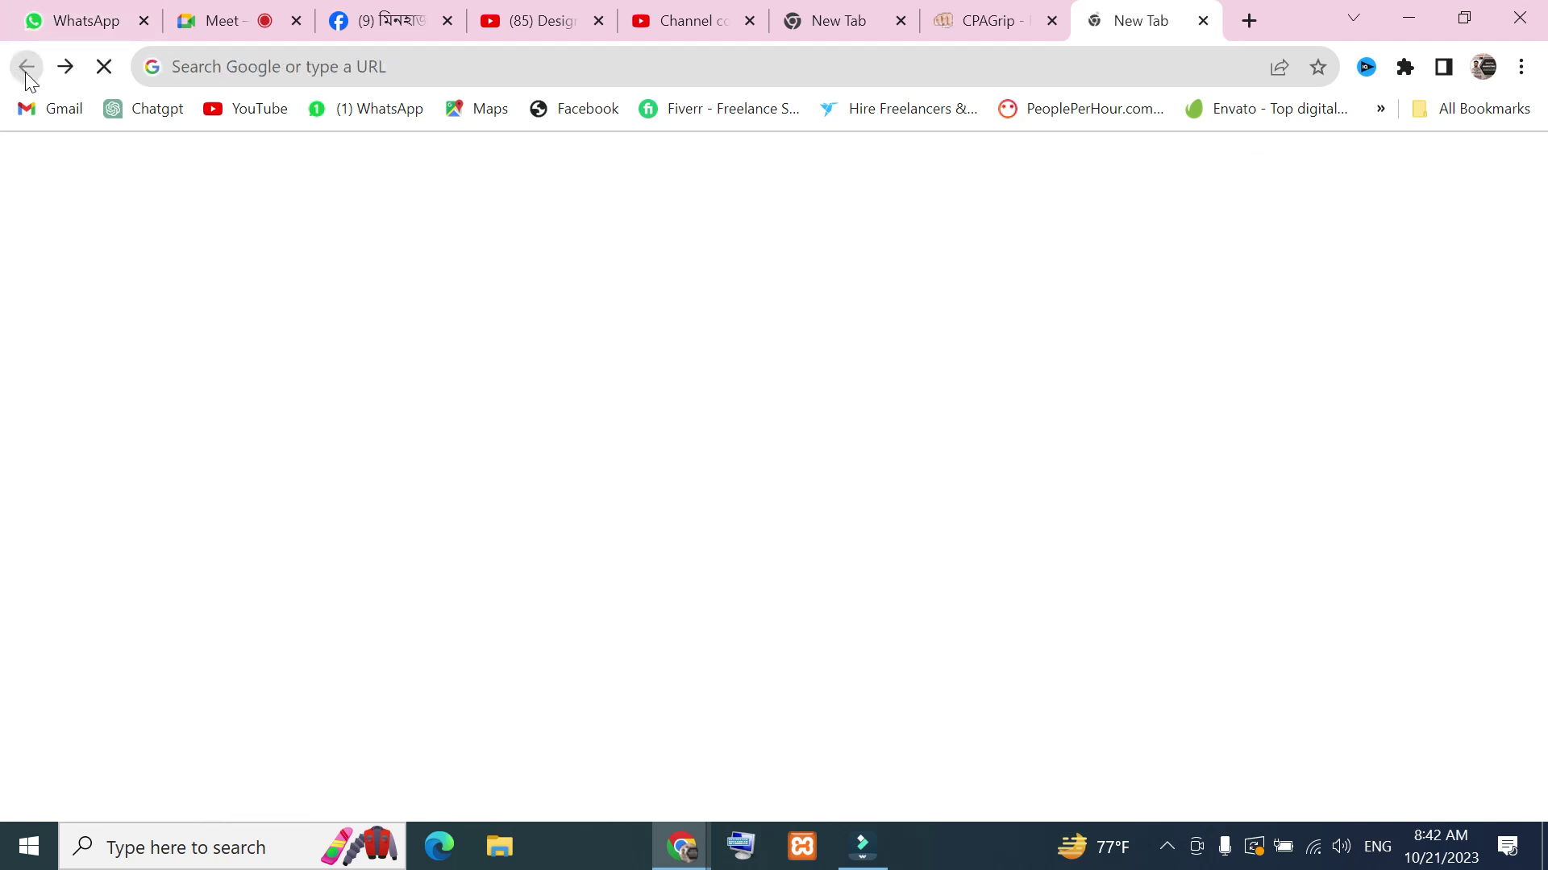
click(650, 519)
text(am)
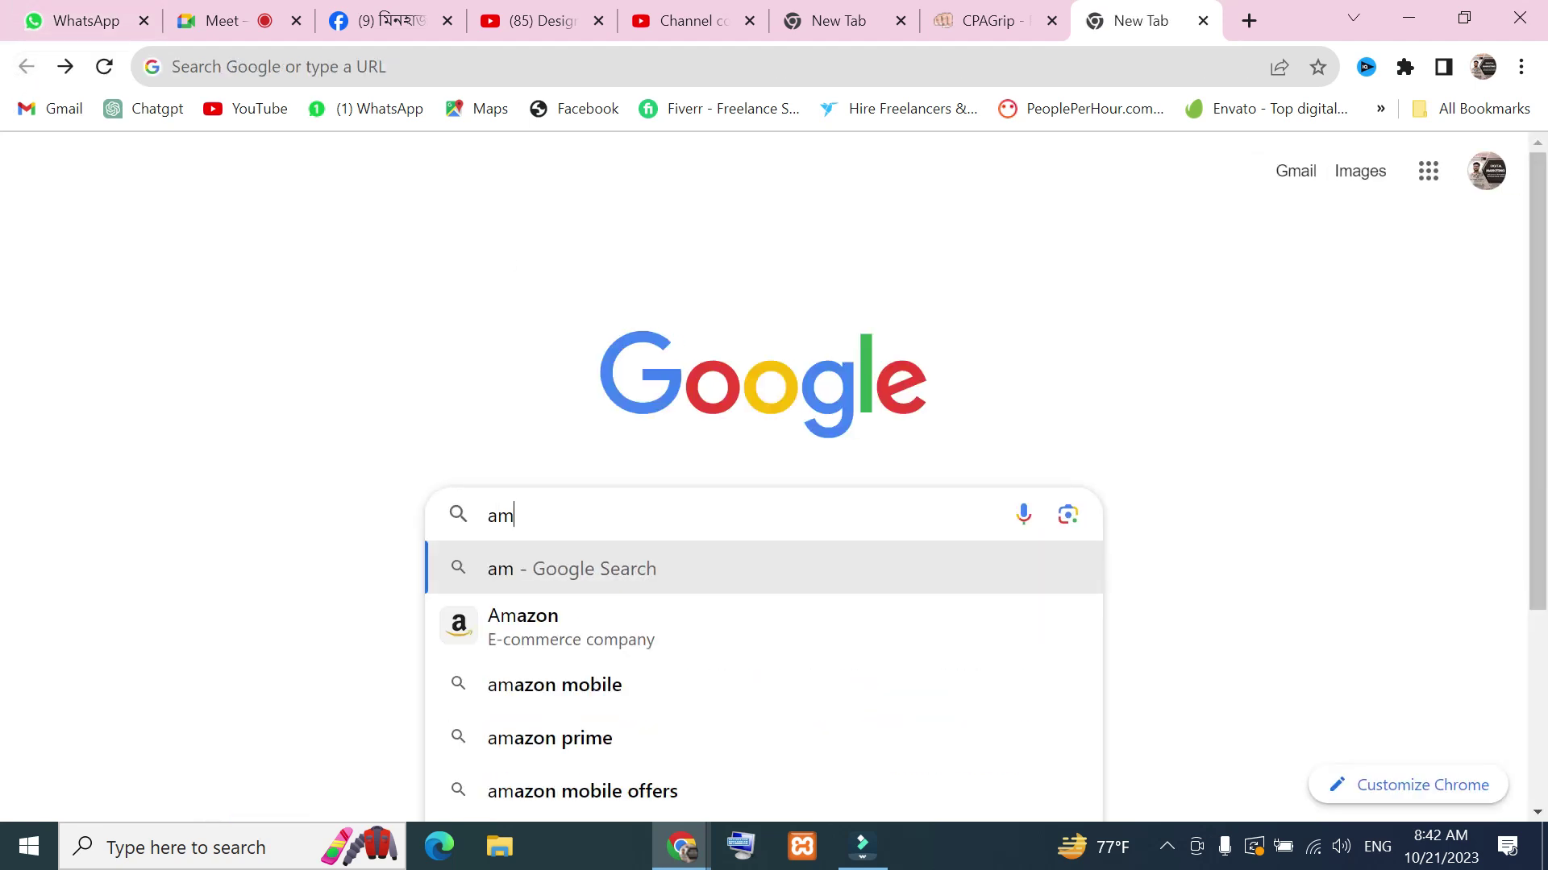
click(577, 617)
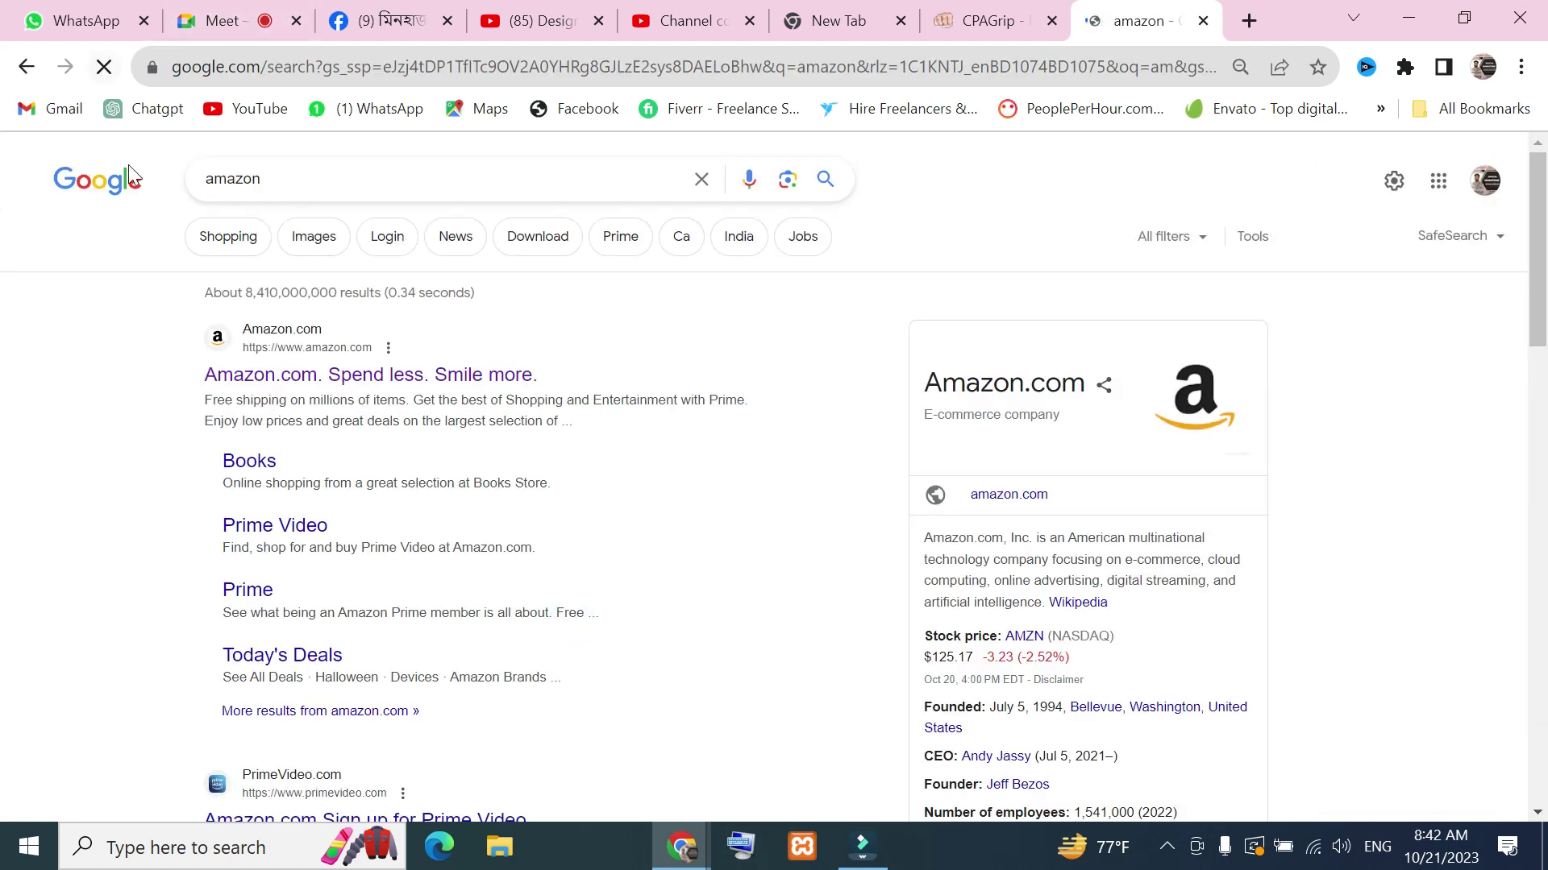
Open Amazon.com, scroll its homepage down to the footer and back, then return to the amazon results
click(267, 329)
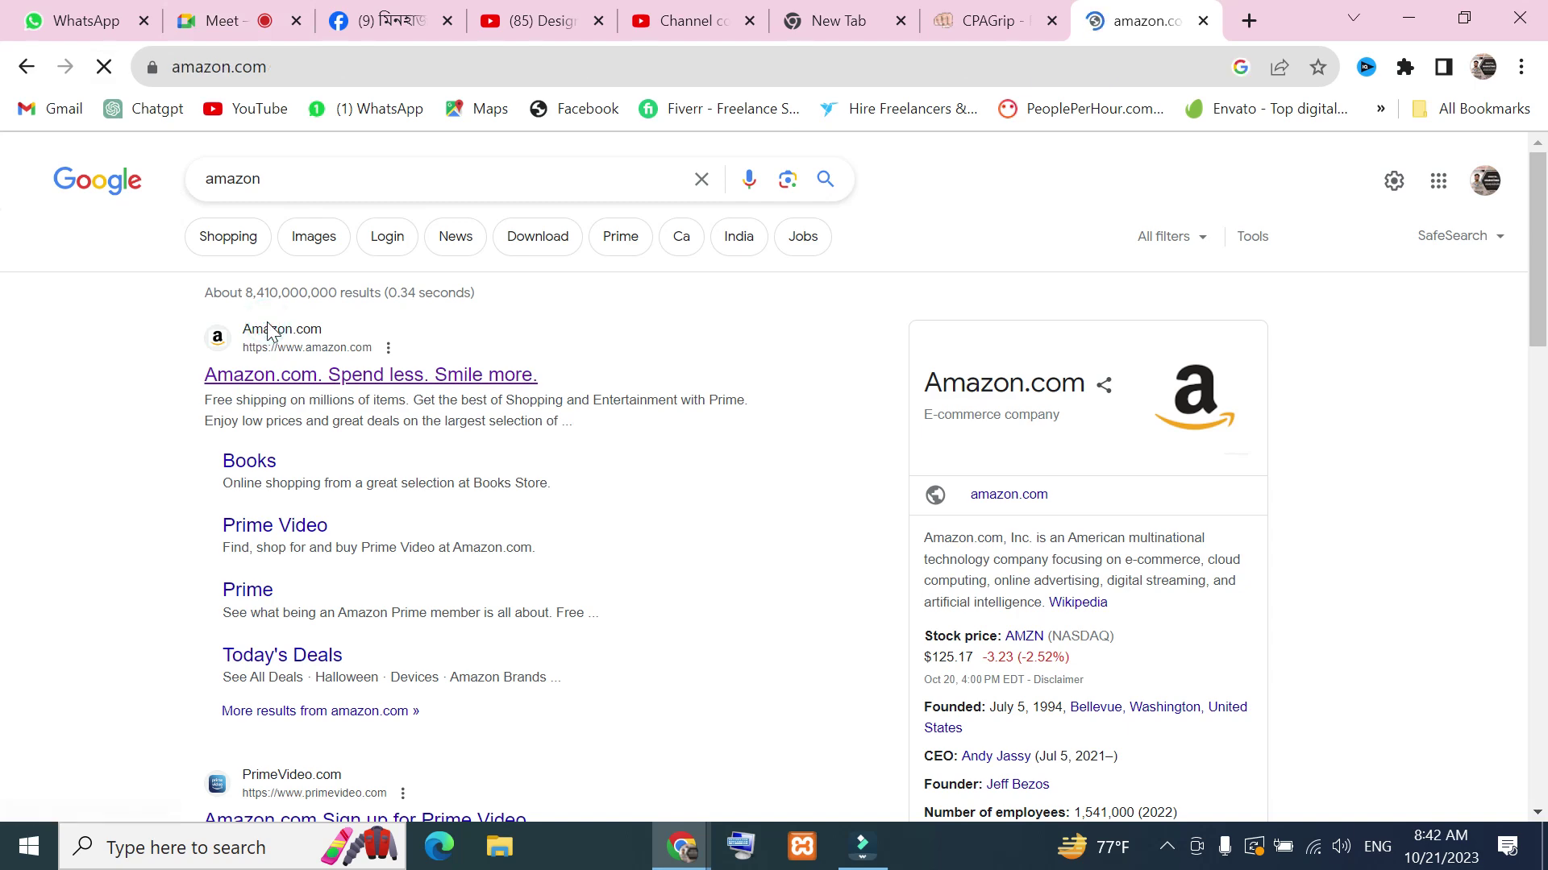
scroll(540, 463, down, 10)
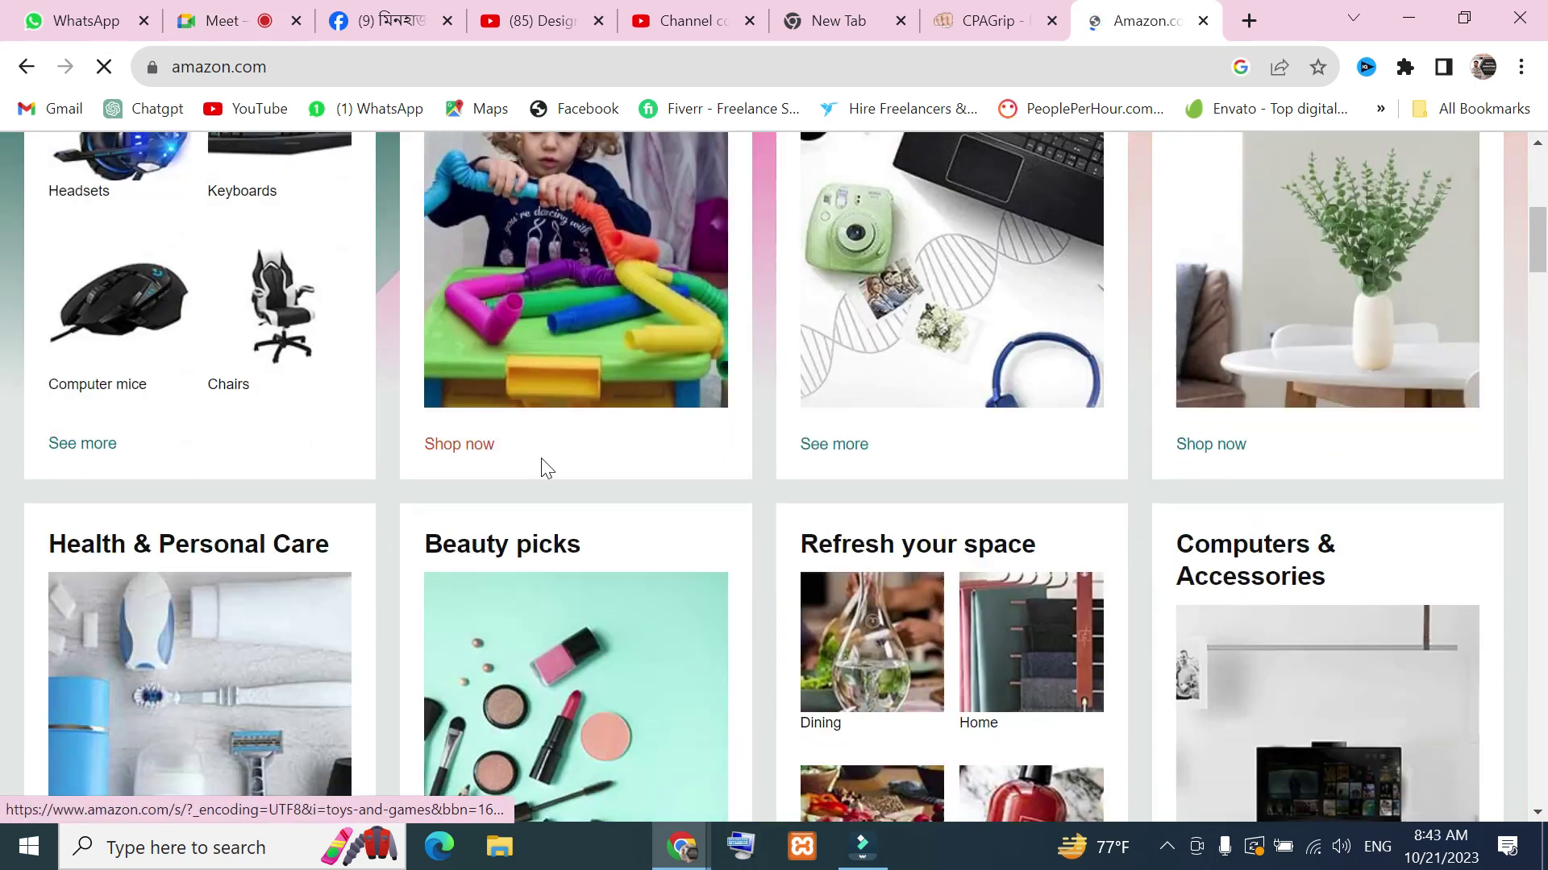
scroll(892, 548, down, 15)
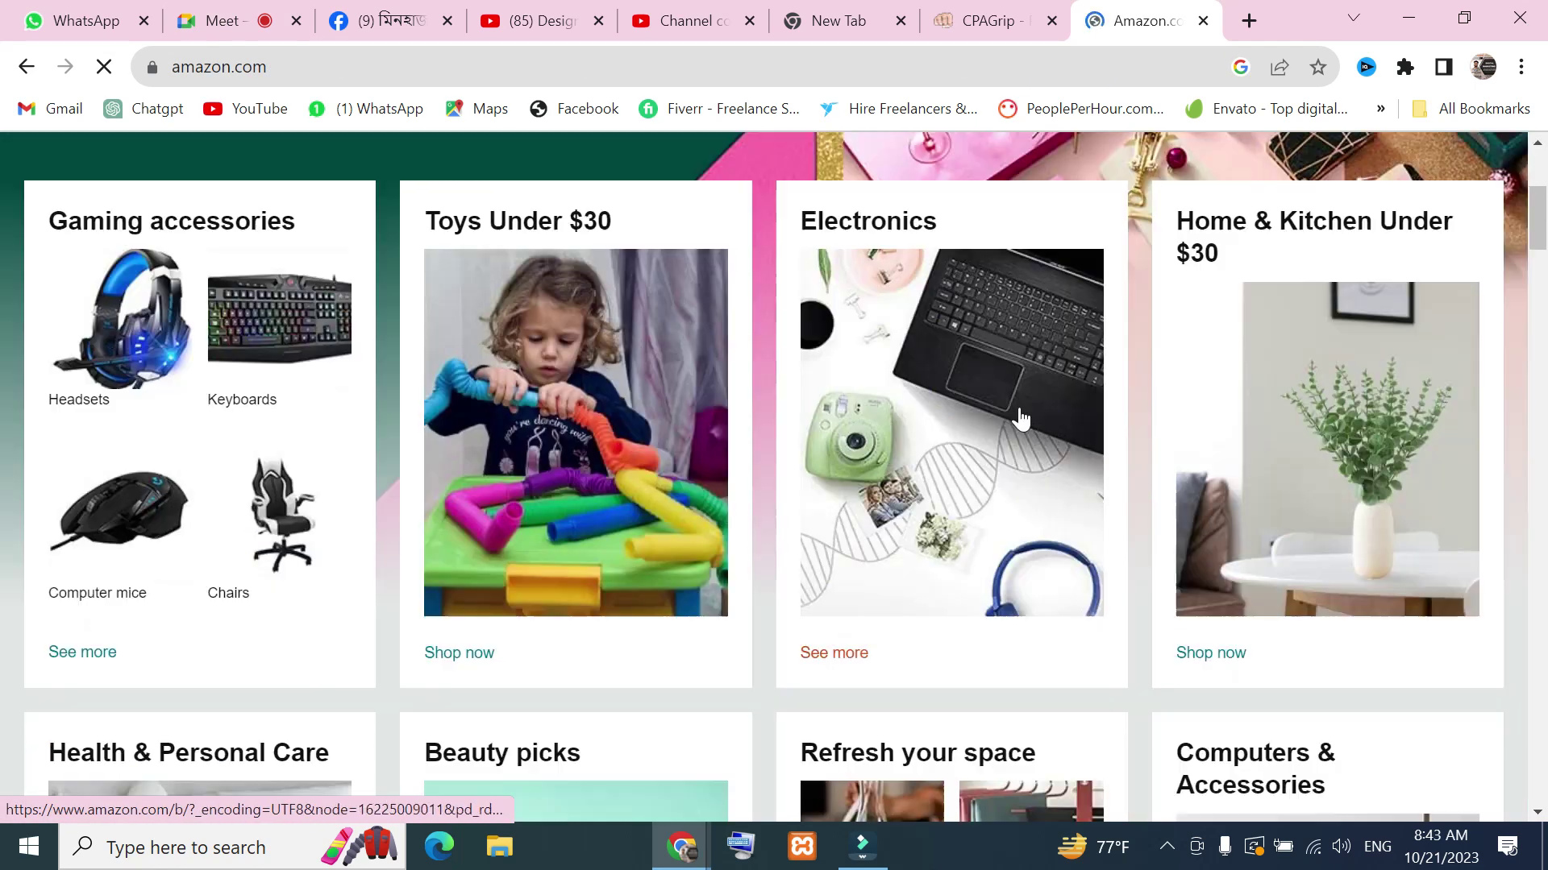
scroll(892, 549, down, 20)
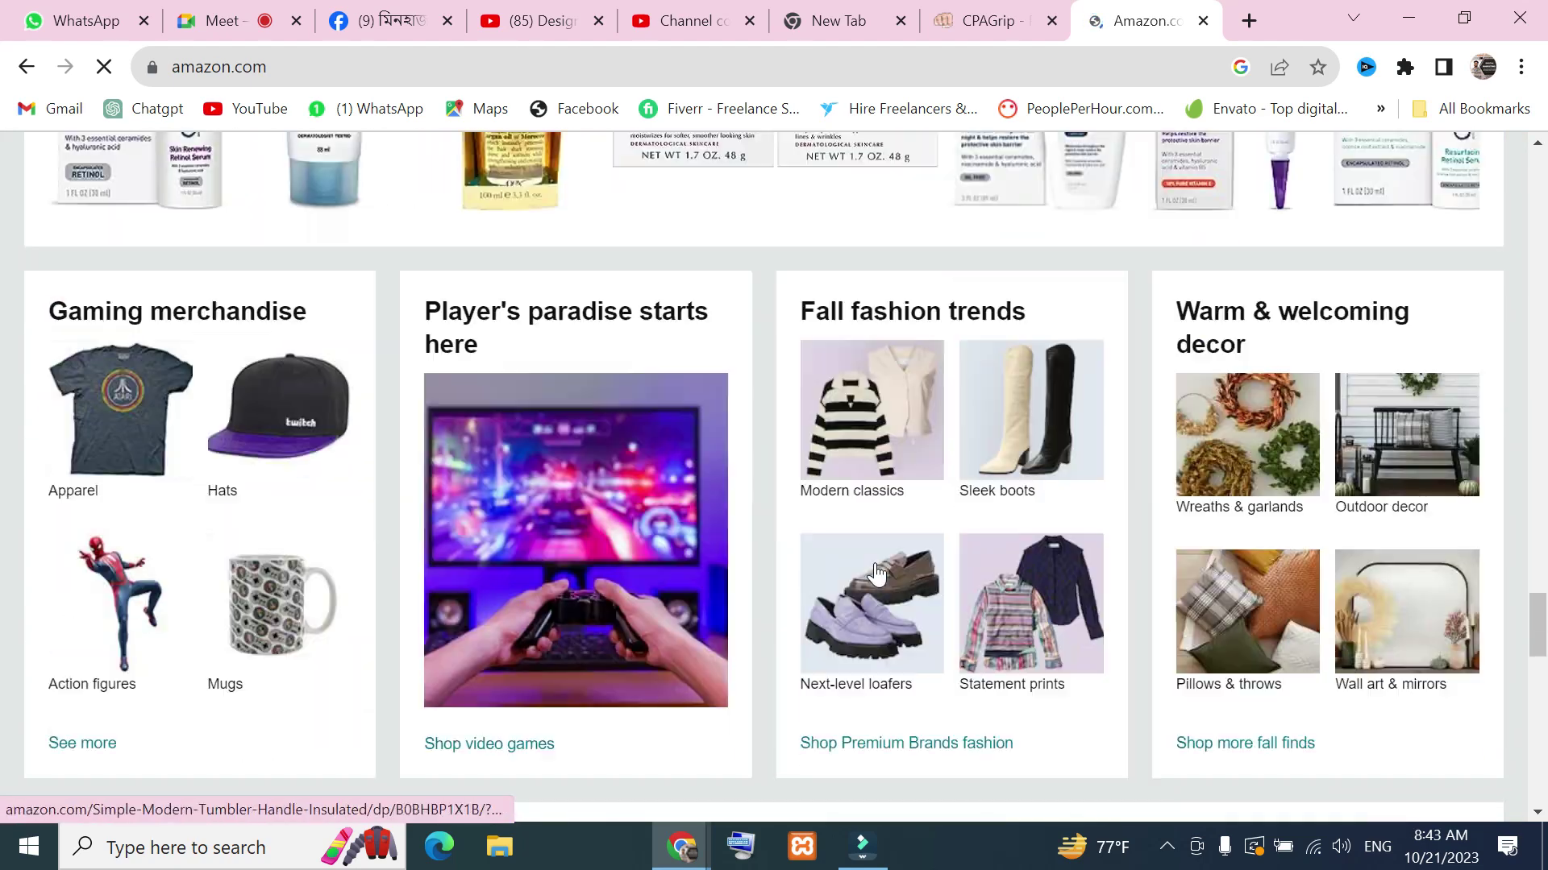
scroll(878, 569, down, 12)
scroll(874, 568, up, 8)
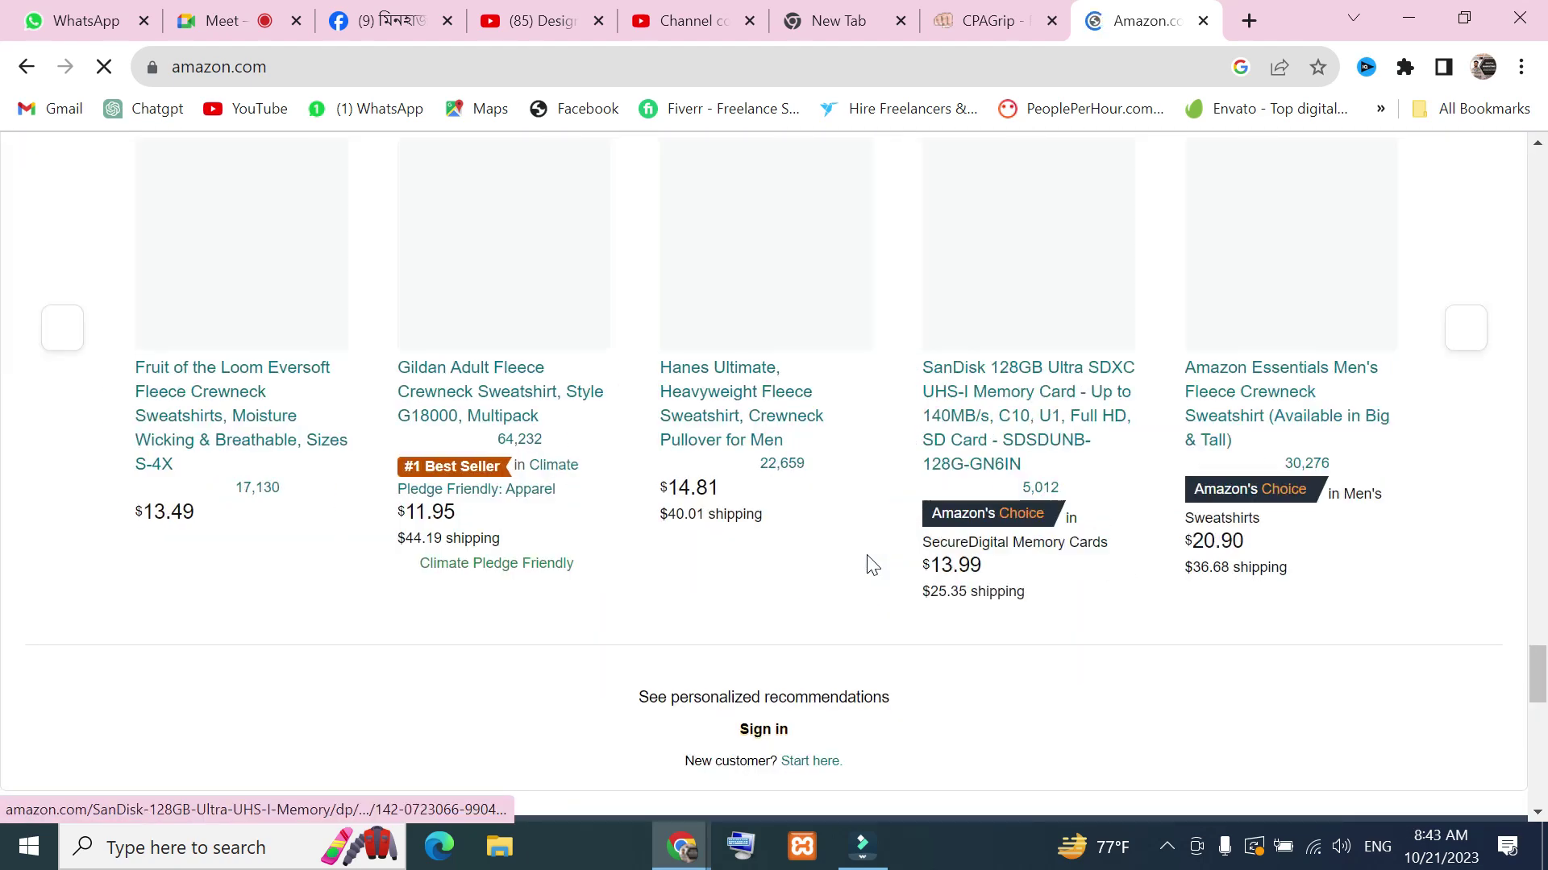
scroll(734, 442, down, 6)
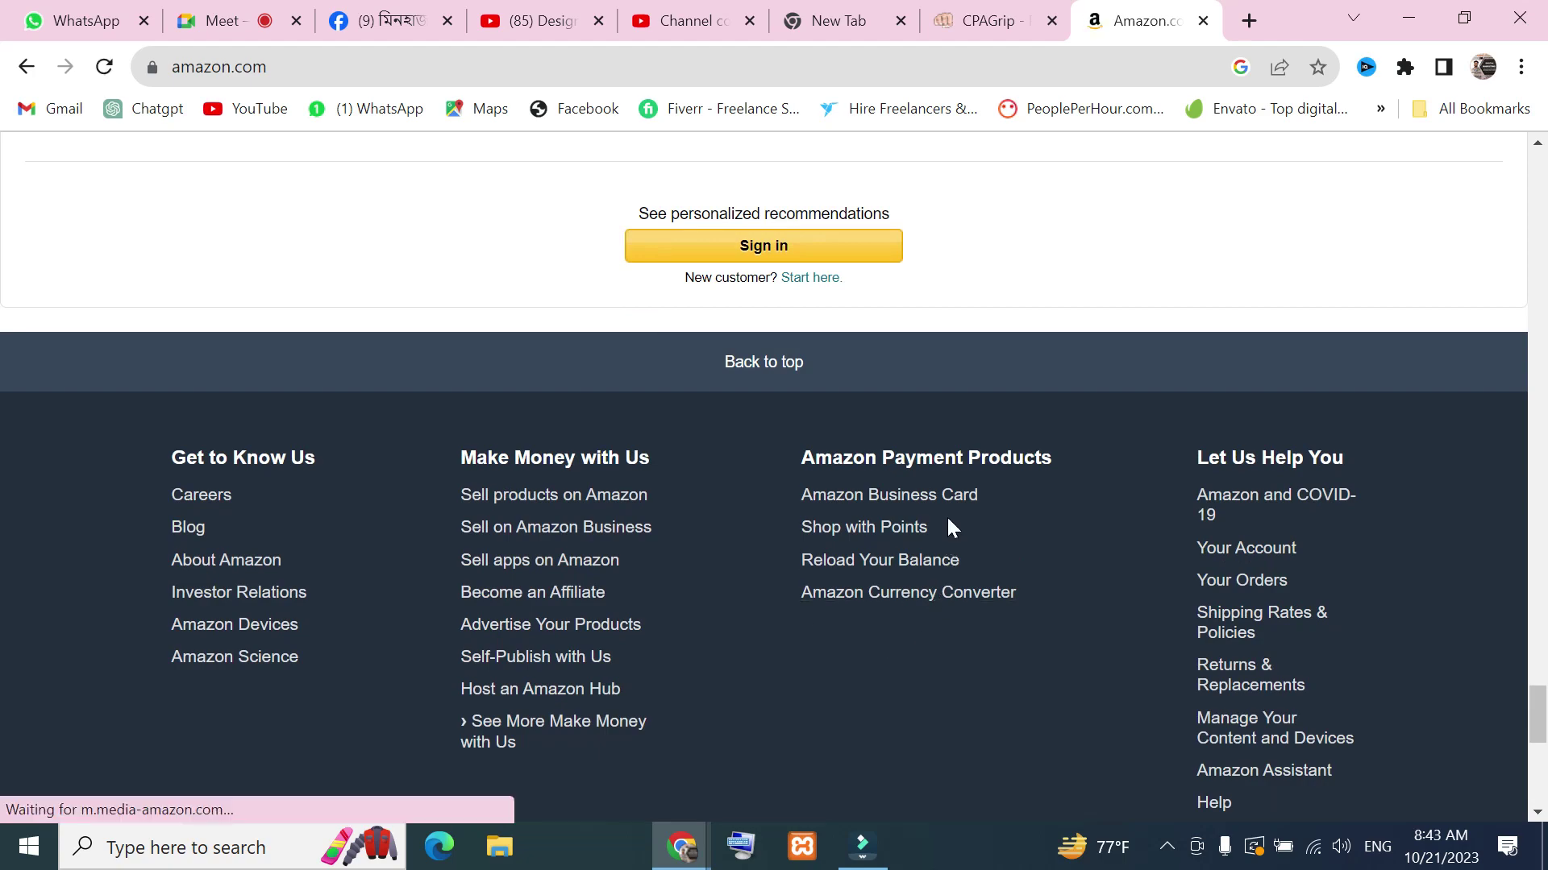
scroll(949, 524, up, 20)
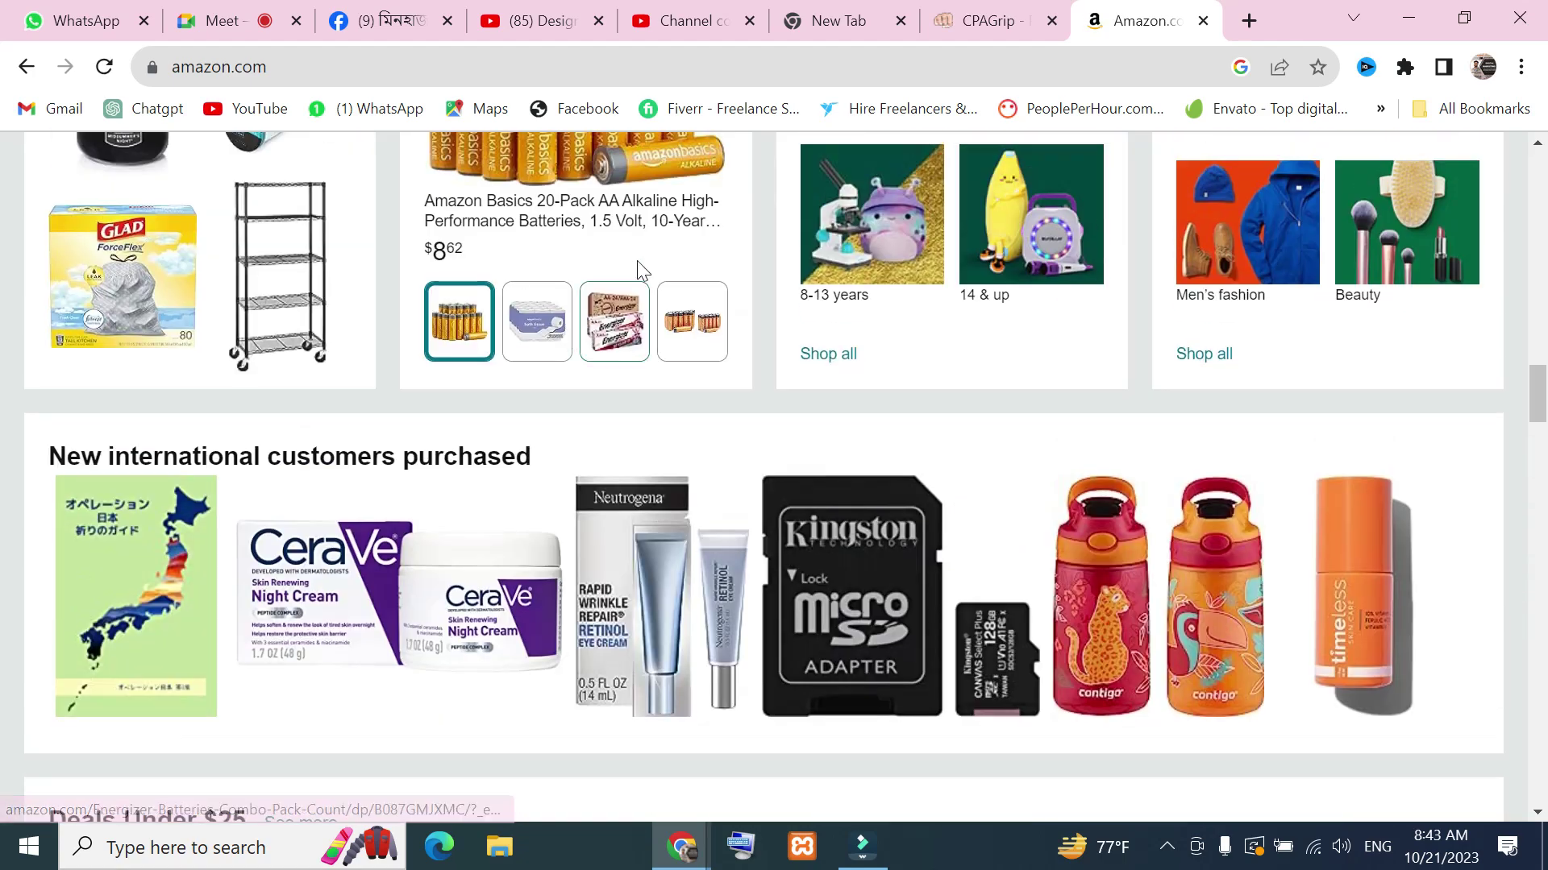
scroll(636, 259, up, 15)
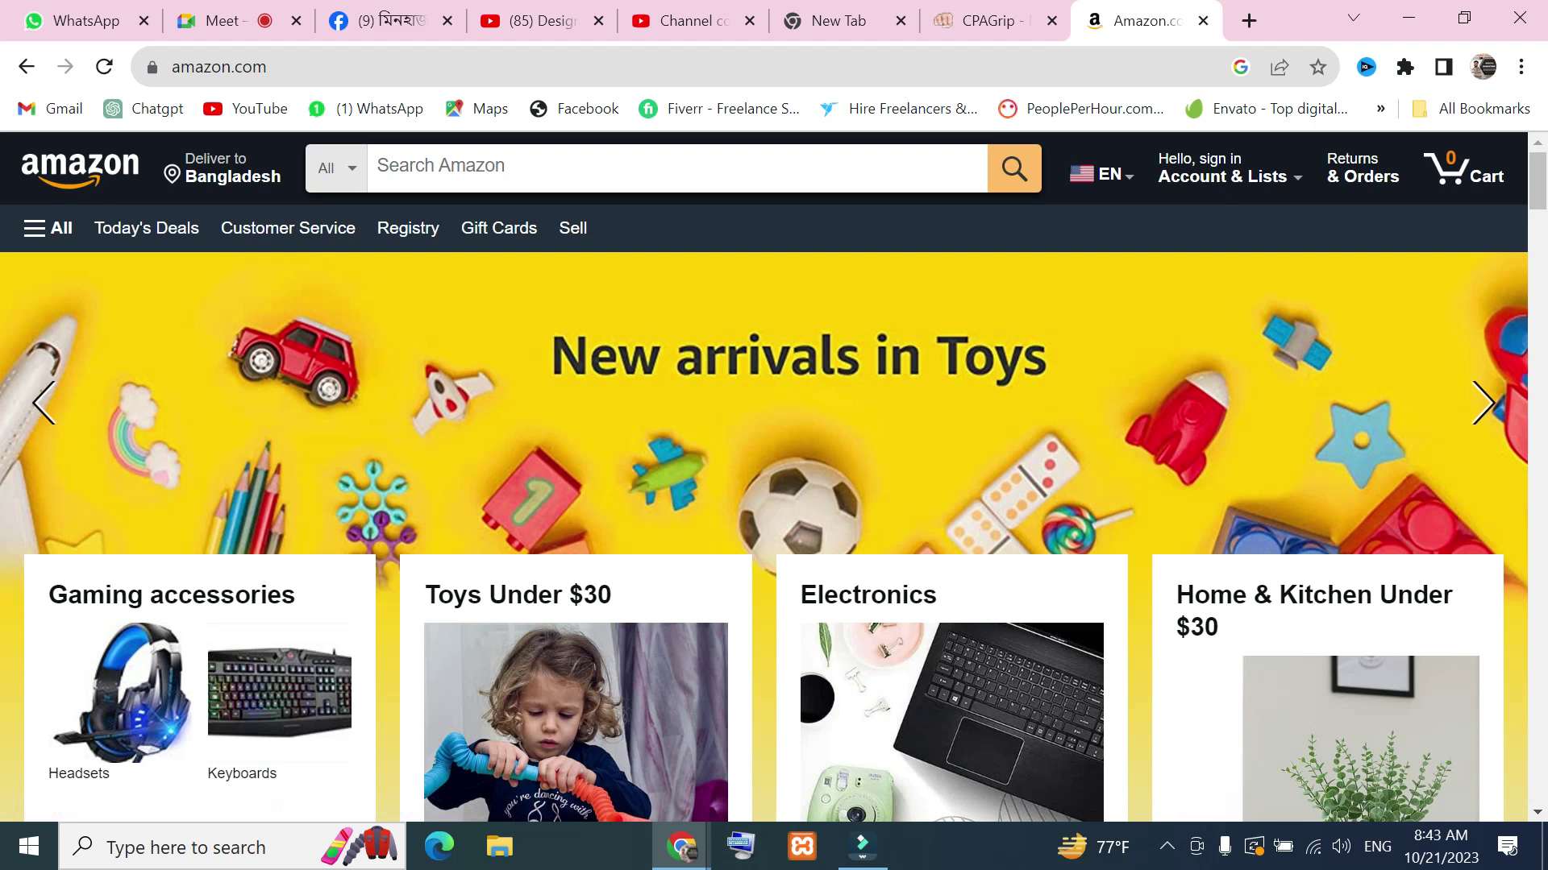
click(26, 67)
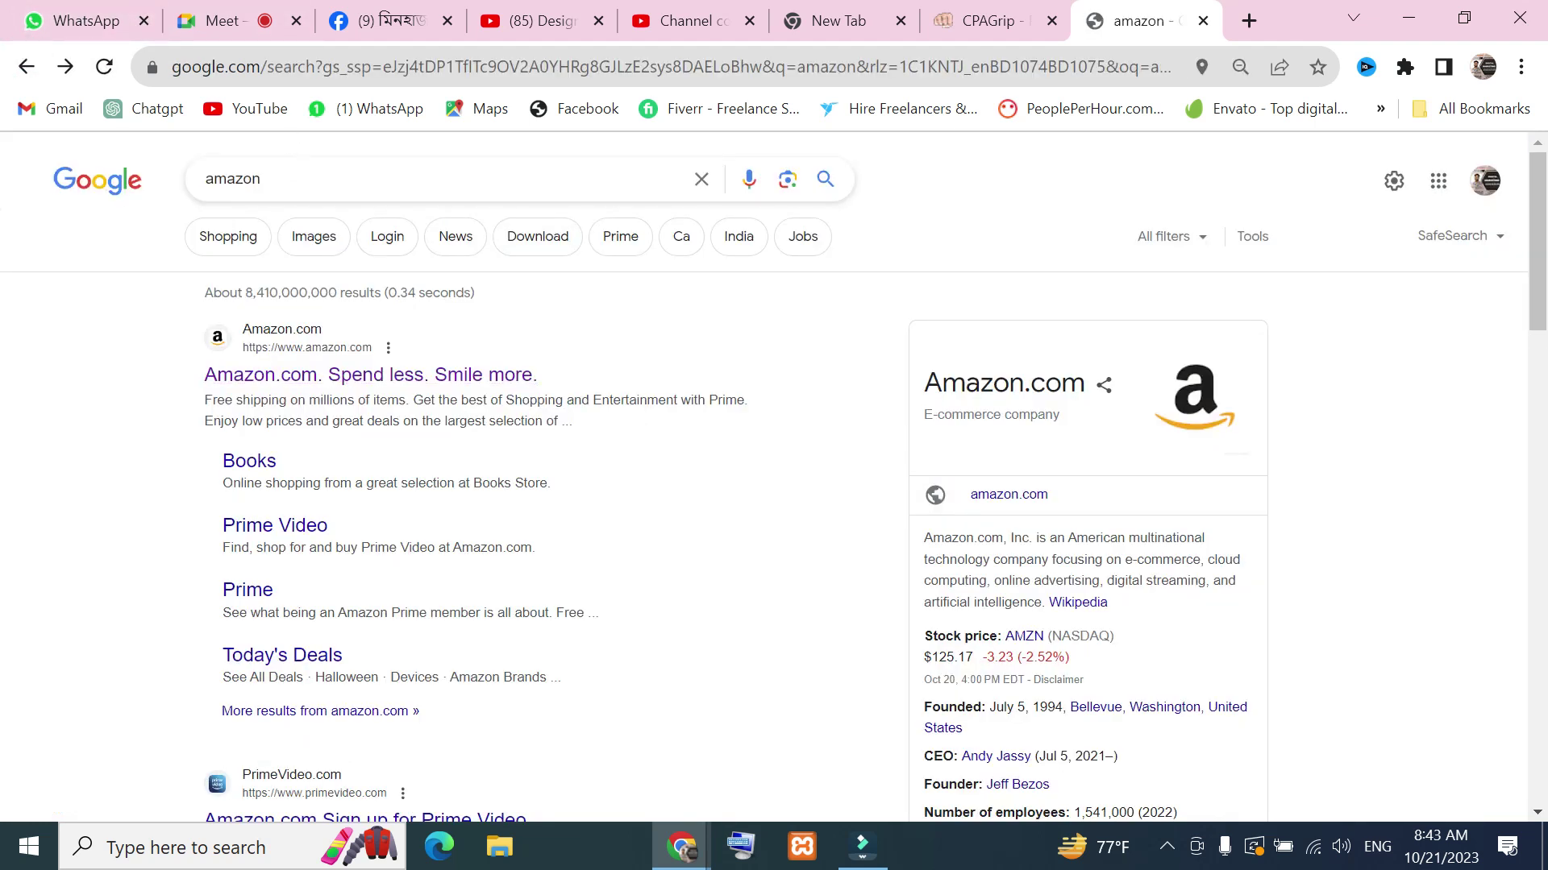
Replace the amazon query with 'prothom alo' and open the prothomalo.com homepage
click(306, 177)
double_click(305, 174)
key(BackSpace)
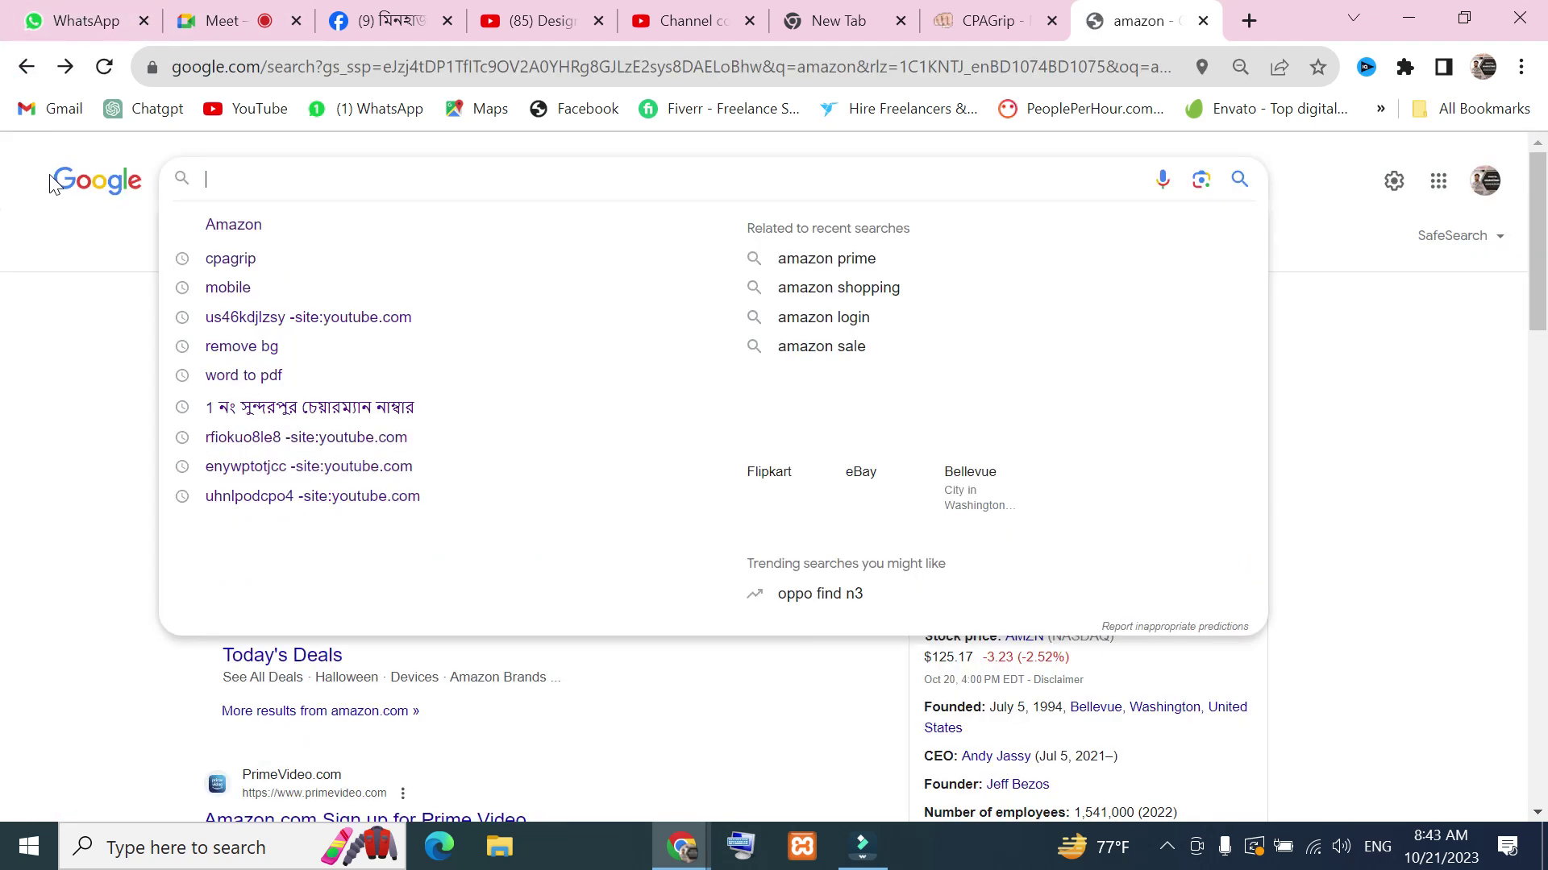
text(proth)
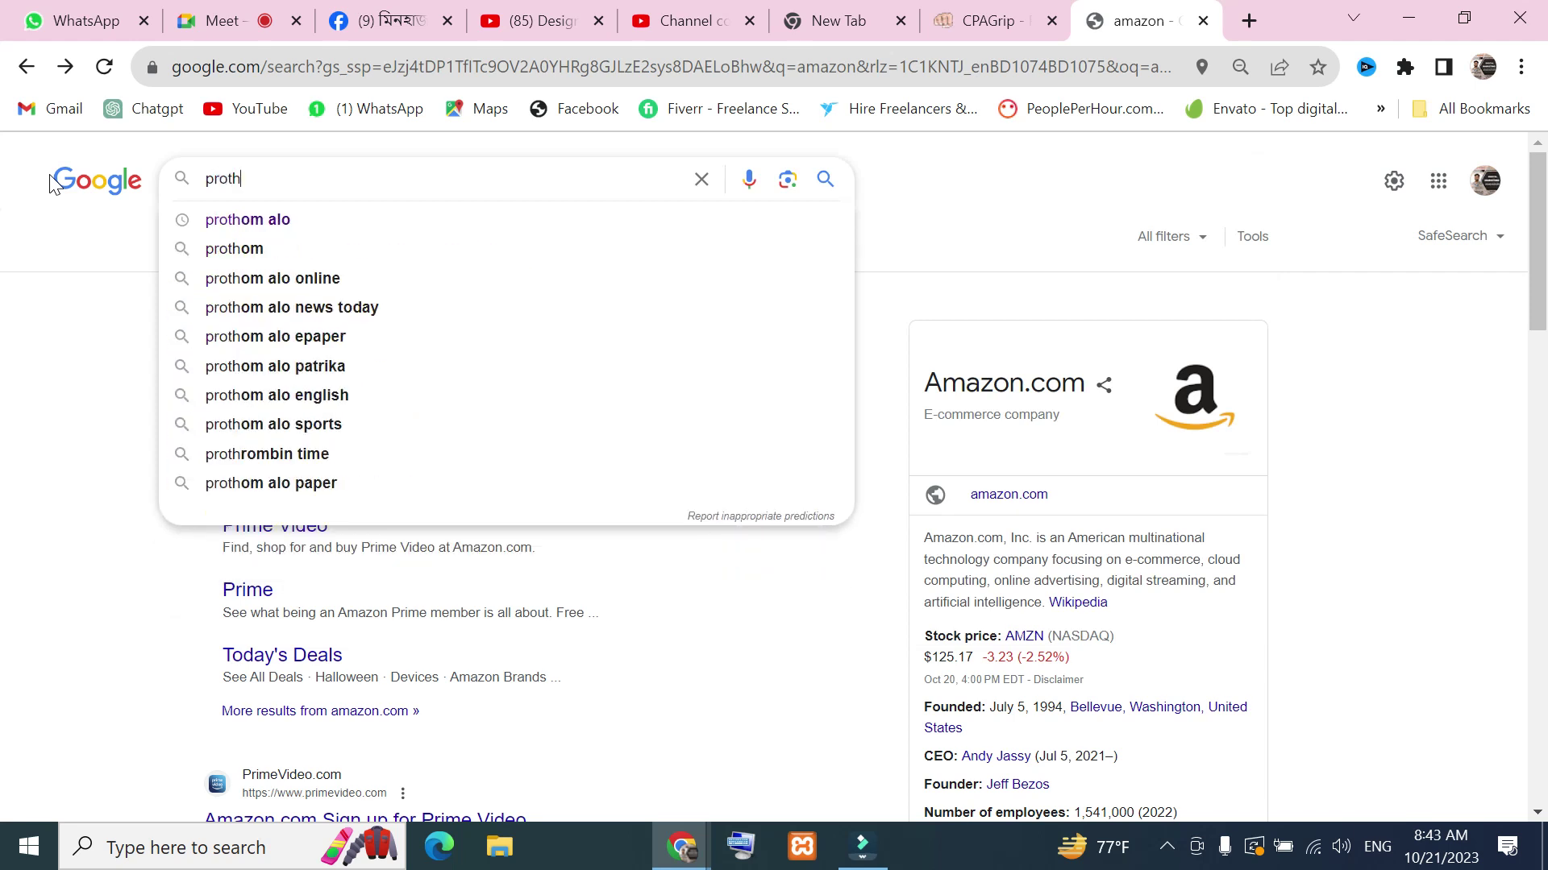
click(263, 217)
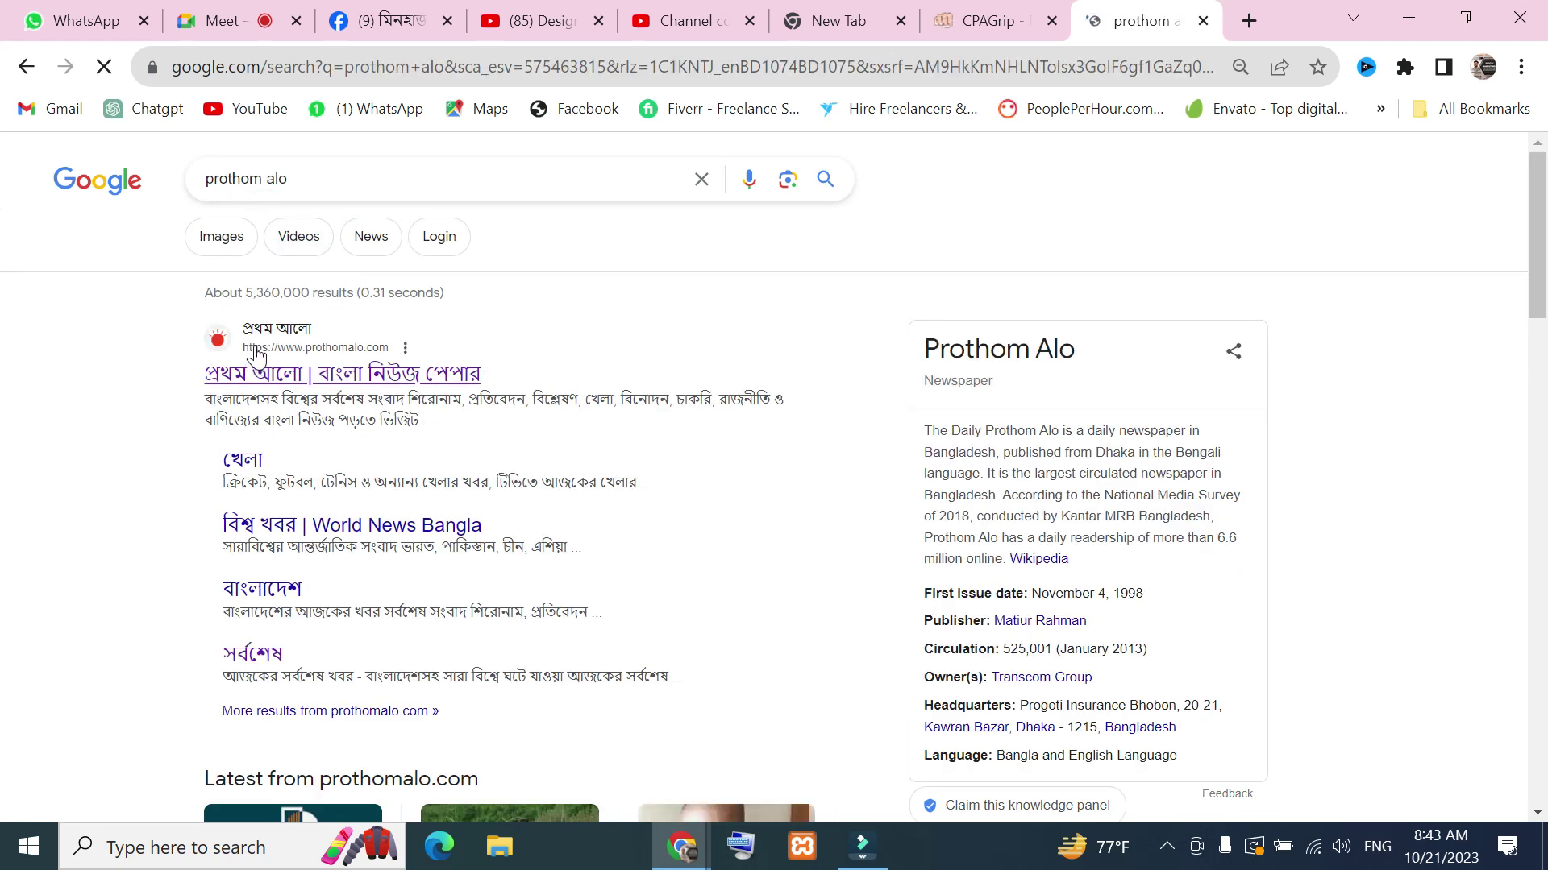
click(278, 333)
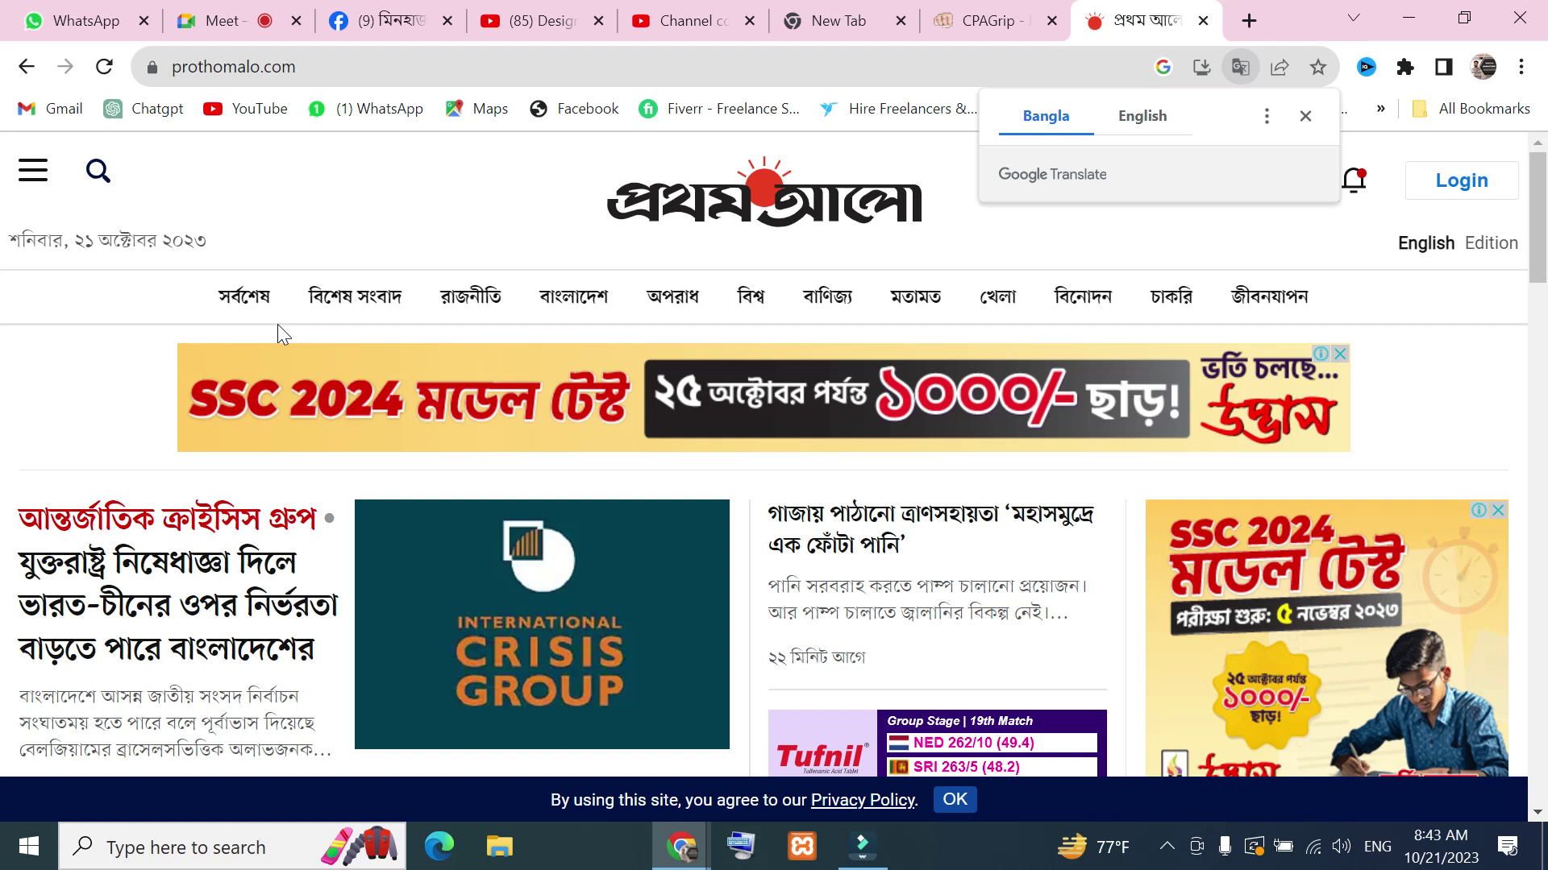
key(super+shift+s)
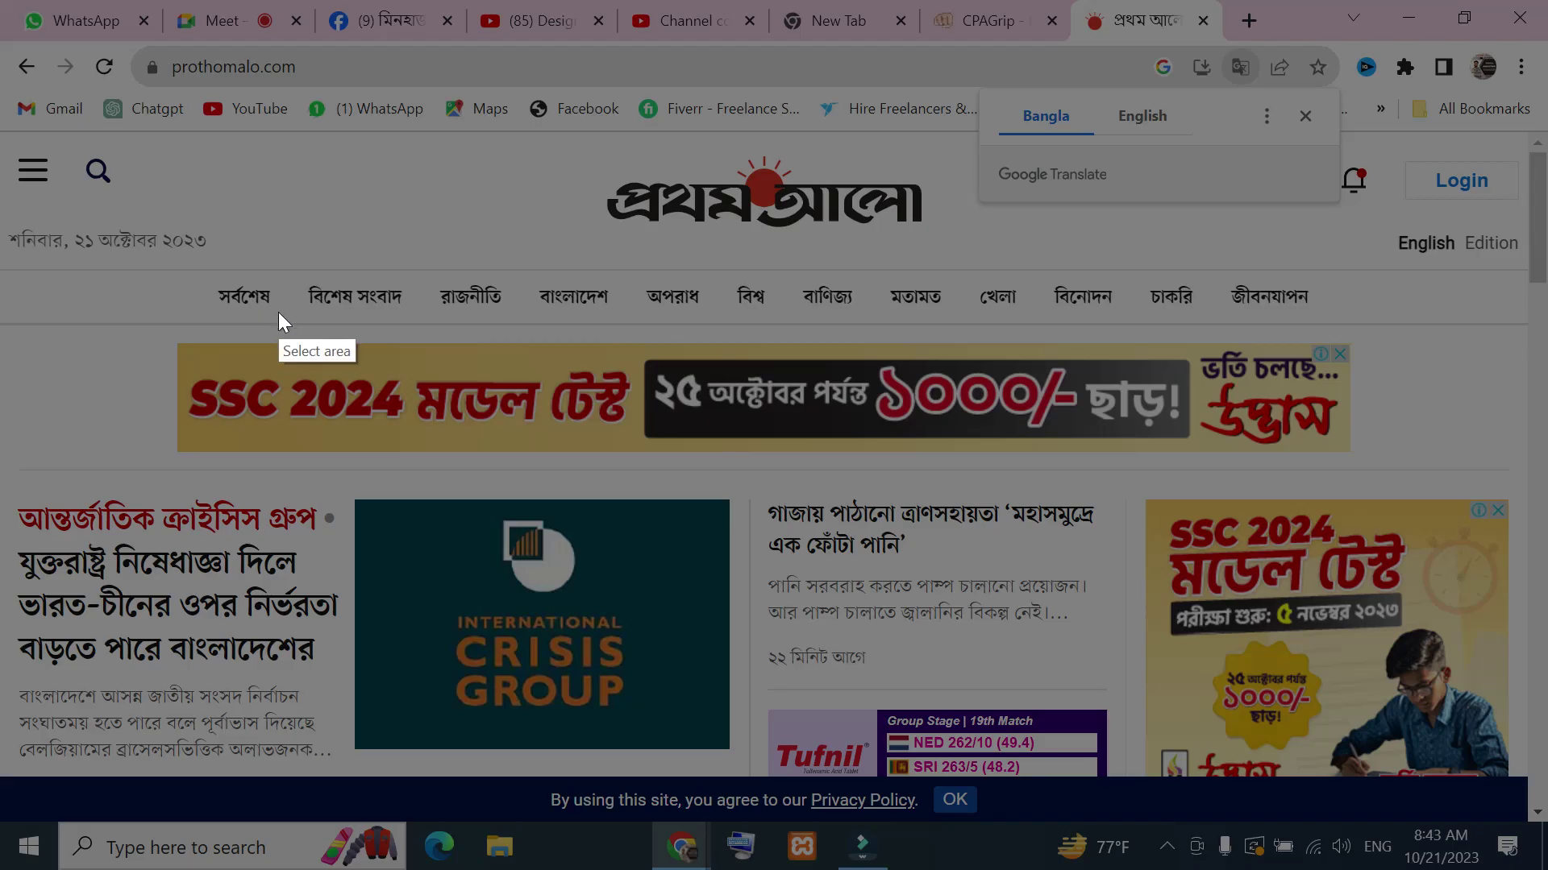
mouse_move(70, 174)
mouse_down()
mouse_move(320, 385)
mouse_move(1367, 778)
mouse_move(1527, 798)
mouse_up()
click(41, 575)
drag(260, 548, 444, 455)
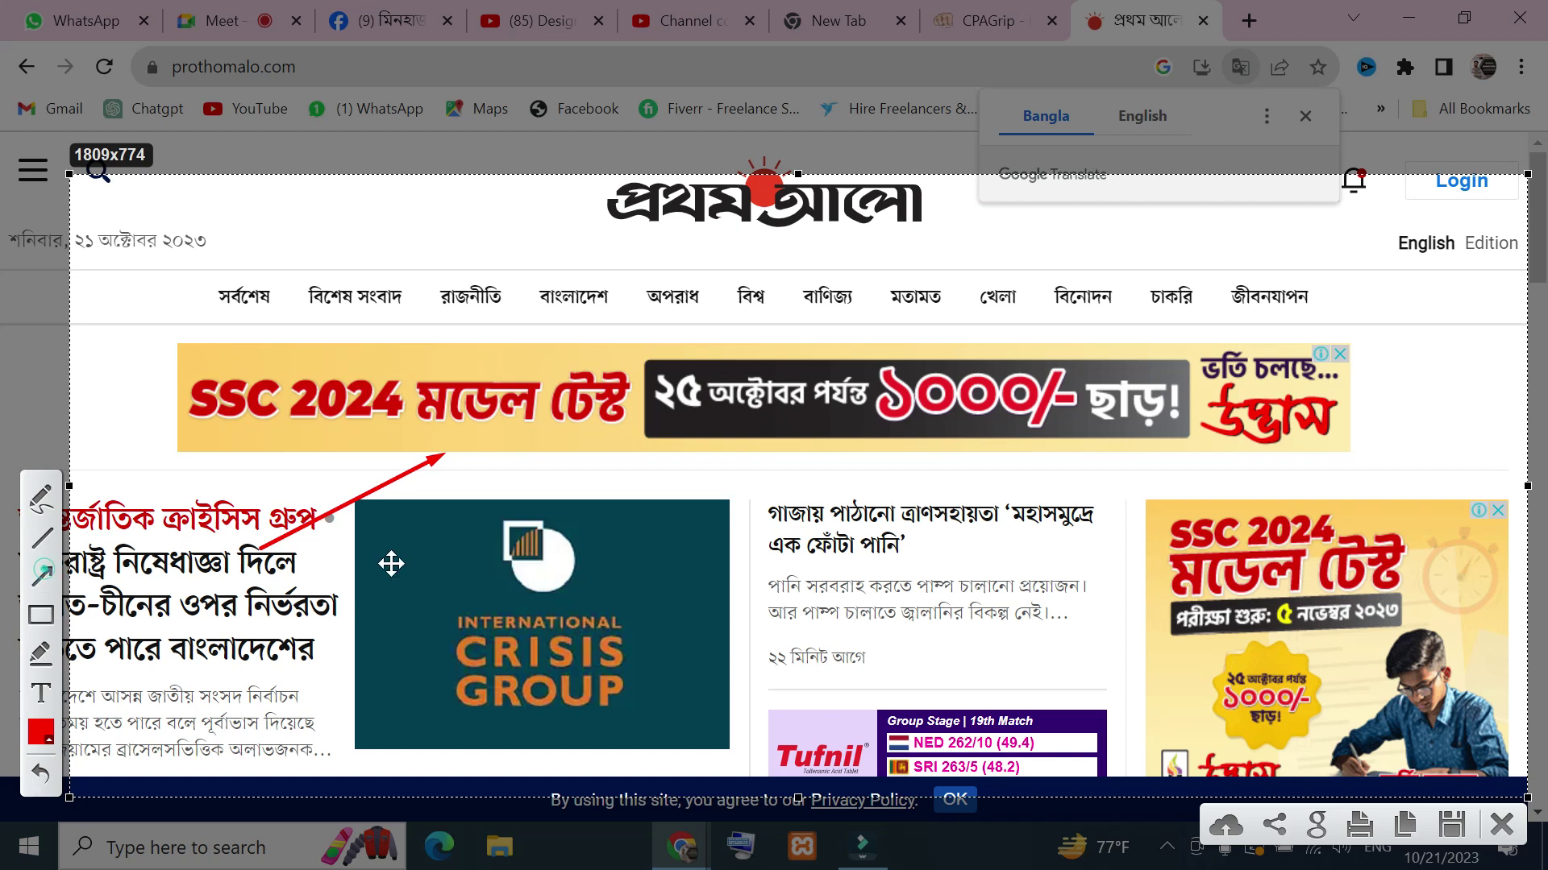
click(41, 575)
drag(1103, 468, 1233, 556)
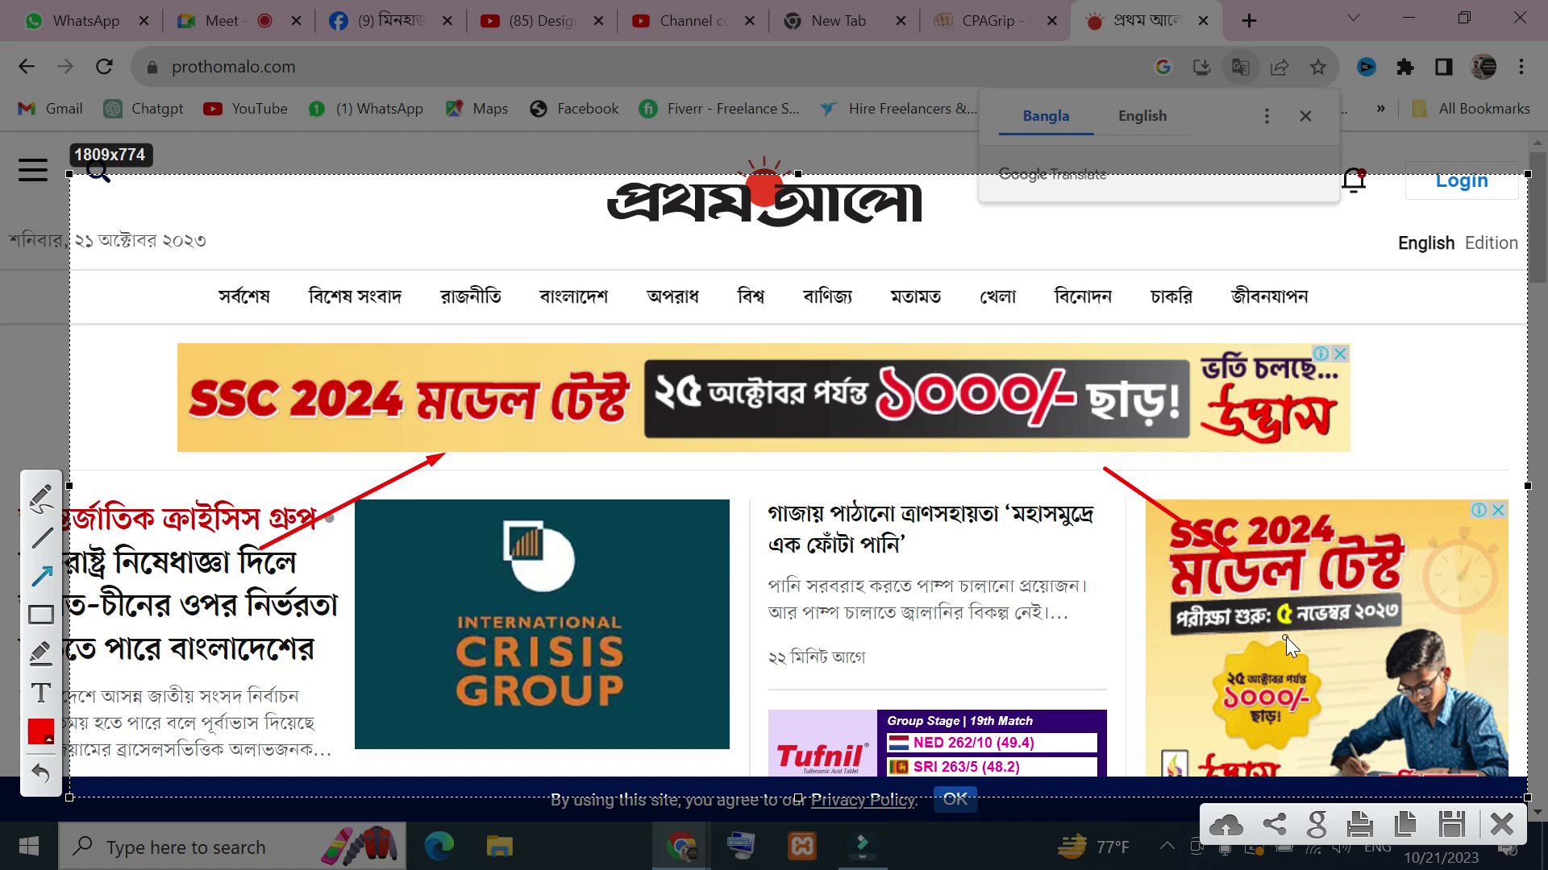
click(1501, 824)
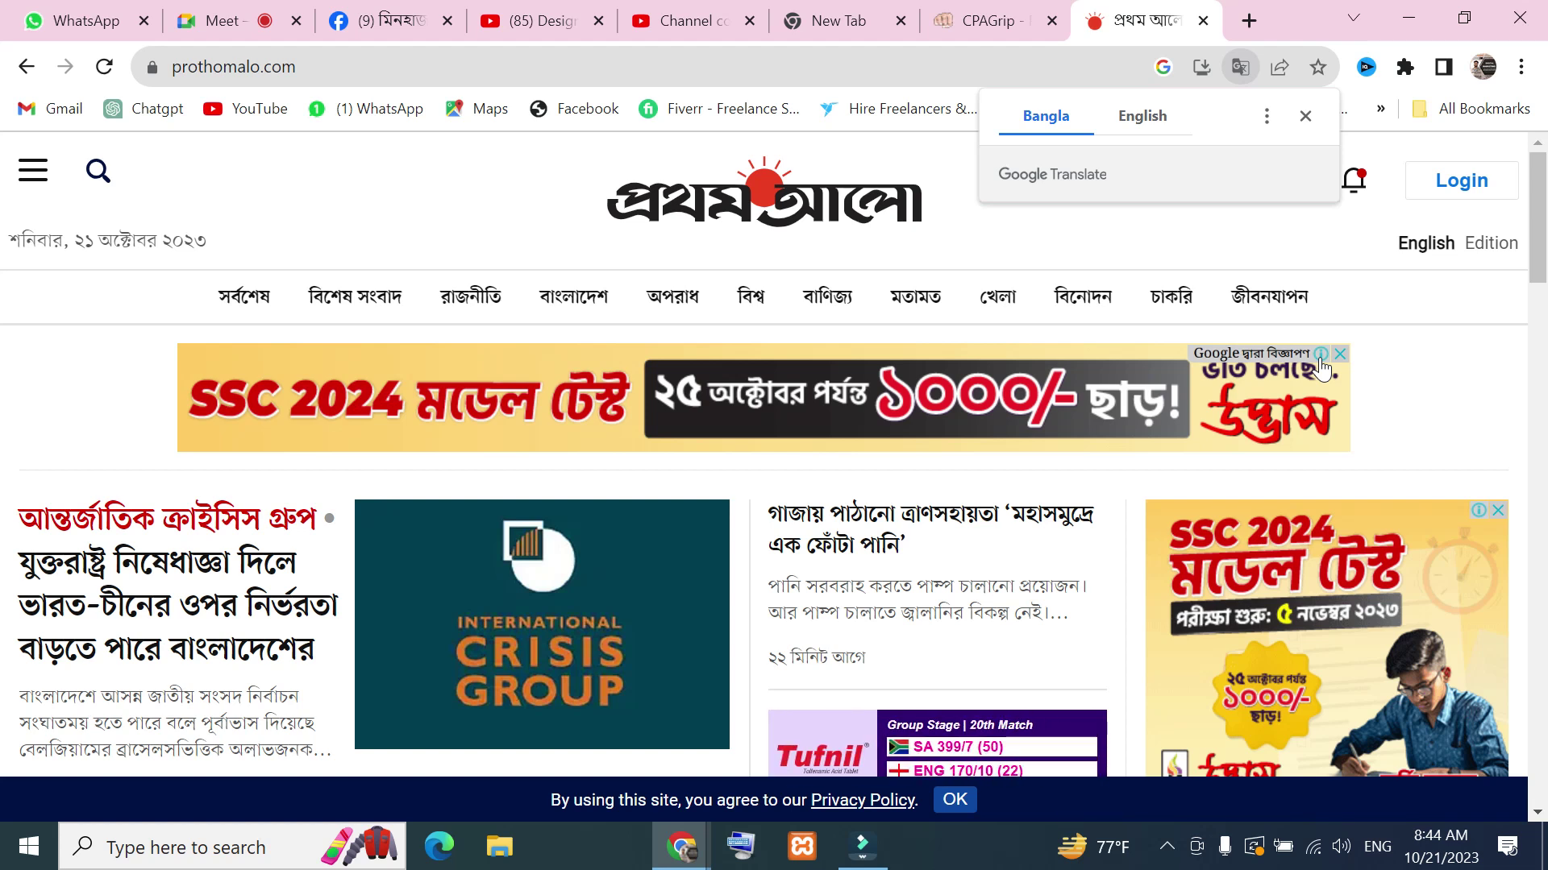
key(Print)
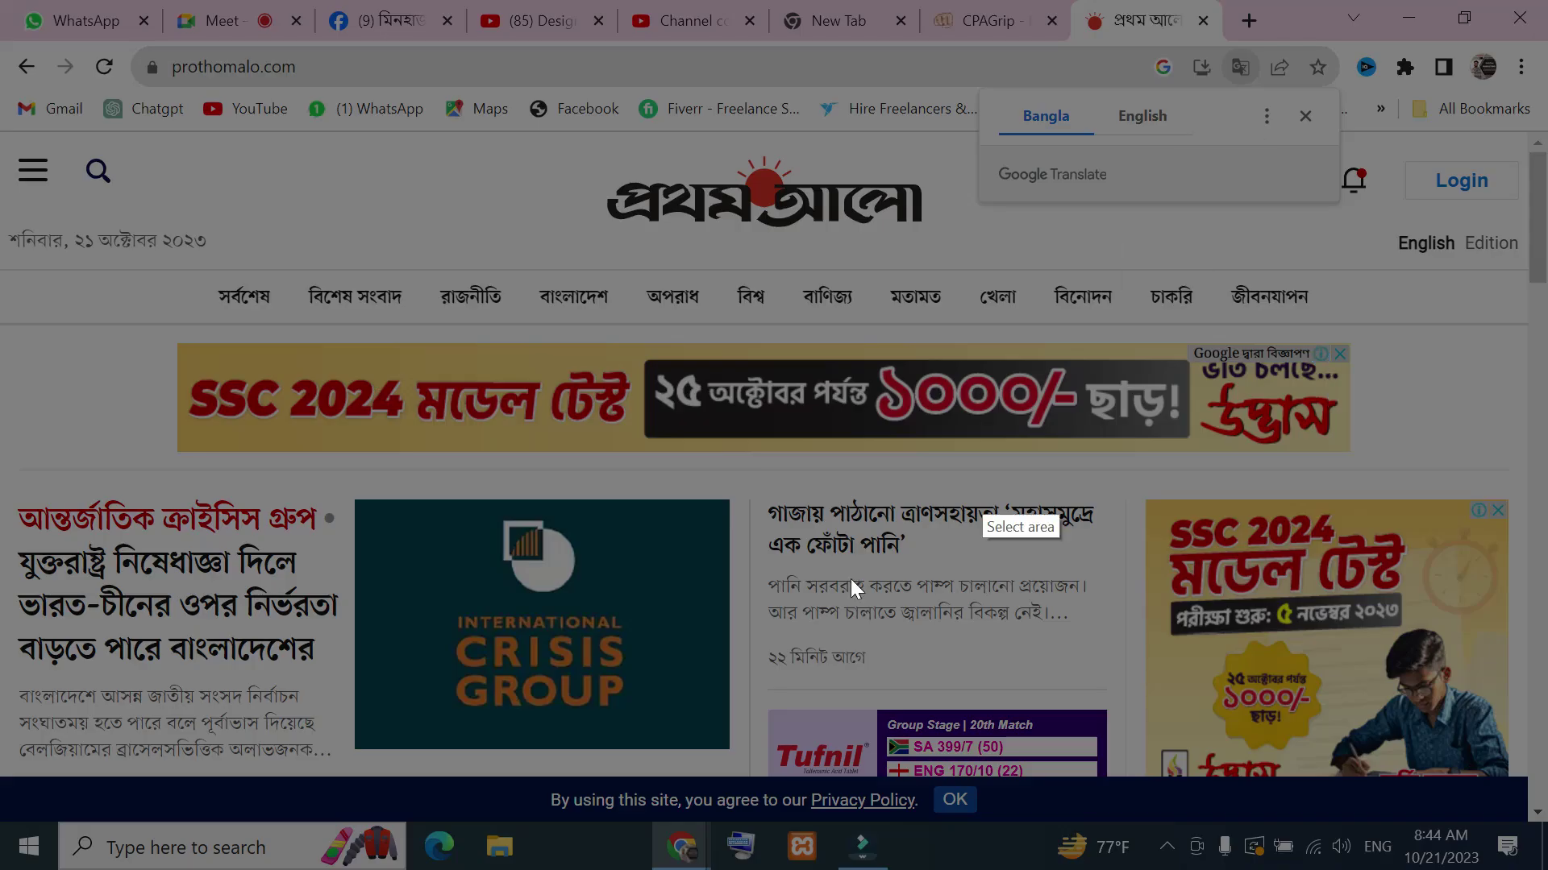
drag(132, 248, 1486, 474)
click(1513, 251)
drag(1386, 309, 1296, 345)
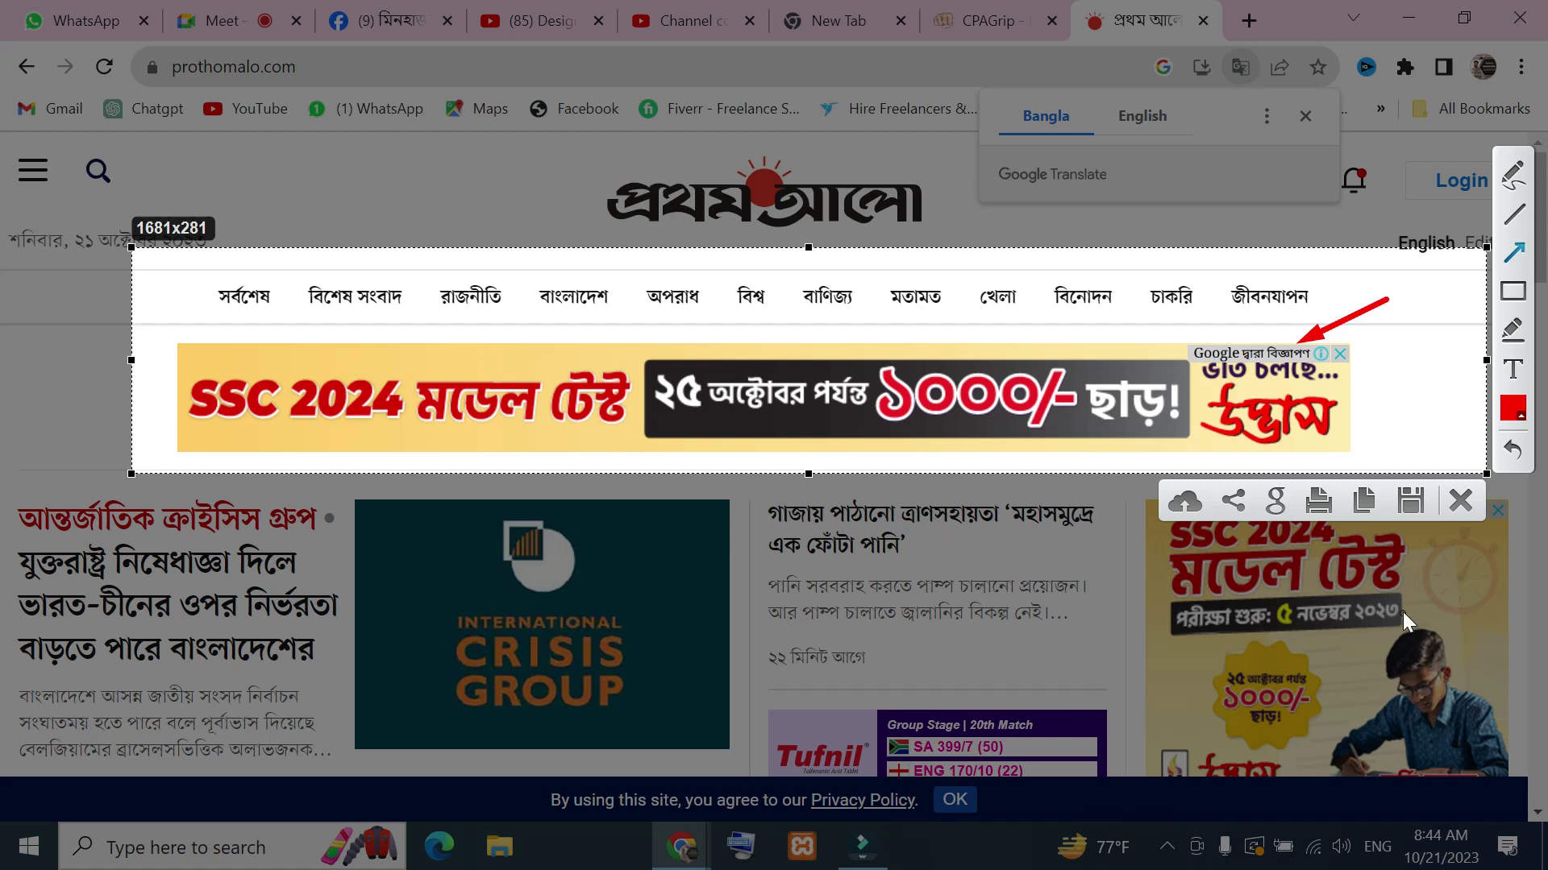
click(1459, 501)
scroll(1300, 582, down, 10)
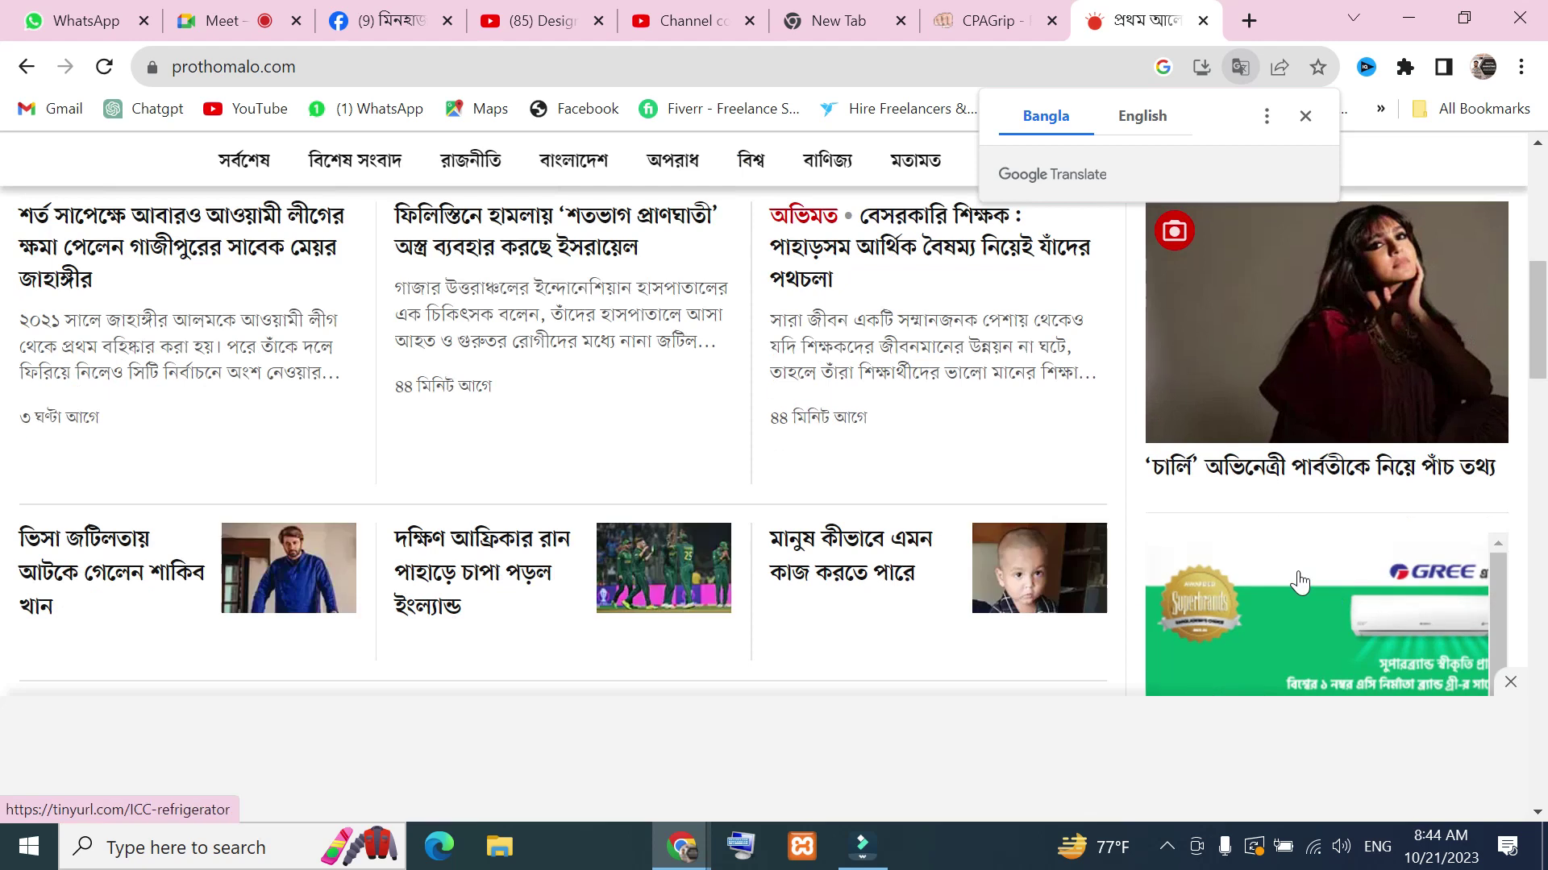
Close the translate offer, accept Prothom Alo's news alerts, and start a Lightshot screen capture
scroll(1322, 516, up, 2)
scroll(1338, 491, down, 4)
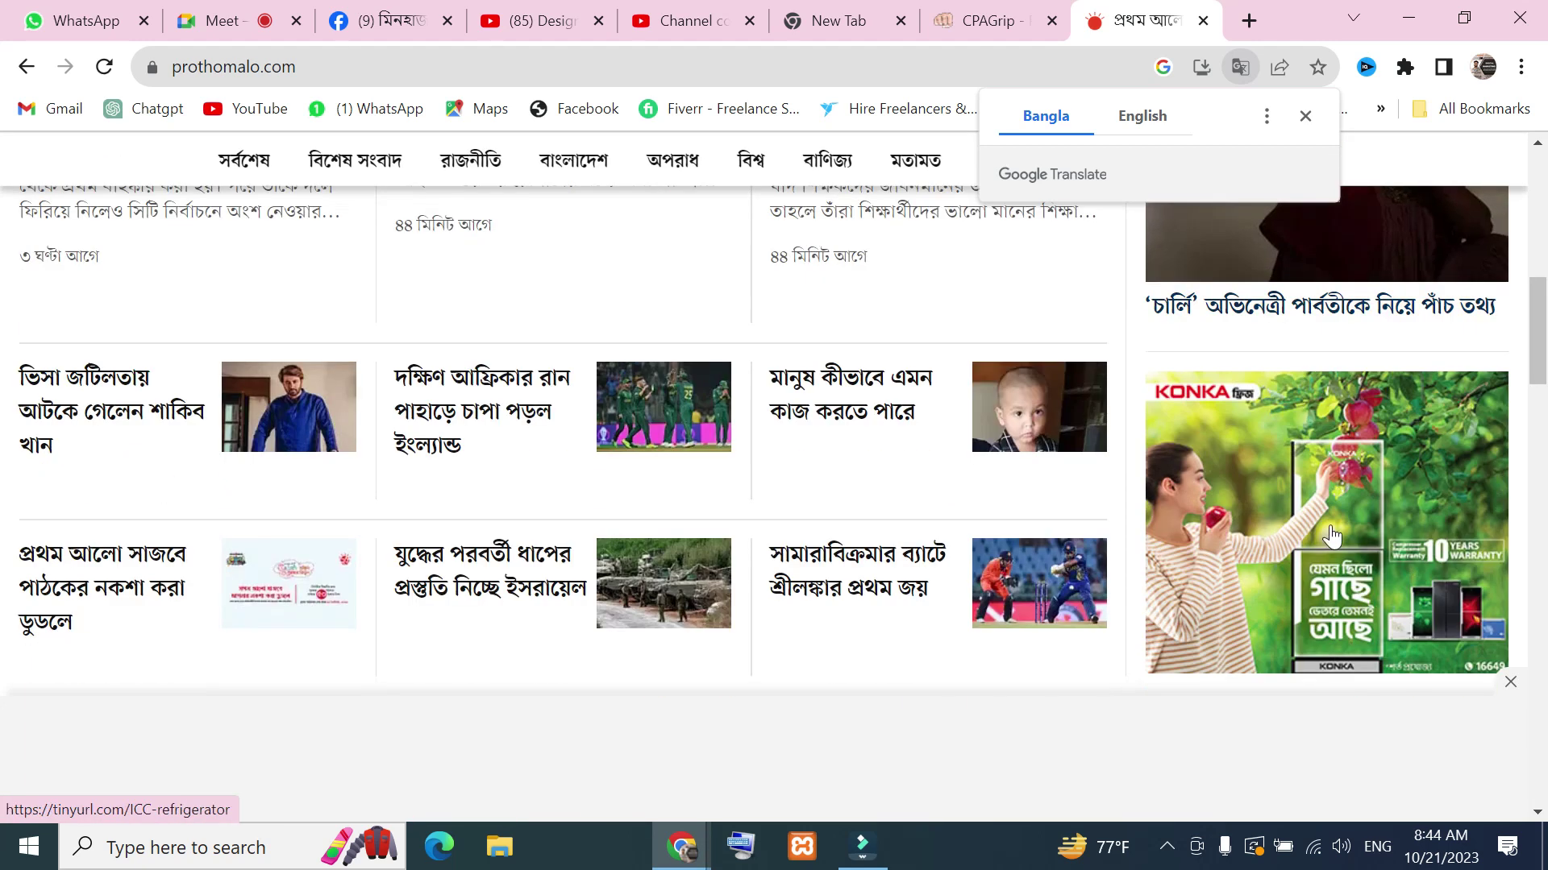
scroll(1328, 498, down, 2)
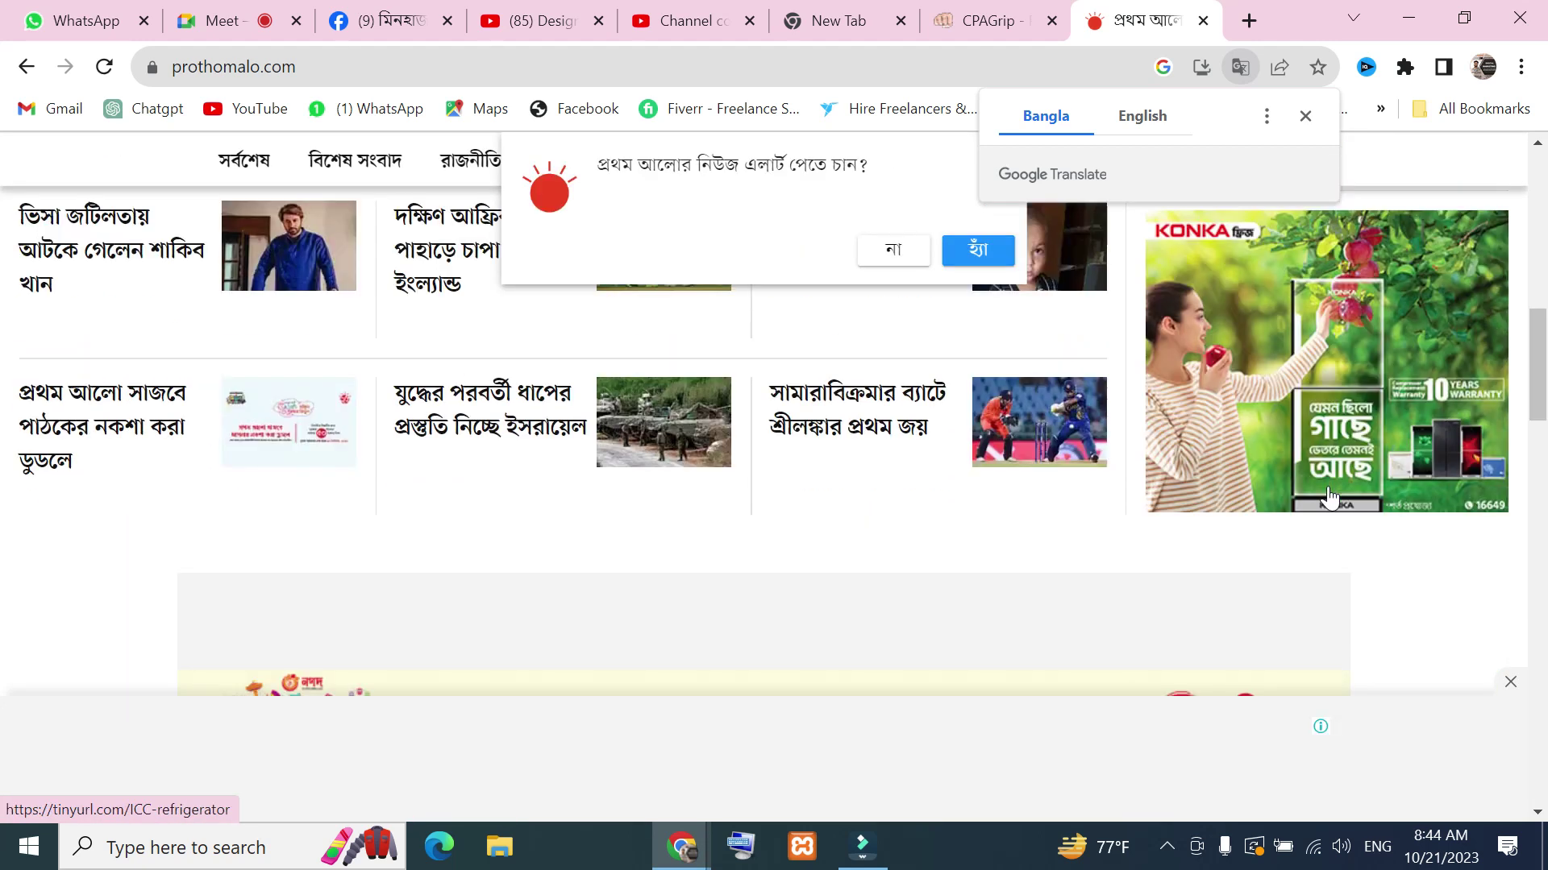
scroll(1357, 461, up, 2)
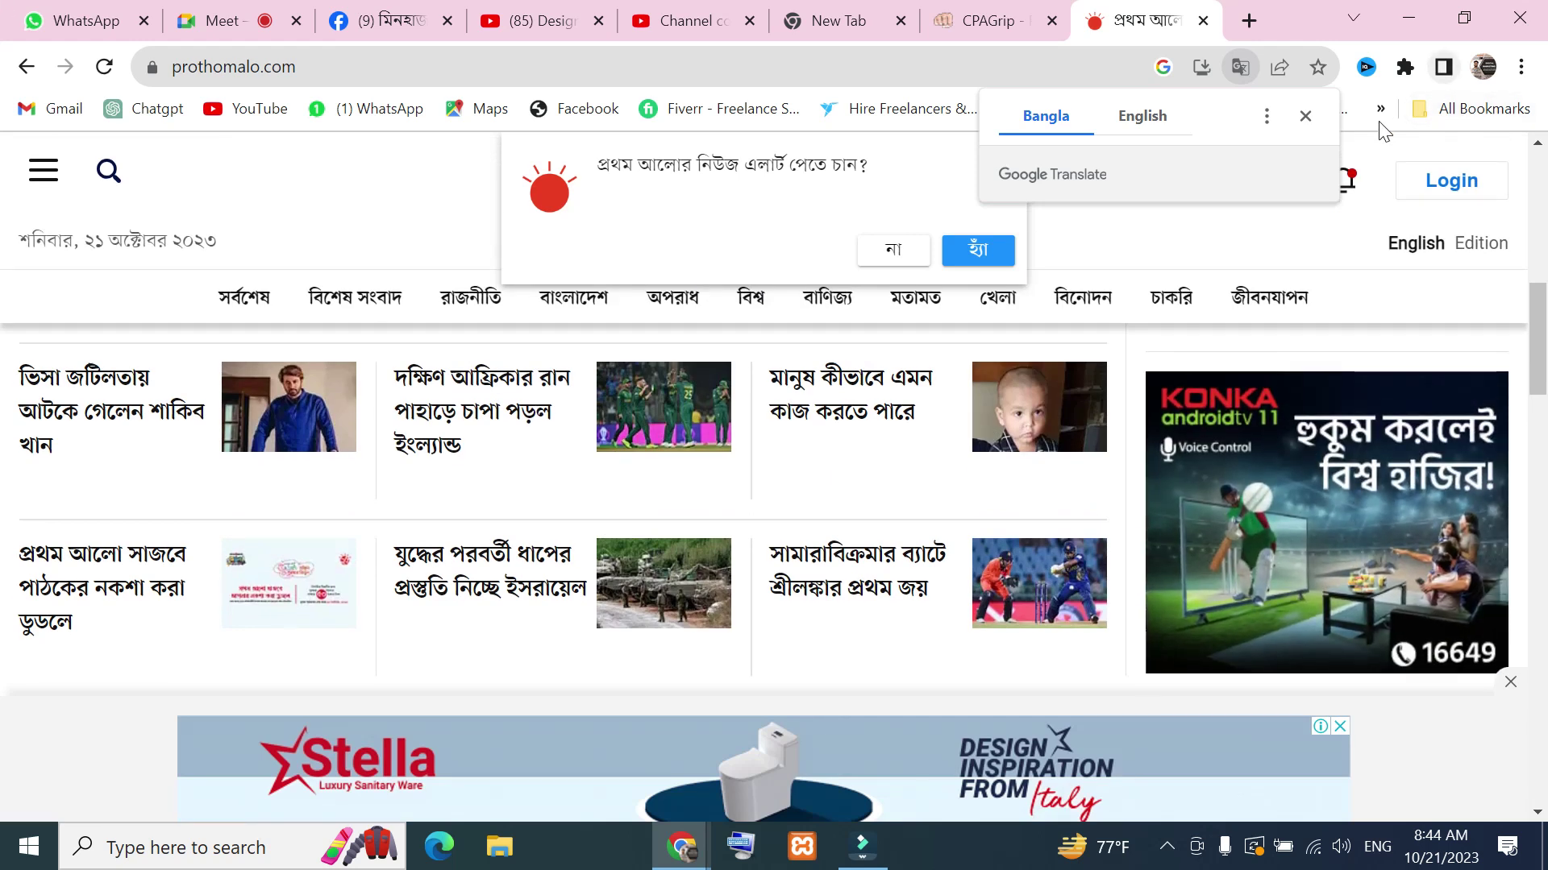
click(1304, 116)
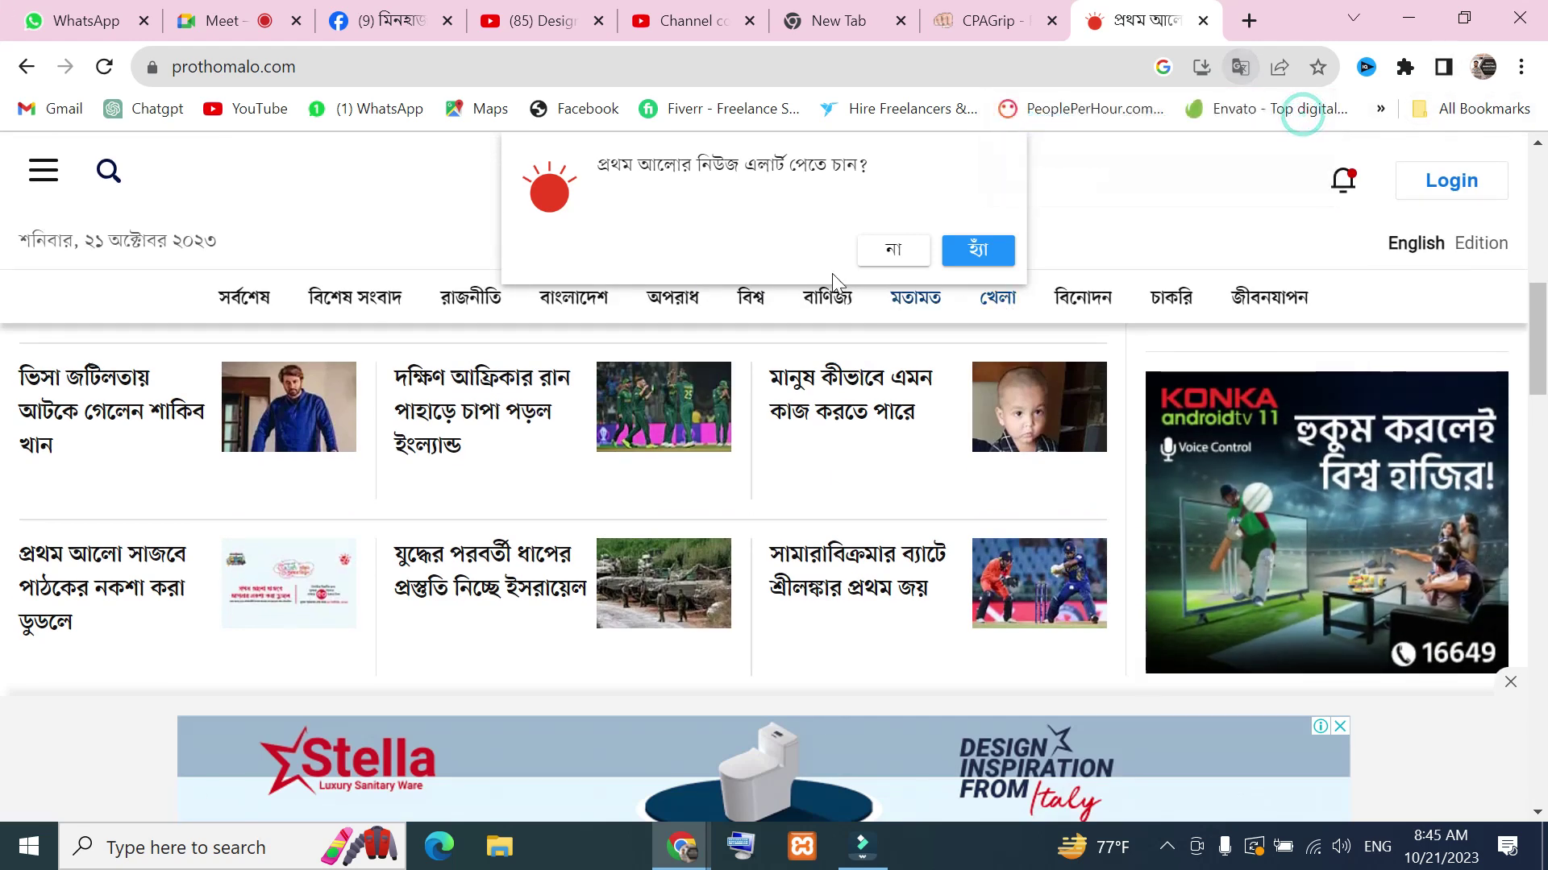
click(976, 253)
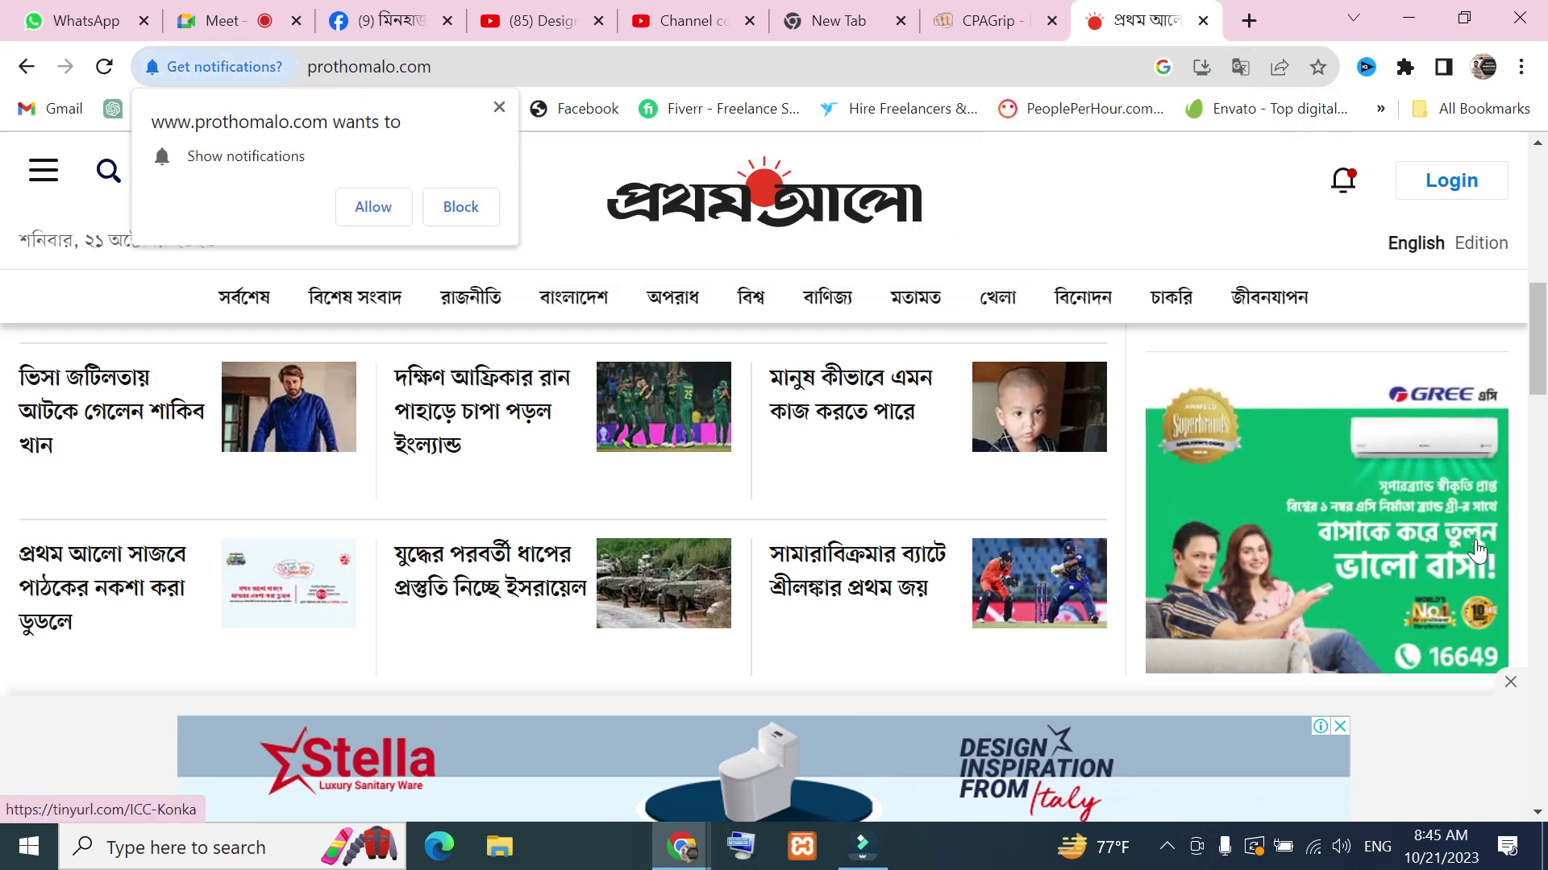
key(Print)
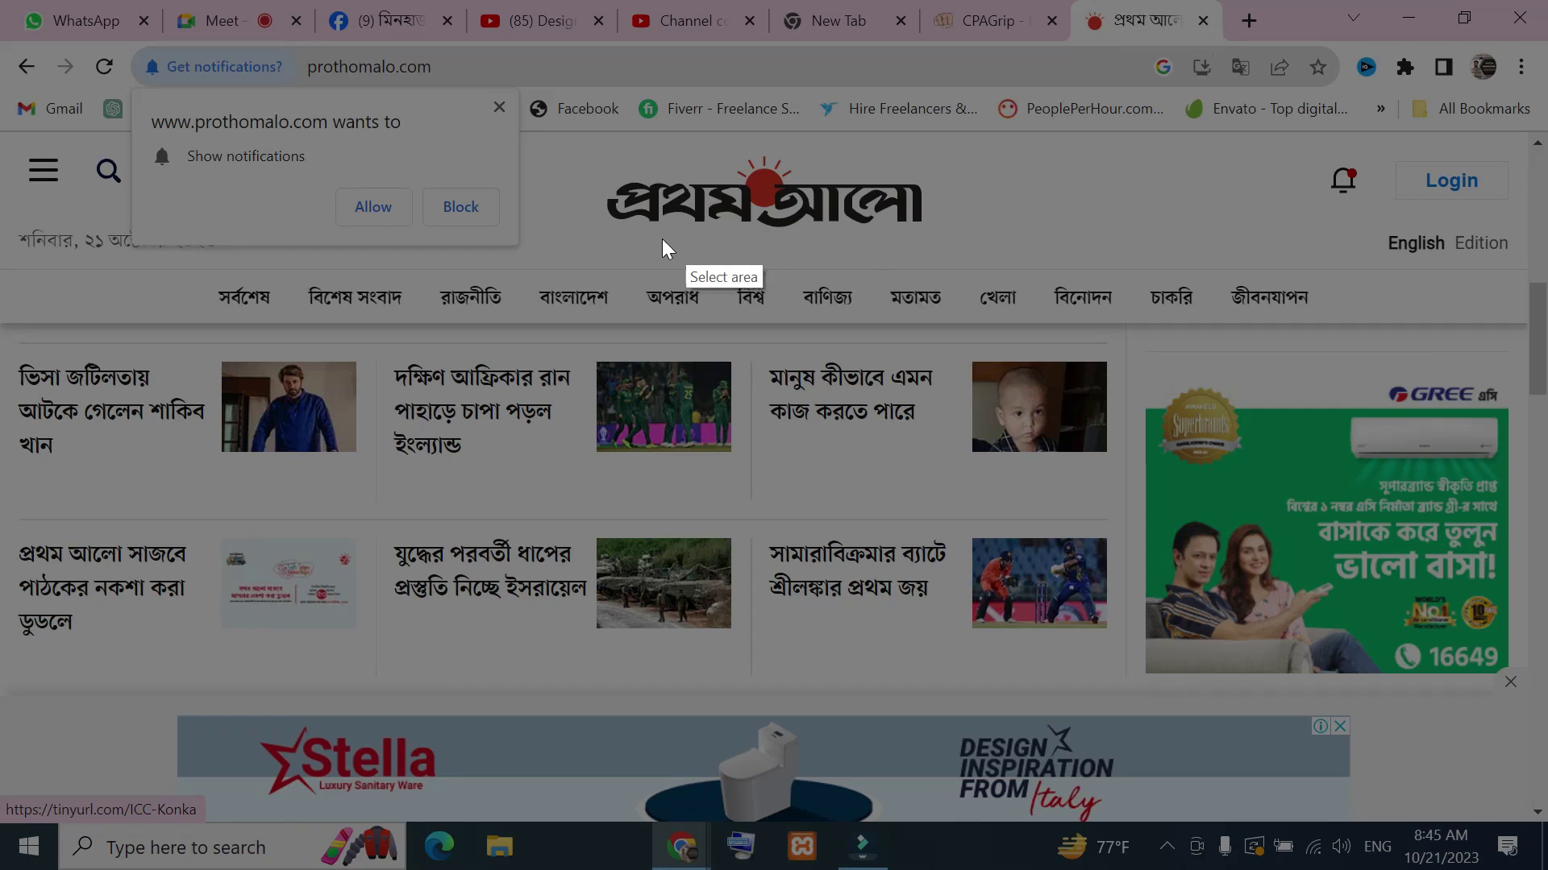
Capture the article grid, arrow the GREE and bottom Stella ads in red, then discard it
drag(54, 332, 1523, 831)
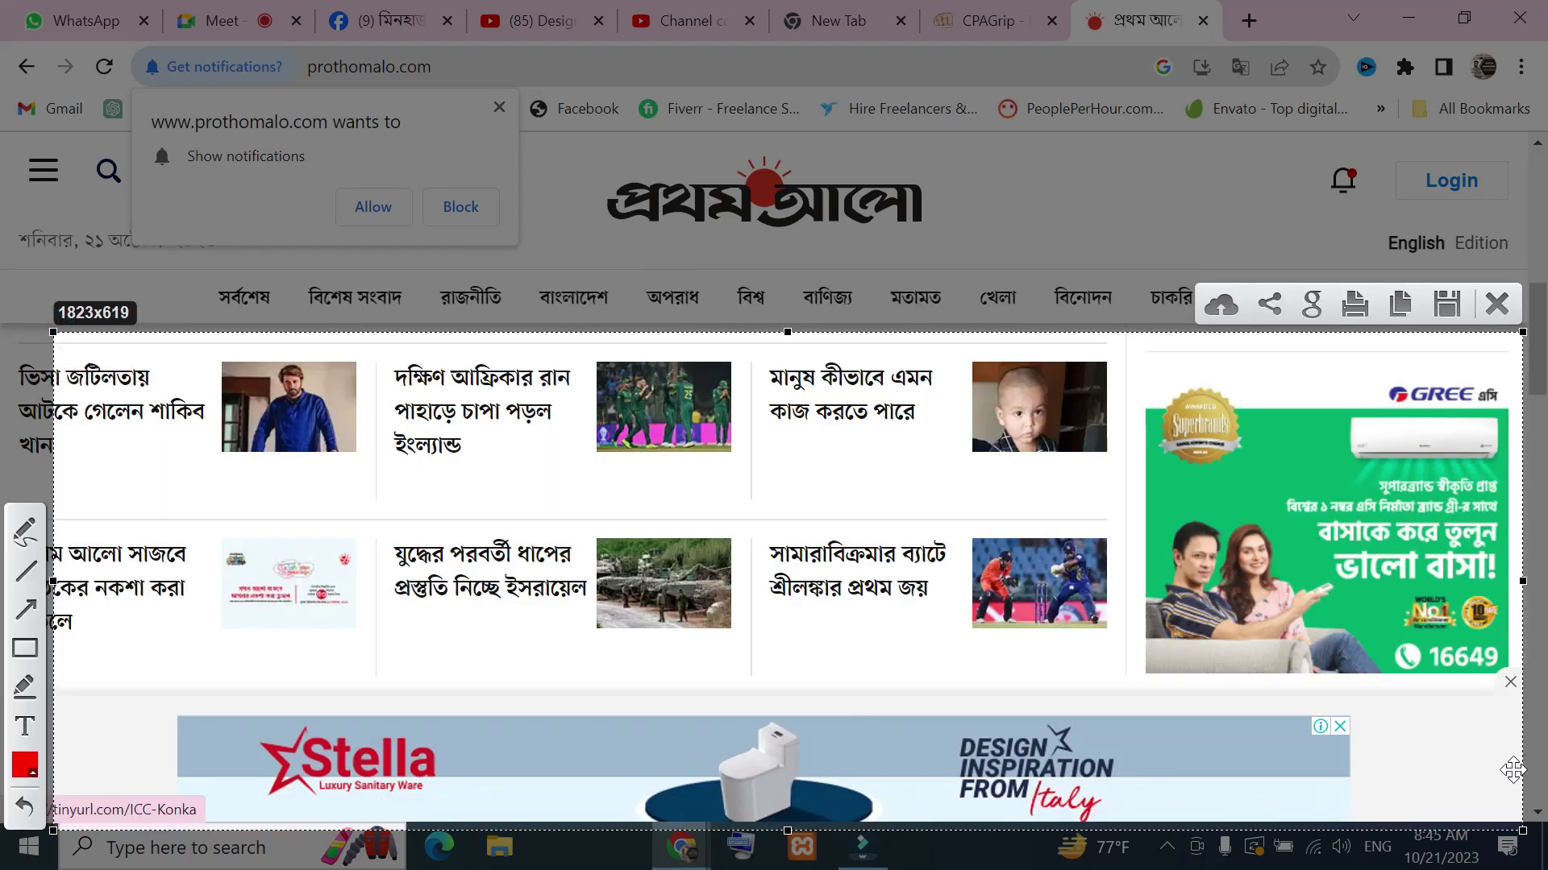
click(26, 610)
drag(993, 491, 1195, 514)
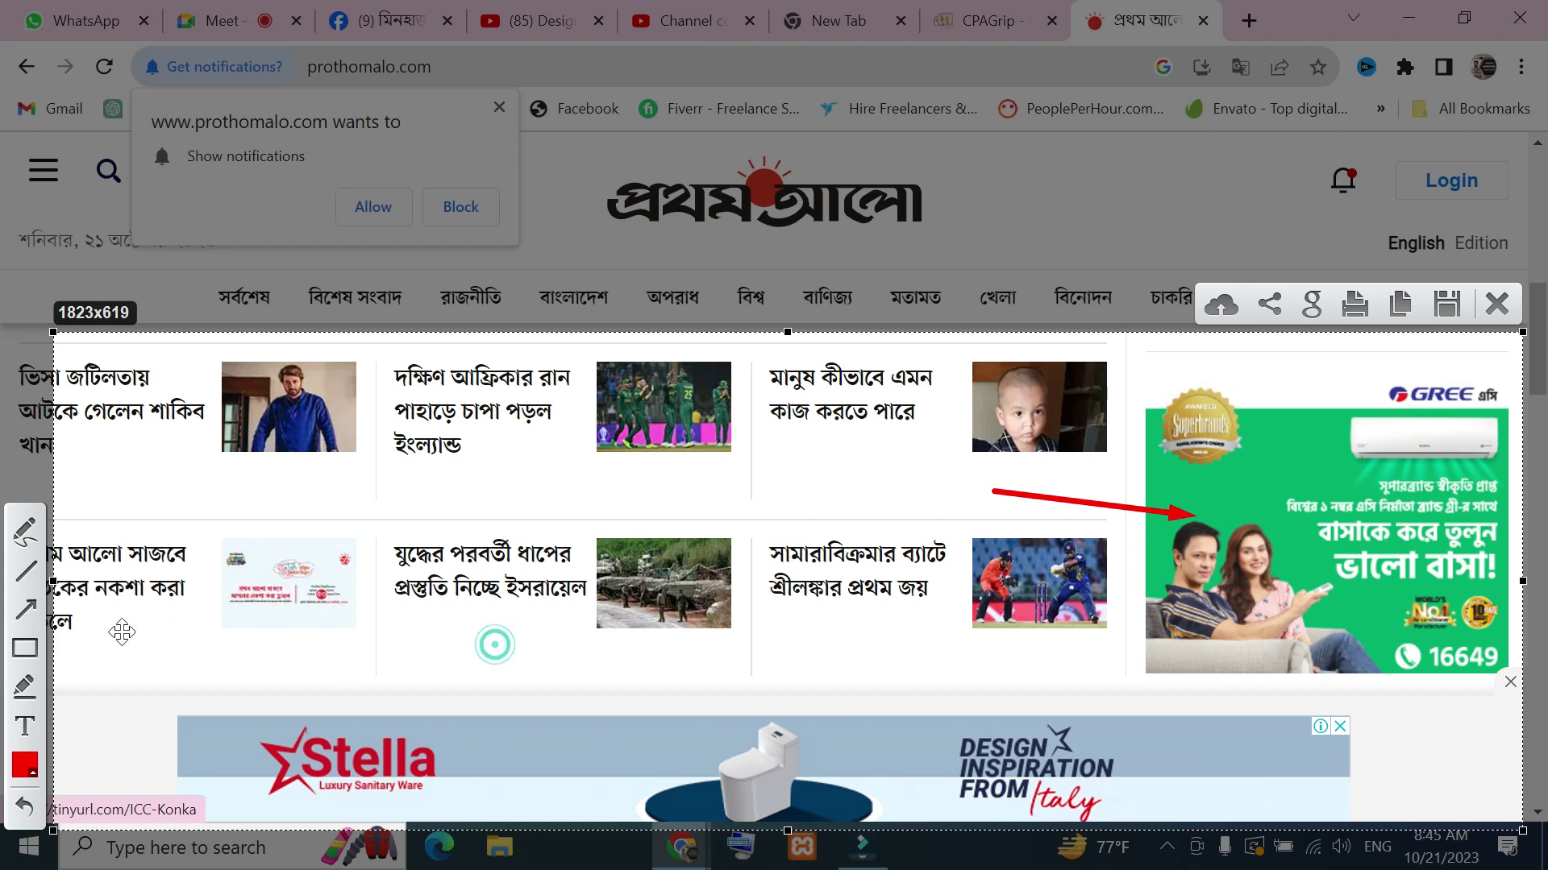
drag(567, 649, 651, 735)
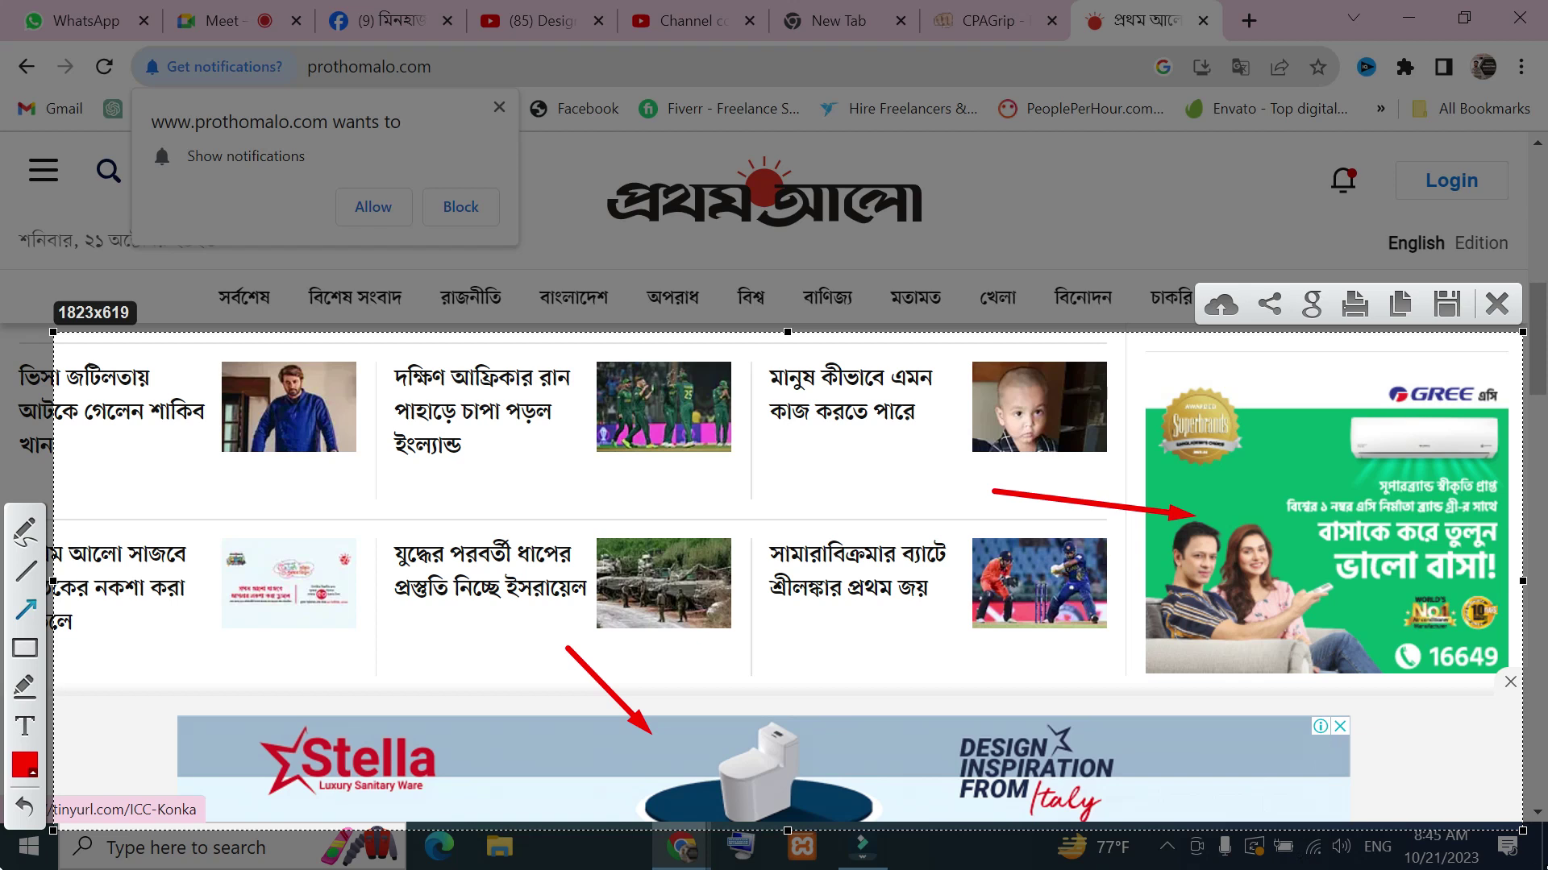
click(1498, 302)
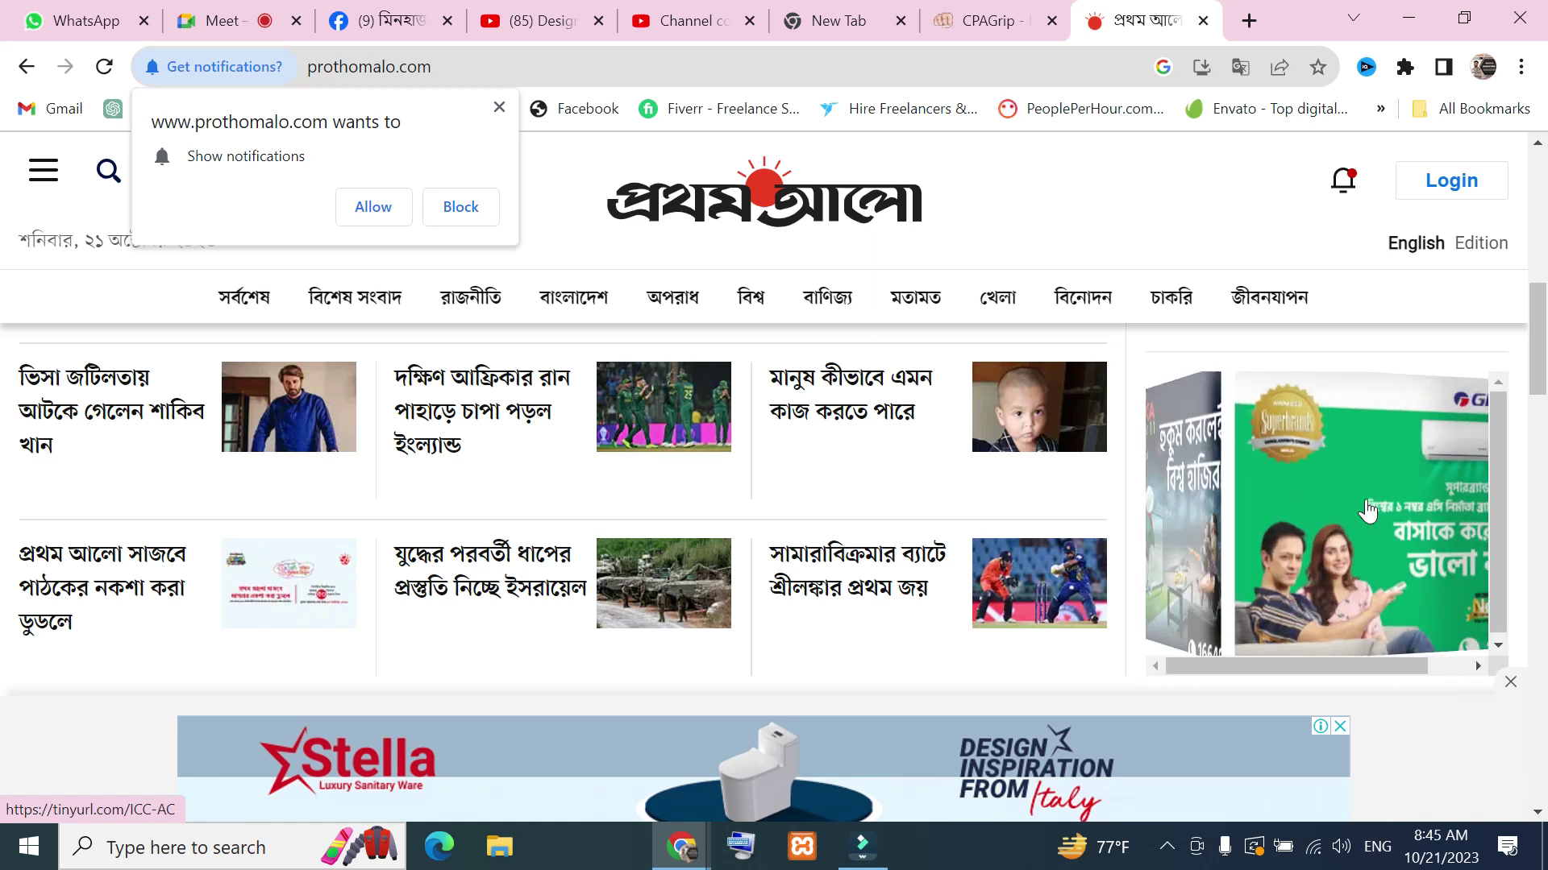
Reload the Prothom Alo homepage to clear the browser's notification request
scroll(1370, 524, up, 2)
scroll(1390, 524, down, 2)
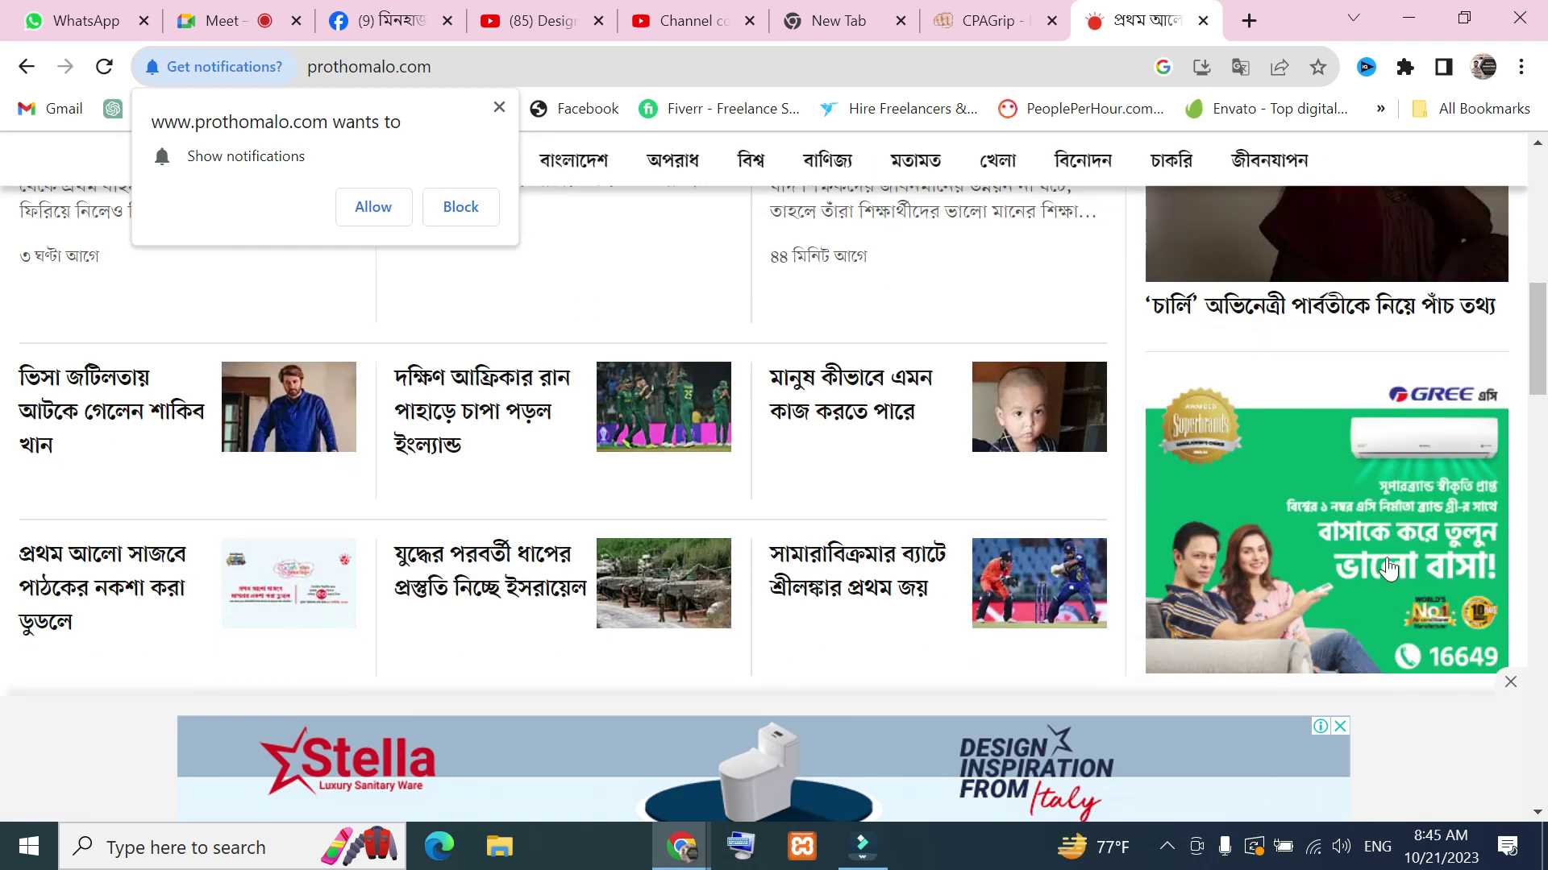
scroll(1386, 552, down, 2)
scroll(1388, 558, up, 2)
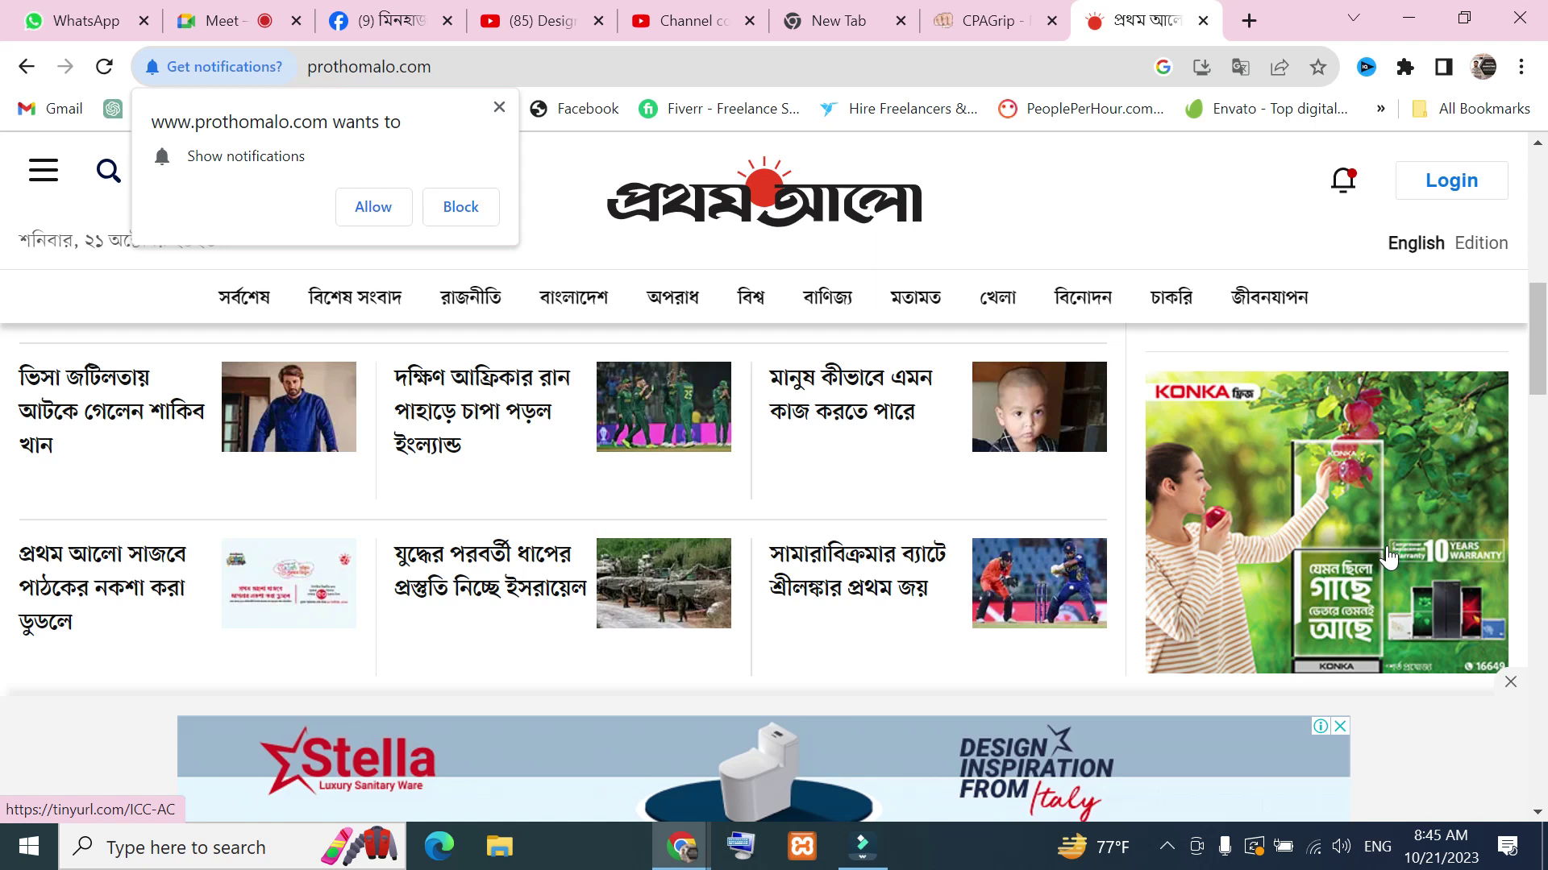
scroll(926, 390, down, 5)
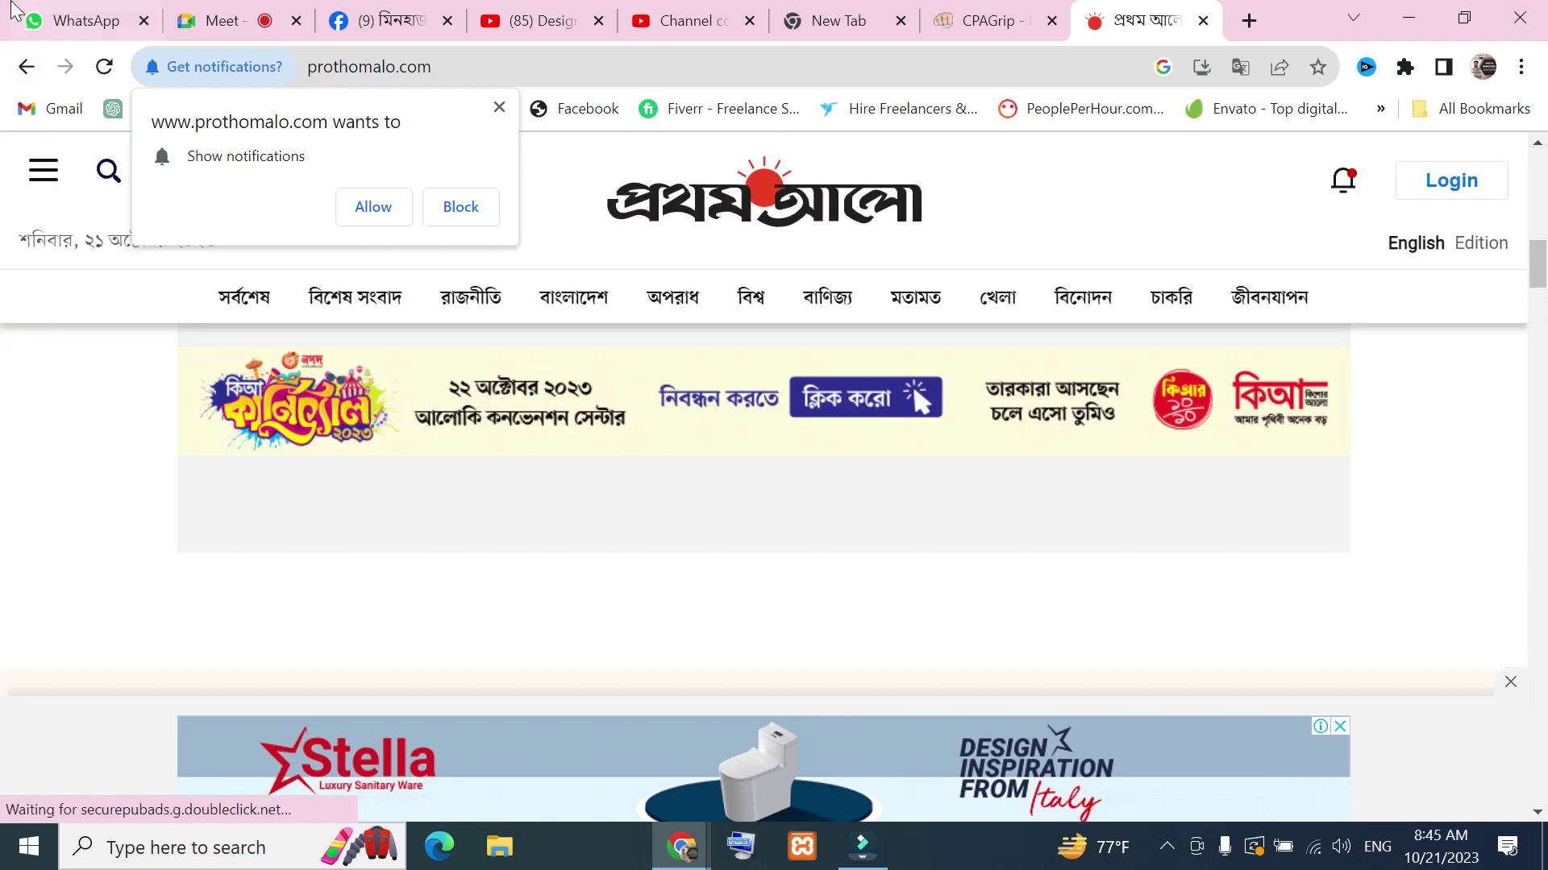
click(103, 66)
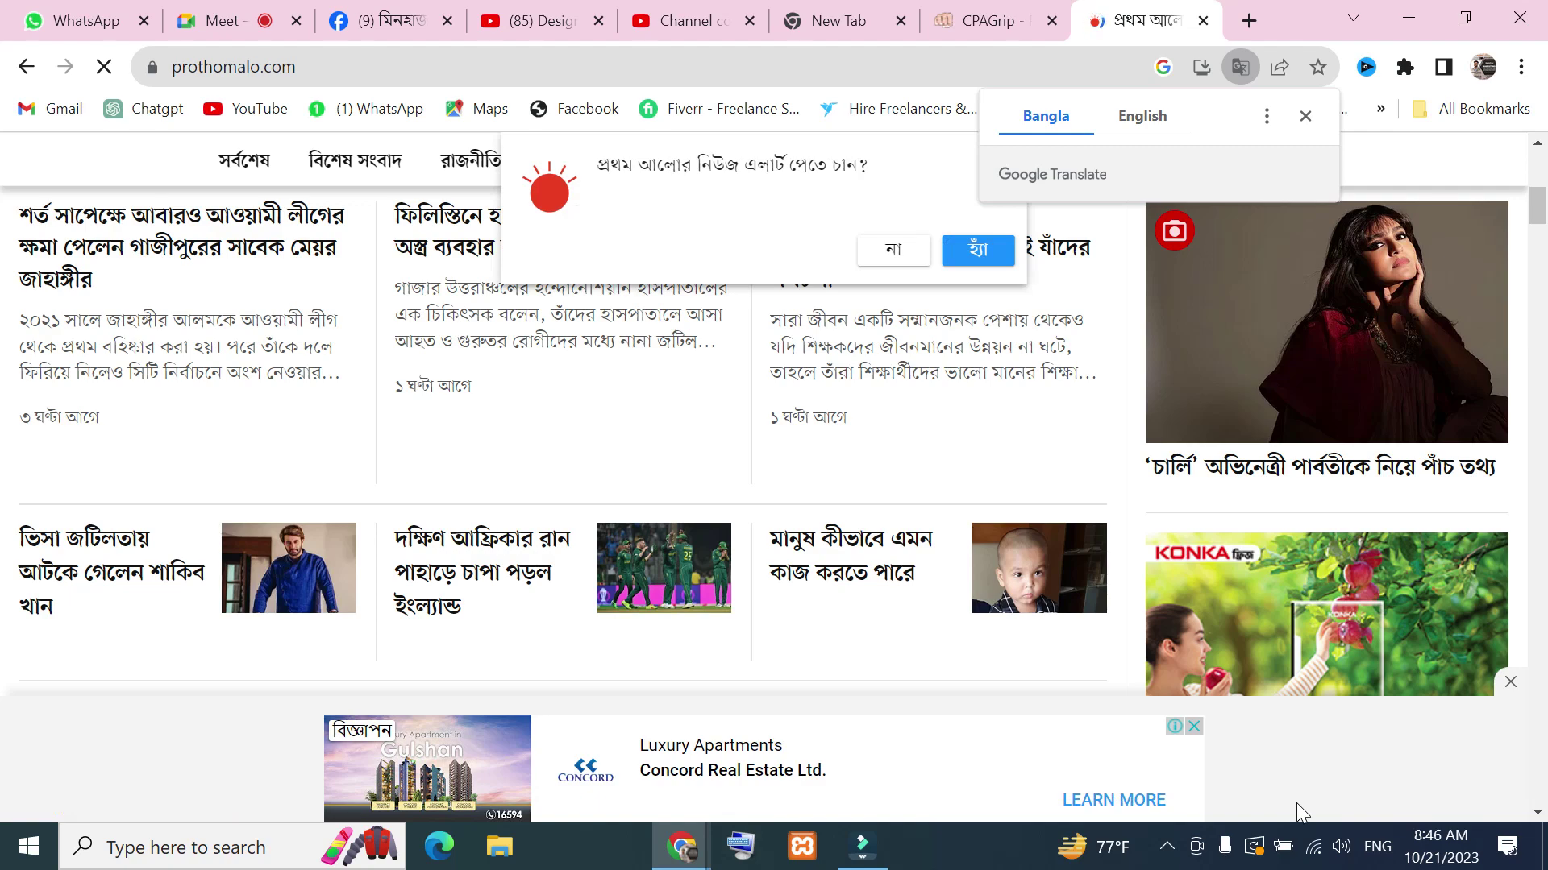
key(Print)
Capture the news page and add red arrows toward the KONKA ad and the Concord banner
drag(120, 414, 1533, 837)
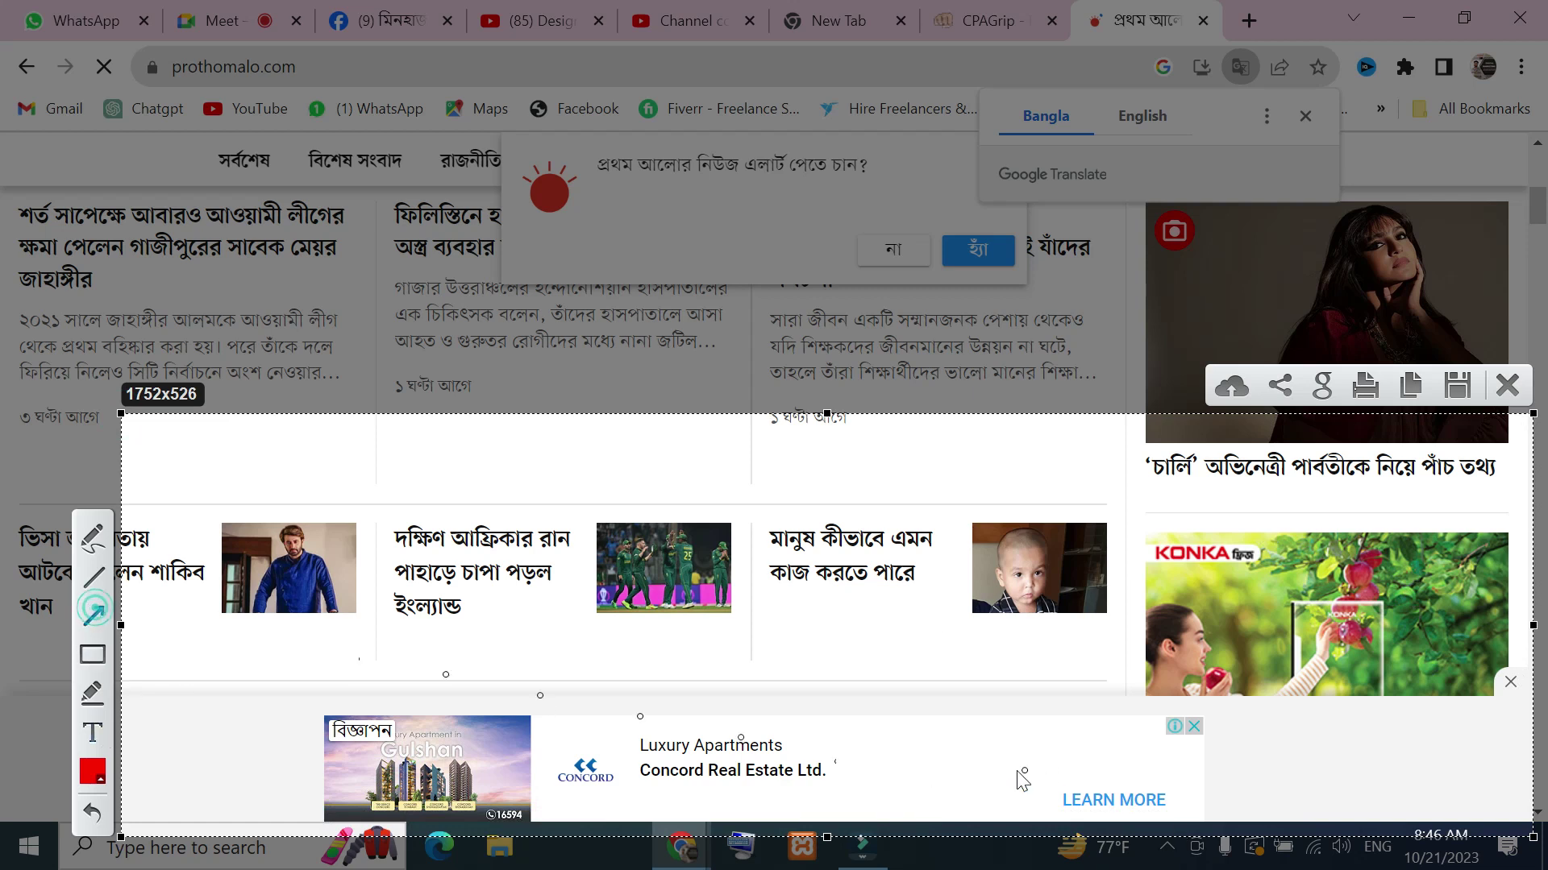
drag(1035, 667, 1191, 619)
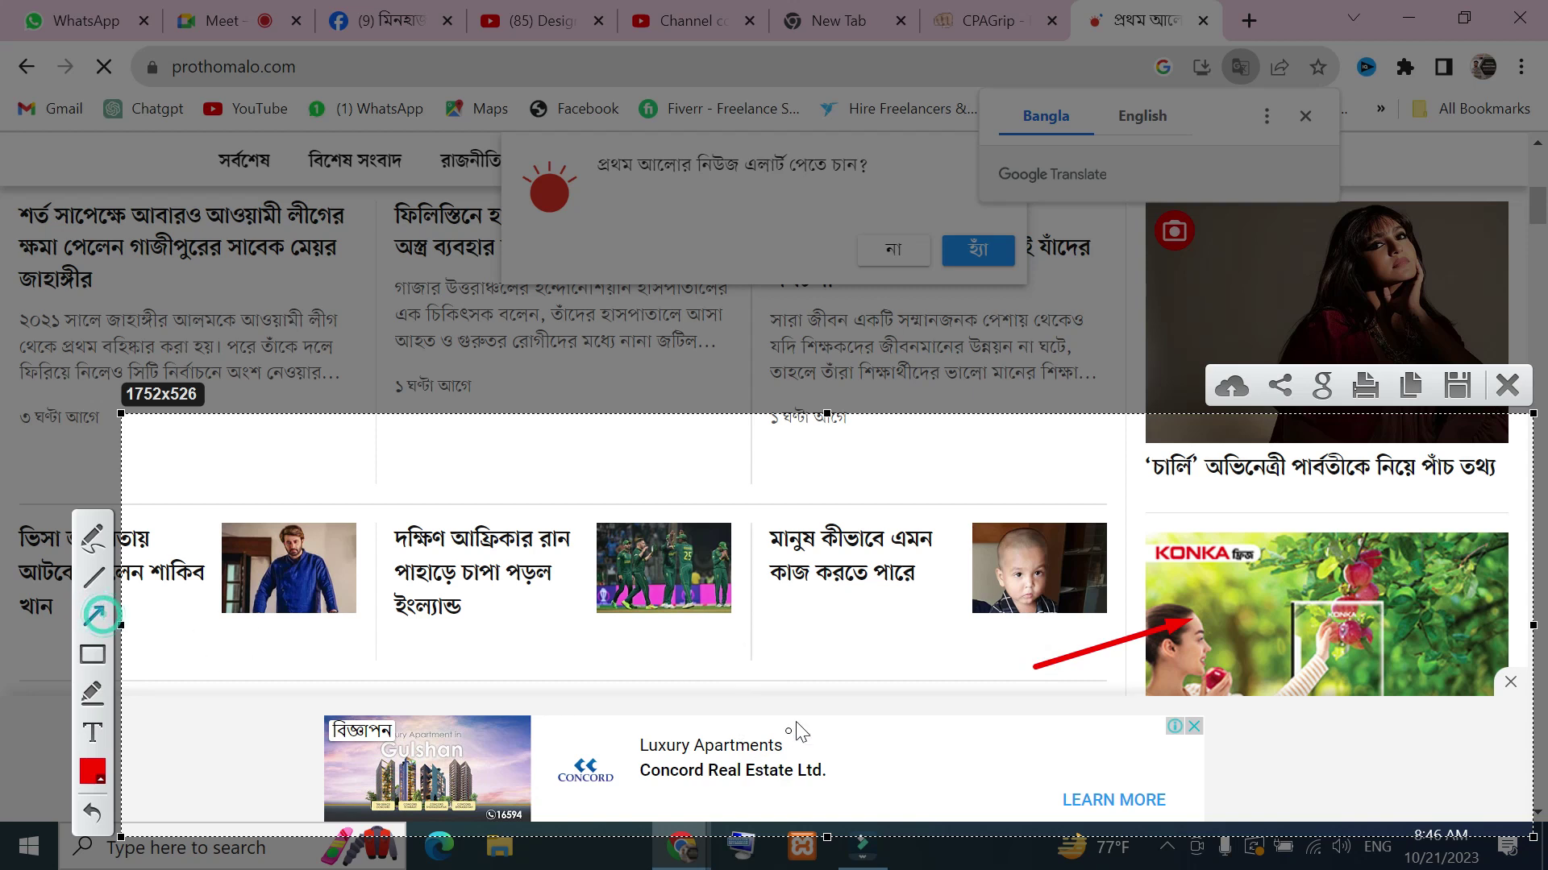
drag(840, 650, 841, 649)
drag(935, 745, 934, 745)
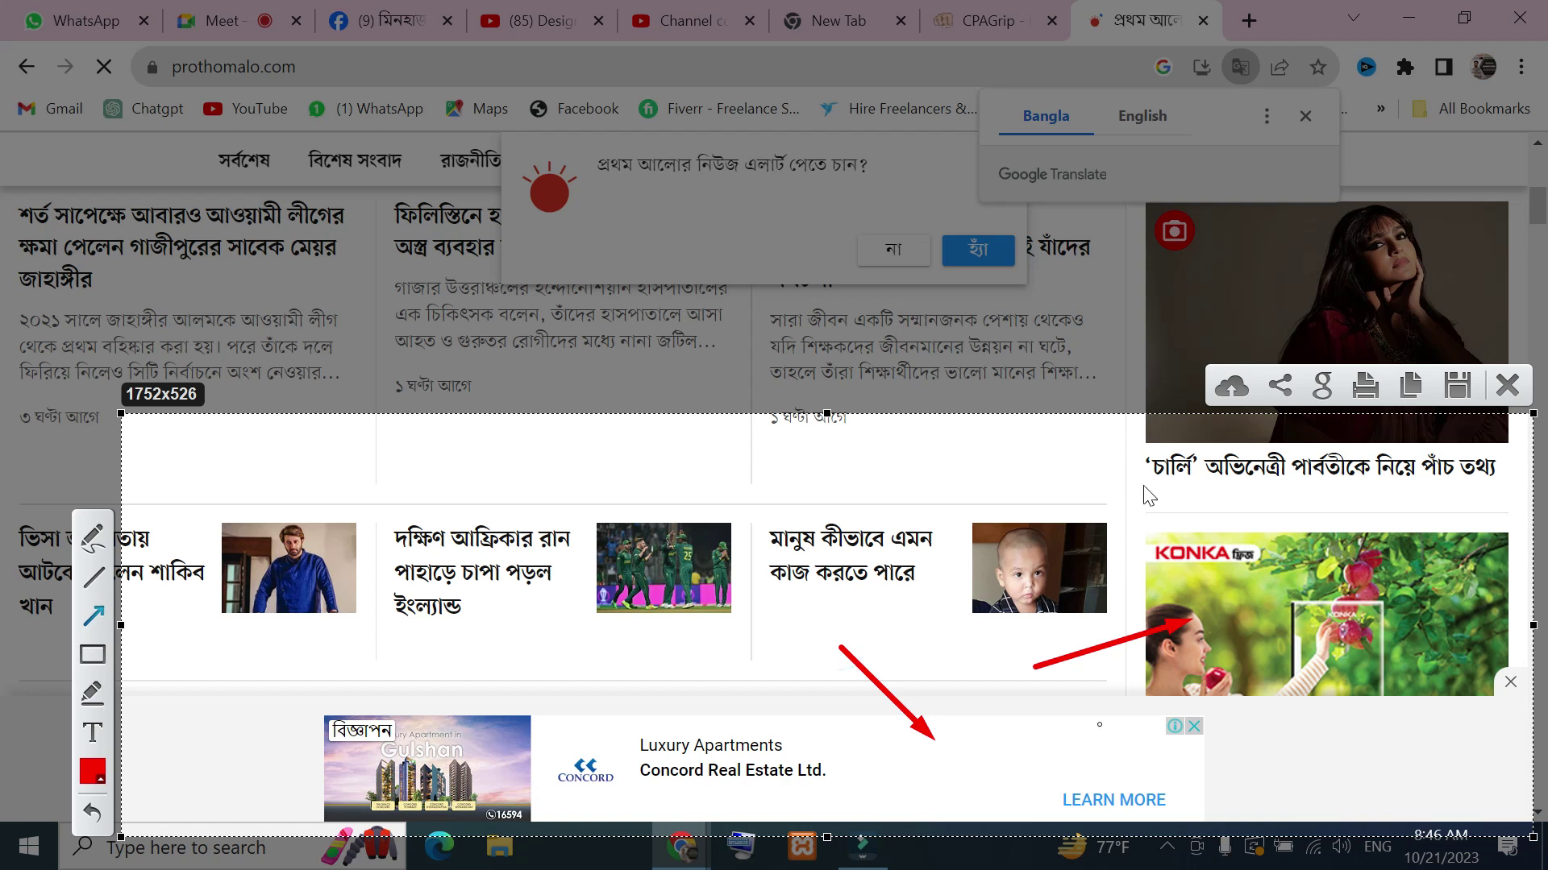
Close the Lightshot capture and return to the Prothom Alo page
click(1519, 386)
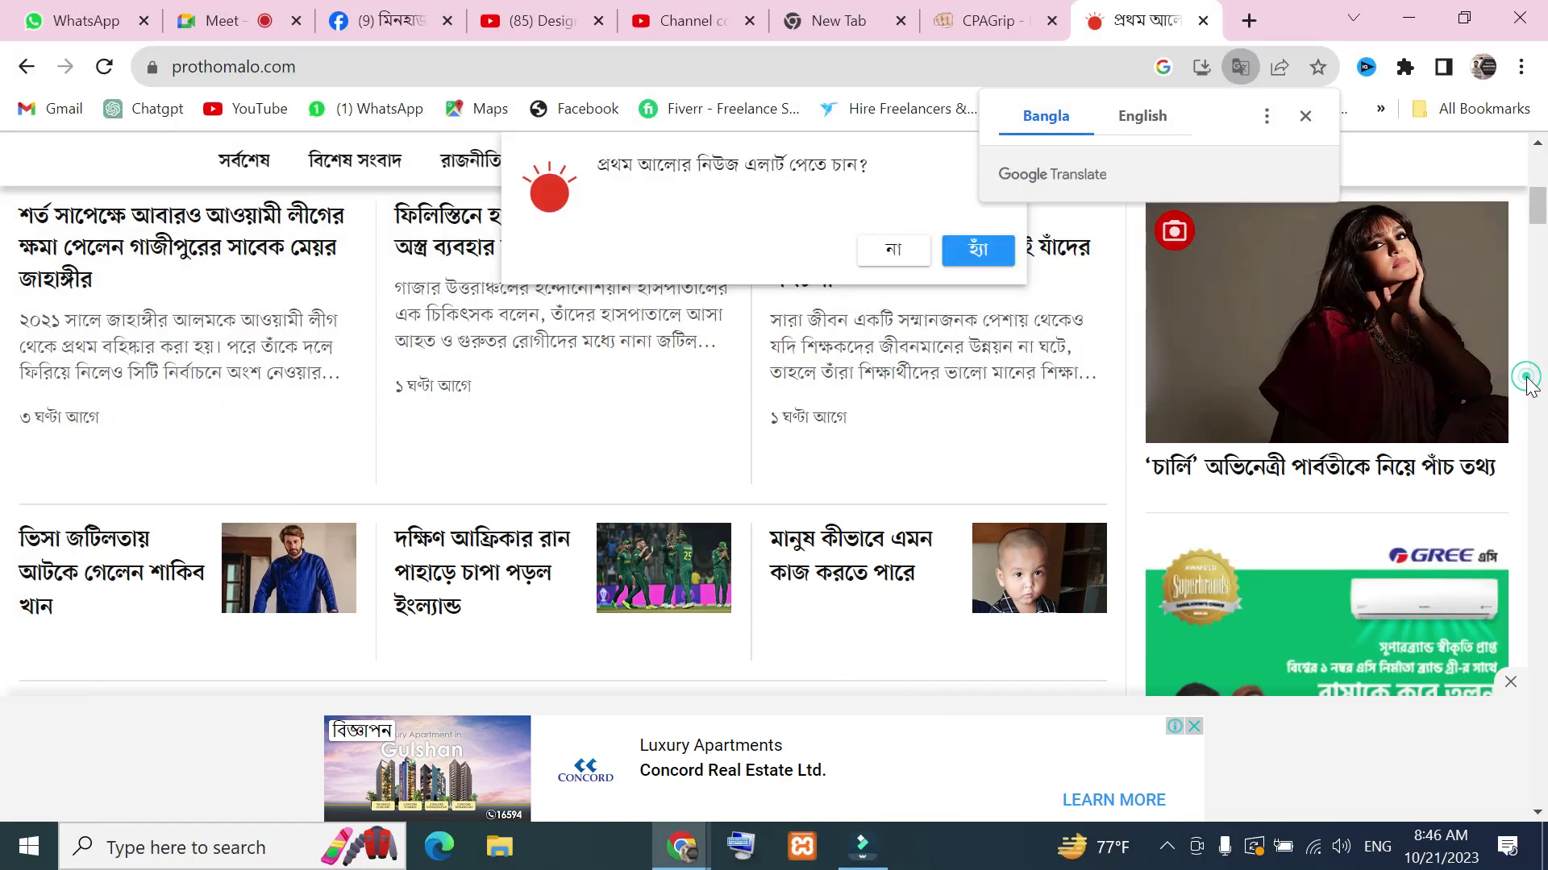
scroll(978, 476, down, 10)
scroll(691, 432, up, 5)
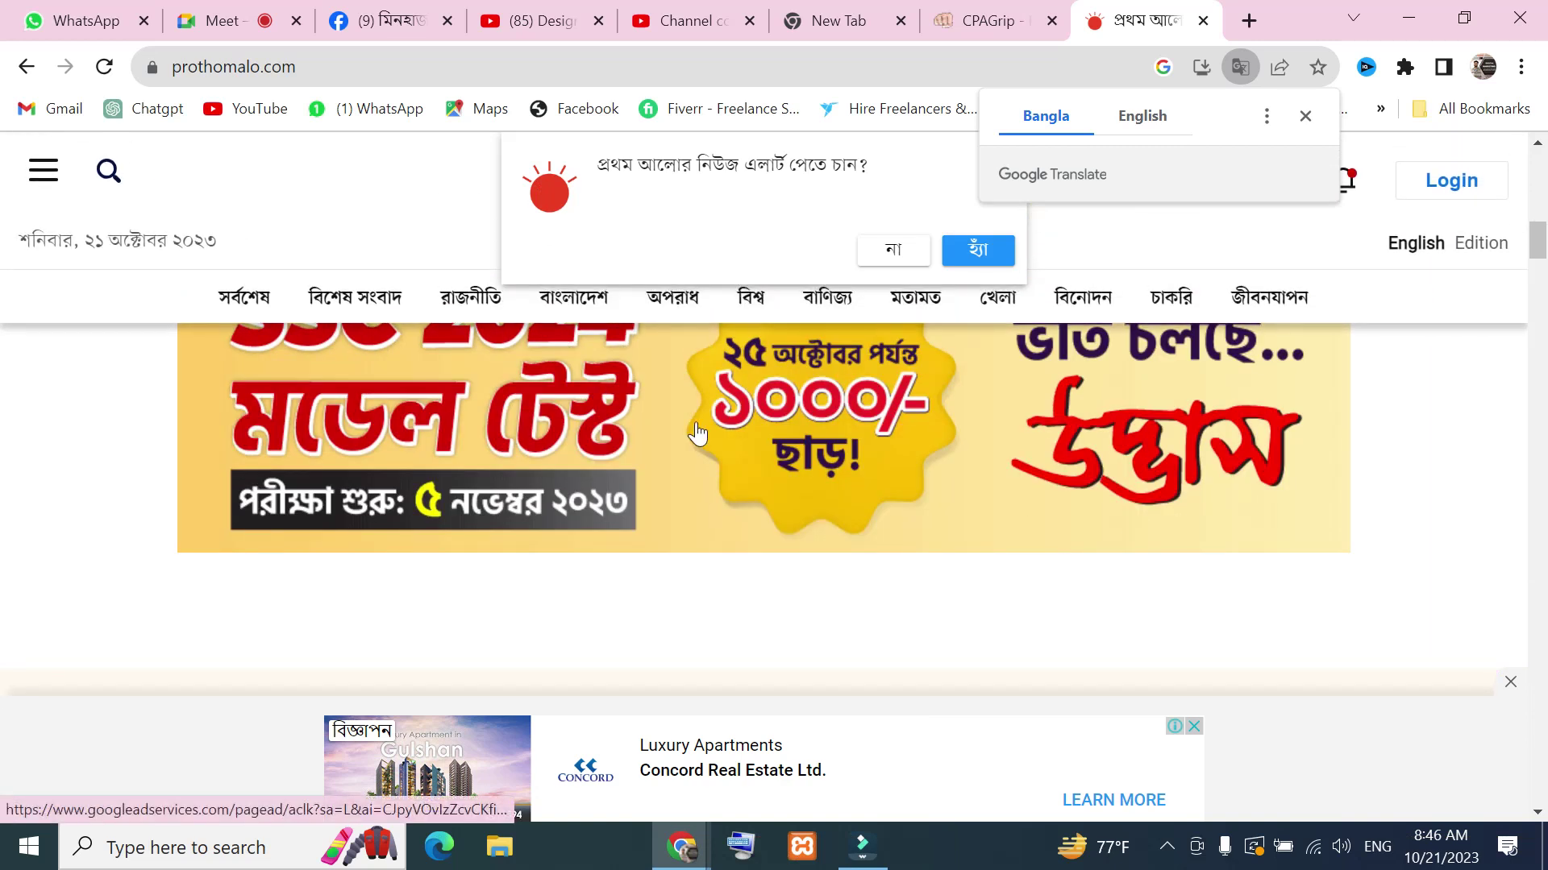
scroll(1121, 363, down, 2)
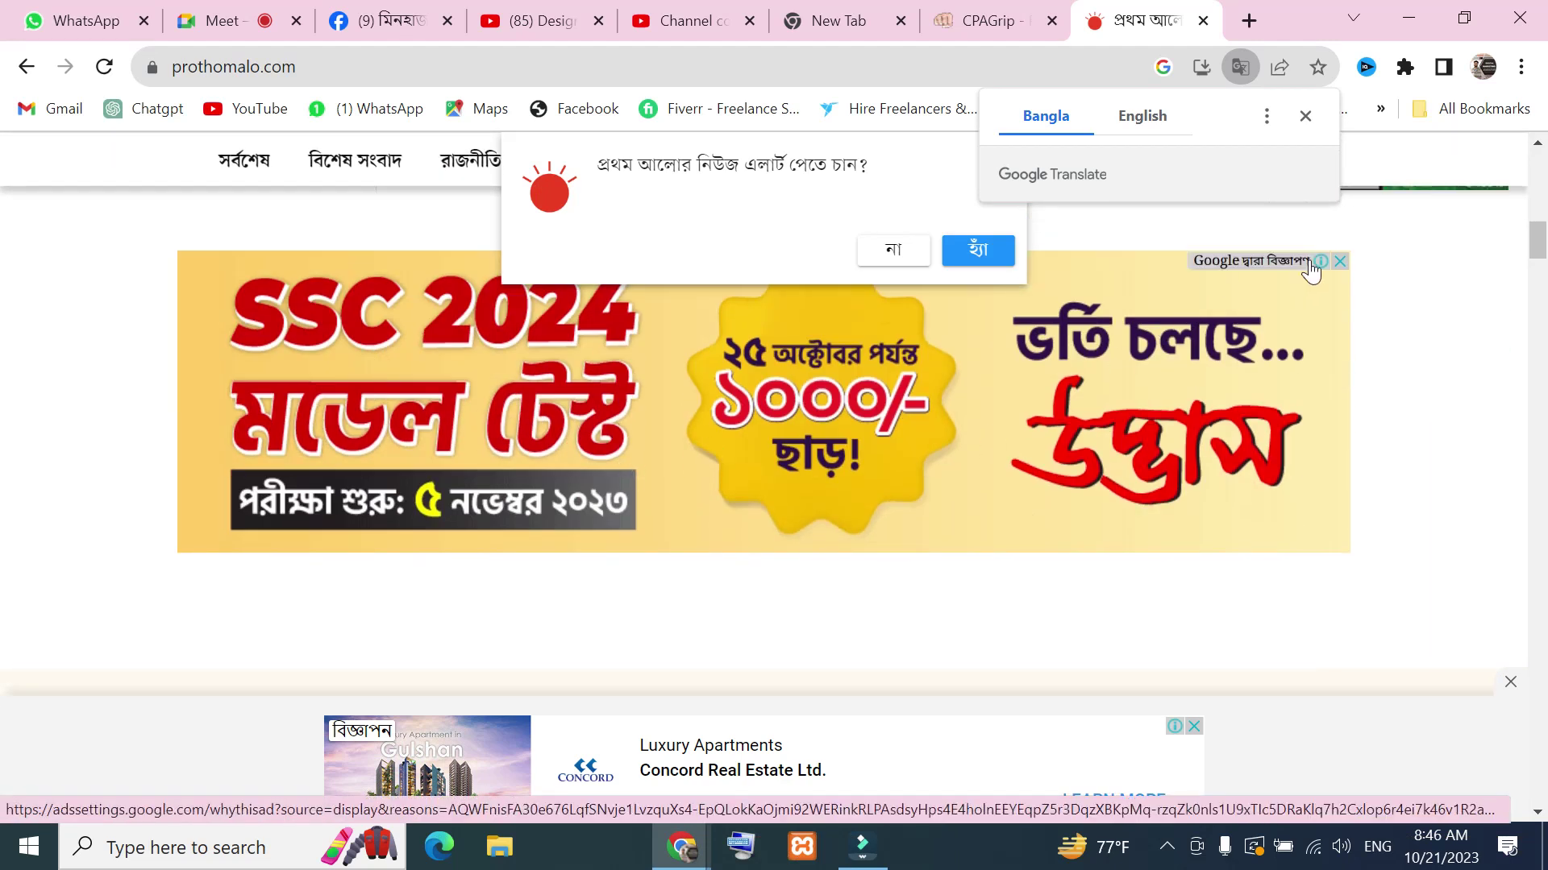
Accept Prothom Alo's news-alert offer (হ্যাঁ) and reload the homepage
click(978, 251)
scroll(998, 384, down, 6)
scroll(1002, 388, up, 3)
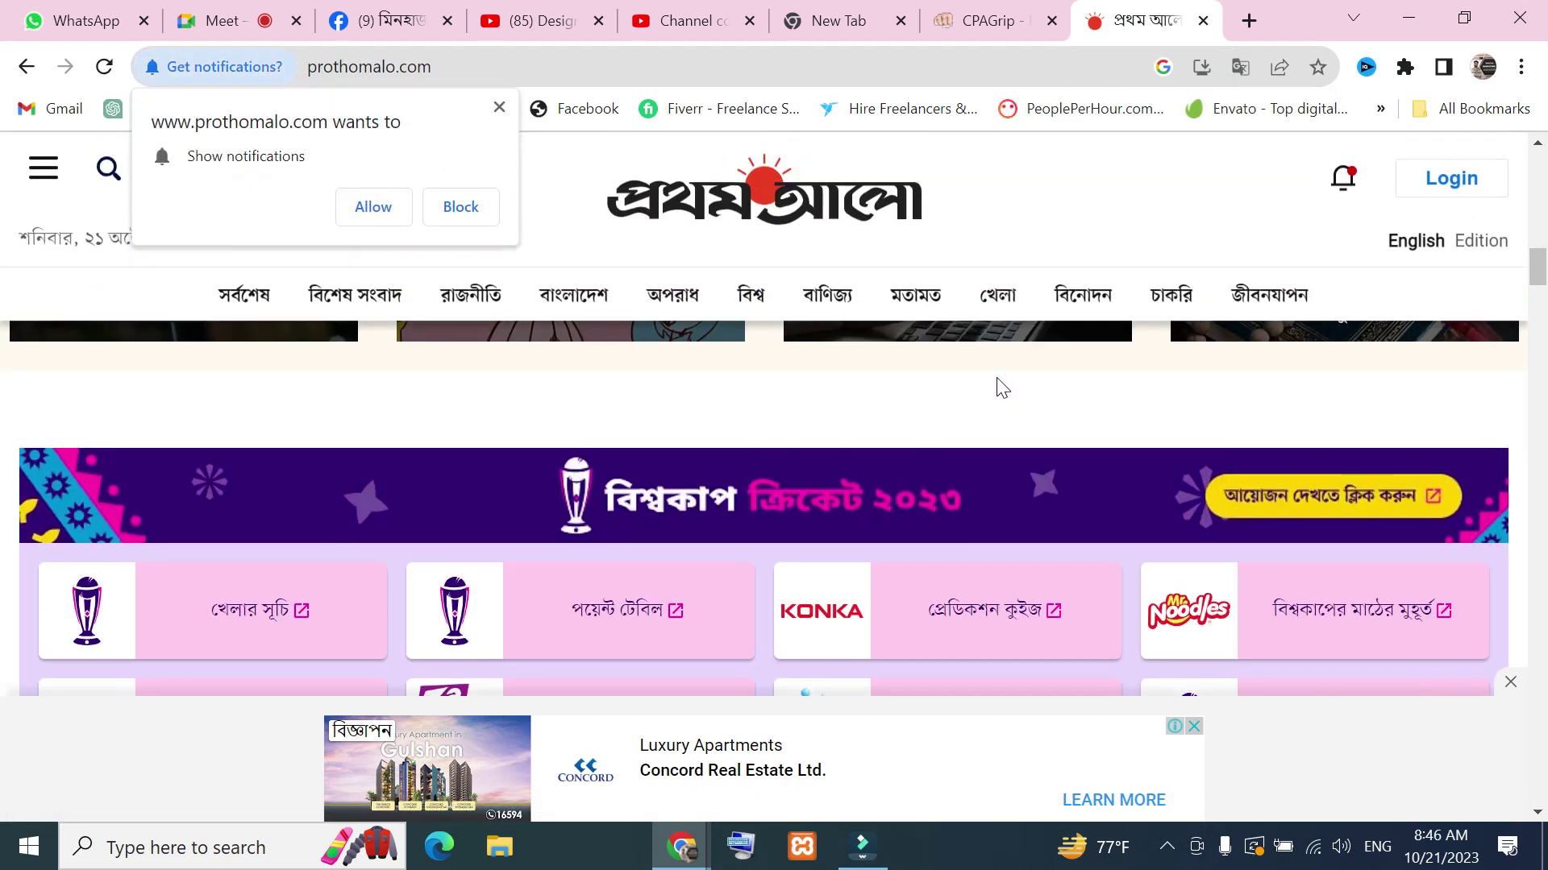
scroll(1381, 535, down, 10)
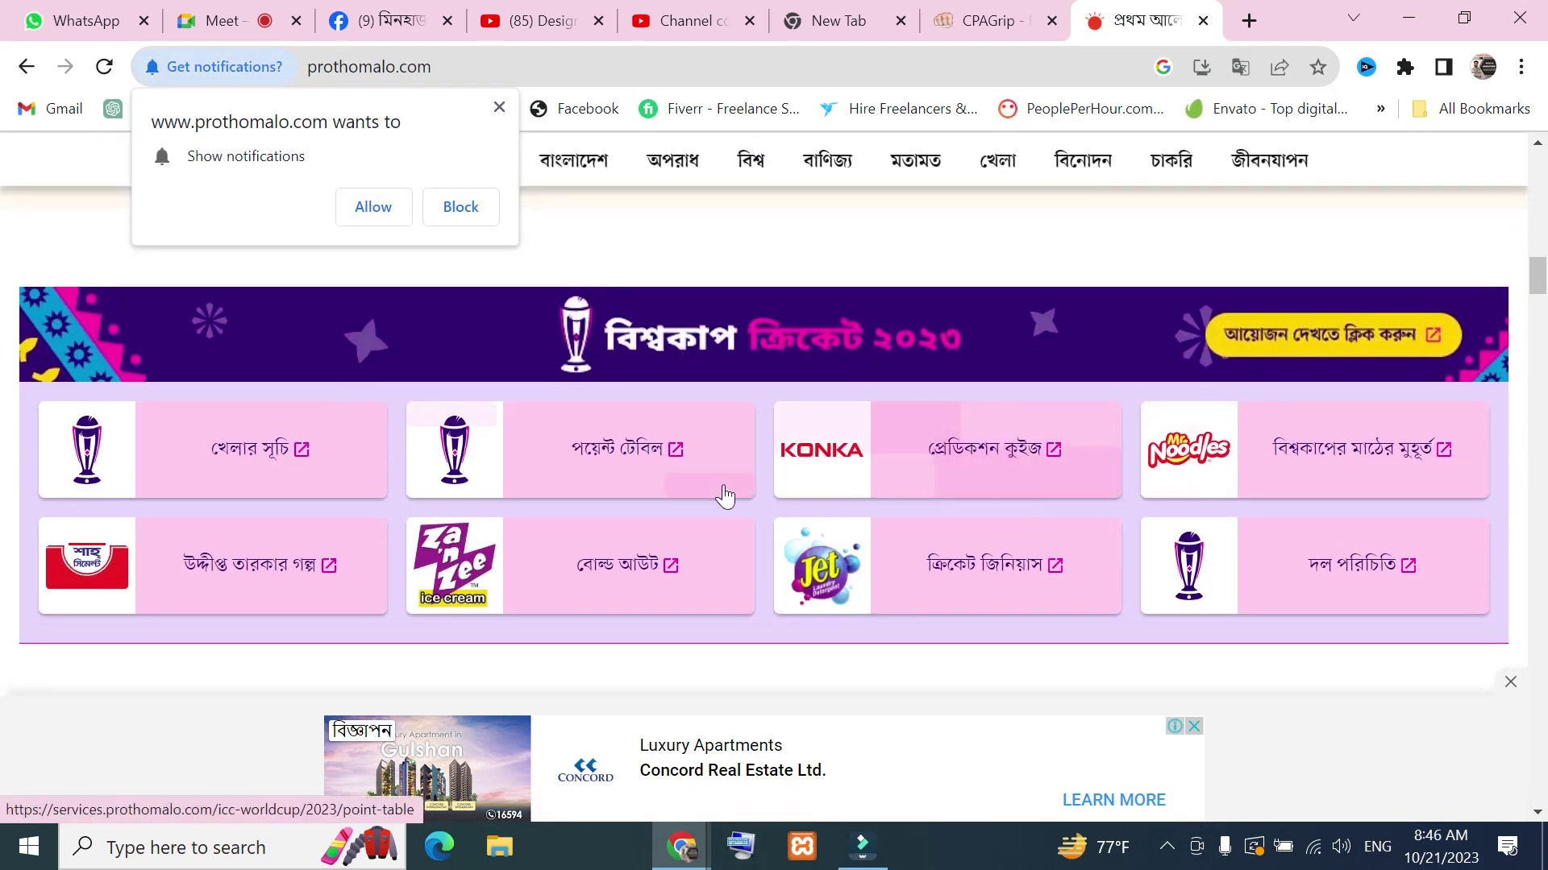
scroll(829, 518, up, 5)
scroll(843, 500, down, 2)
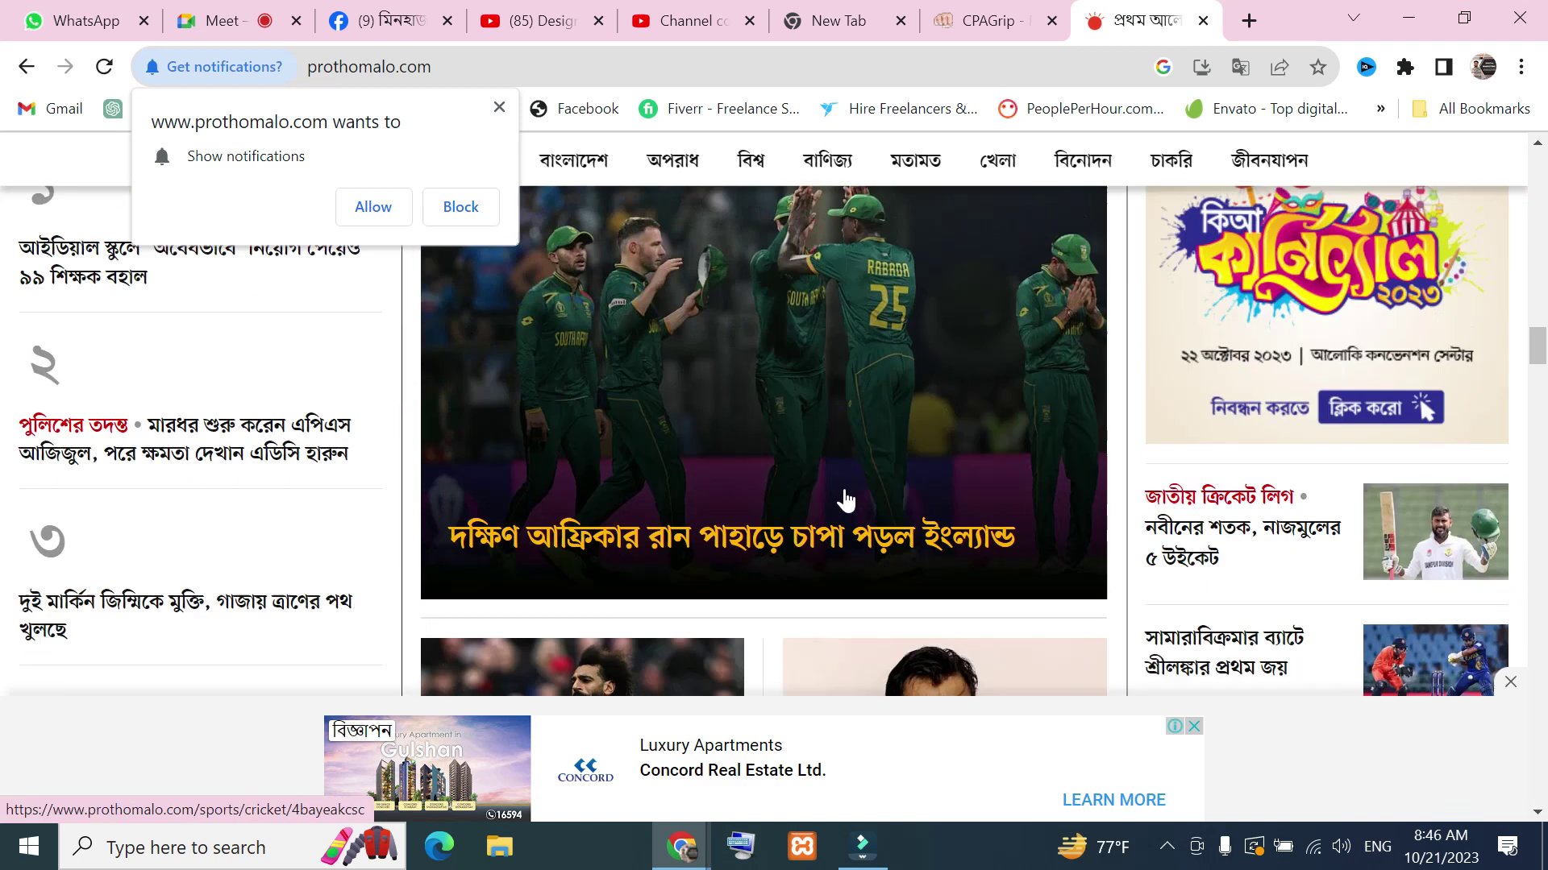
scroll(1344, 343, down, 3)
scroll(1064, 494, down, 10)
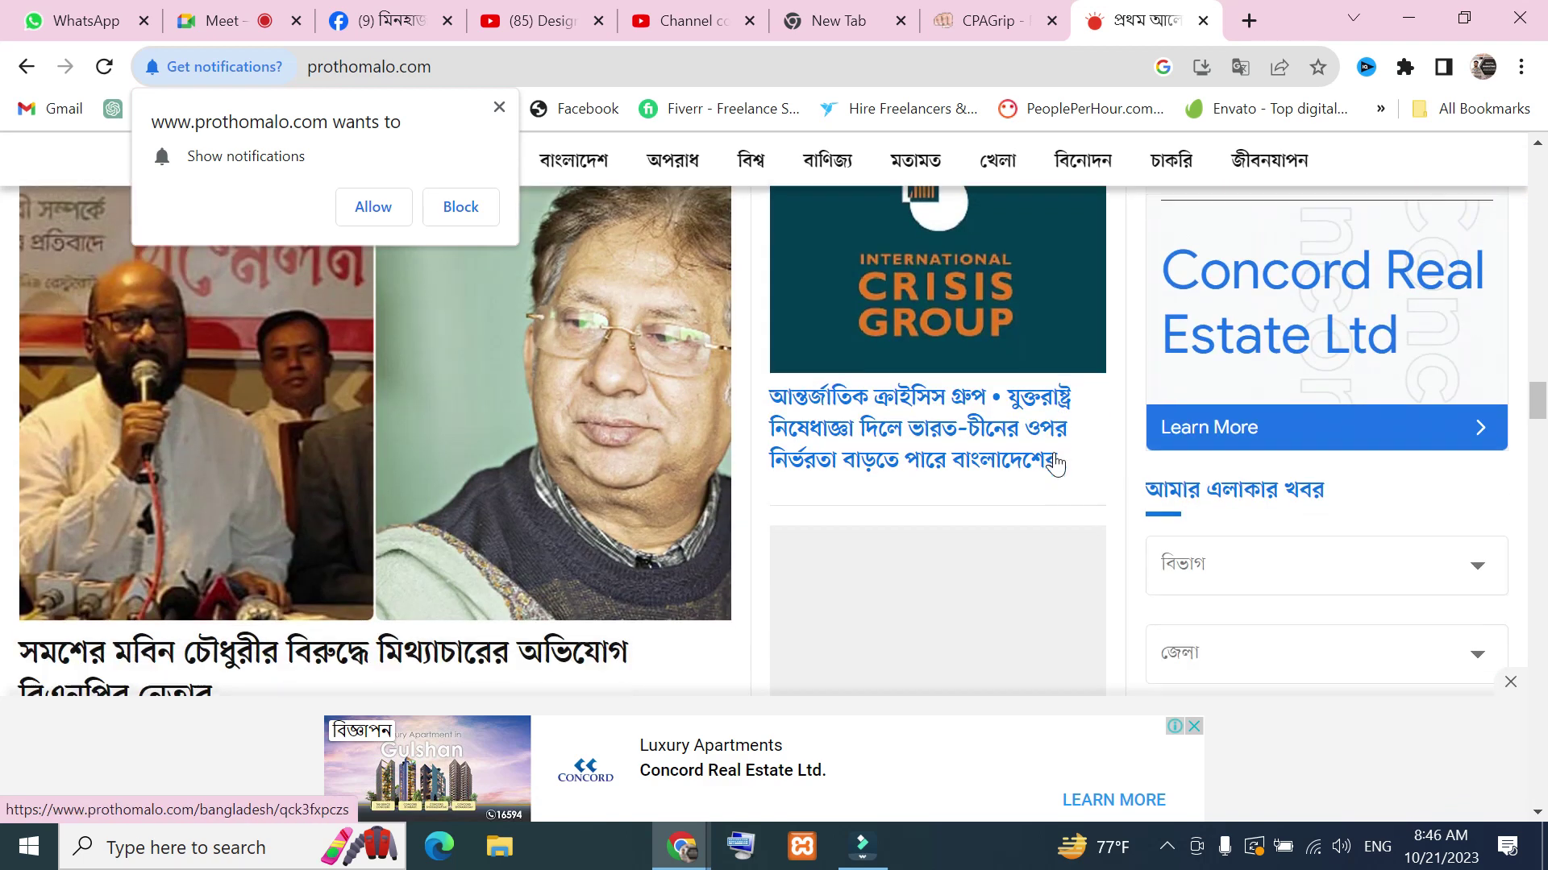
scroll(1195, 427, up, 3)
scroll(1168, 473, up, 5)
scroll(1047, 518, down, 4)
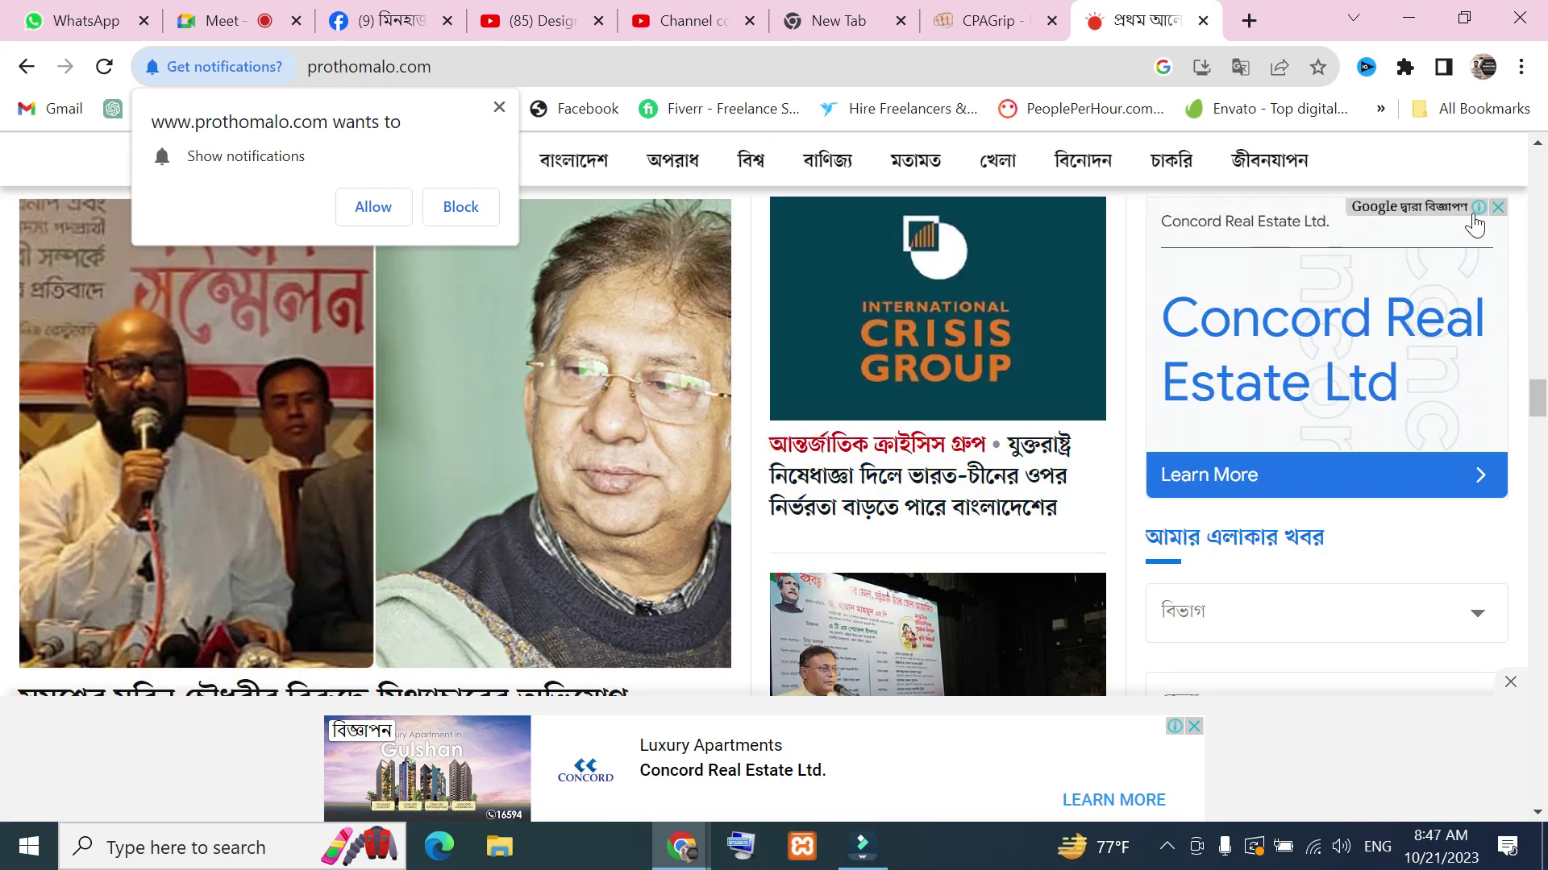
scroll(1403, 377, down, 6)
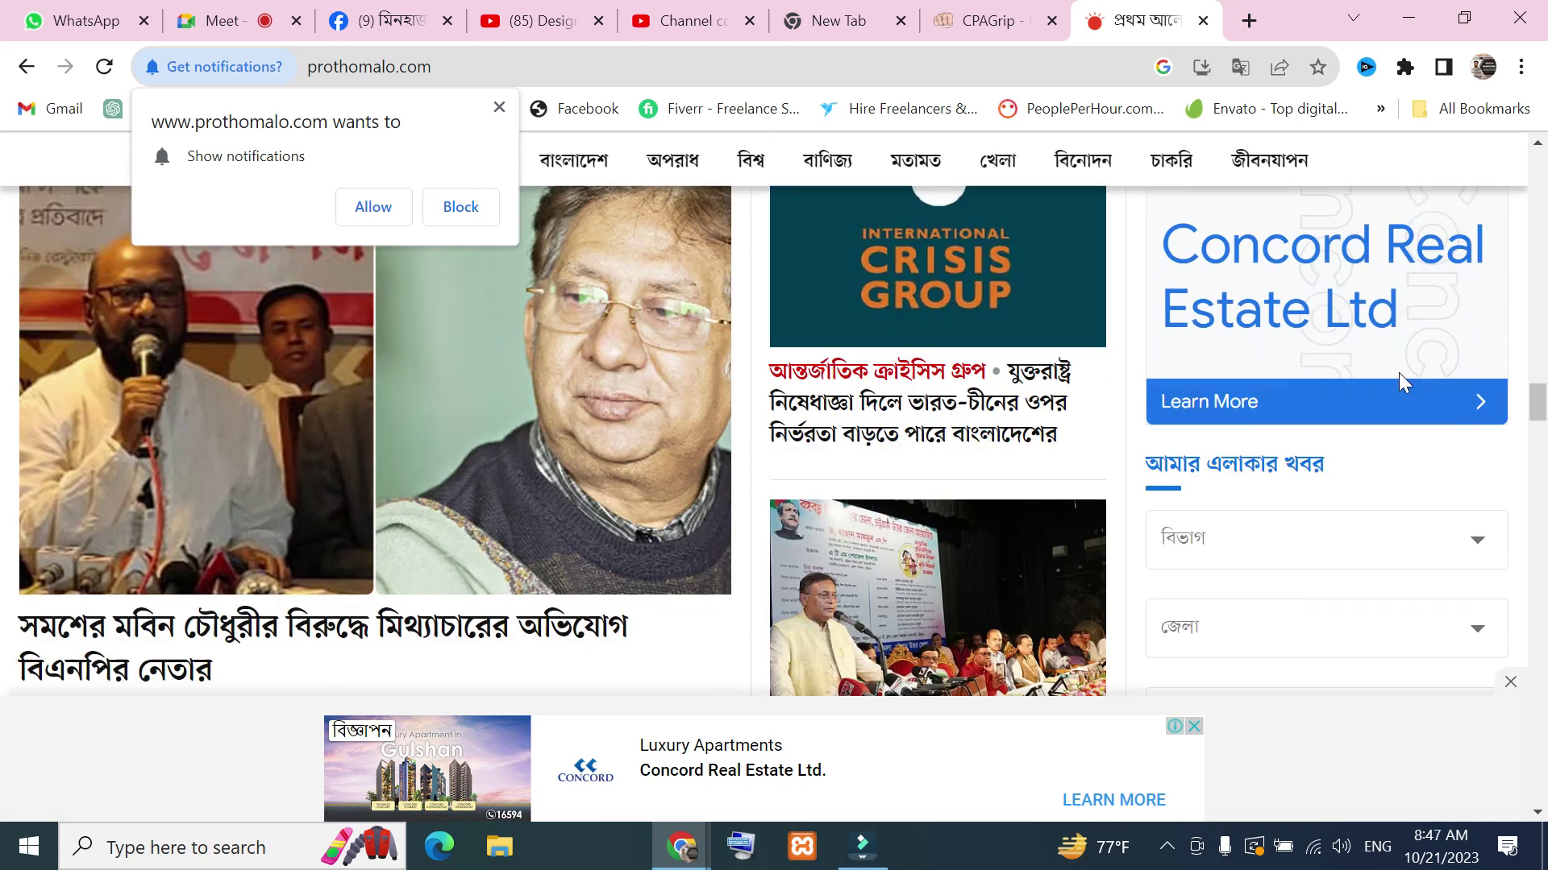
click(104, 66)
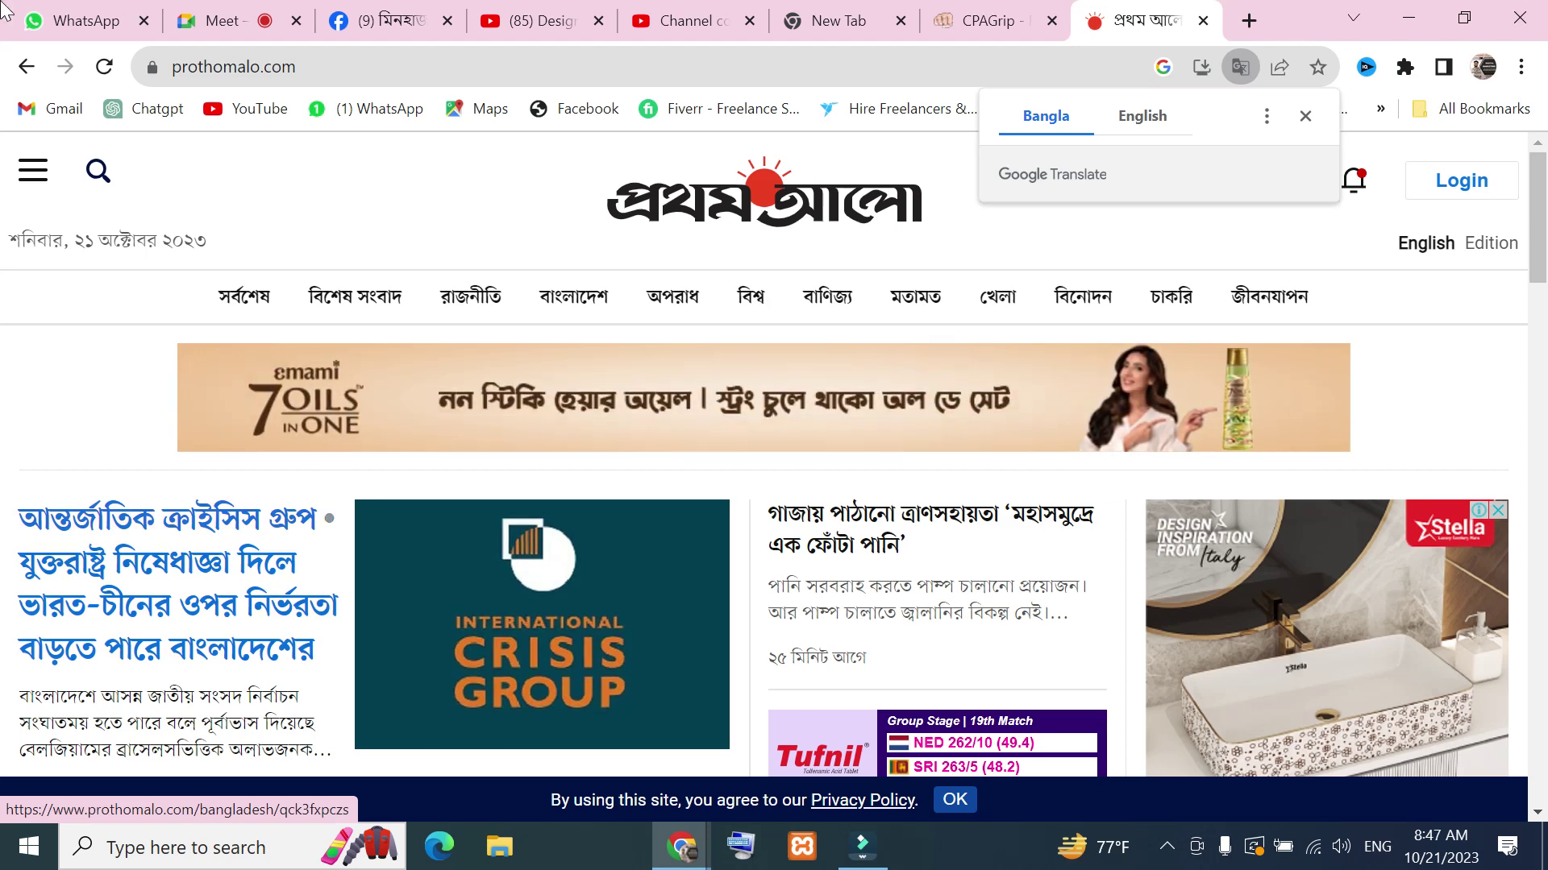
scroll(919, 435, down, 10)
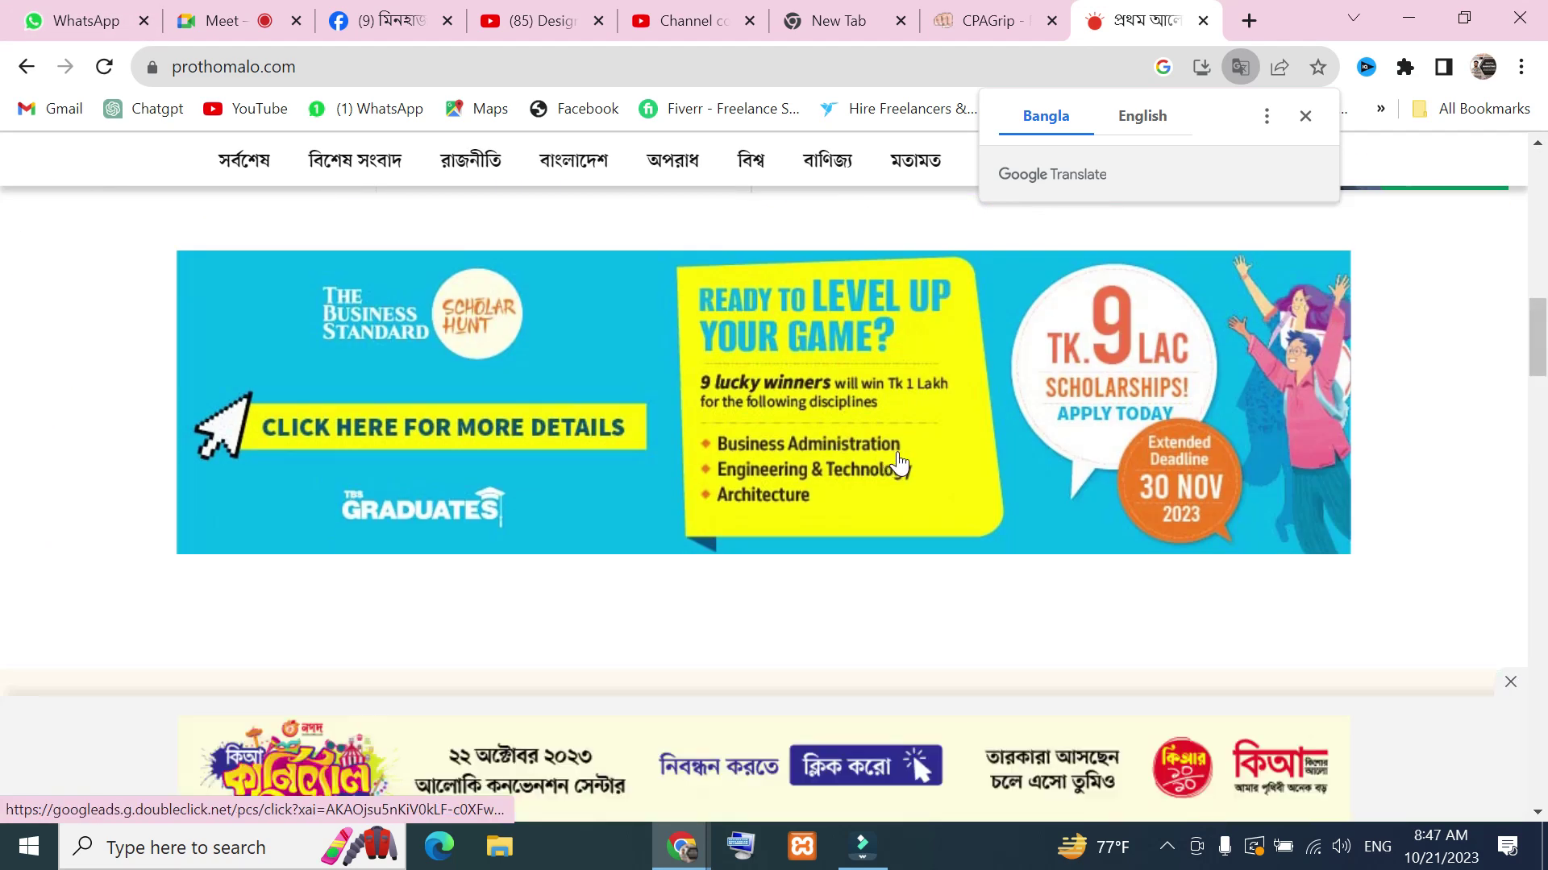
scroll(899, 465, down, 10)
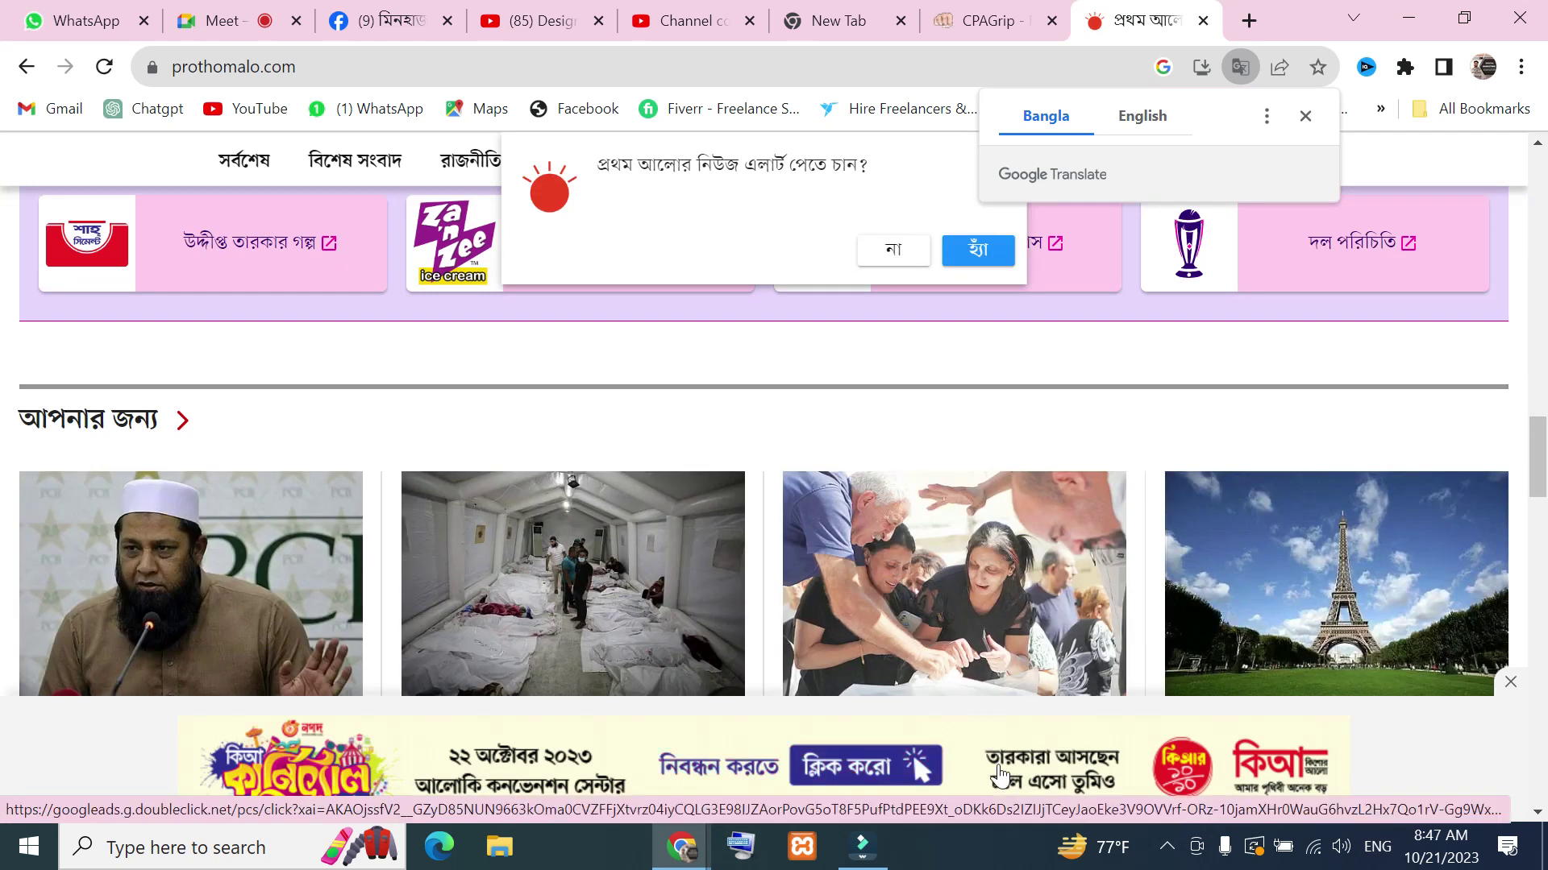
scroll(749, 616, up, 5)
scroll(750, 617, up, 8)
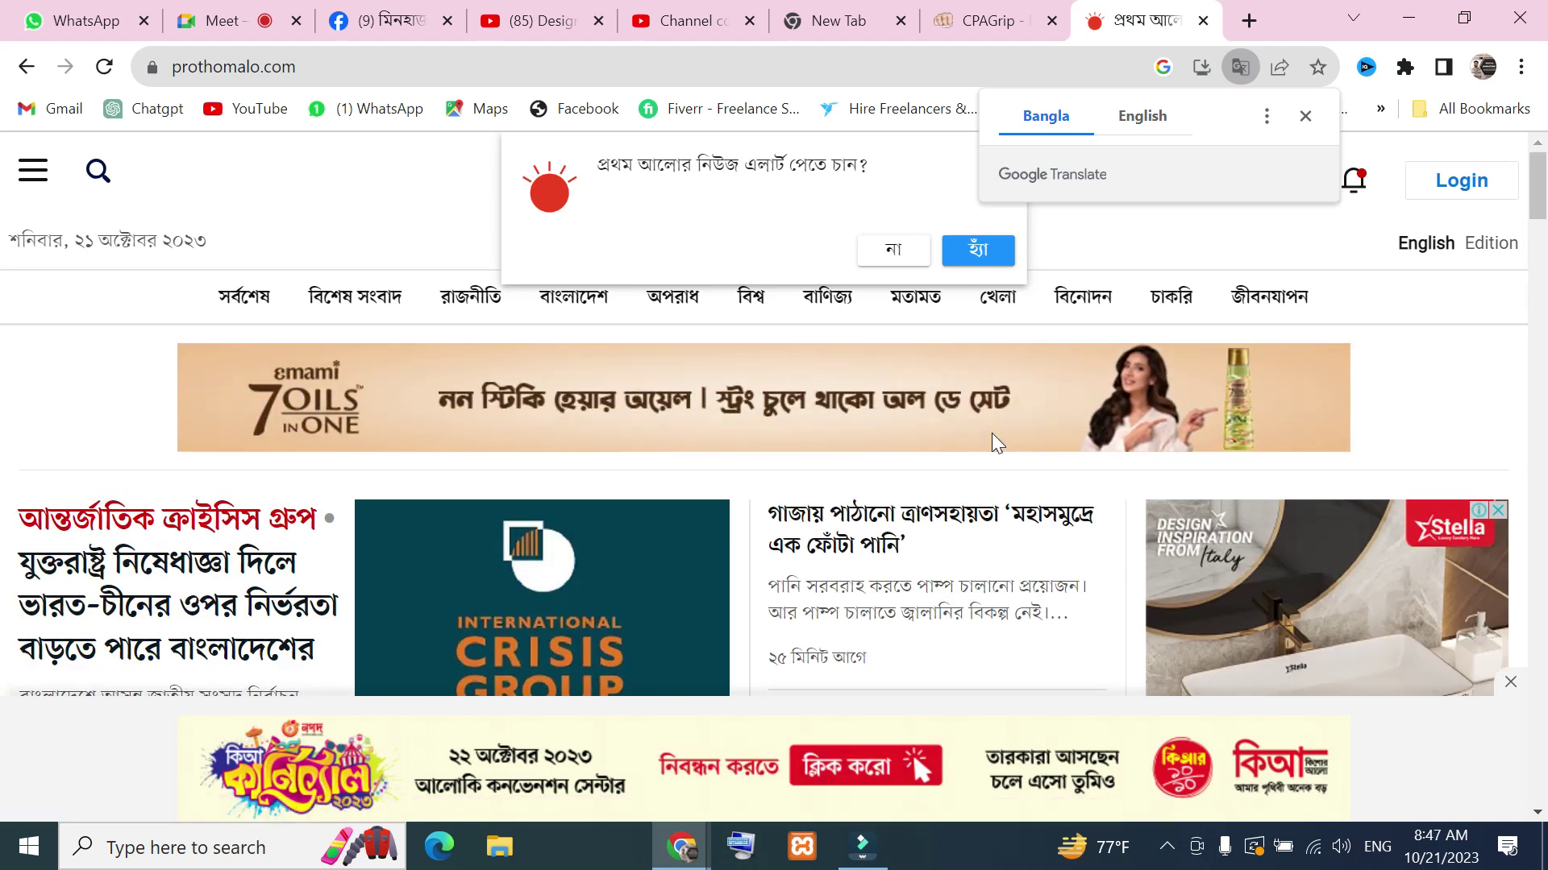
Search Google for 'mobile' from the empty new tab
click(835, 24)
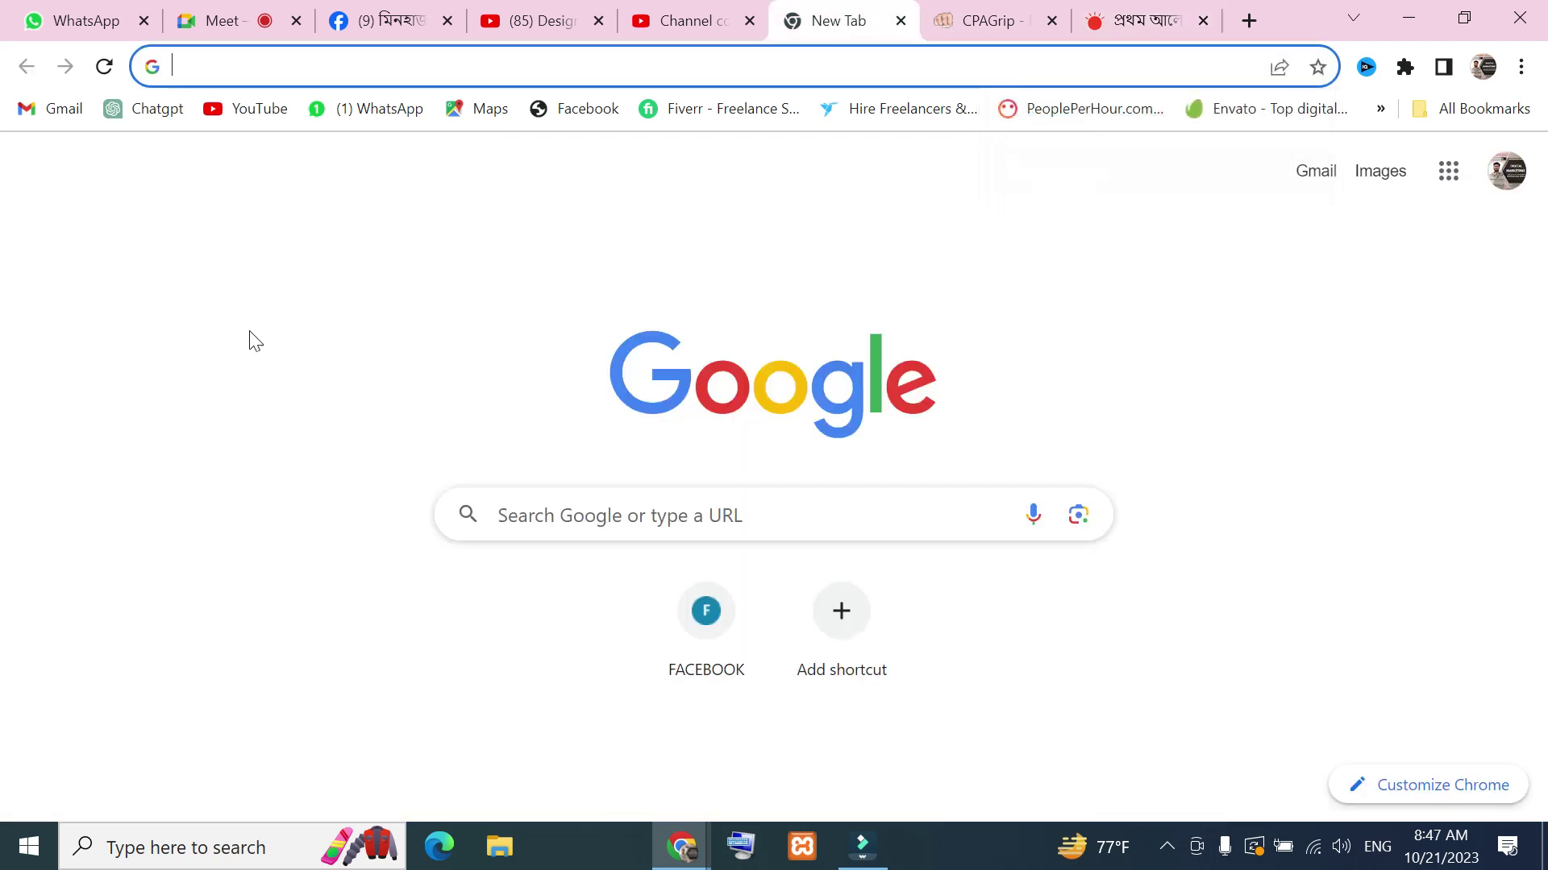
click(605, 517)
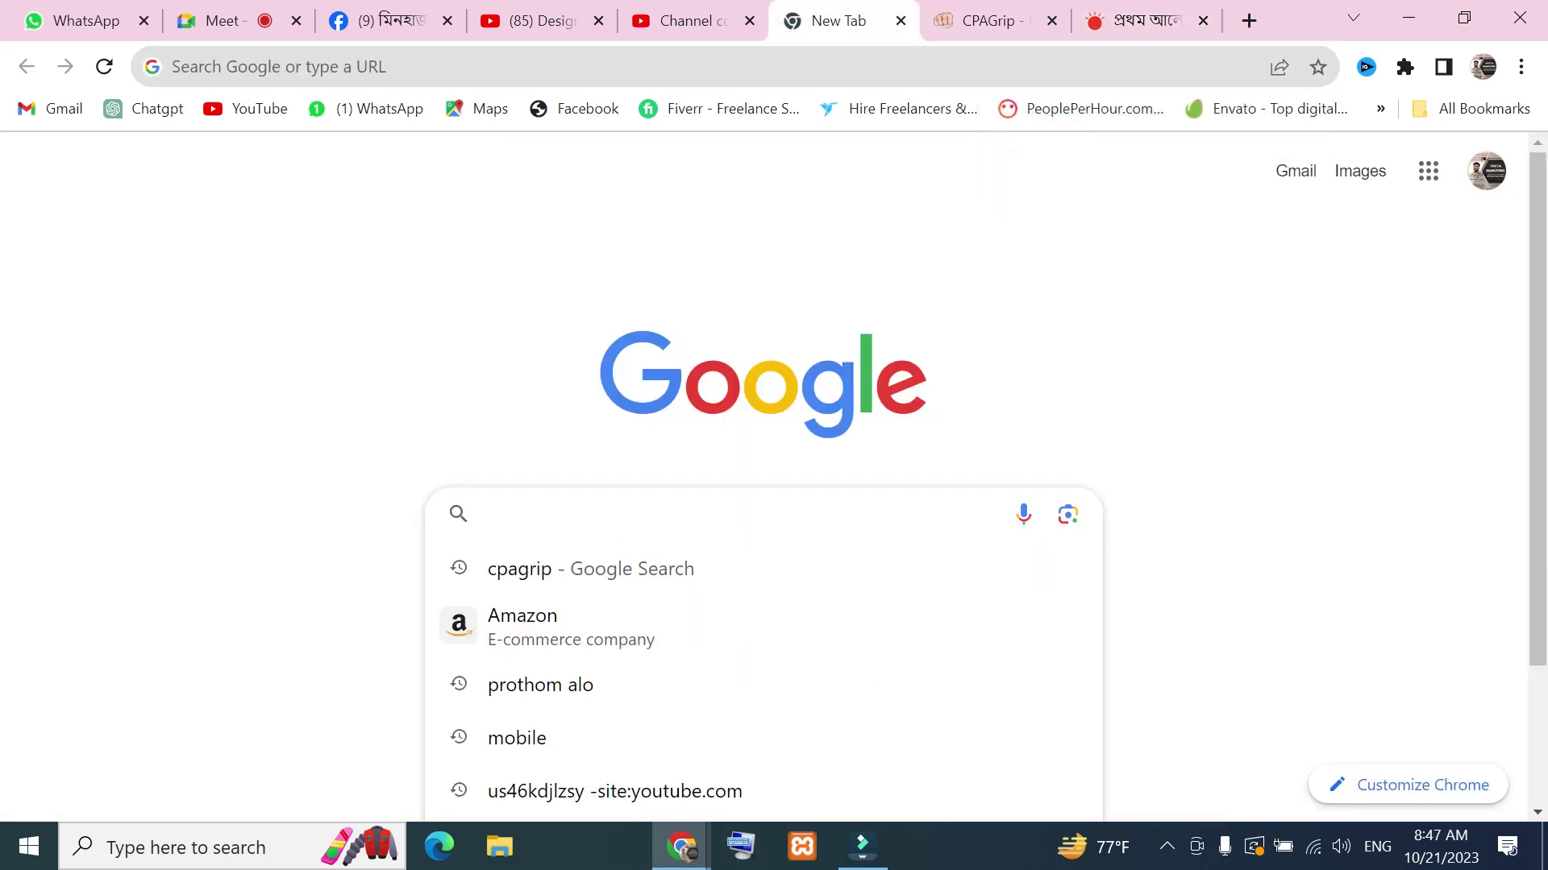
text(t shir)
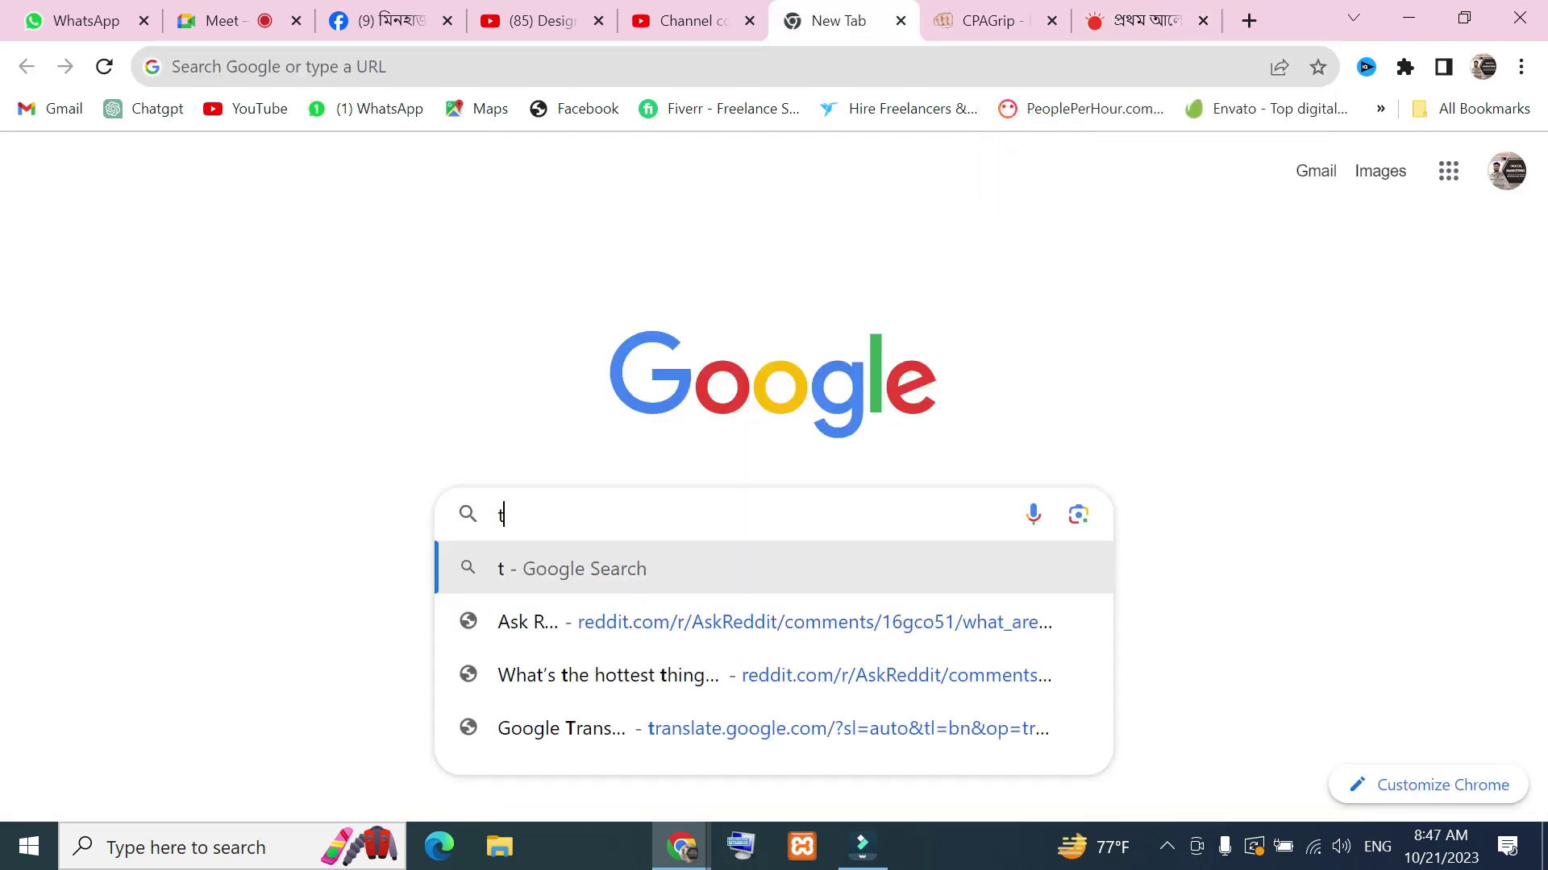
key(BackSpace)
key(BackSpace)
key(BackSpace)
key(BackSpace)
key(BackSpace)
key(BackSpace)
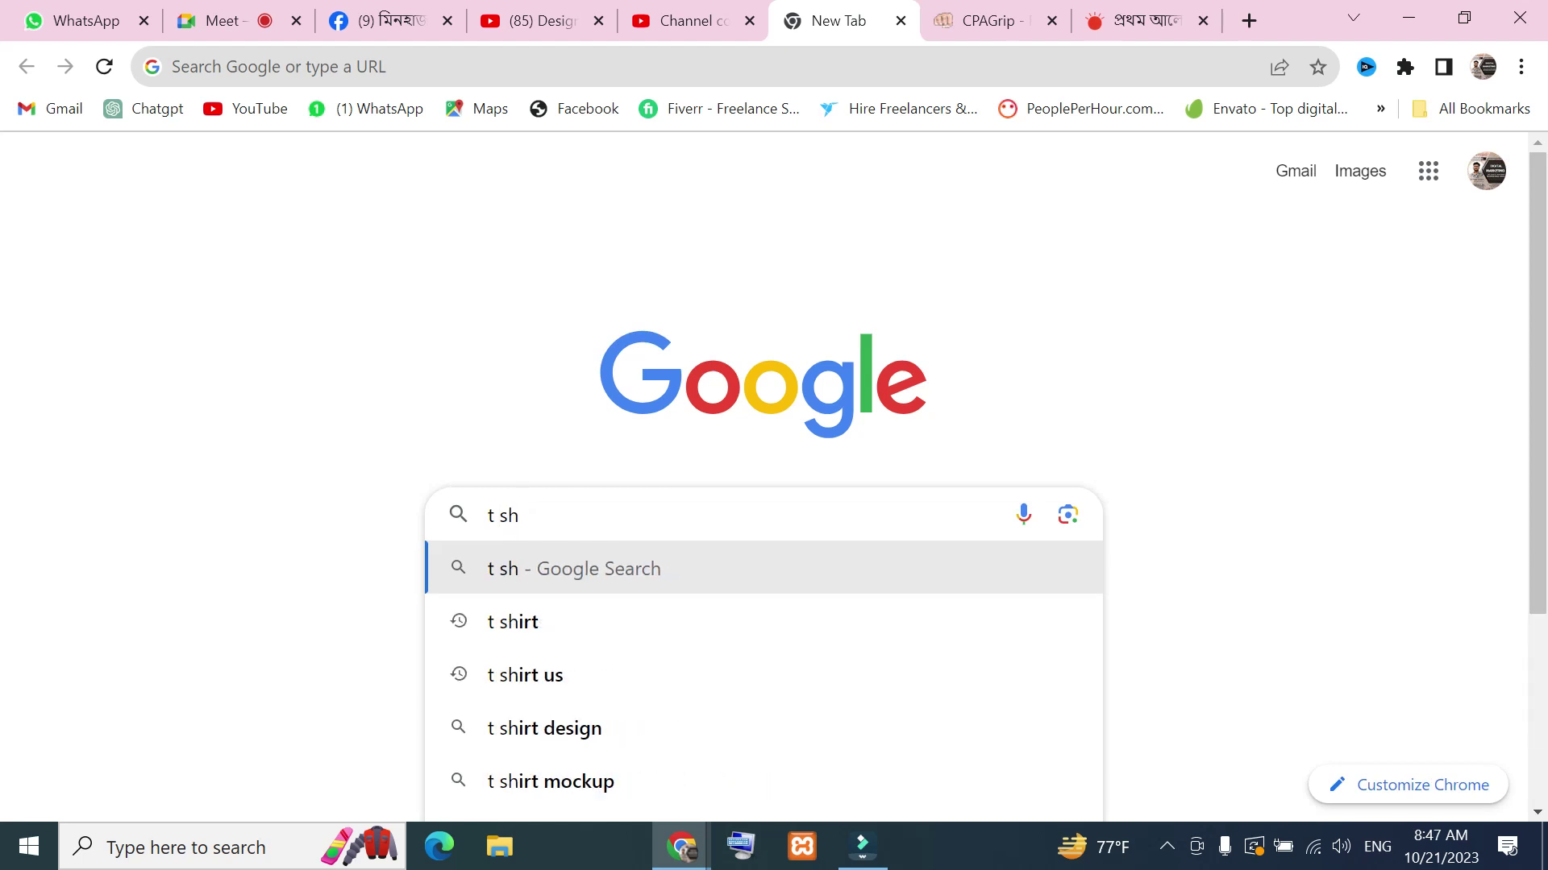
text(mobile)
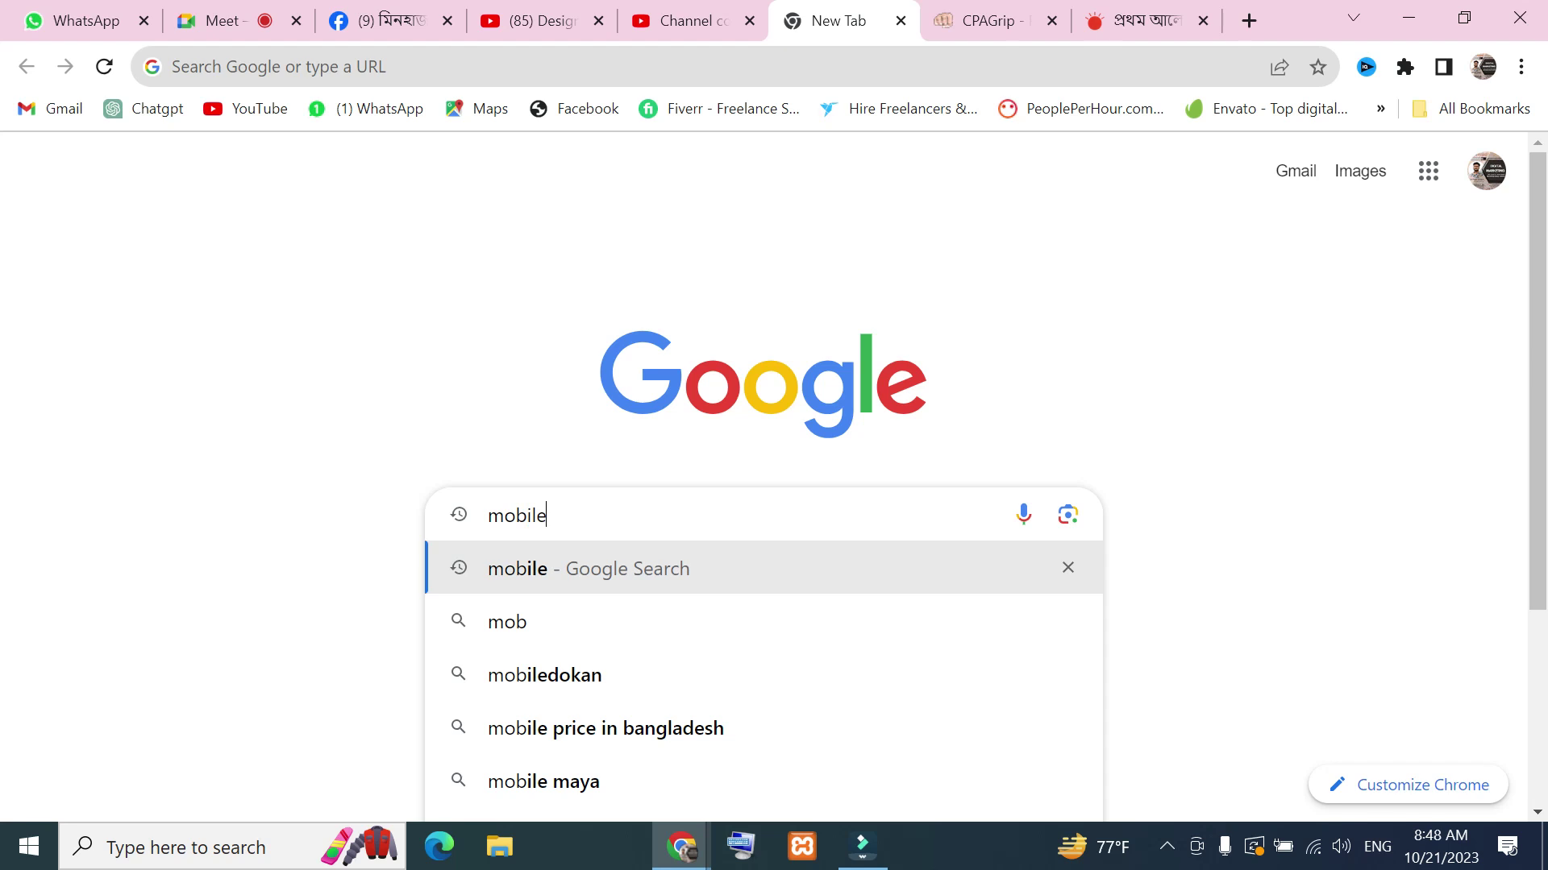
key(Return)
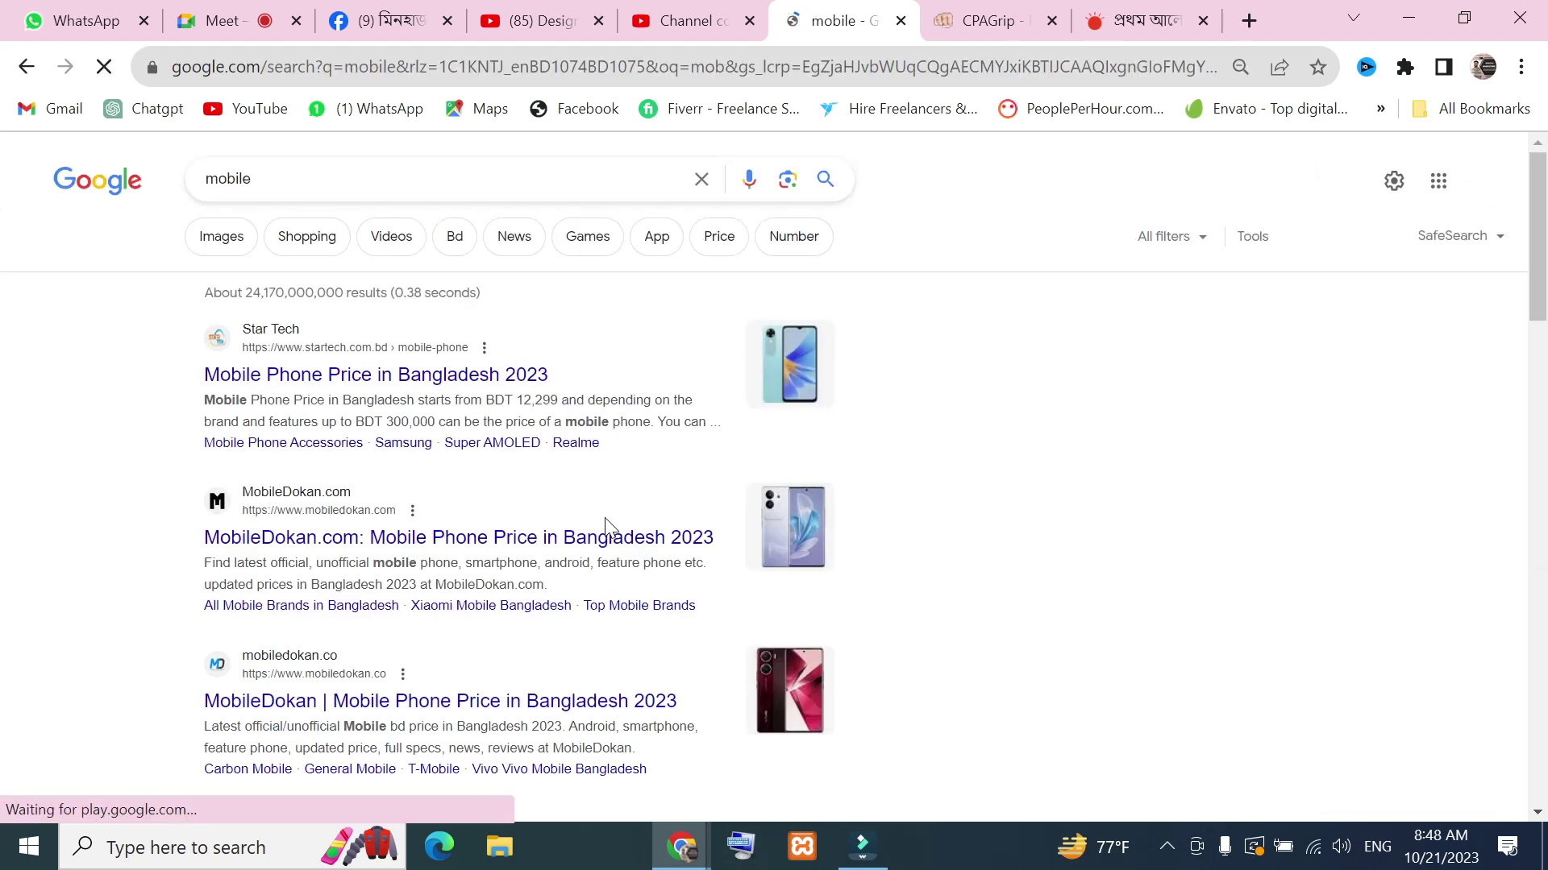
Open the T-Mobile, vivo and GSMArena results in background tabs
scroll(355, 484, down, 4)
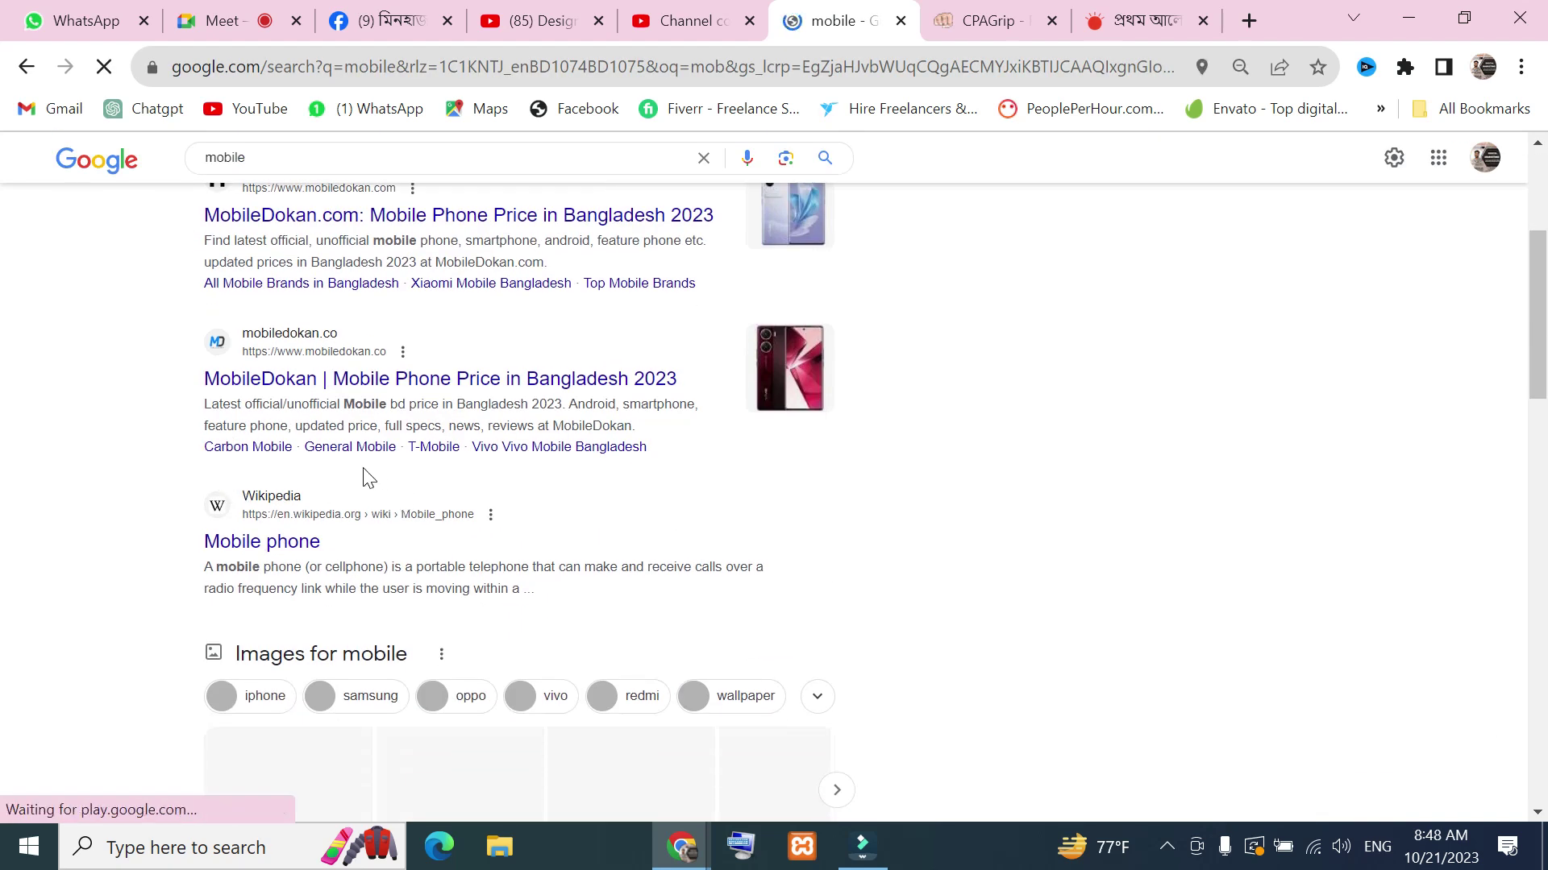
scroll(362, 476, down, 4)
scroll(305, 551, down, 4)
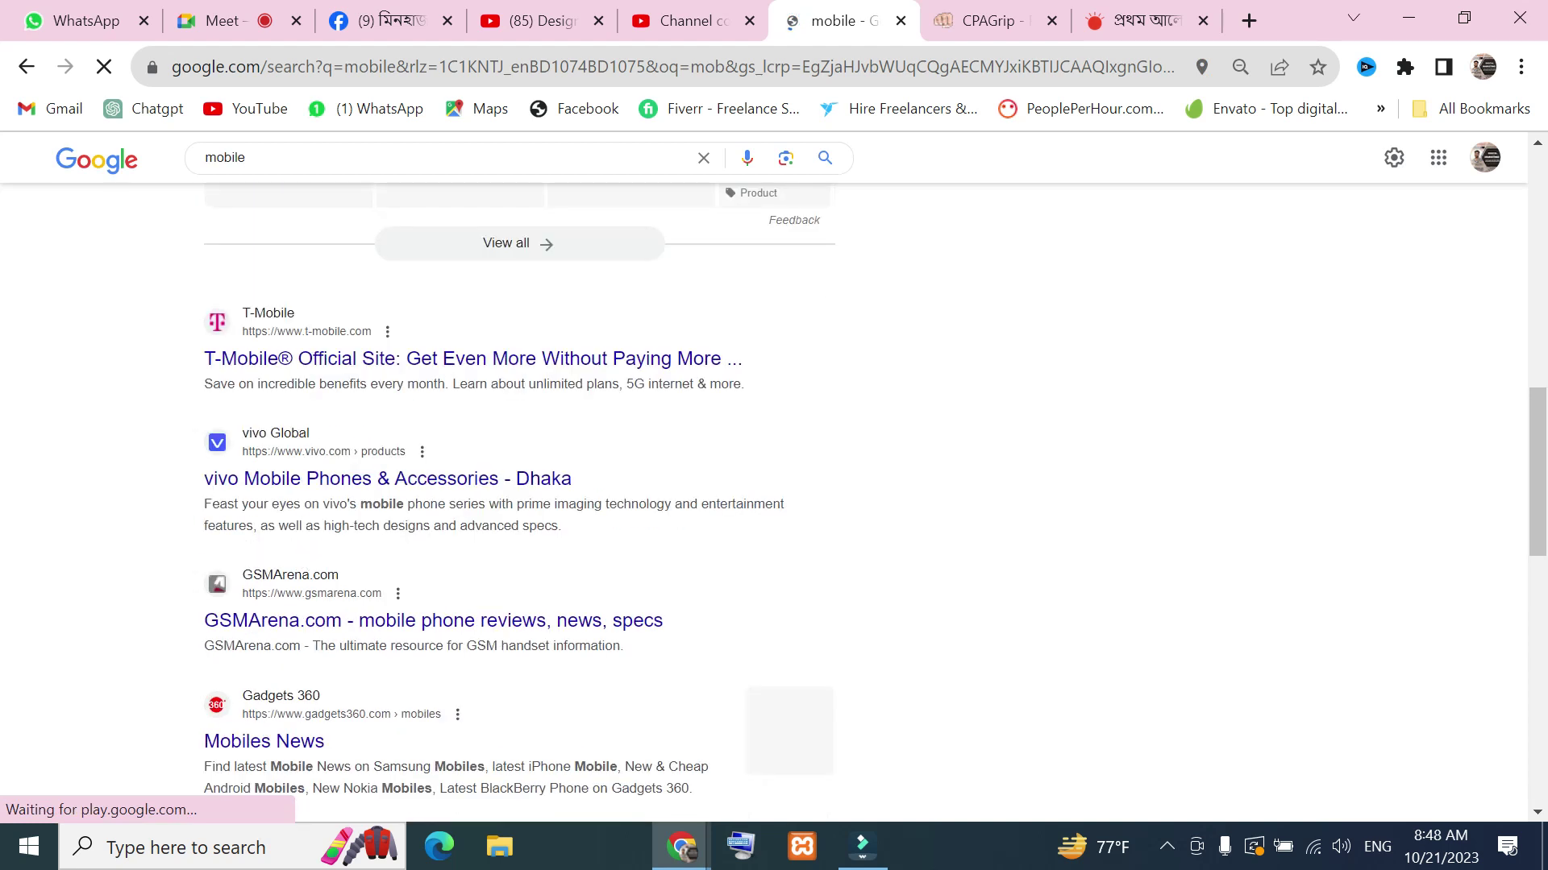
middle_click(315, 364)
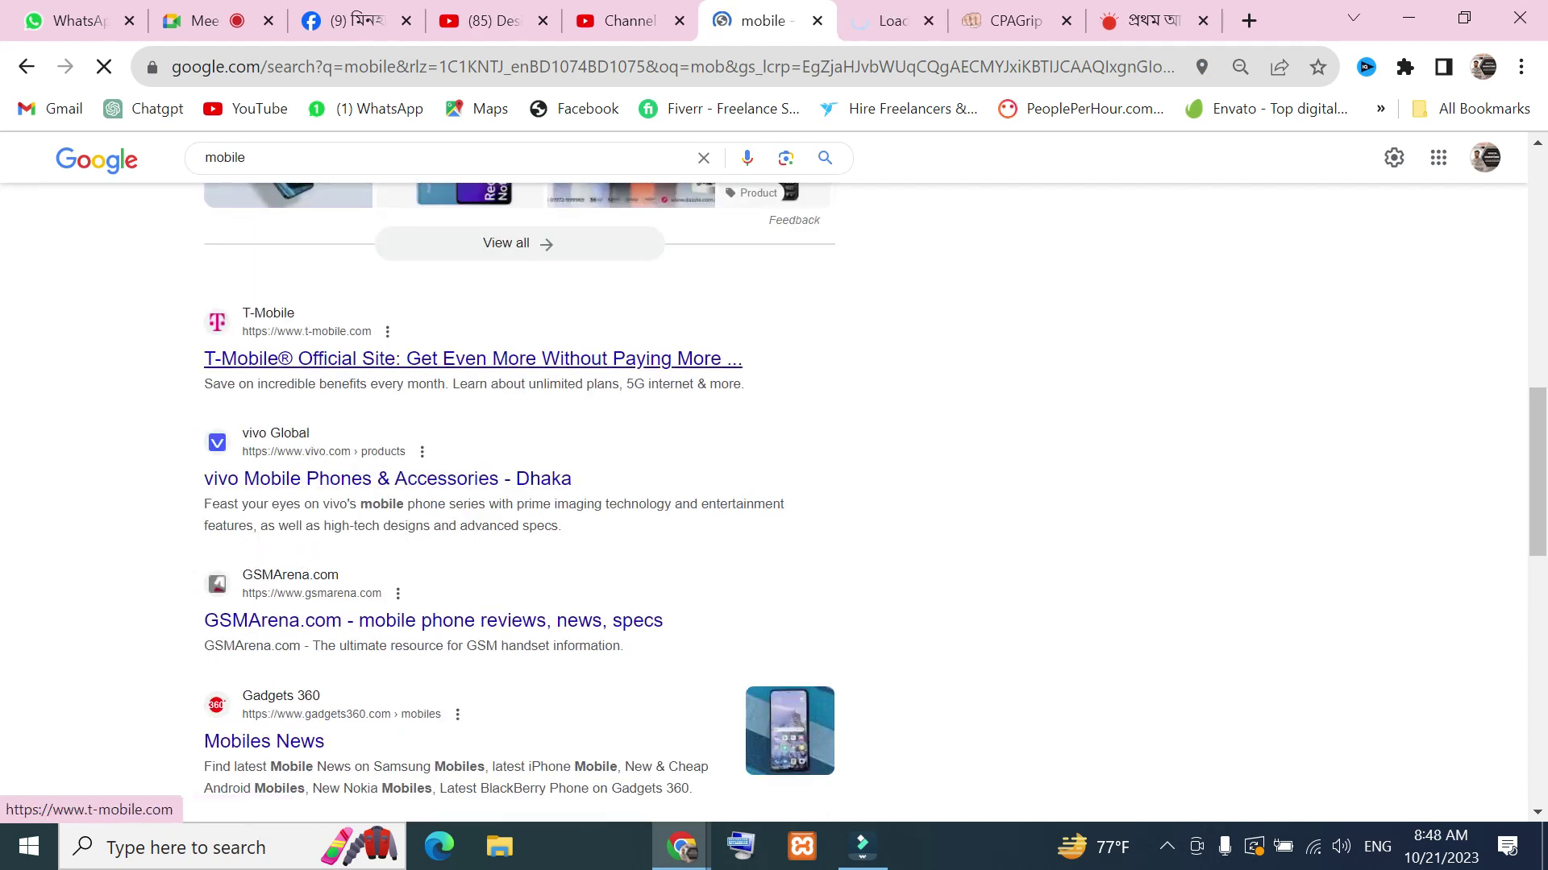
middle_click(337, 483)
middle_click(268, 579)
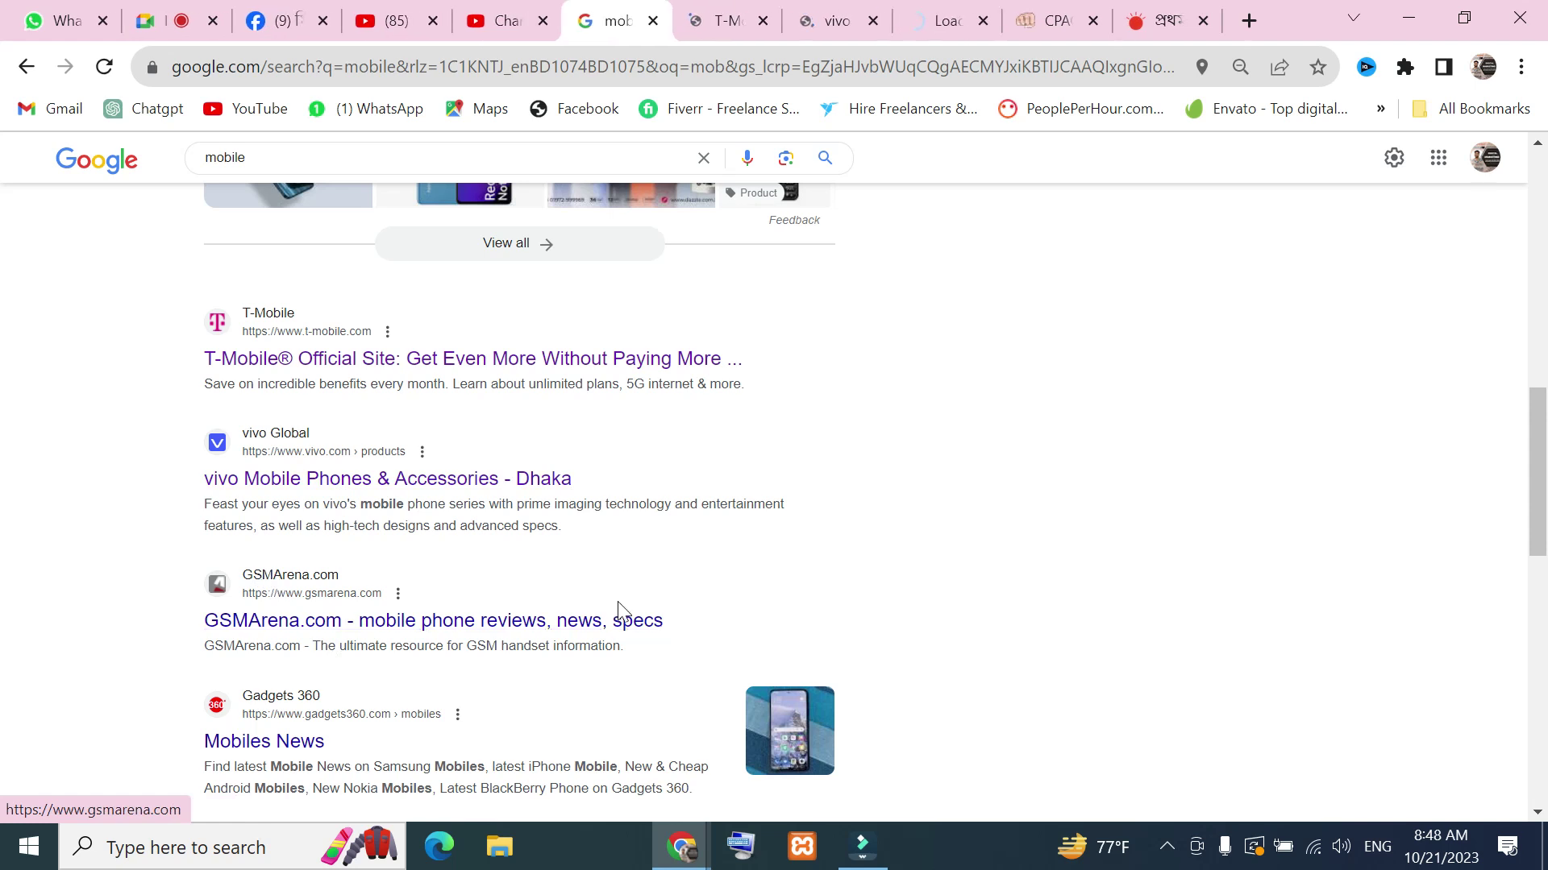
scroll(587, 450, up, 4)
scroll(612, 507, down, 8)
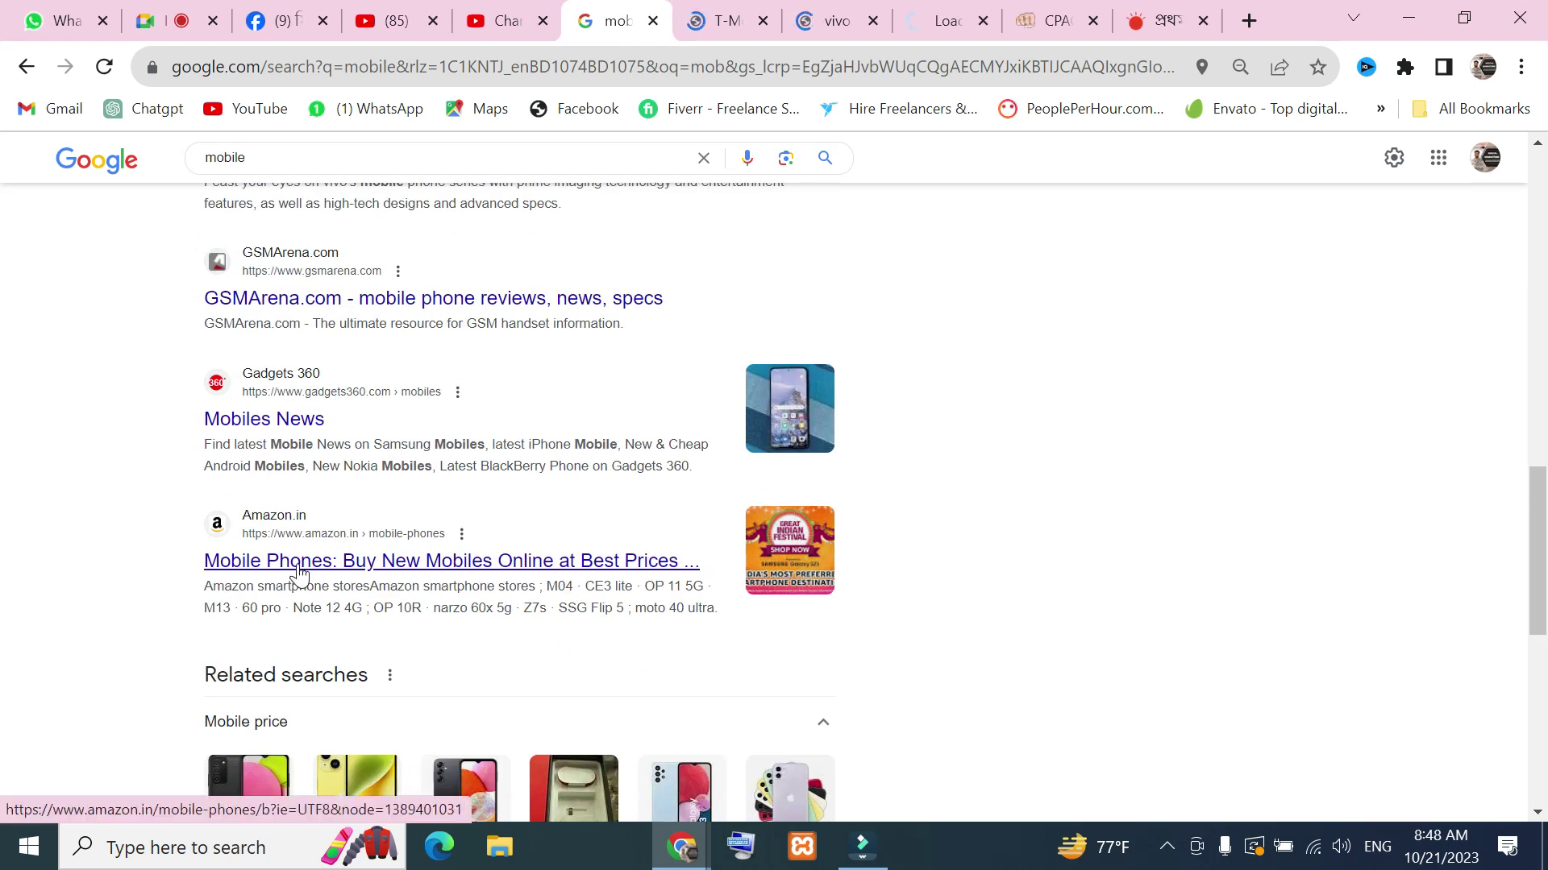
scroll(359, 550, down, 11)
scroll(504, 598, down, 3)
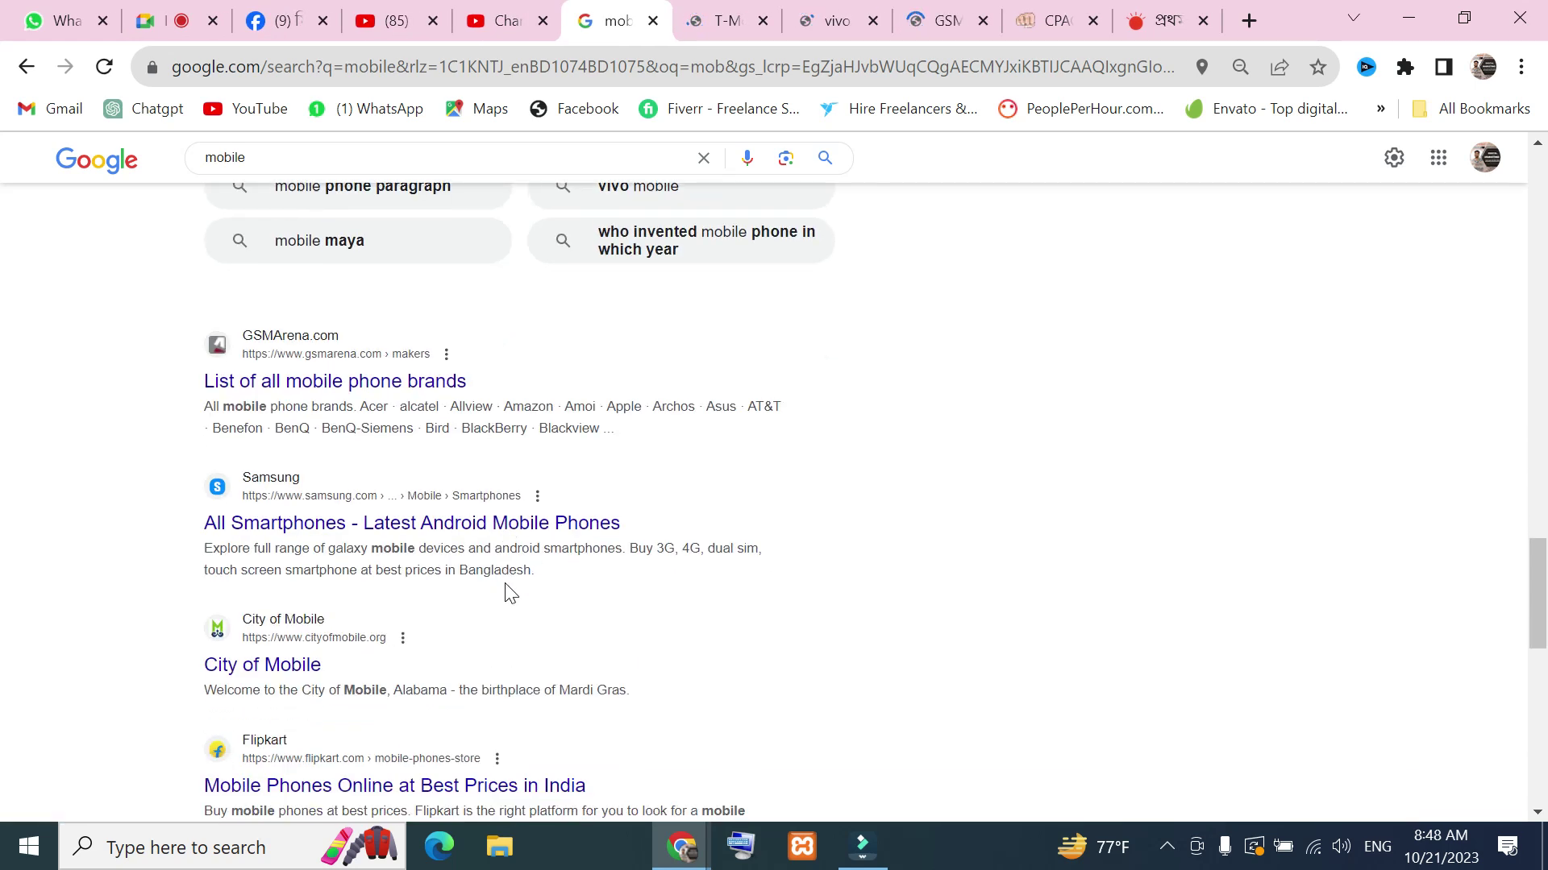
scroll(310, 589, down, 2)
scroll(306, 584, down, 2)
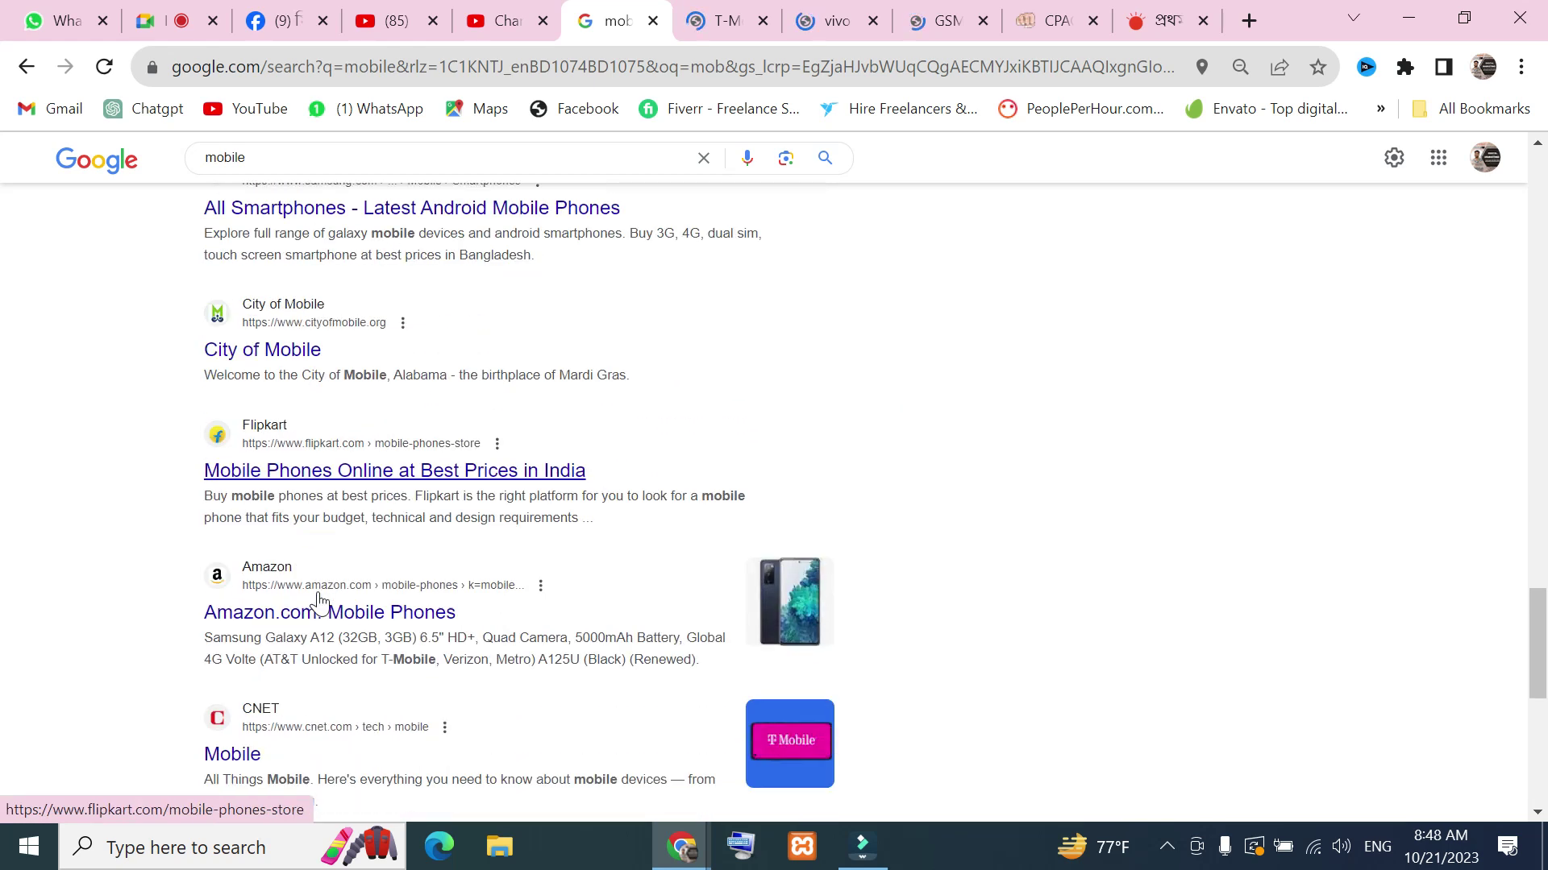
scroll(494, 379, up, 2)
Browse the T-Mobile homepage
click(709, 13)
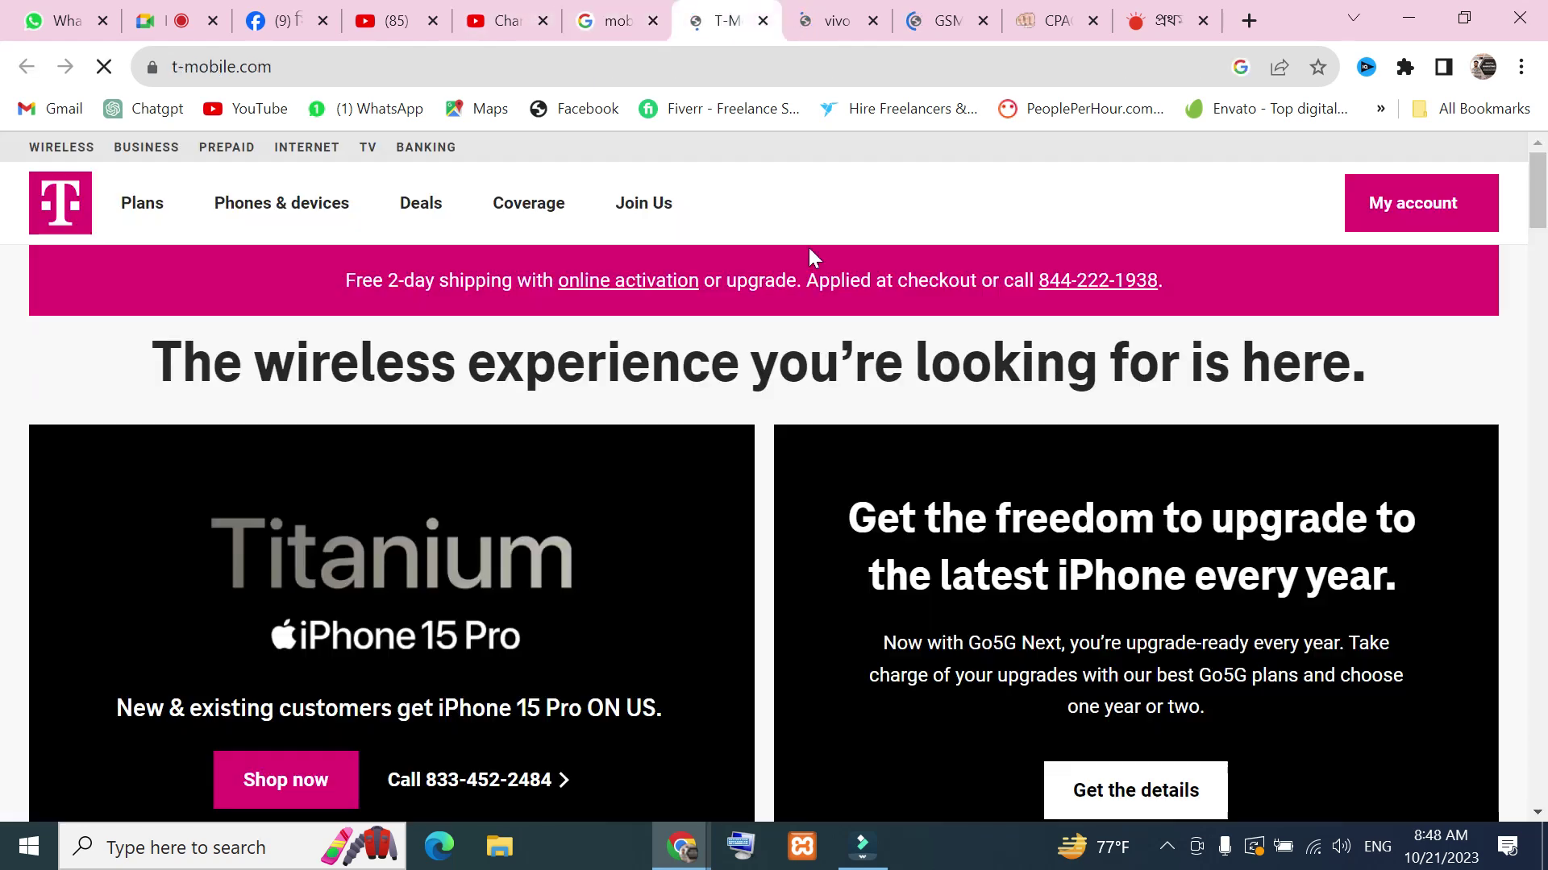
scroll(742, 499, down, 8)
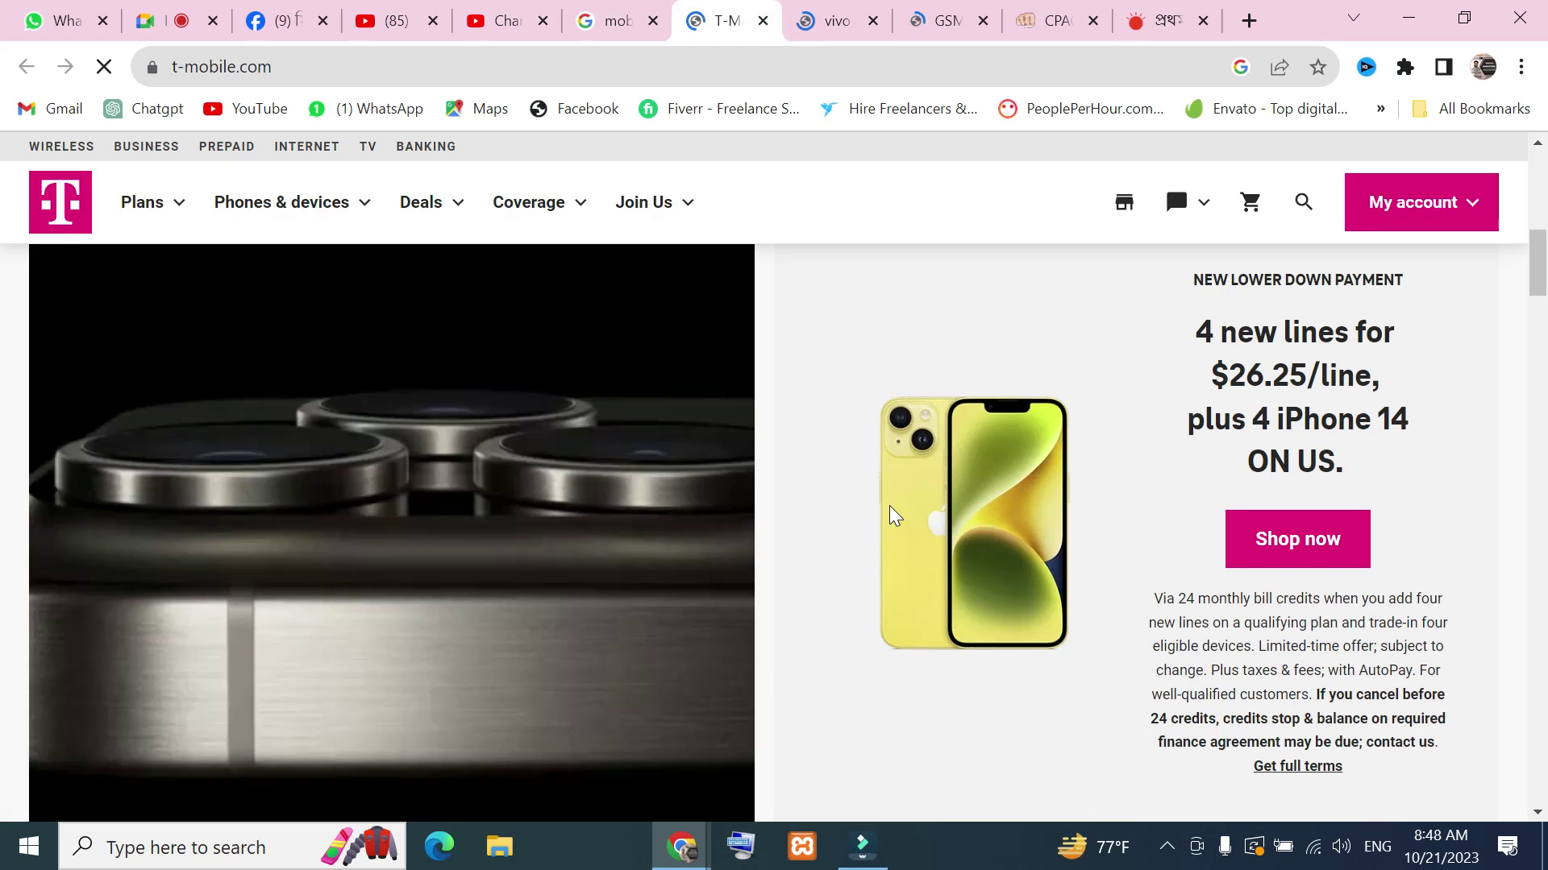
scroll(892, 511, down, 2)
scroll(977, 591, down, 6)
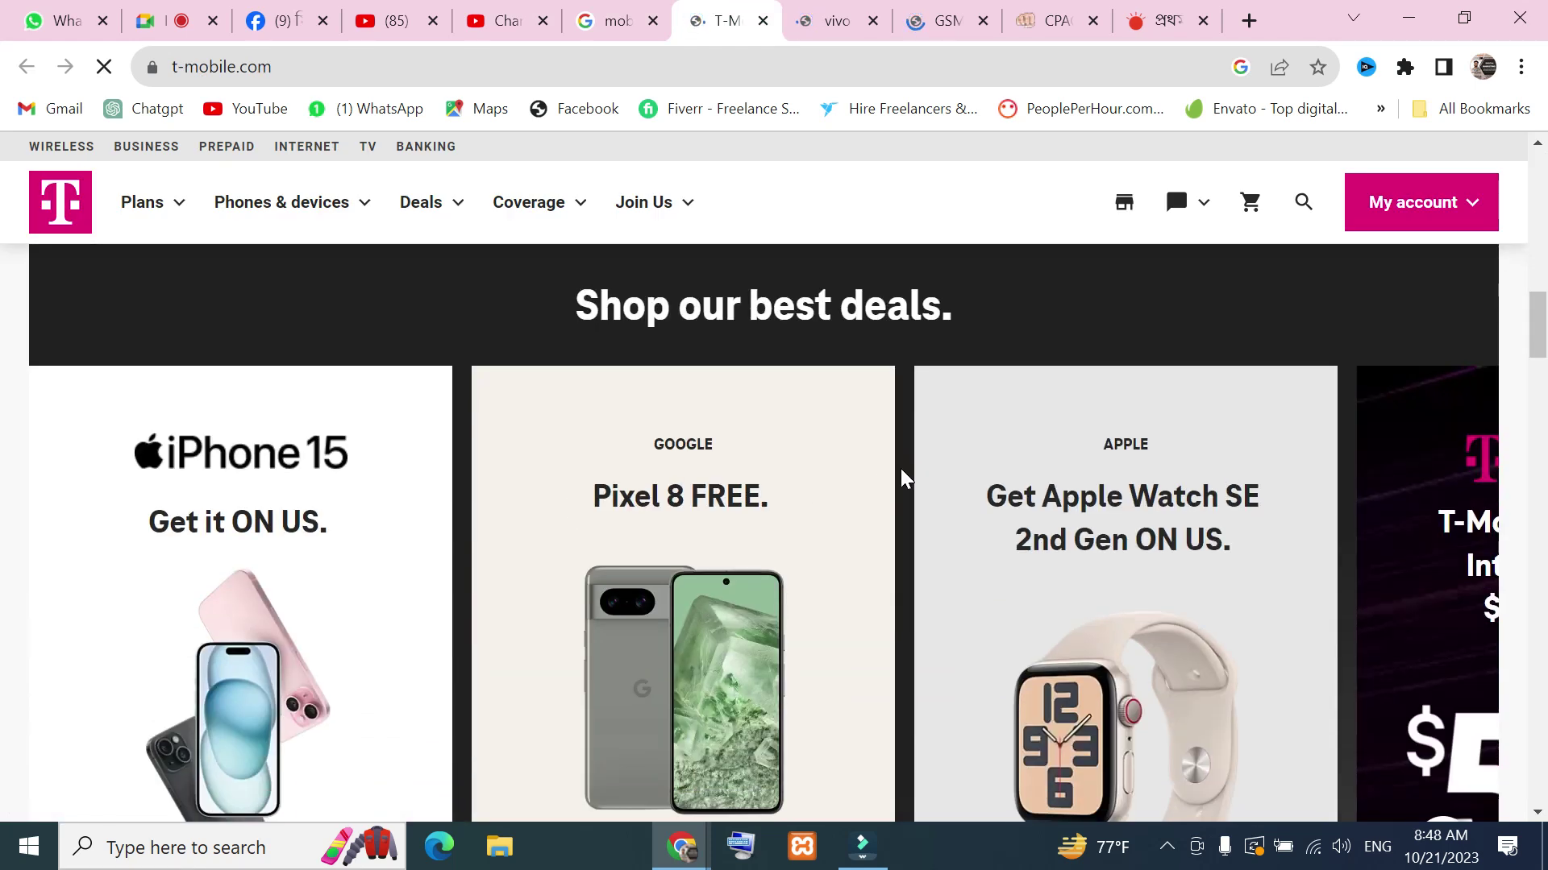
scroll(903, 475, down, 15)
scroll(970, 370, up, 9)
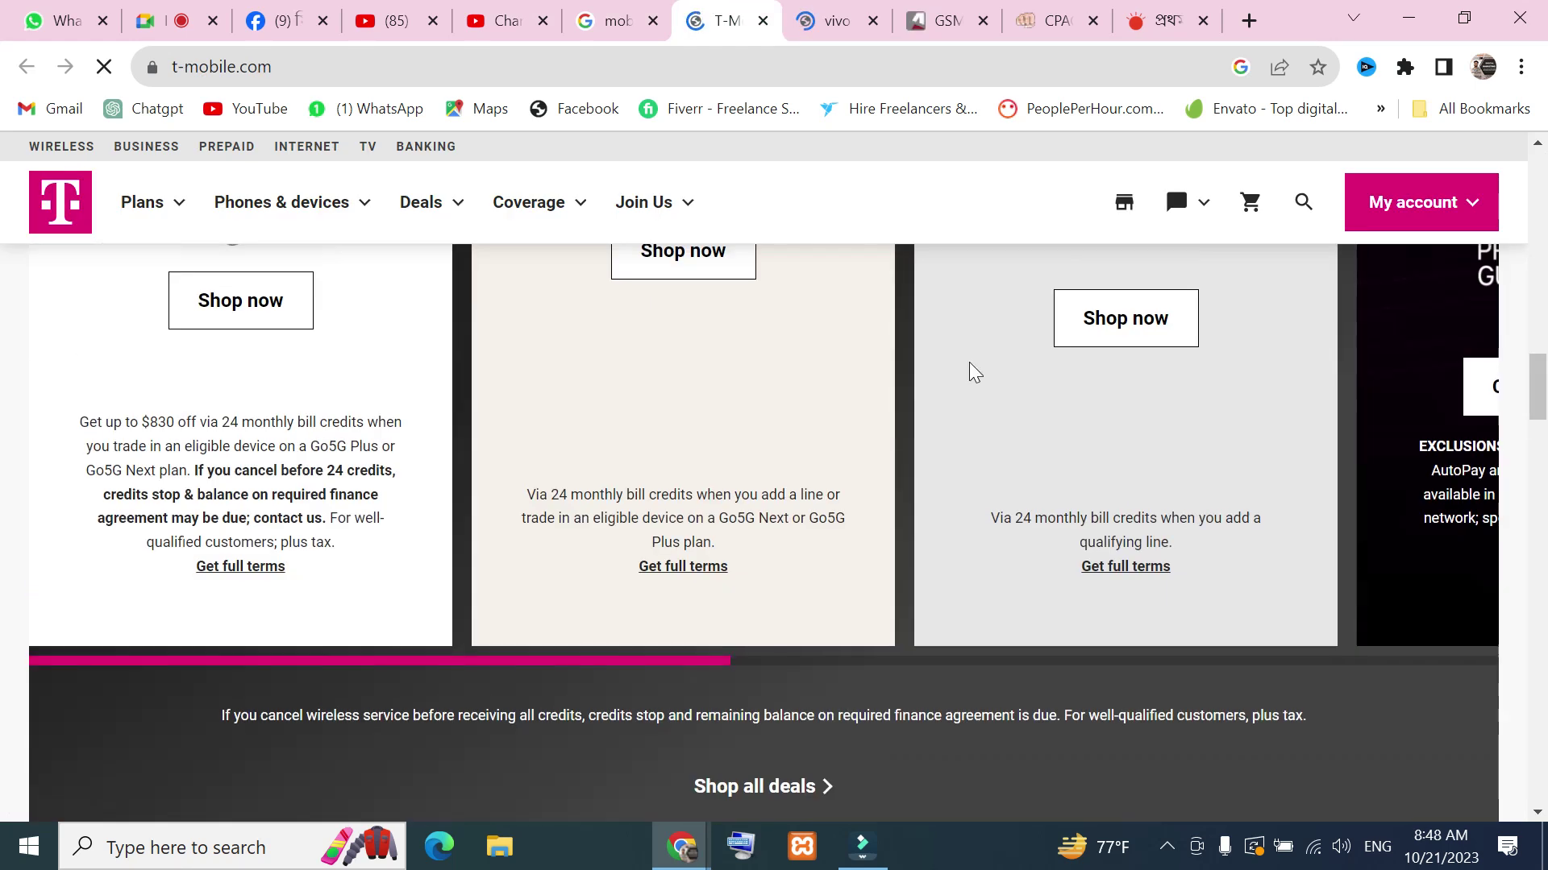
scroll(1265, 400, up, 20)
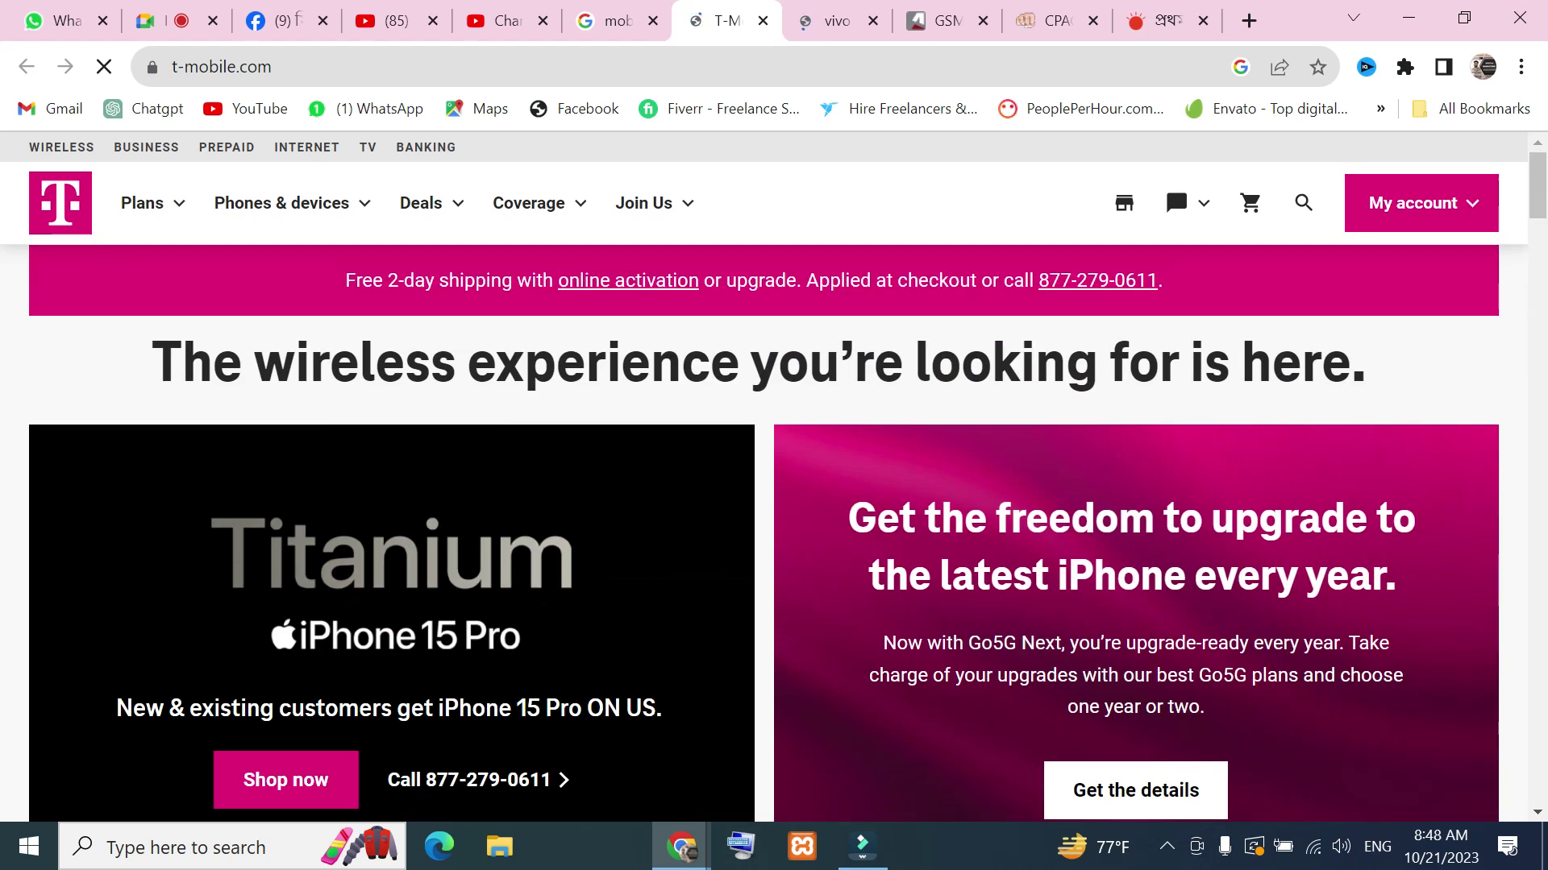
Look over the vivo products page and the GSMArena news site
click(830, 20)
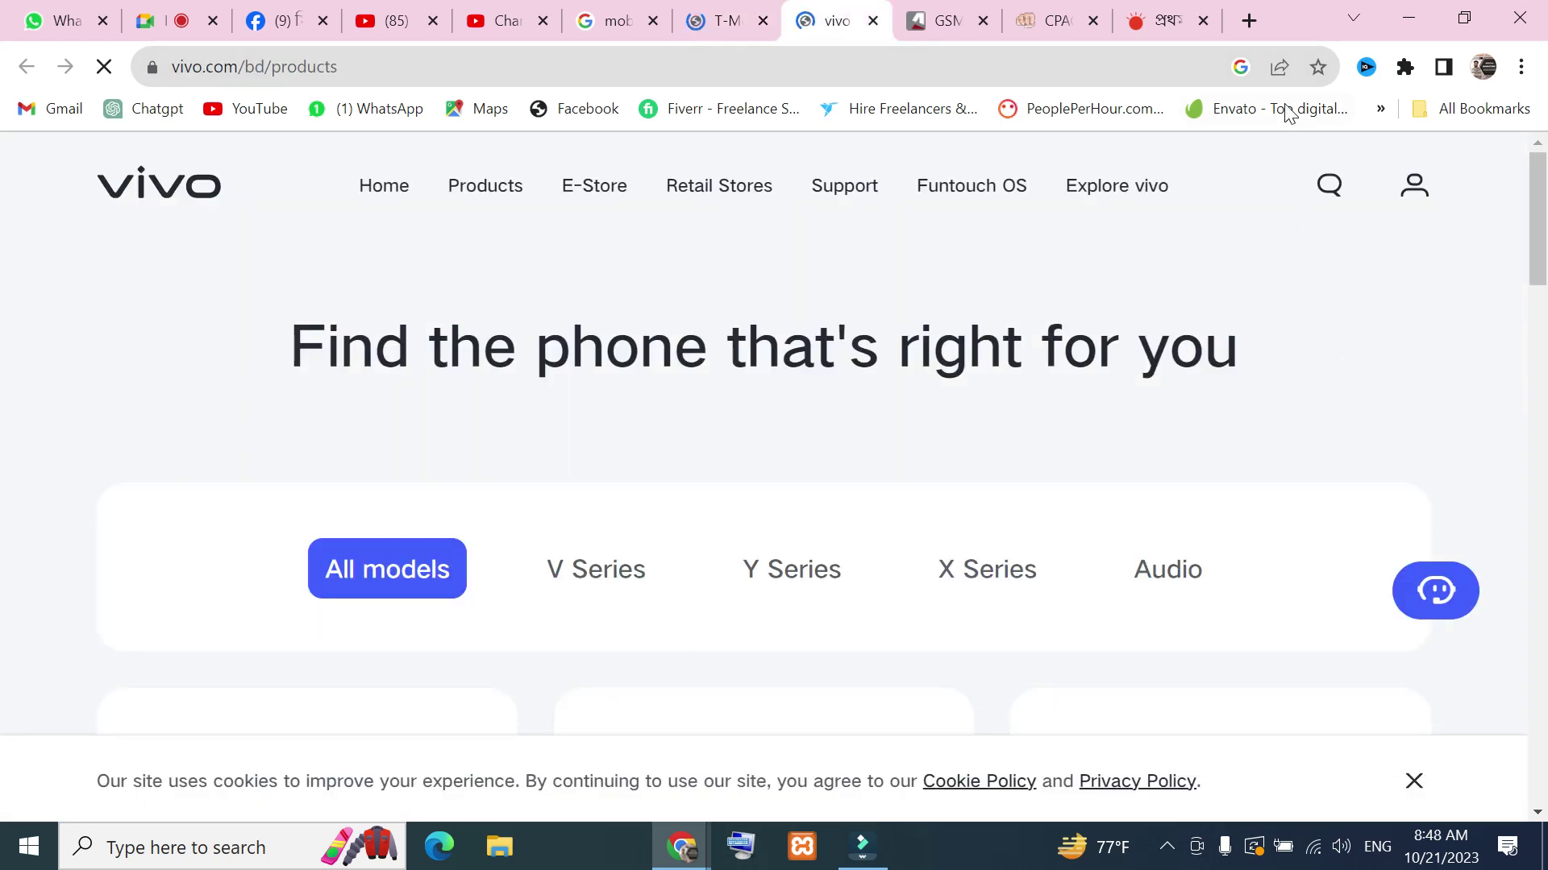
click(969, 19)
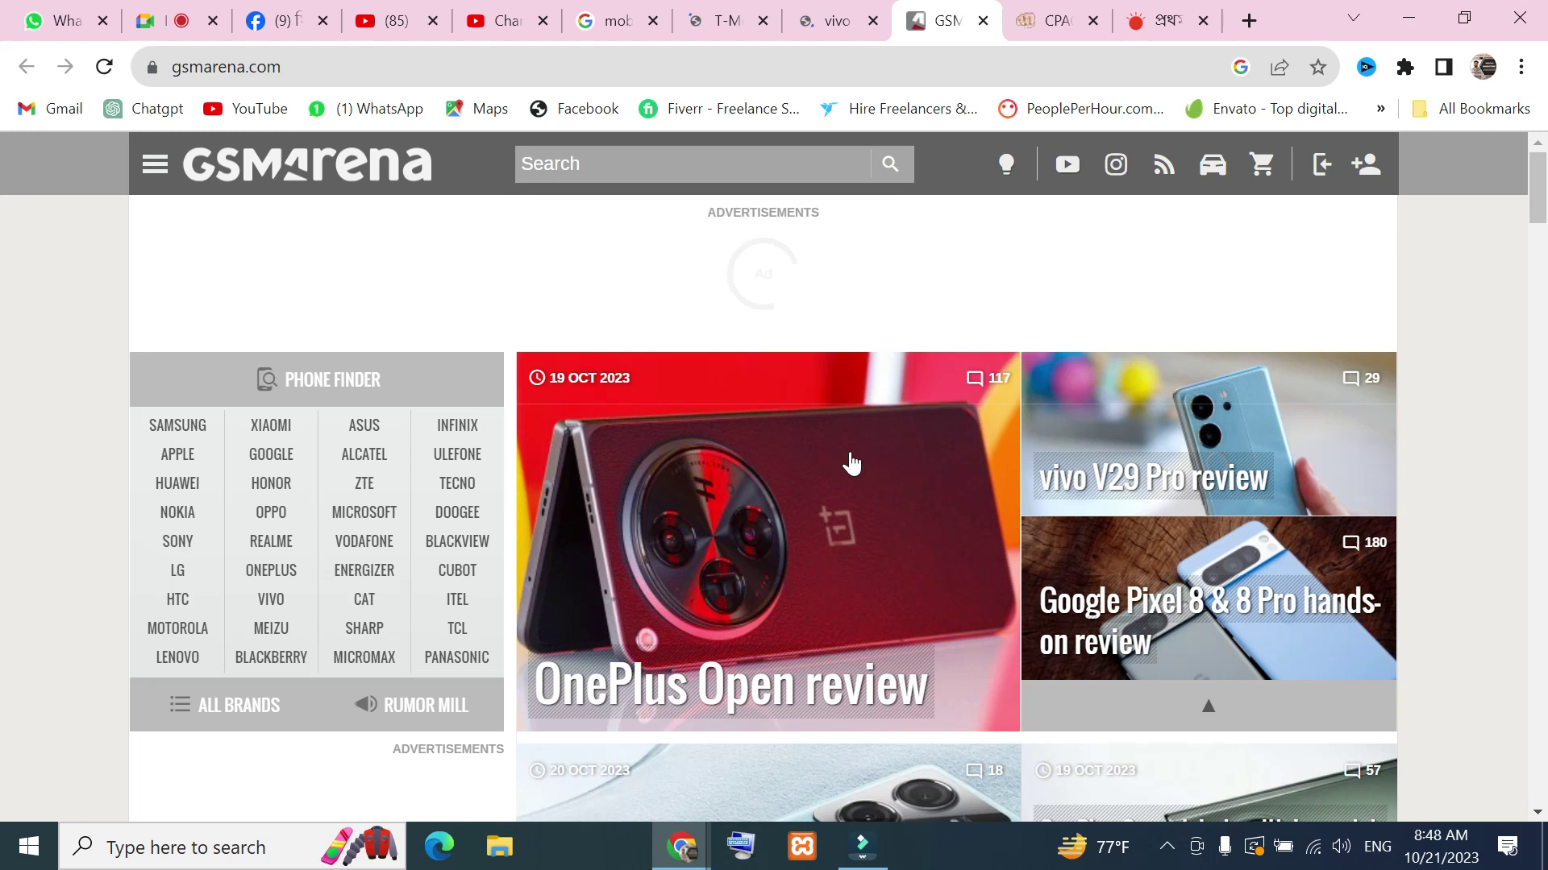
scroll(851, 464, down, 10)
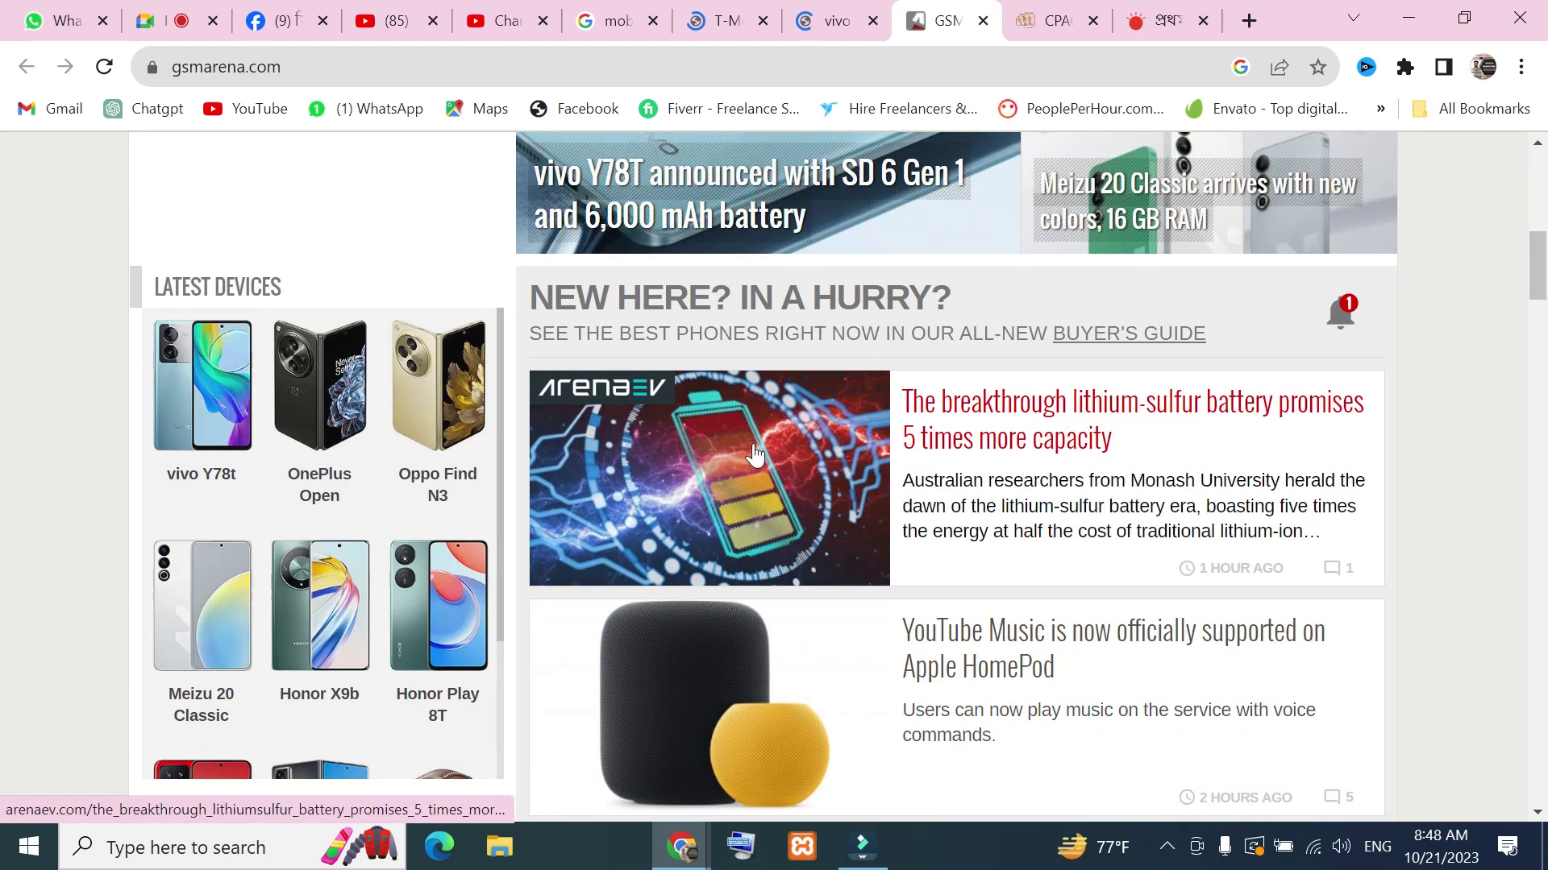
scroll(985, 391, down, 14)
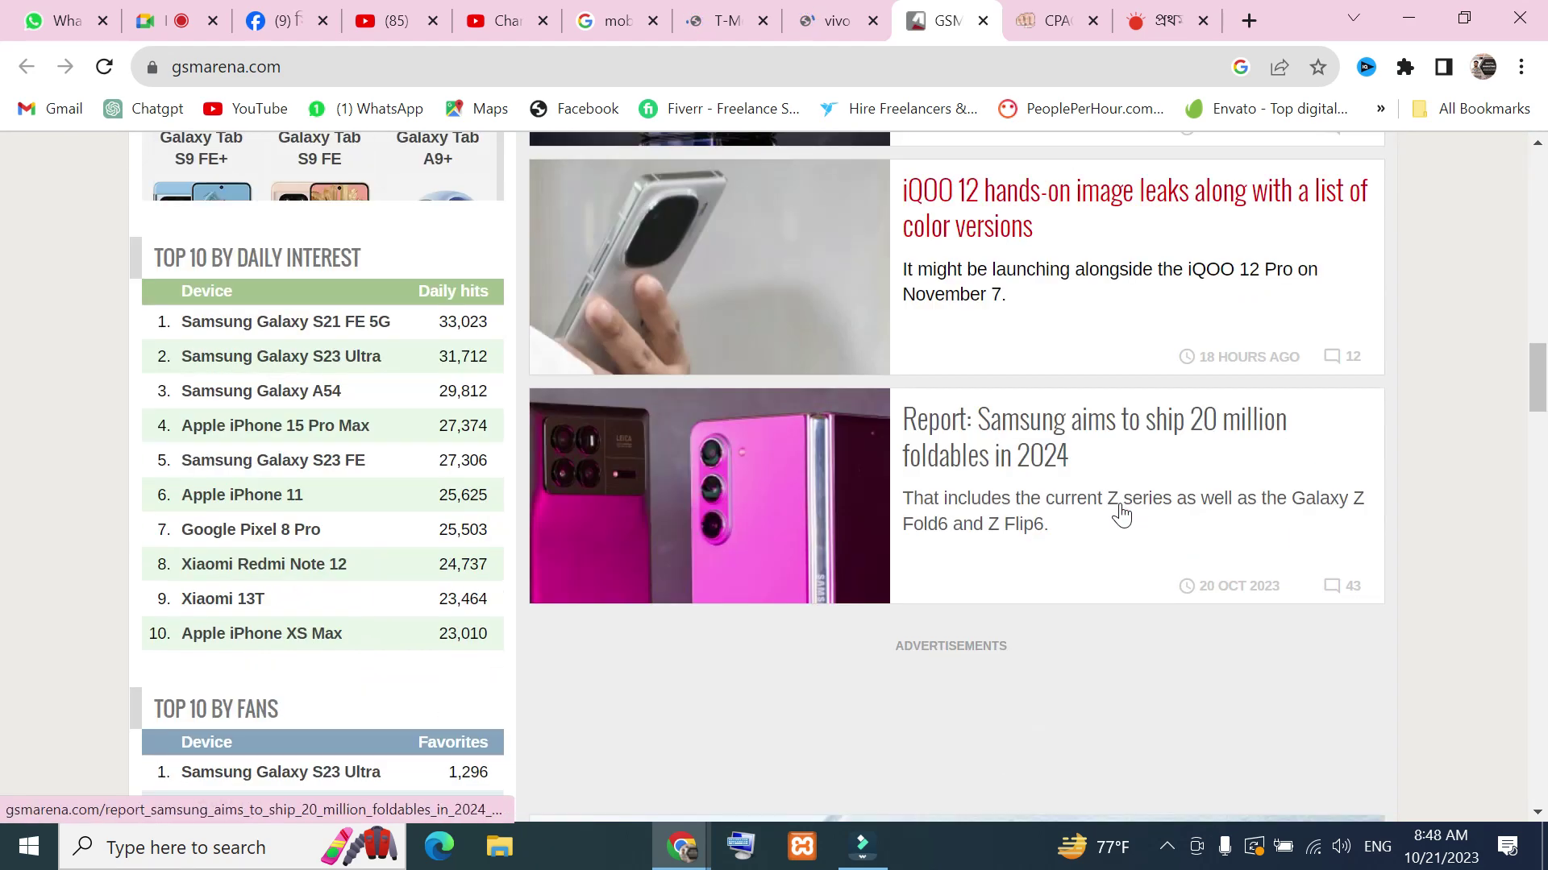
scroll(1121, 513, down, 7)
scroll(1059, 529, down, 4)
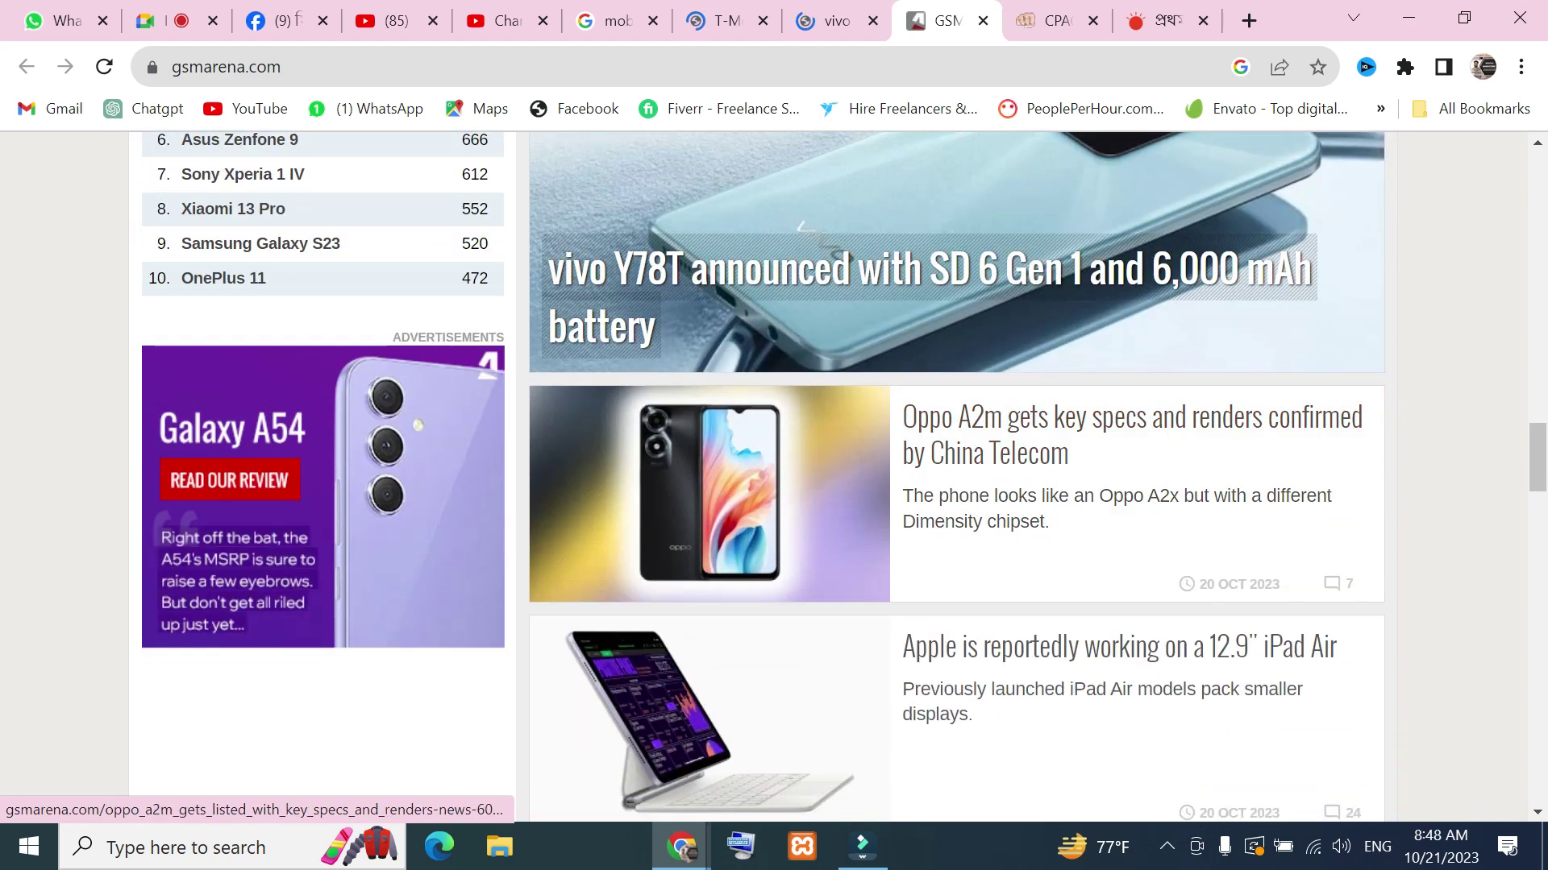
scroll(1133, 557, down, 15)
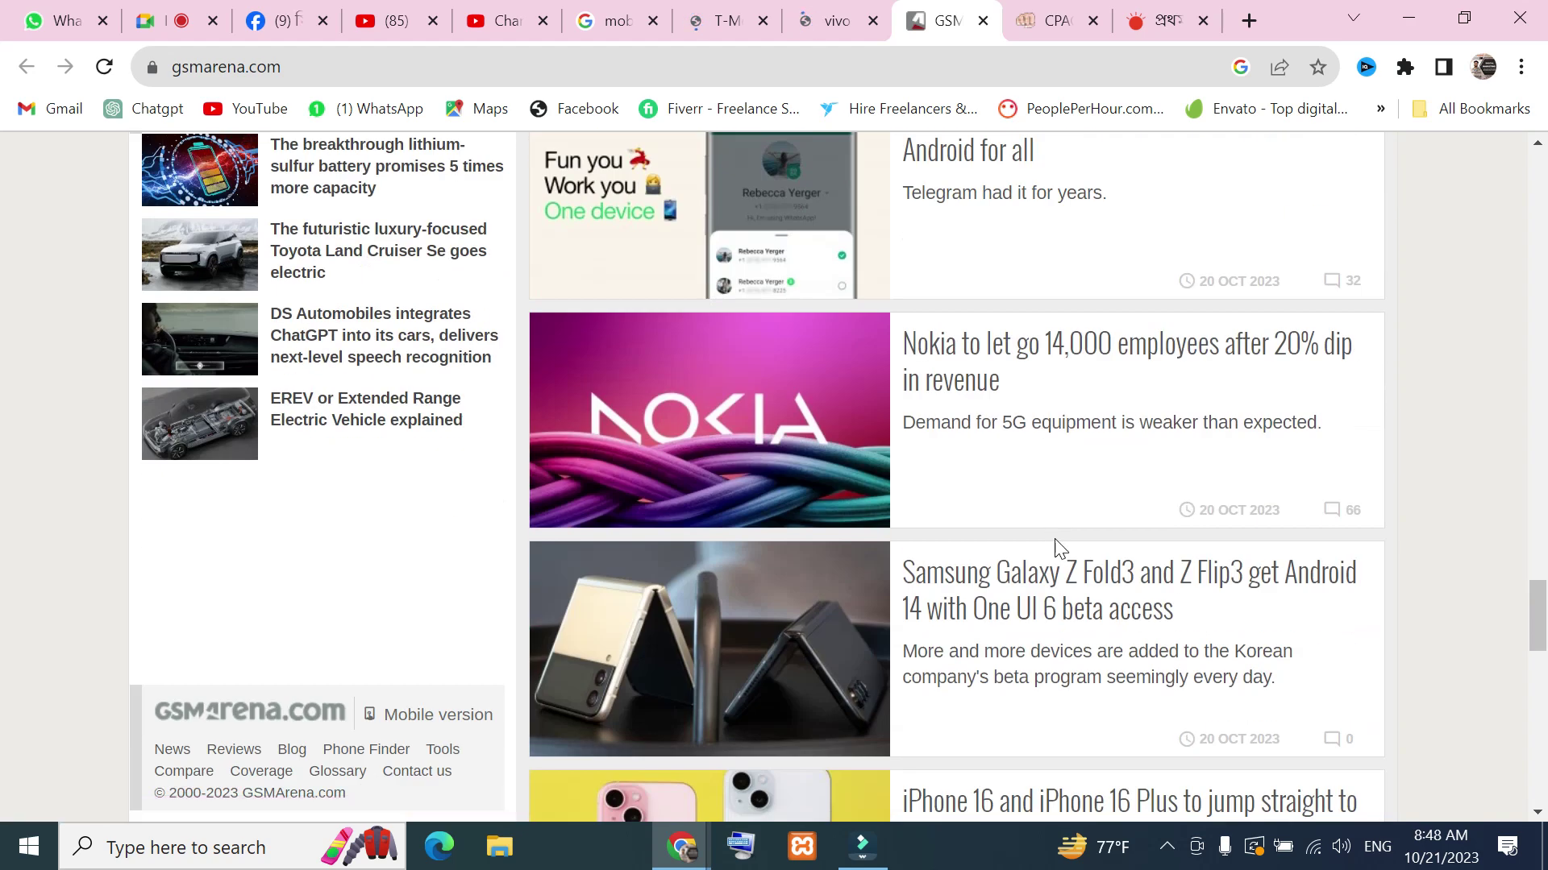
scroll(1056, 548, down, 18)
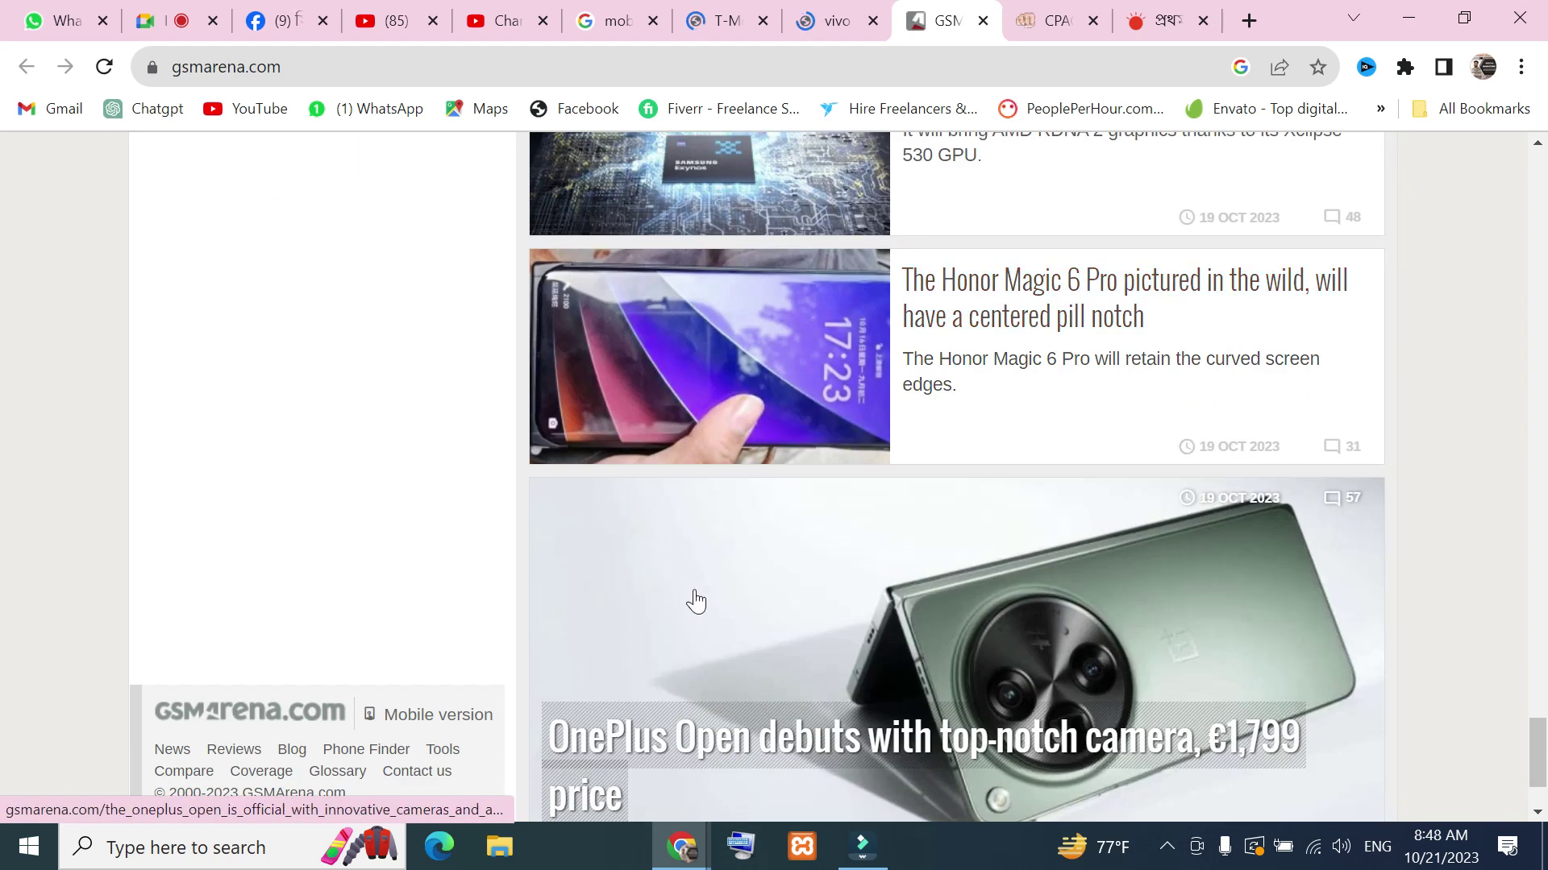
scroll(980, 415, down, 2)
scroll(844, 540, down, 20)
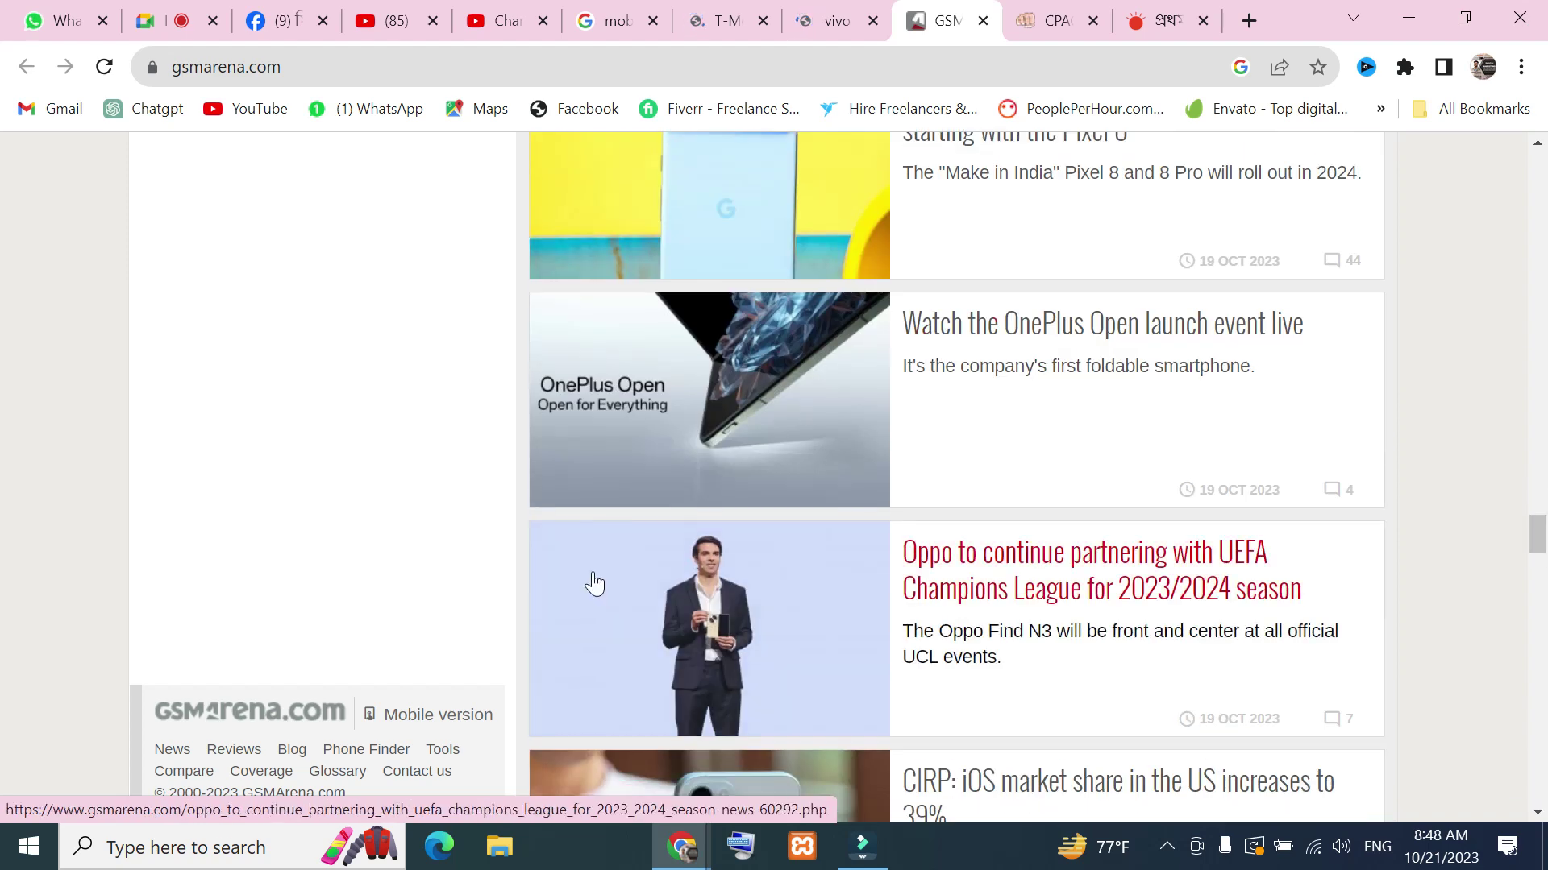
scroll(1007, 532, down, 20)
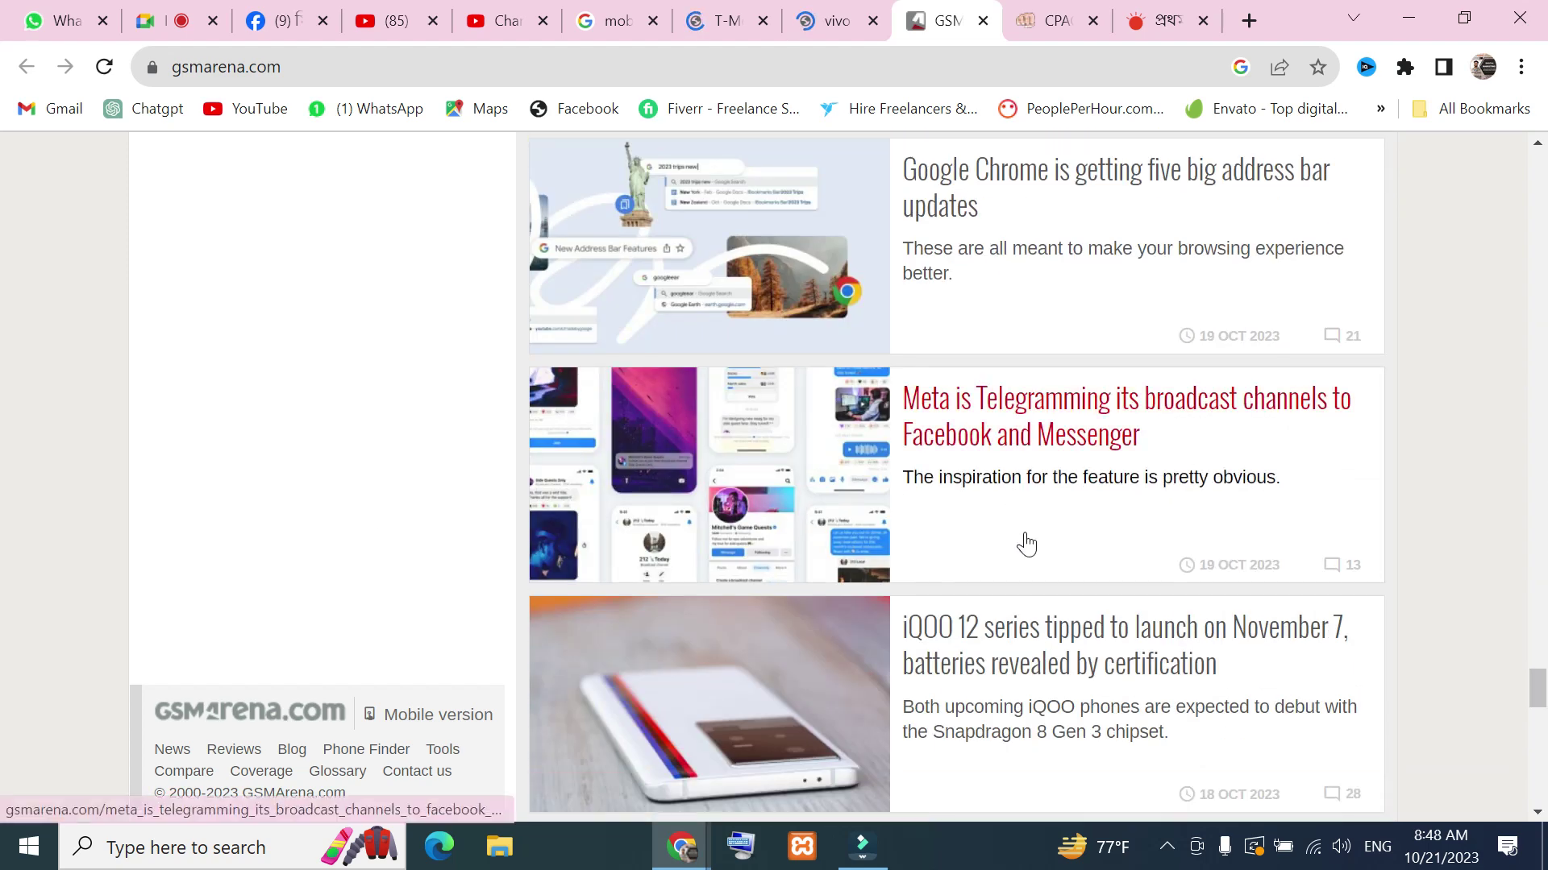
scroll(732, 609, down, 6)
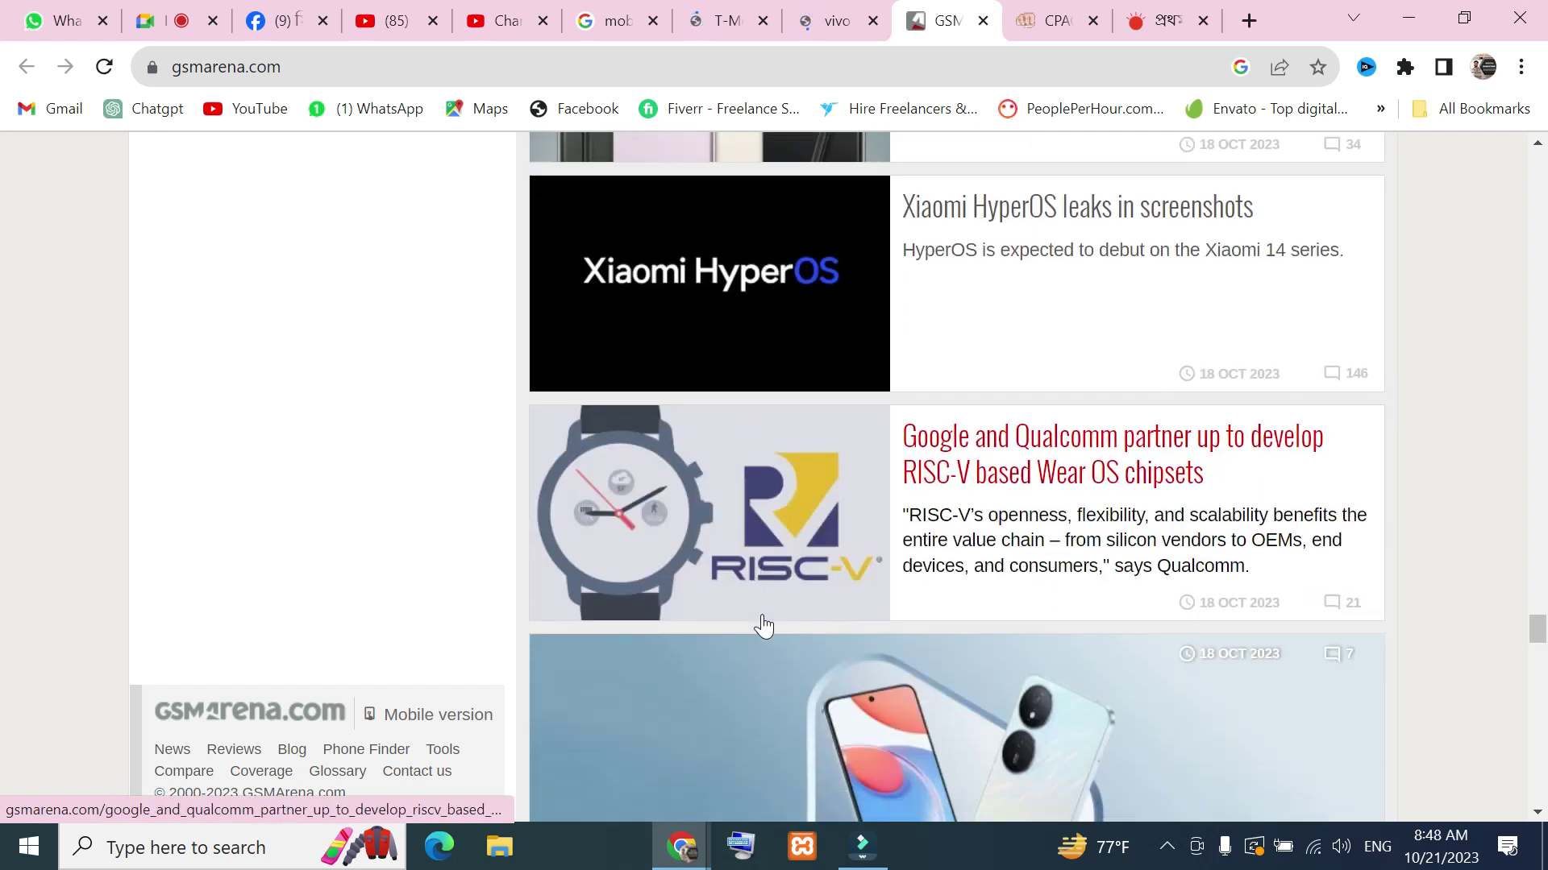
scroll(1026, 594, up, 20)
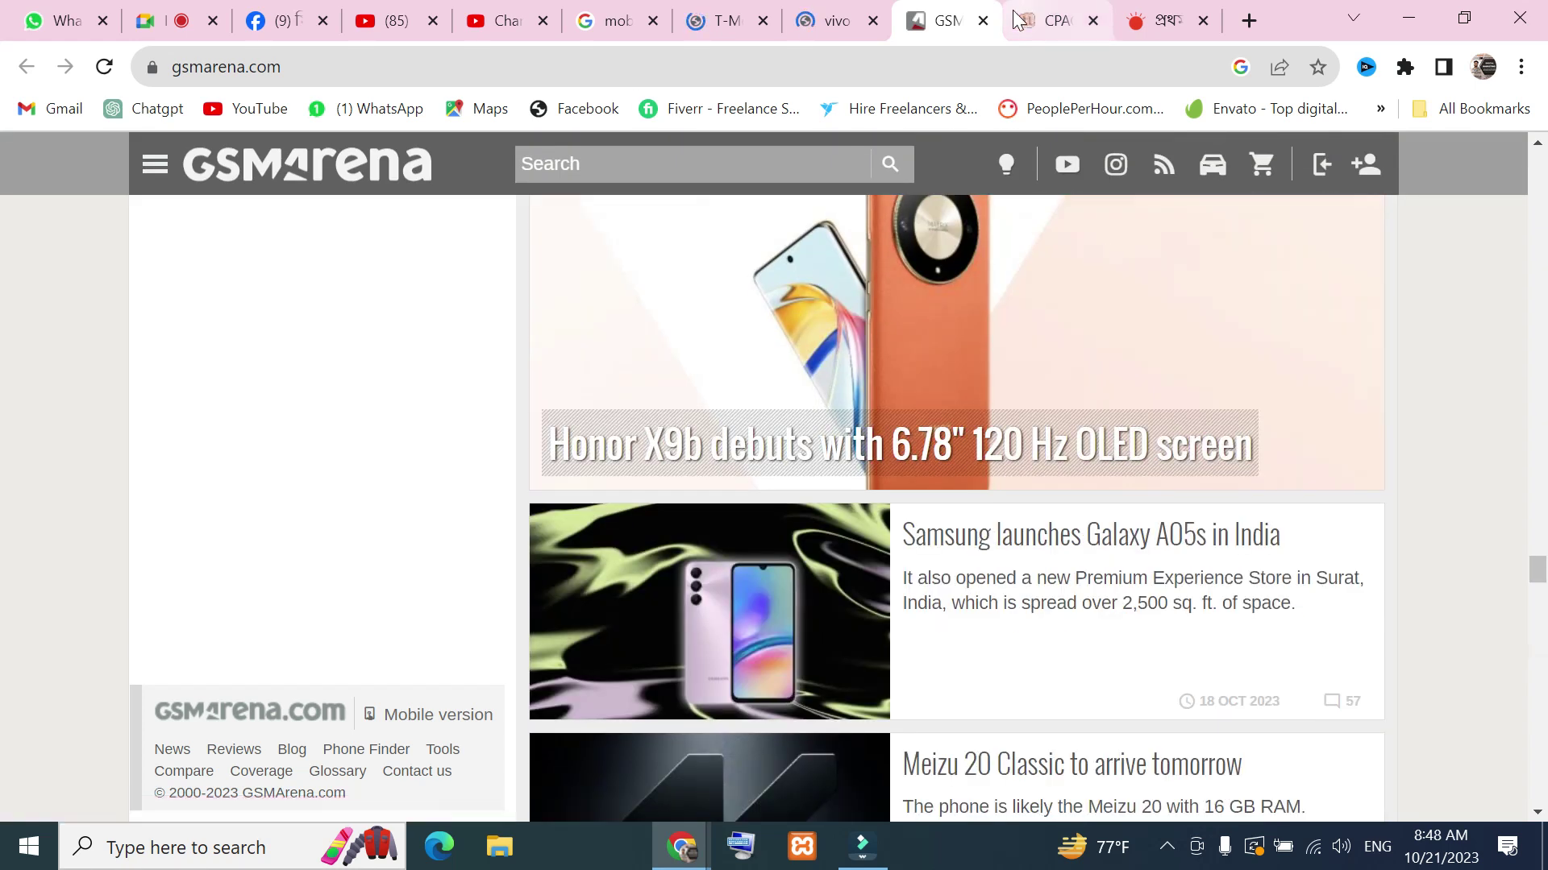
Close the vivo and GSMArena tabs
click(872, 20)
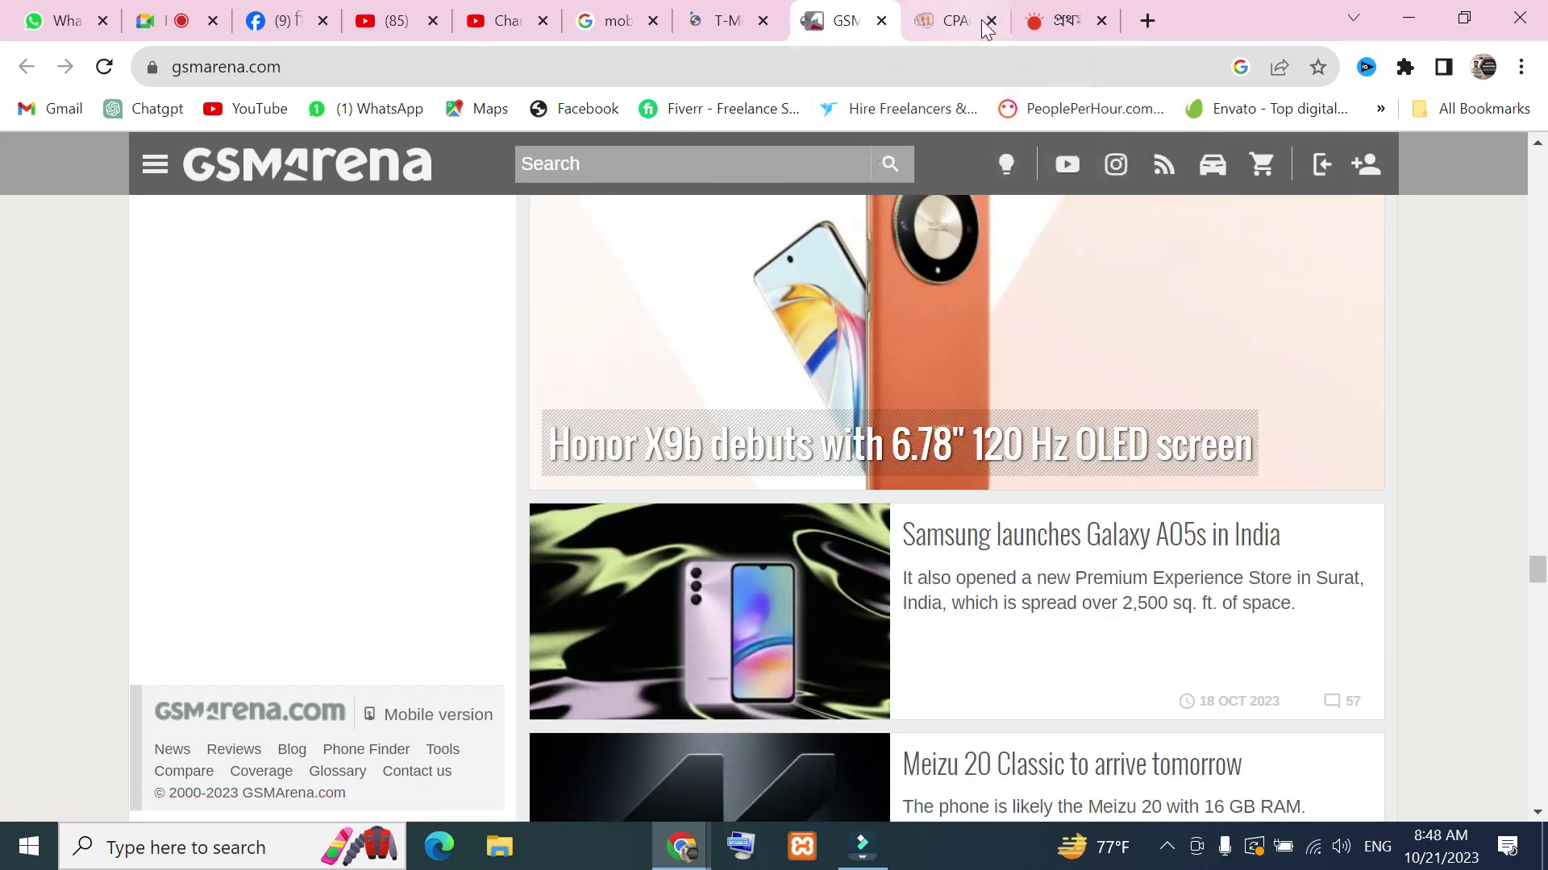
click(872, 20)
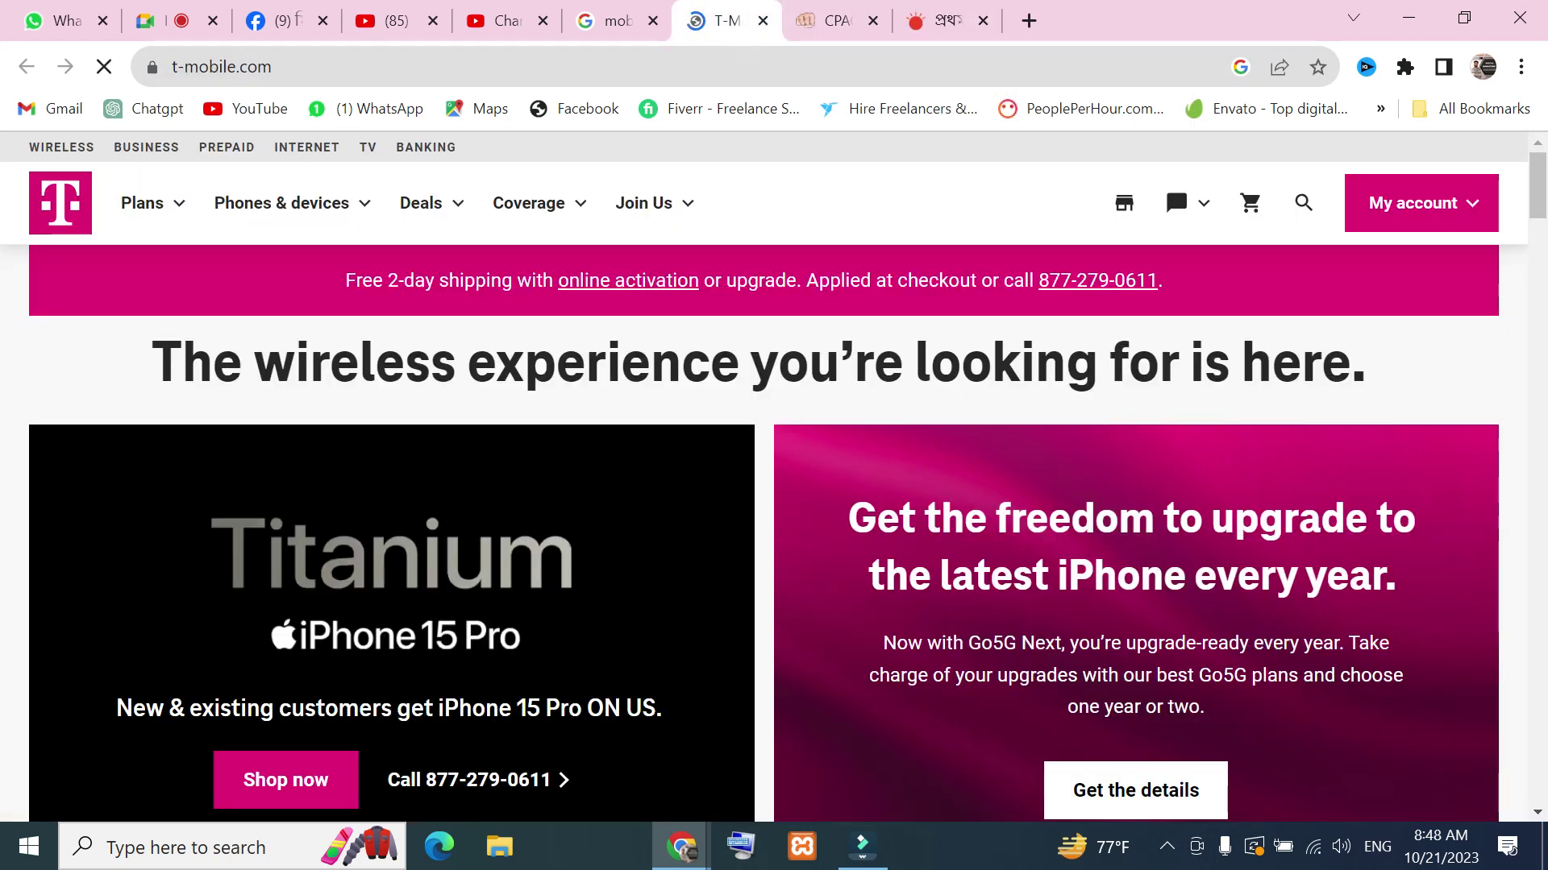
scroll(767, 328, down, 6)
scroll(749, 427, down, 10)
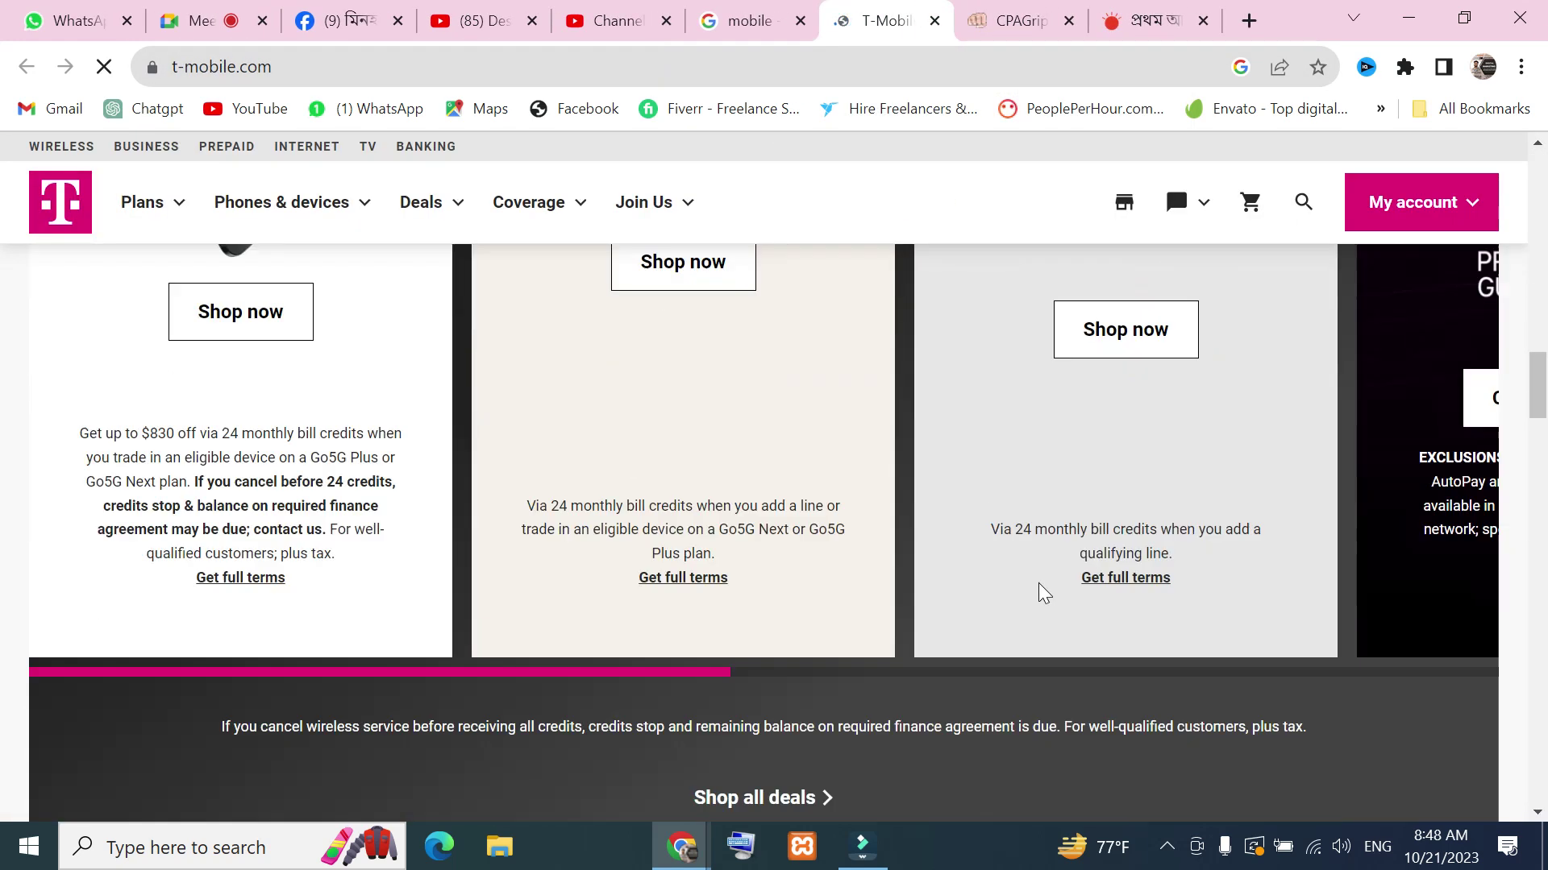
scroll(820, 519, up, 15)
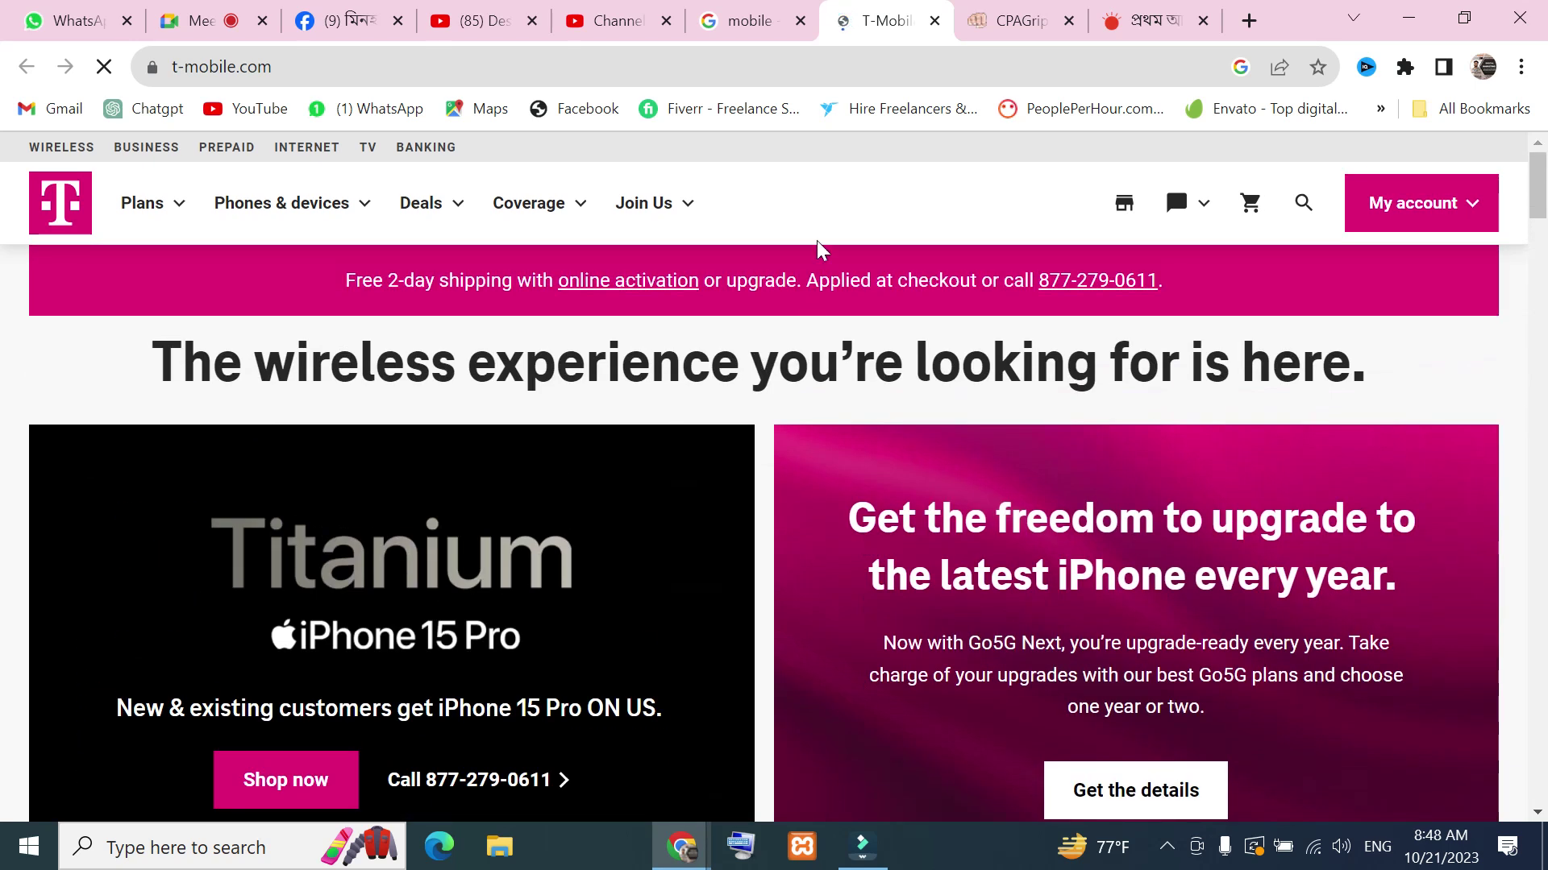
Open Samsung's all smartphones page from the Google results for mobile
click(750, 21)
scroll(421, 579, up, 6)
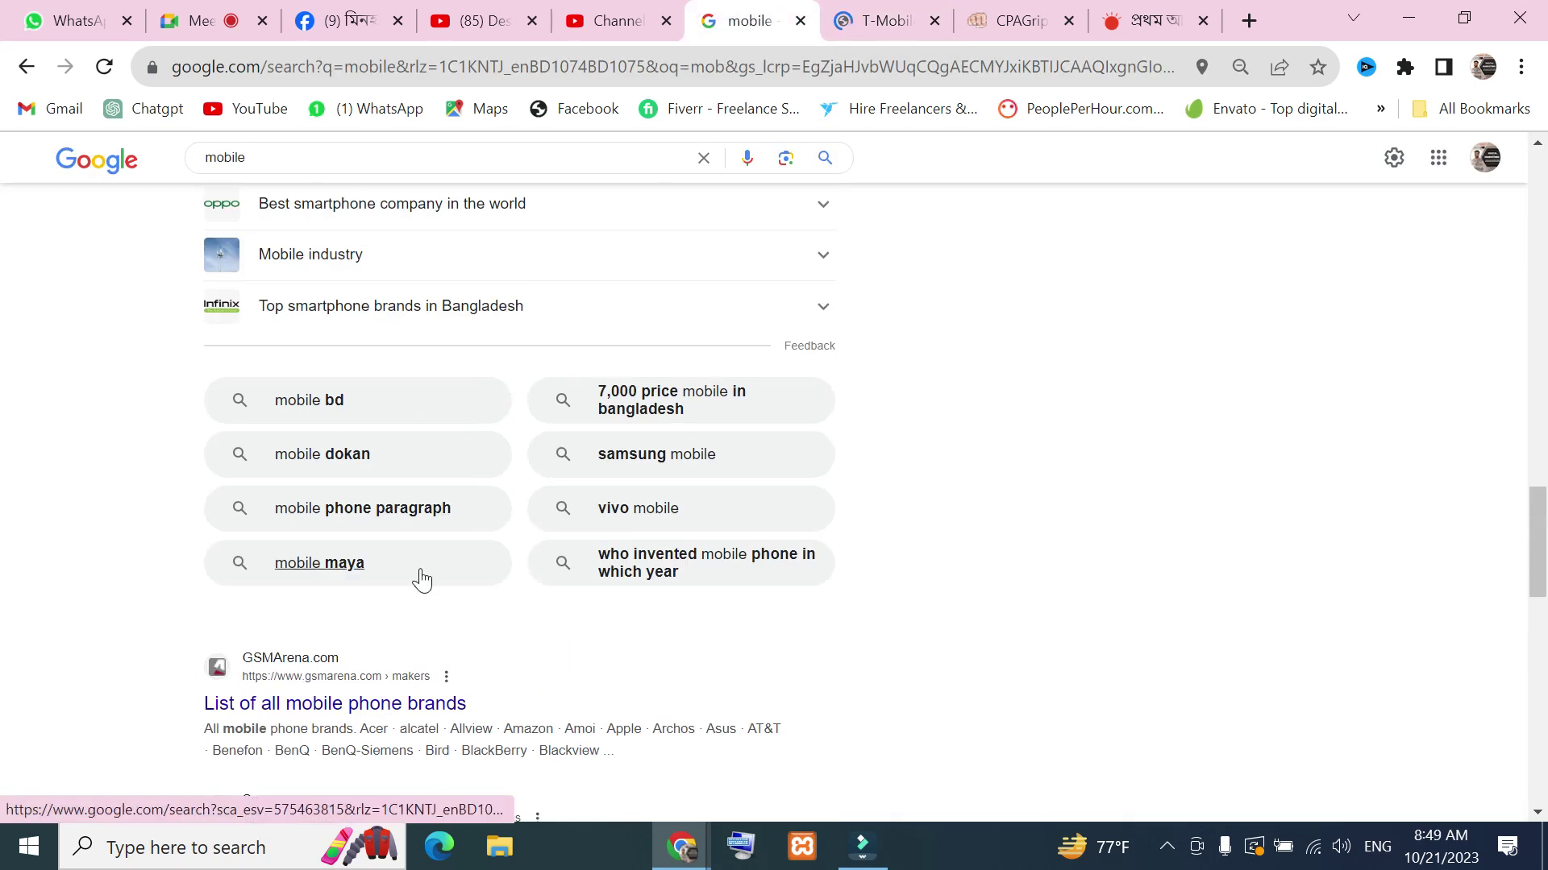
scroll(421, 579, down, 4)
click(313, 525)
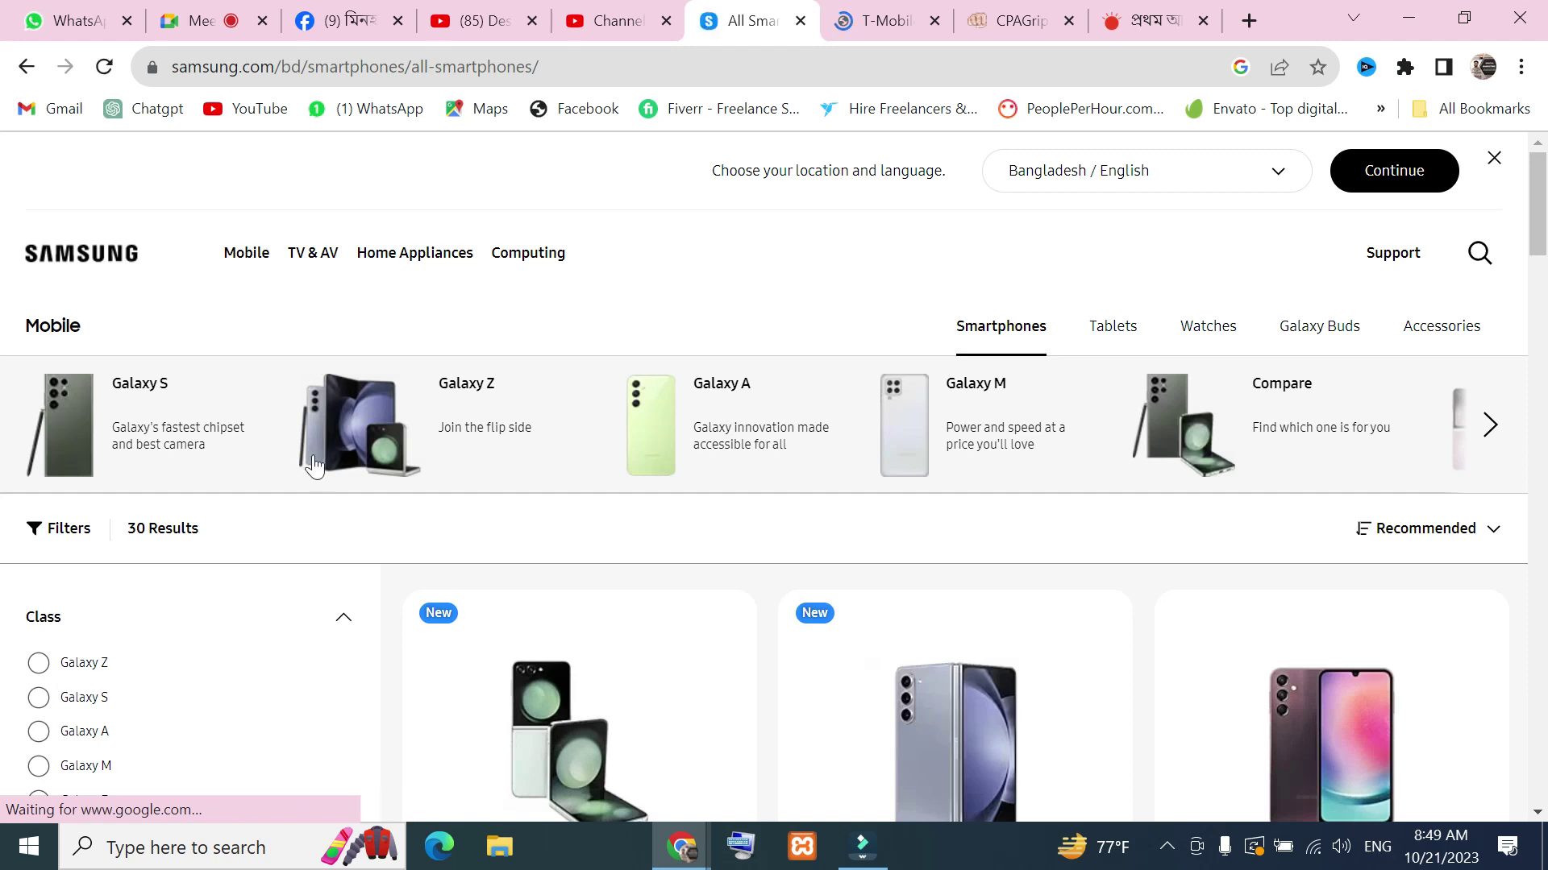
scroll(560, 519, down, 5)
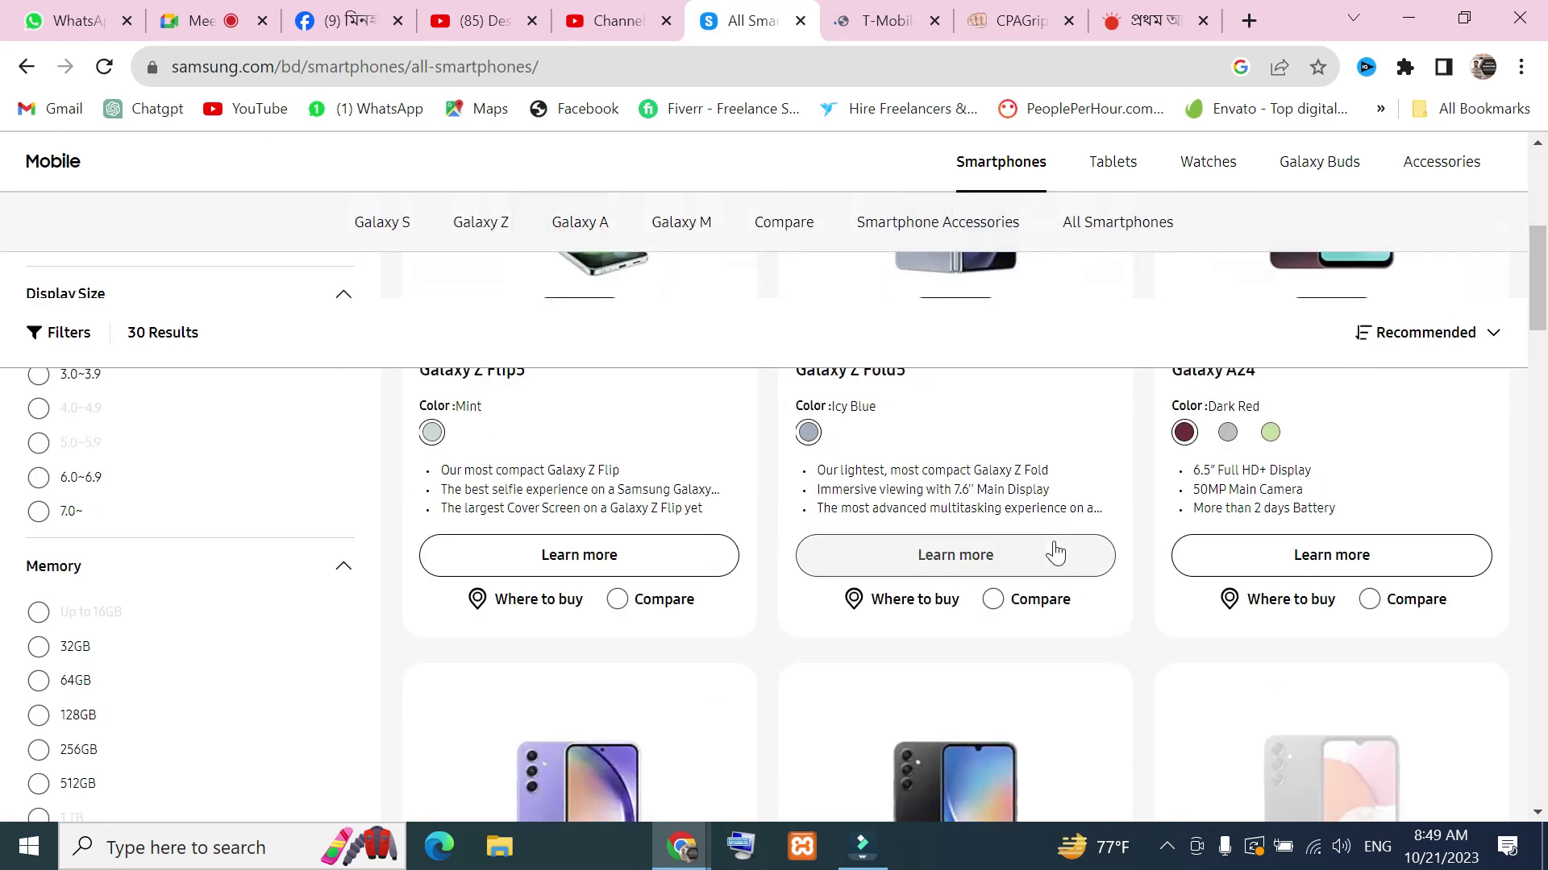
scroll(1054, 546, down, 2)
Close the T-Mobile and Samsung smartphones tabs, leaving CPAGrip's login page
click(921, 27)
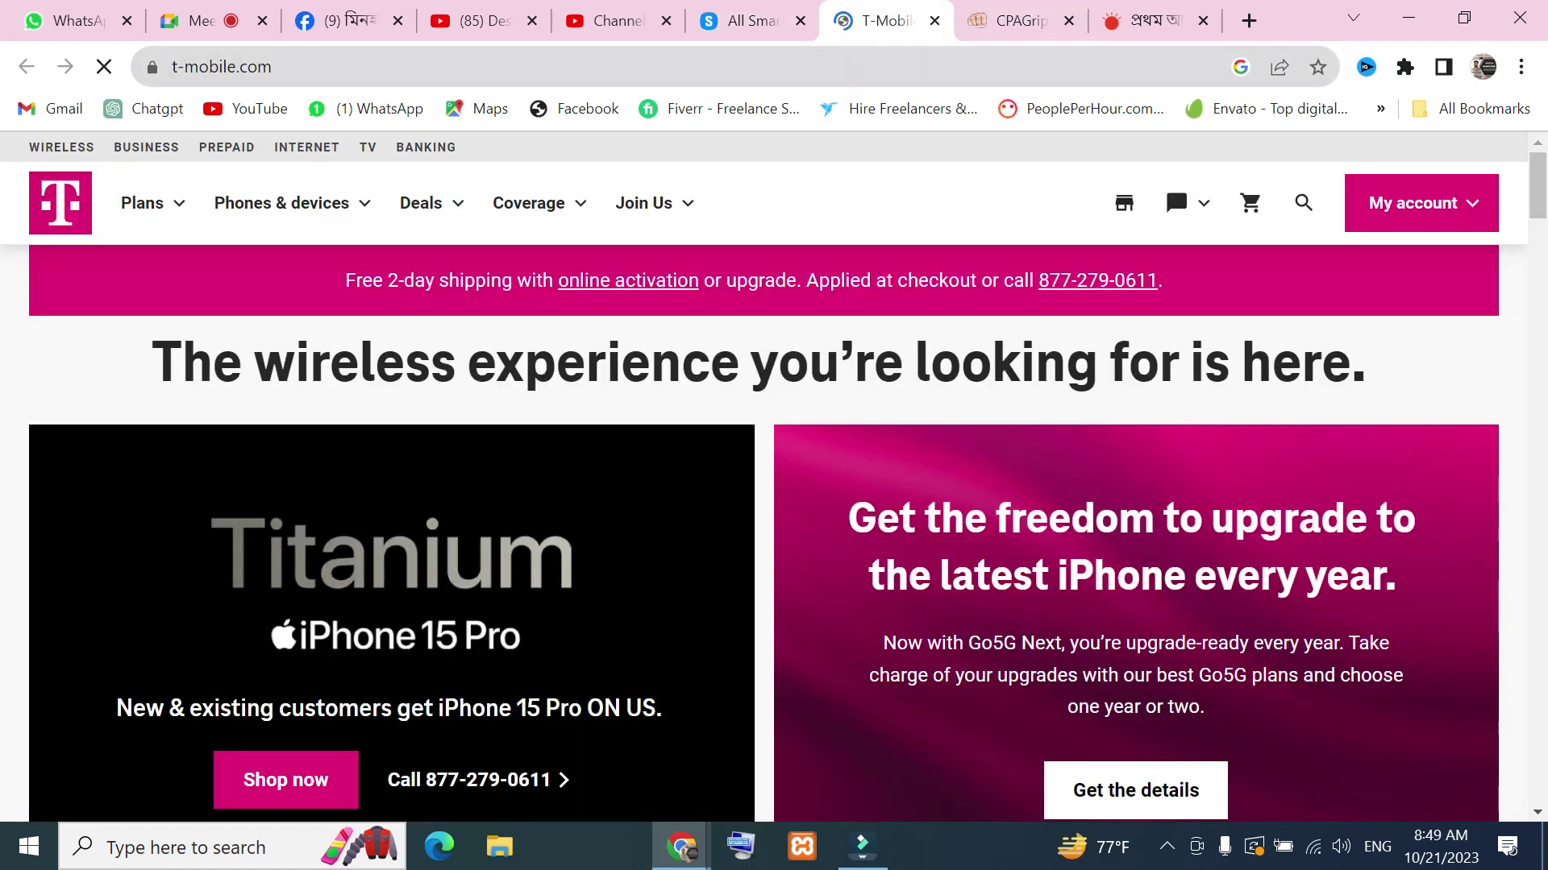
click(934, 21)
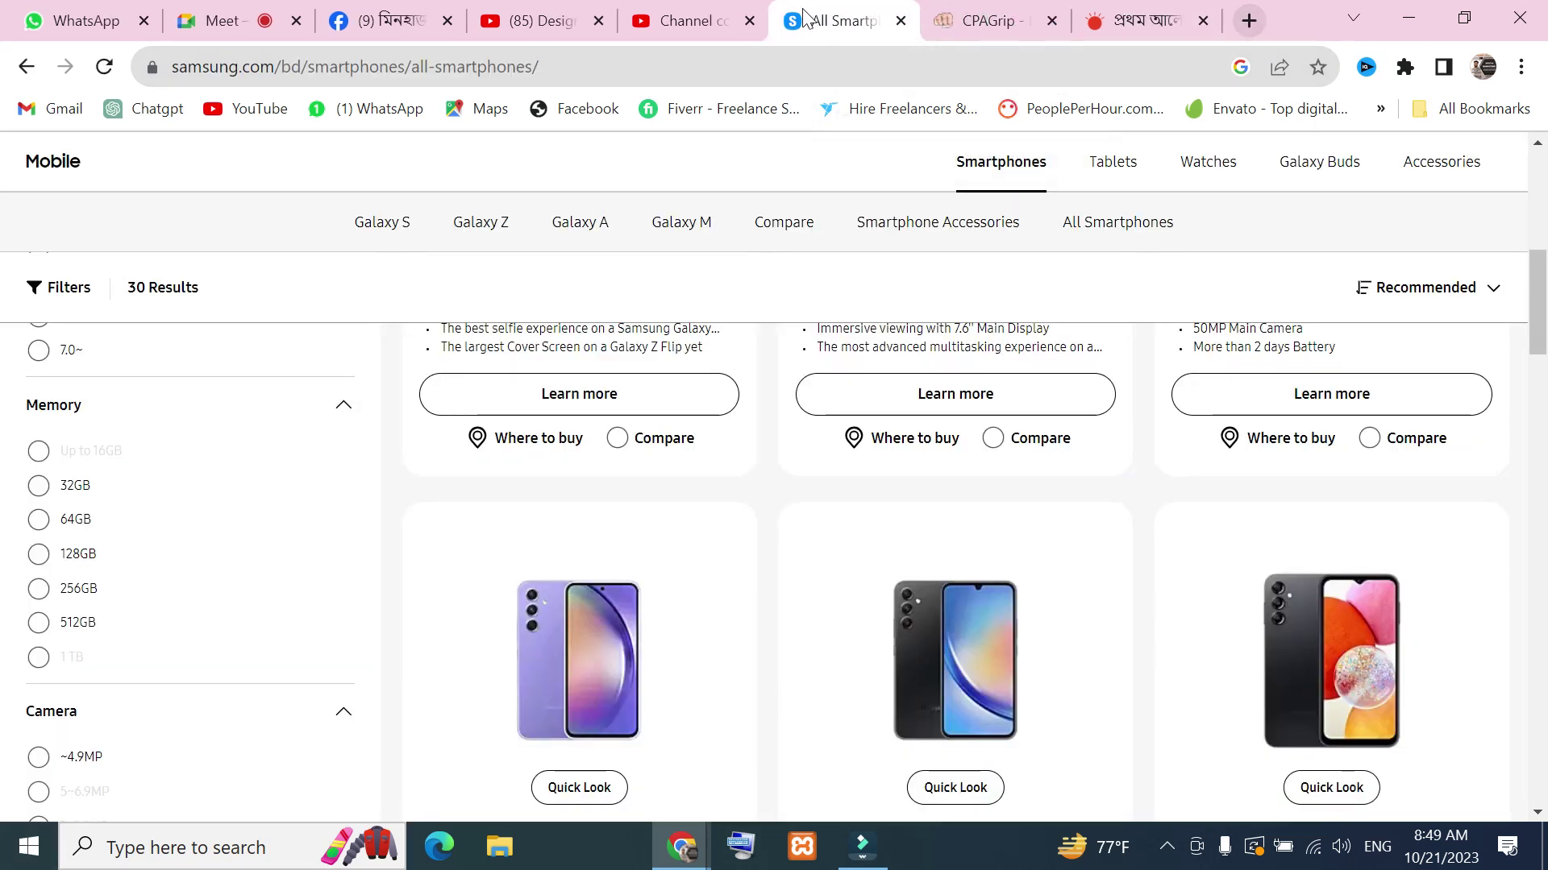
click(899, 20)
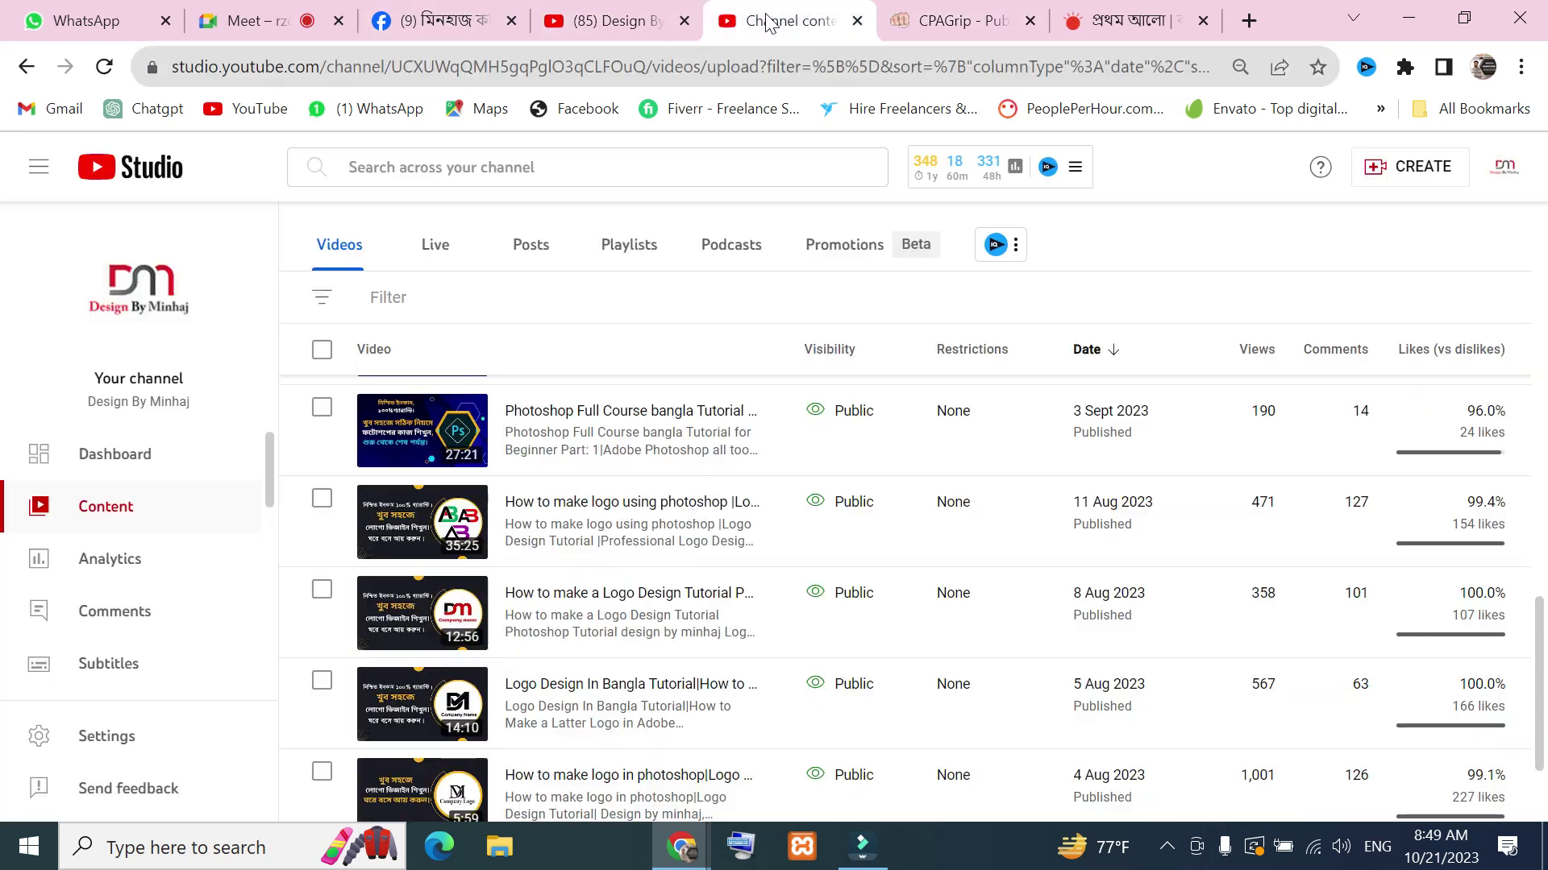
Close the YouTube channel, YouTube Studio and Prothom Alo tabs
click(770, 21)
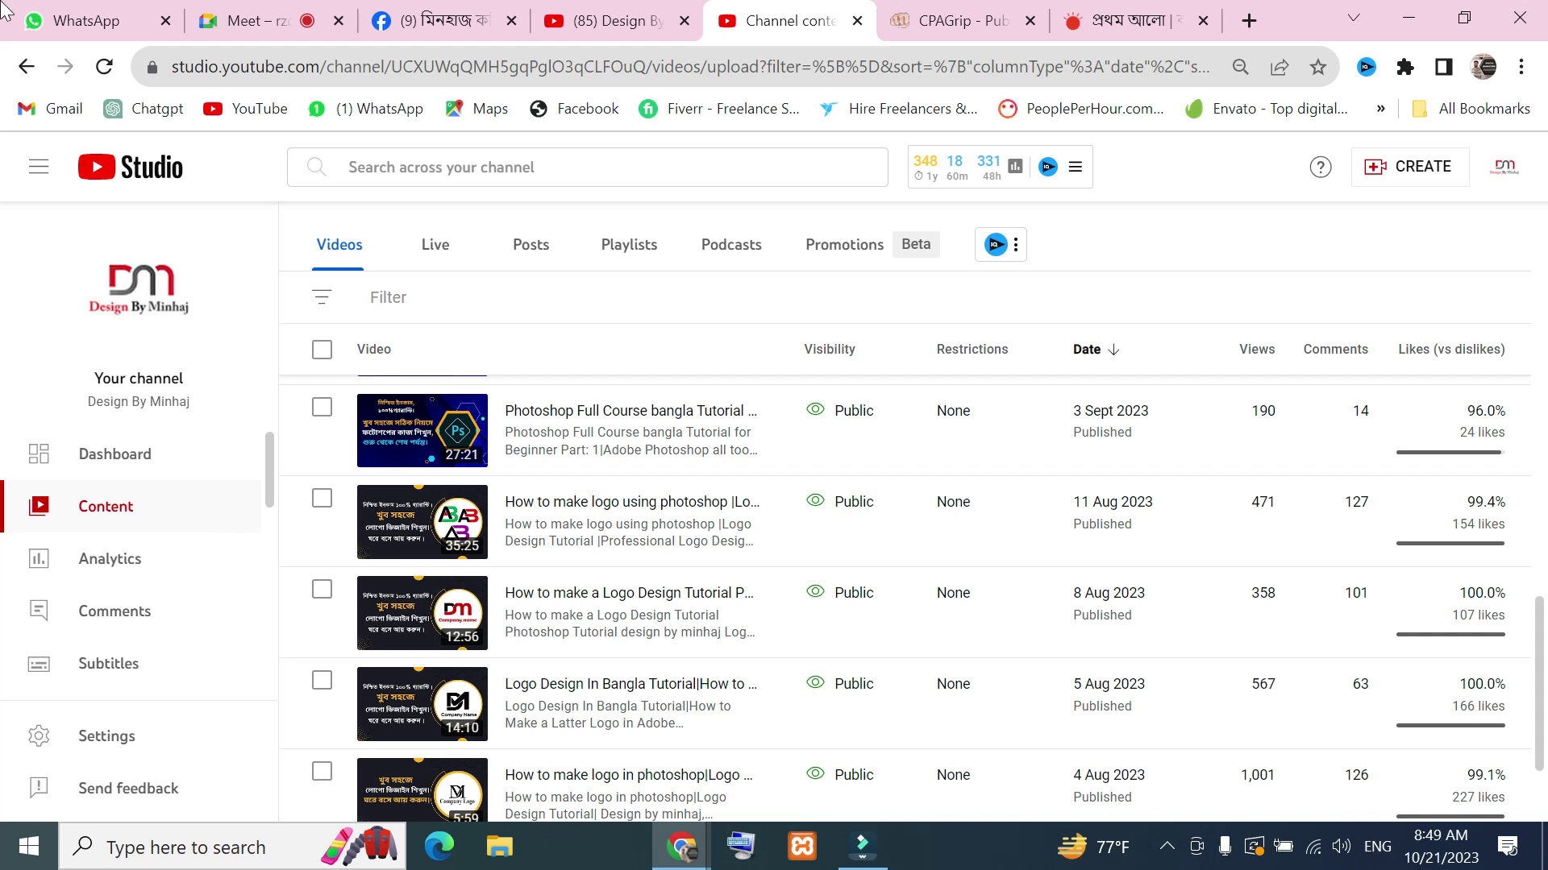
click(439, 20)
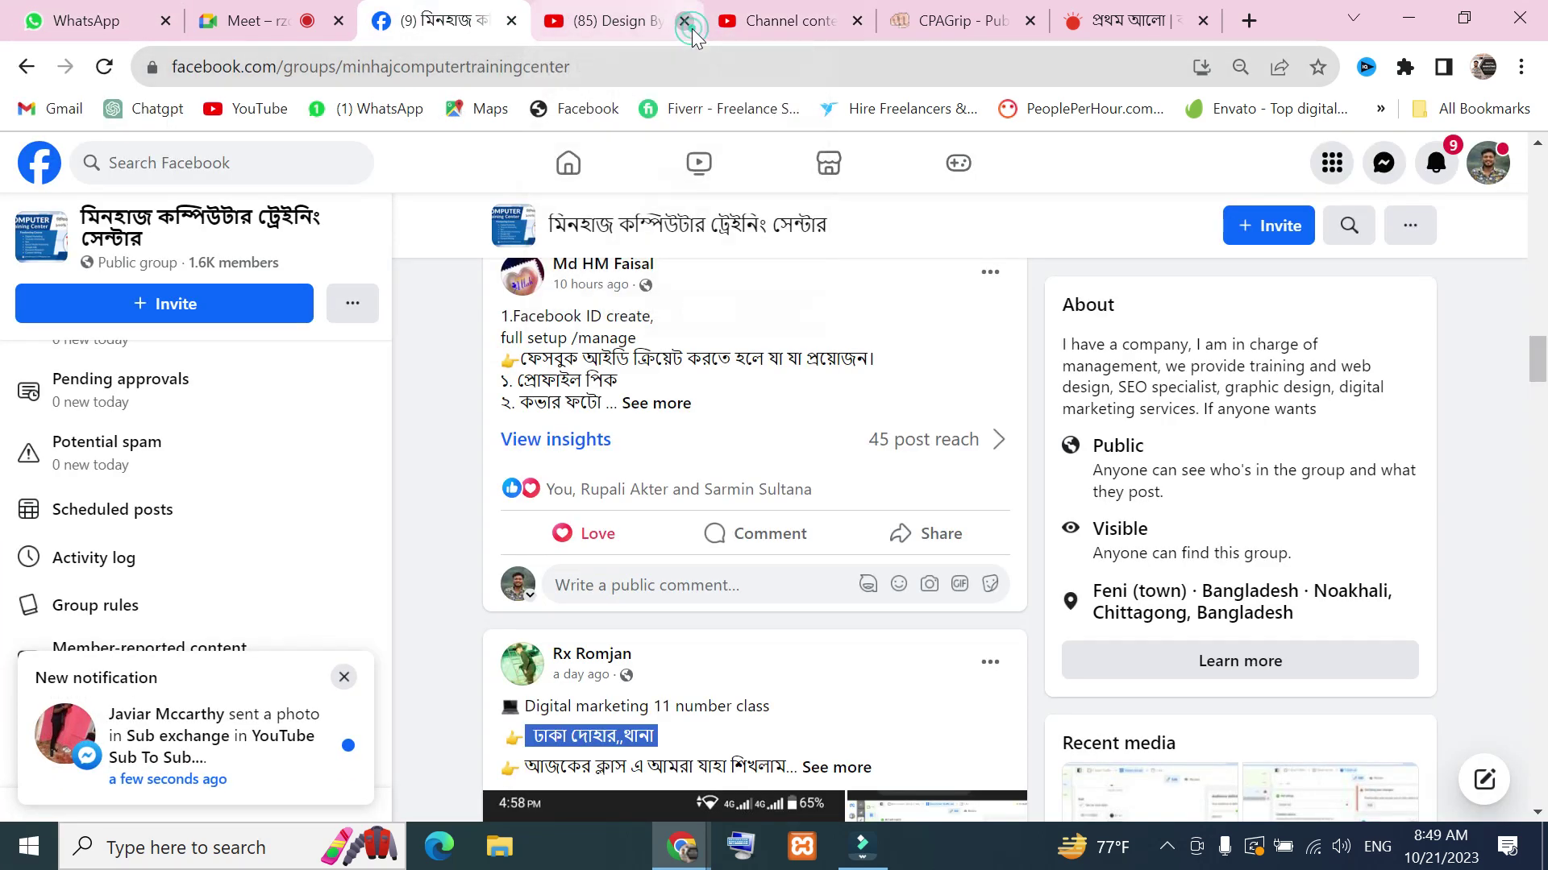
click(684, 20)
click(685, 21)
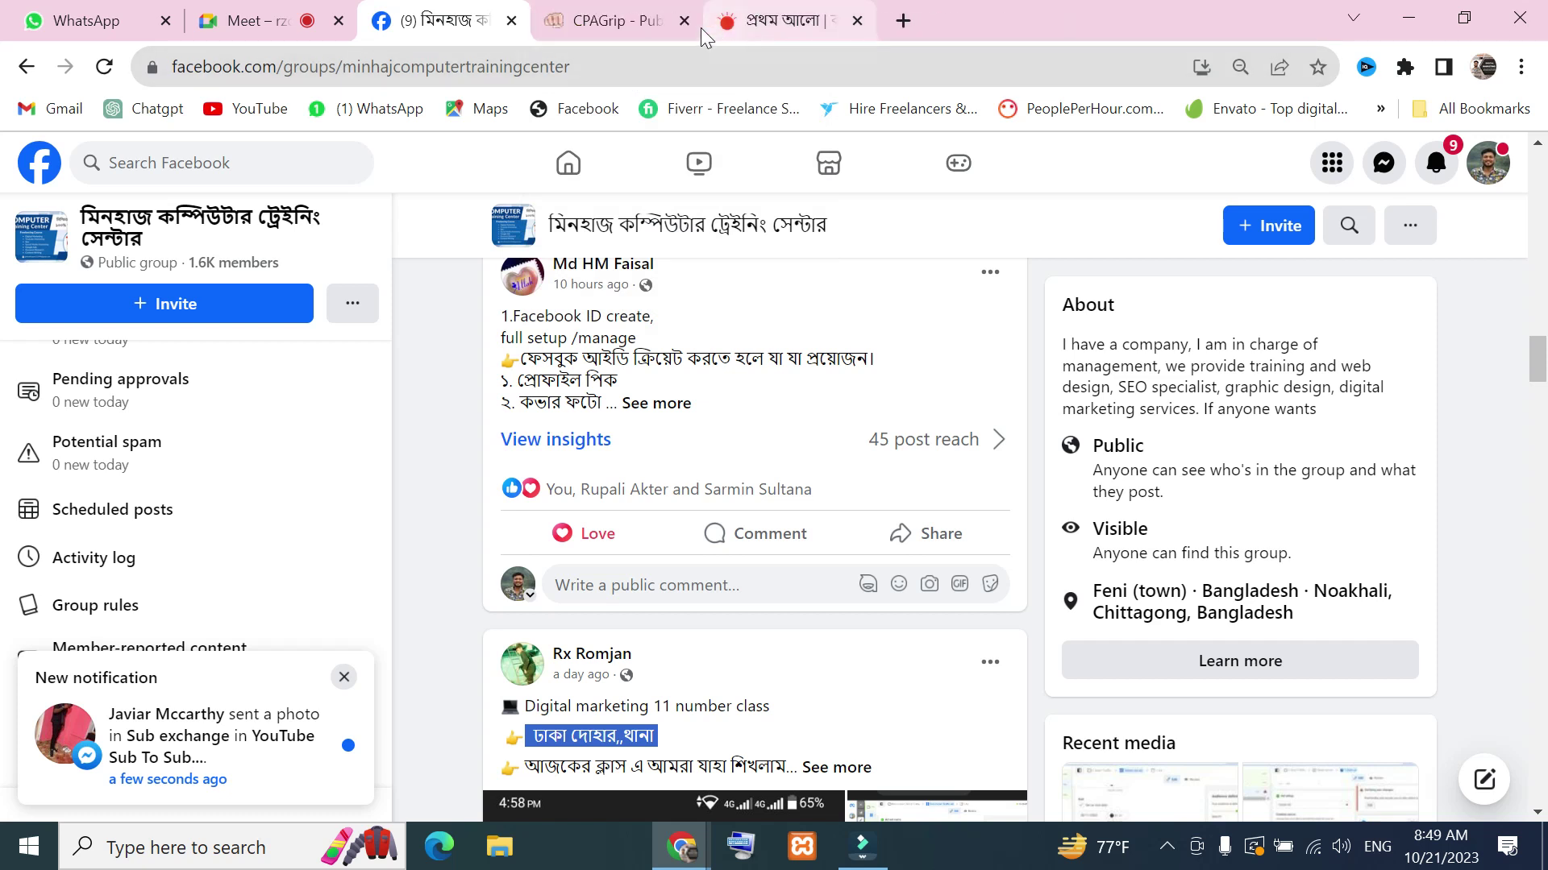
click(857, 20)
Open Meta Business Manager's Select business page in a new tab via 'bu'
click(1193, 20)
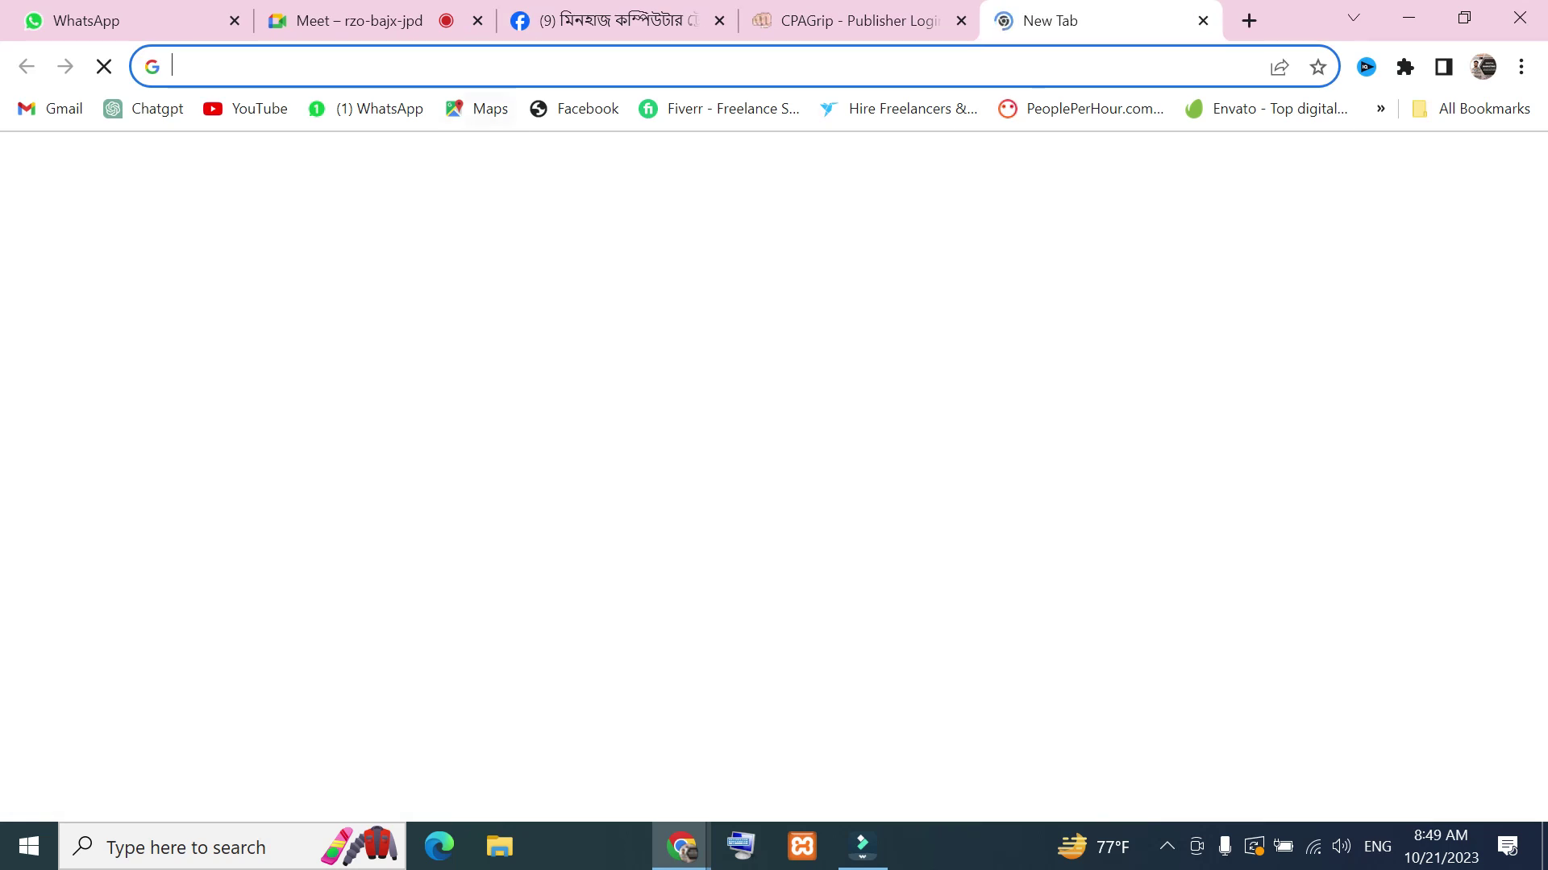
click(556, 69)
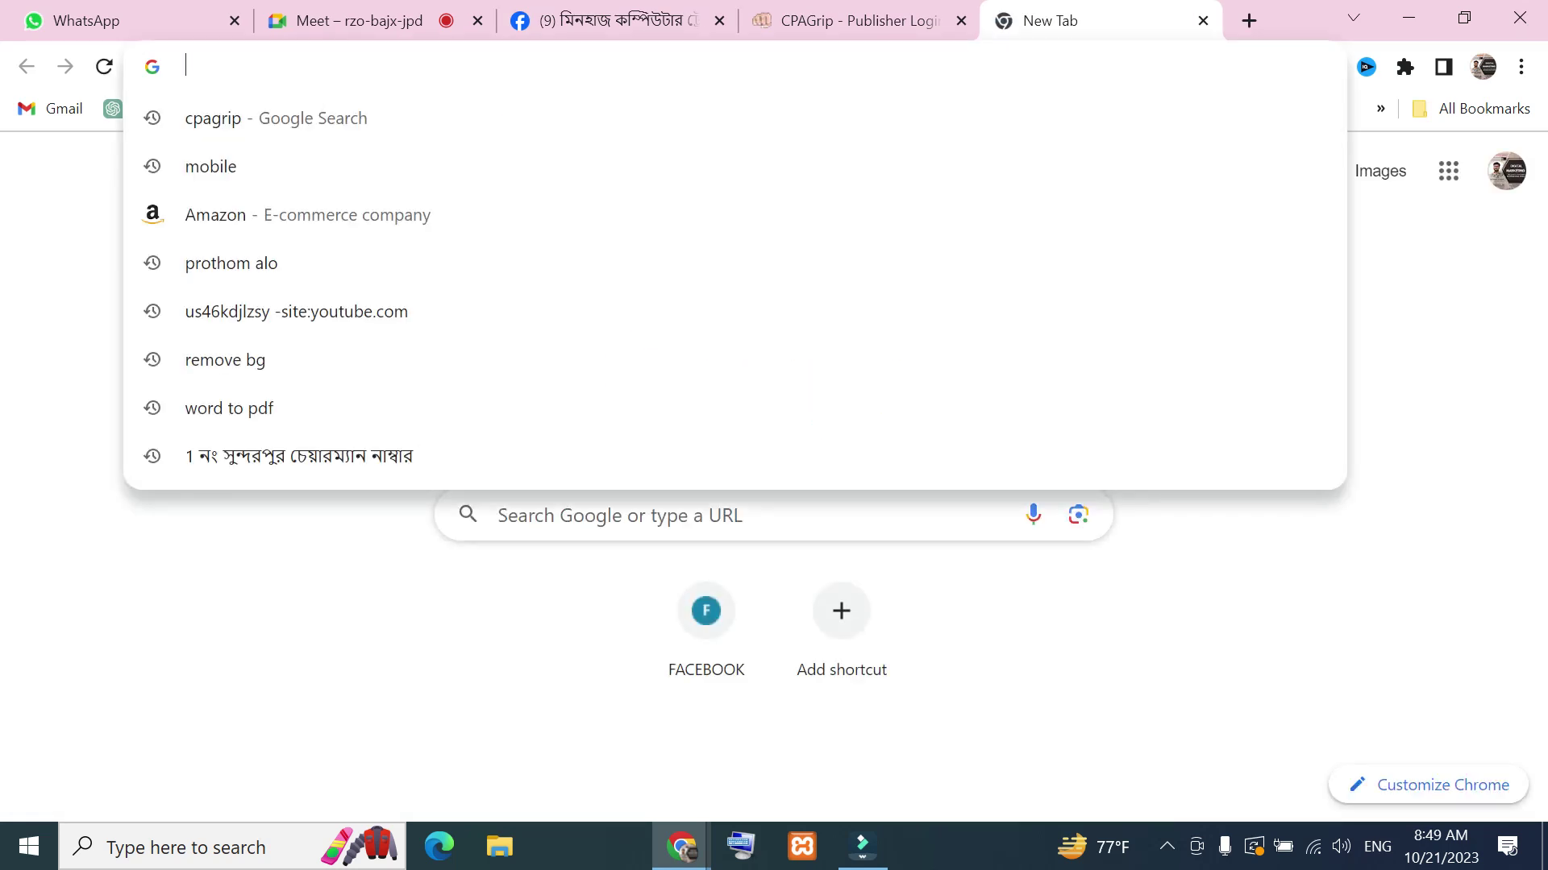
text(bu)
key(Return)
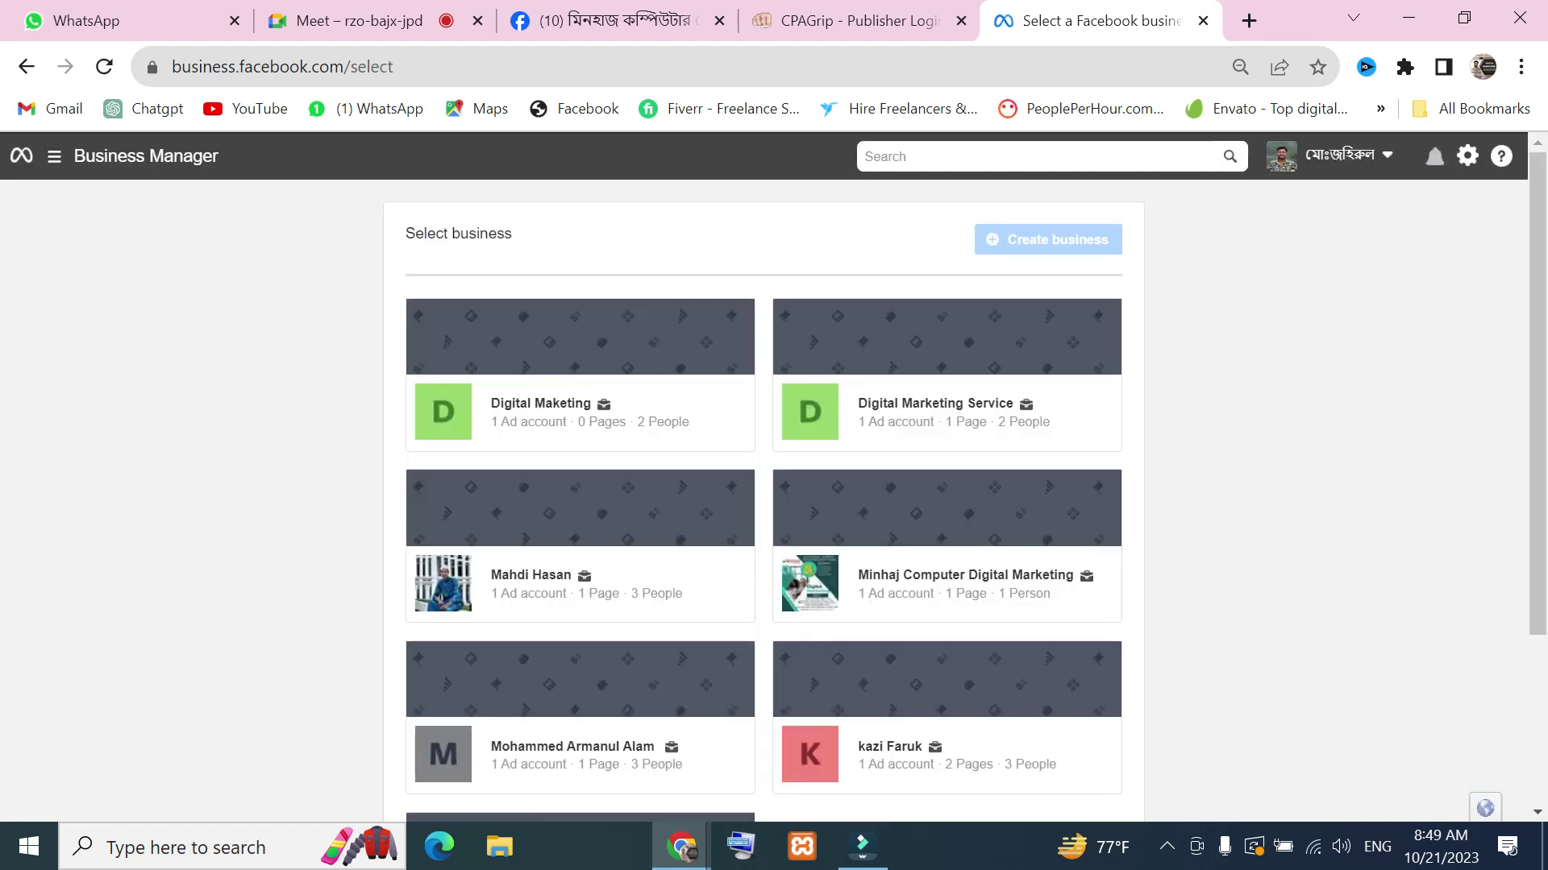
Open the computer training center business and go to its Ads Manager campaigns
scroll(725, 363, down, 3)
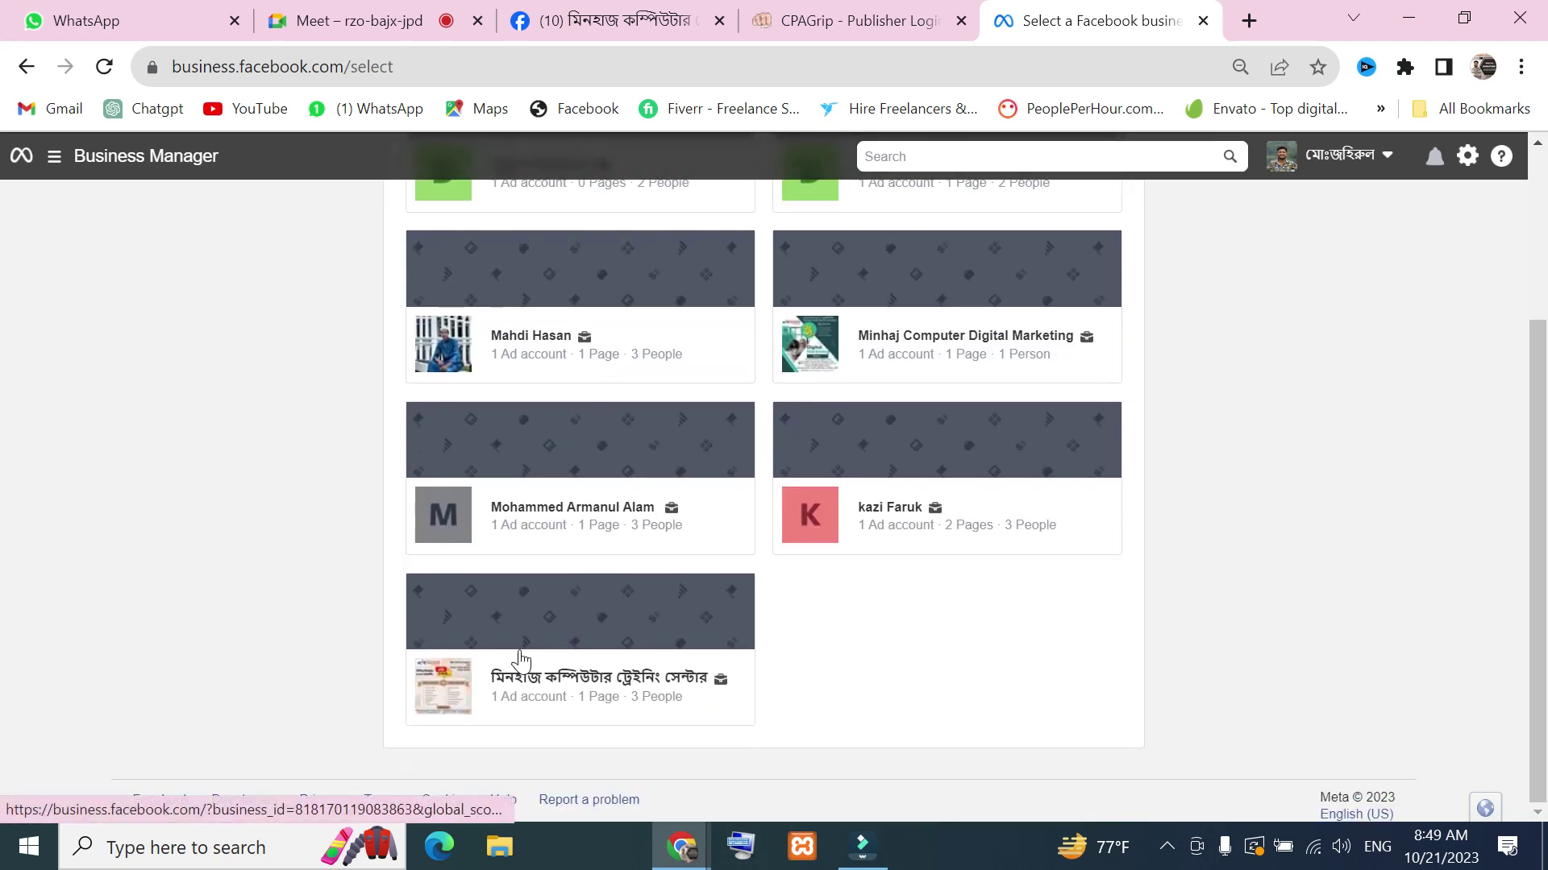
click(542, 685)
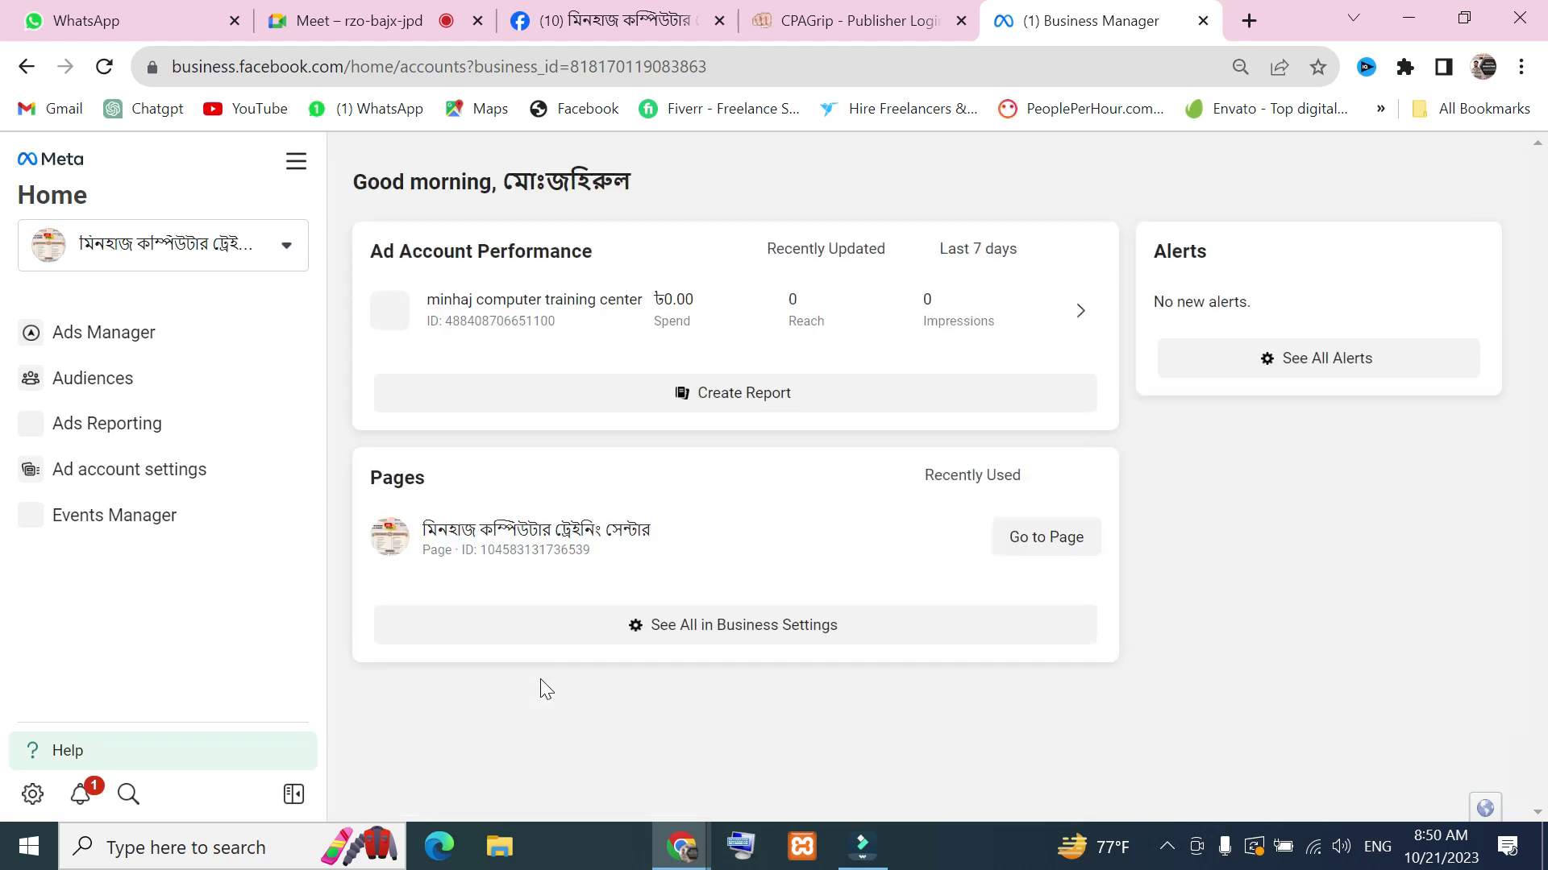
click(302, 167)
click(560, 303)
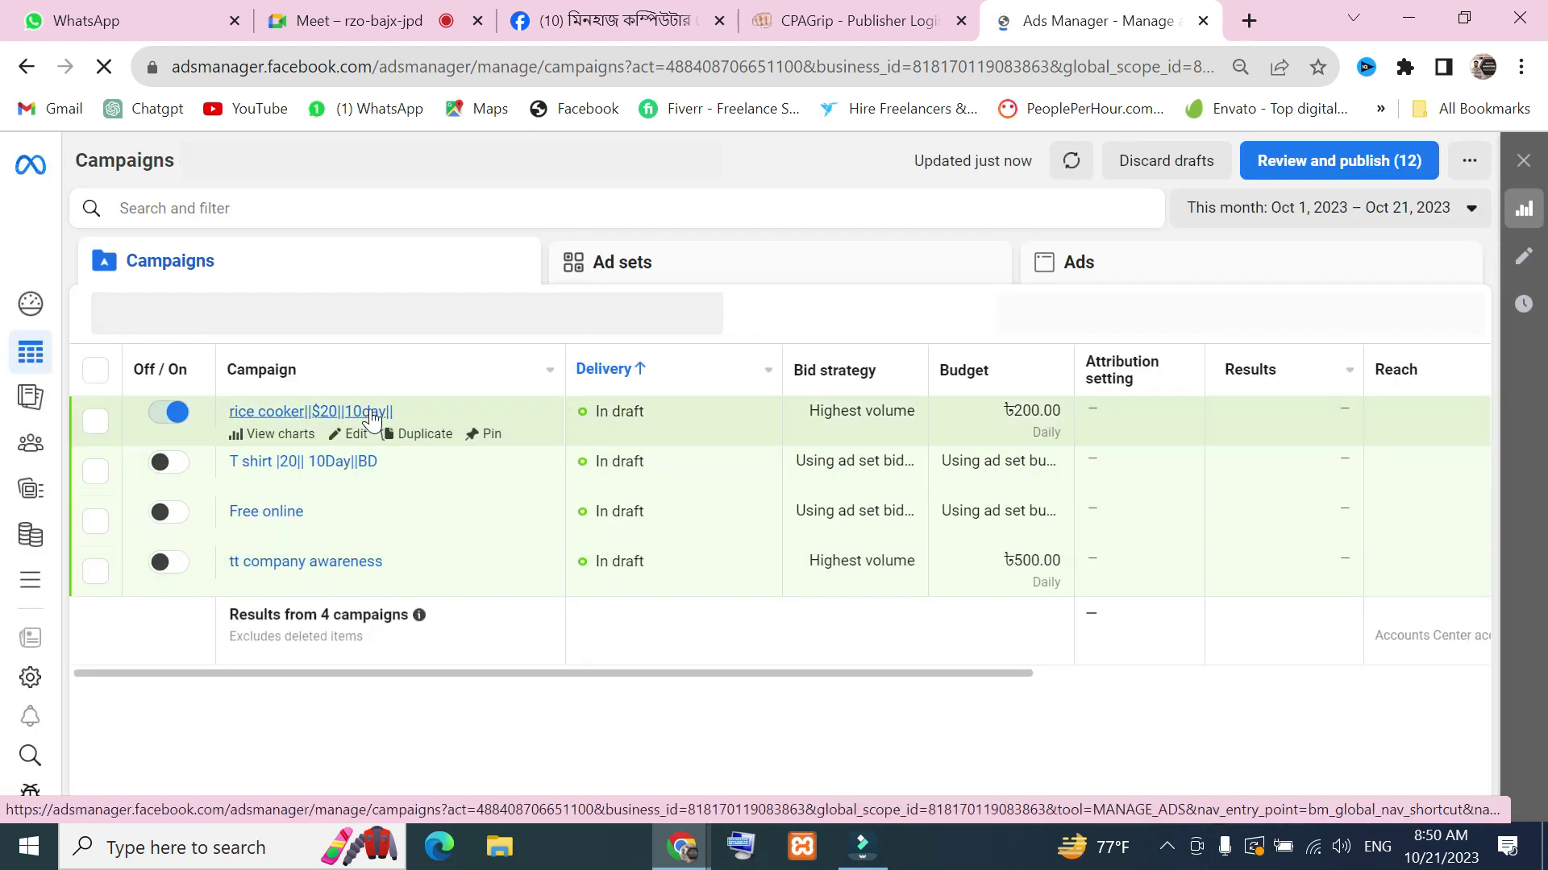
Open the rice cooker campaign's edit page, checking the network connection while it loads
click(354, 435)
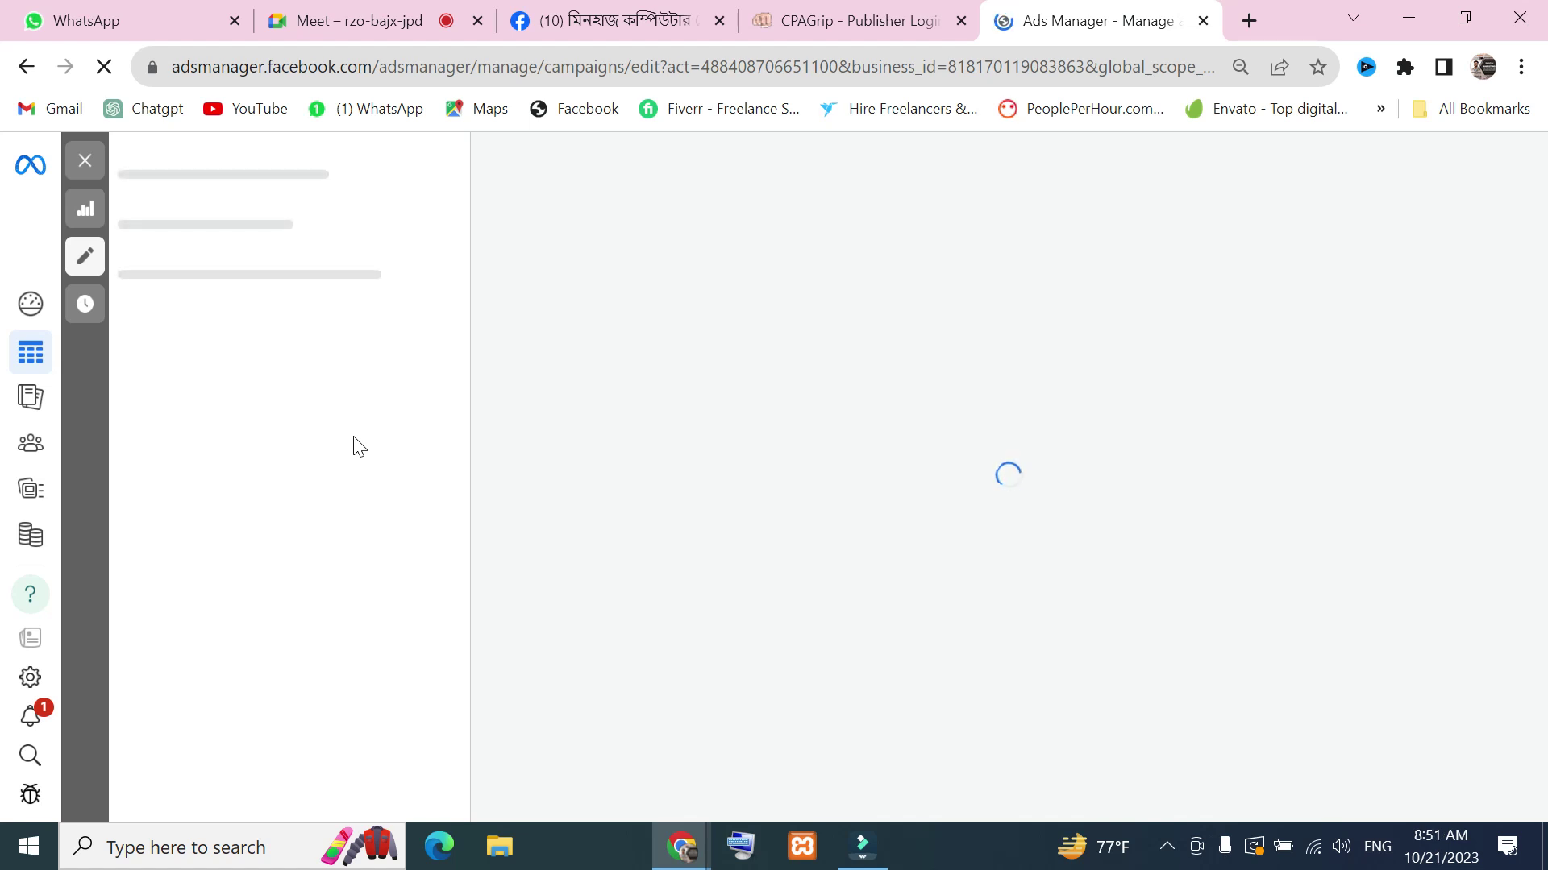
click(565, 20)
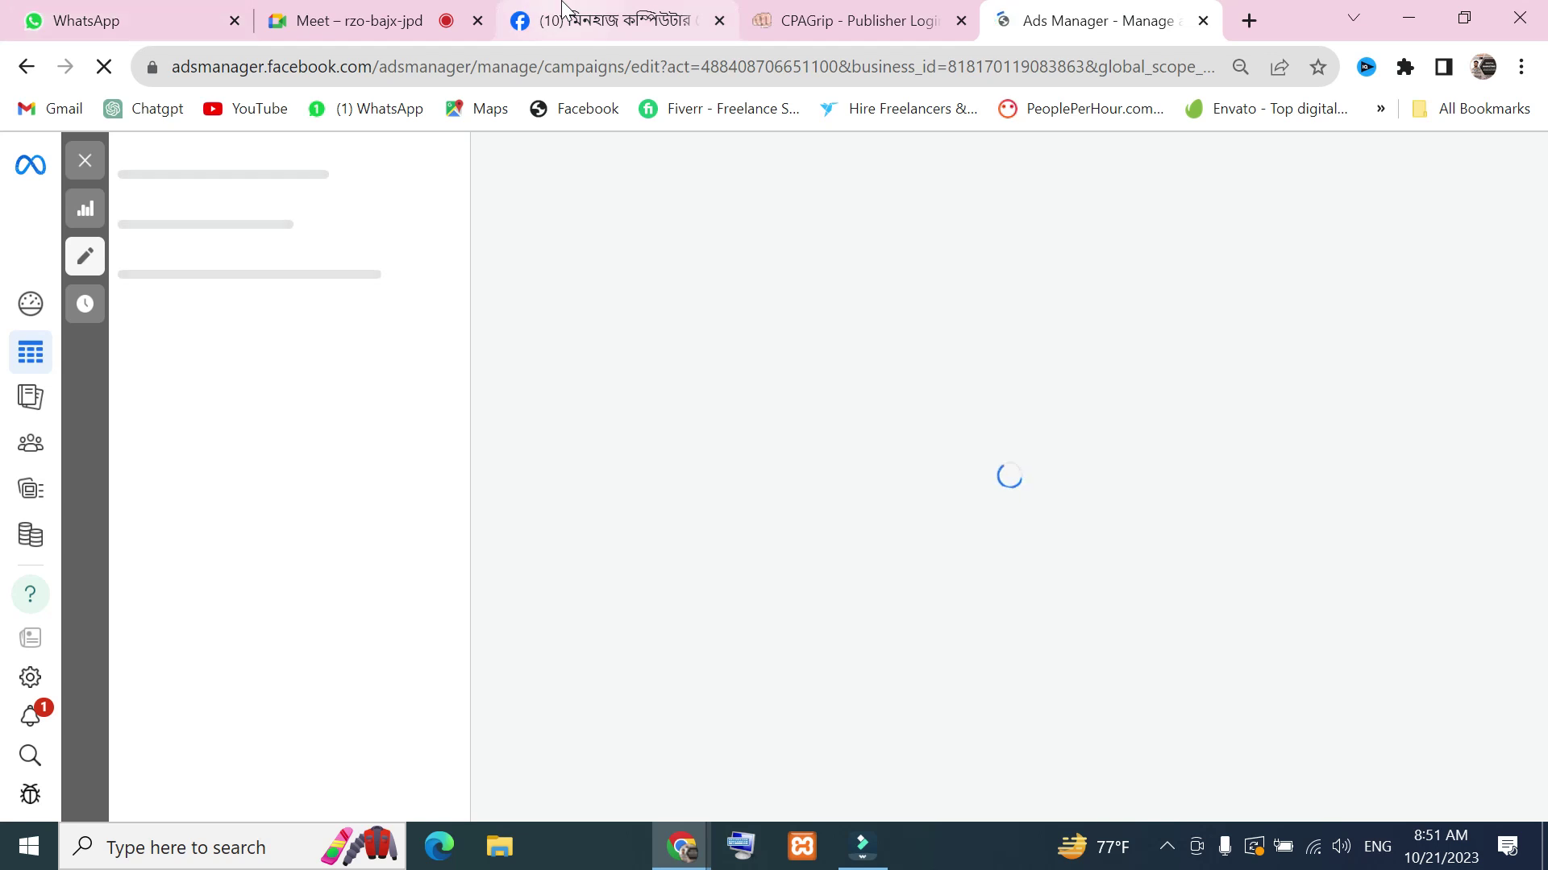
click(1080, 20)
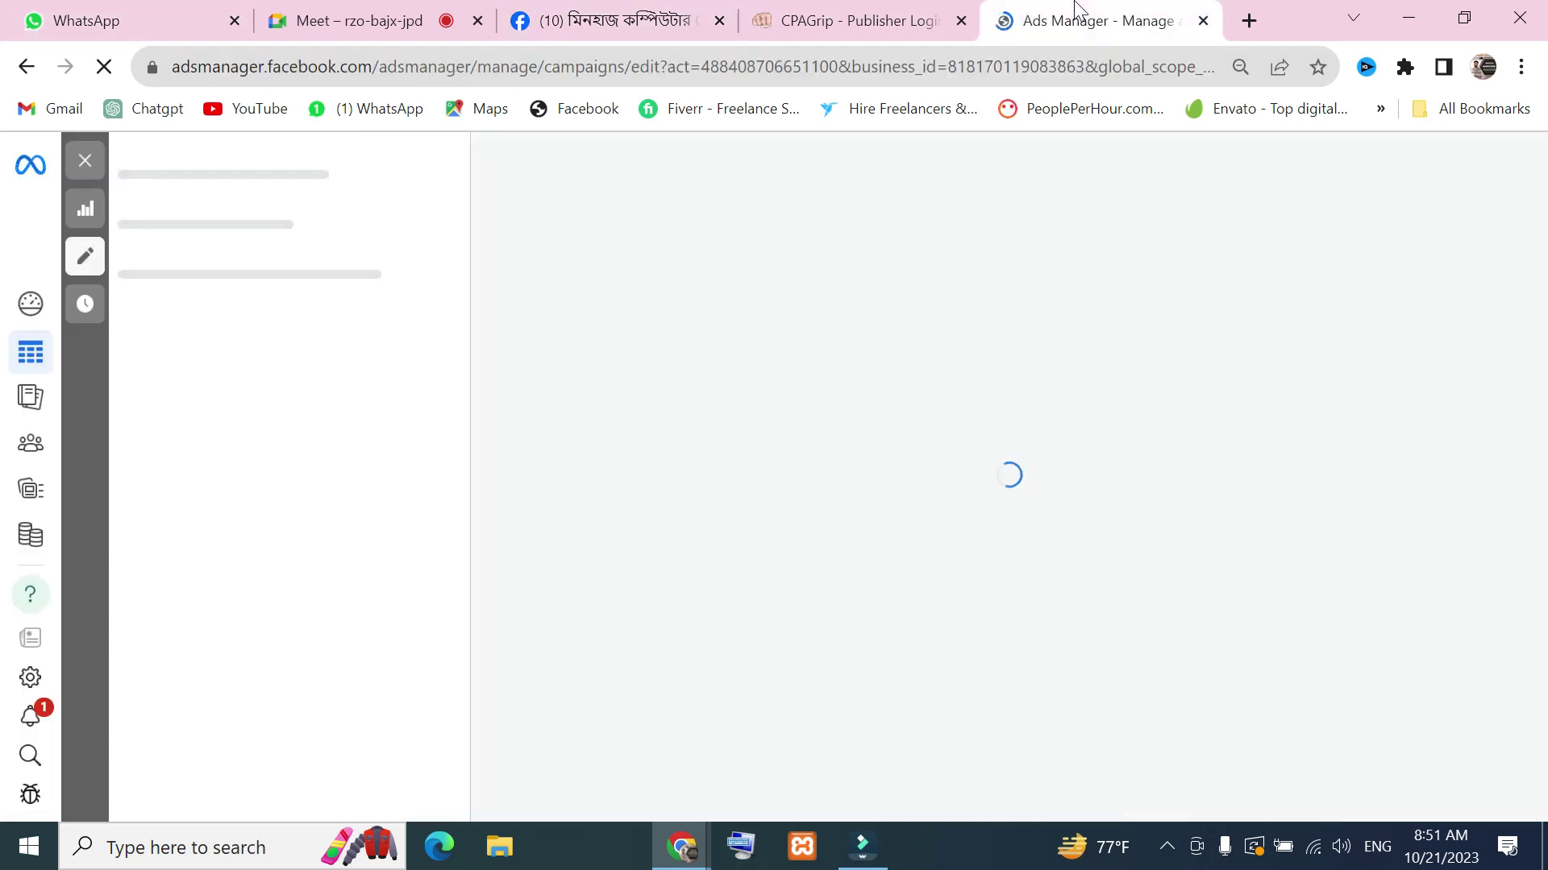
click(1311, 848)
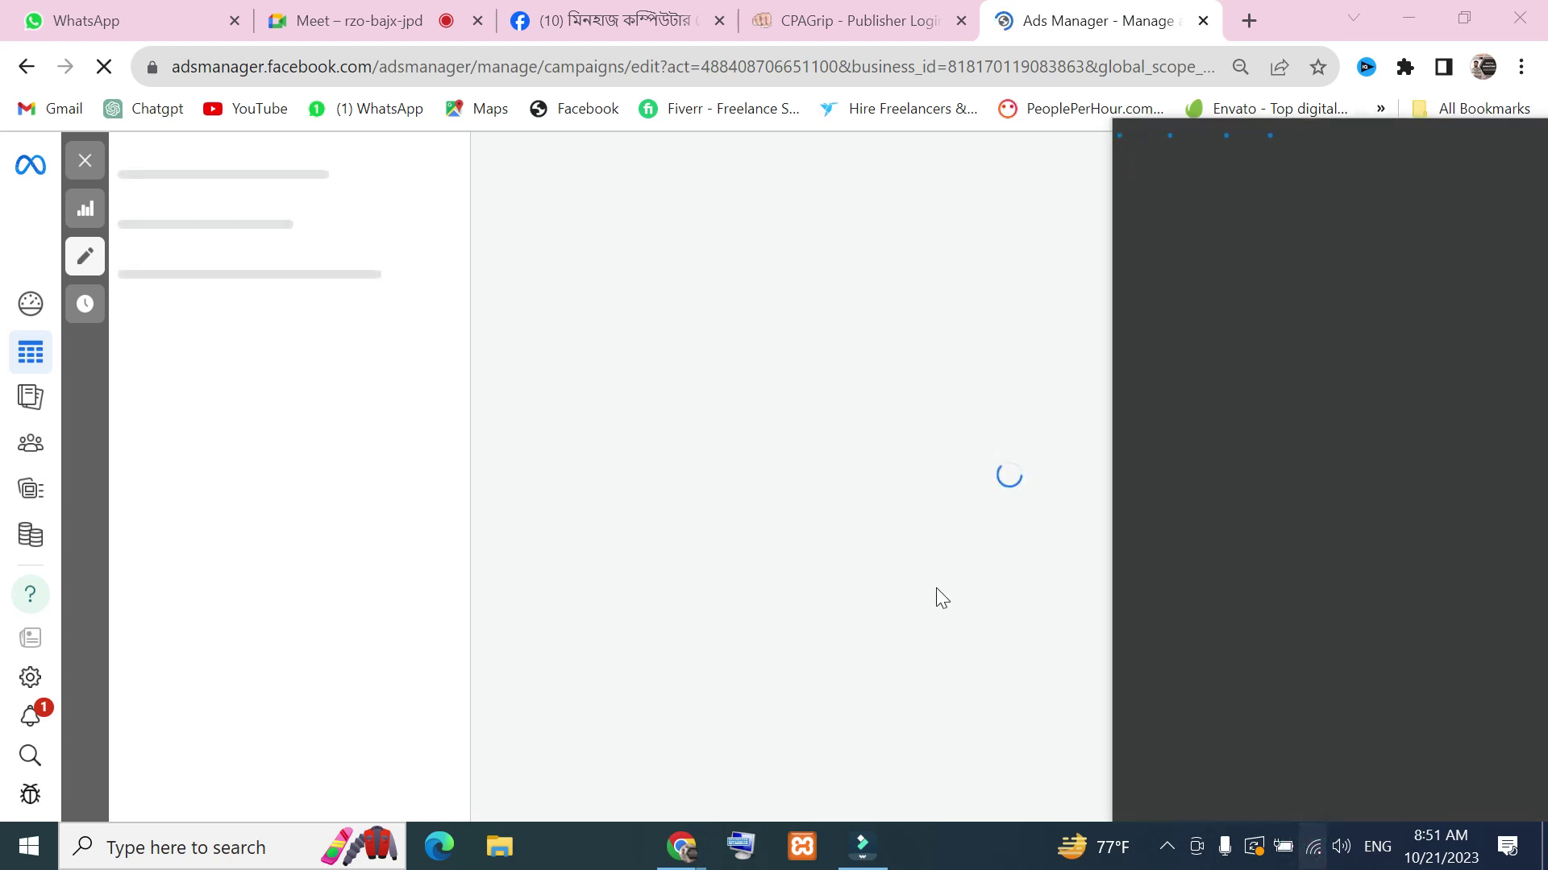
click(819, 293)
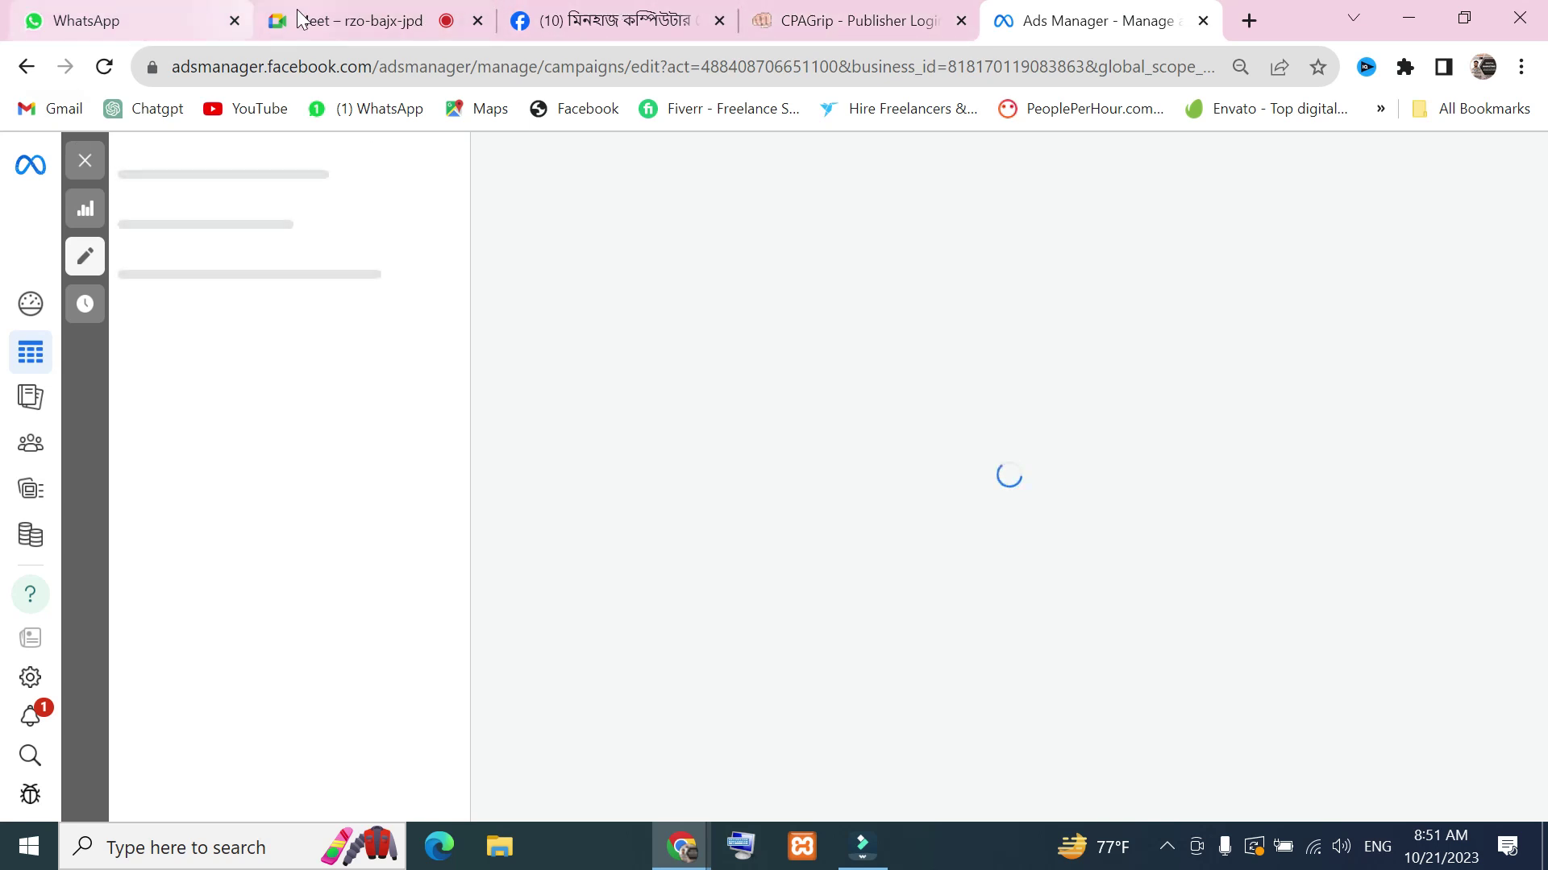
click(340, 12)
scroll(1316, 512, down, 9)
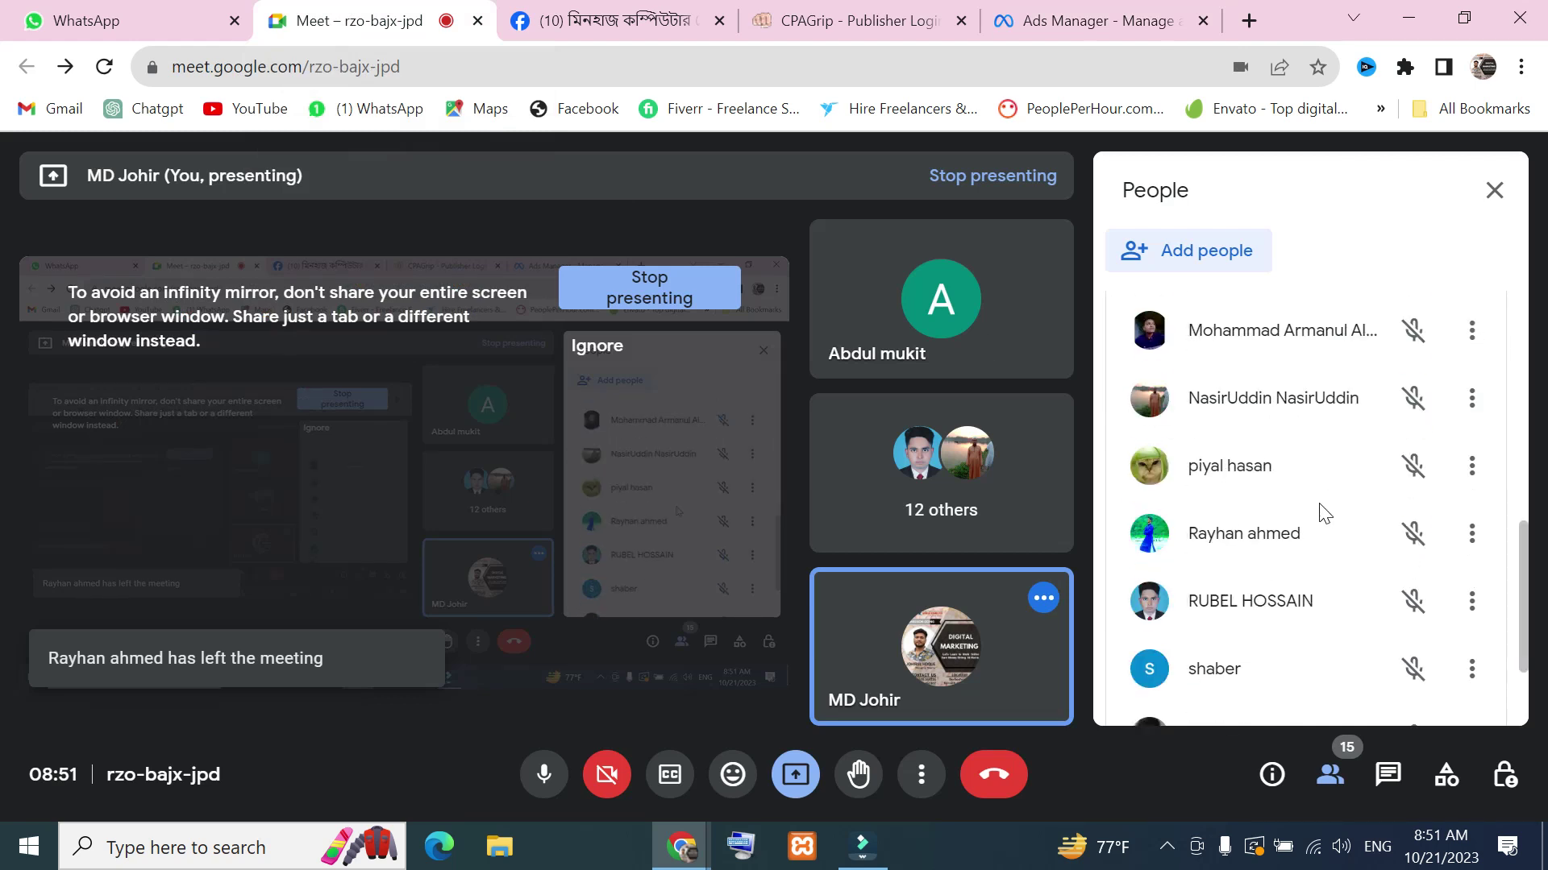
scroll(1354, 597, up, 6)
scroll(1354, 598, up, 3)
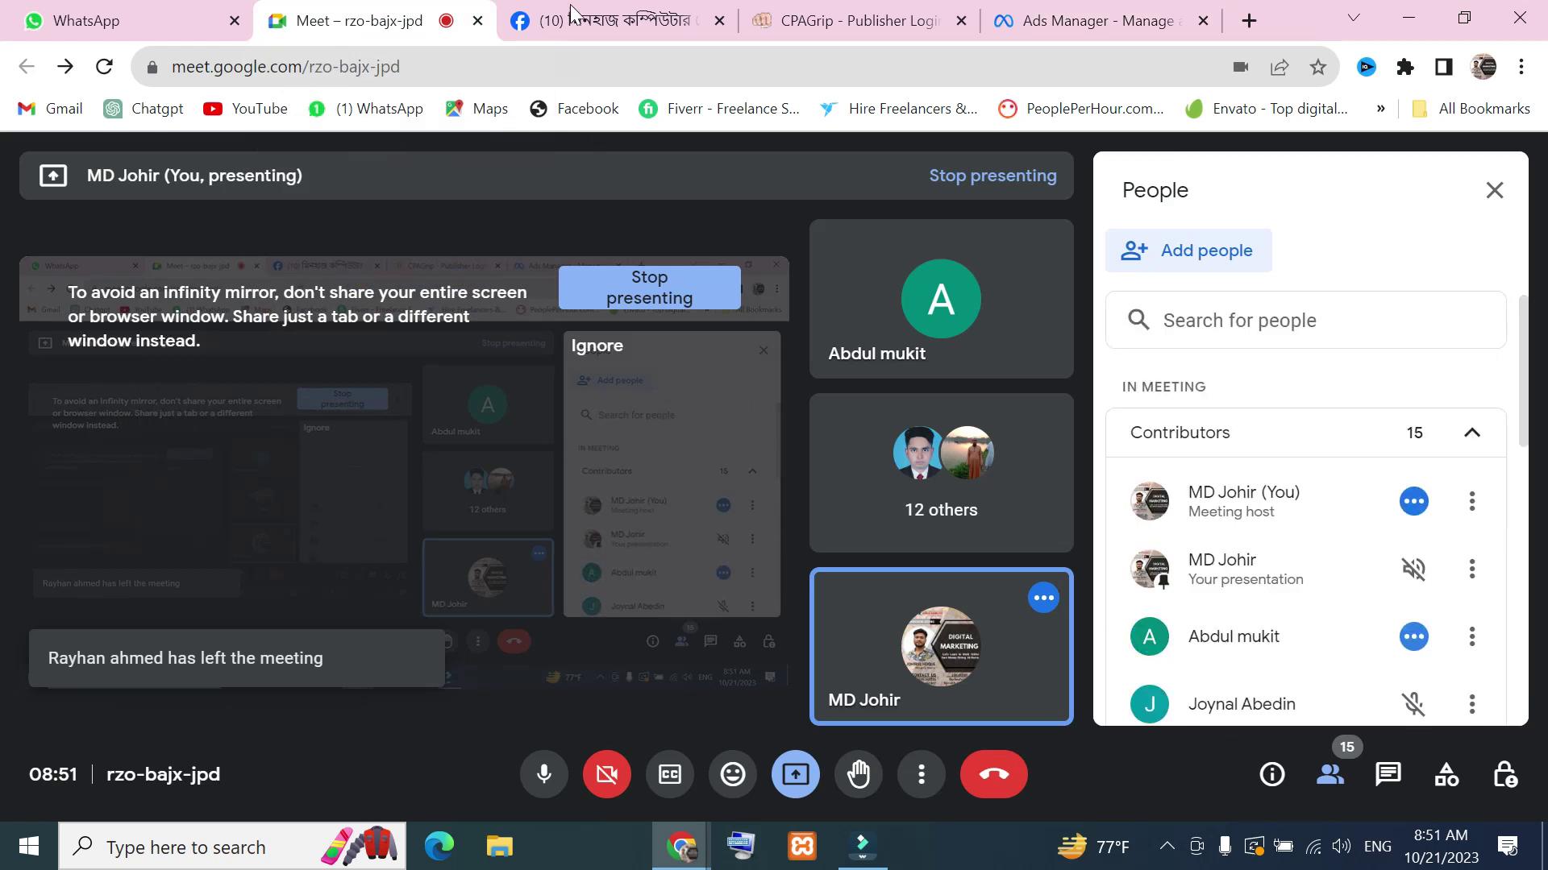
click(1062, 8)
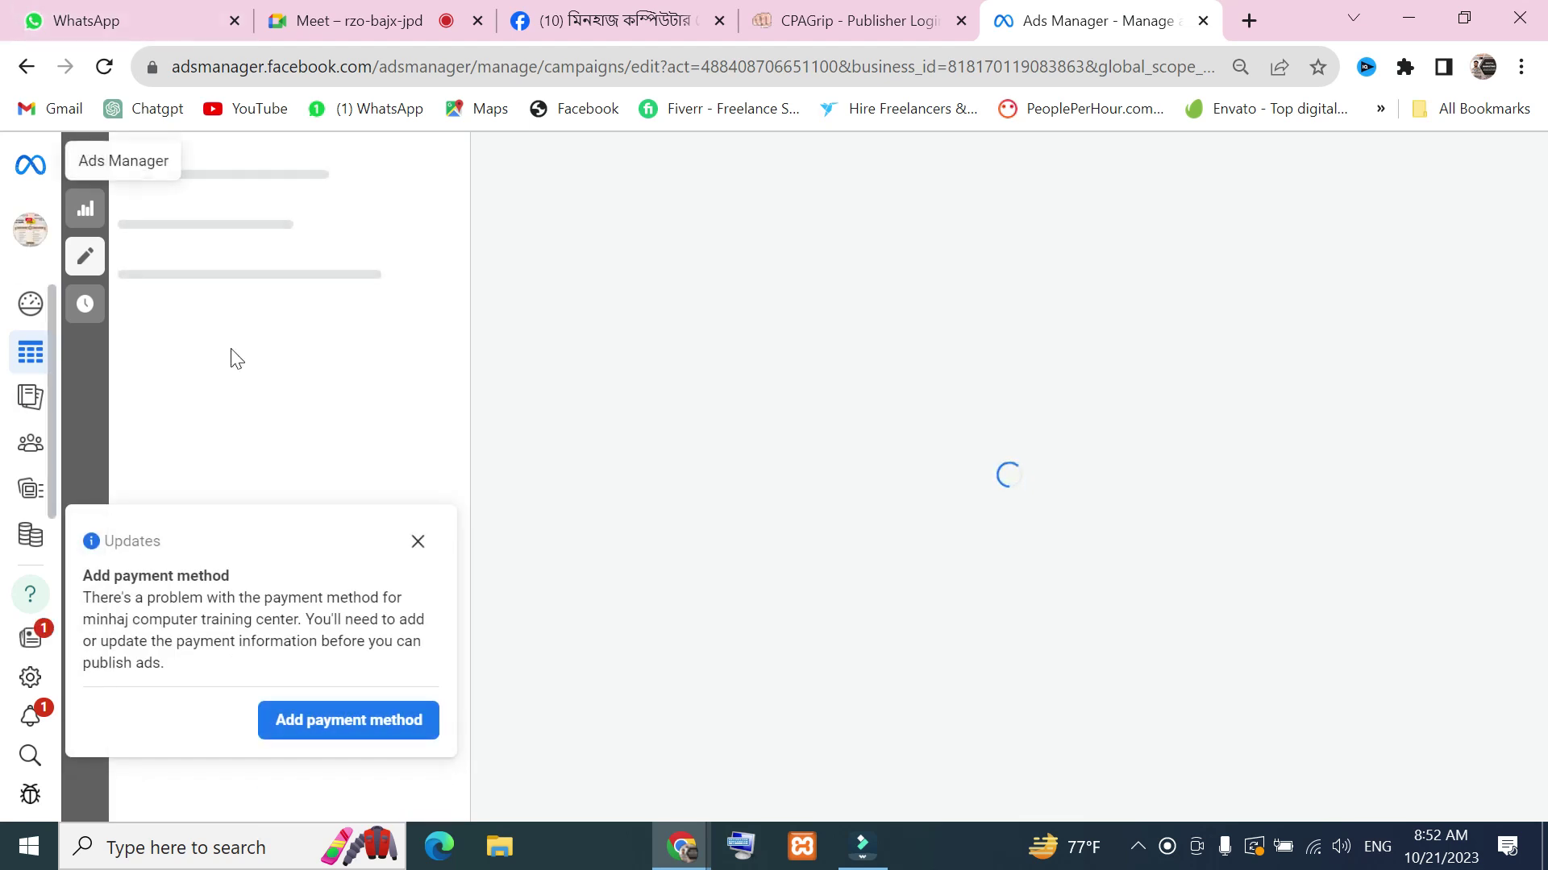
Dismiss the Add payment method notice and open a new Google tab
click(419, 542)
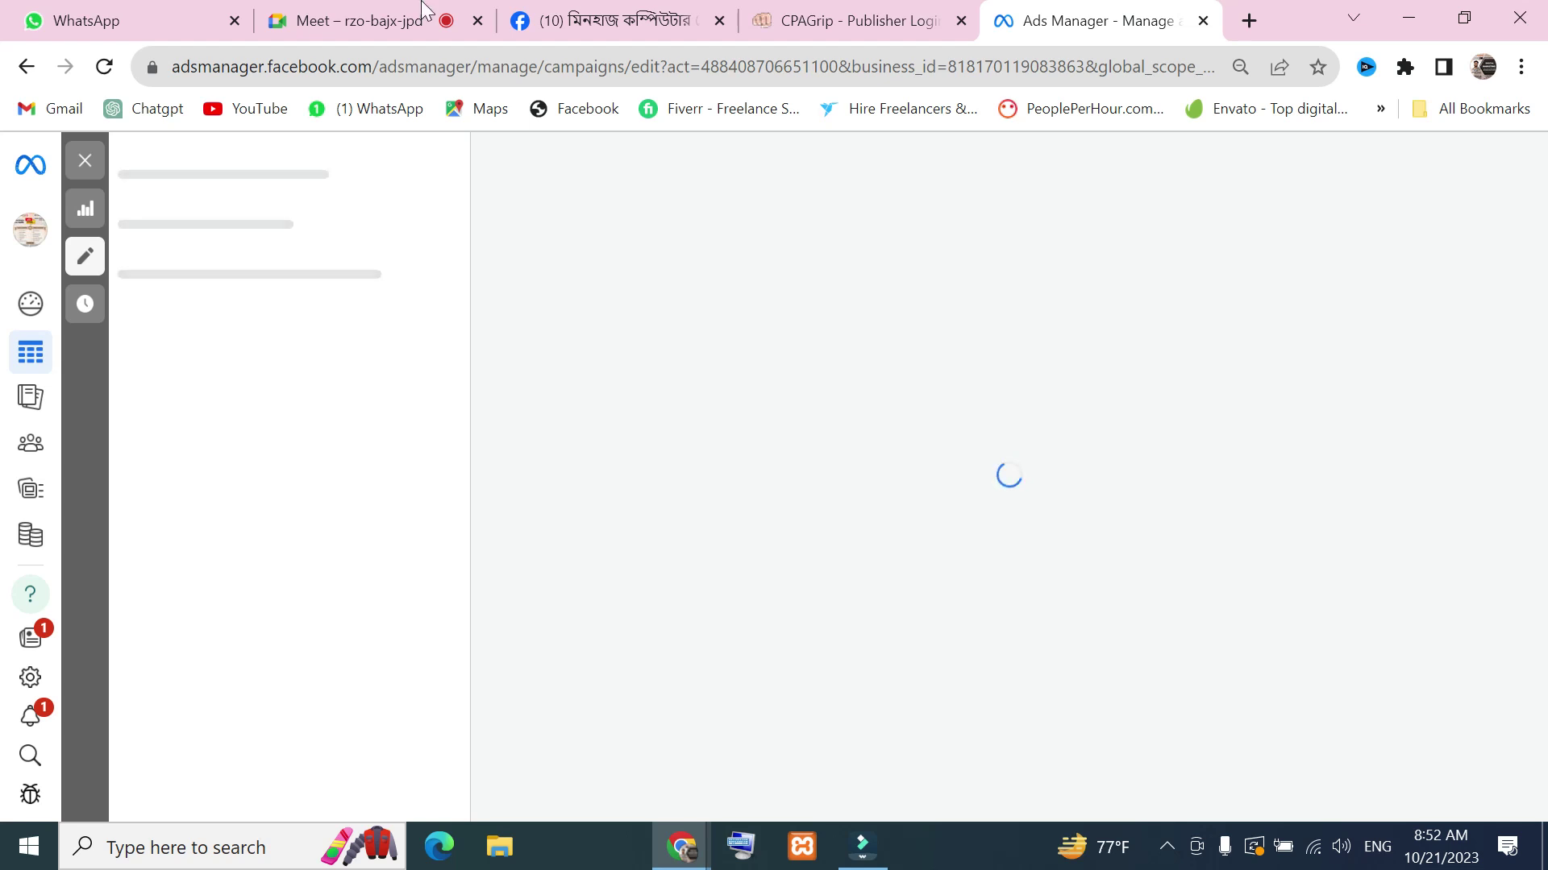
click(1252, 24)
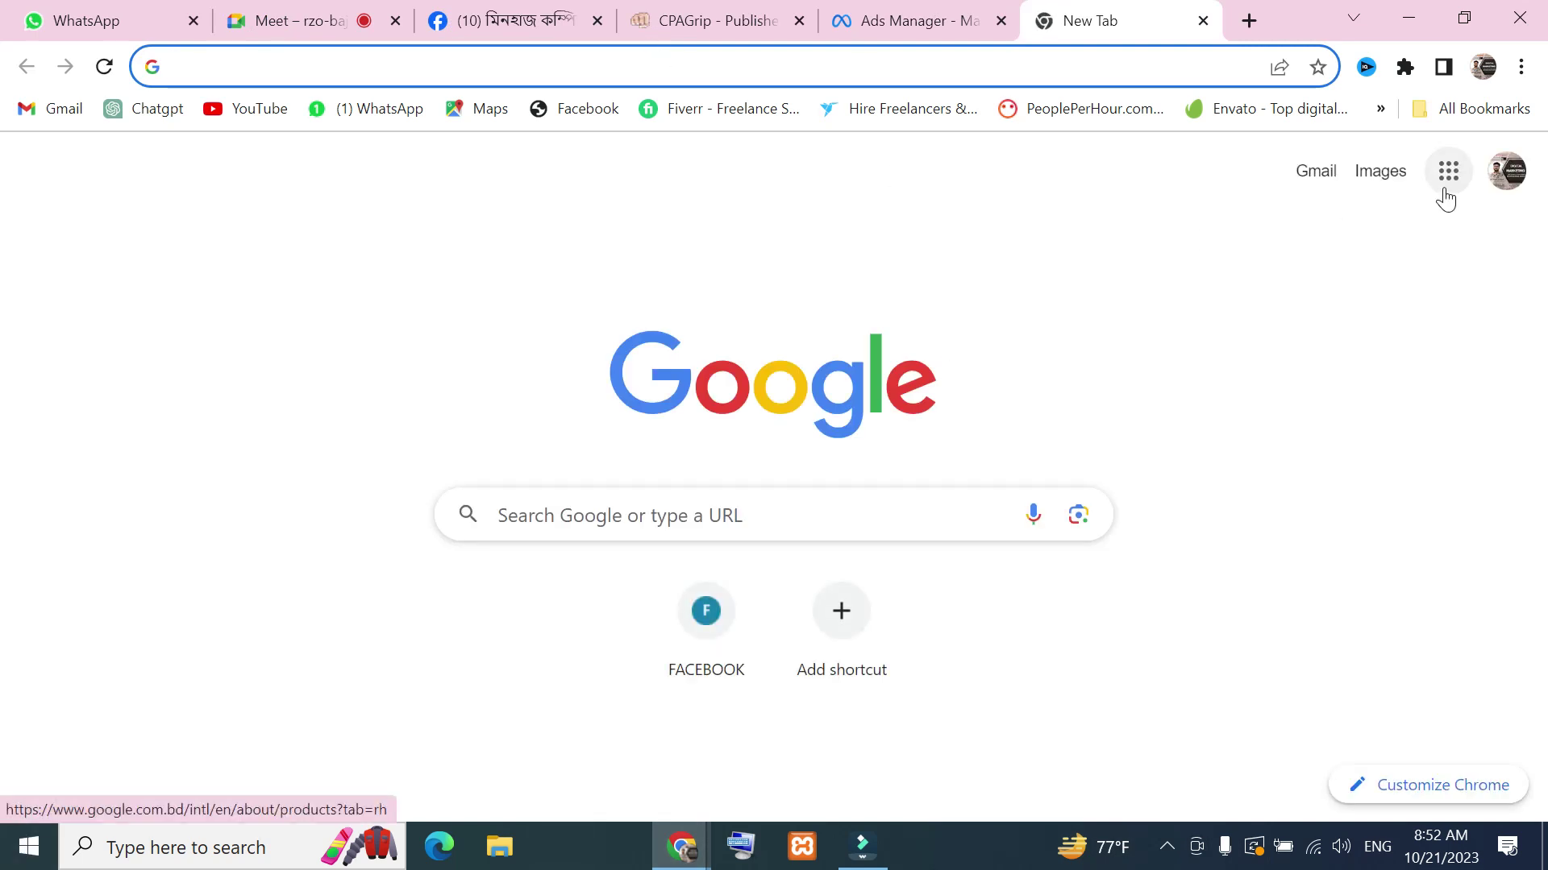
Open Google Docs from the Google apps grid in the new Chrome tab
click(1447, 177)
scroll(1209, 645, down, 5)
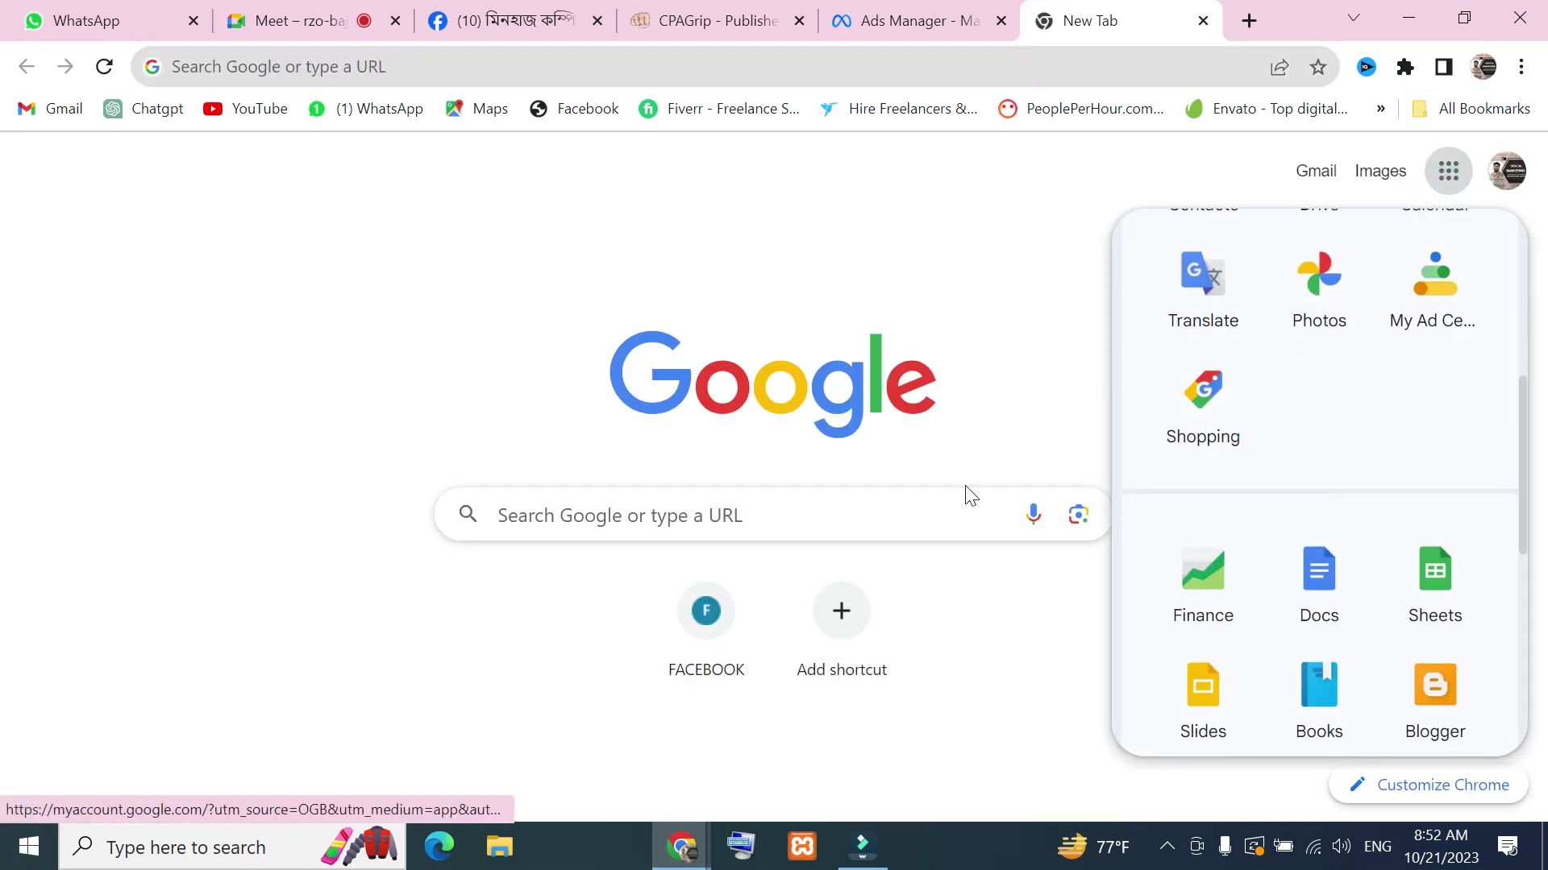
scroll(1481, 511, down, 6)
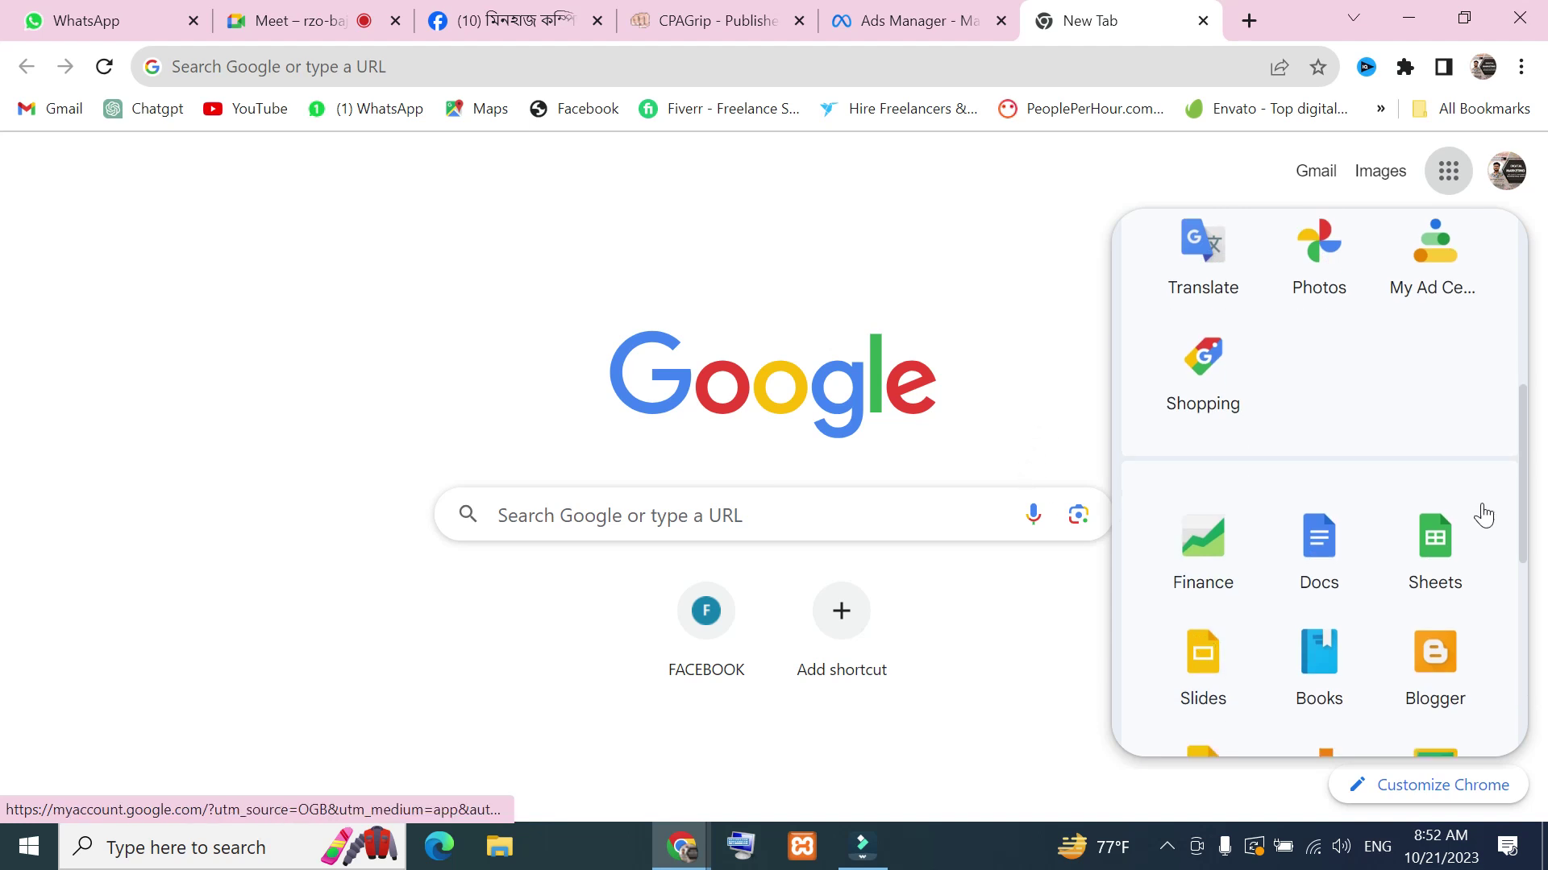
scroll(1322, 516, up, 4)
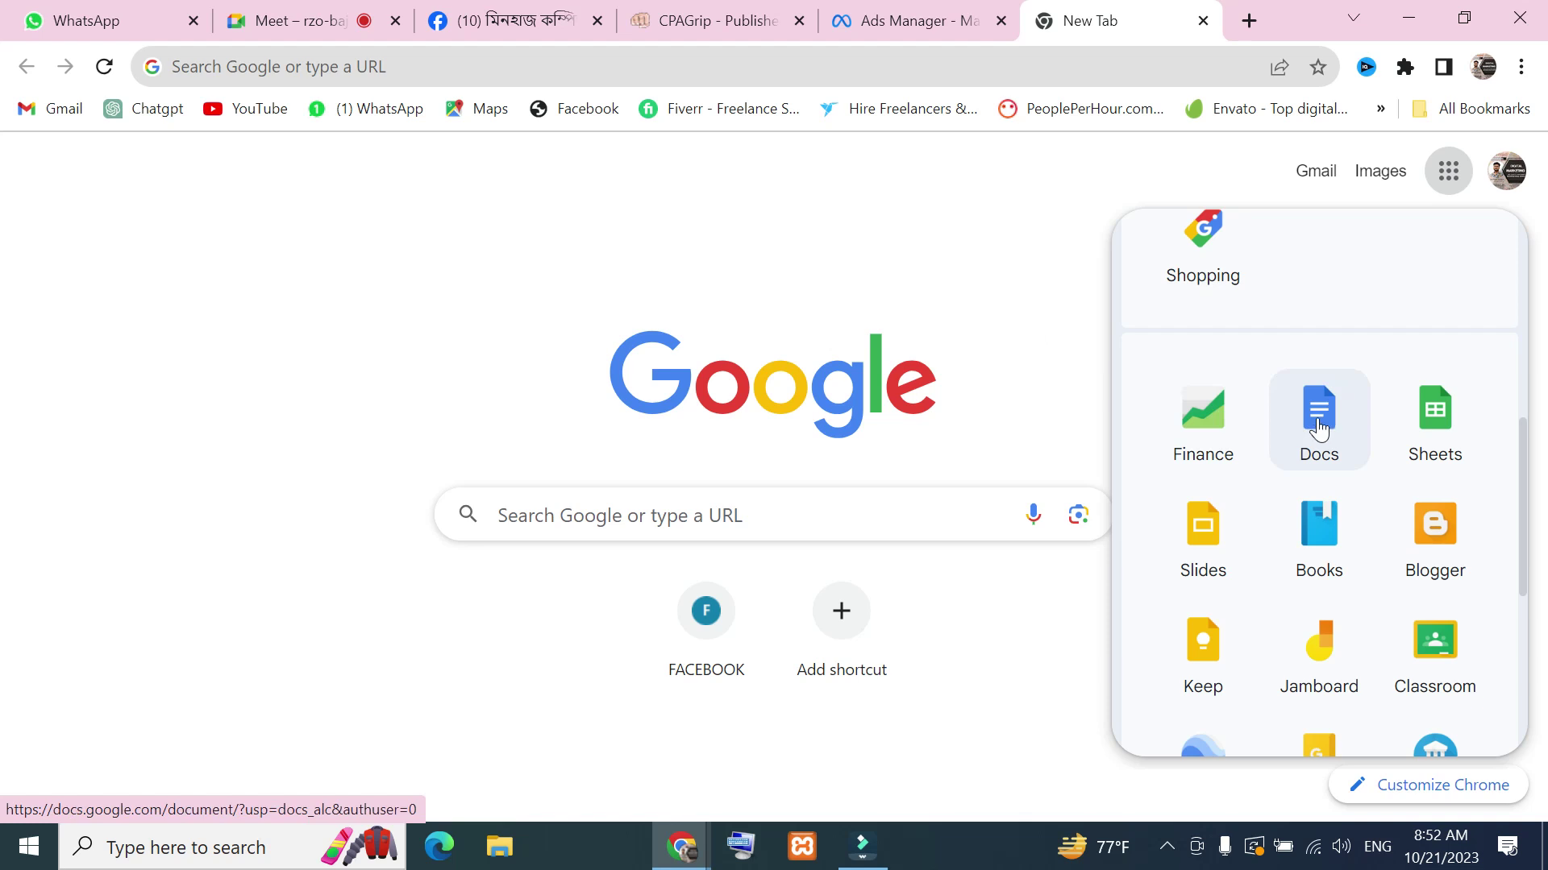
scroll(1322, 501, down, 4)
scroll(1268, 492, up, 2)
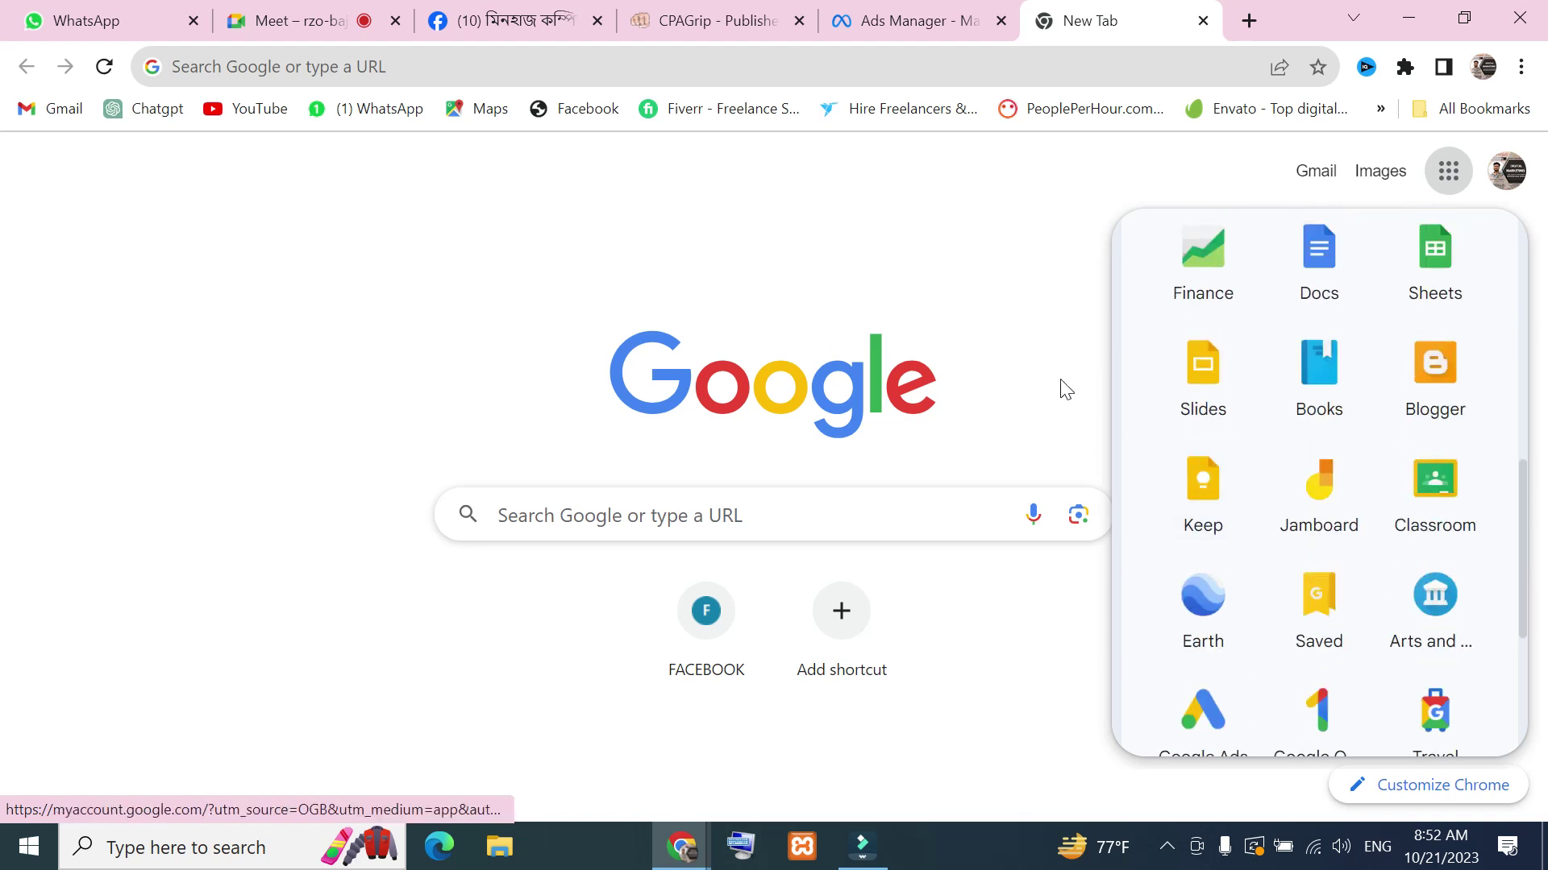
scroll(1346, 379, up, 2)
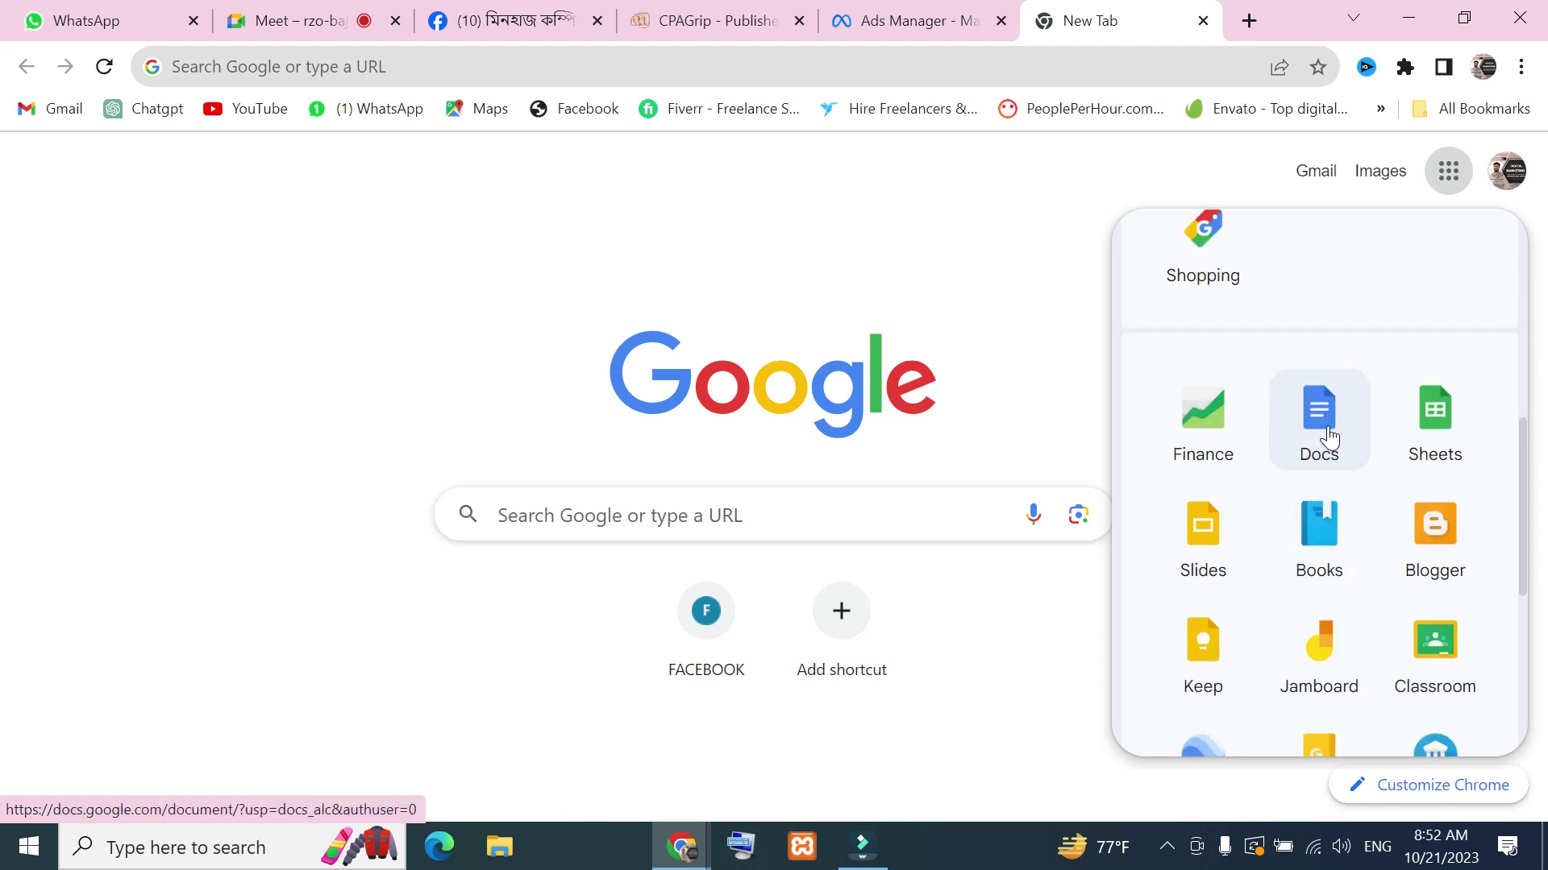
click(1339, 435)
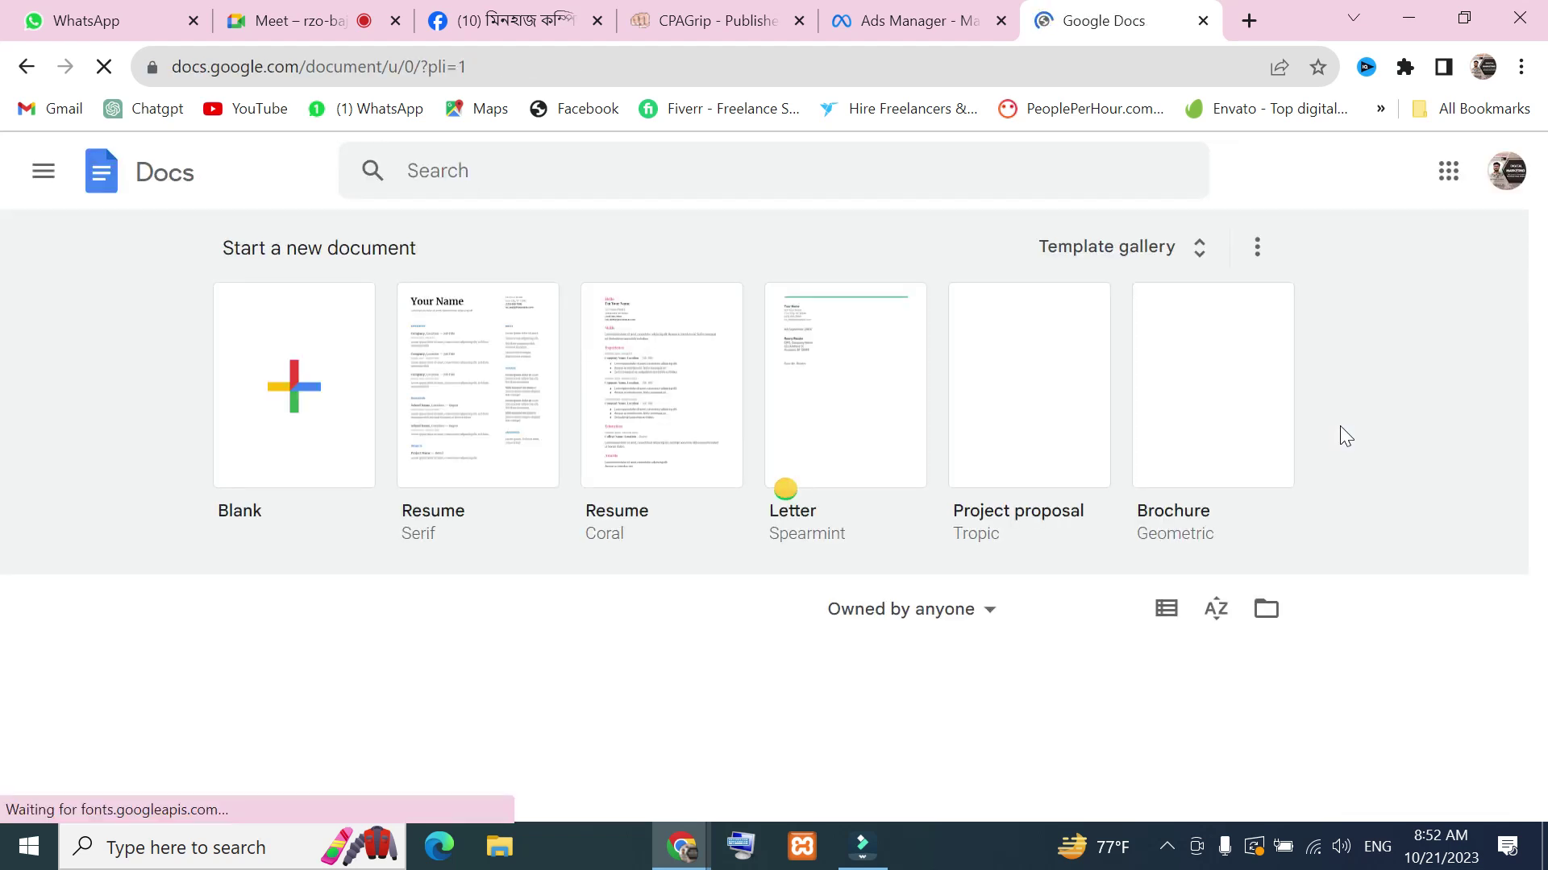
Create a new blank document, briefly checking the Meet call and Facebook group tabs
click(289, 371)
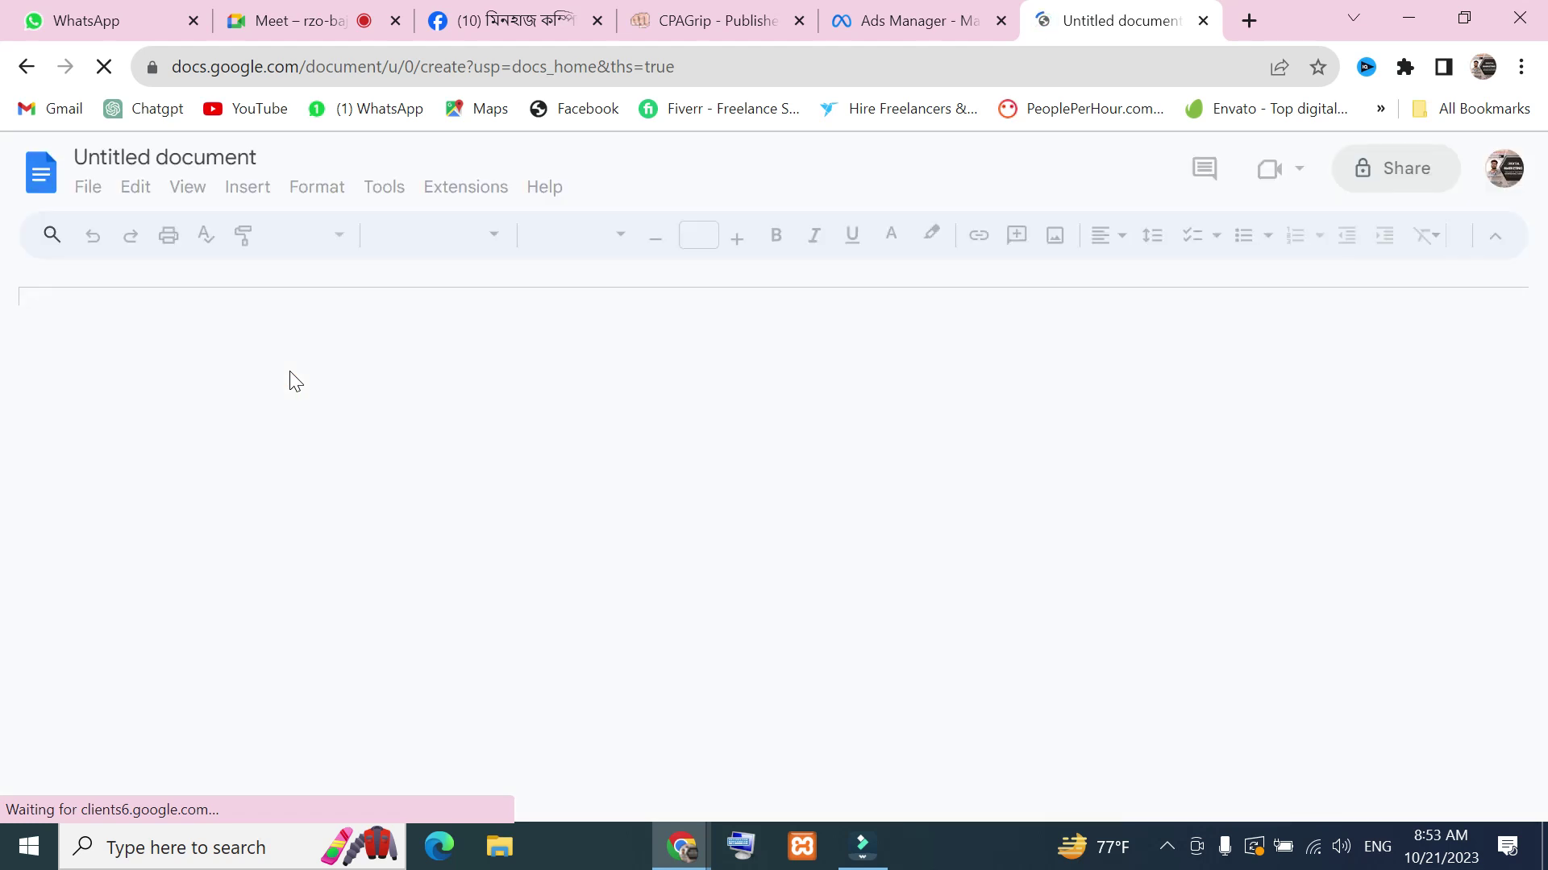
click(278, 15)
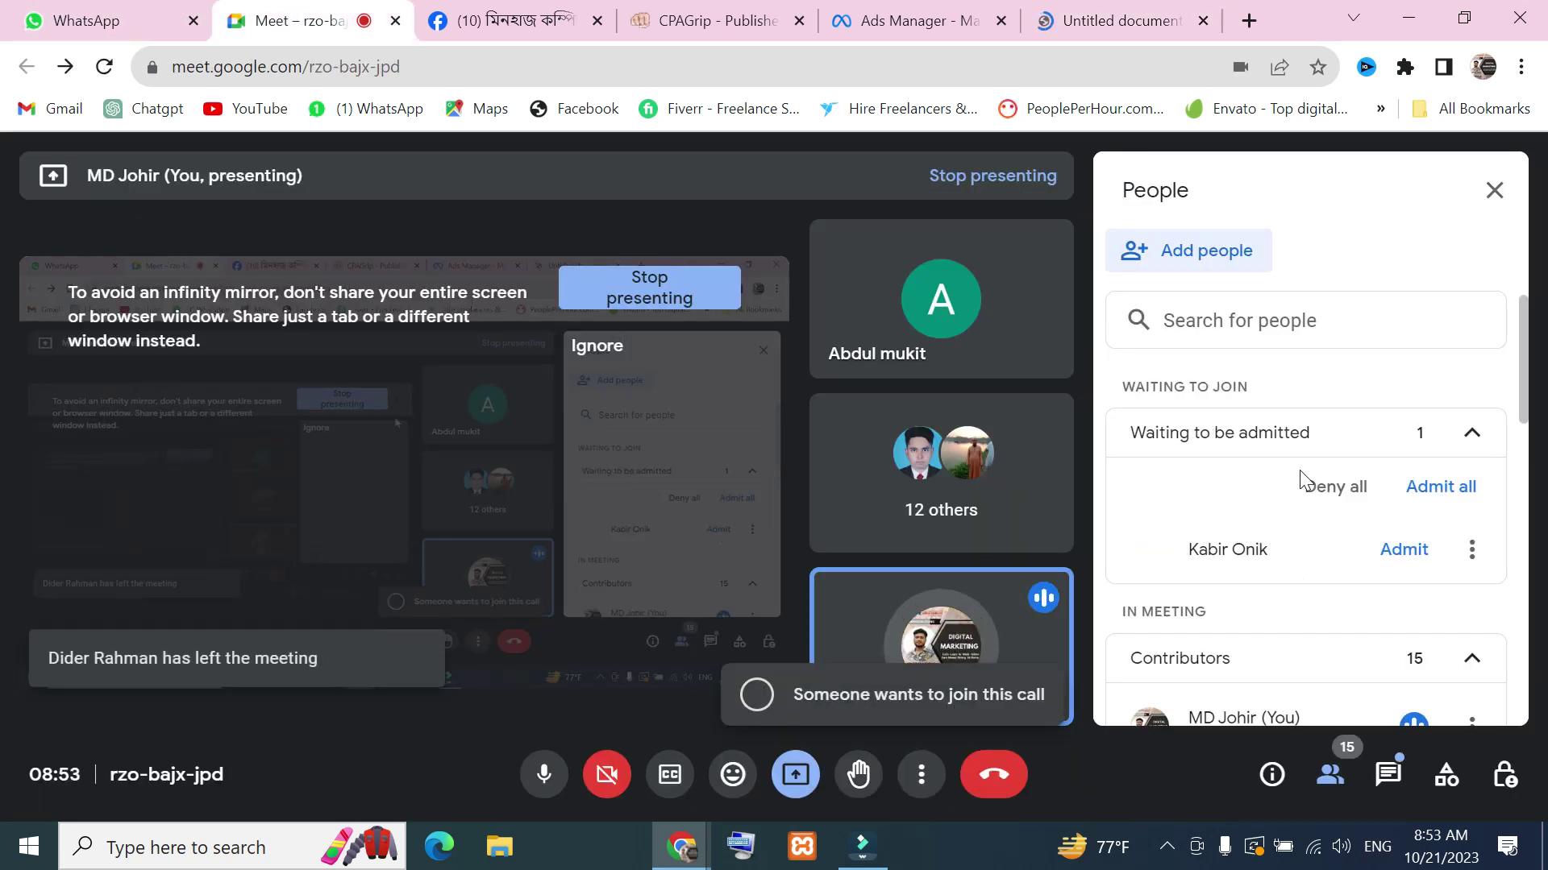
click(1130, 25)
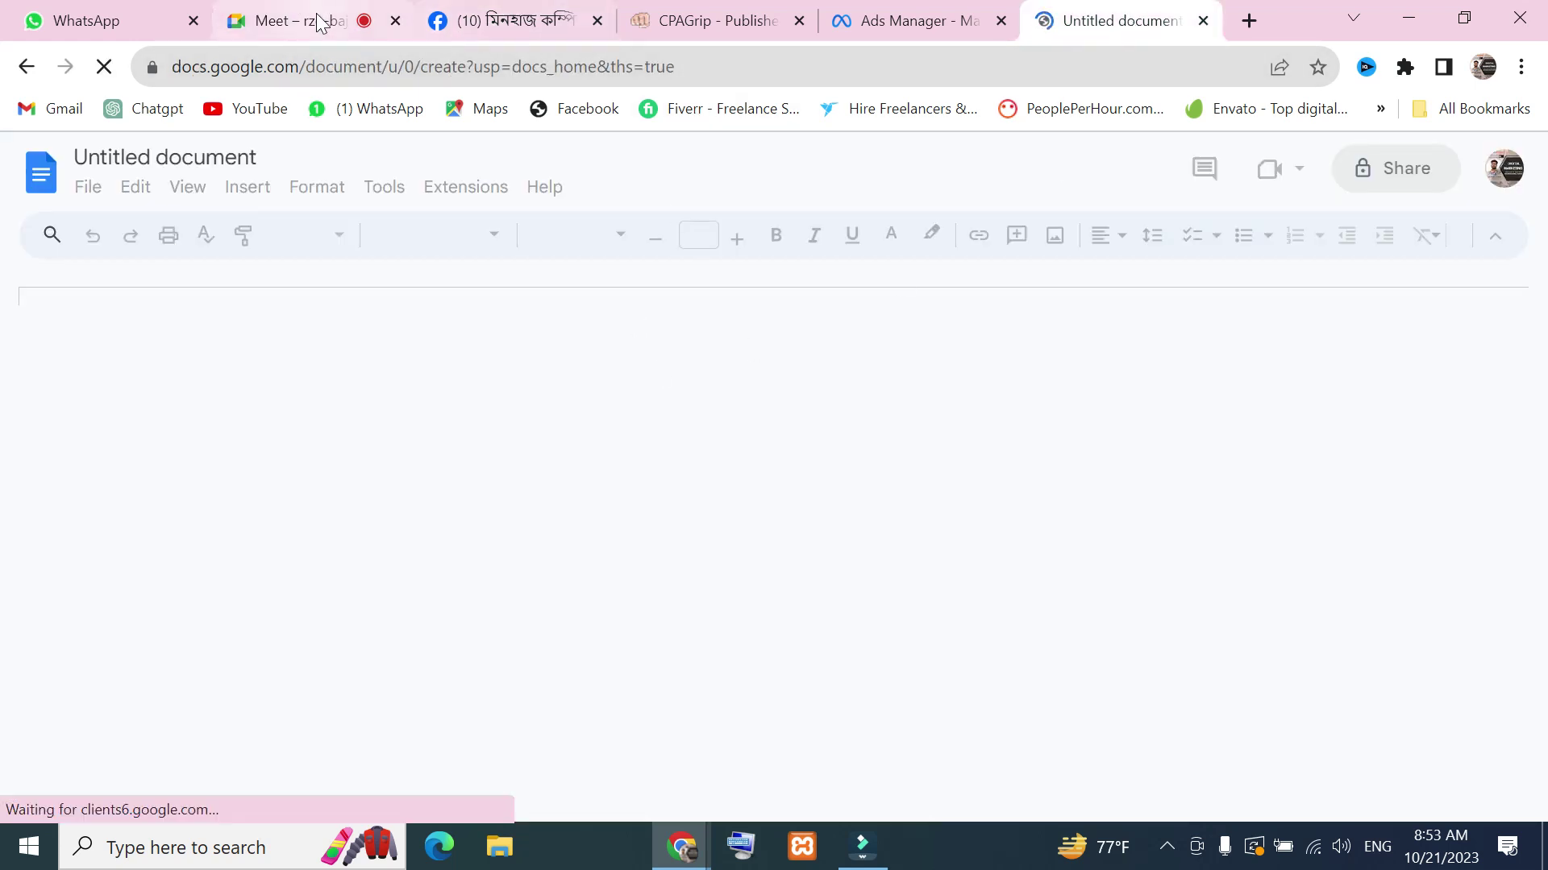
click(320, 21)
click(504, 21)
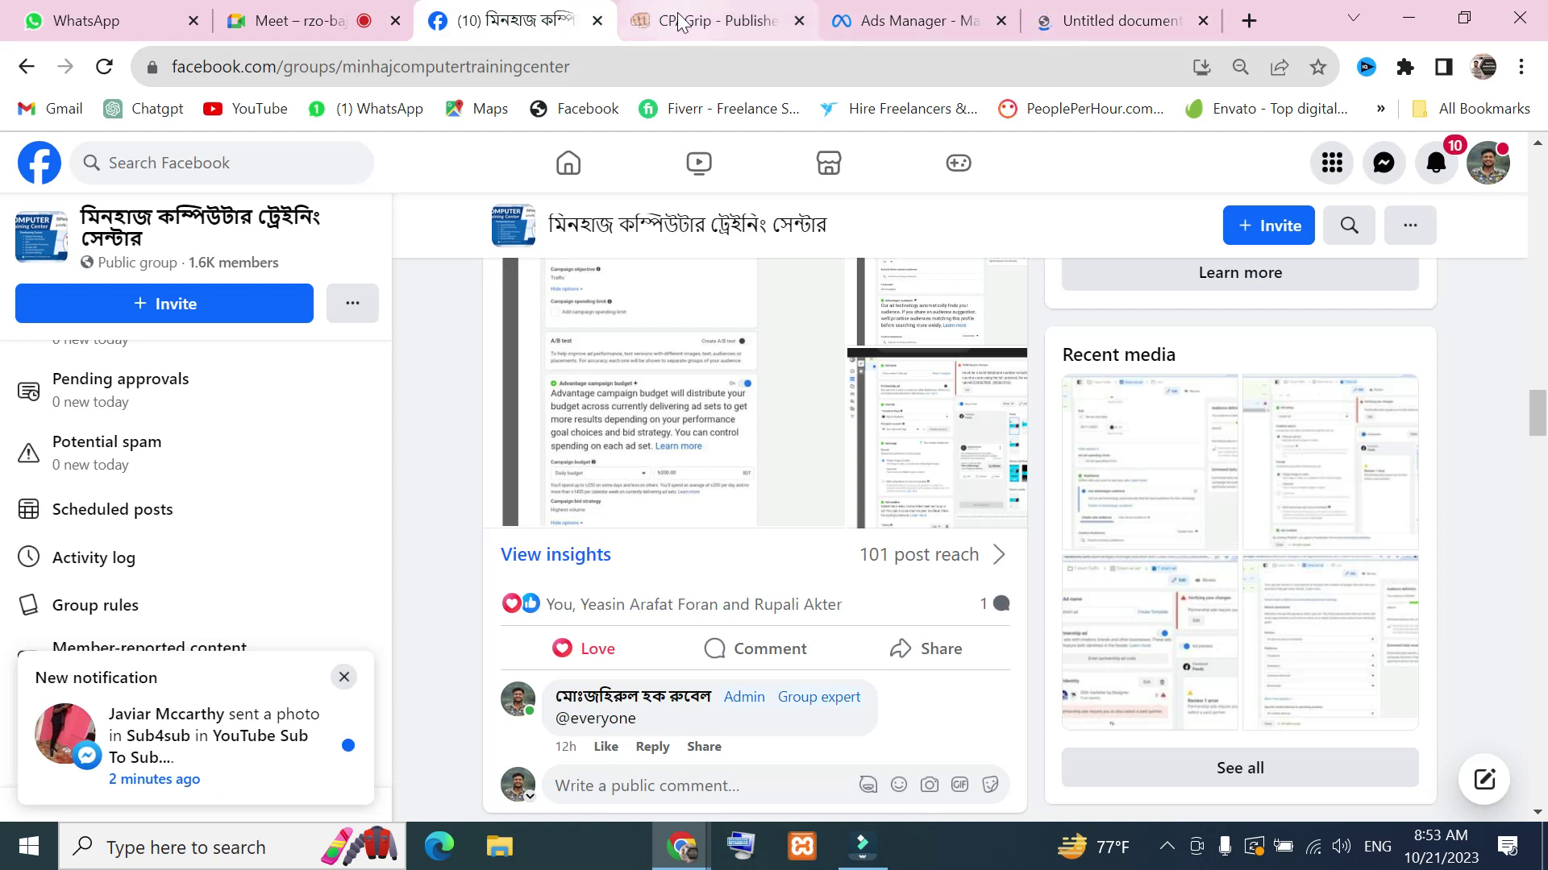
click(331, 22)
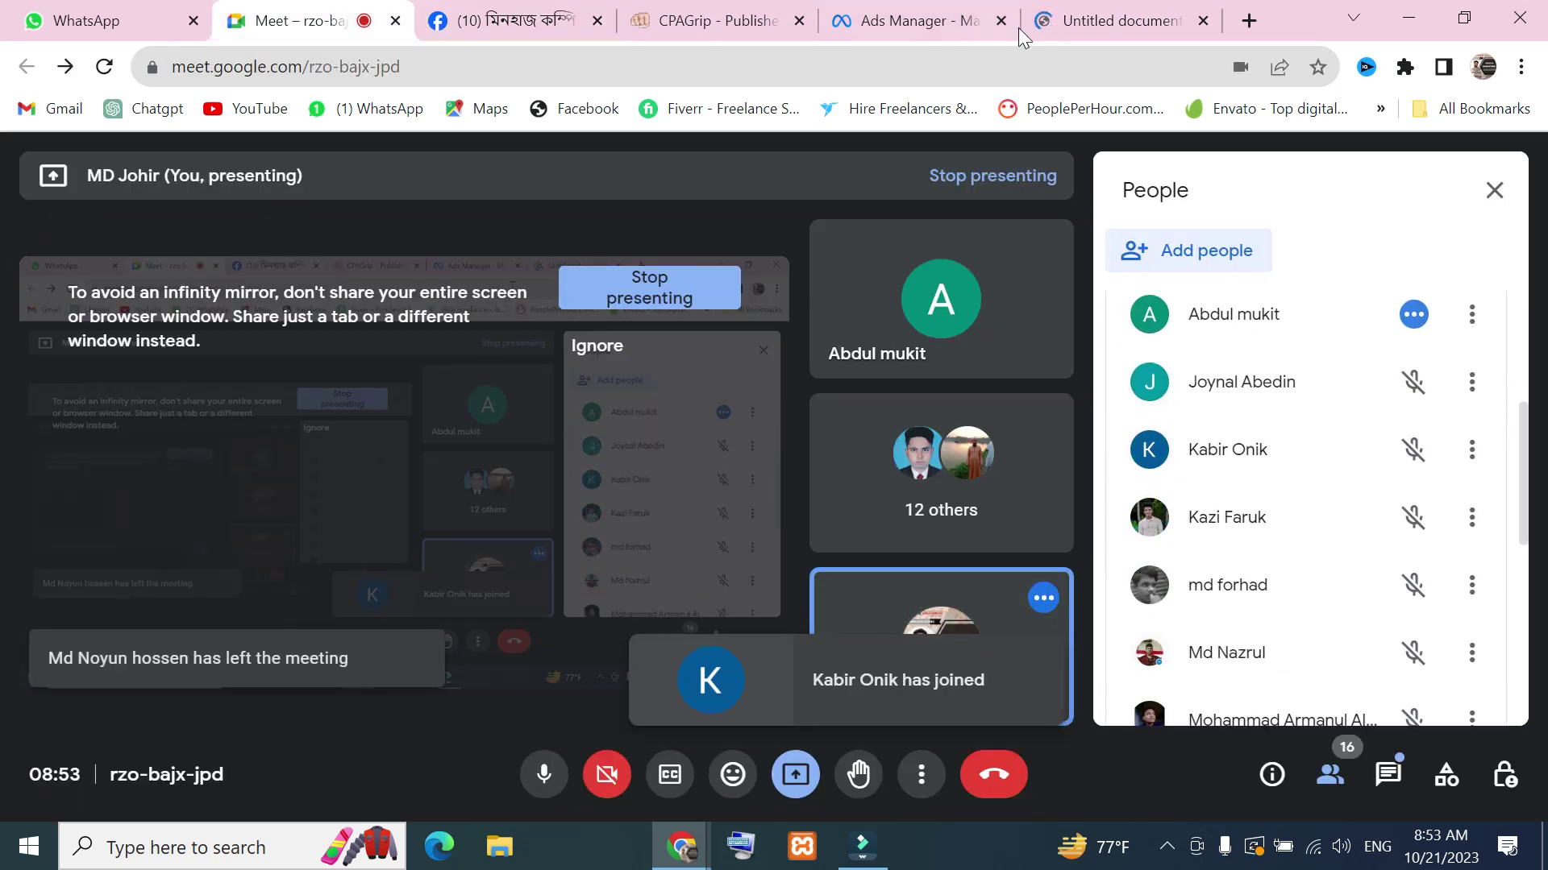
click(1129, 16)
Type the heading 'Facebook Account Create' on the first line
click(441, 441)
text(Pro)
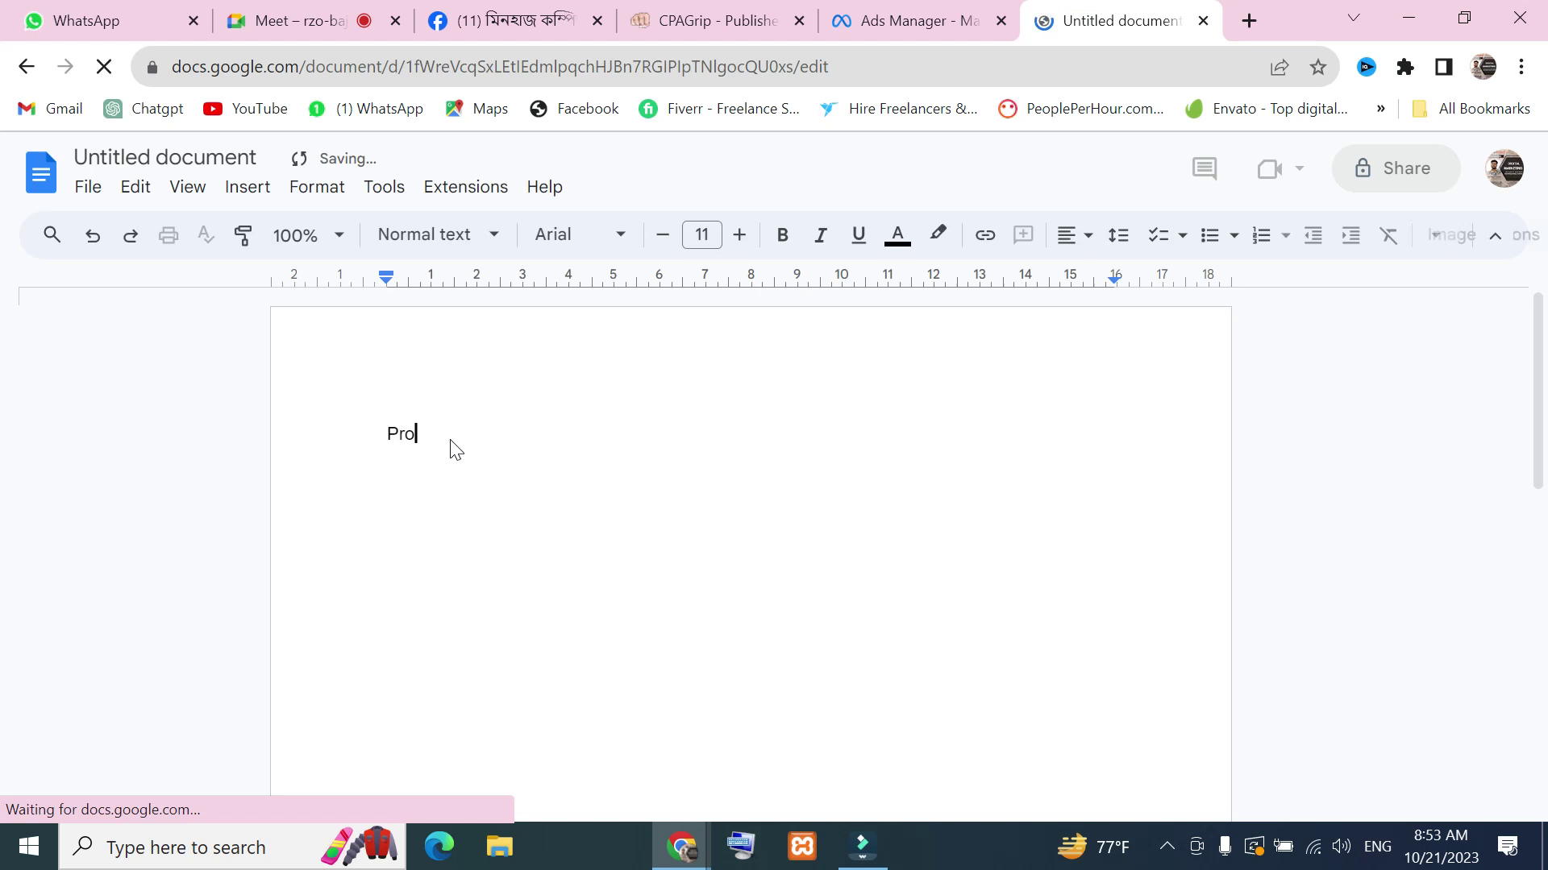
key(BackSpace)
key(BackSpace)
key(BackSpace)
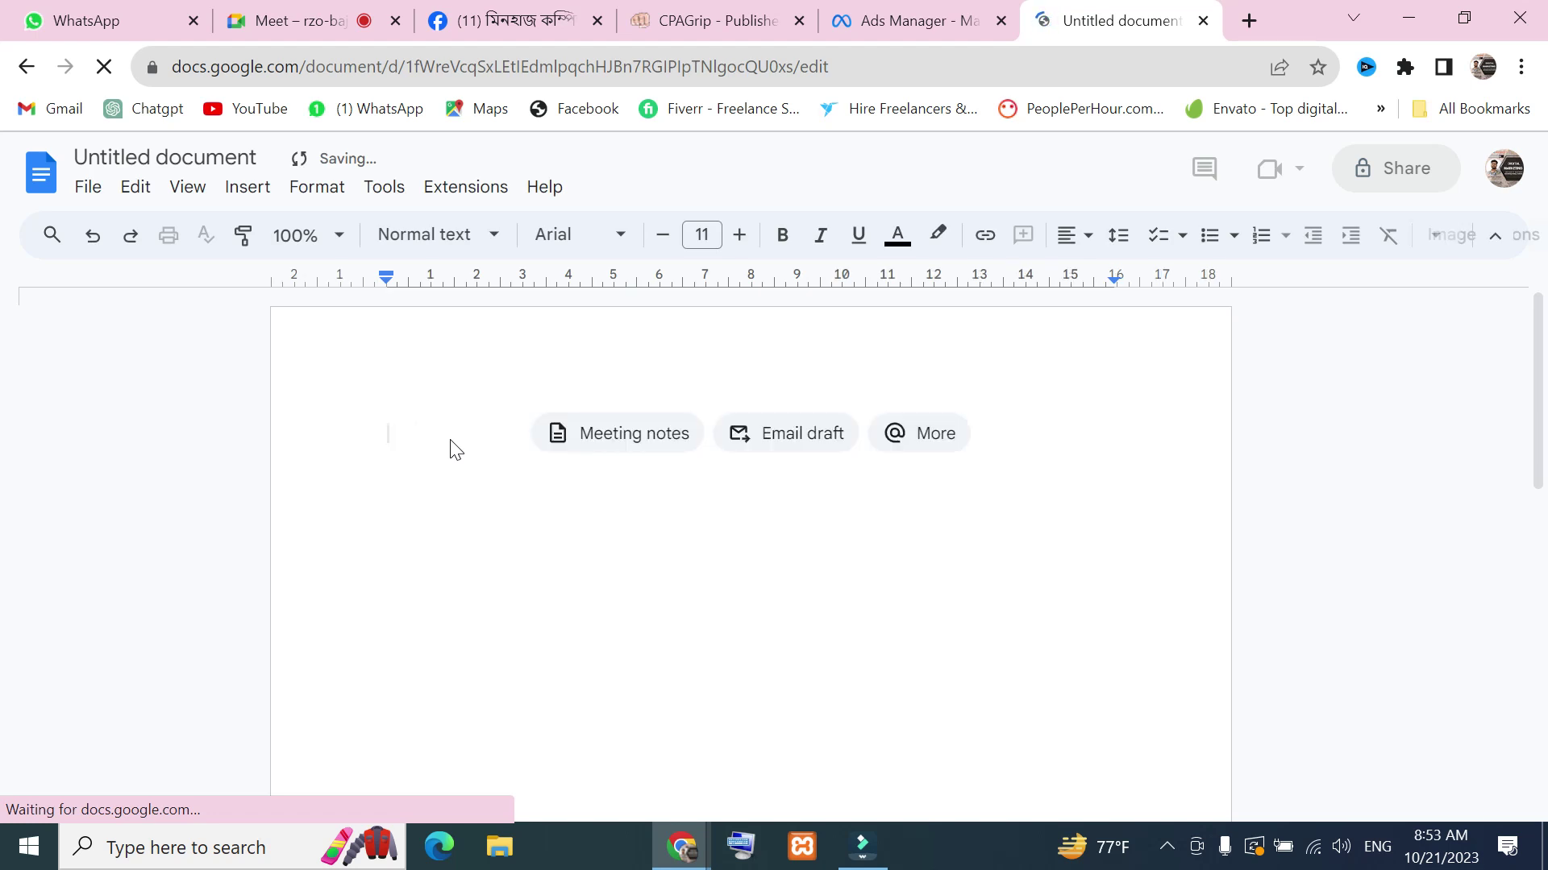
text(Facebook)
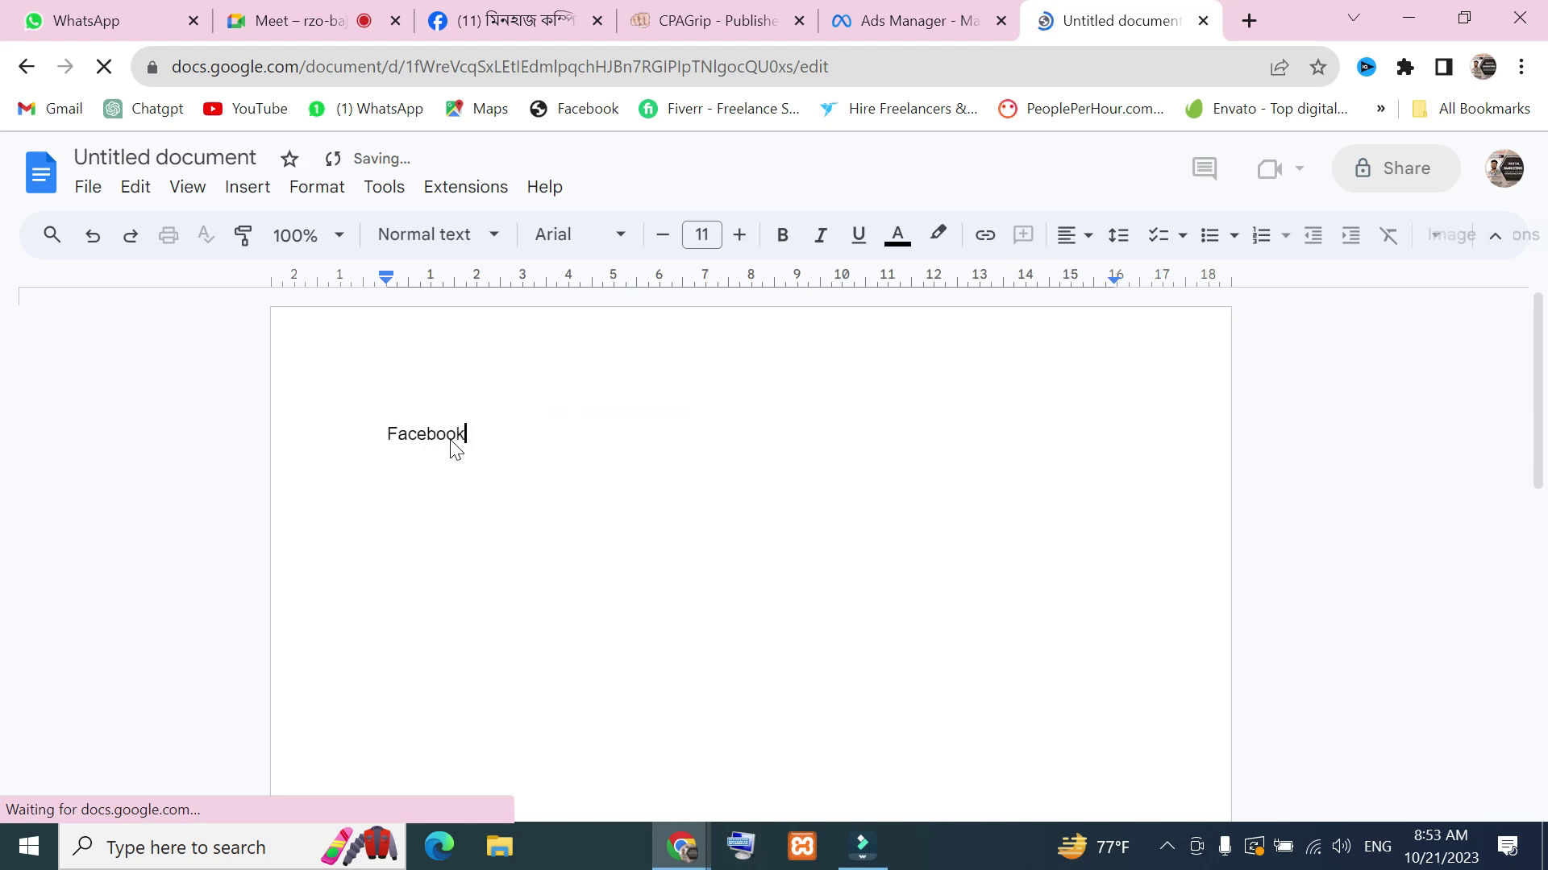
text( Ac)
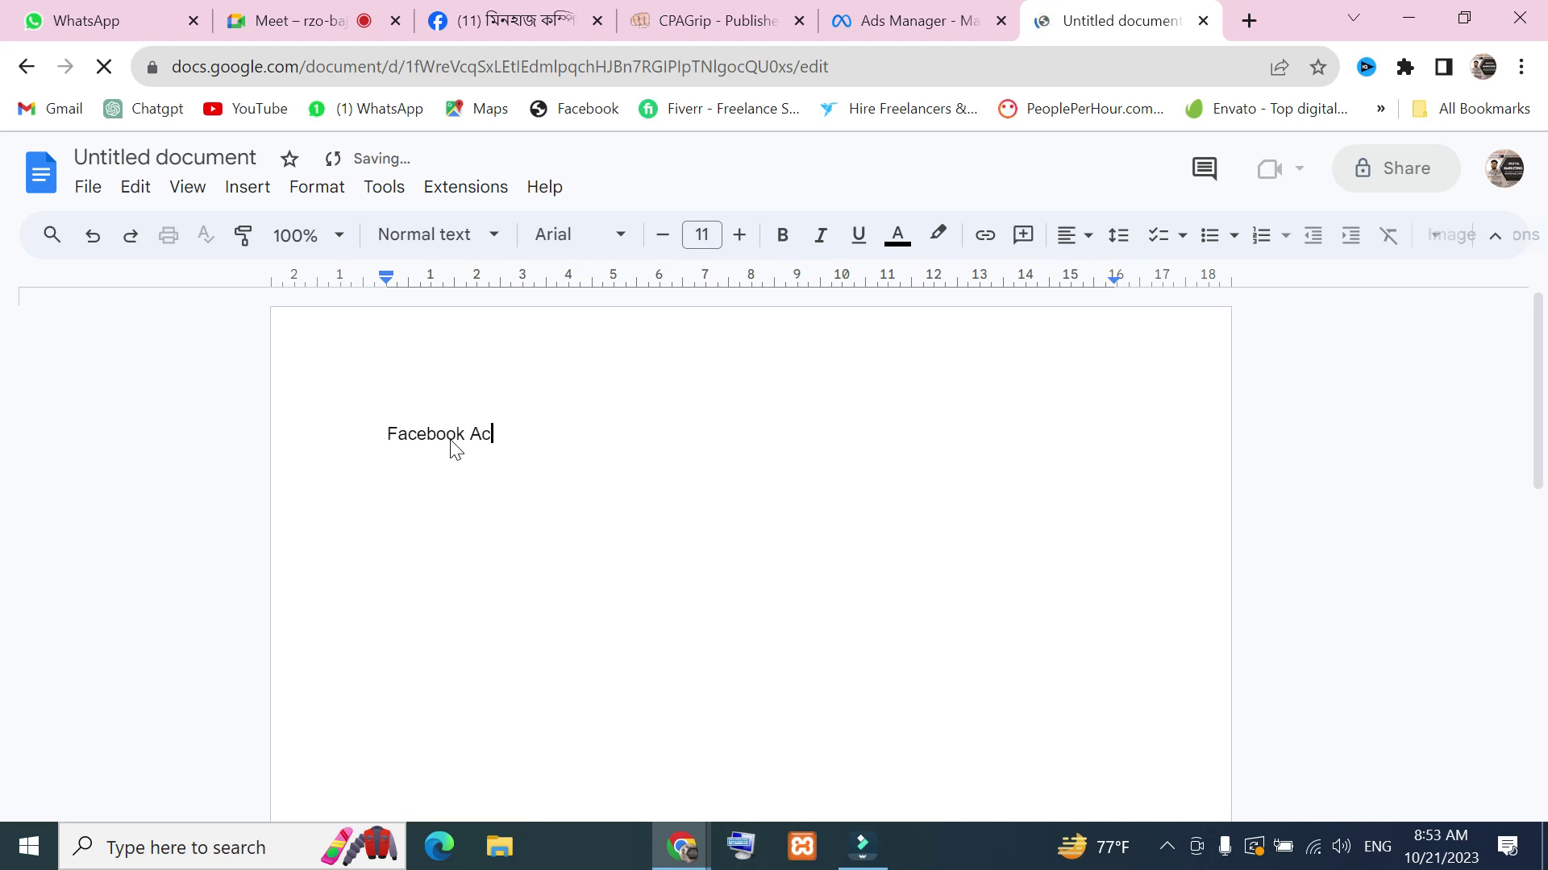
text(count Create)
key(Return)
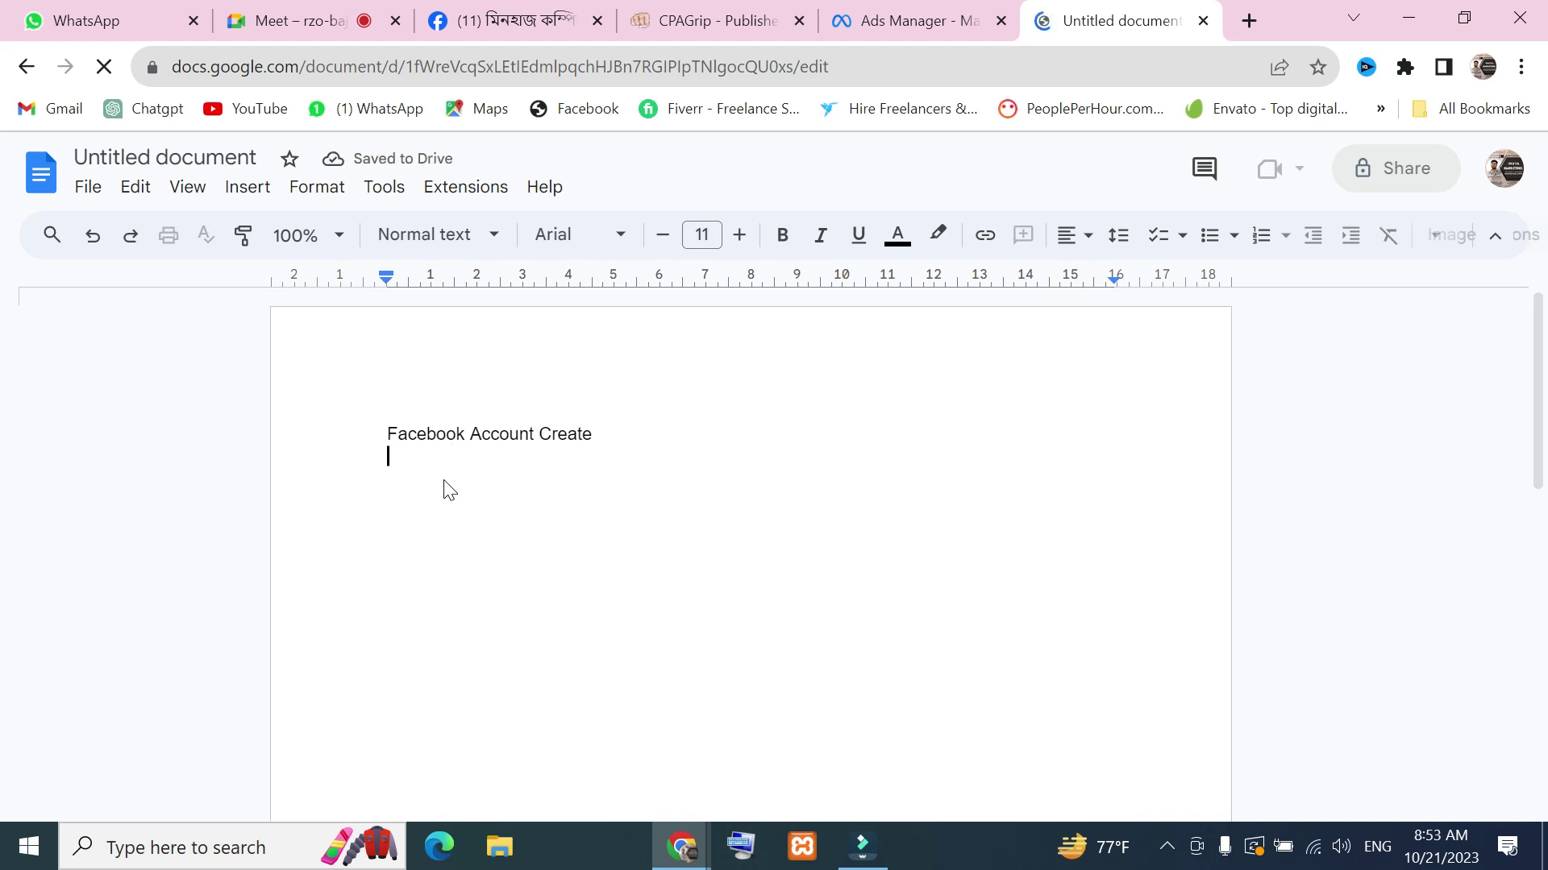
Underline the 'Facebook Account Create' heading
drag(615, 434, 380, 443)
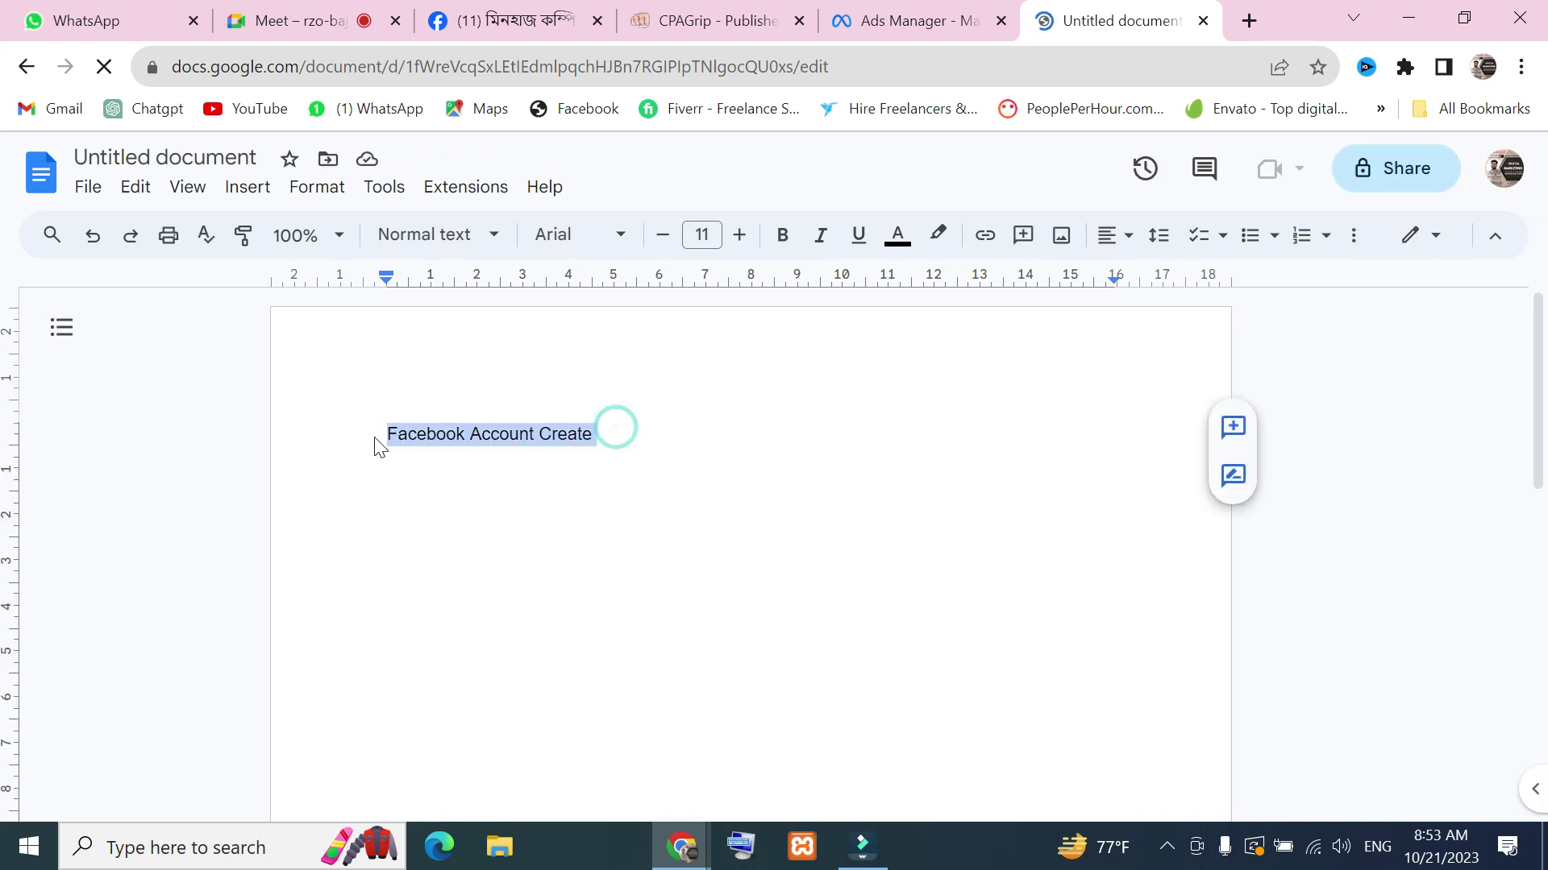
click(896, 235)
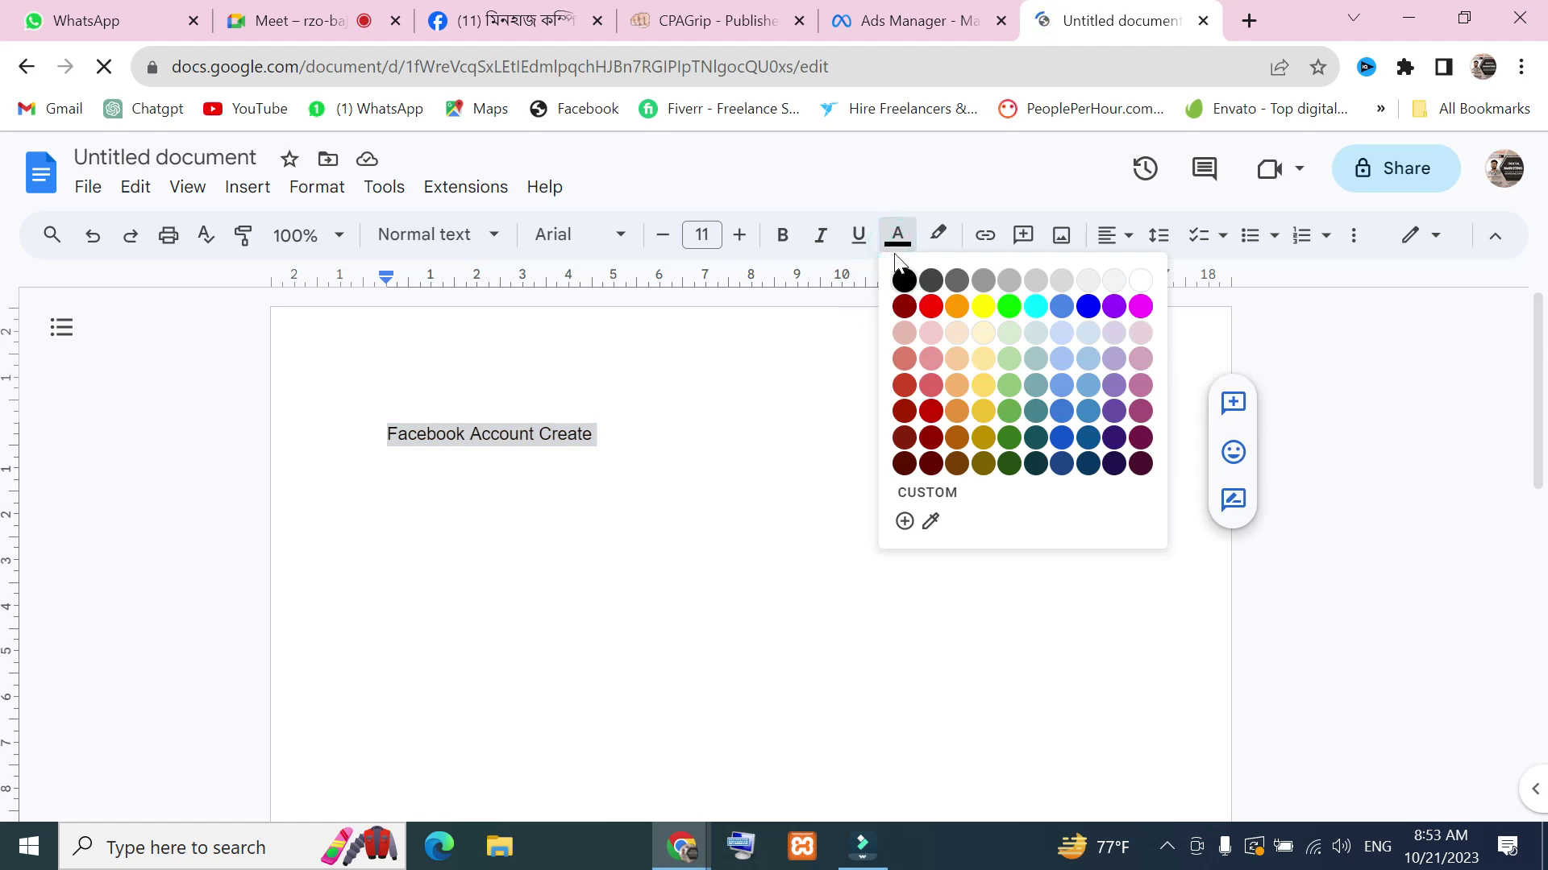
click(858, 237)
click(629, 435)
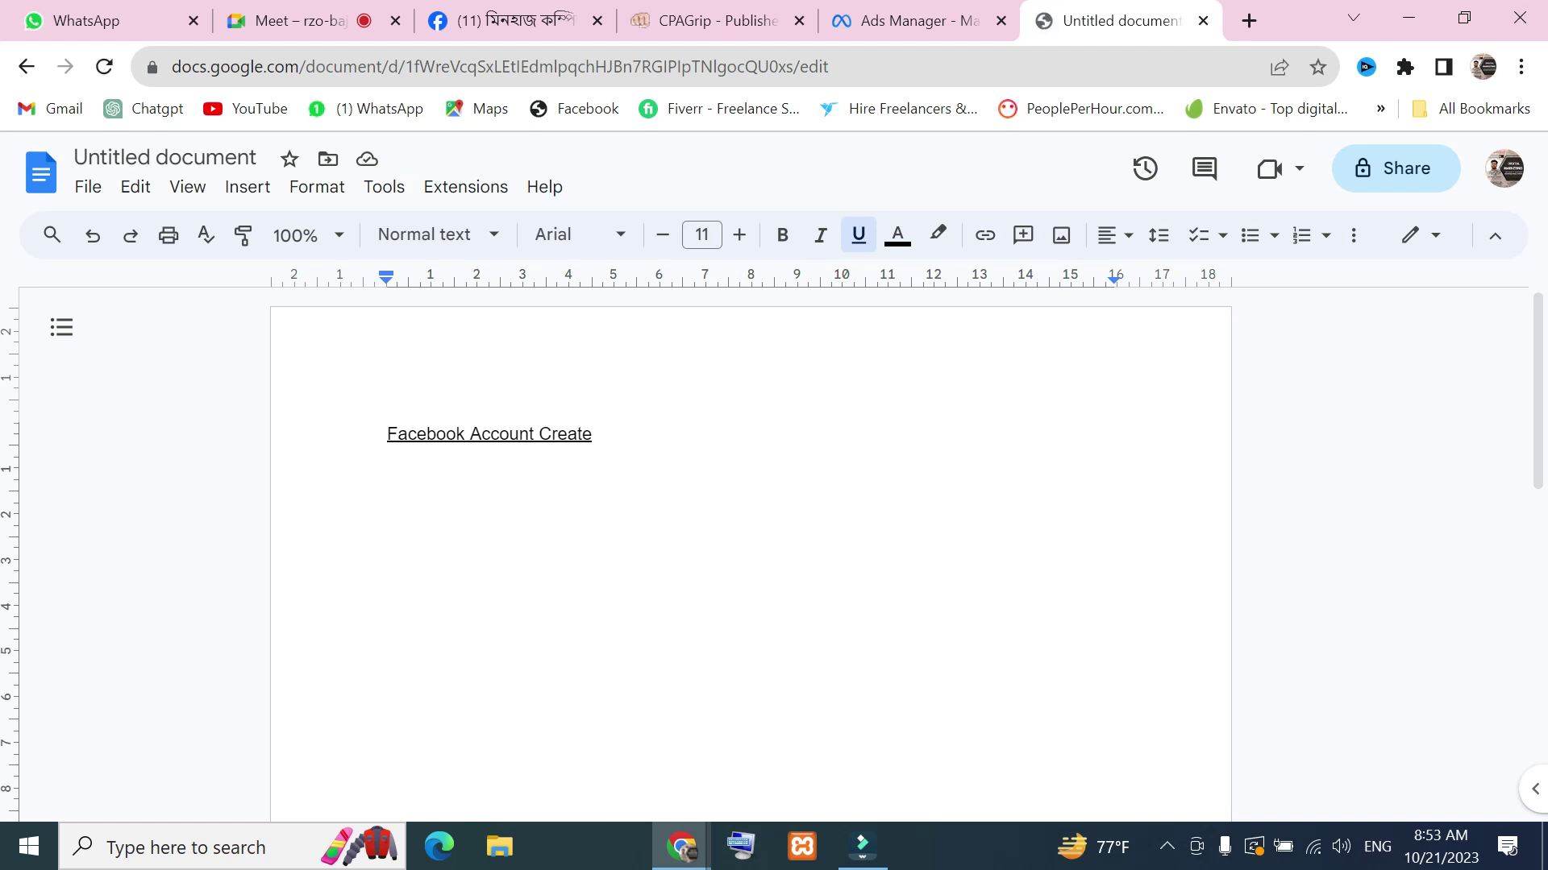
Start a non-underlined numbered list with item 1 'Valid Email/mobile'
key(Return)
text(1)
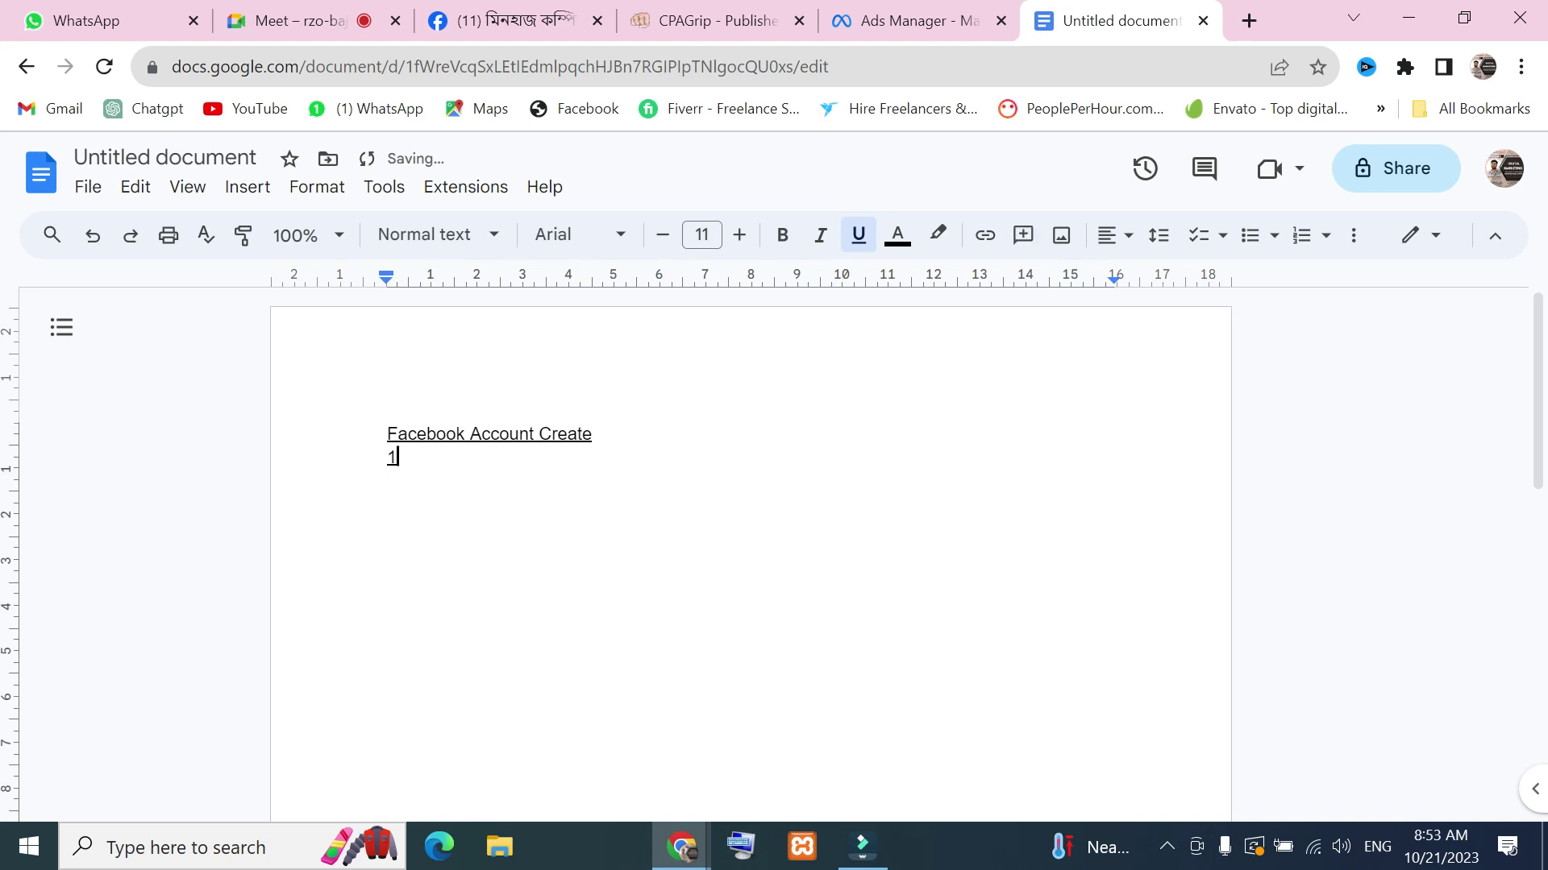
text(.)
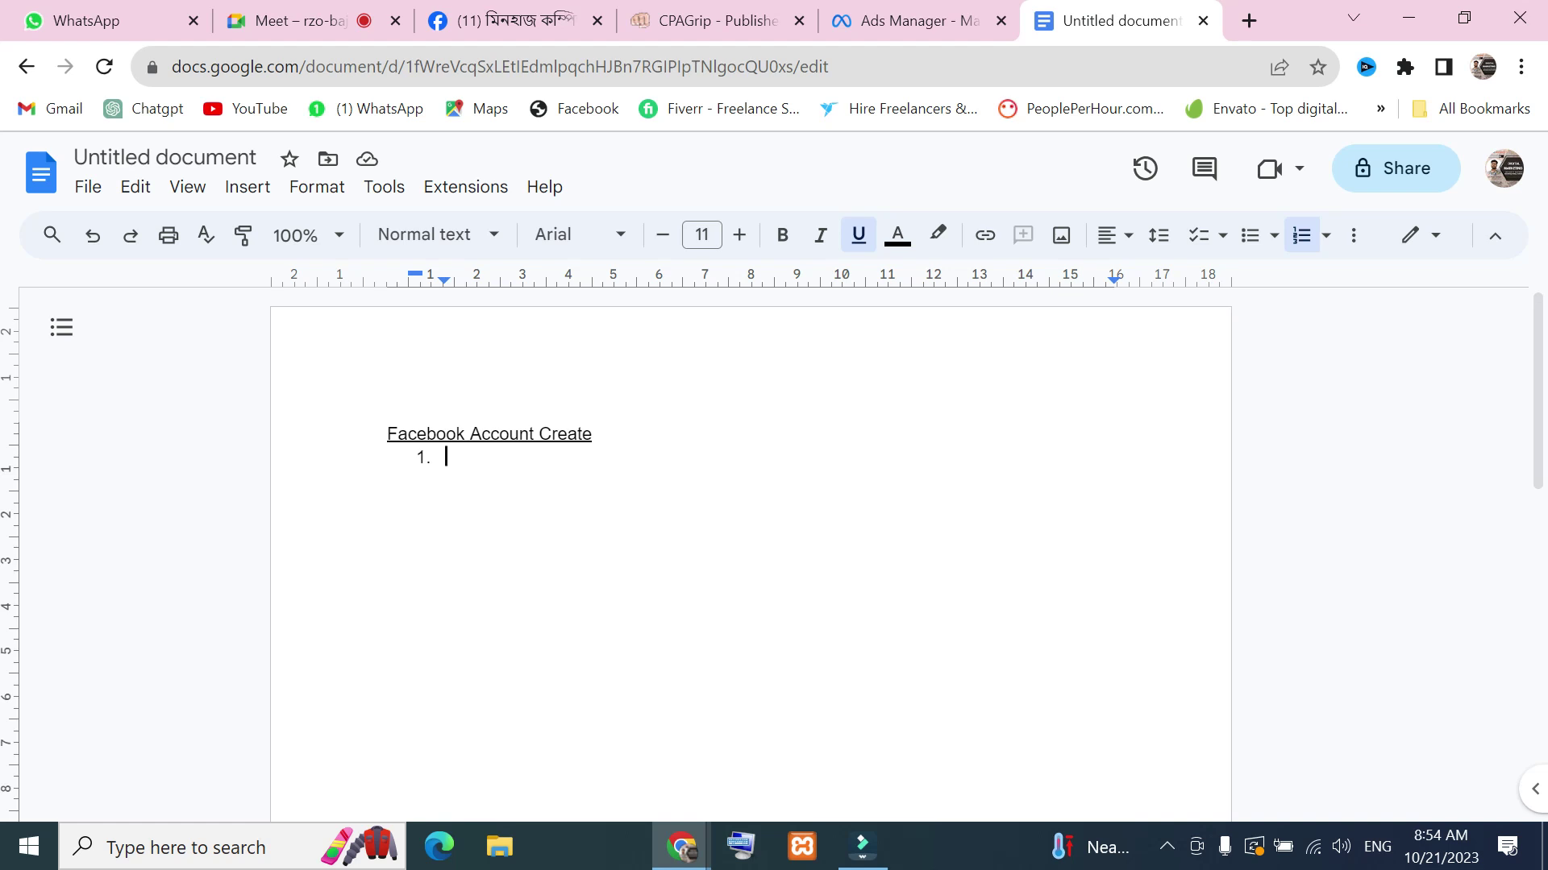
text(Vol)
key(BackSpace)
key(BackSpace)
key(BackSpace)
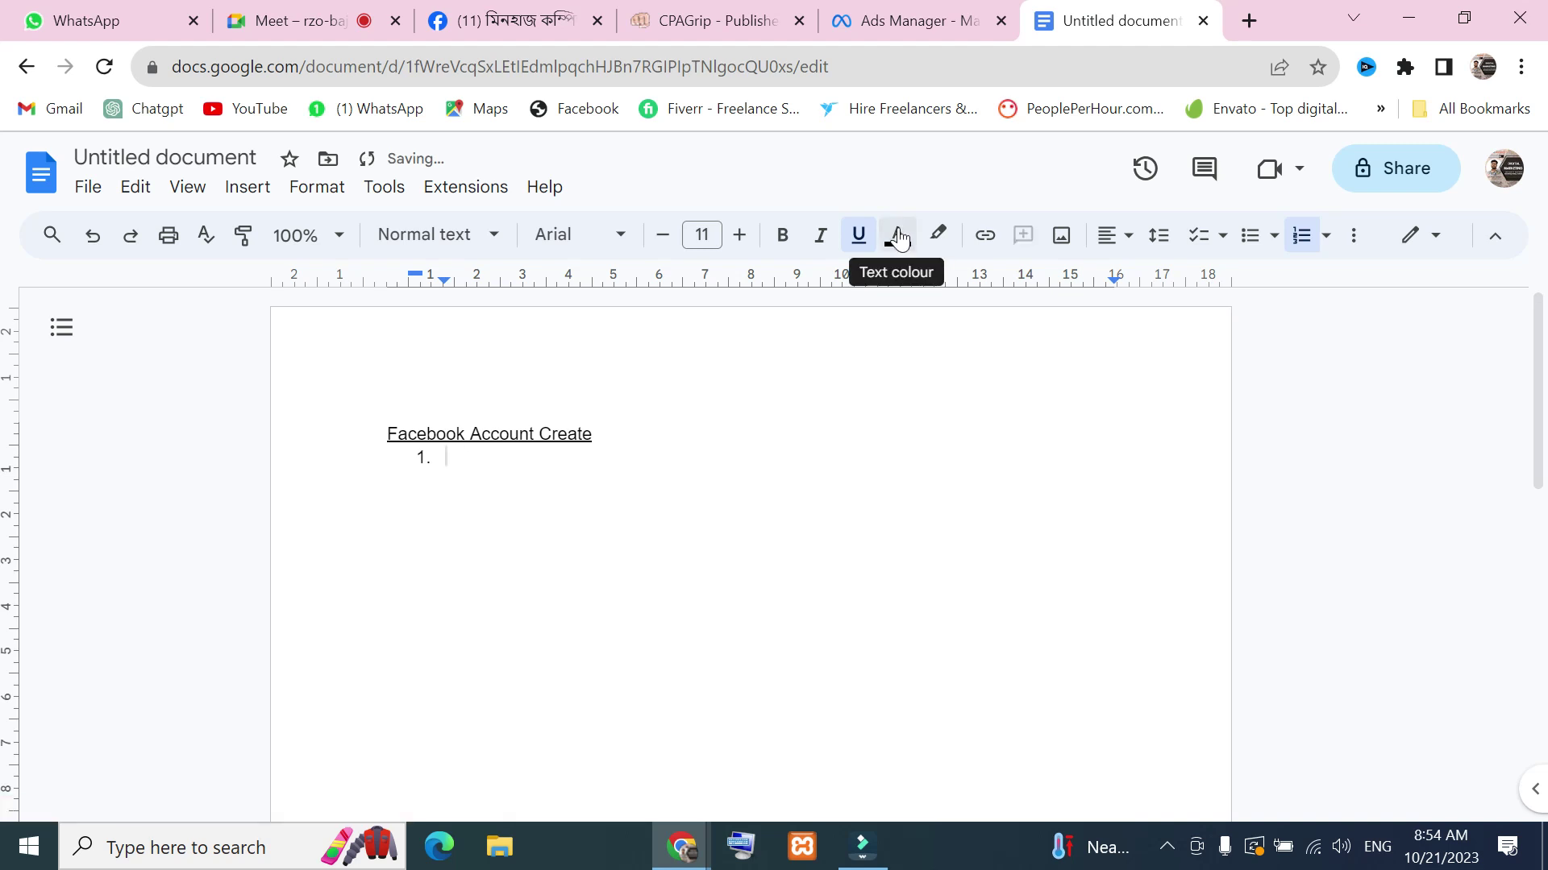
click(858, 236)
text(Joi)
key(BackSpace)
key(BackSpace)
key(BackSpace)
text(Valid )
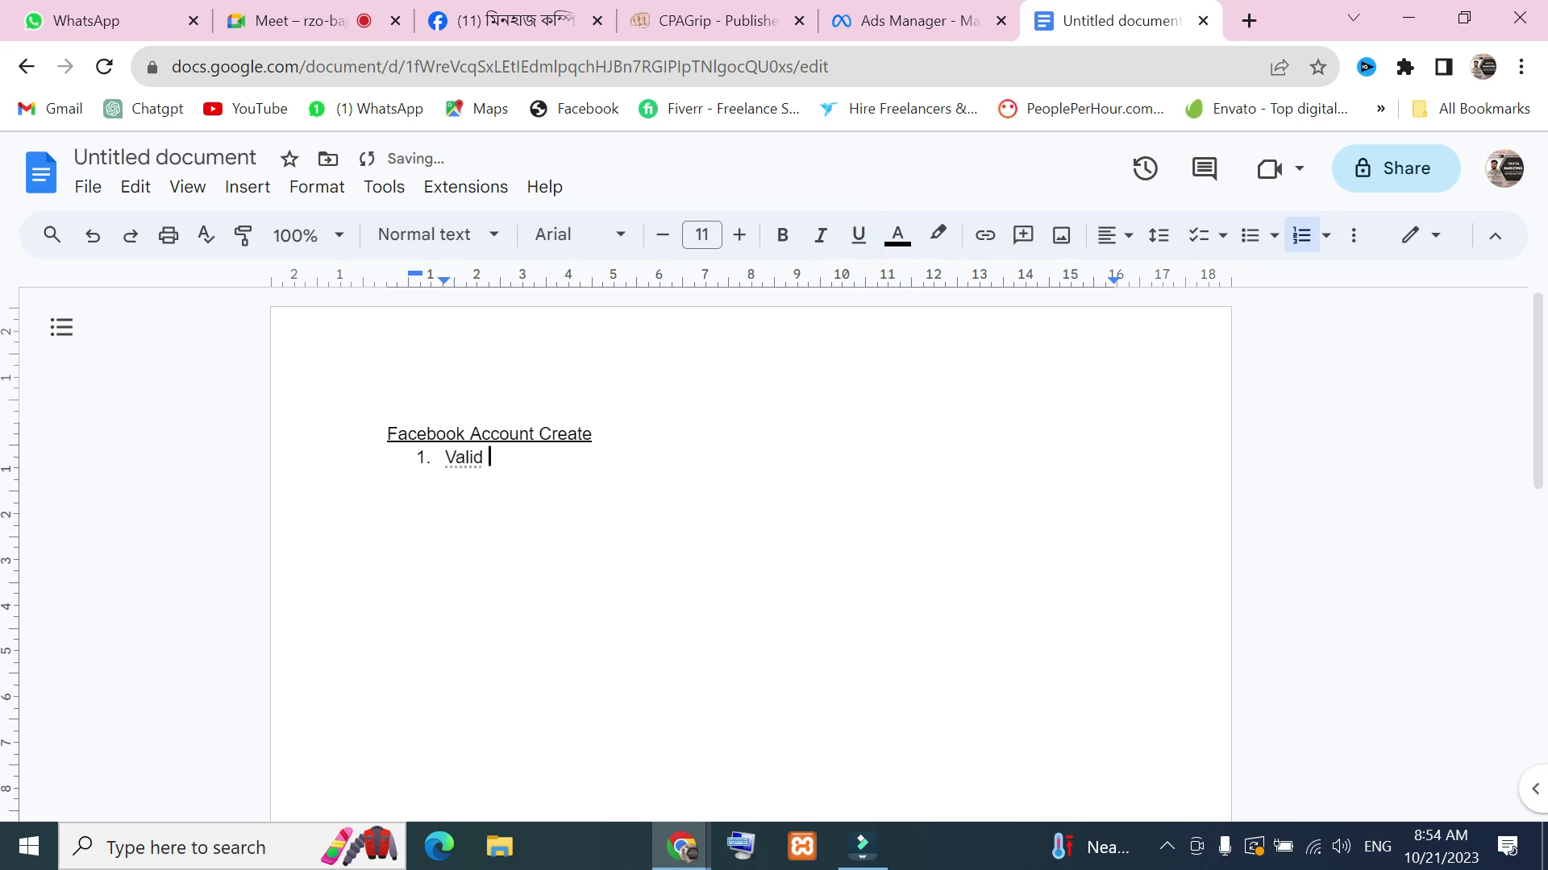
text(Email/mobile)
Add item 2 'Nid /birth certificate Name' and begin item 3
key(Return)
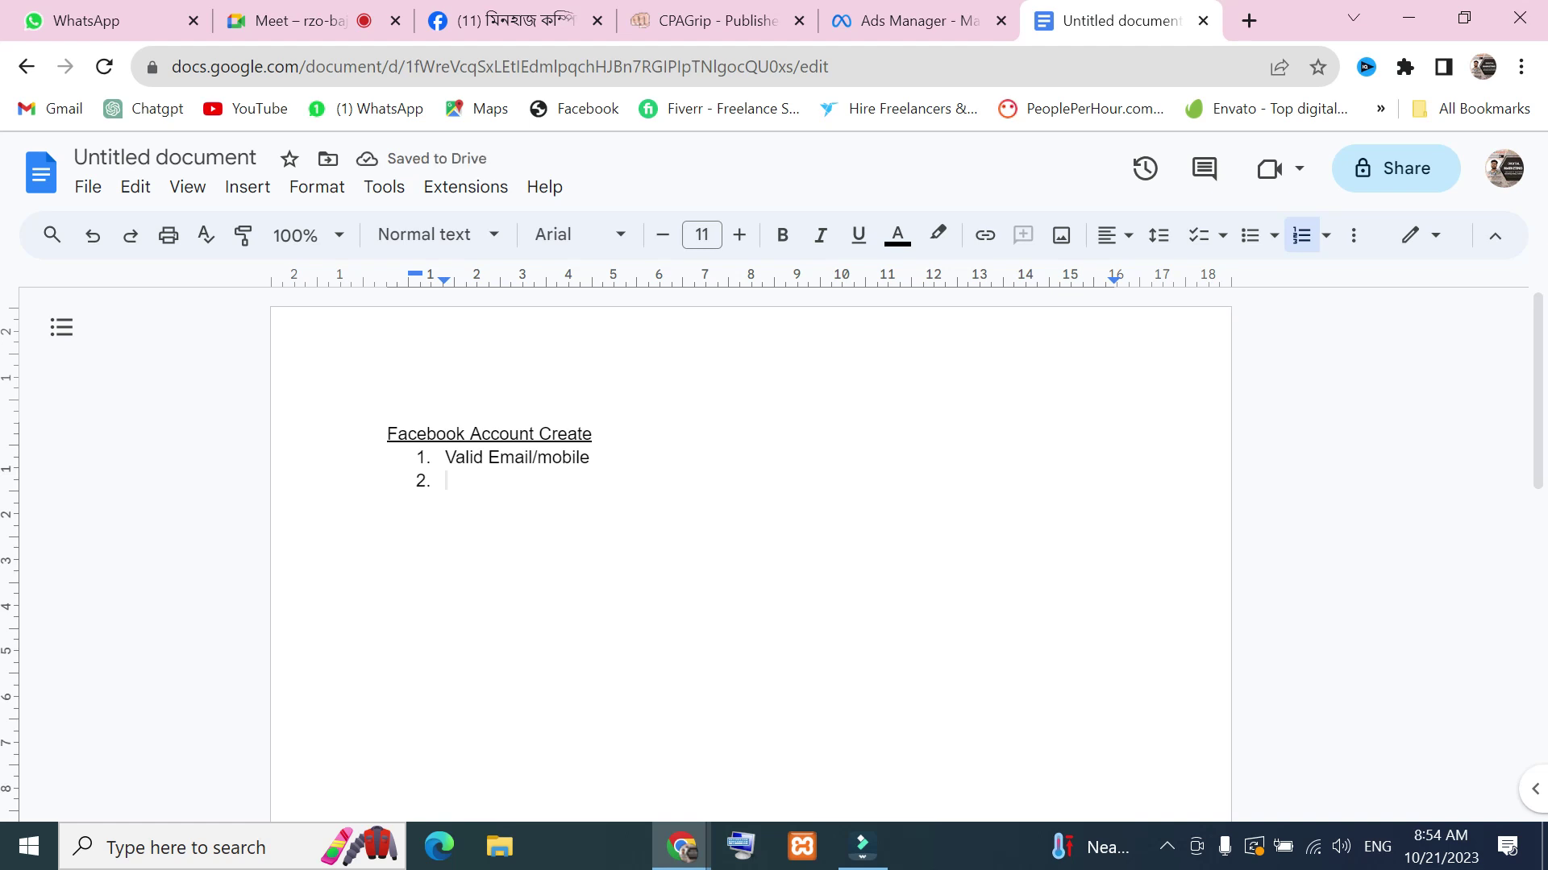
text(Nid )
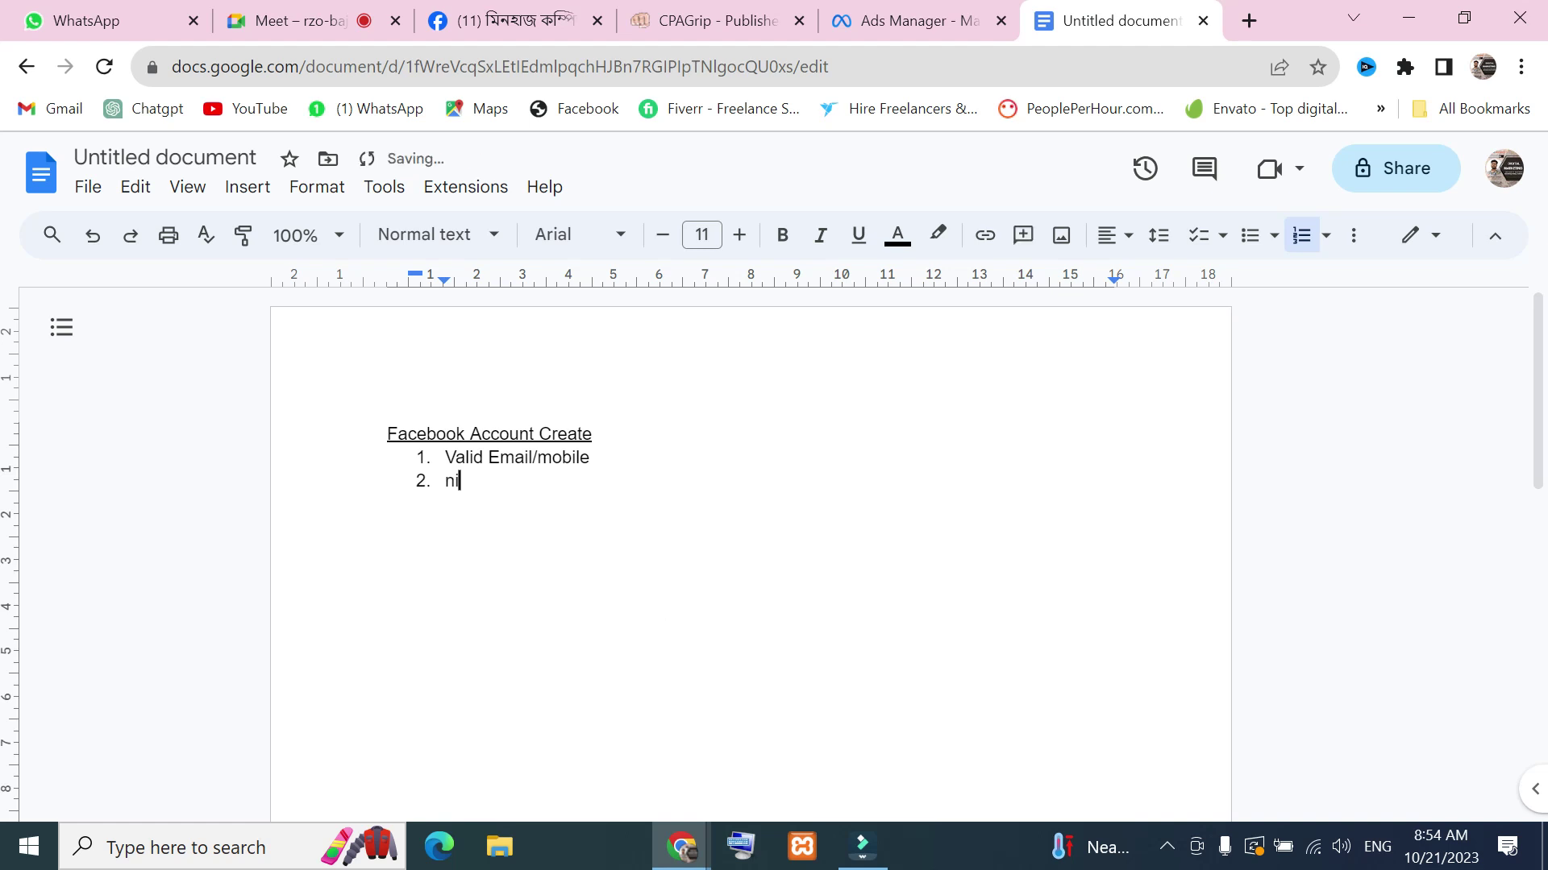
text(/birth certificw)
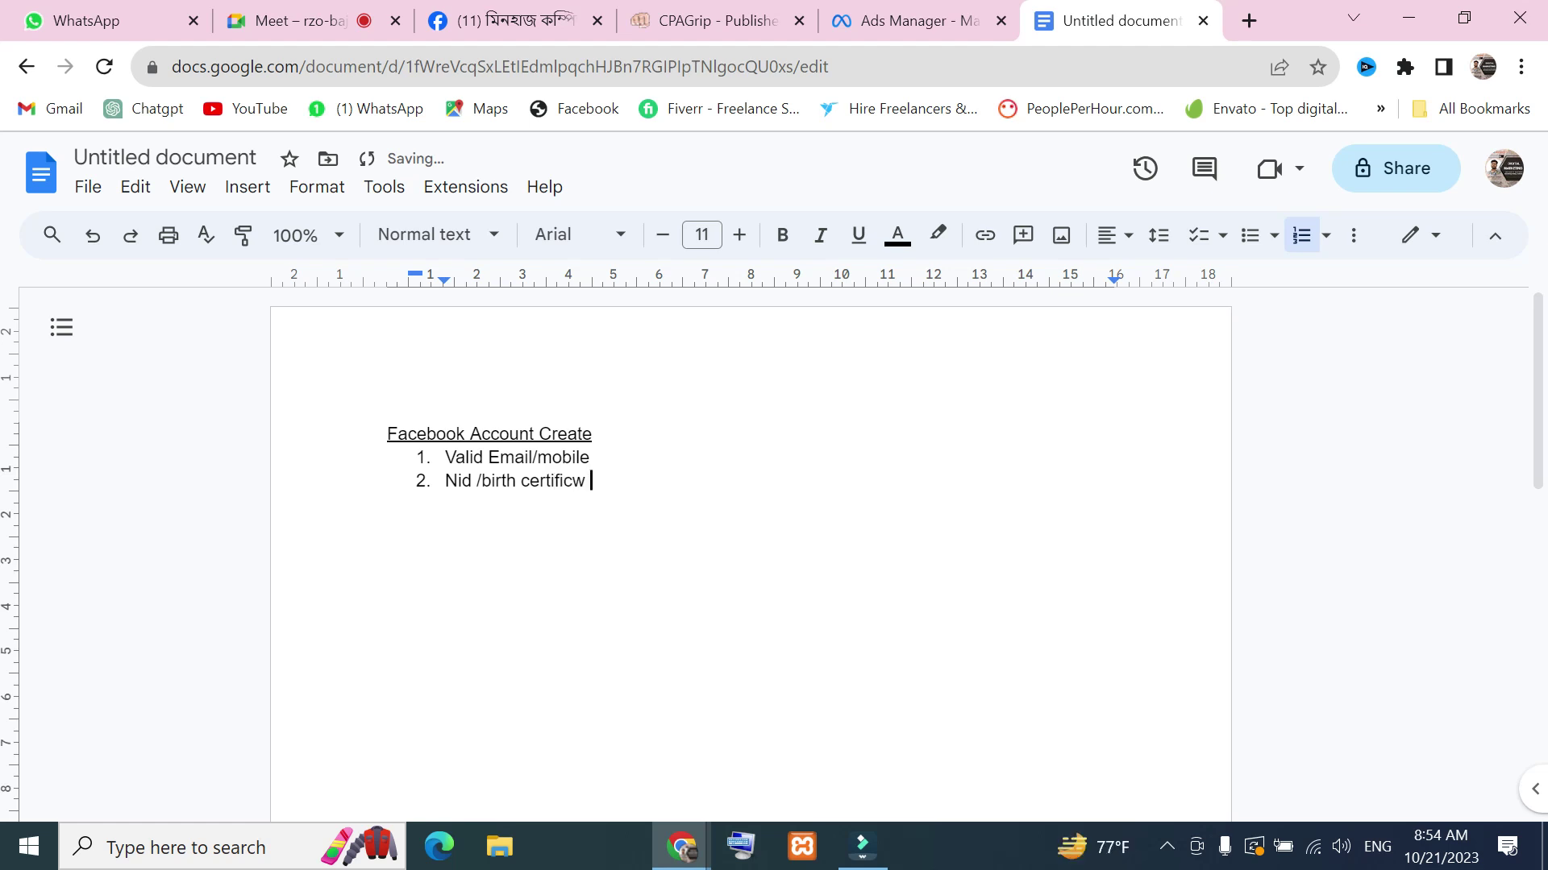
key(BackSpace)
text(ate  Name)
key(Return)
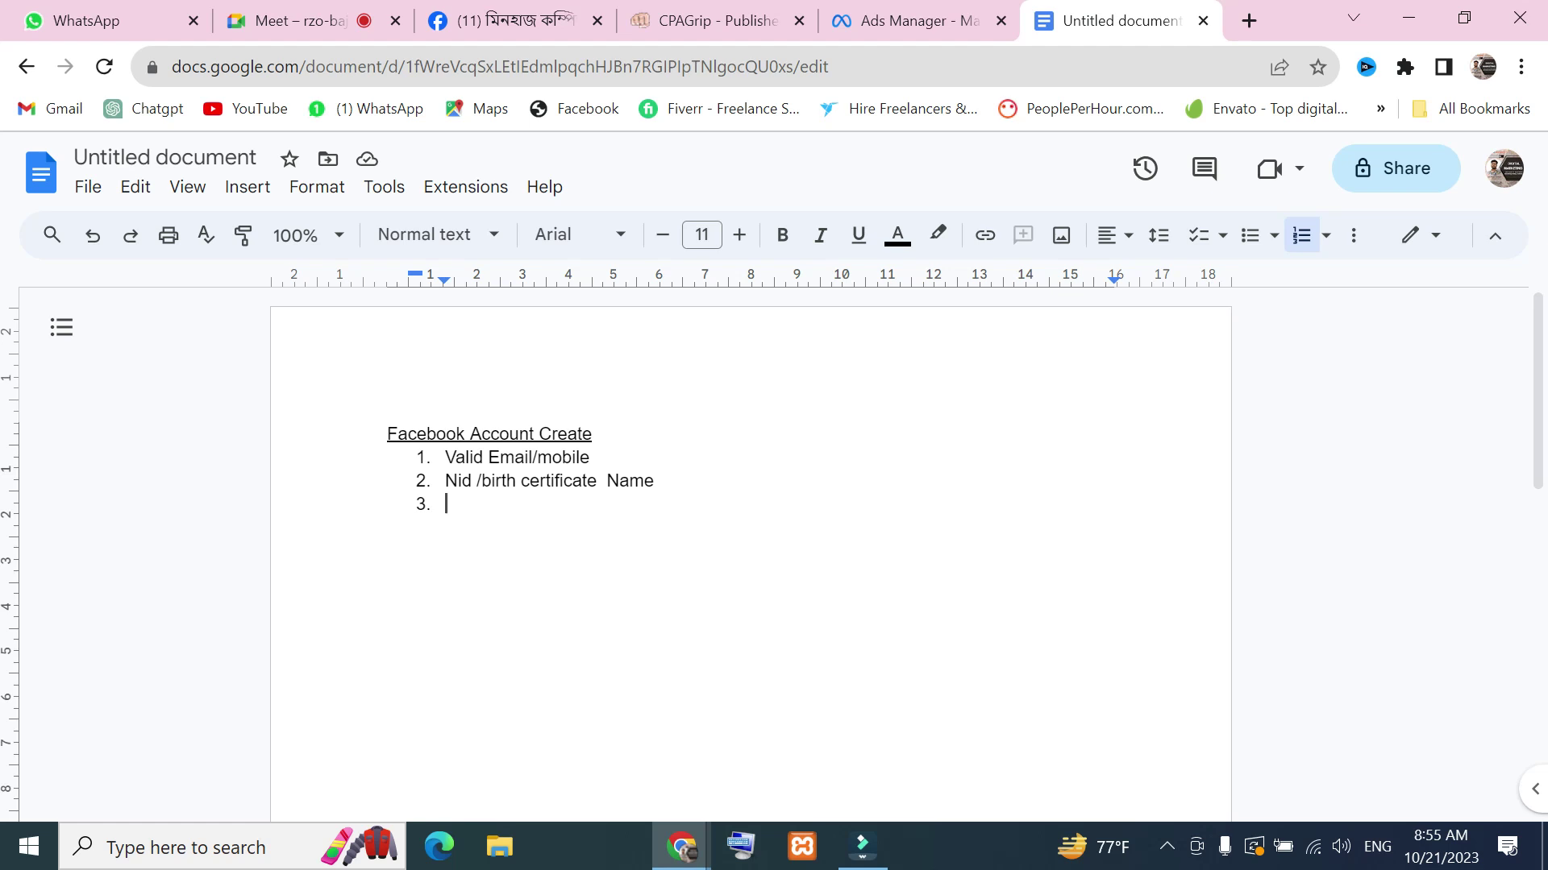
Insert 'Passport /' before 'Nid' in list item 2
click(447, 481)
text(/)
text([)
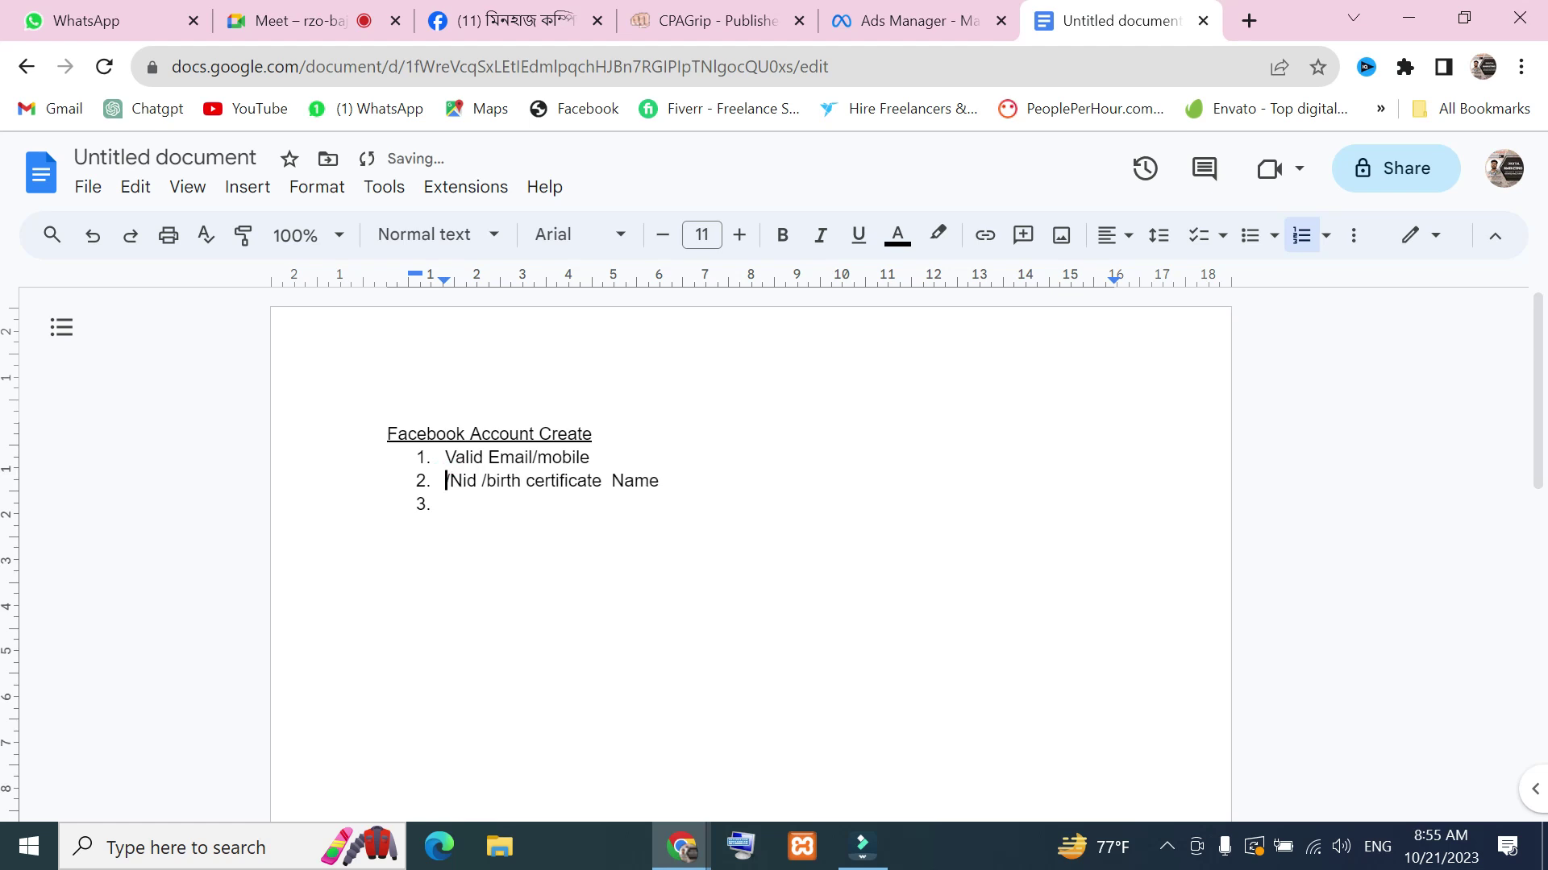
text(Pass)
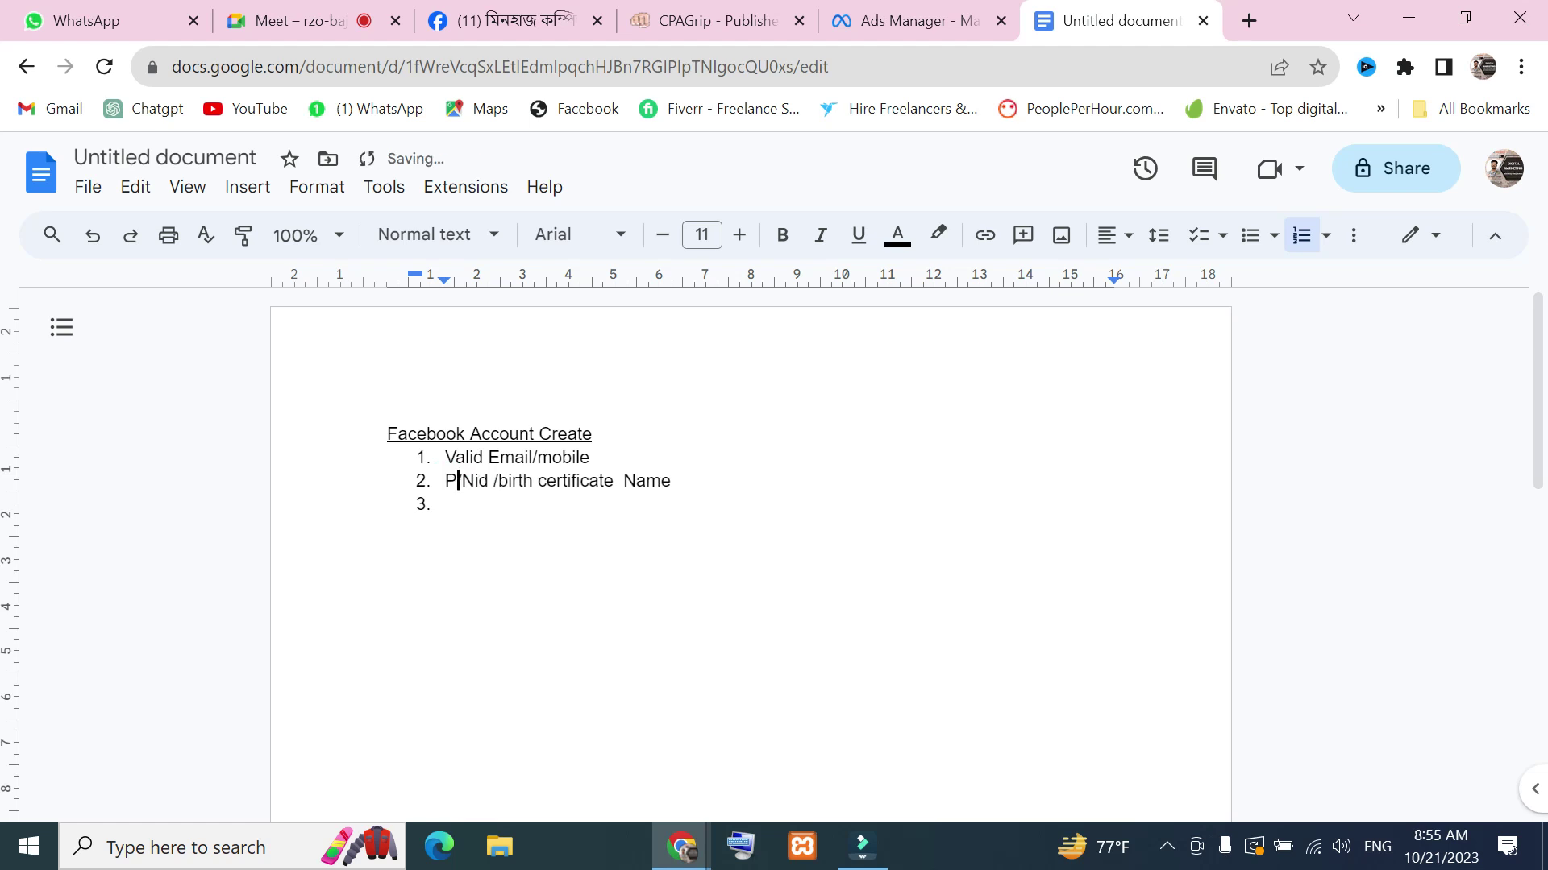
text(port /)
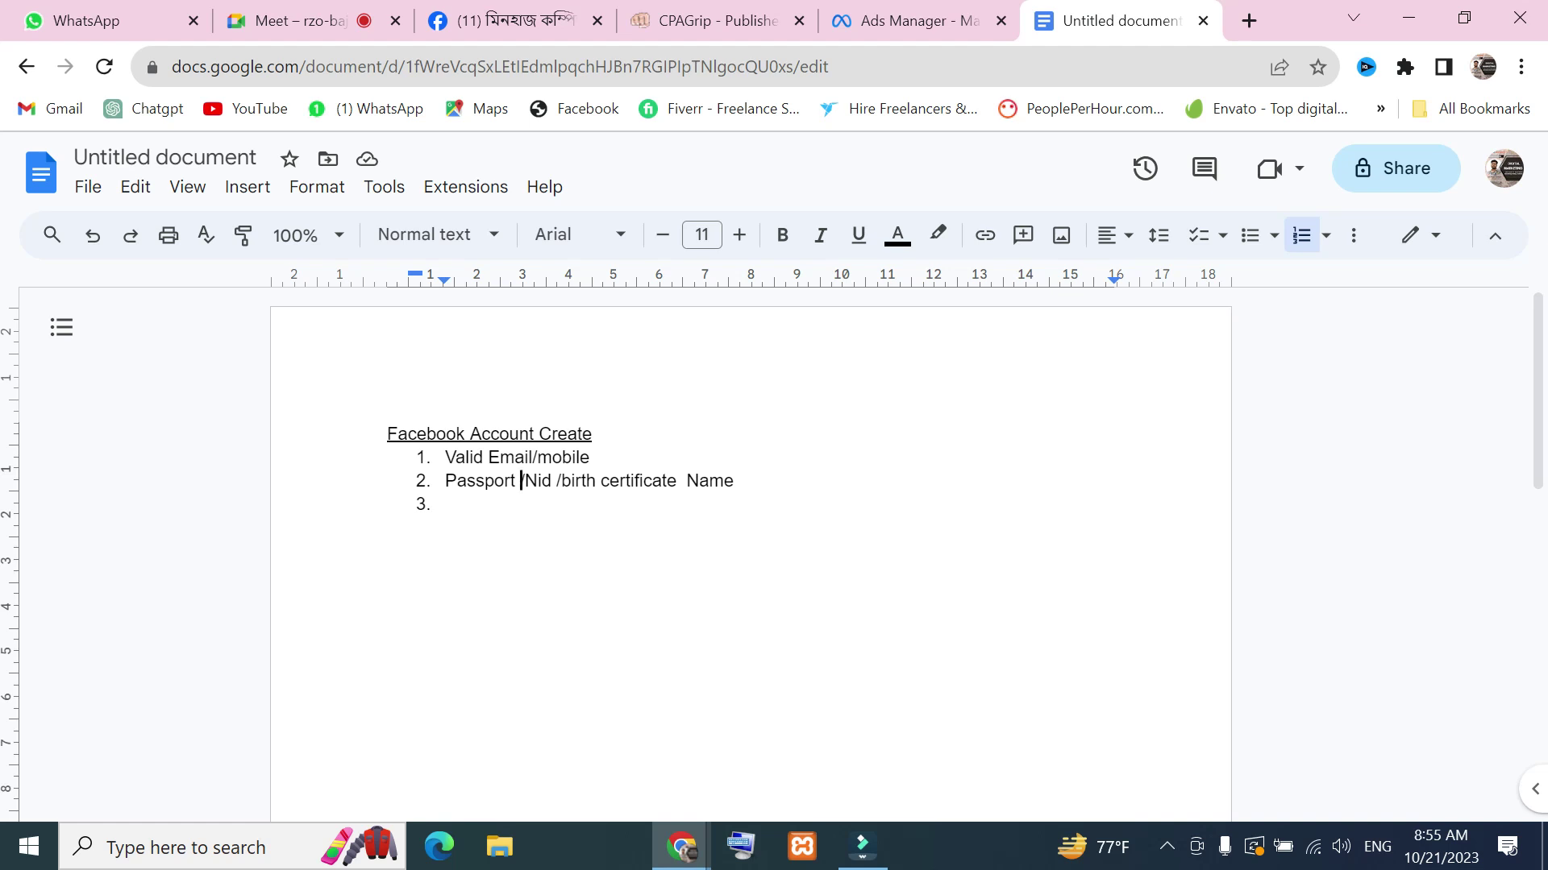
drag(446, 457, 746, 482)
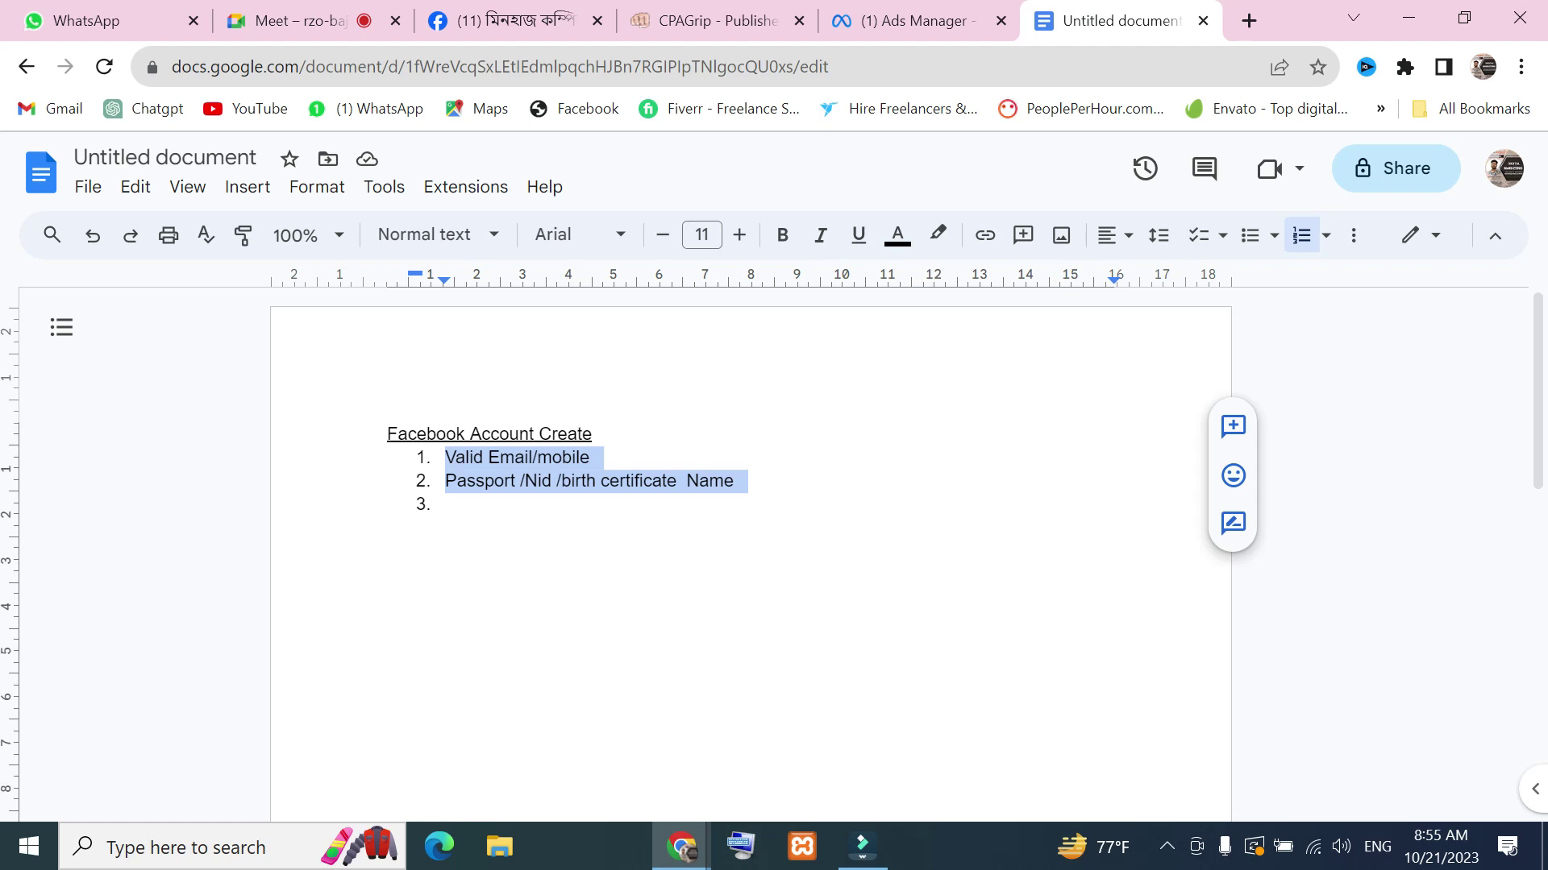
Fill item 3 with 'Set up / Manage', fixing the misspelt 'Mange'
click(481, 528)
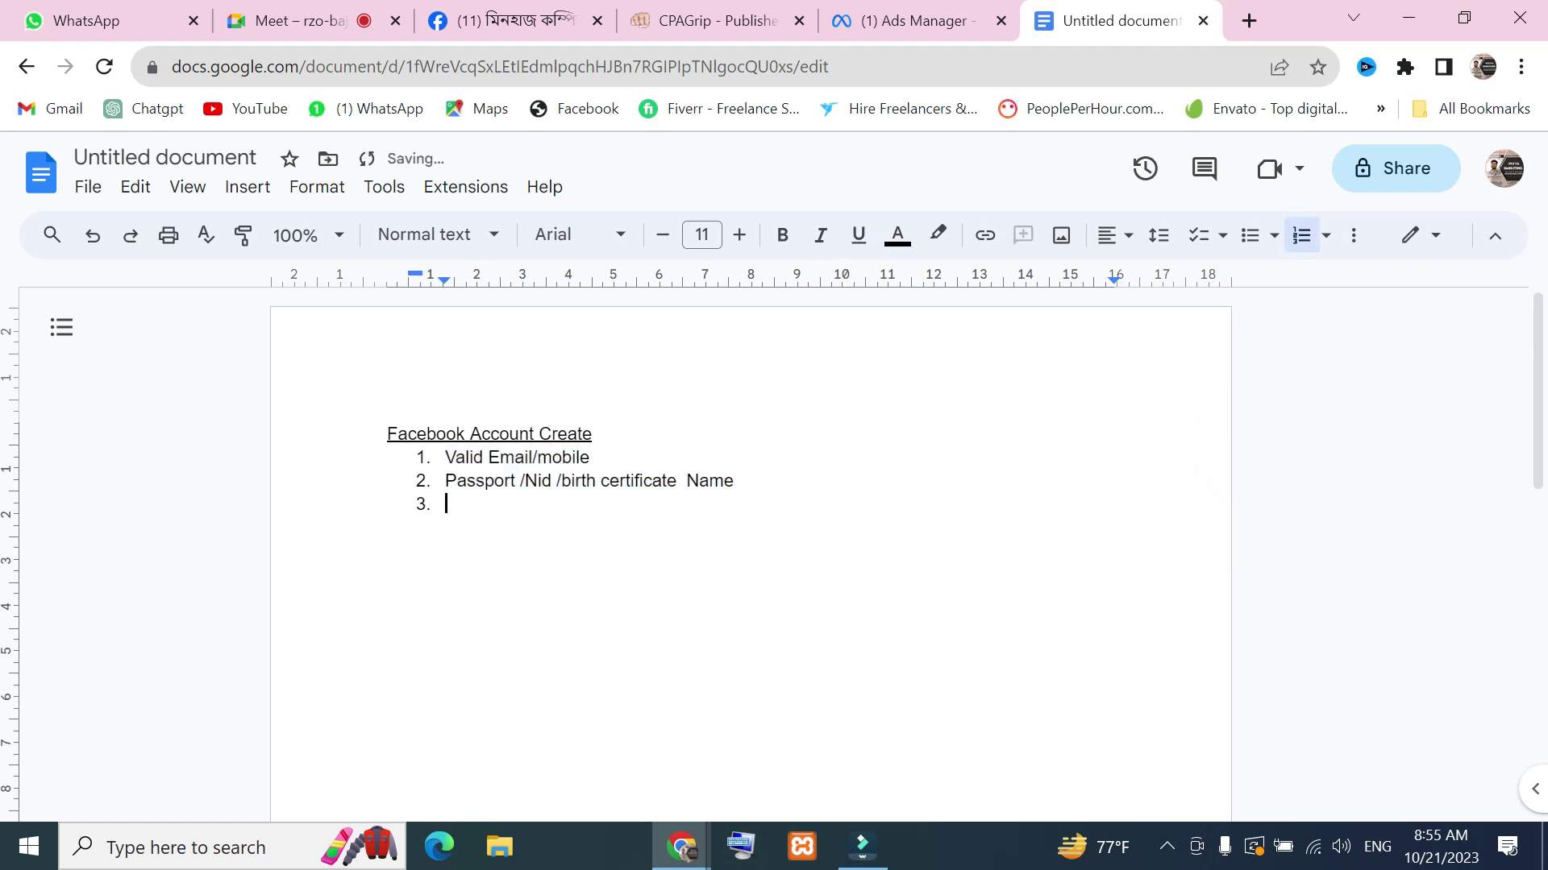
text(Set up /Mange)
key(BackSpace)
key(BackSpace)
text(age)
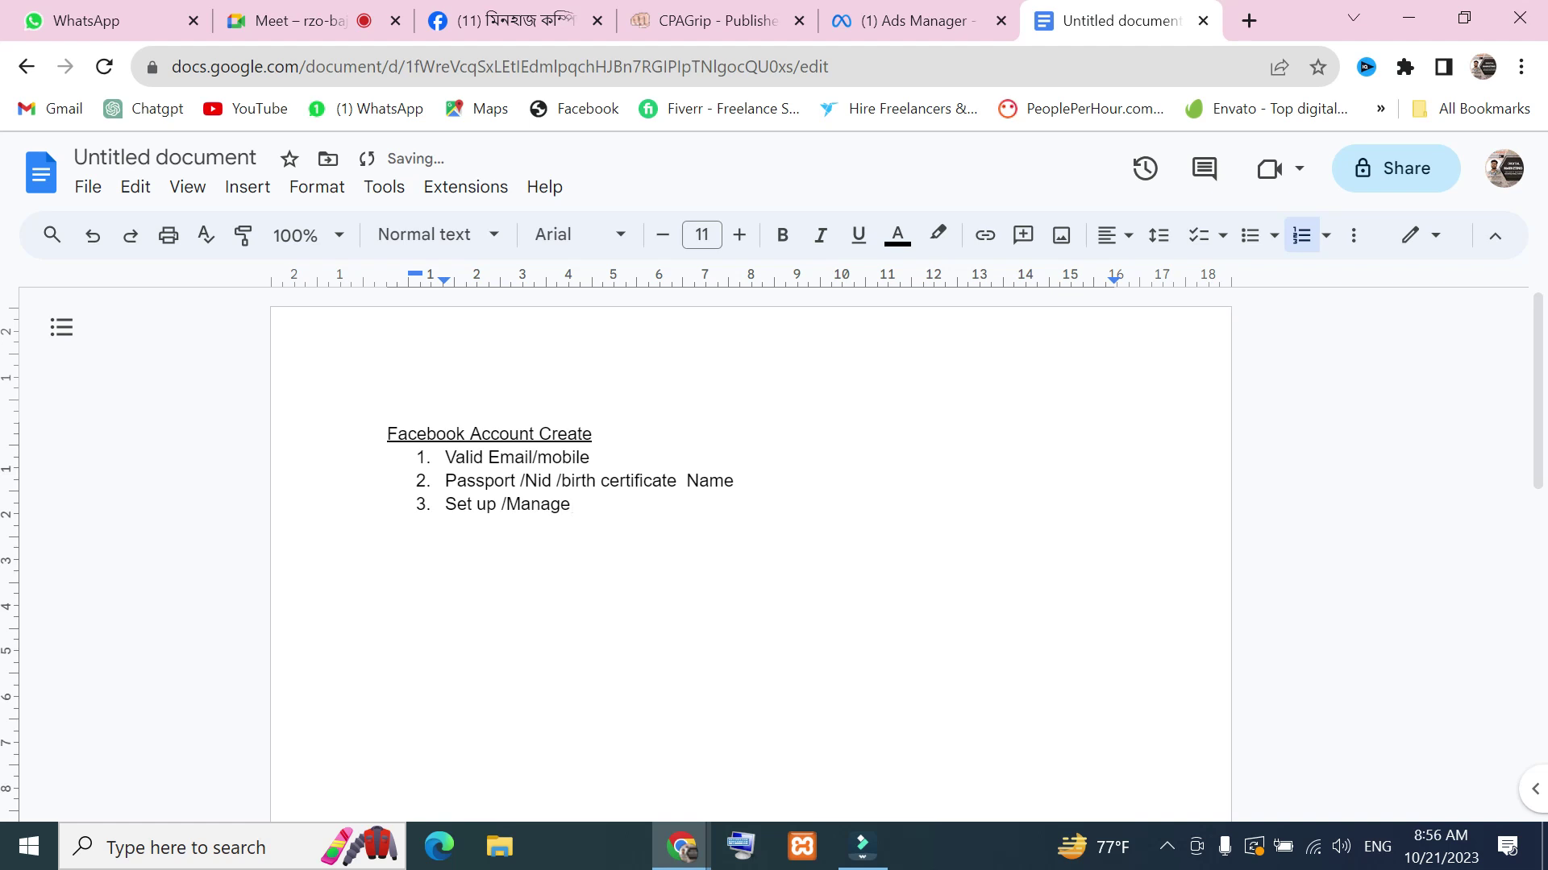
click(507, 504)
click(583, 505)
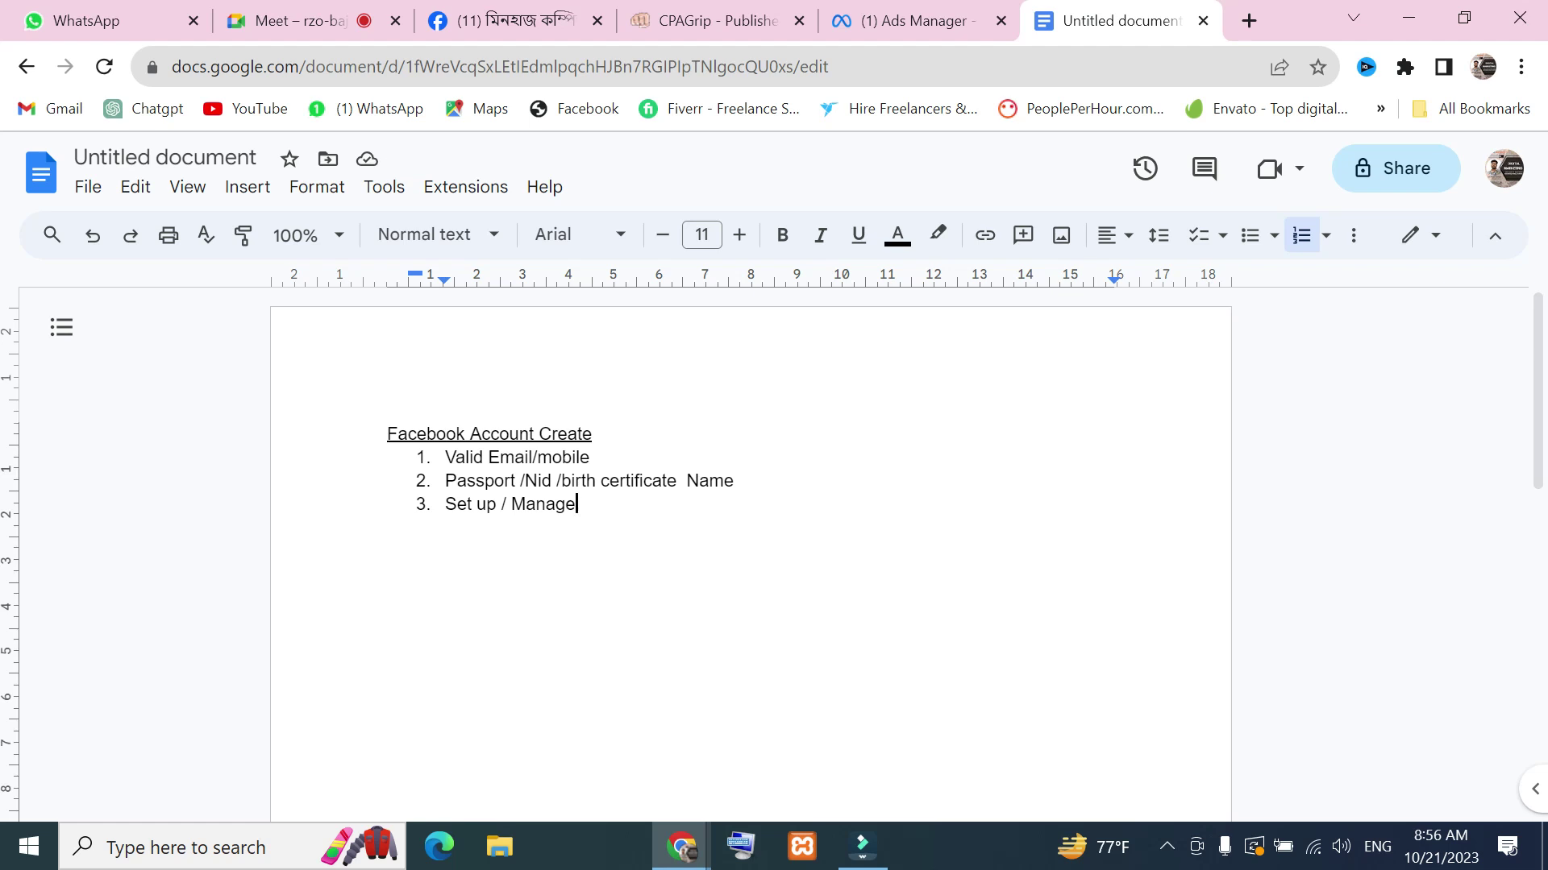
Admit the two waiting participants into the Meet call, then return to the document
click(258, 7)
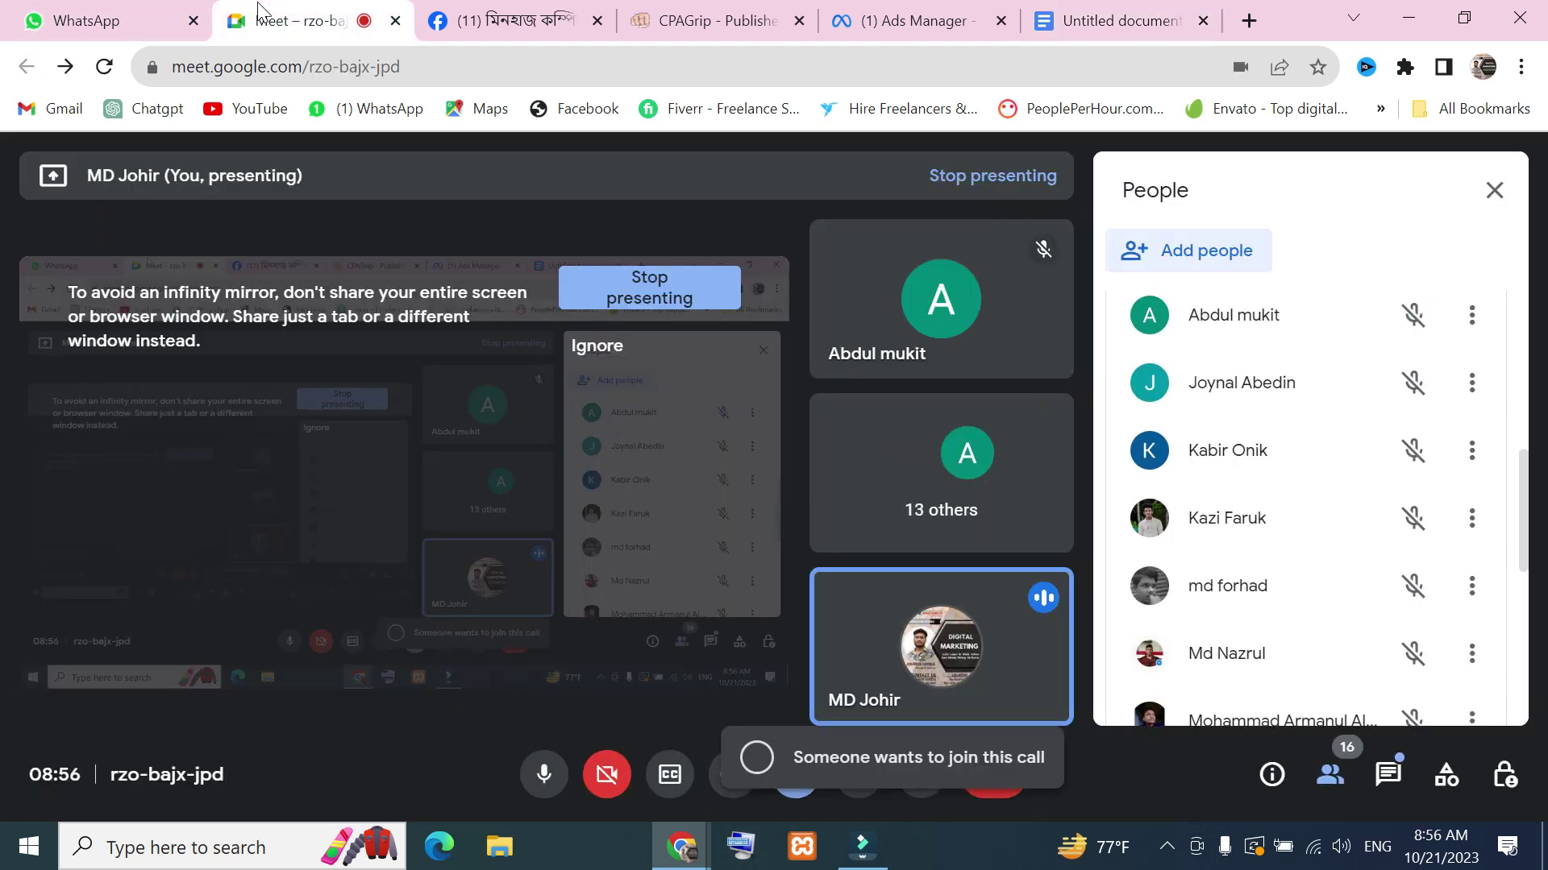
scroll(1510, 397, up, 5)
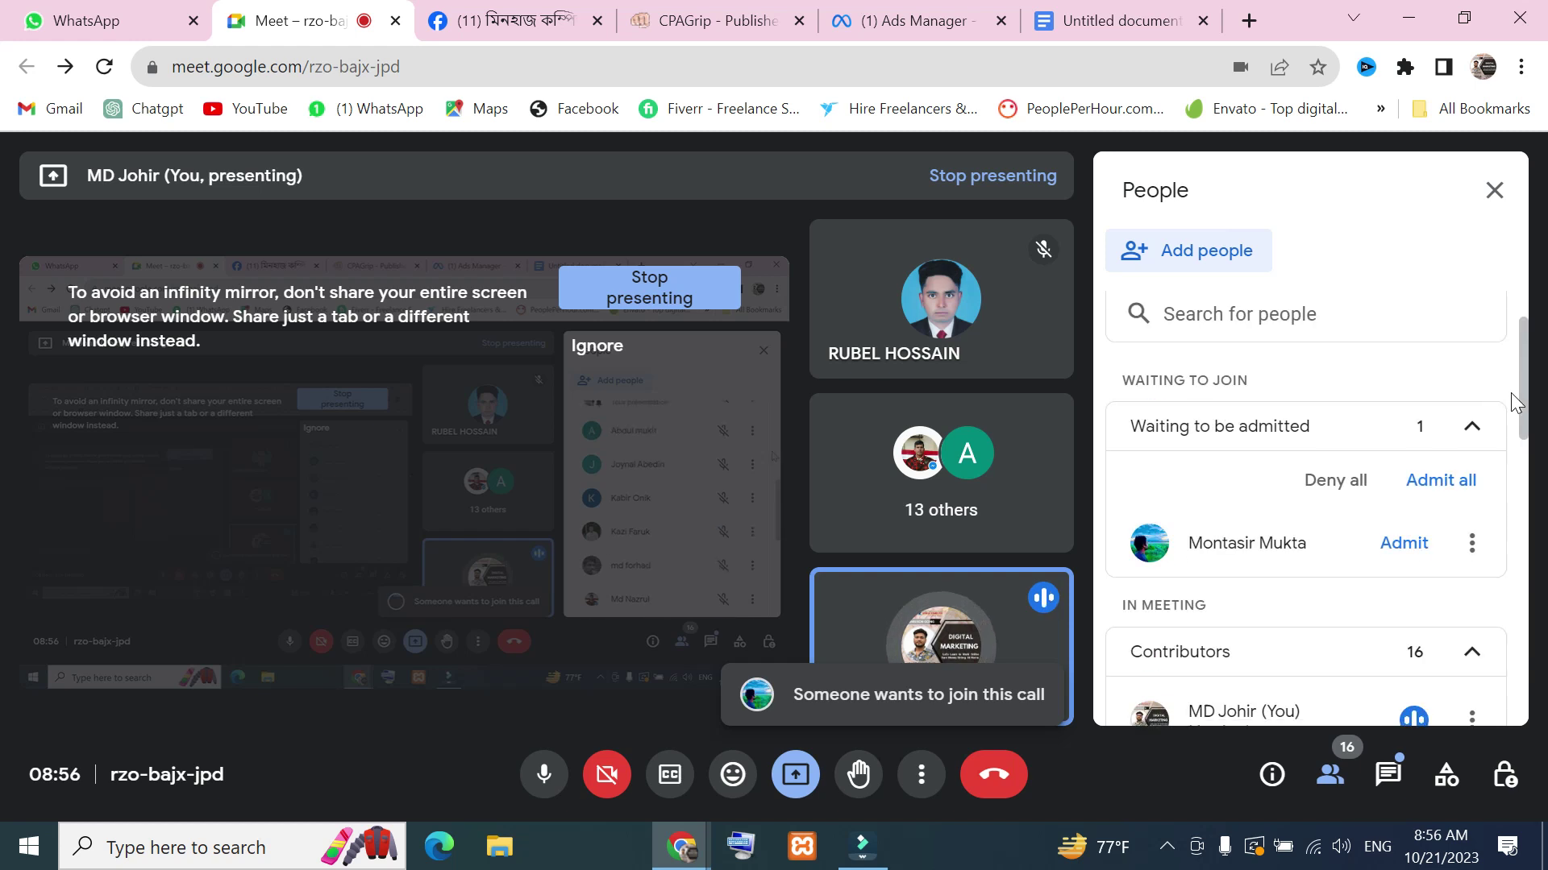
click(1399, 550)
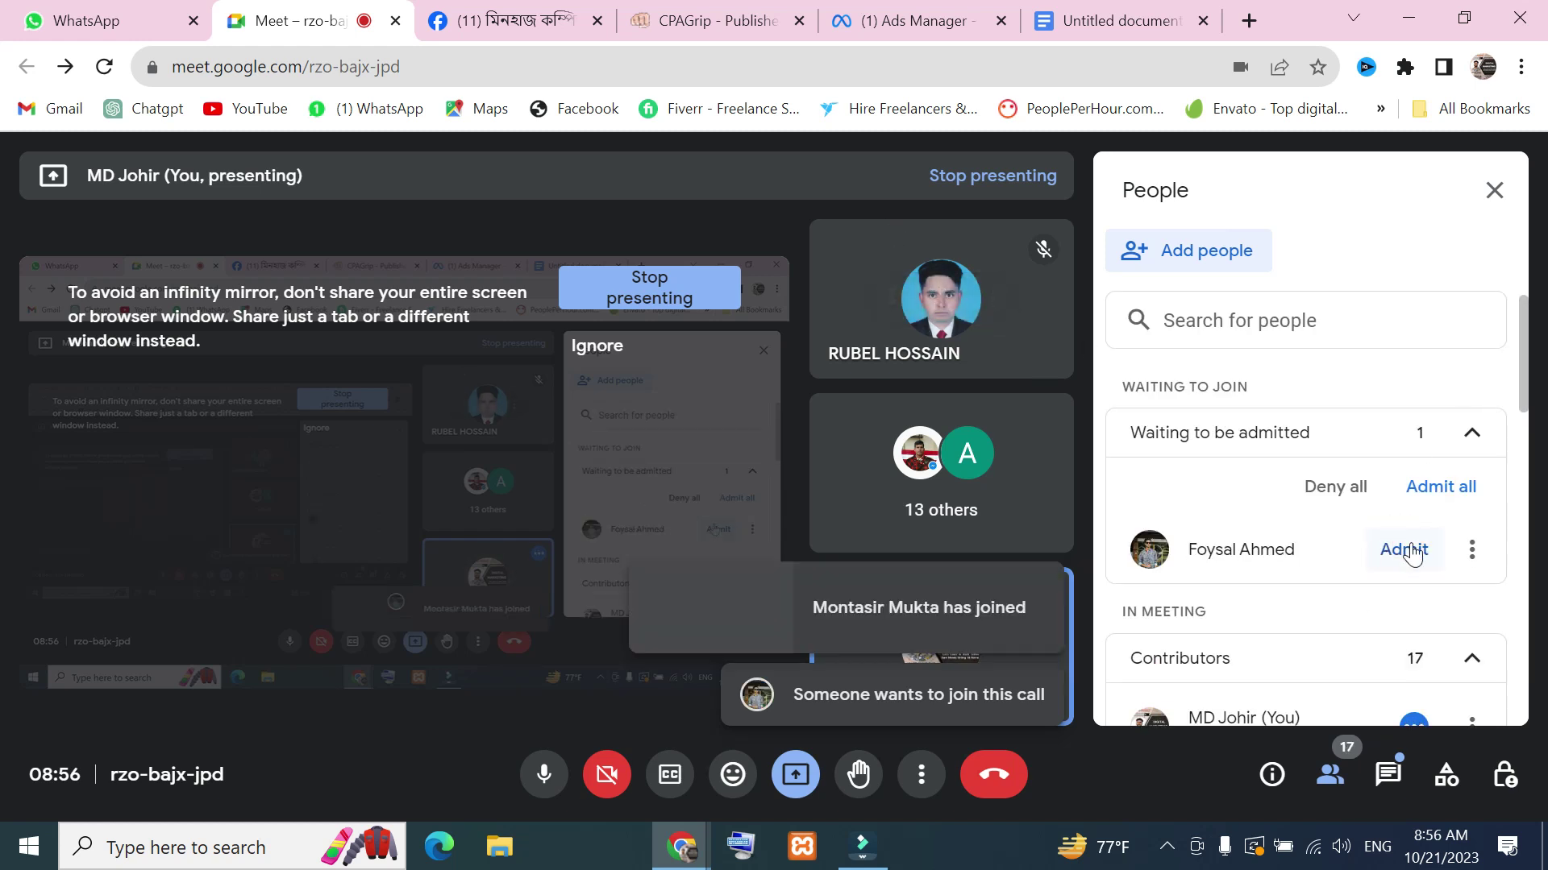
click(1425, 553)
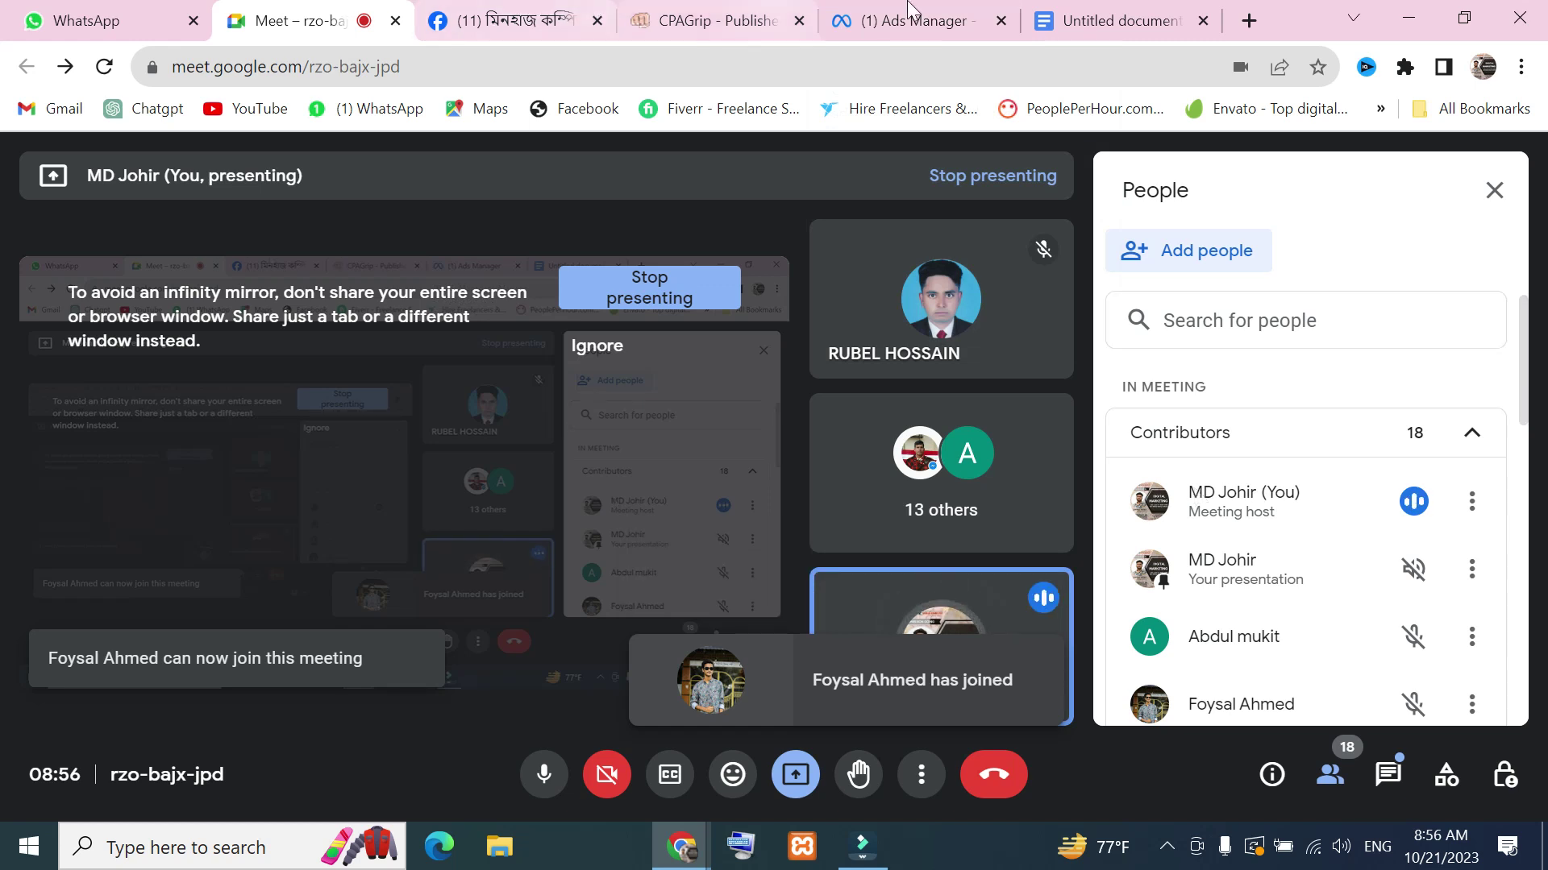
click(1112, 20)
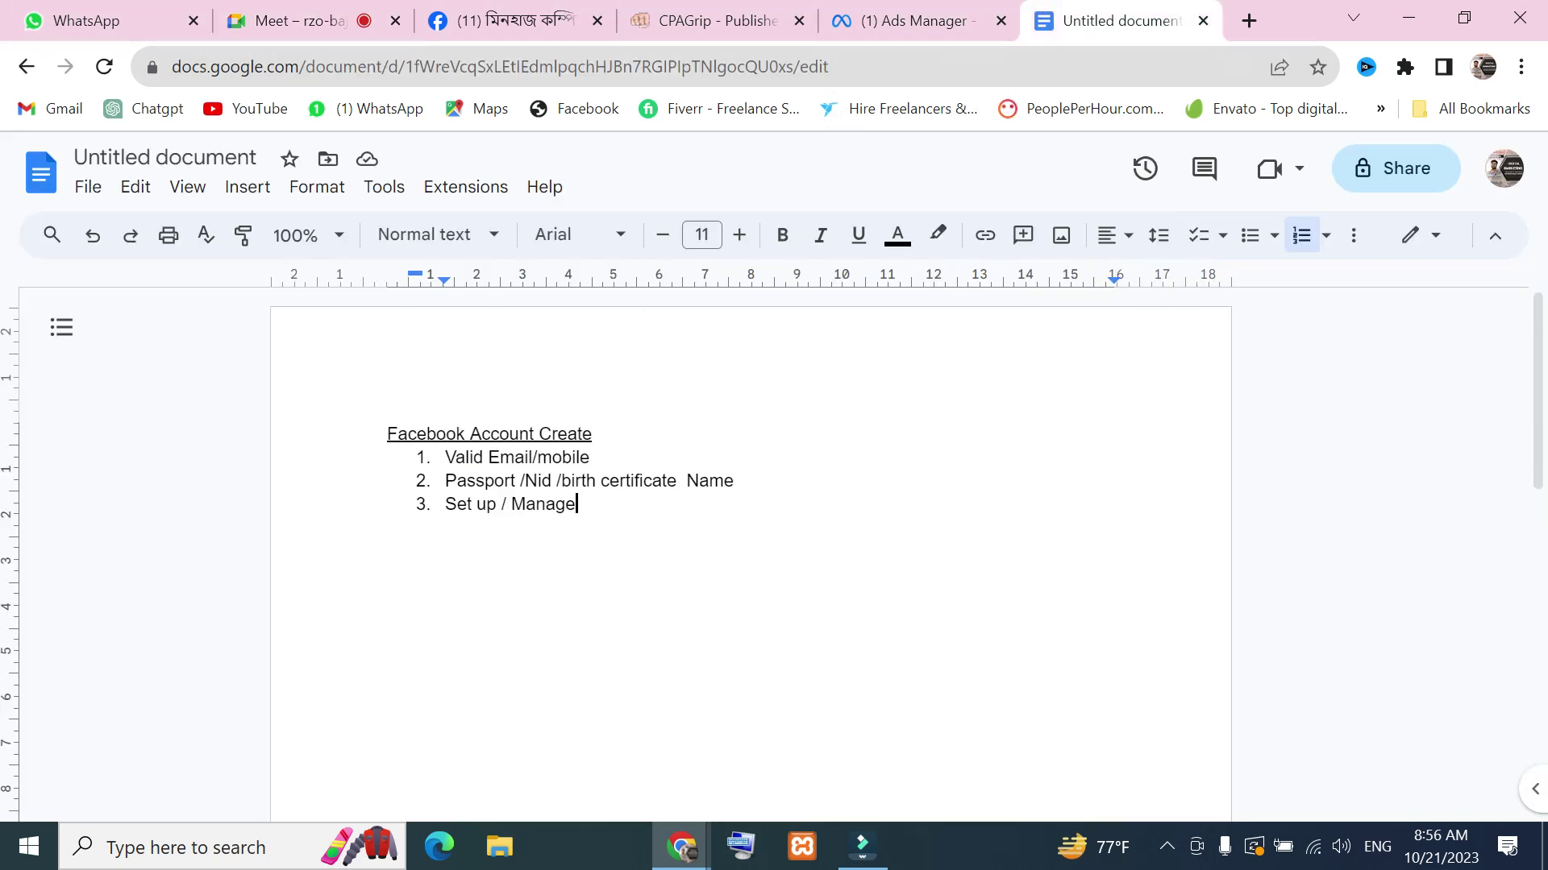
Start an indented sub-list under Set up / Manage with item 'Profiel Pictuer'
key(Return)
key(BackSpace)
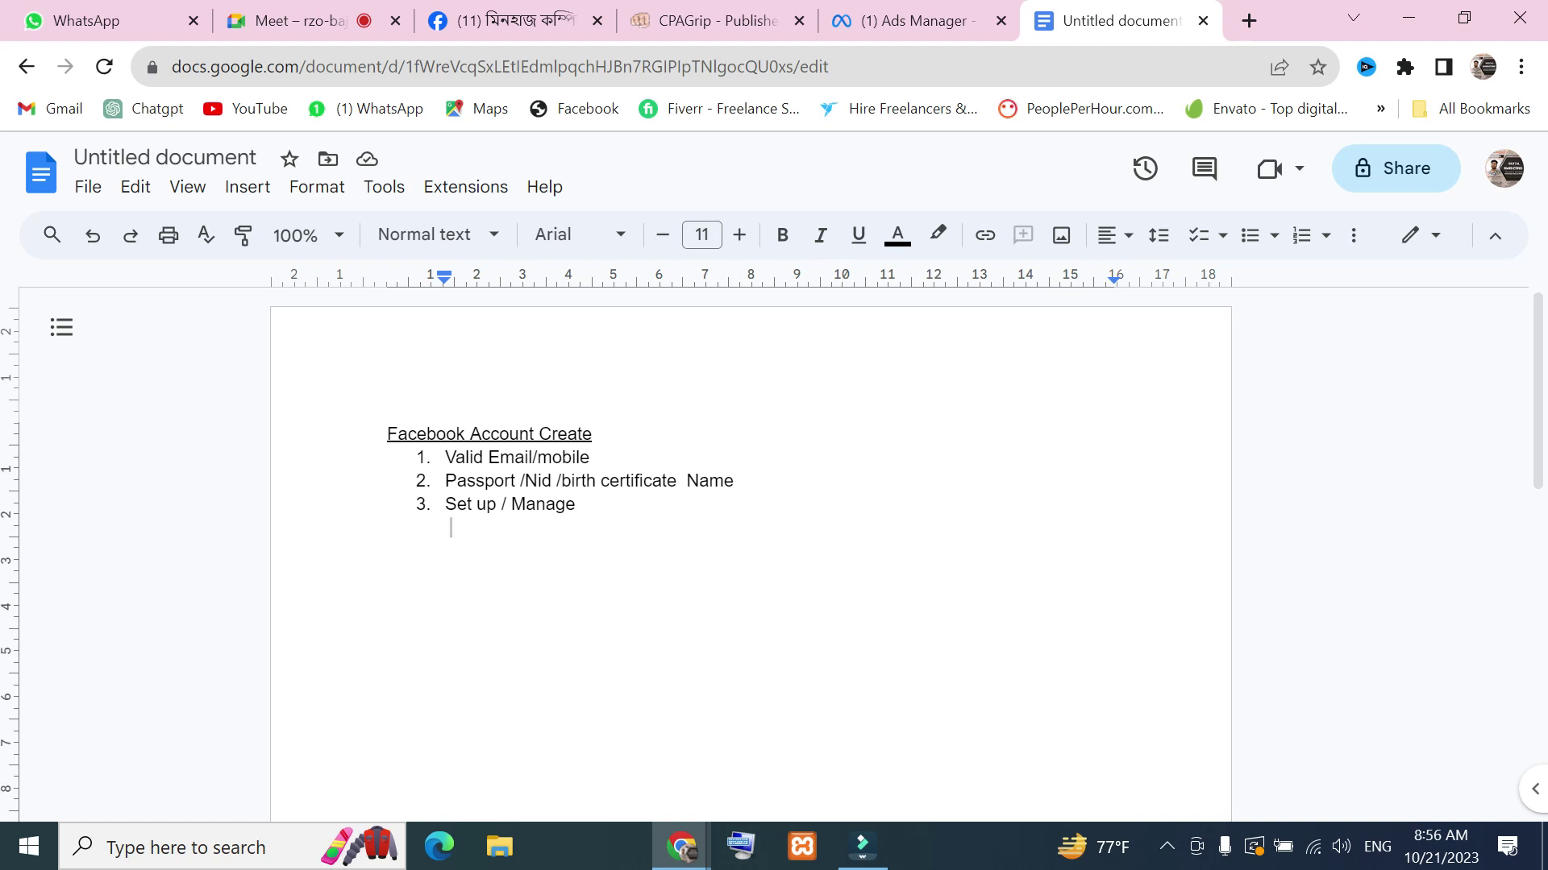
text(1)
text(.)
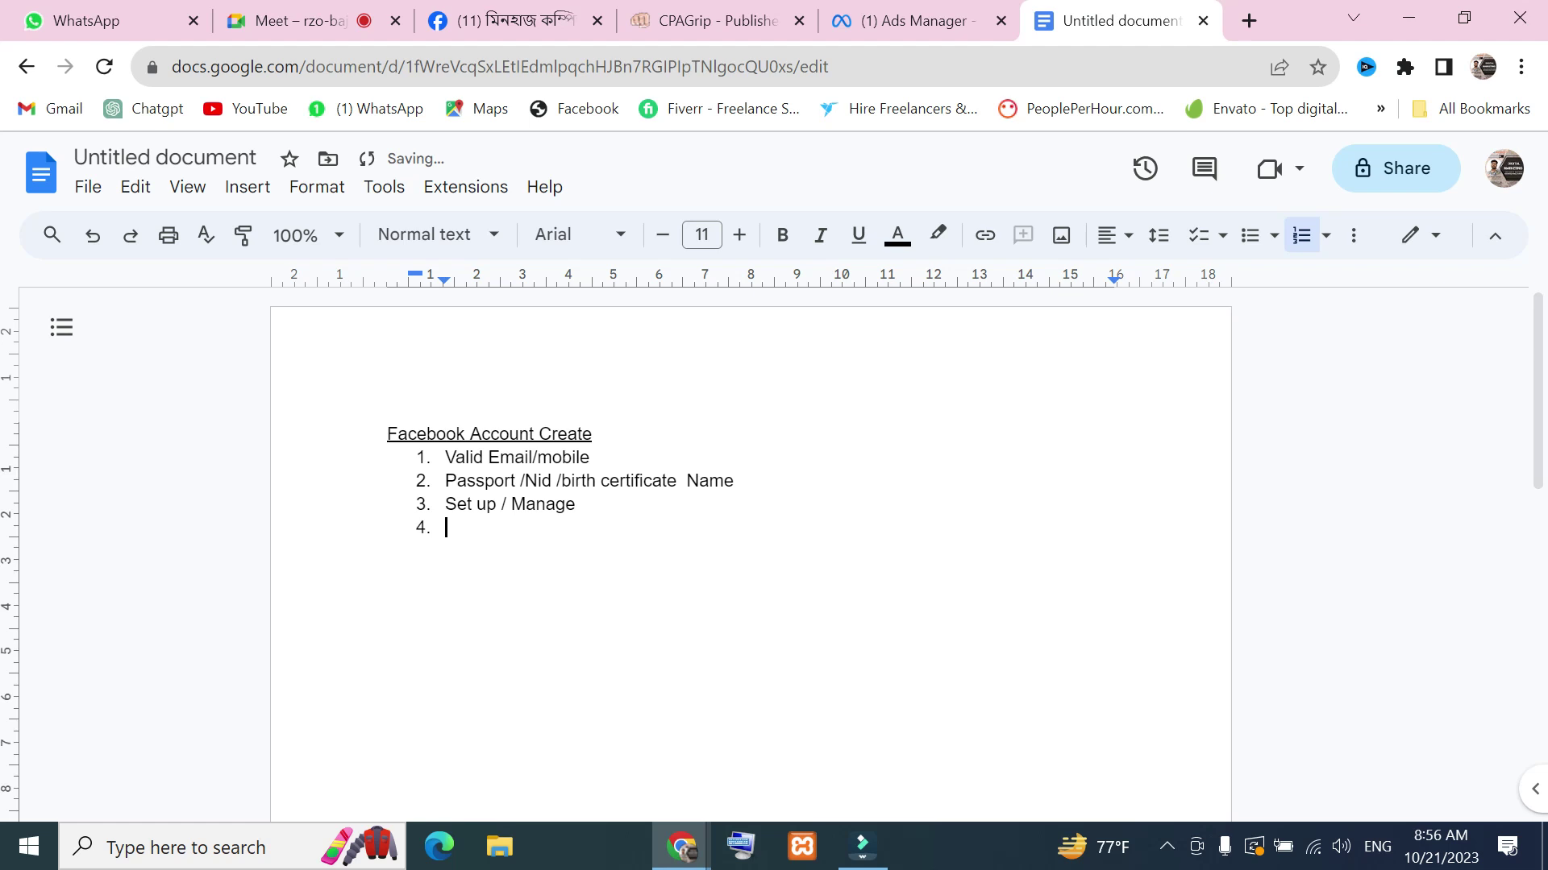
key(Tab)
text(Pol)
key(BackSpace)
key(BackSpace)
text(rofiel Pic )
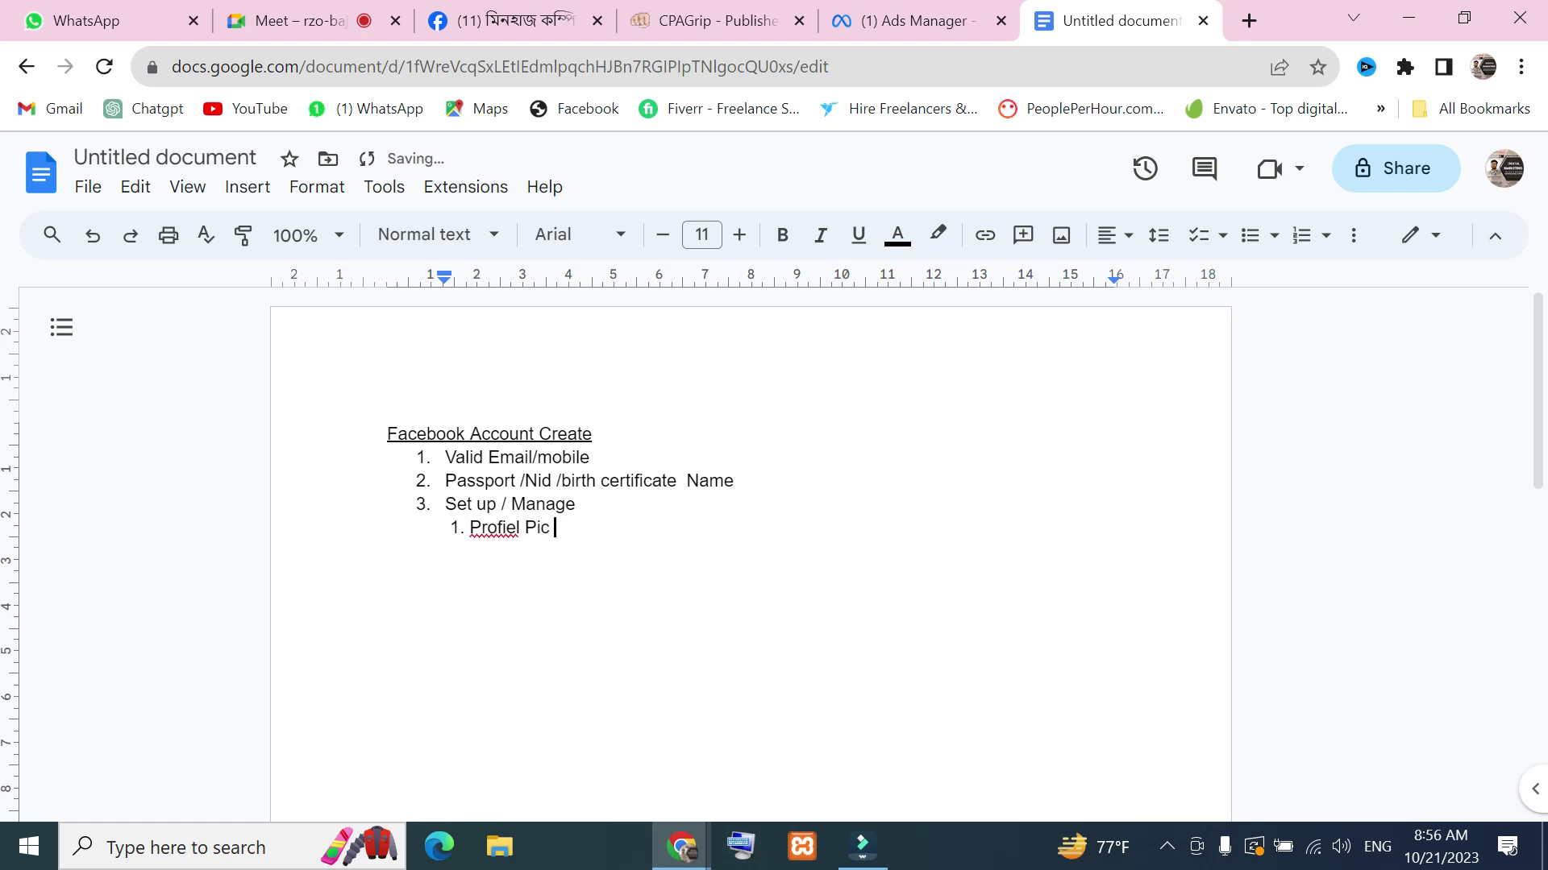
text(tuer)
Add sub-items 2 'Cover Photo' and 3 'Bio'
key(Return)
key(BackSpace)
text(2. Covert)
key(BackSpace)
key(BackSpace)
text(Photo)
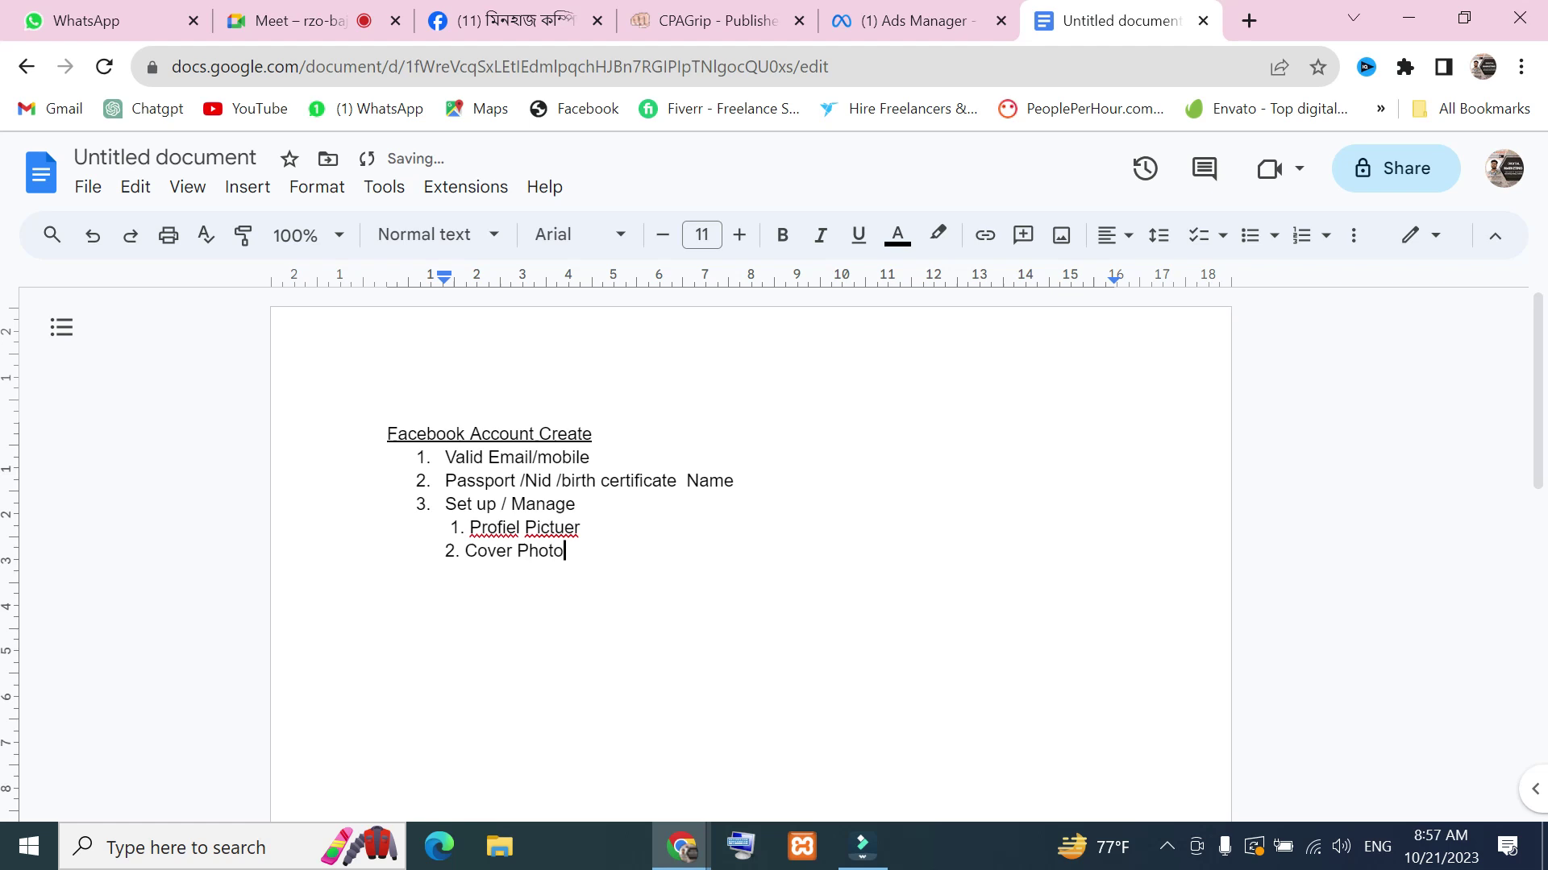
key(Return)
text(3. Bio)
key(Return)
Add sub-items 4 'Mobile' and 5 'Email'
text(4.)
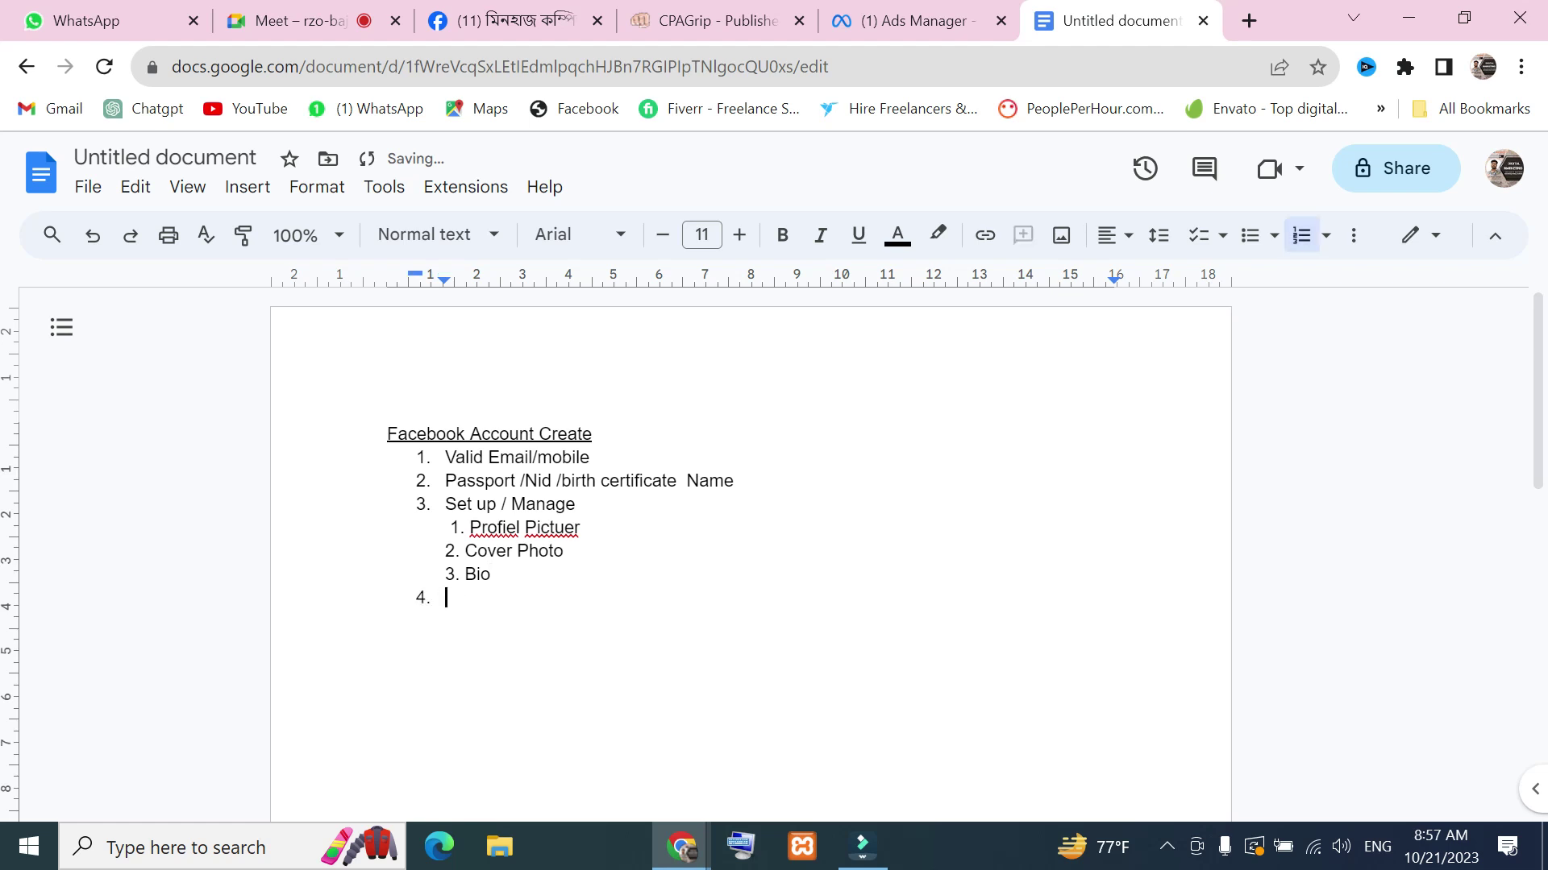
key(Tab)
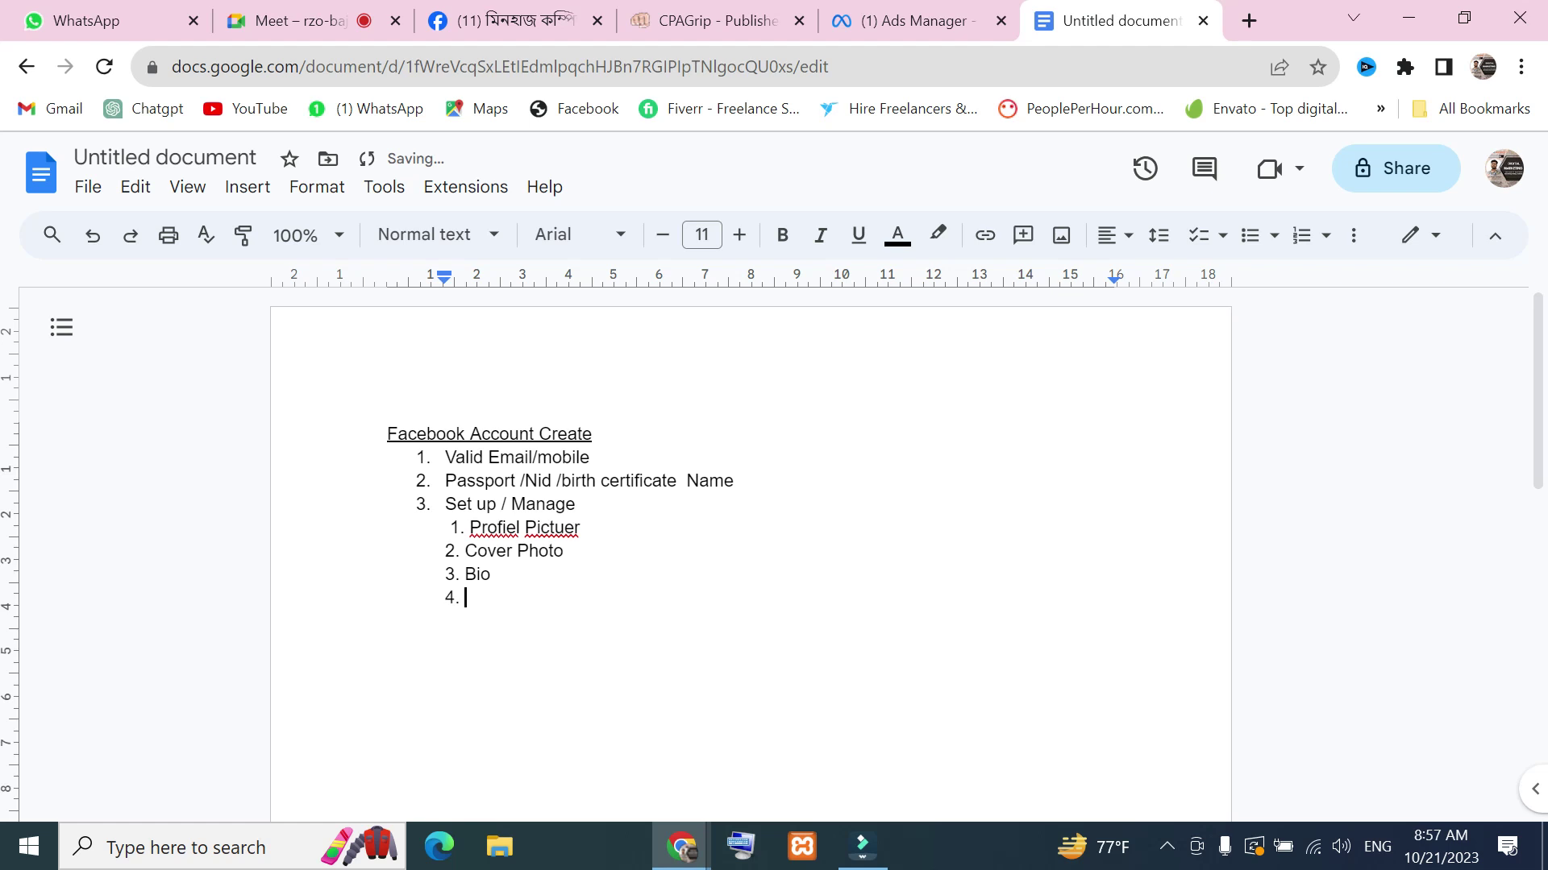
text(Mobile)
key(Return)
key(Return)
text(5. Email)
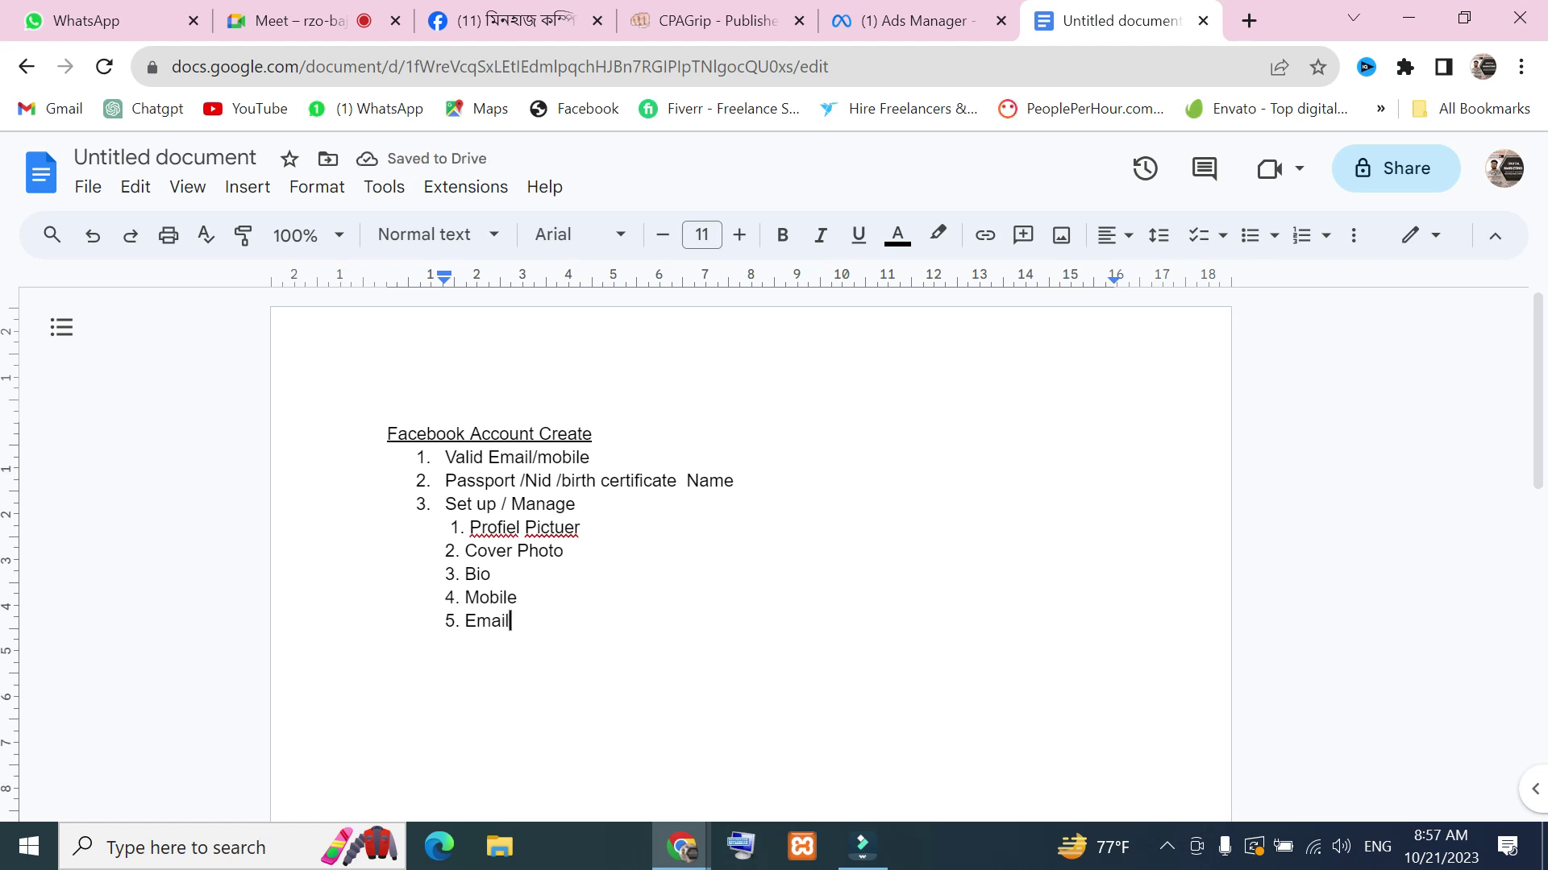
Add sub-items 6 'Education', 7 'Work' and 8 'location'
key(Return)
key(Return)
key(Tab)
text(Ed)
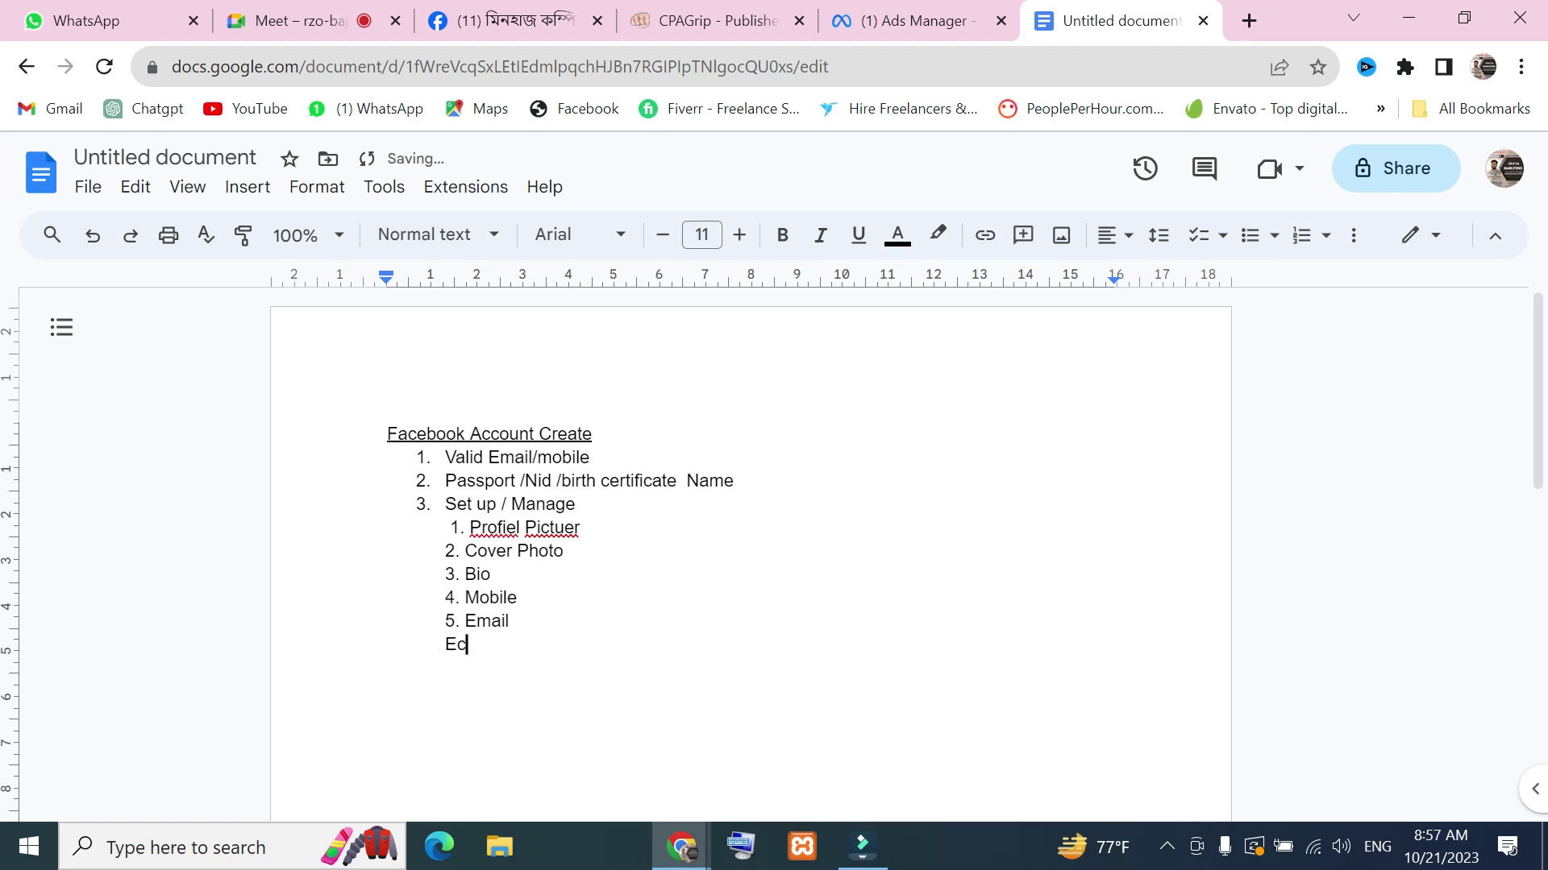
key(BackSpace)
text(ducation)
key(BackSpace)
key(BackSpace)
key(BackSpace)
key(BackSpace)
key(BackSpace)
key(BackSpace)
key(BackSpace)
key(BackSpace)
key(BackSpace)
text(6. Education)
key(Return)
key(Return)
text(7. Work)
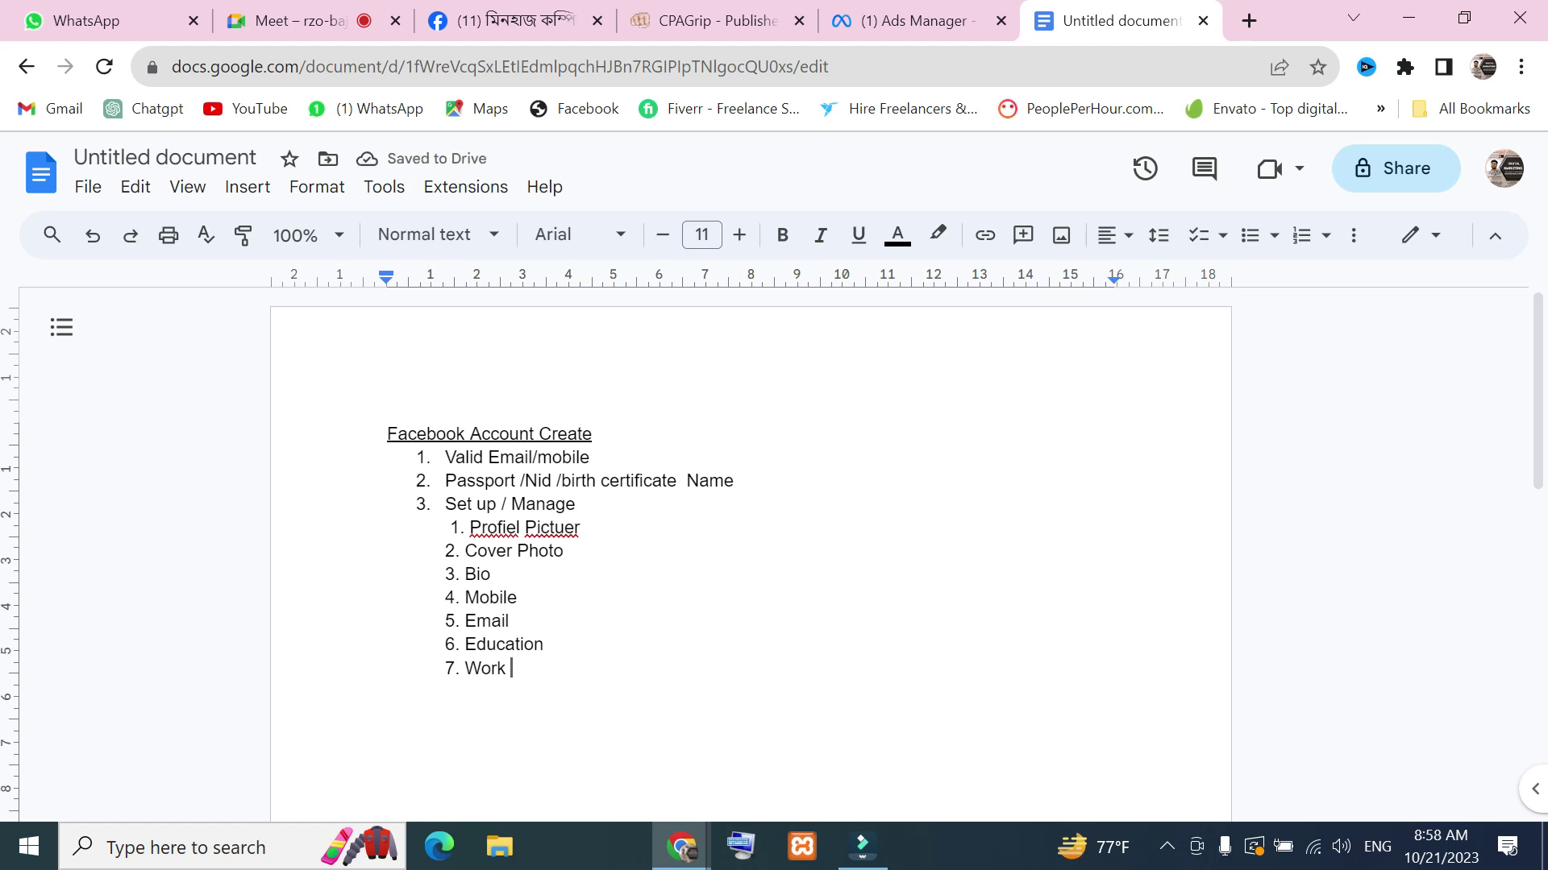
key(Return)
key(Return)
text(8. location)
key(Return)
key(Return)
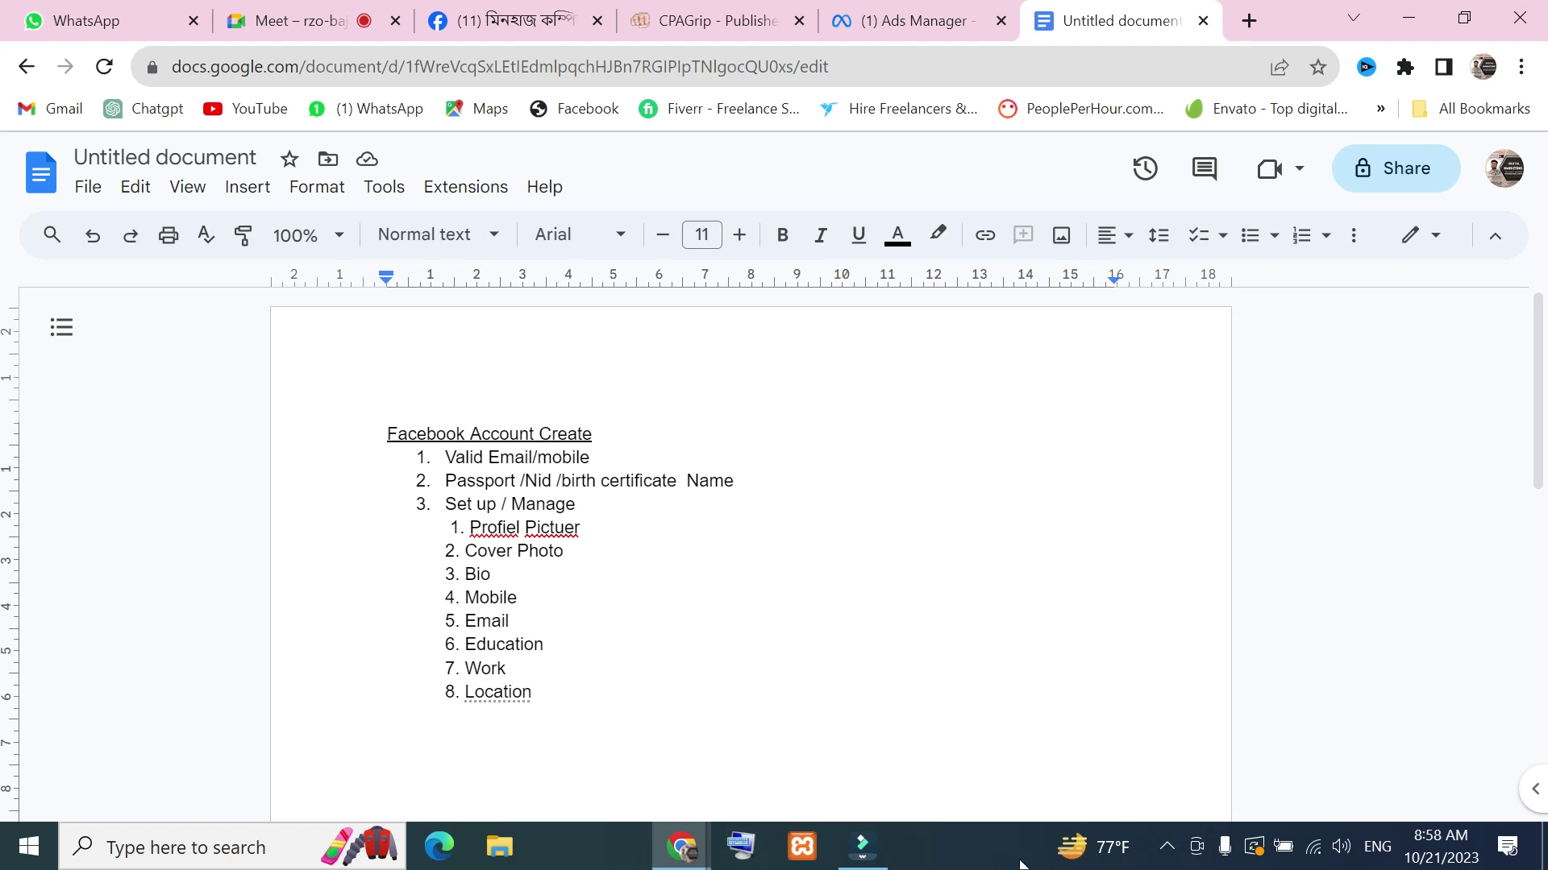
Accept the spelling suggestions turning 'Profiel Pictuer' into 'Profile Picture', then switch to Meet
click(516, 528)
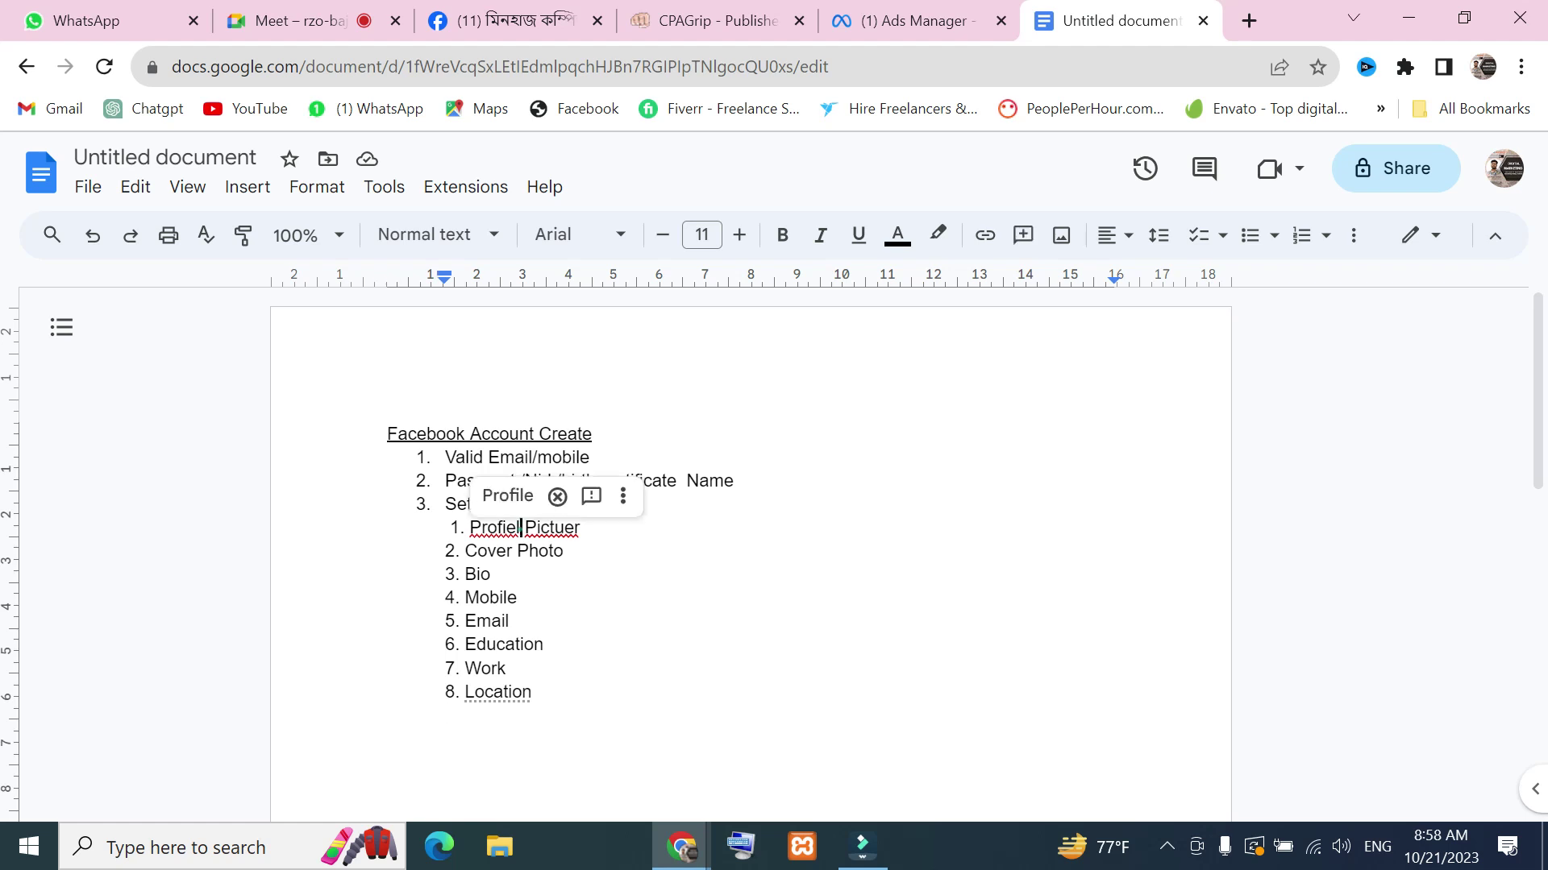
click(508, 495)
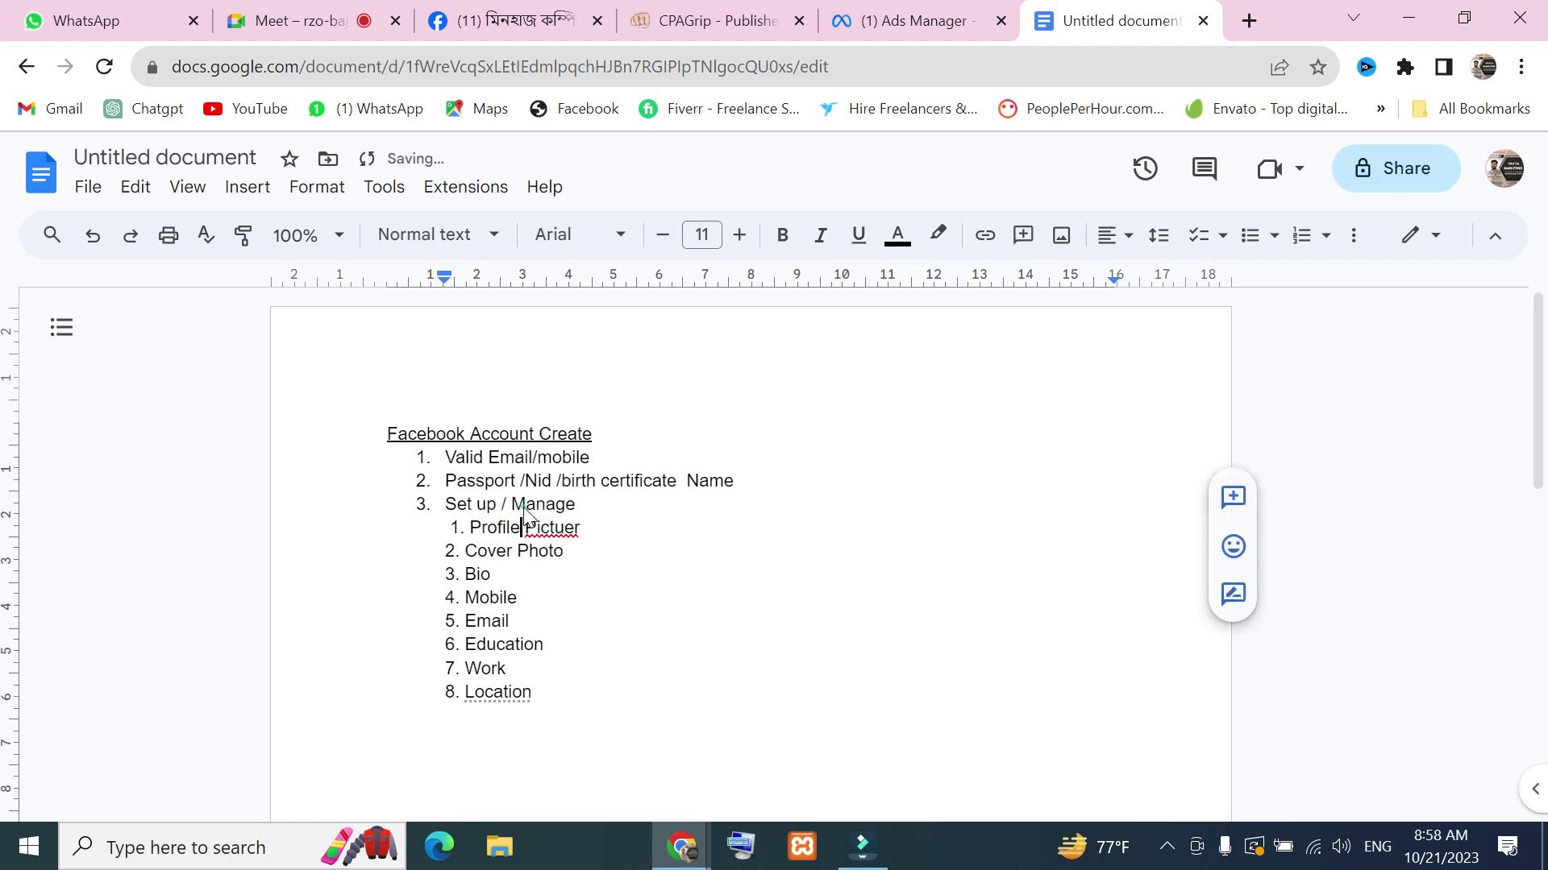
click(580, 528)
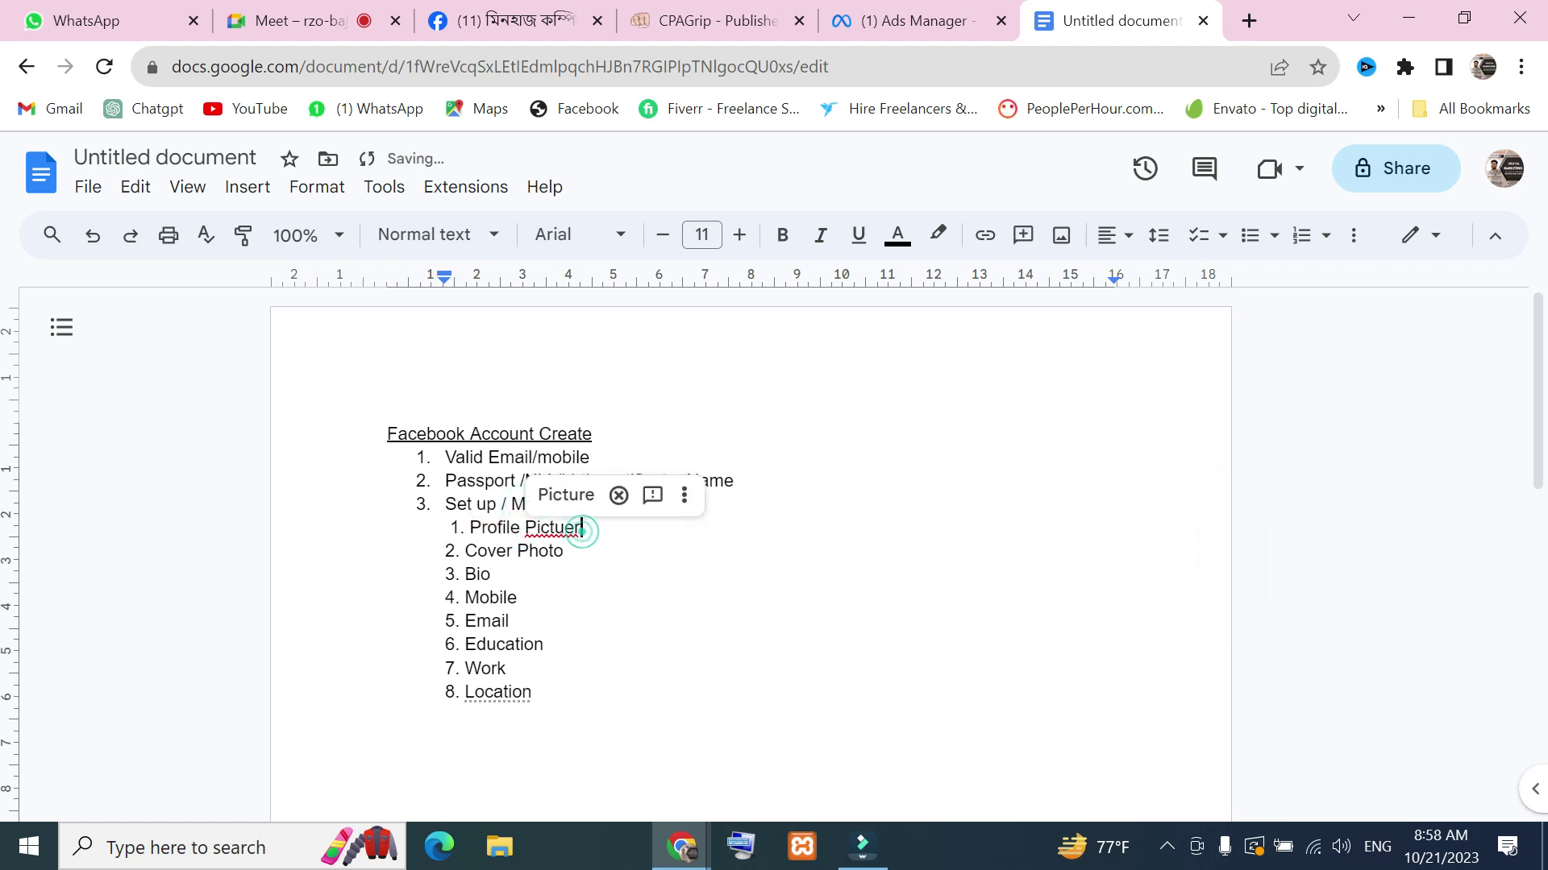
click(565, 495)
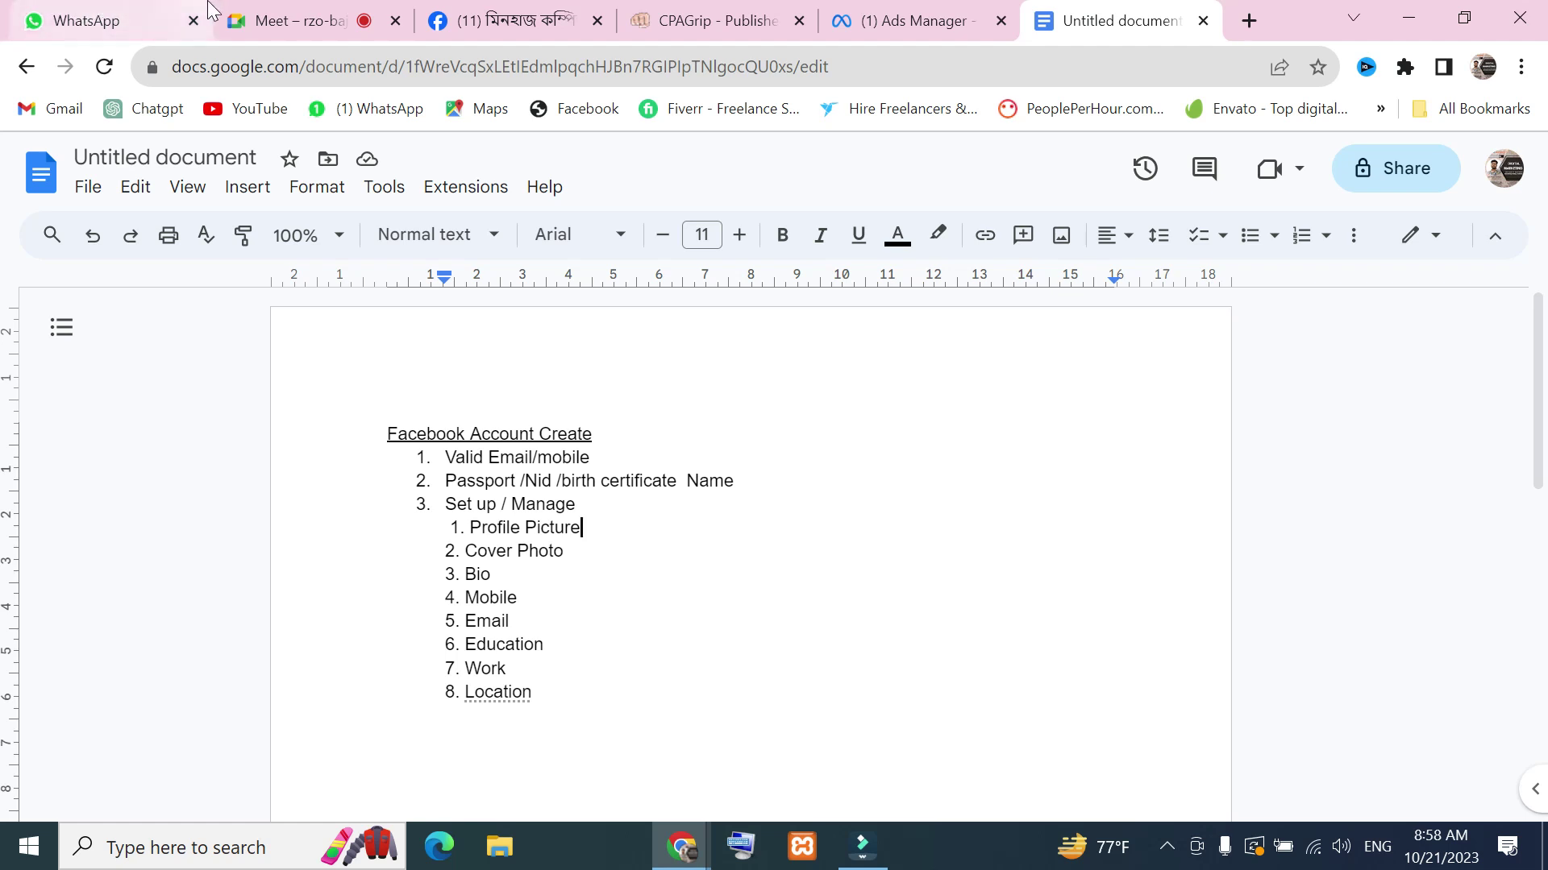
click(279, 20)
scroll(1459, 660, down, 5)
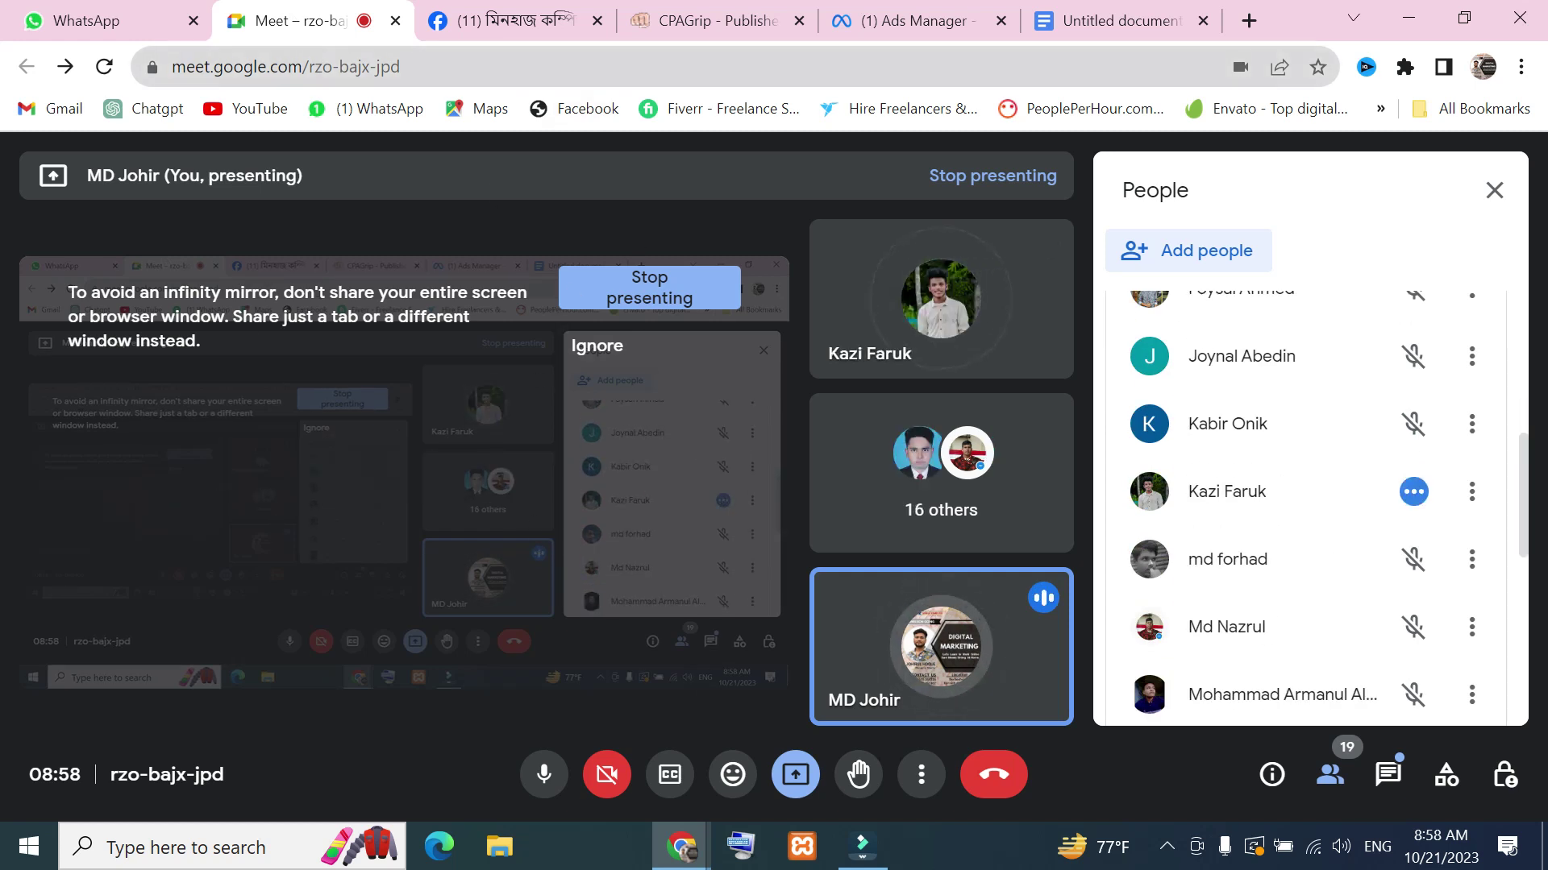
Pass through the Facebook group tab and return to the Untitled outline document
click(516, 11)
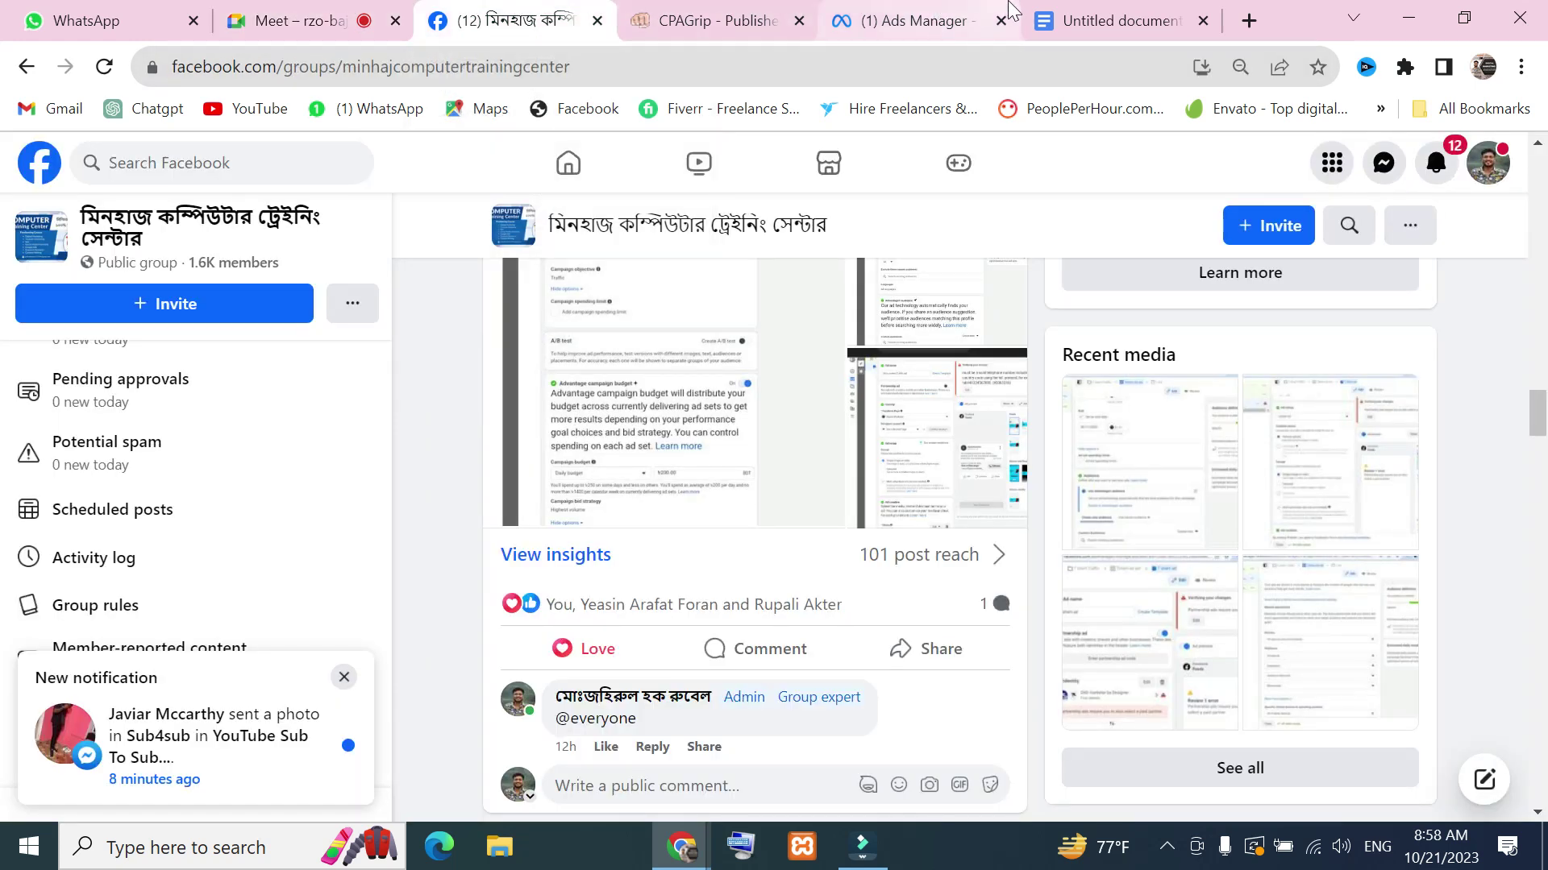
click(1068, 15)
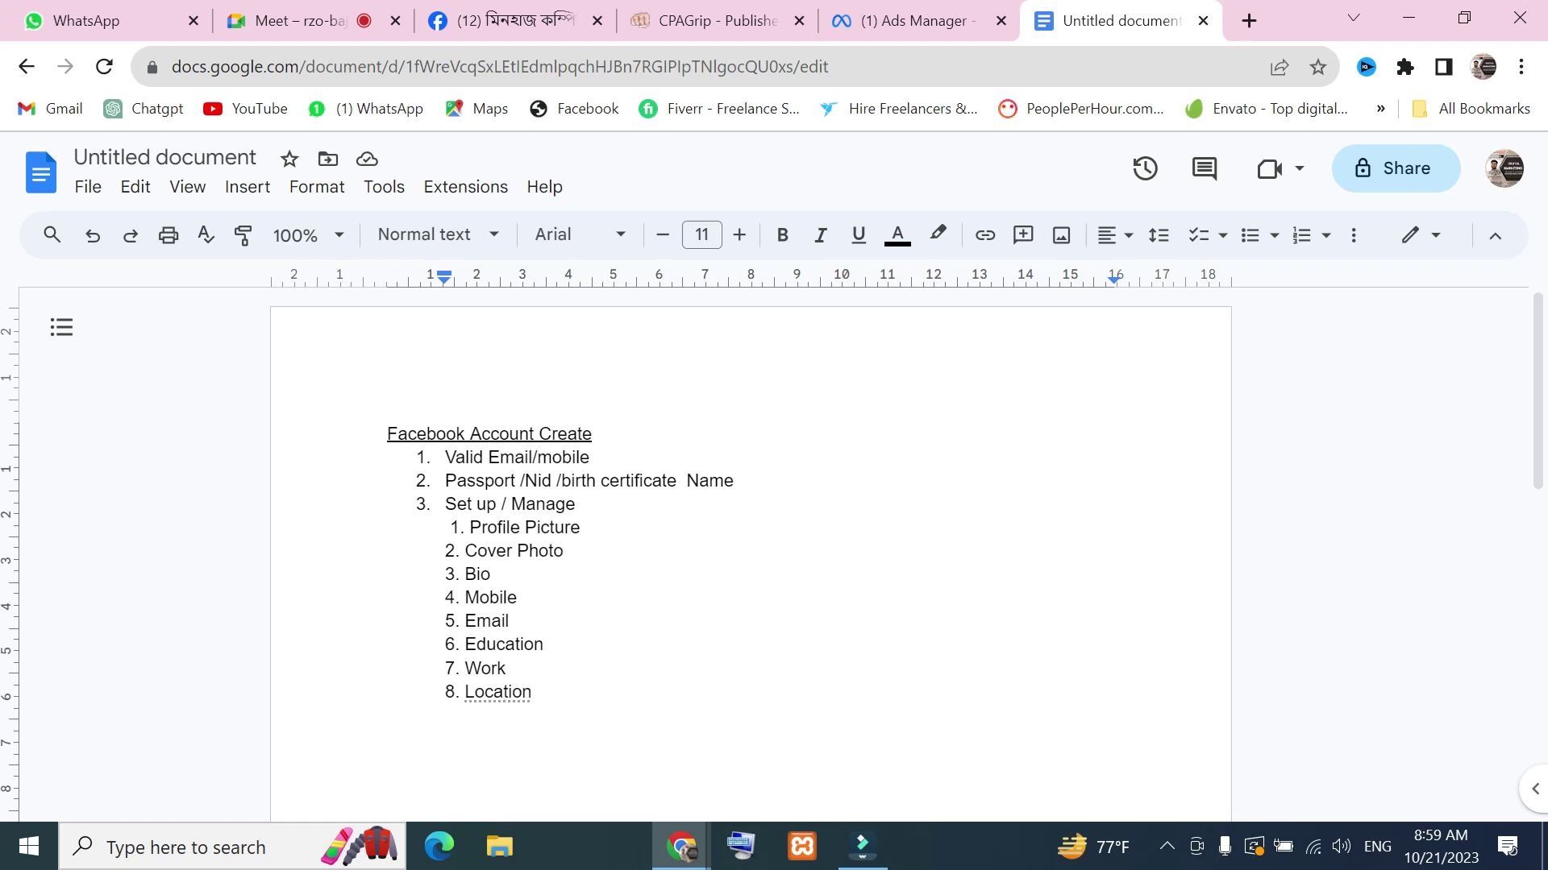
Check the Meet call, then return to the outline and select the Set up / Manage line
click(306, 20)
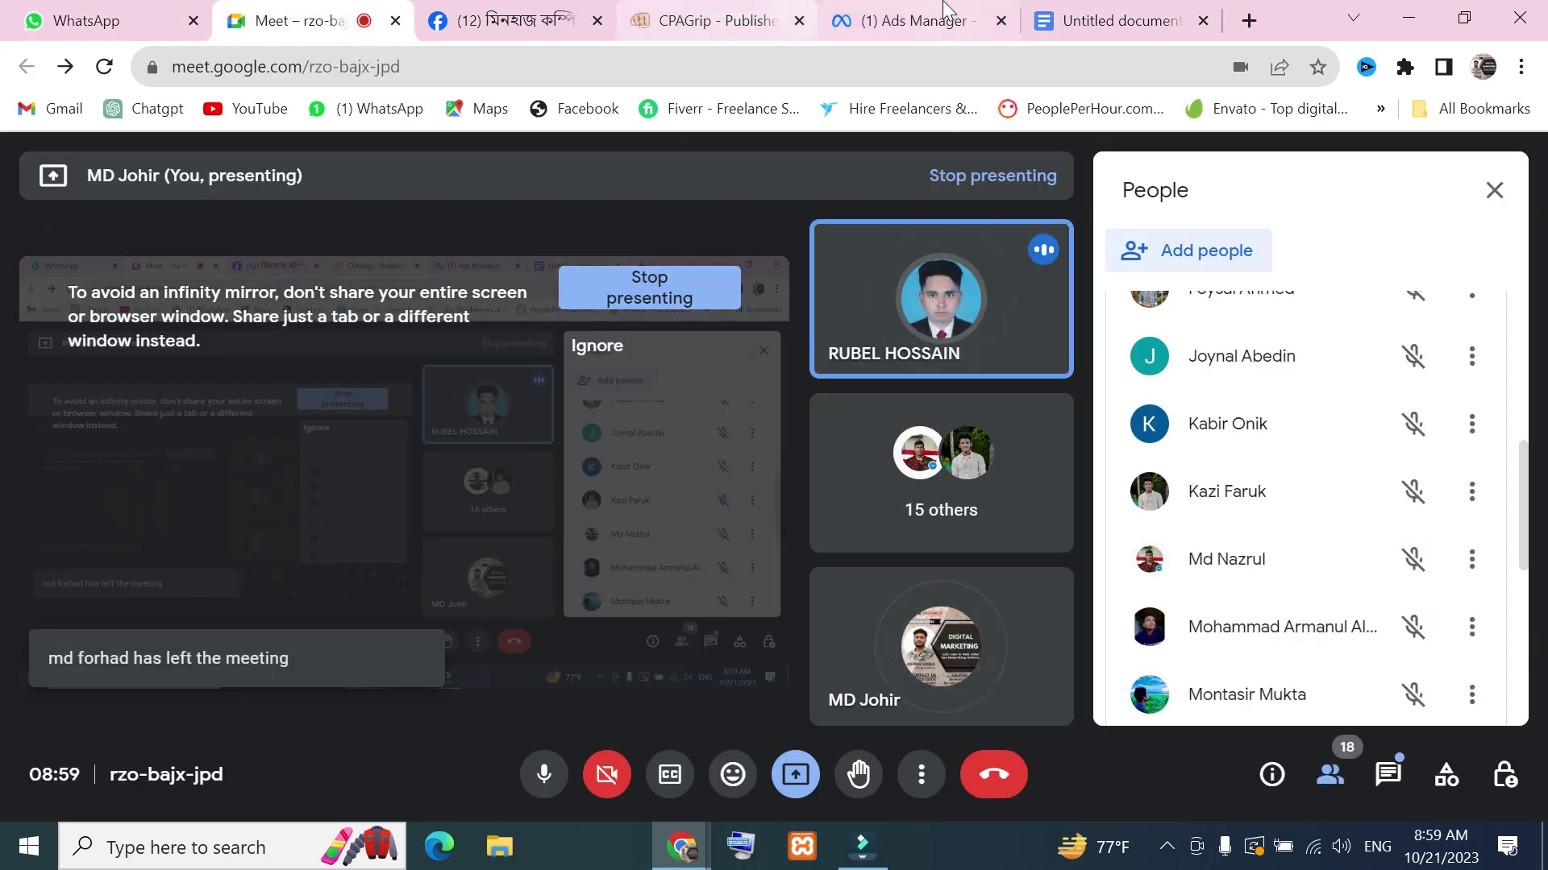
click(1094, 18)
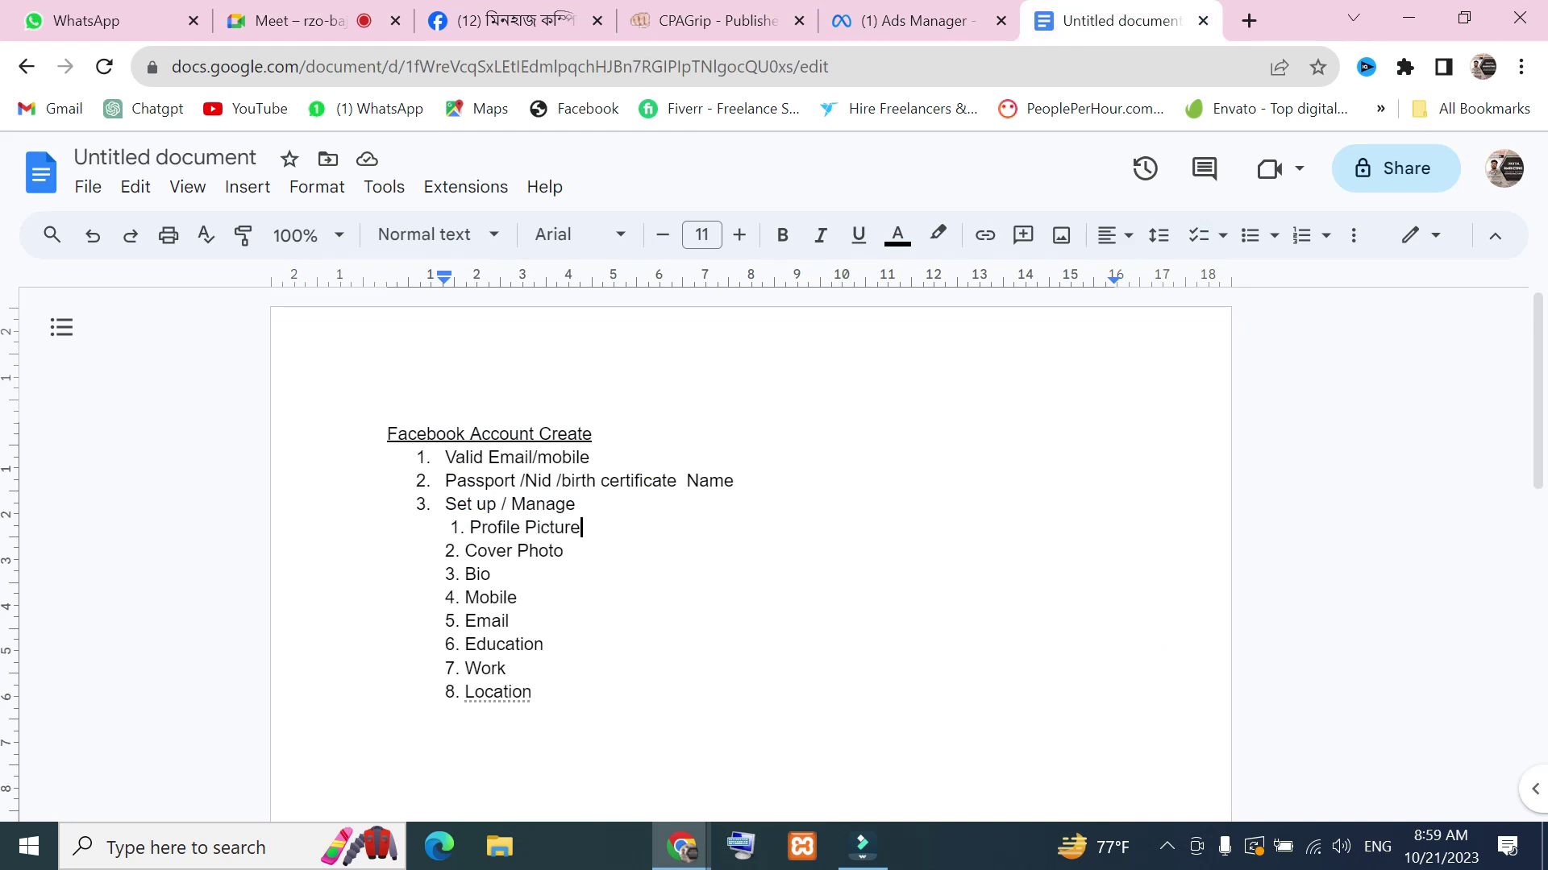
drag(448, 505, 439, 717)
click(510, 621)
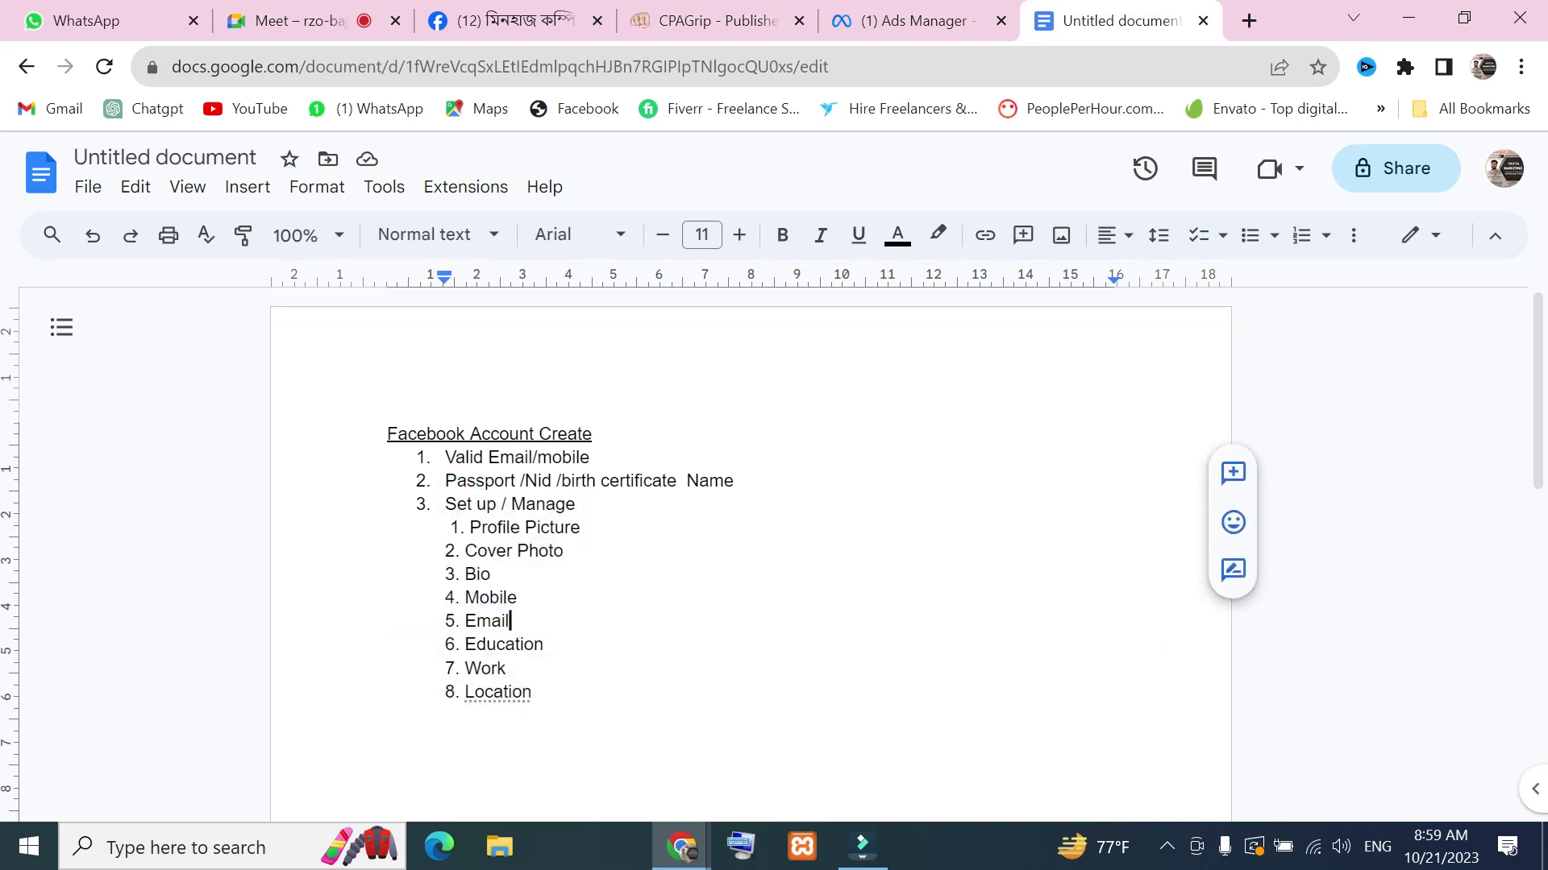
drag(506, 504, 443, 503)
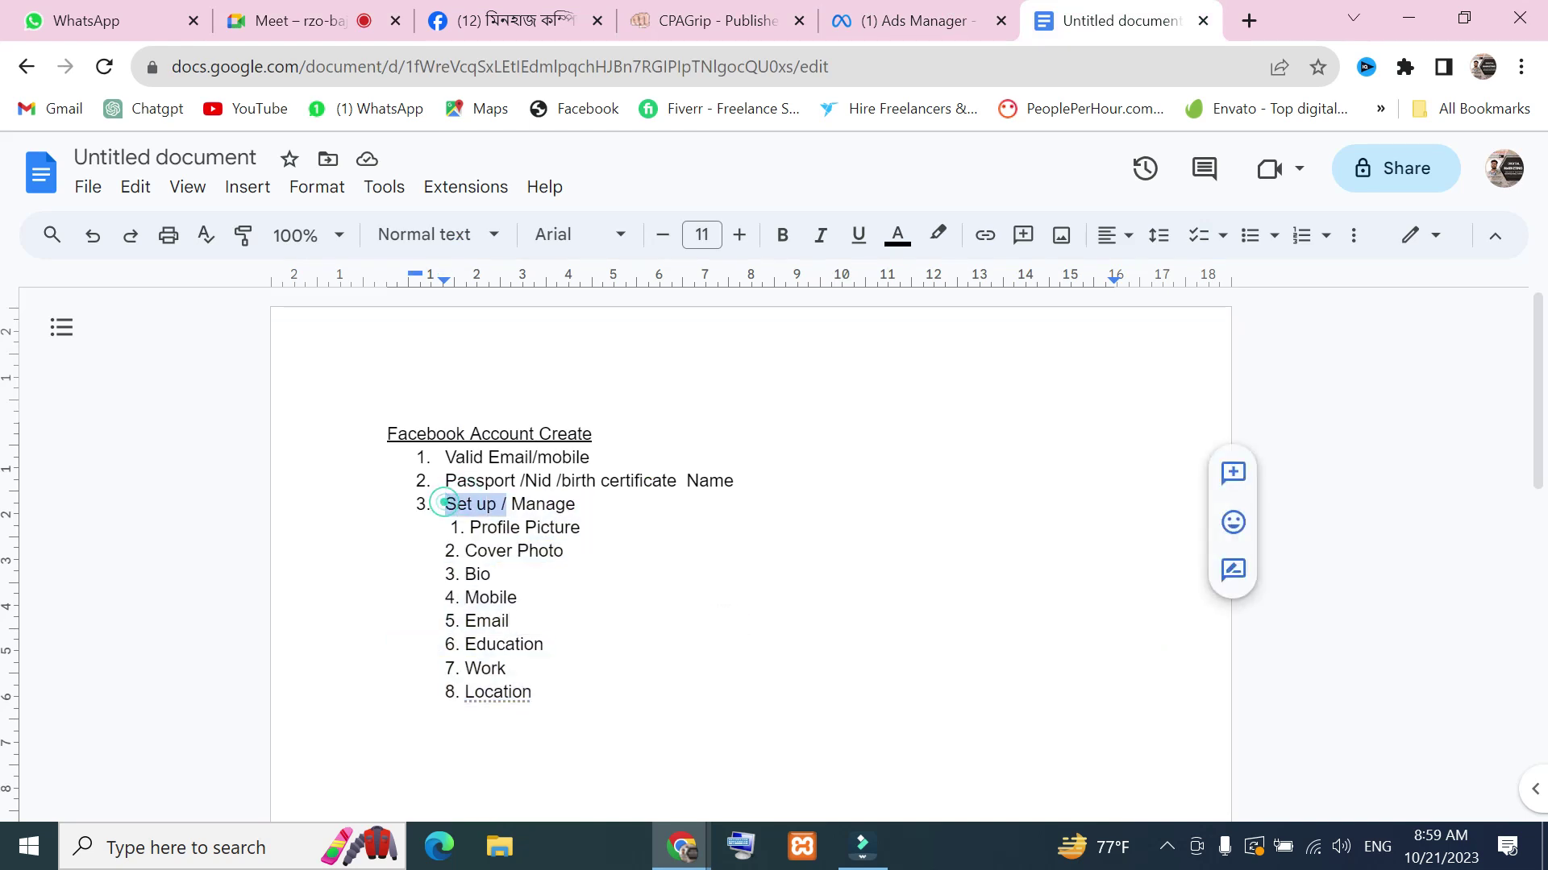
triple_click(444, 504)
Select the whole outline from heading to Location, then switch to the Ads Manager campaign
scroll(749, 564, down, 4)
scroll(749, 564, up, 4)
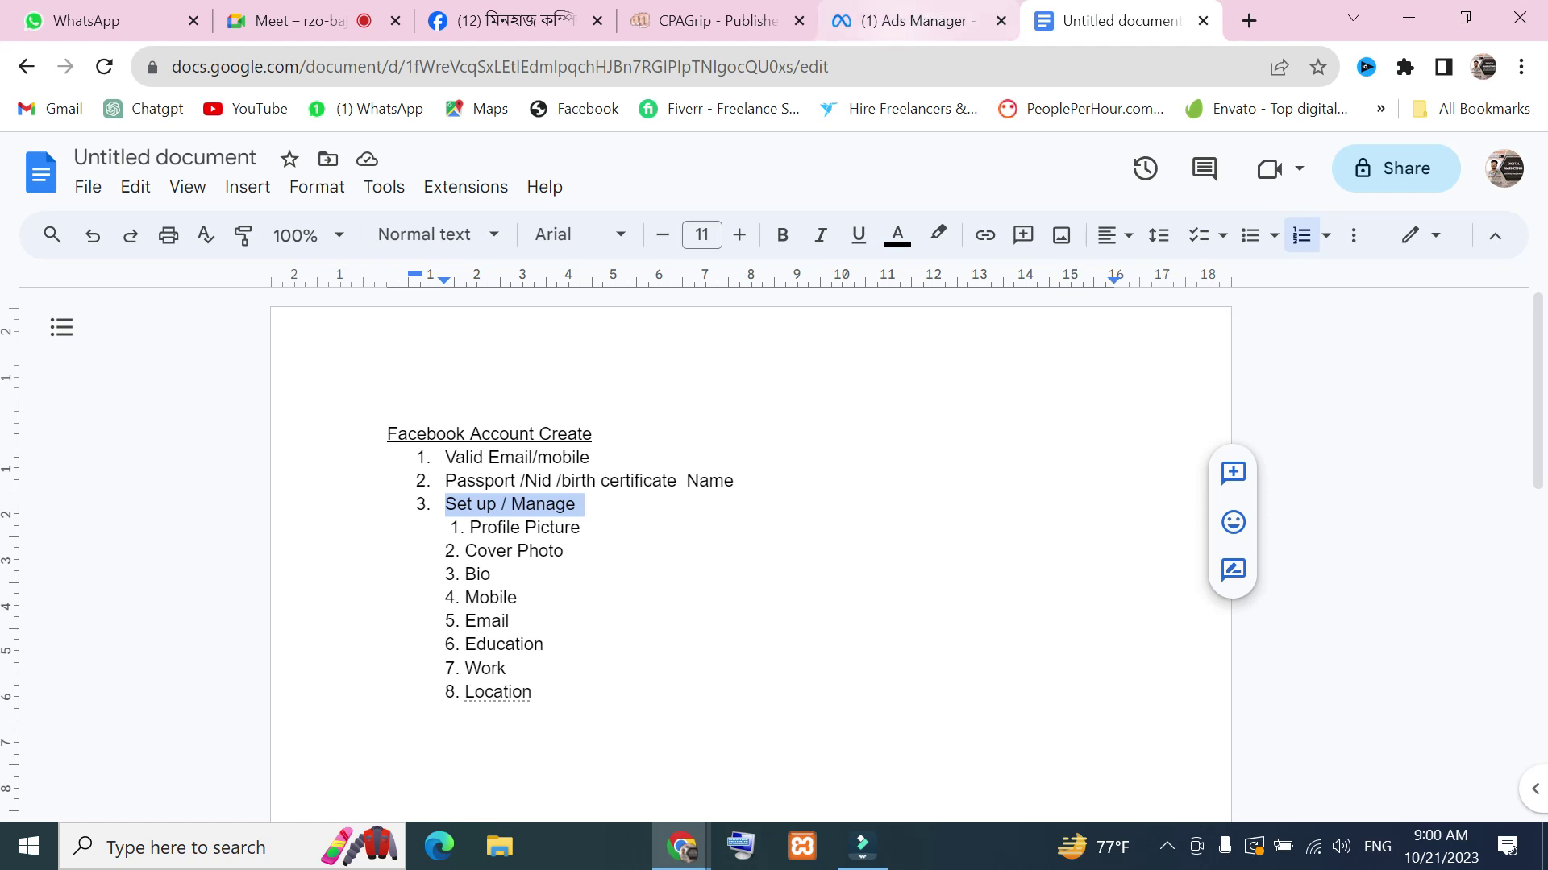
scroll(554, 519, down, 4)
click(554, 518)
scroll(554, 518, up, 4)
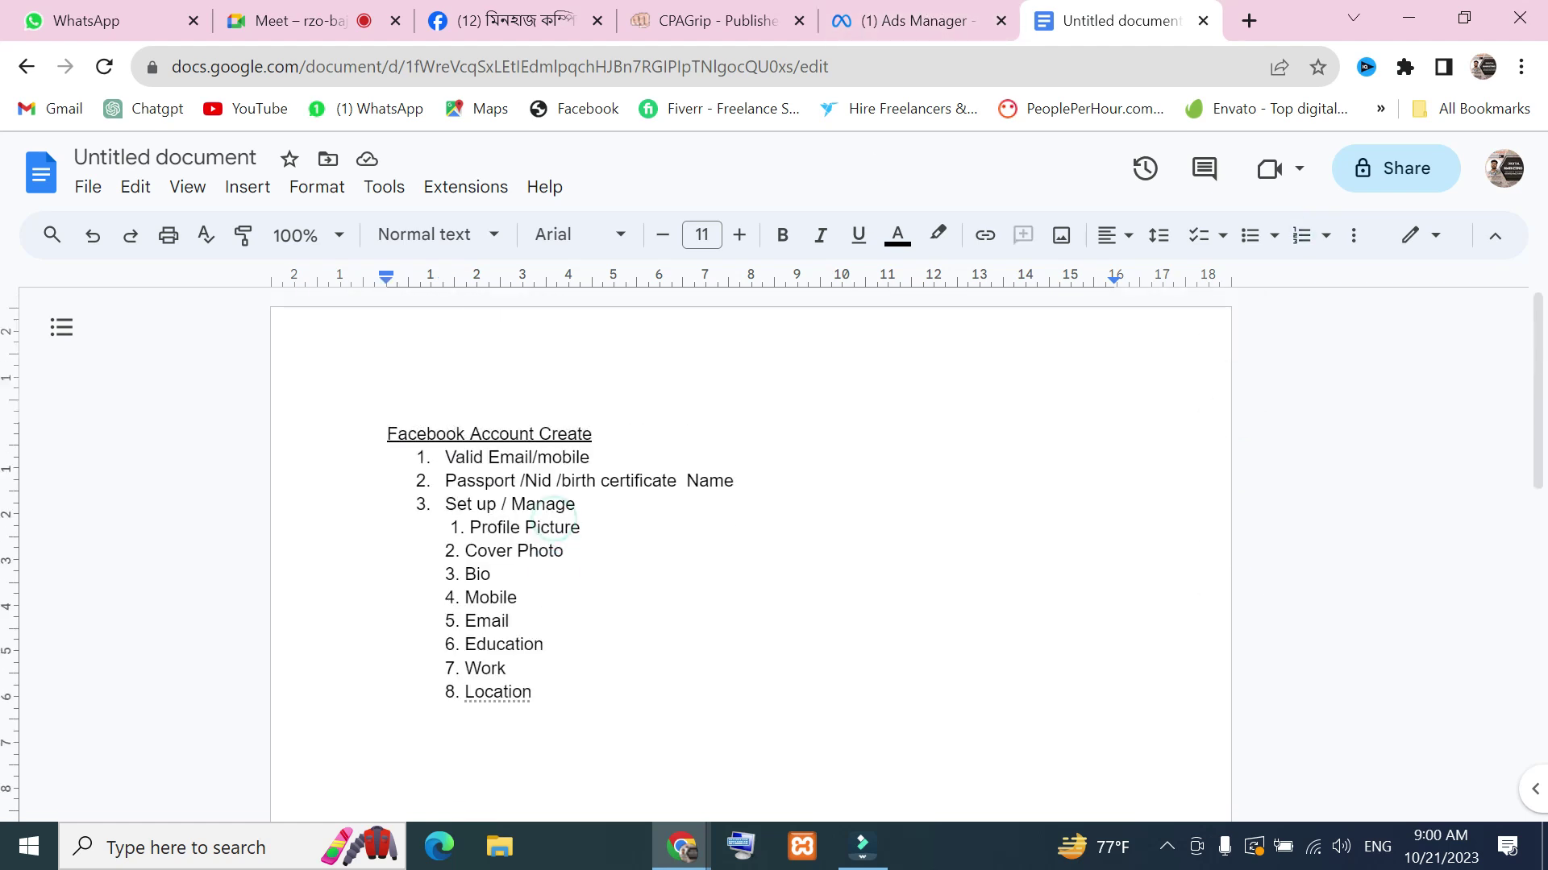
shift+click(388, 432)
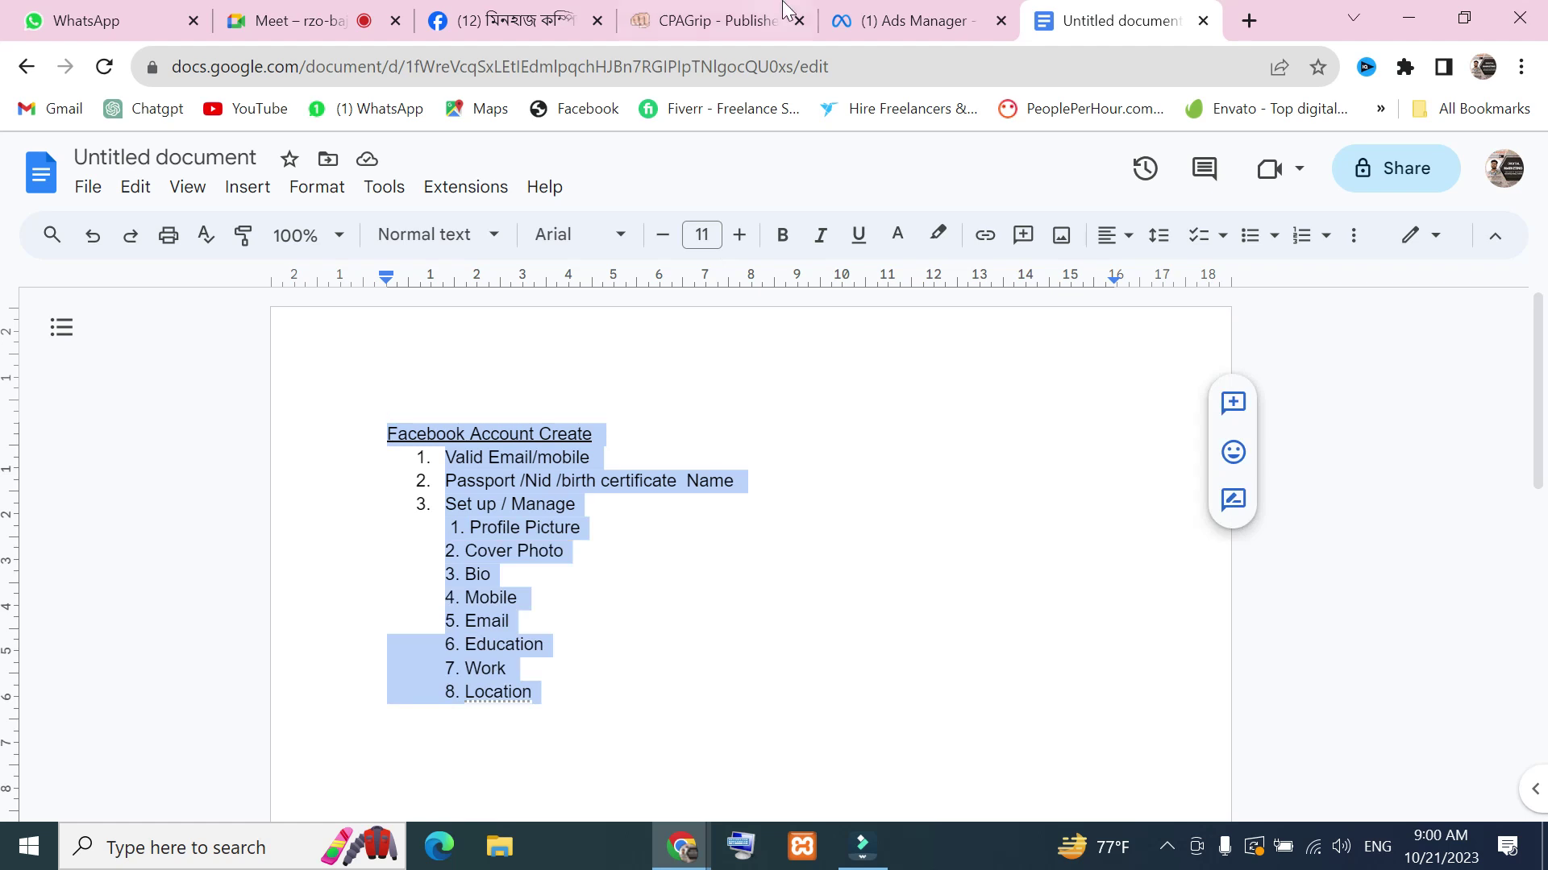
click(911, 20)
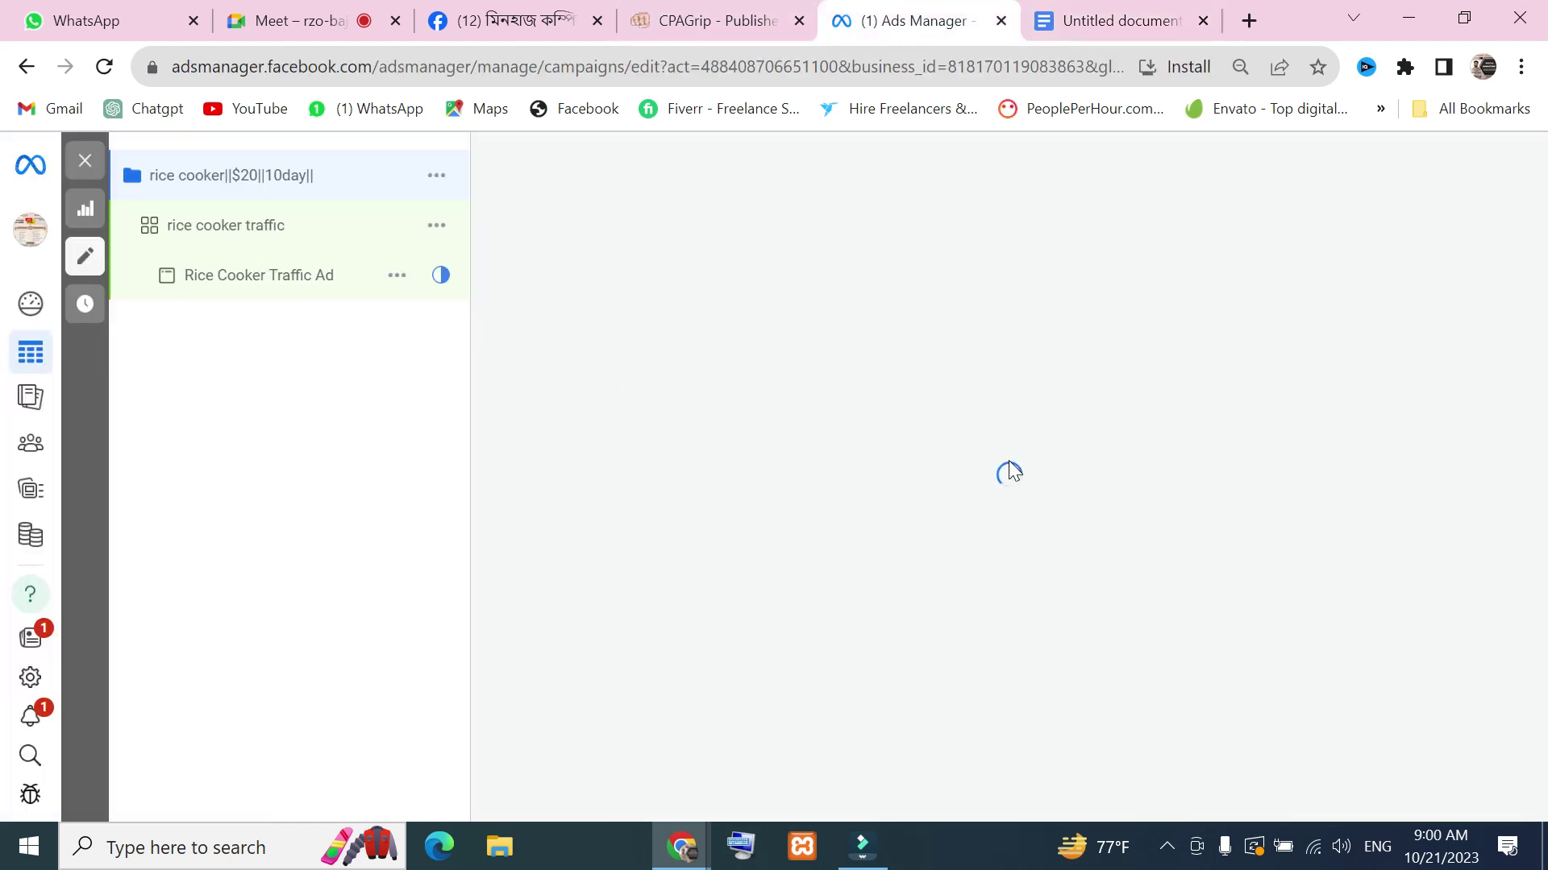
Open the Rice Cooker Traffic Ad, dismiss the publish-drafts prompt and turn on its preview
click(278, 275)
click(407, 286)
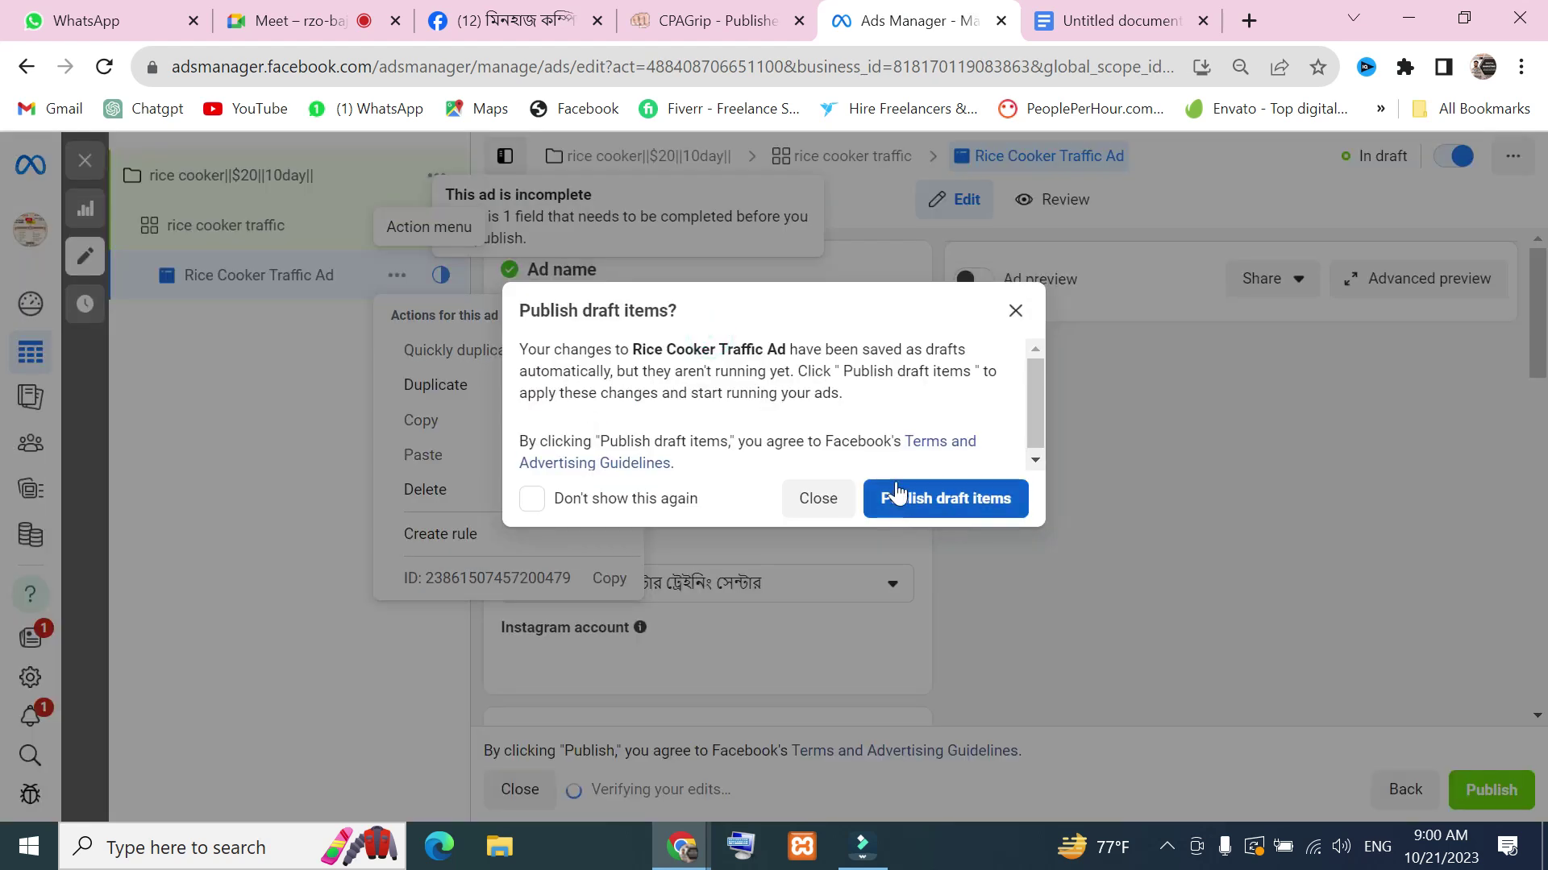
click(1014, 313)
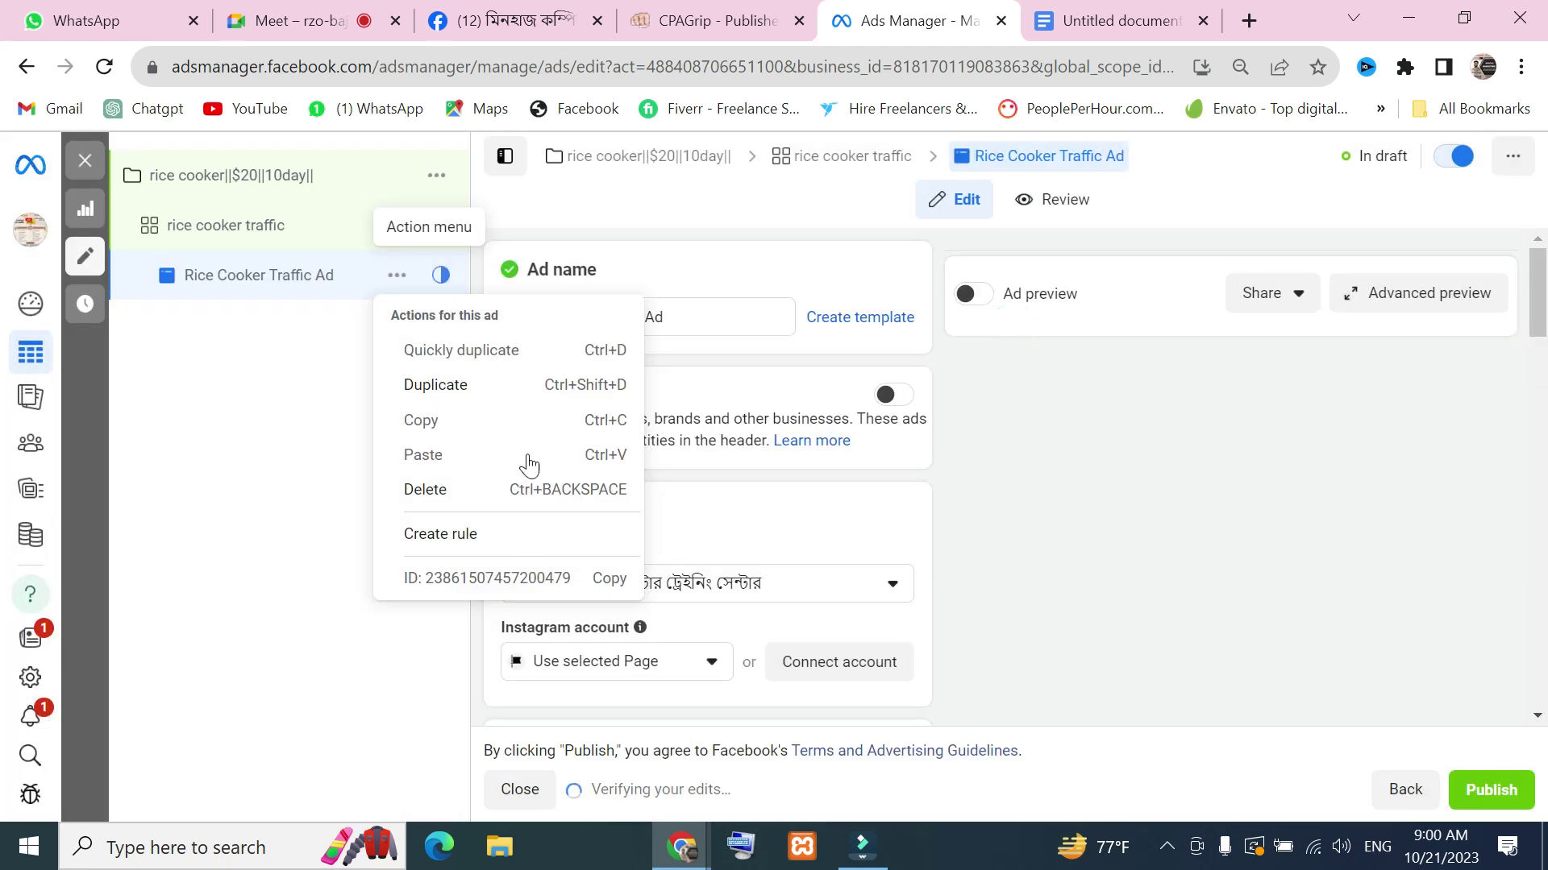
click(1052, 524)
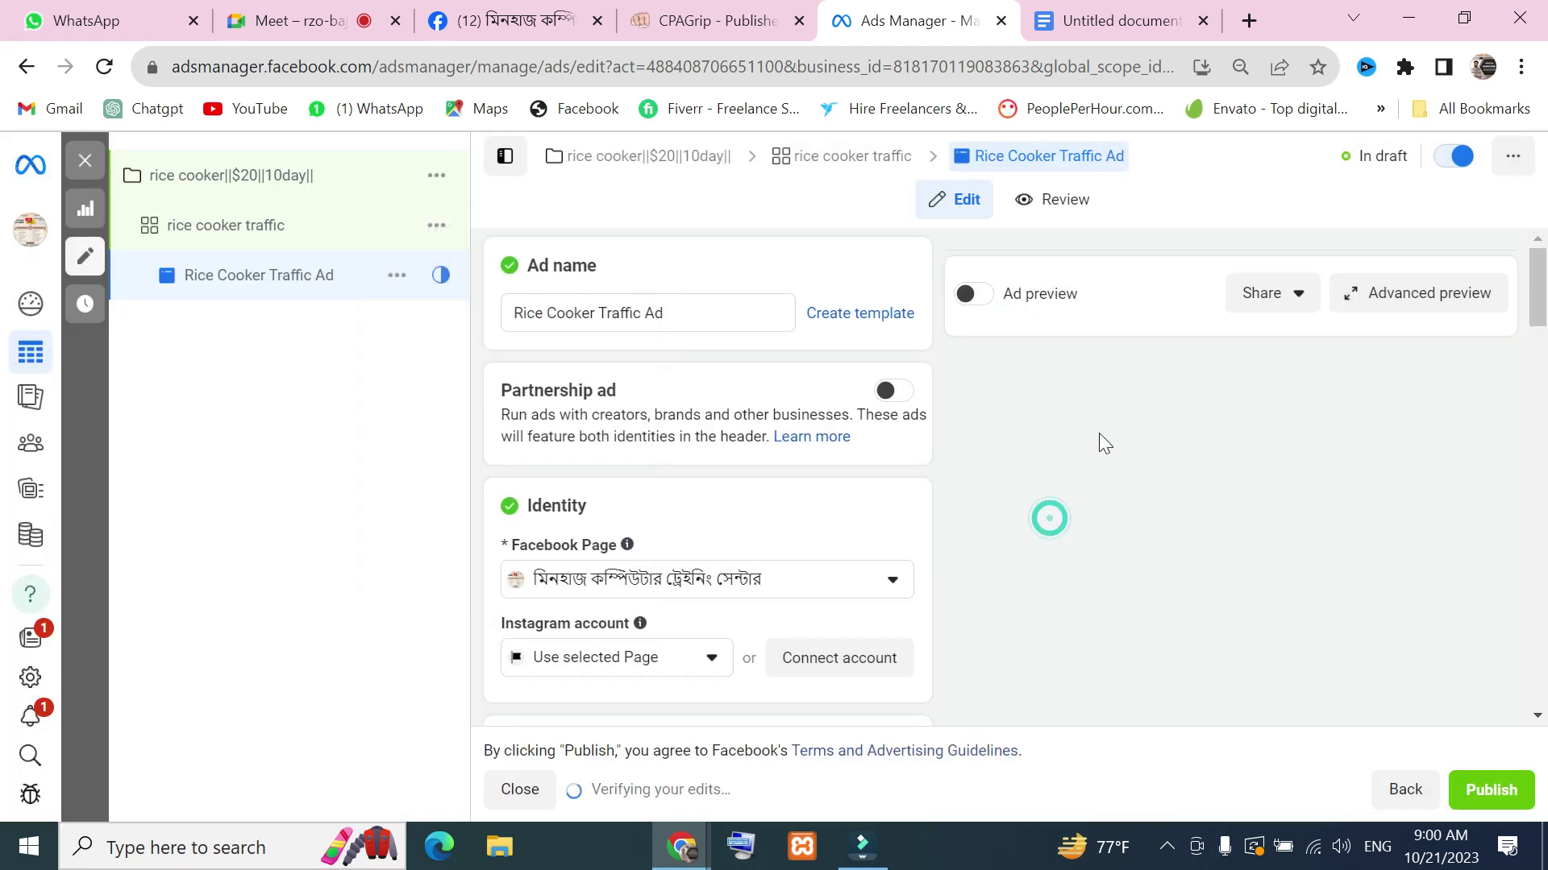
scroll(840, 502, down, 8)
scroll(875, 486, up, 10)
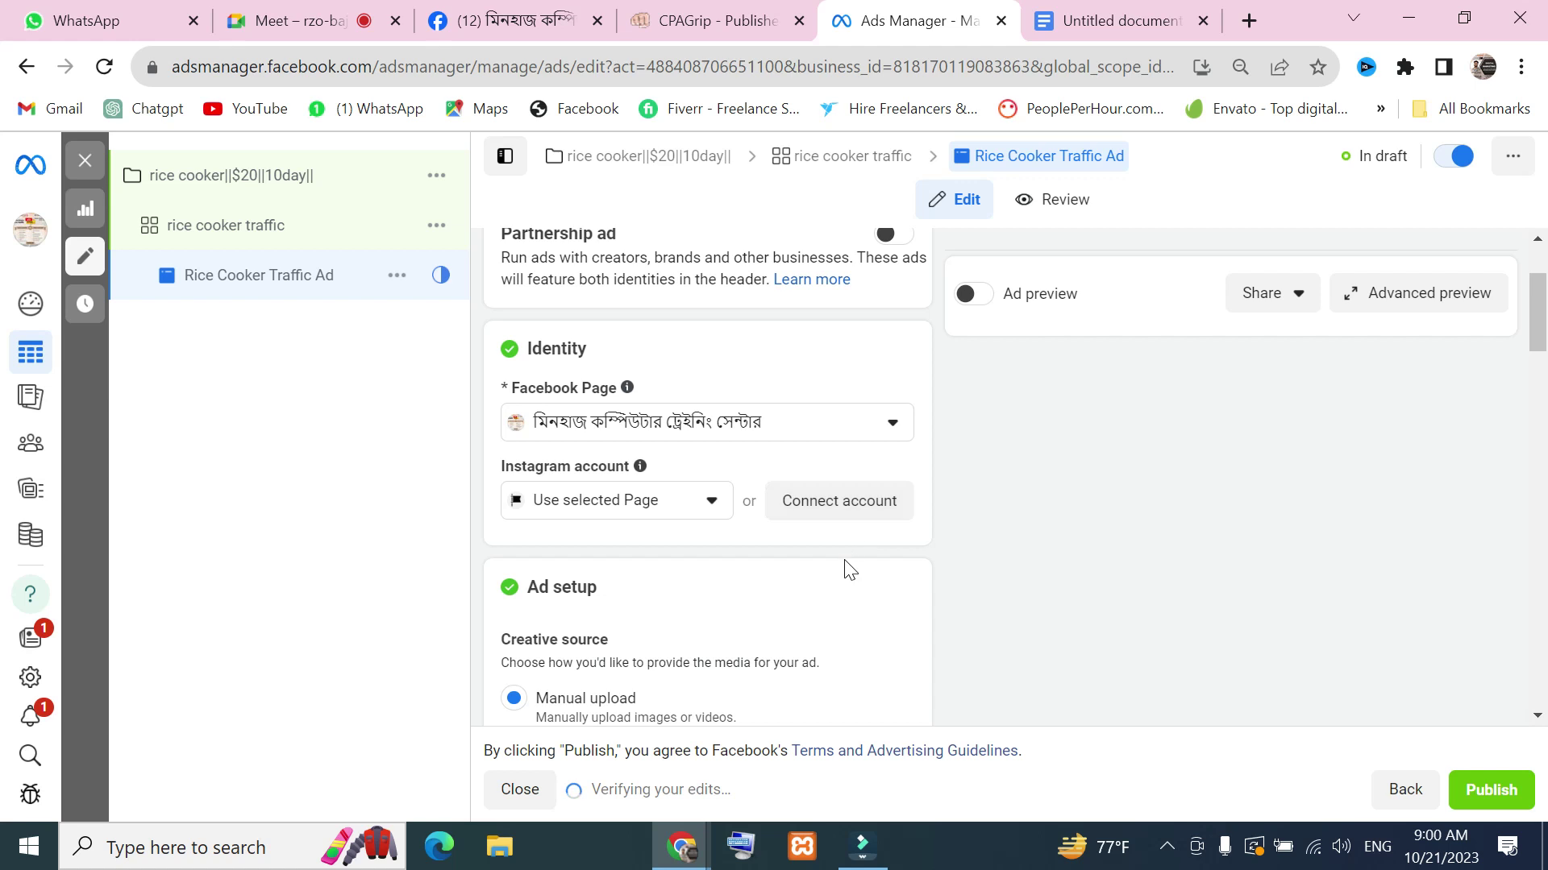
click(973, 295)
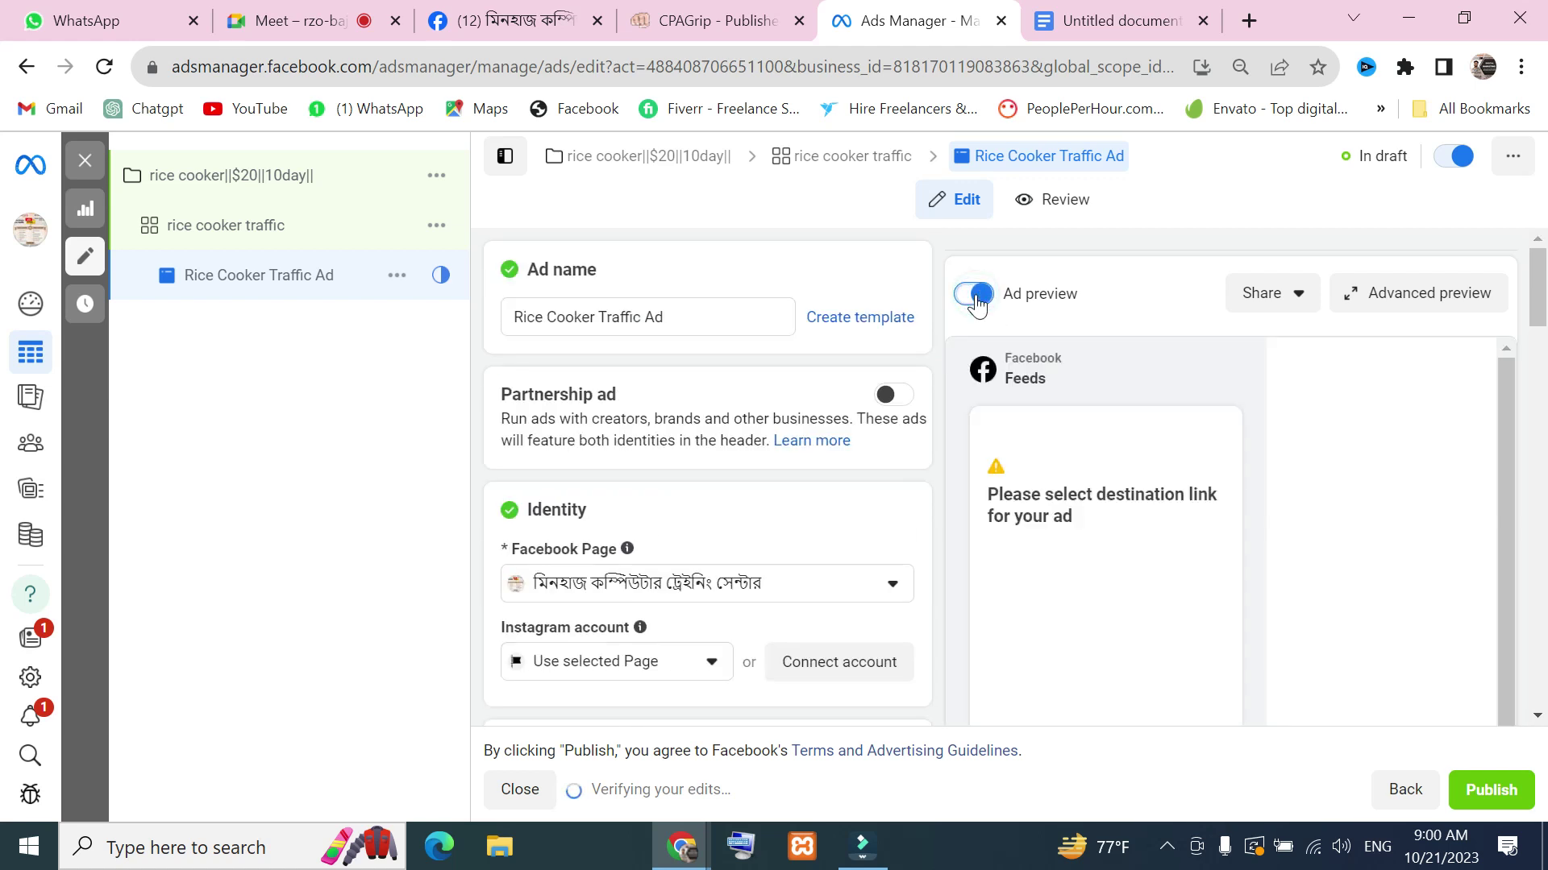
Scroll through the ad editor and inspect the Primary text field
scroll(1181, 466, down, 5)
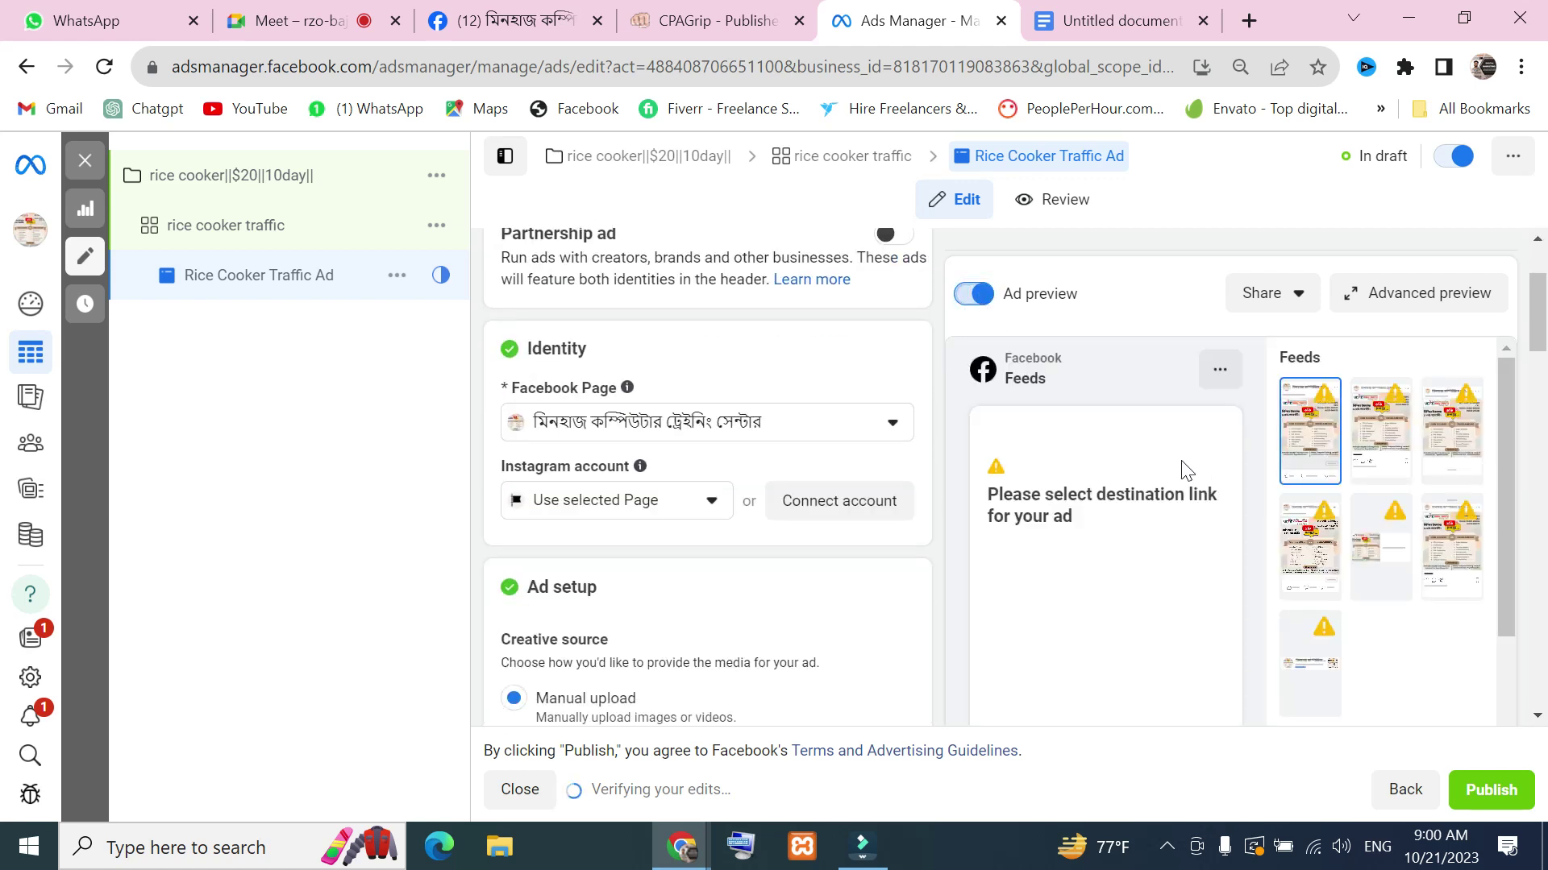
scroll(1100, 472, up, 5)
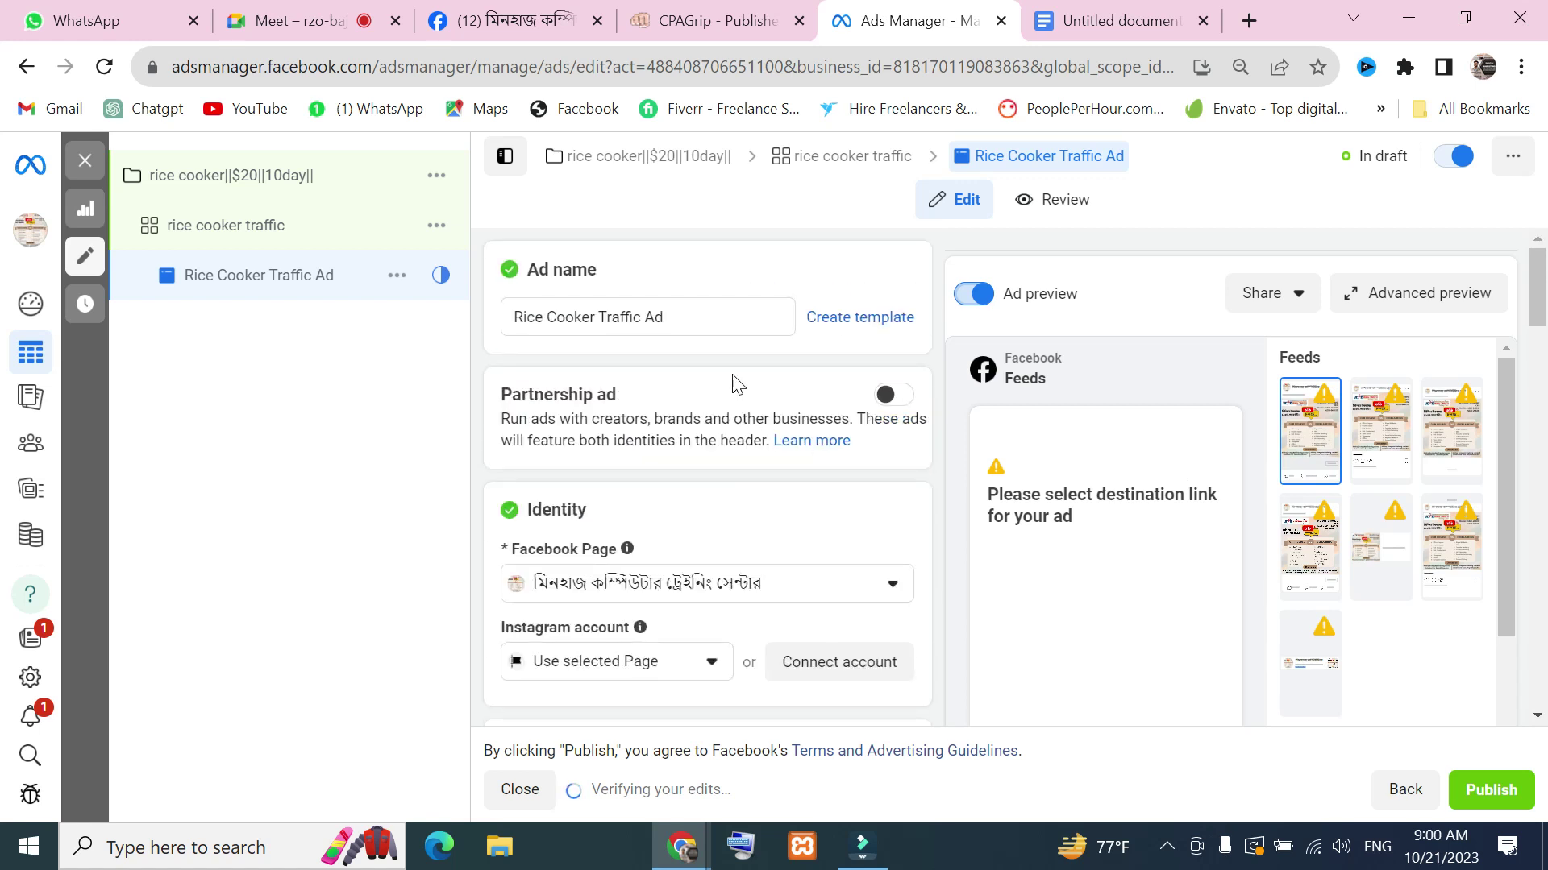
scroll(790, 359, down, 2)
scroll(633, 519, down, 4)
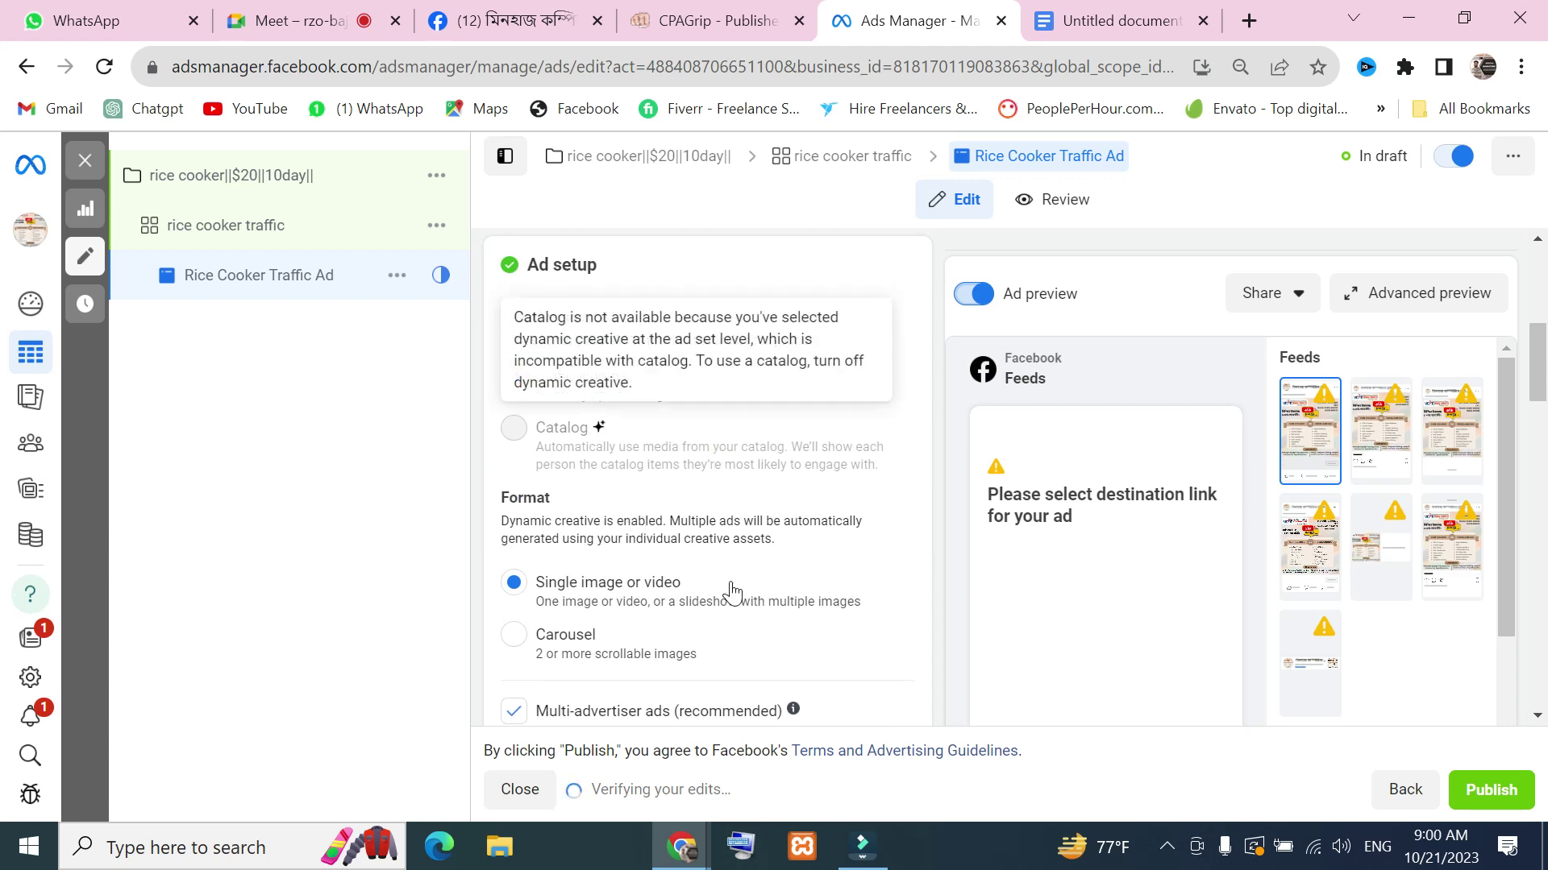
scroll(765, 572, up, 2)
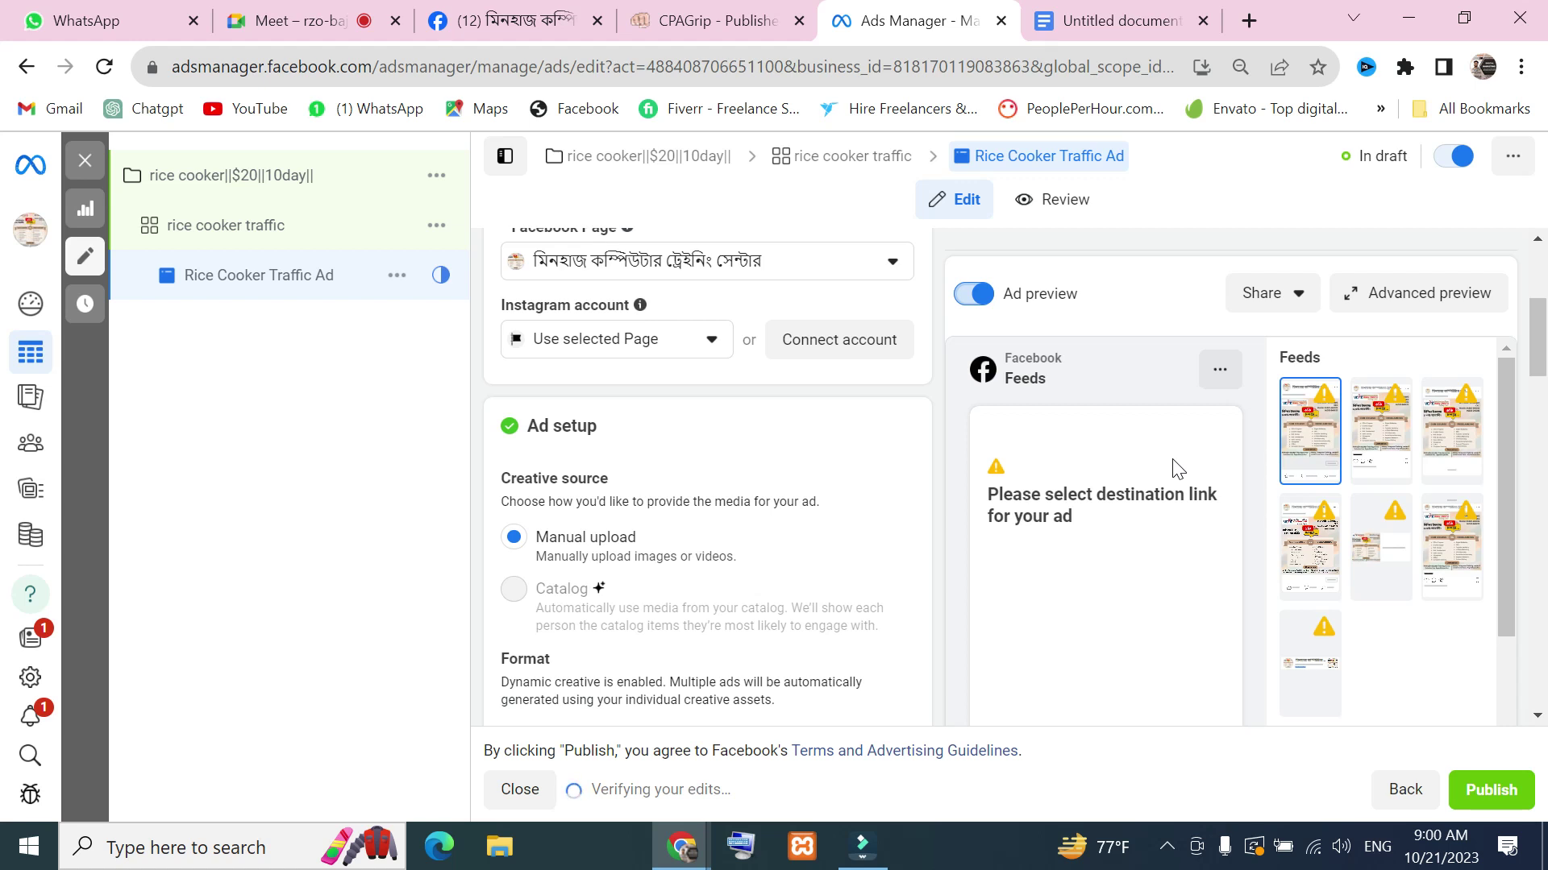
scroll(710, 467, down, 3)
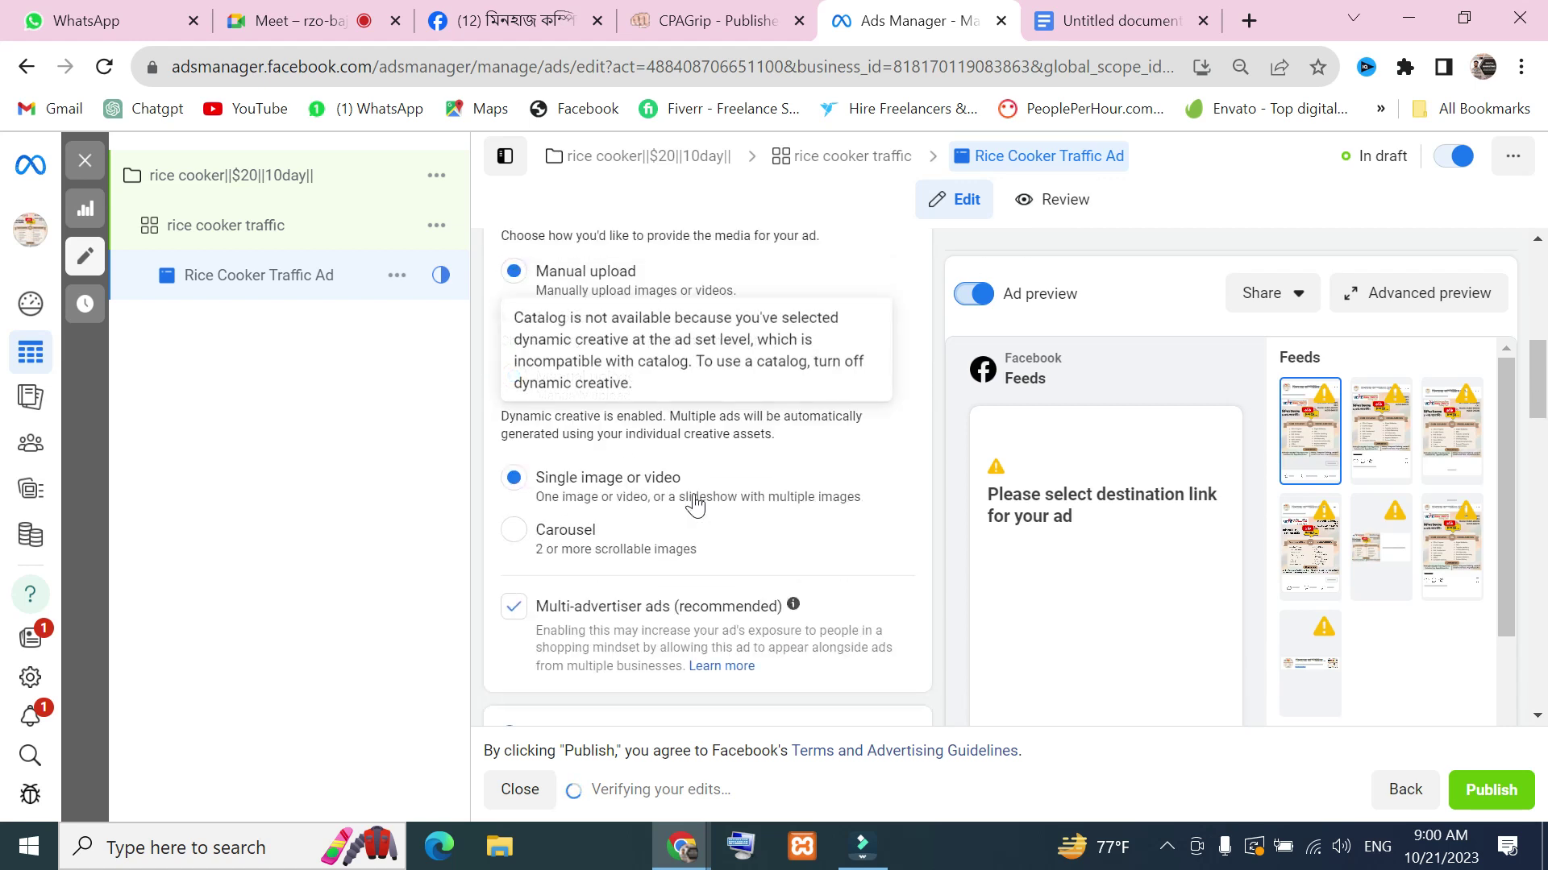
scroll(695, 505, down, 1)
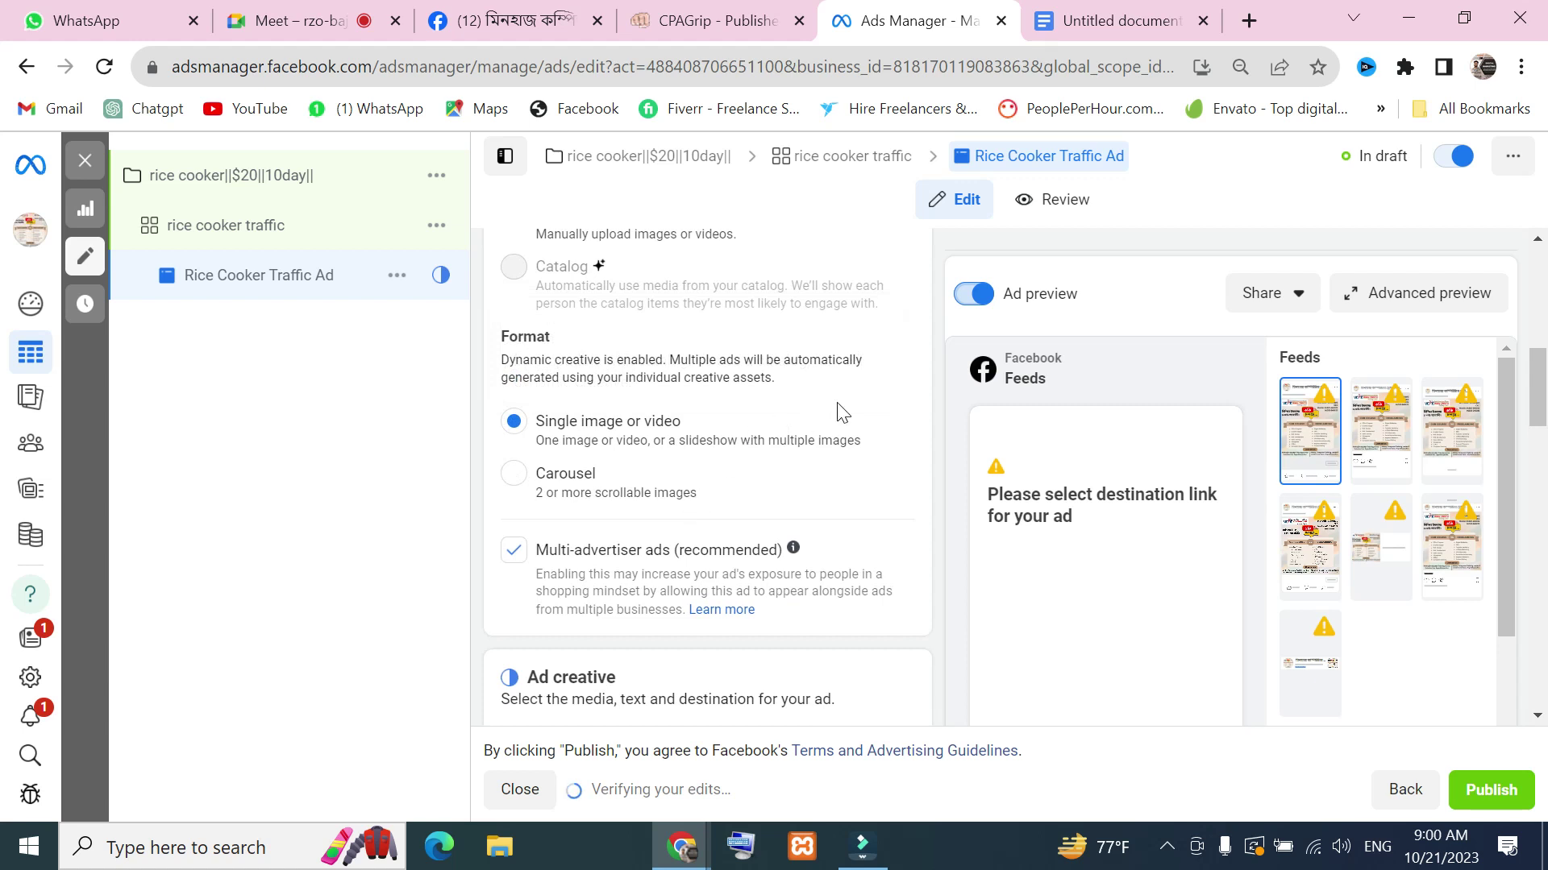
scroll(806, 536, down, 4)
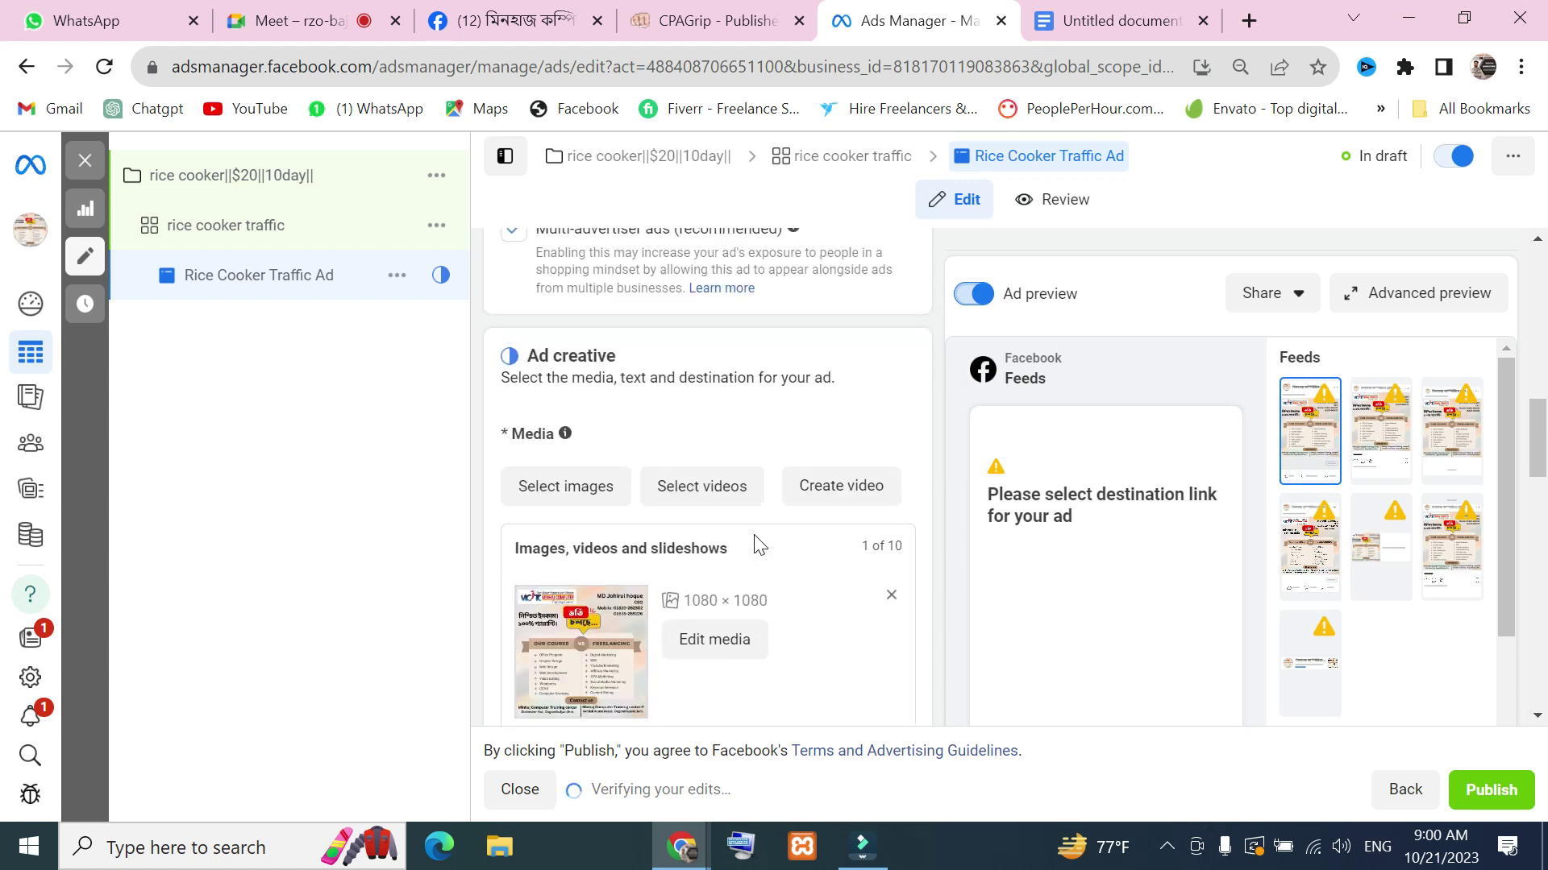
scroll(629, 494, down, 2)
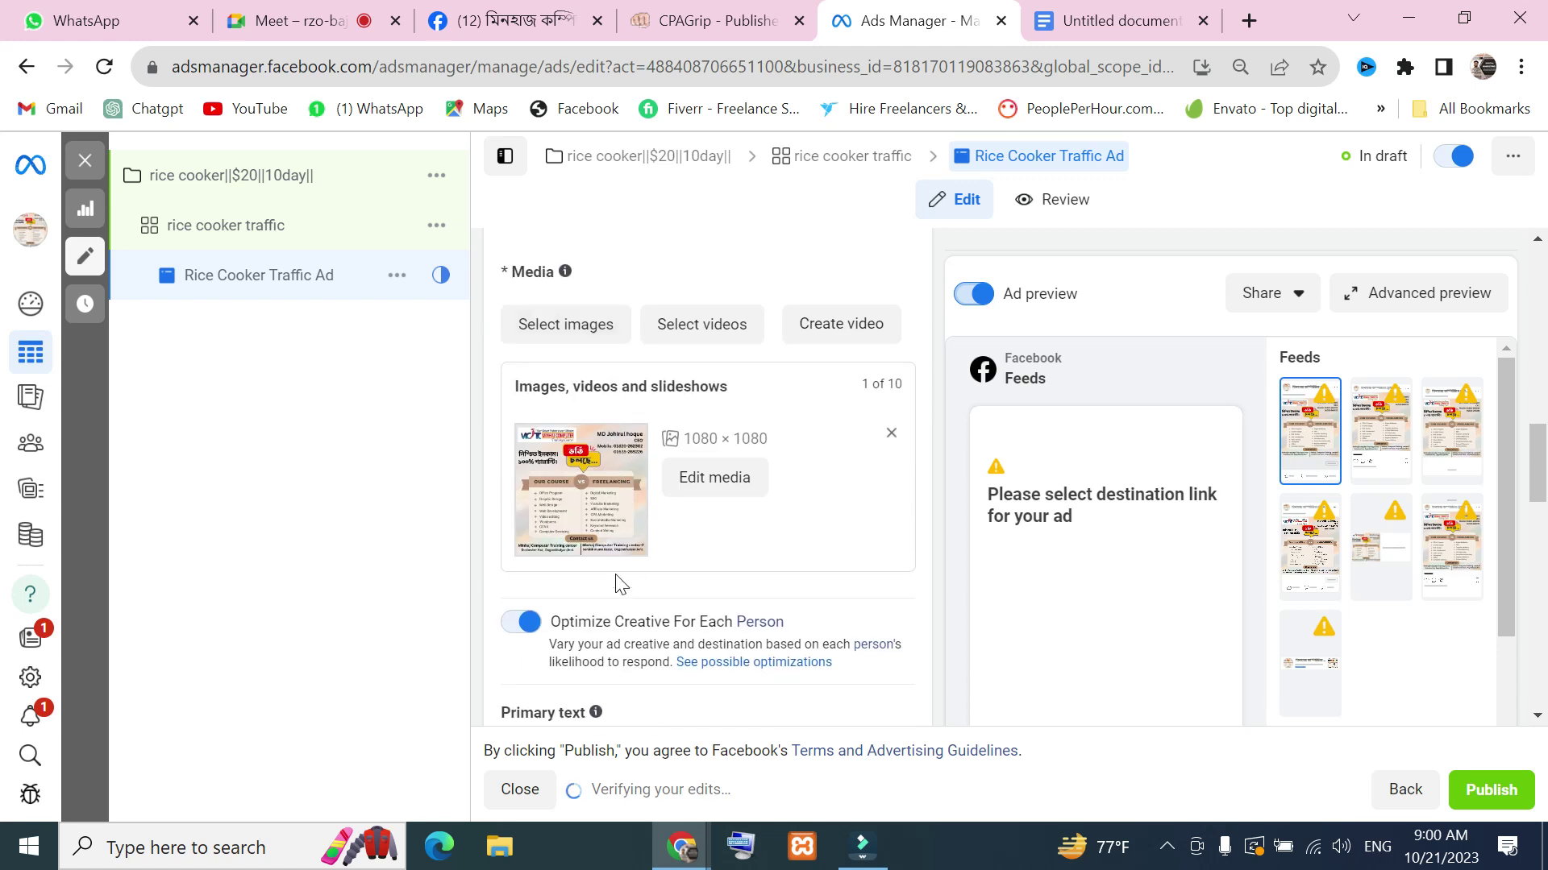
scroll(839, 496, down, 4)
scroll(684, 547, down, 2)
scroll(743, 504, up, 2)
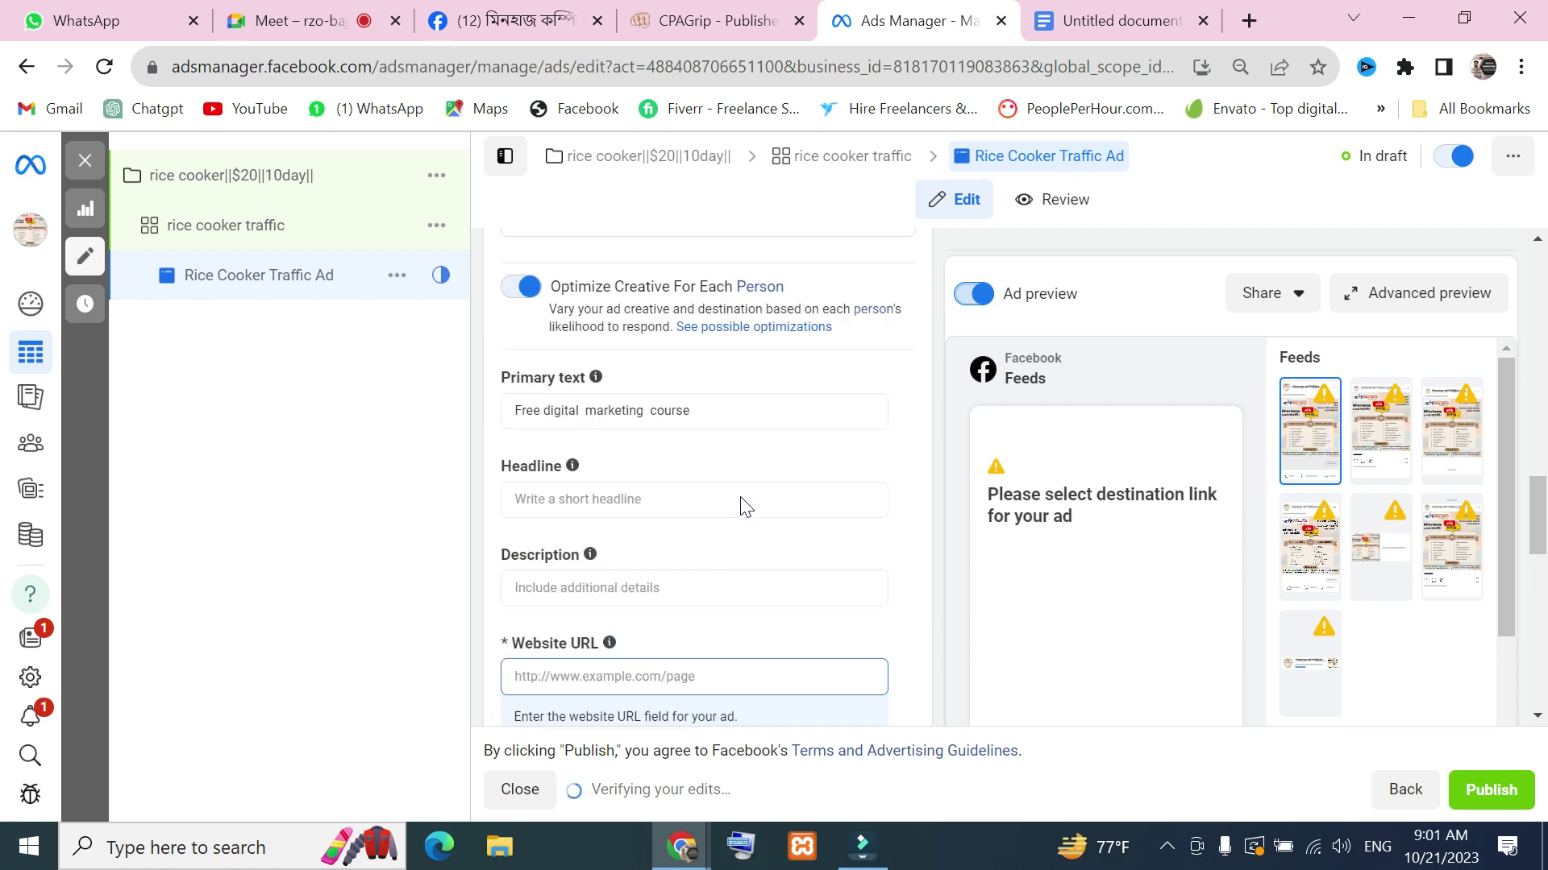
click(701, 422)
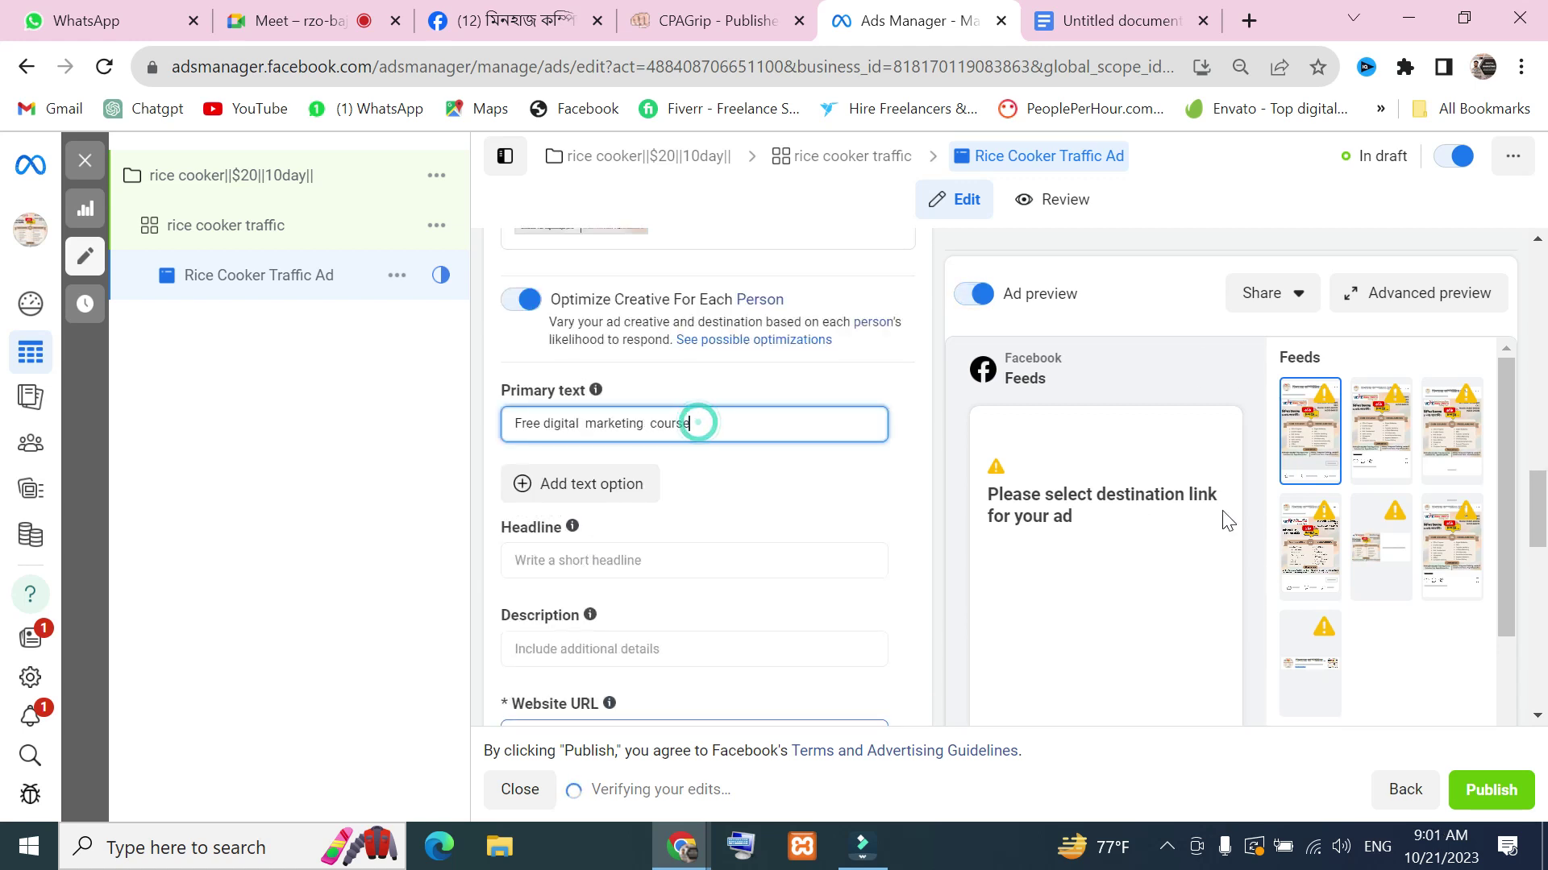
Check the Feeds preview options, then move to the CPAGrip tab
scroll(694, 484, down, 8)
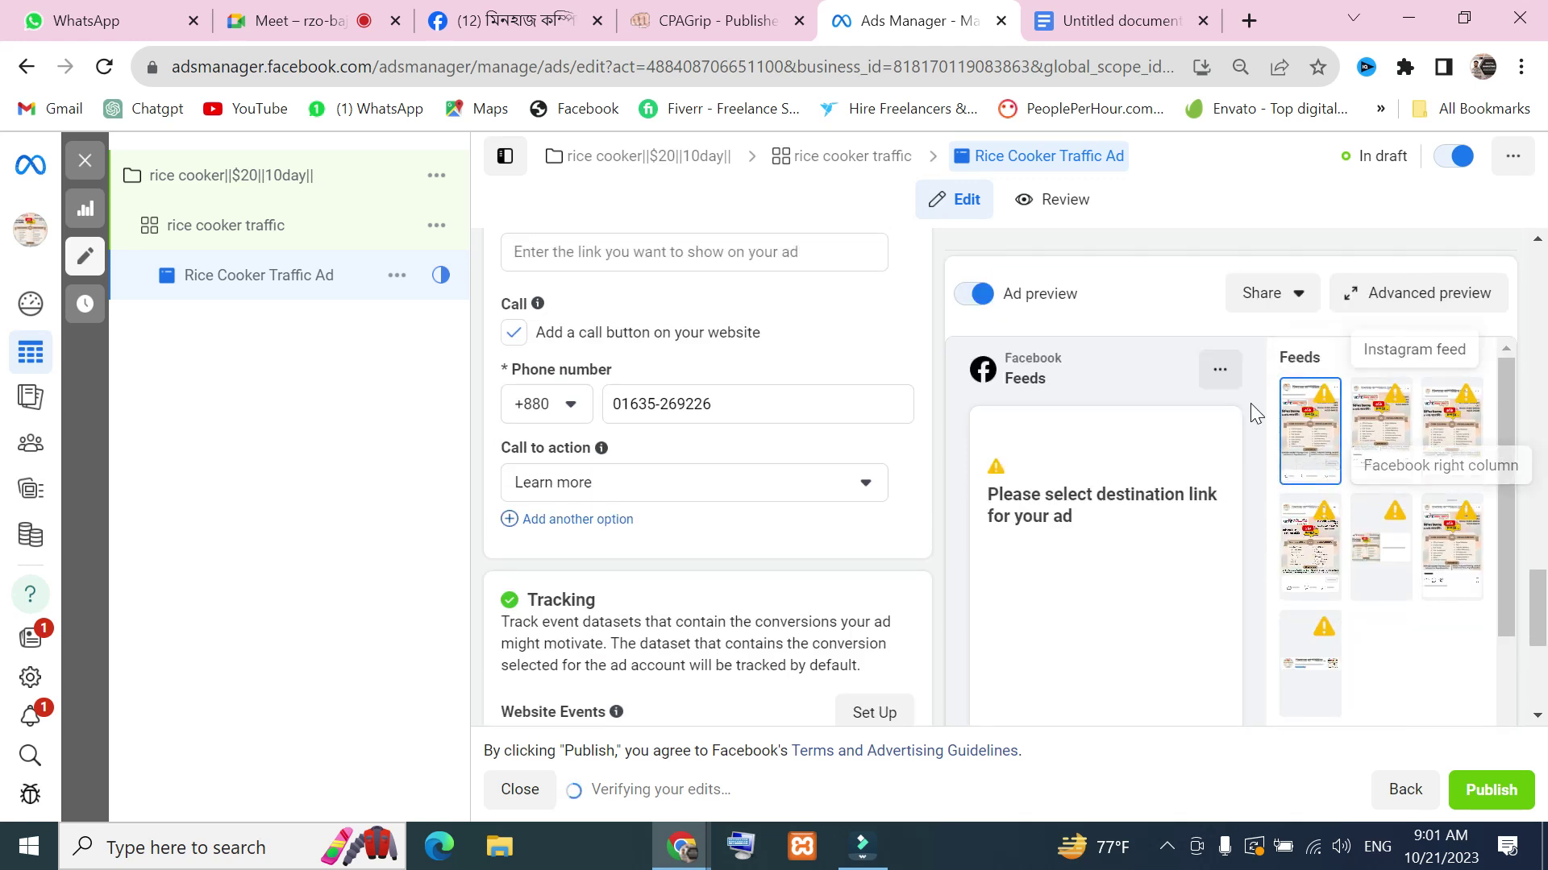
click(1220, 373)
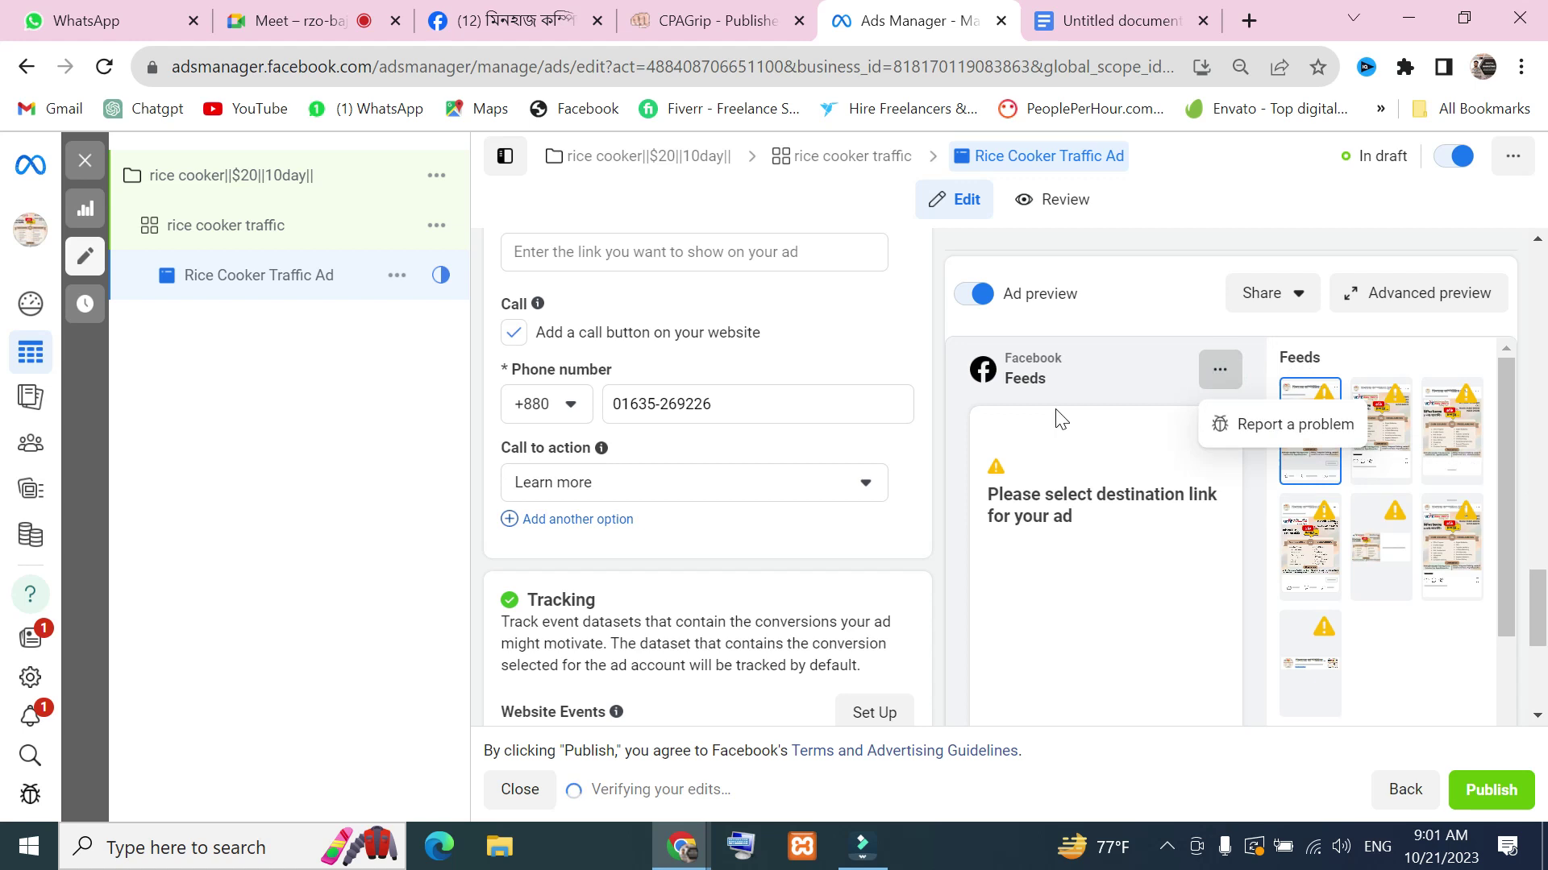
scroll(1072, 484, down, 4)
scroll(1137, 581, up, 12)
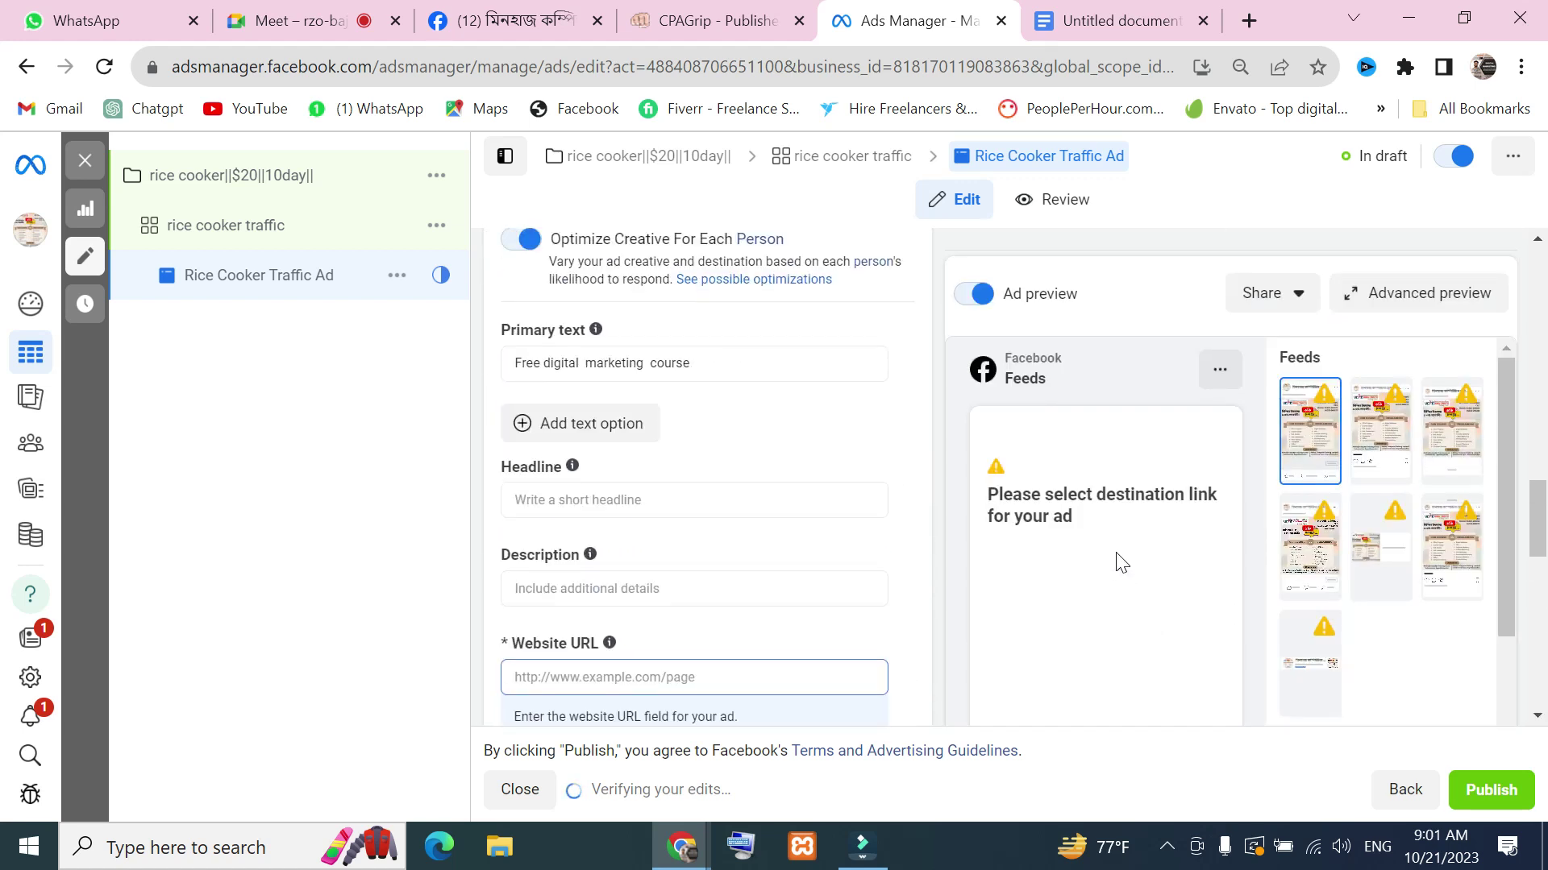
scroll(1294, 493, down, 3)
scroll(1254, 455, down, 5)
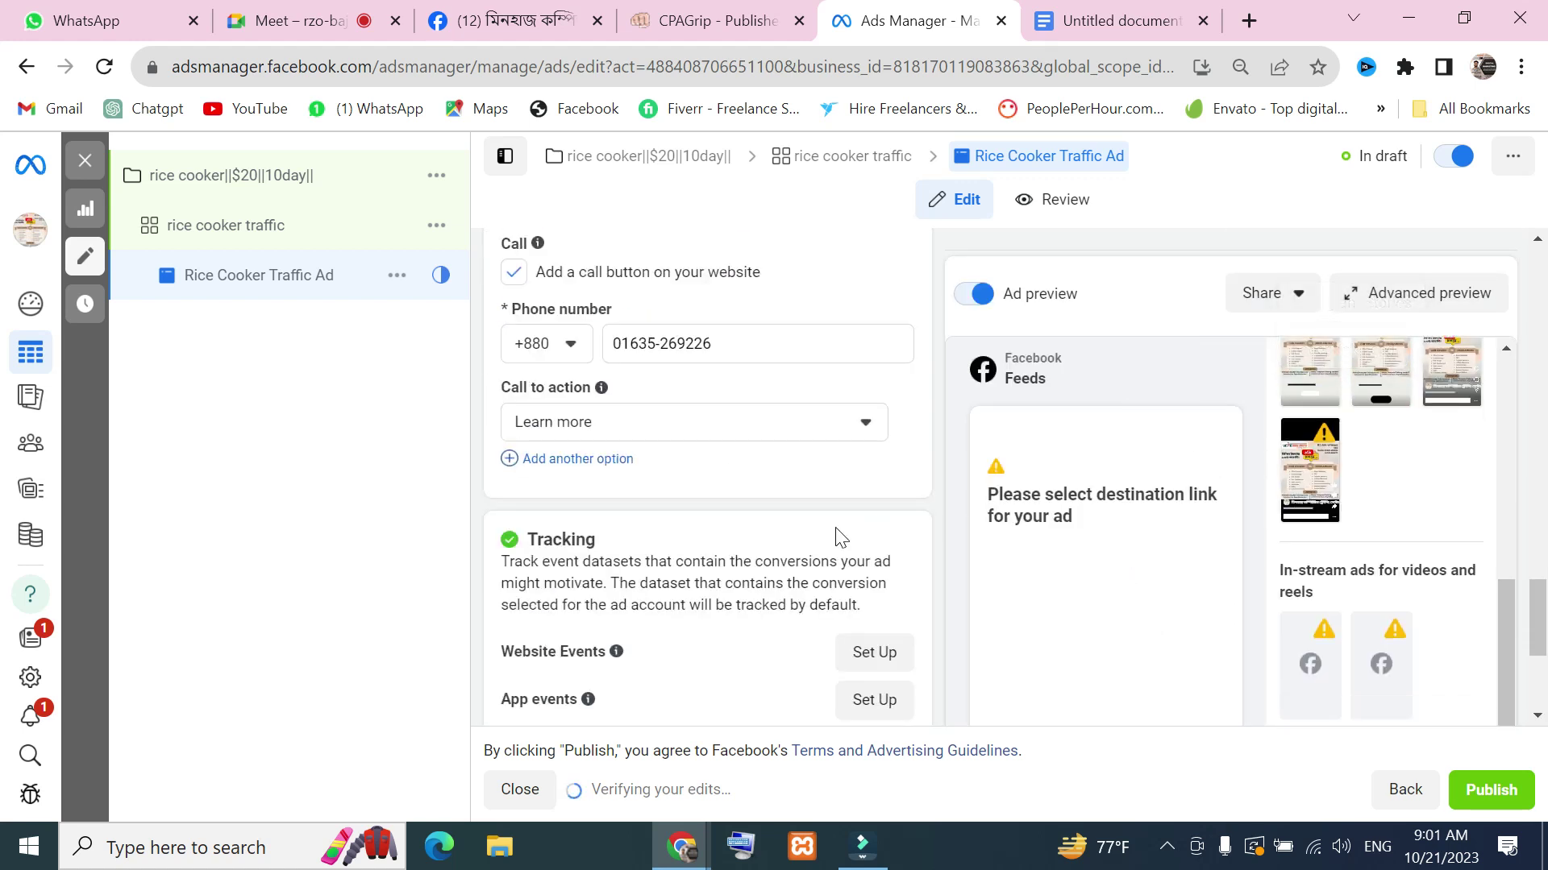
scroll(750, 582, down, 4)
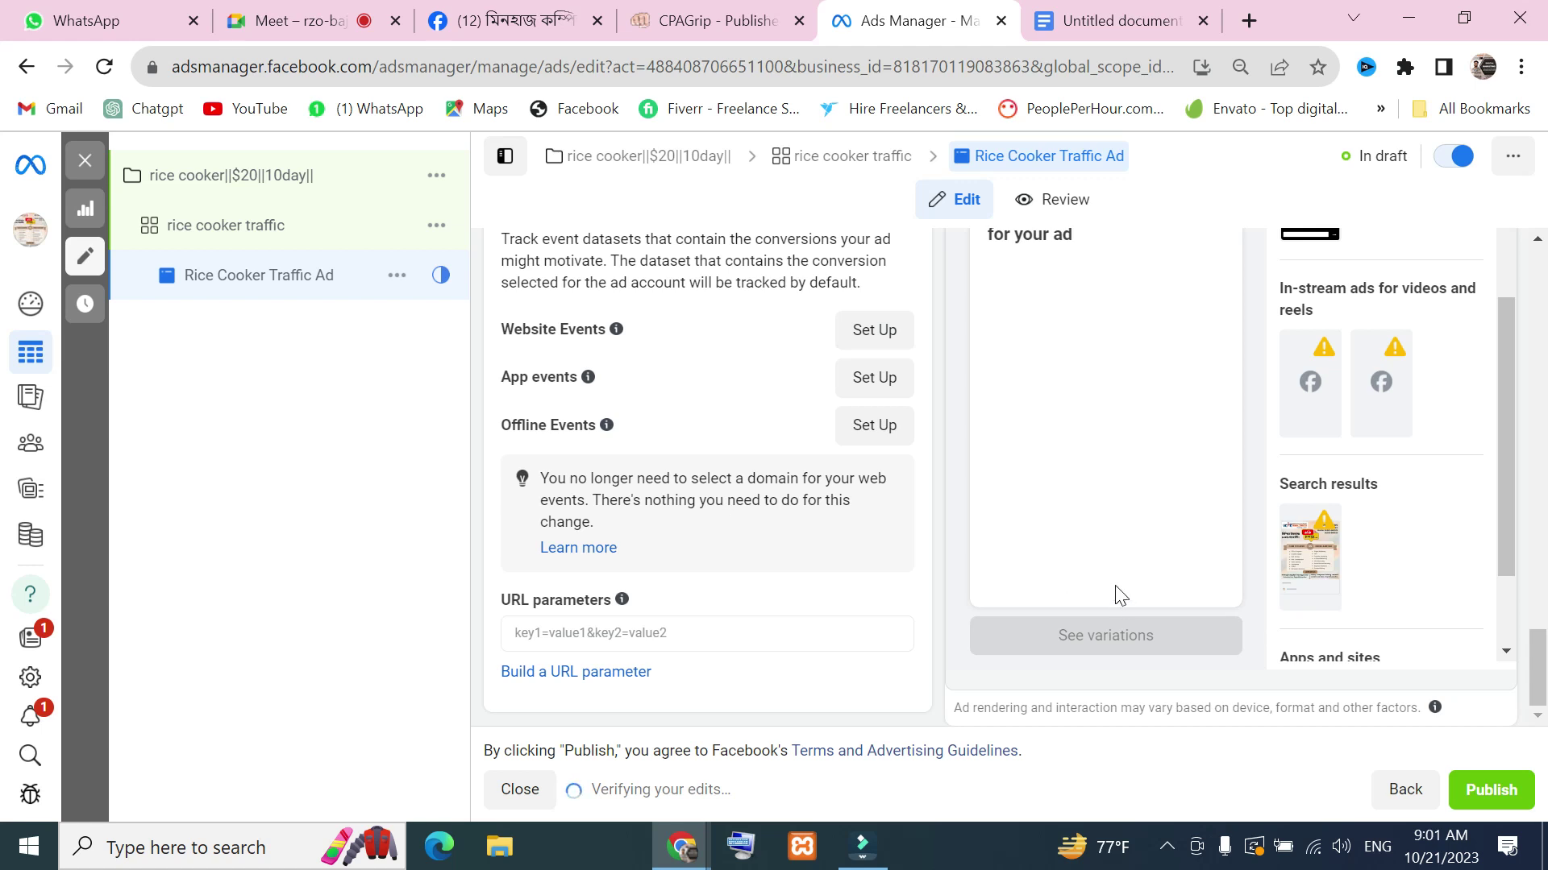
scroll(811, 580, up, 15)
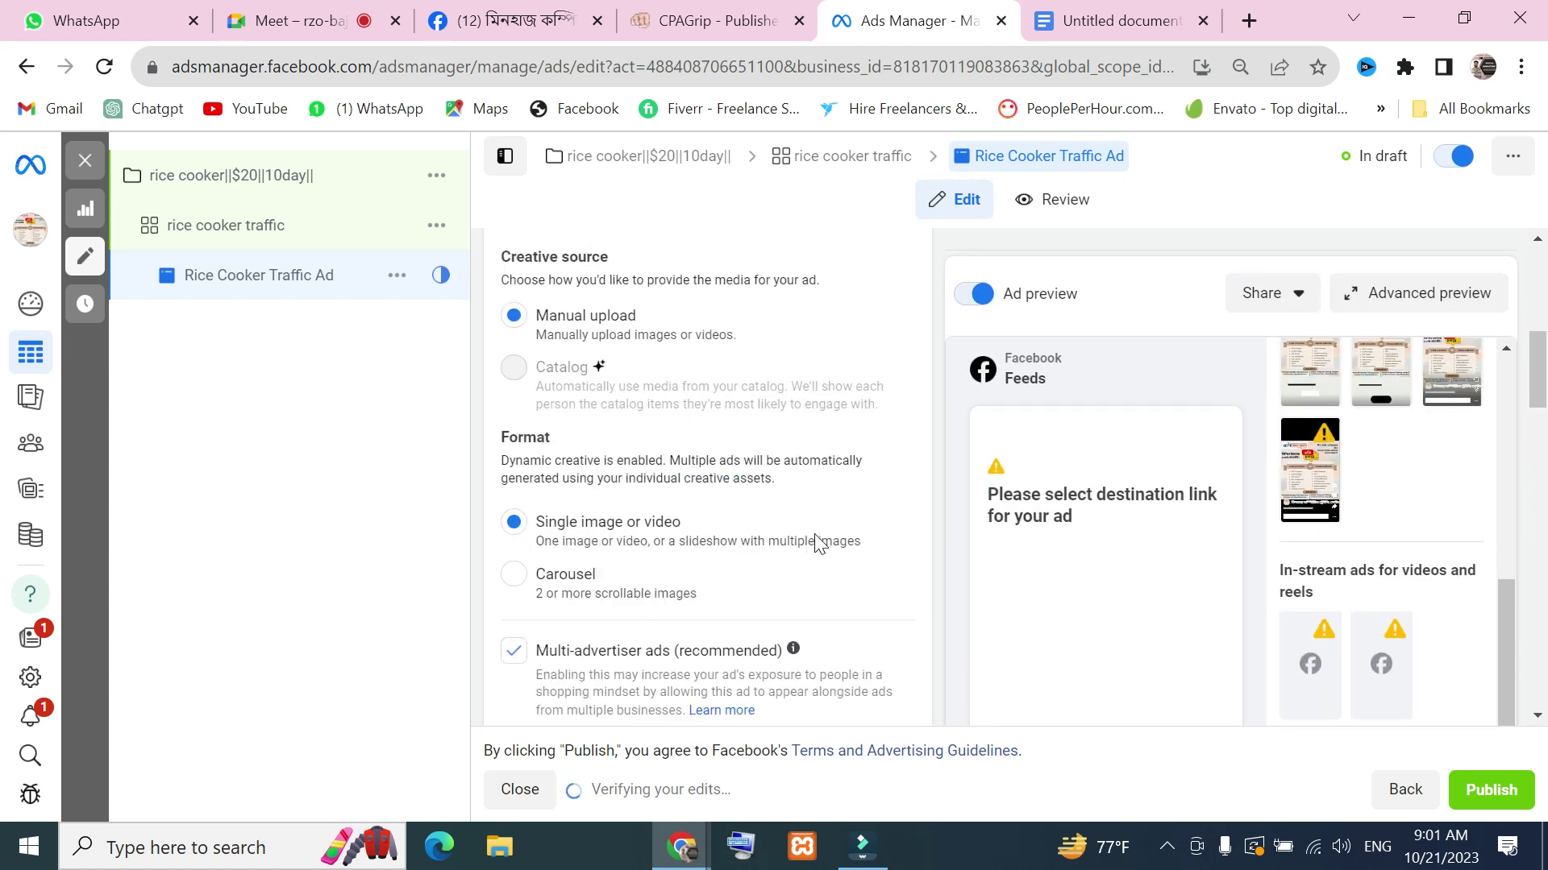
scroll(816, 552, down, 15)
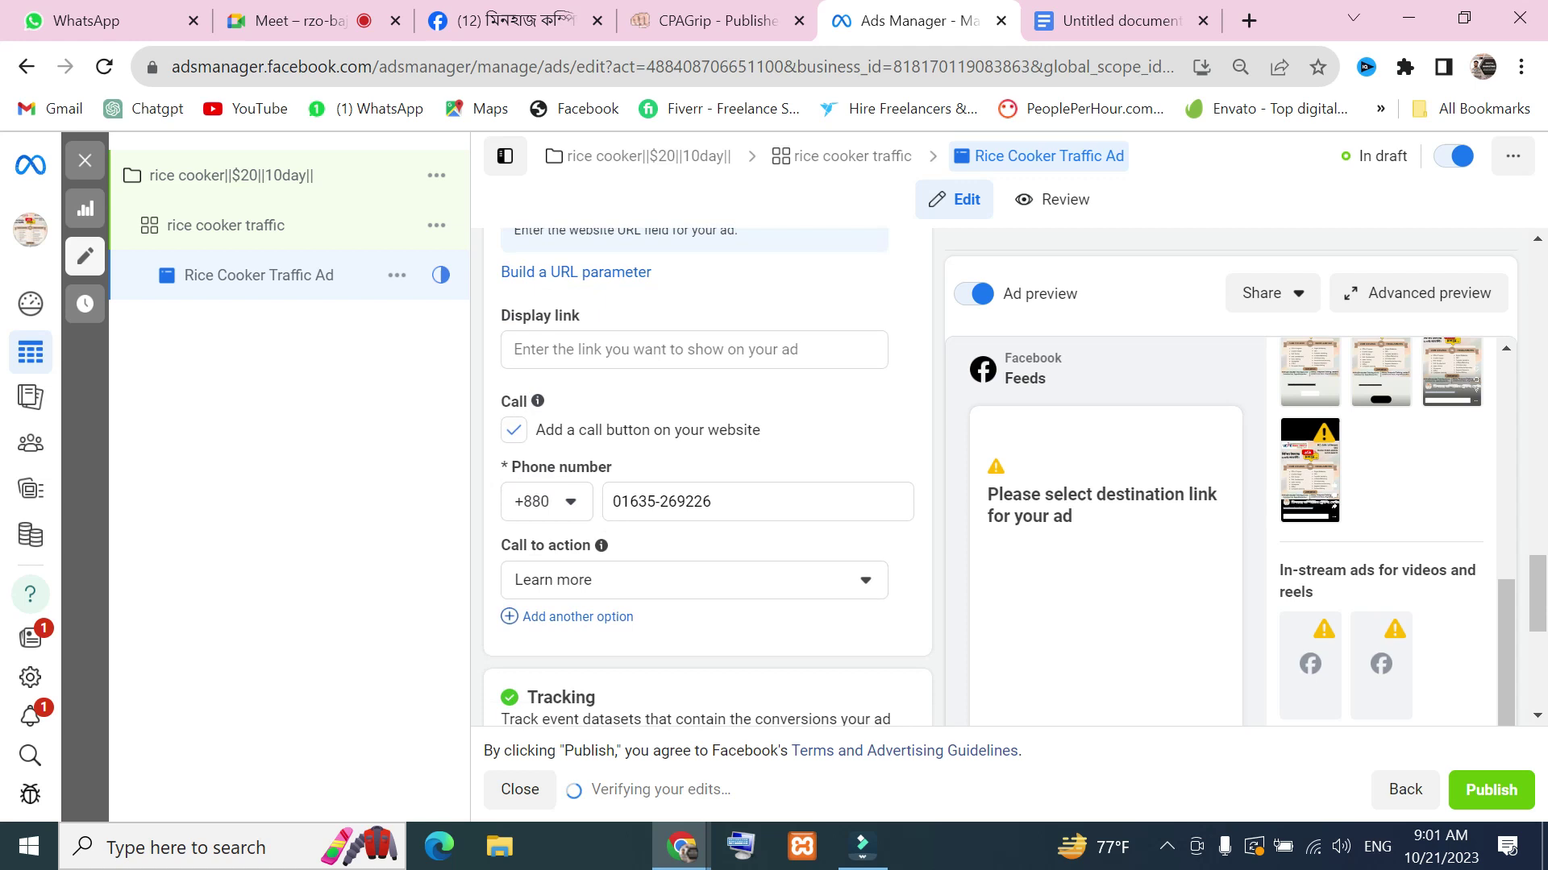
scroll(822, 587, up, 15)
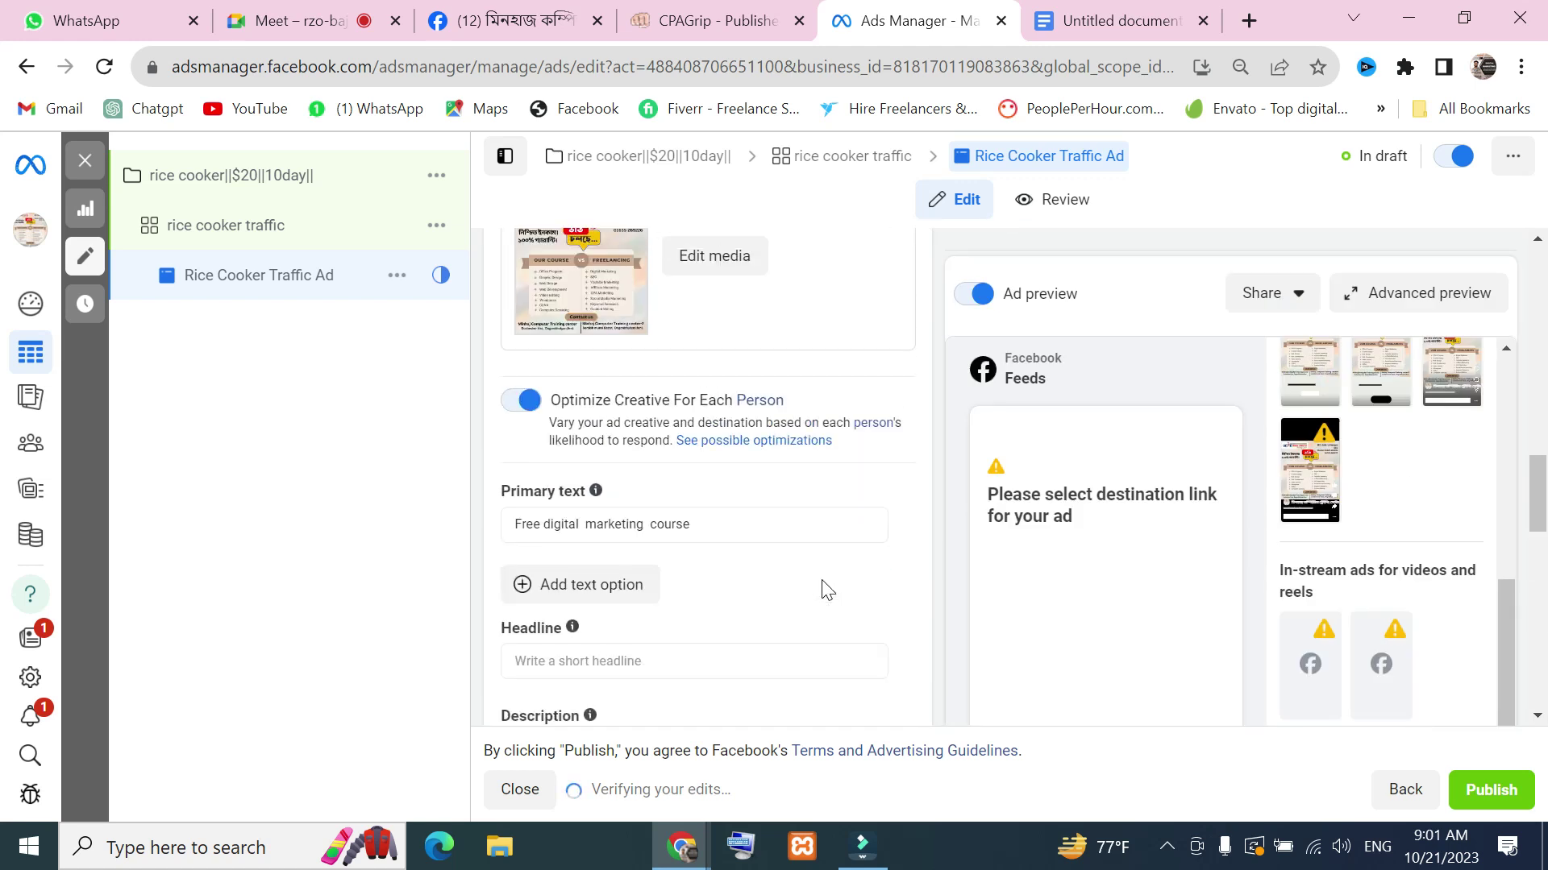
scroll(909, 615, up, 5)
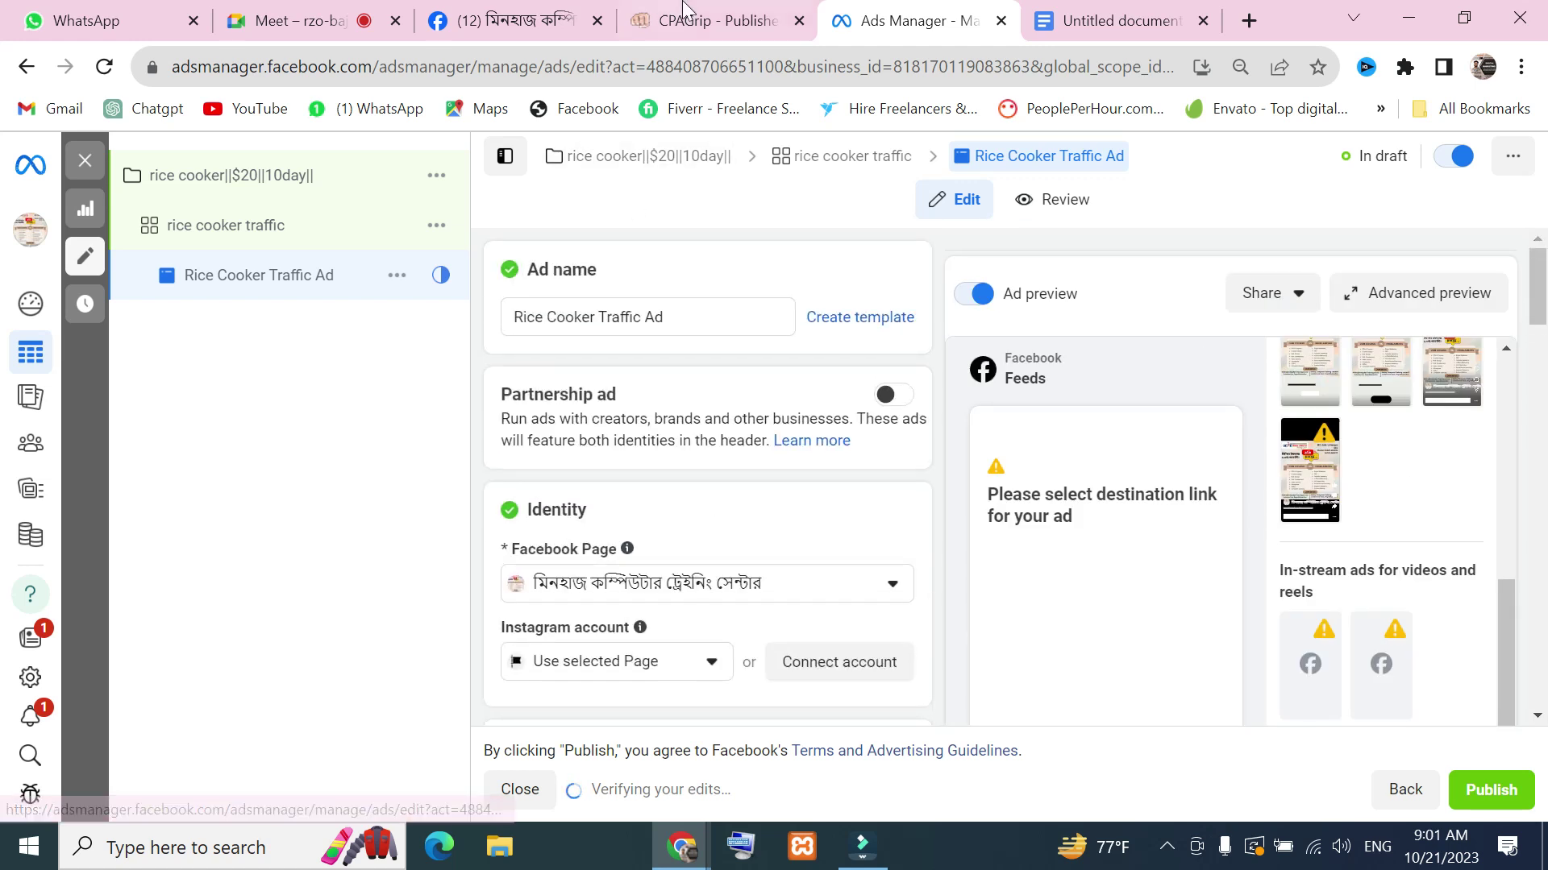
click(690, 16)
Browse the computer training center group's Facebook feed, then start a new Google tab
click(518, 18)
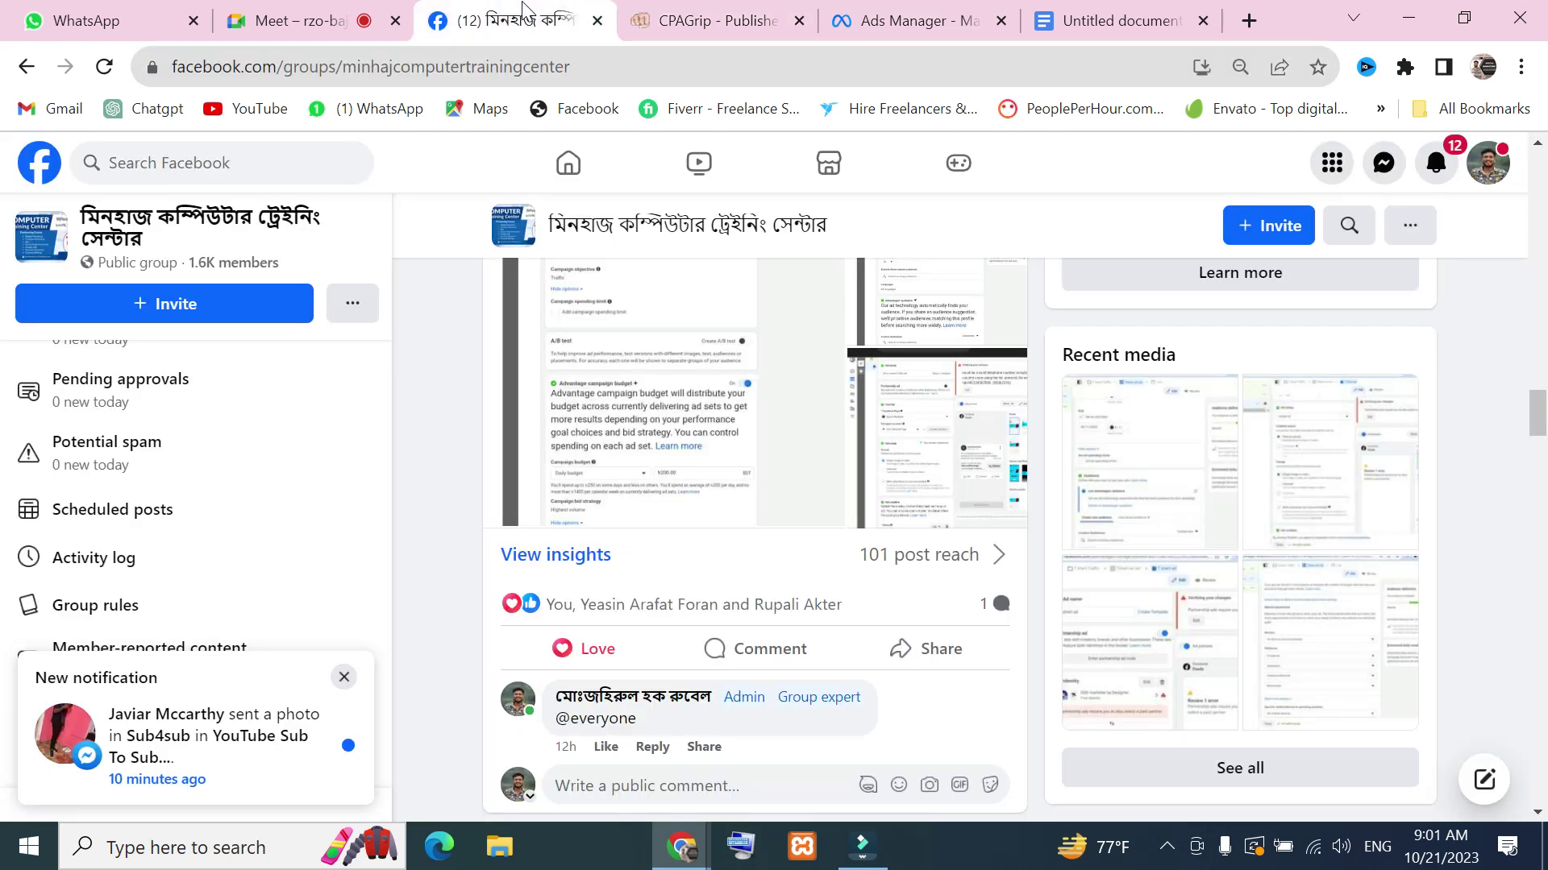
scroll(807, 549, down, 9)
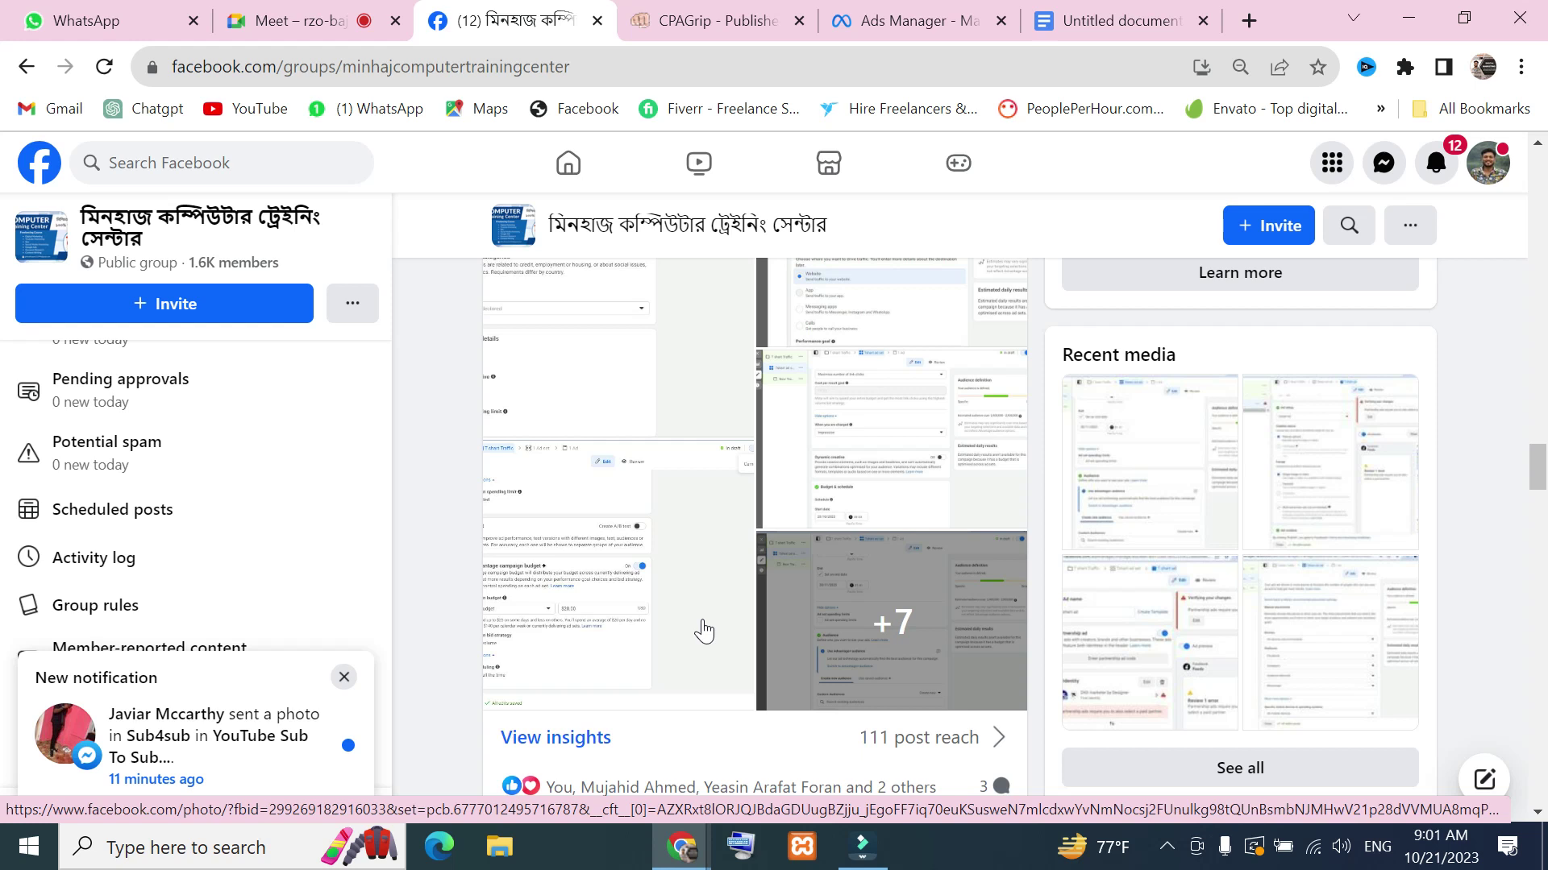
click(1249, 20)
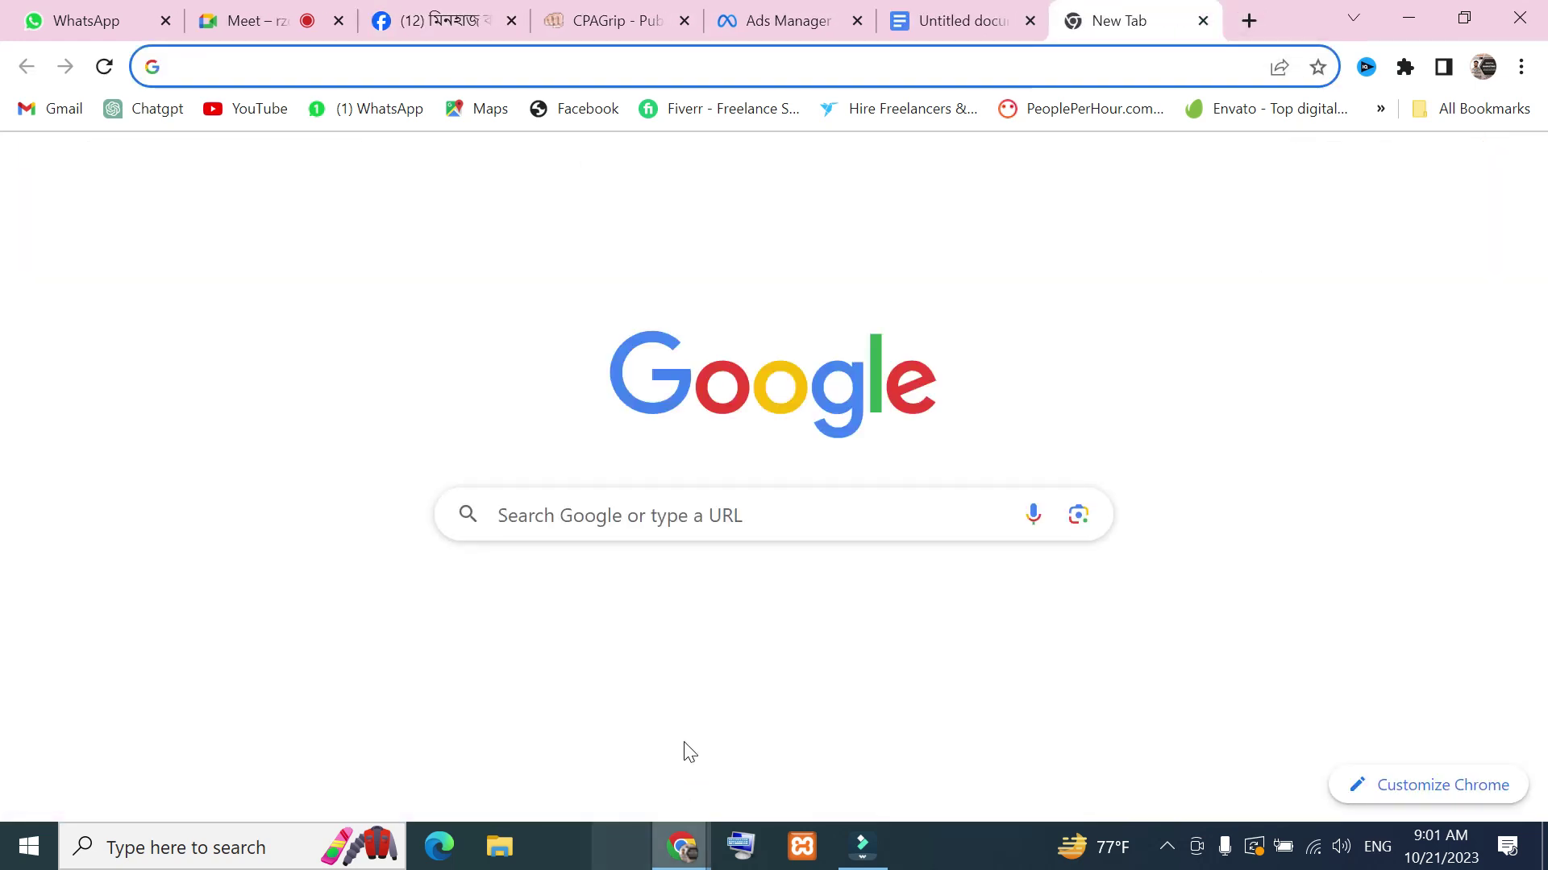
Search Google for Canva using the 'canv' suggestion
click(605, 525)
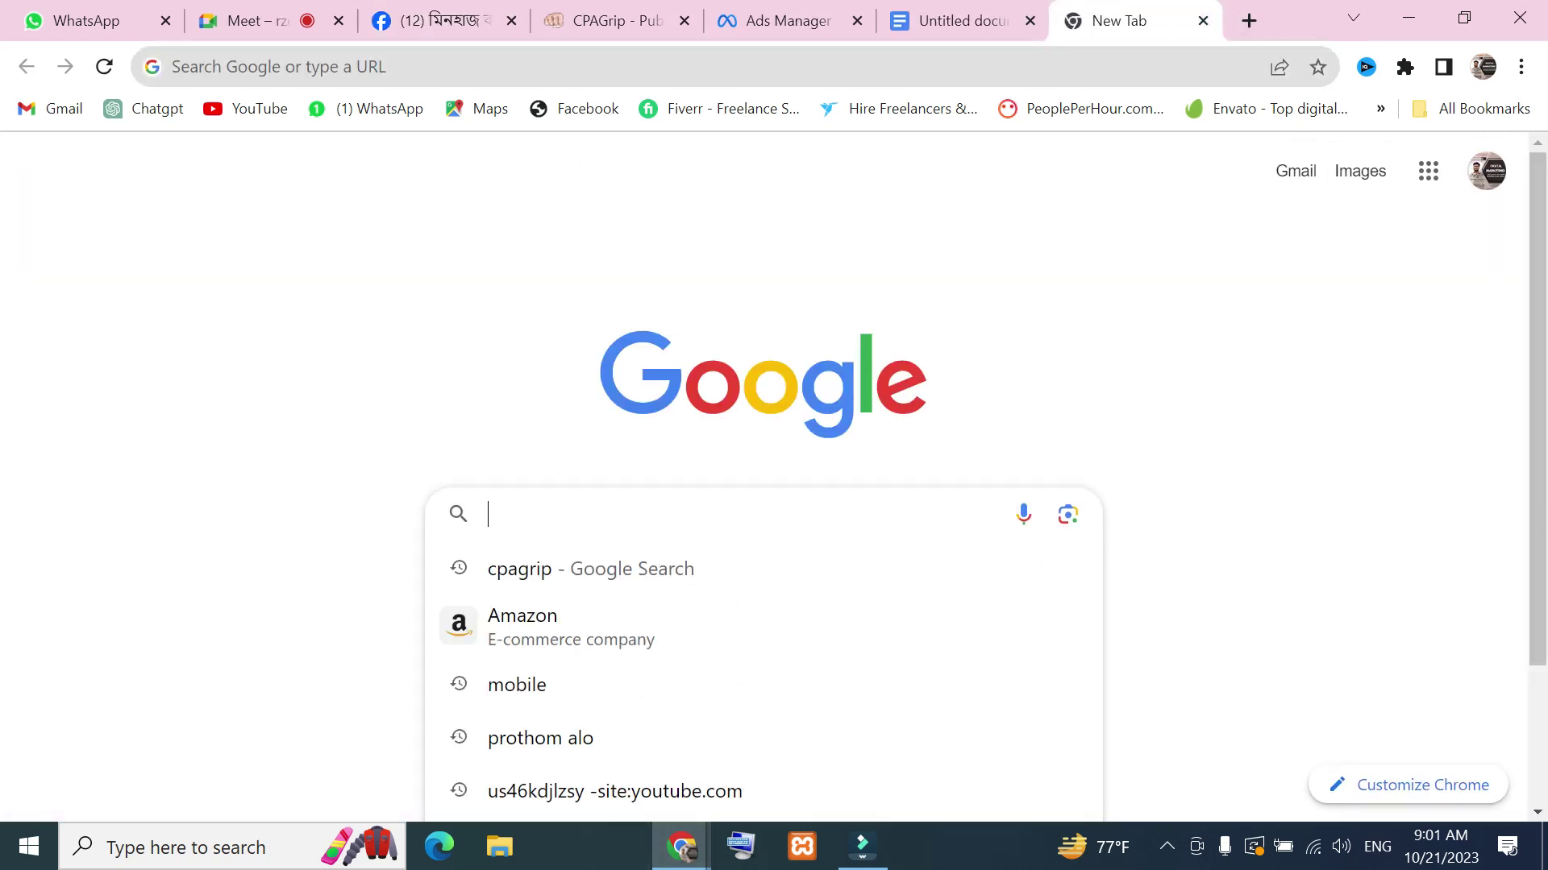
text(canv)
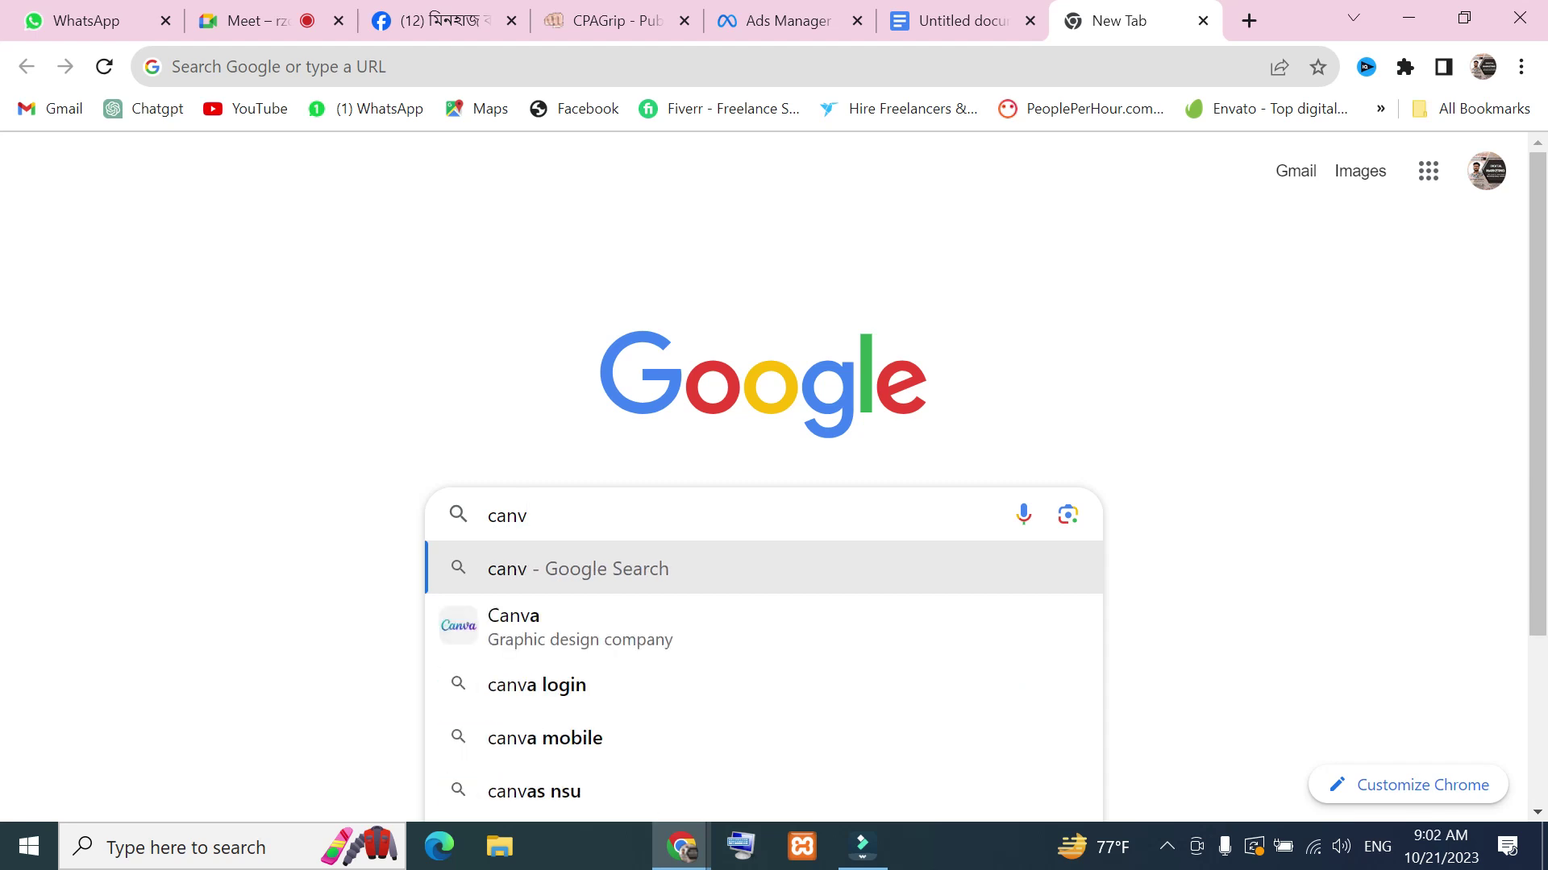
click(593, 639)
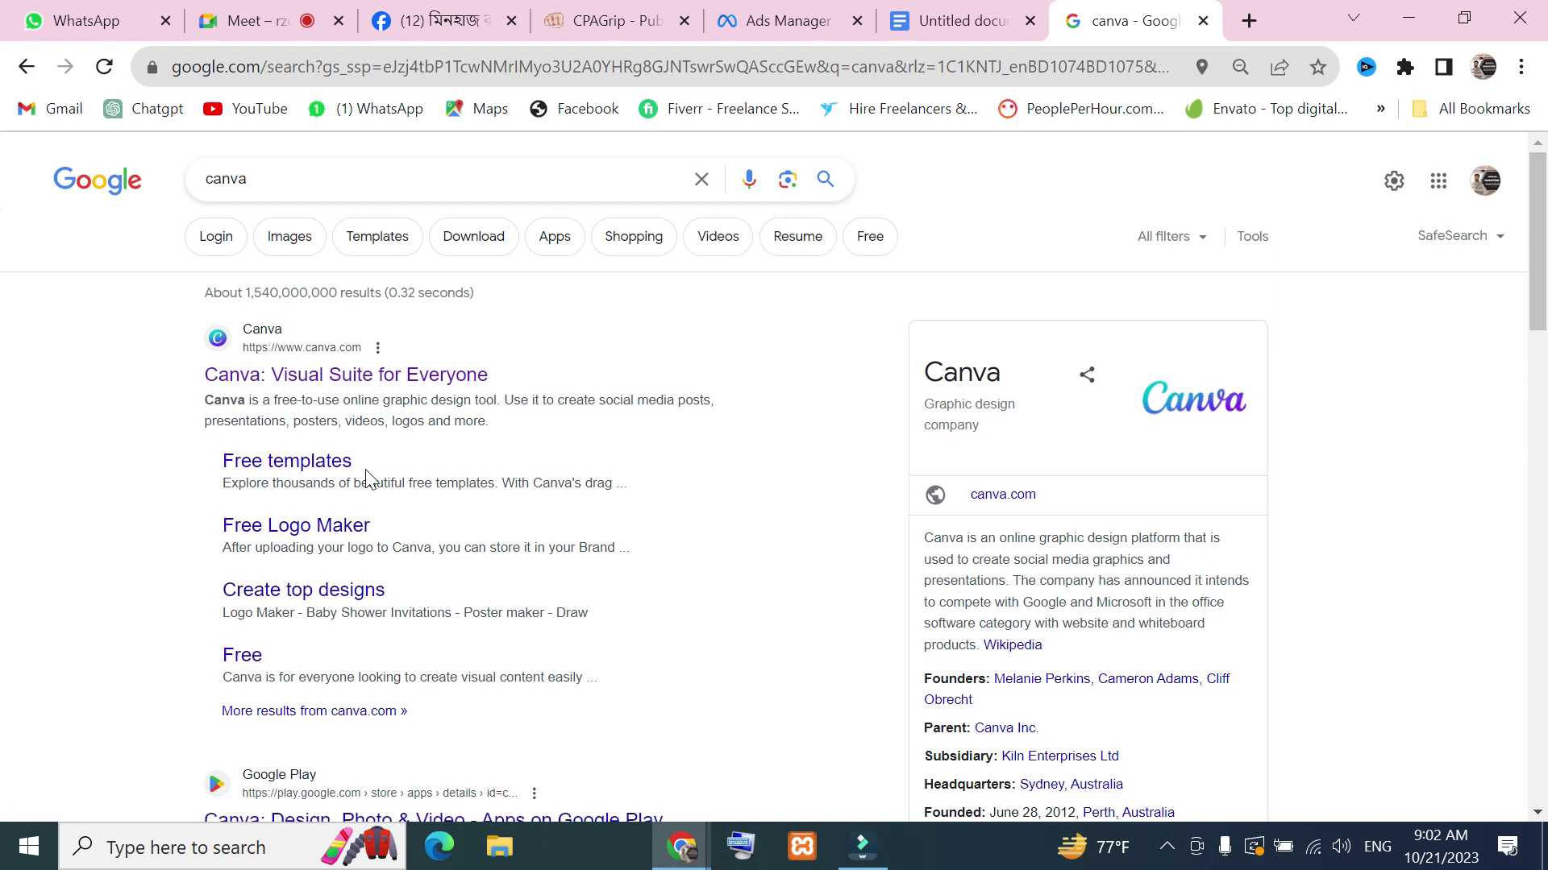
Mark the Canva result with a Lightshot arrow, discard the capture, and open canva.com
key(Print)
mouse_move(161, 204)
mouse_down()
mouse_move(321, 389)
mouse_move(1087, 574)
mouse_up()
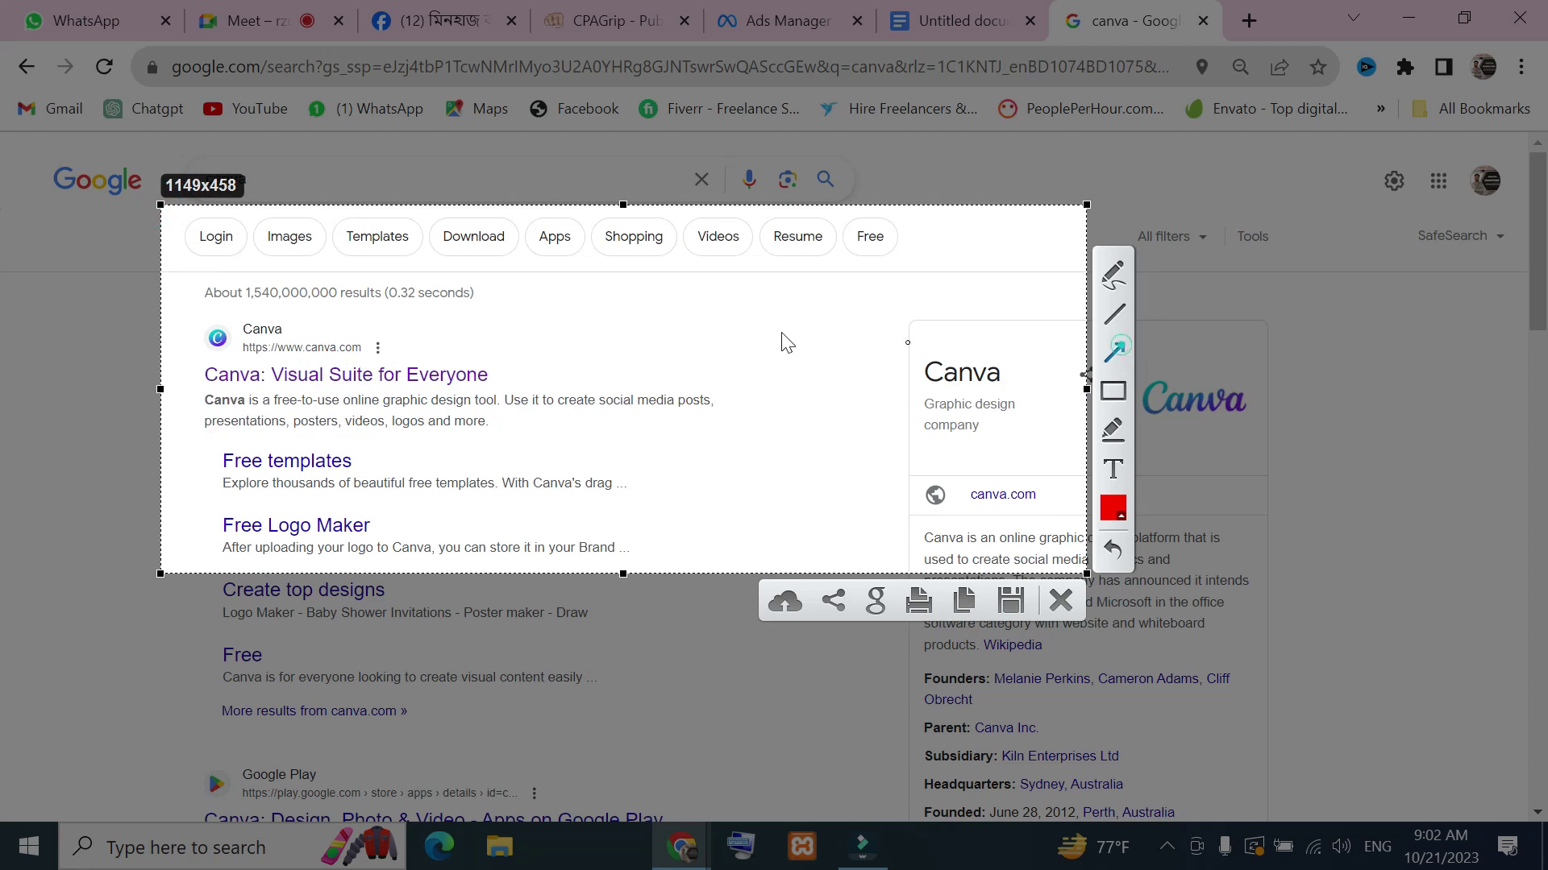
drag(604, 308, 392, 355)
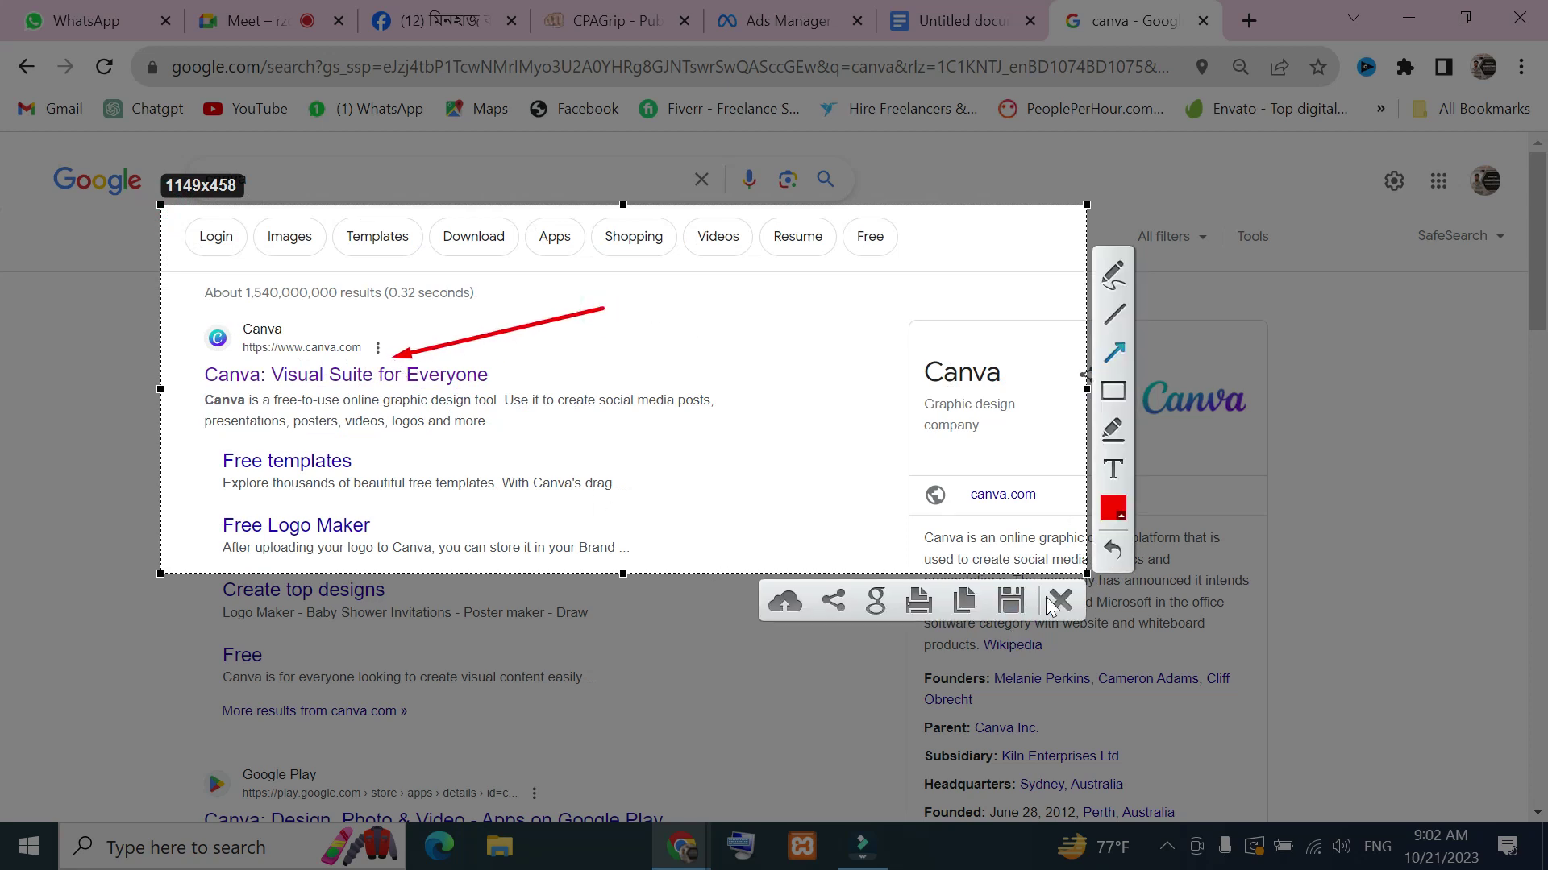
click(1058, 600)
click(287, 376)
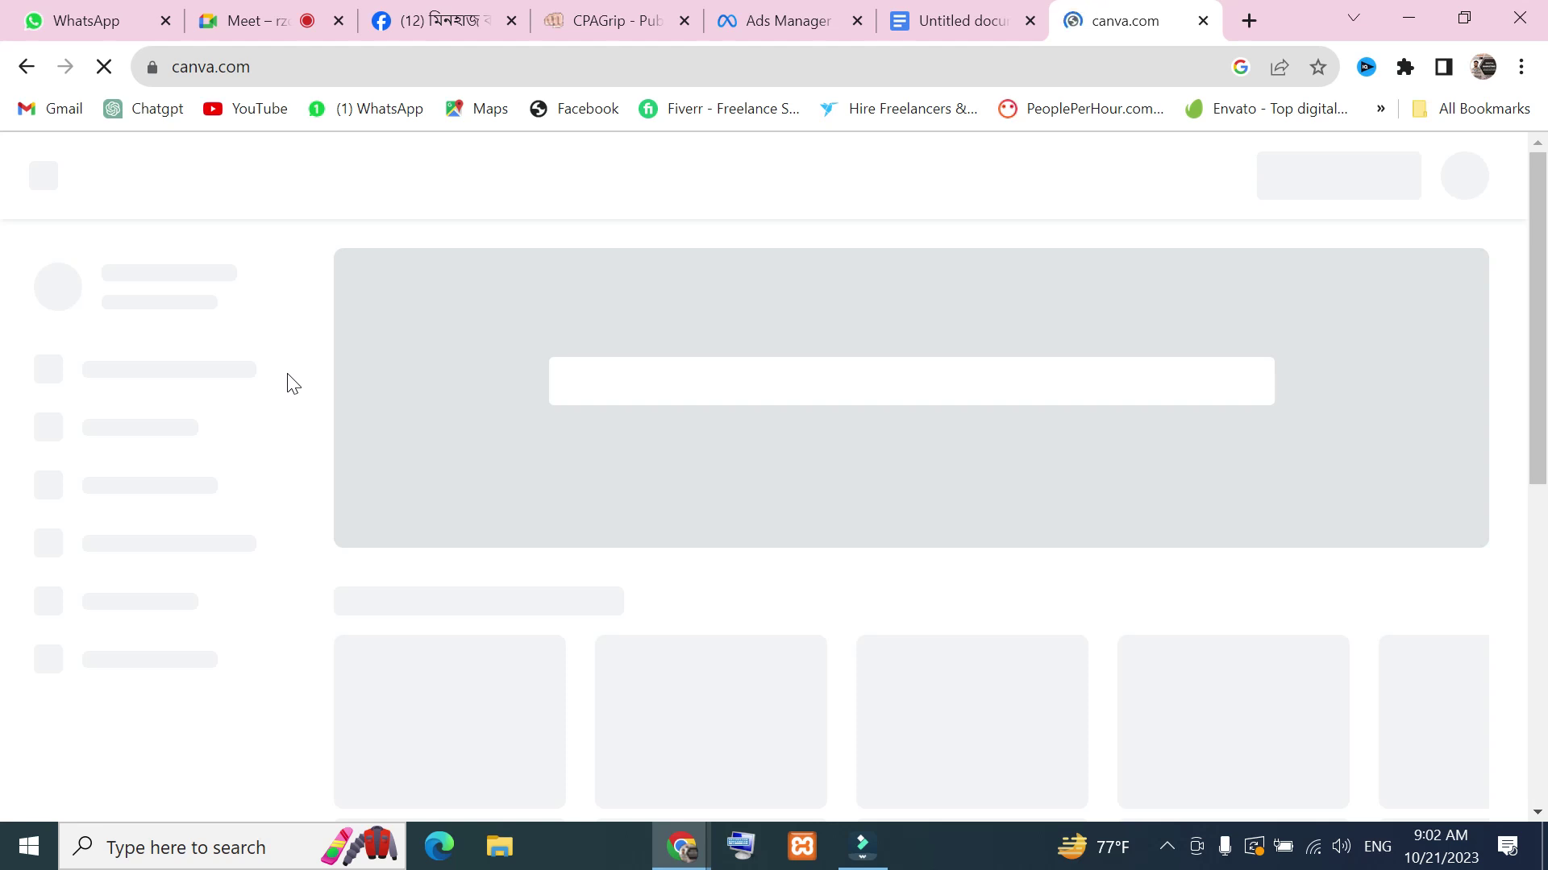
Return to the Meet call, close the People panel and dismiss the screen-still-visible notice
key(ctrl+Tab)
key(ctrl+Tab)
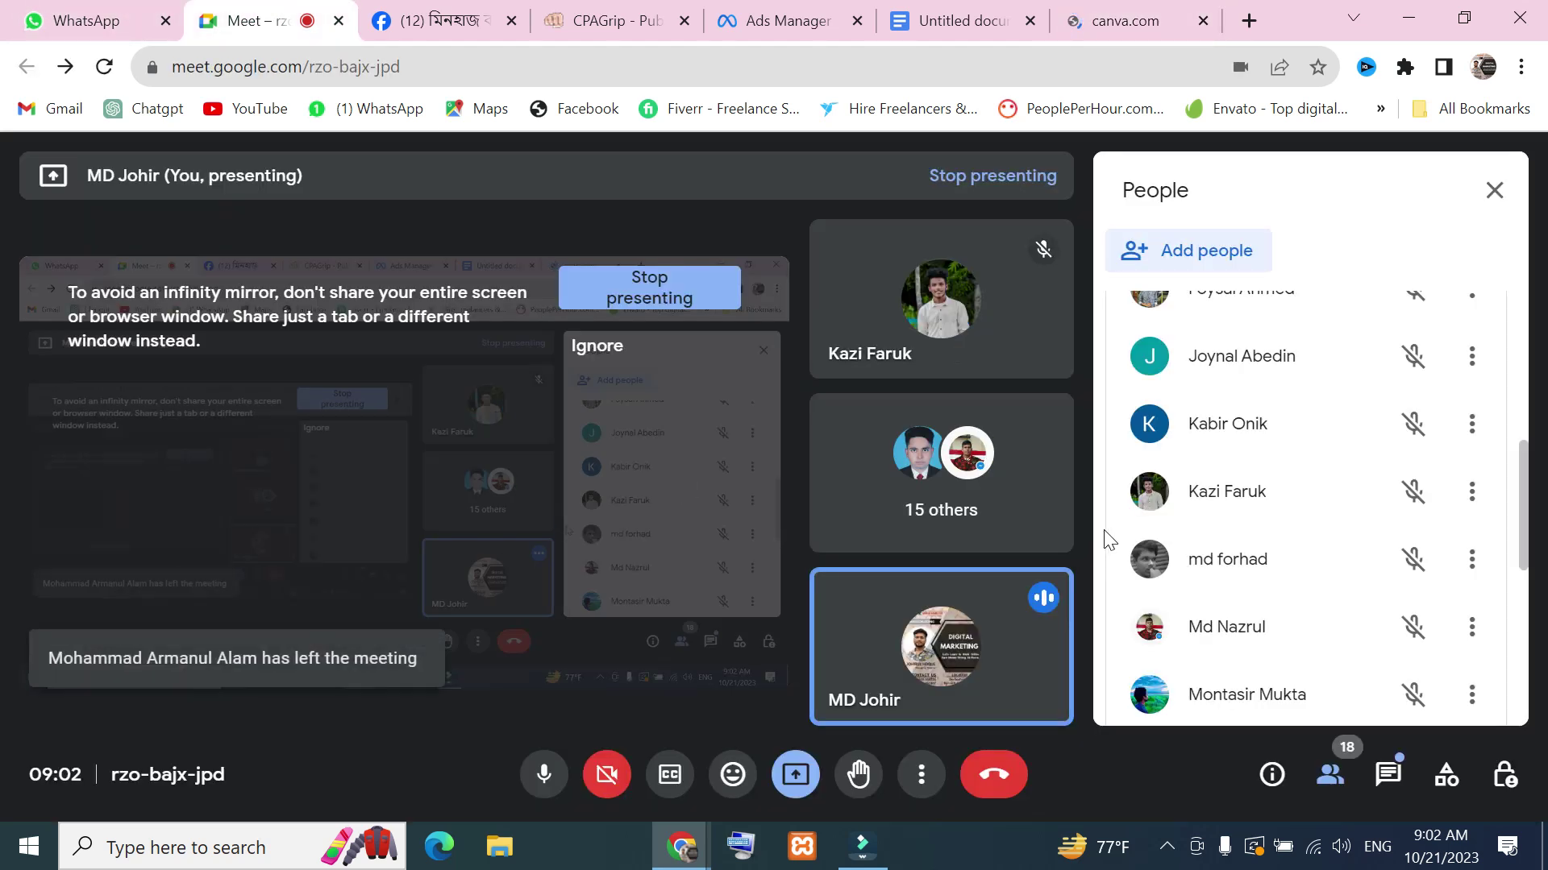
click(1494, 191)
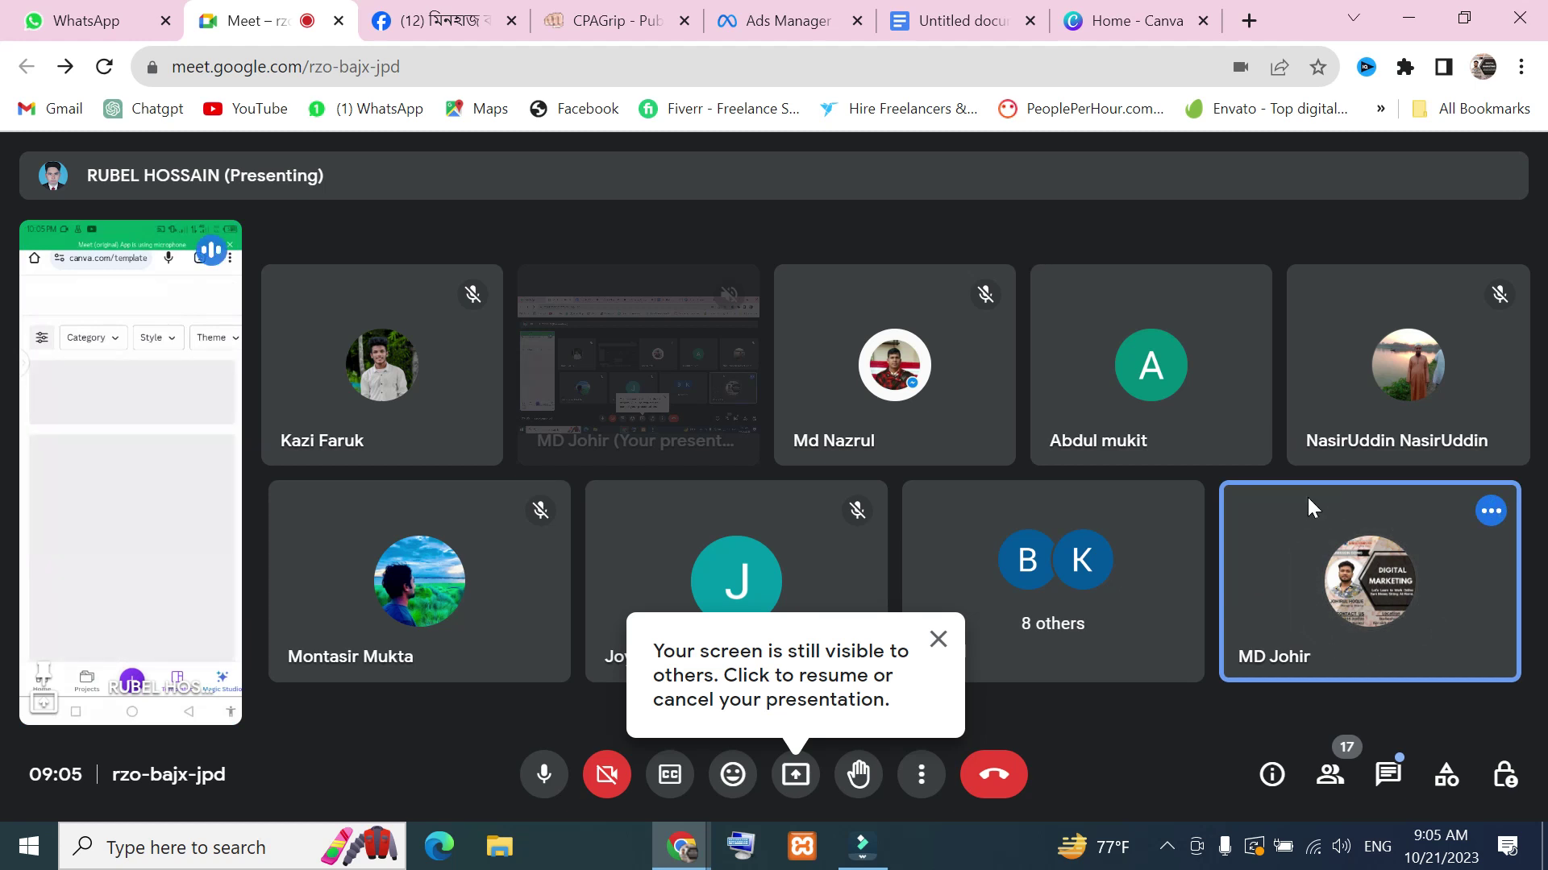
click(937, 640)
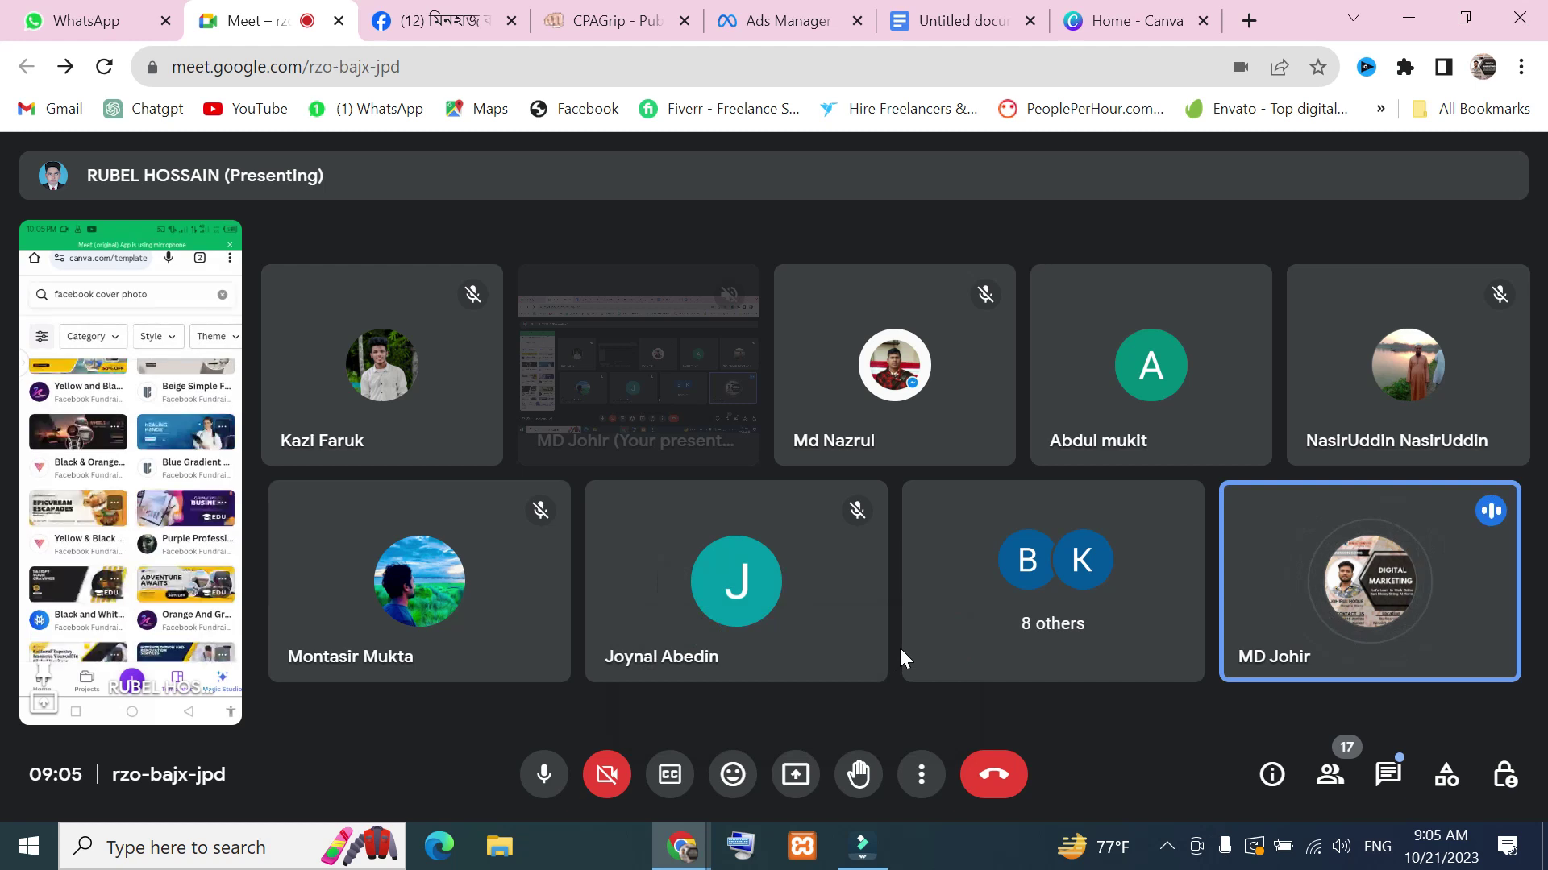
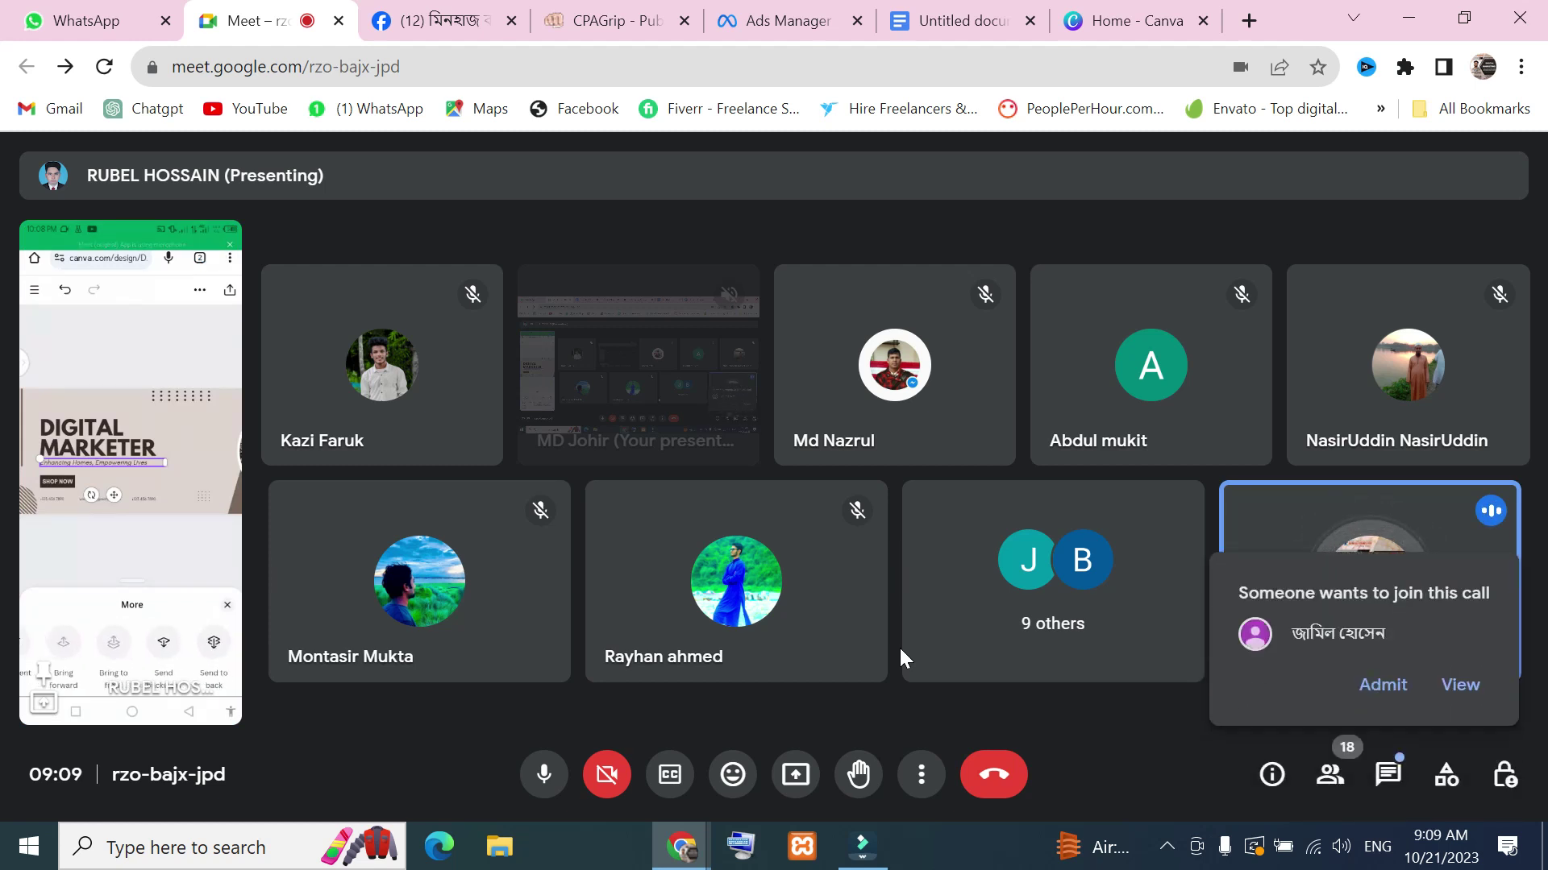
Admit the waiting person into the 19-participant Google Meet call
click(1391, 687)
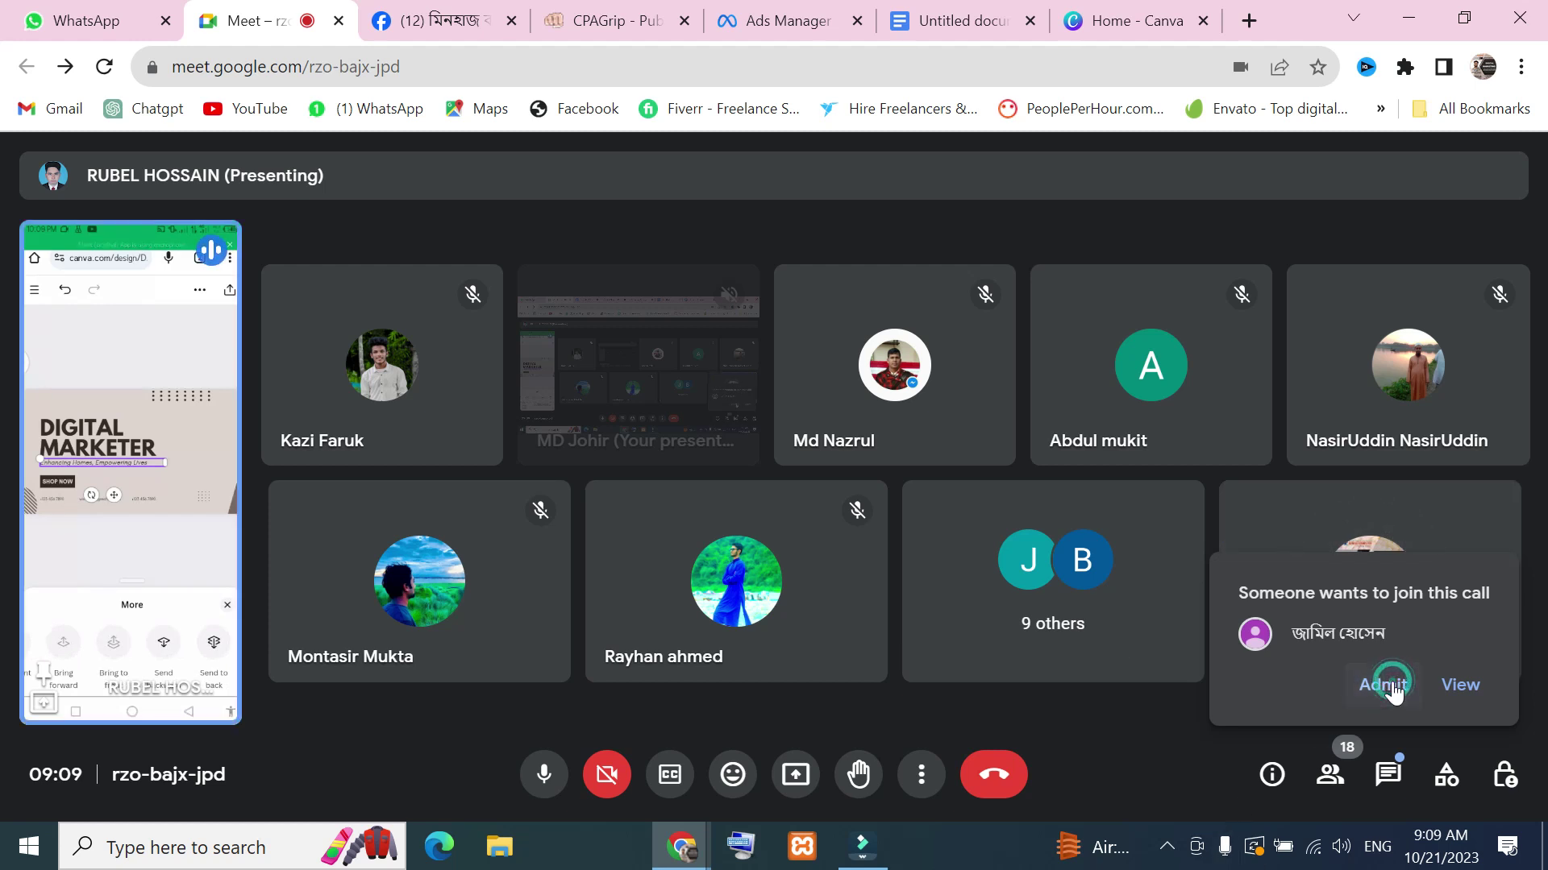
mouse_move(154, 471)
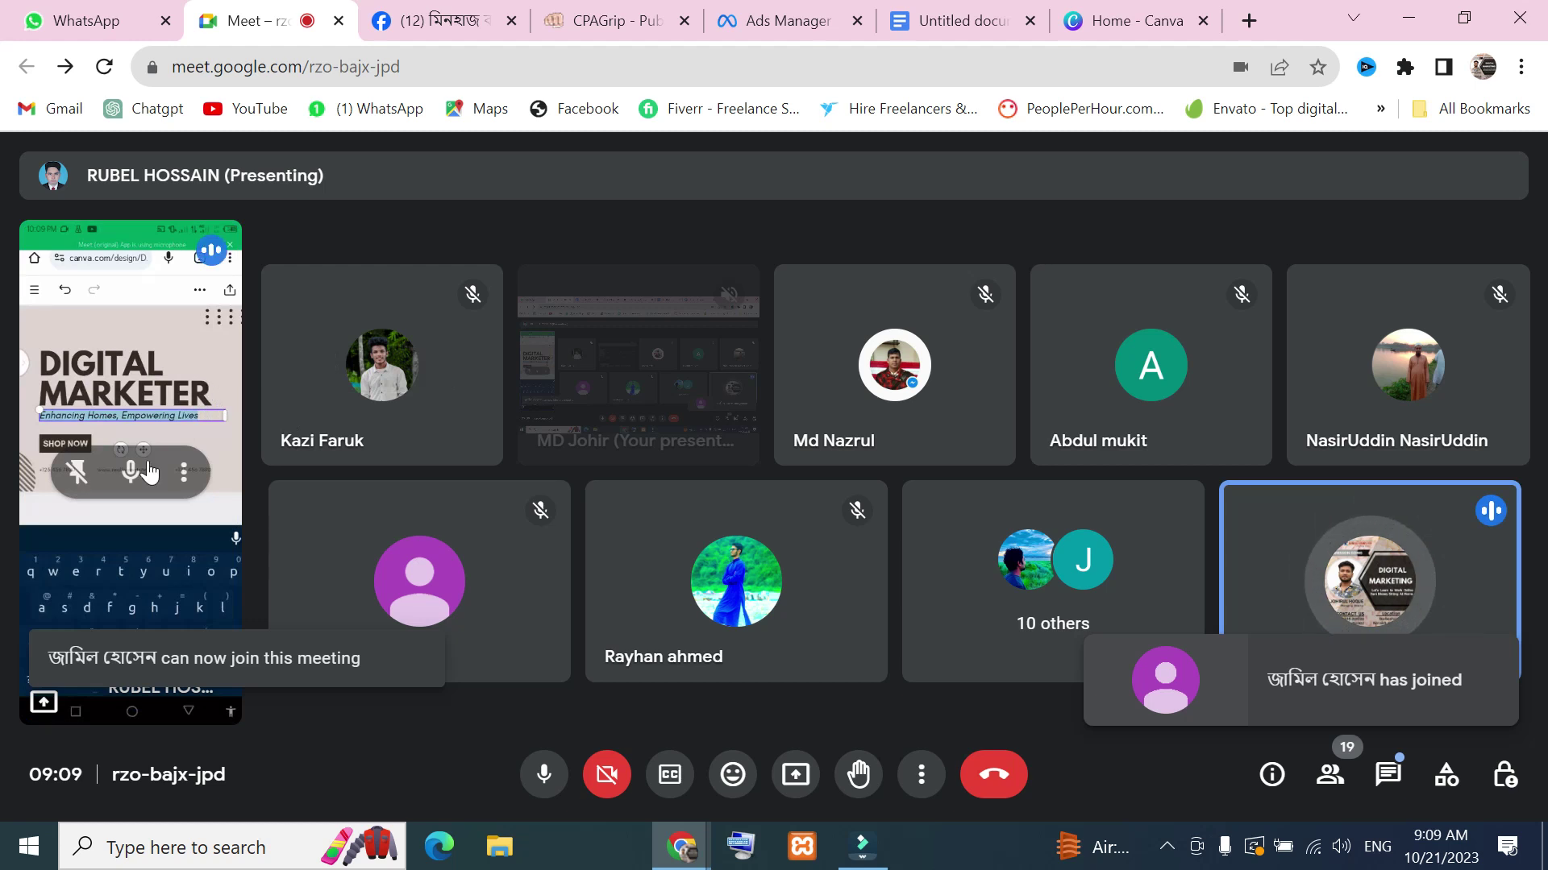
mouse_move(298, 366)
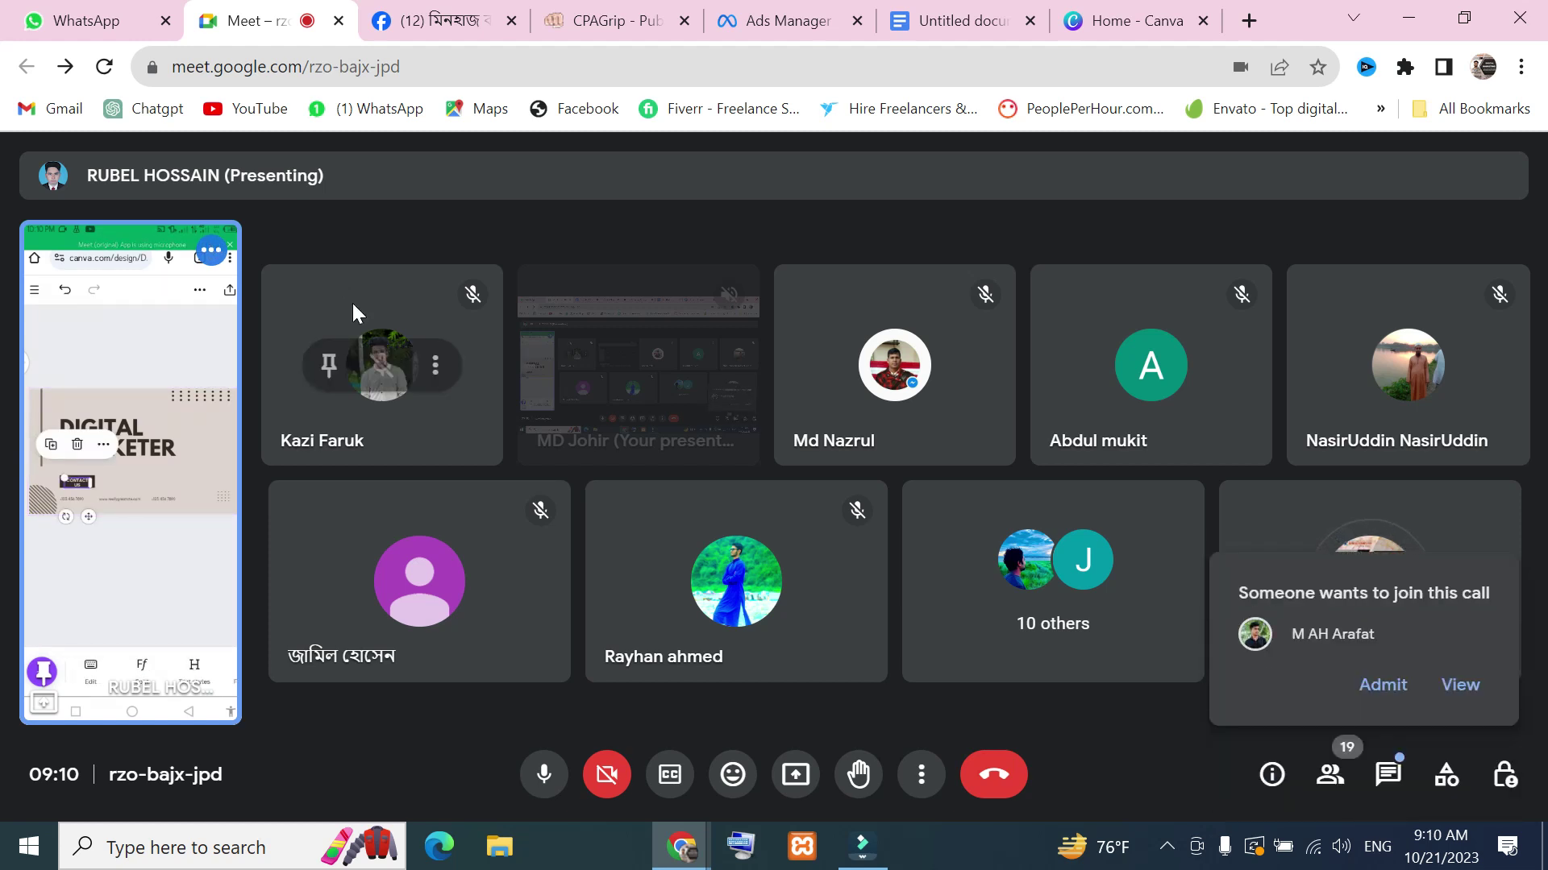
Admit the next person's join request into the Meet call
click(1383, 695)
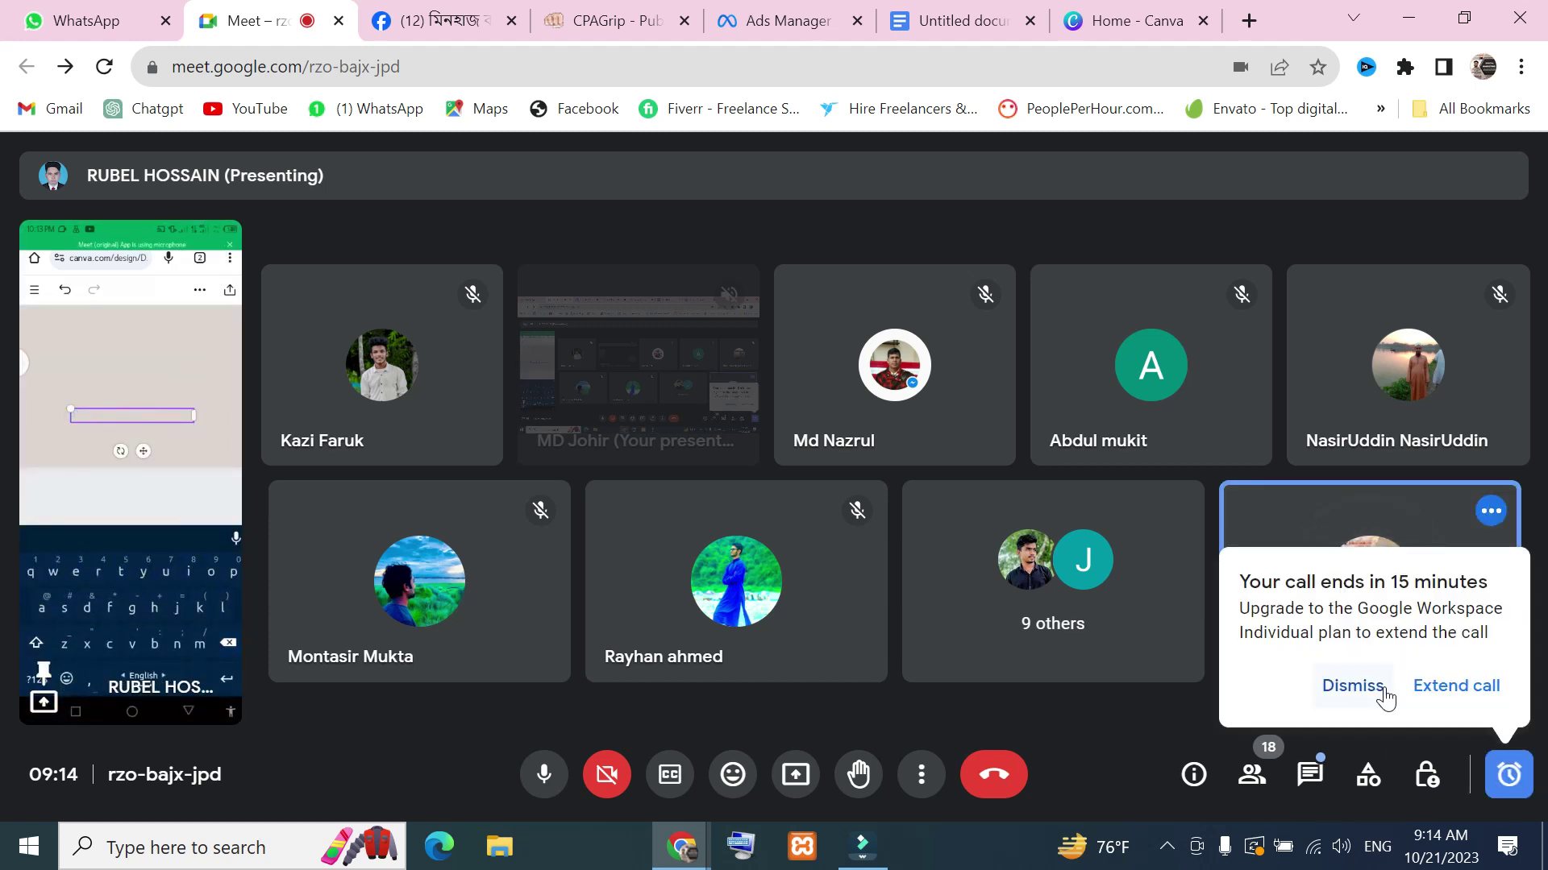
click(1354, 691)
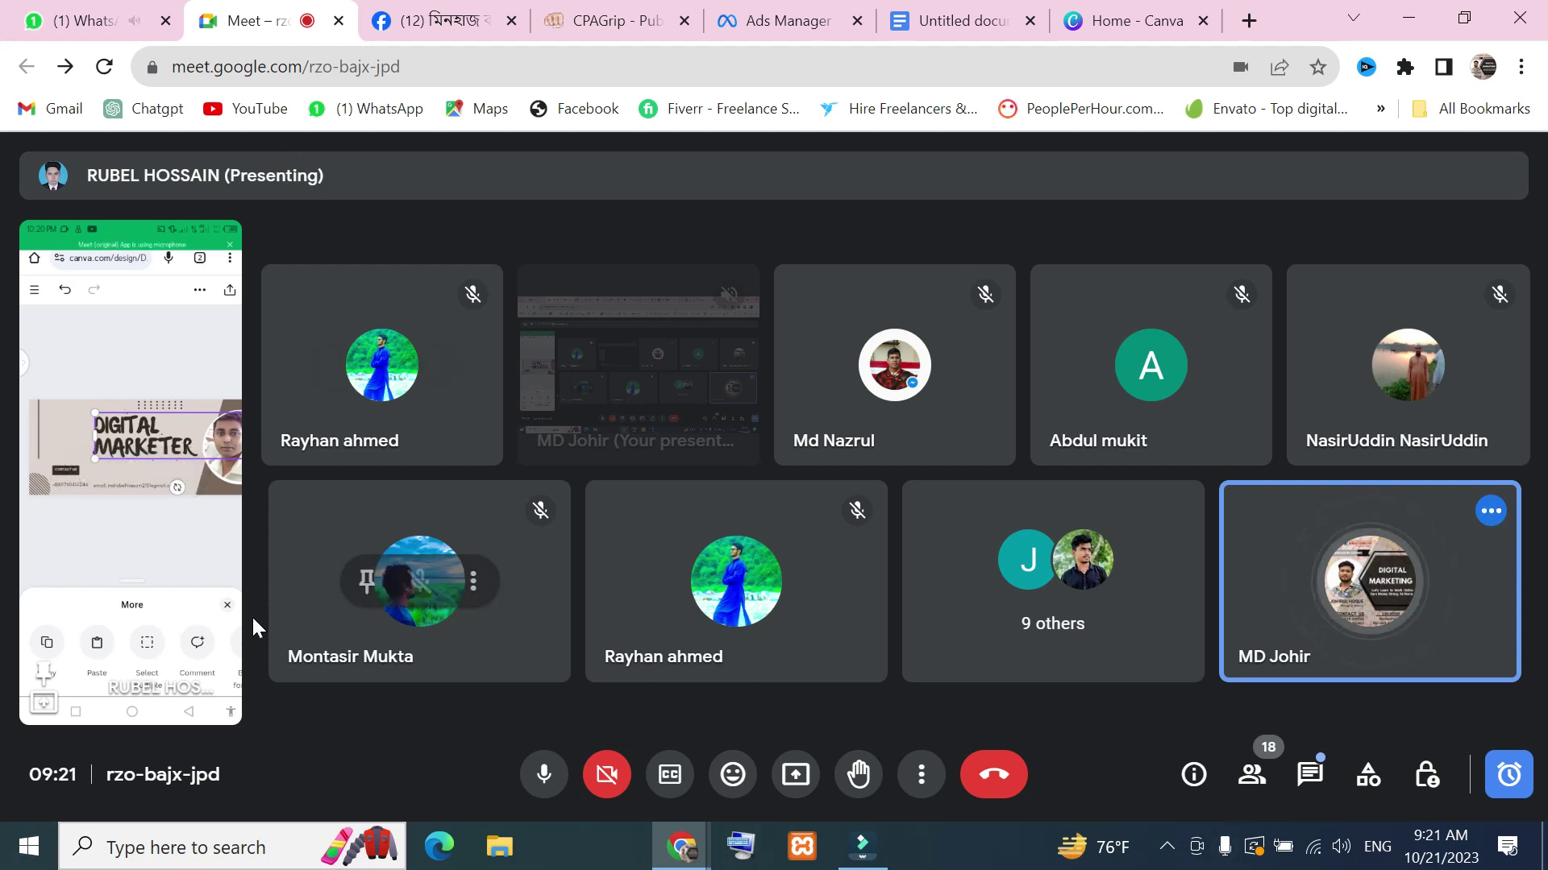
mouse_move(232, 616)
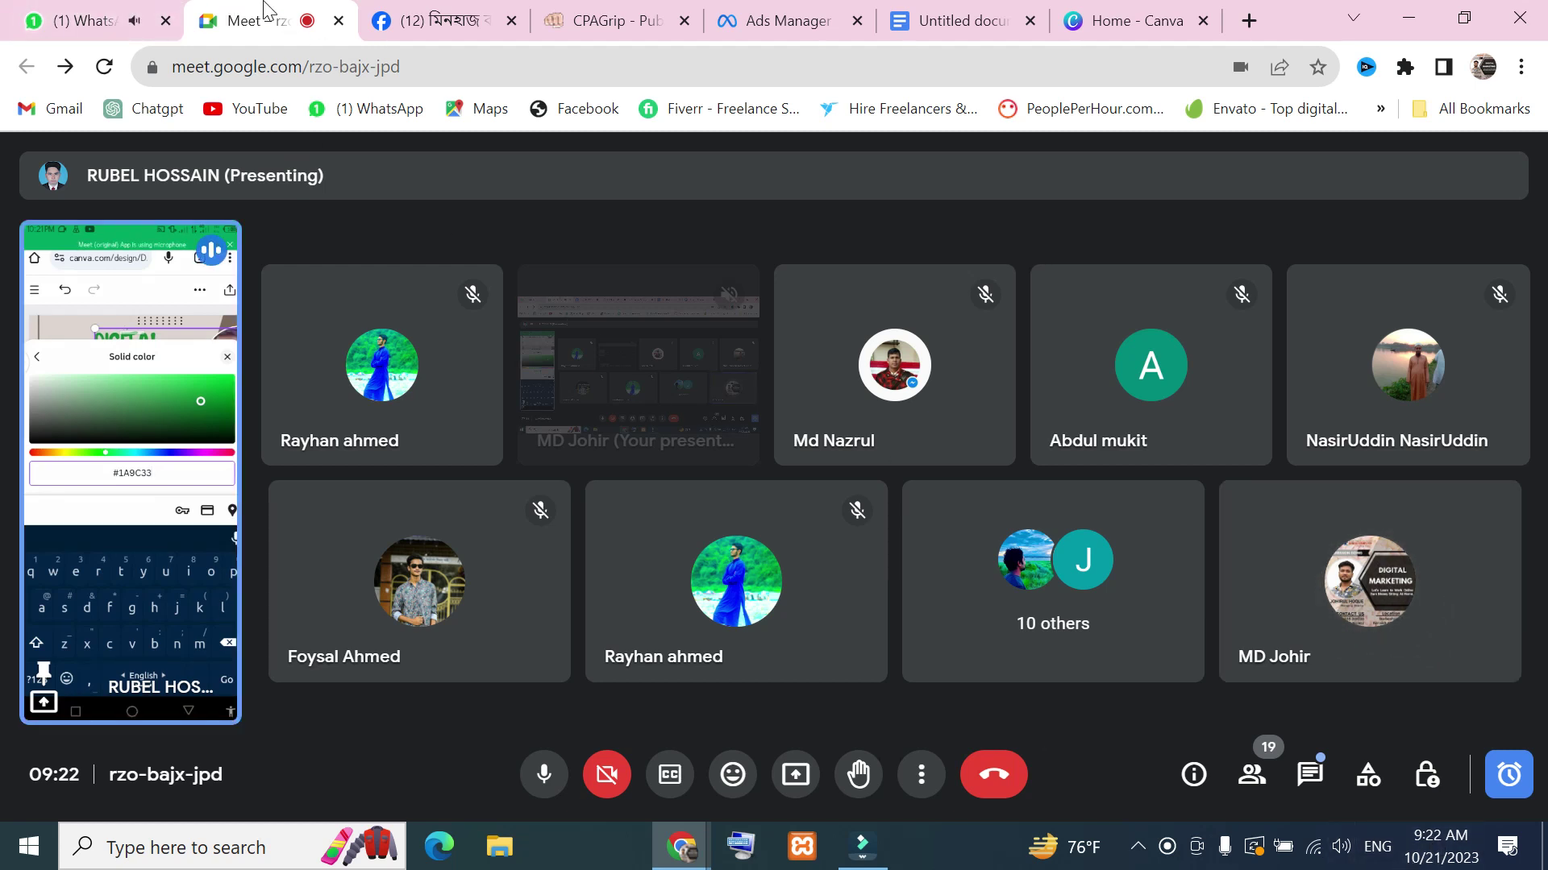
mouse_move(145, 519)
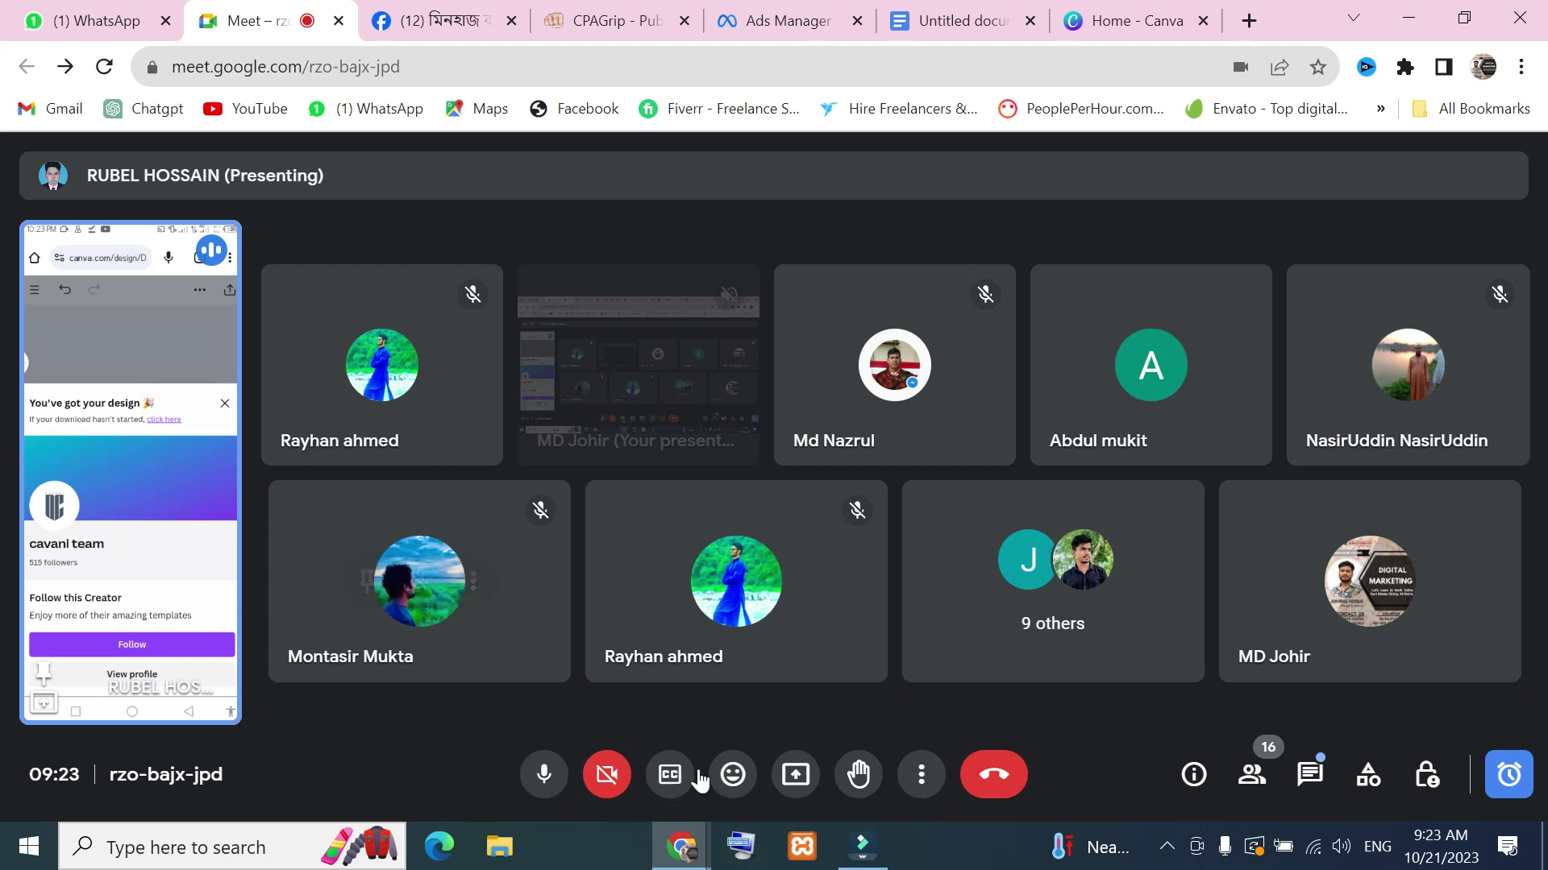
Stop the current screen share and take over as the main presenter
click(810, 777)
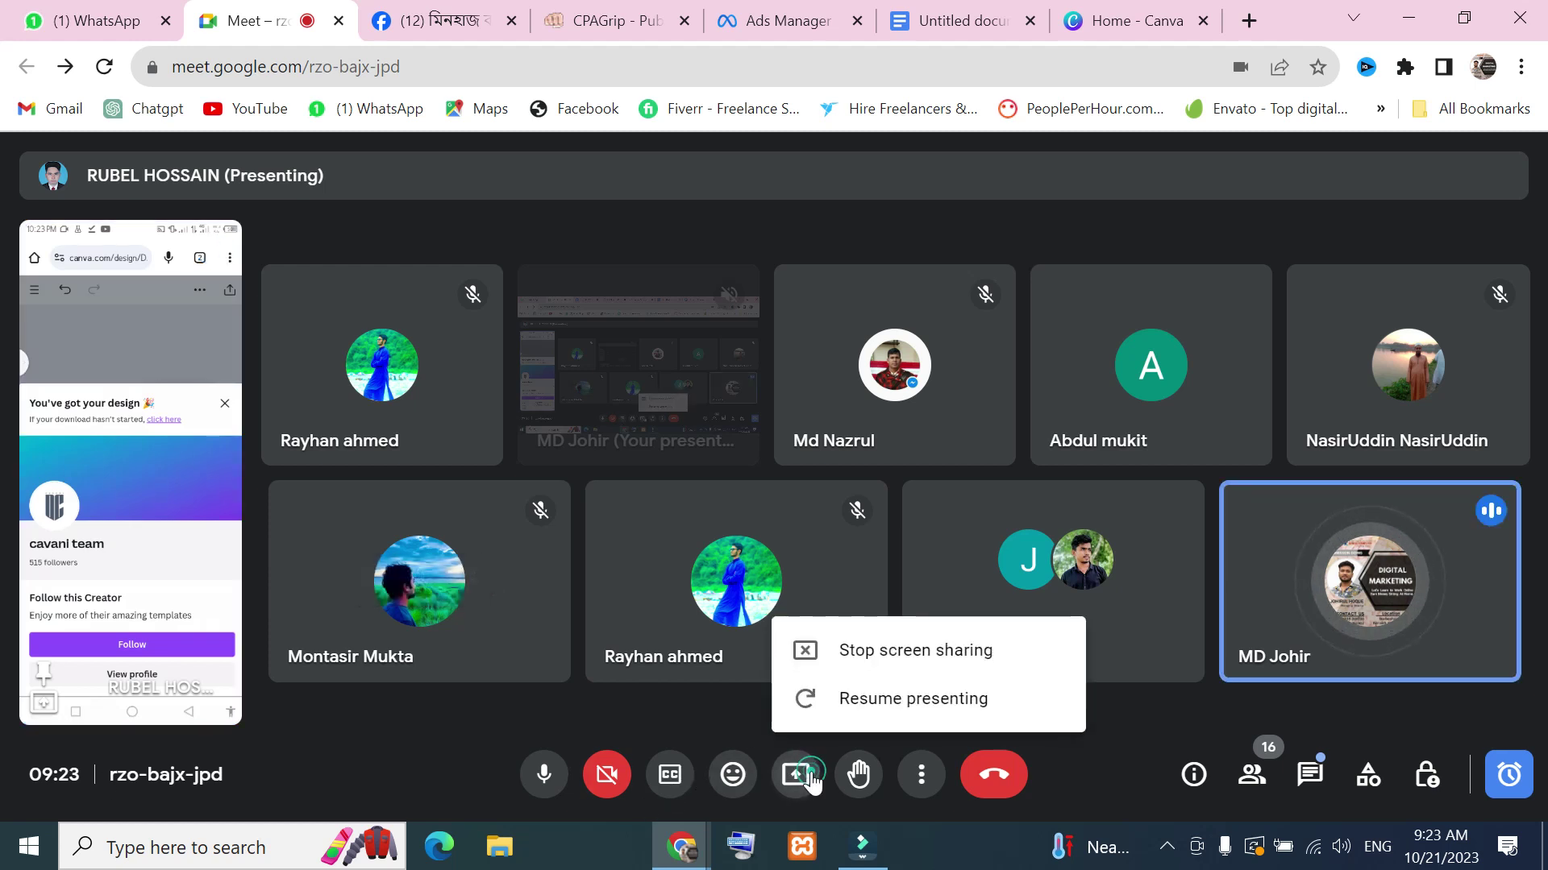
click(968, 653)
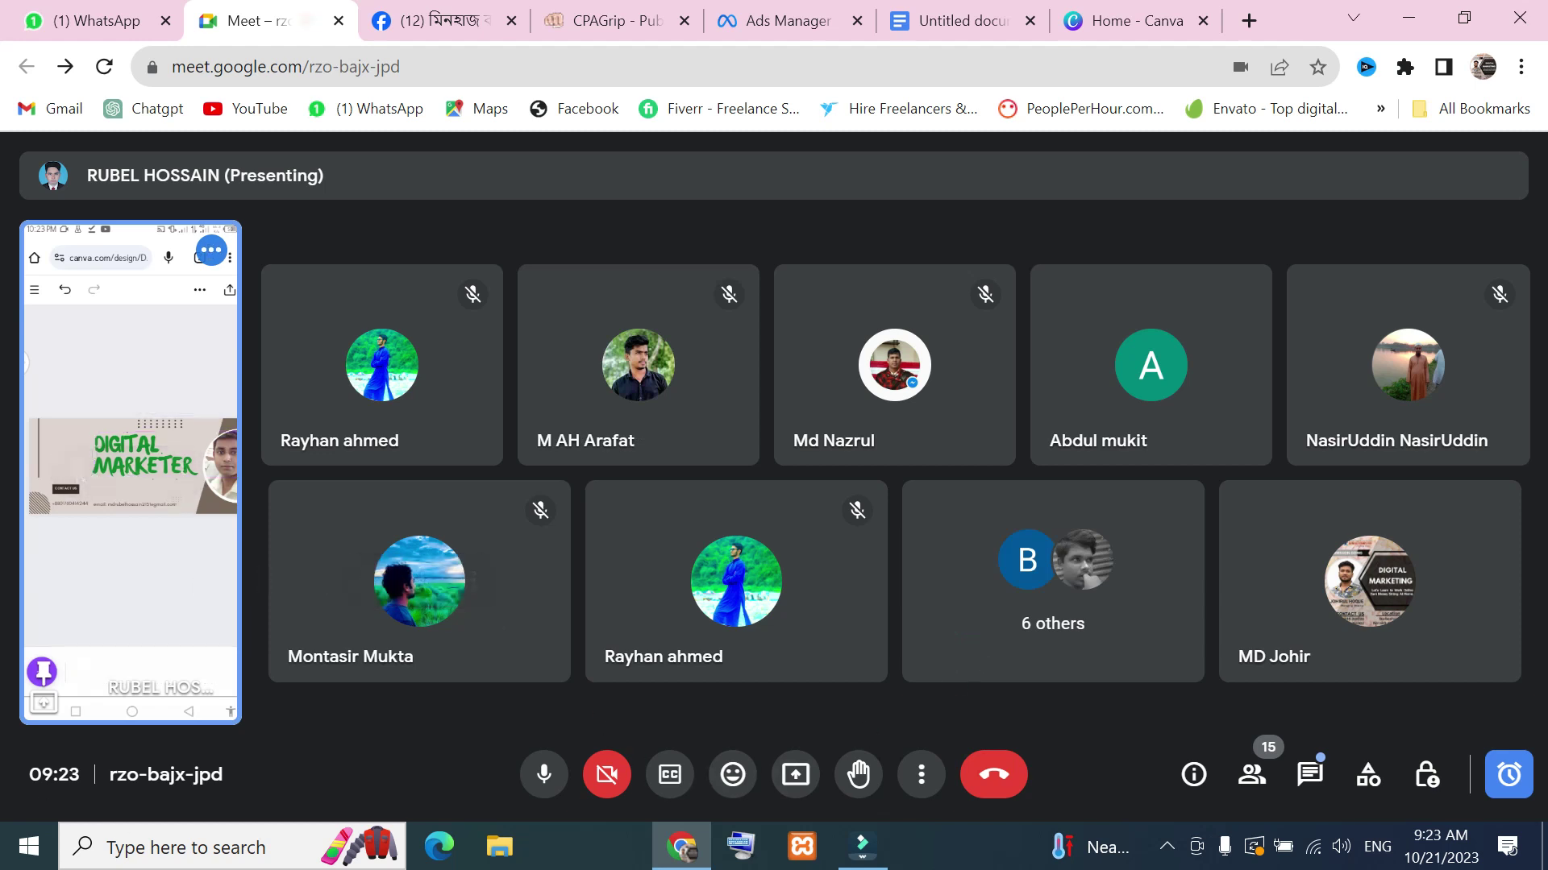
click(785, 776)
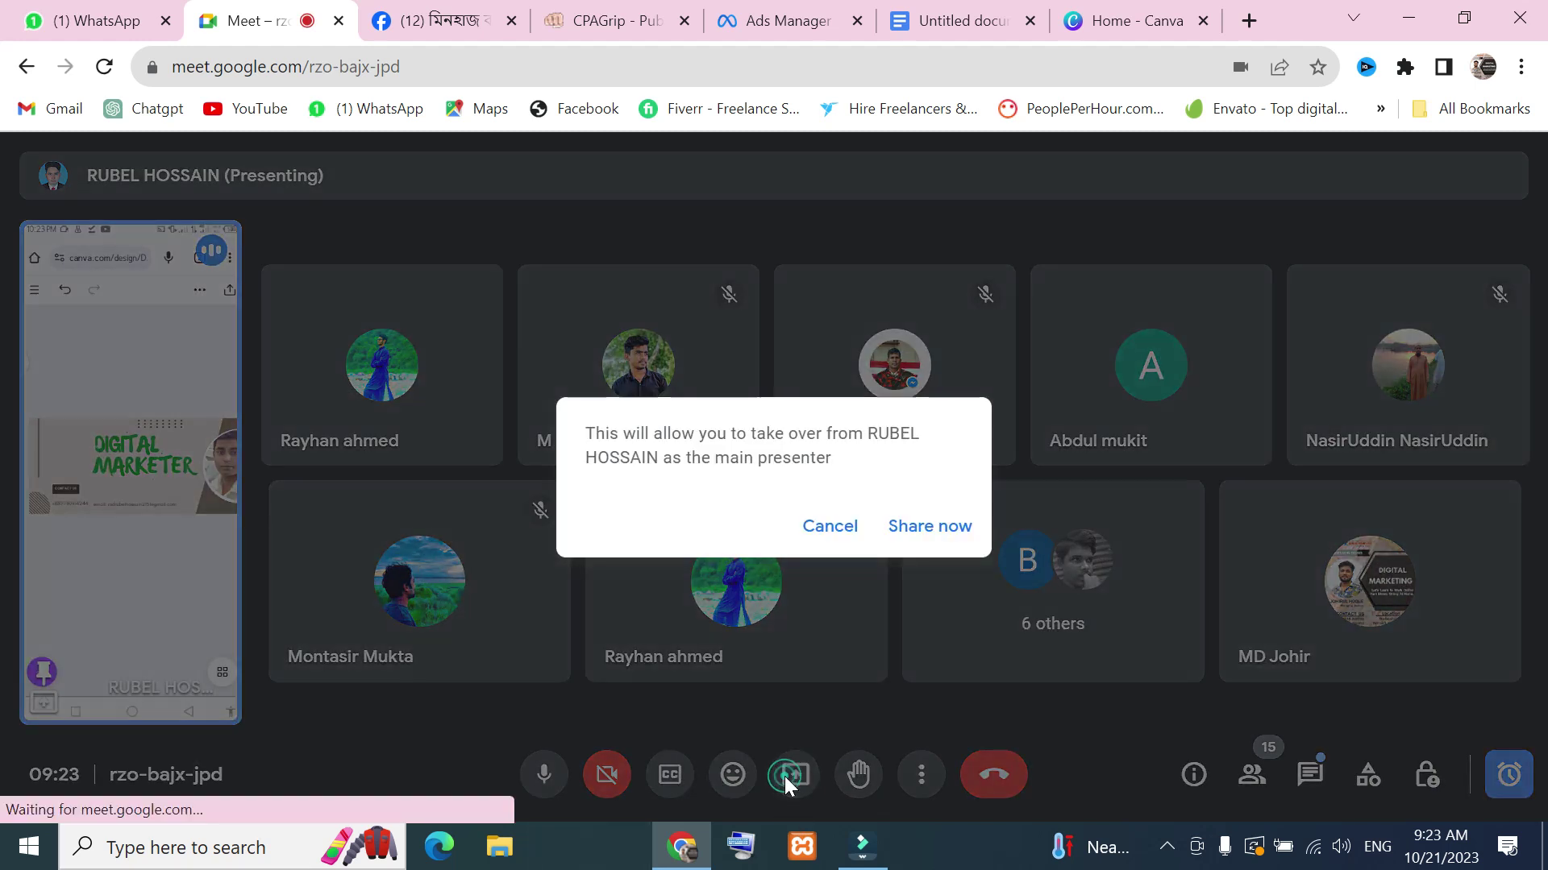
click(962, 524)
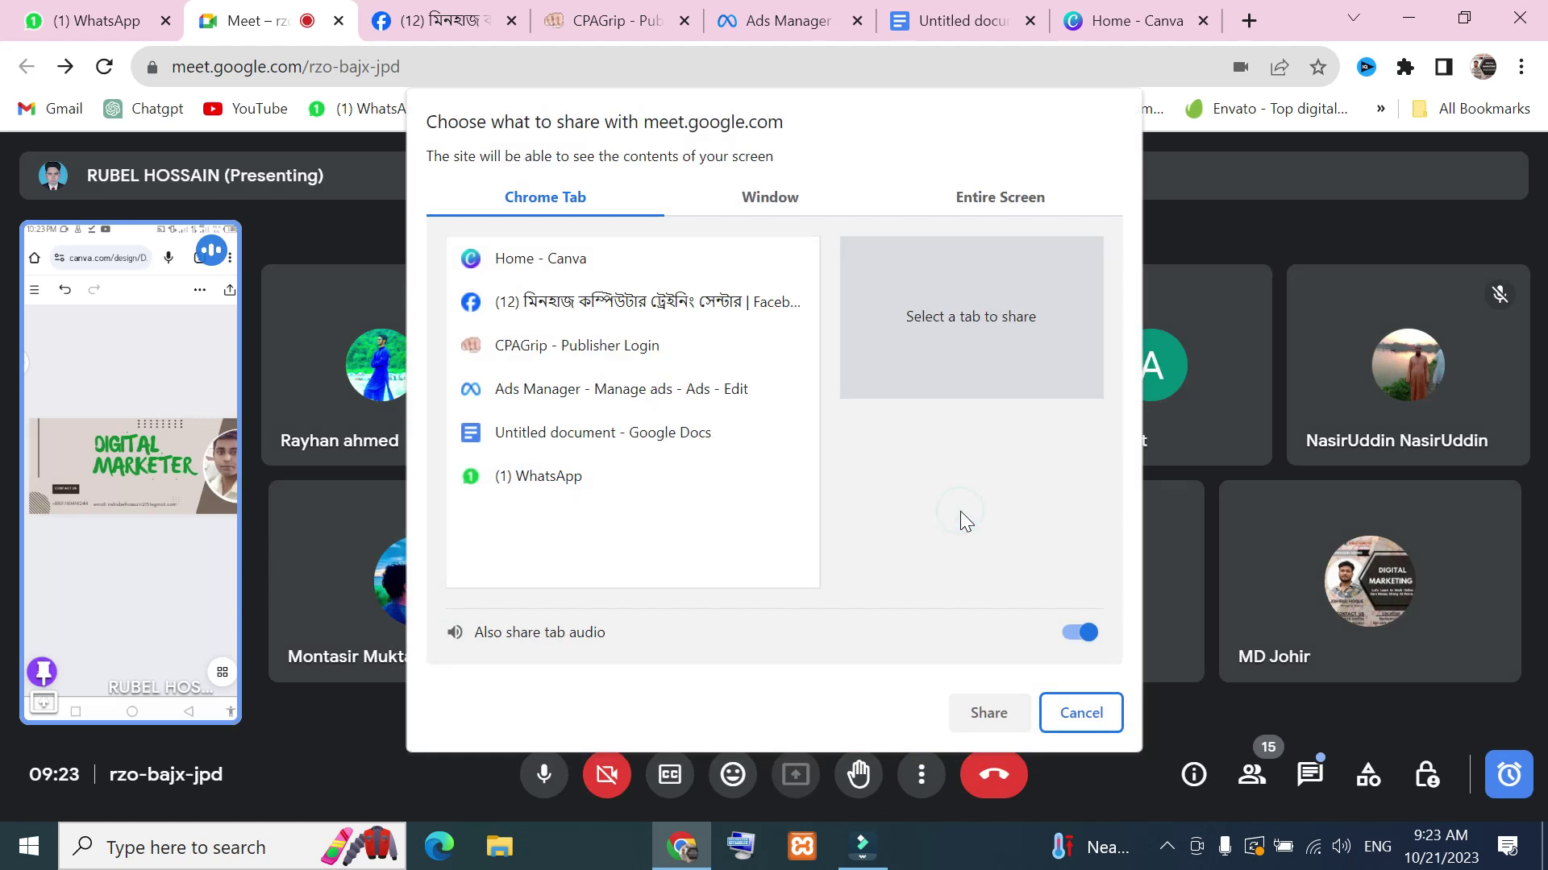
Share the entire screen, hide the sharing bar, and bring up the Canva home tab
click(1017, 198)
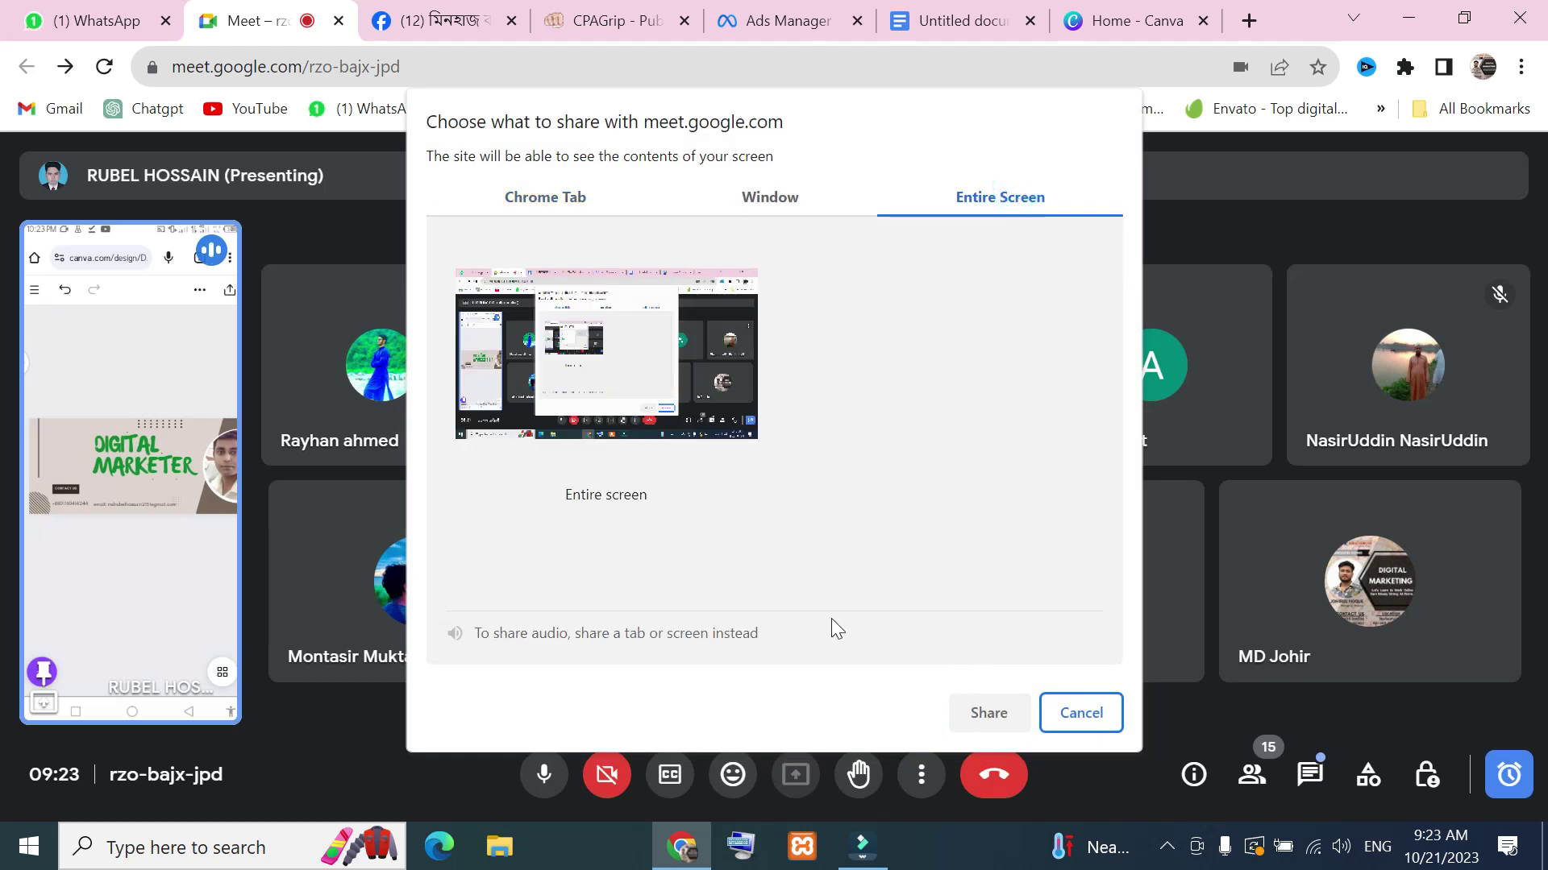
click(700, 418)
click(985, 714)
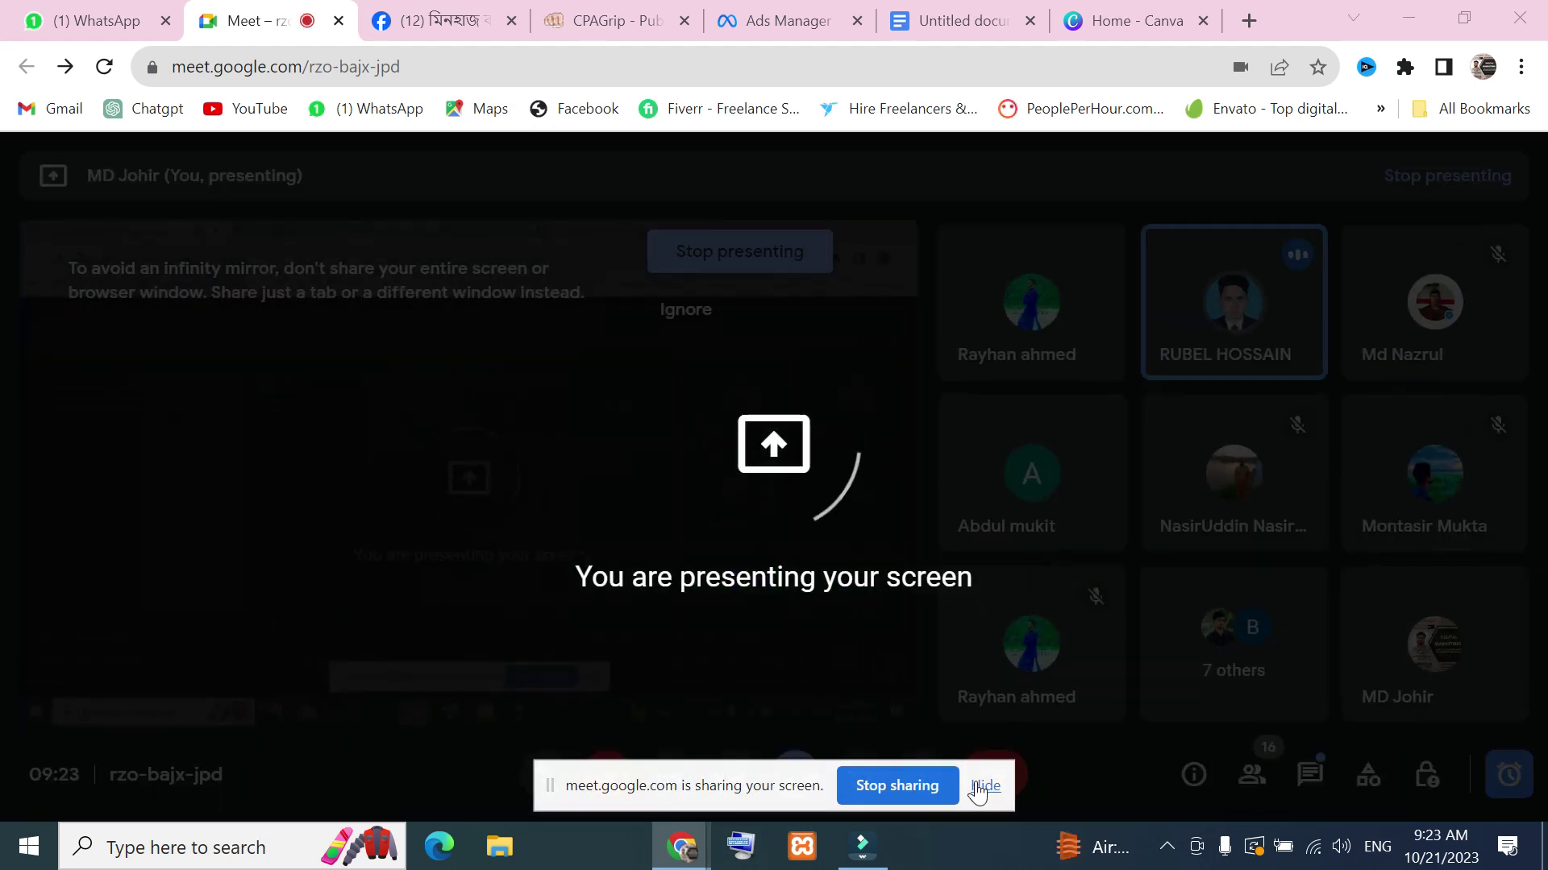
click(981, 787)
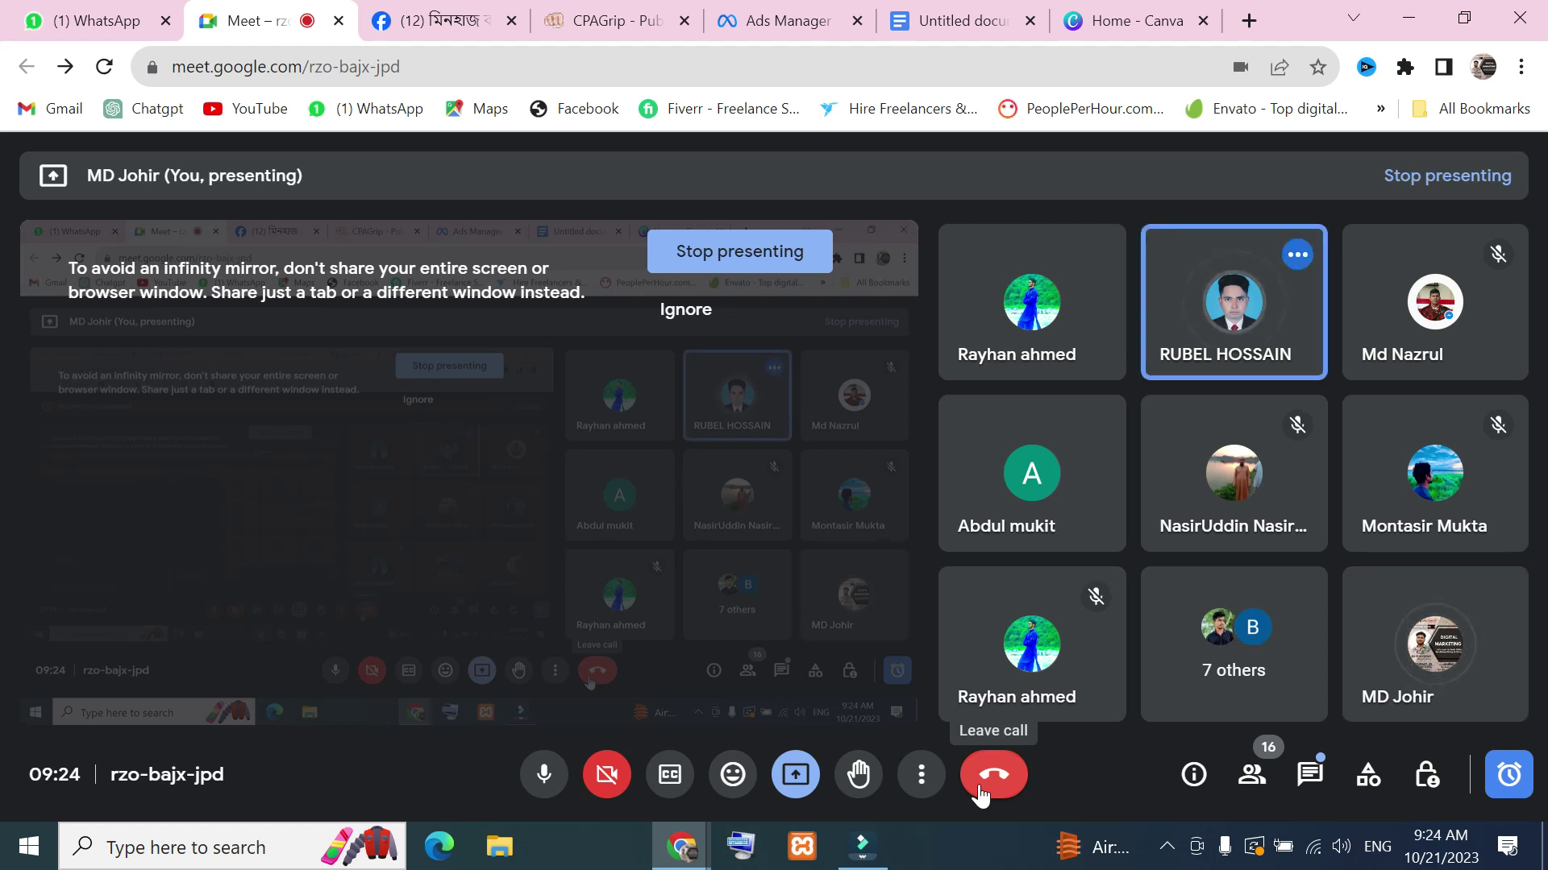
click(1128, 20)
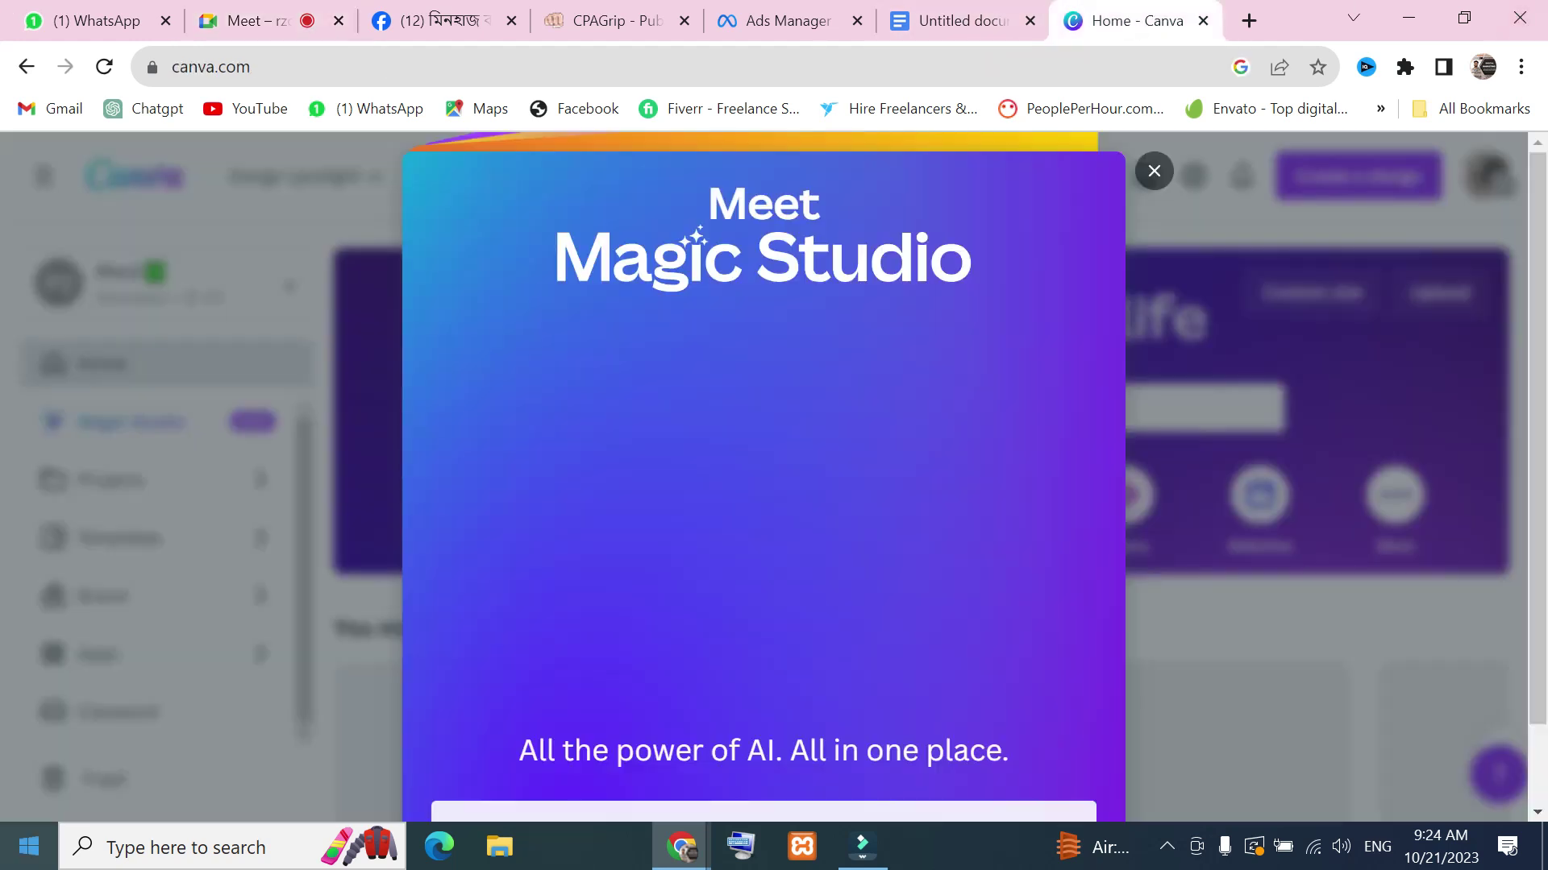
Dismiss the Magic Studio popup and search Canva templates for 'facebook post'
click(1154, 172)
scroll(833, 370, down, 3)
scroll(600, 476, up, 3)
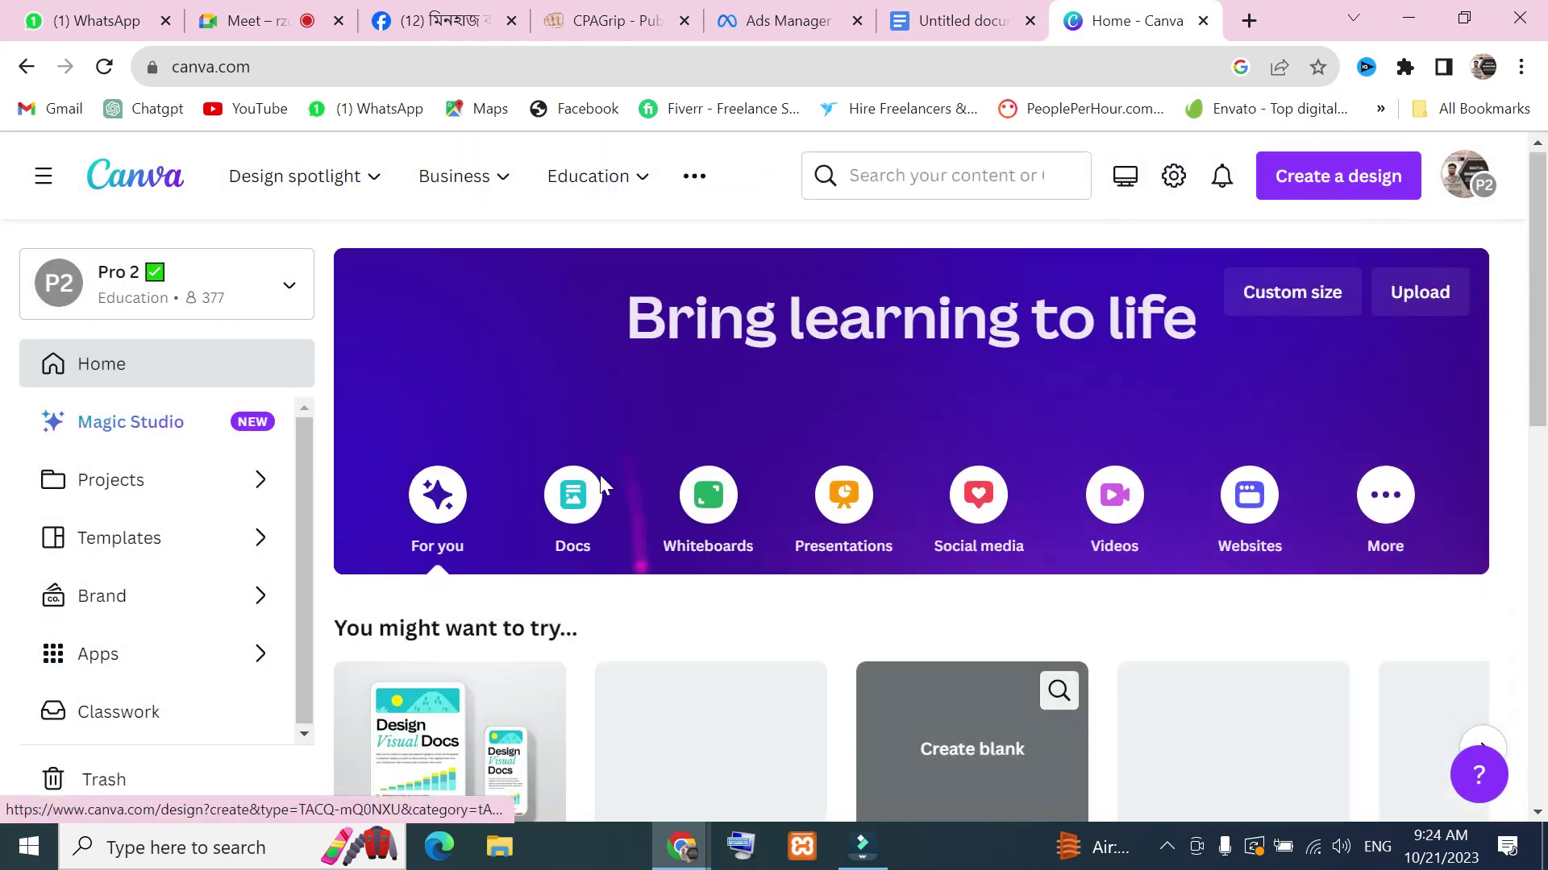
click(721, 407)
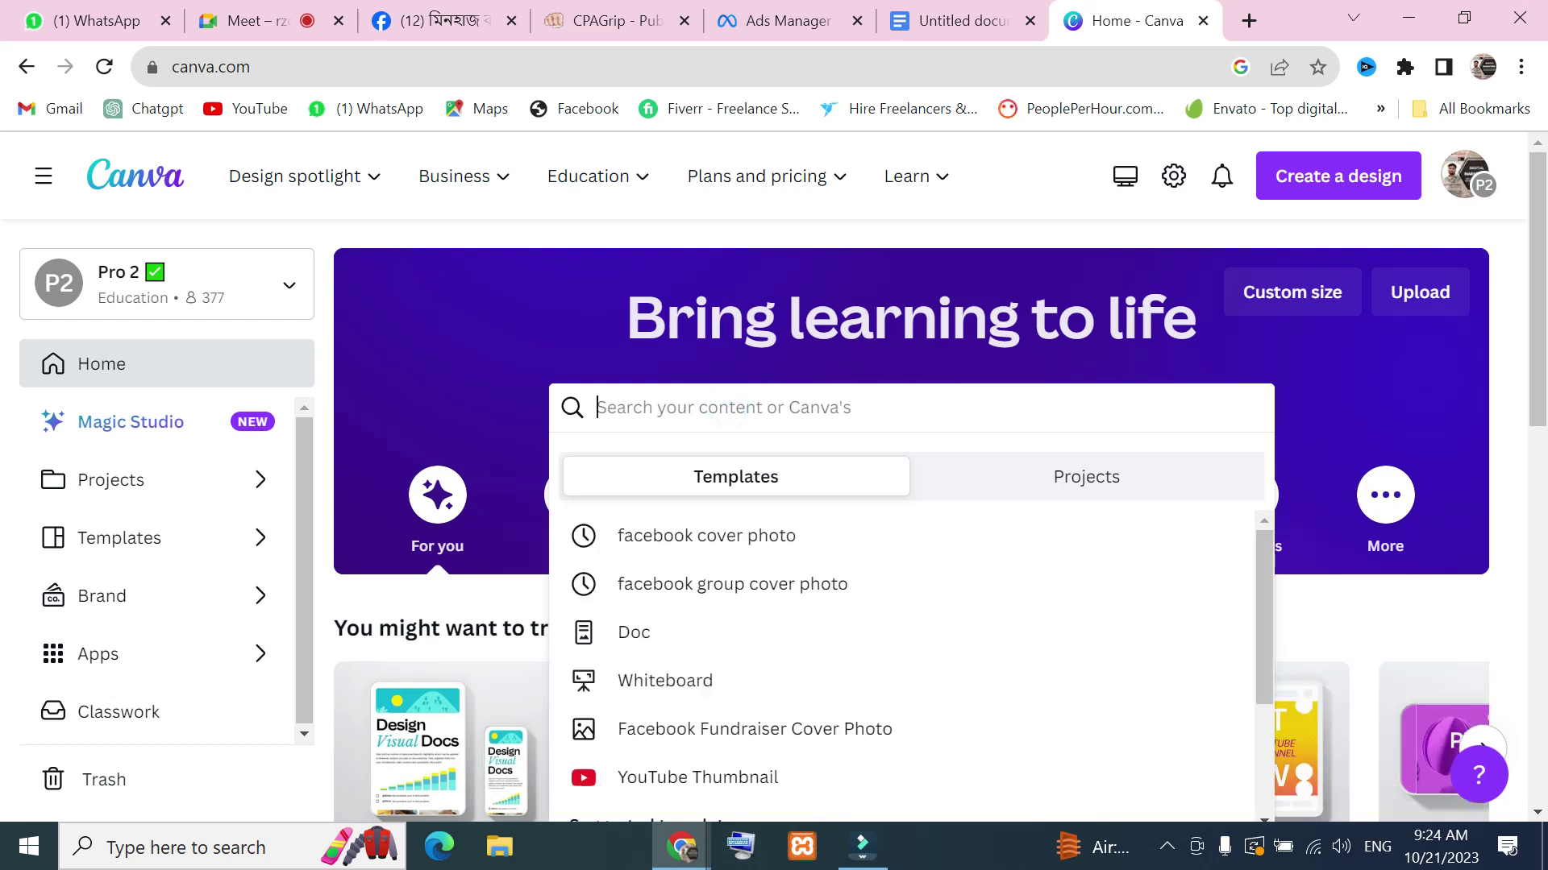
text(facebook)
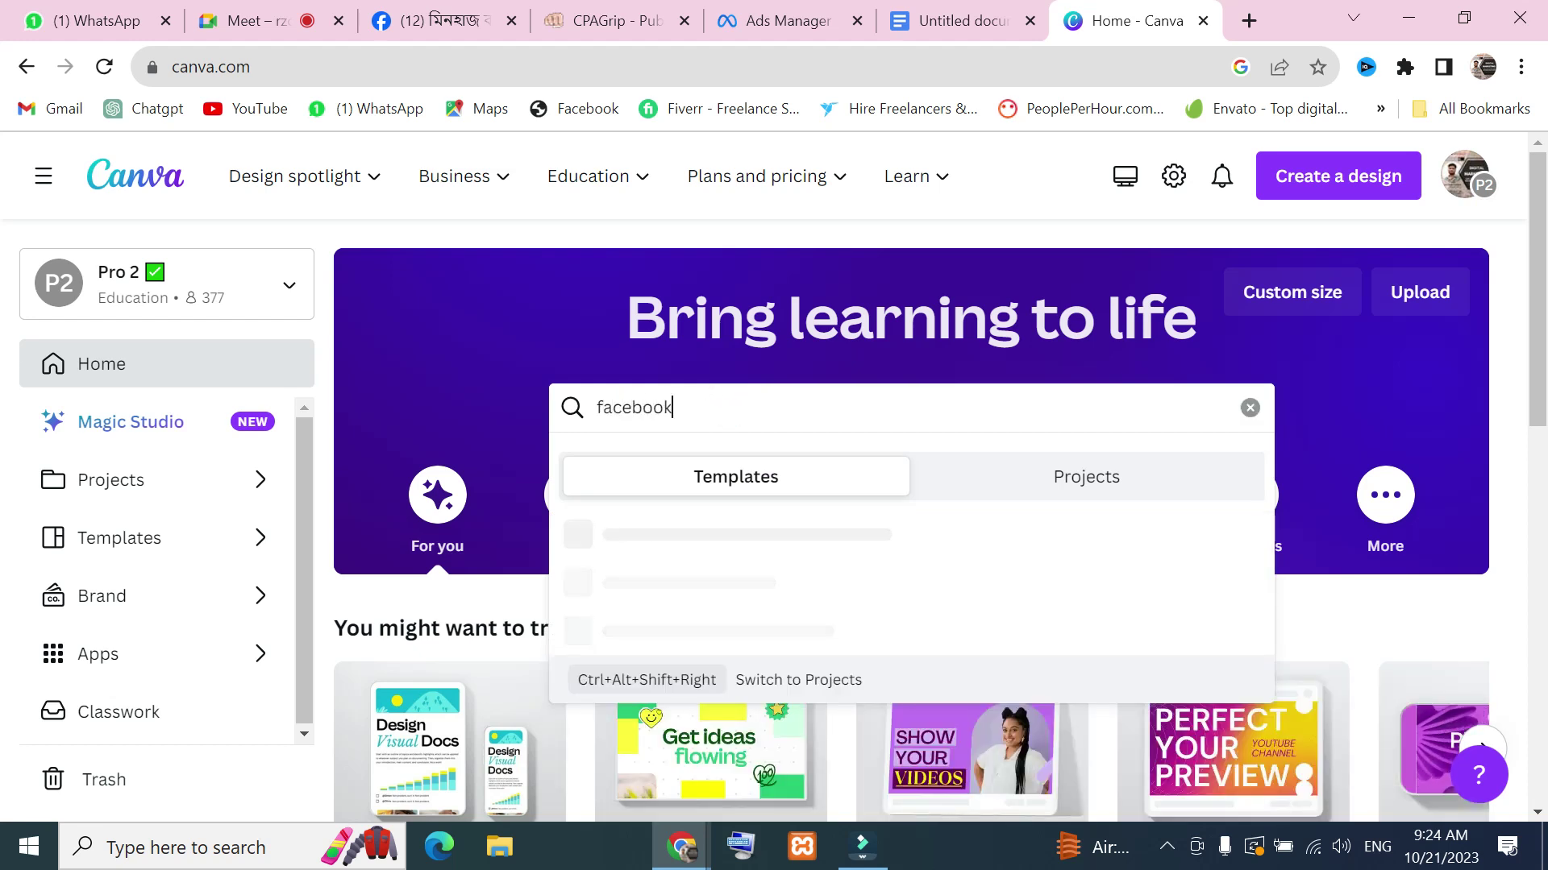
text( post)
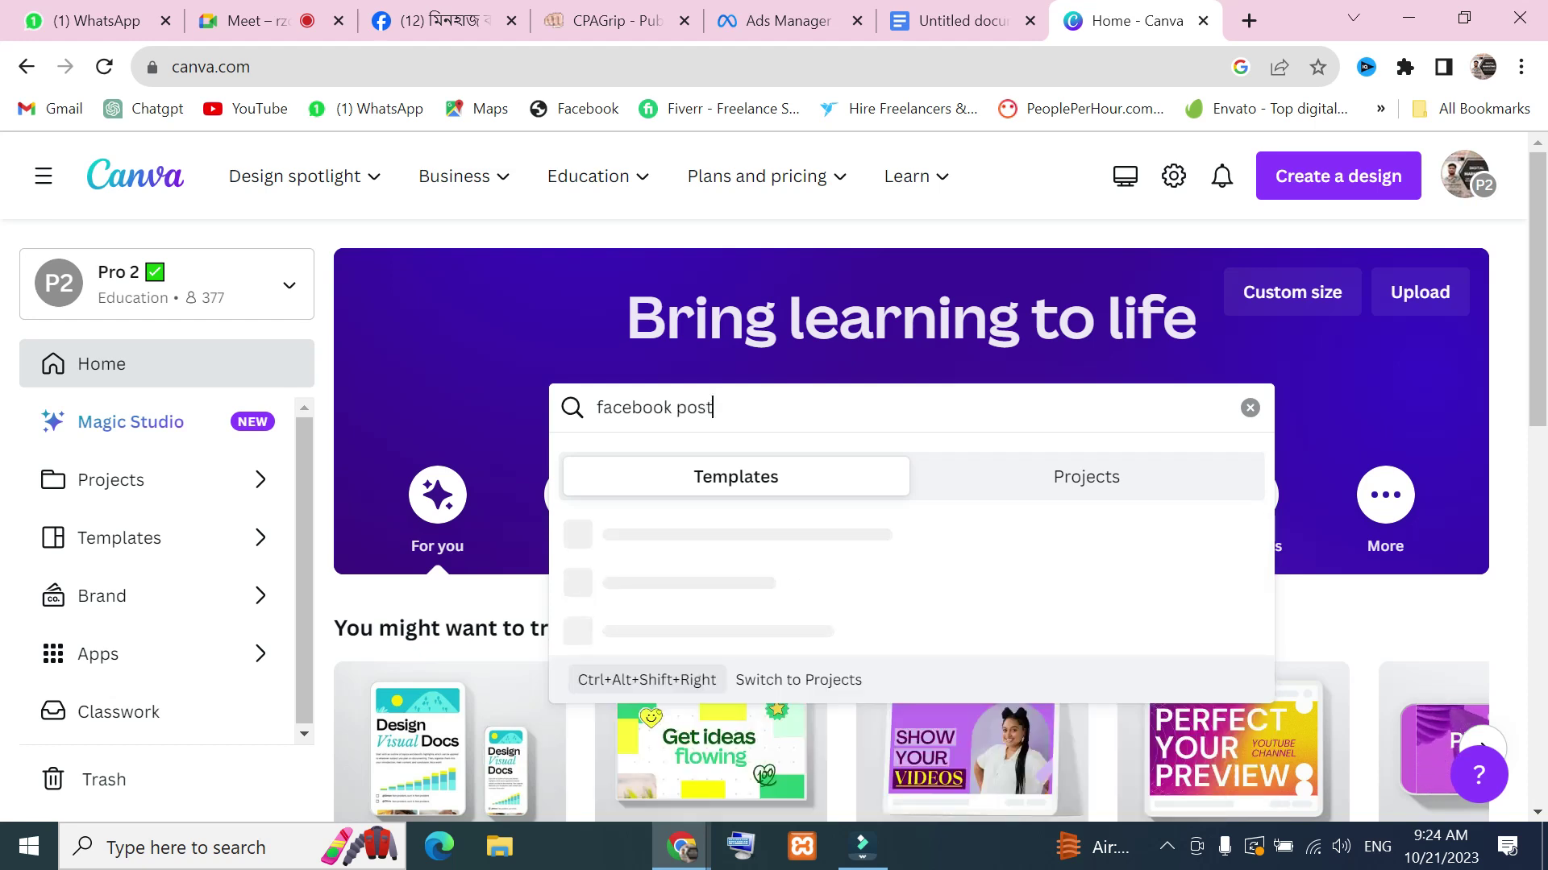
key(Return)
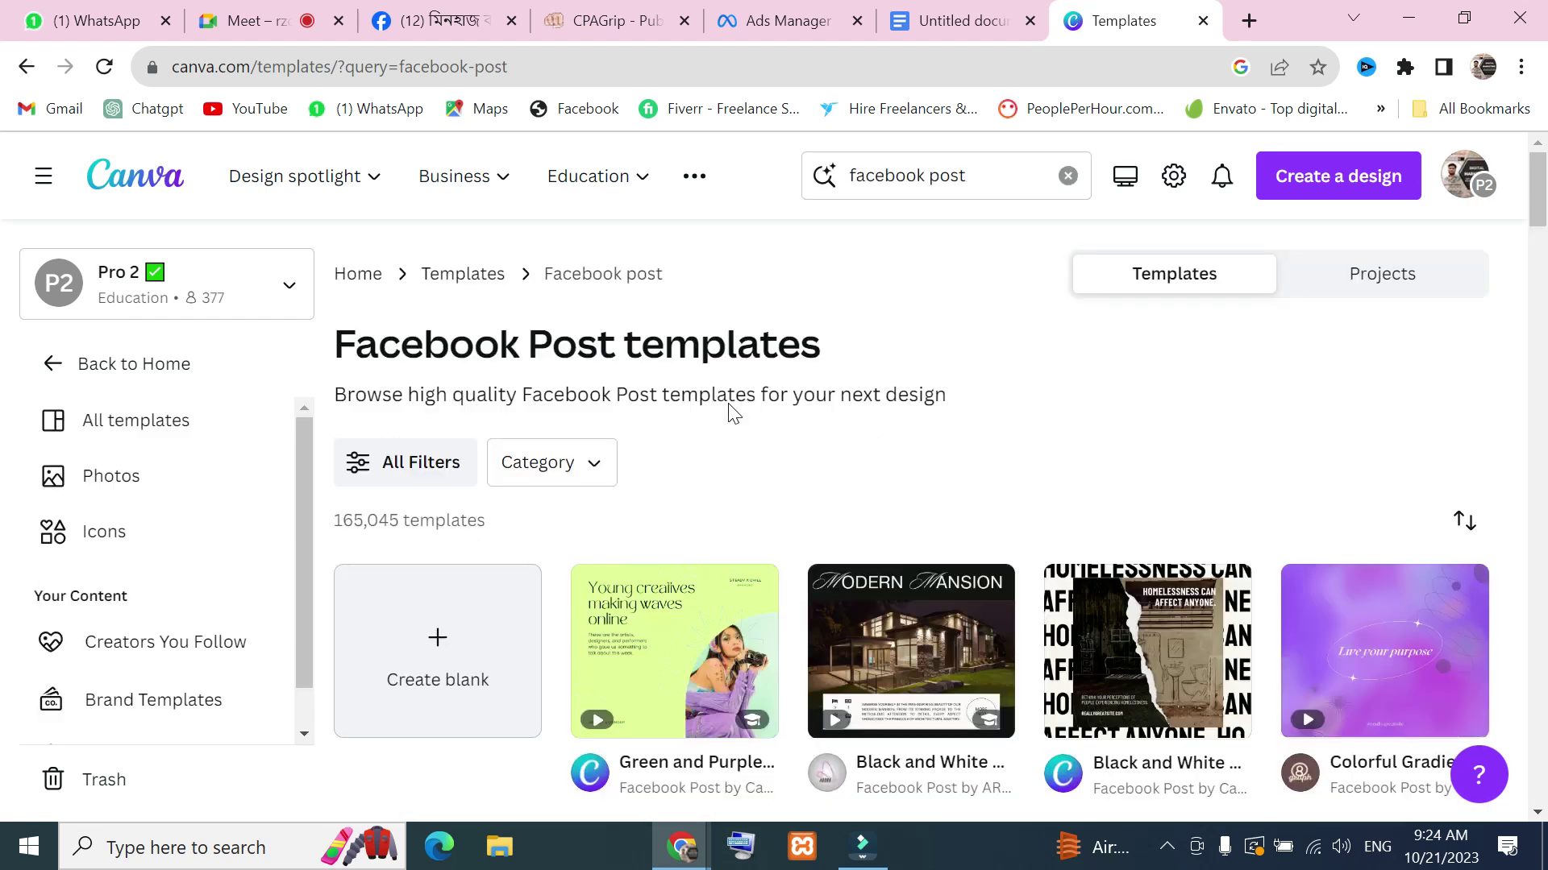
Open the Blue & Yellow Modern Social Media Marketing Facebook Post template preview
scroll(831, 403, down, 6)
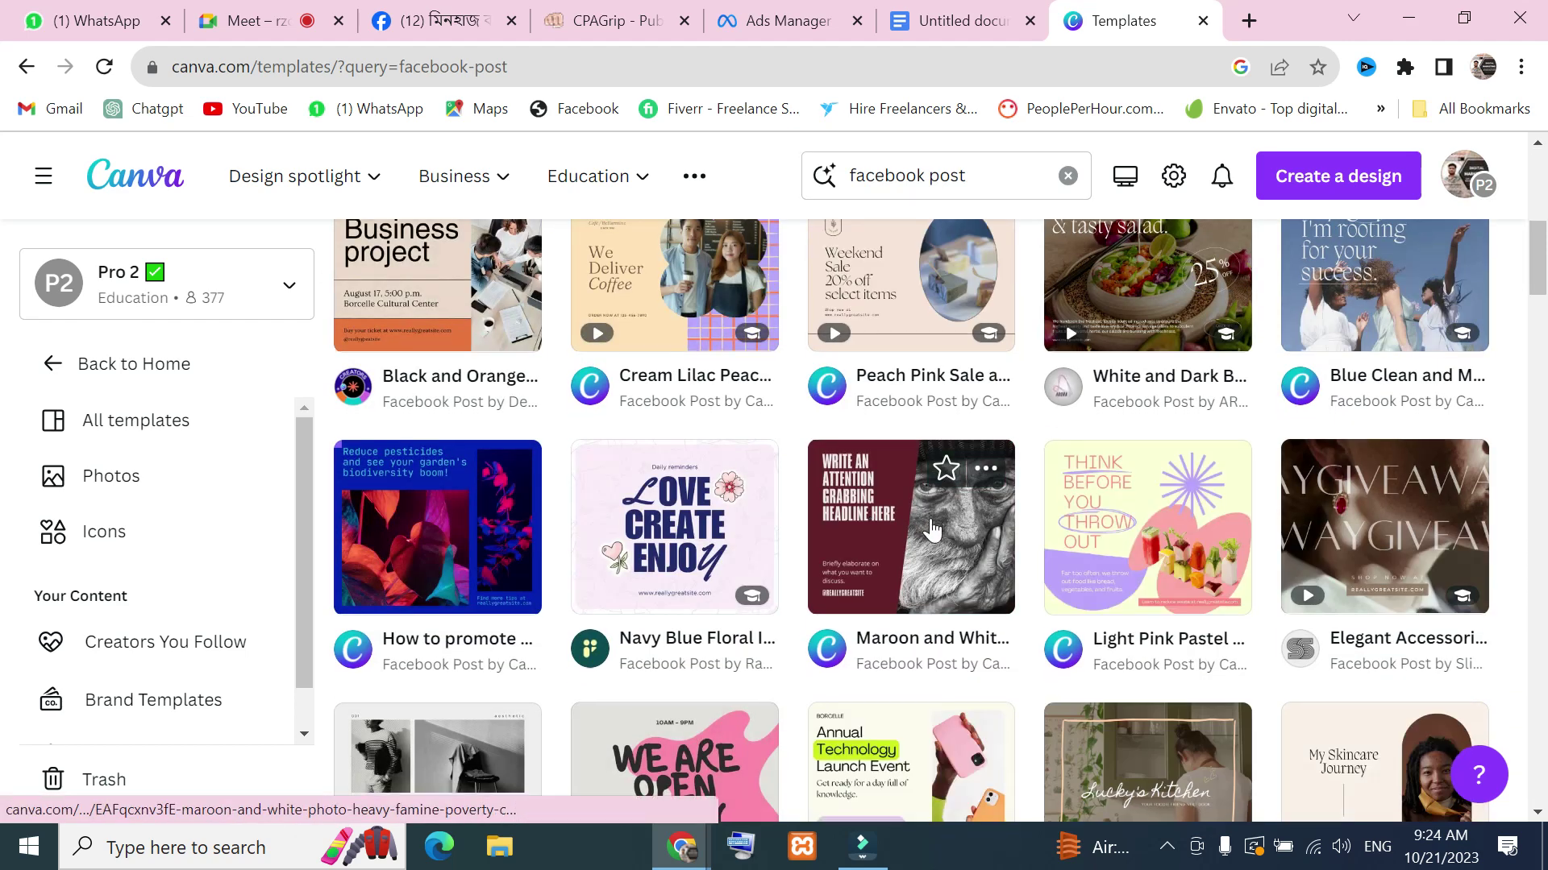
scroll(925, 636, down, 10)
scroll(925, 636, up, 2)
scroll(903, 625, down, 9)
scroll(882, 615, down, 1)
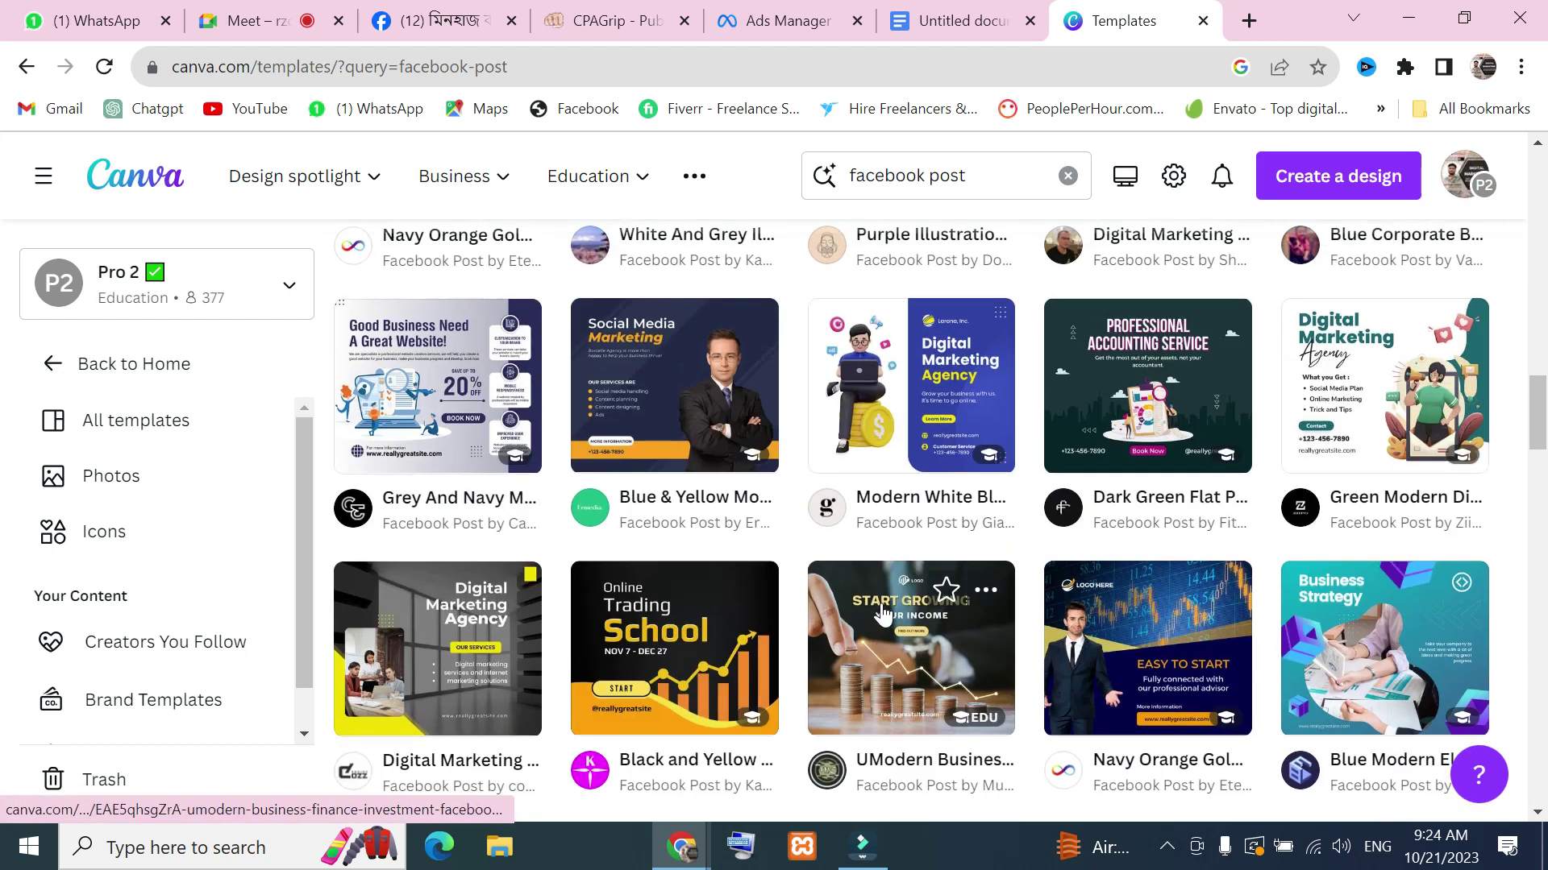
scroll(687, 398, up, 1)
click(687, 398)
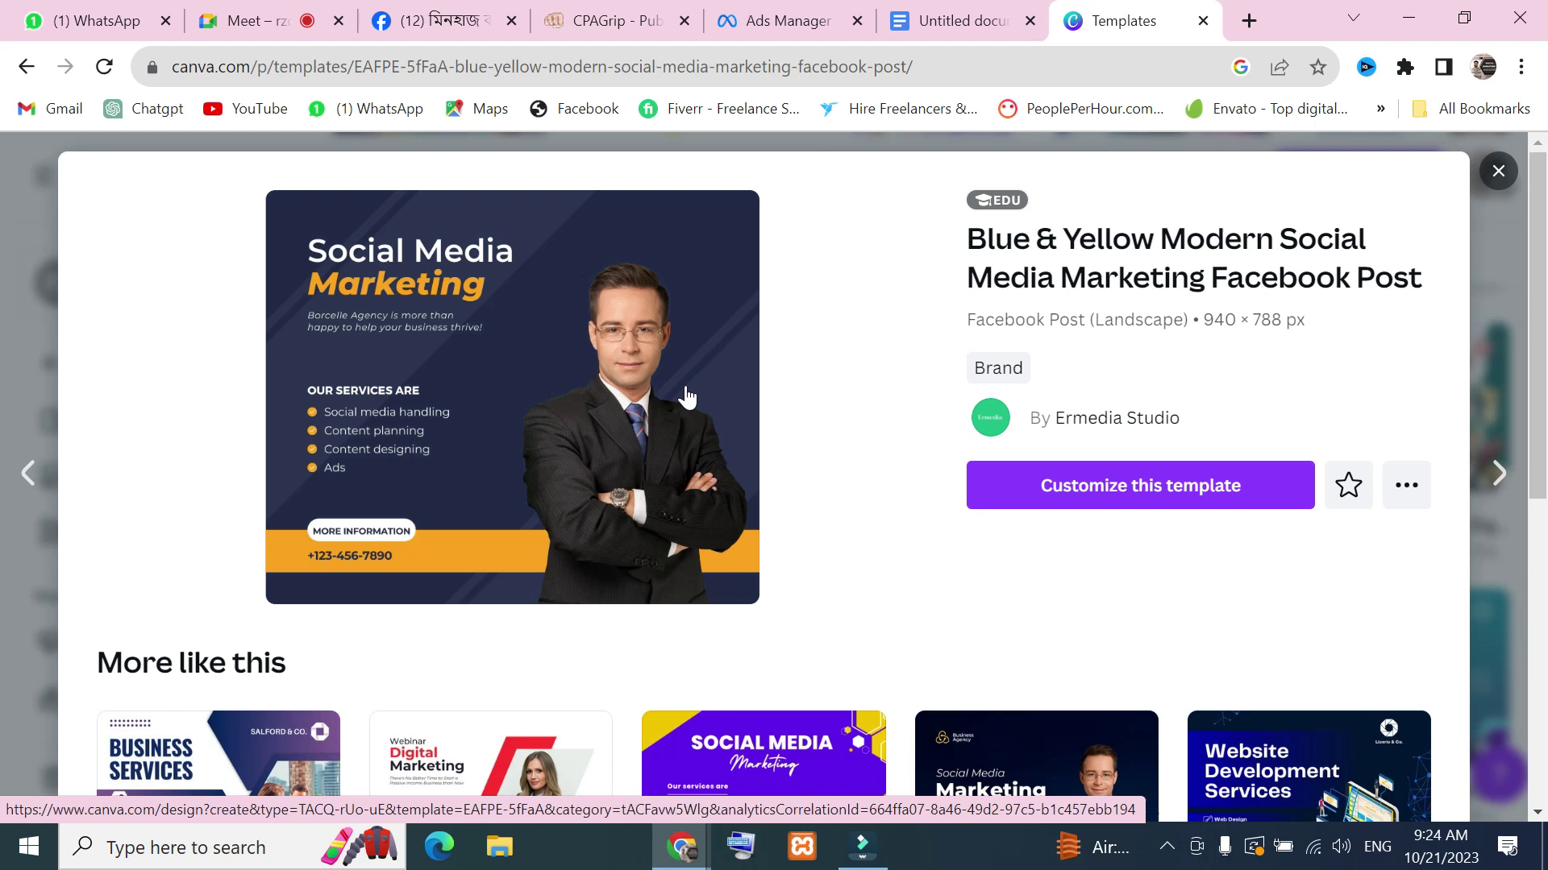
Start editing a copy of the template and delete the placeholder phone number
click(1131, 486)
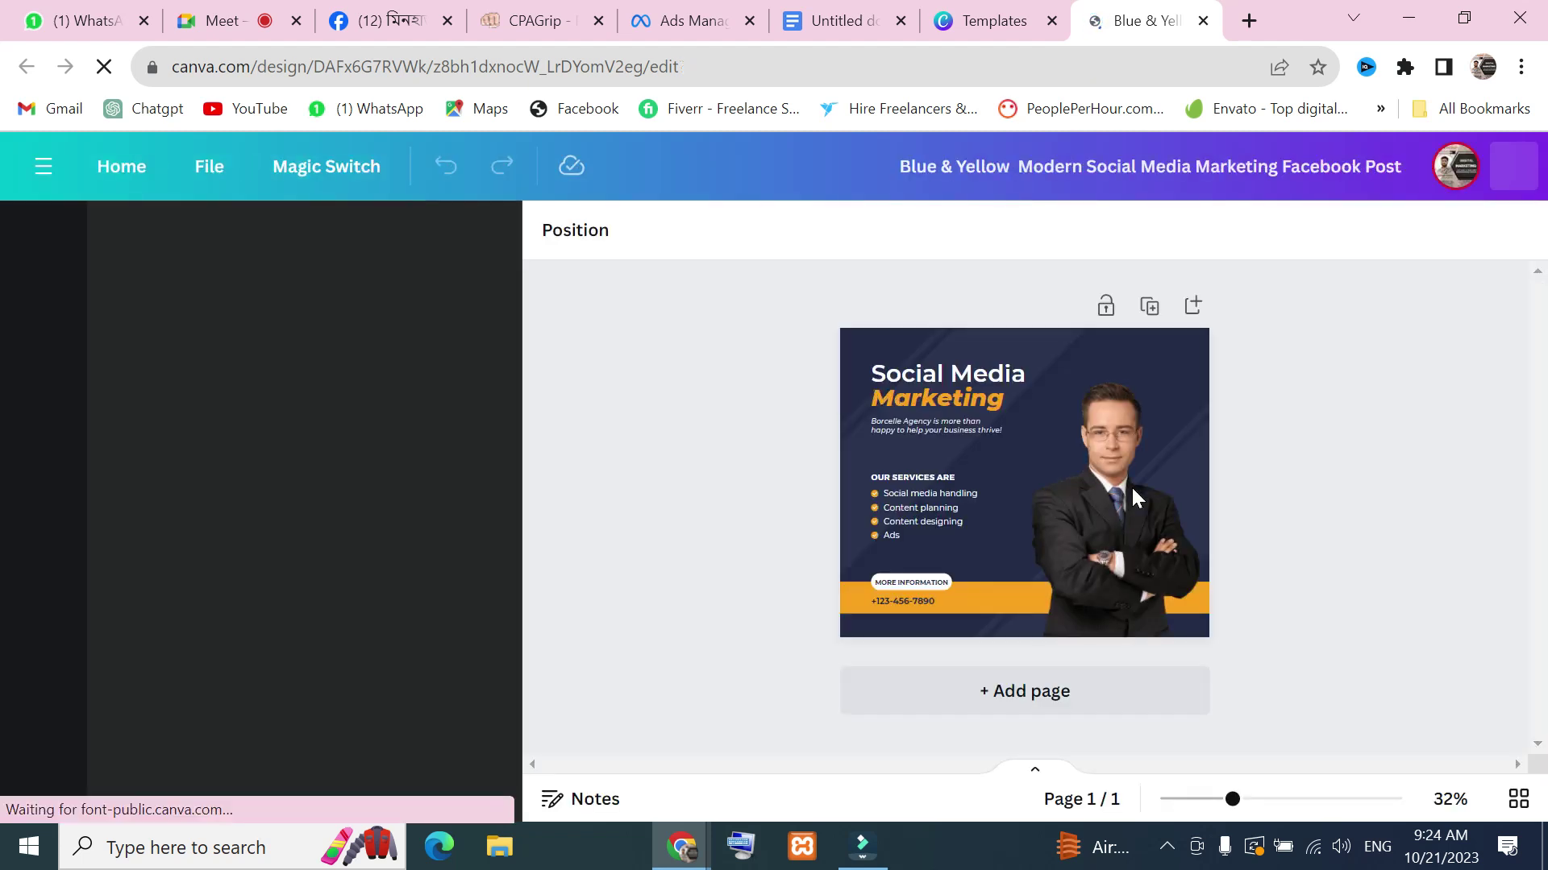
click(1138, 429)
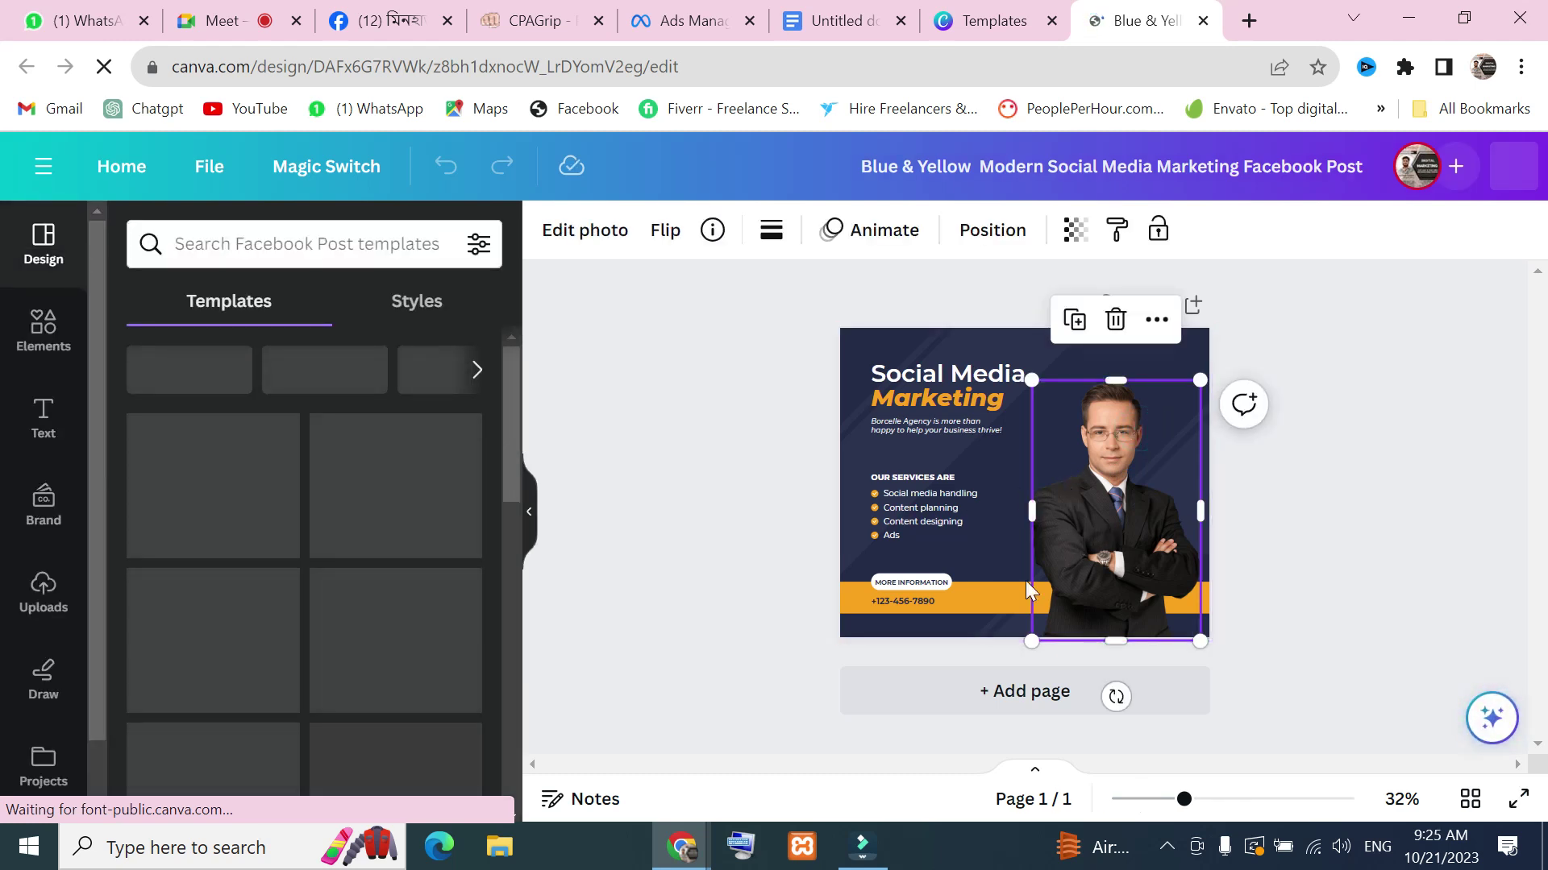
click(928, 600)
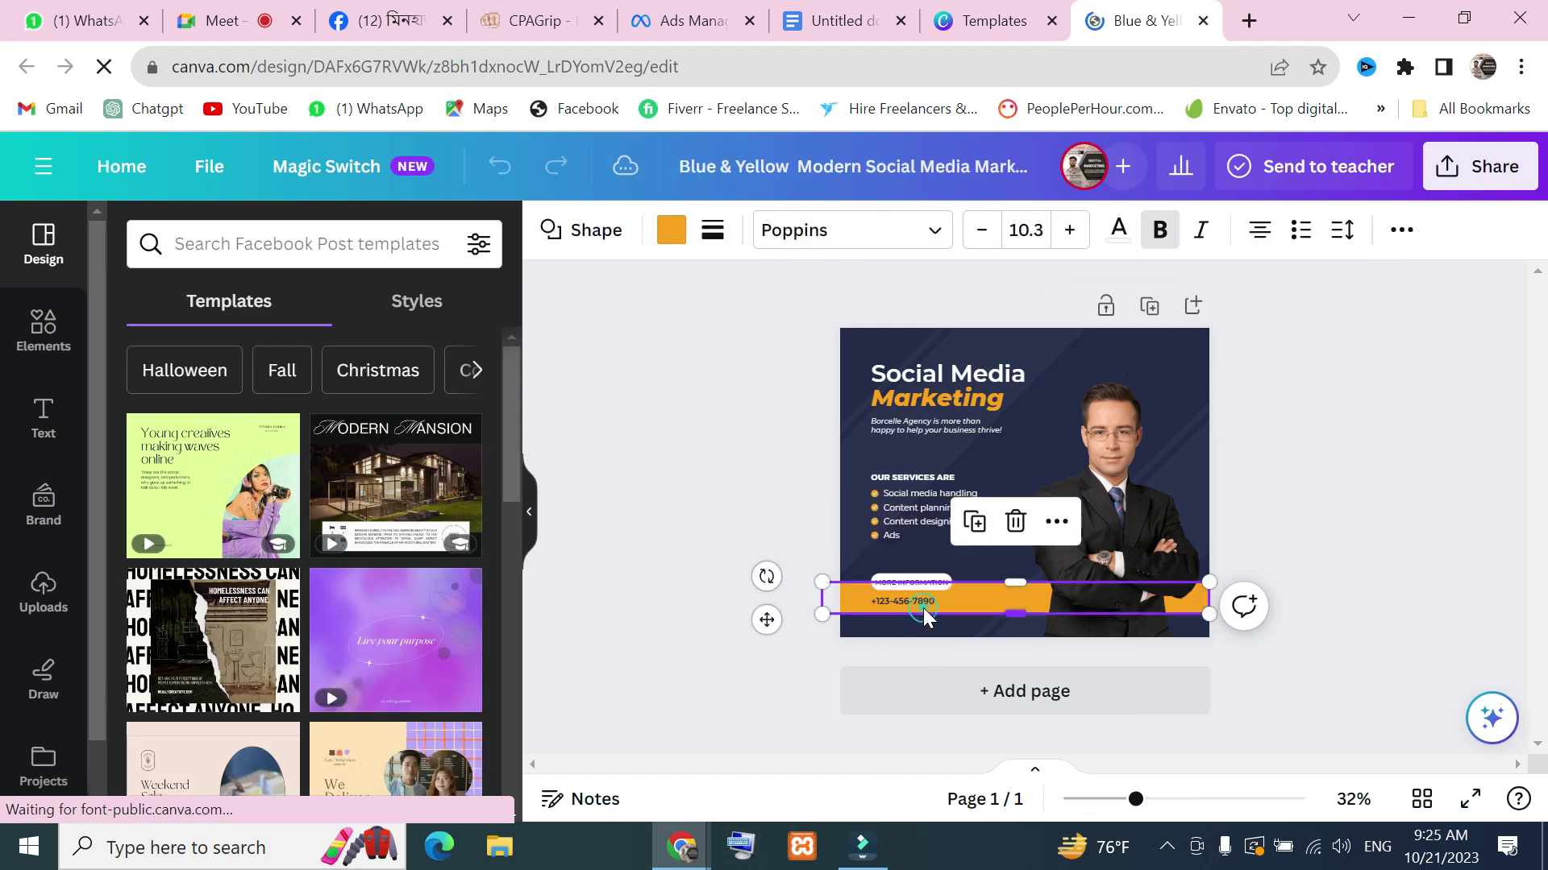
click(925, 606)
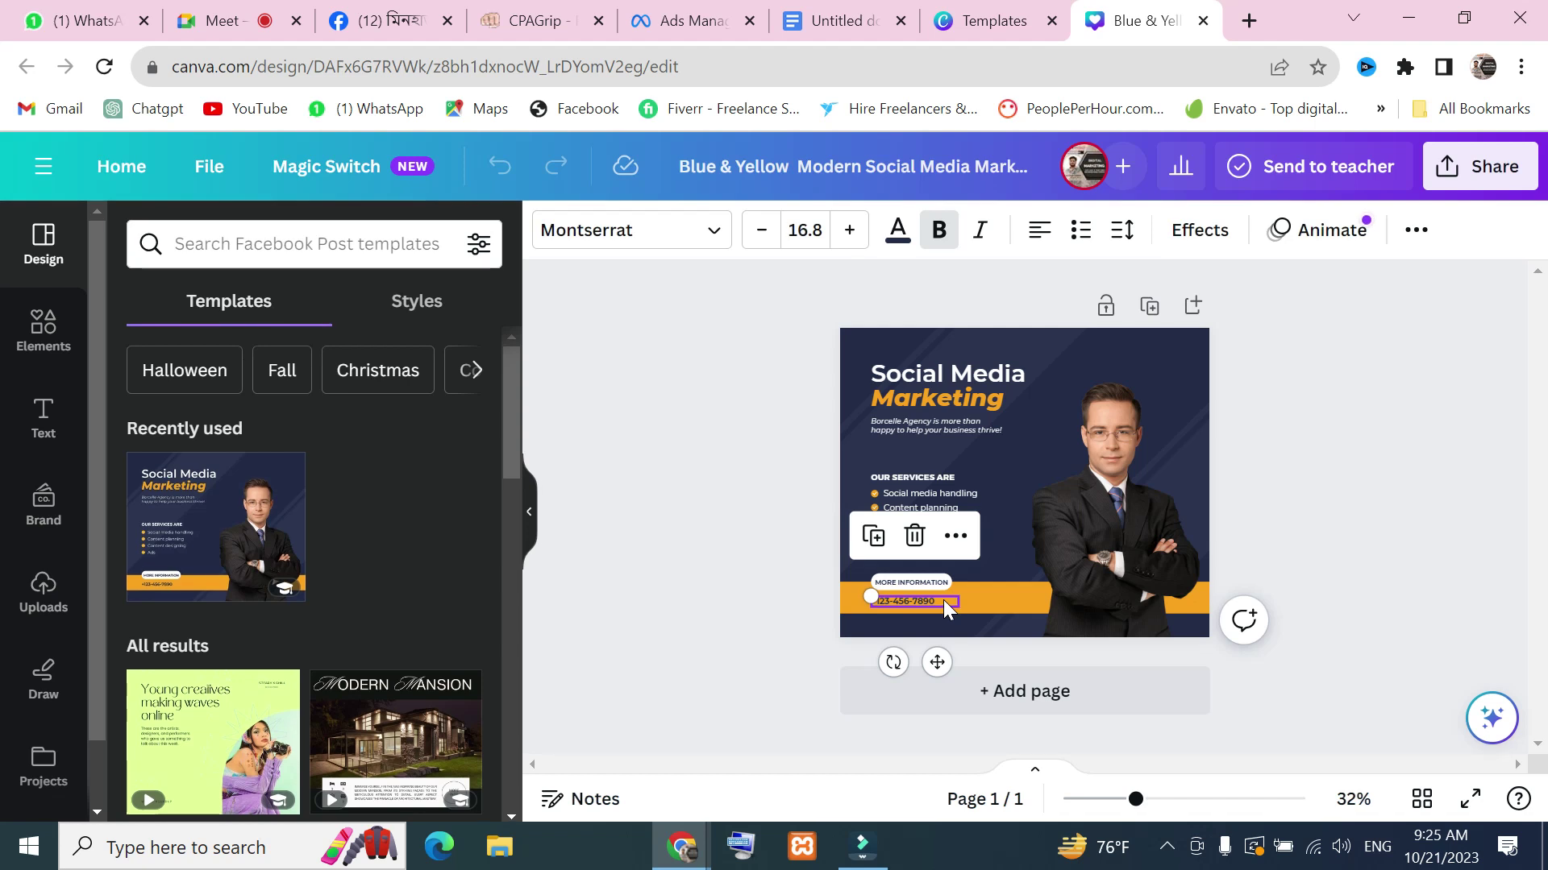
double_click(943, 601)
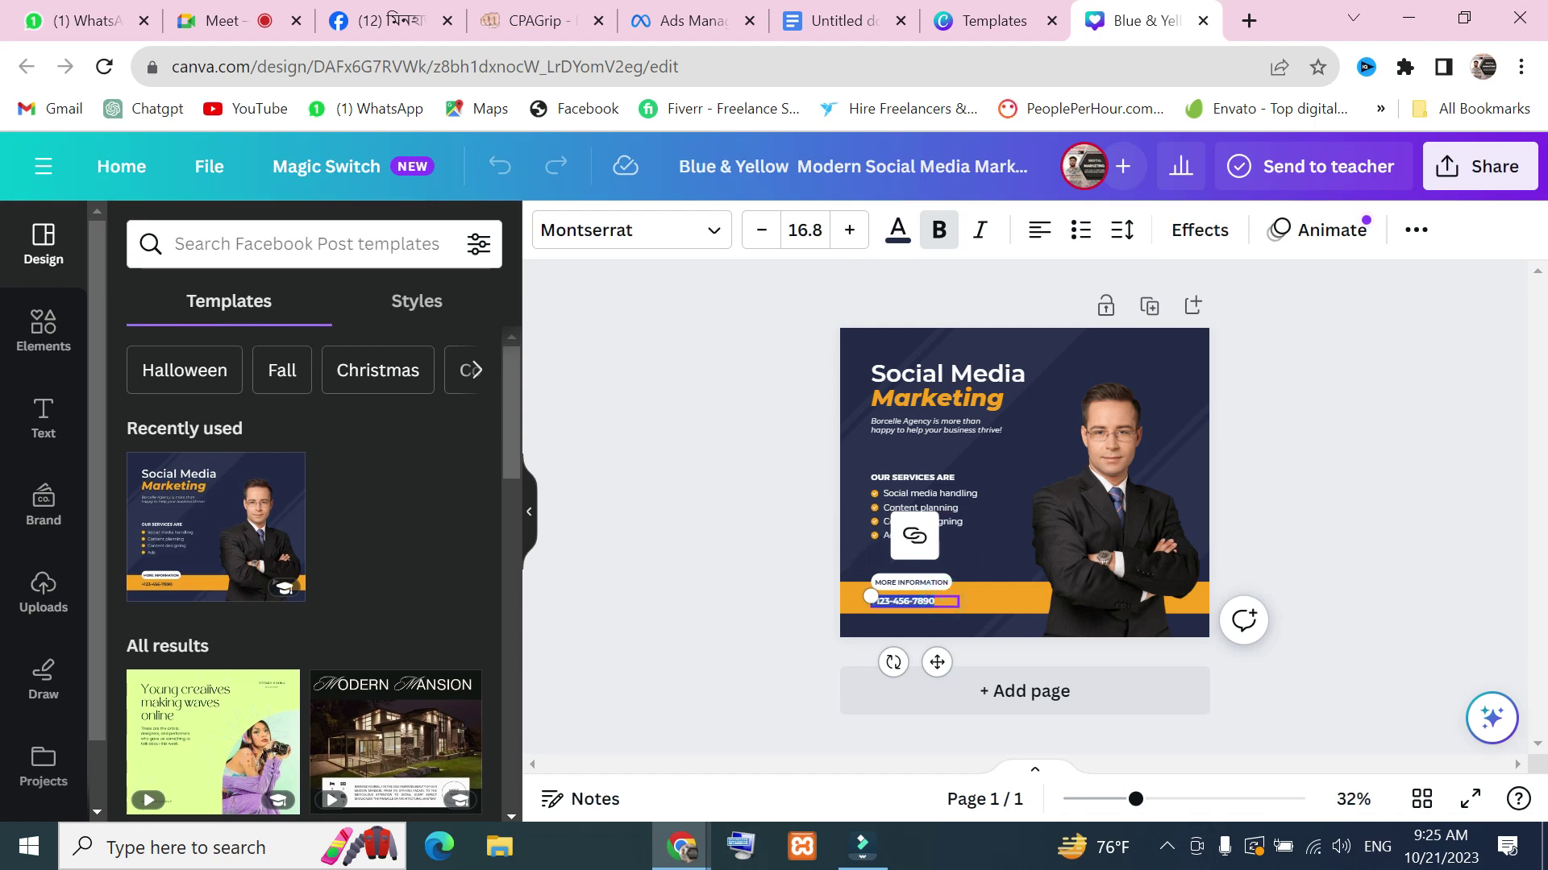
key(BackSpace)
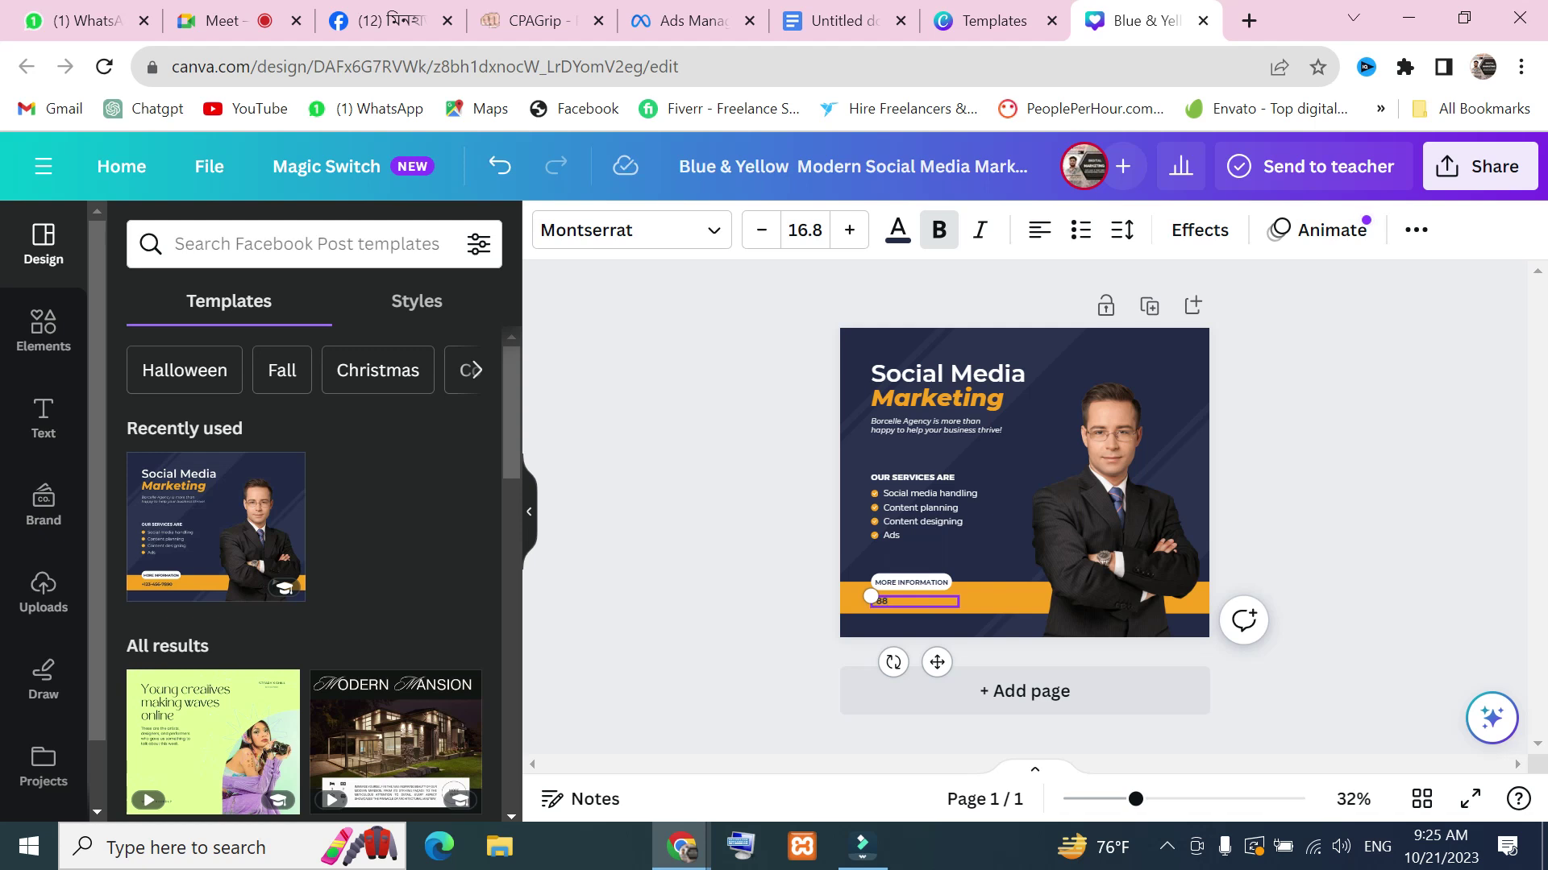
Return to the design and finish editing the phone number text in the orange bar
click(215, 17)
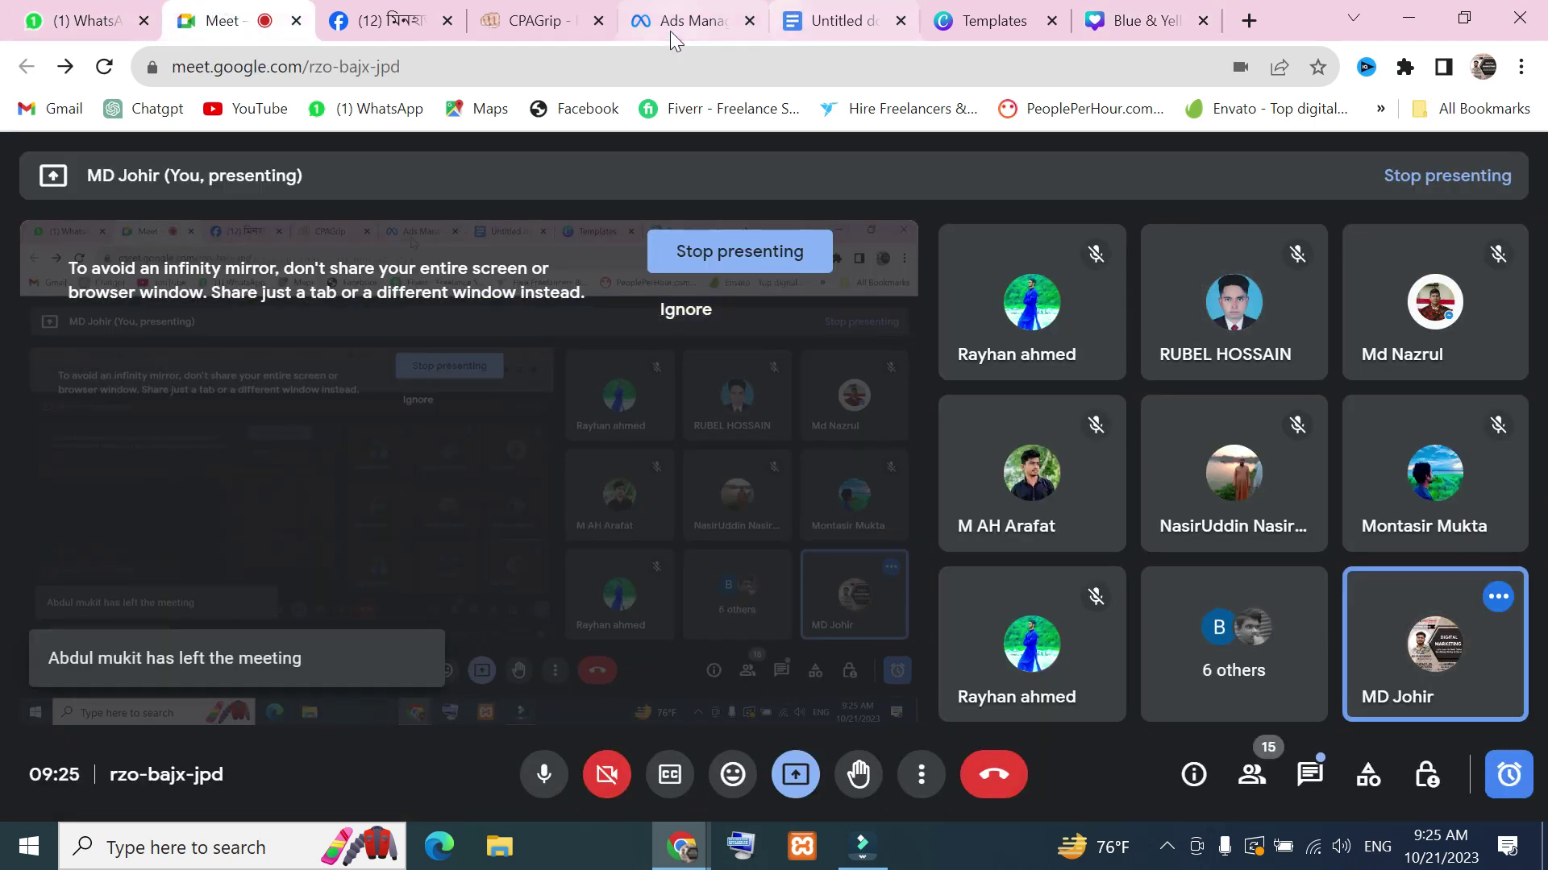
click(1151, 18)
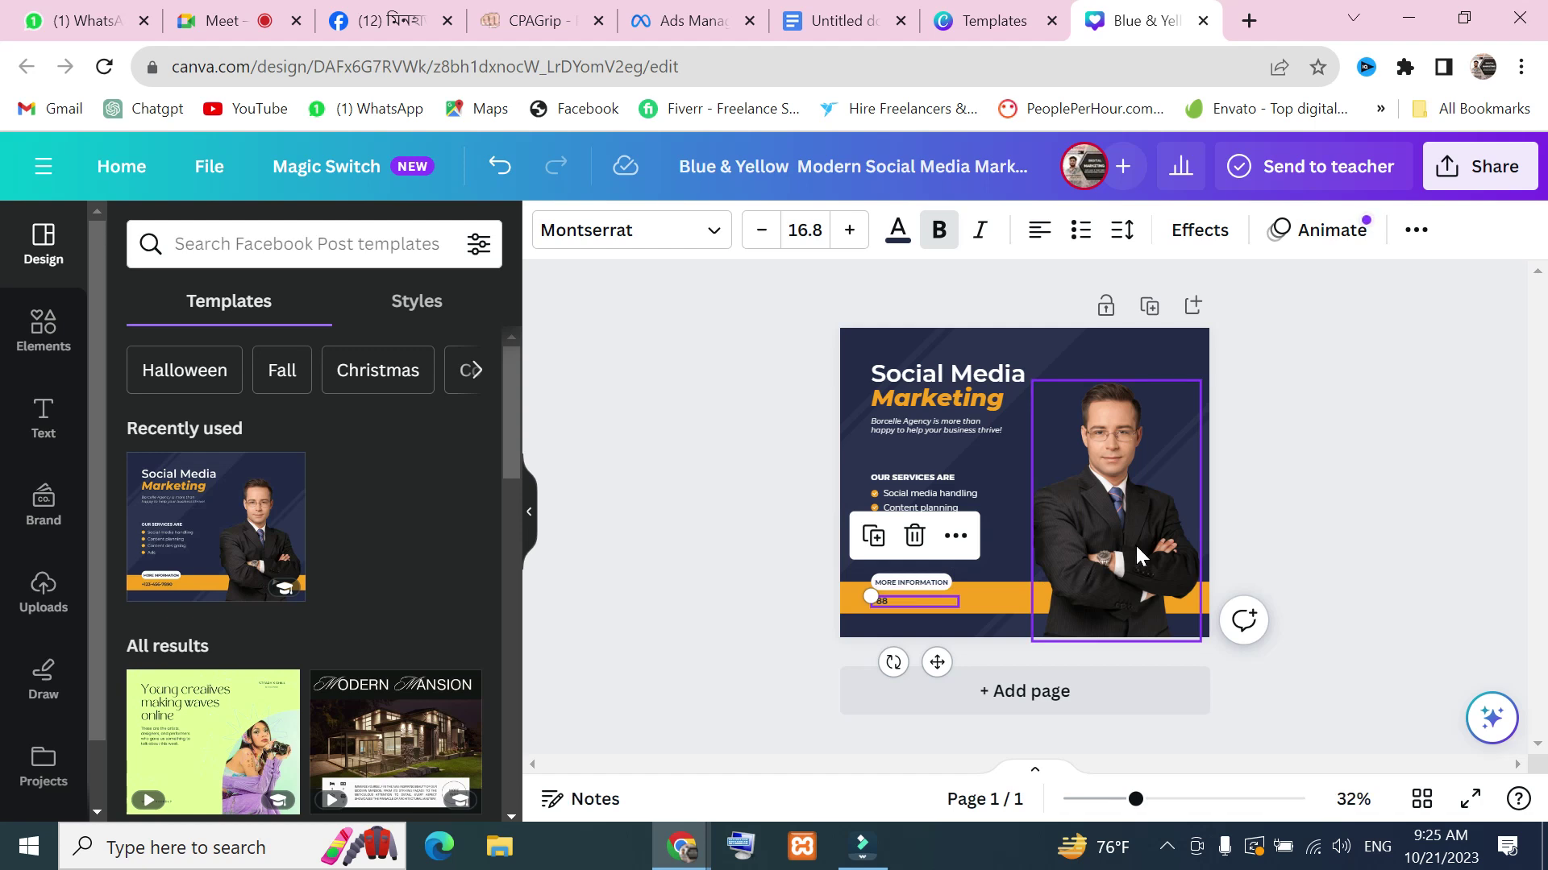
click(902, 603)
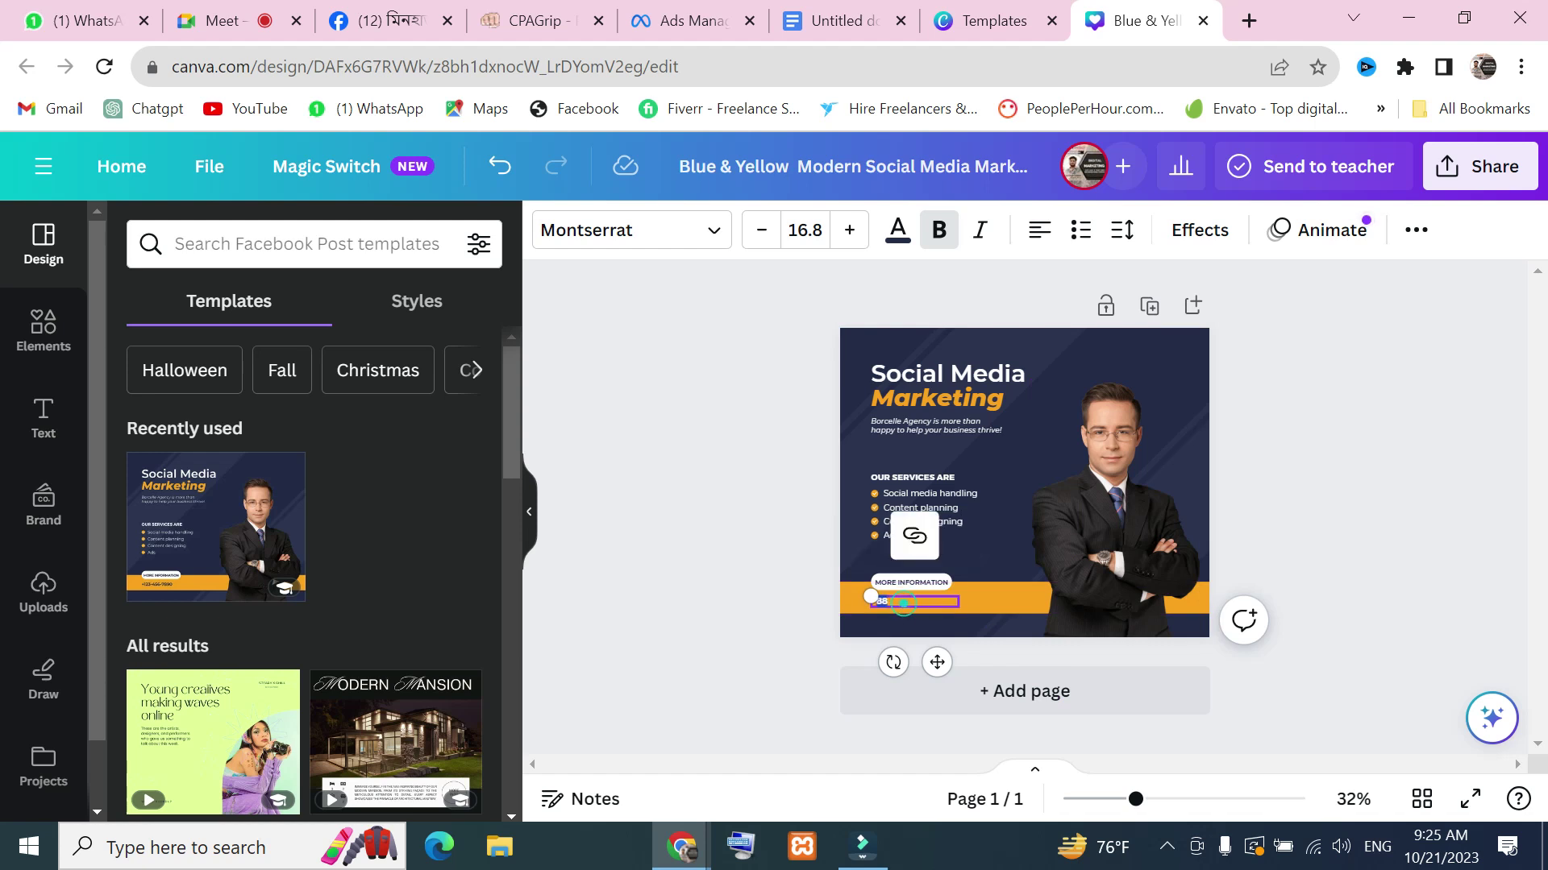
click(906, 601)
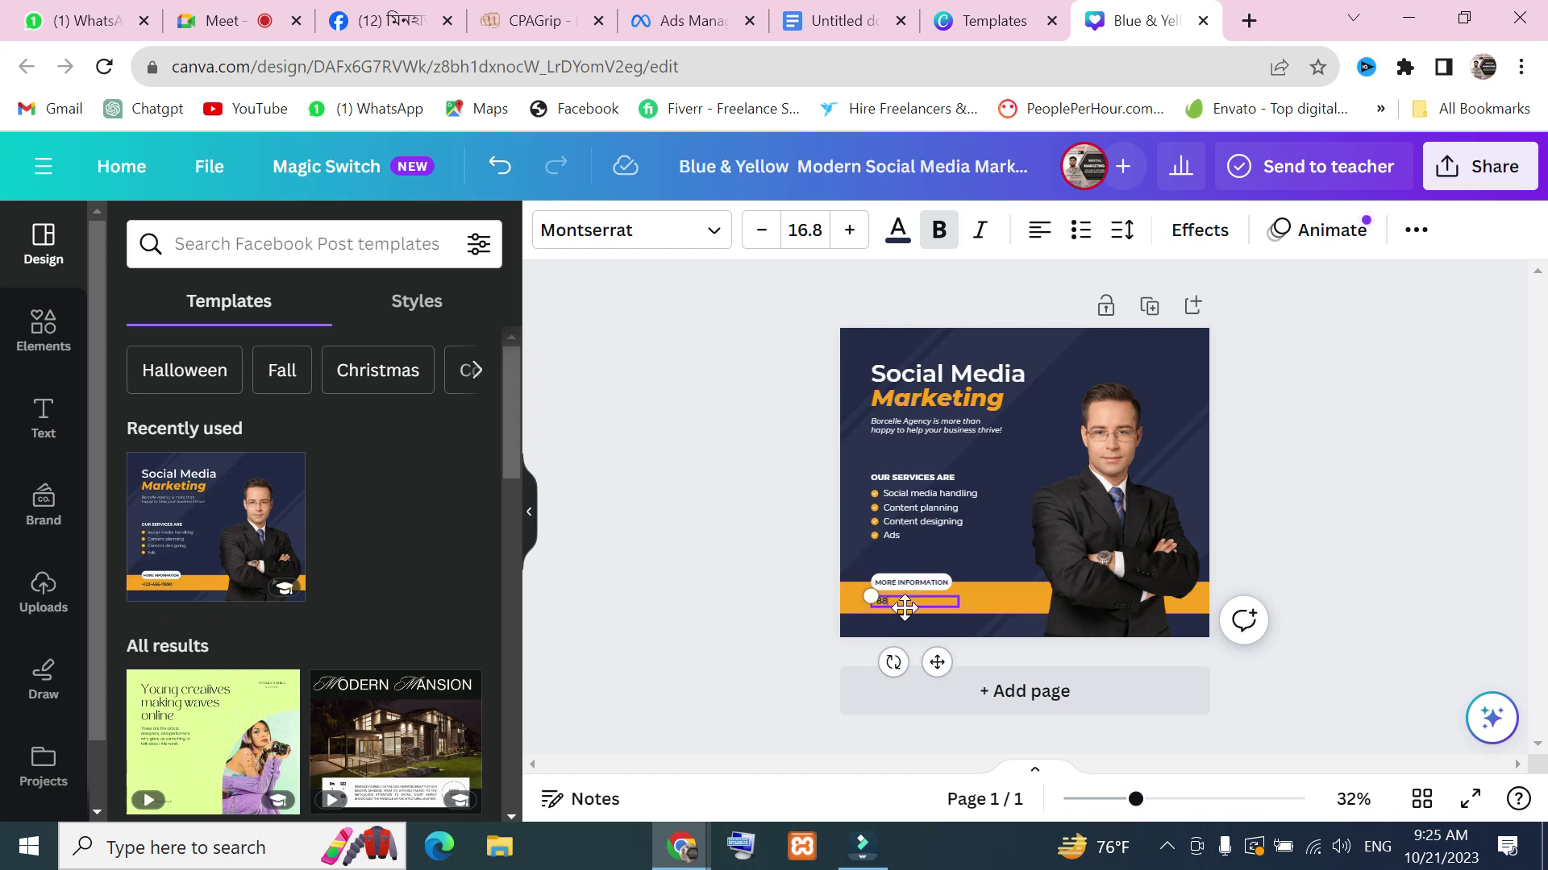
click(906, 601)
click(907, 601)
click(1420, 548)
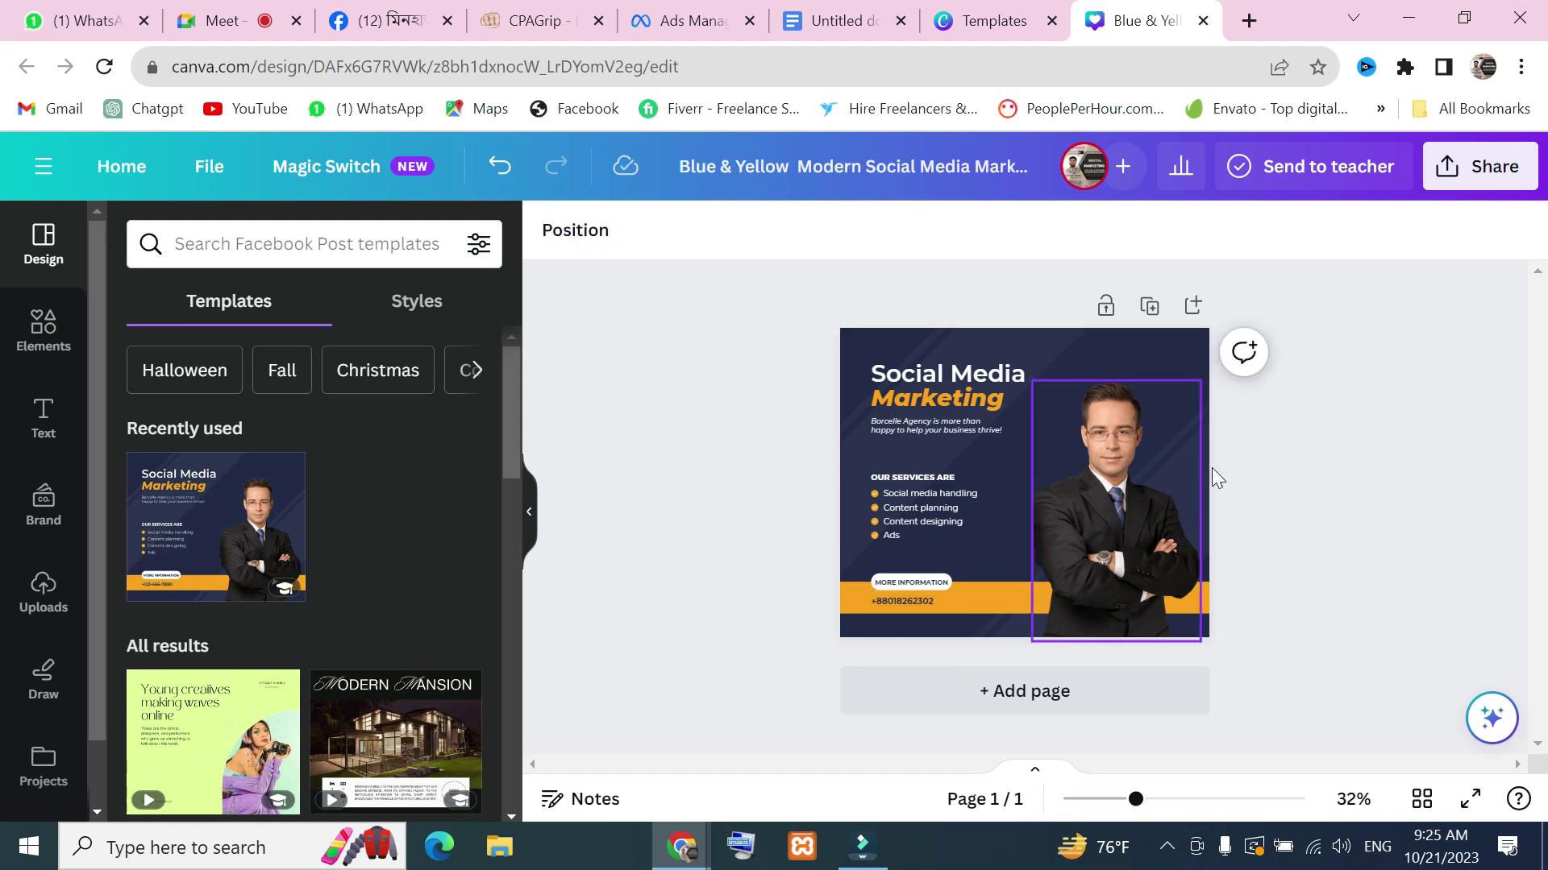
Bring up the design's Share menu and its Download settings
click(1516, 173)
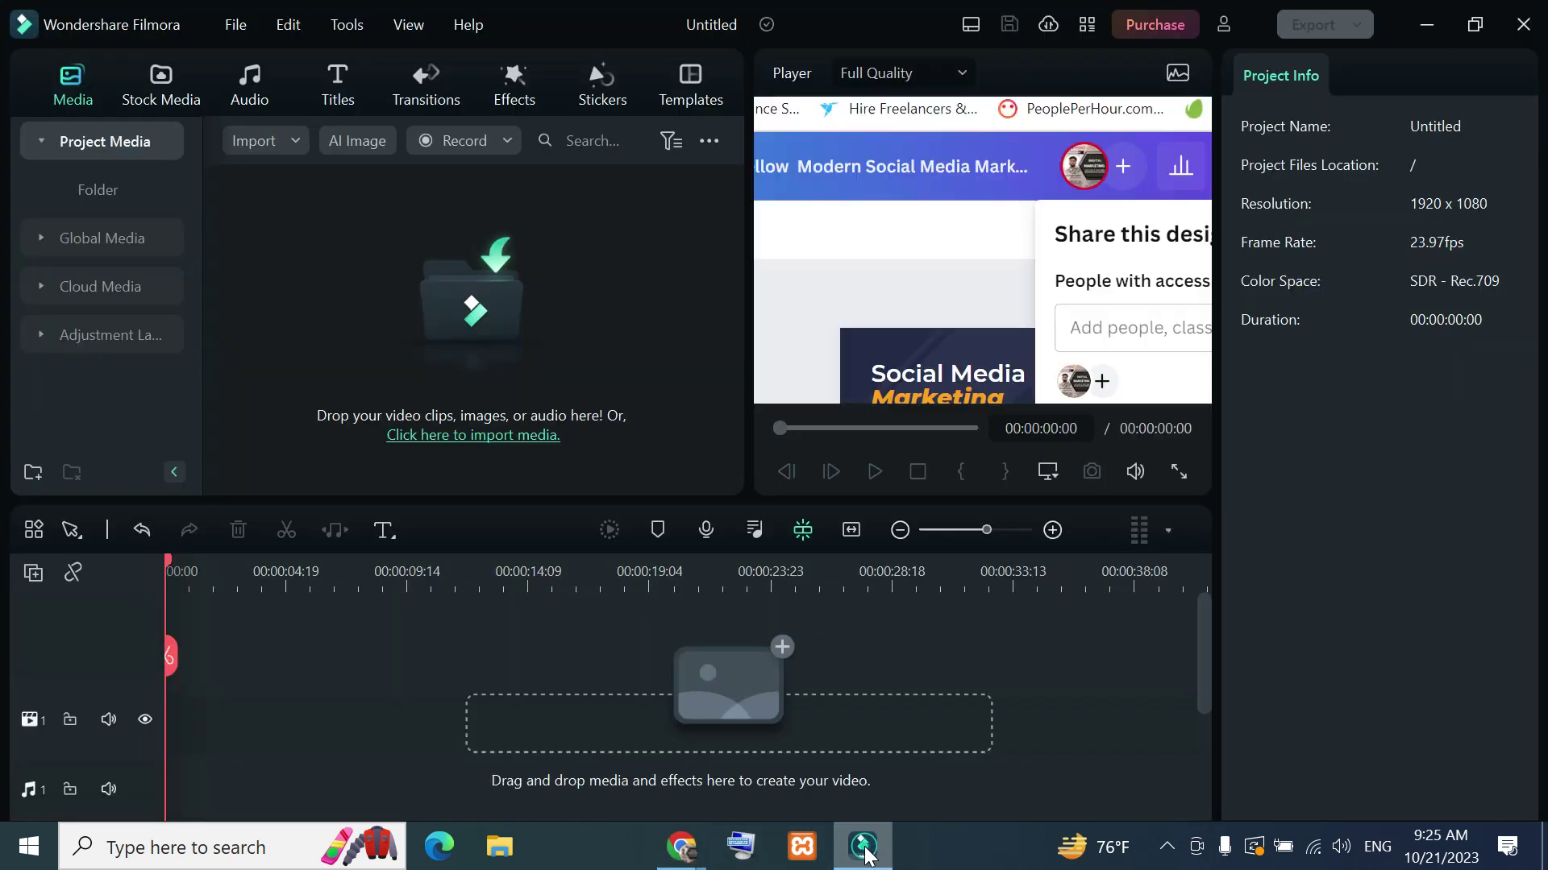
click(862, 846)
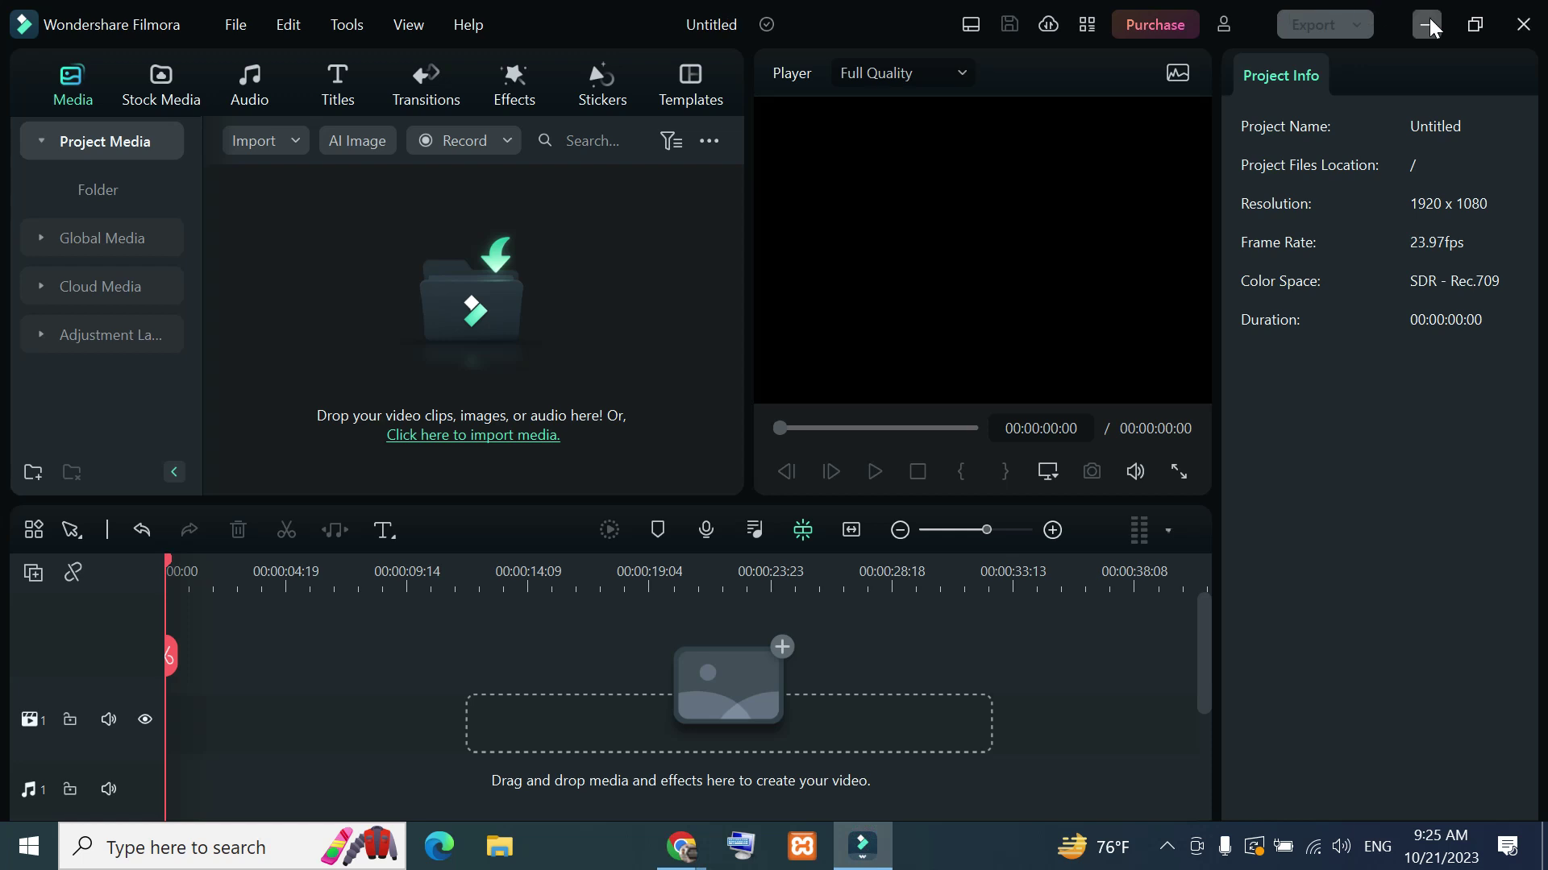
click(1427, 24)
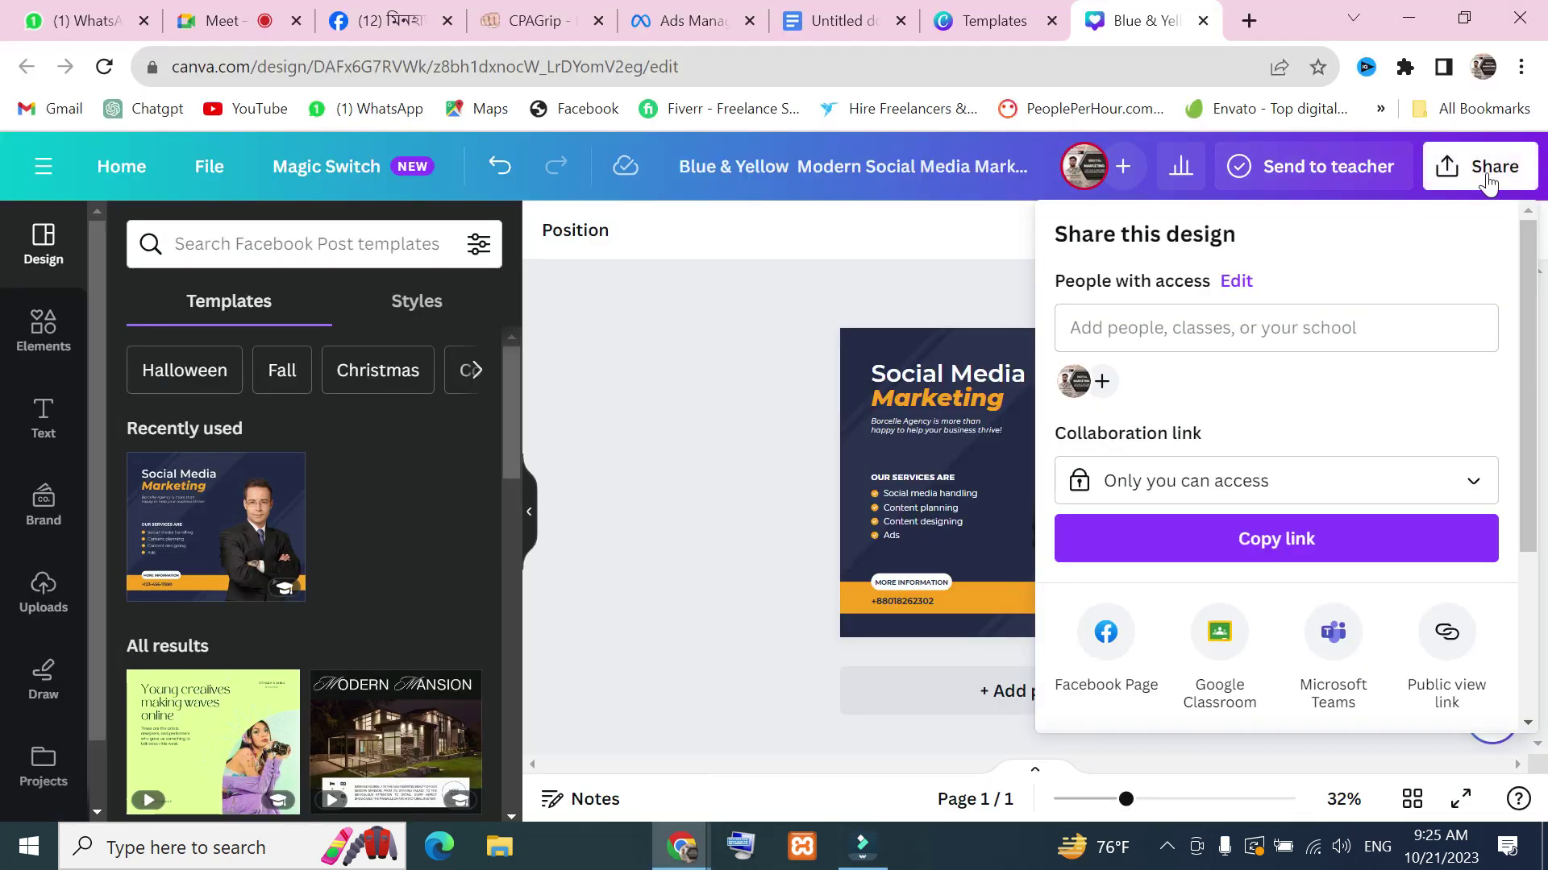
click(1484, 174)
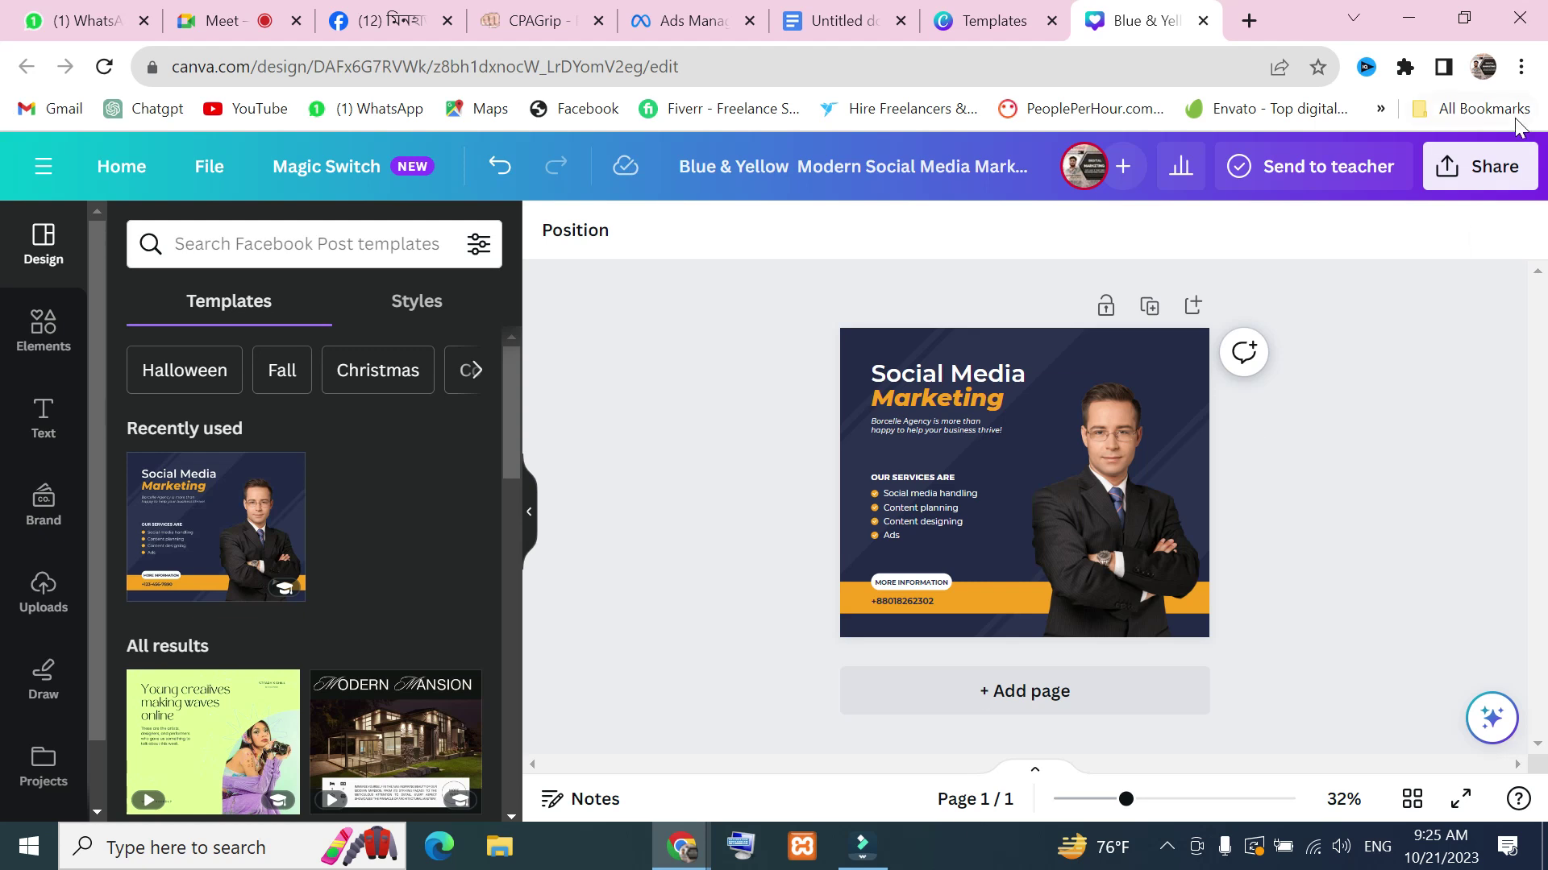
click(1482, 167)
scroll(1289, 483, down, 3)
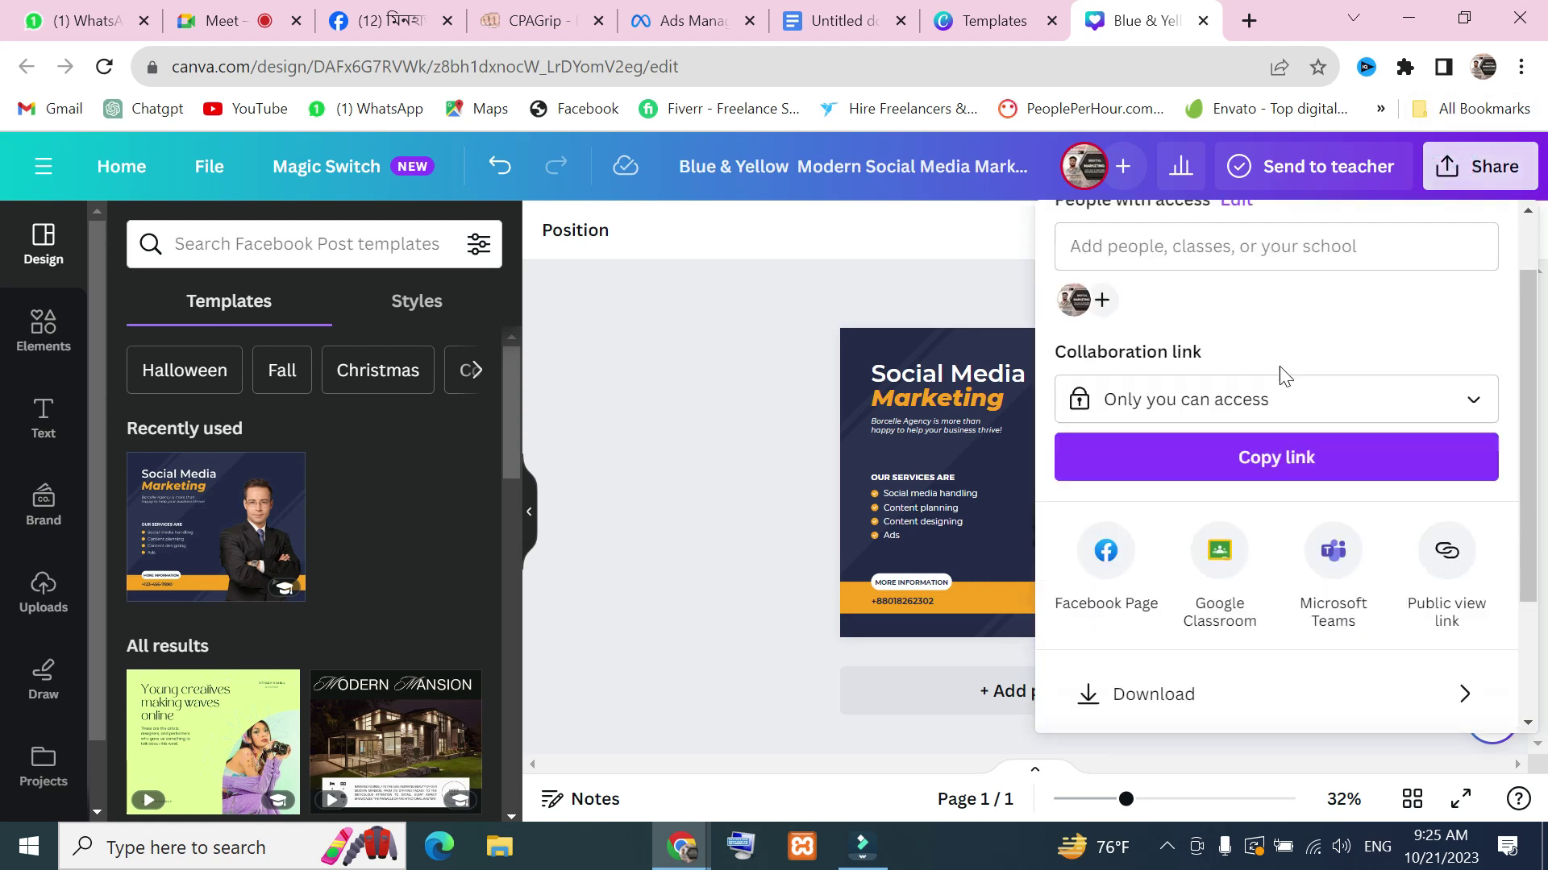
click(1208, 522)
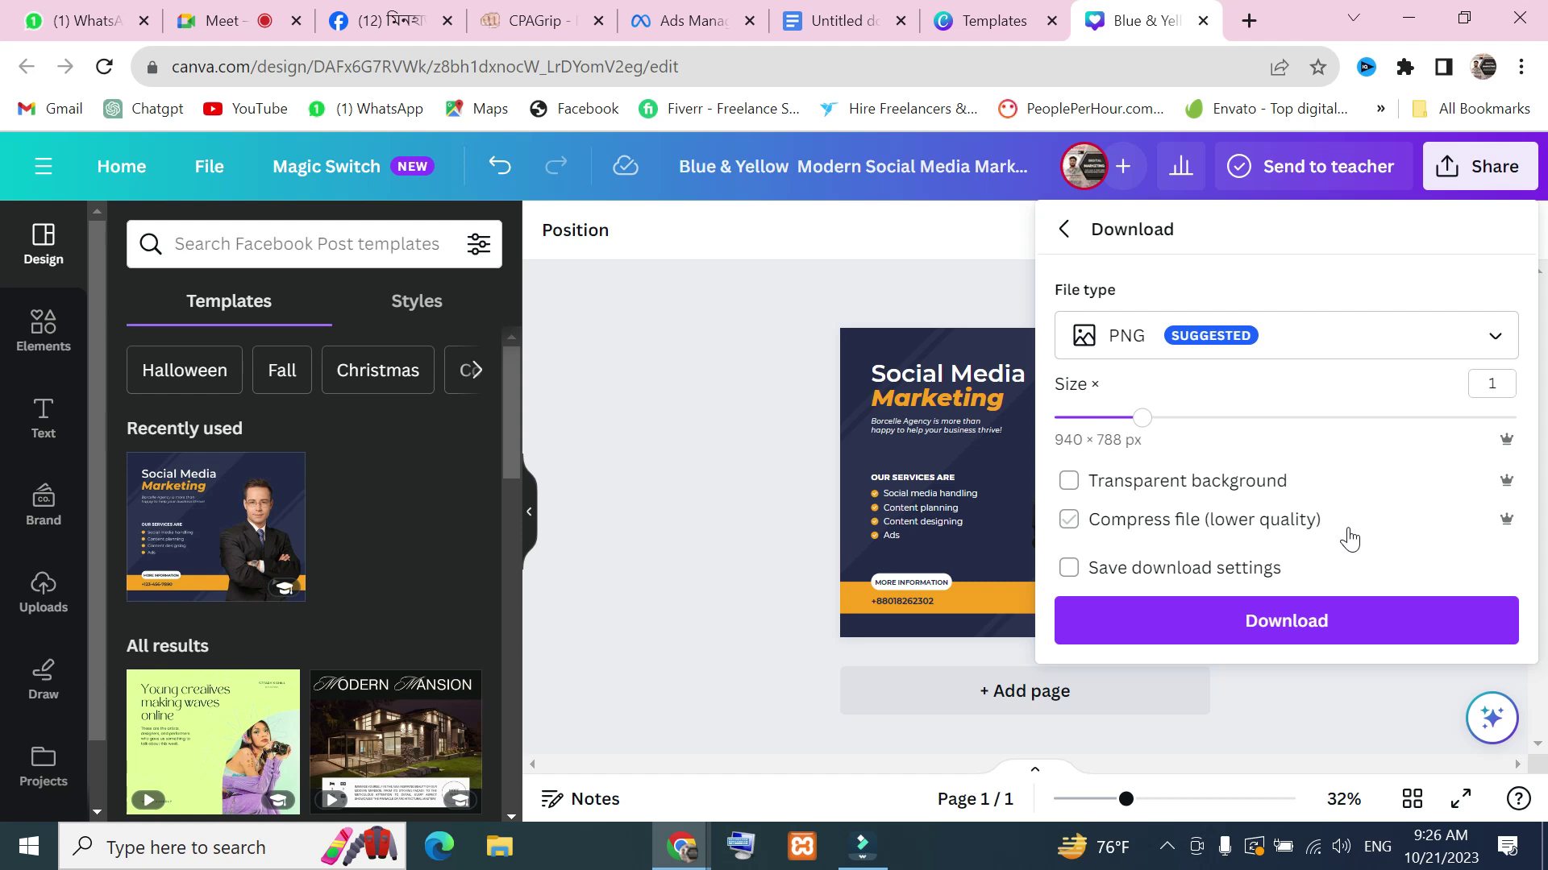
Toggle the remember-settings option and reopen the Download panel's file type list
click(1269, 579)
click(1068, 567)
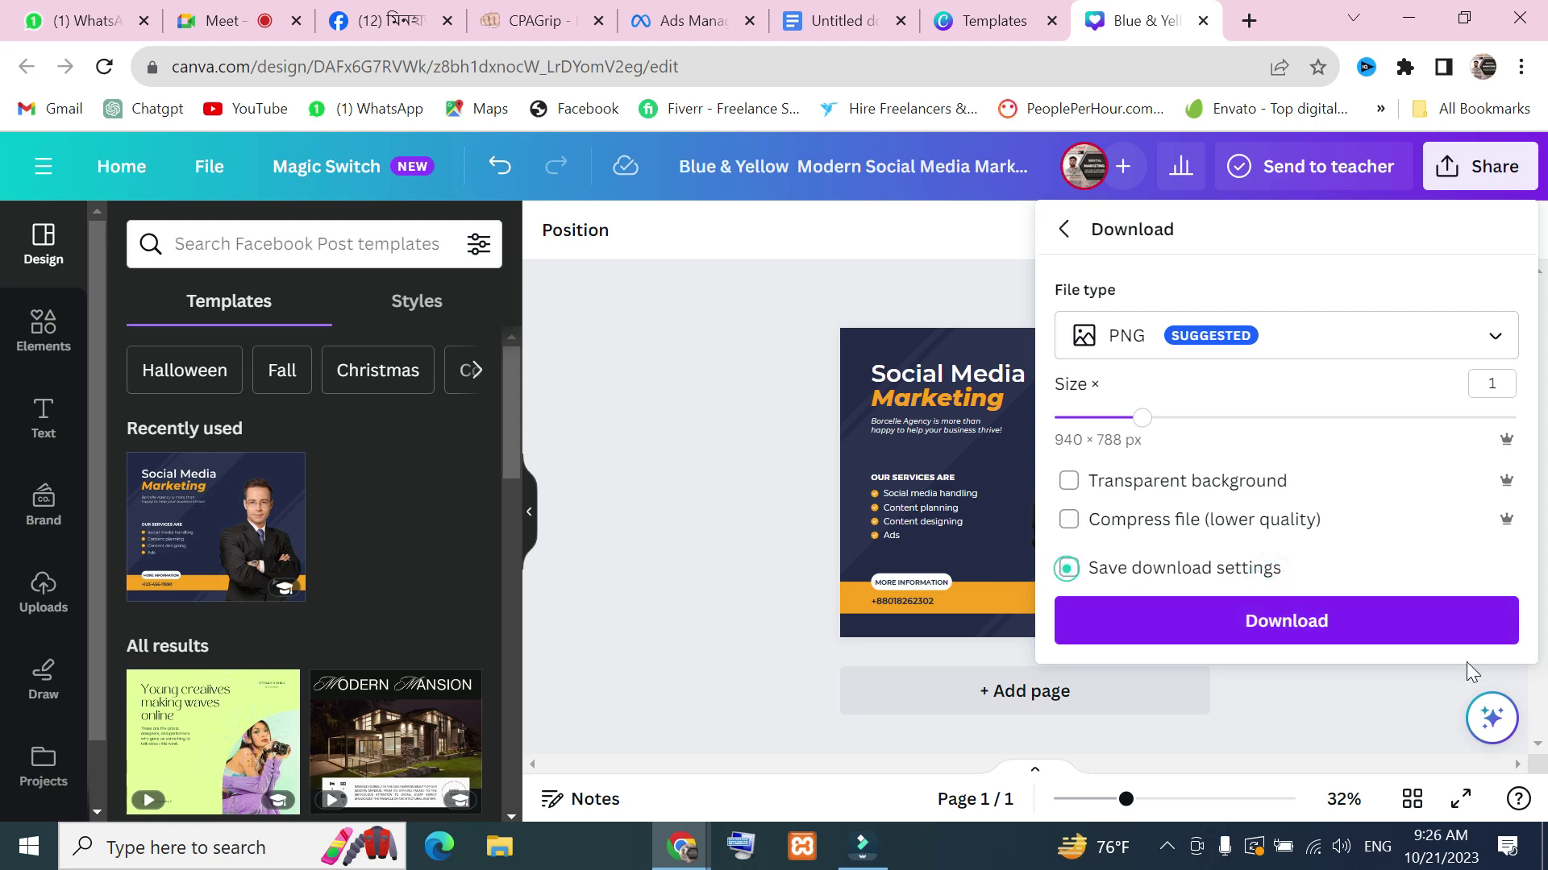
click(1493, 337)
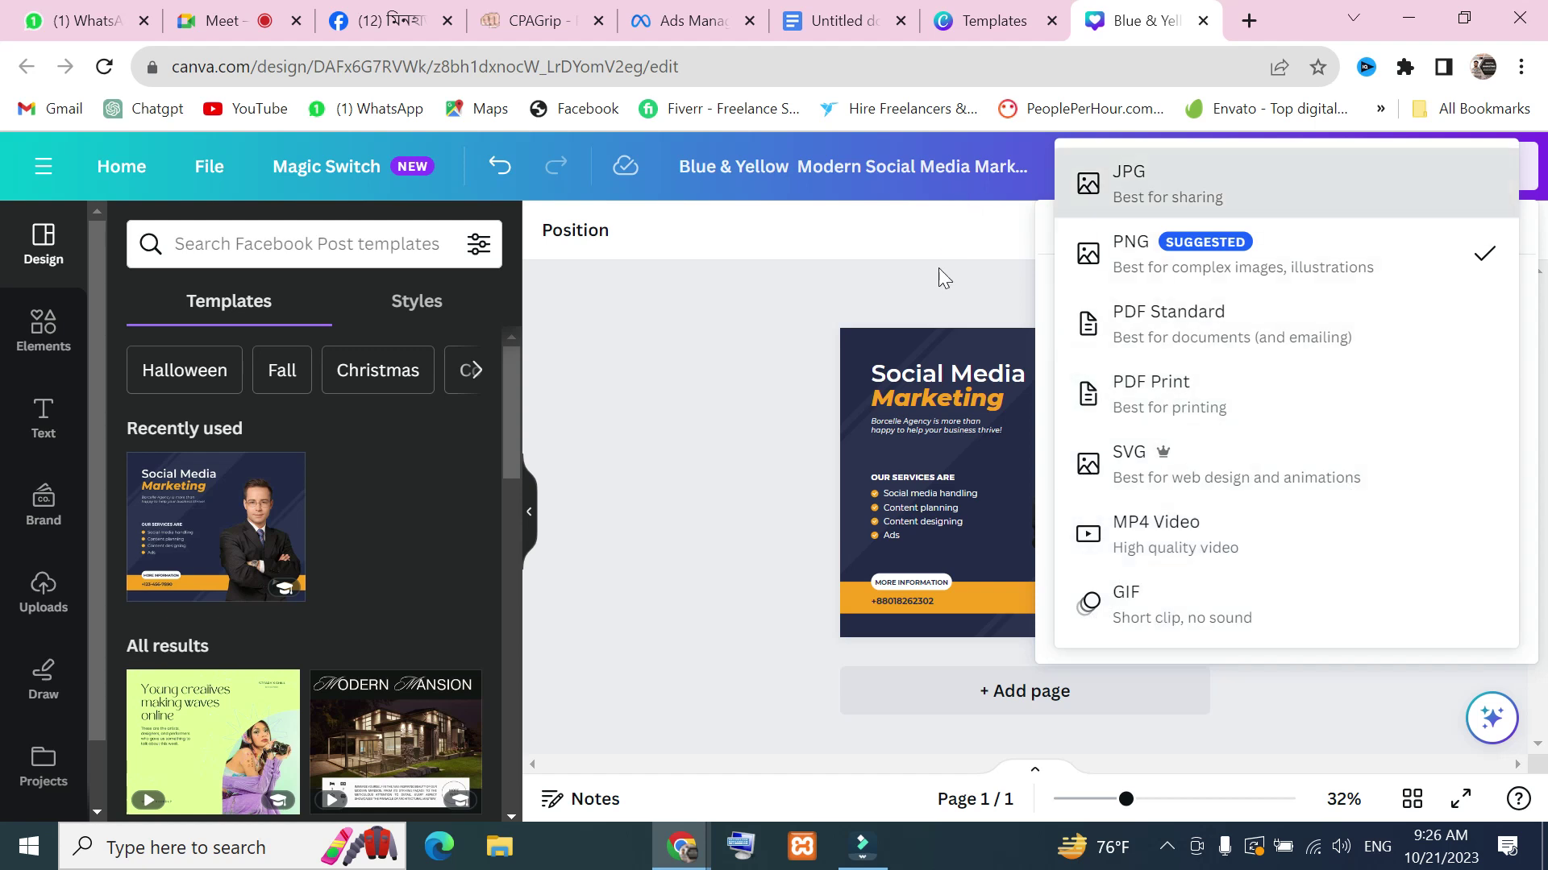
click(940, 270)
click(1487, 171)
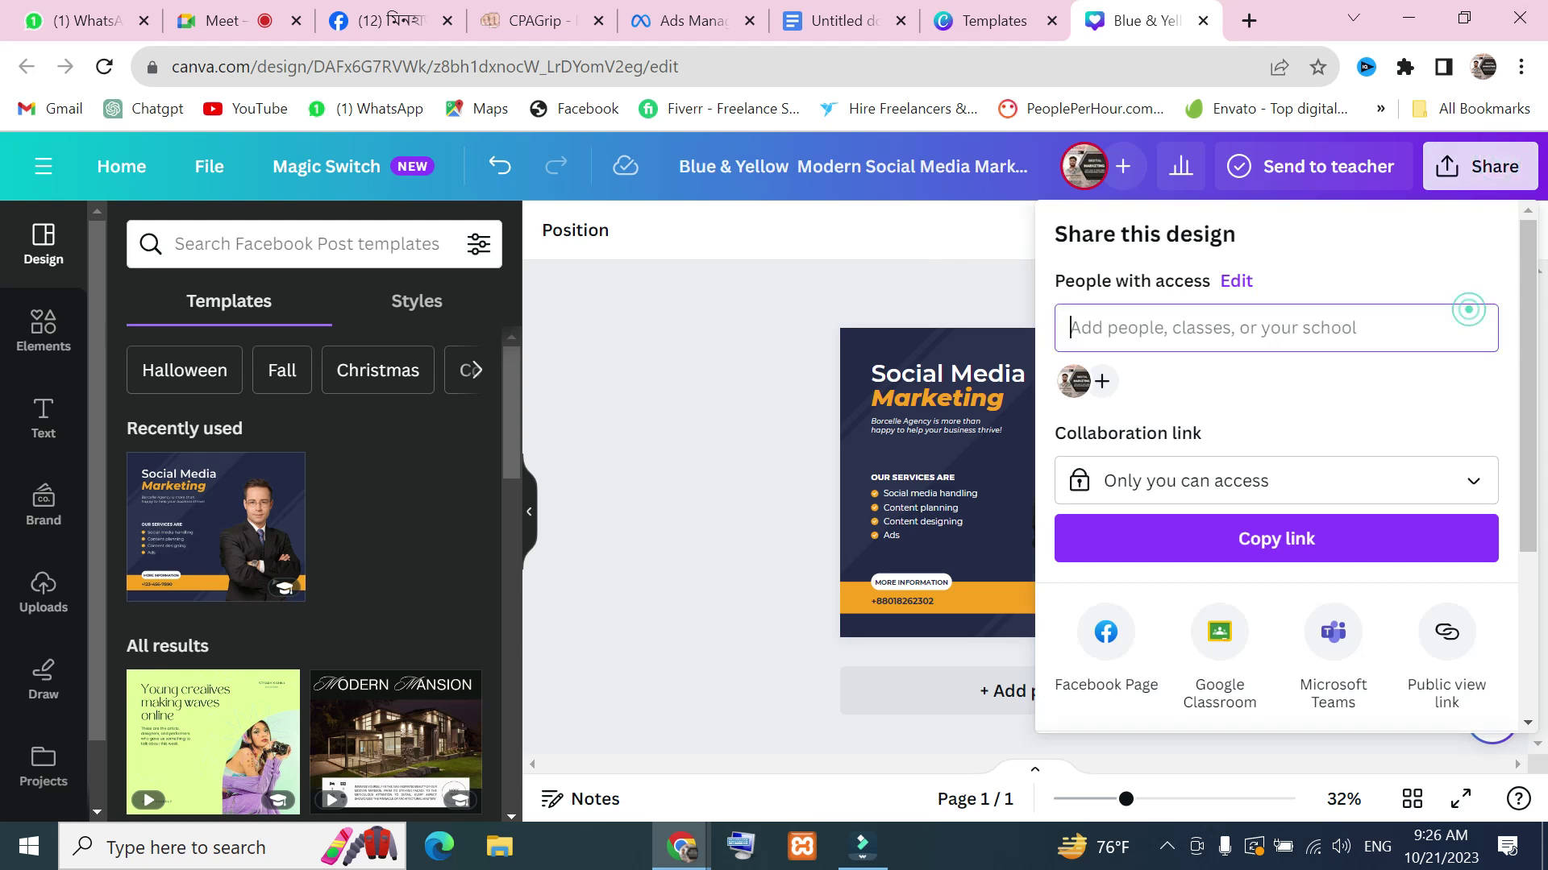
scroll(1241, 568, down, 3)
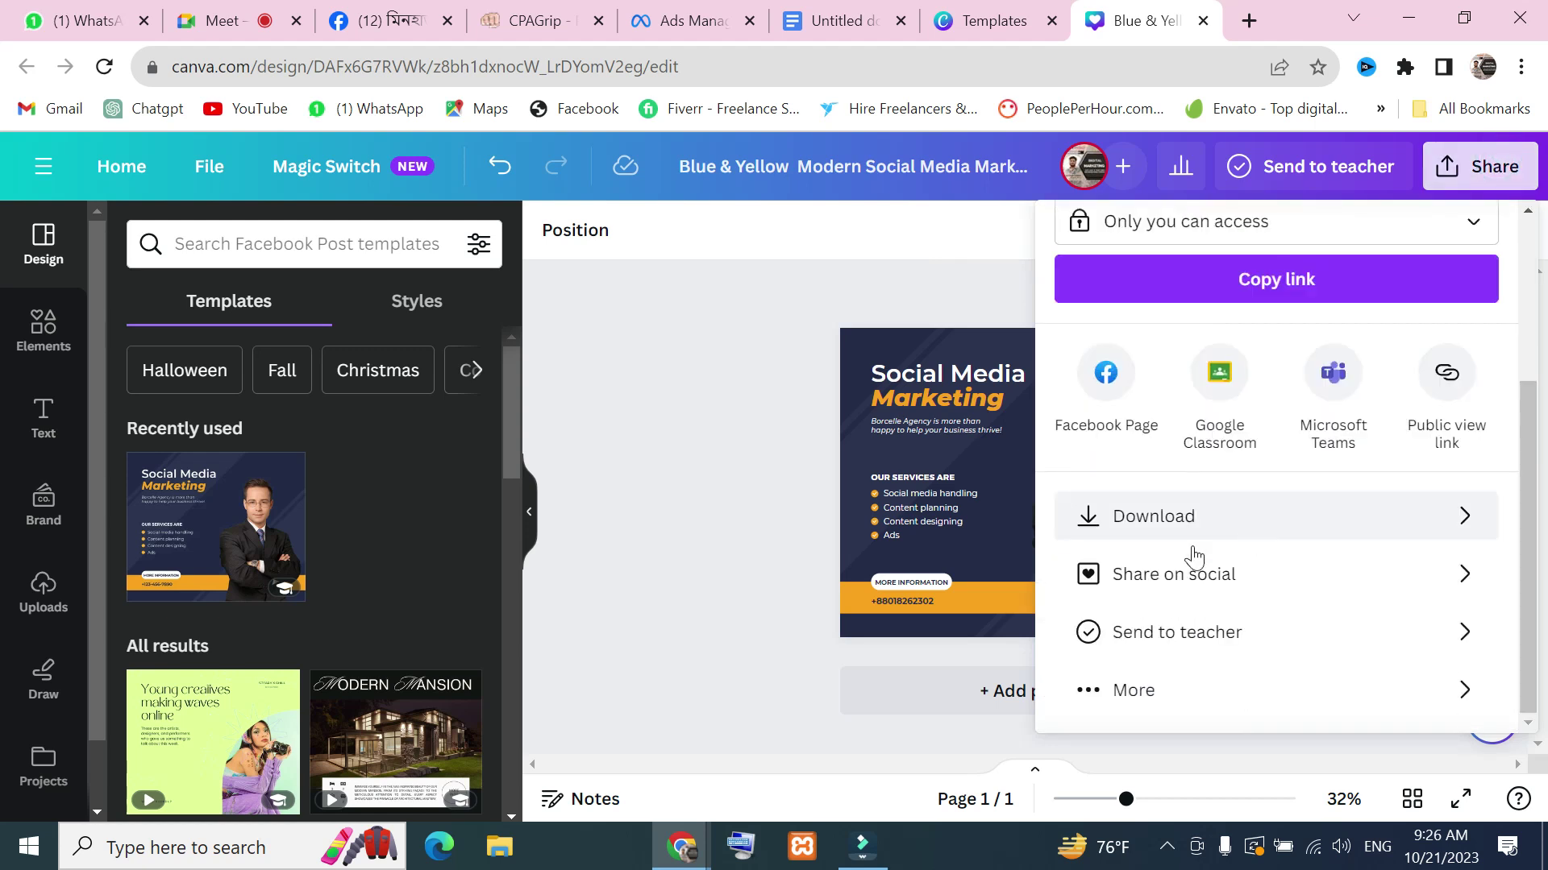
click(1451, 519)
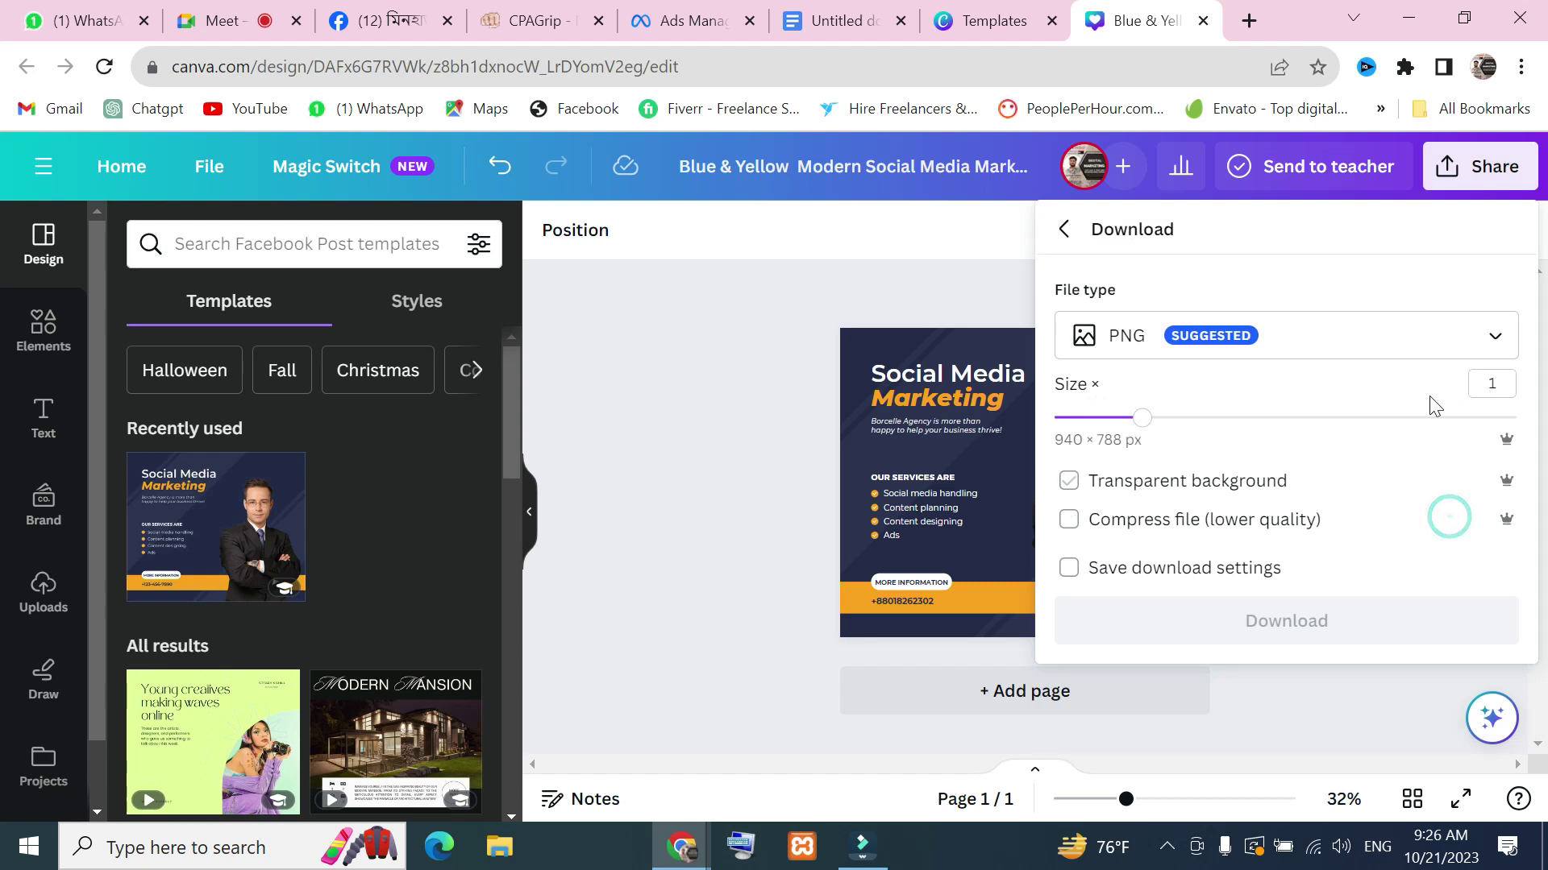
click(1499, 342)
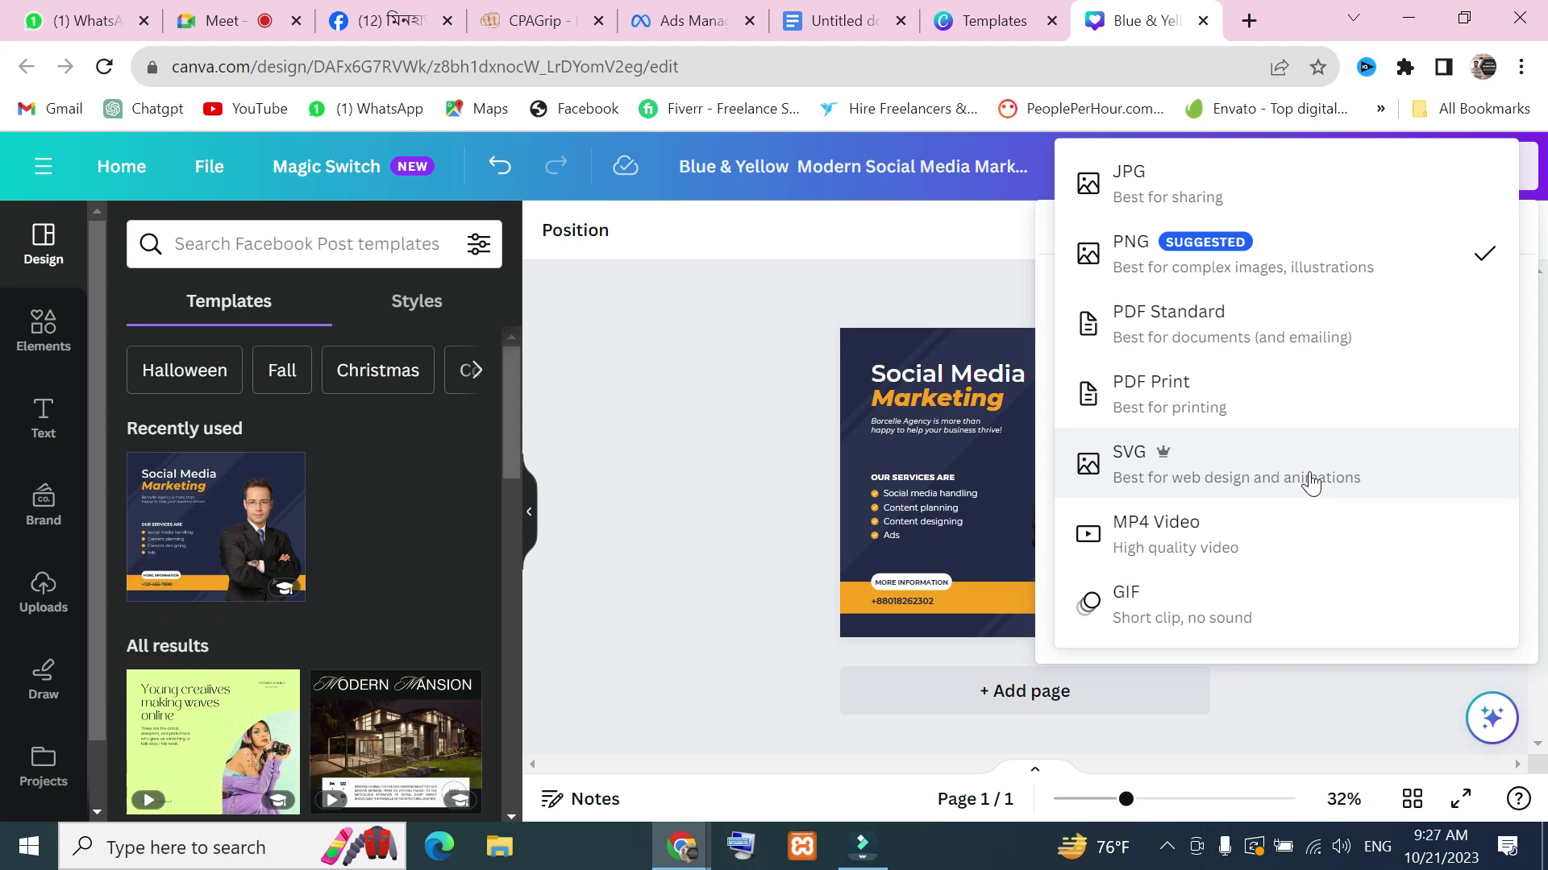
Download the design as a PNG enlarged to about 1.875×, then return to Ads Manager
click(1235, 538)
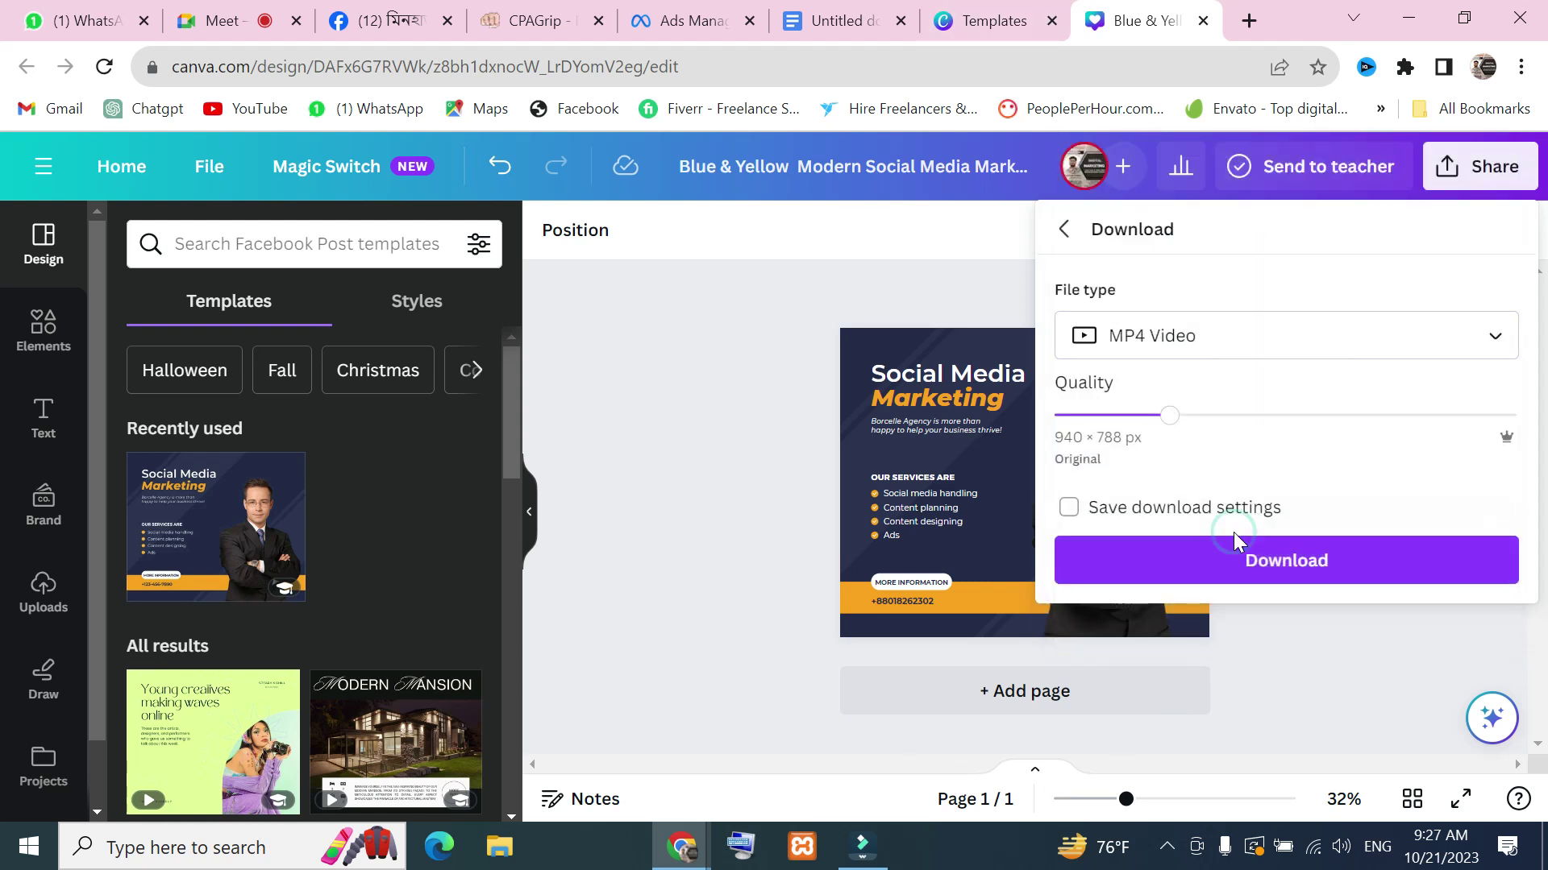
click(1469, 334)
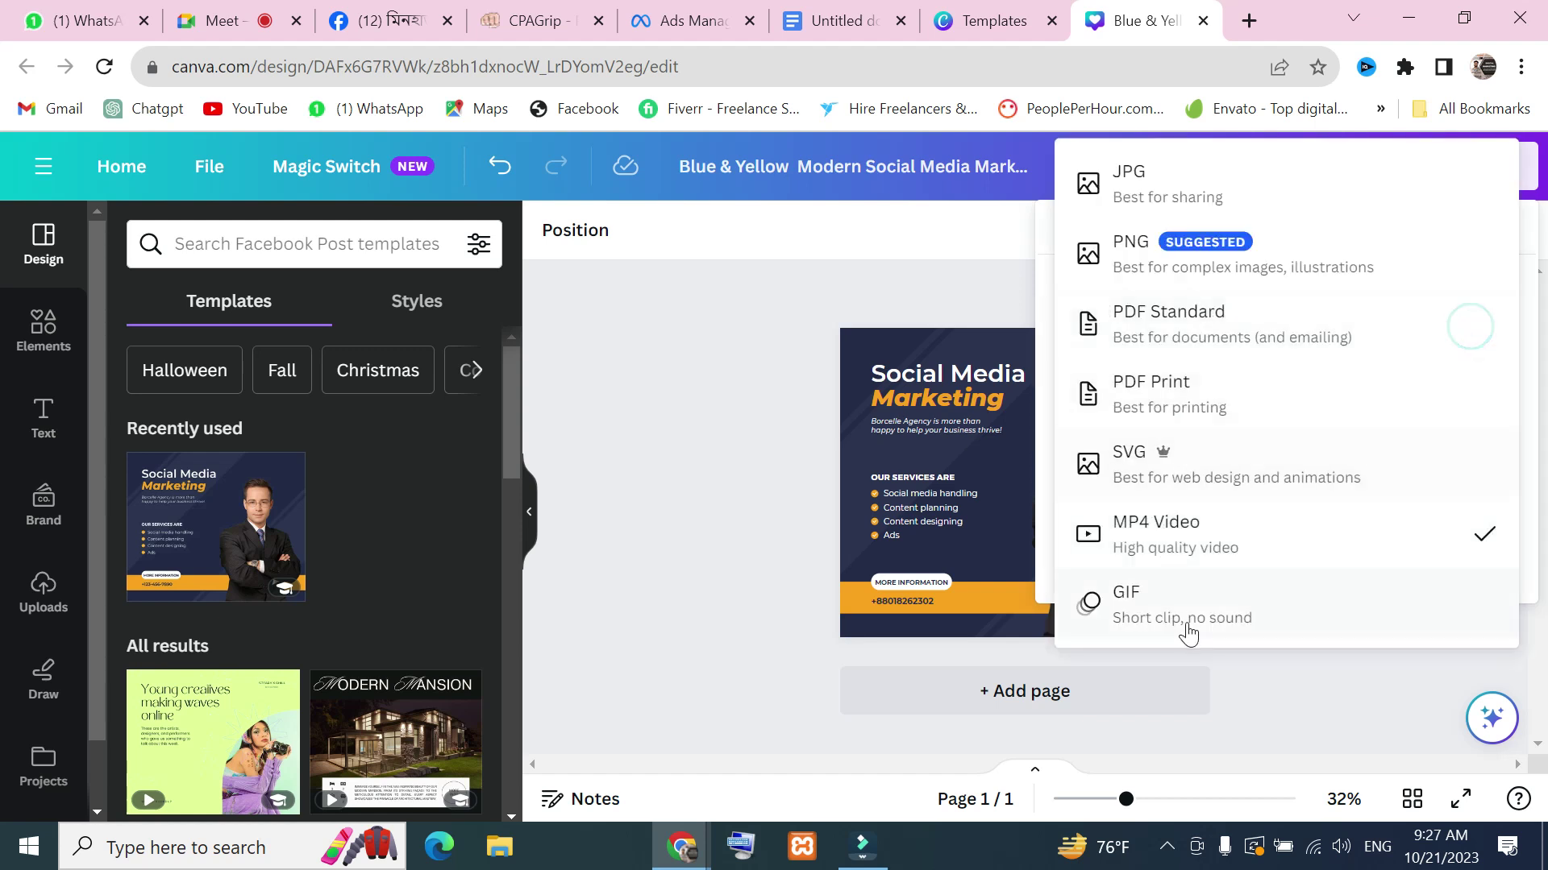
click(1215, 212)
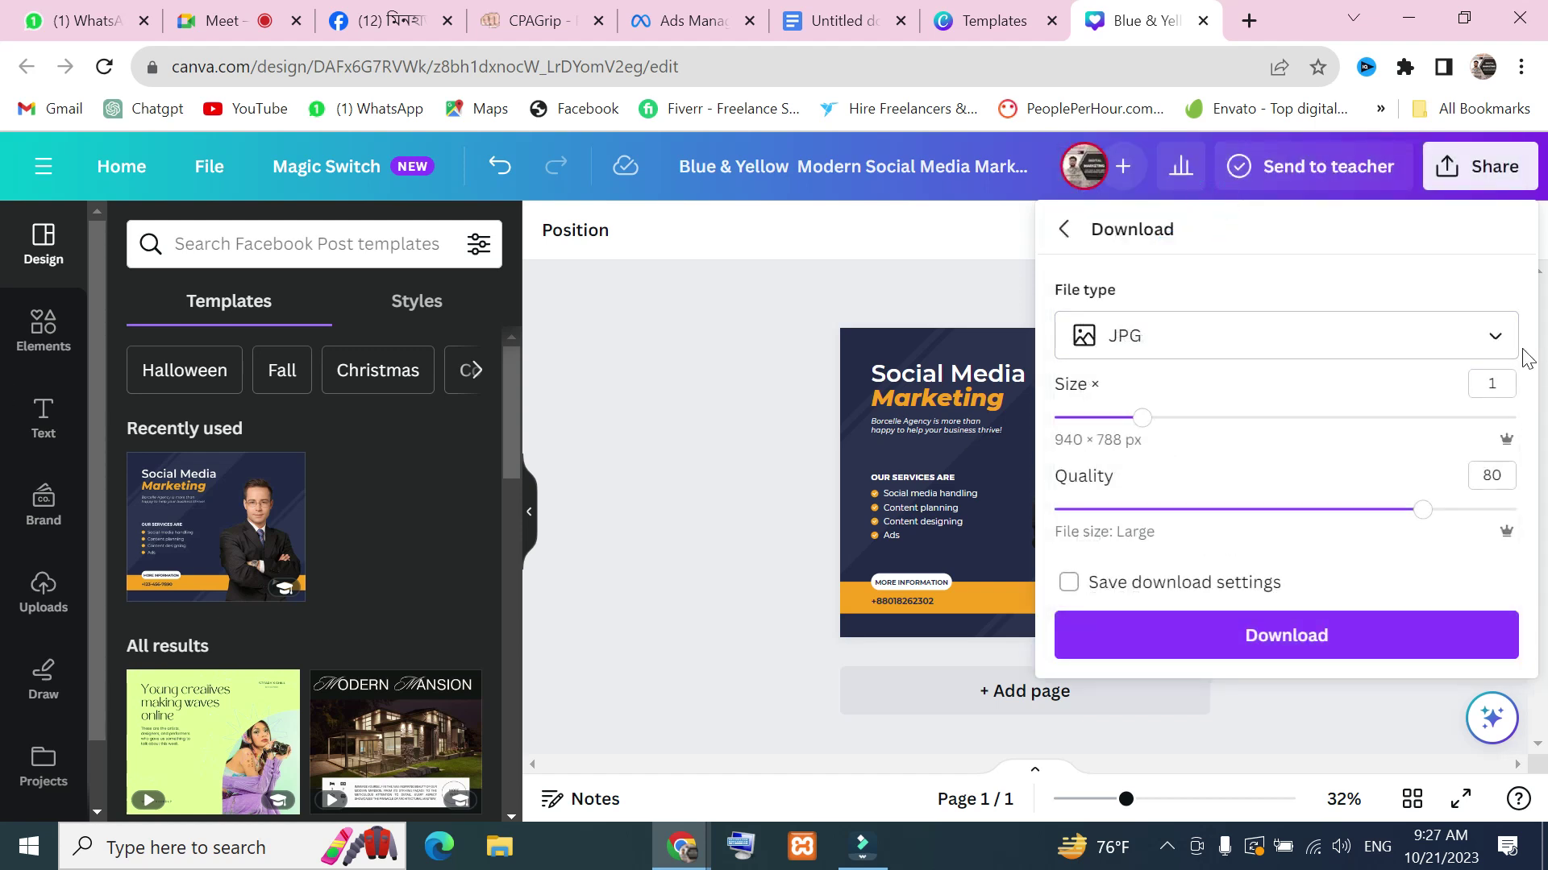
click(1495, 336)
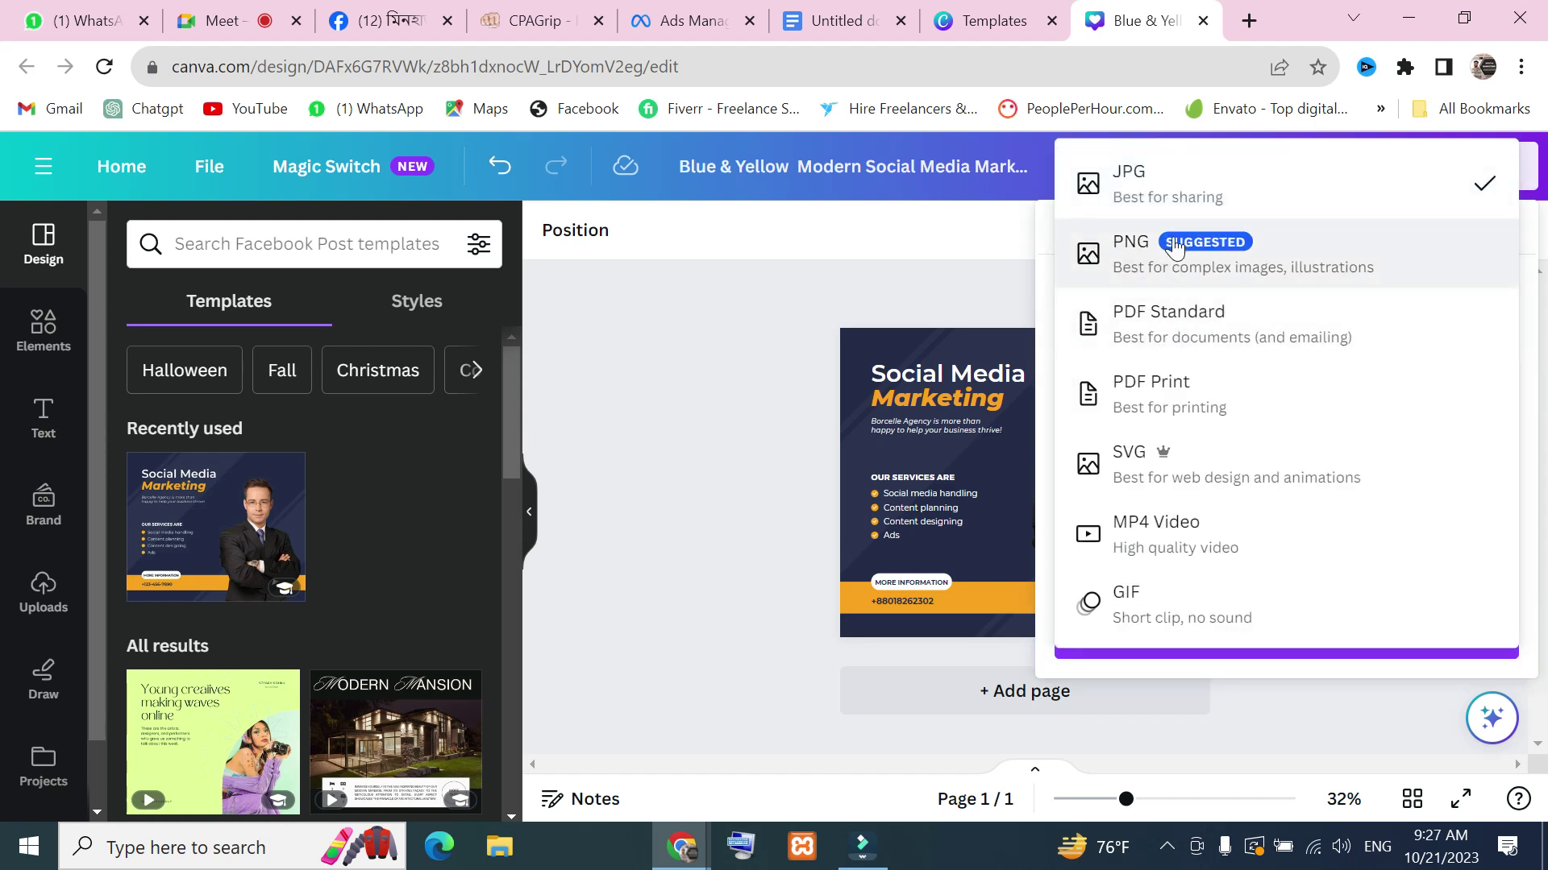
click(1175, 248)
drag(1143, 418, 1317, 440)
click(1285, 629)
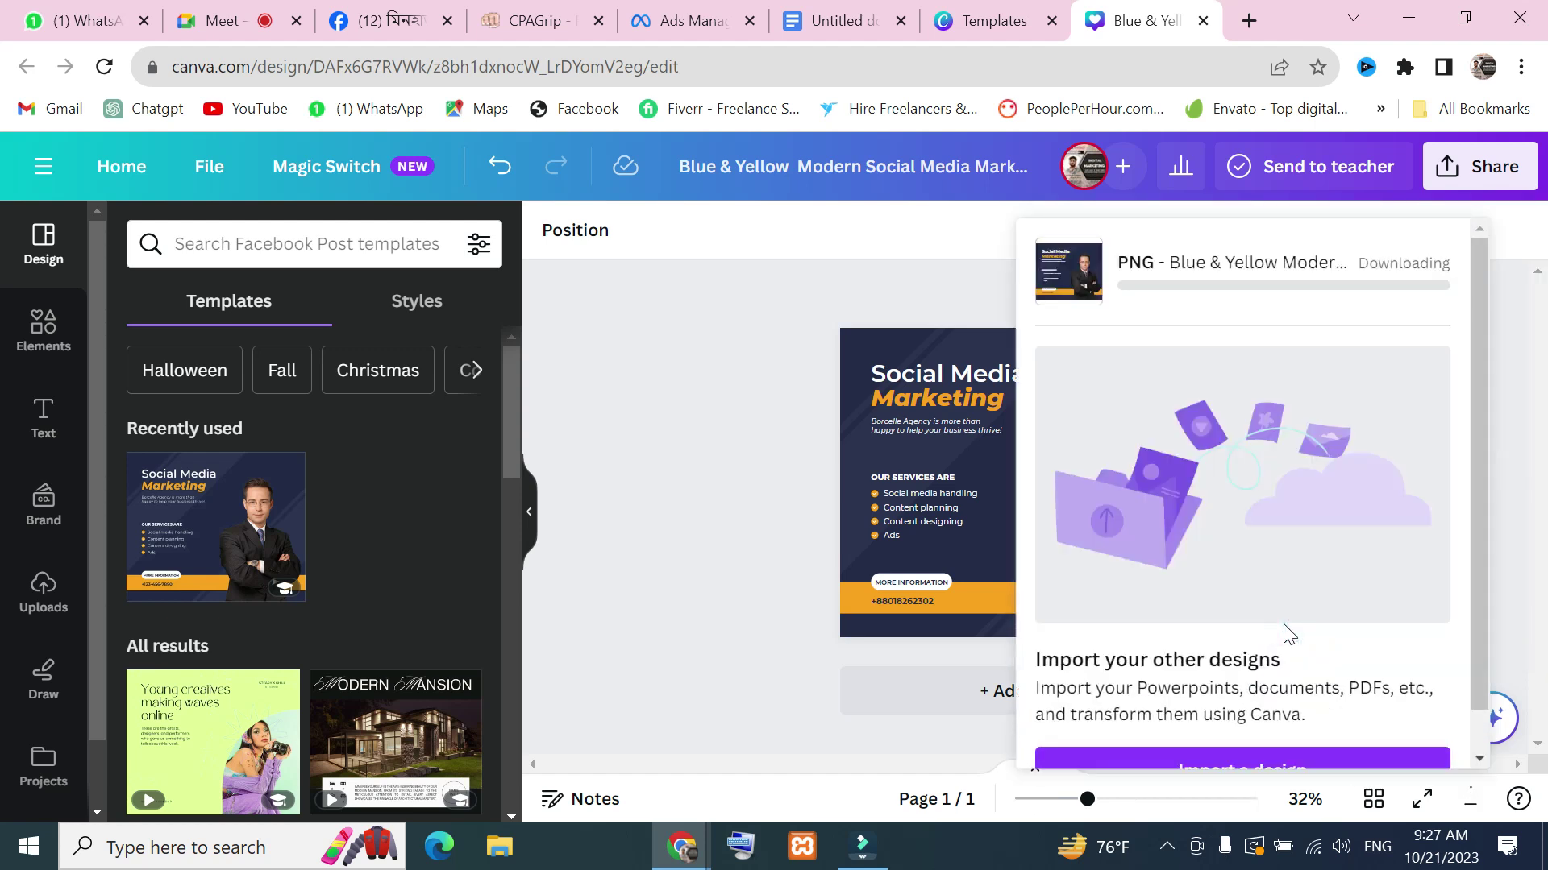
scroll(1312, 513, down, 1)
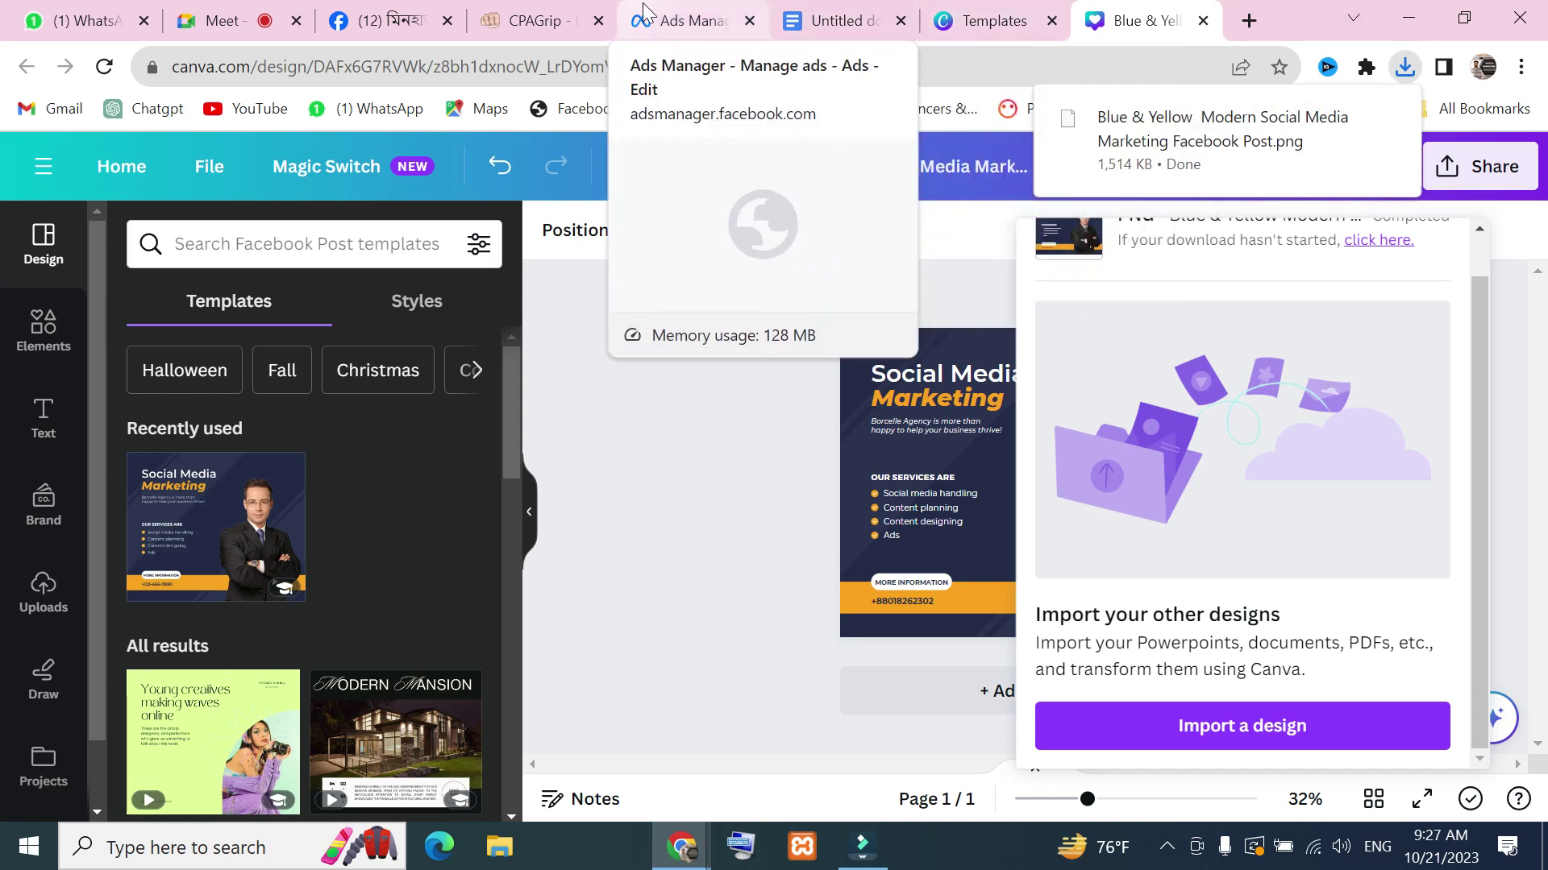
click(693, 21)
Upload the downloaded Canva PNG and add a third account image, giving the ad three images
scroll(730, 656, down, 8)
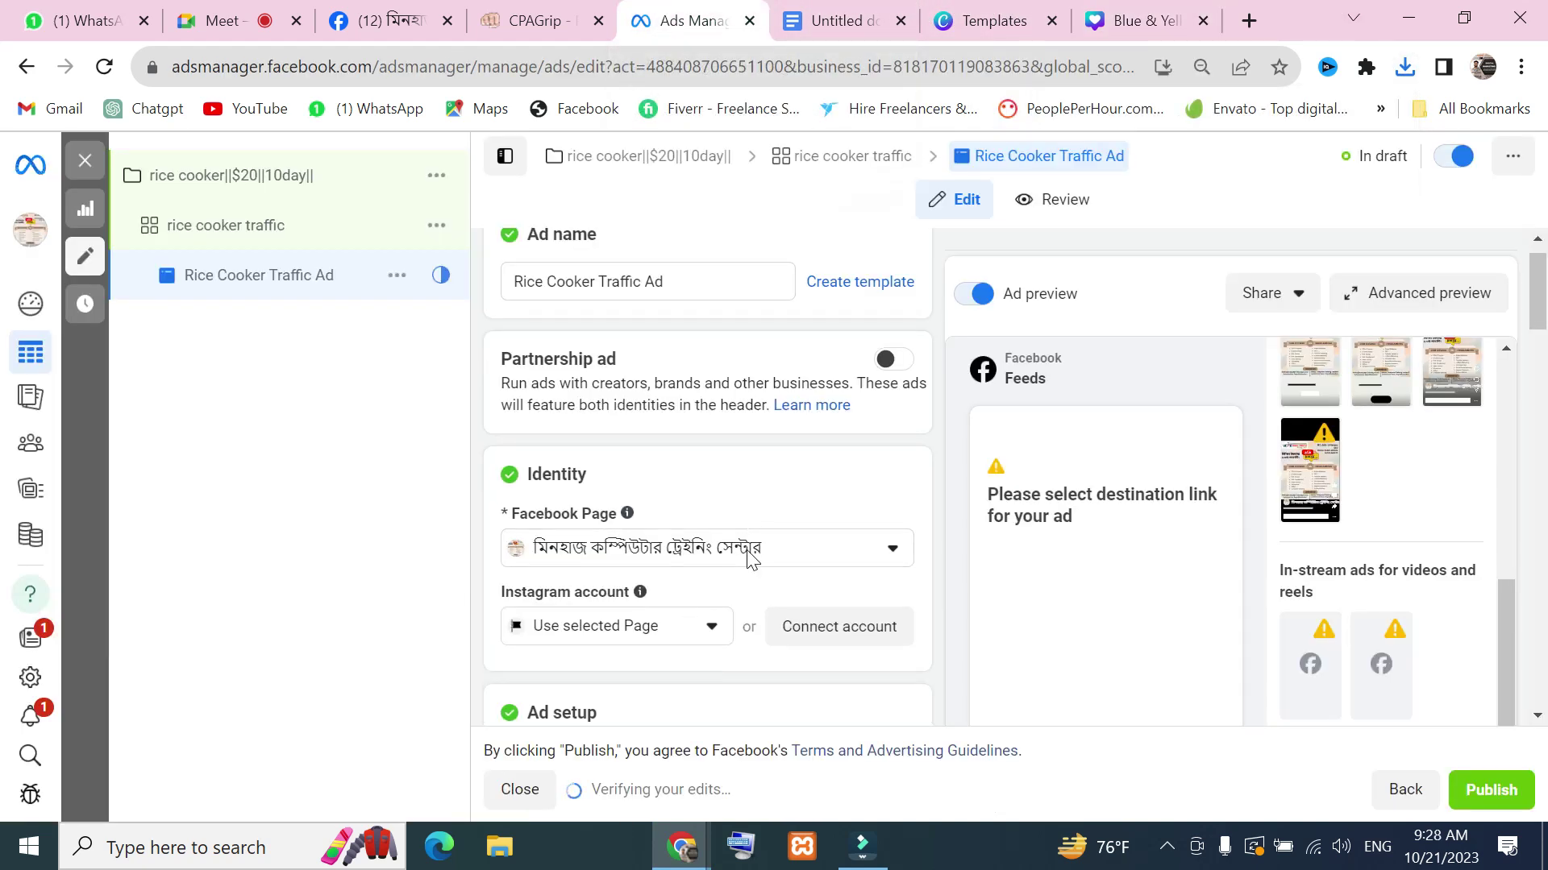
scroll(709, 650, up, 4)
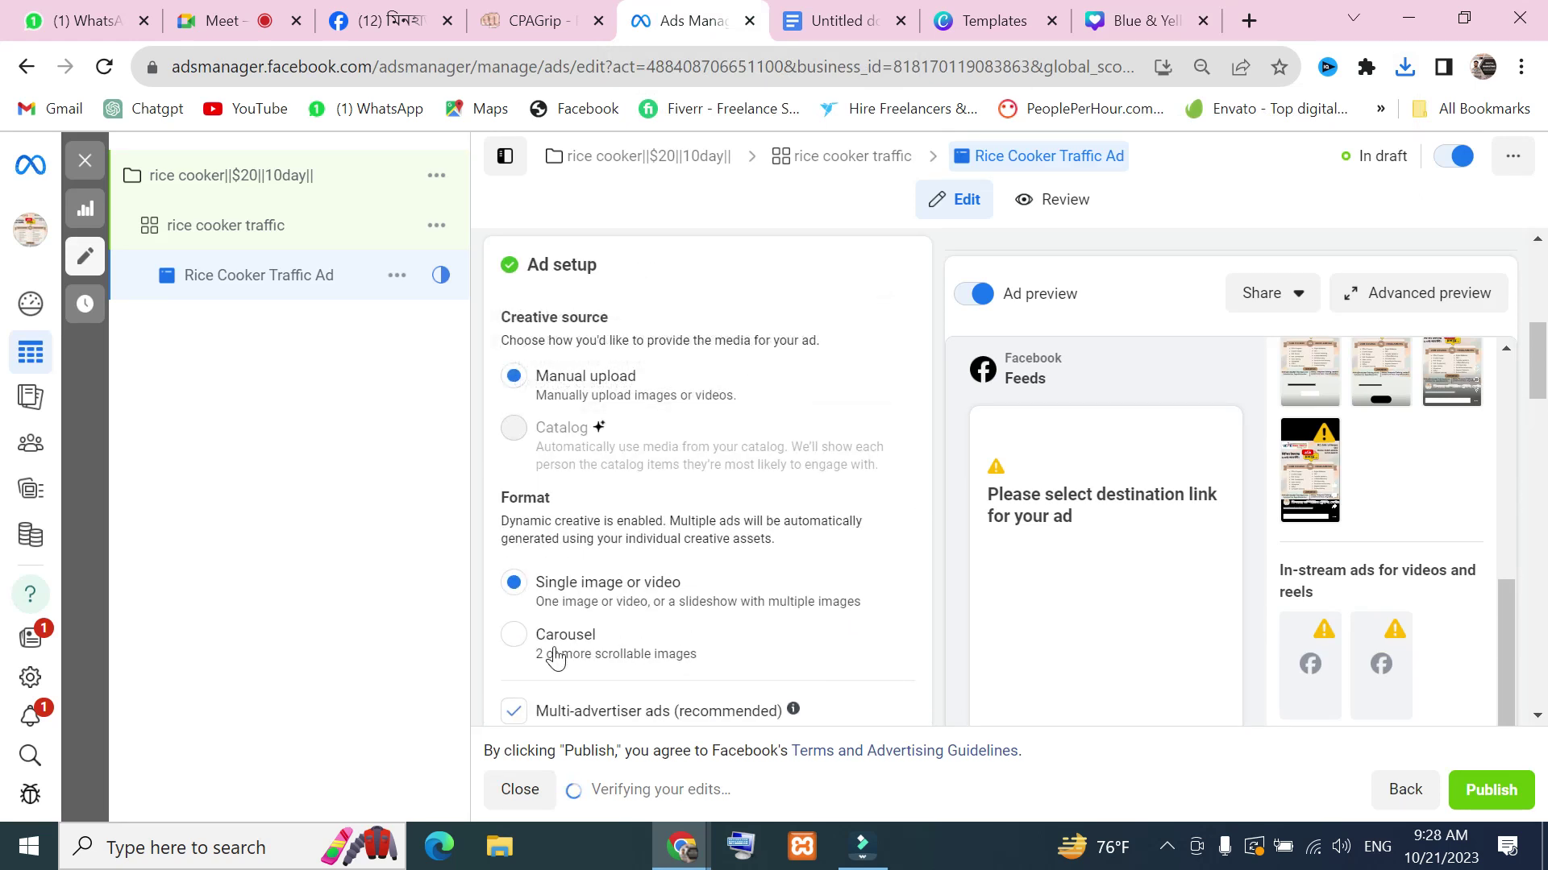
scroll(556, 657, down, 6)
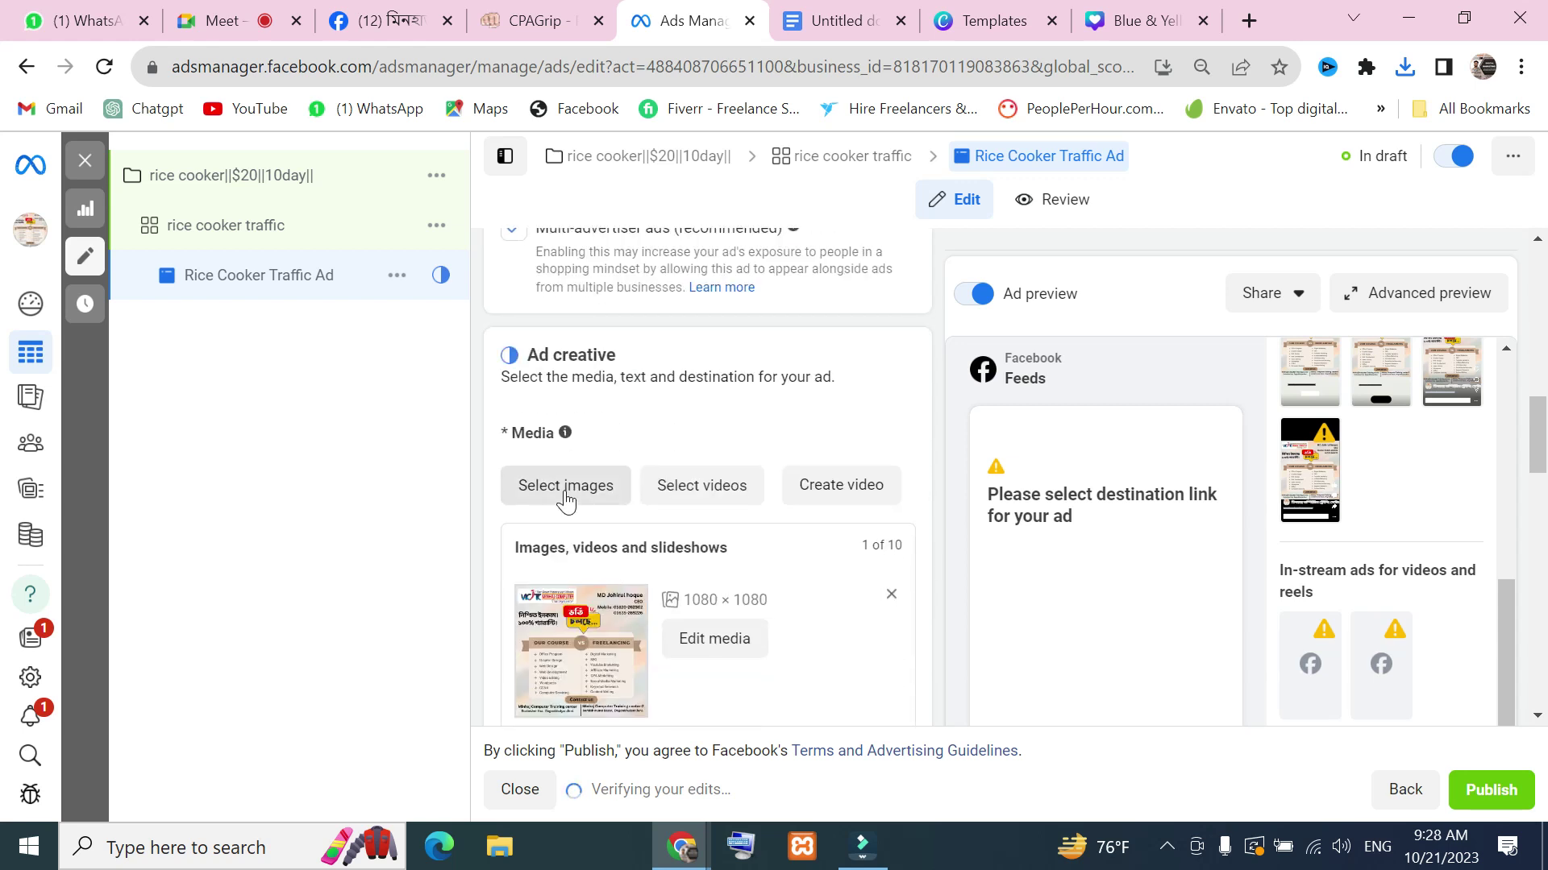
click(566, 487)
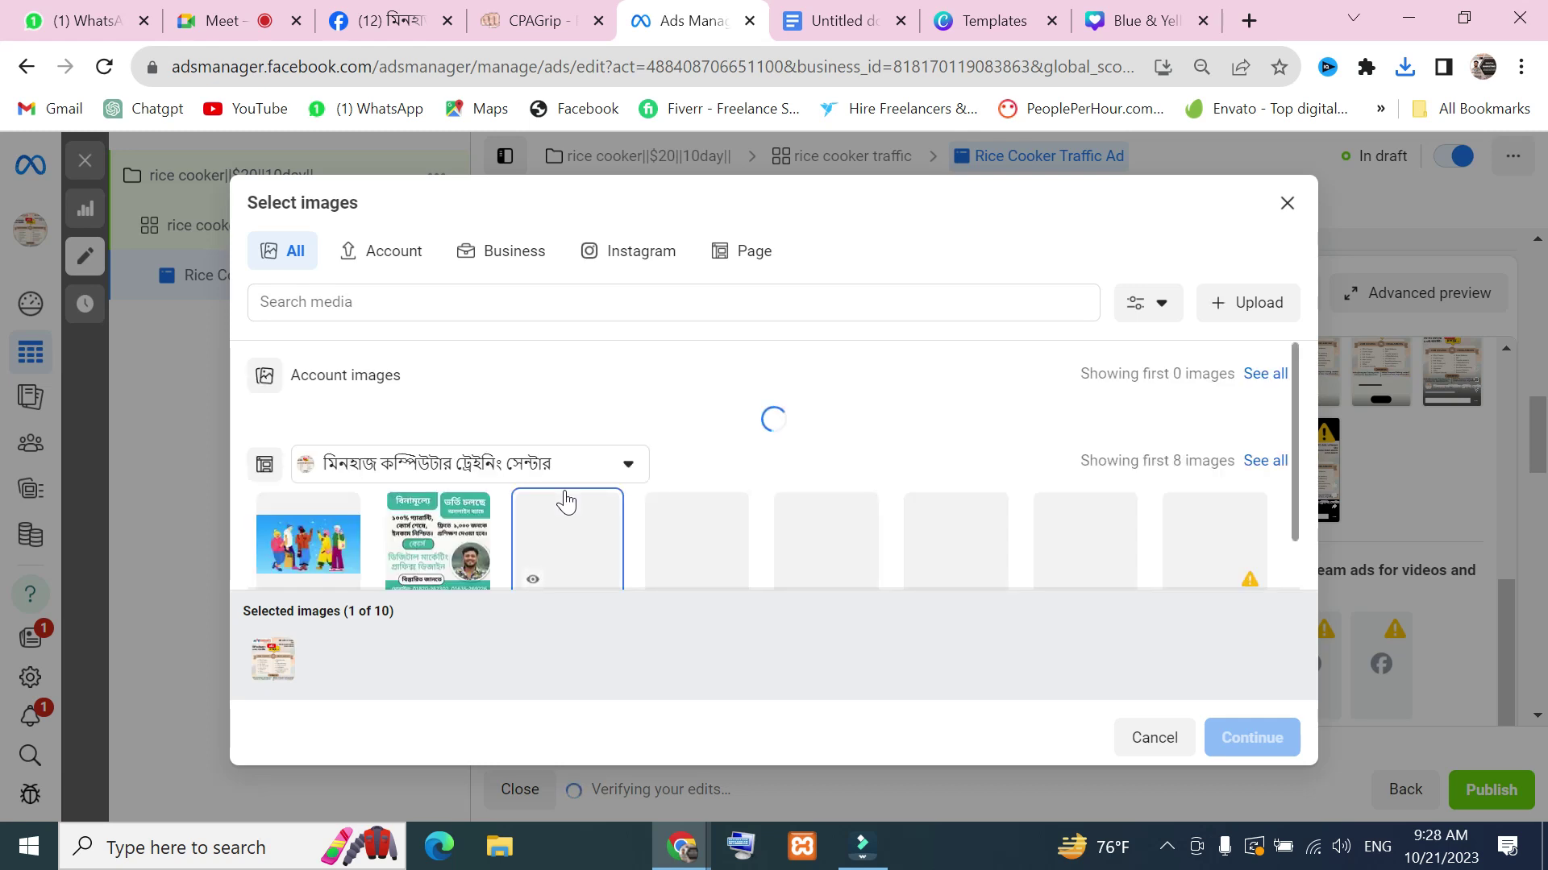
click(1252, 306)
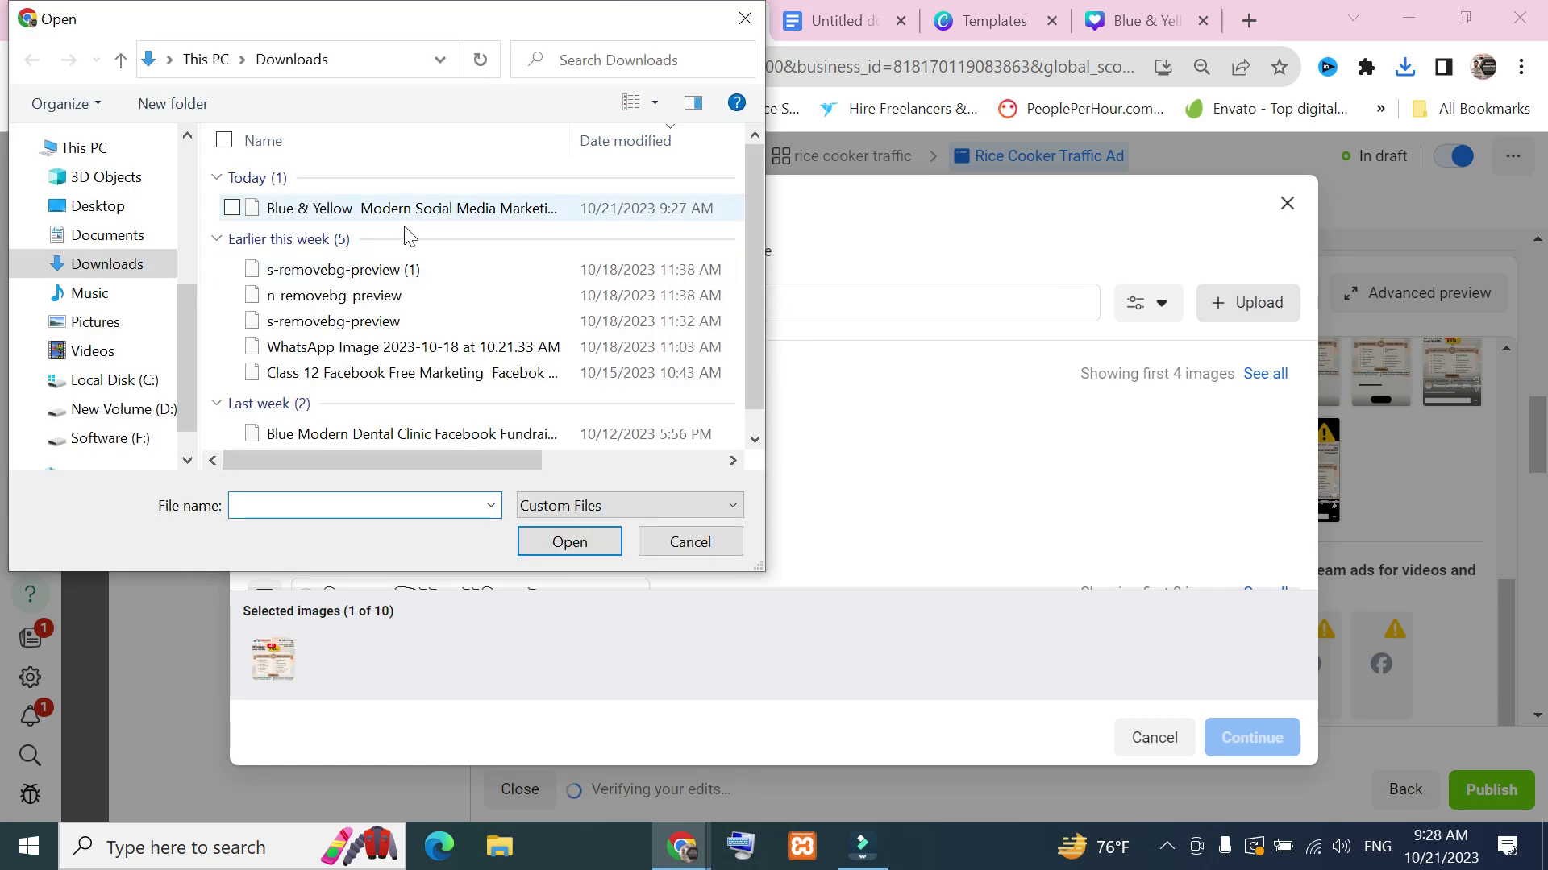
click(417, 226)
click(601, 550)
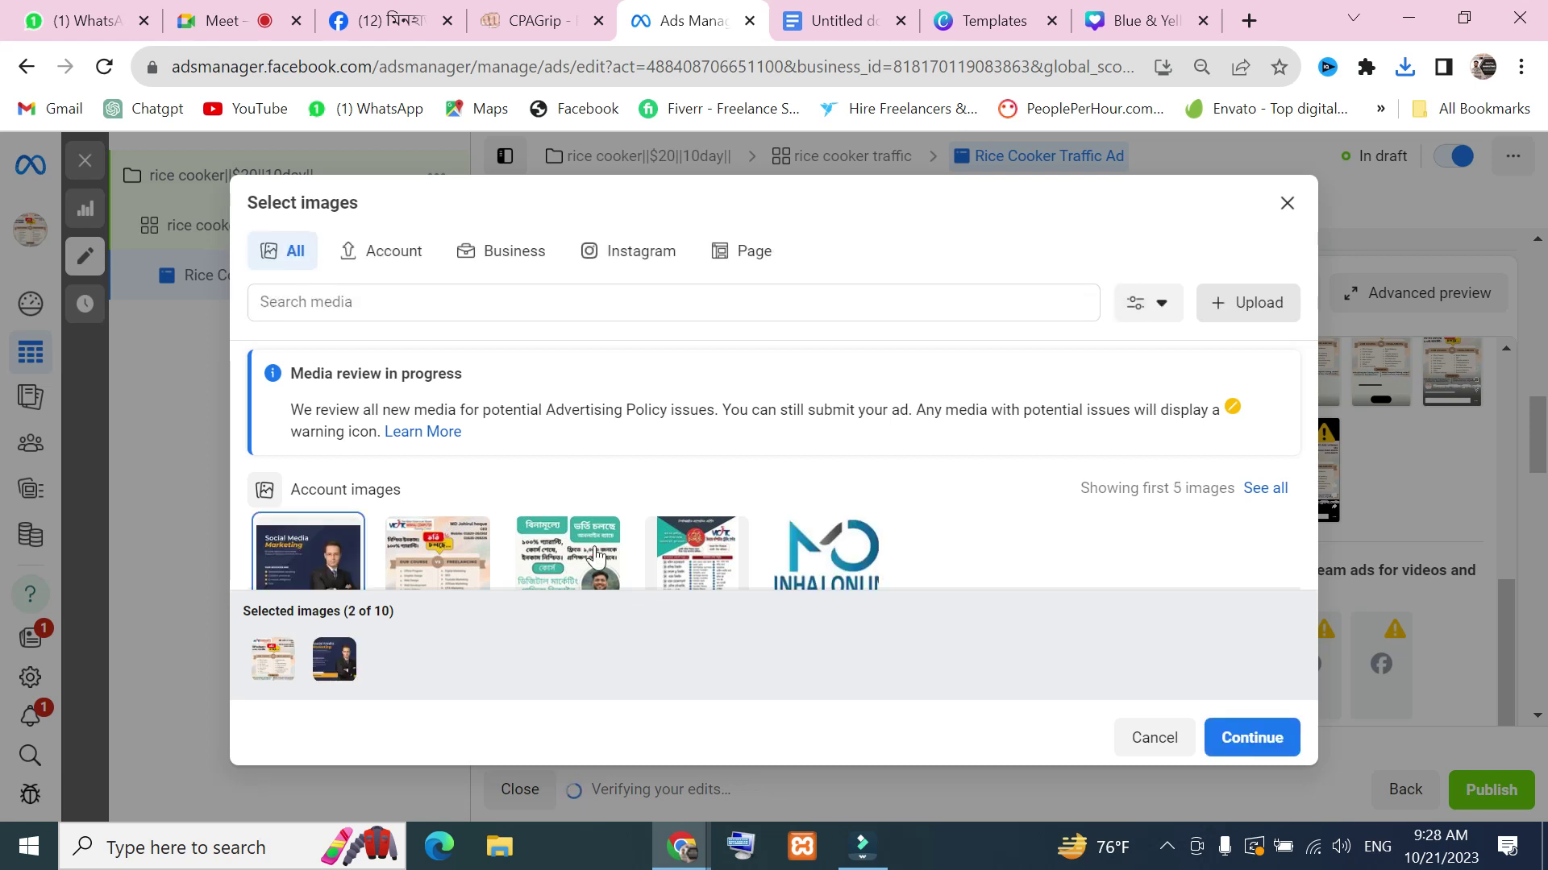
click(530, 554)
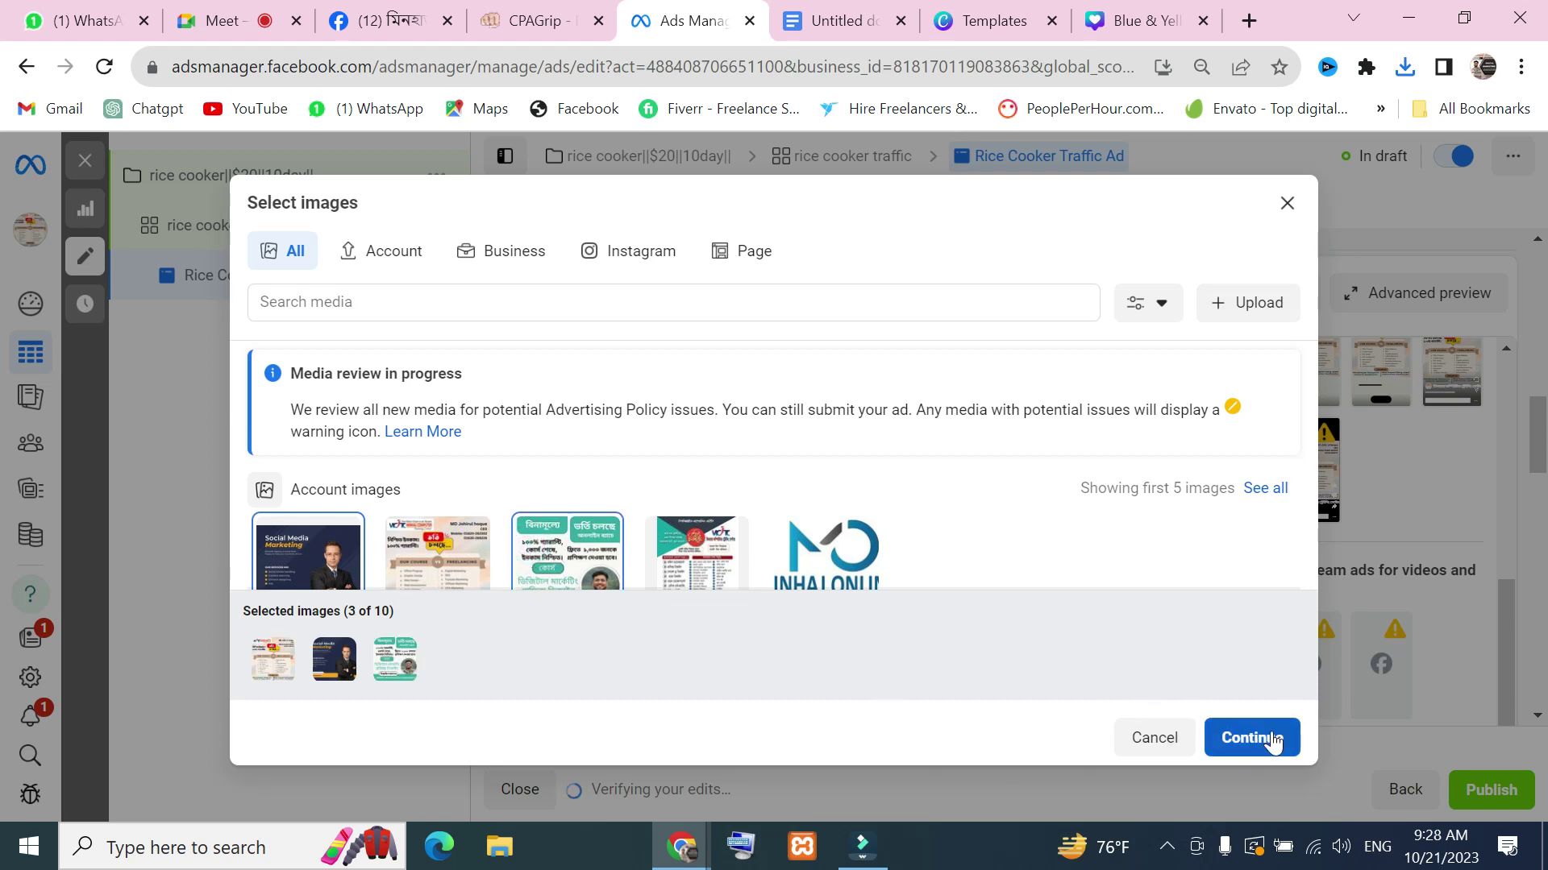
click(1272, 738)
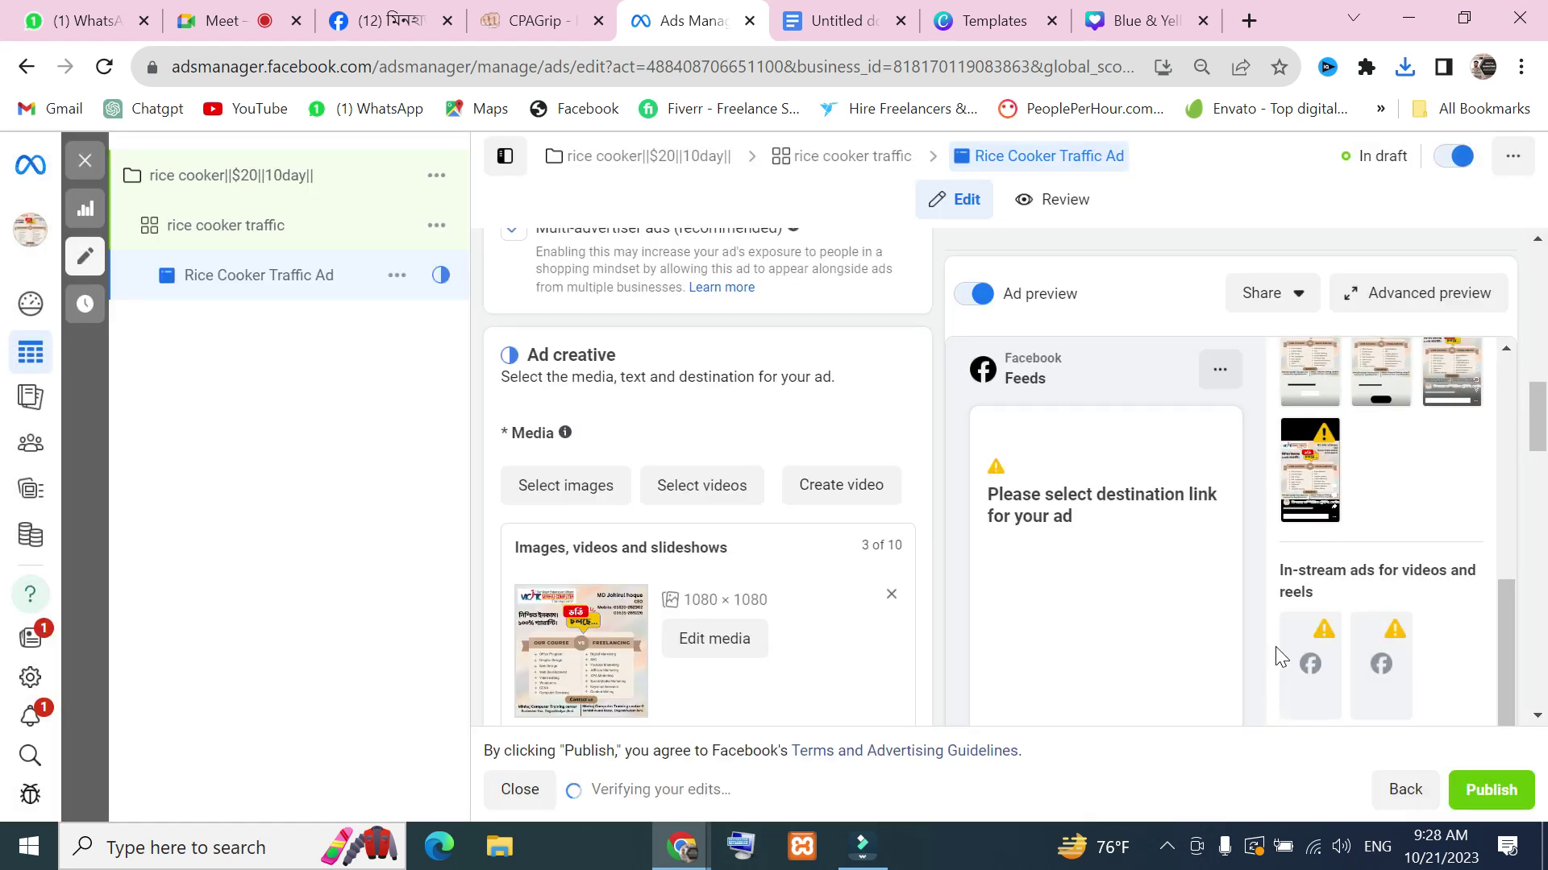
Enter primary text 'Free digital marketing course' and headline 'Vorti cholche'
scroll(1069, 556, down, 6)
scroll(961, 572, up, 5)
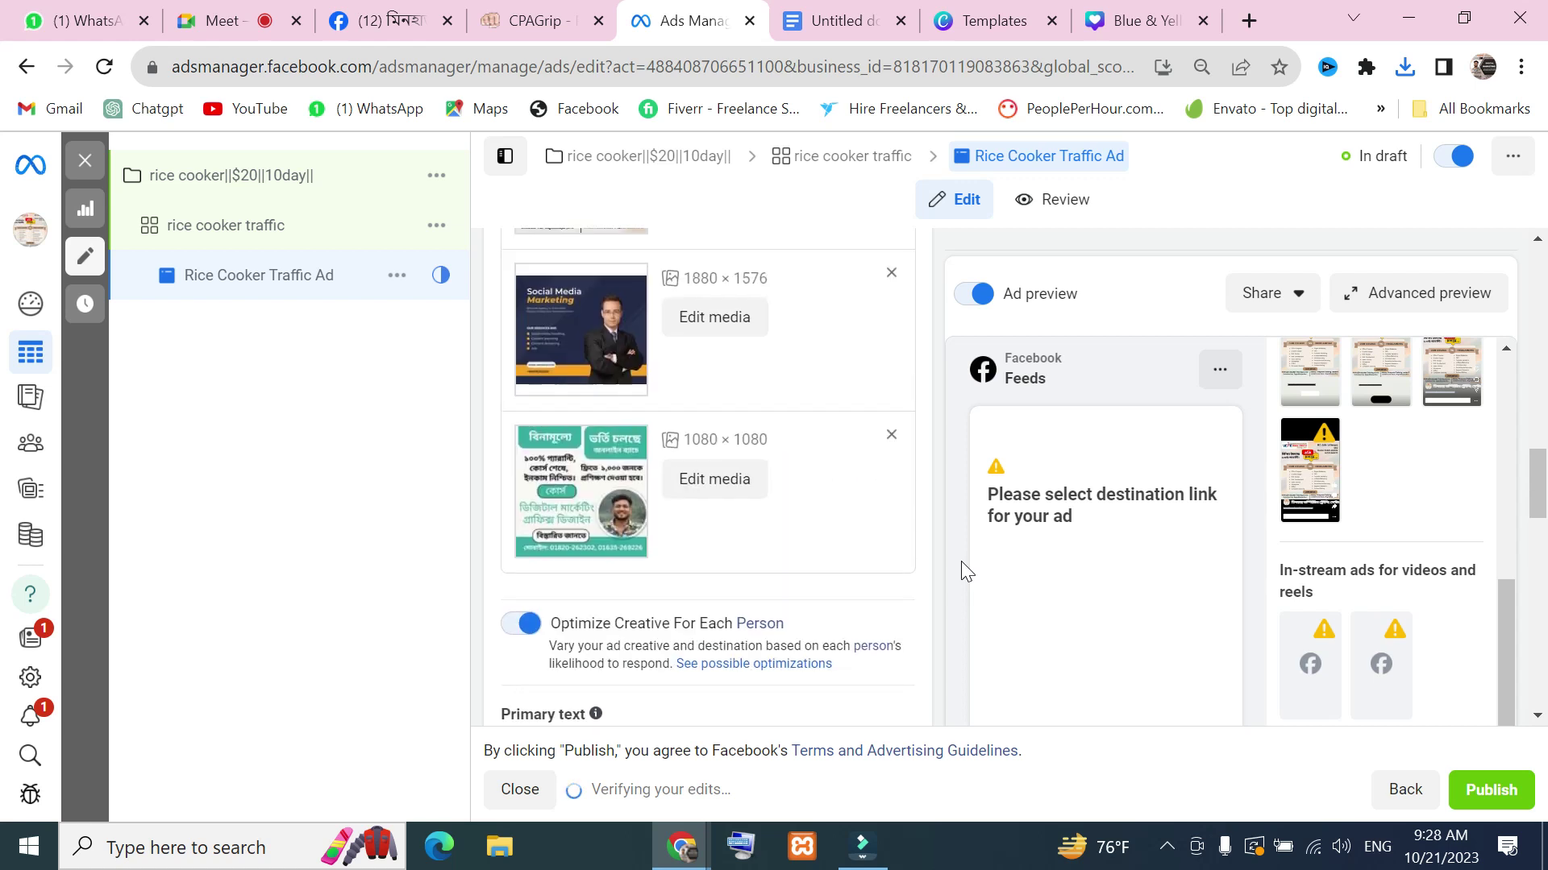
scroll(1056, 548, down, 3)
click(1057, 552)
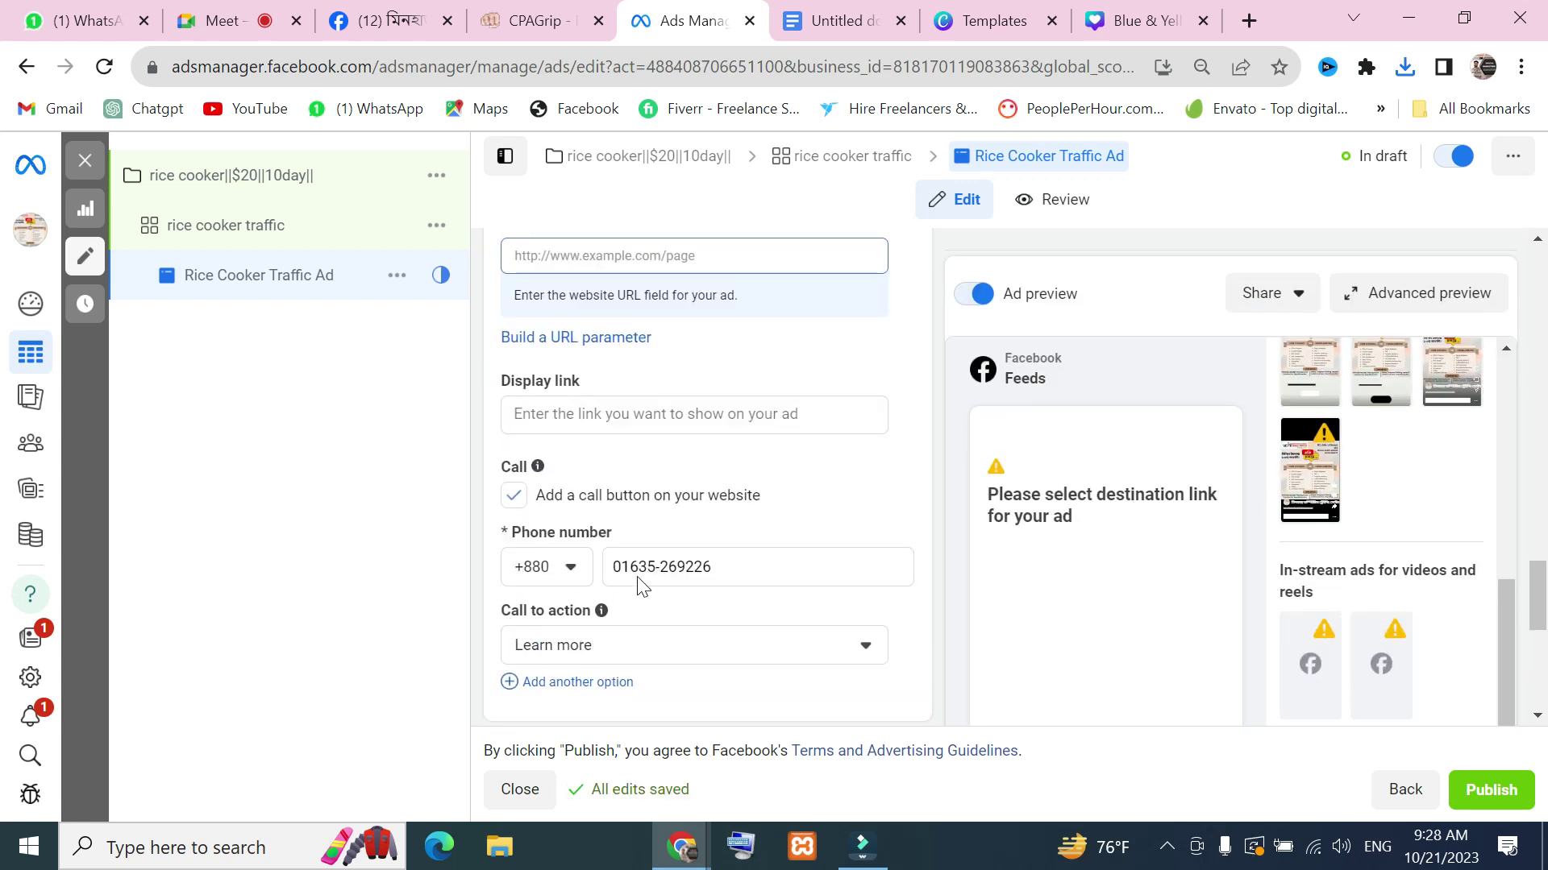
scroll(551, 484, up, 2)
click(516, 417)
mouse_move(610, 382)
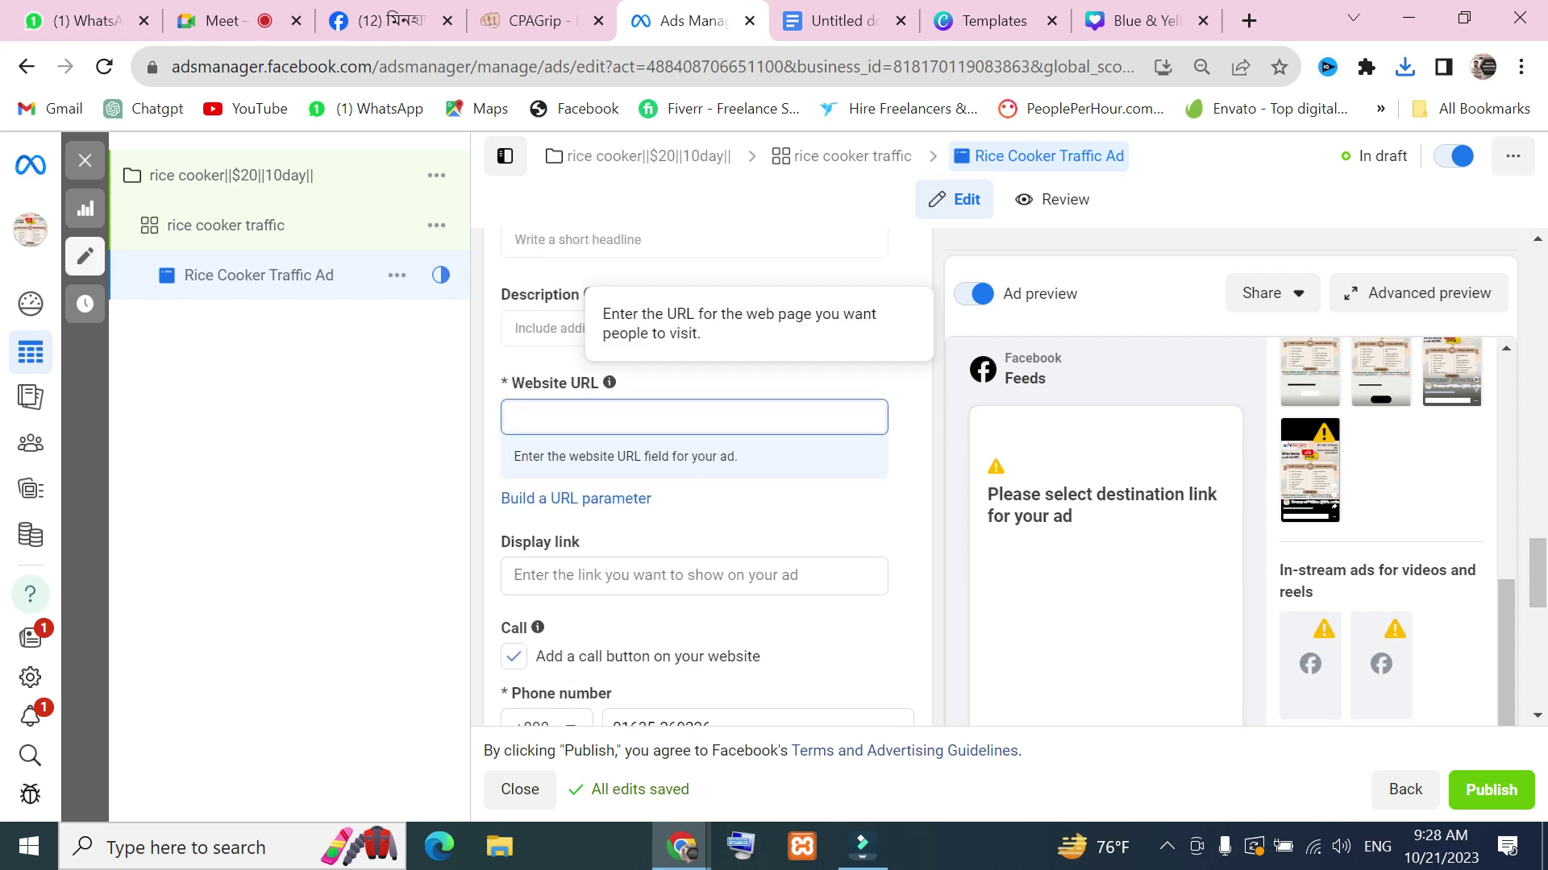
click(546, 328)
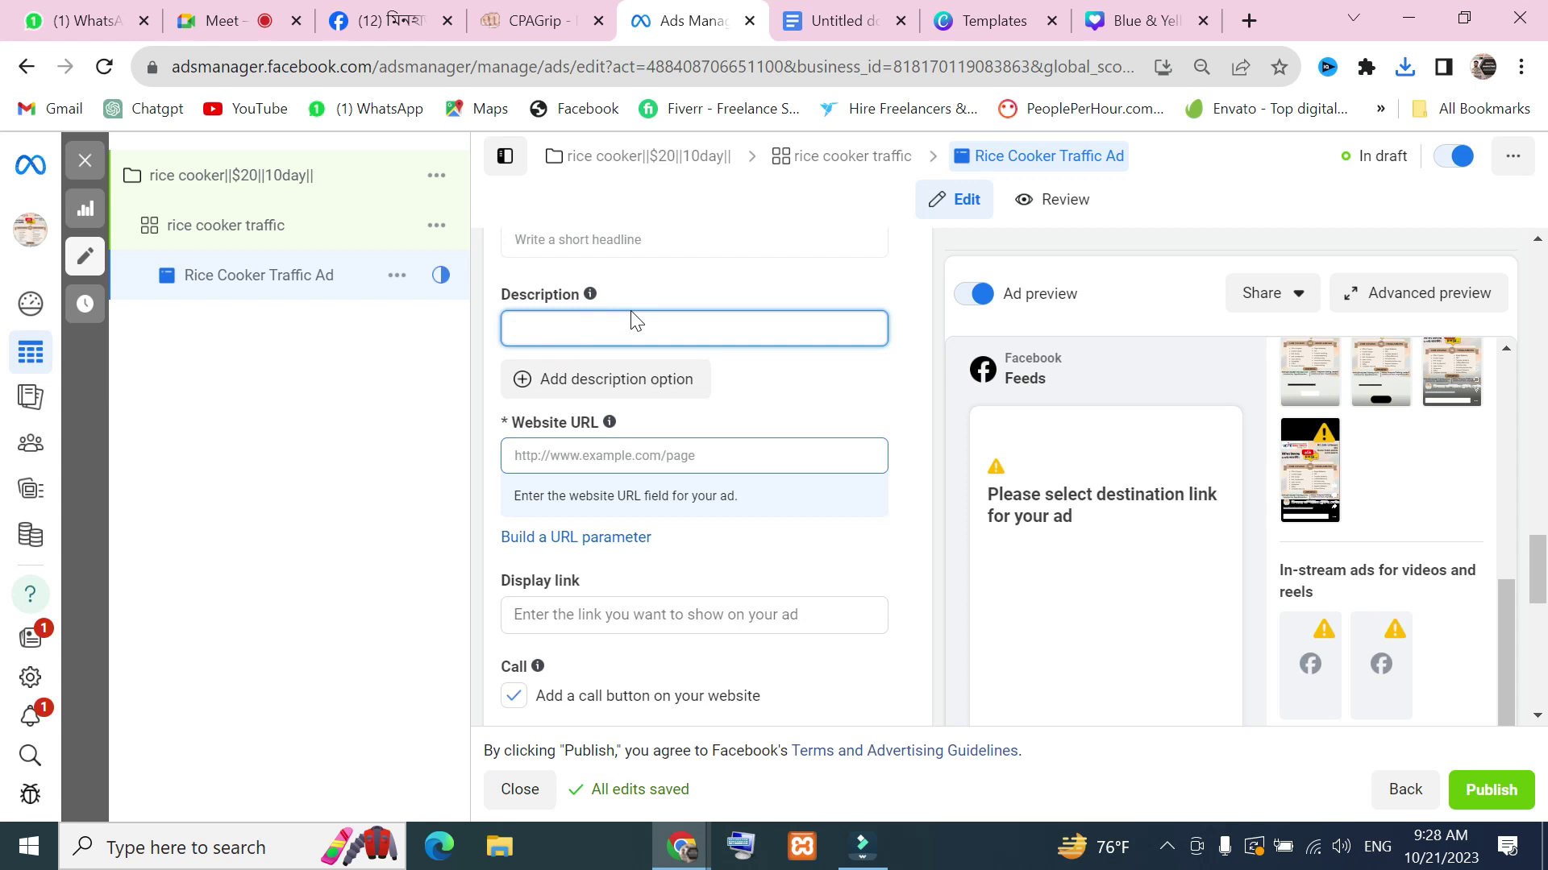
scroll(653, 389, up, 6)
click(716, 588)
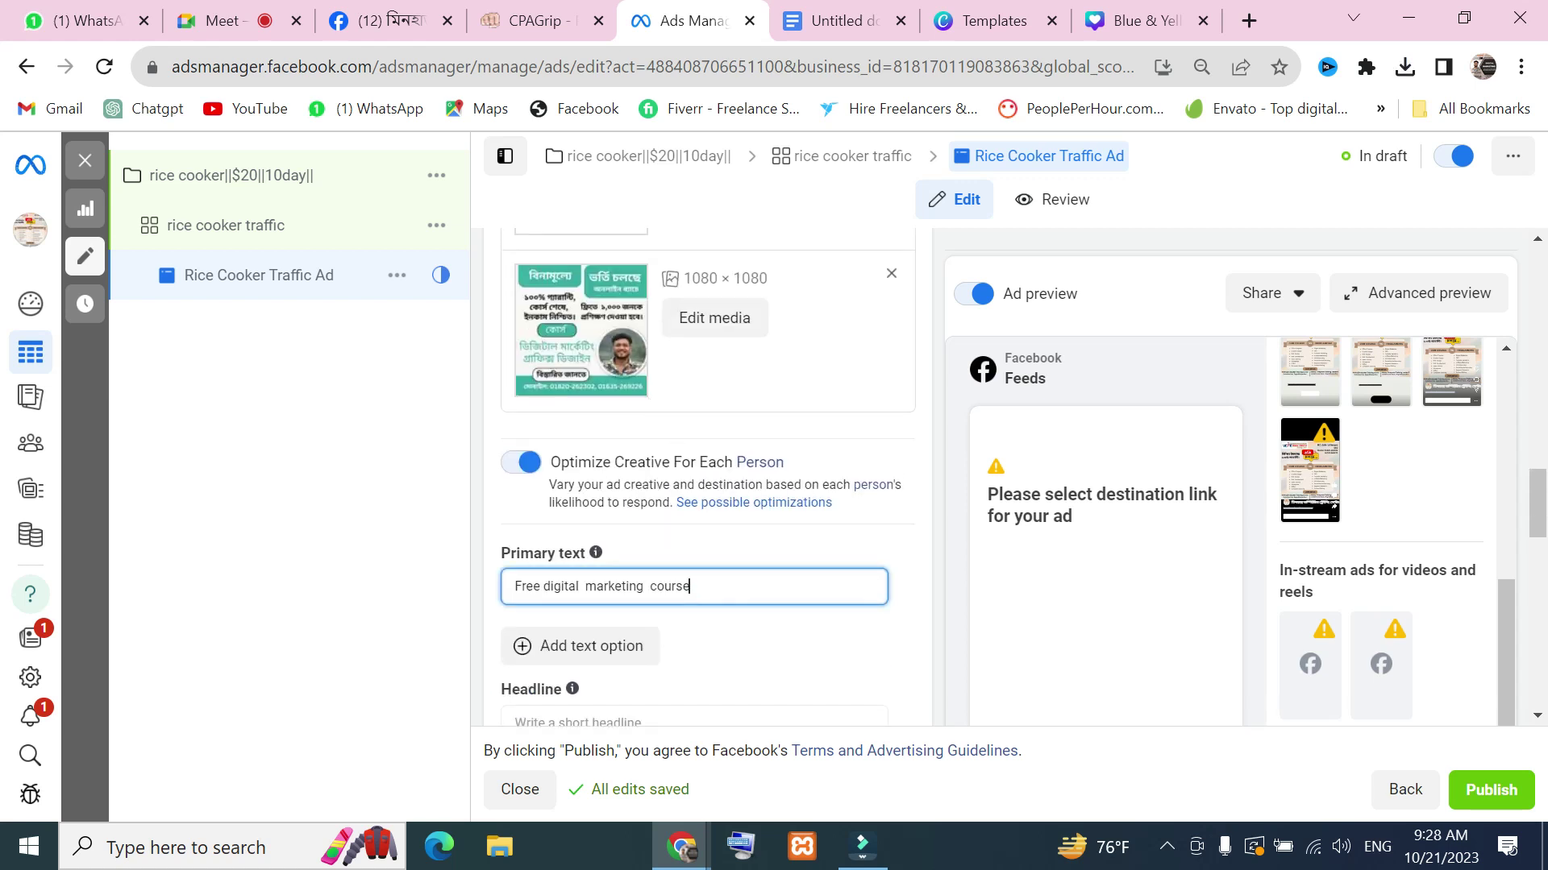
scroll(705, 568, down, 2)
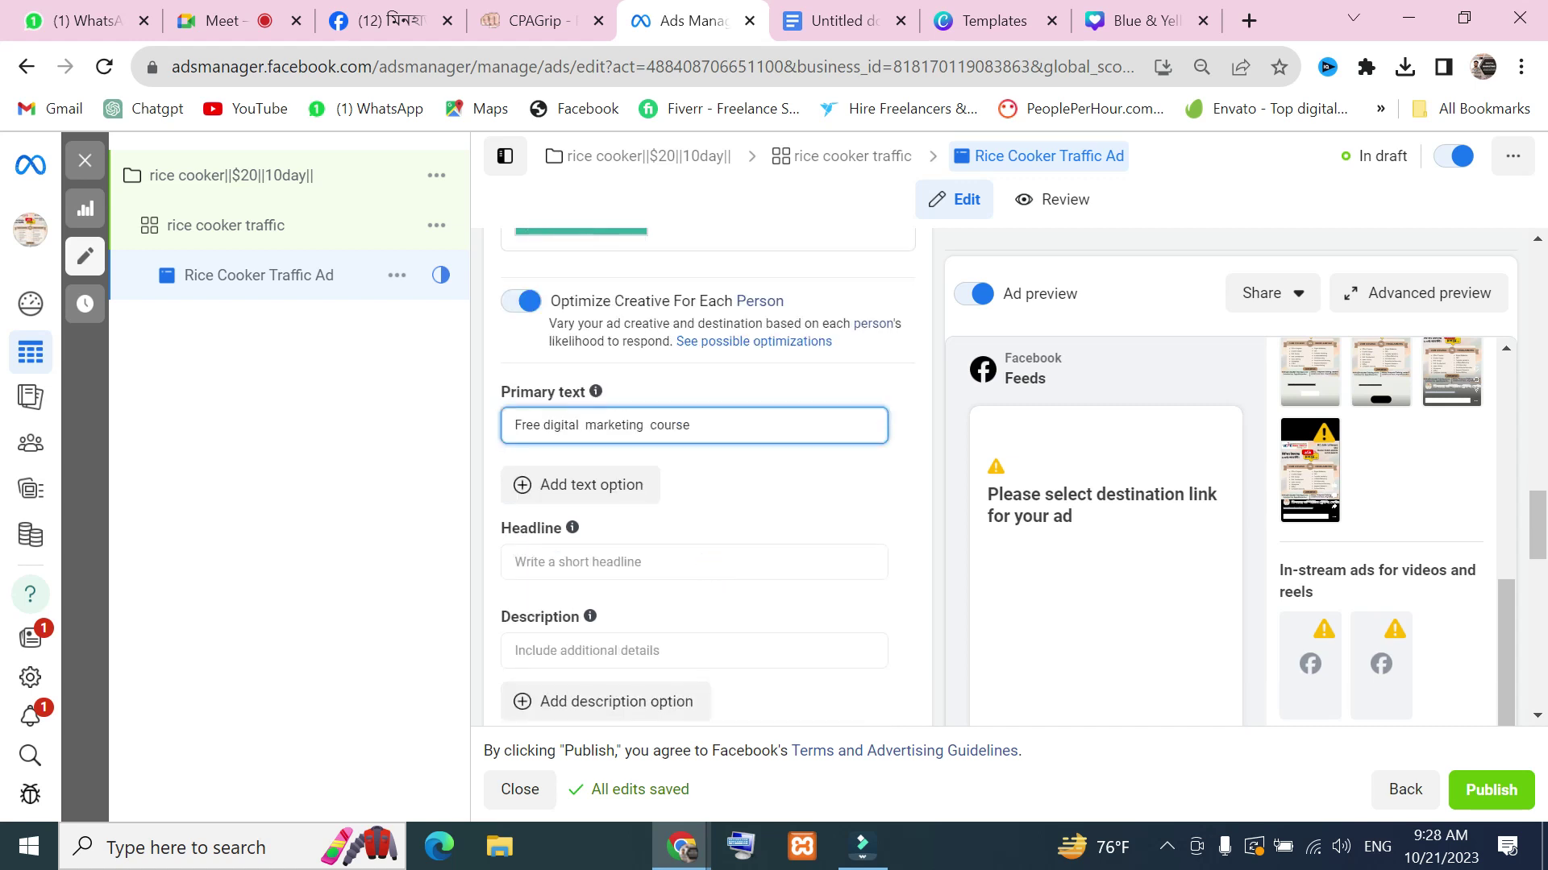
click(634, 561)
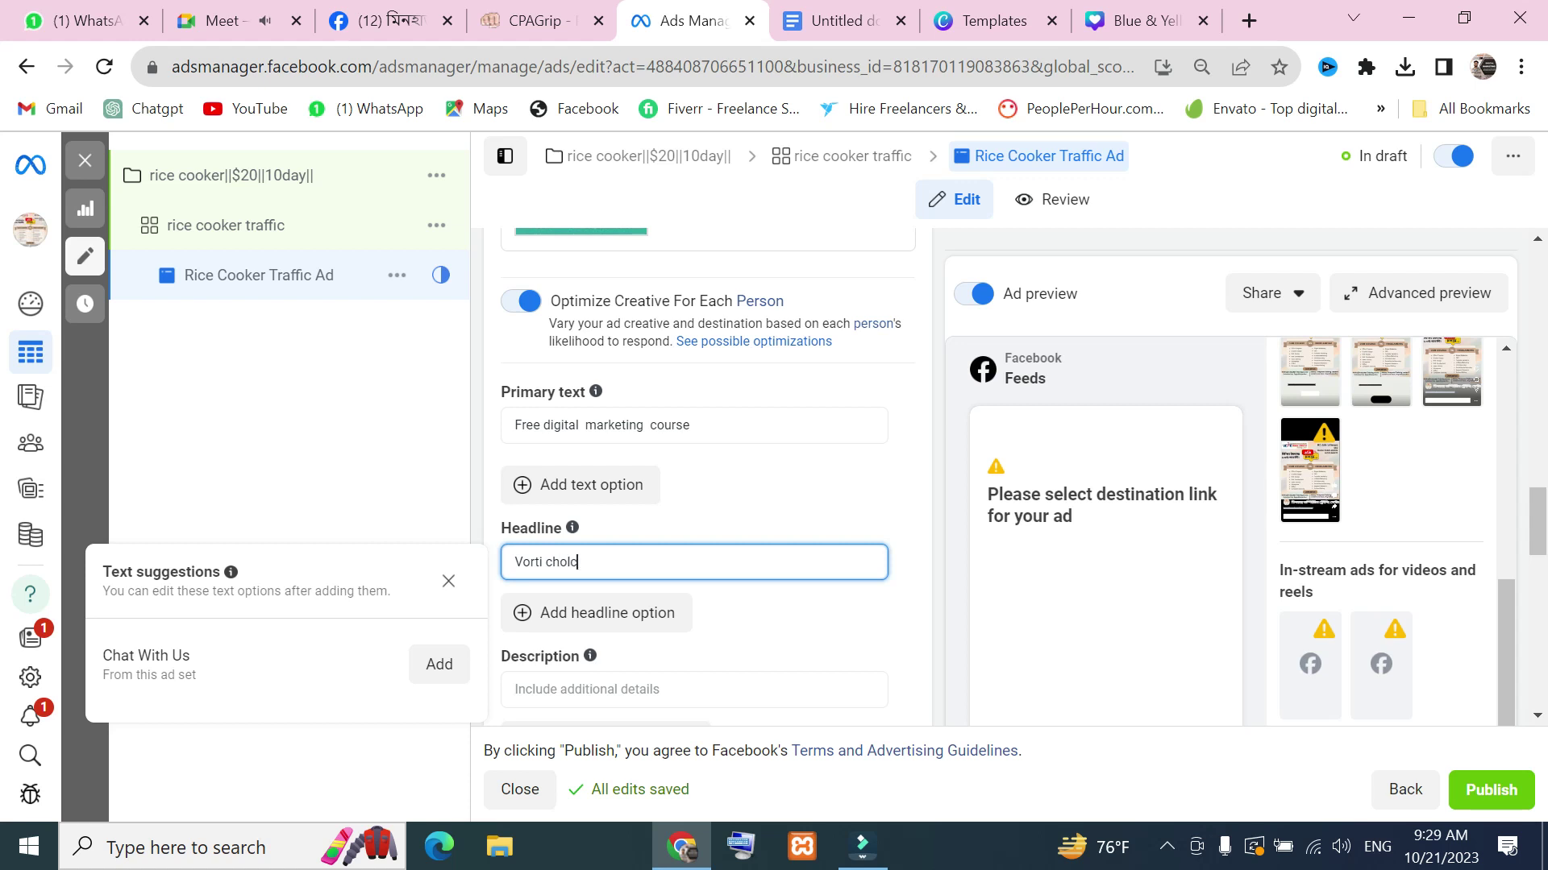
click(688, 504)
scroll(618, 662, down, 4)
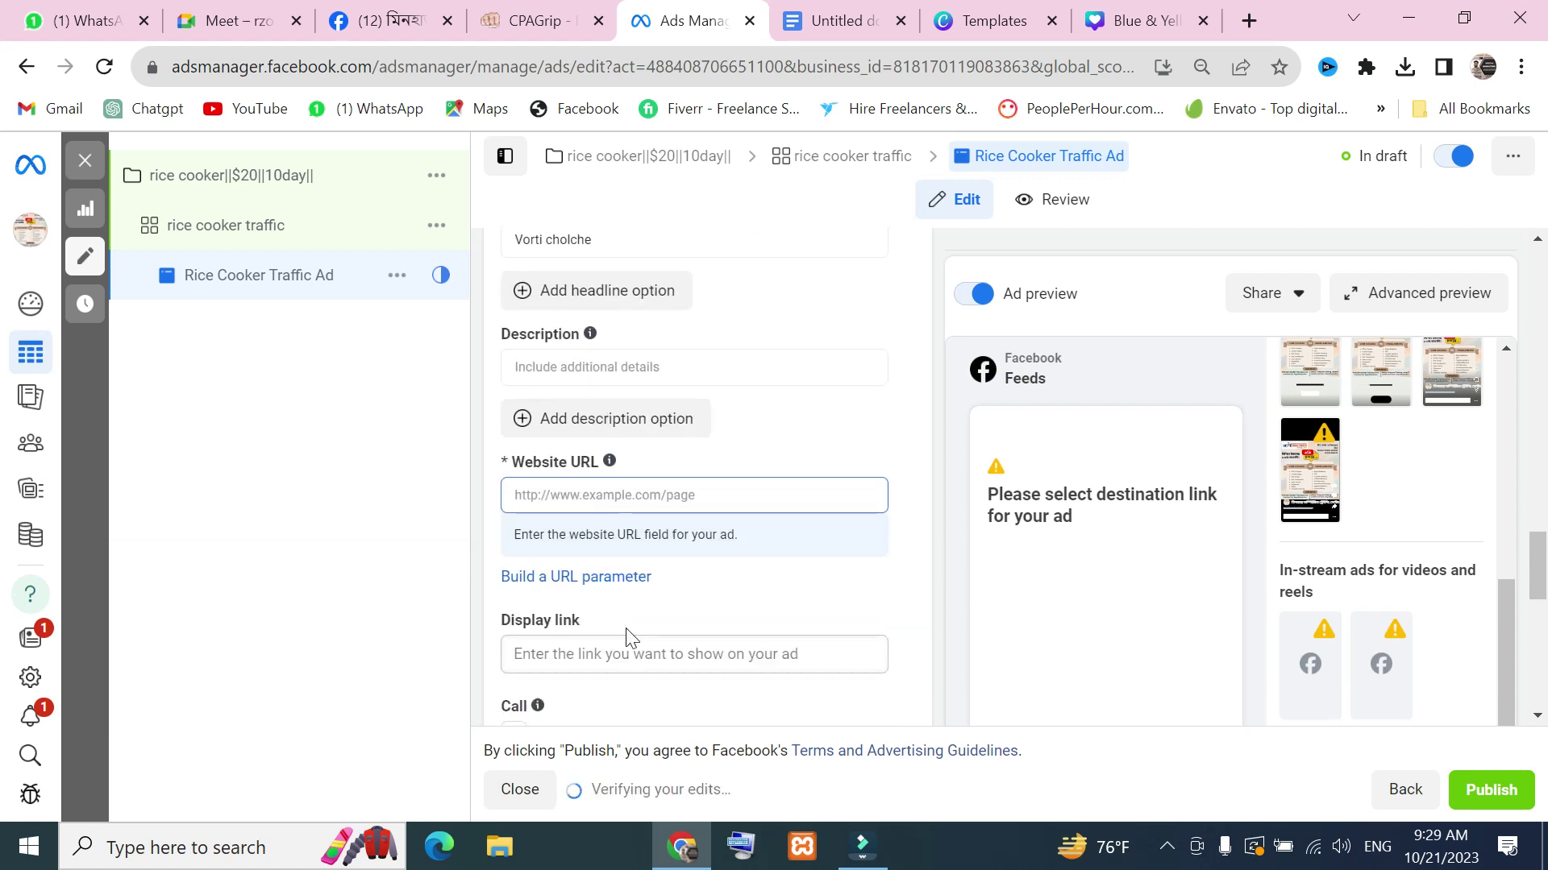
click(652, 495)
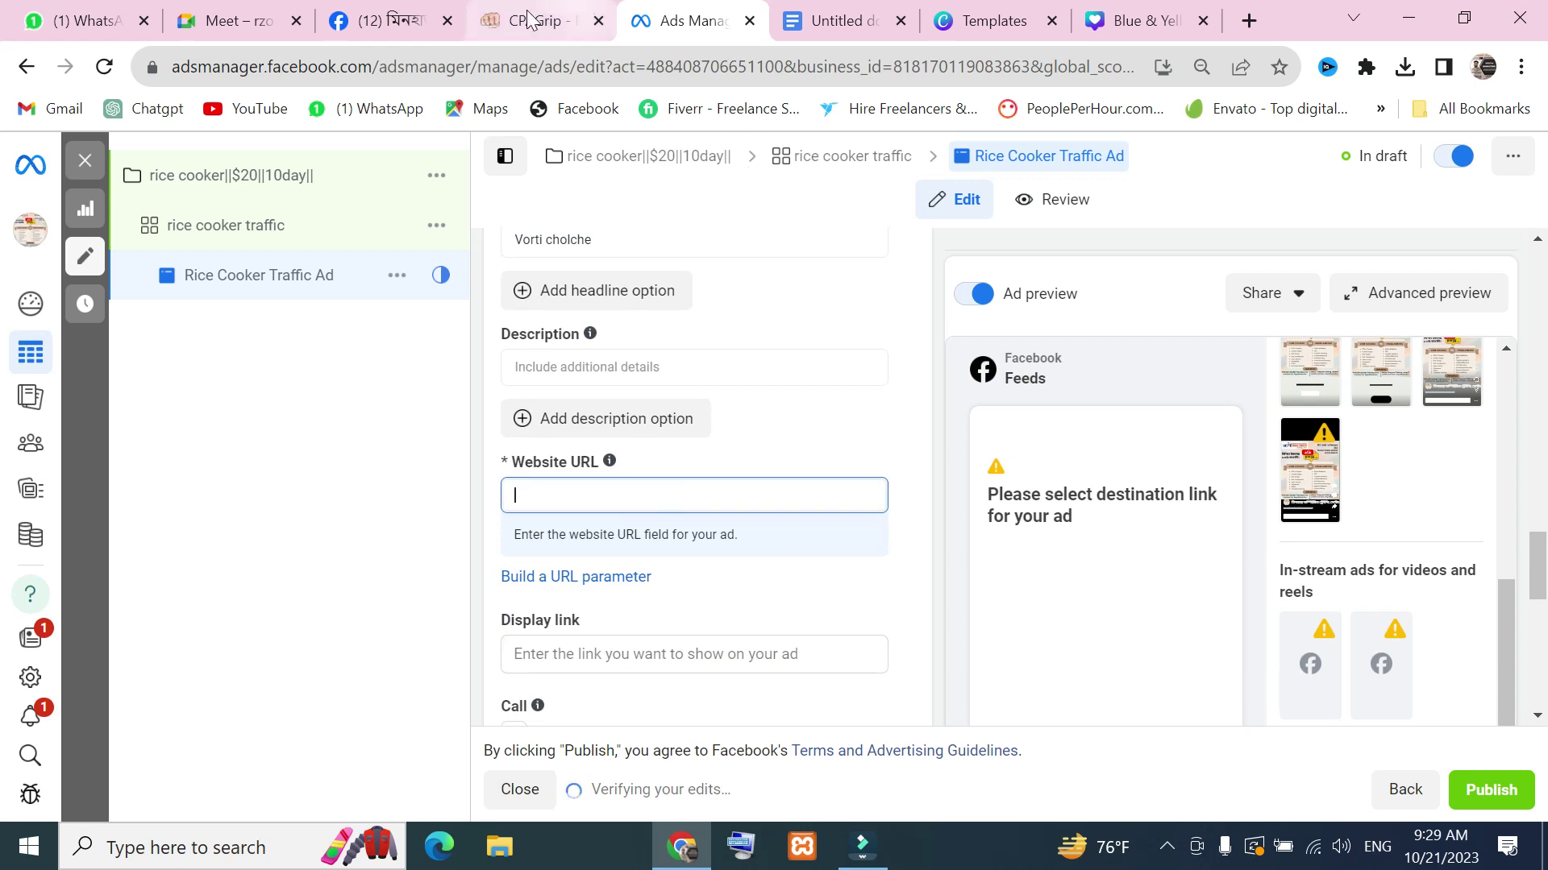
click(386, 20)
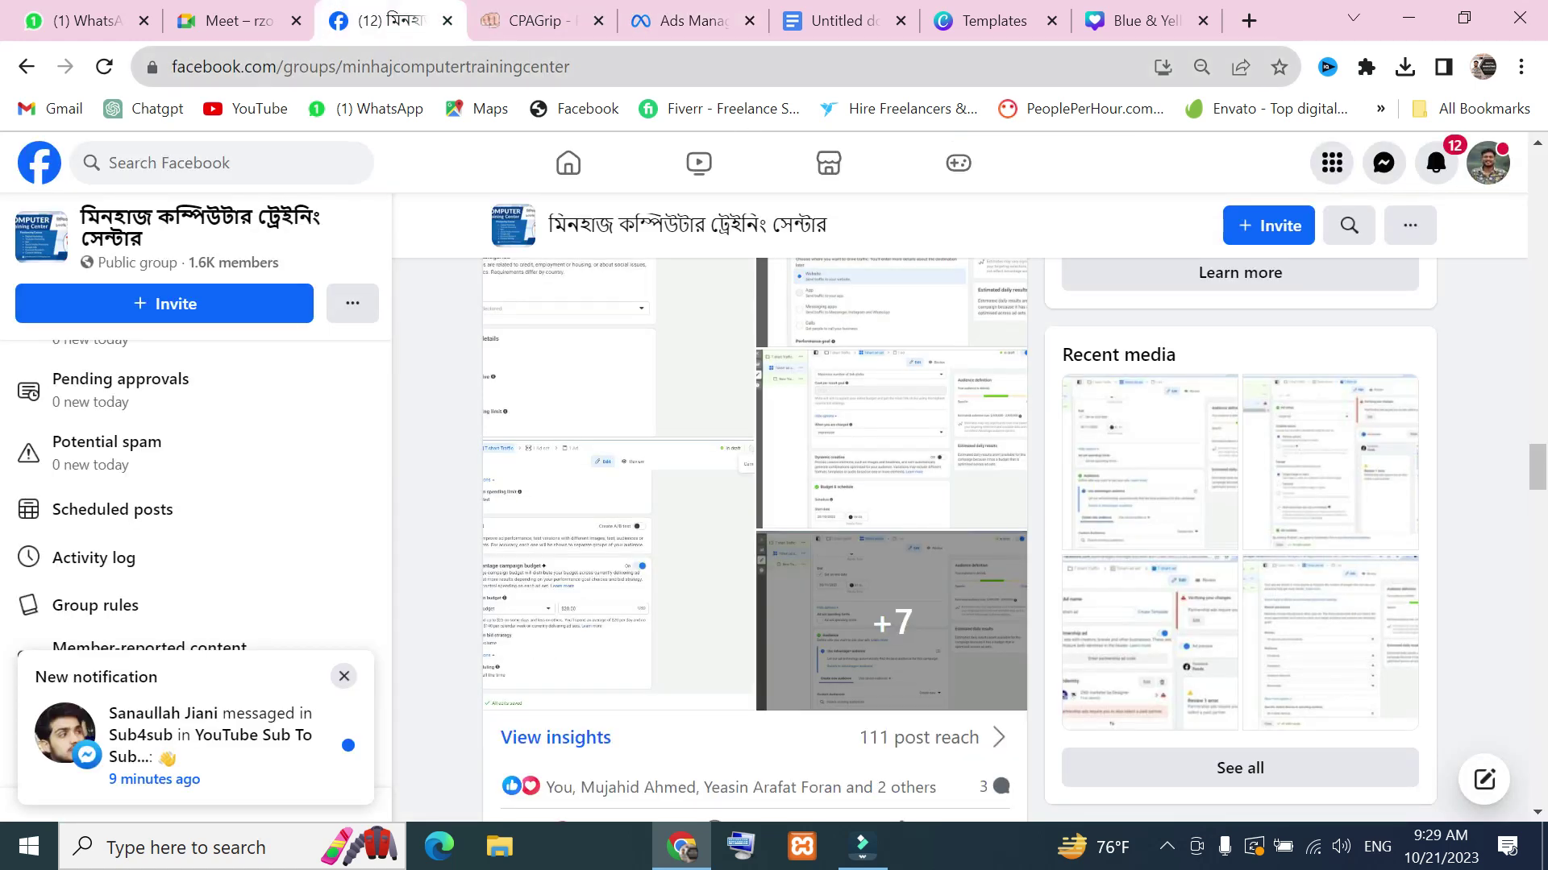
click(281, 66)
key(super+c)
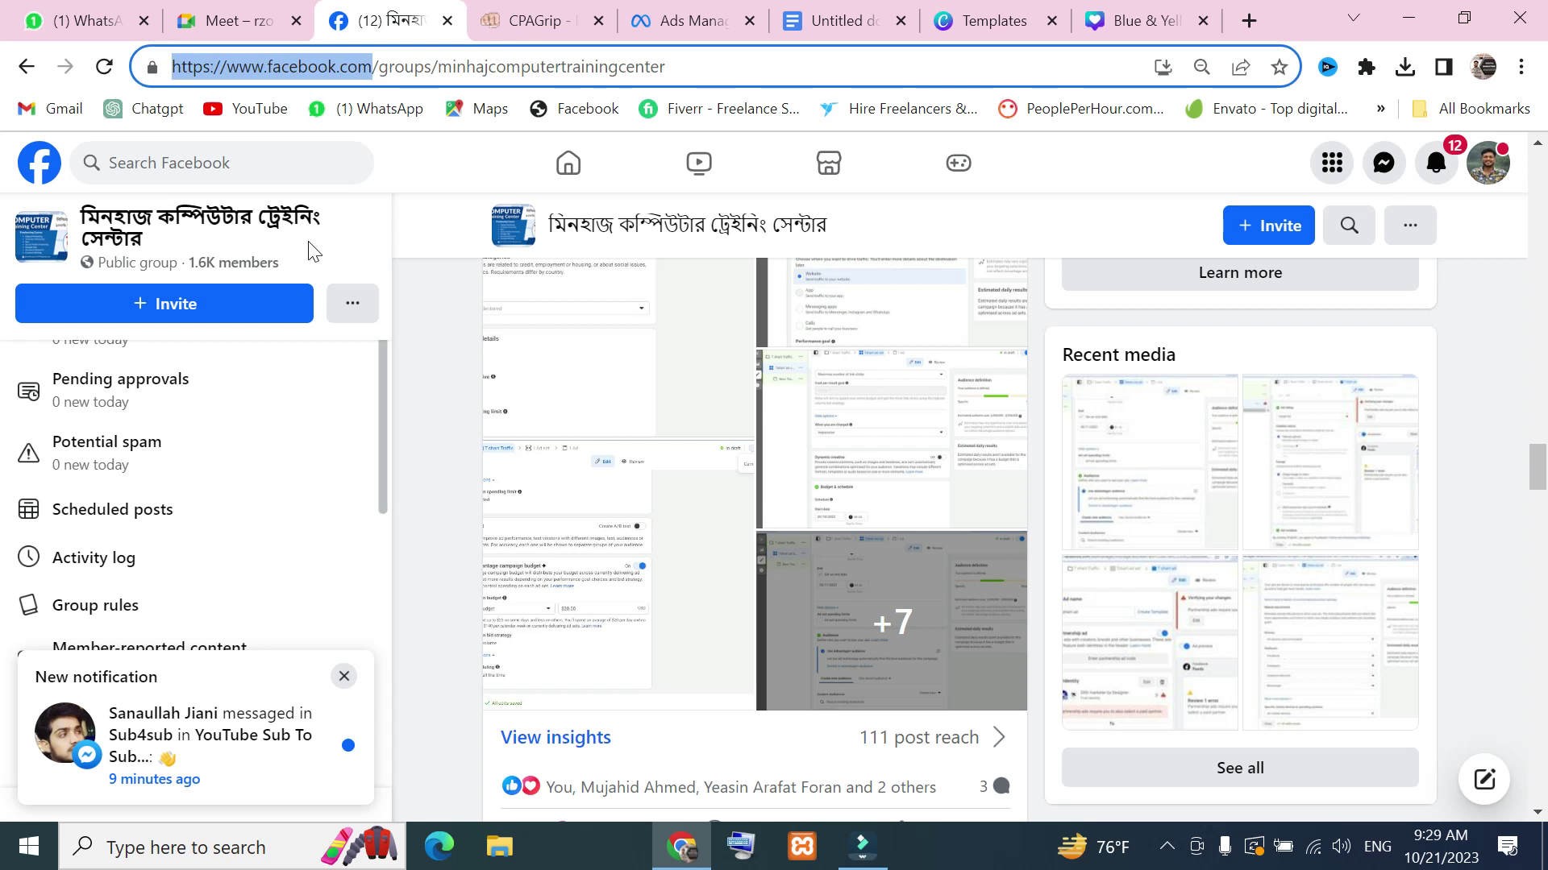
click(723, 25)
right_click(698, 495)
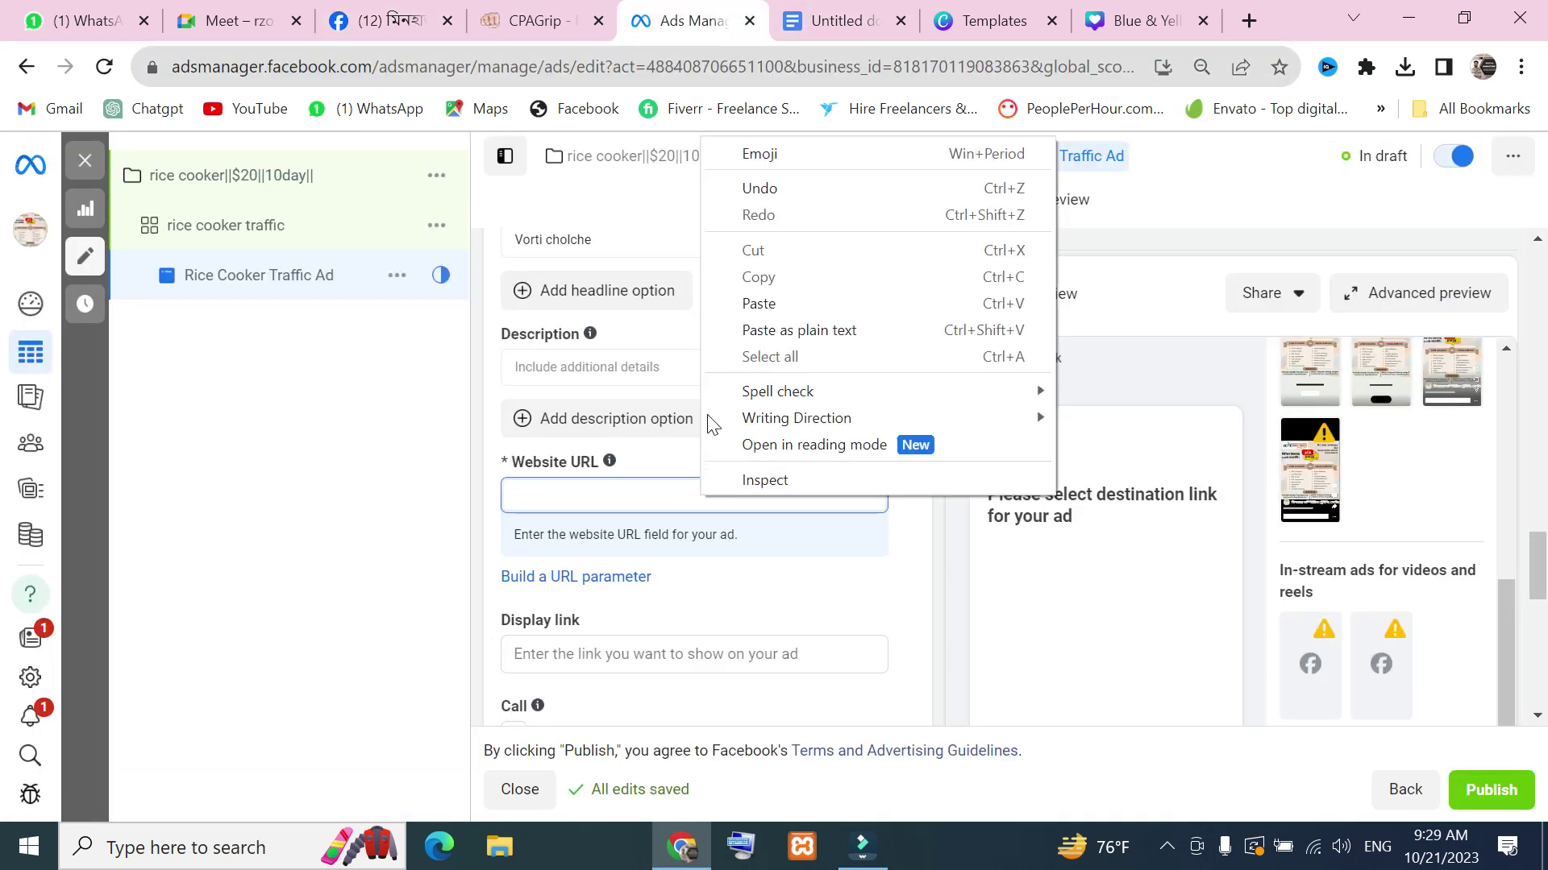
click(779, 304)
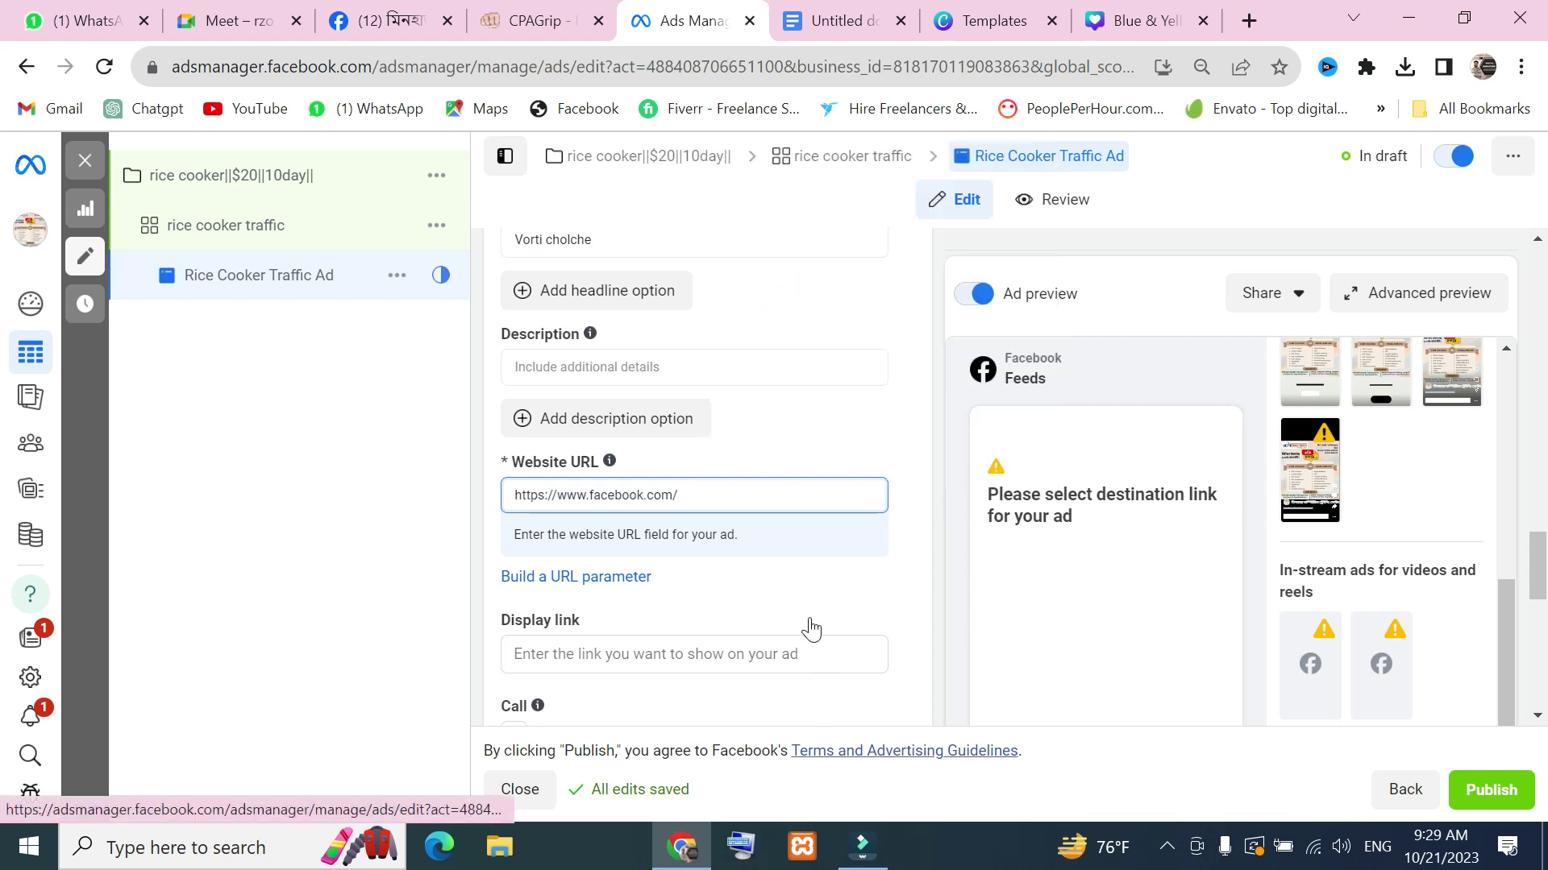
scroll(810, 632, down, 1)
scroll(809, 632, down, 2)
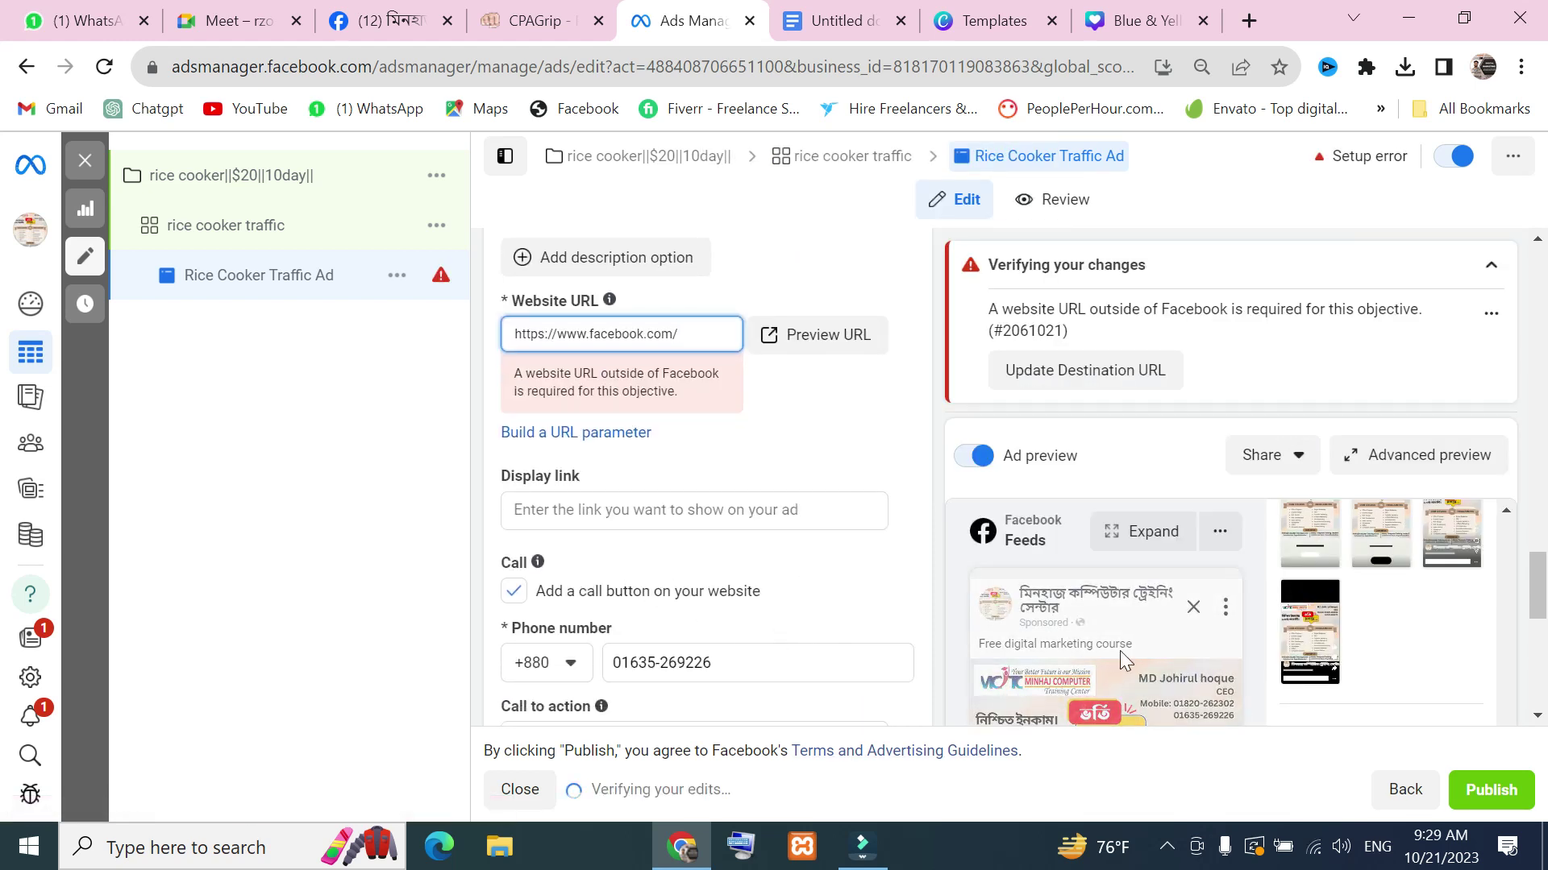
scroll(1143, 634, down, 4)
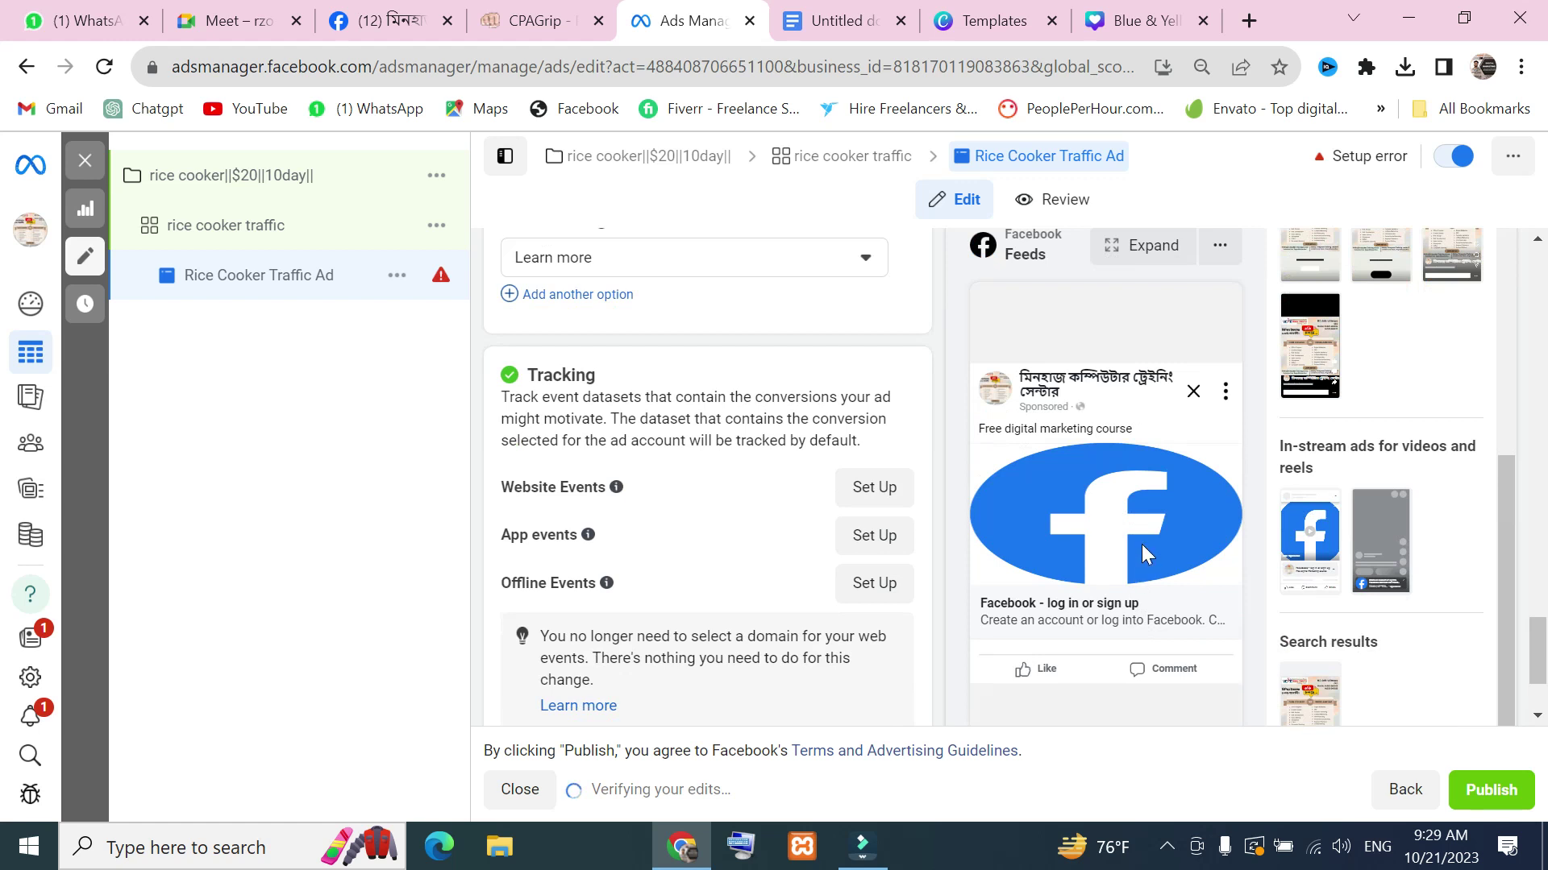
scroll(1141, 544, down, 2)
scroll(1124, 550, up, 5)
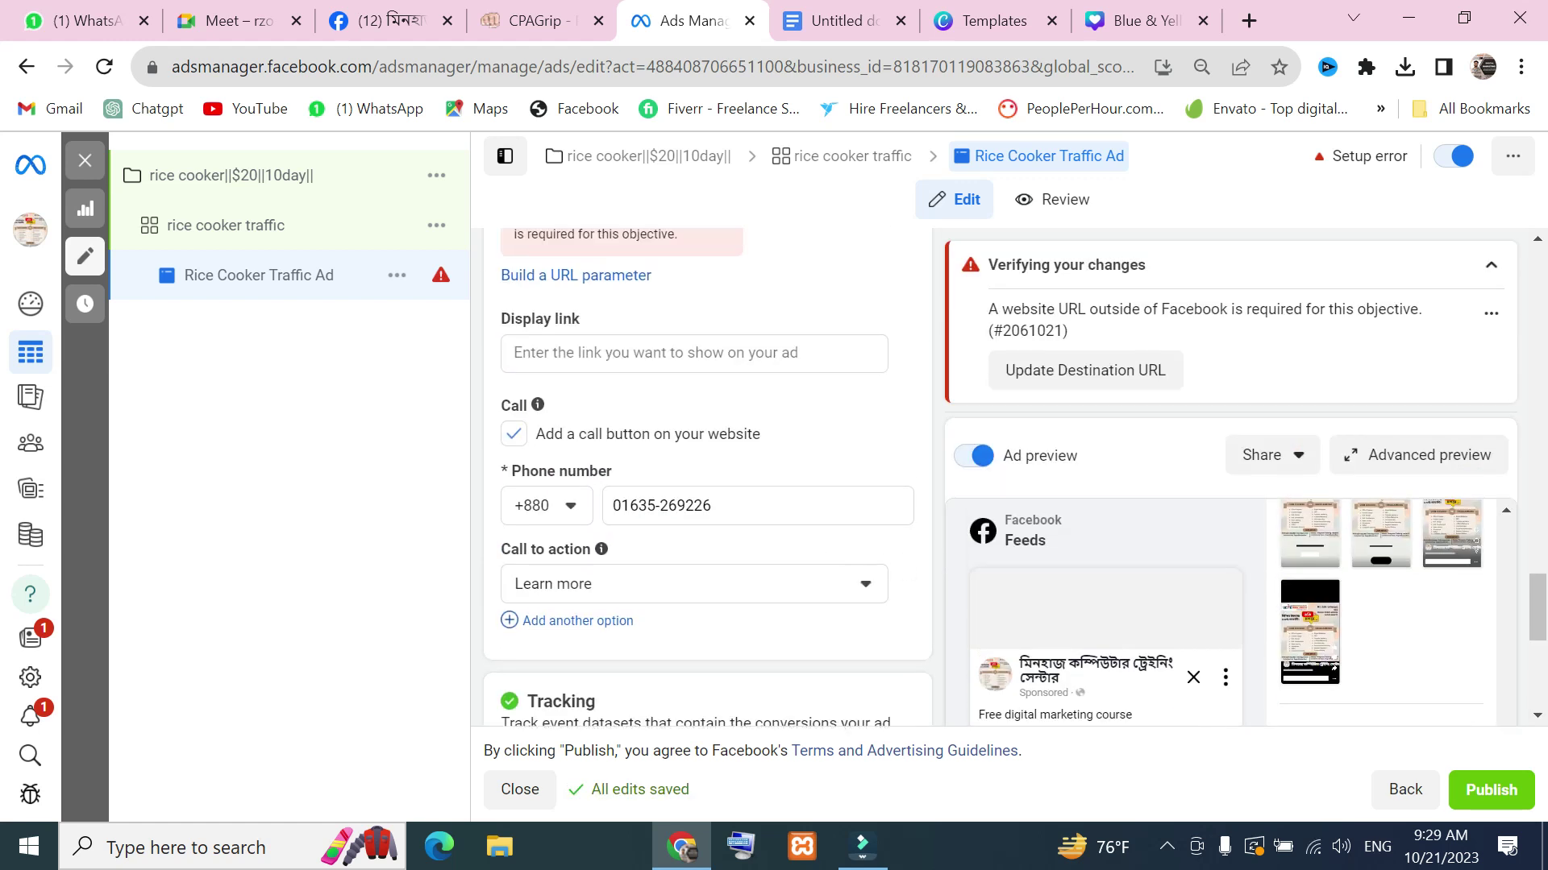
scroll(603, 363, up, 2)
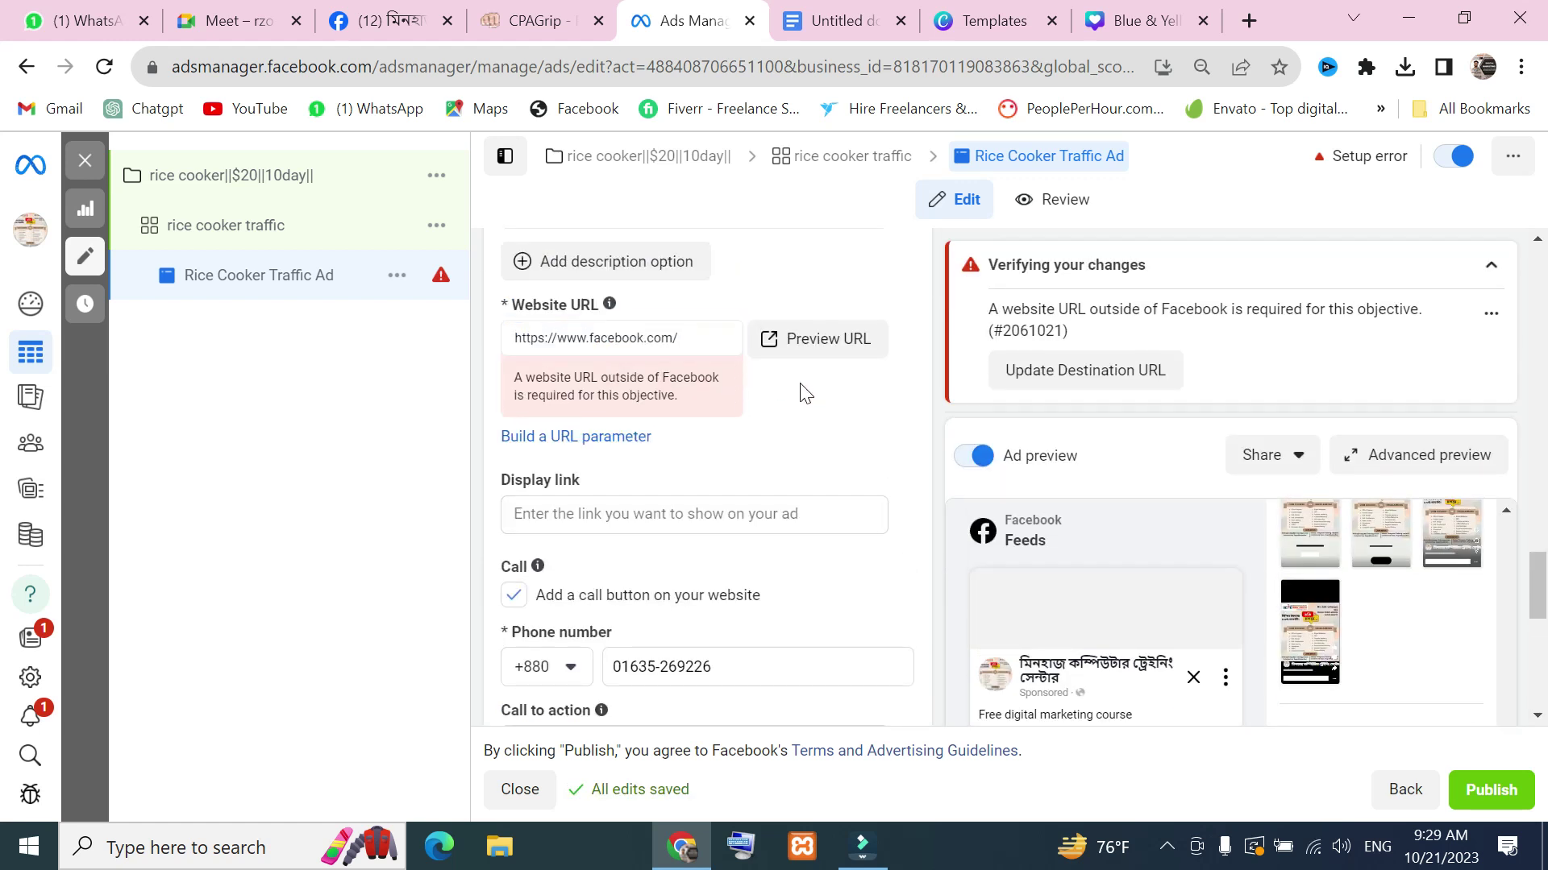
click(700, 340)
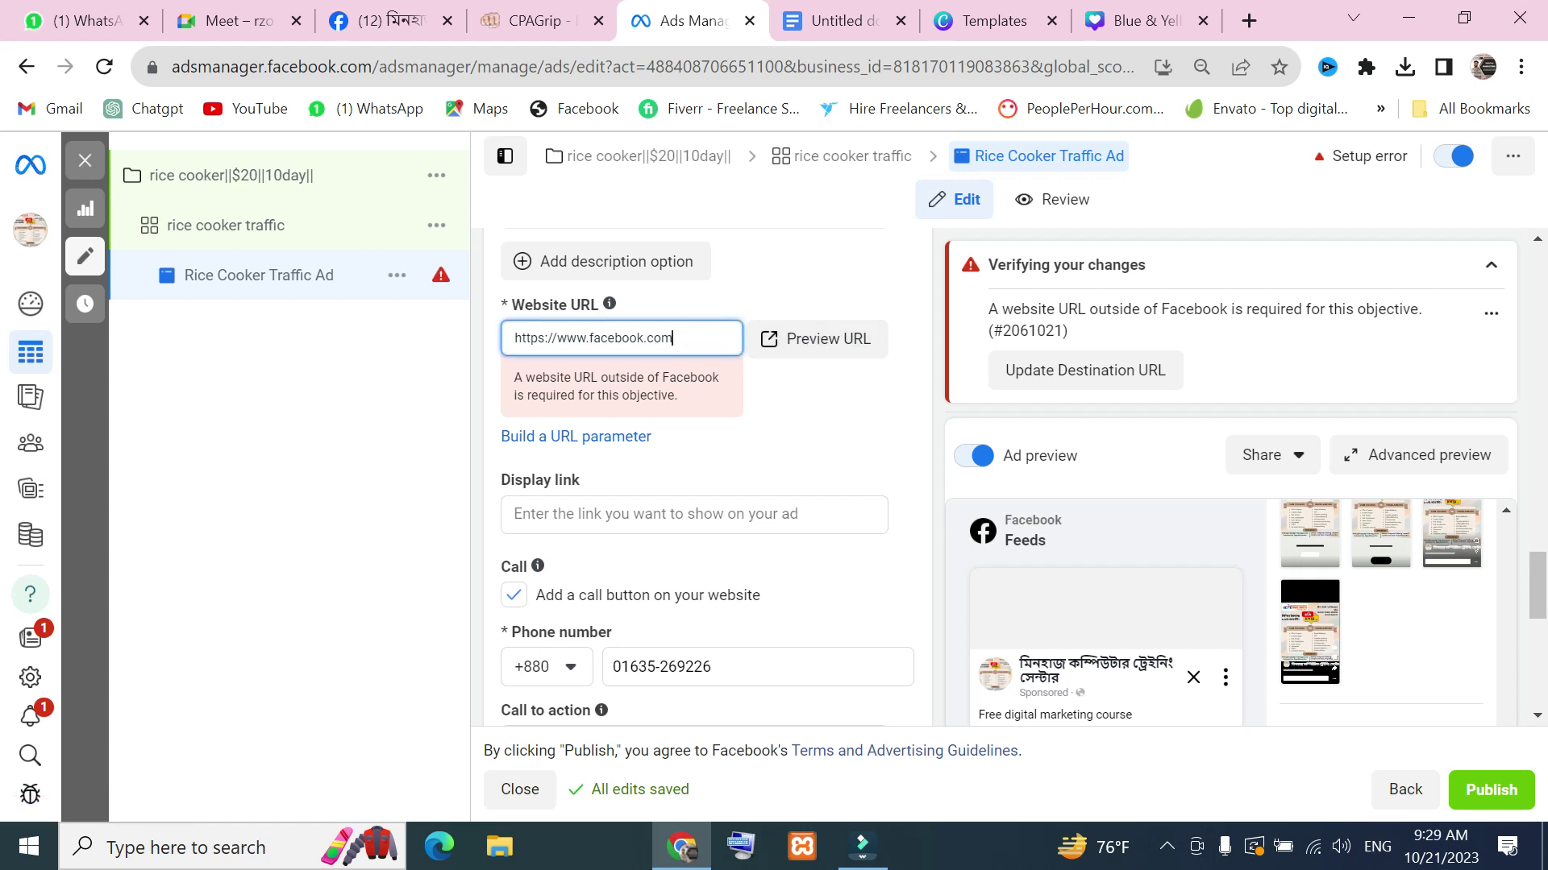
scroll(1139, 558, down, 8)
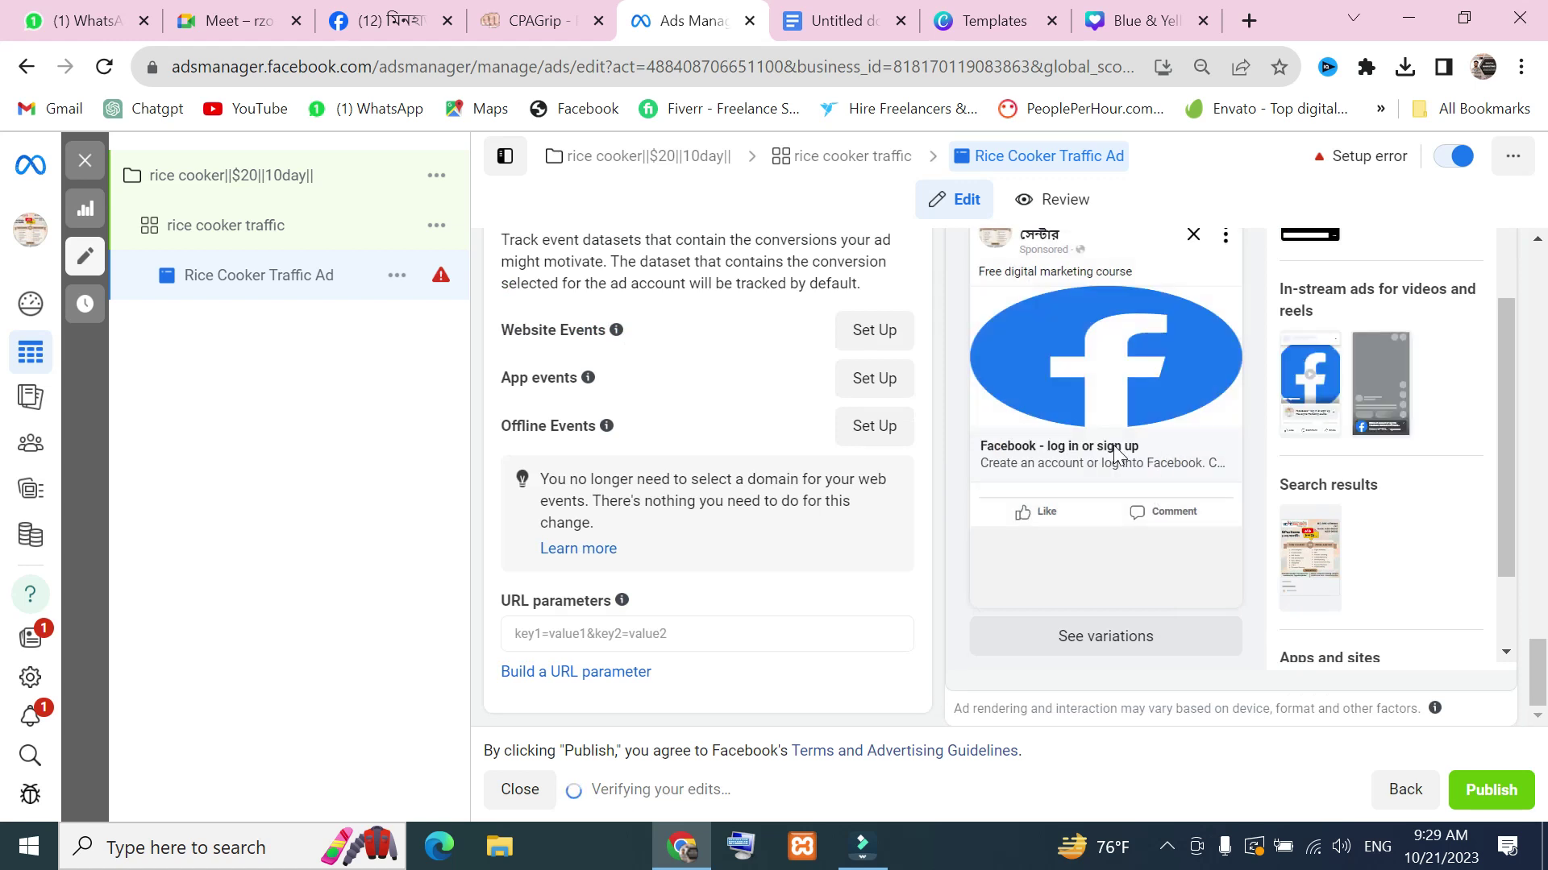
scroll(781, 445, up, 10)
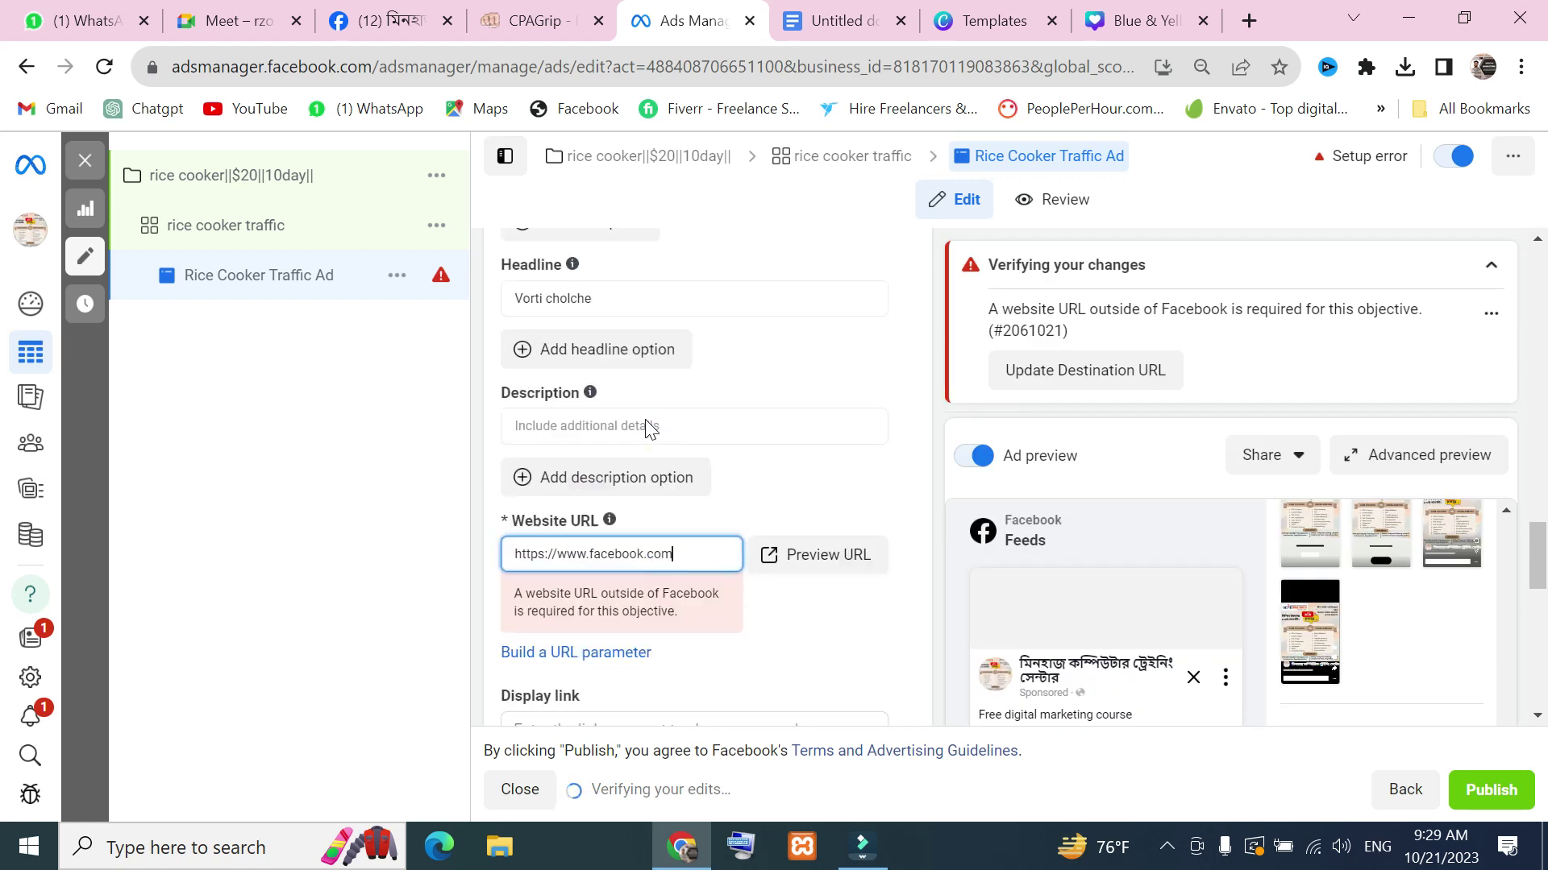
scroll(752, 477, down, 5)
scroll(752, 471, up, 5)
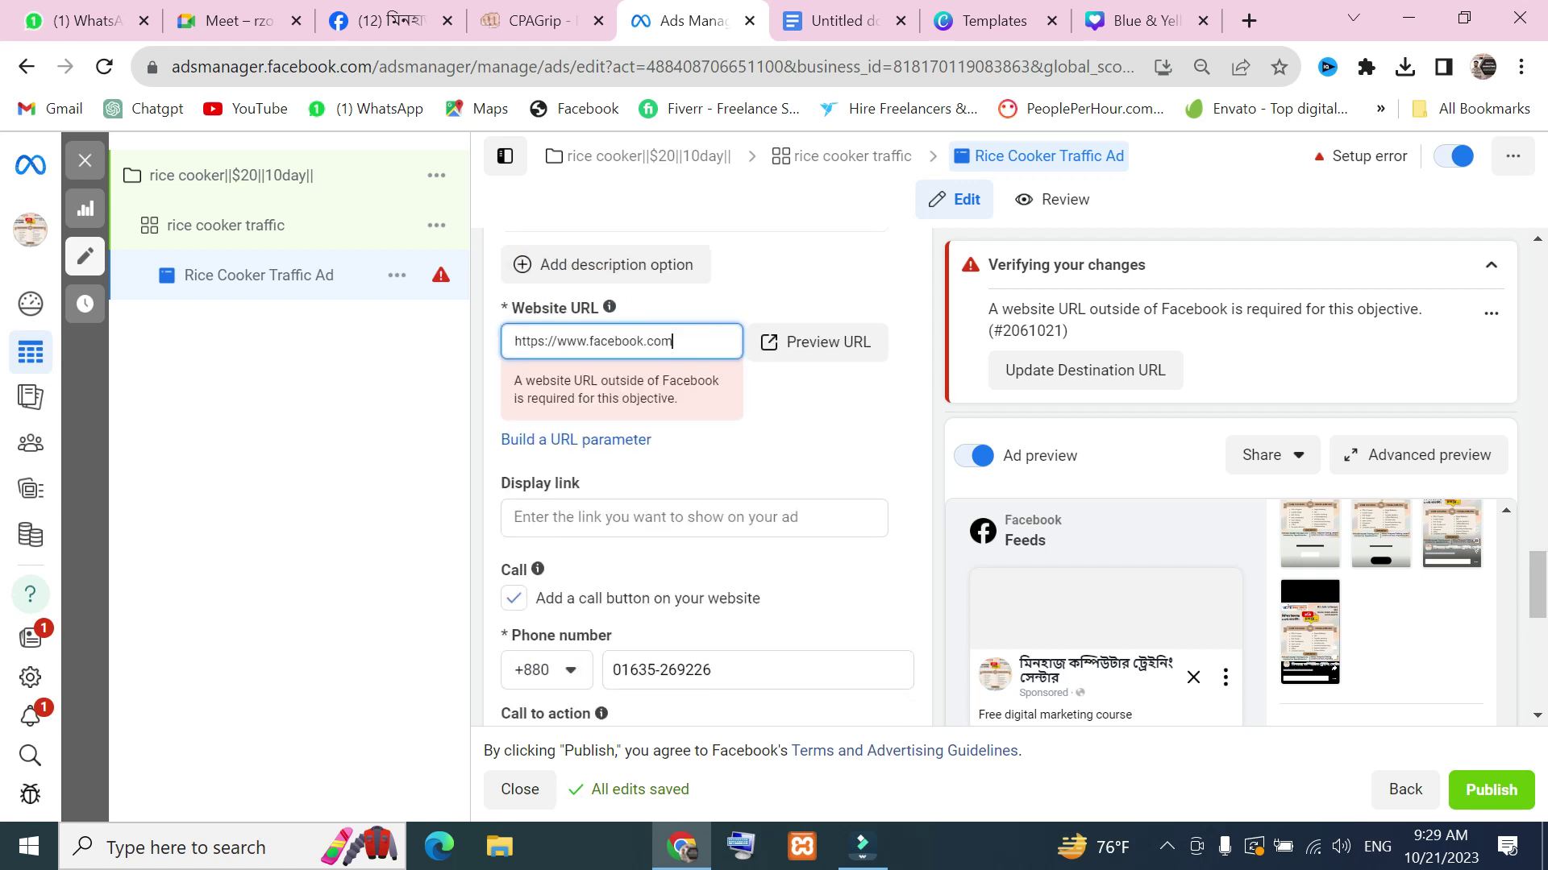
click(1249, 20)
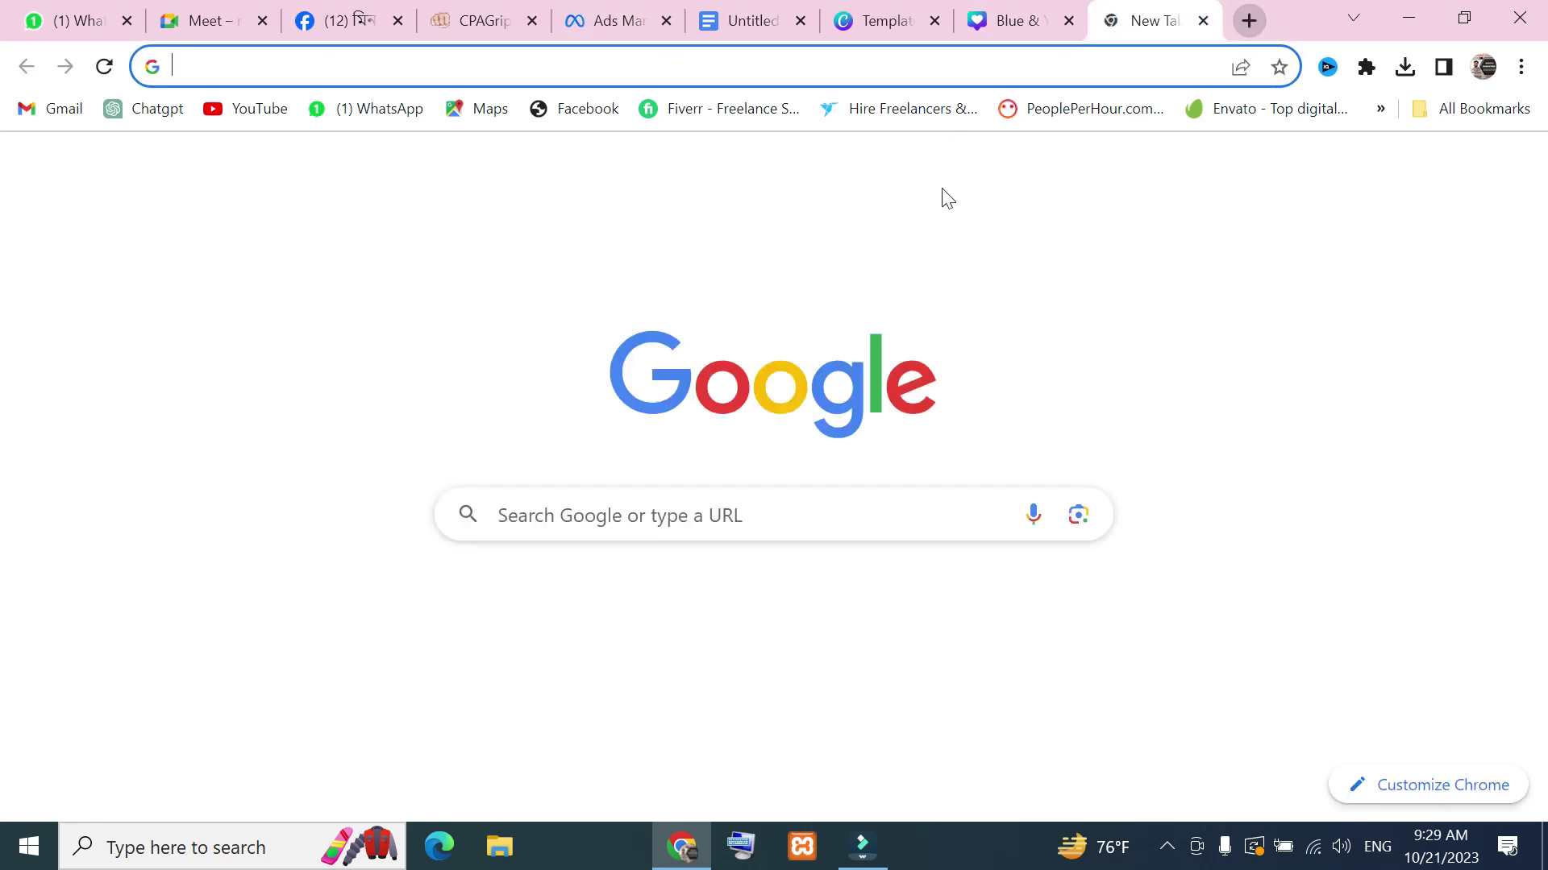
Search Google for amazon, open Amazon.com, select its address, then return to Ads Manager
click(745, 516)
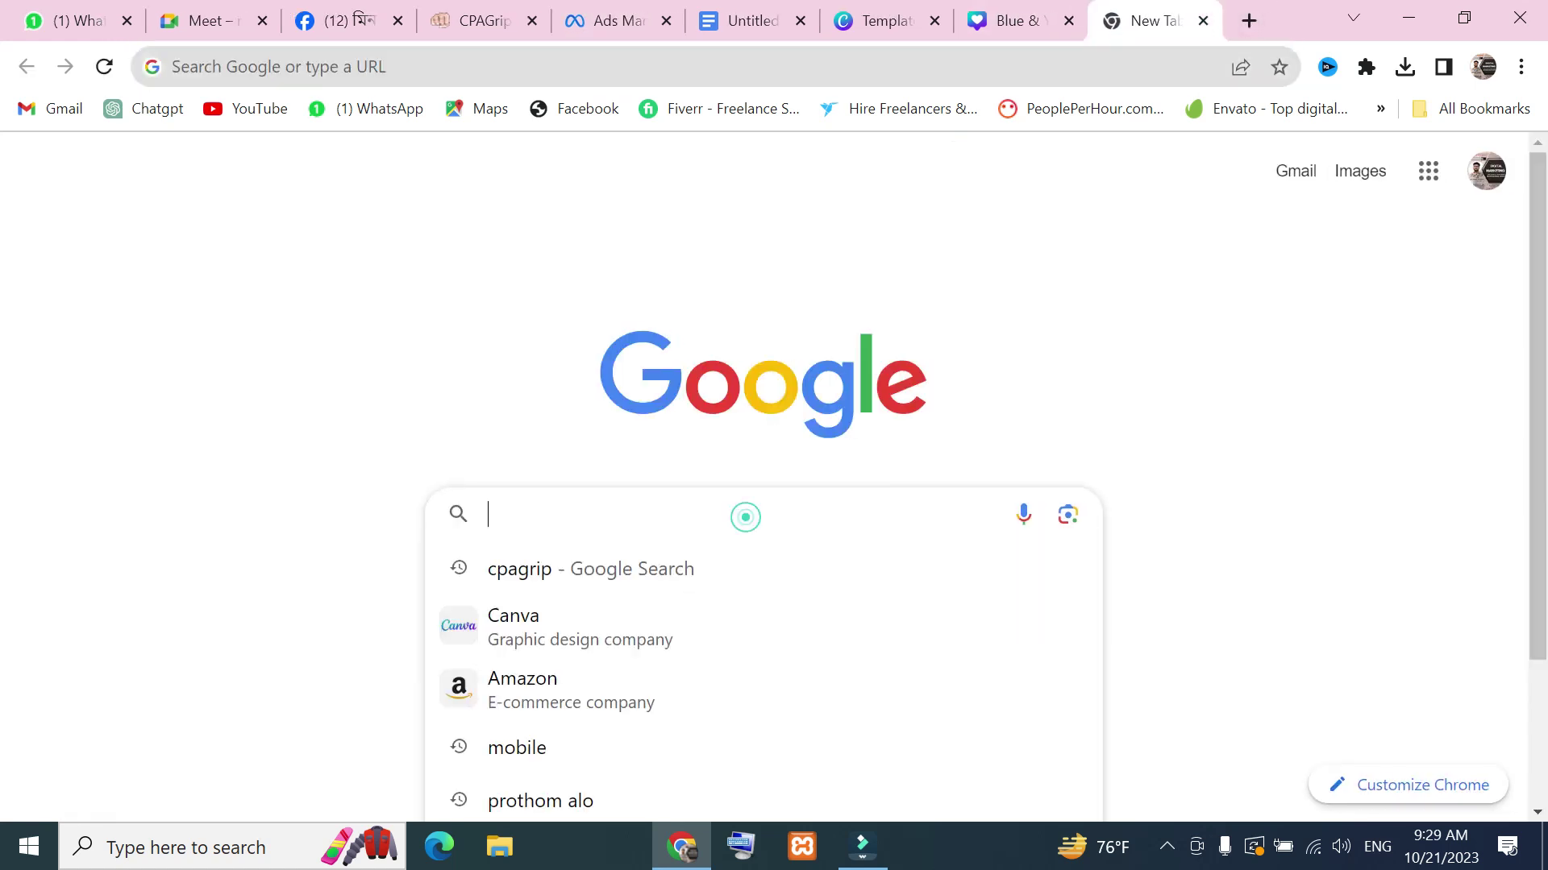
click(509, 693)
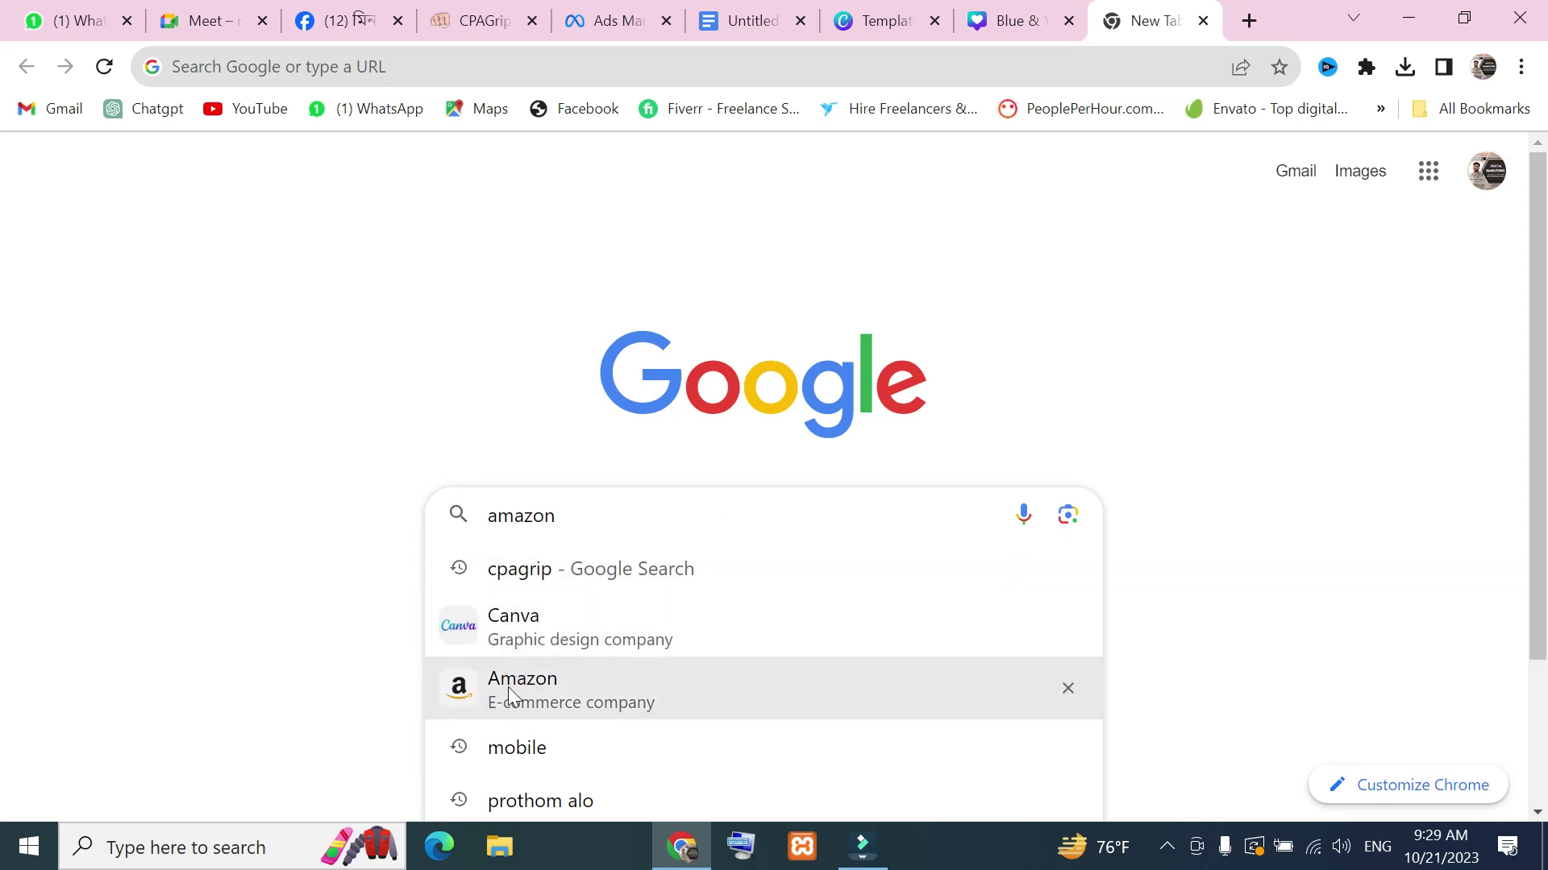
click(275, 338)
click(307, 63)
key(ctrl+c)
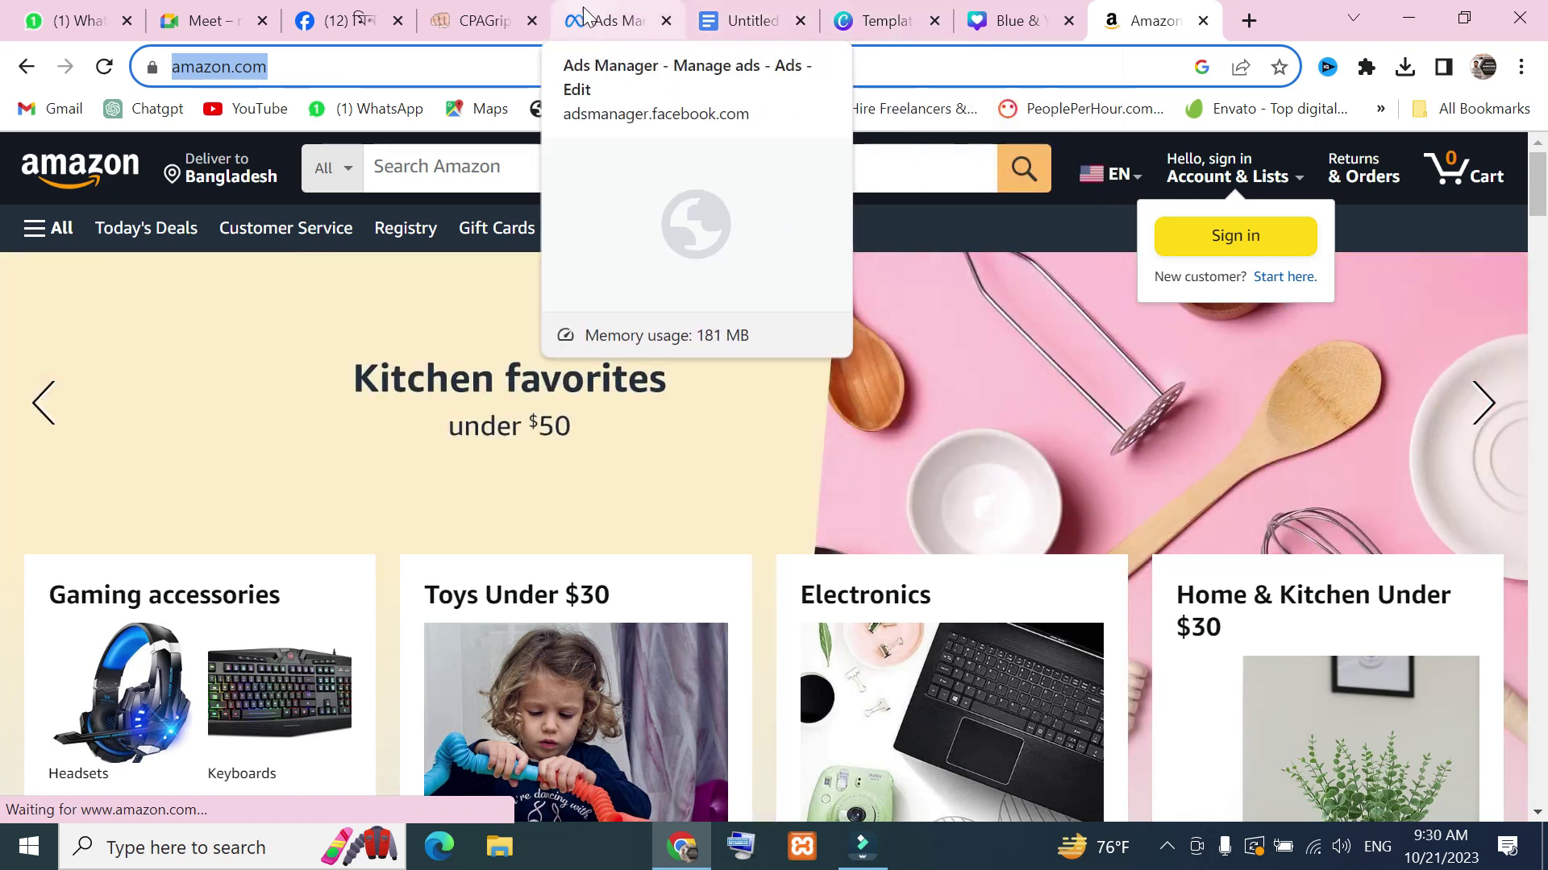
click(593, 18)
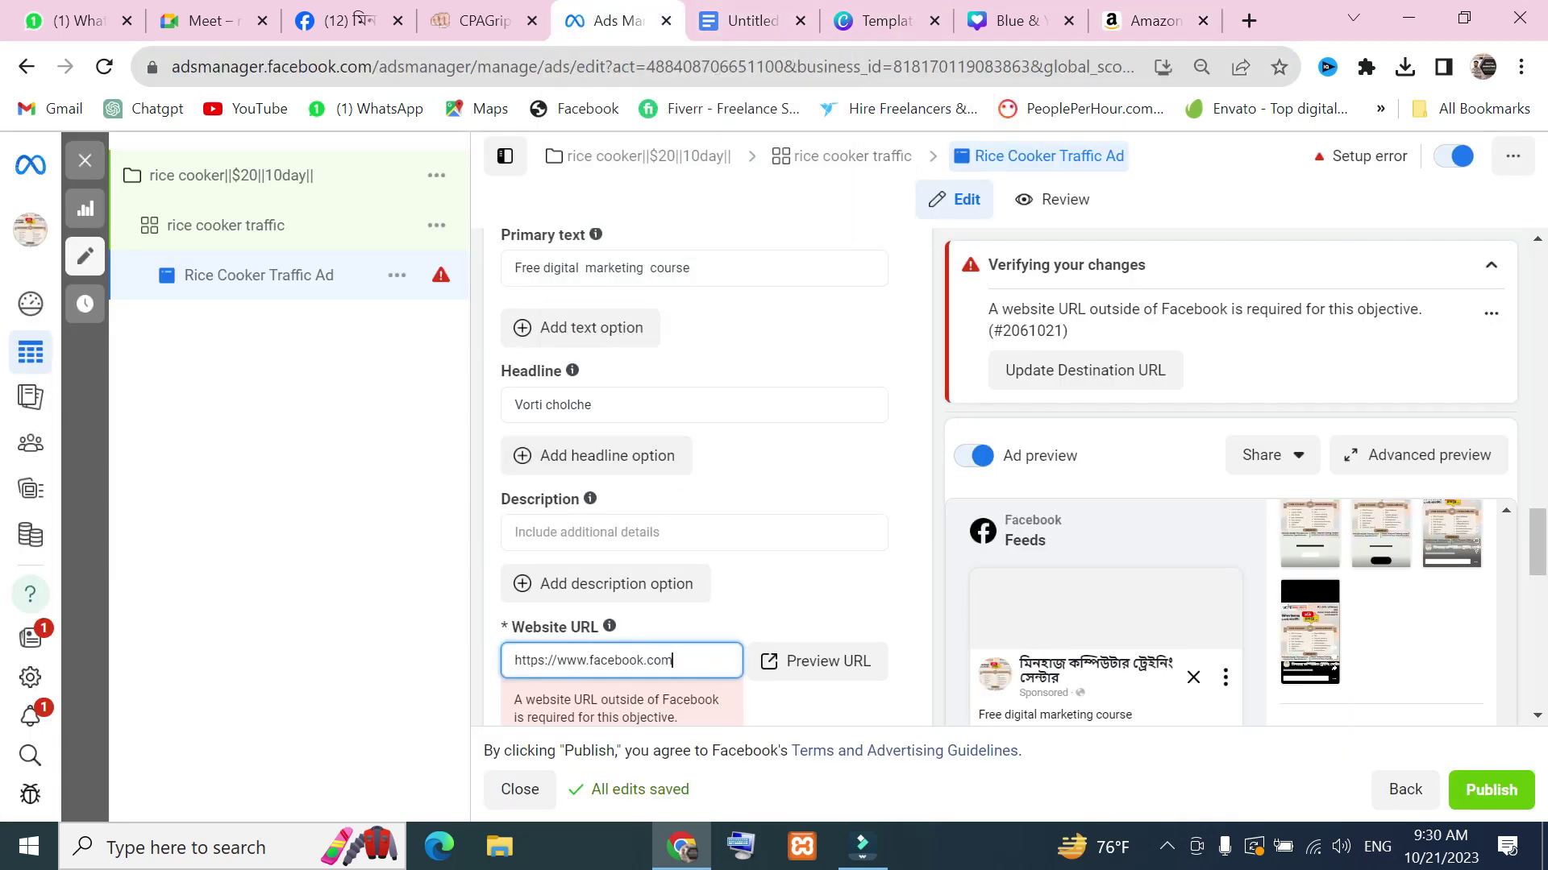
key(ctrl+a)
key(ctrl+v)
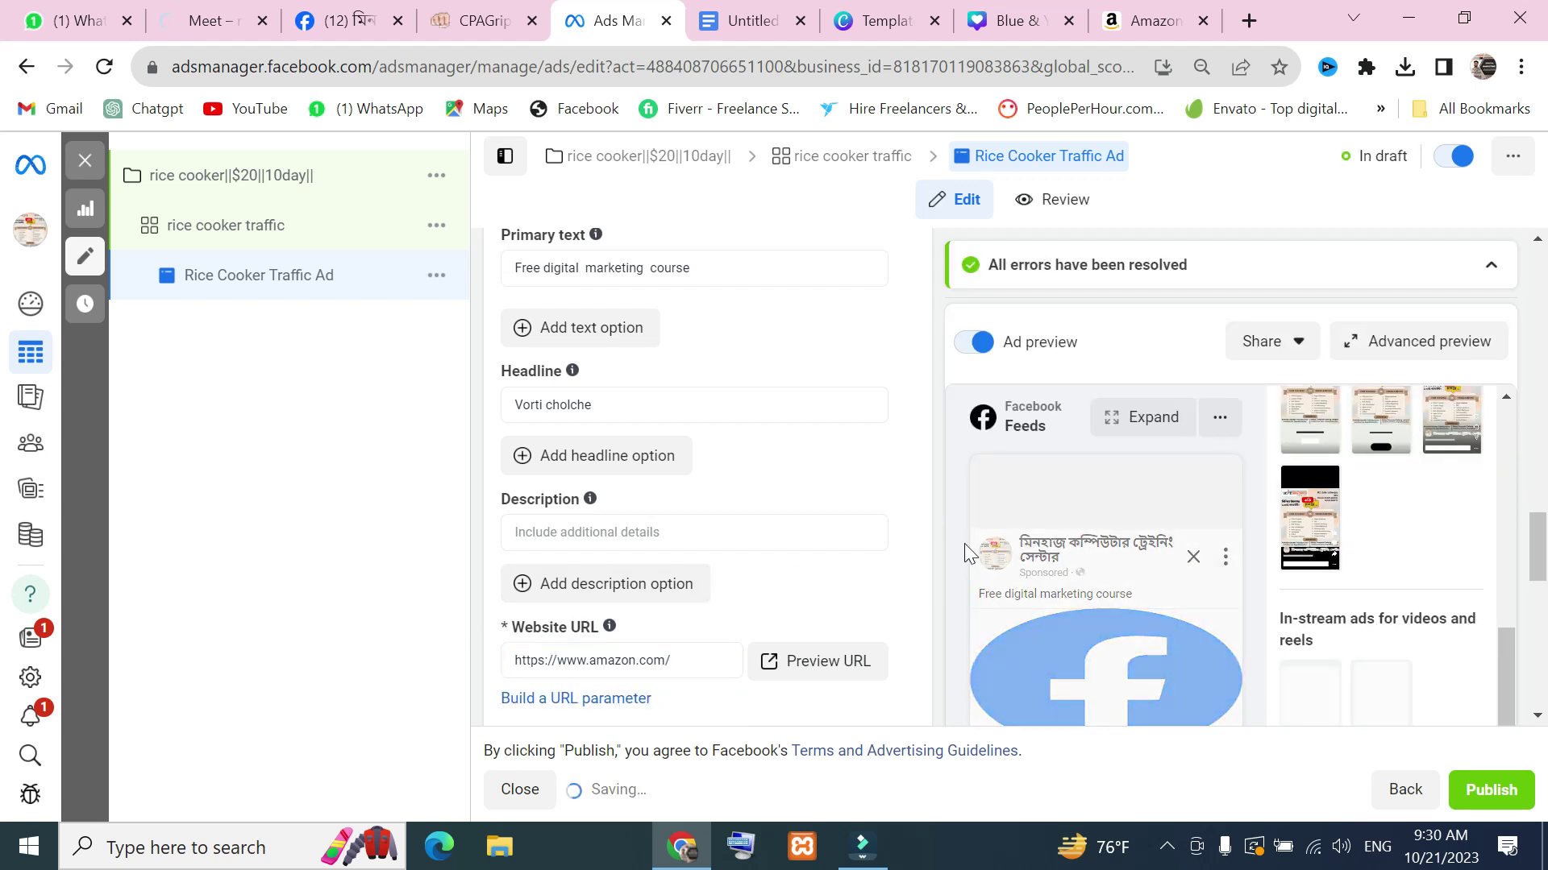
scroll(907, 556, down, 2)
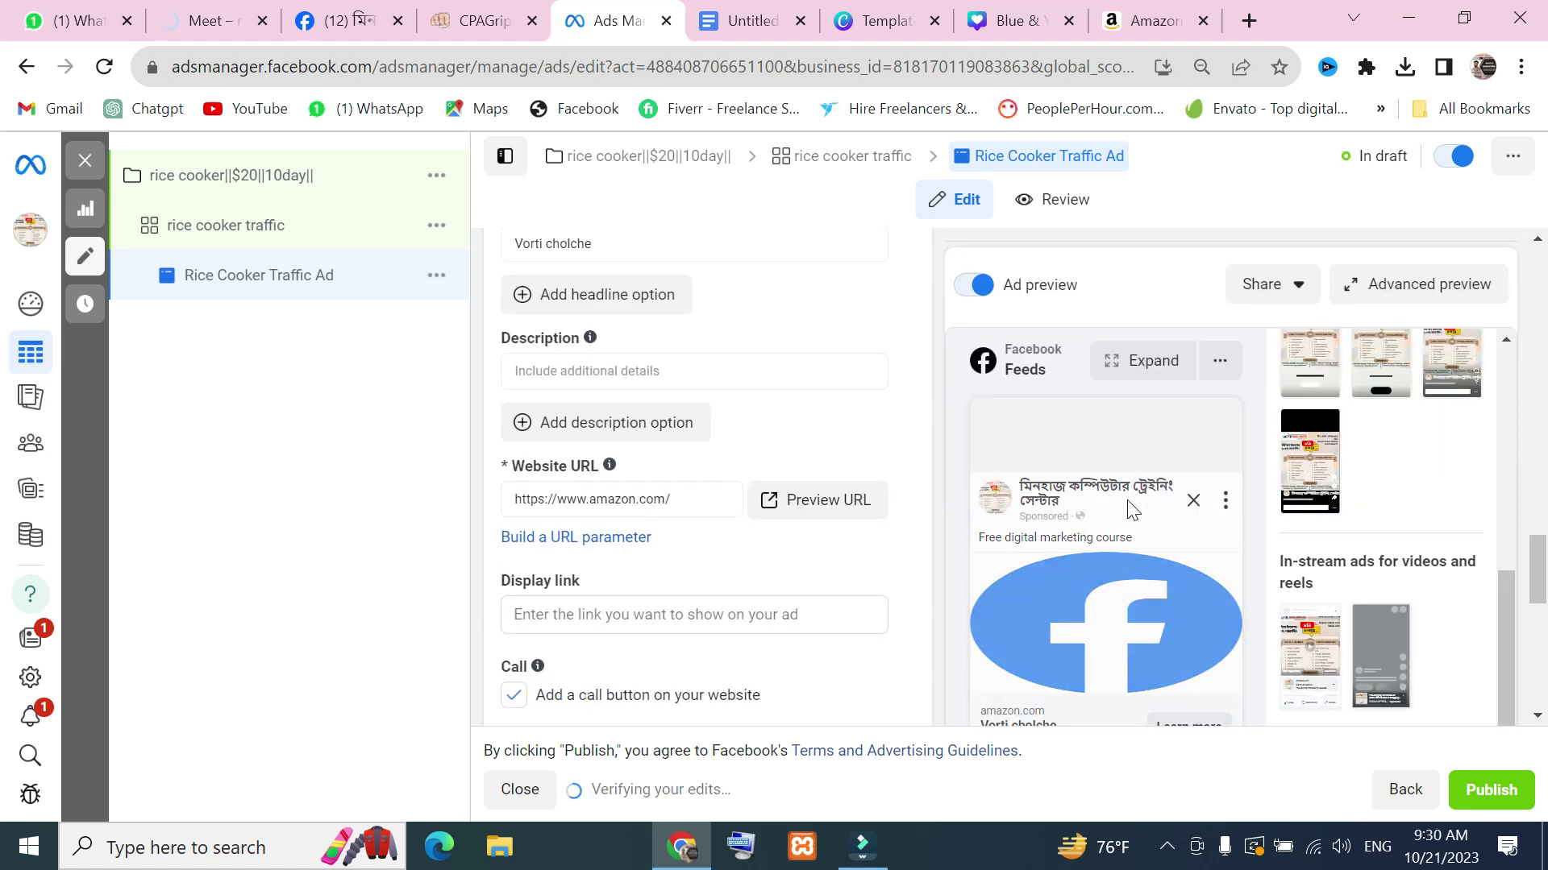
scroll(990, 462, down, 4)
scroll(1370, 524, down, 2)
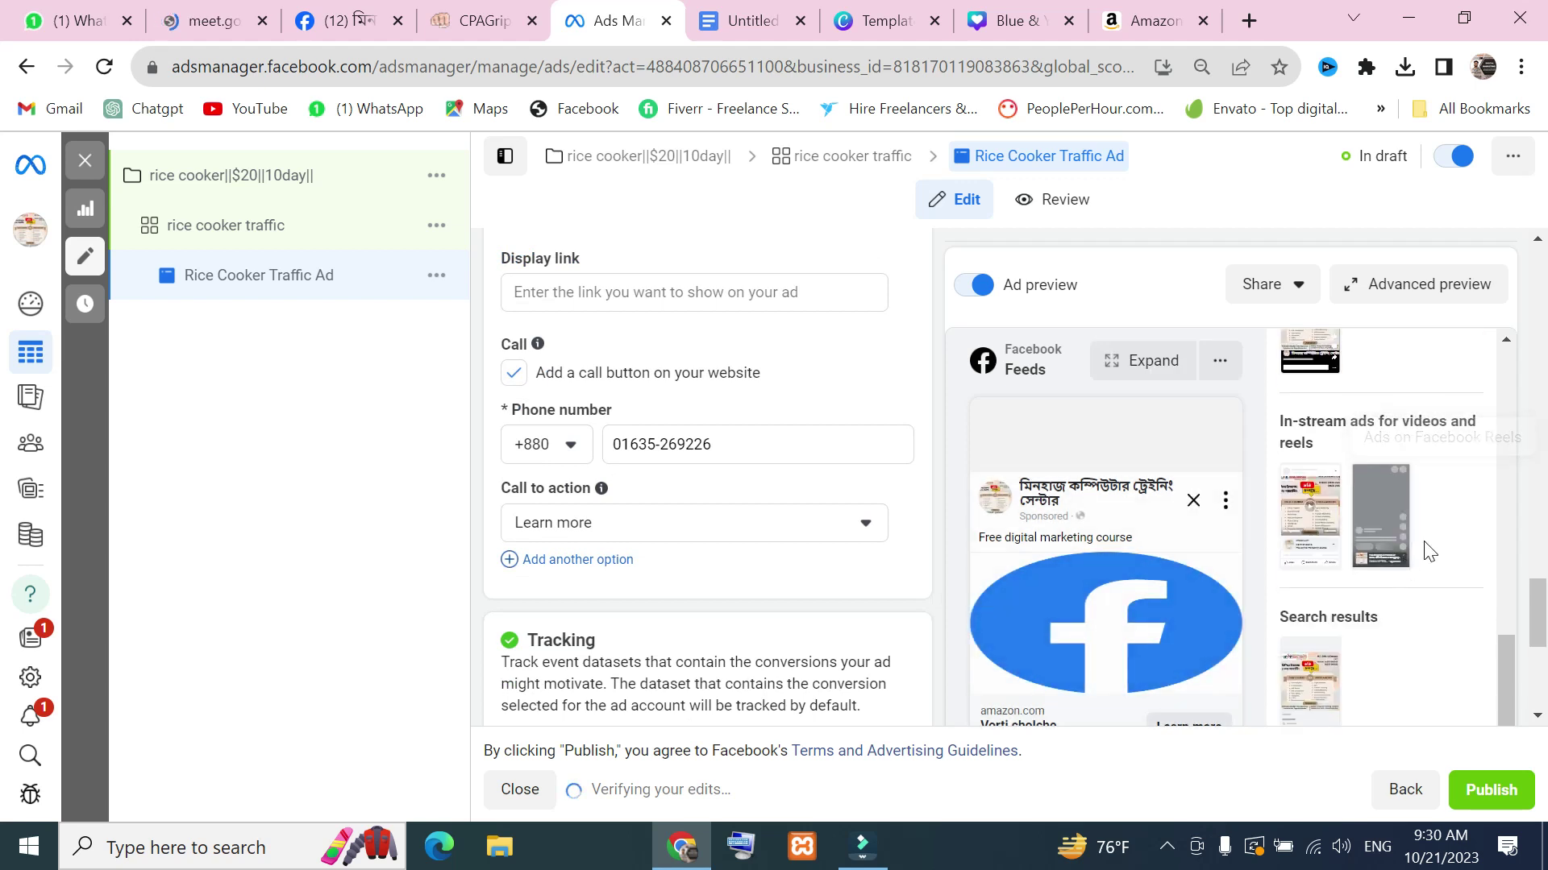
scroll(1101, 500, down, 5)
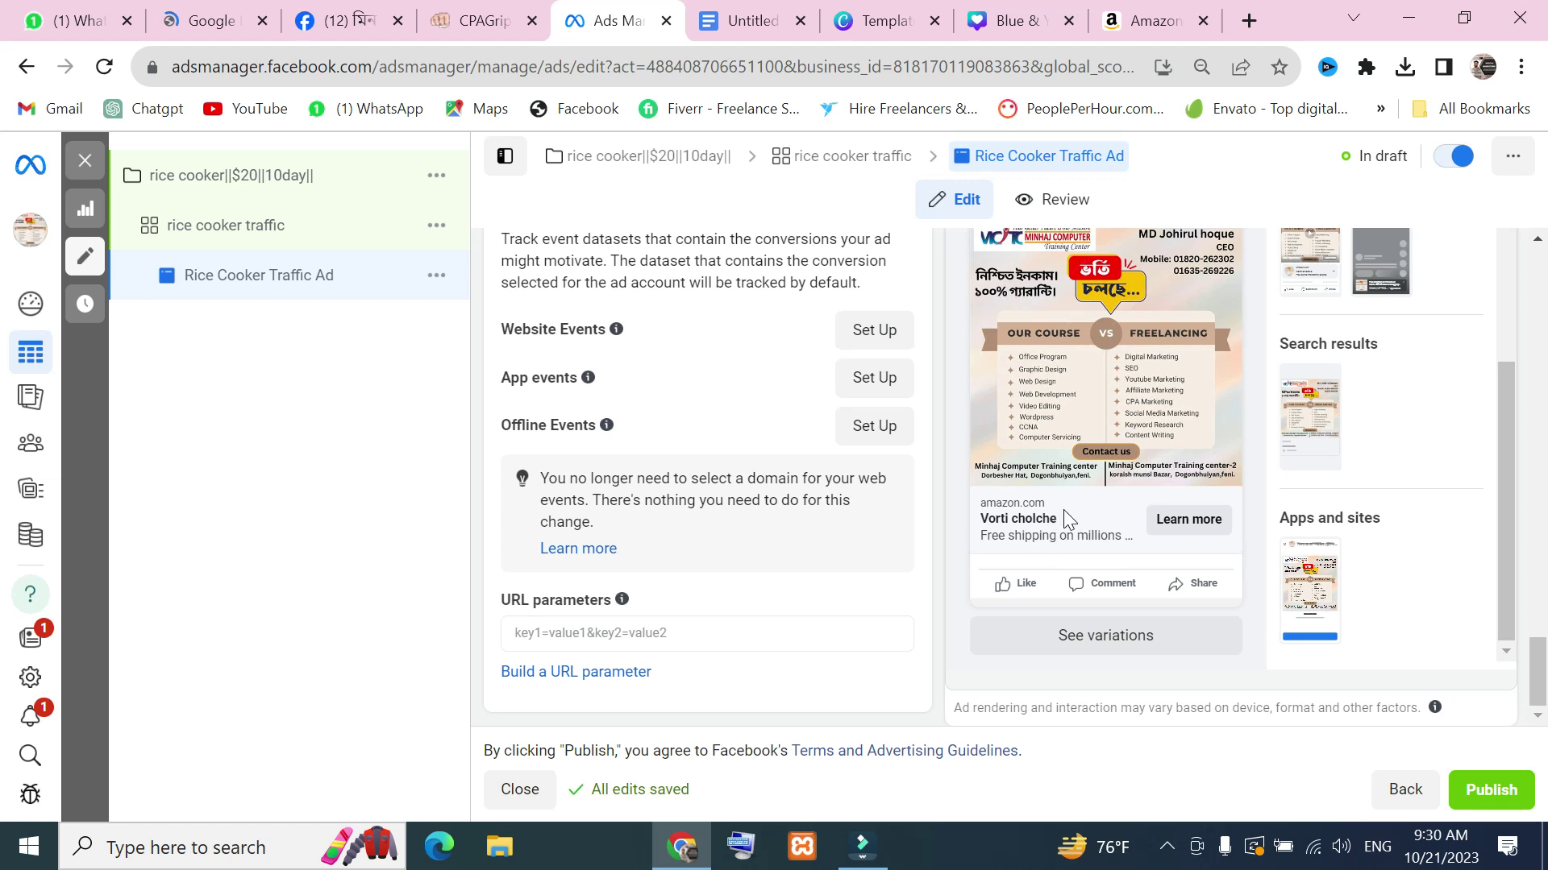
scroll(1110, 552, up, 2)
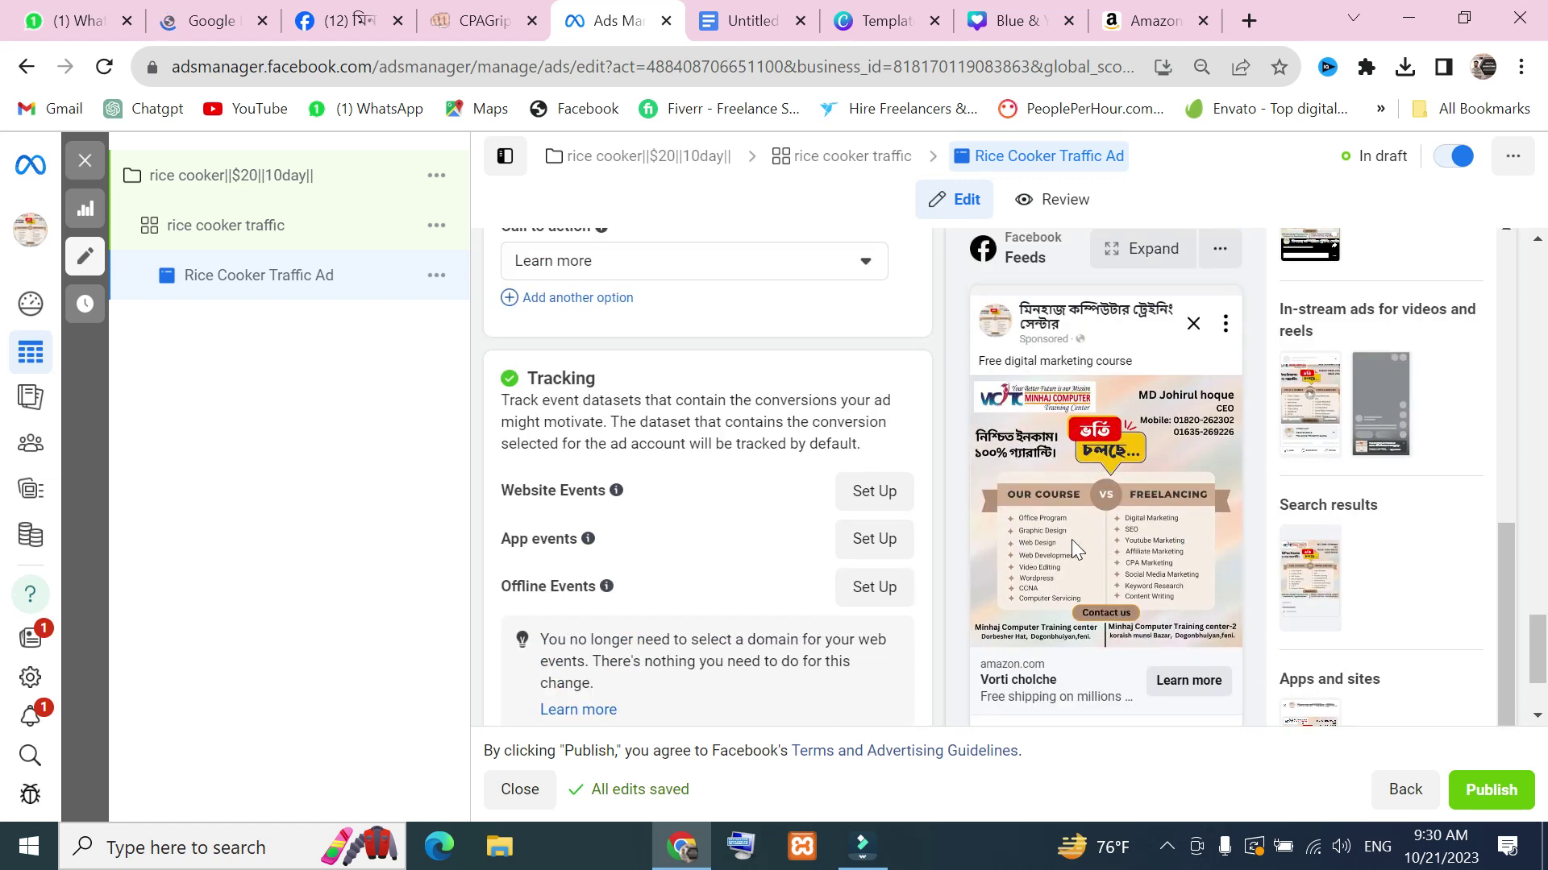
Capture the ad preview in Lightshot and mark the primary text and 'Vorti cholche' headline with arrows
key(Print)
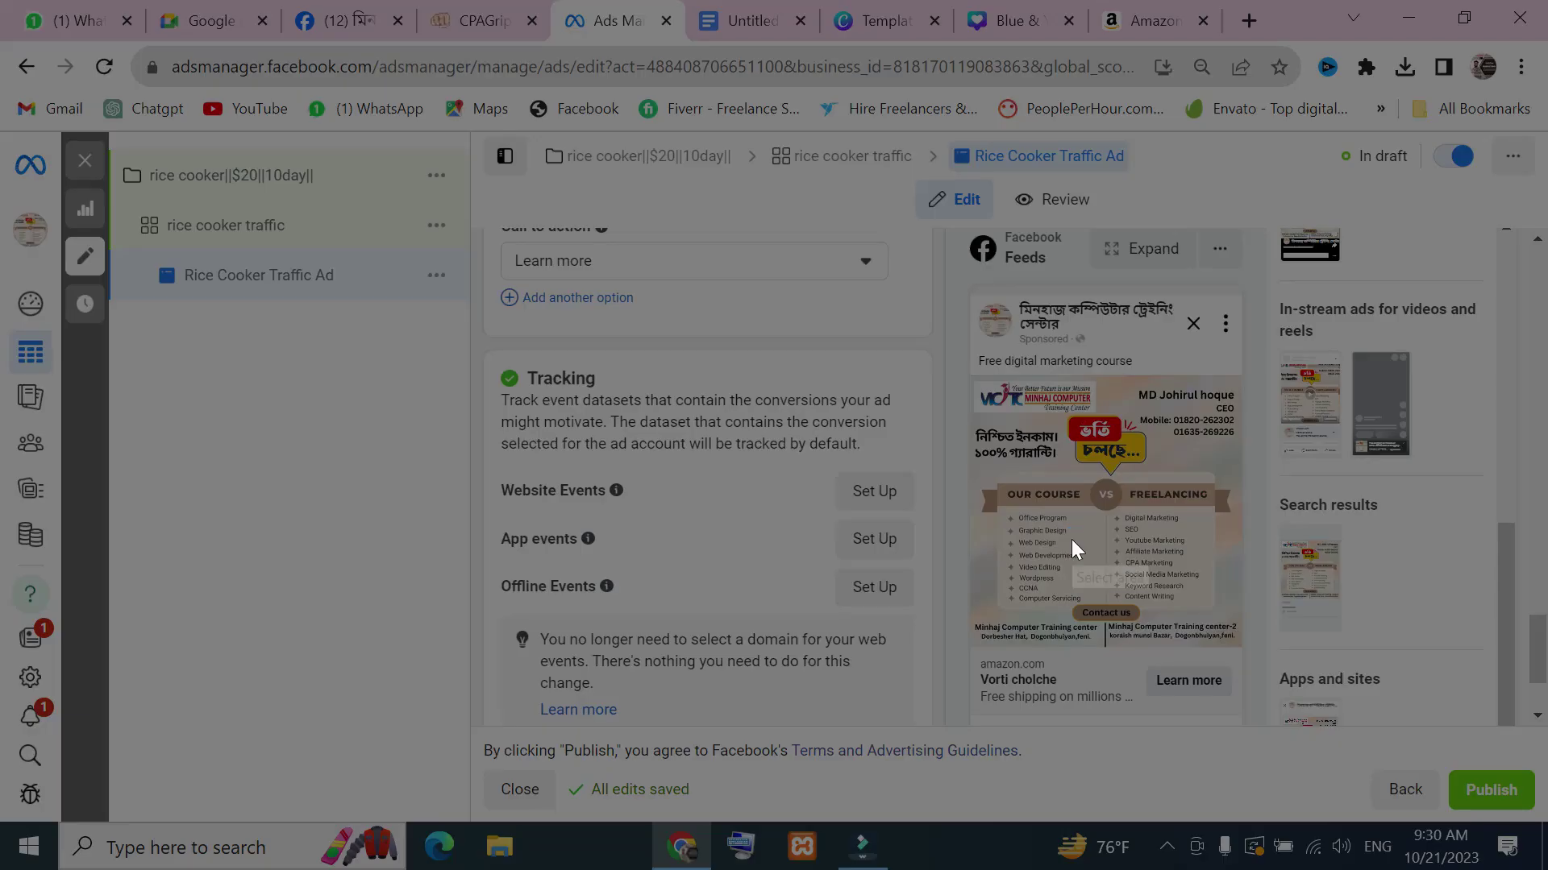
drag(939, 276, 1339, 684)
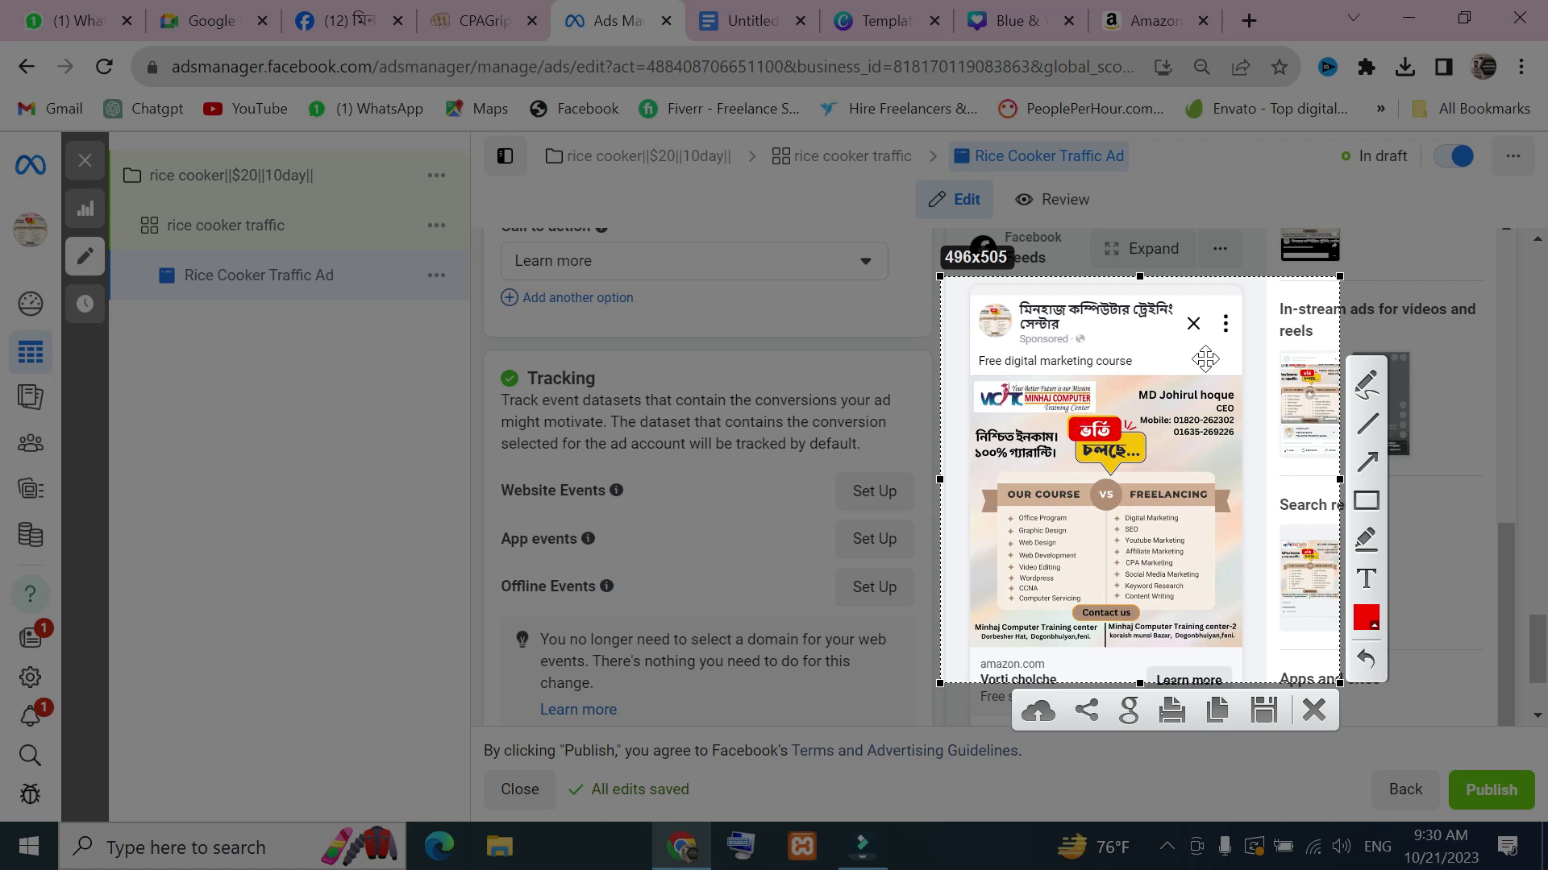
click(1365, 462)
drag(1190, 343, 1132, 362)
drag(1340, 684, 1361, 734)
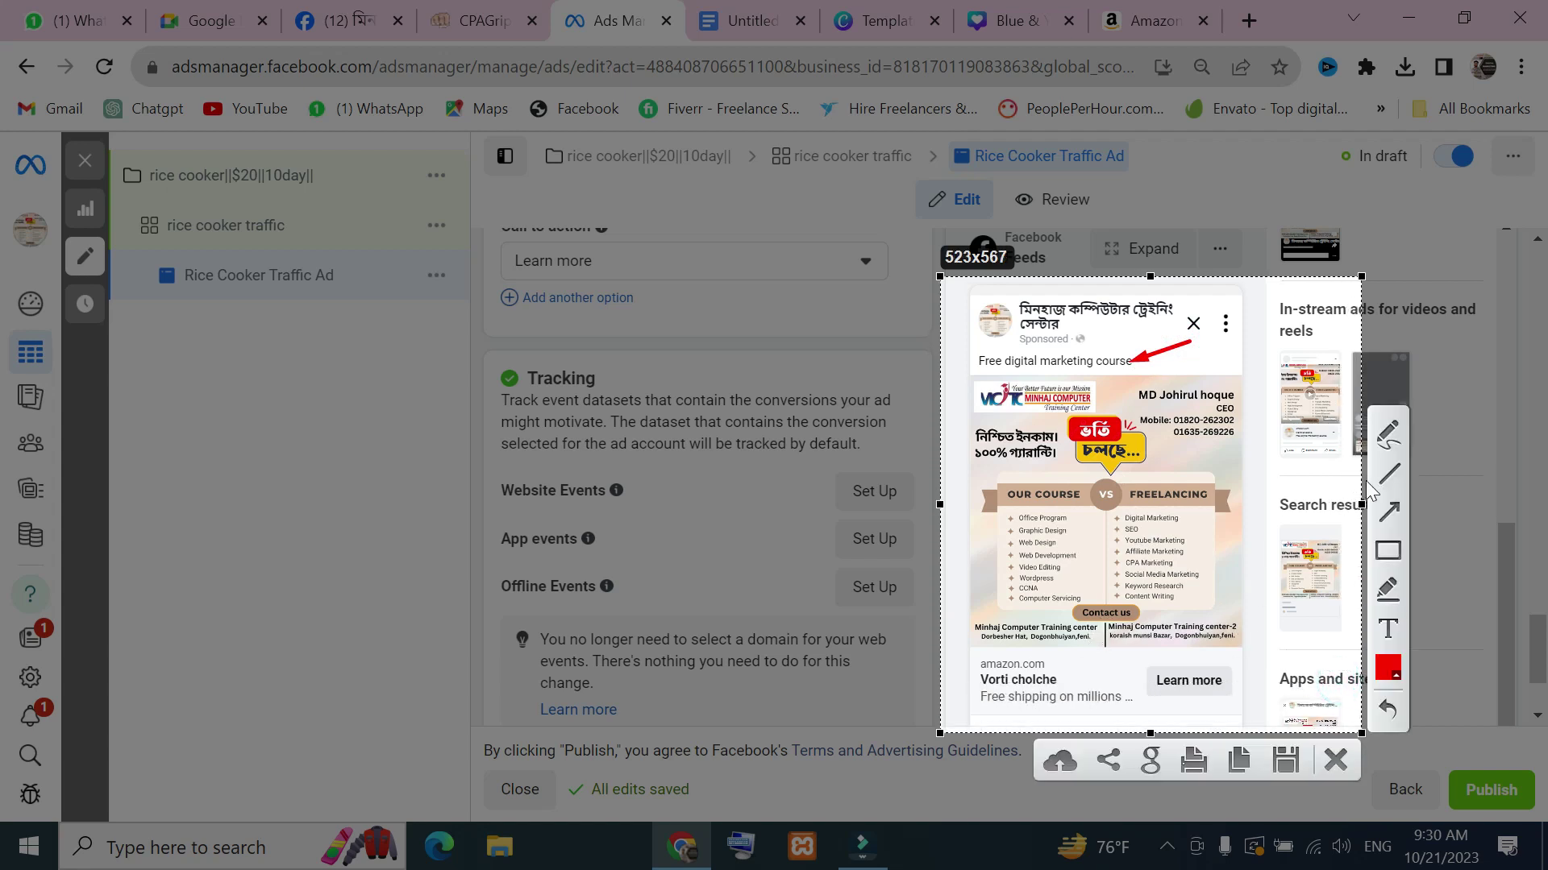
drag(1149, 649, 1053, 682)
click(1336, 760)
scroll(656, 435, up, 7)
Return to the Primary text field, abandon a second Lightshot capture, and switch to Google Meet
scroll(655, 435, up, 4)
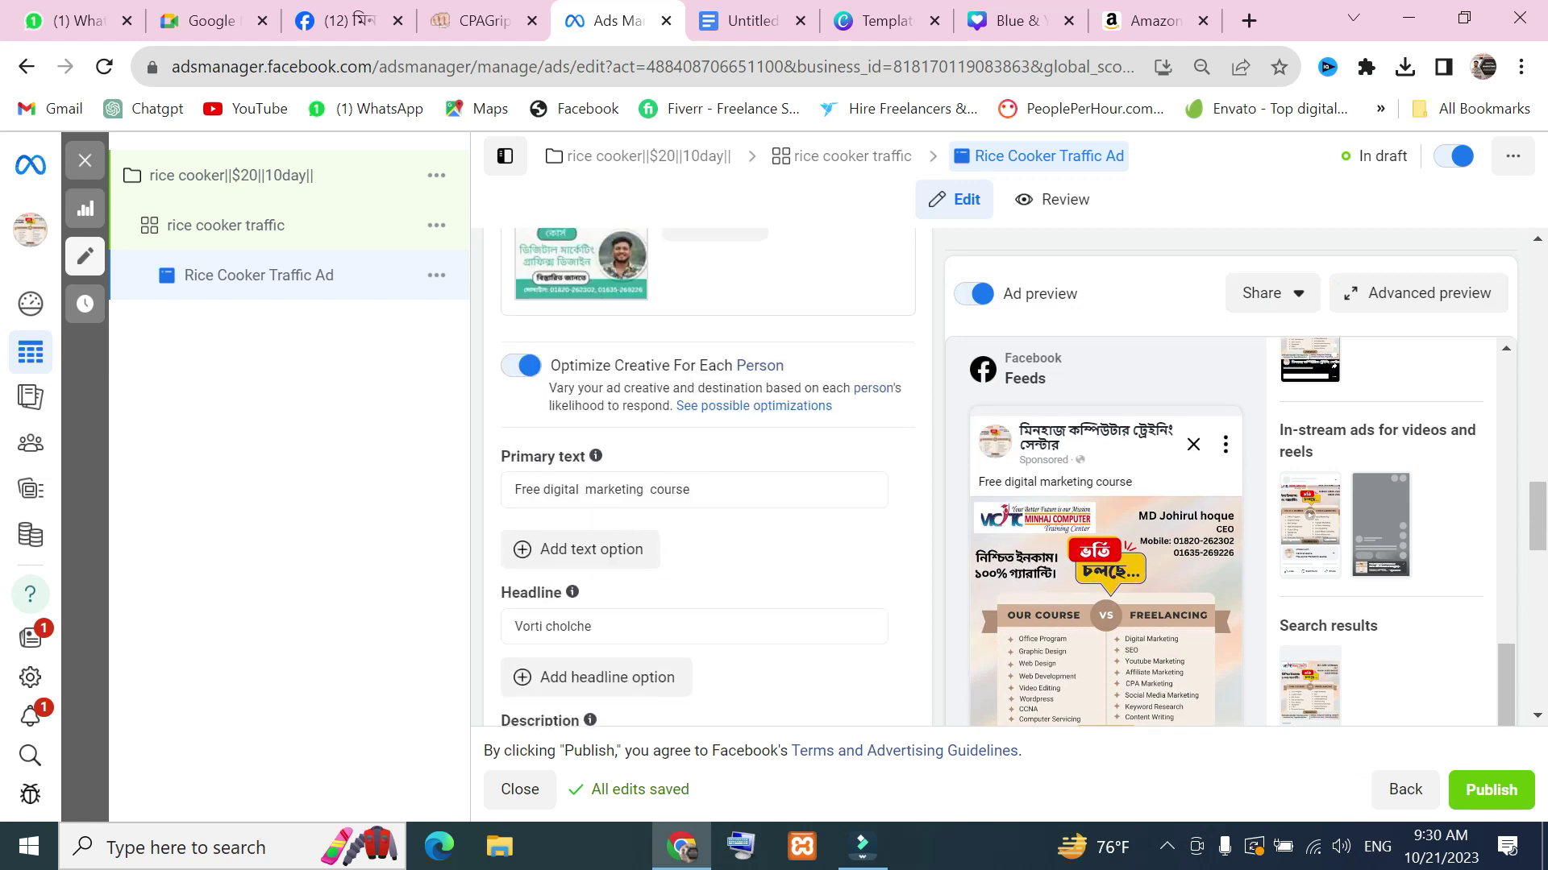
click(744, 478)
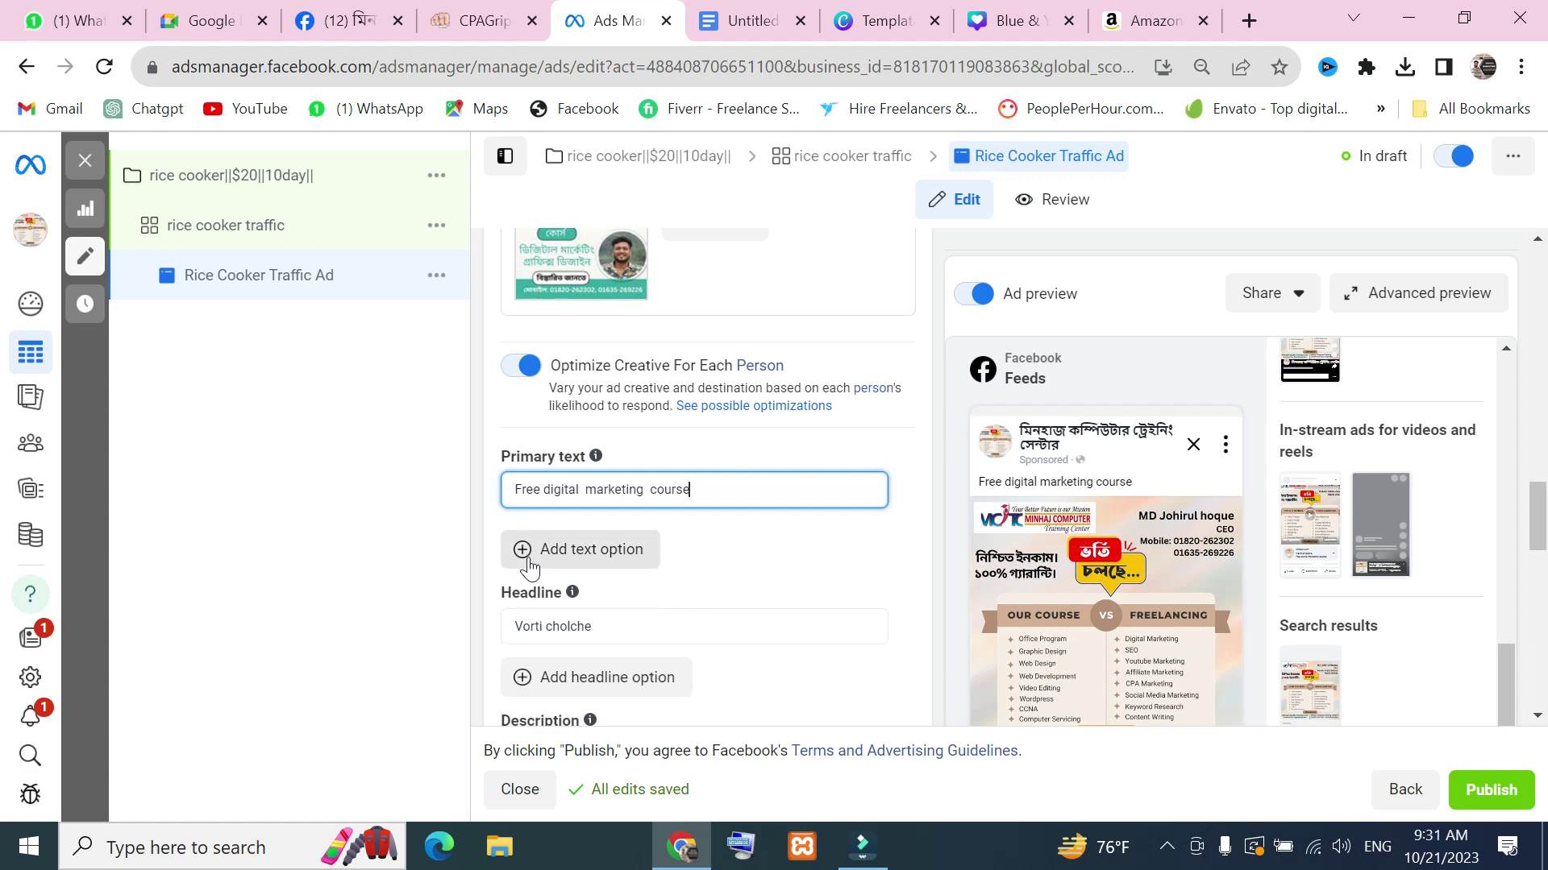
key(Print)
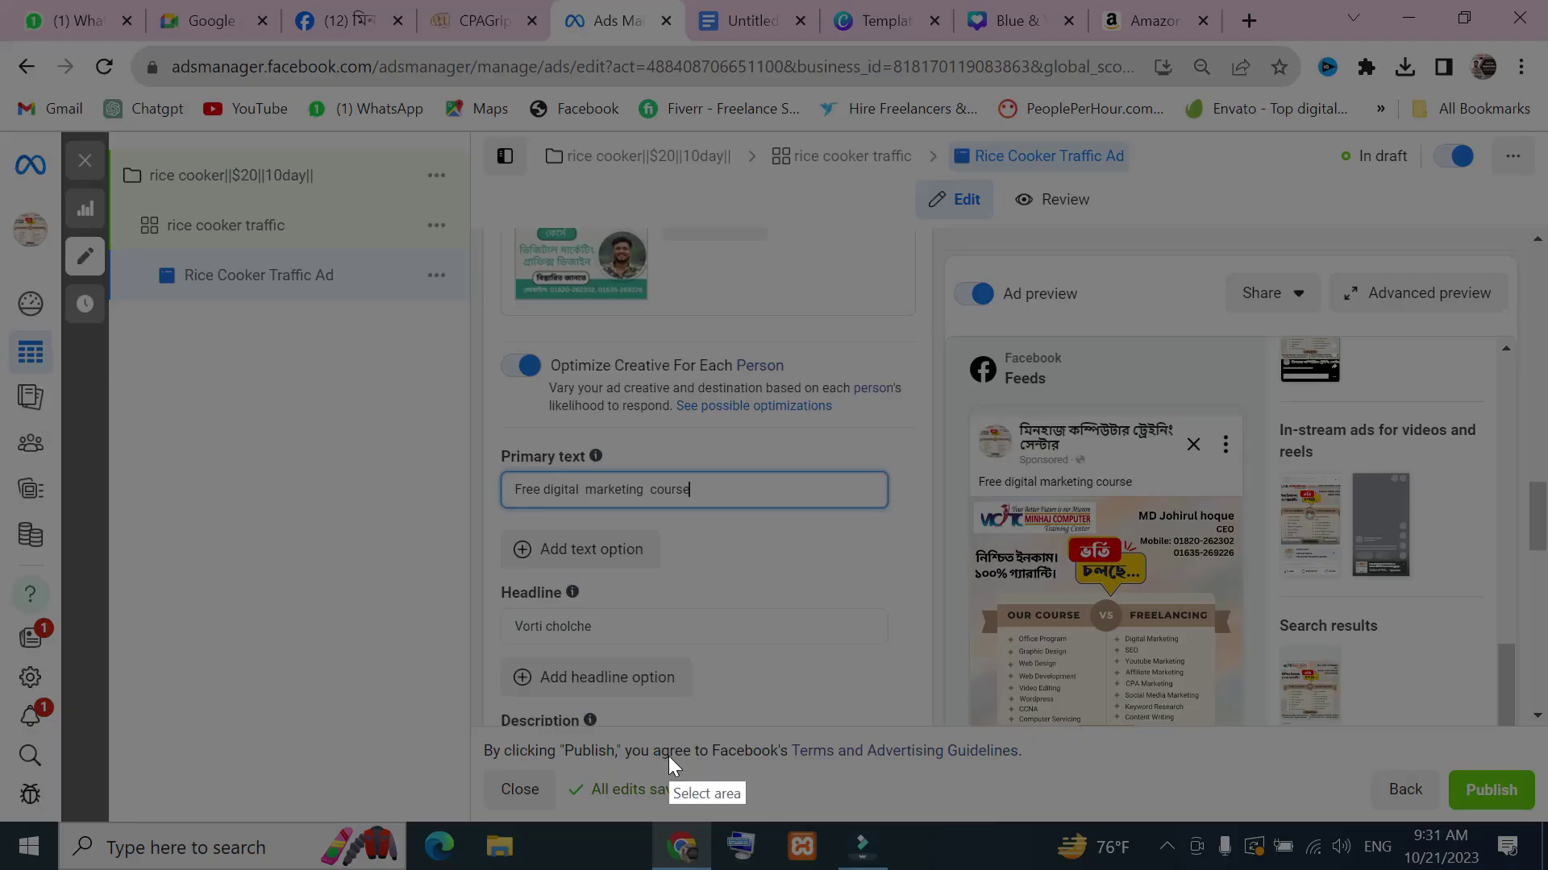
drag(468, 400, 894, 854)
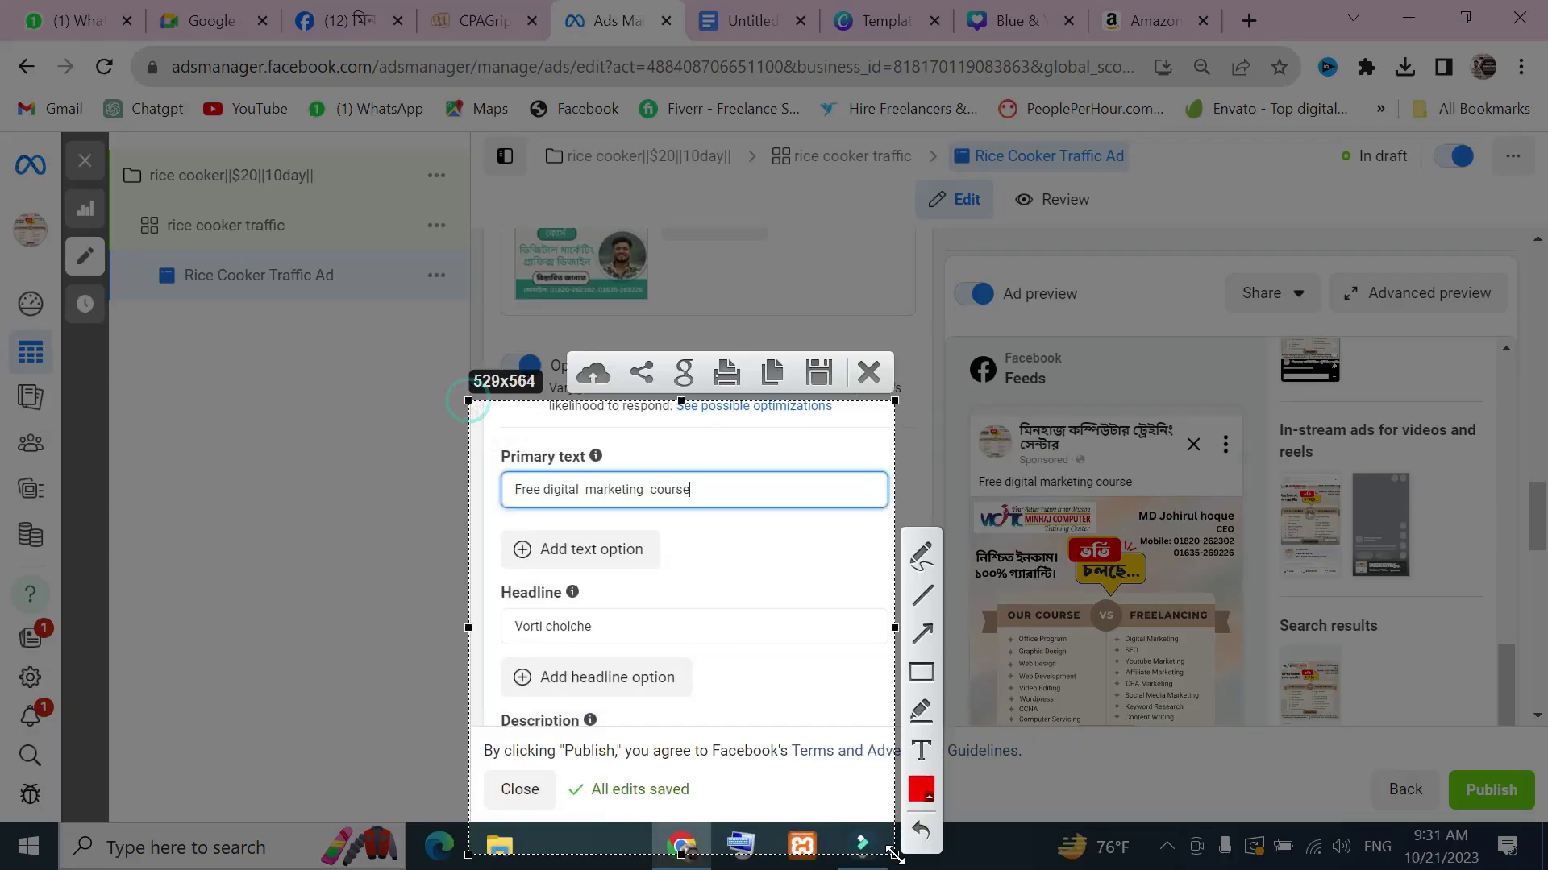
click(868, 371)
click(203, 14)
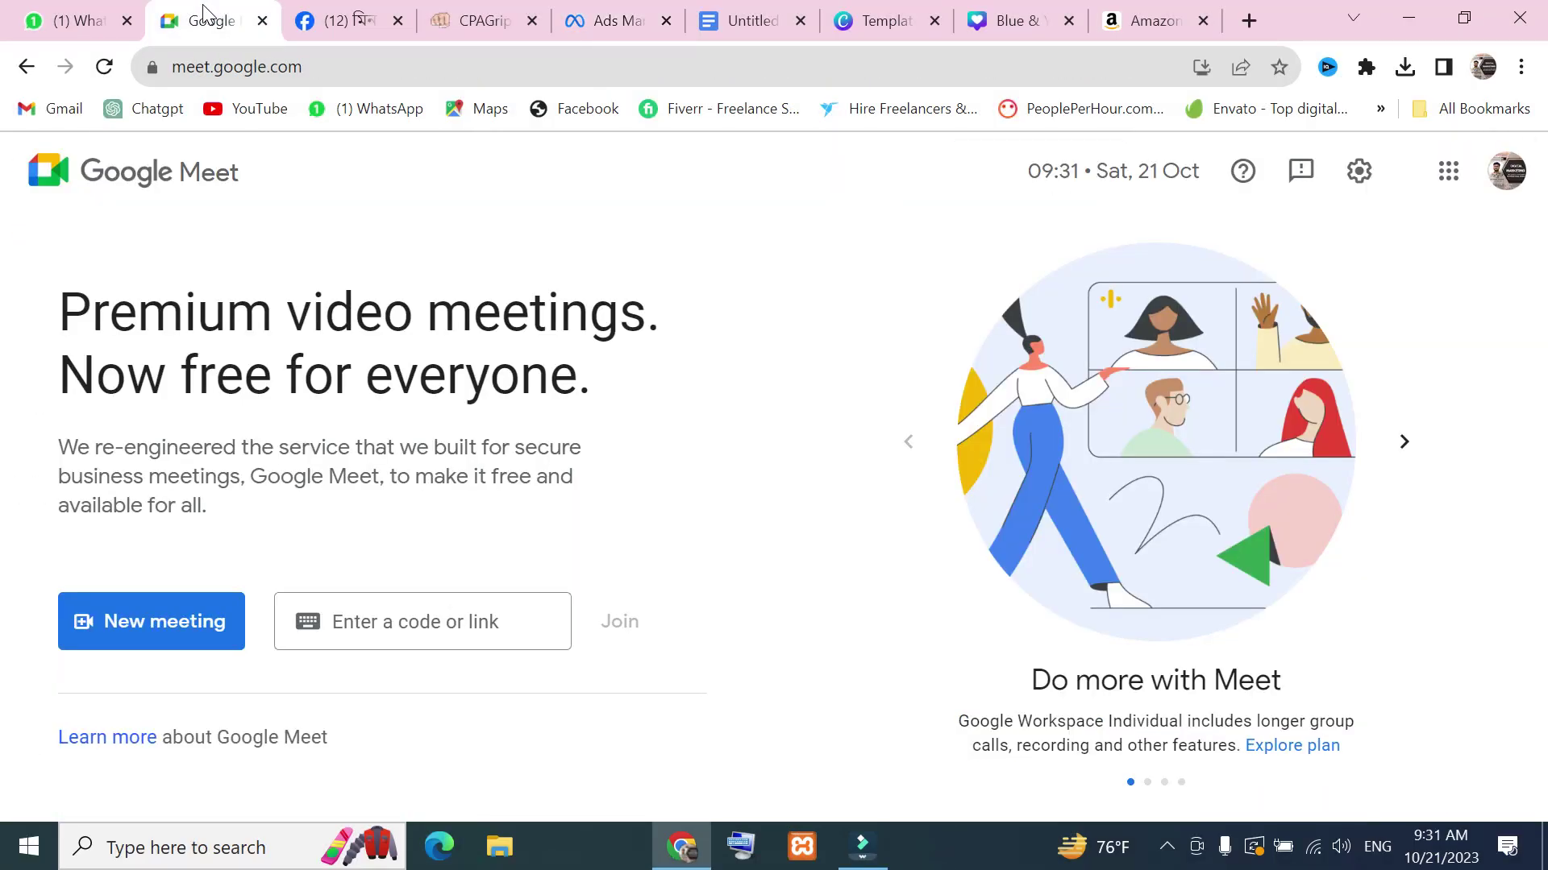
Start an instant Google Meet meeting and check the new WhatsApp message
click(172, 637)
click(184, 674)
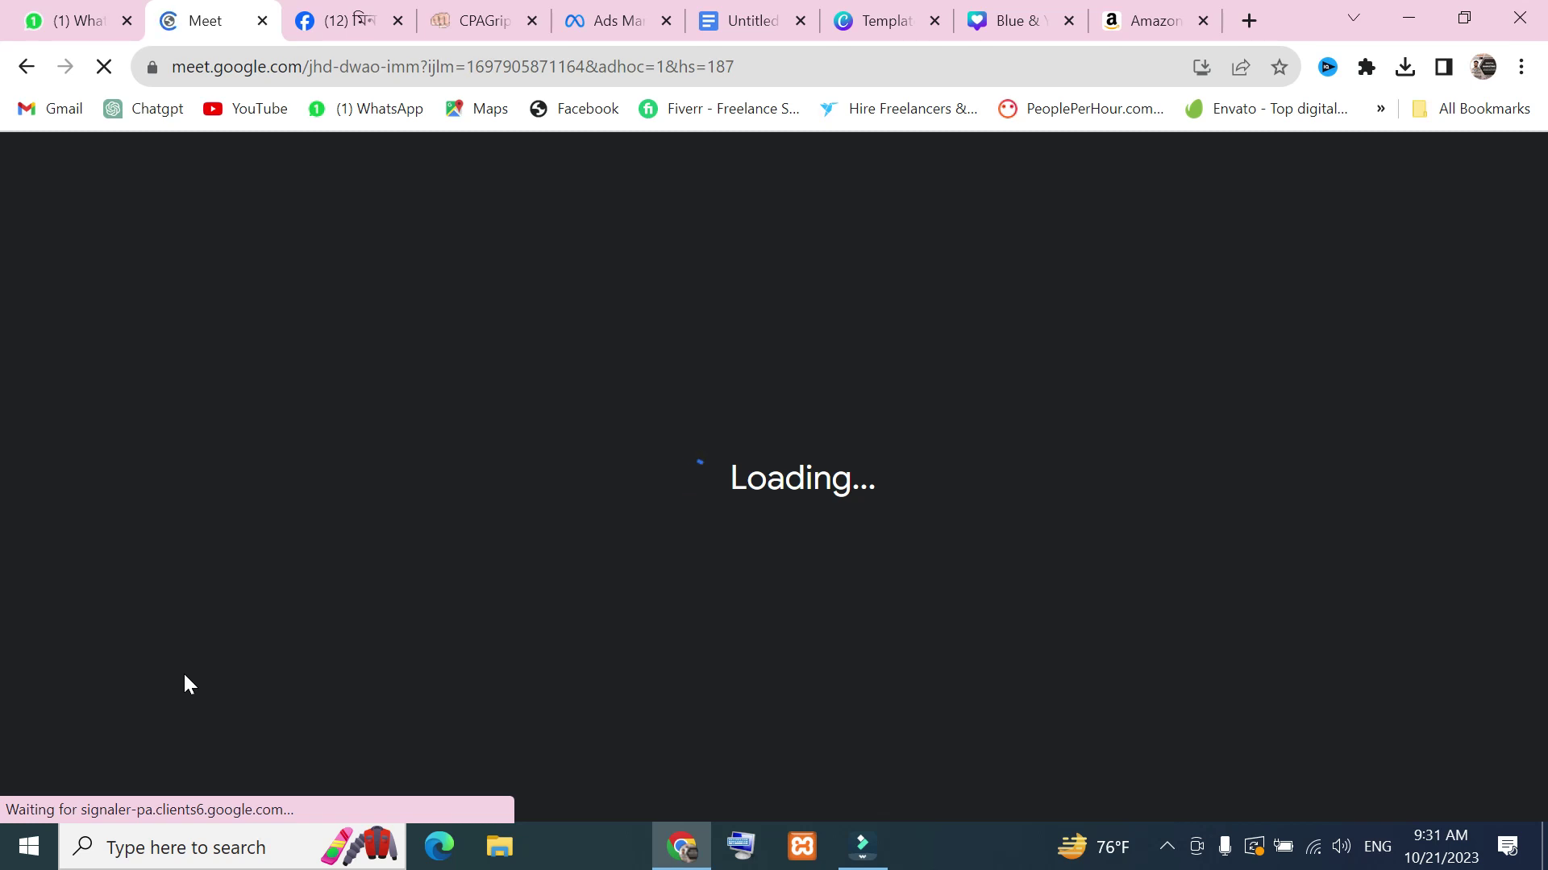
click(77, 20)
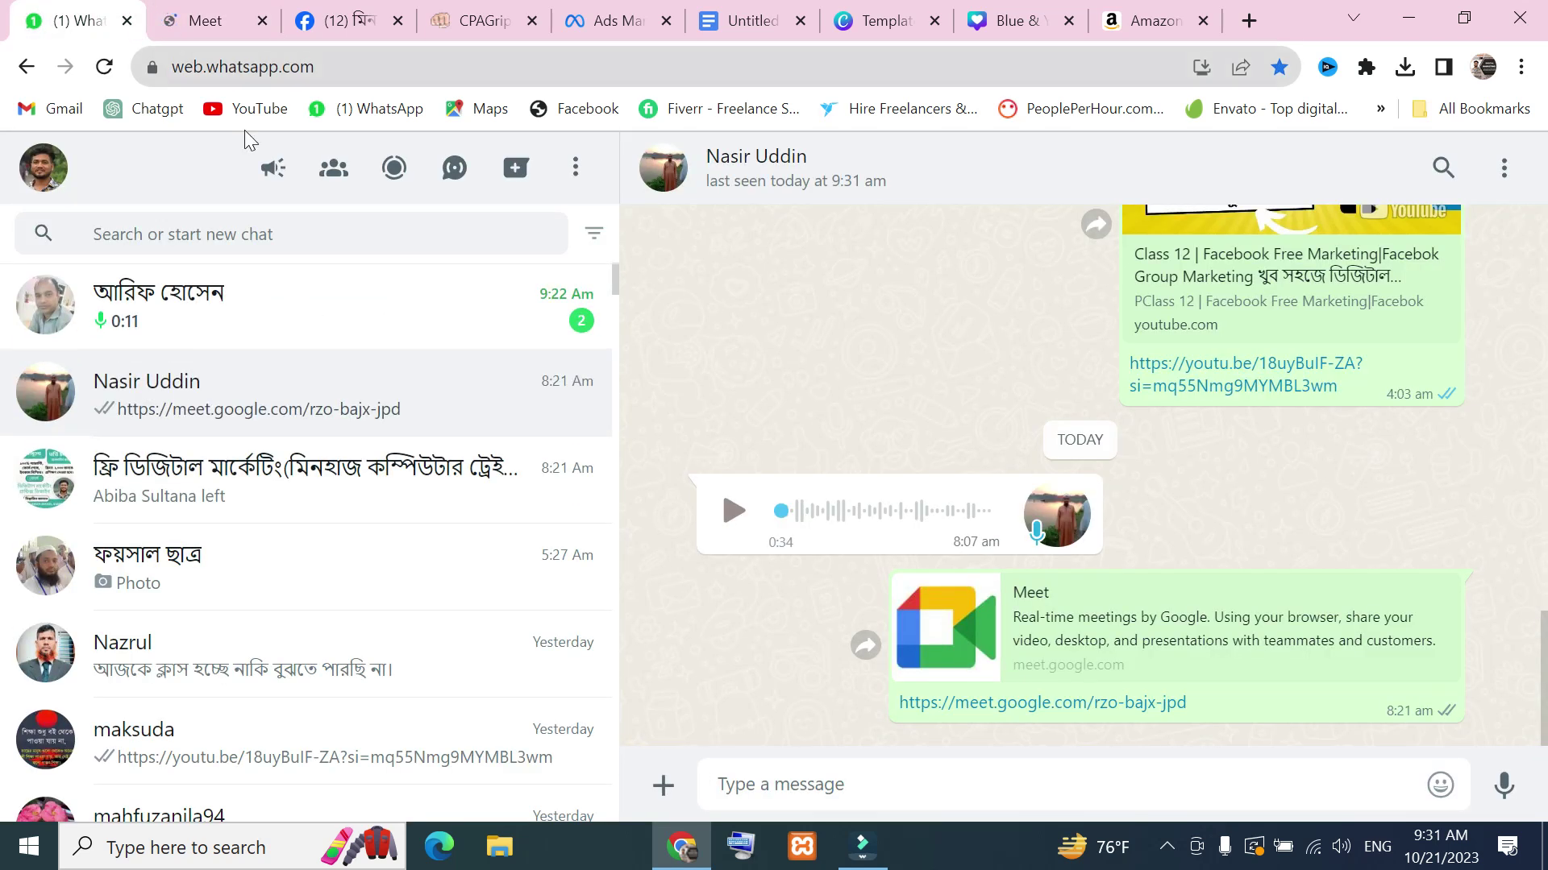
click(253, 317)
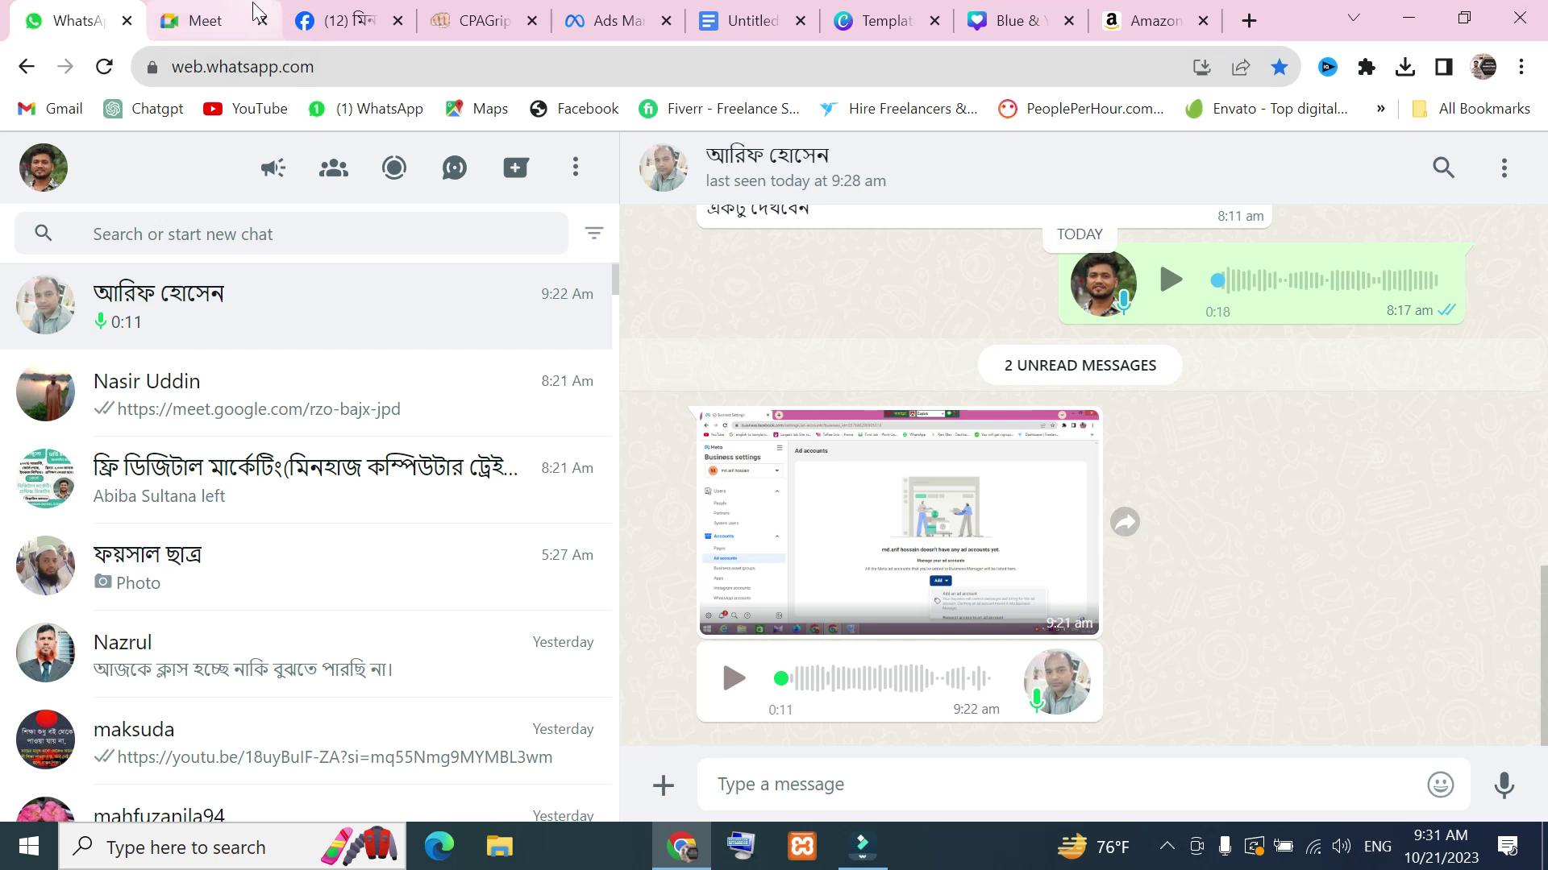
click(226, 14)
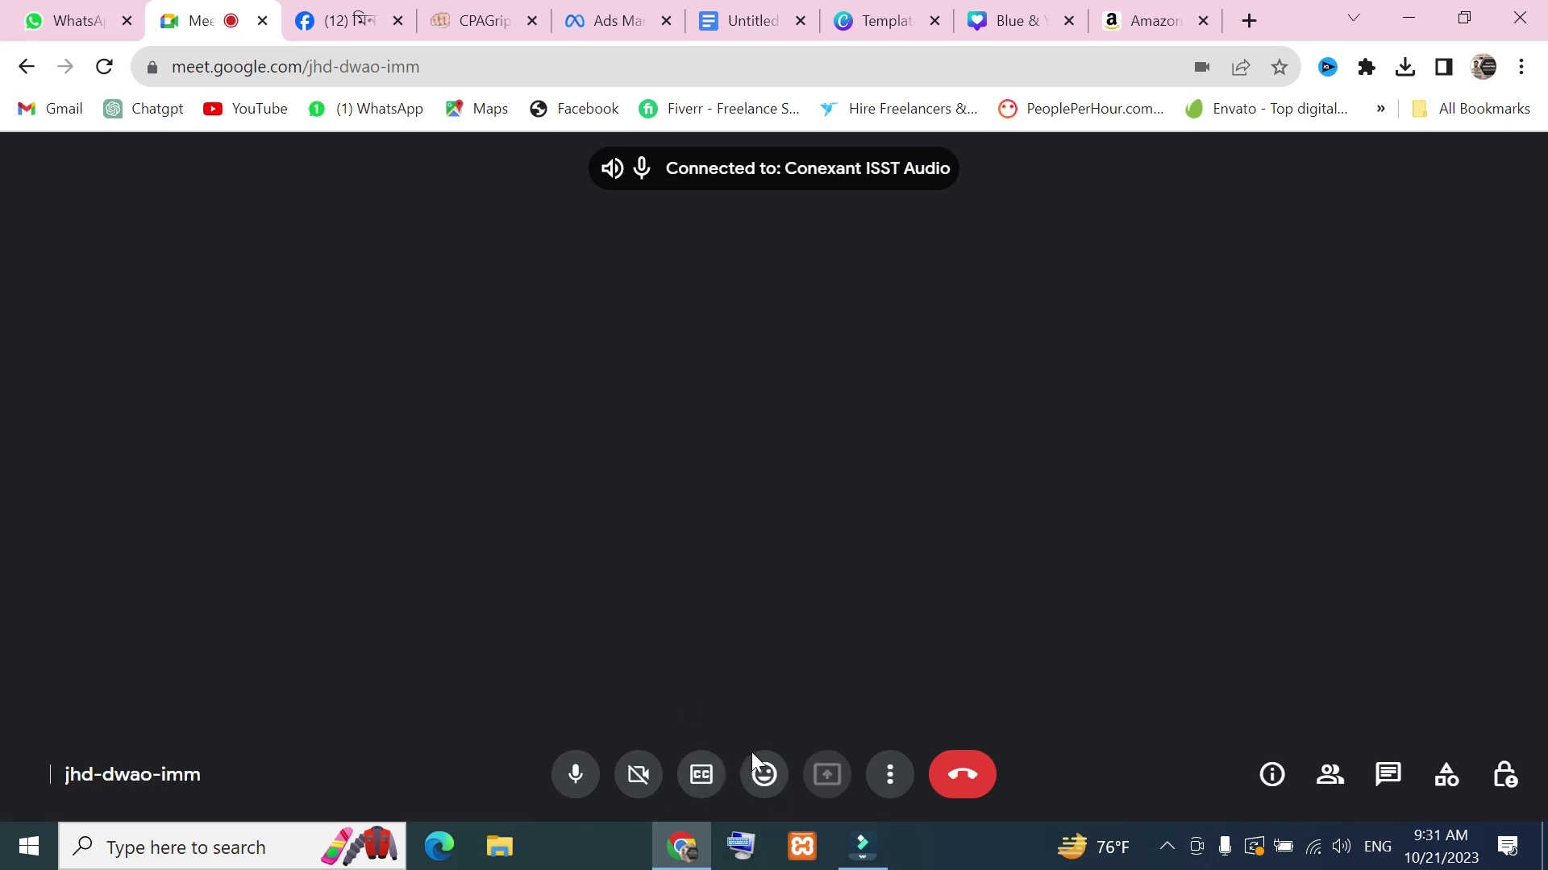
Copy the meeting link and open the digital marketing class group chat on WhatsApp
click(415, 538)
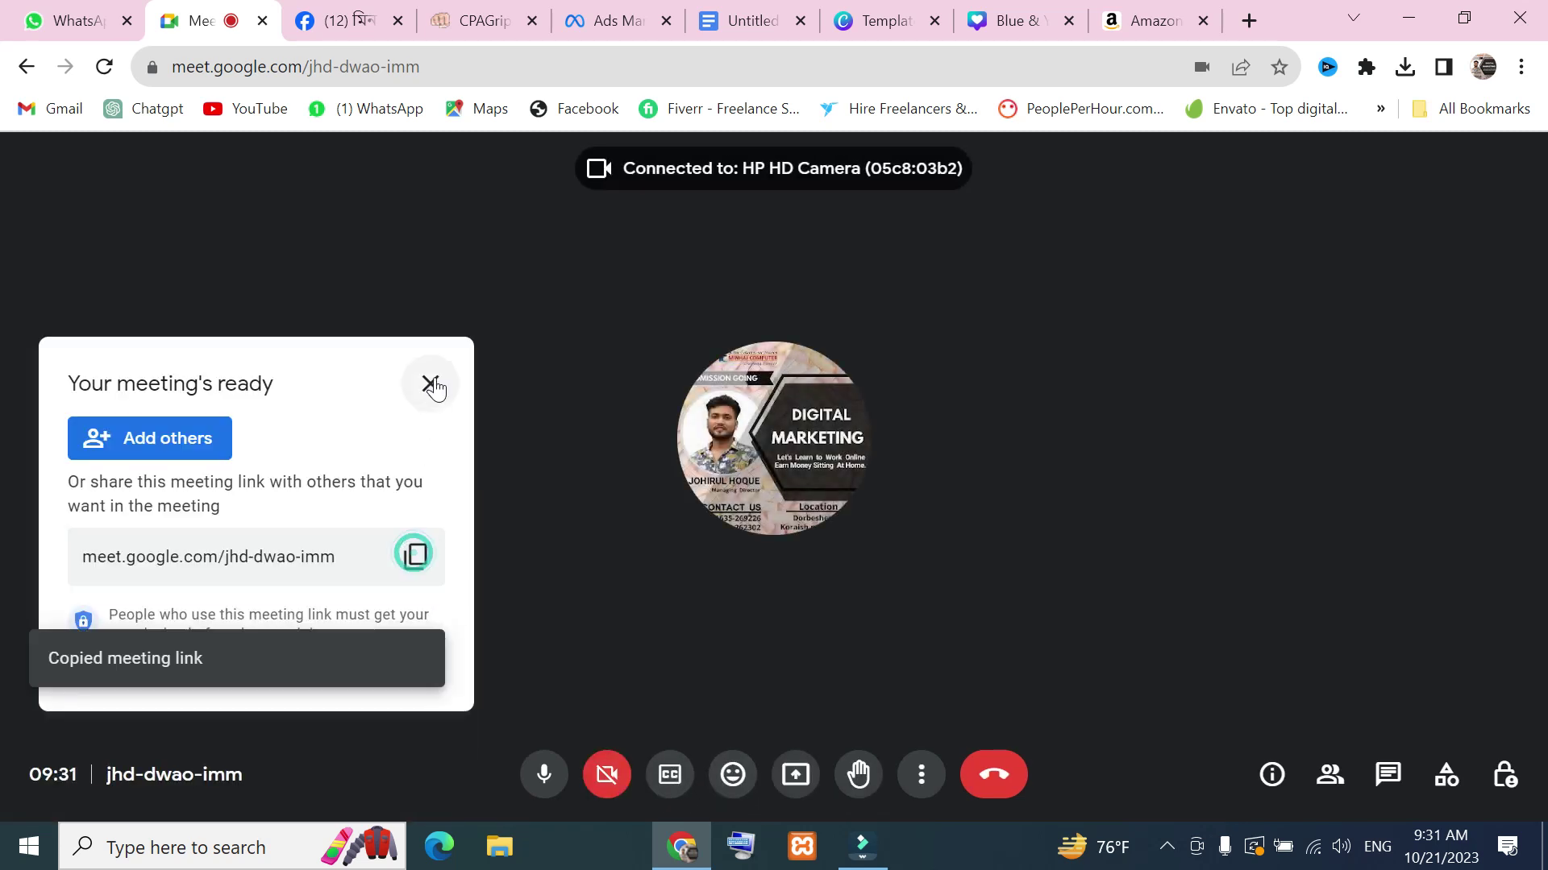
click(430, 384)
click(81, 19)
click(254, 471)
Paste the Meet link into the WhatsApp group chat and send it
click(941, 790)
right_click(941, 789)
click(1030, 594)
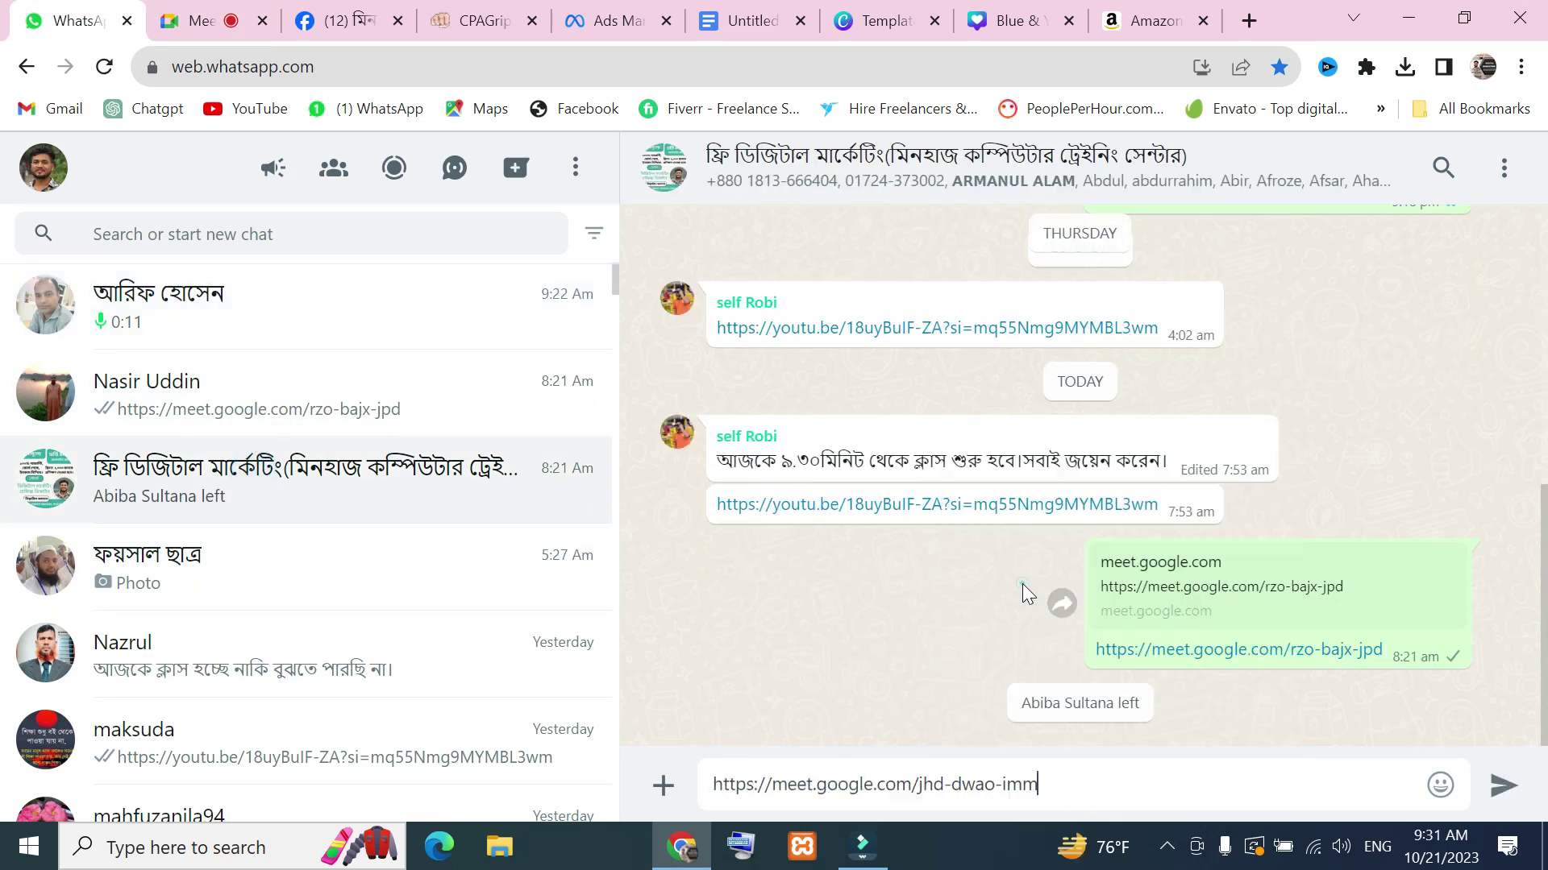
click(1504, 794)
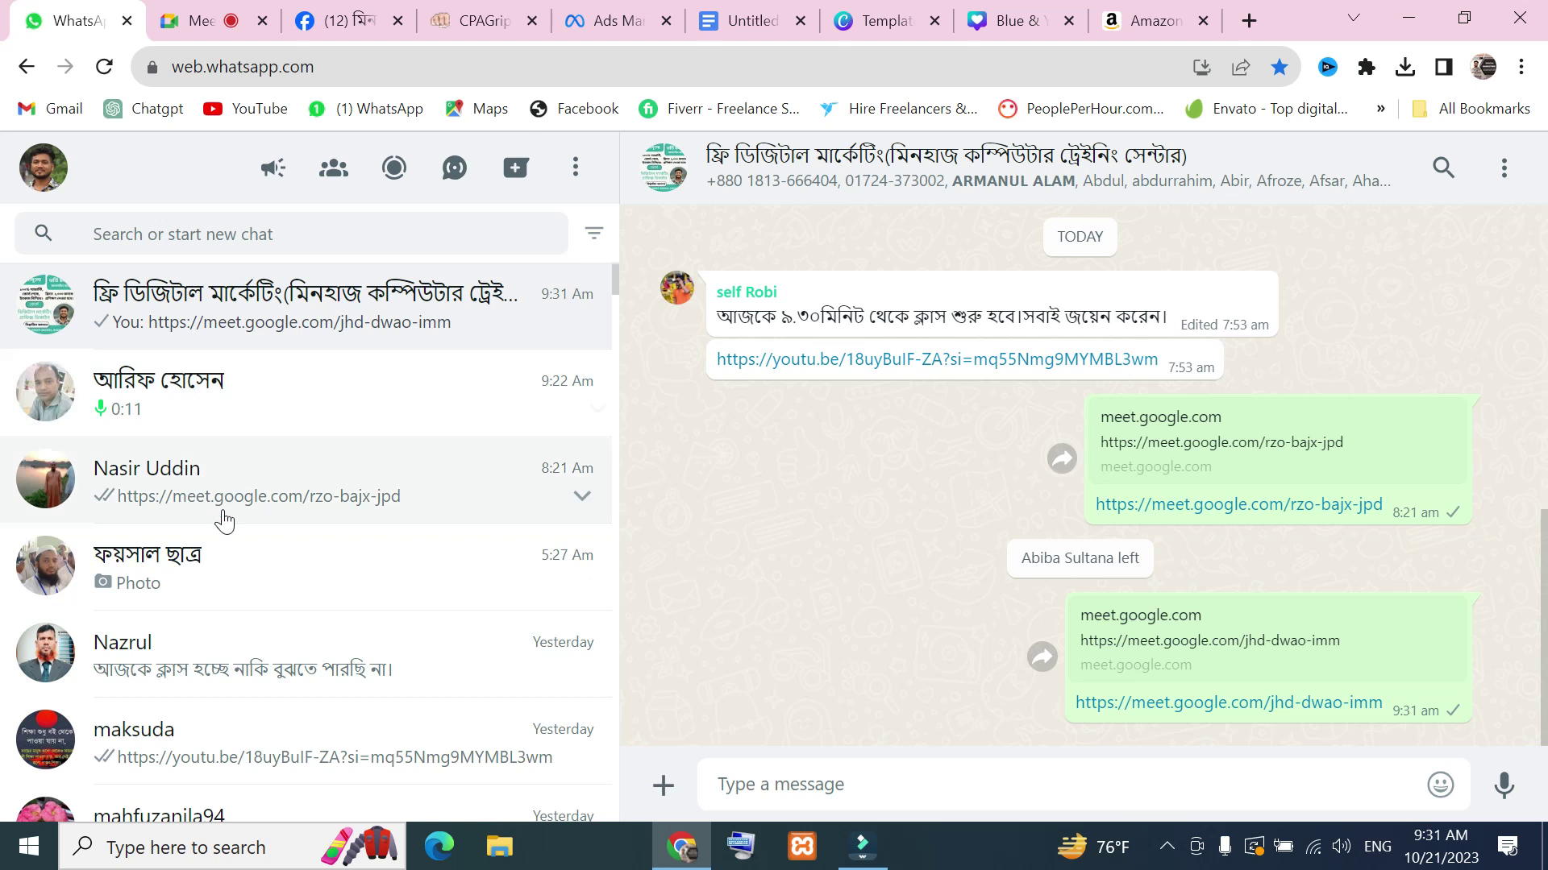
scroll(190, 673, down, 2)
scroll(190, 673, up, 2)
Send the same Meet link to another WhatsApp contact
click(211, 484)
right_click(955, 793)
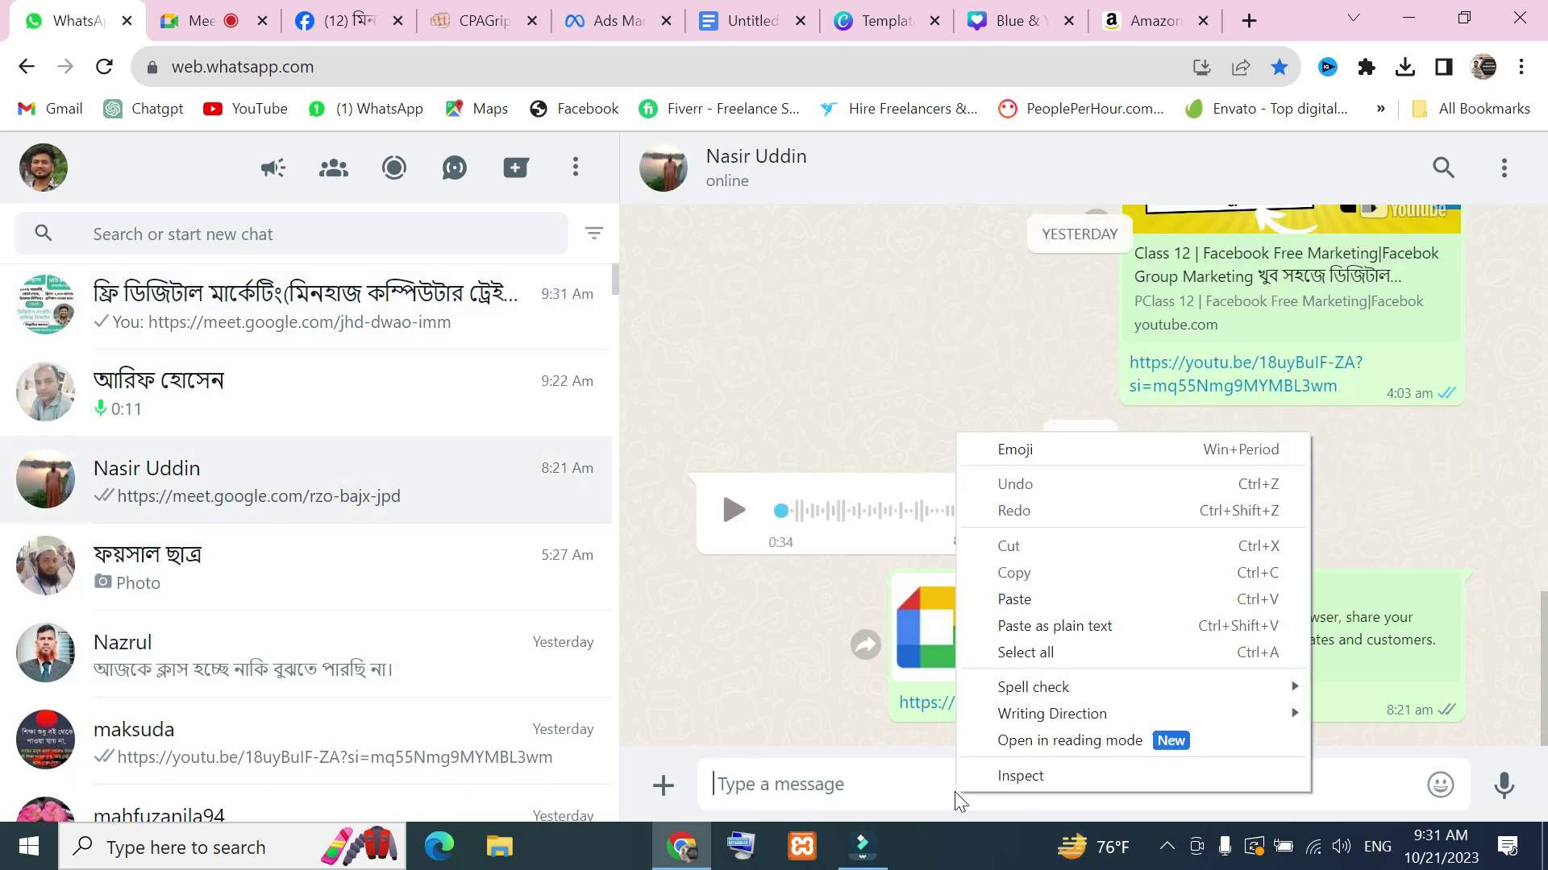
click(1014, 611)
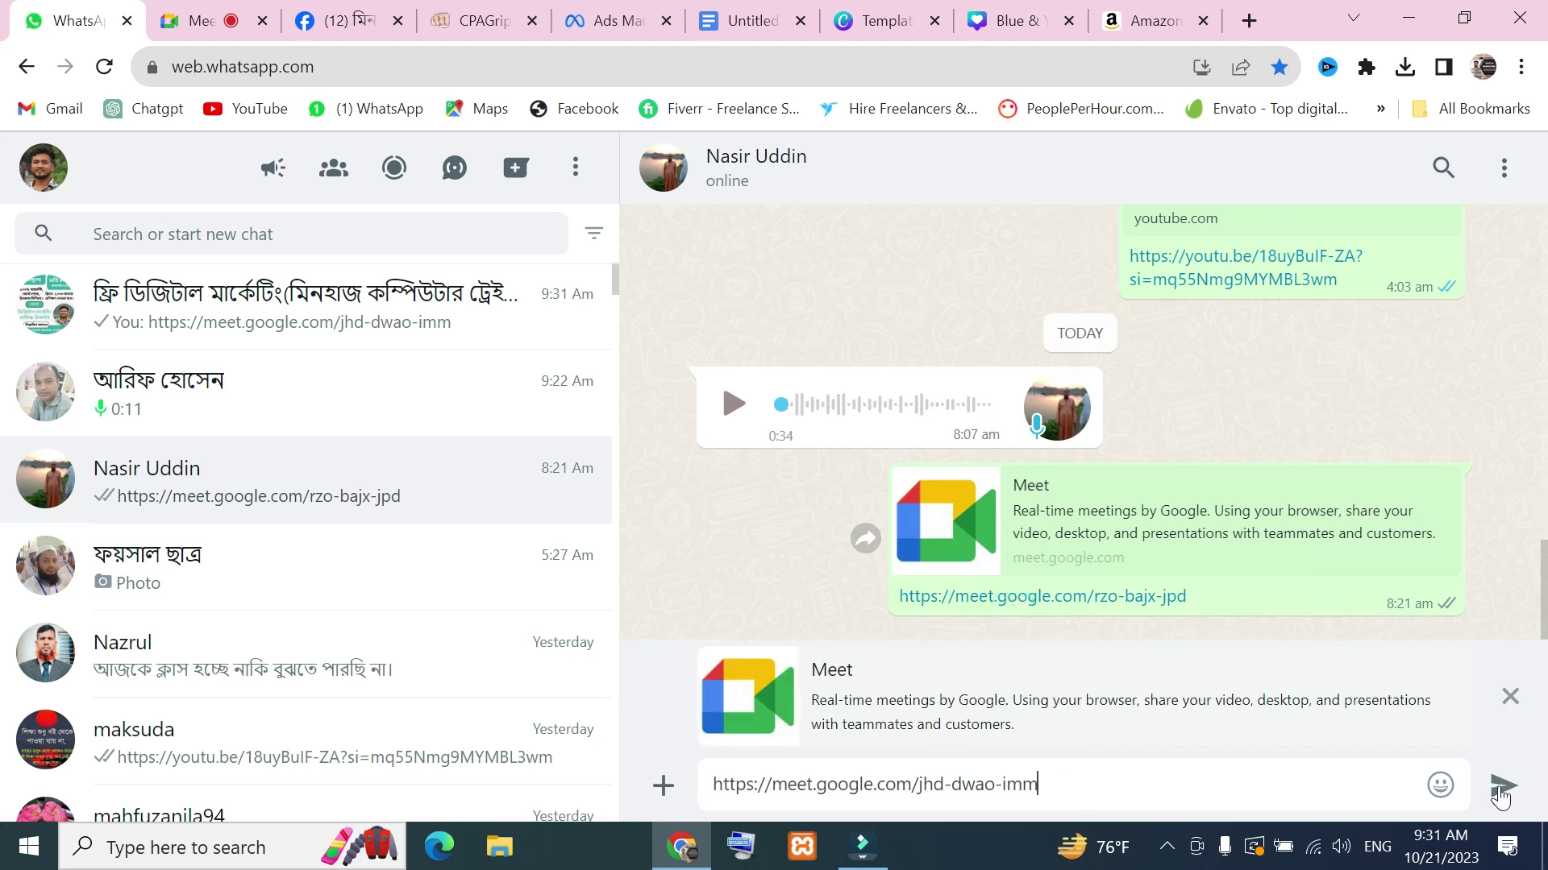
click(1504, 783)
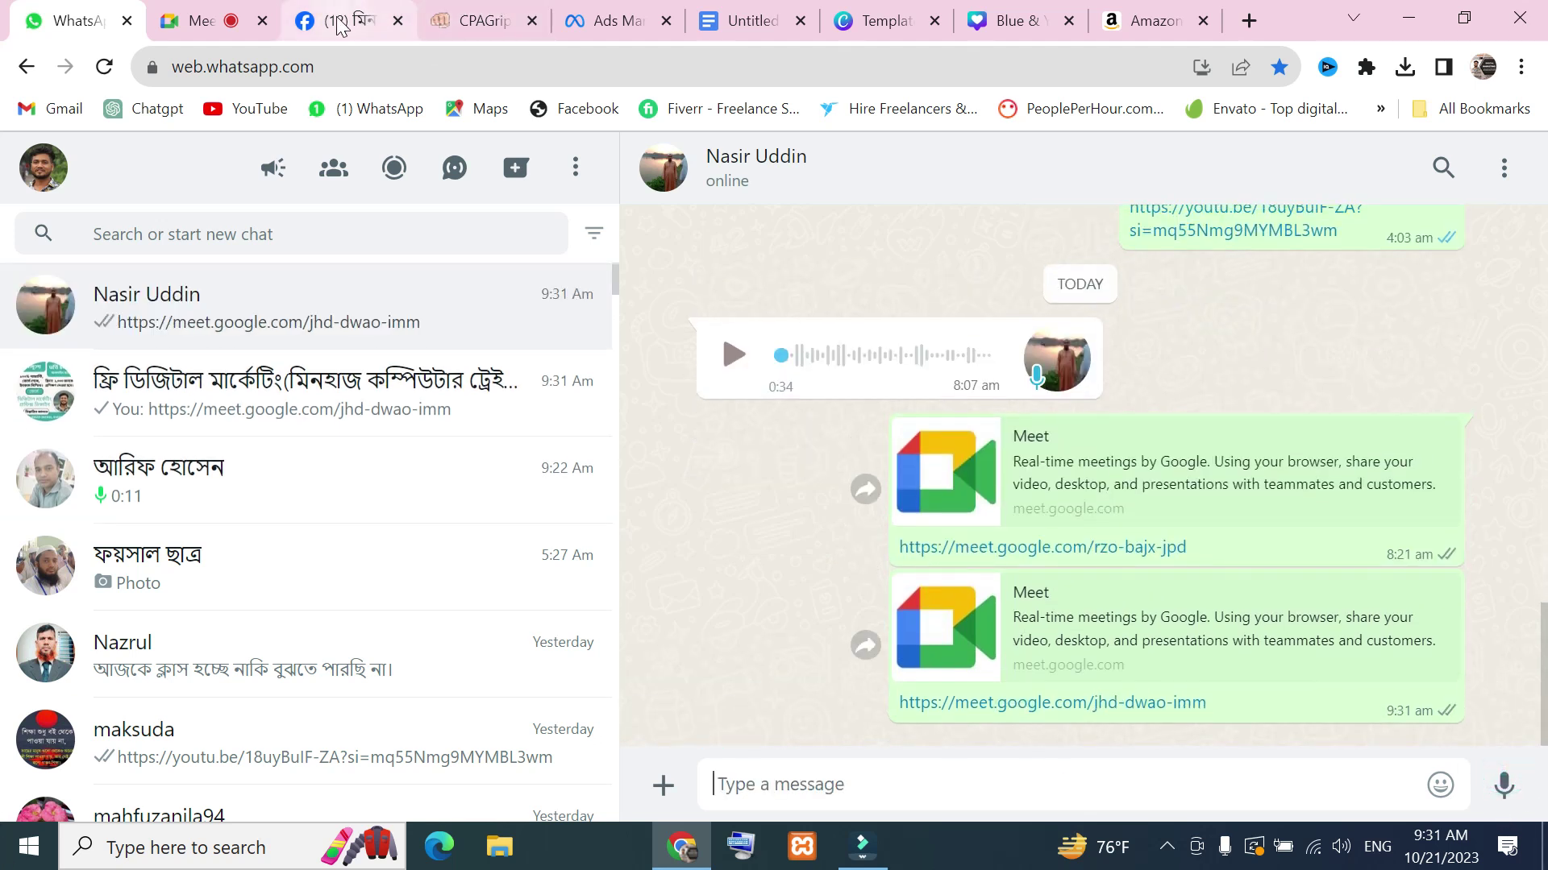
Send the Meet link to a contact through Facebook Messenger, then go back to the call
click(363, 21)
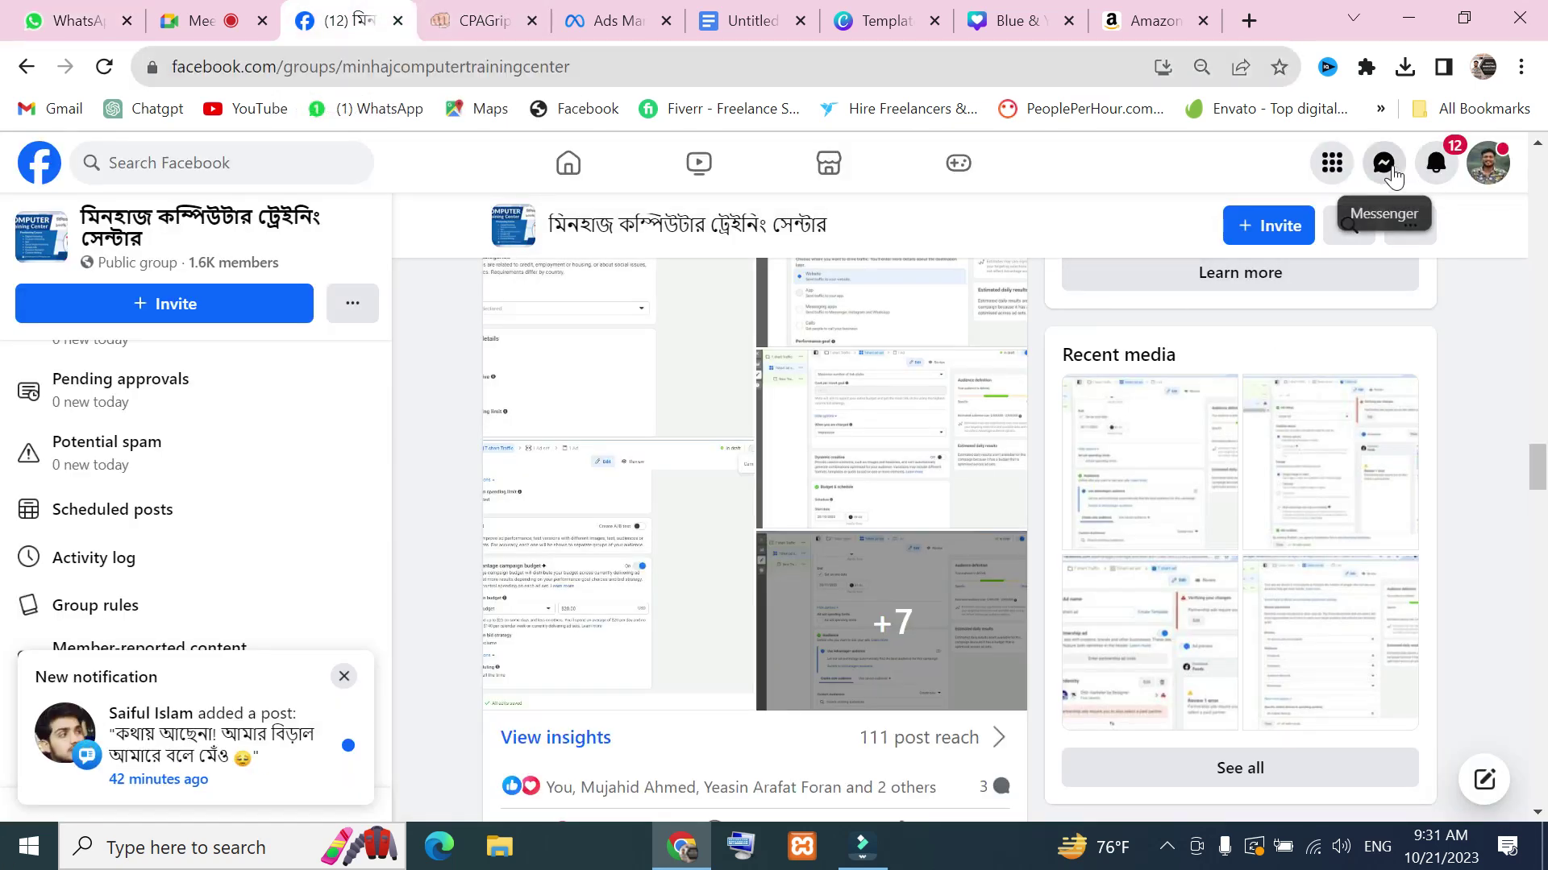
click(1383, 162)
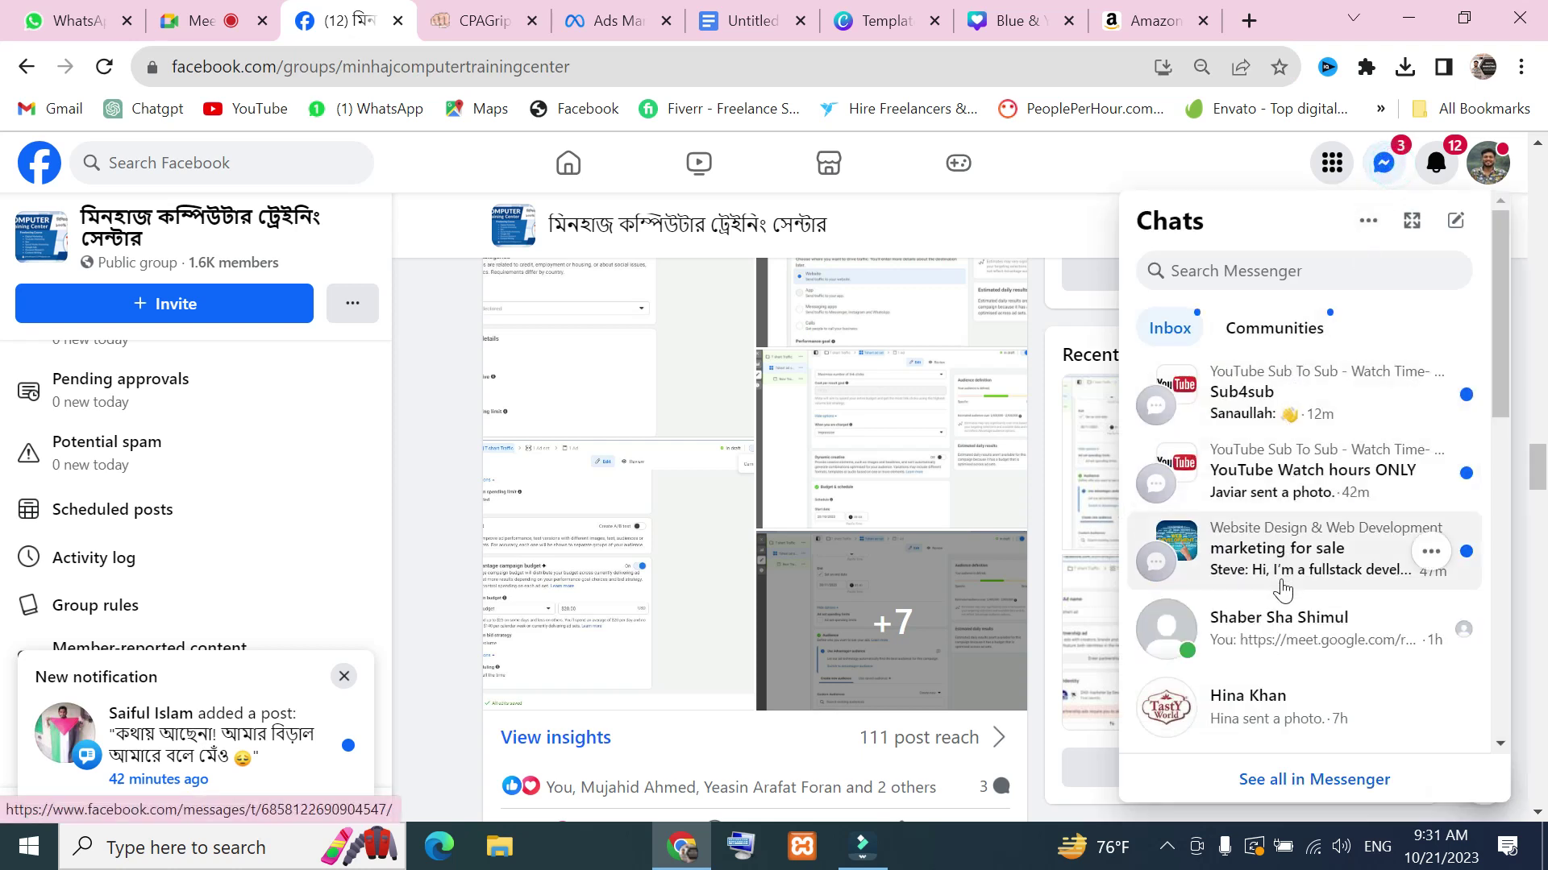
click(1312, 641)
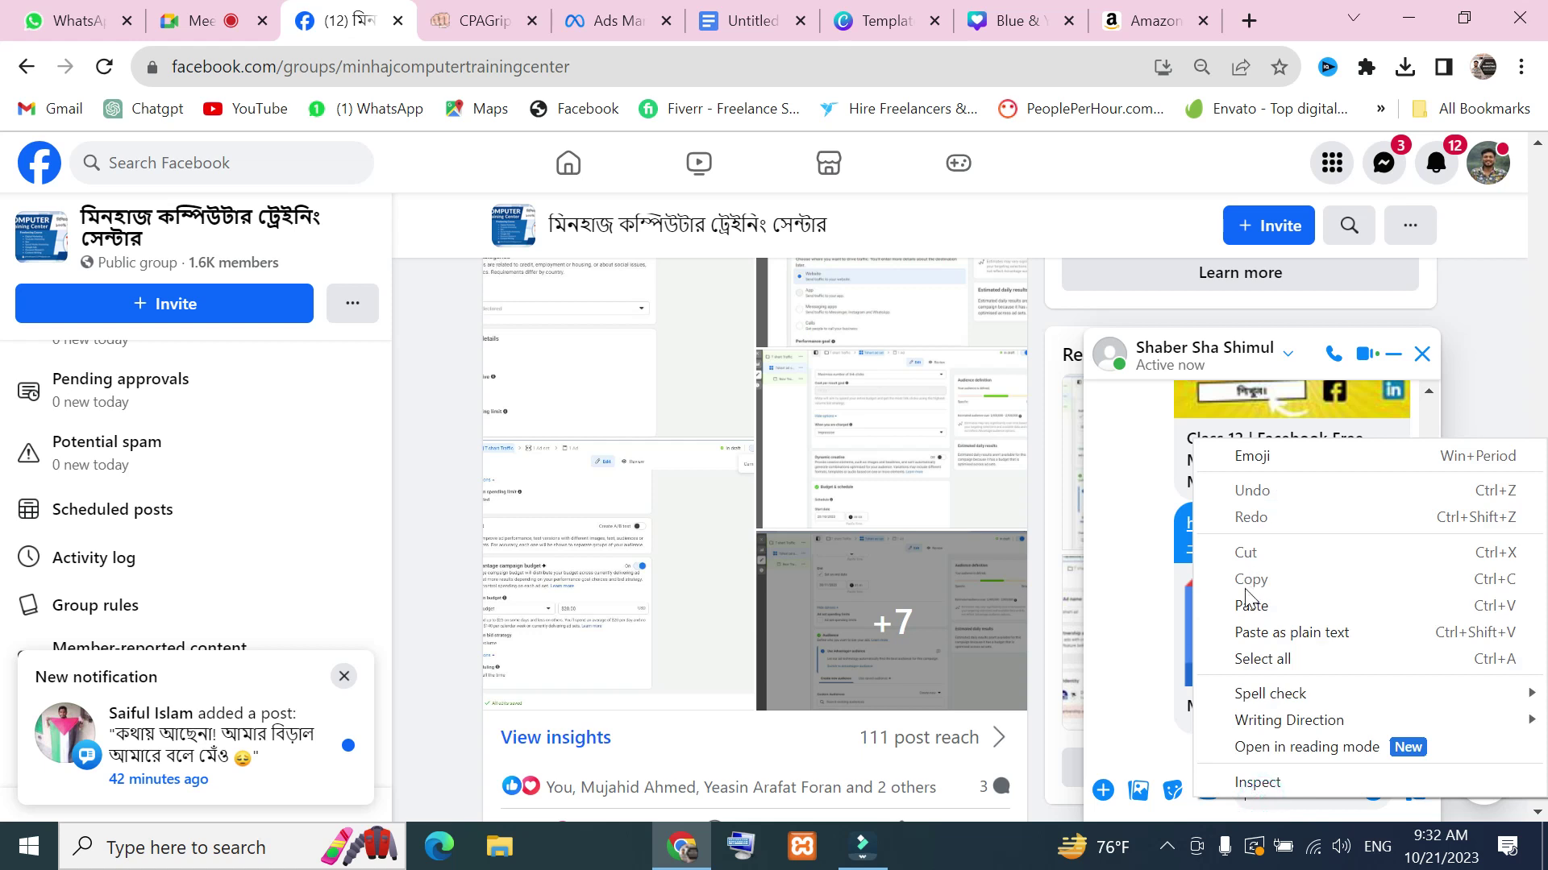
click(1249, 605)
click(1412, 793)
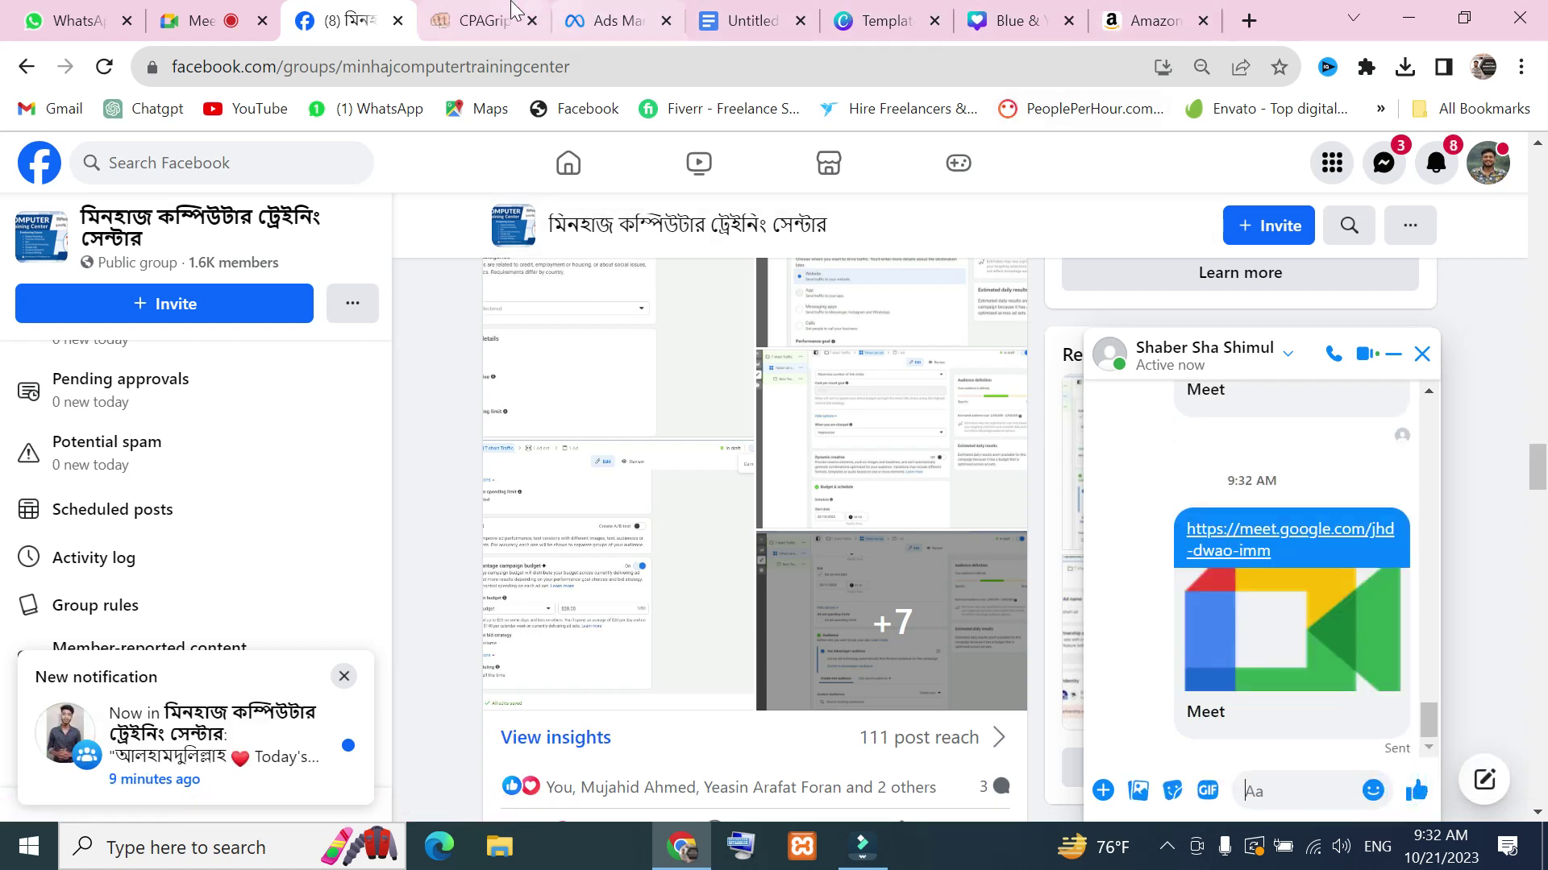
click(201, 20)
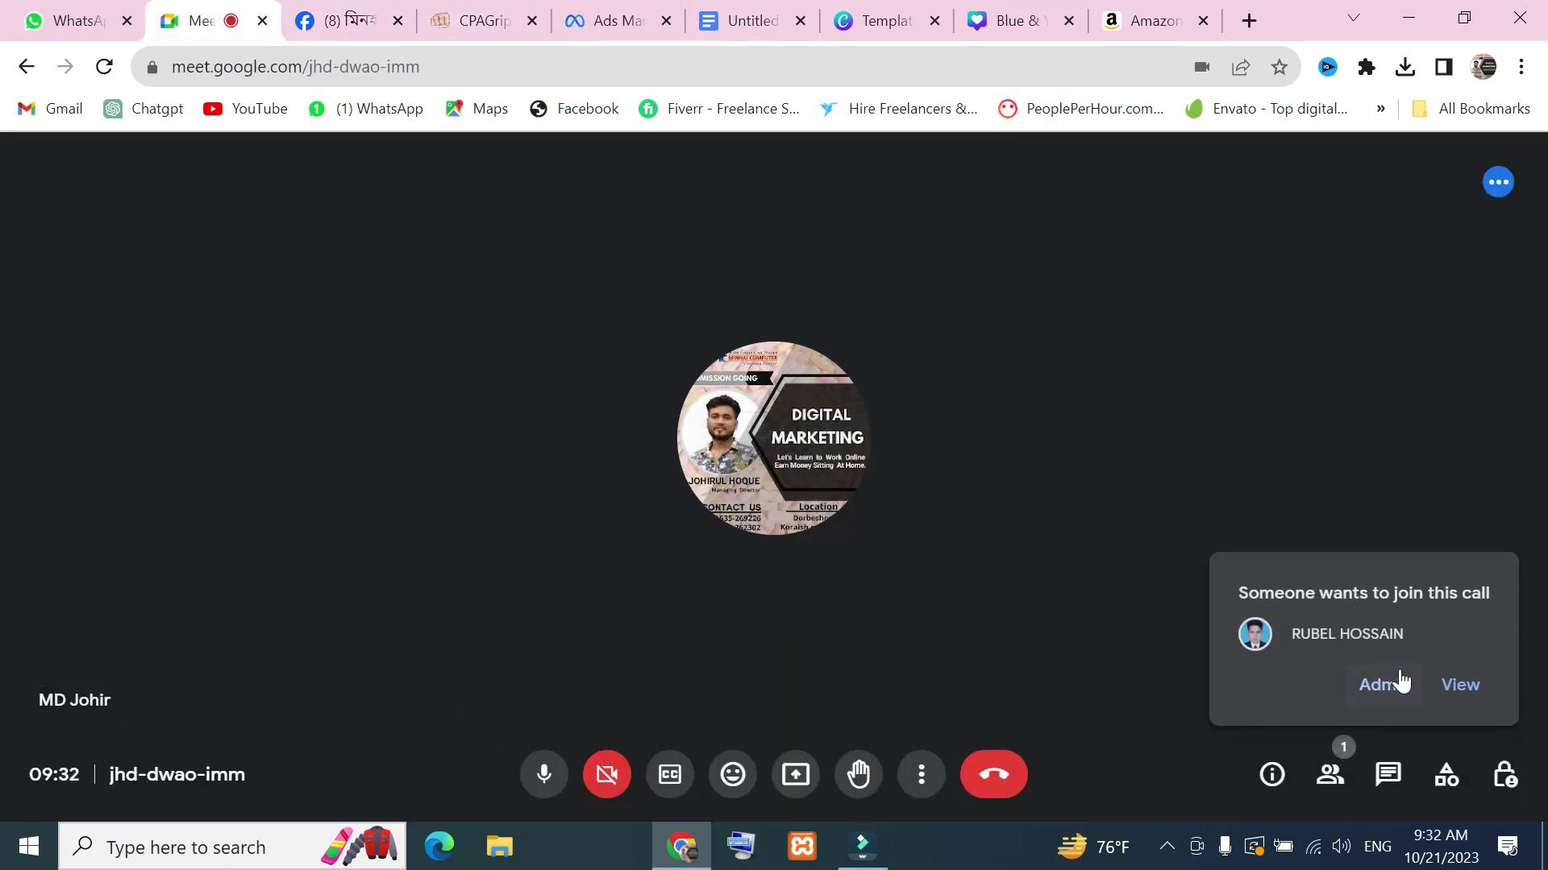
View the join requests and admit all waiting guests, including the remaining person
click(1460, 687)
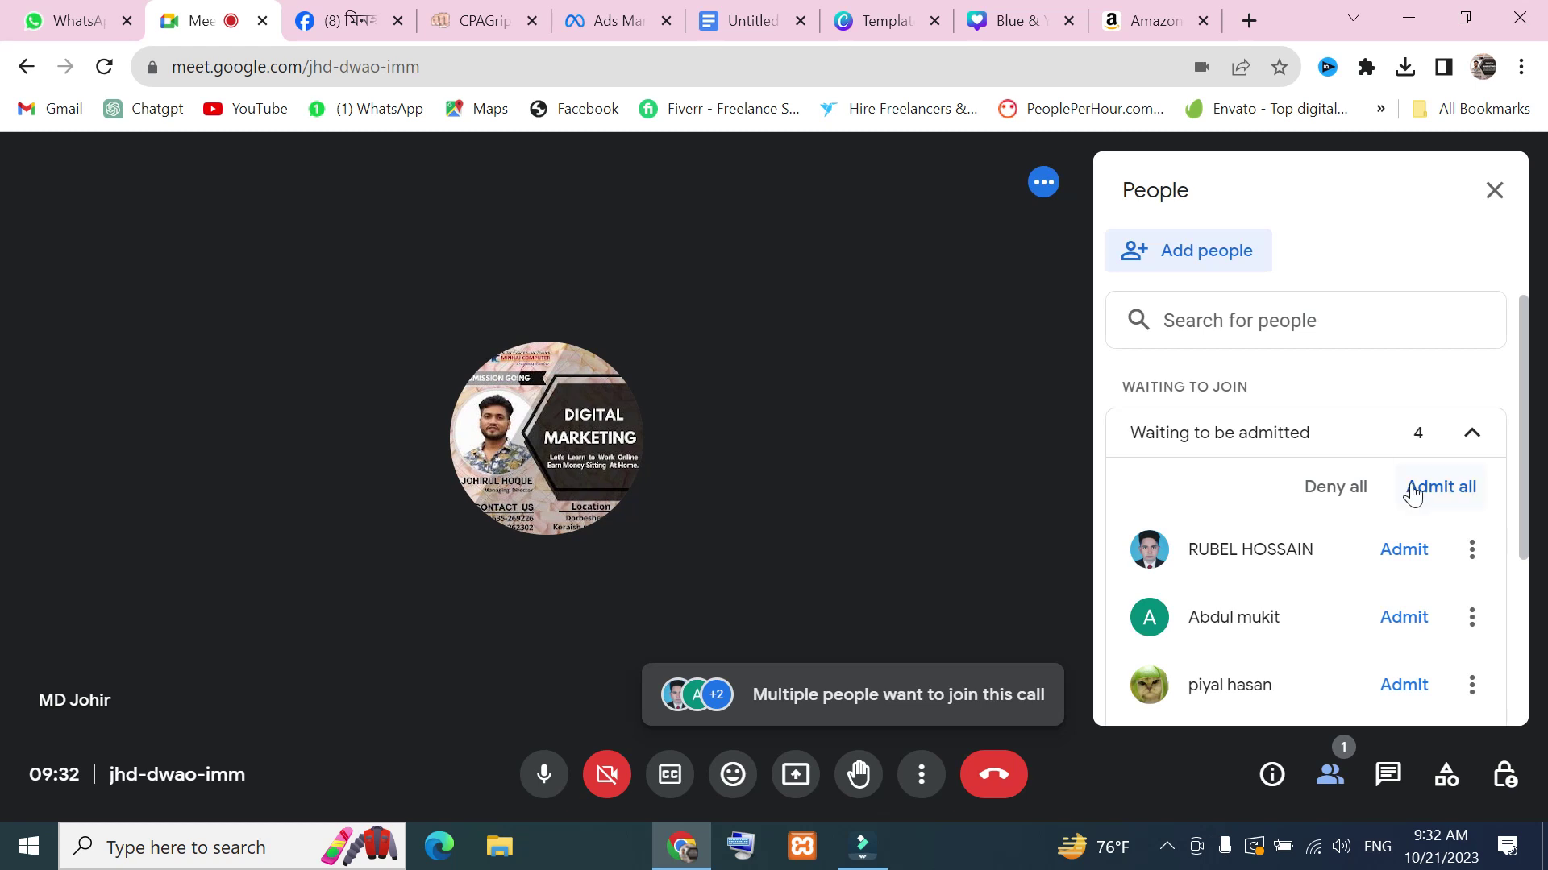
click(1464, 505)
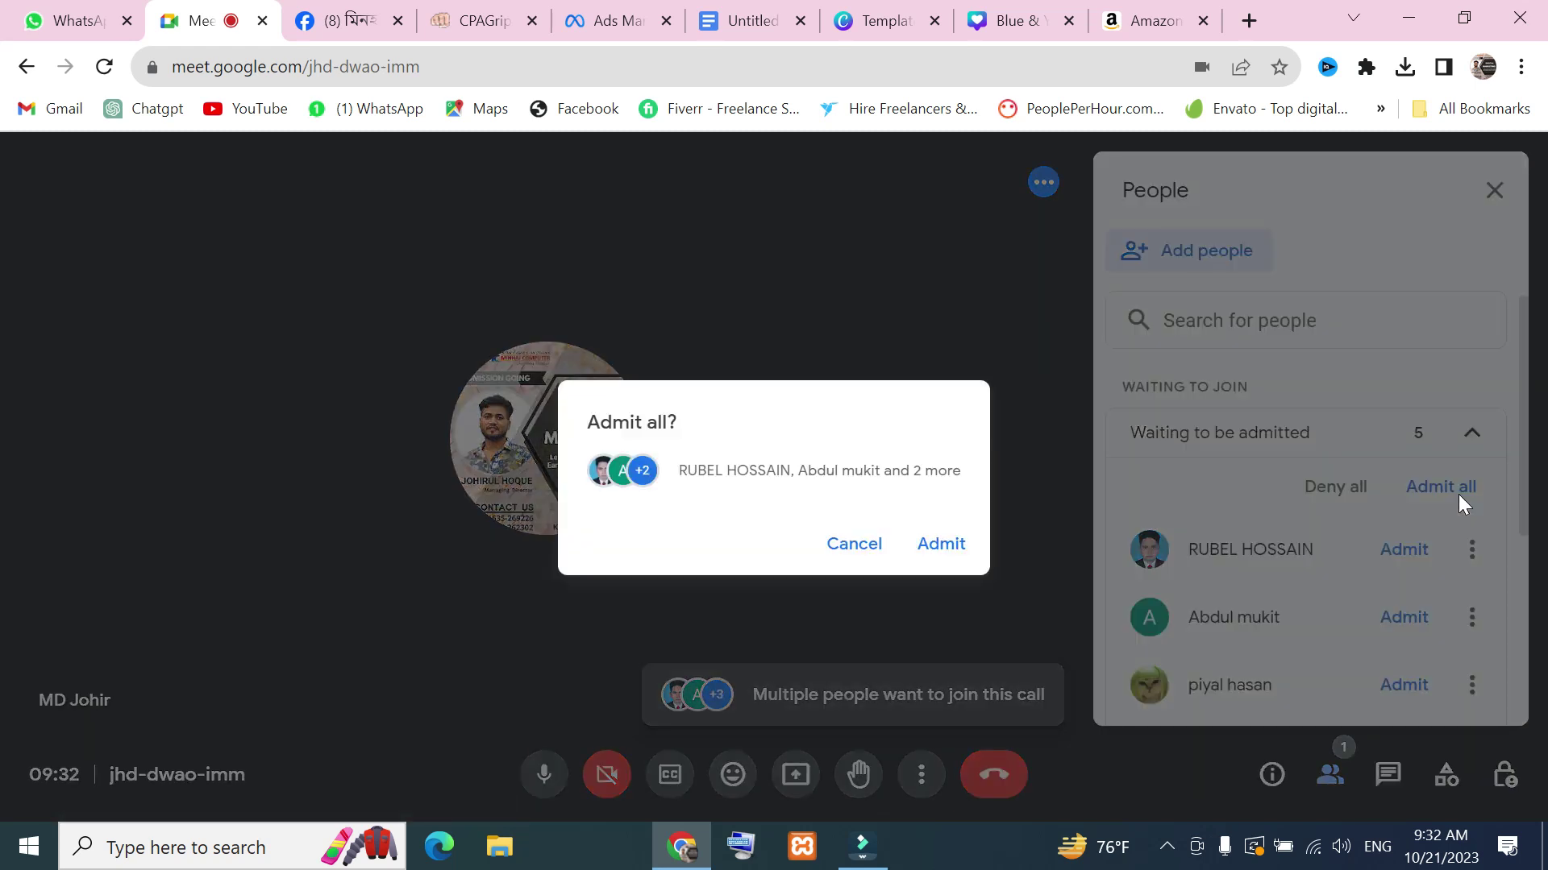
click(920, 560)
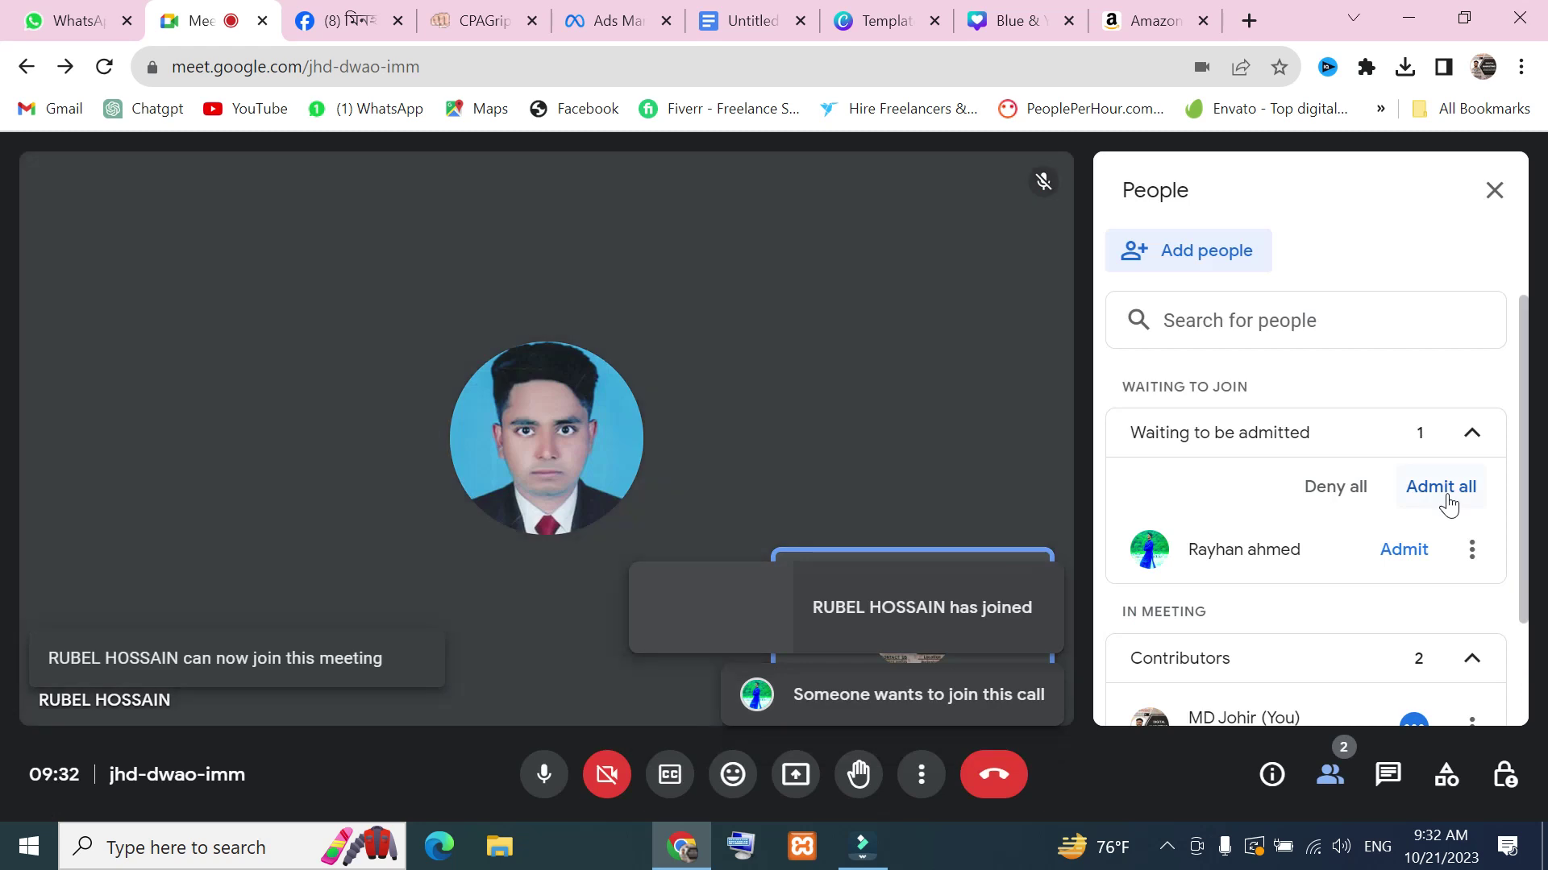
click(1447, 492)
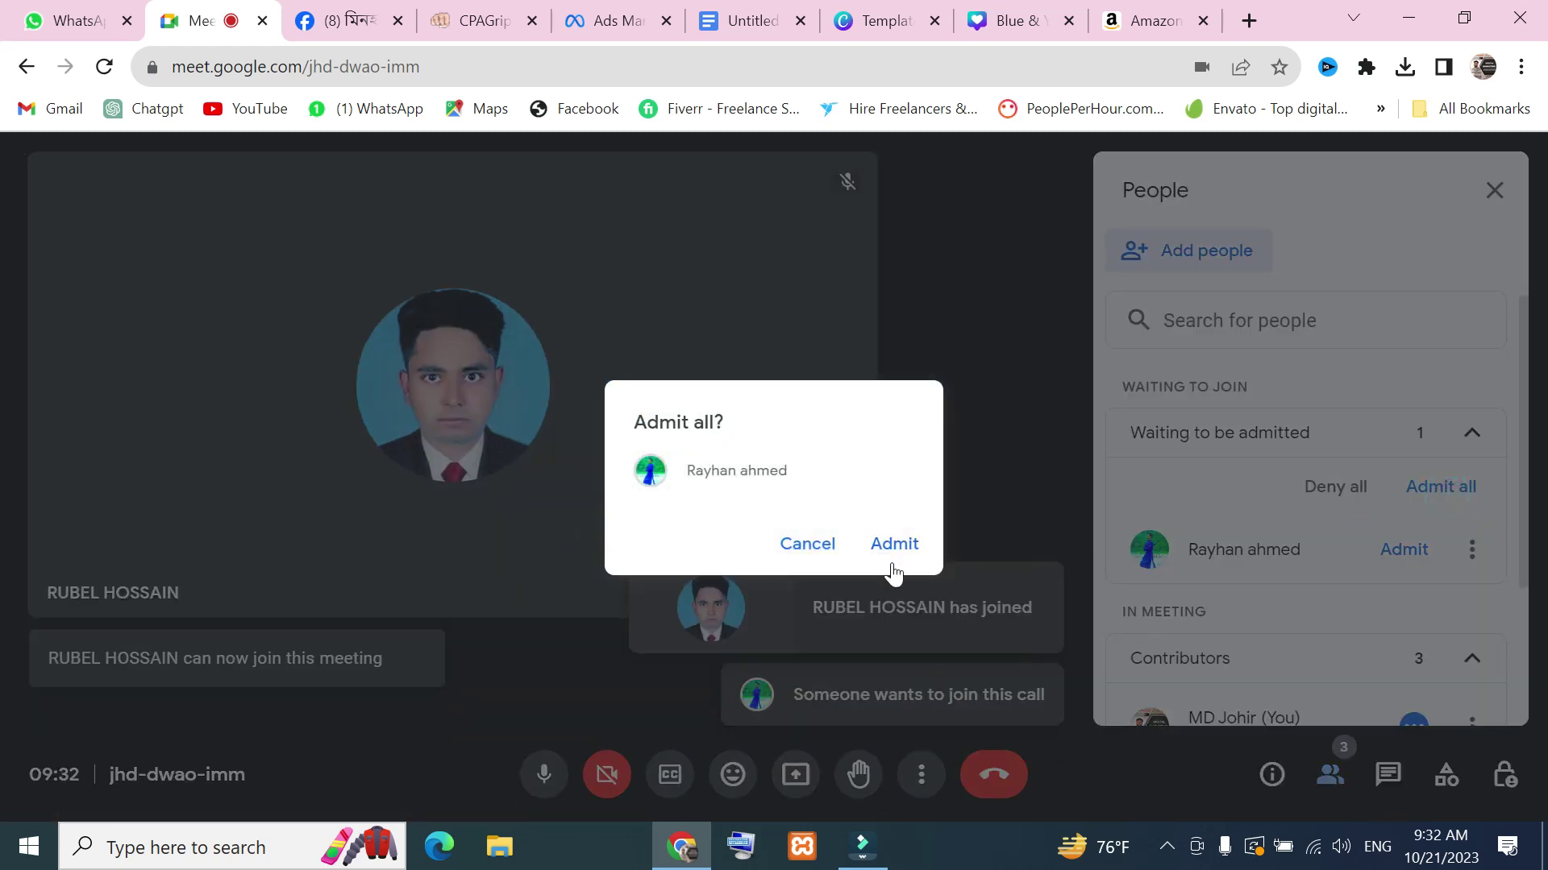
click(901, 549)
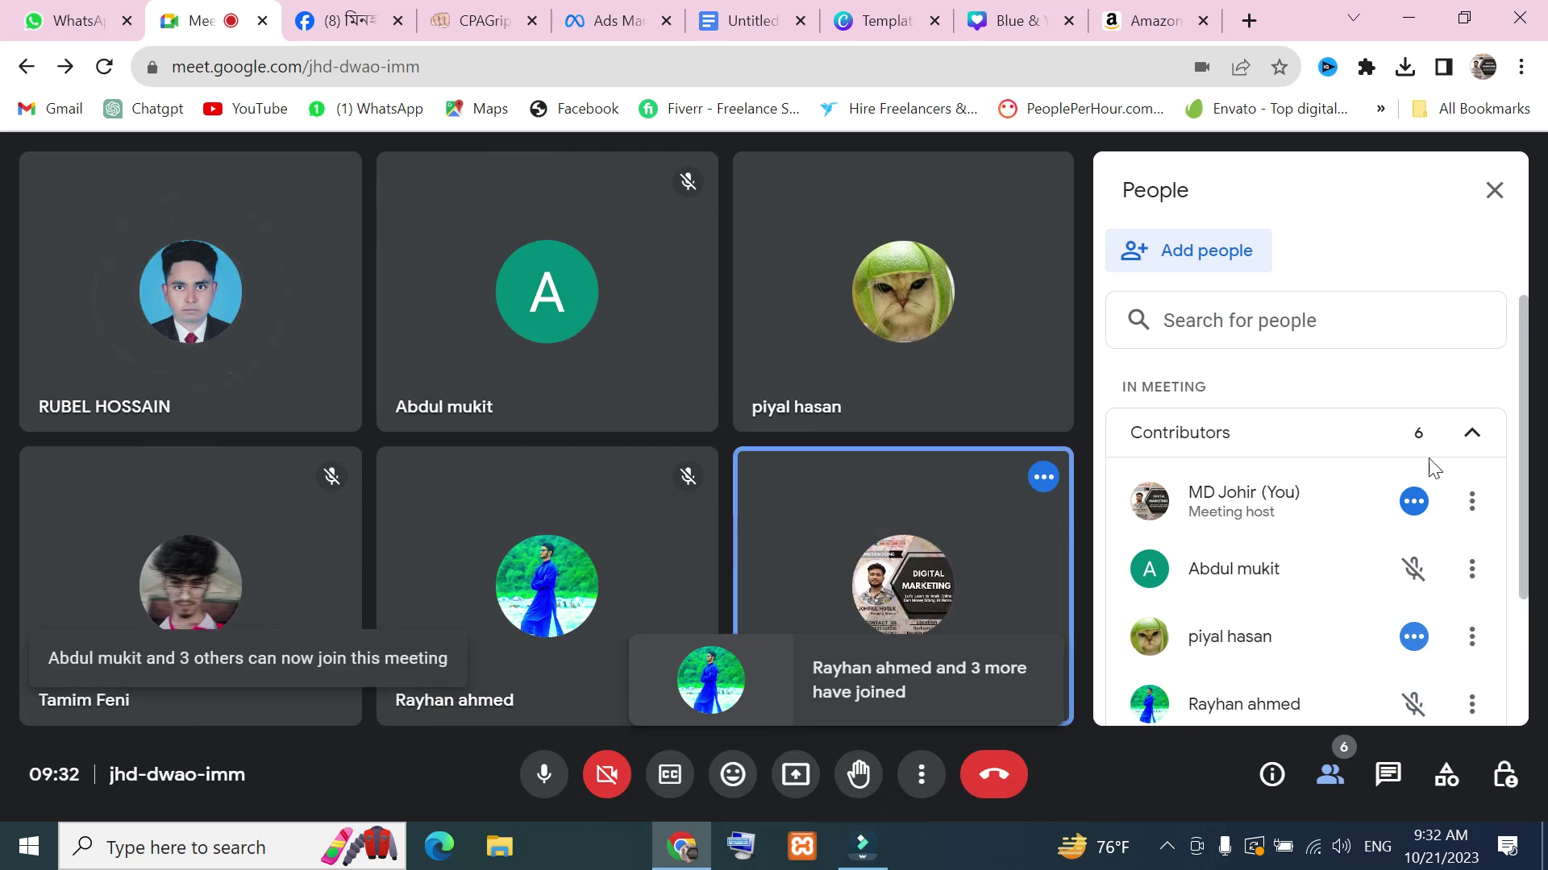
scroll(1342, 543, down, 2)
scroll(1342, 571, up, 2)
Admit the last waiting participants to reach 8, then return to the Ads Manager editor
click(1417, 556)
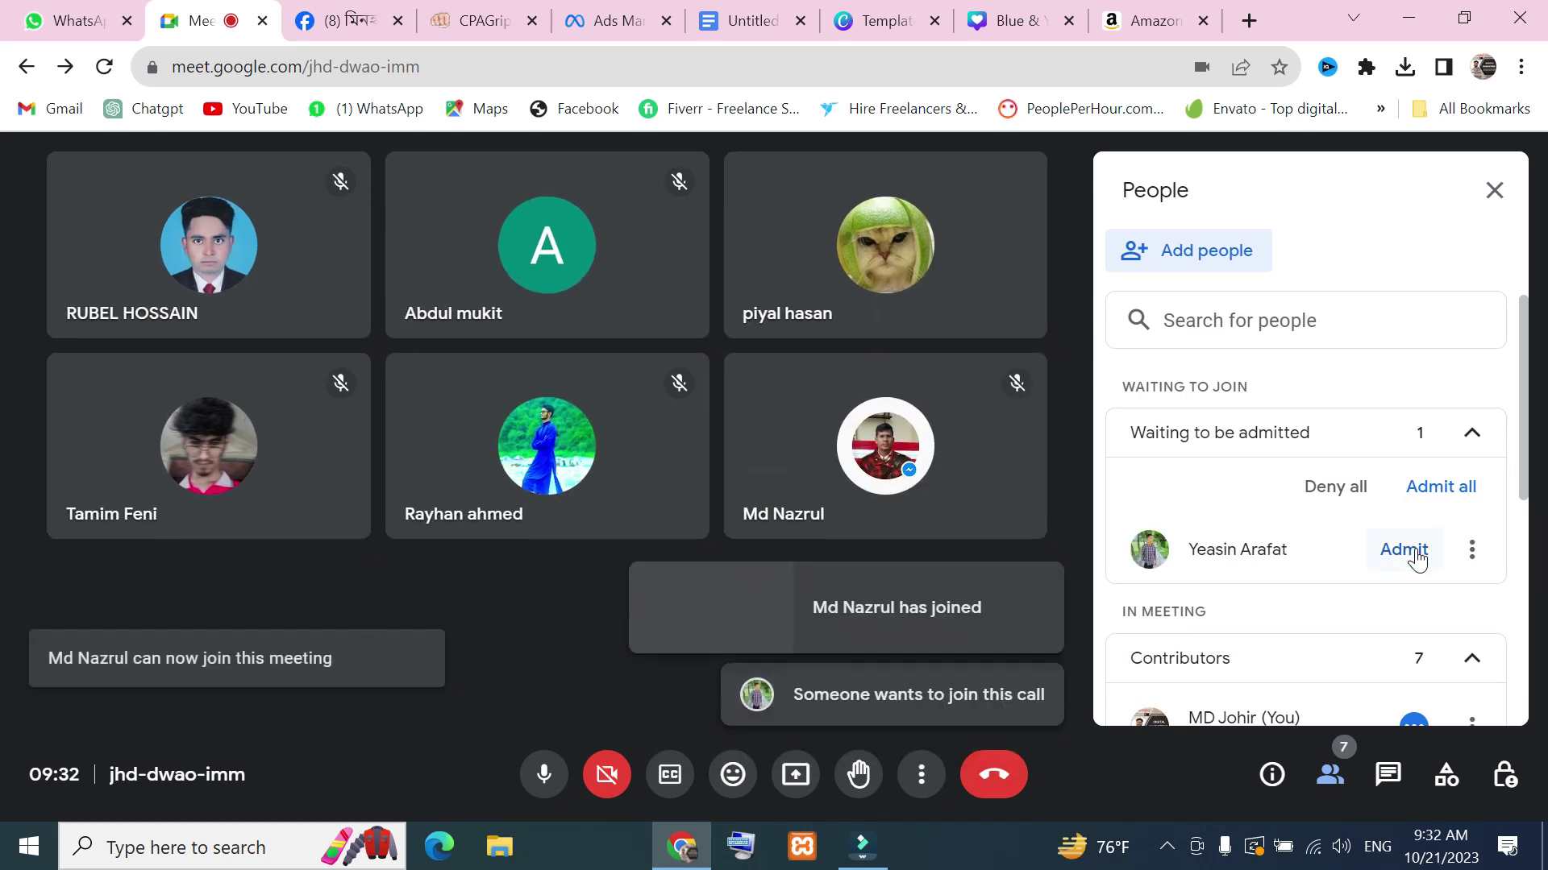
click(1451, 502)
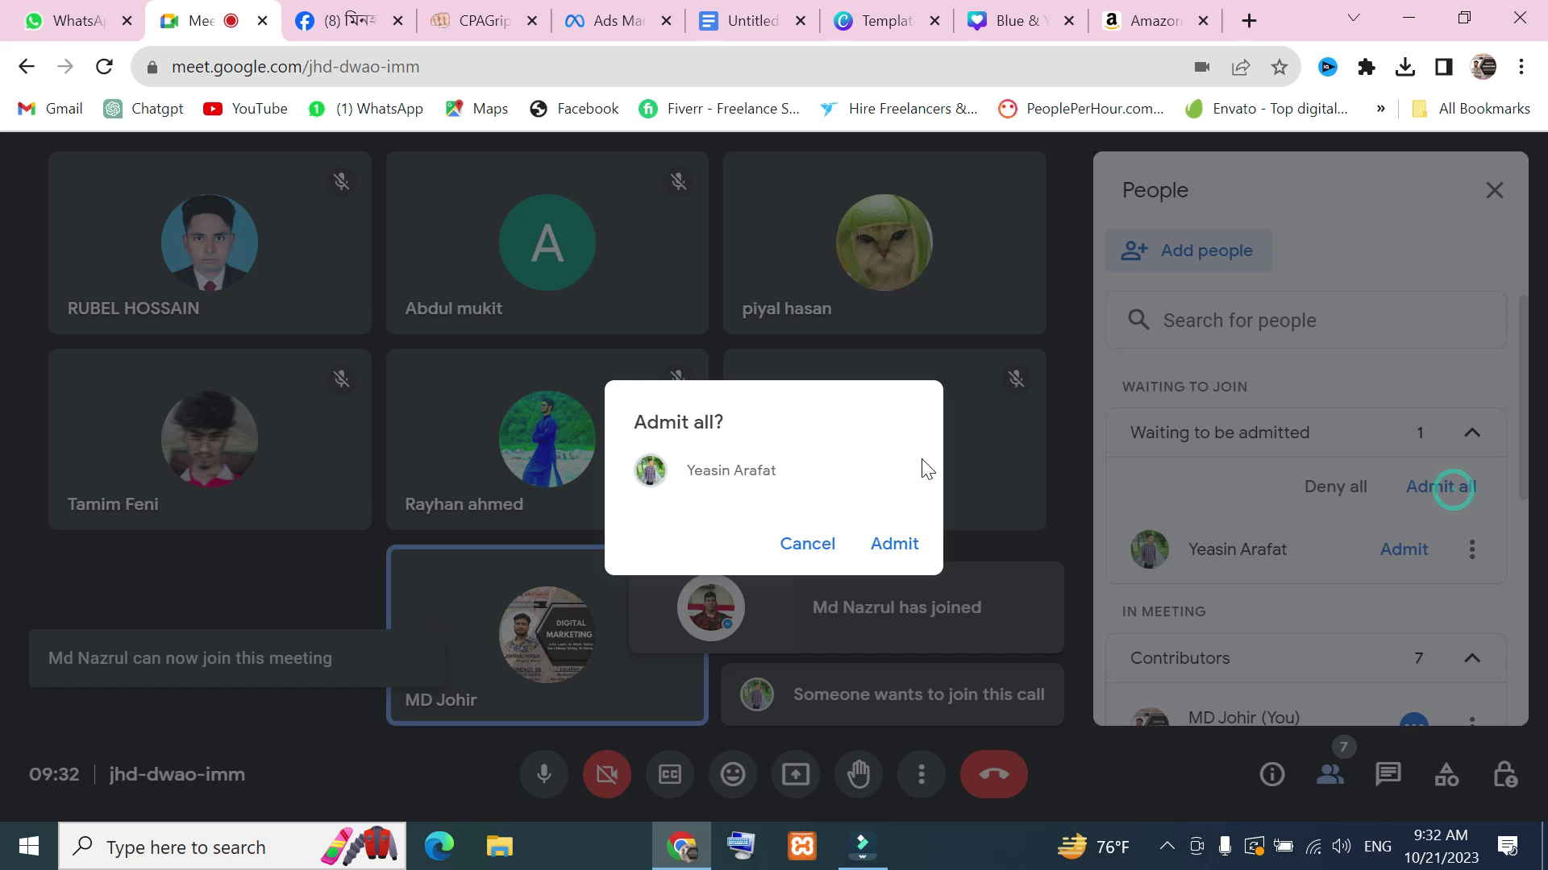
click(898, 543)
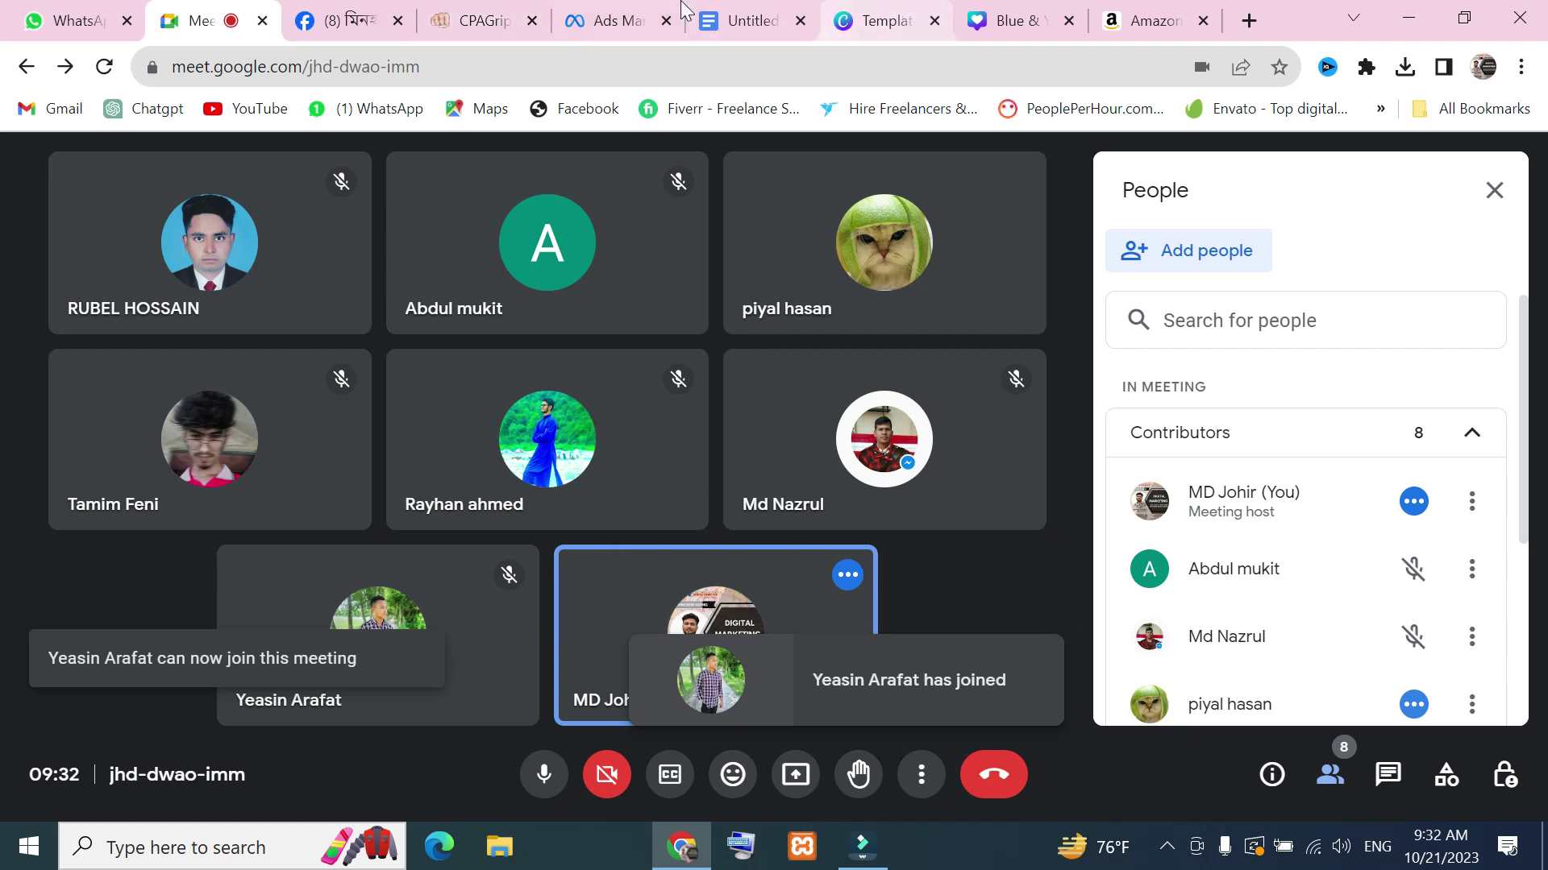
click(606, 20)
scroll(887, 524, up, 4)
scroll(850, 546, down, 4)
Scroll through the ad editor, then minimize and restore the browser window
scroll(720, 458, up, 4)
scroll(720, 458, up, 5)
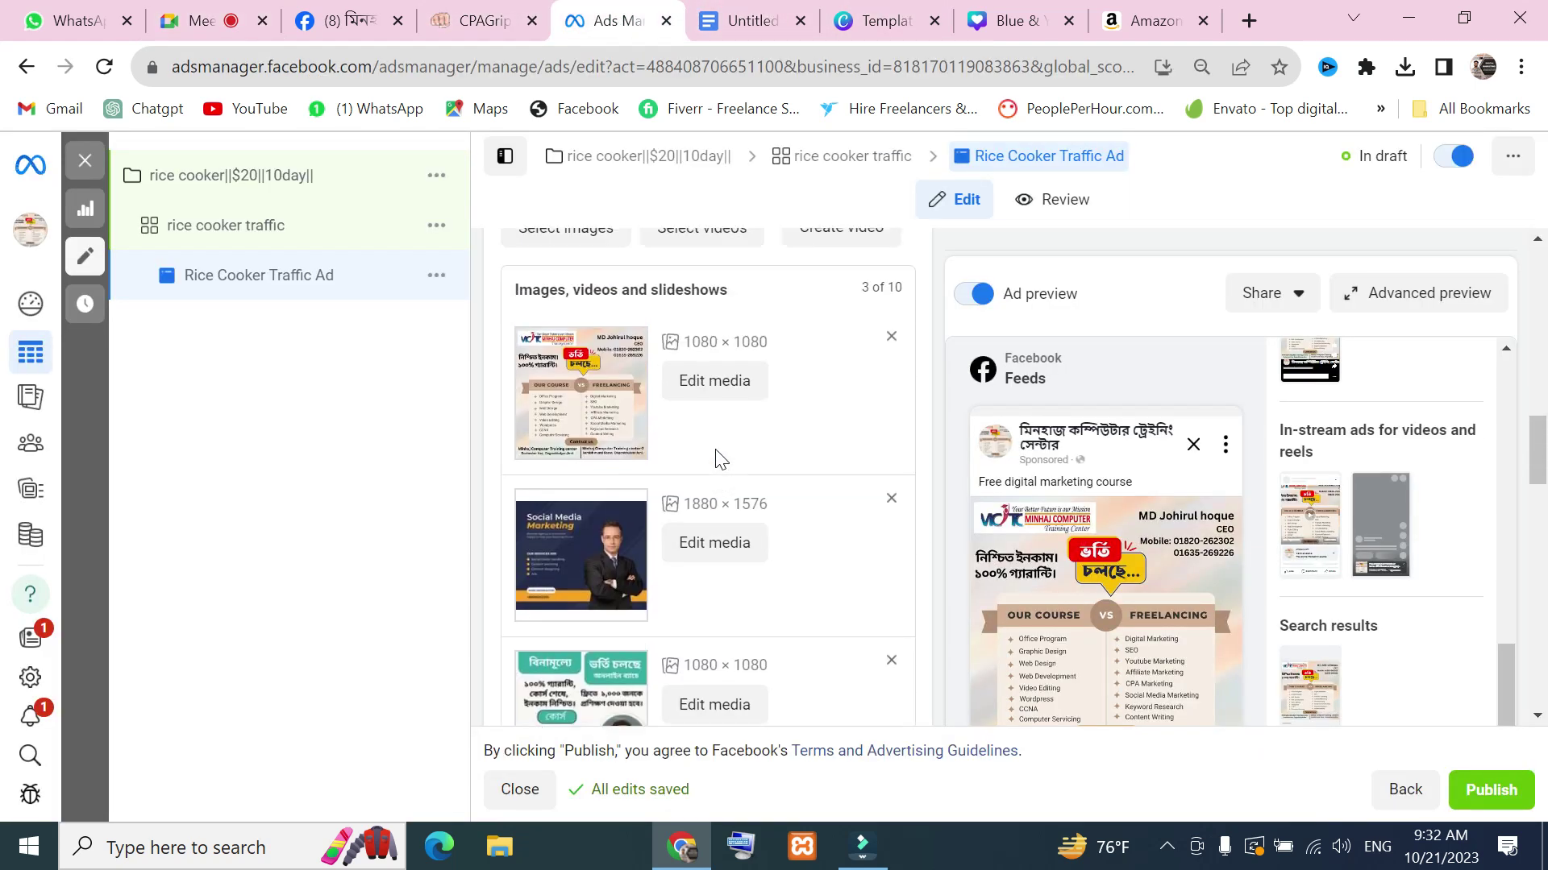
scroll(821, 508, down, 2)
scroll(725, 492, up, 2)
scroll(669, 476, down, 2)
scroll(688, 515, up, 2)
scroll(688, 519, up, 2)
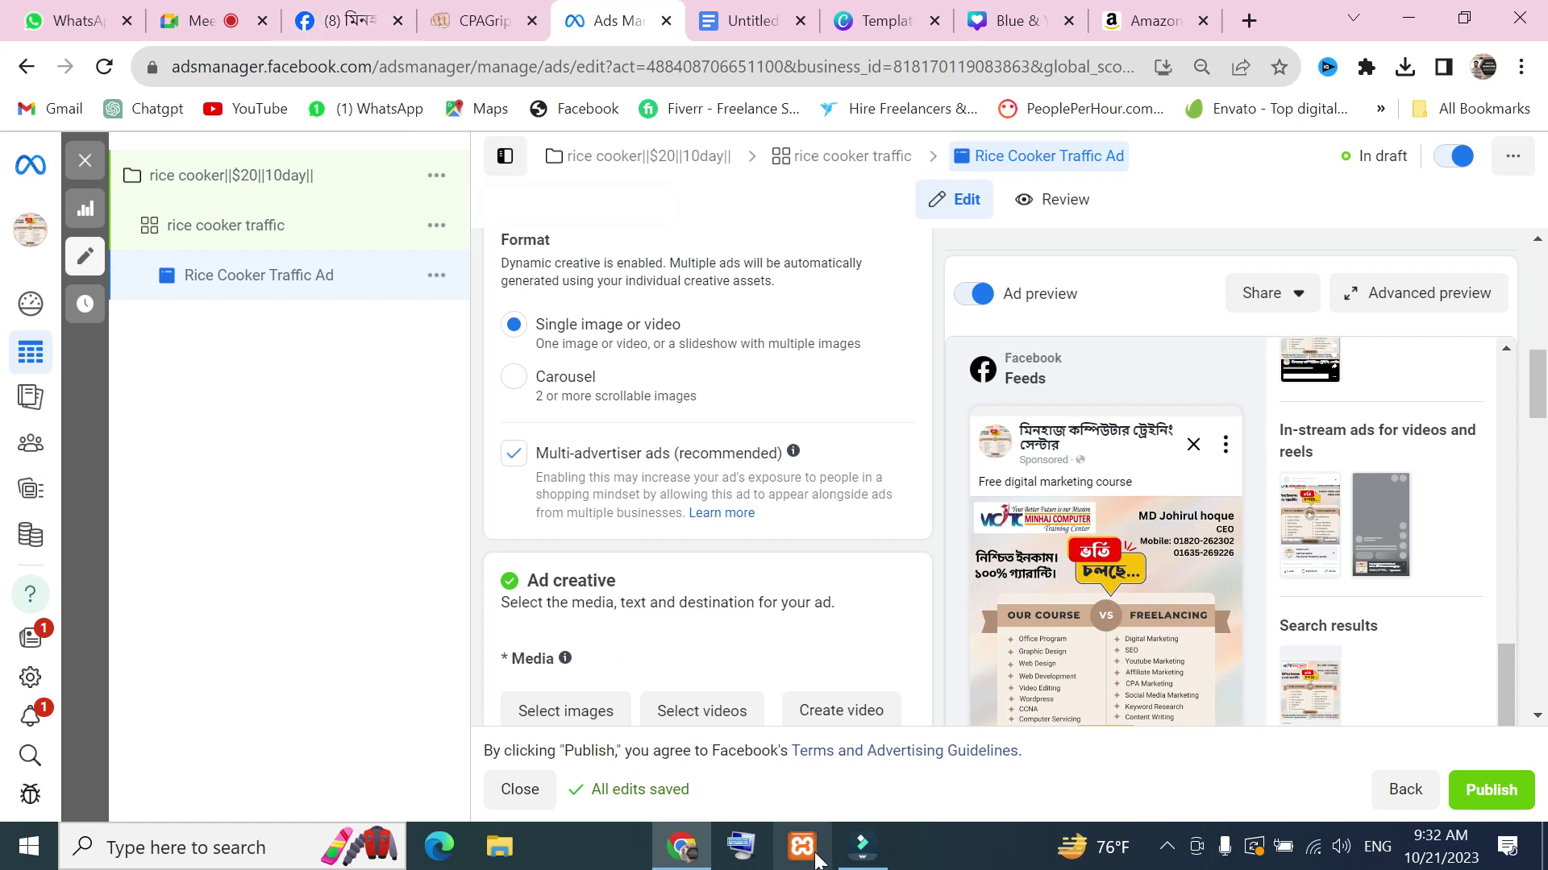
click(695, 861)
click(685, 853)
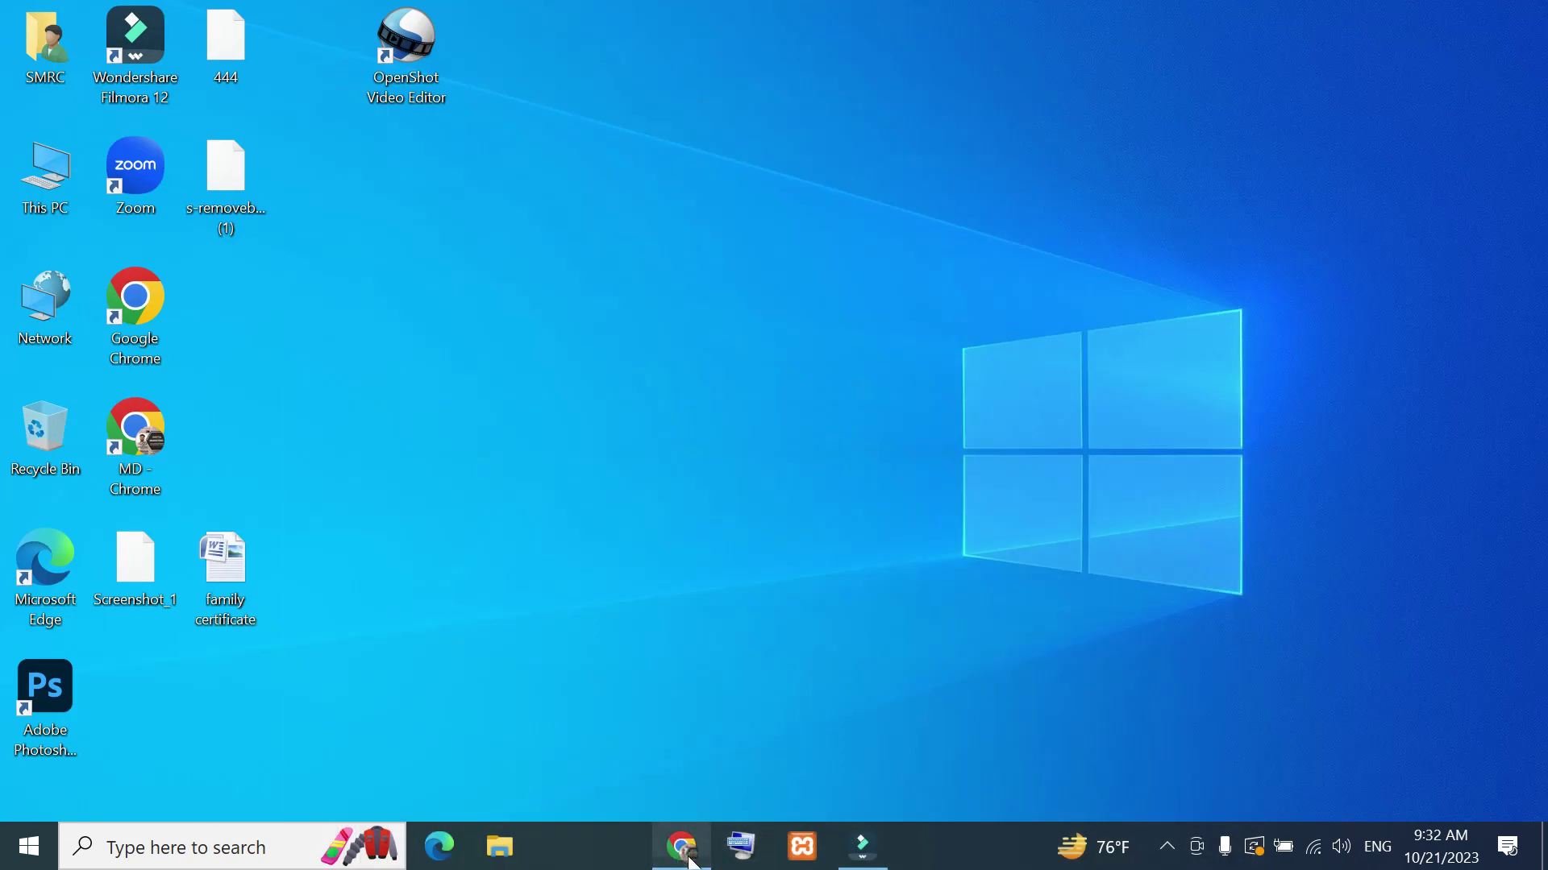
Present the entire screen to the Meet call and bring the Ads Manager editor back
click(255, 6)
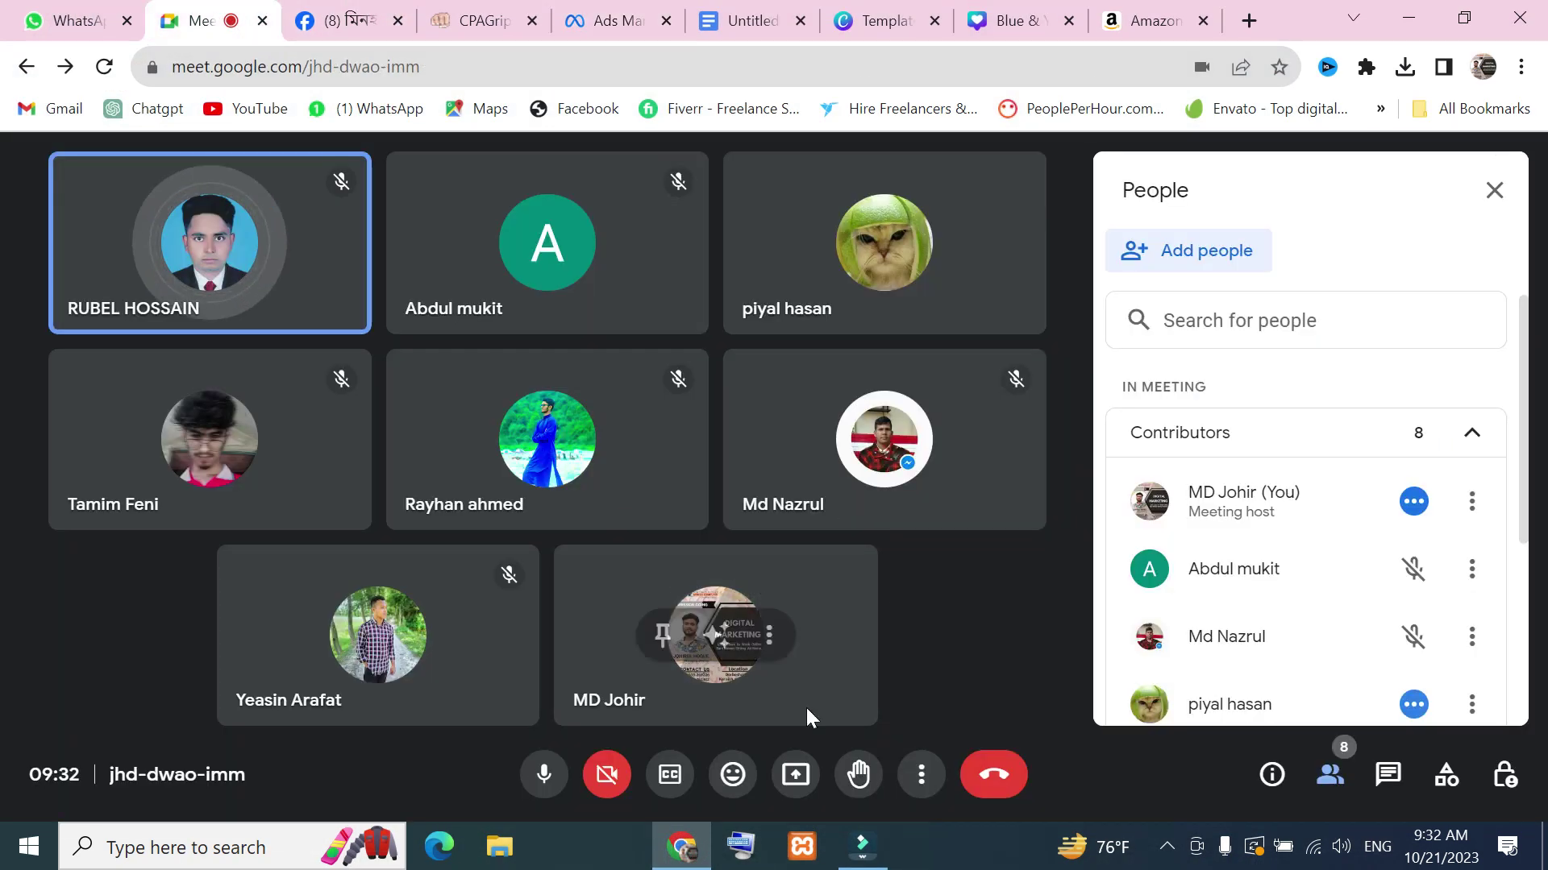
click(790, 795)
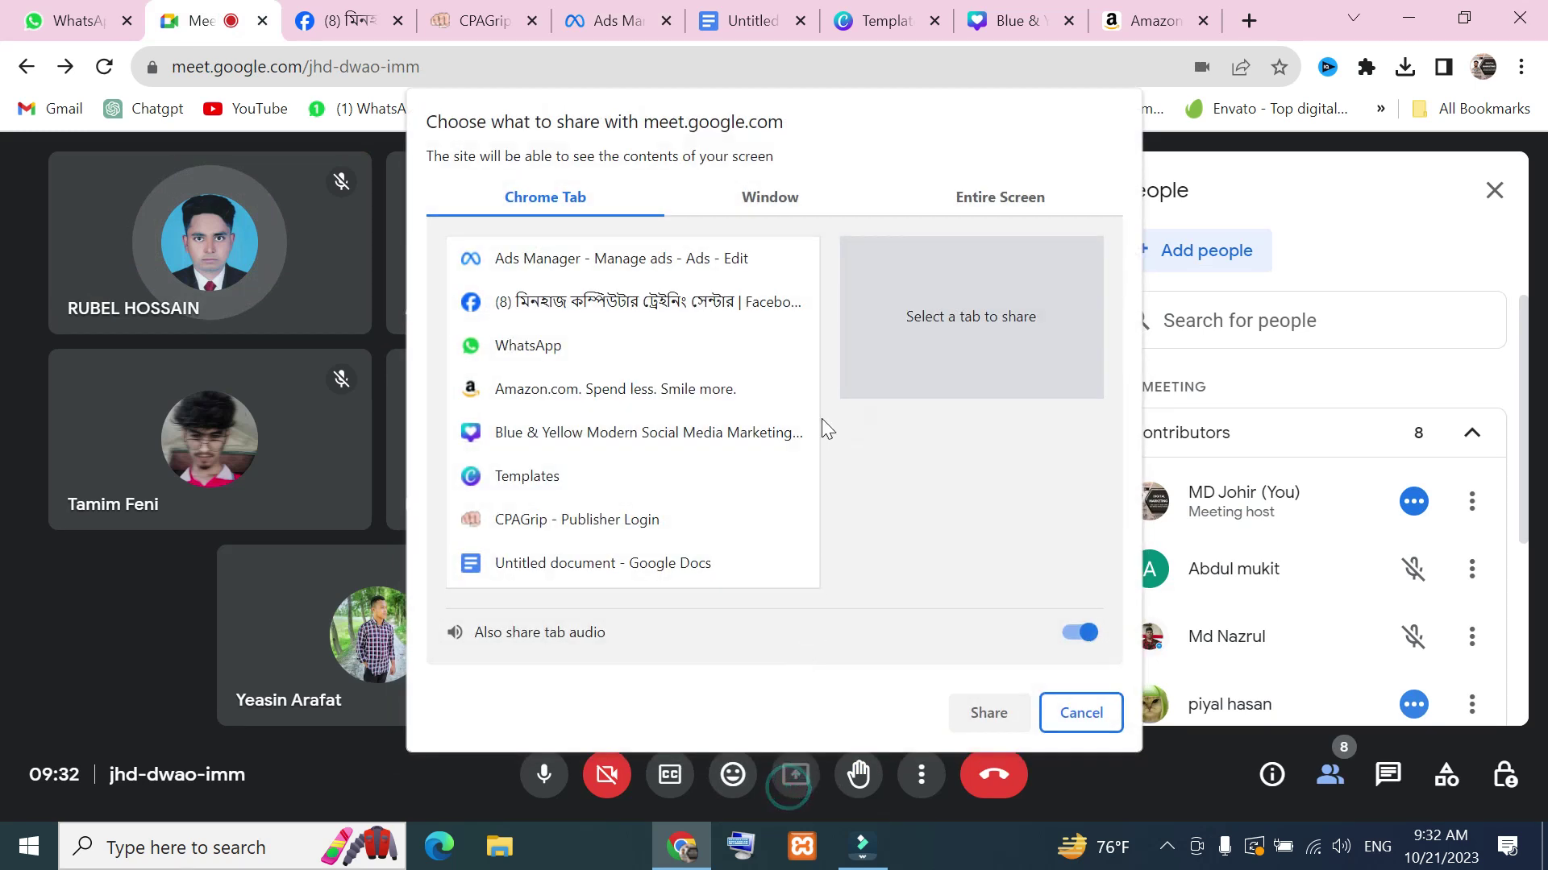
click(1000, 196)
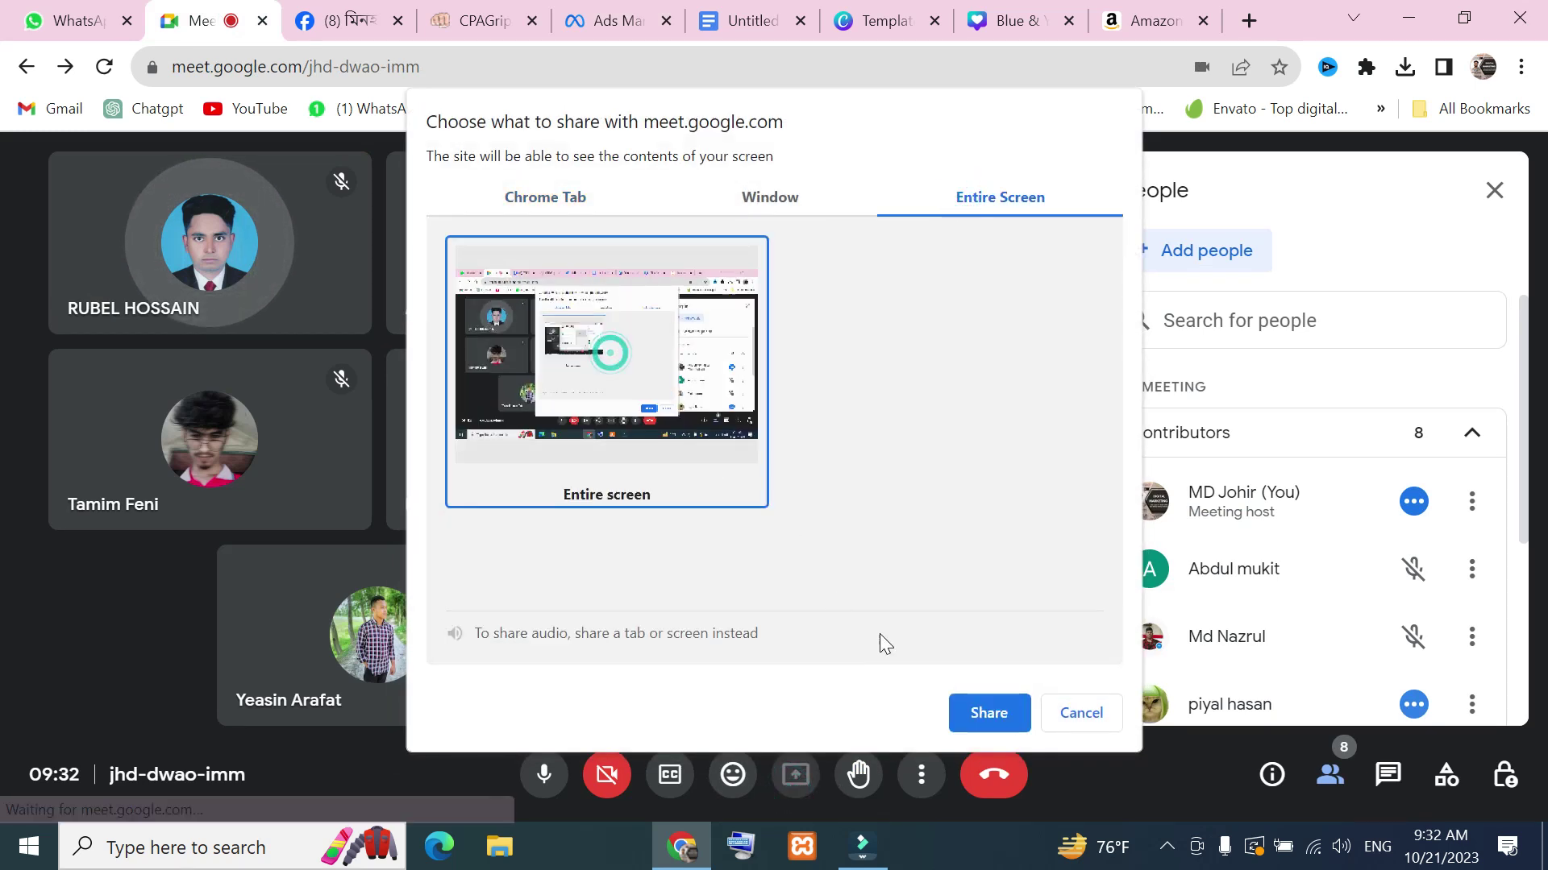
click(990, 717)
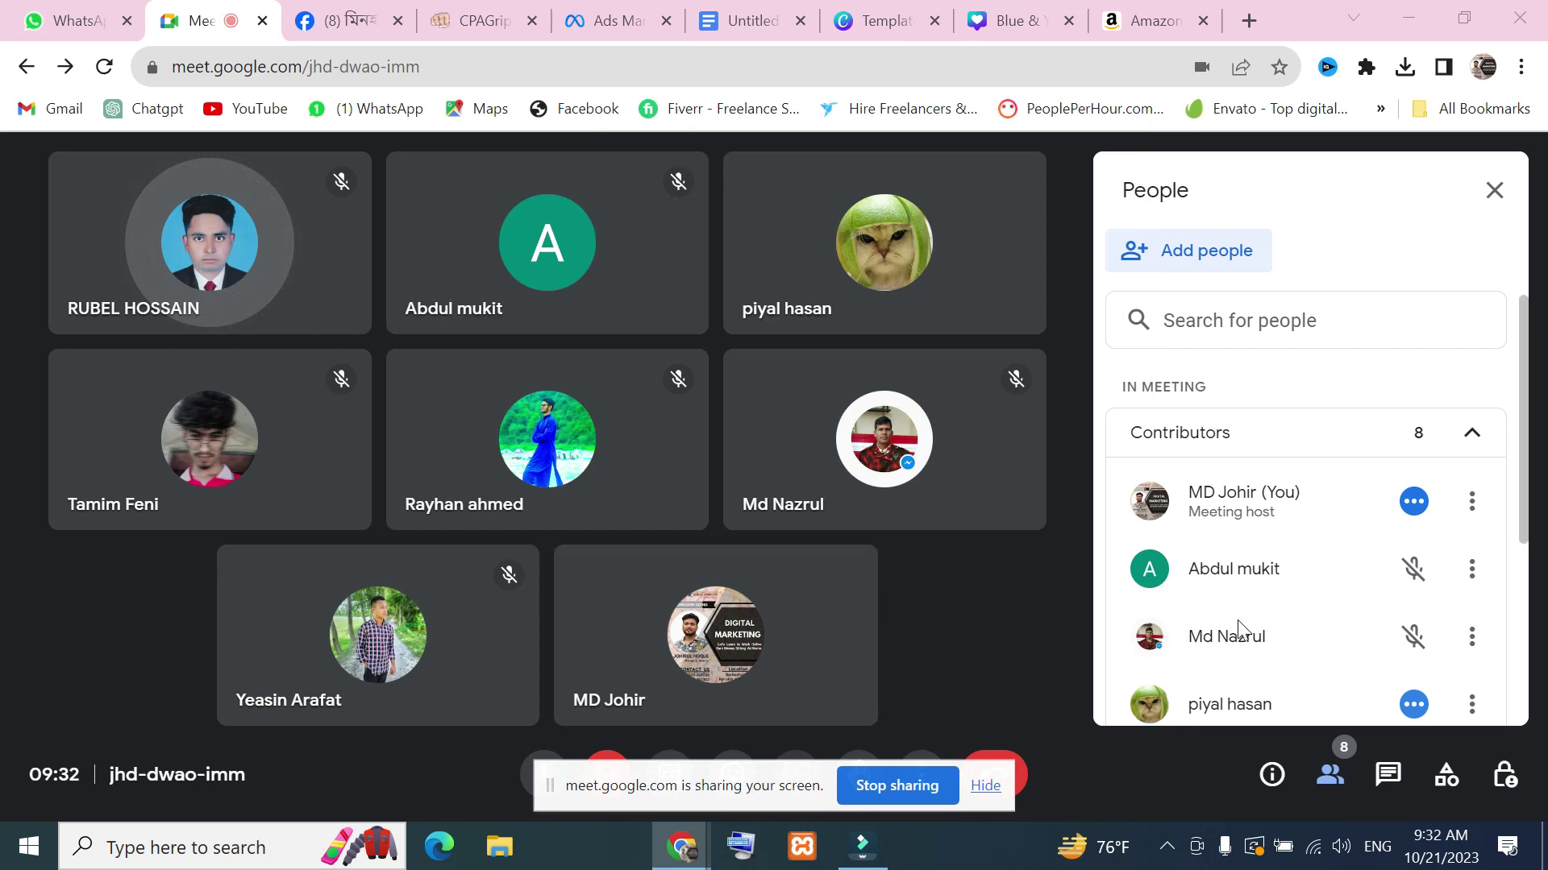
click(617, 20)
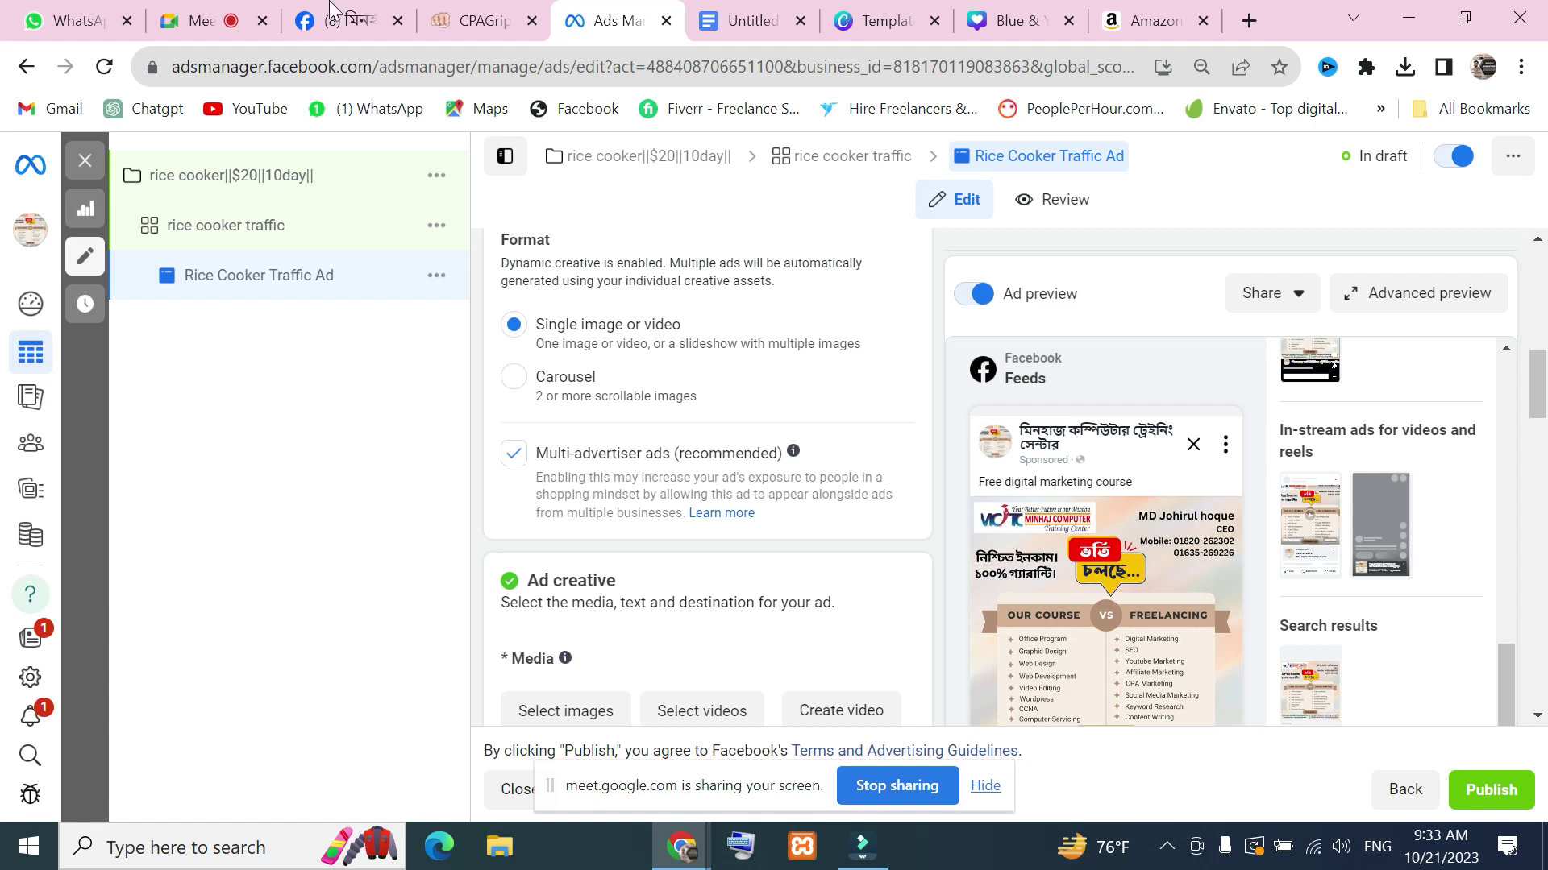
Add the 720 × 720 course image and the 940 × 788 image to the ad's media
scroll(618, 406, down, 4)
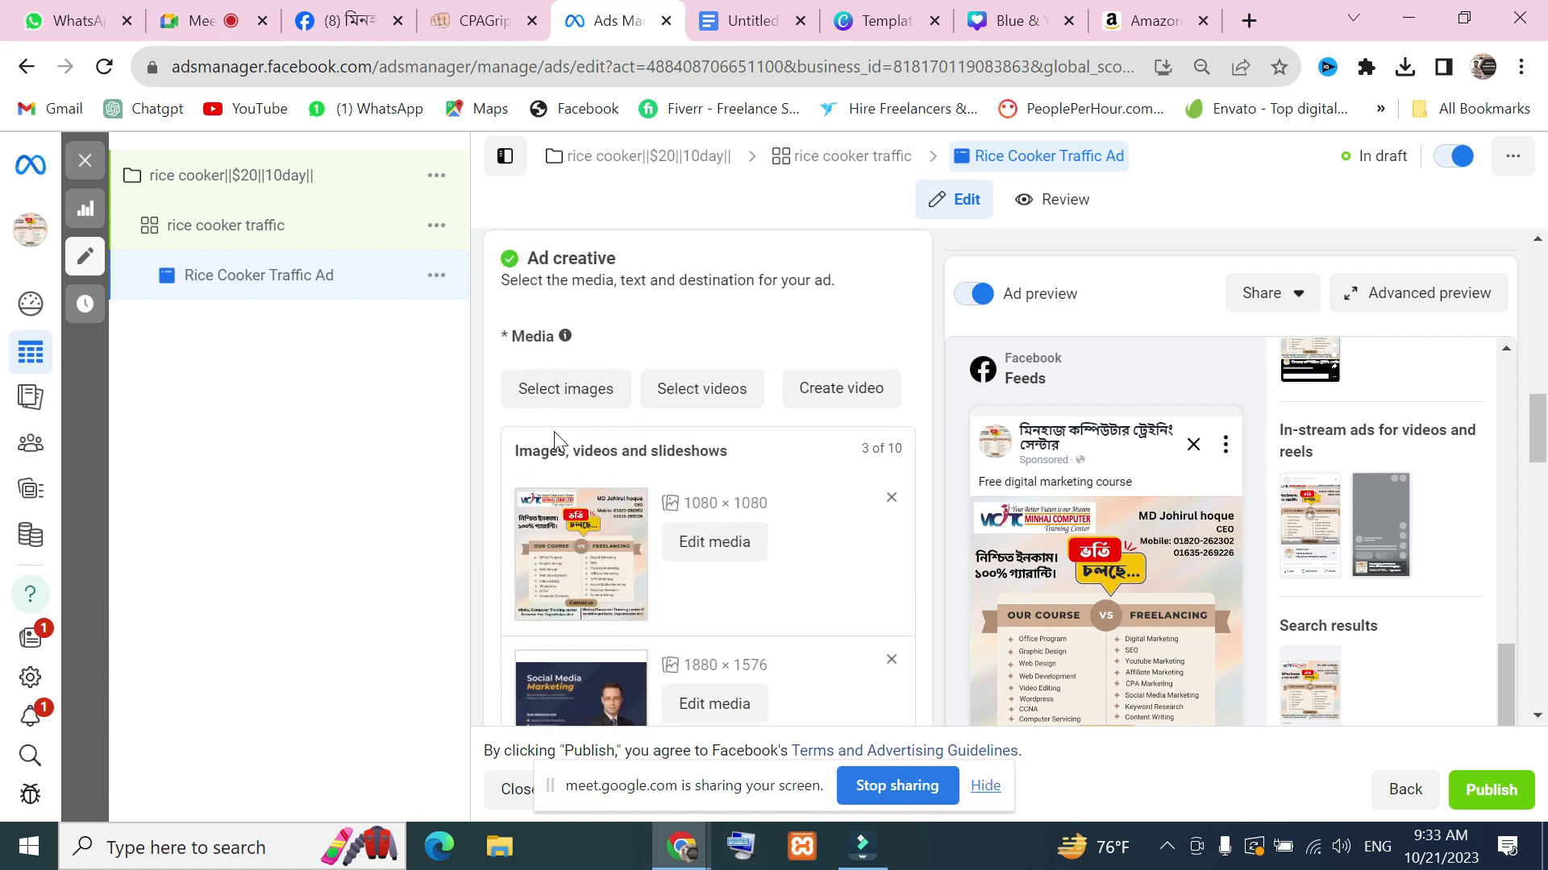
click(584, 407)
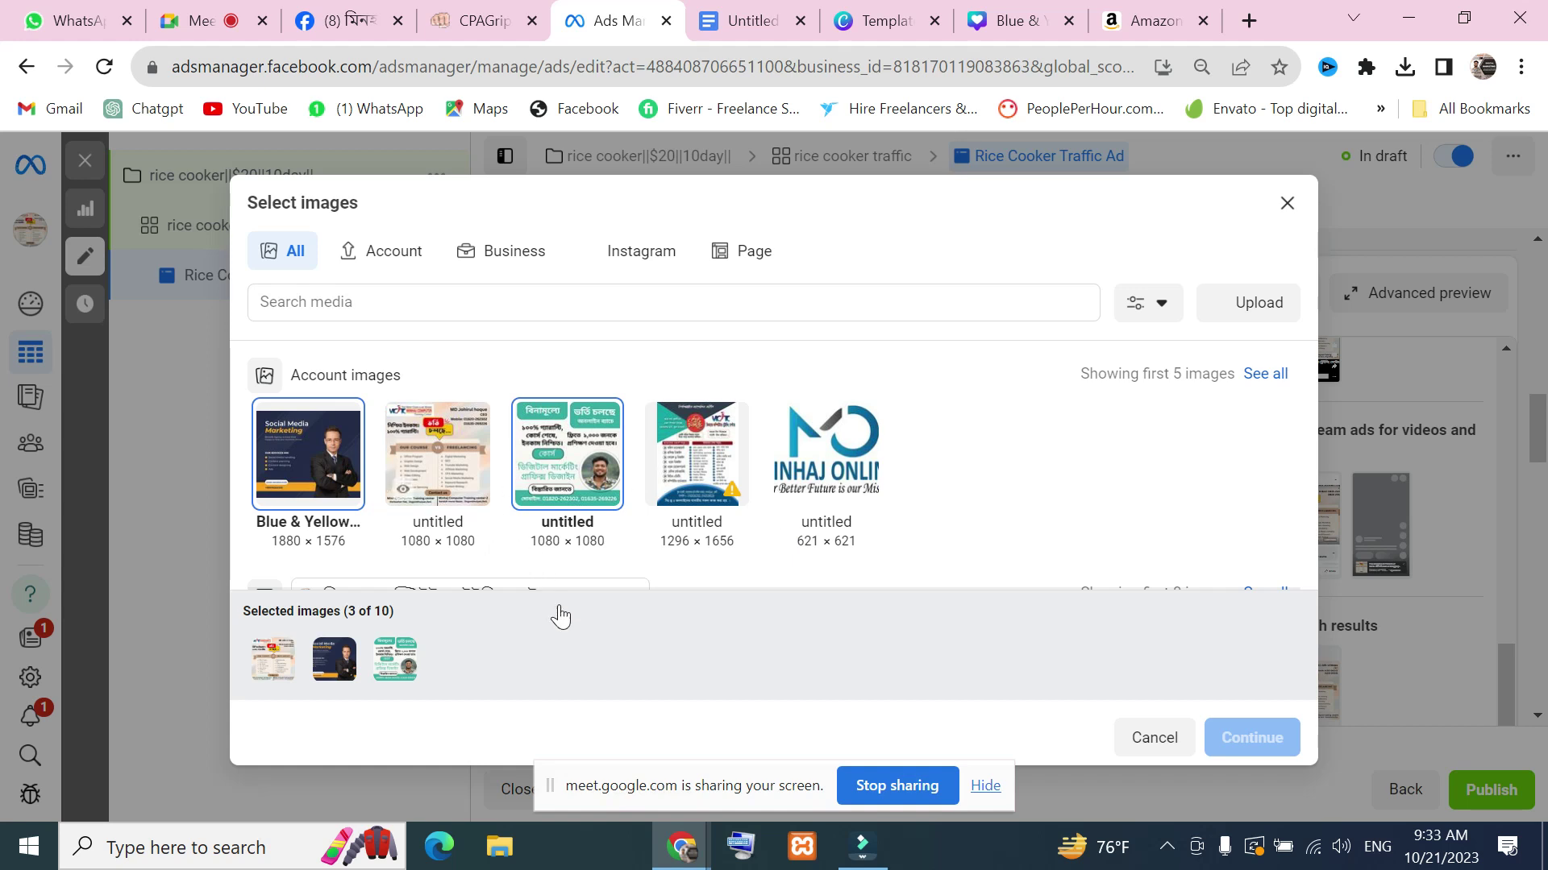
scroll(1017, 499, down, 1)
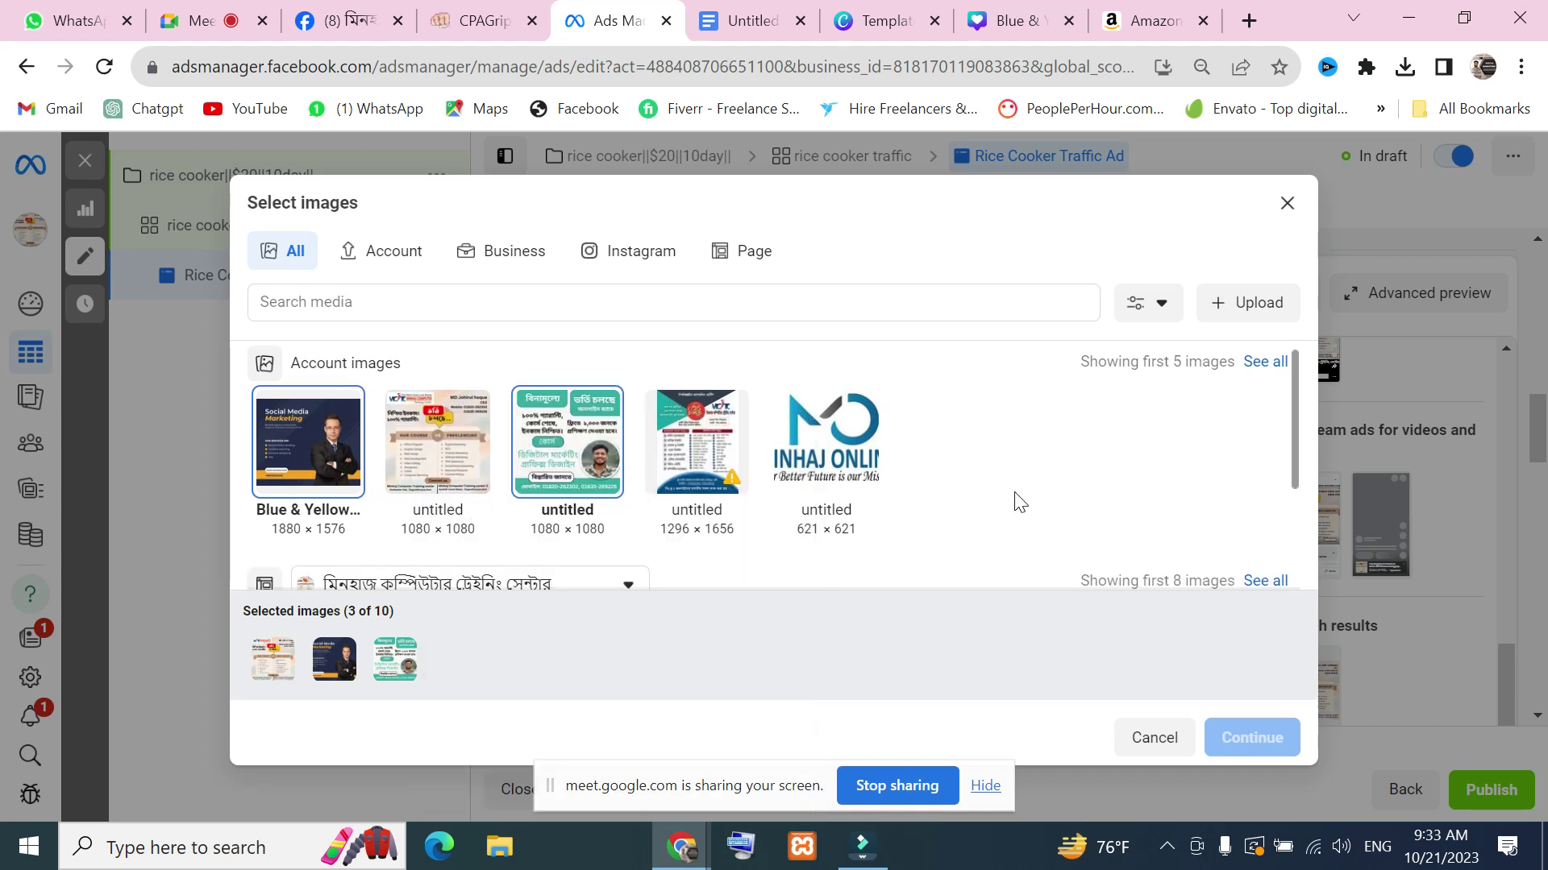
scroll(1019, 501, down, 2)
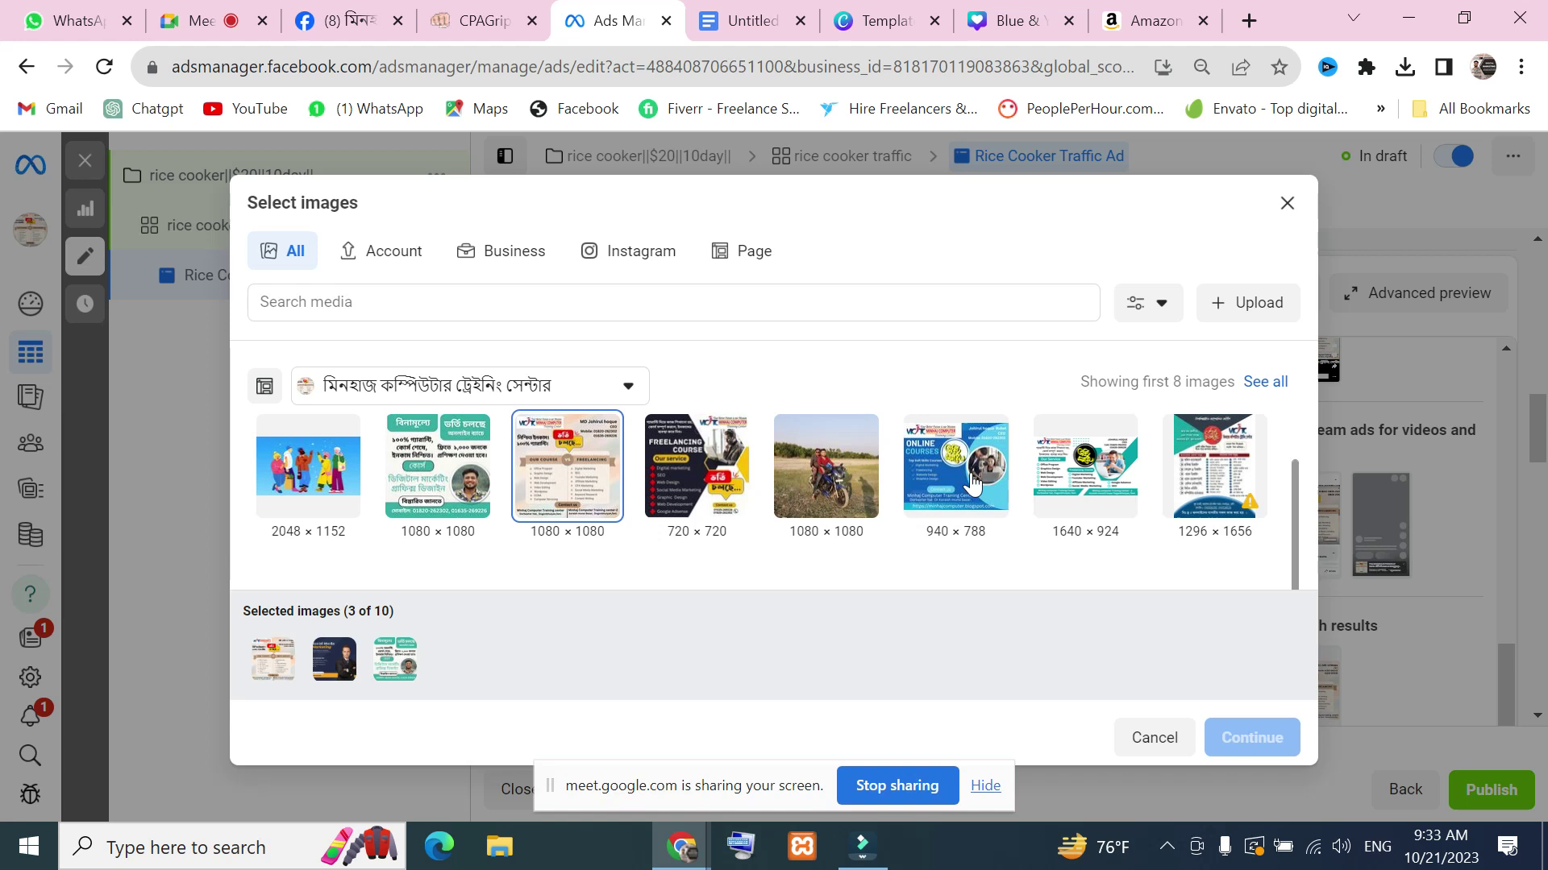
click(697, 472)
click(956, 484)
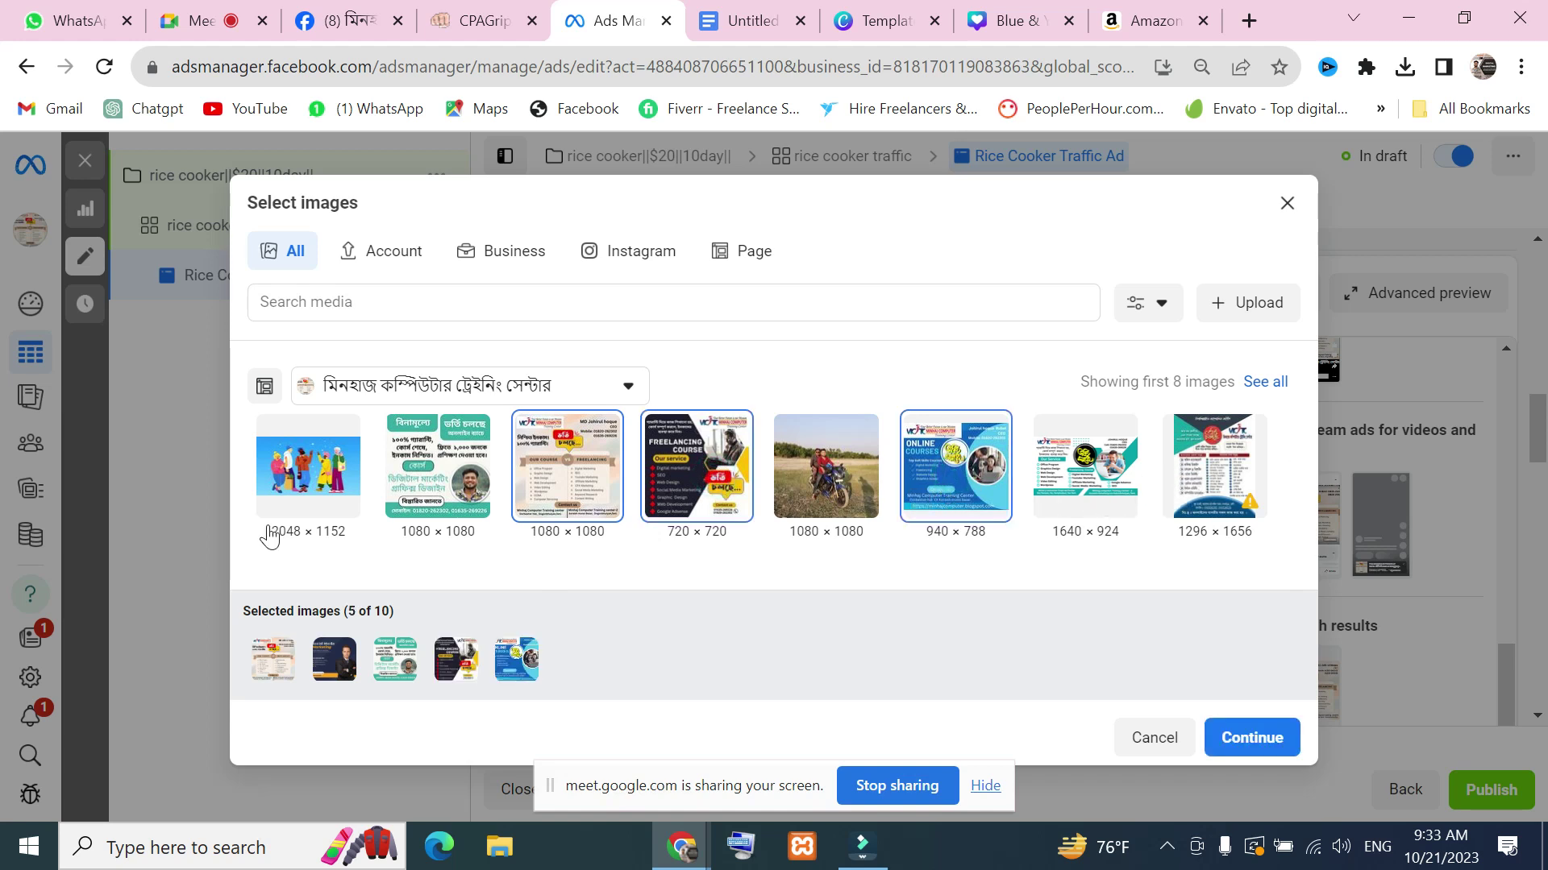
click(1228, 739)
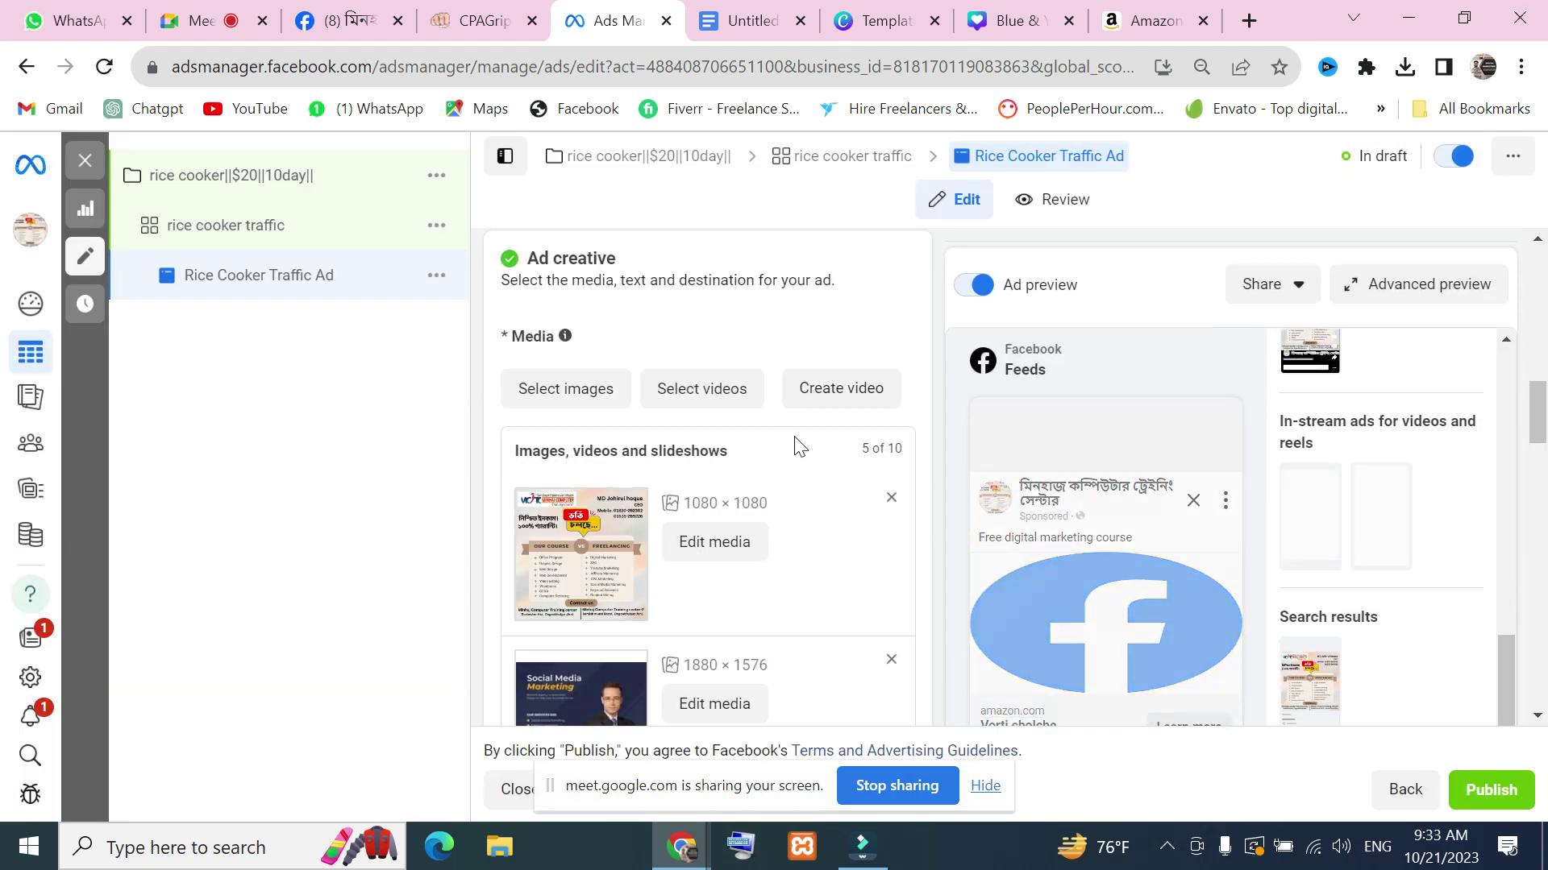
Review the ad form, then admit the waiting guest into the Meet call
scroll(865, 534, down, 5)
scroll(865, 534, down, 10)
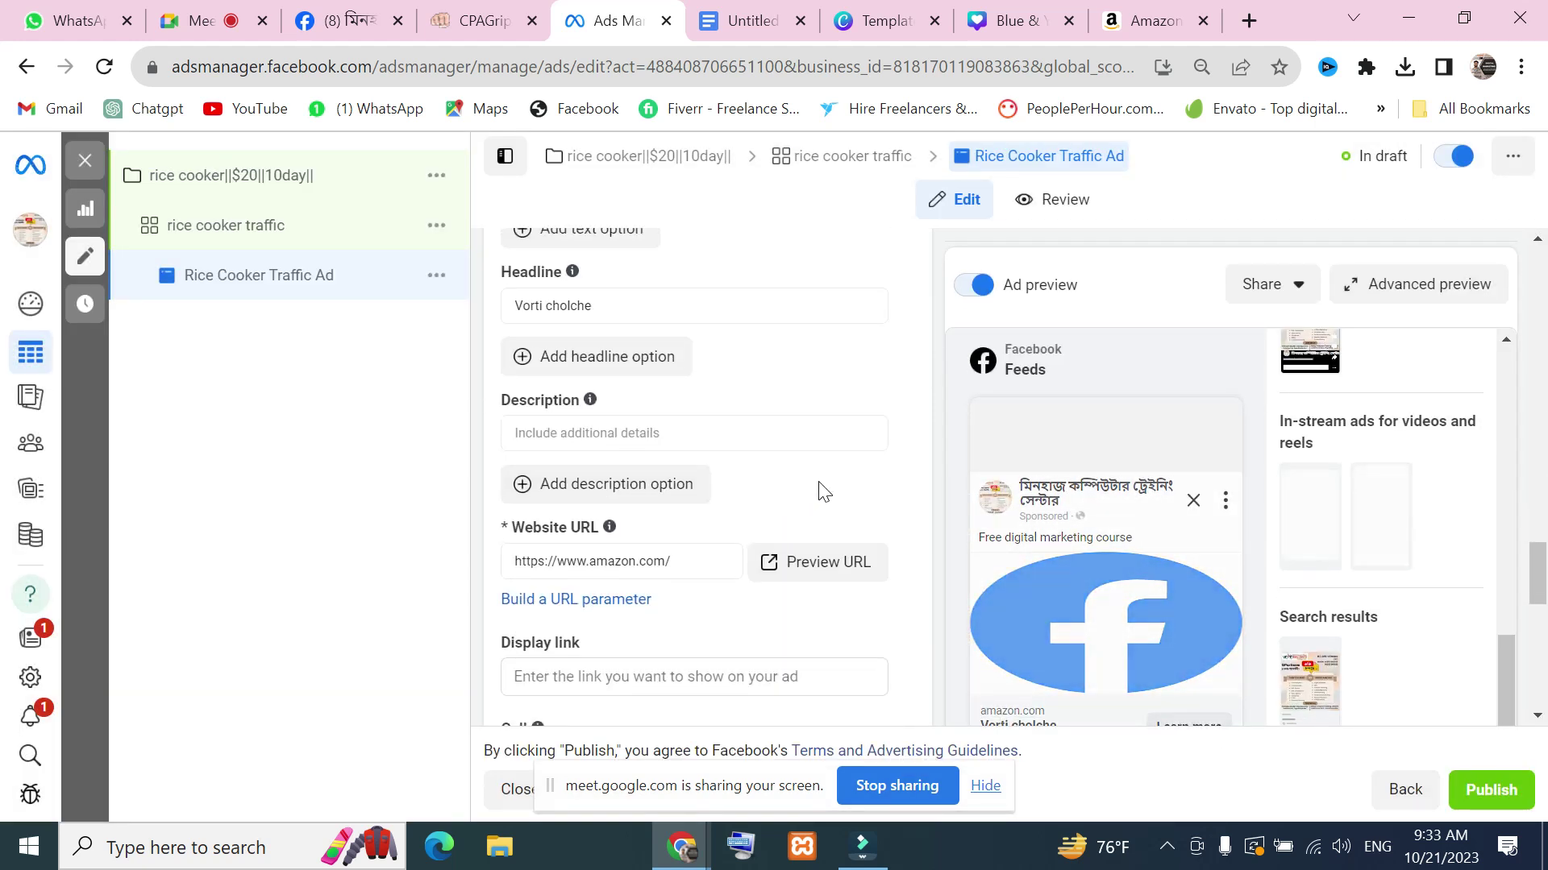
scroll(687, 529, up, 15)
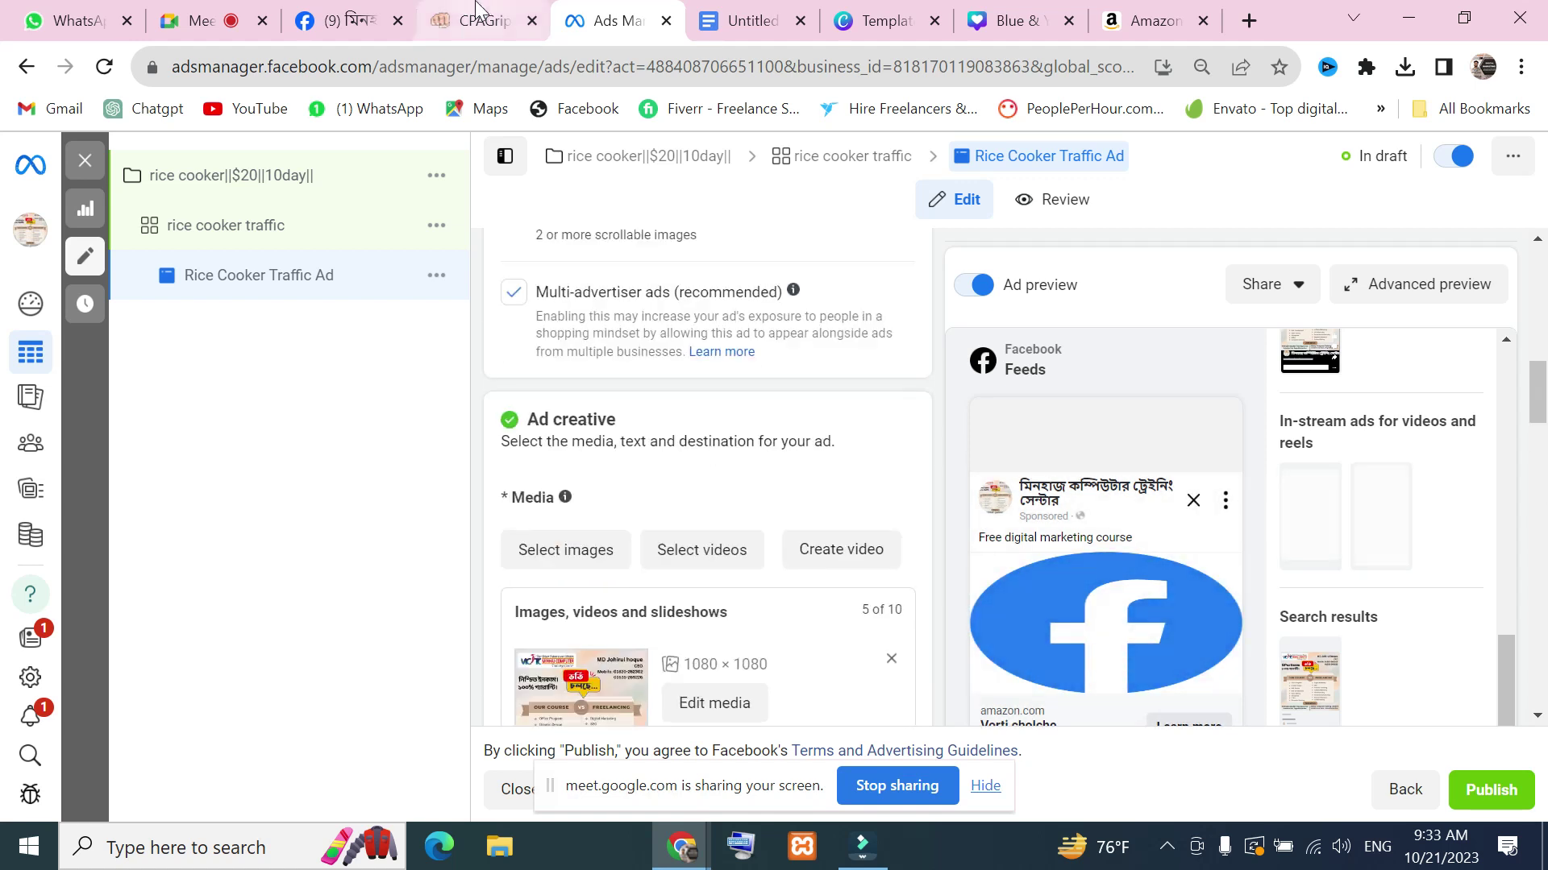
click(228, 30)
click(1417, 551)
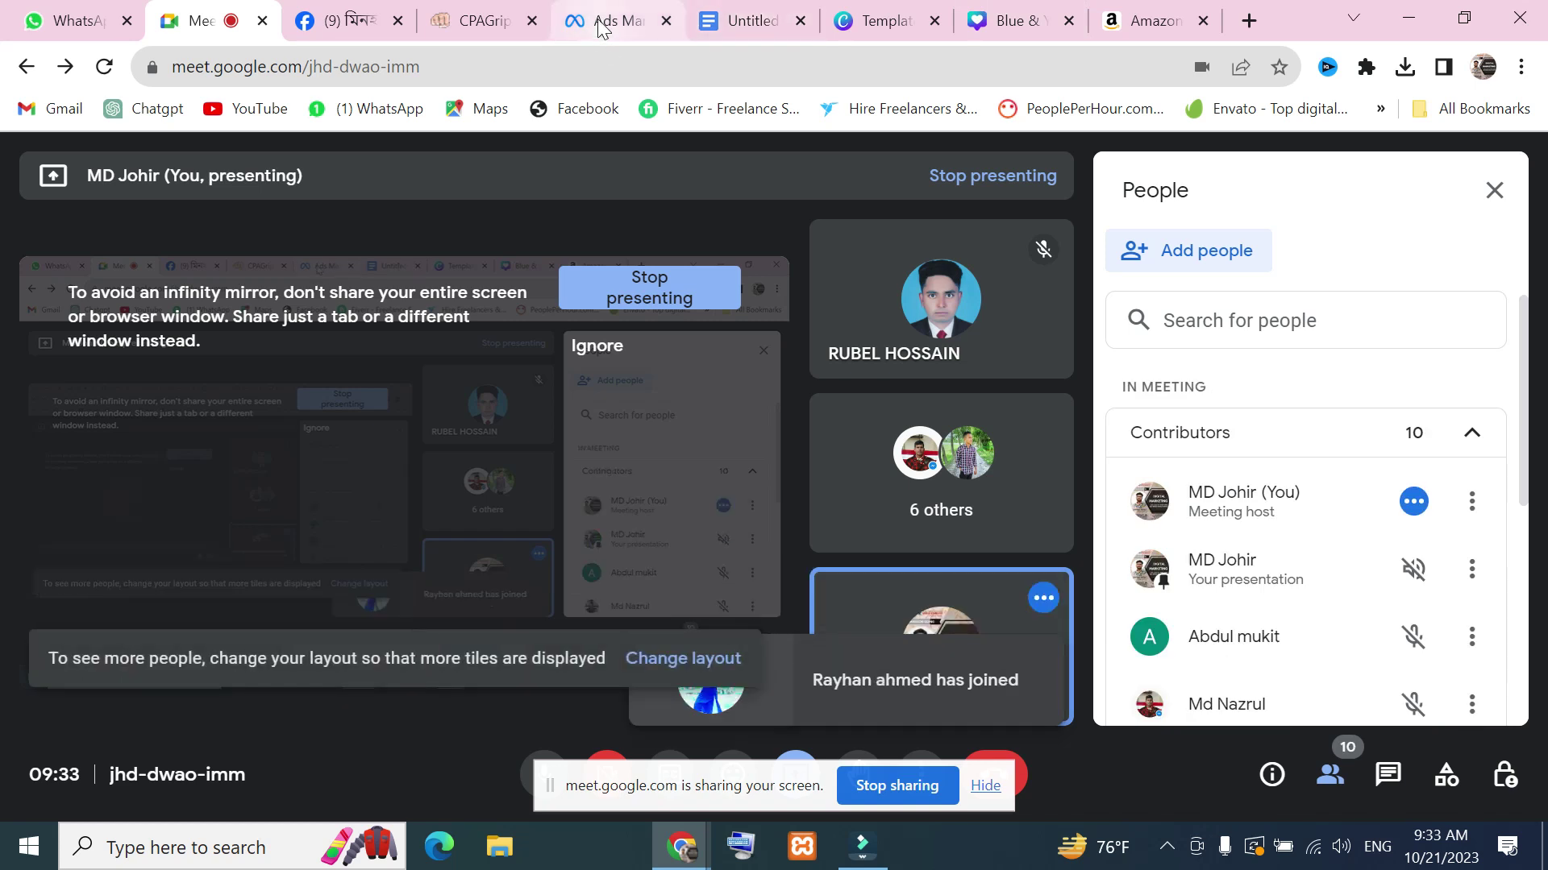
Select the primary text 'Free digital marketing course' and admit another waiting participant in Meet
click(606, 22)
scroll(954, 545, down, 4)
scroll(746, 511, up, 4)
scroll(763, 494, down, 4)
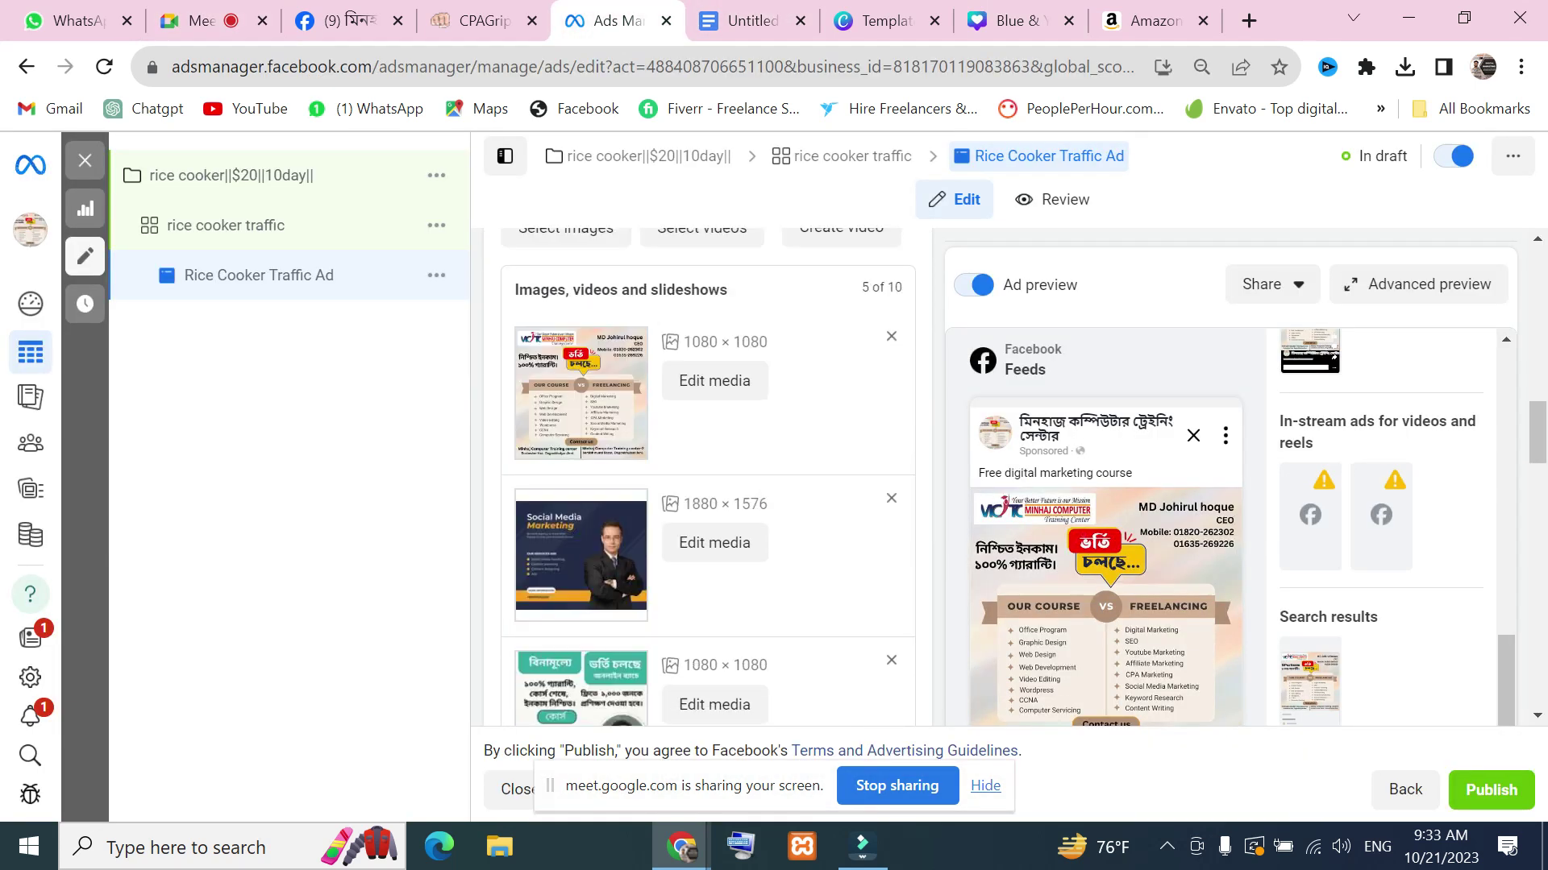
scroll(713, 516, down, 8)
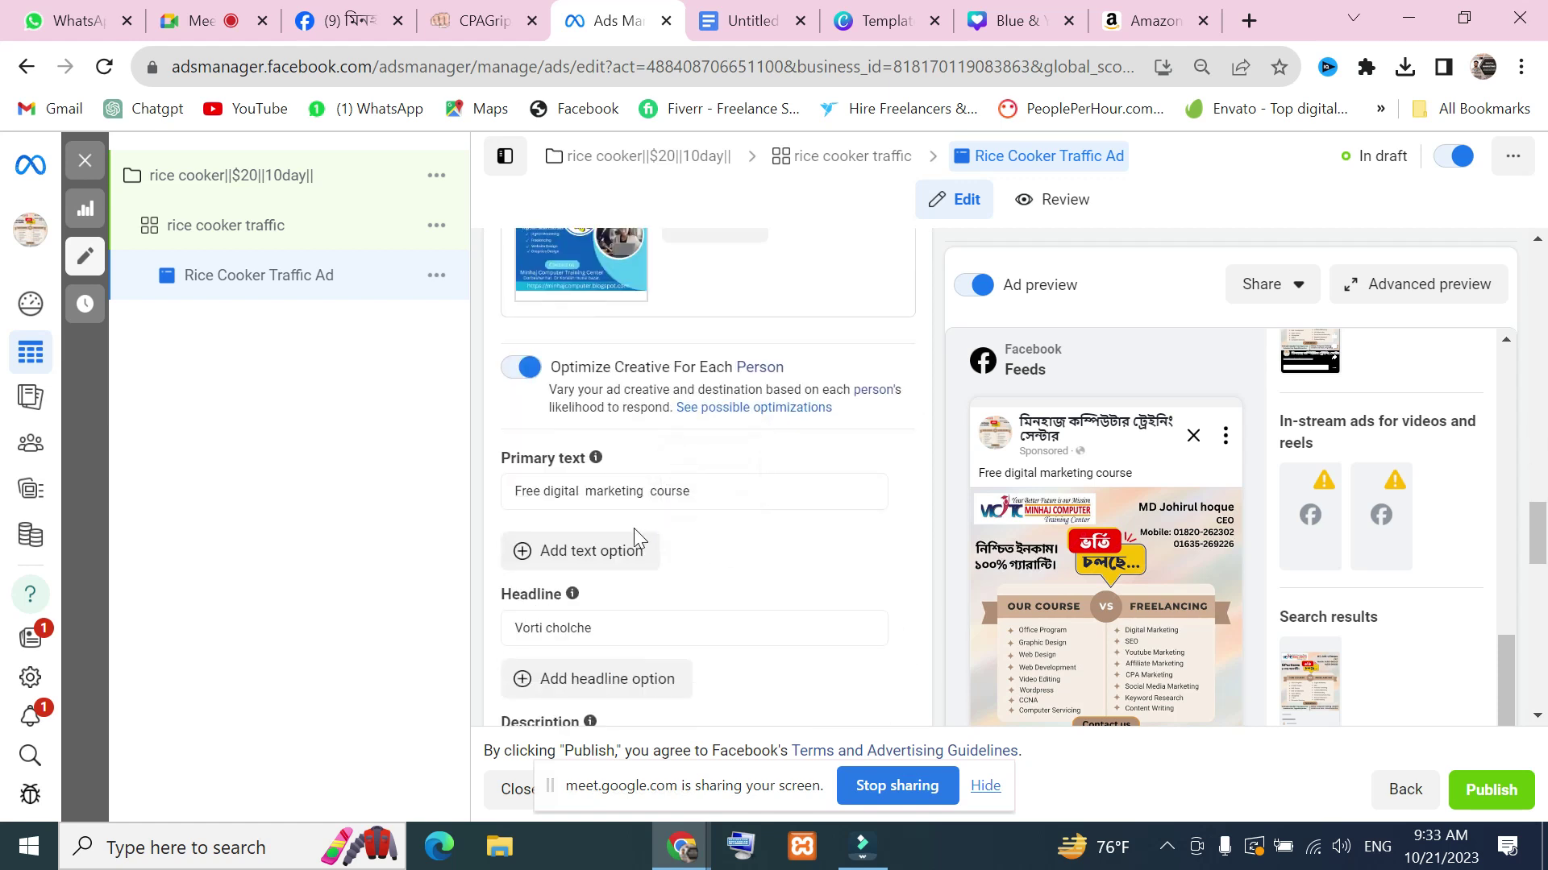
triple_click(723, 493)
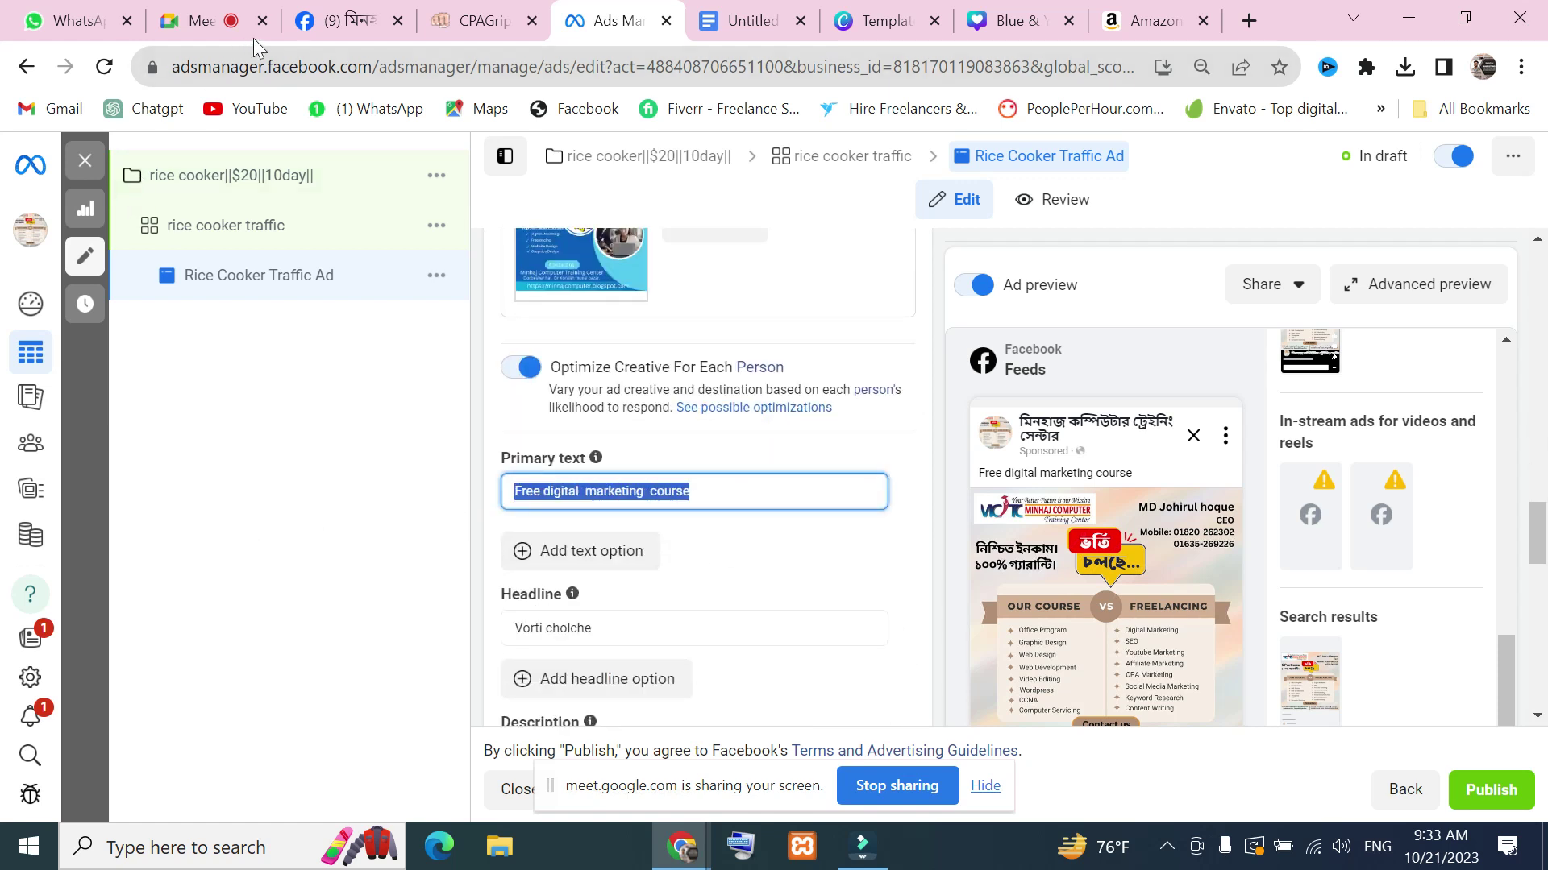
click(234, 21)
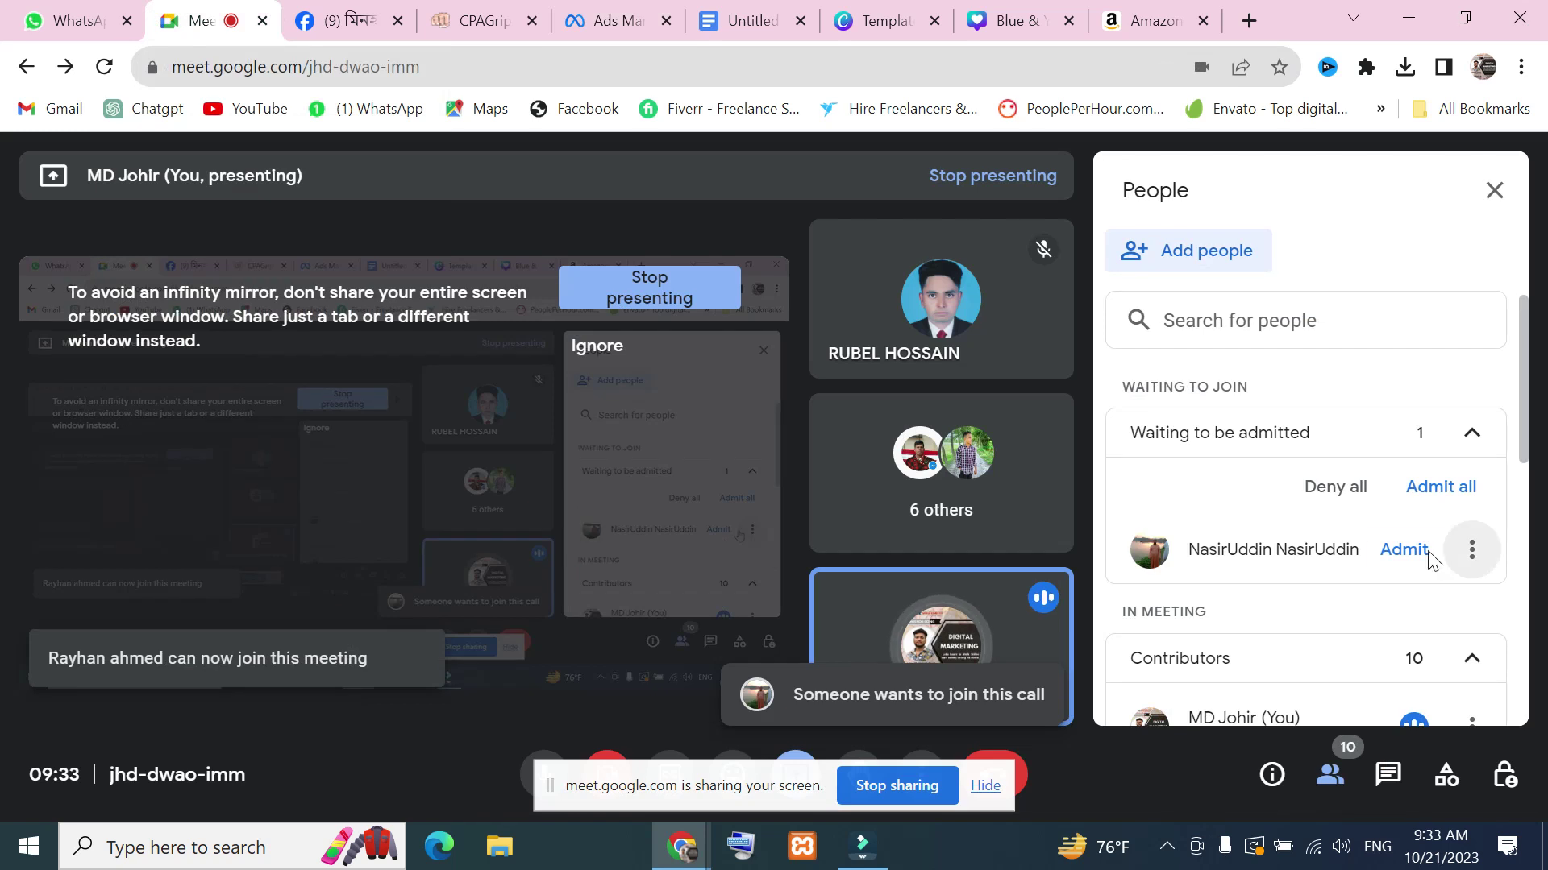
click(1402, 551)
click(615, 16)
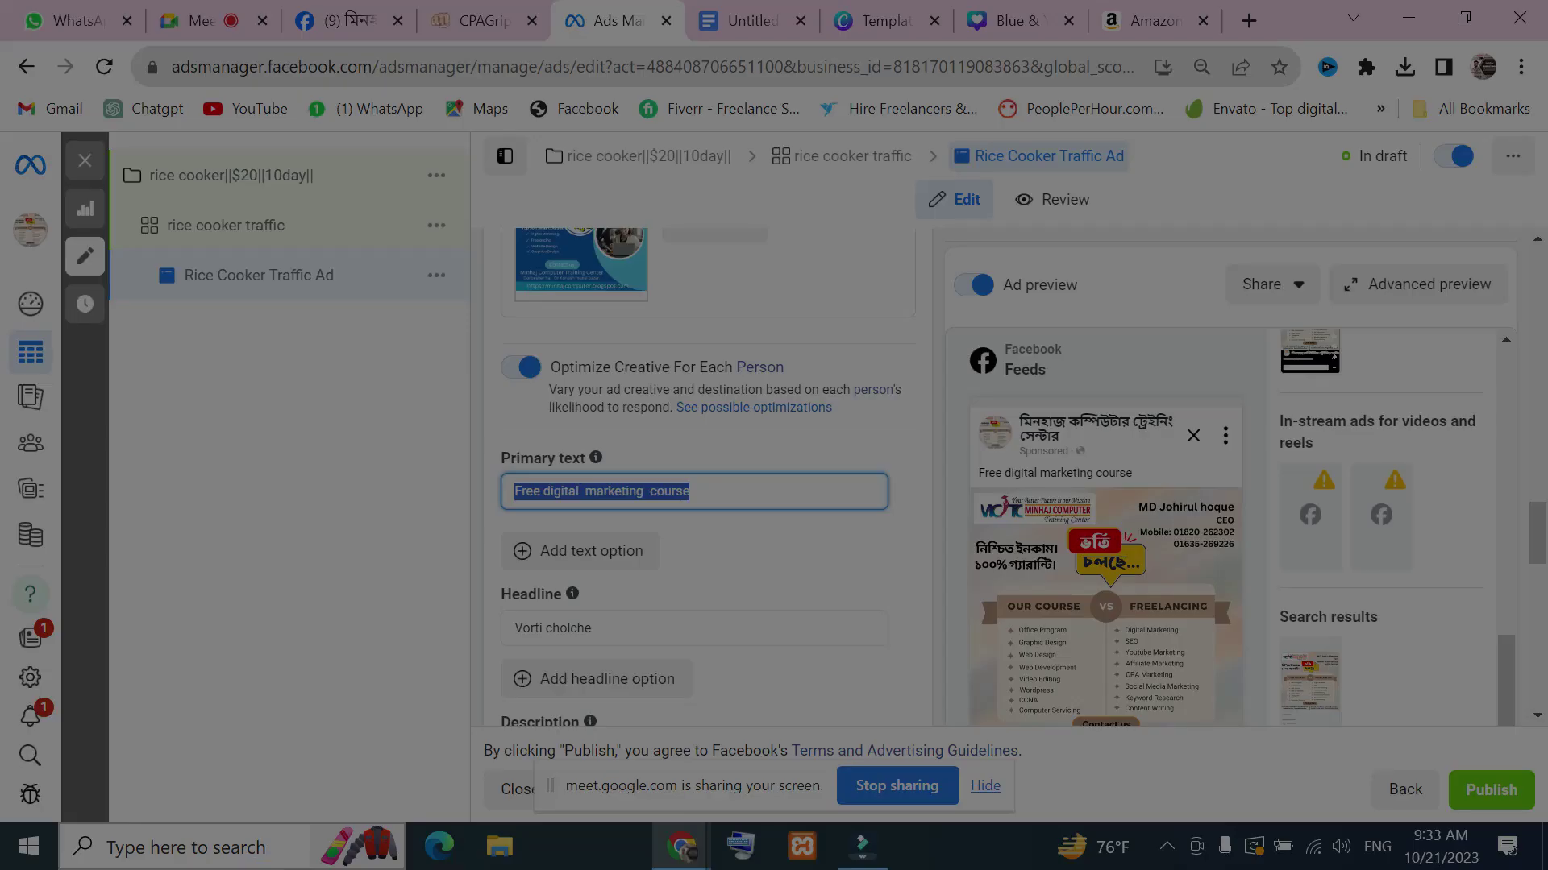
Capture the Primary text section in Lightshot and draw an arrow at Add text option
drag(394, 357, 880, 680)
click(907, 463)
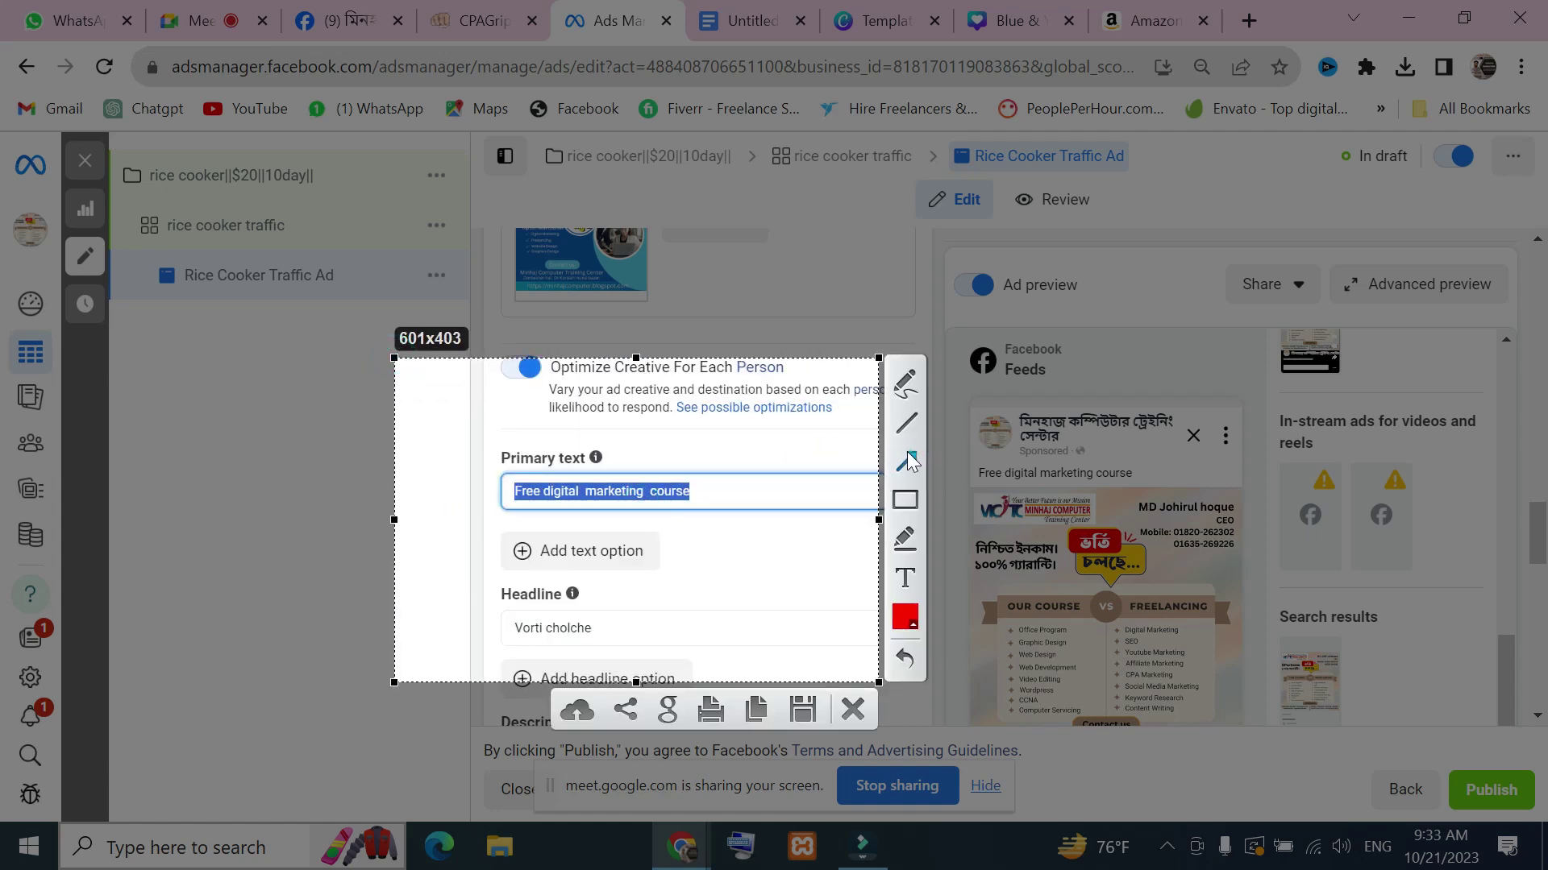
drag(694, 498, 580, 546)
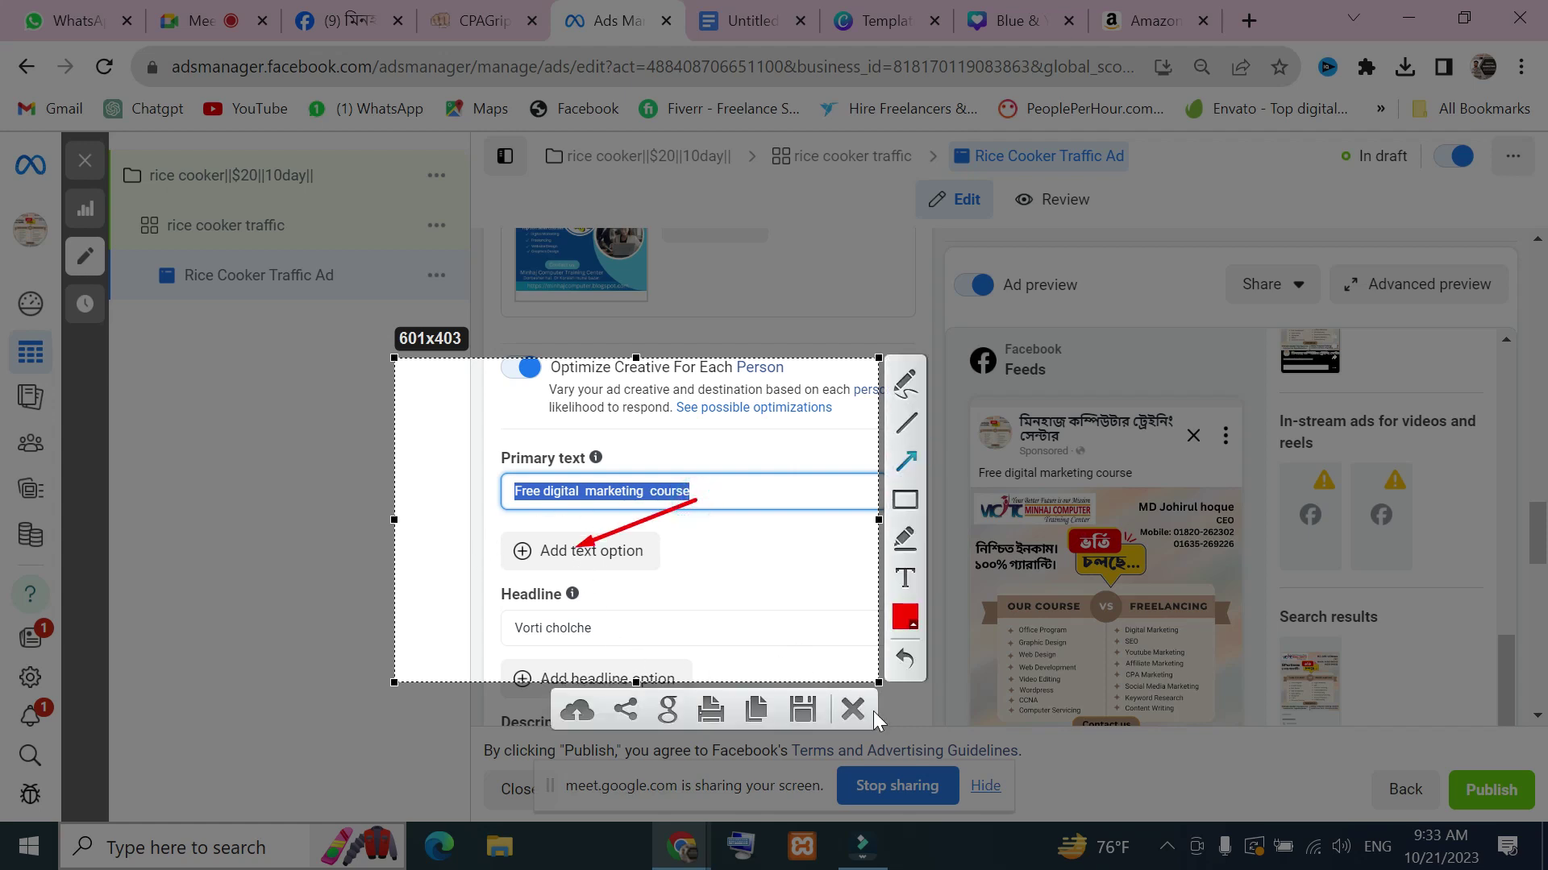
click(873, 712)
Add a second primary text option, then admit everyone waiting in the Meet call
click(601, 563)
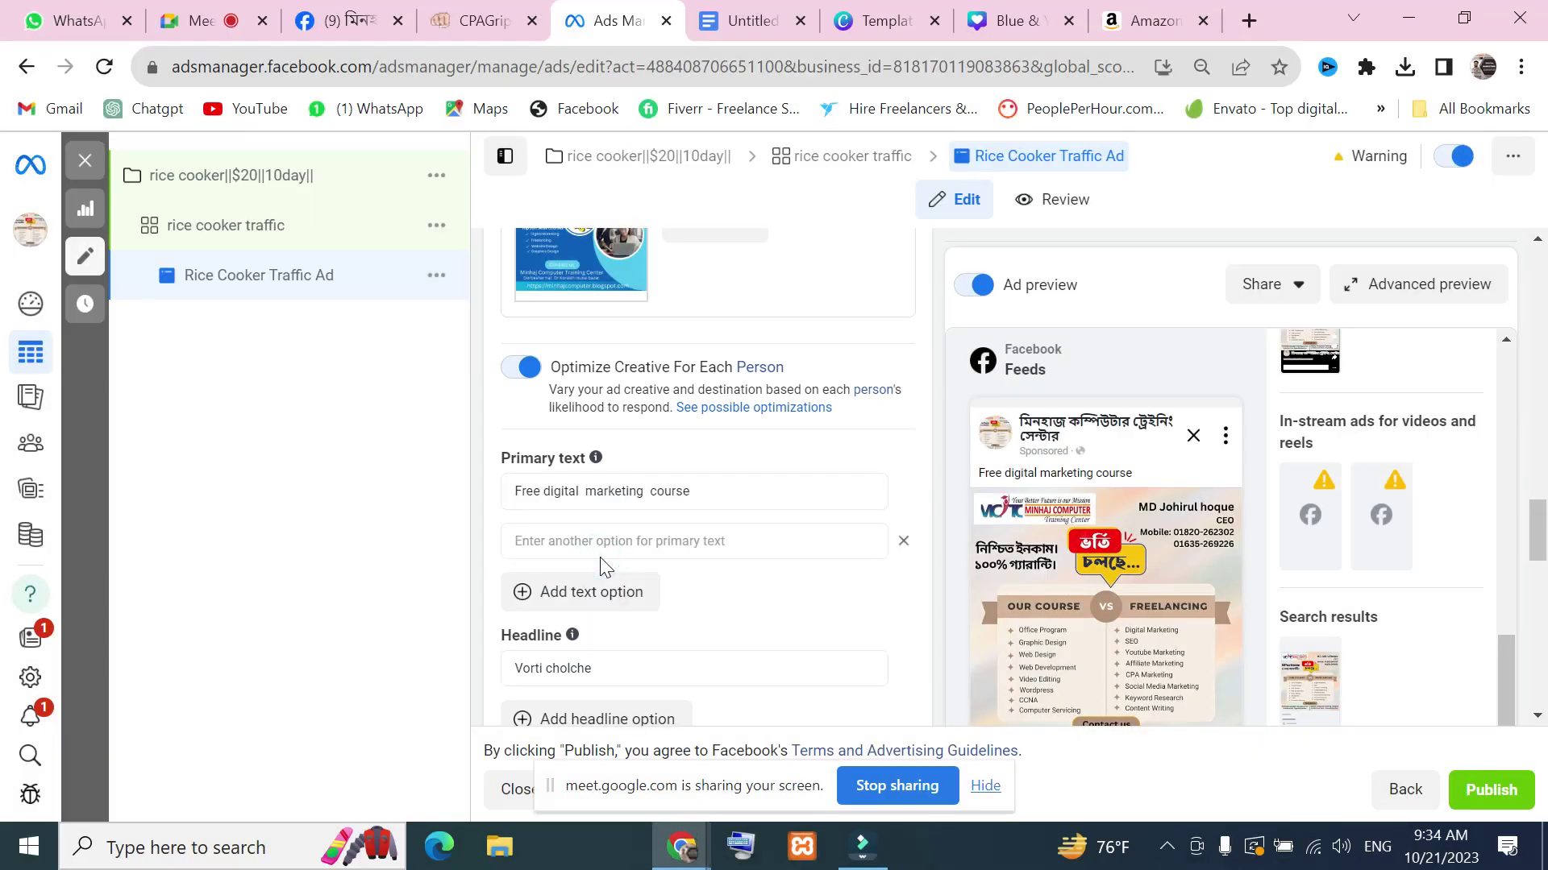
click(689, 538)
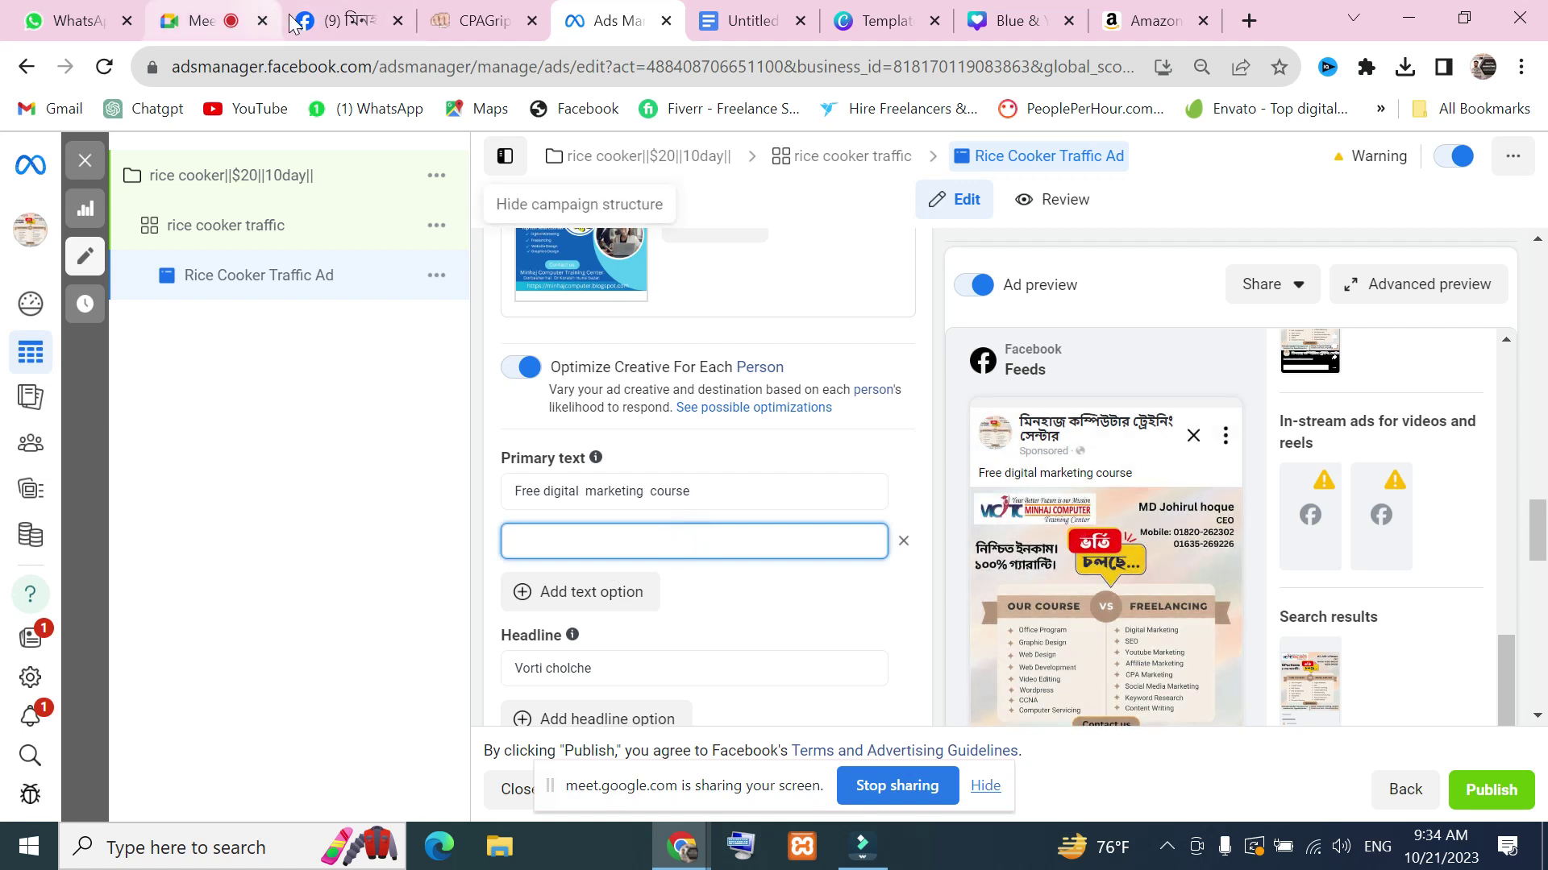
click(351, 32)
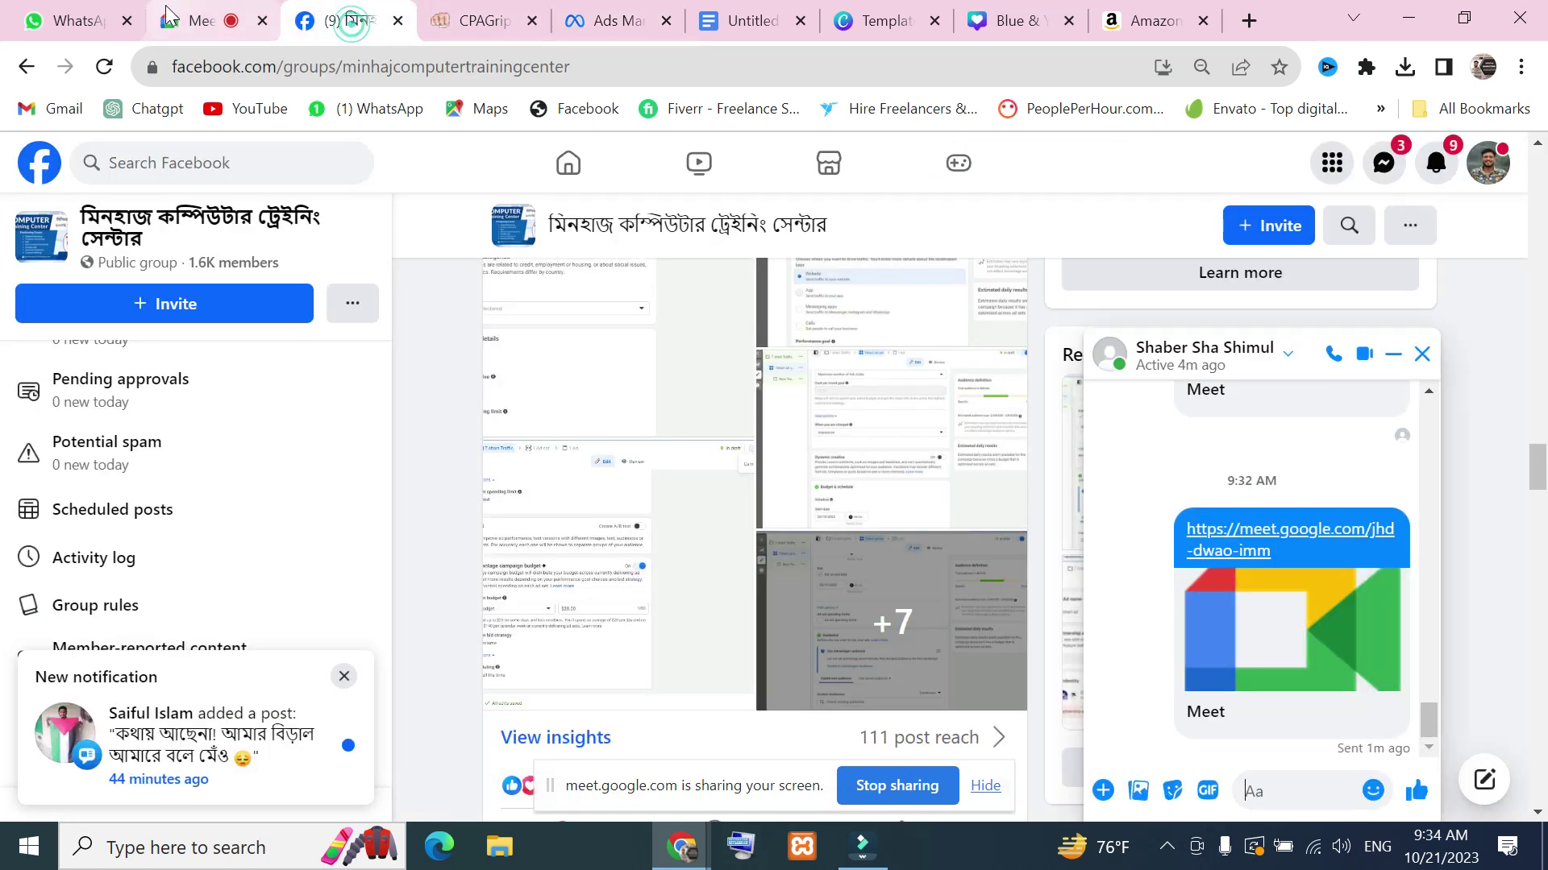
click(205, 22)
click(1441, 488)
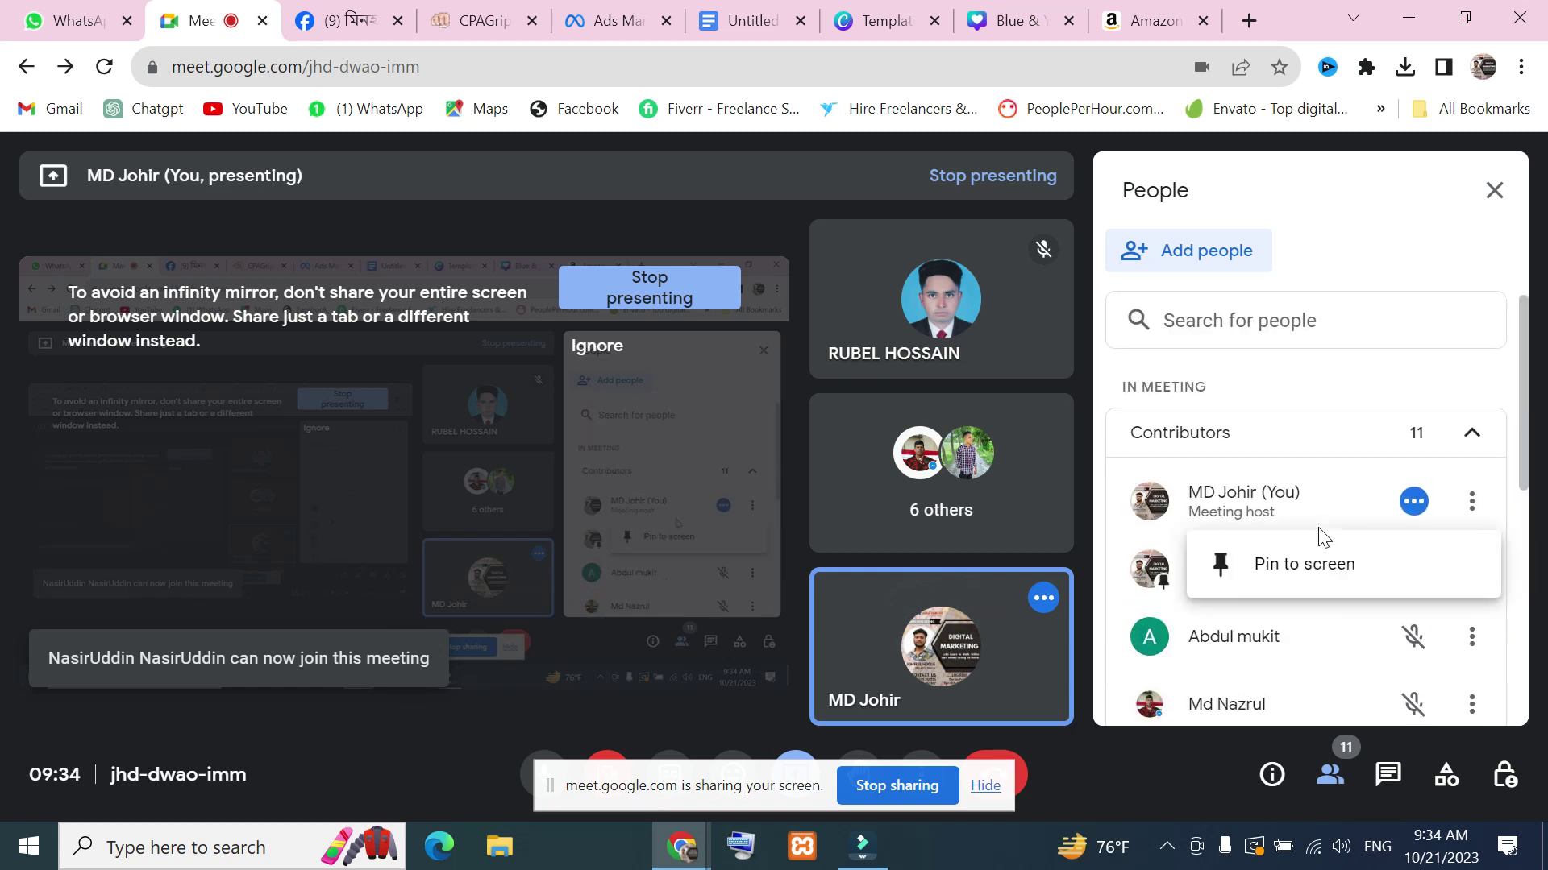
scroll(1289, 486, down, 3)
scroll(1225, 644, up, 3)
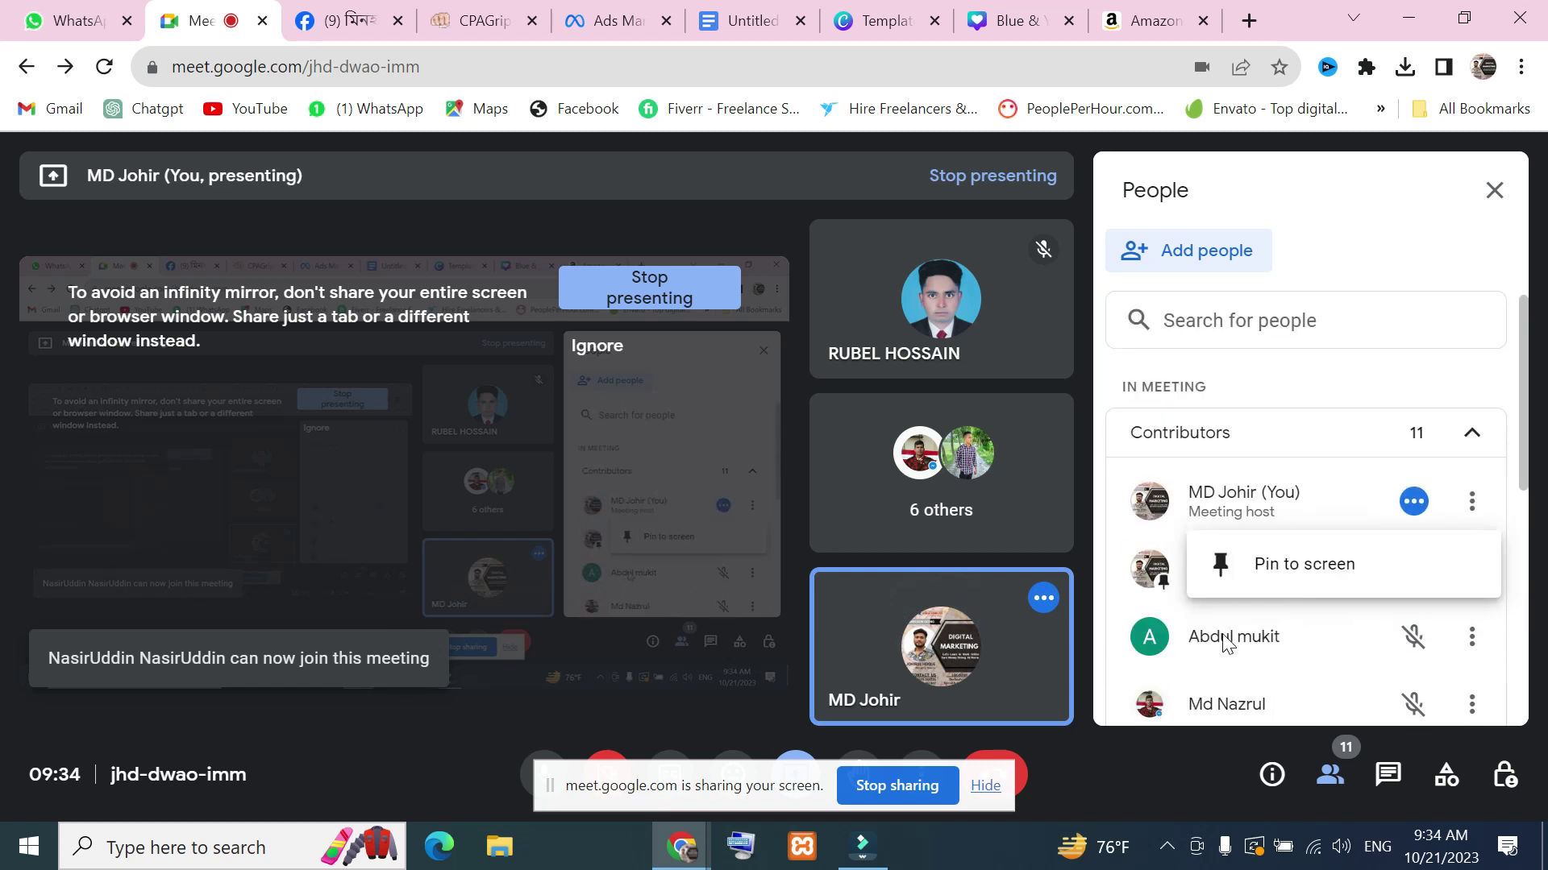
click(1338, 484)
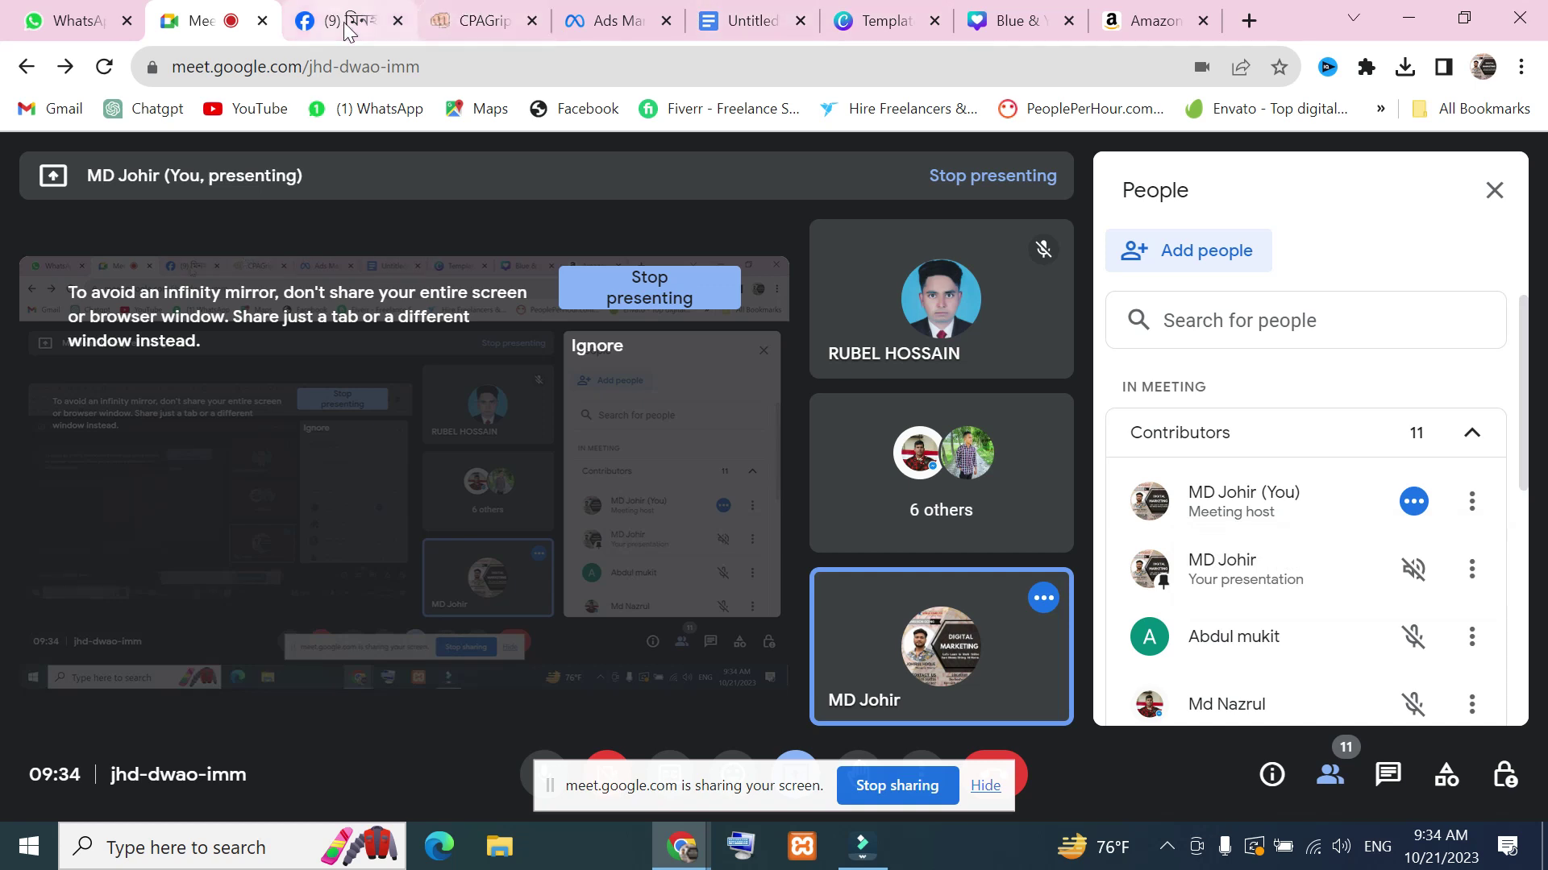
click(612, 22)
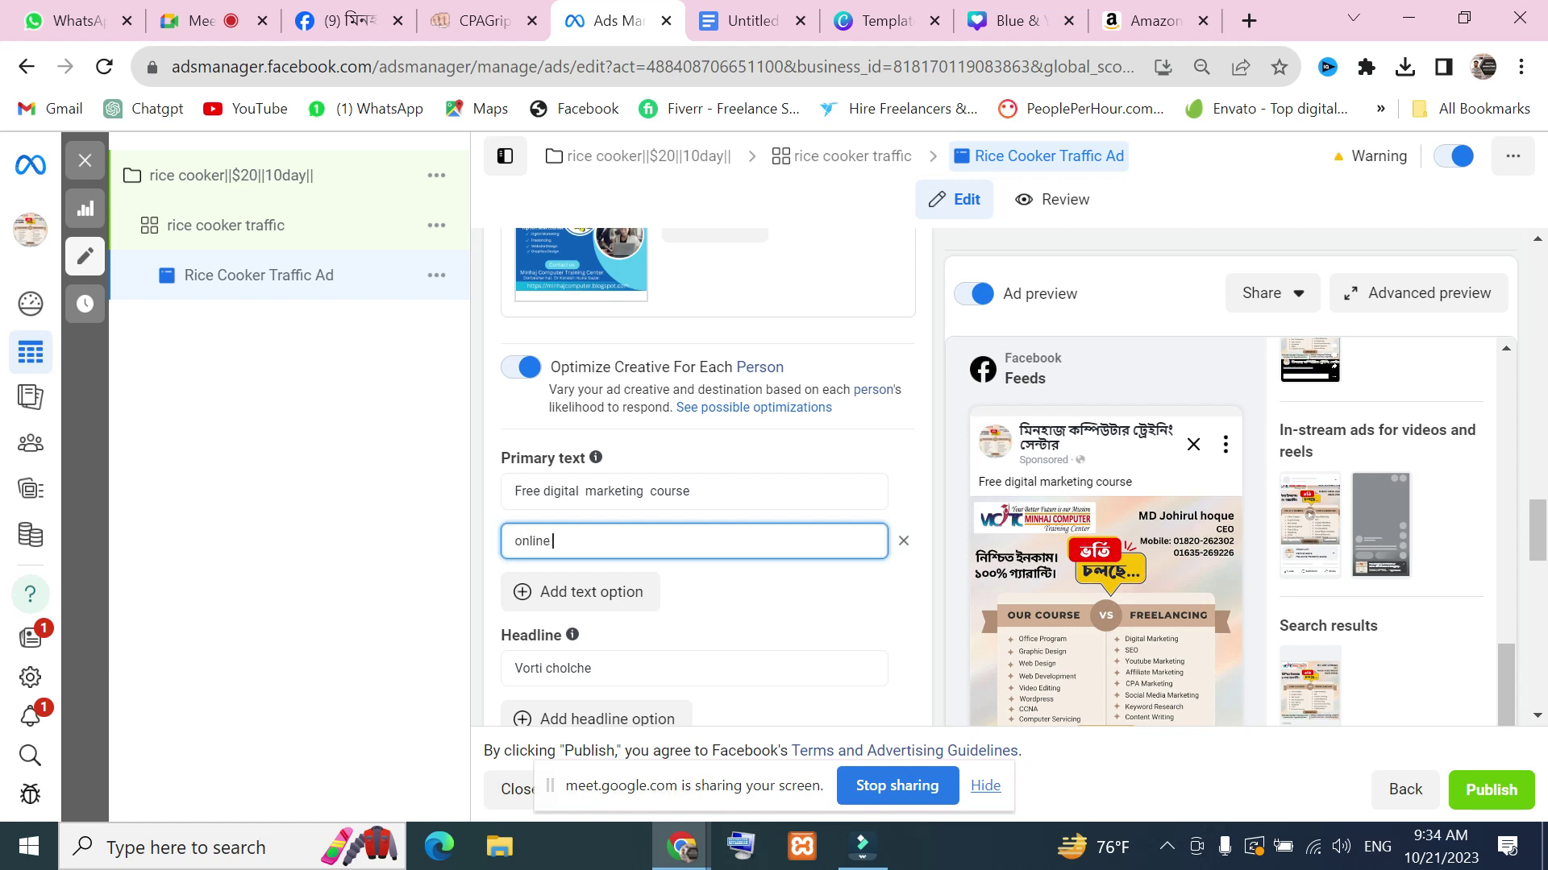
Type 'Free cours' into the new primary text and admit another guest to the call
text(Free)
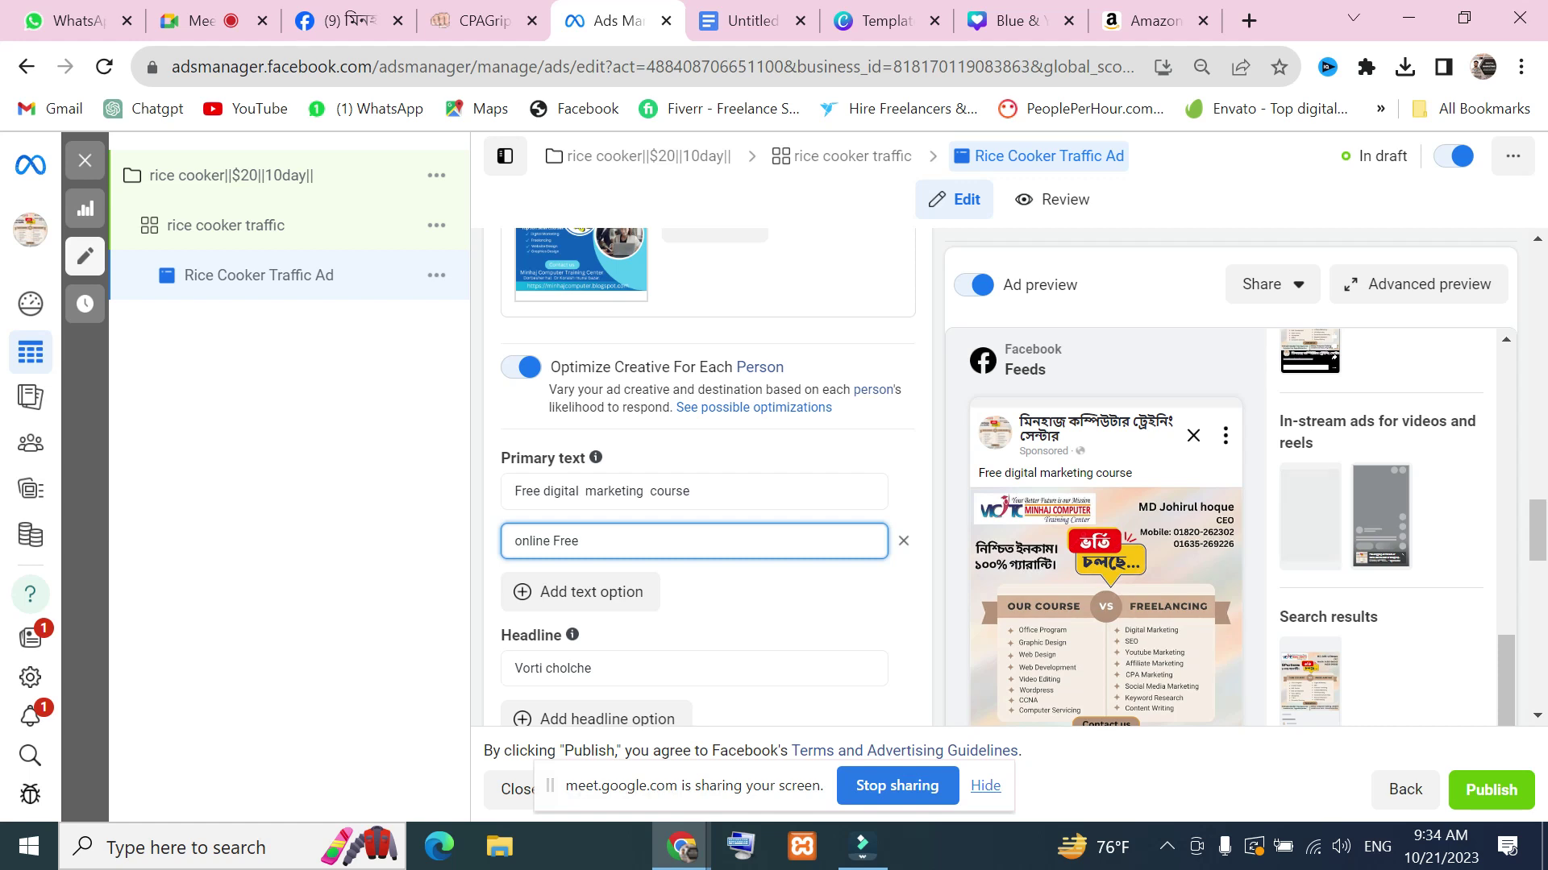
text( course)
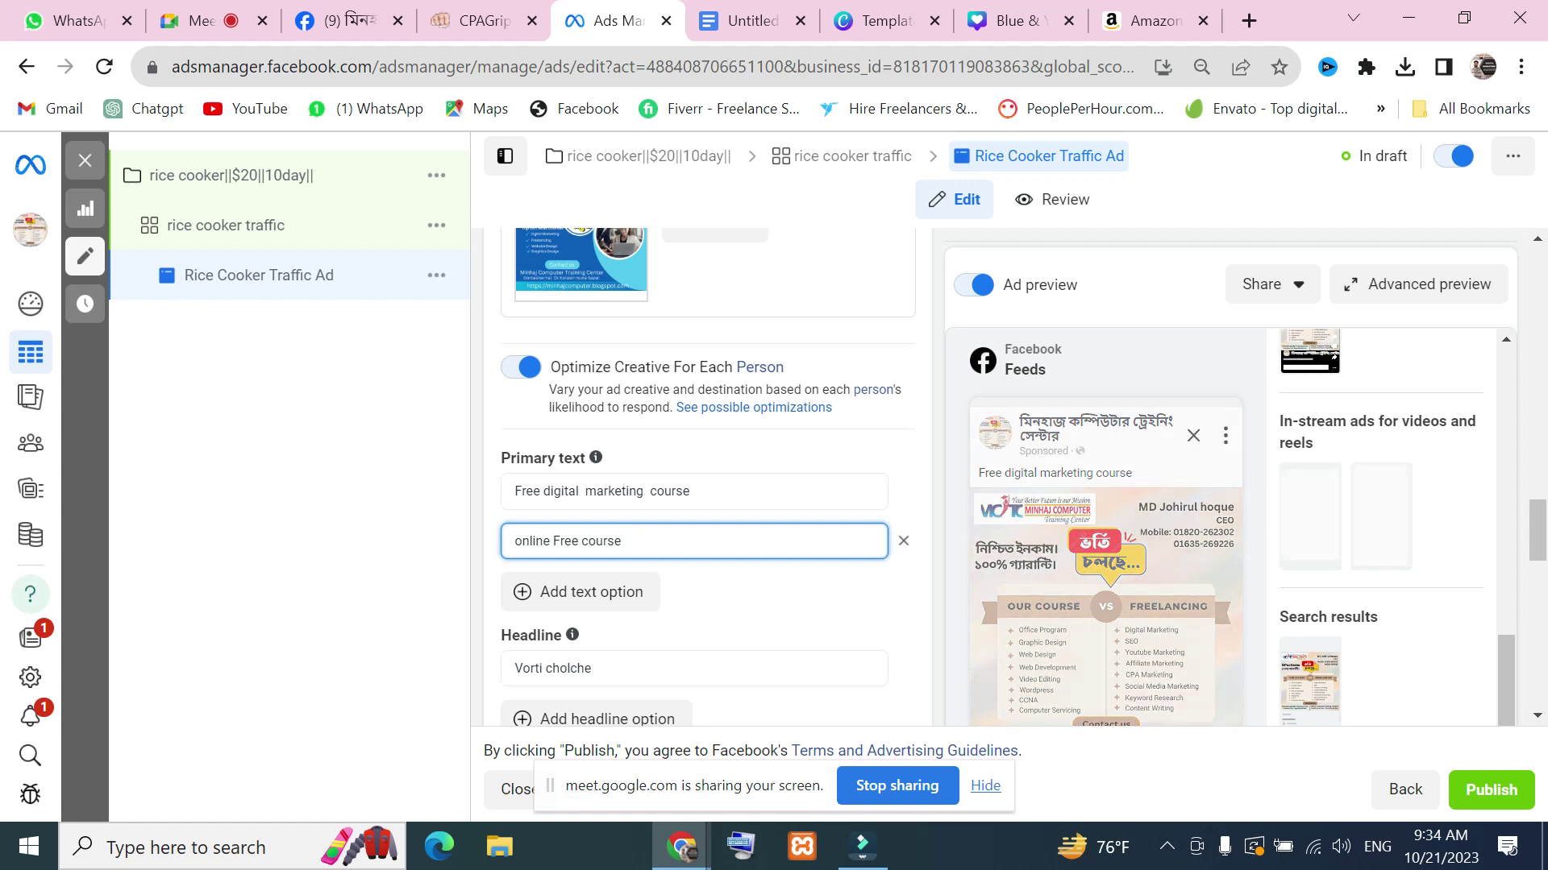
click(205, 20)
click(1403, 551)
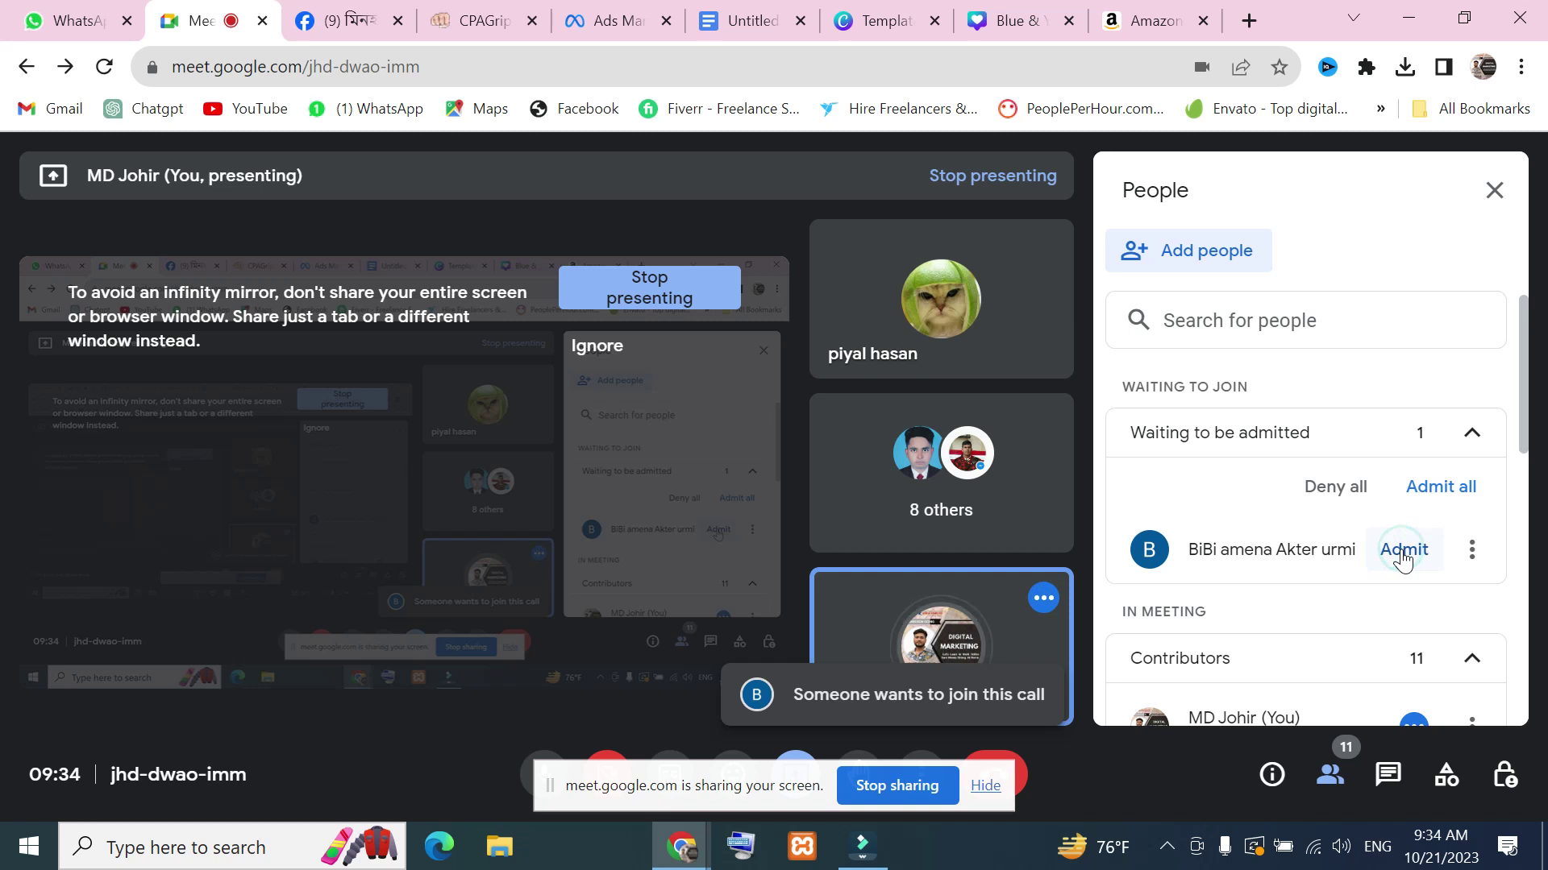
click(316, 29)
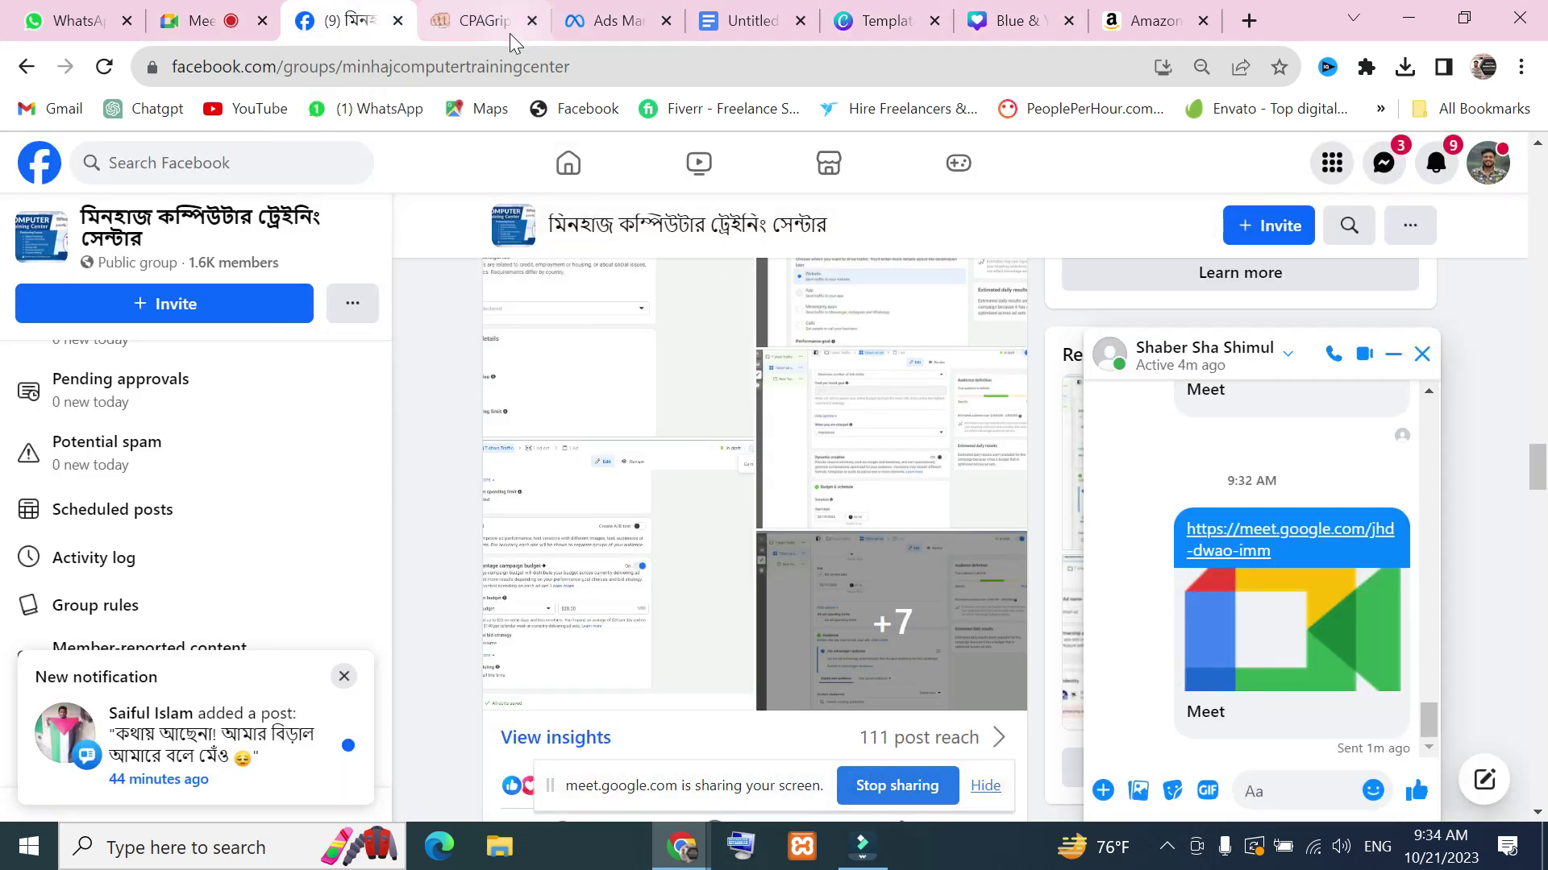
Return to the ad editor and finish the second primary text, 'online Free course'
click(631, 32)
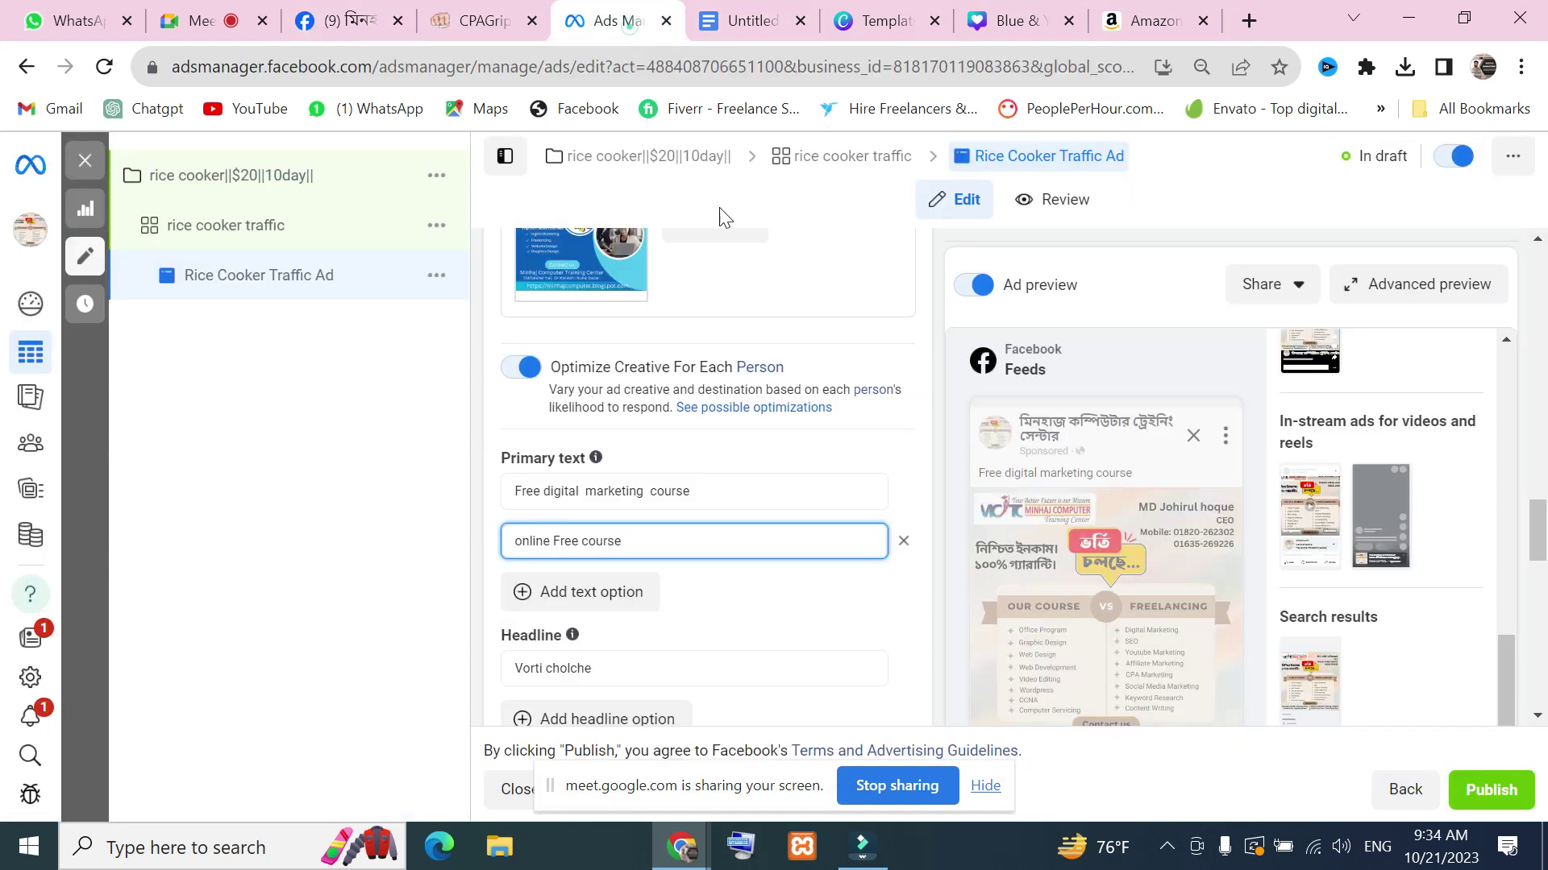
scroll(828, 570, down, 2)
click(760, 450)
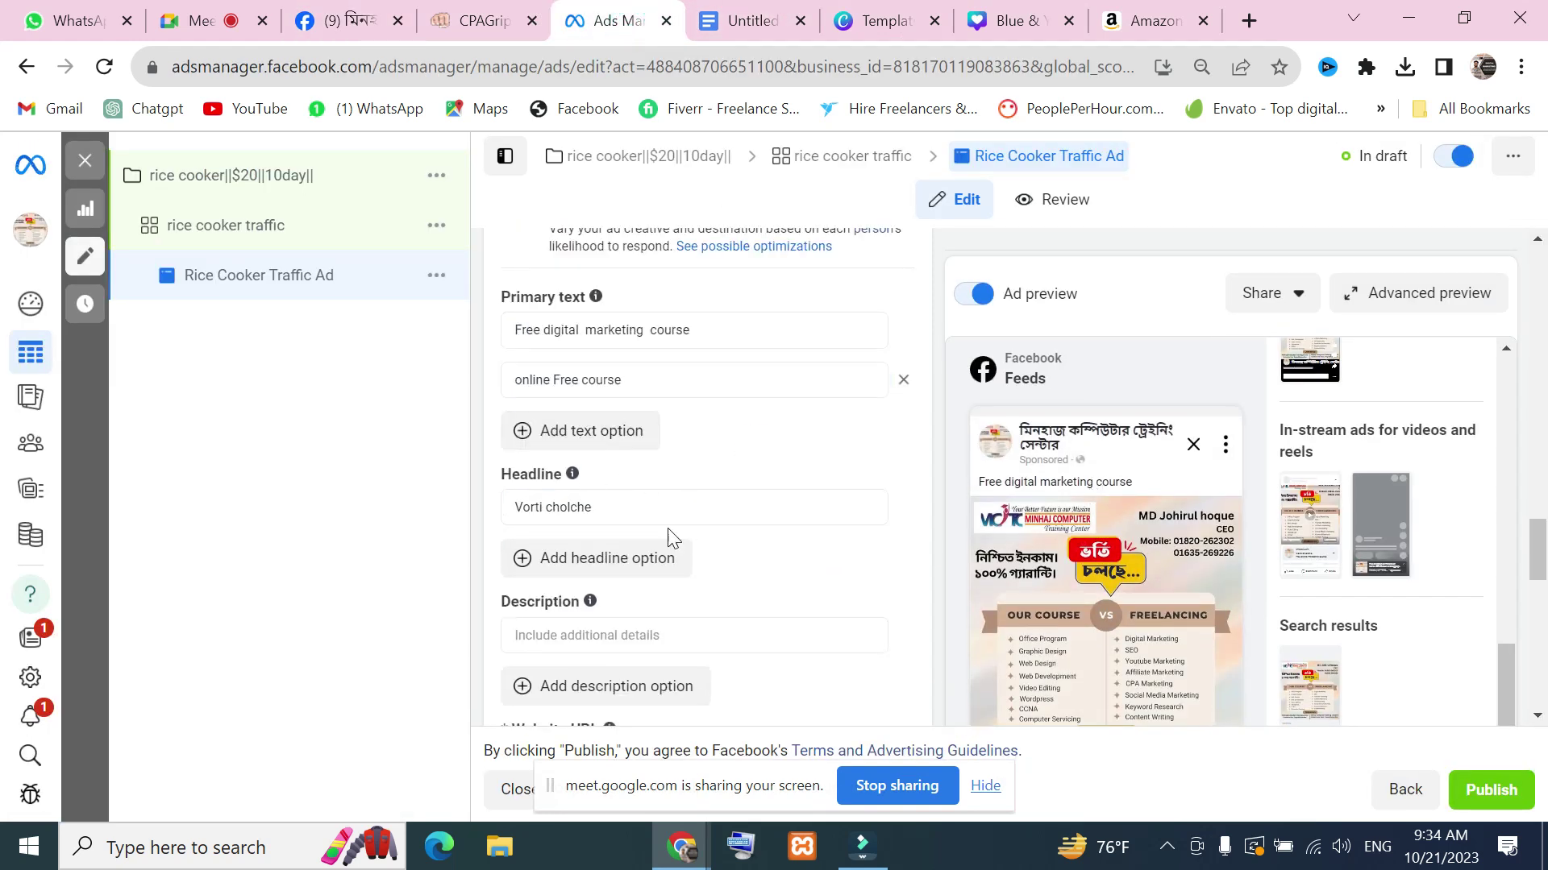
scroll(683, 504, down, 10)
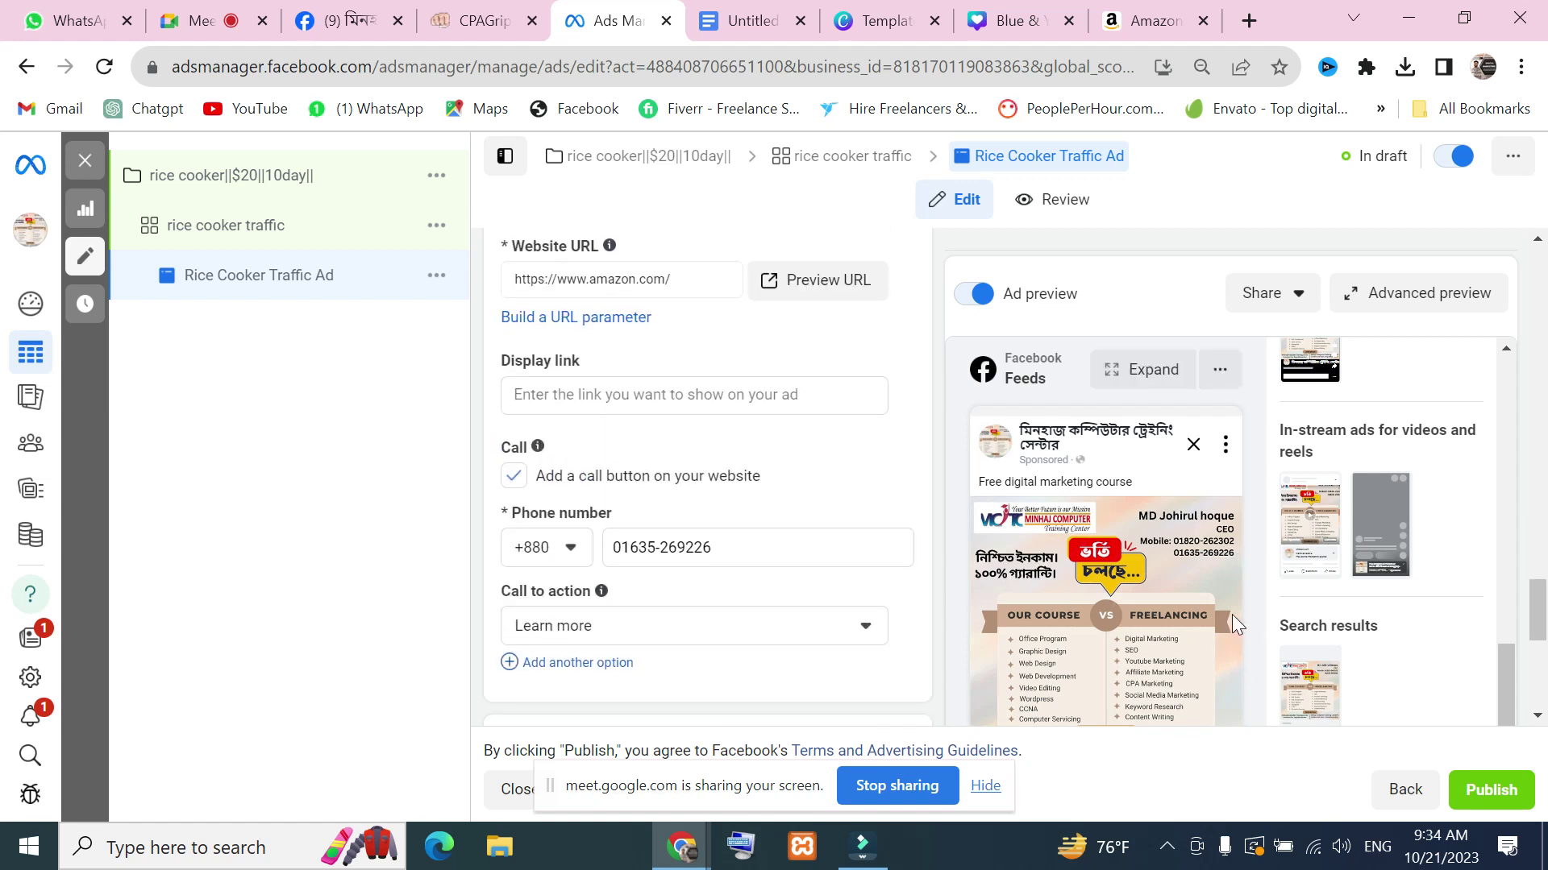
scroll(1231, 614, down, 3)
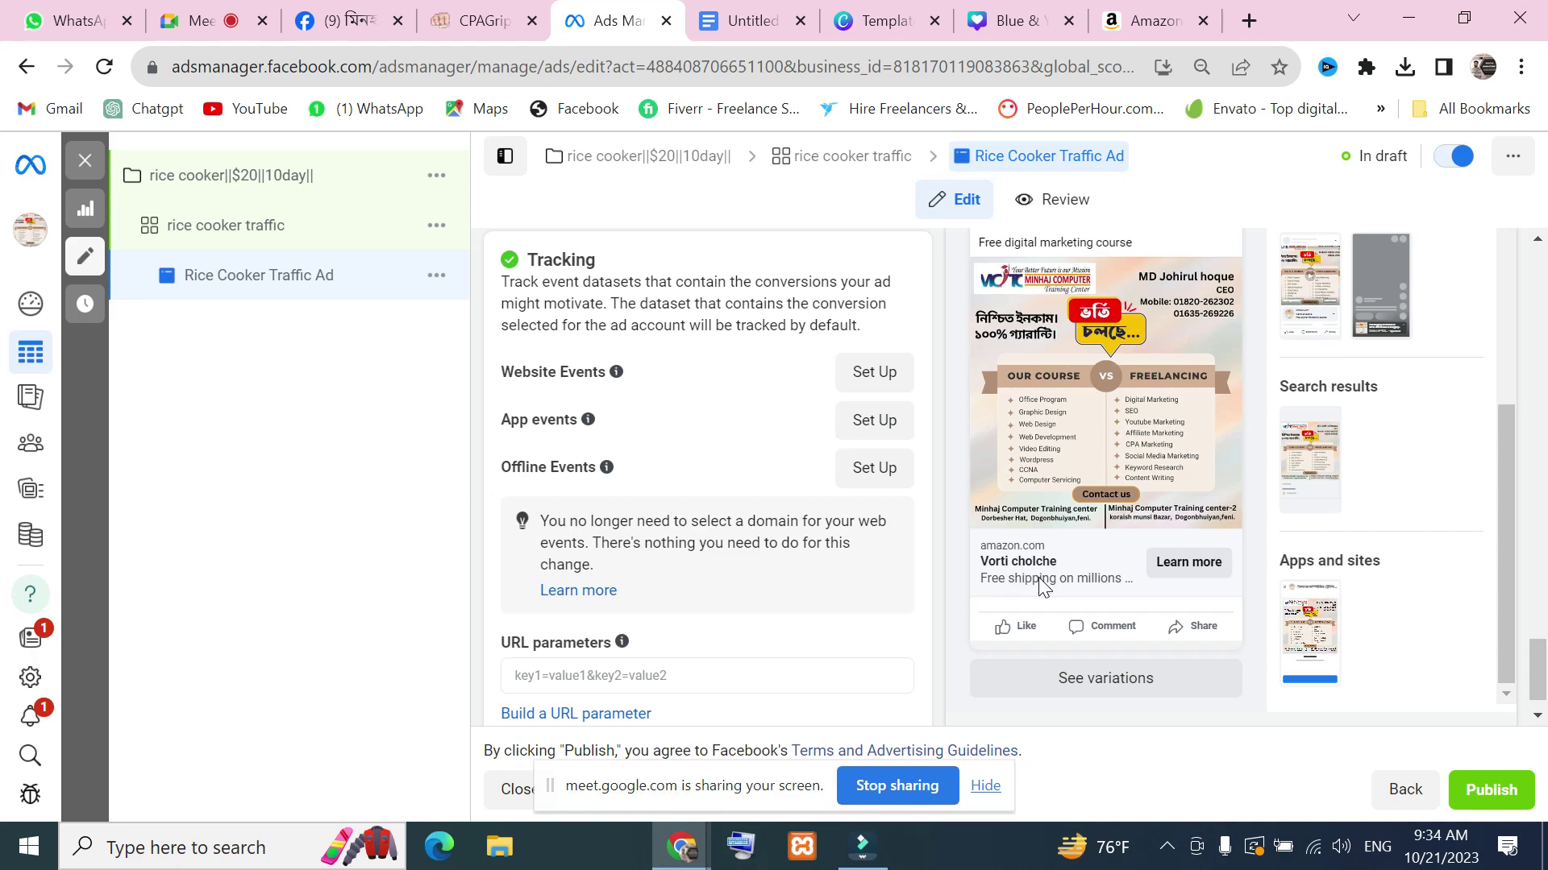
Capture the ad preview with Lightshot, mark it with a red arrow, then dismiss the capture
key(Print)
mouse_move(906, 356)
mouse_down()
mouse_move(1011, 474)
mouse_move(1545, 715)
mouse_move(1484, 673)
mouse_up()
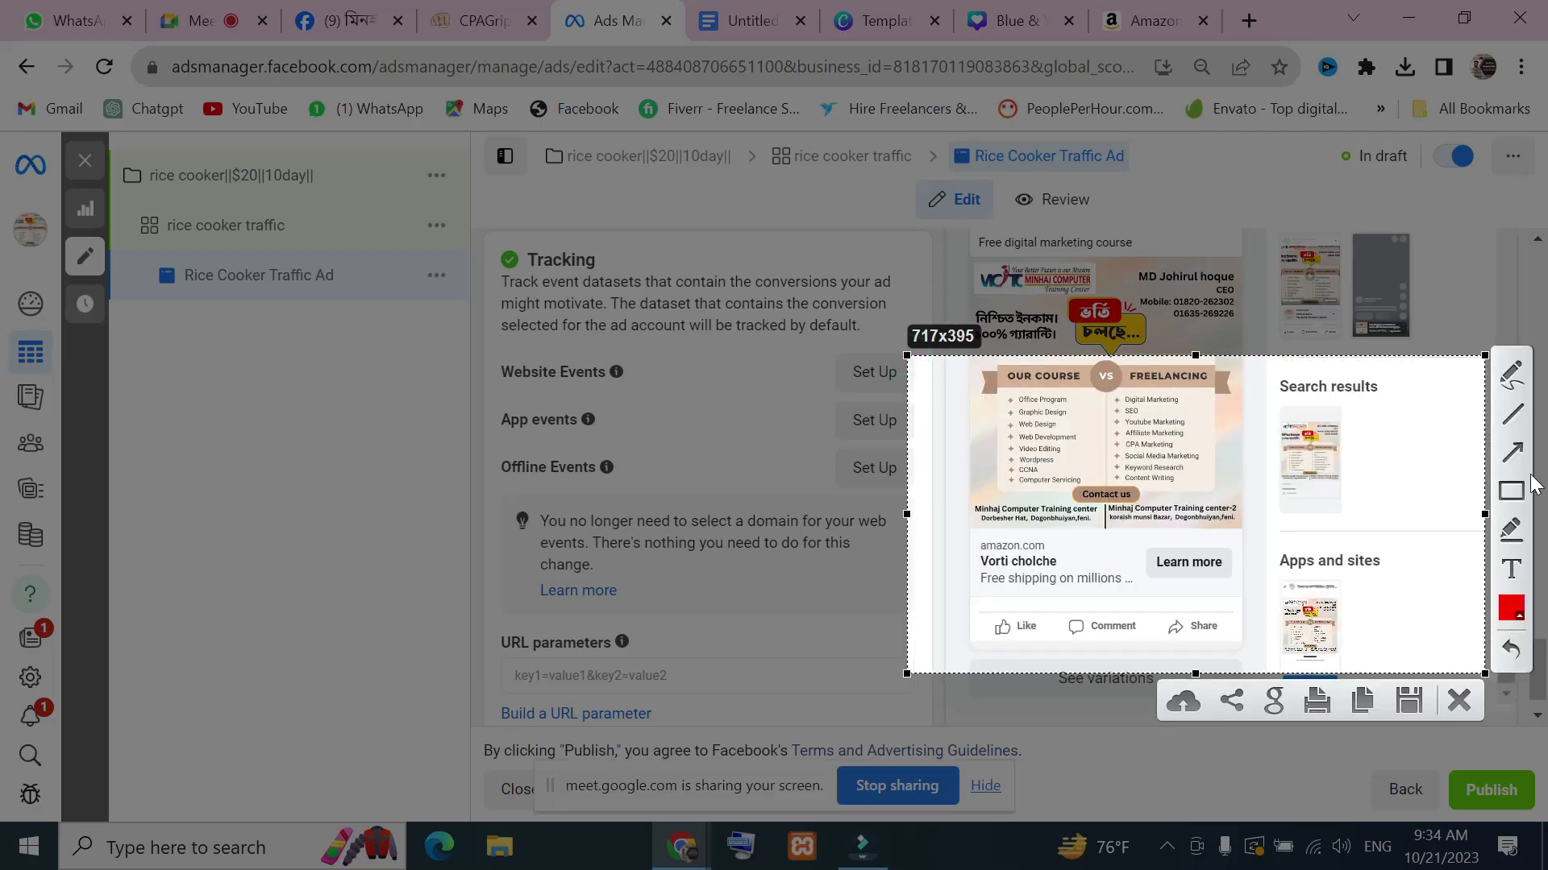
mouse_move(1123, 481)
mouse_down()
mouse_move(1054, 532)
mouse_move(1048, 565)
mouse_up()
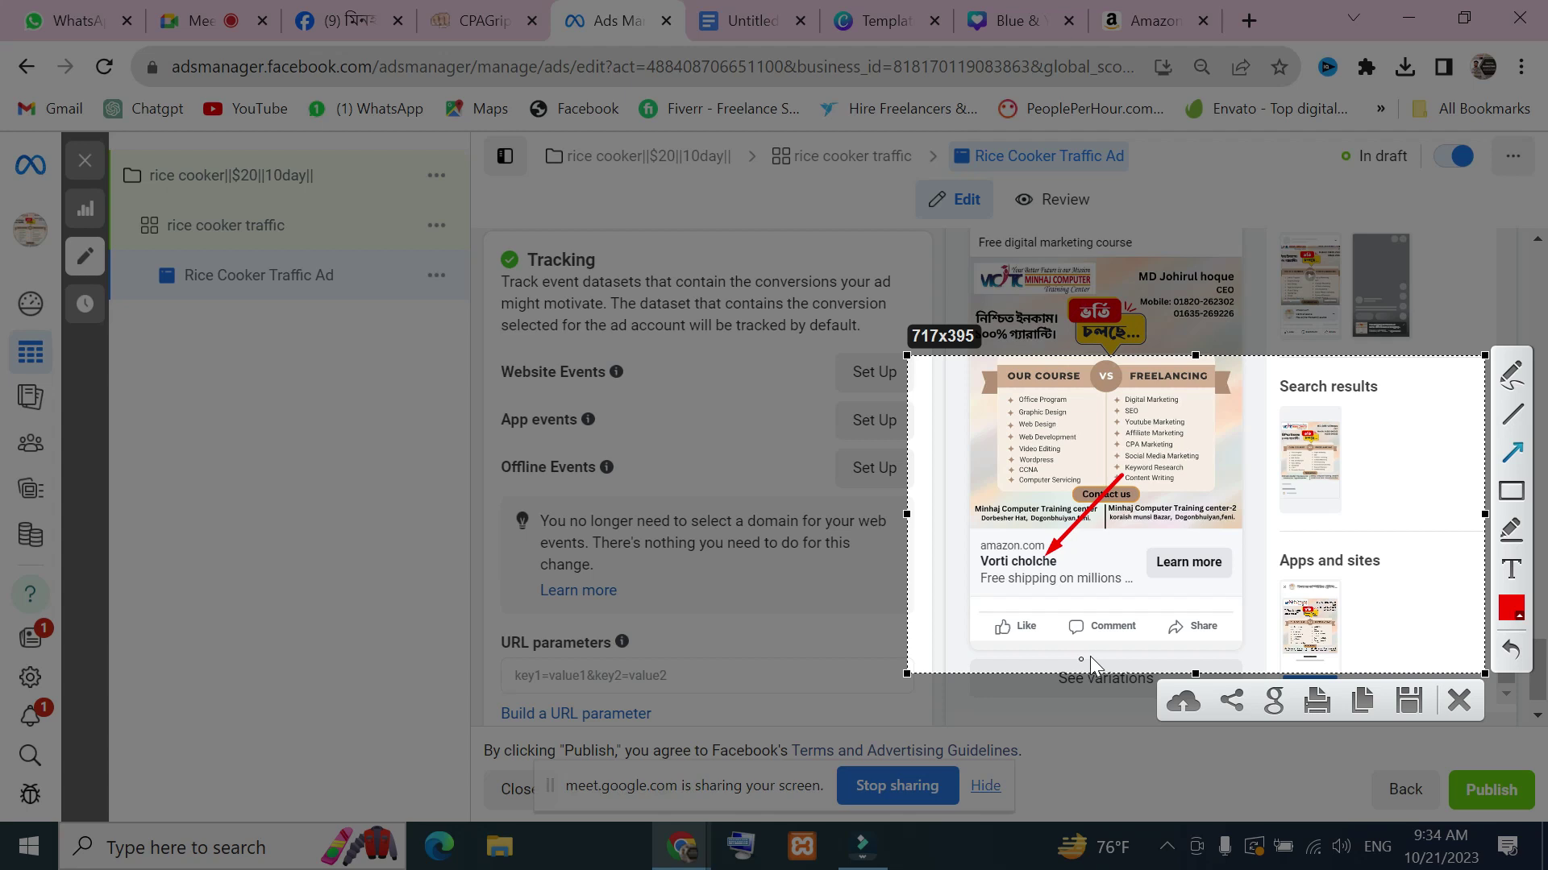
click(1465, 714)
scroll(726, 484, up, 15)
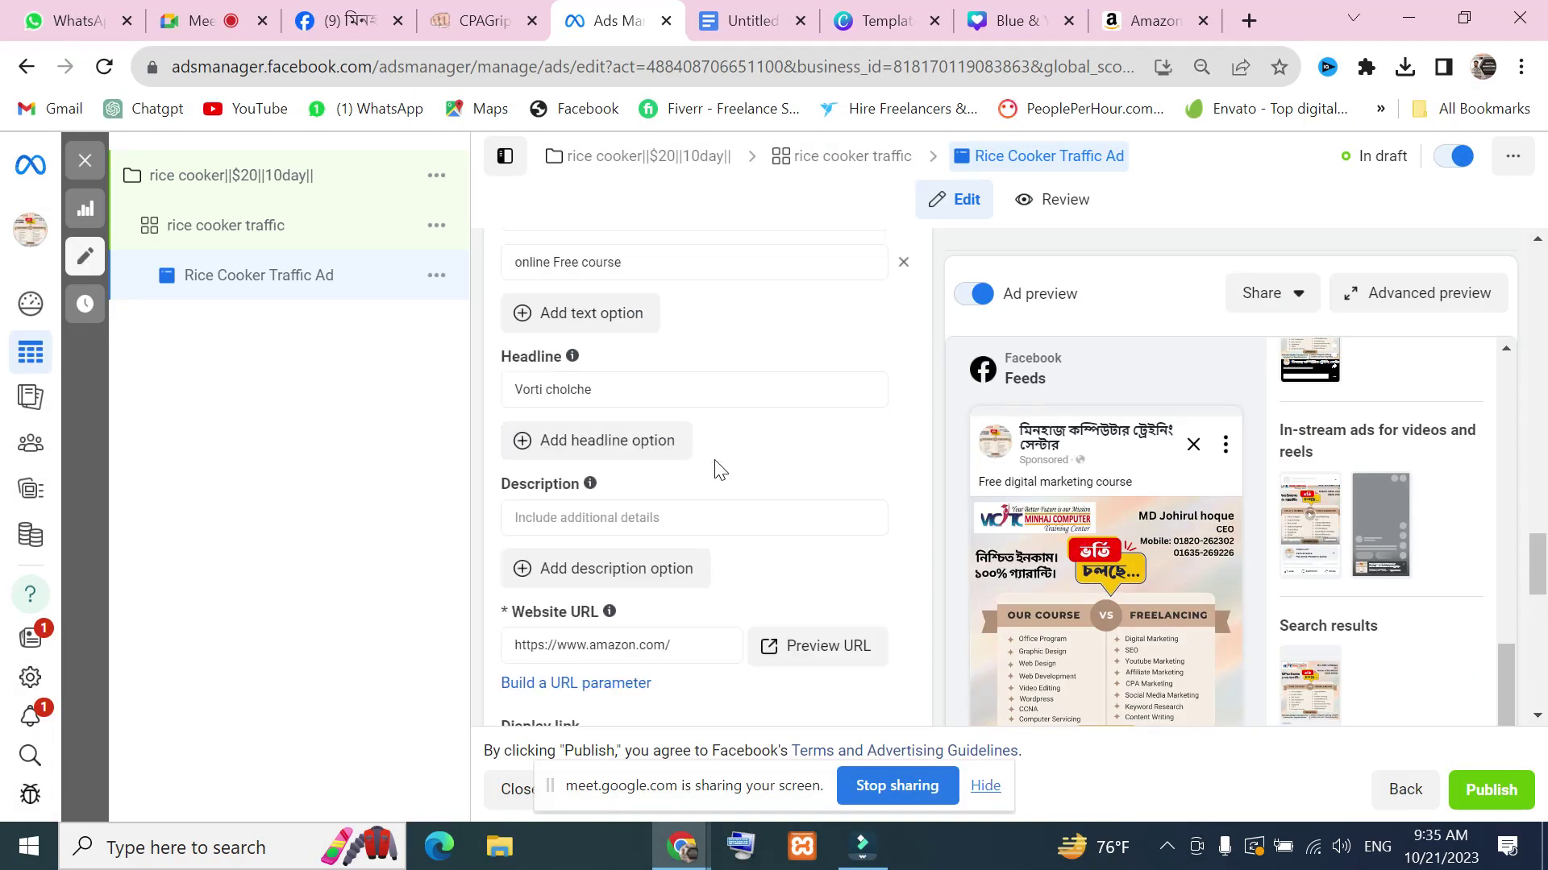
Paste 'Vorti cholche' into the headline so it reads 'Vorti cholche Vorti cholche Vorti cholche'
scroll(641, 534, down, 10)
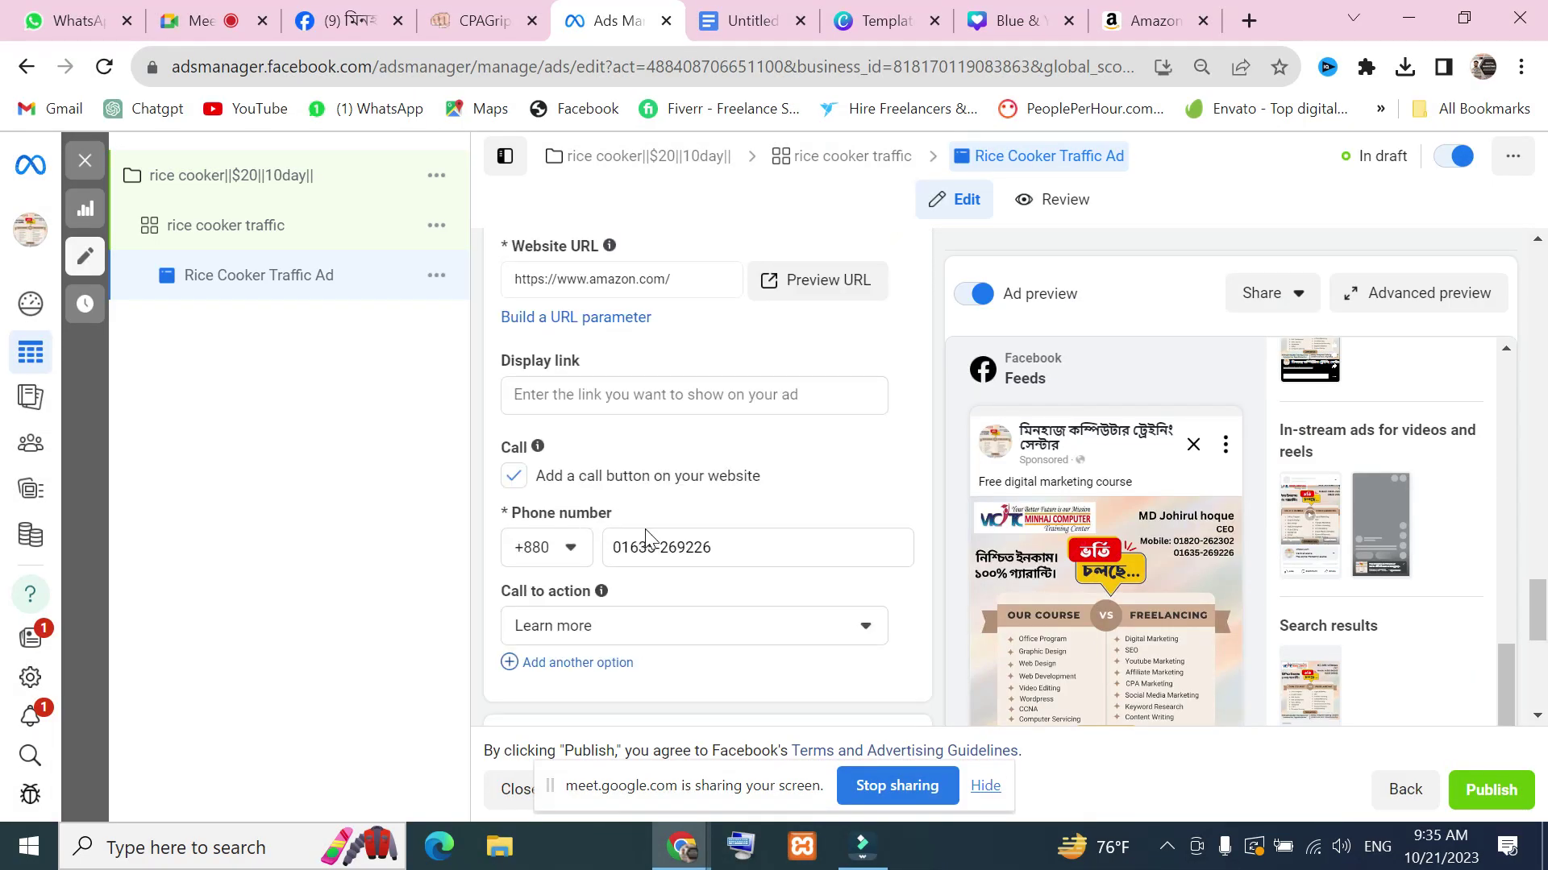
scroll(649, 529, up, 2)
scroll(597, 508, up, 2)
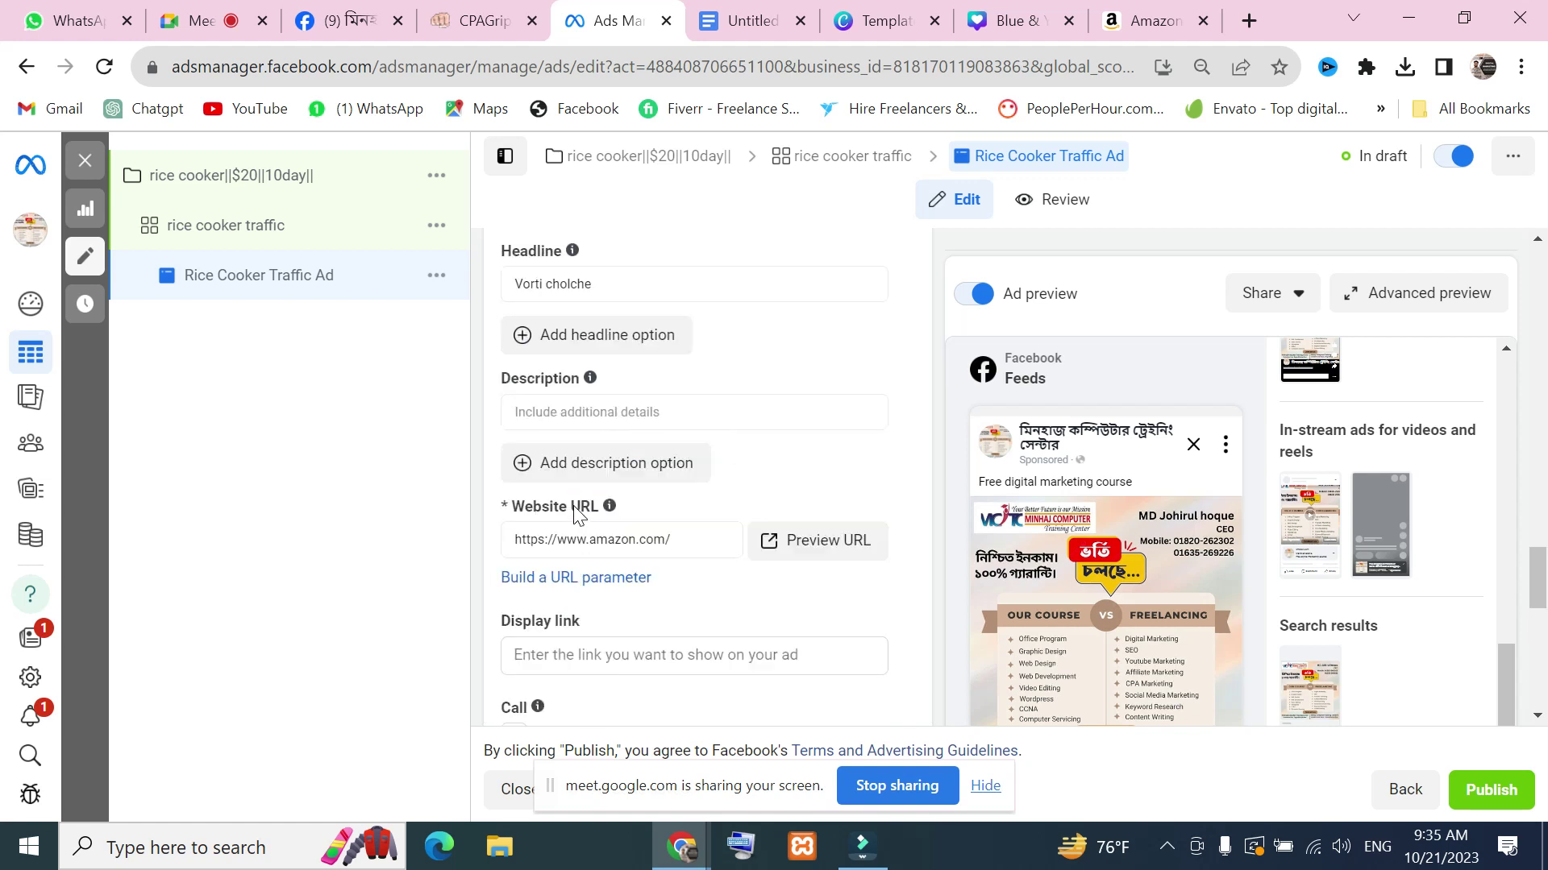
click(607, 344)
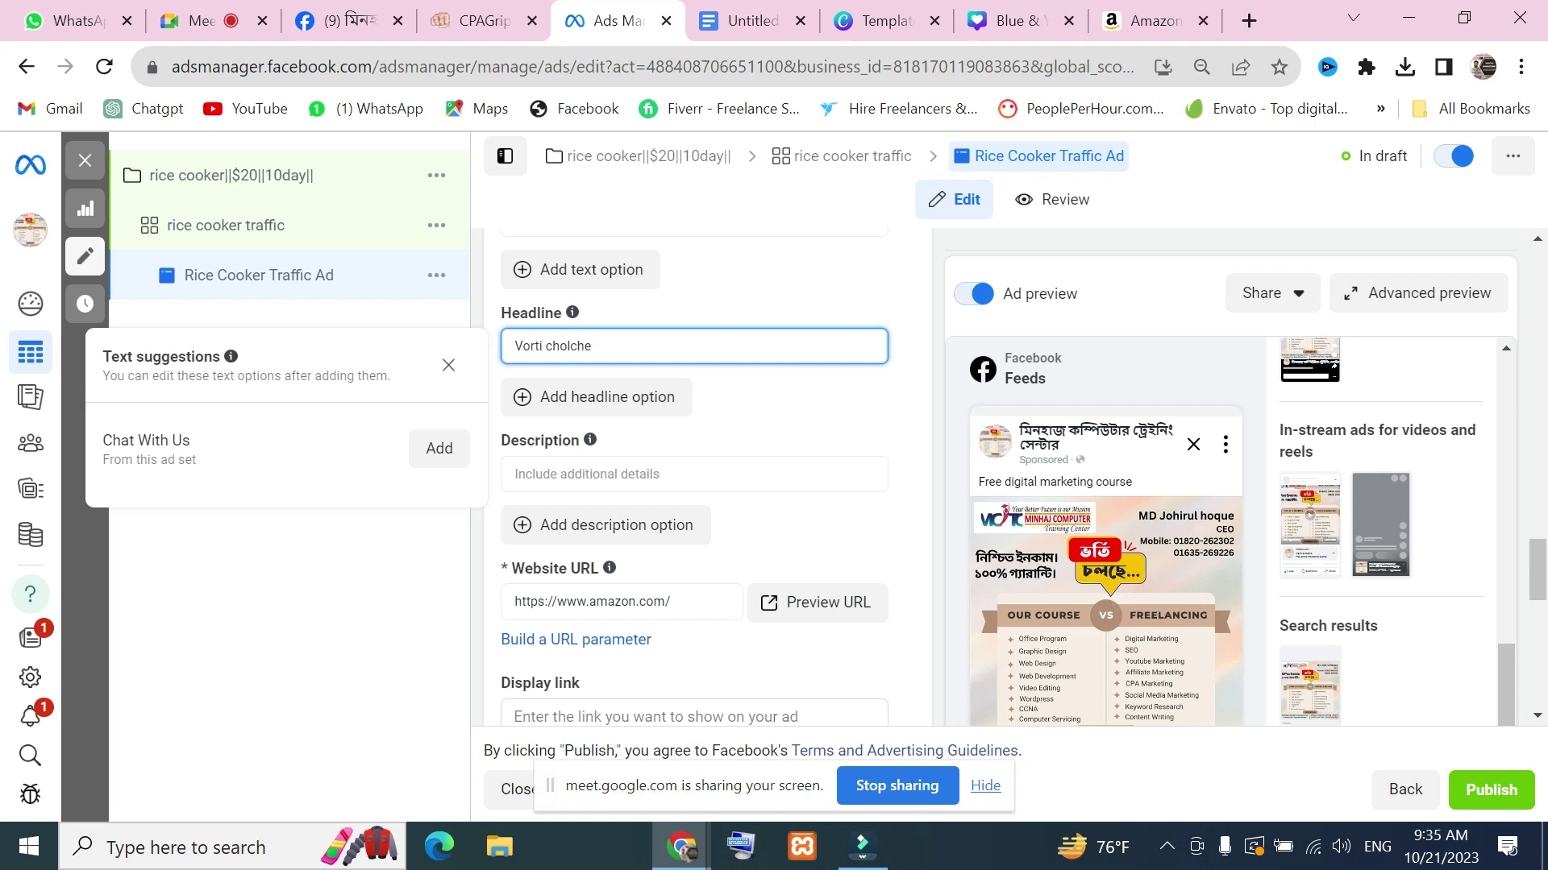
click(636, 335)
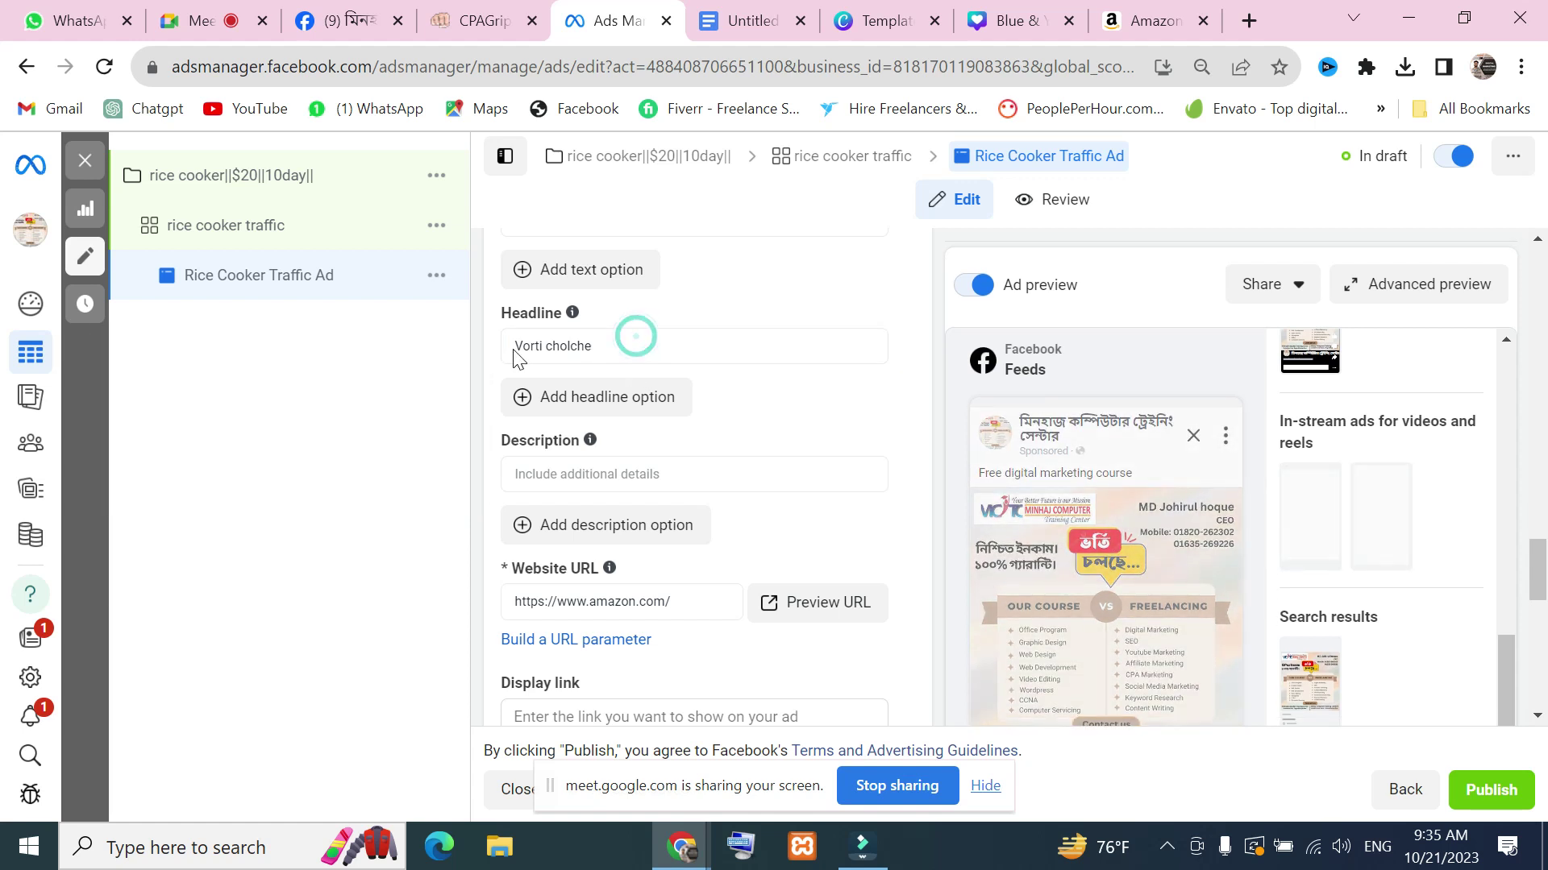
click(595, 345)
drag(594, 345, 513, 345)
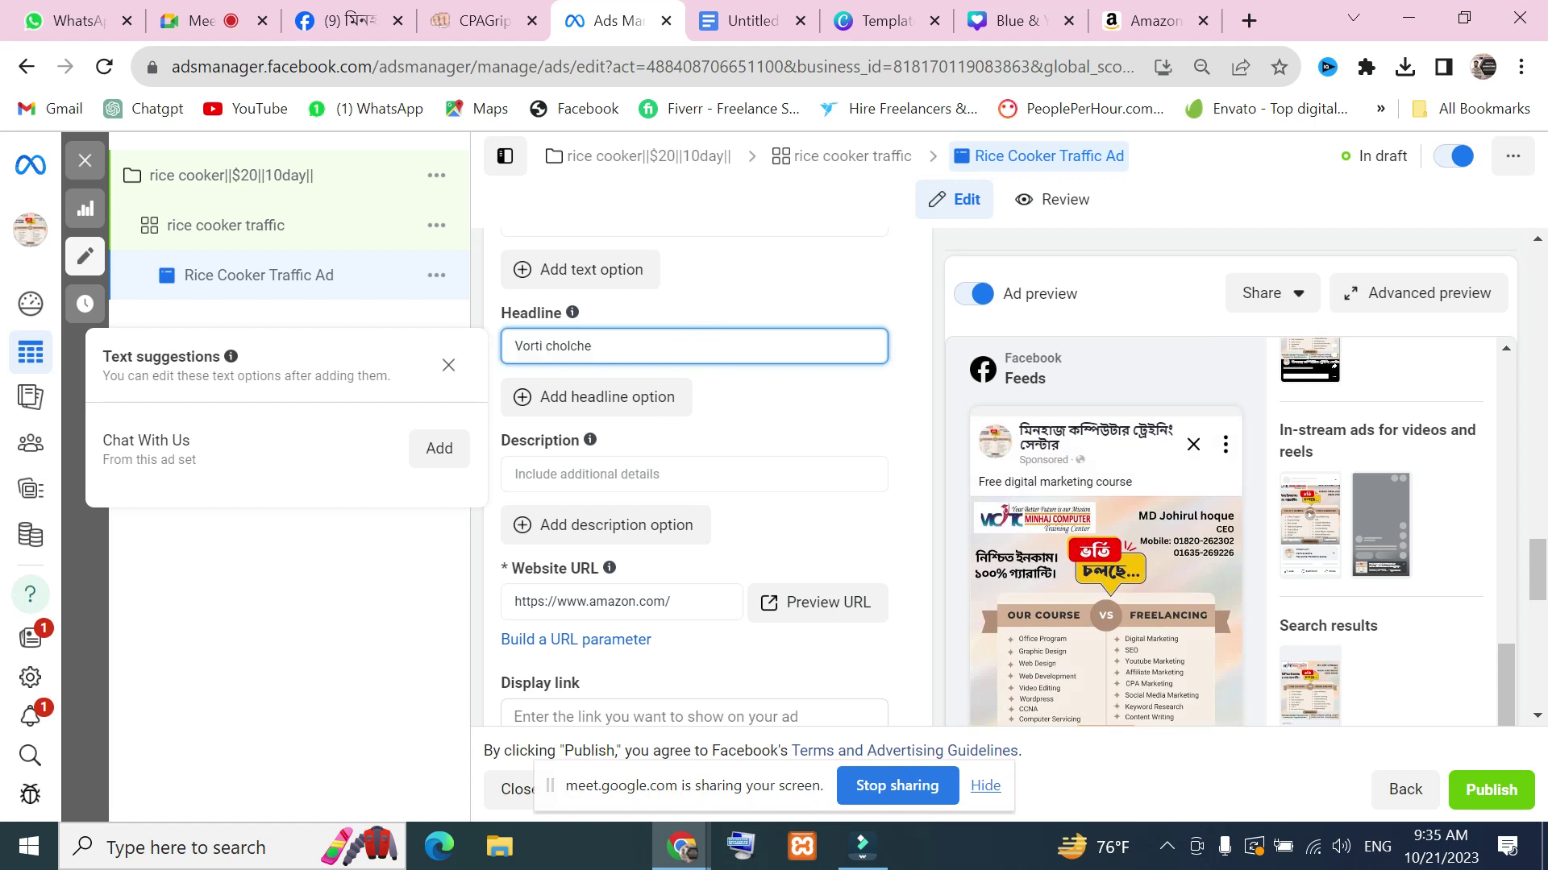
text(Vorti cholche)
click(775, 410)
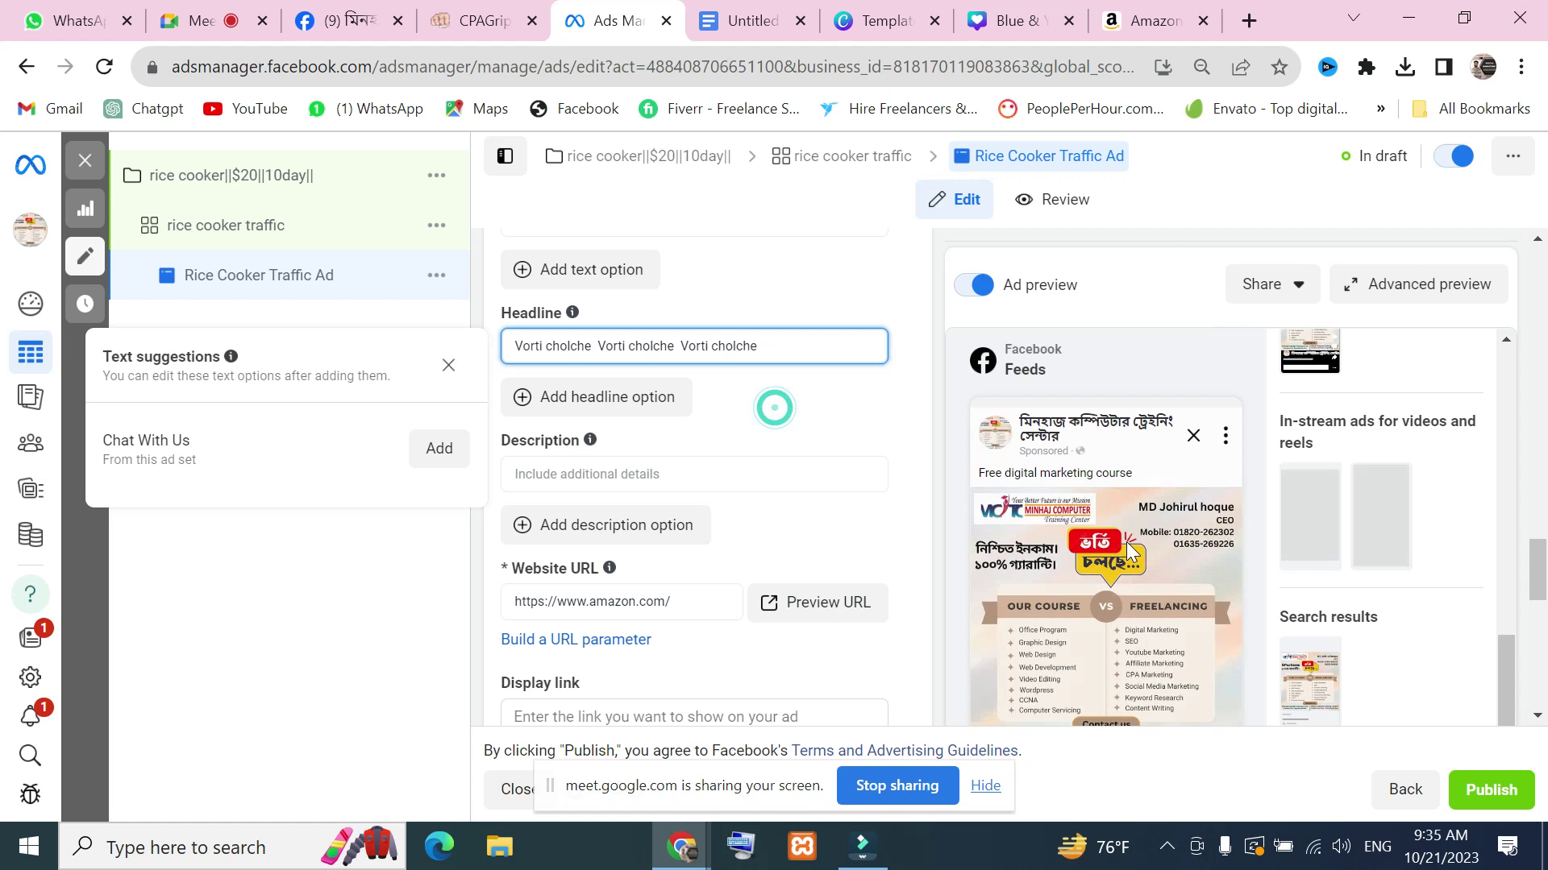
scroll(1134, 528, down, 10)
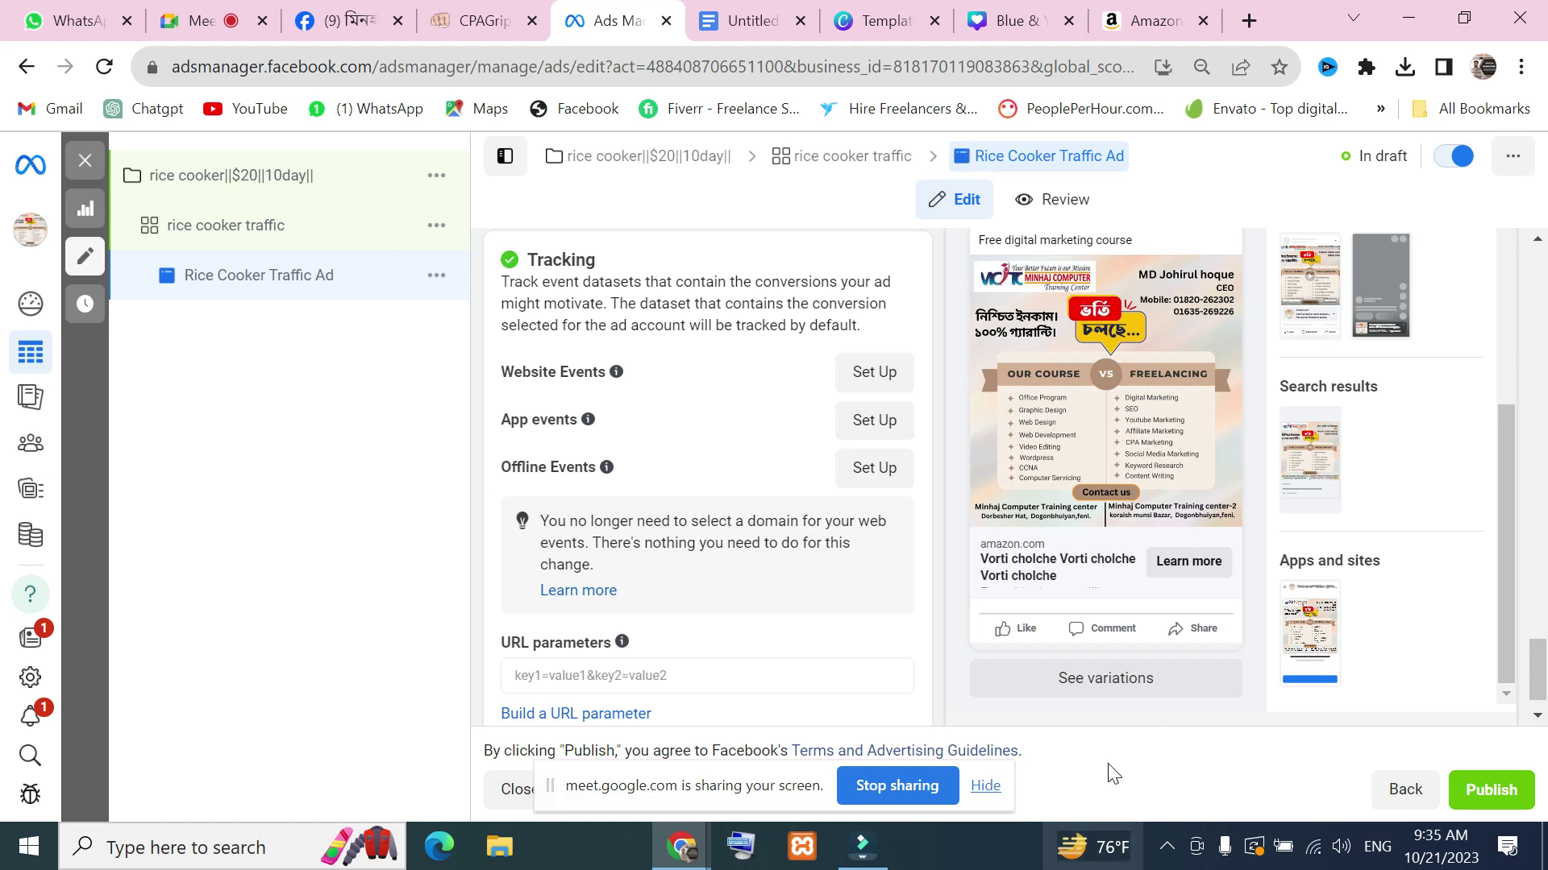
scroll(1072, 592, up, 2)
scroll(1116, 623, down, 2)
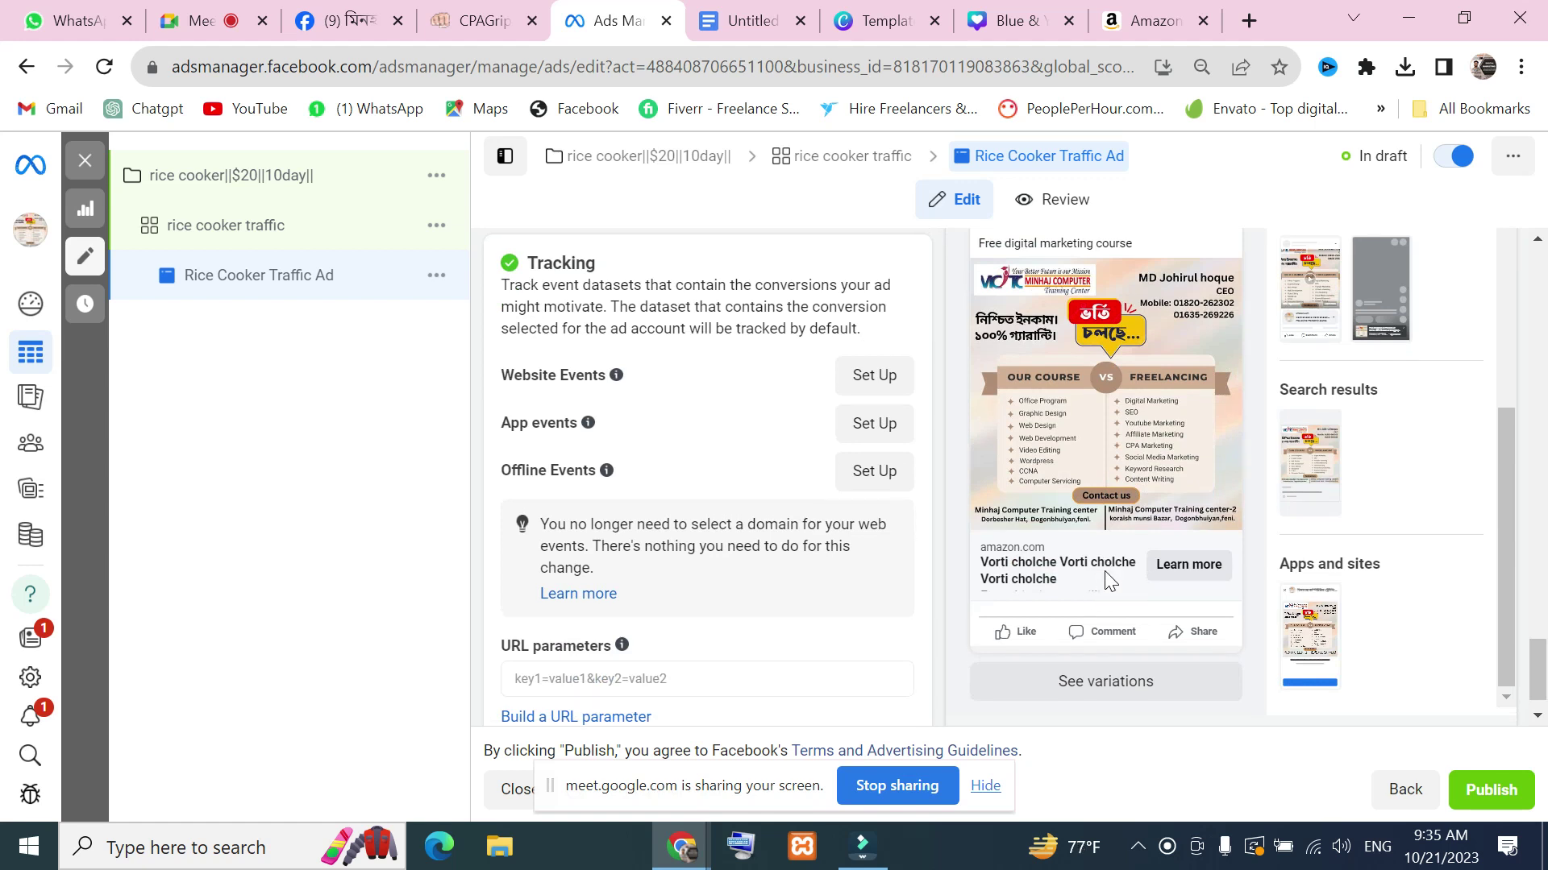
scroll(1106, 581, up, 2)
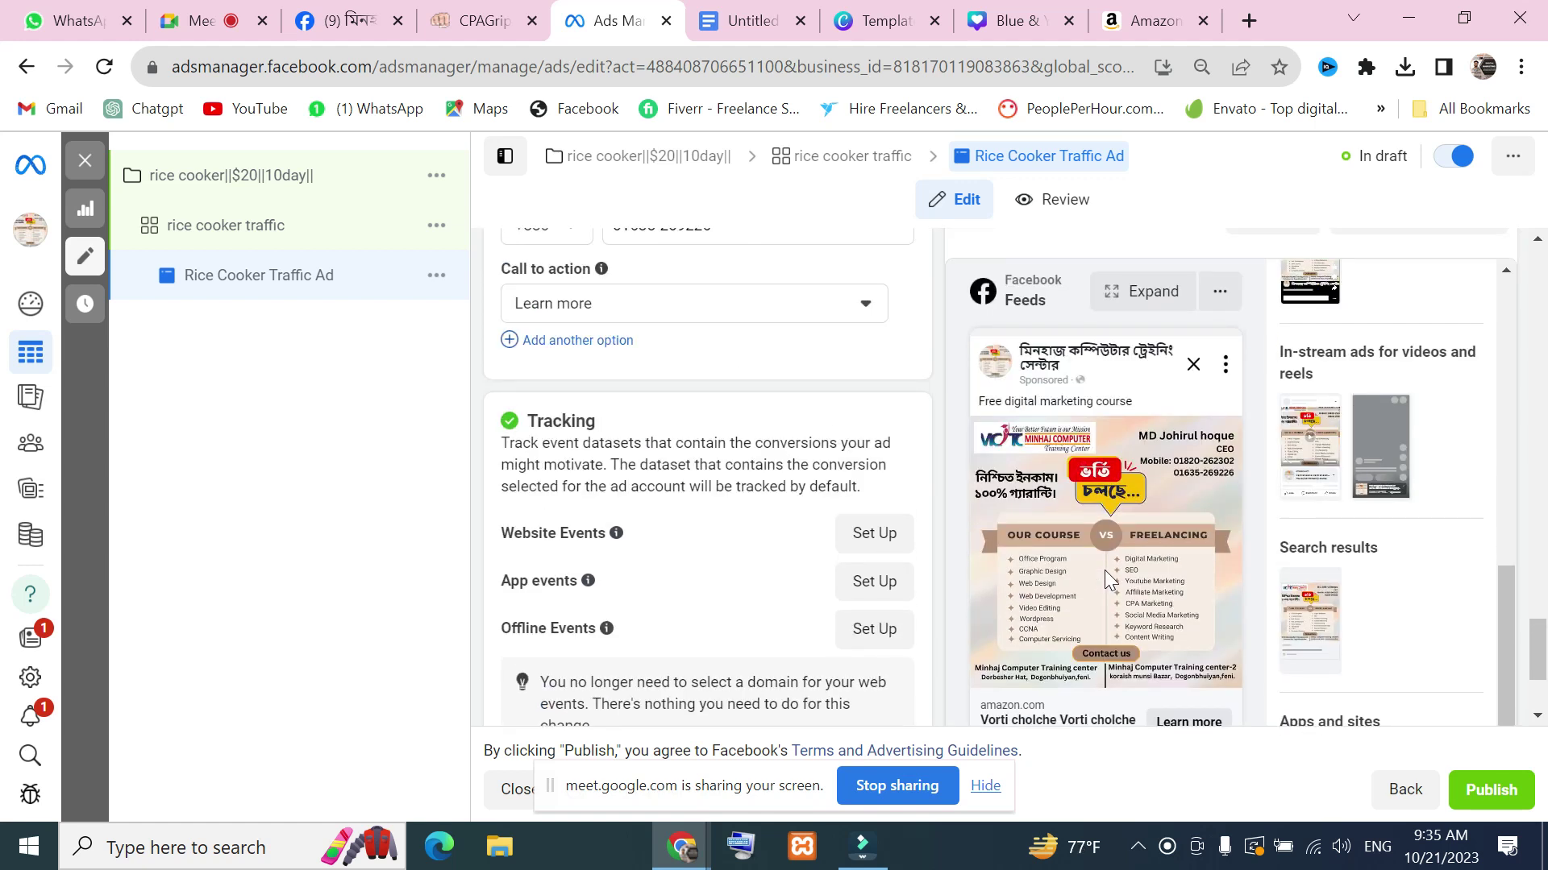
scroll(1105, 569, up, 5)
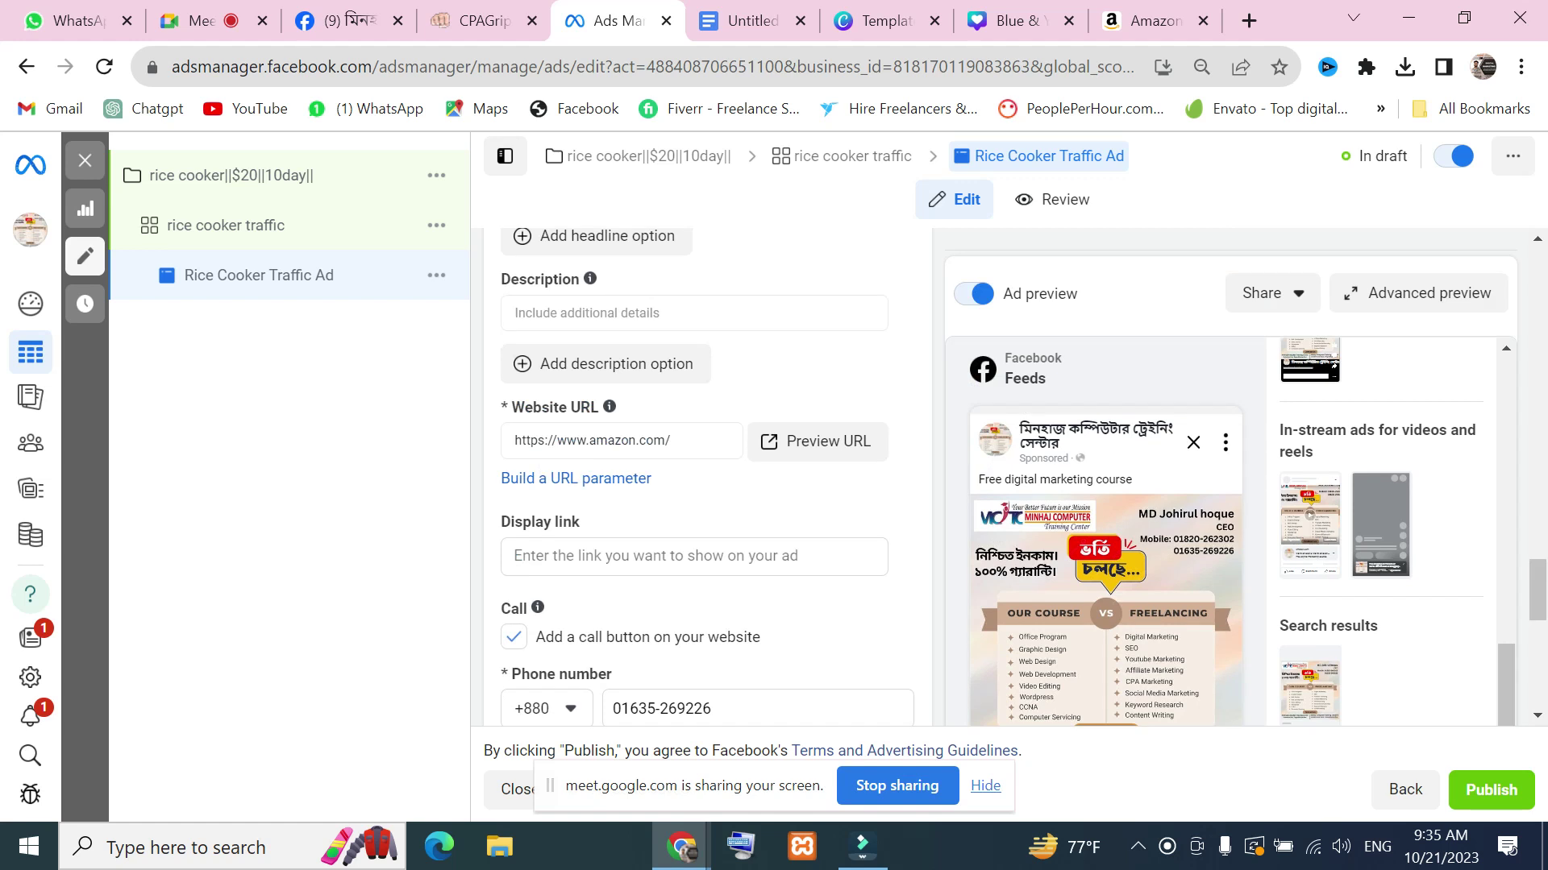
click(670, 441)
drag(670, 441, 463, 420)
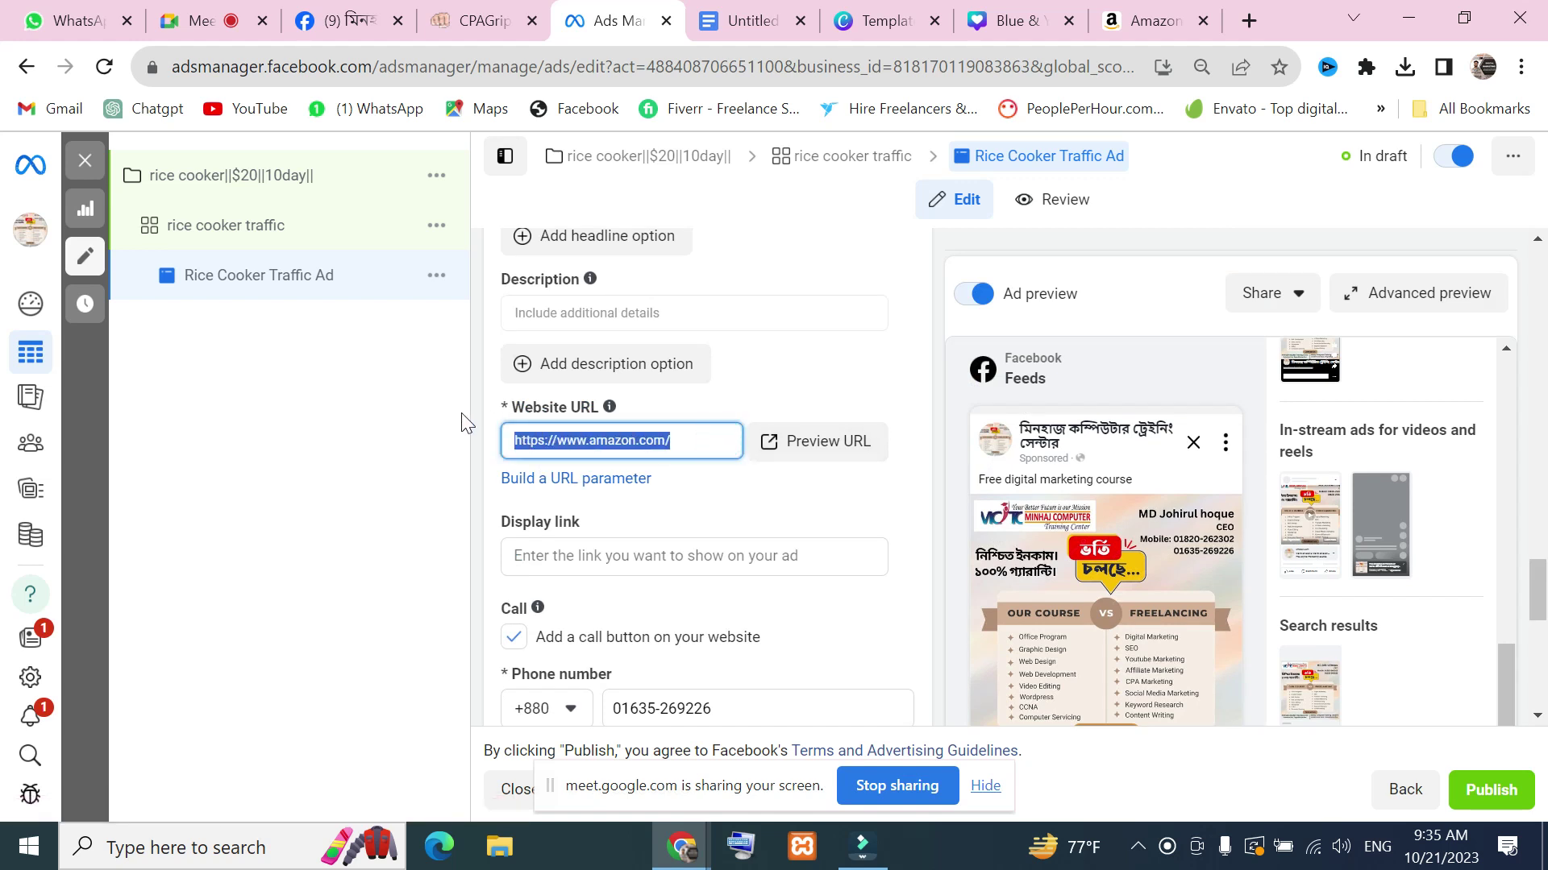
click(515, 556)
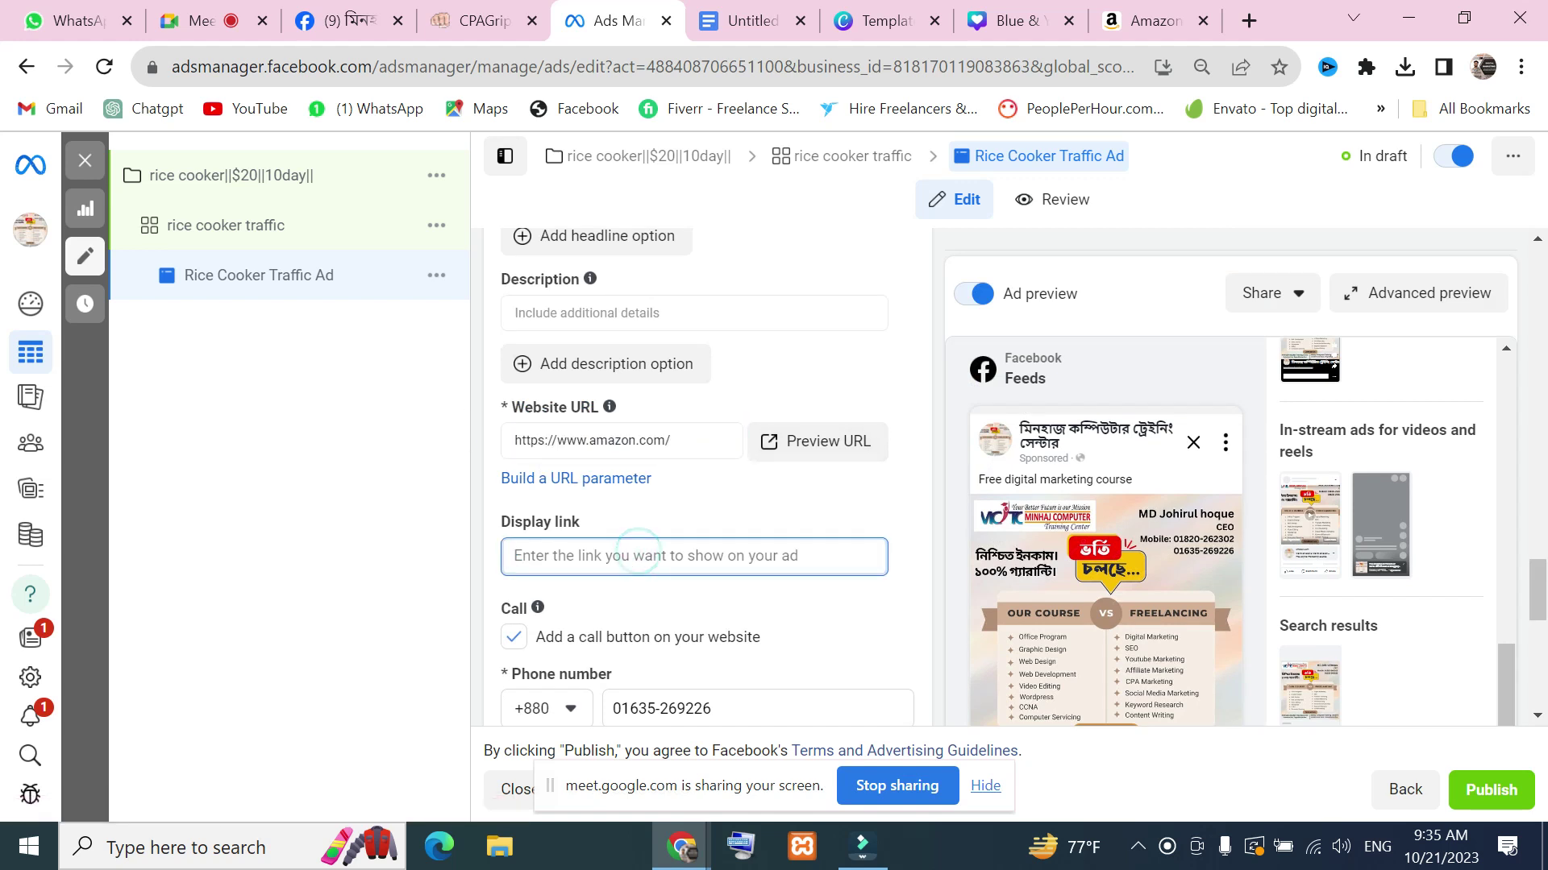
scroll(730, 578, down, 2)
scroll(774, 516, up, 2)
Go to the Facebook home feed and like the visiting-card design post
click(338, 20)
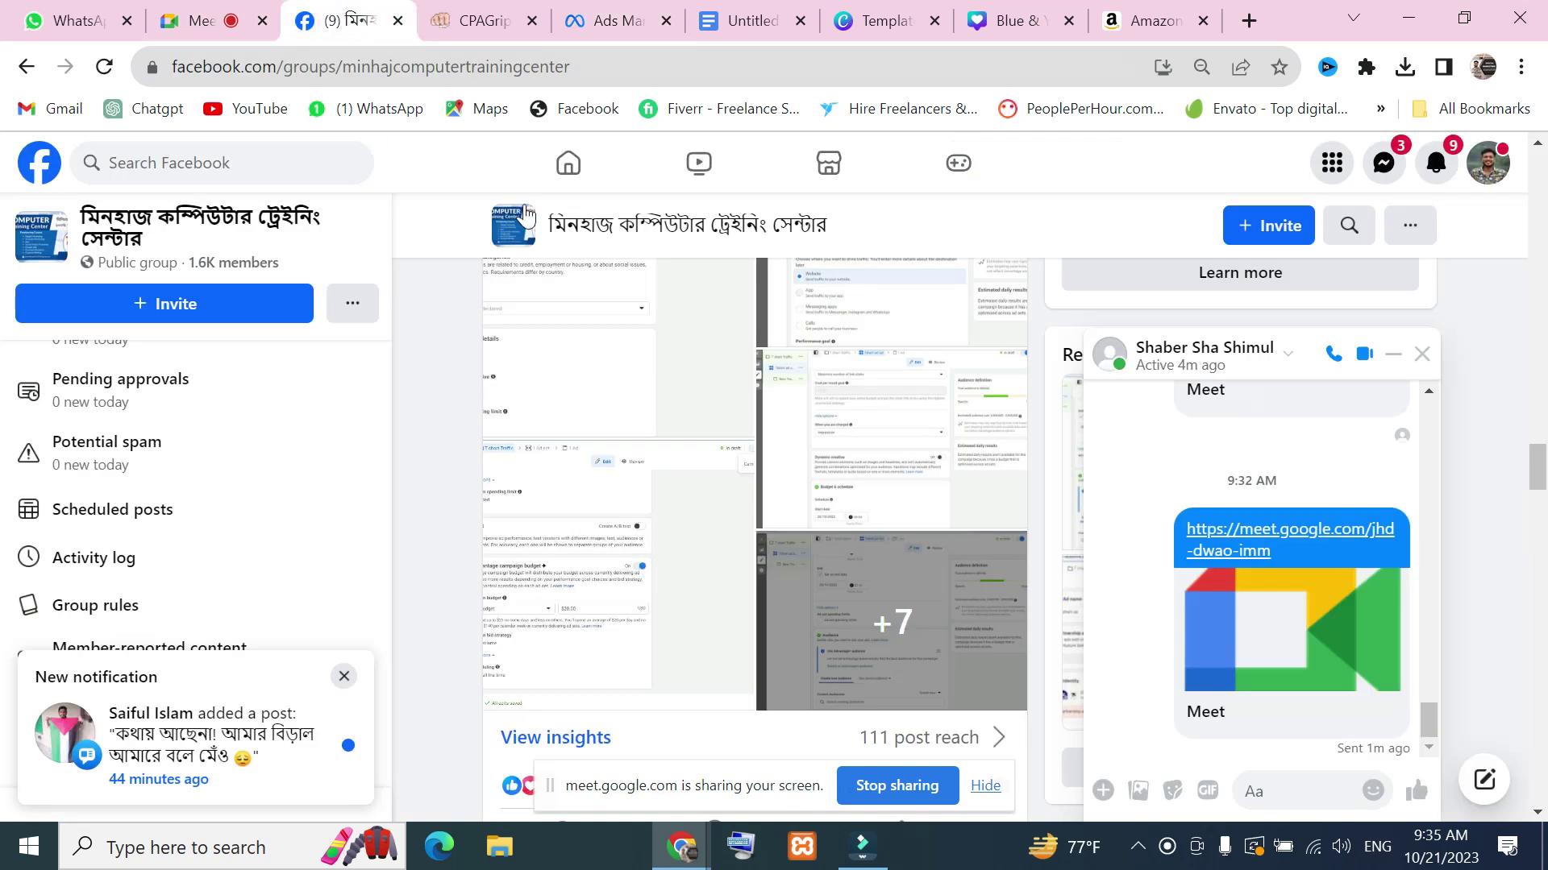
scroll(185, 484, up, 2)
click(153, 209)
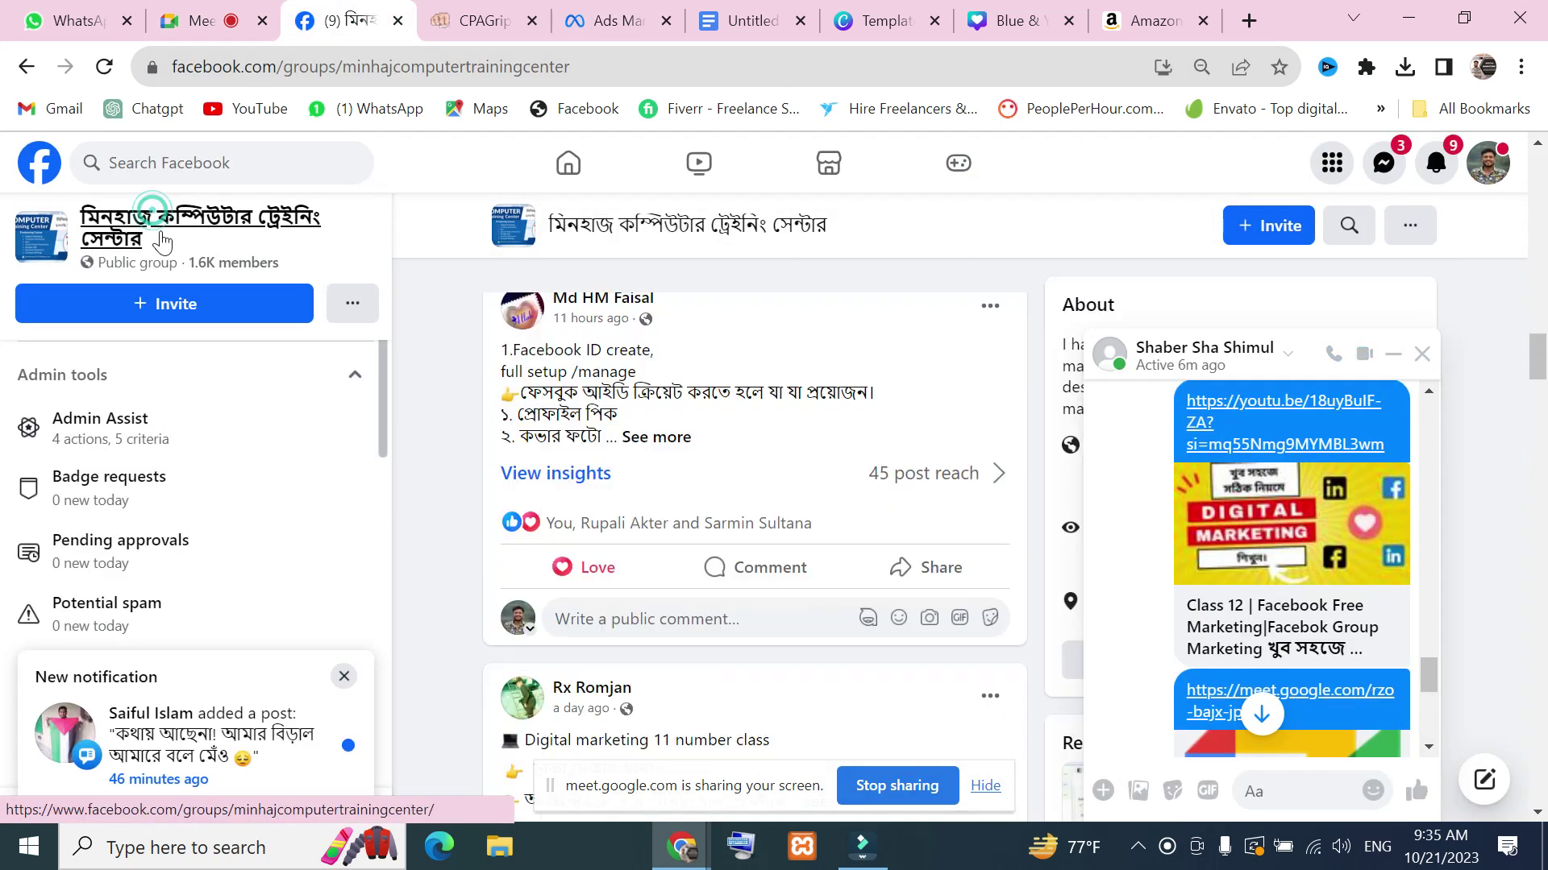
click(559, 173)
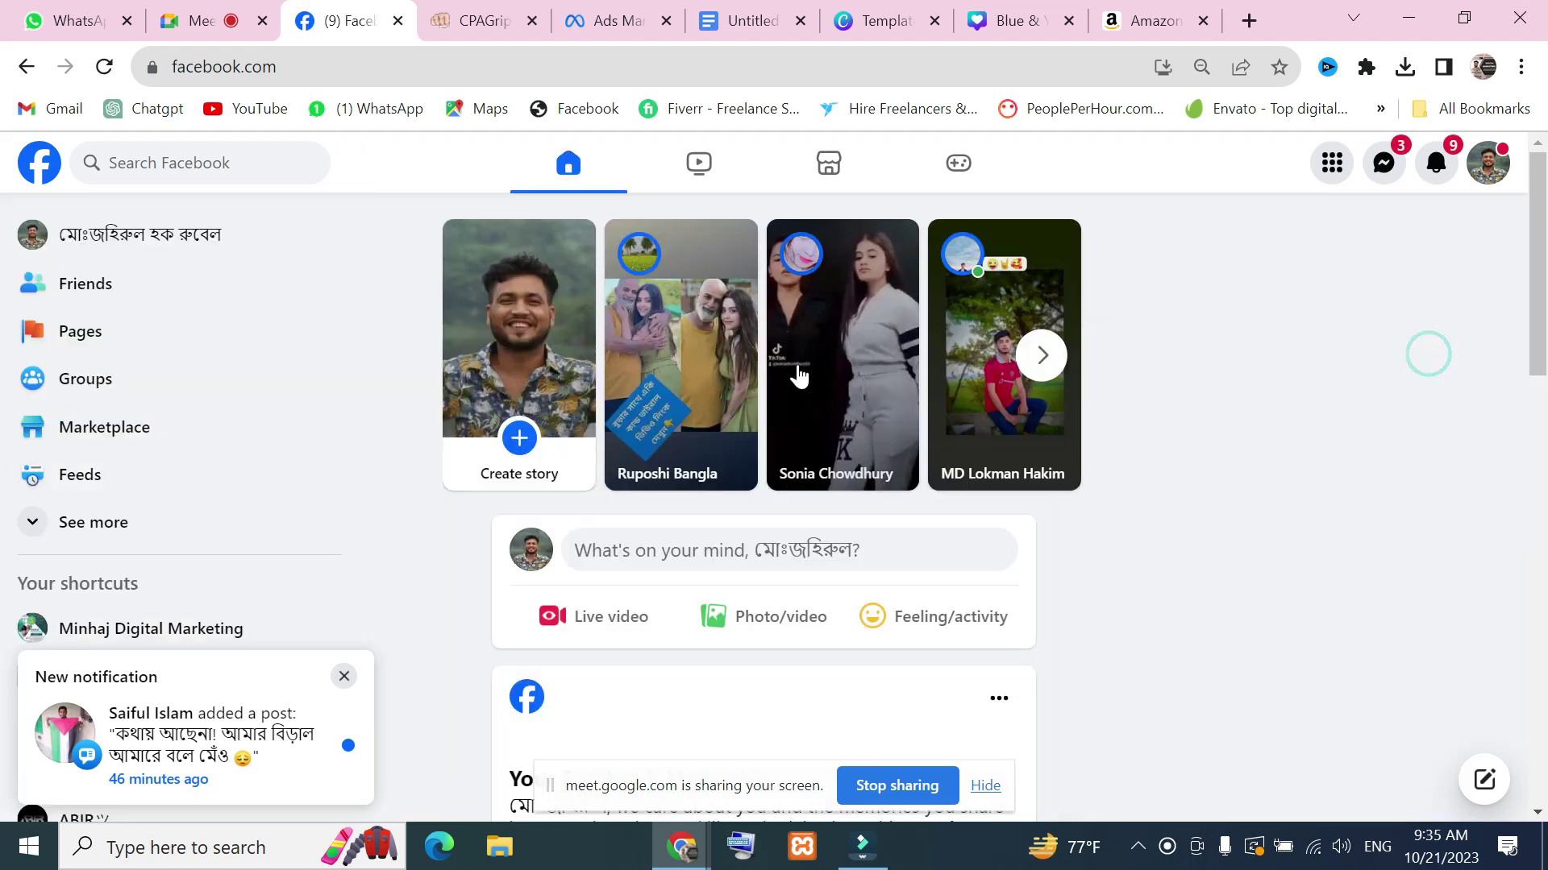
scroll(1158, 490, down, 15)
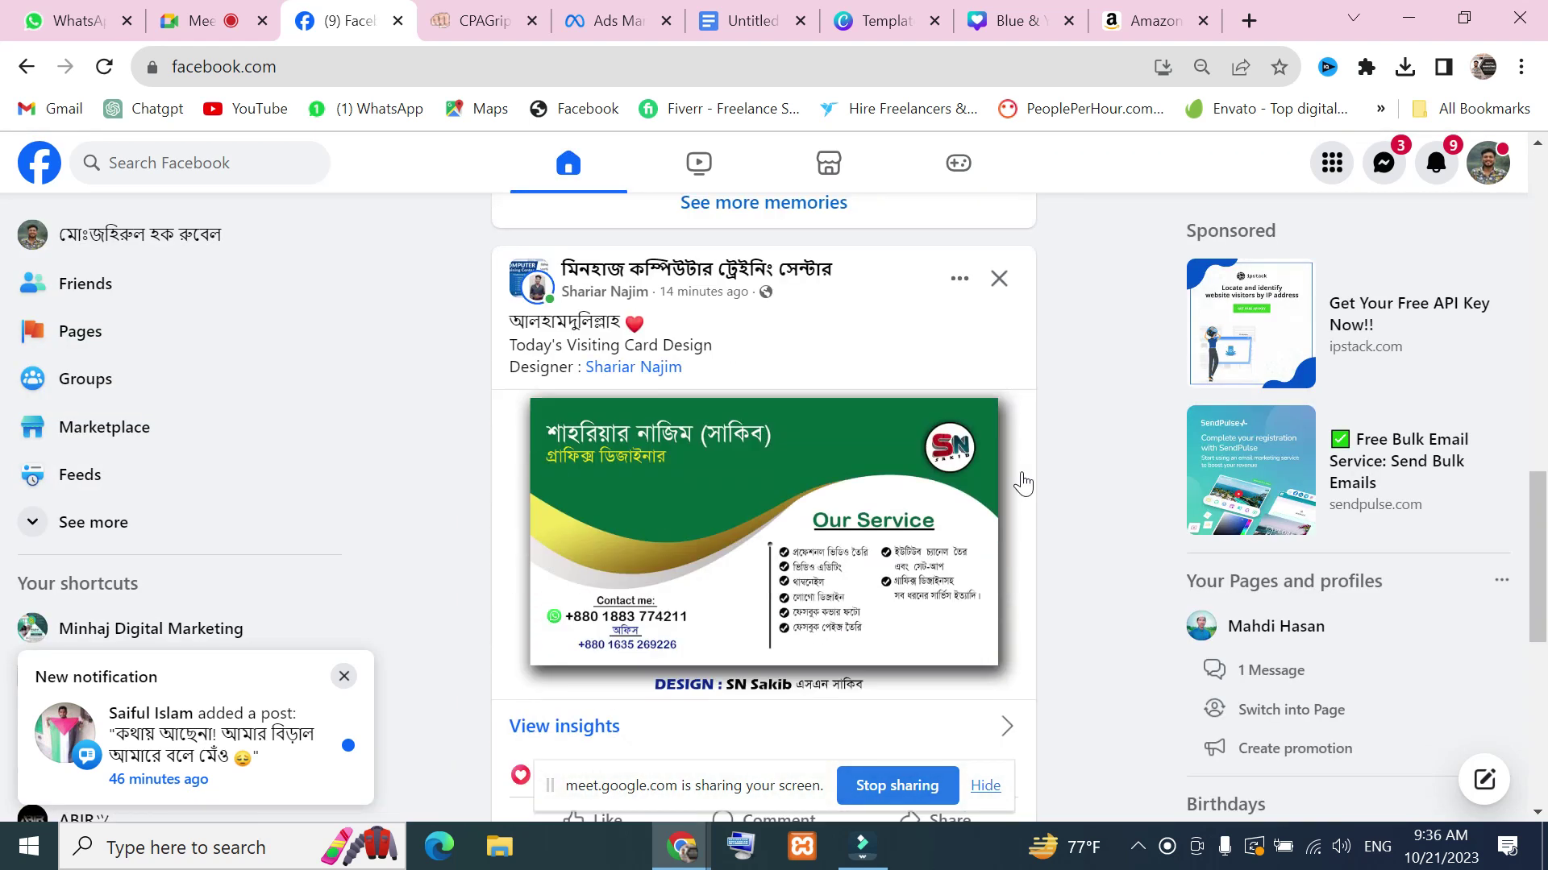
scroll(1022, 484, down, 4)
scroll(628, 625, up, 2)
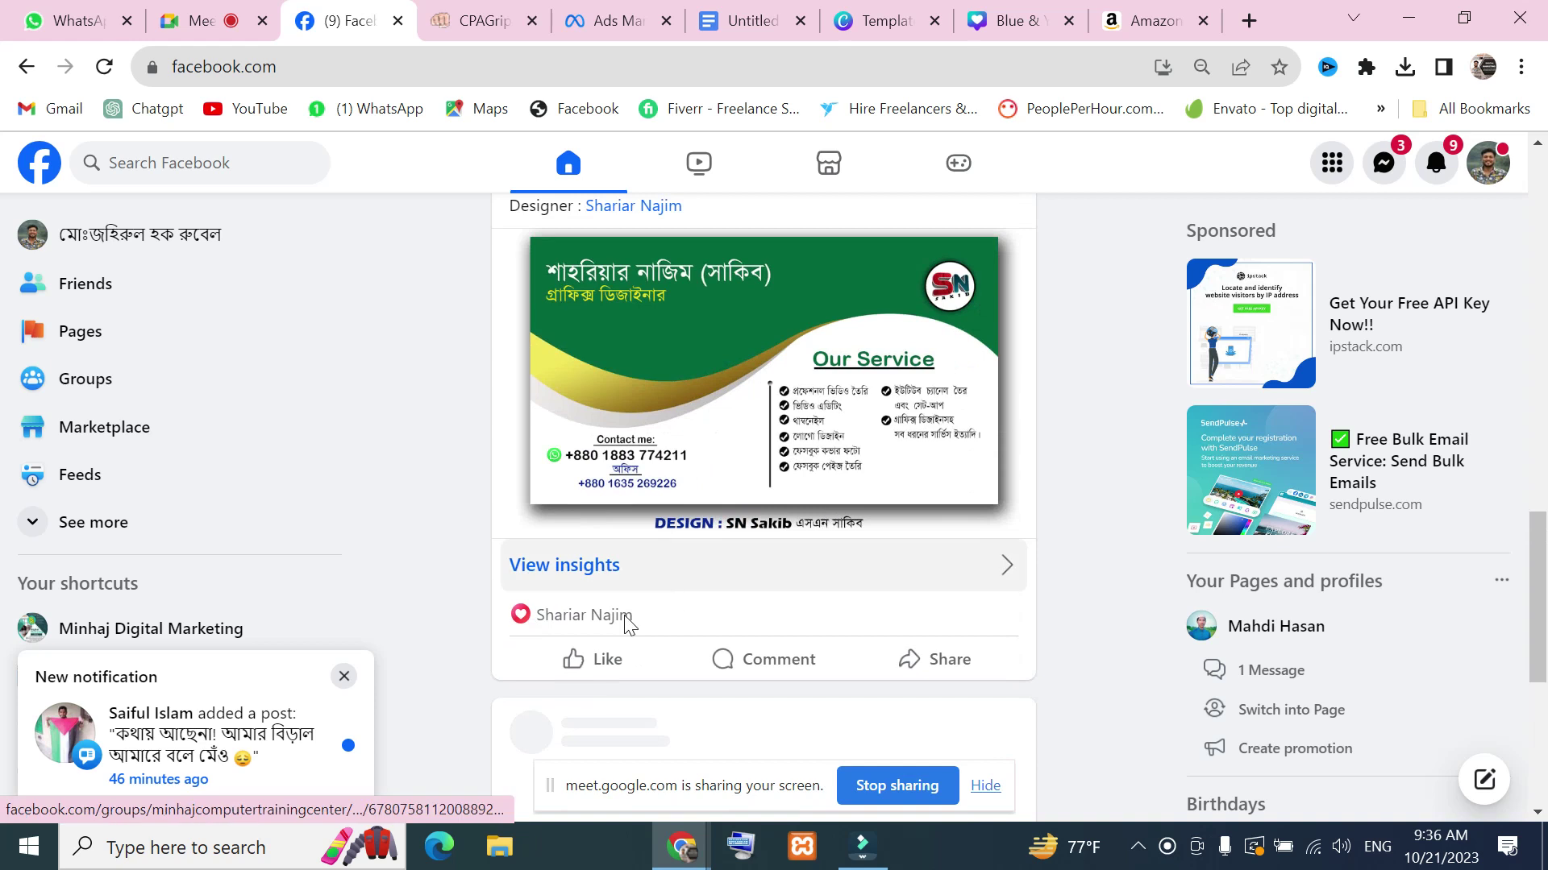
click(611, 658)
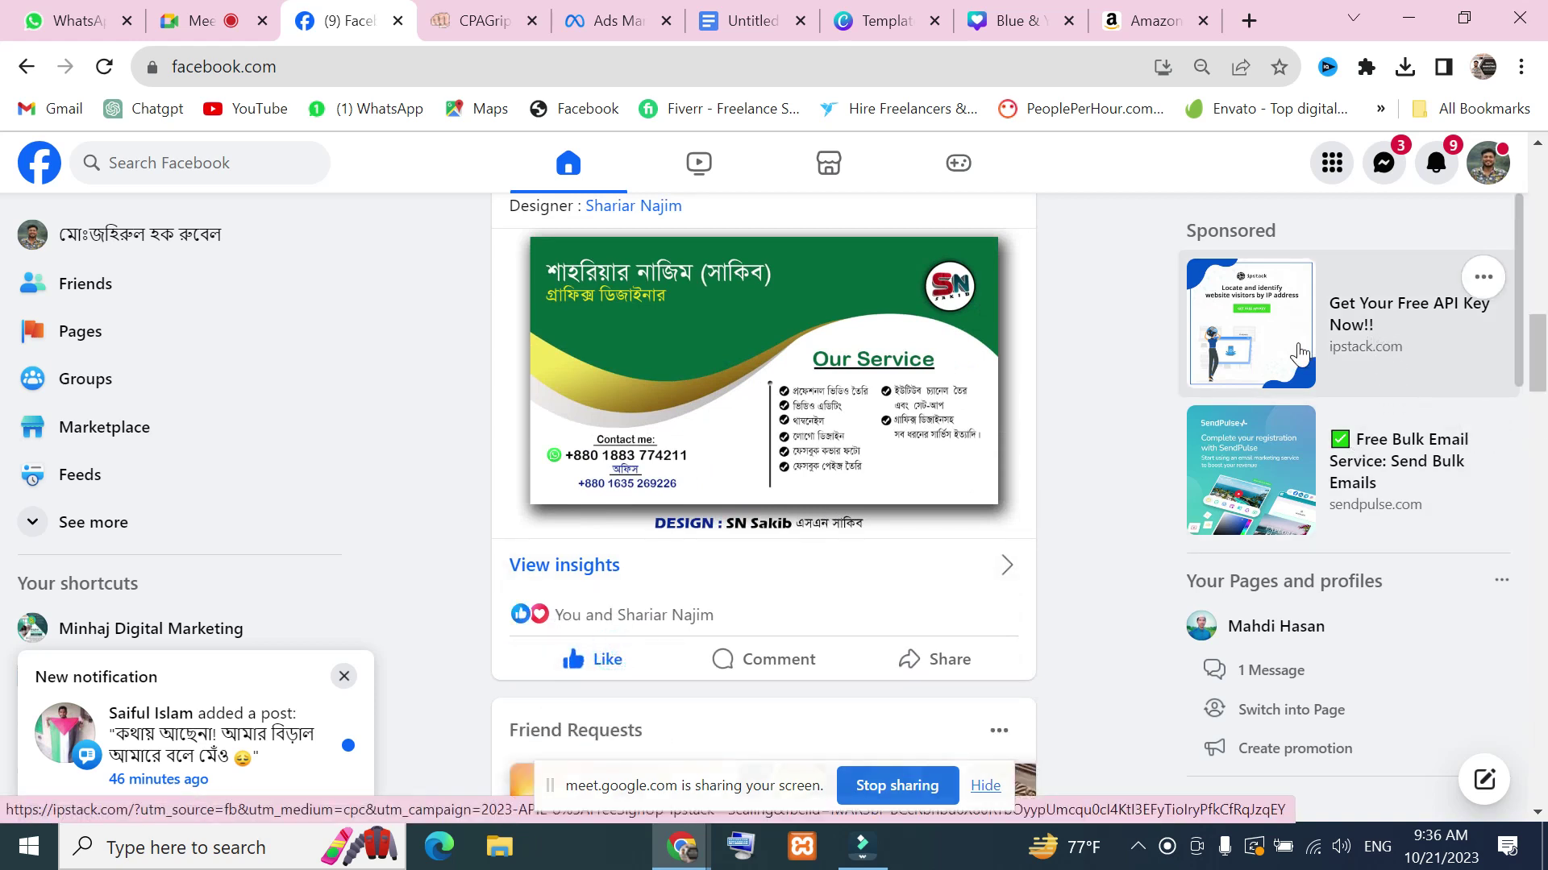
Capture the Sponsored panel with a red arrow at the ipstack ad, then open that ad
key(Print)
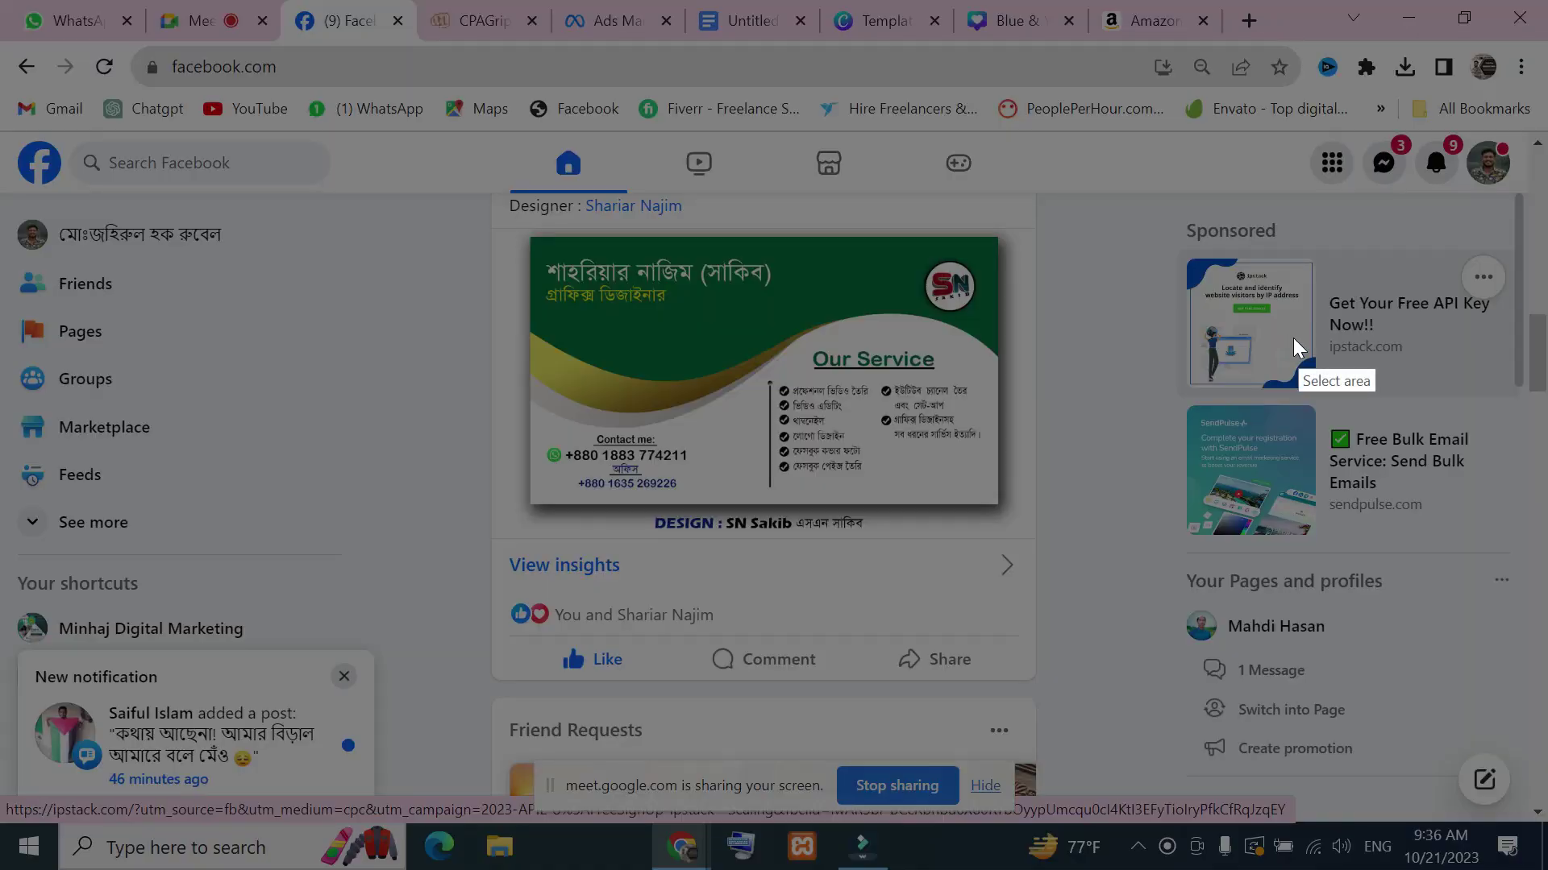
mouse_move(1152, 208)
mouse_down()
mouse_move(1319, 442)
mouse_move(1545, 568)
mouse_up()
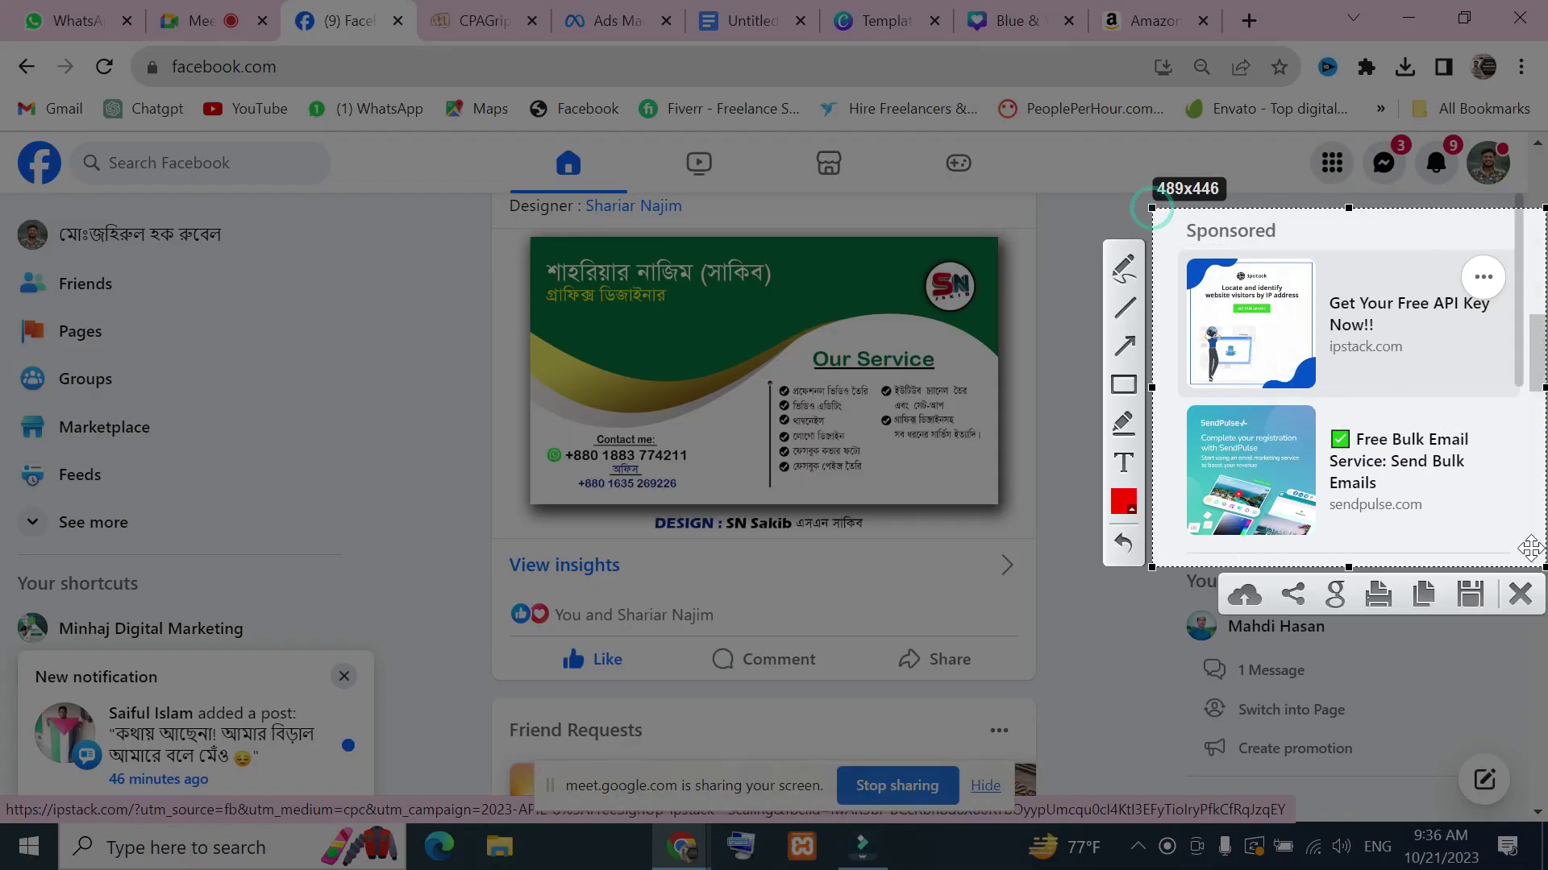
click(1127, 348)
drag(1322, 287, 1375, 357)
key(ctrl+c)
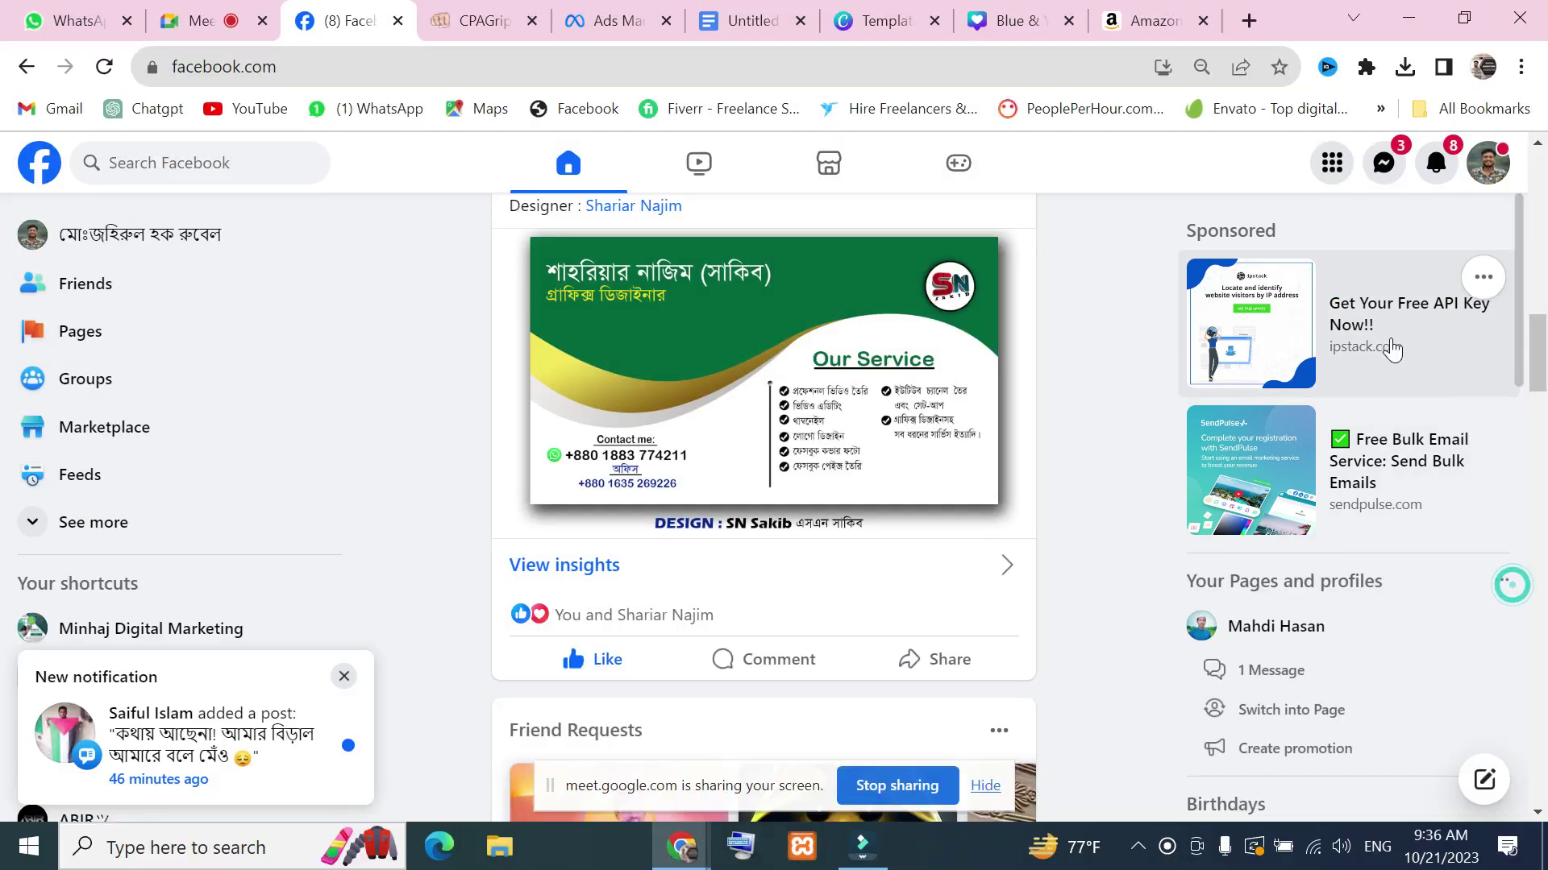
click(1392, 321)
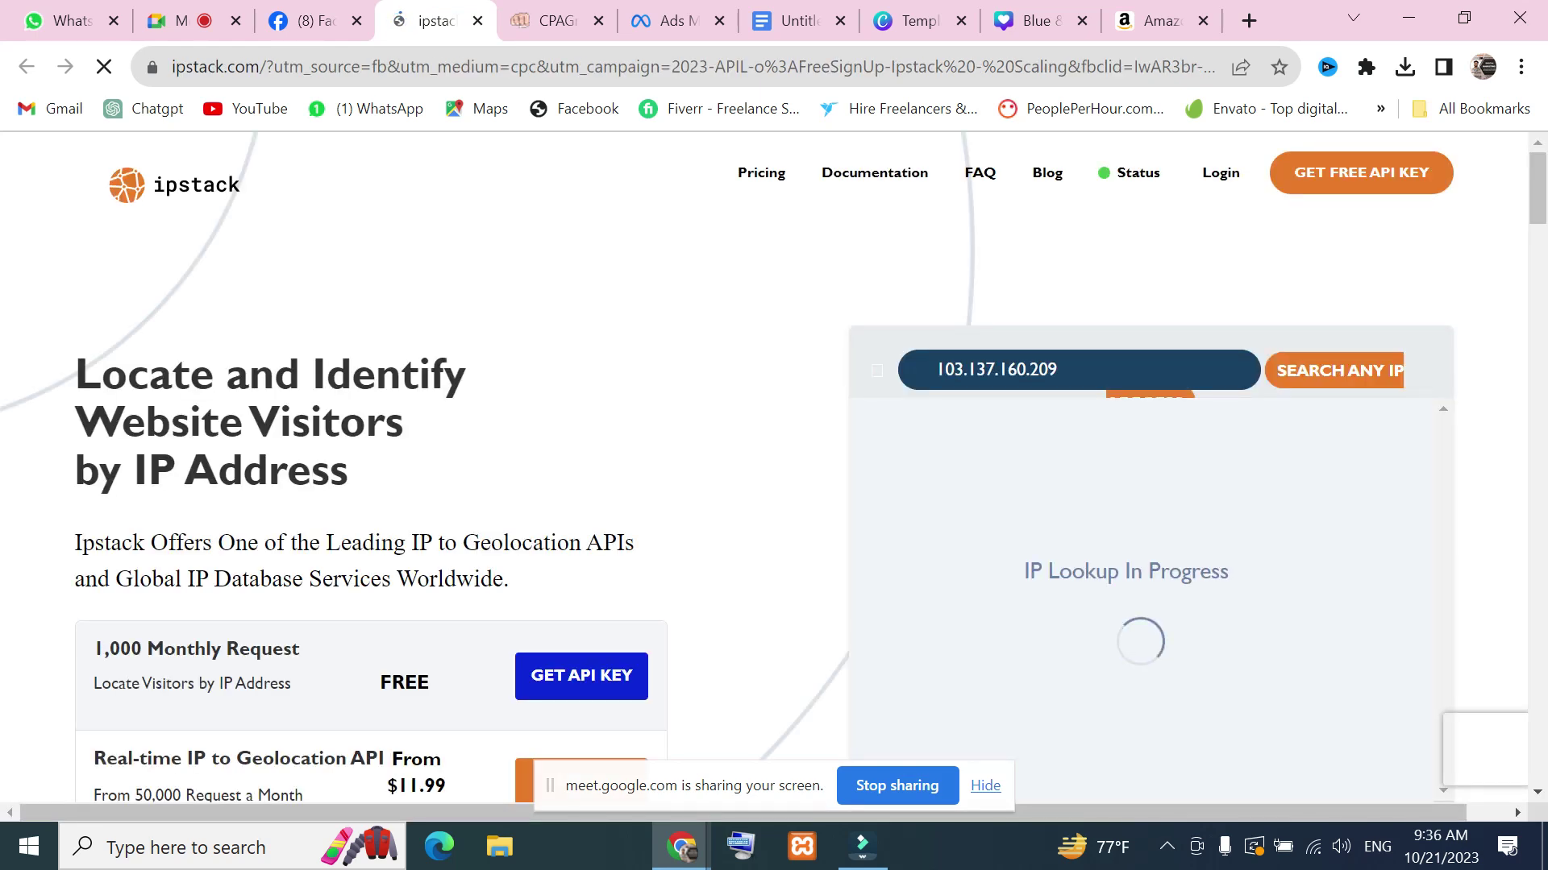
drag(274, 67, 173, 67)
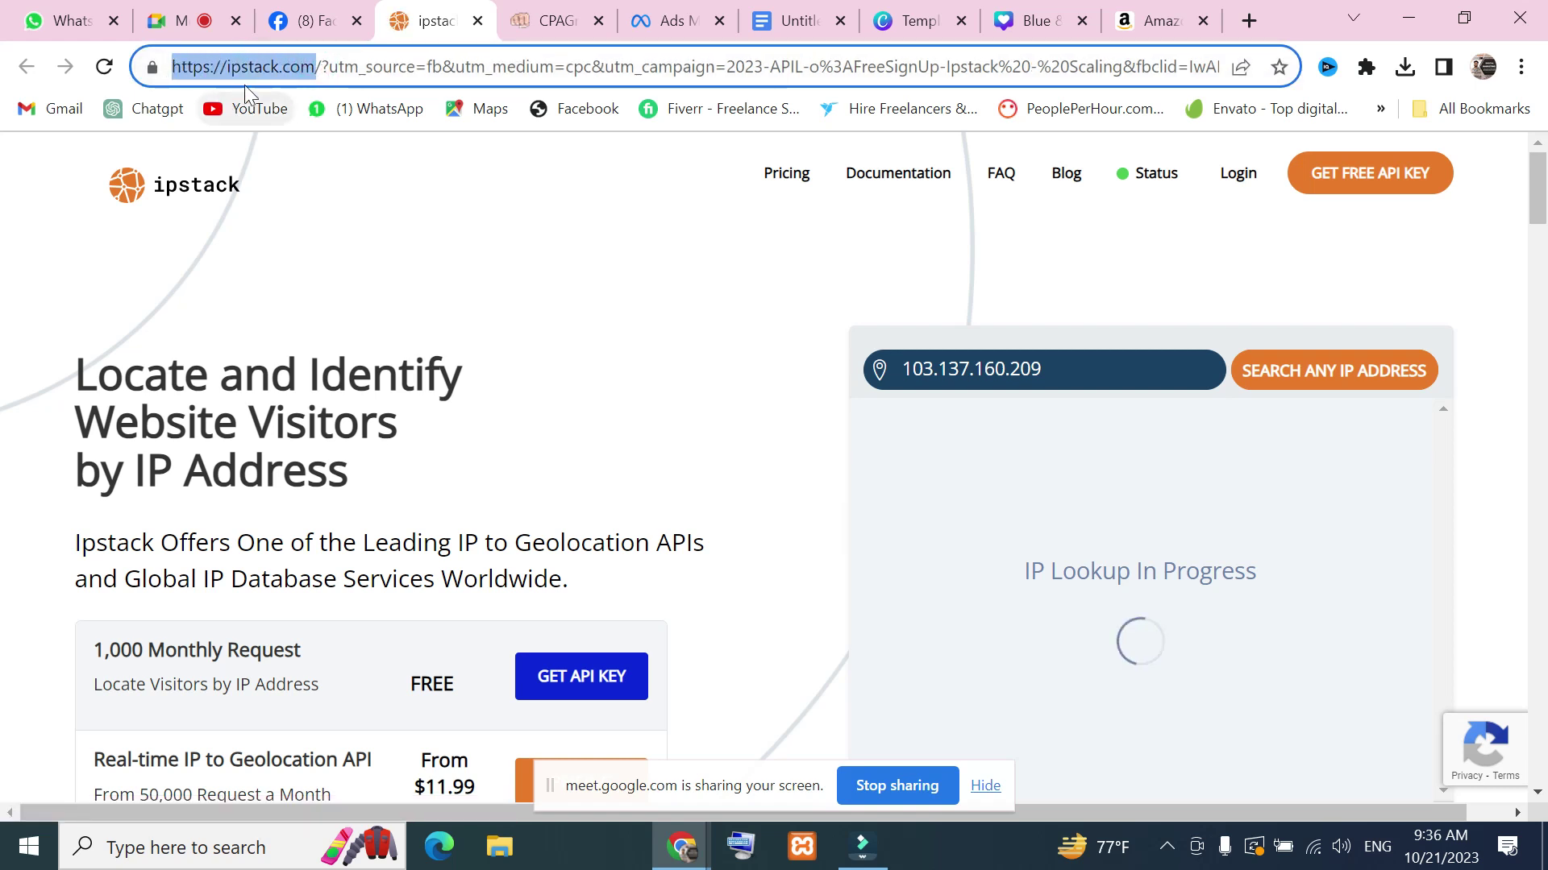
drag(321, 67, 1225, 67)
key(BackSpace)
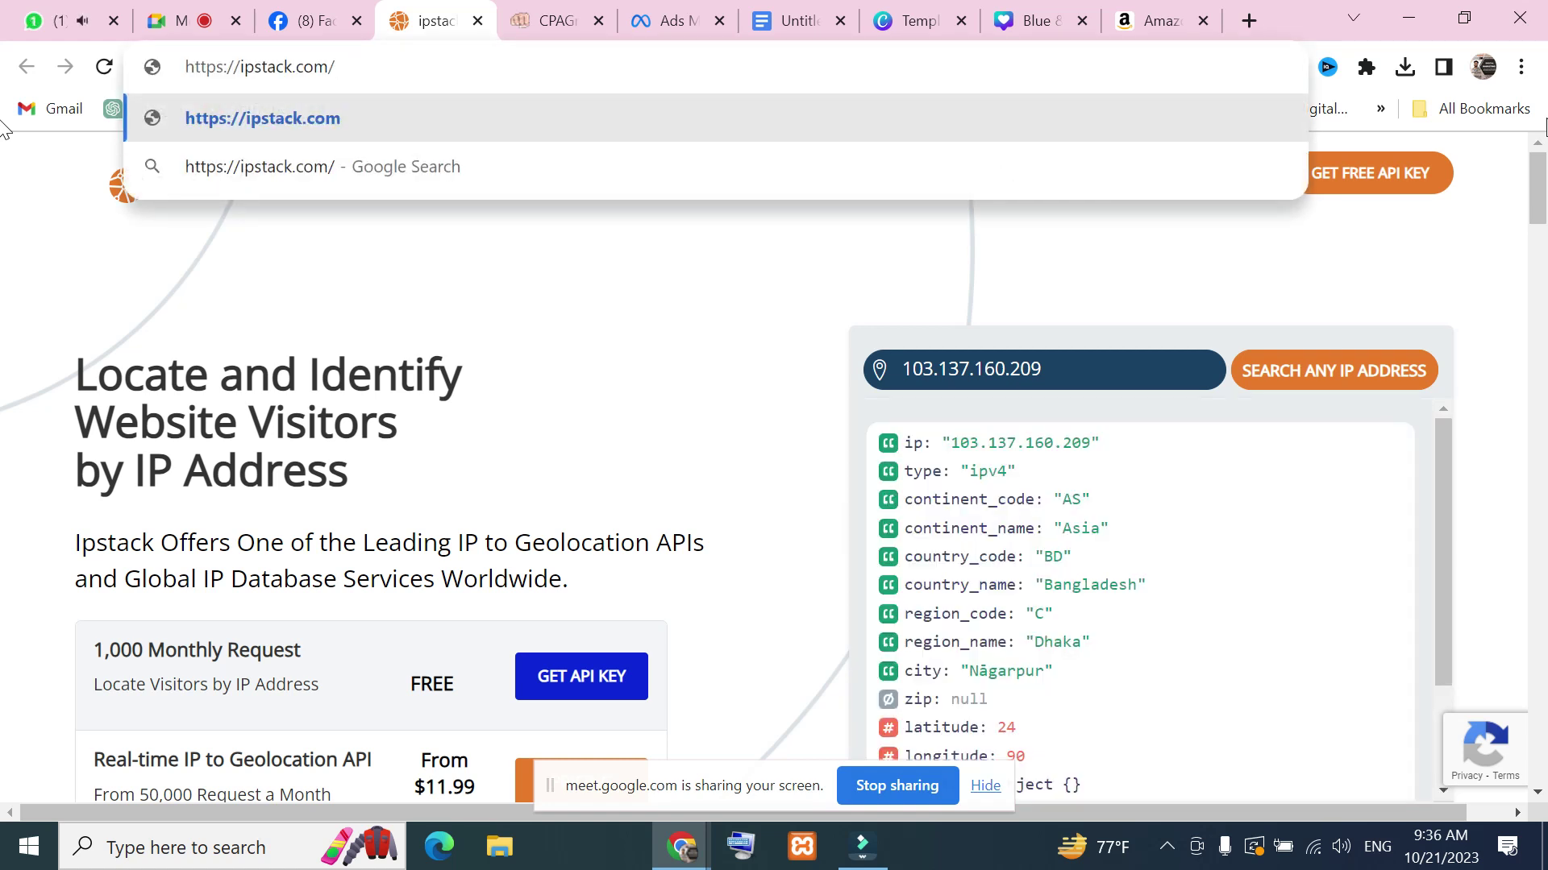
key(Return)
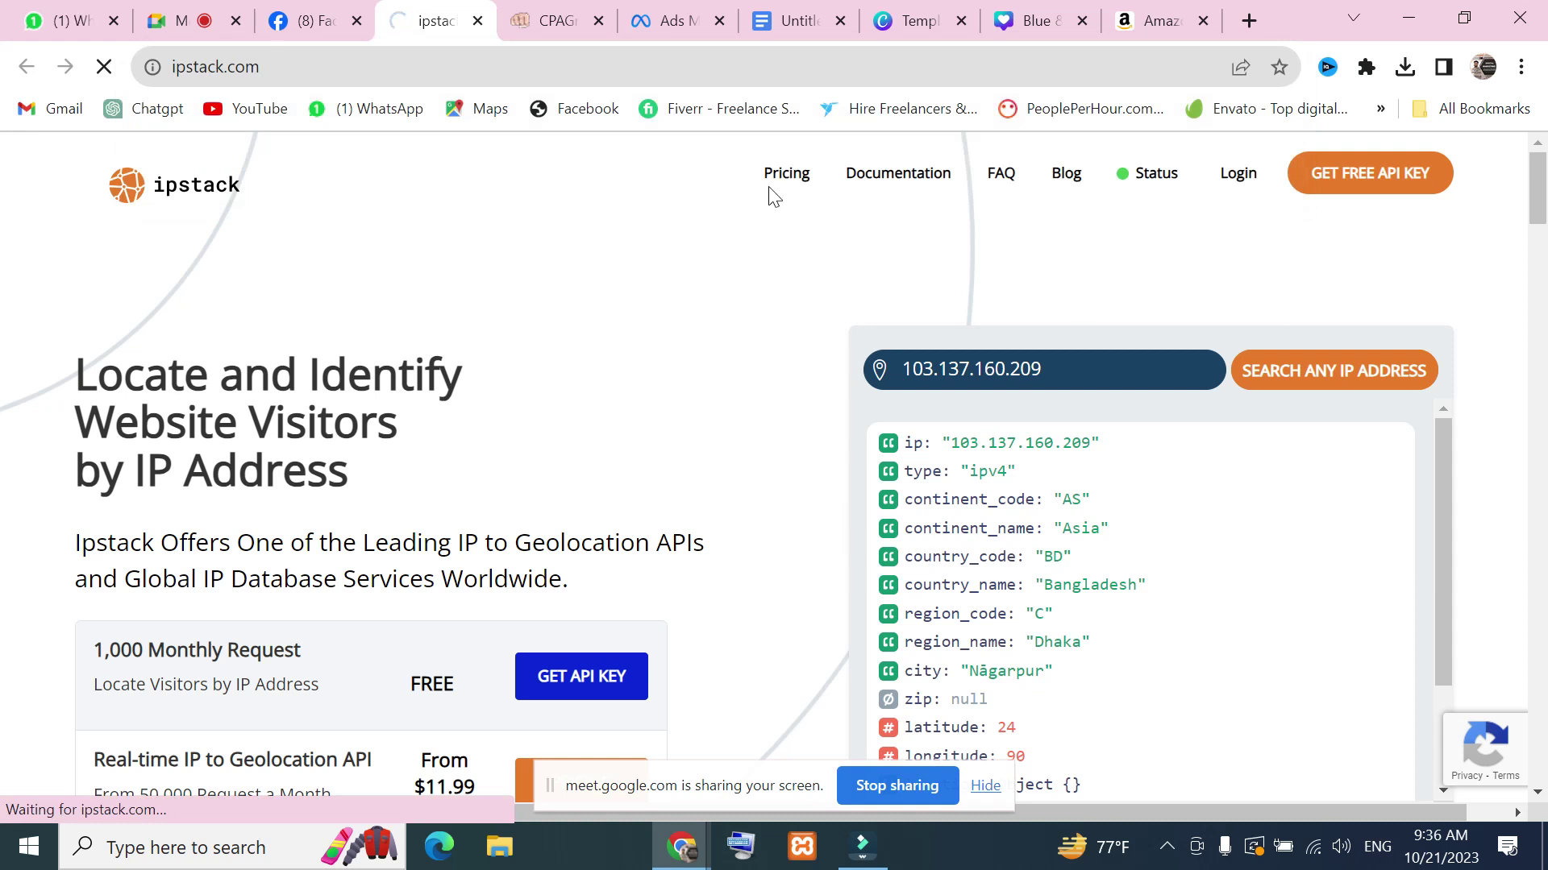
click(89, 30)
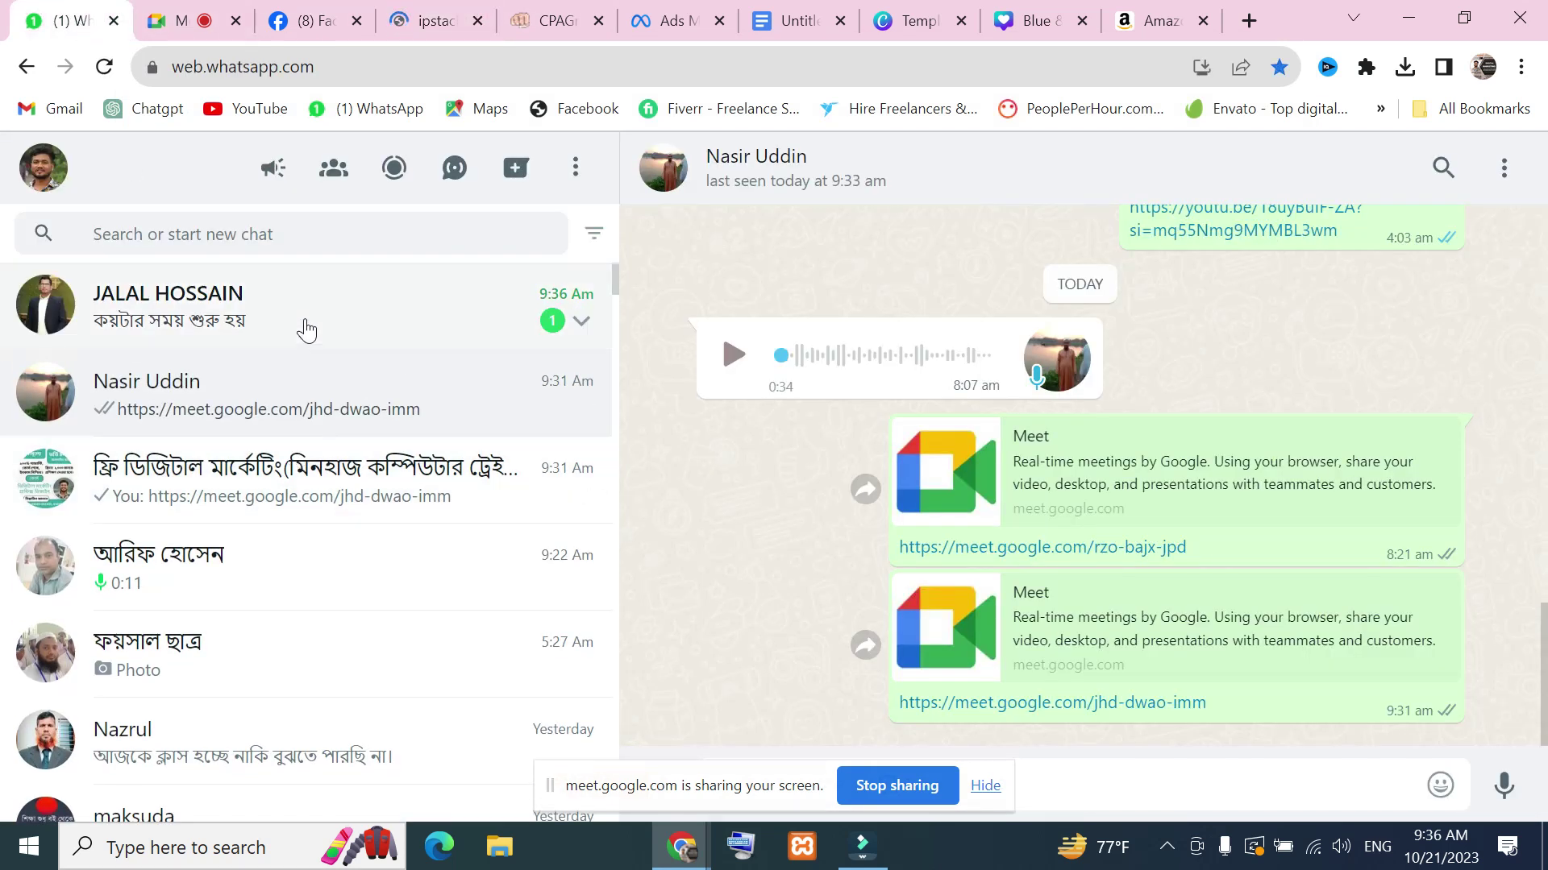
Open the unread WhatsApp chat and send the reply '9.30'
click(306, 330)
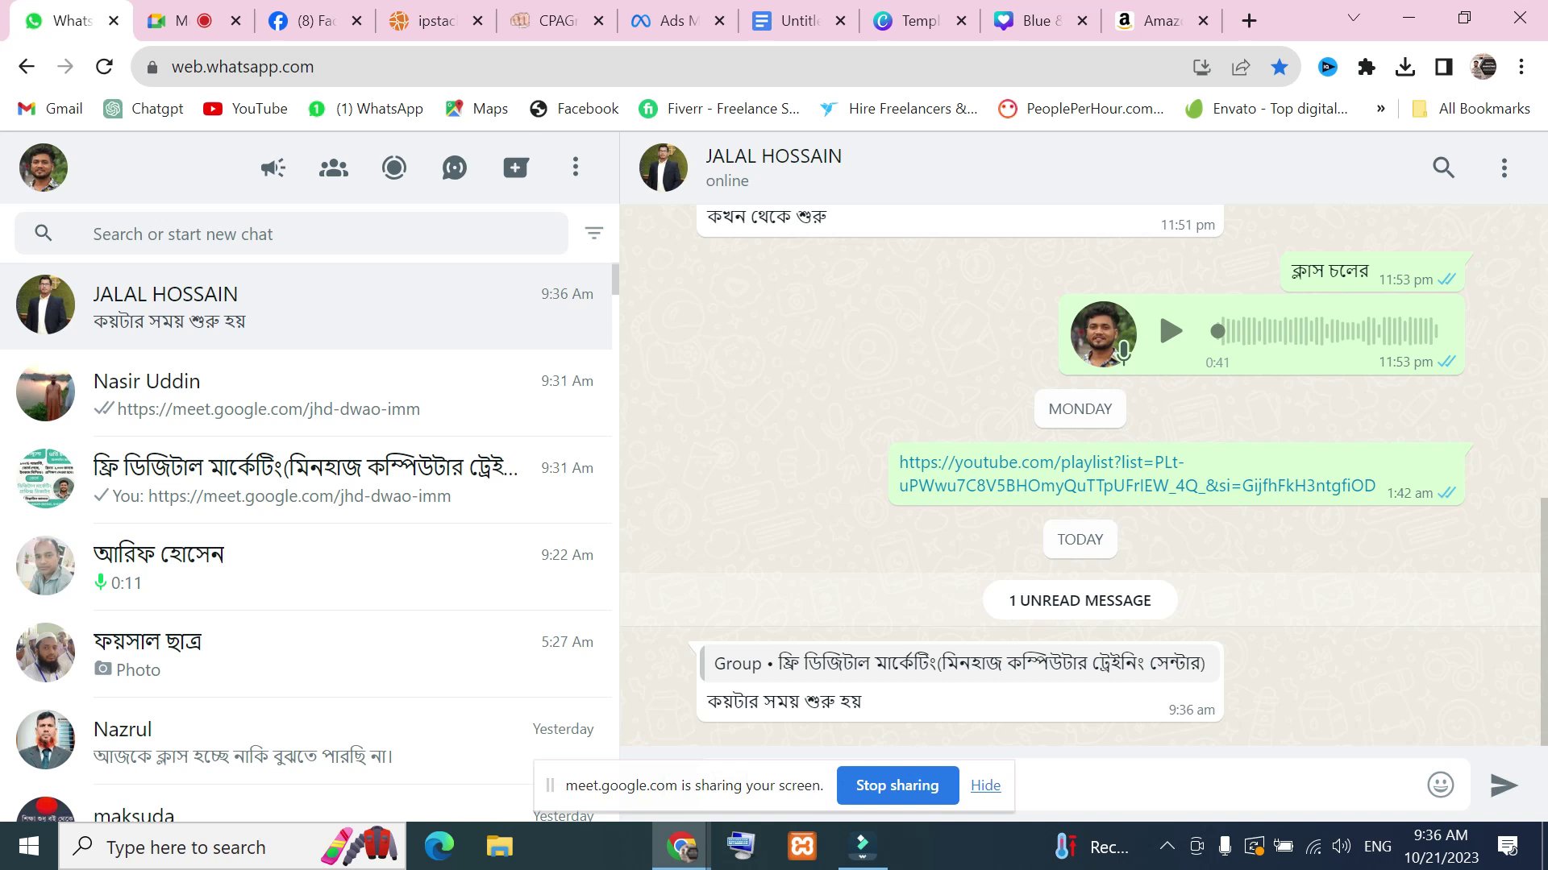
click(978, 793)
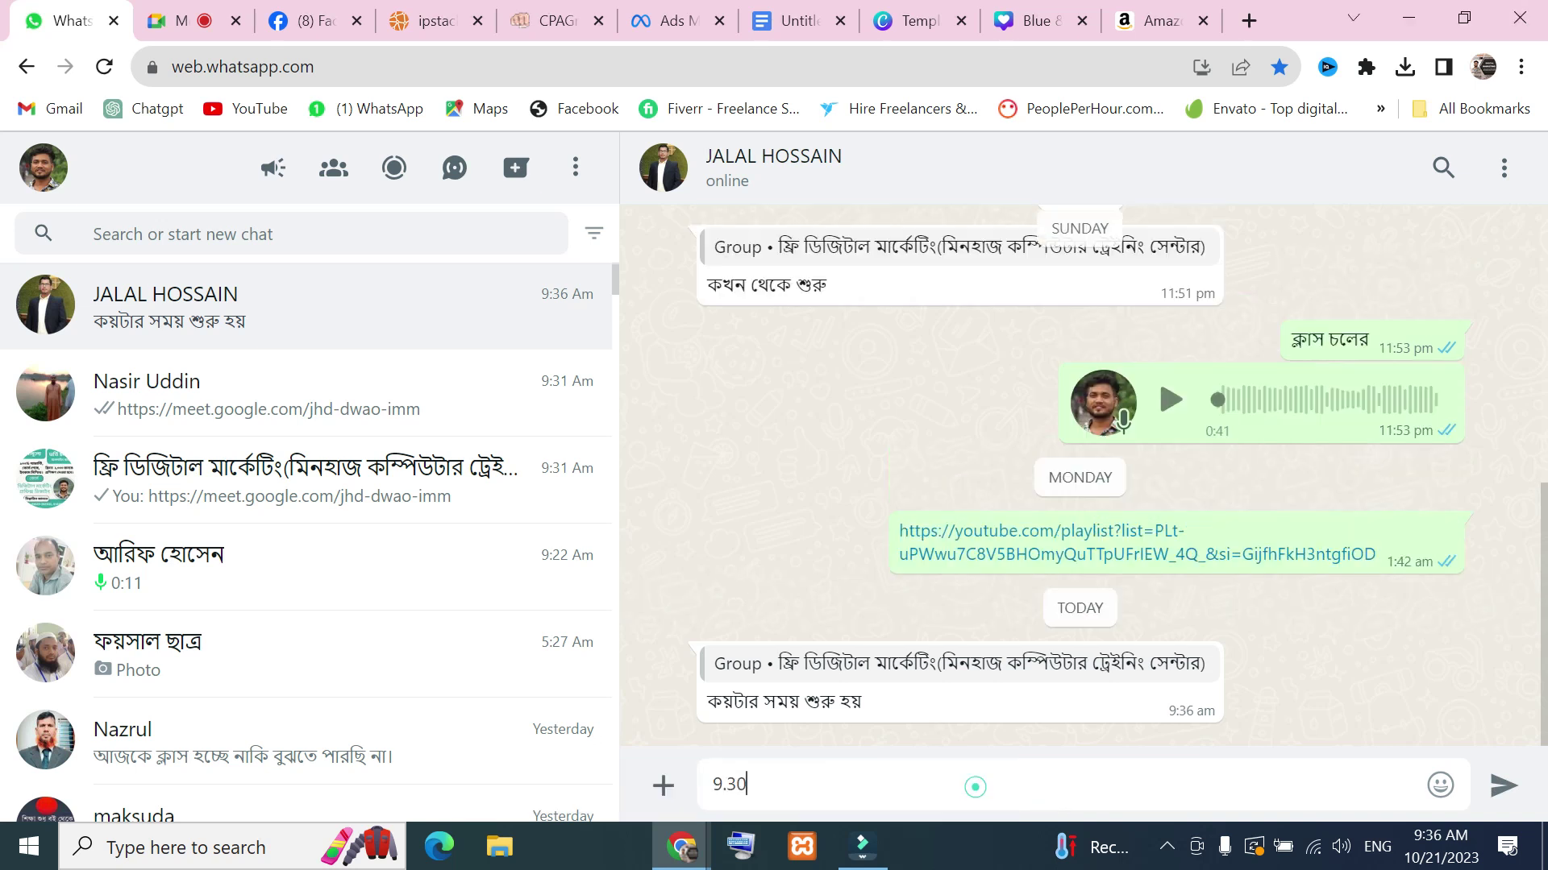
click(1519, 787)
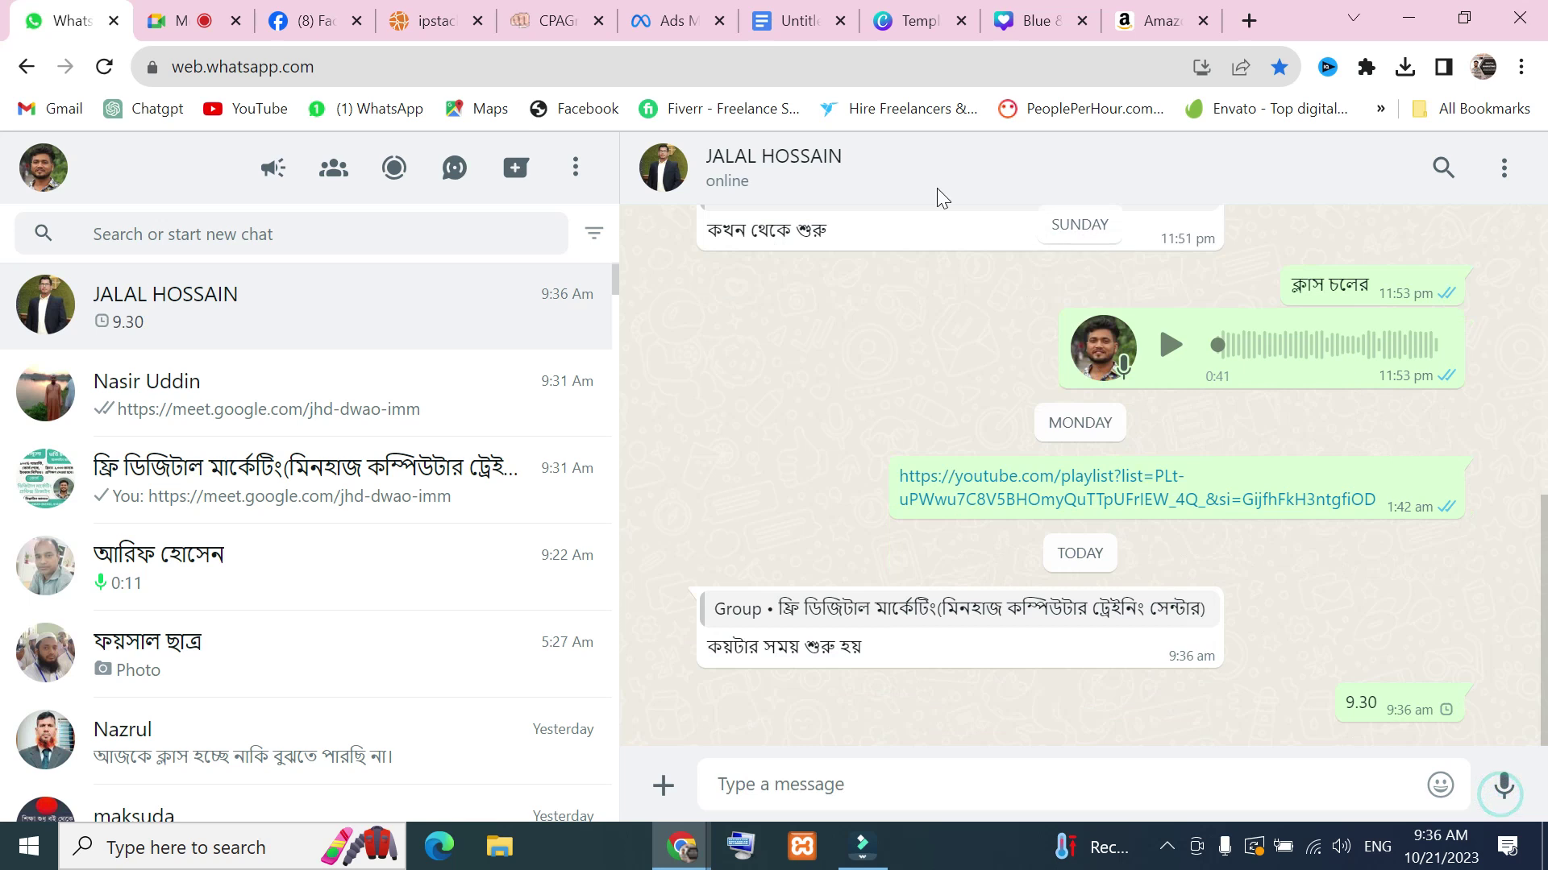
click(1113, 13)
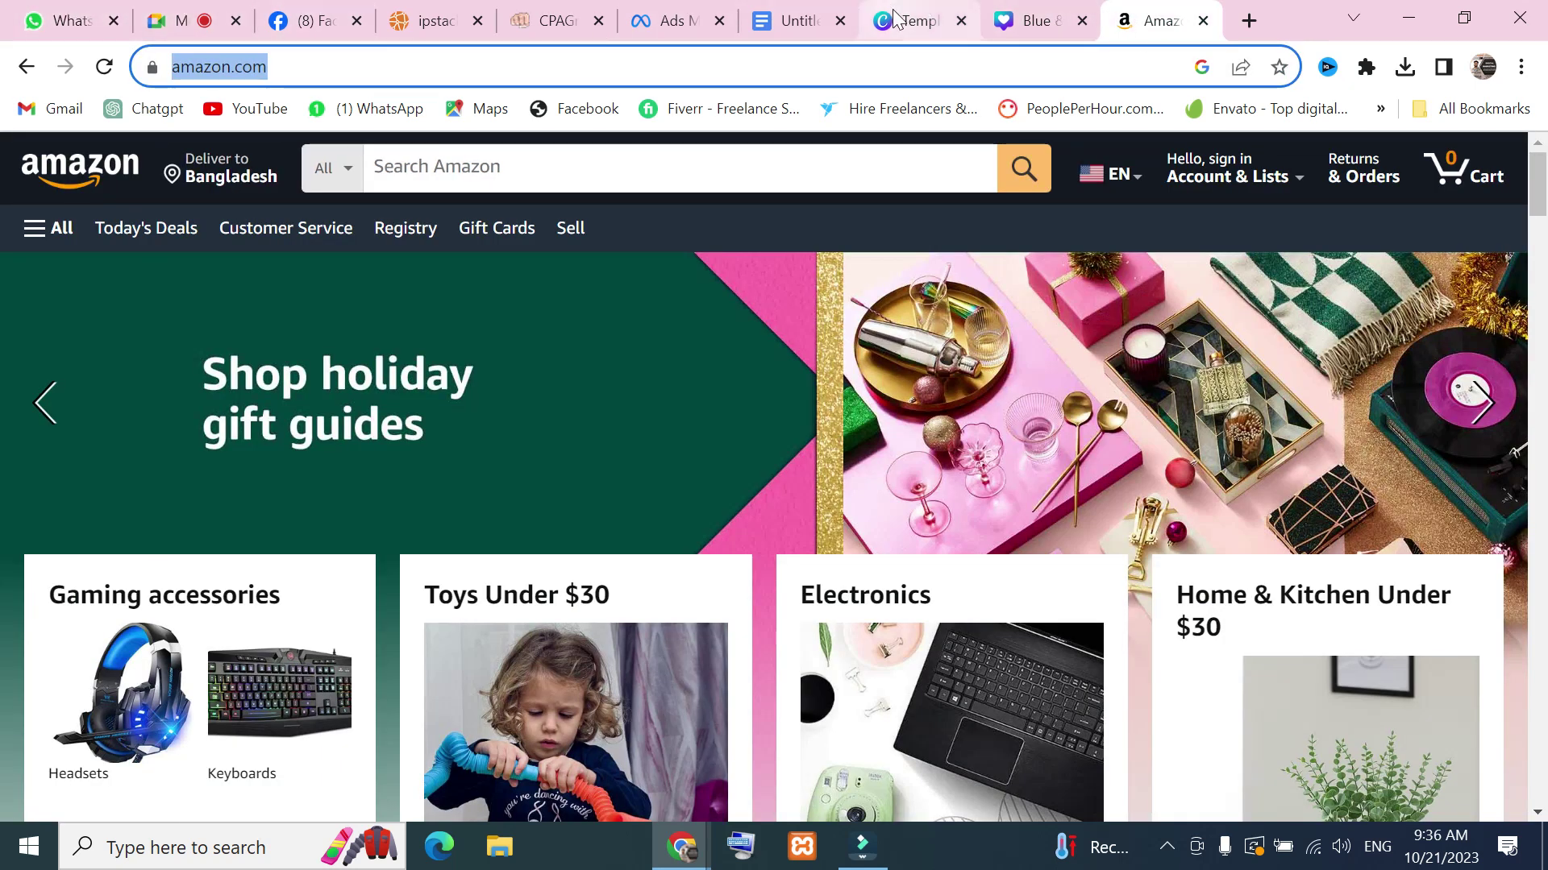
Reload ipstack.com from the address bar, visit the ipstack Blog, then return to the ad editor
click(451, 20)
scroll(749, 494, down, 5)
key(Home)
key(ctrl+l)
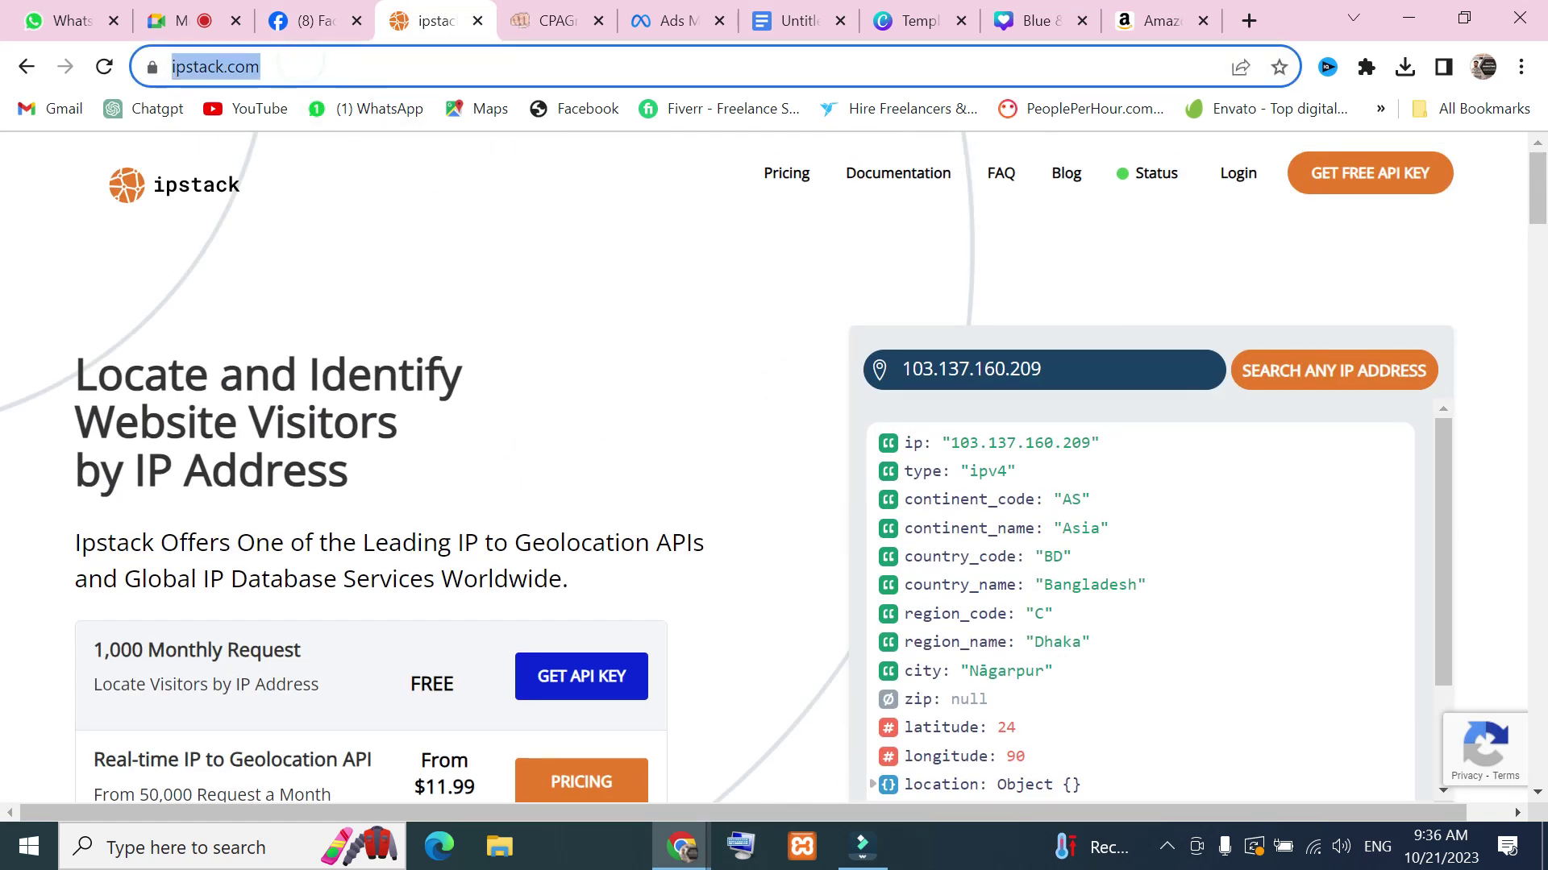
key(End)
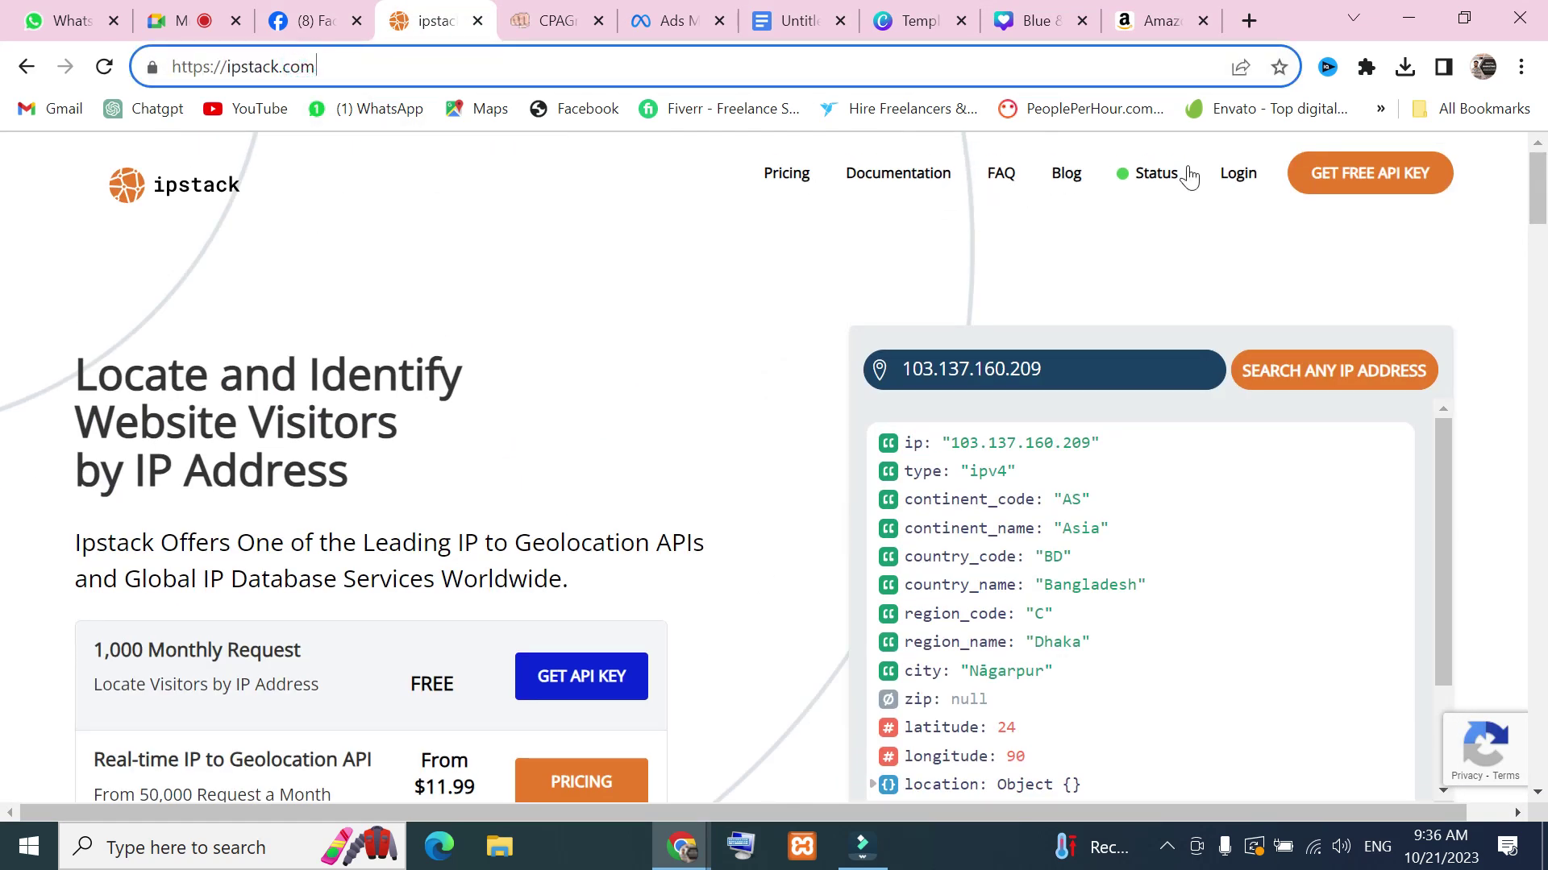
key(Return)
click(1070, 182)
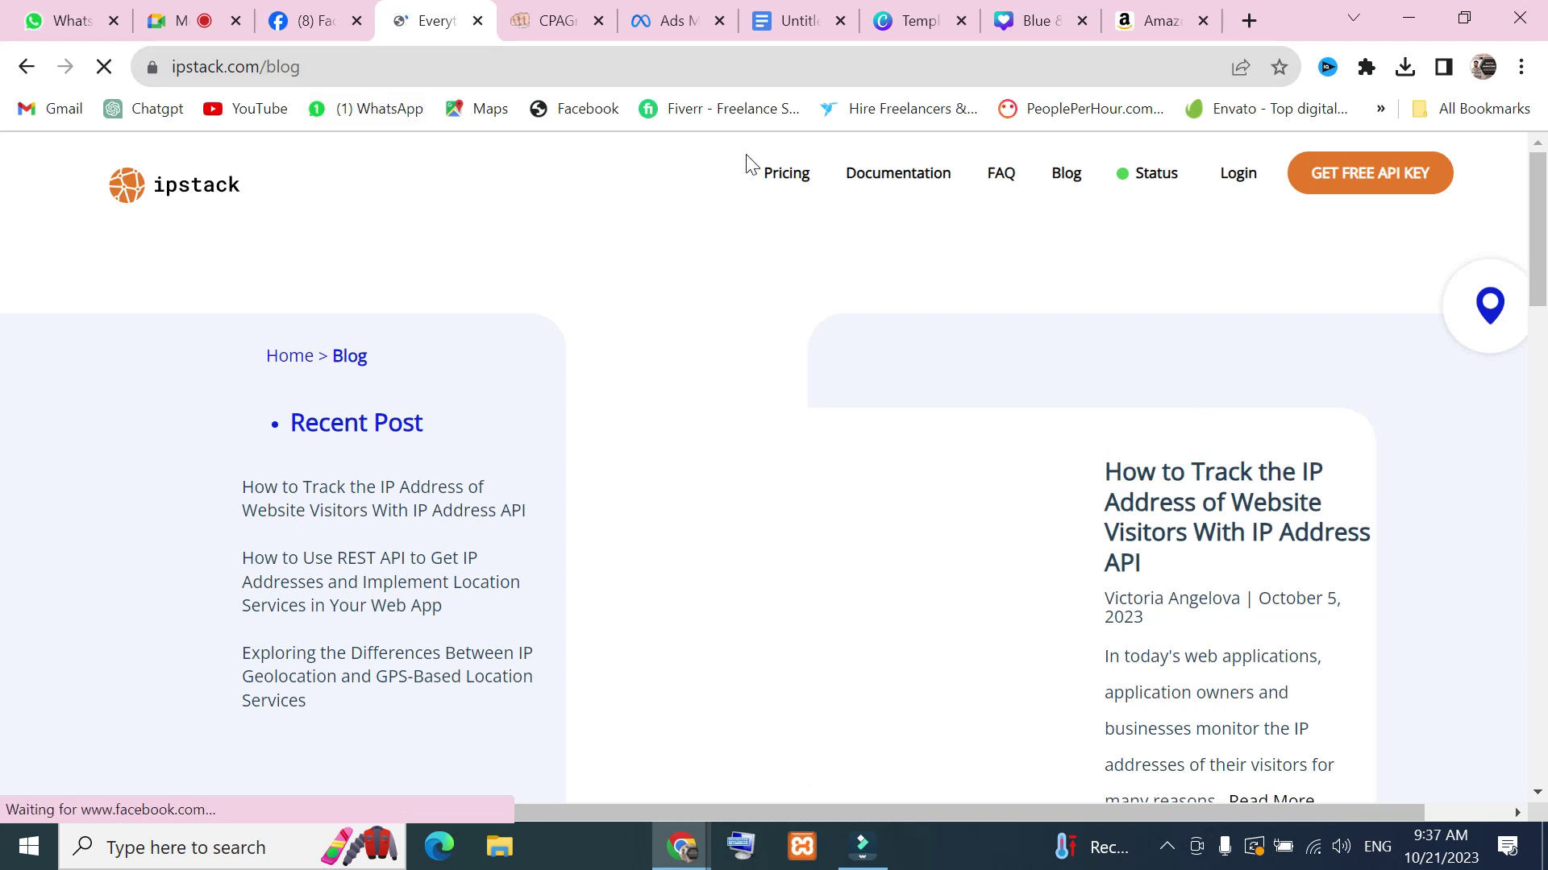
drag(302, 67, 153, 65)
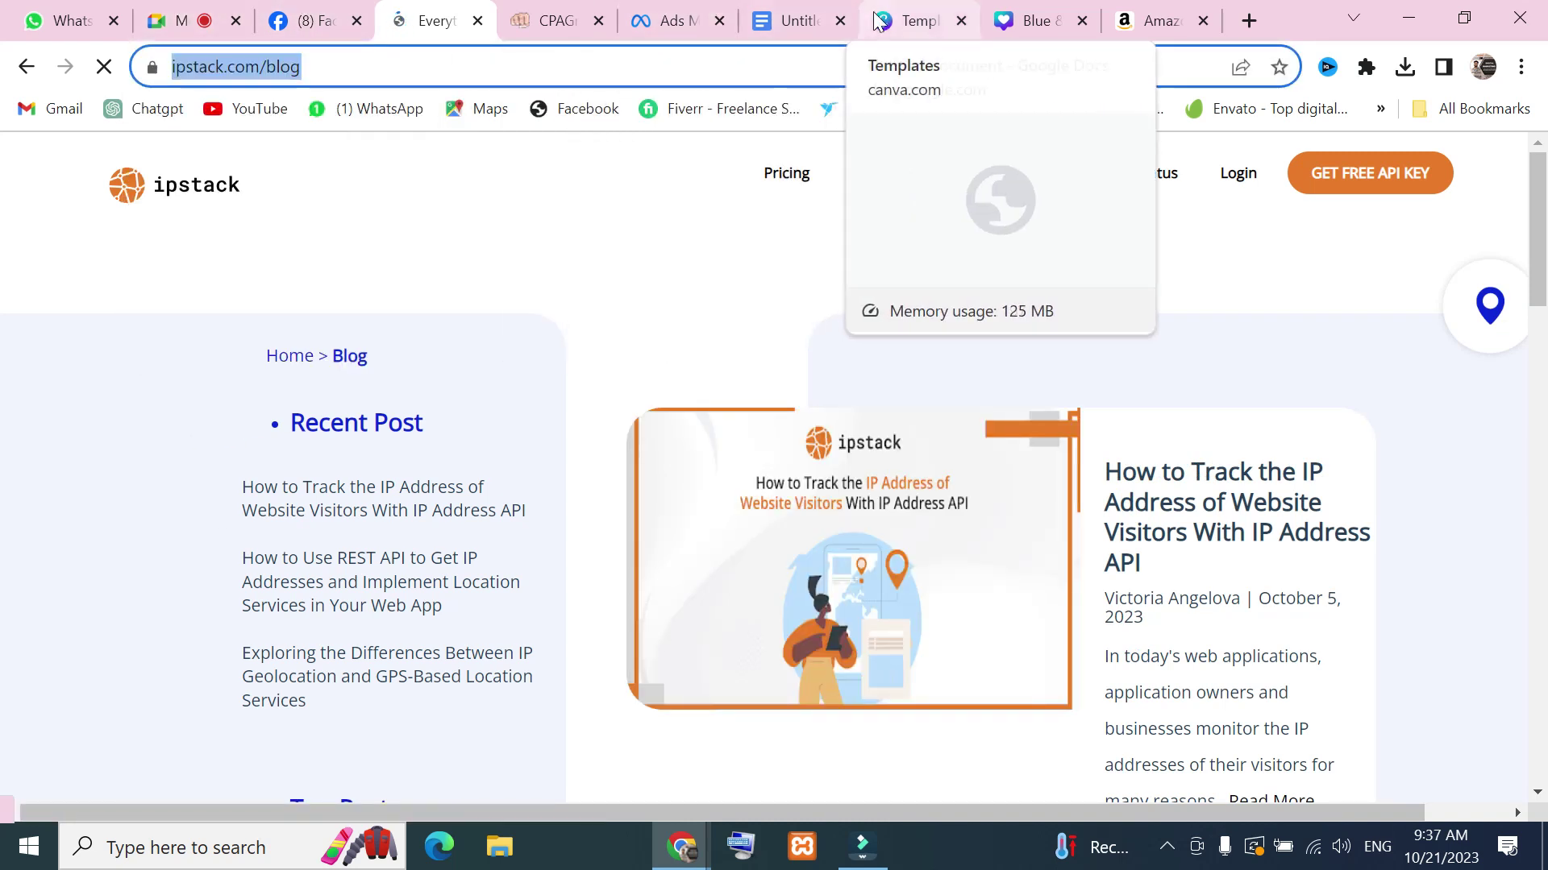
click(677, 20)
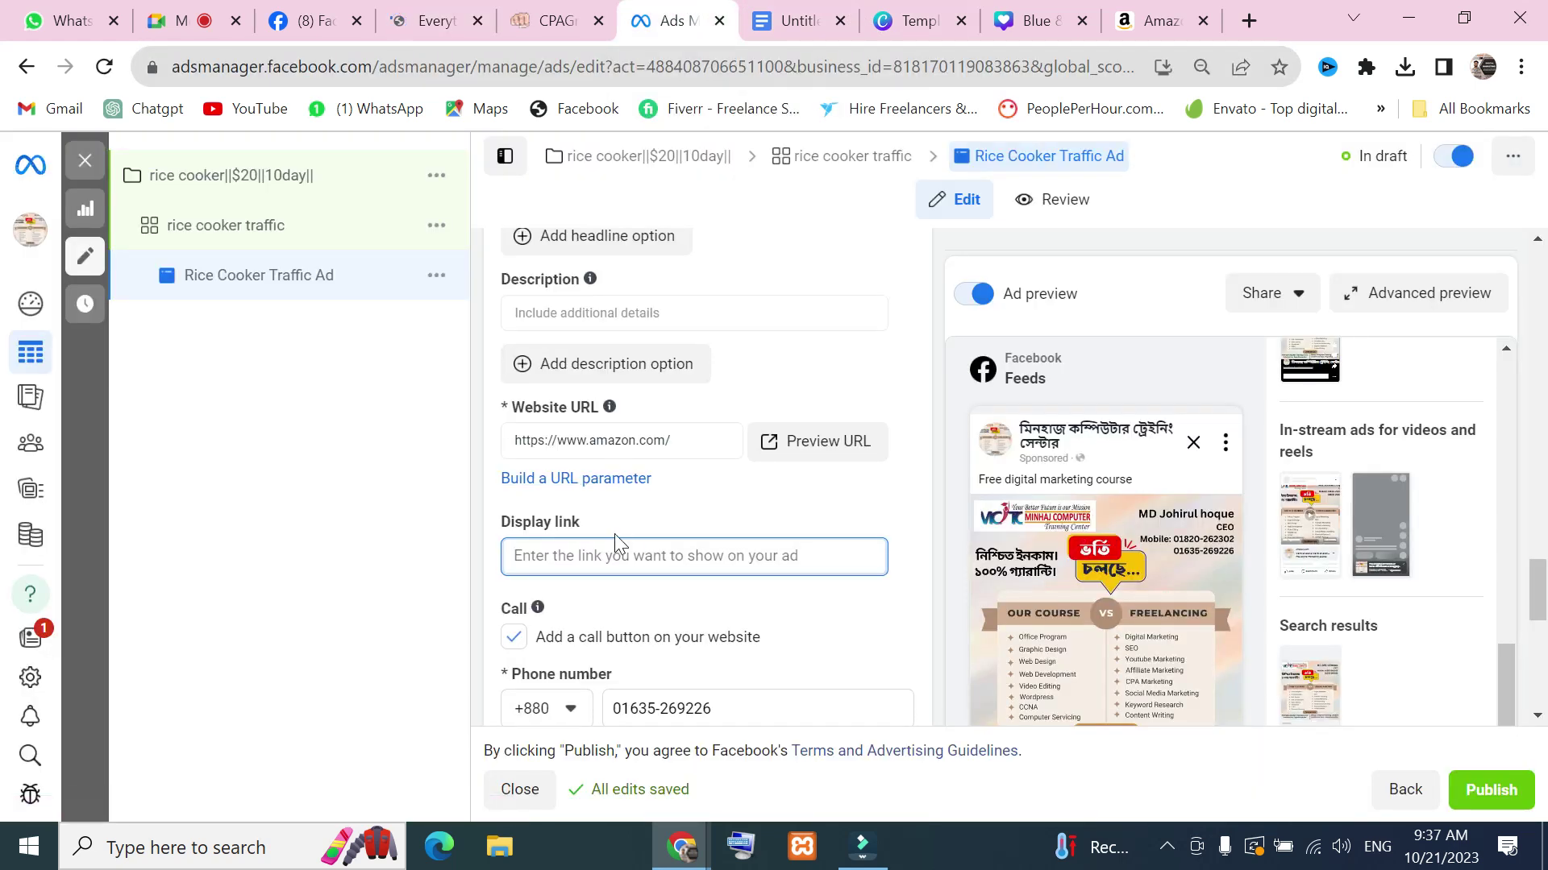
Browse Amazon's full department list to Women's Fashion > Clothing results
click(587, 562)
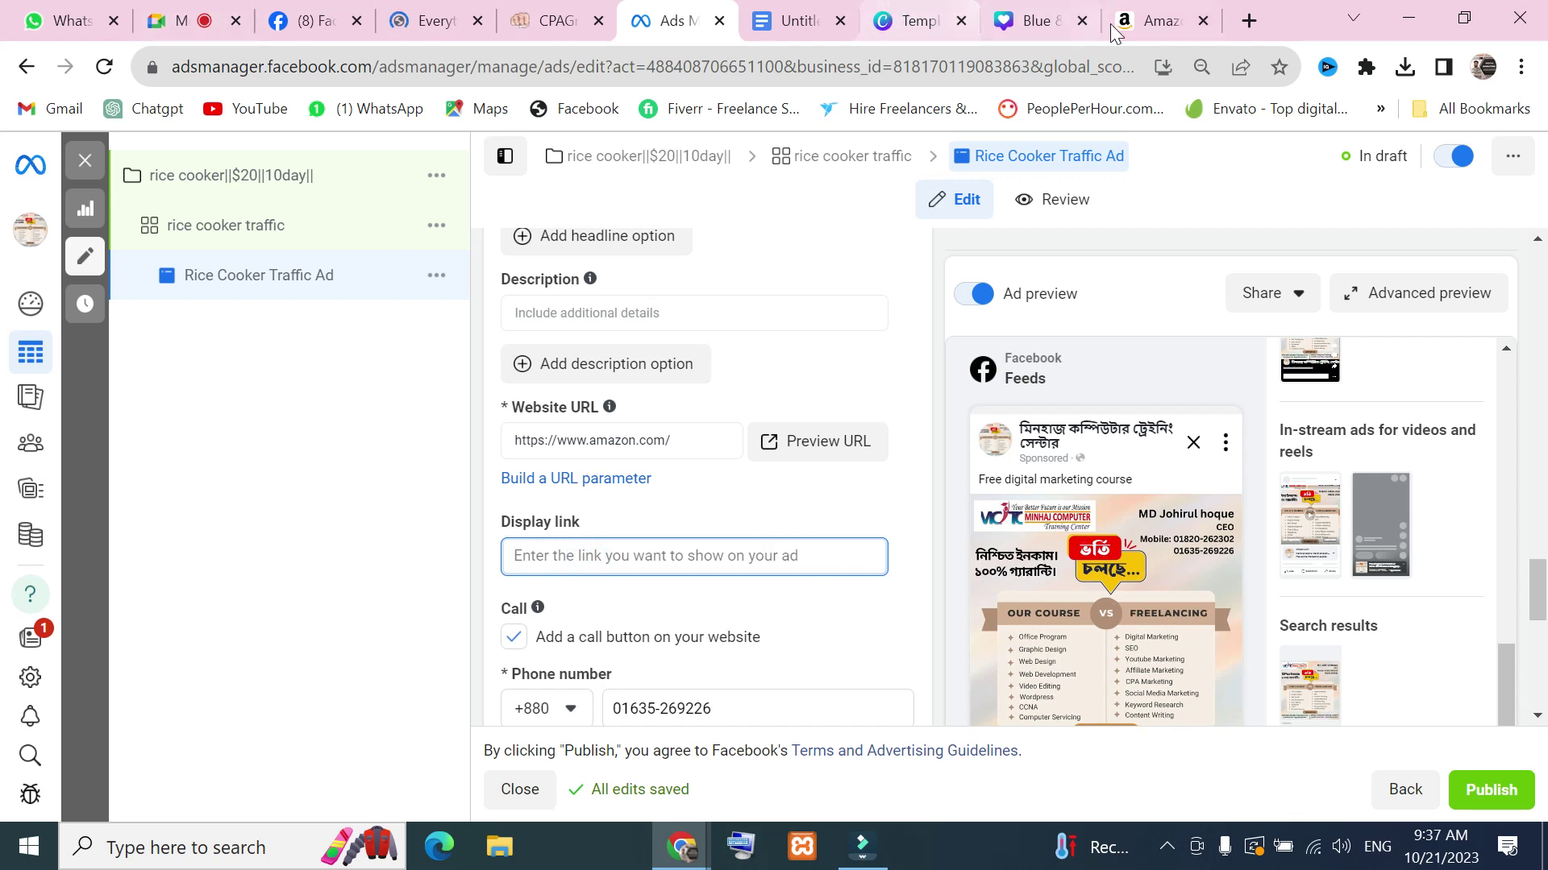
click(1161, 20)
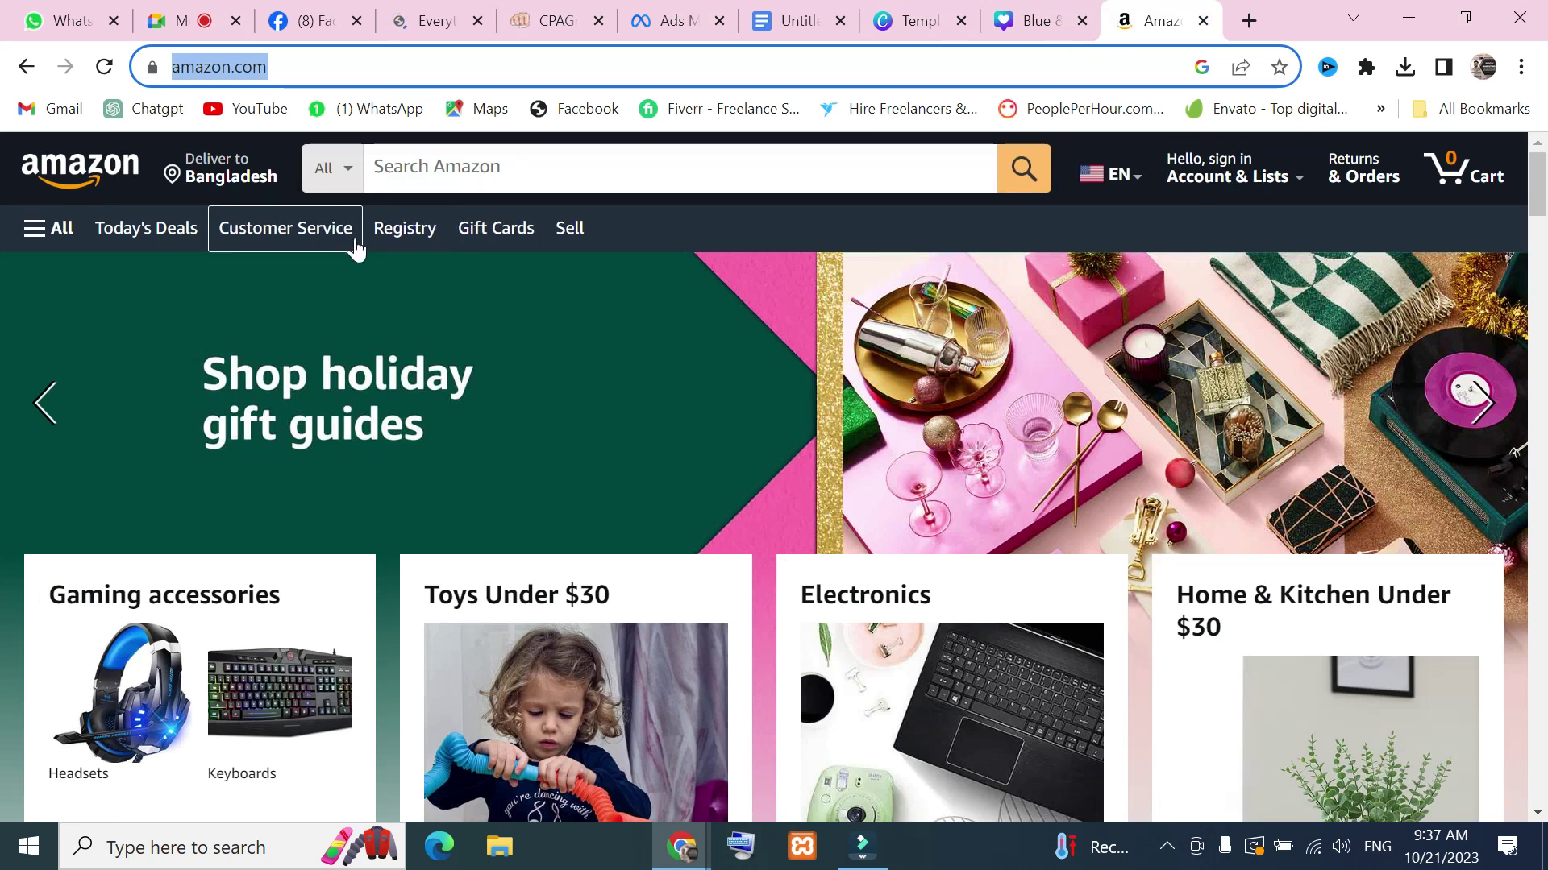
click(331, 184)
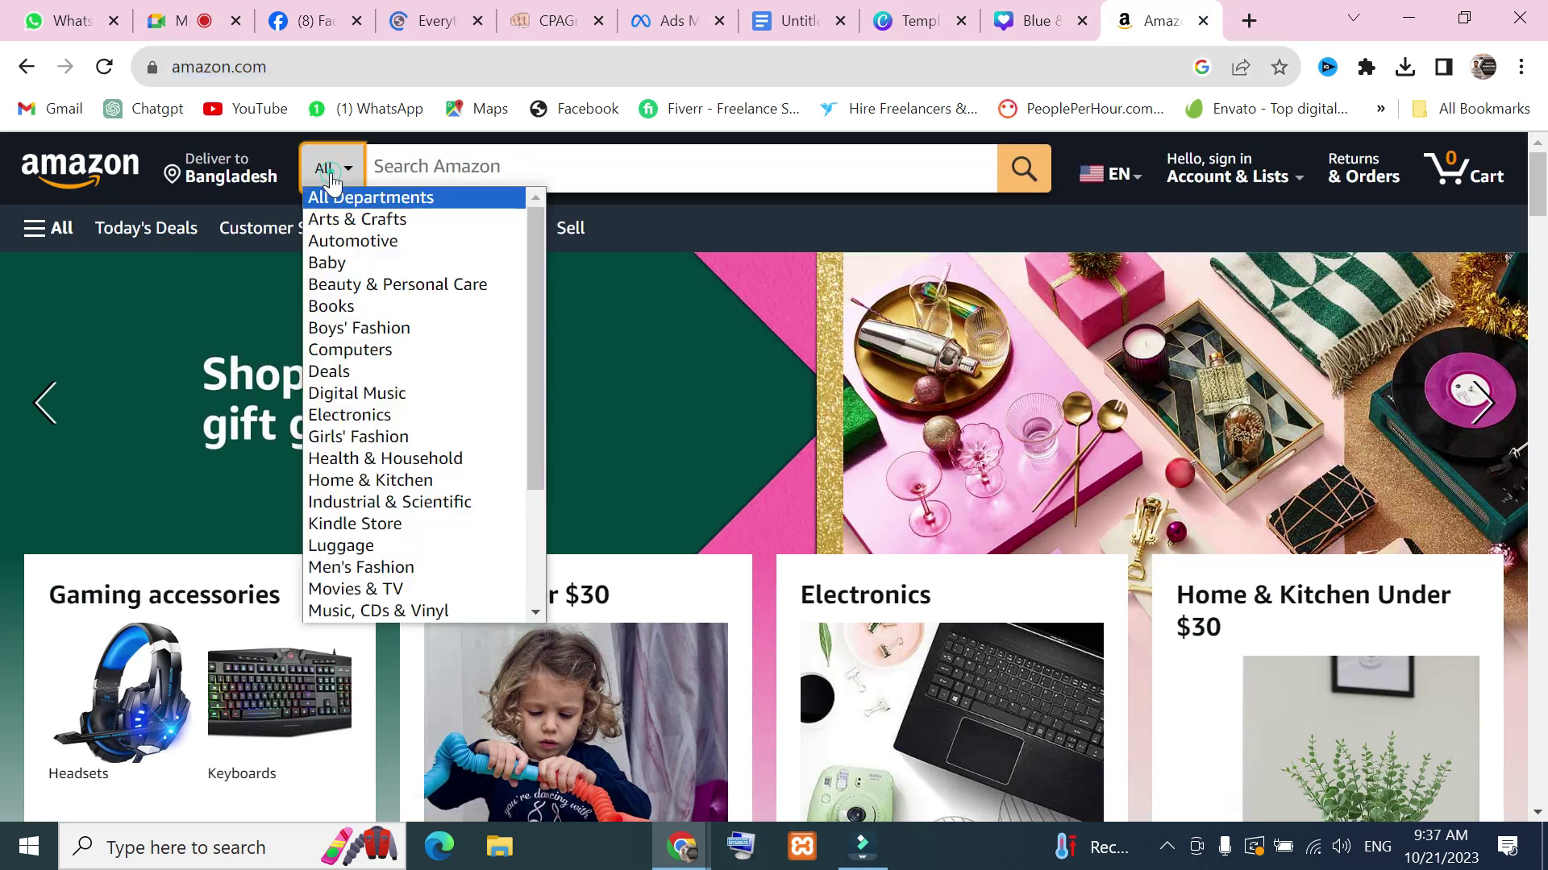
click(346, 268)
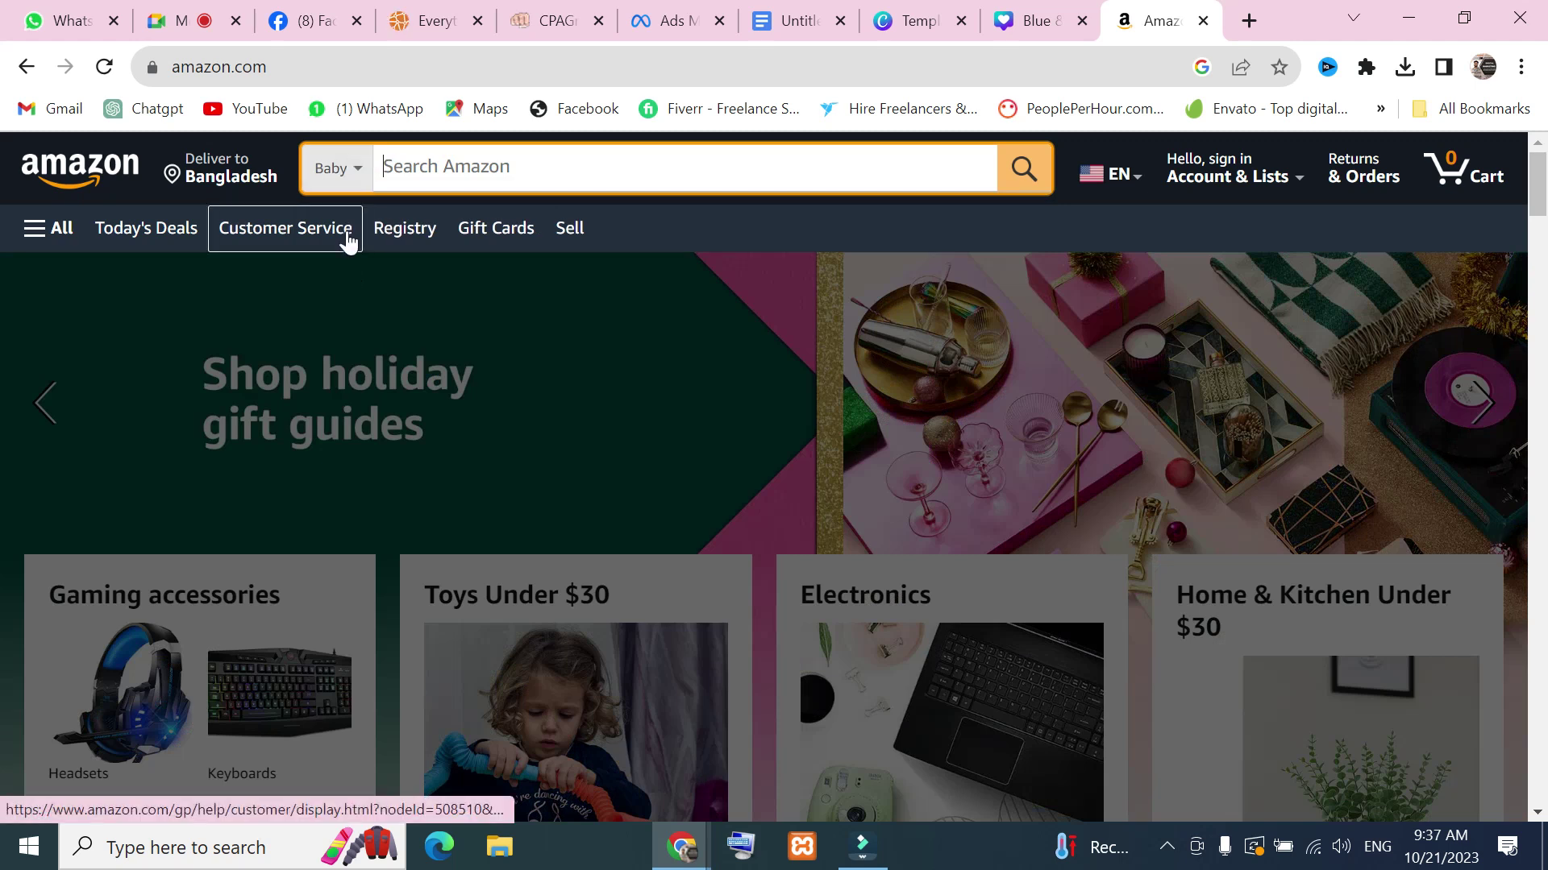
click(51, 233)
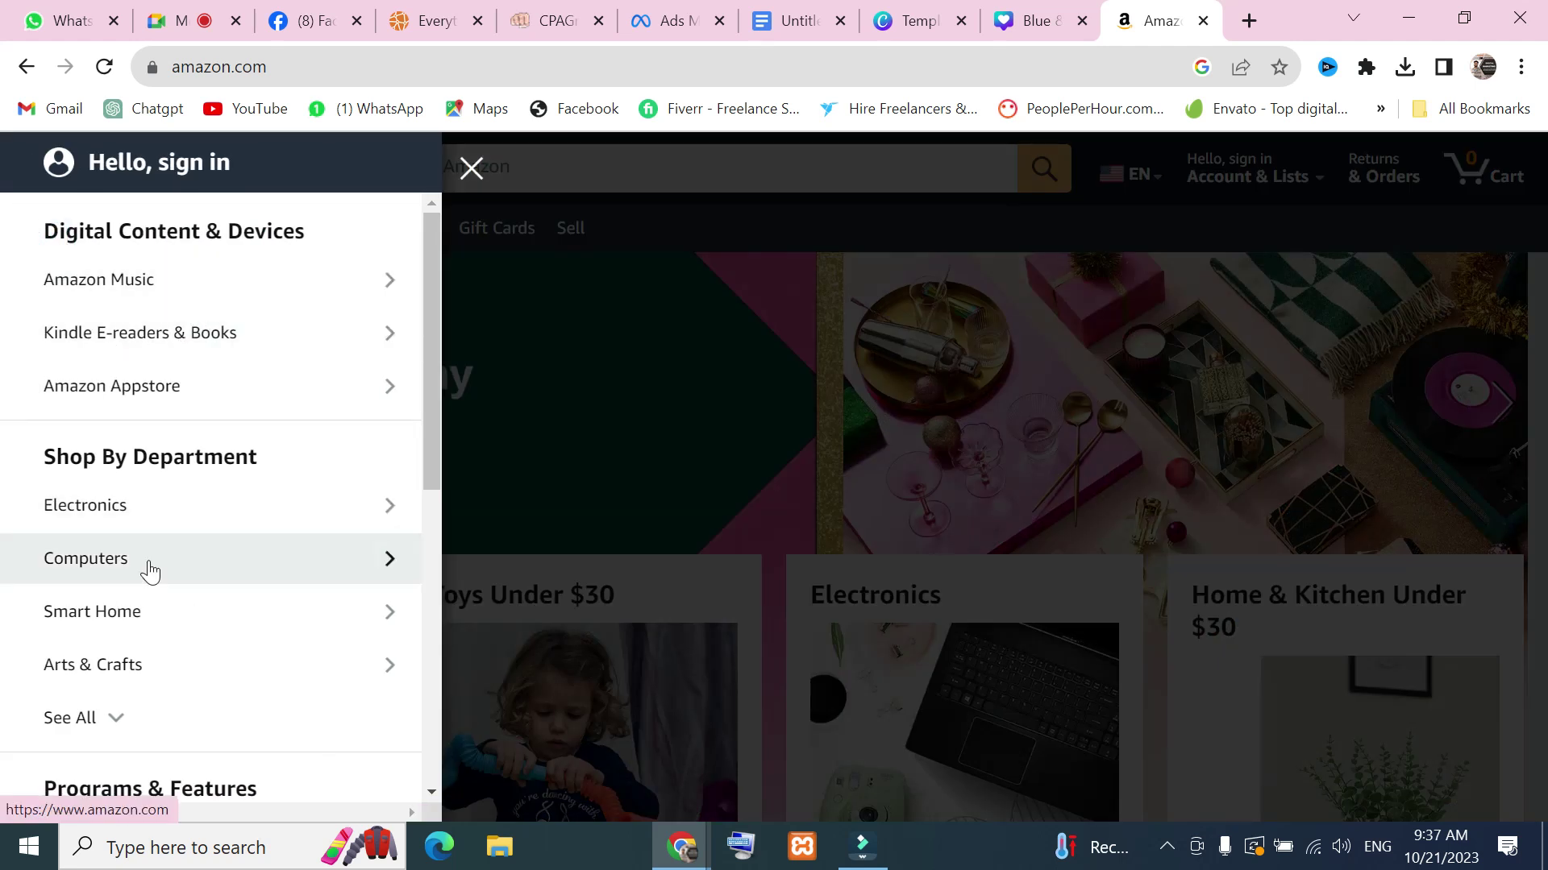
click(136, 717)
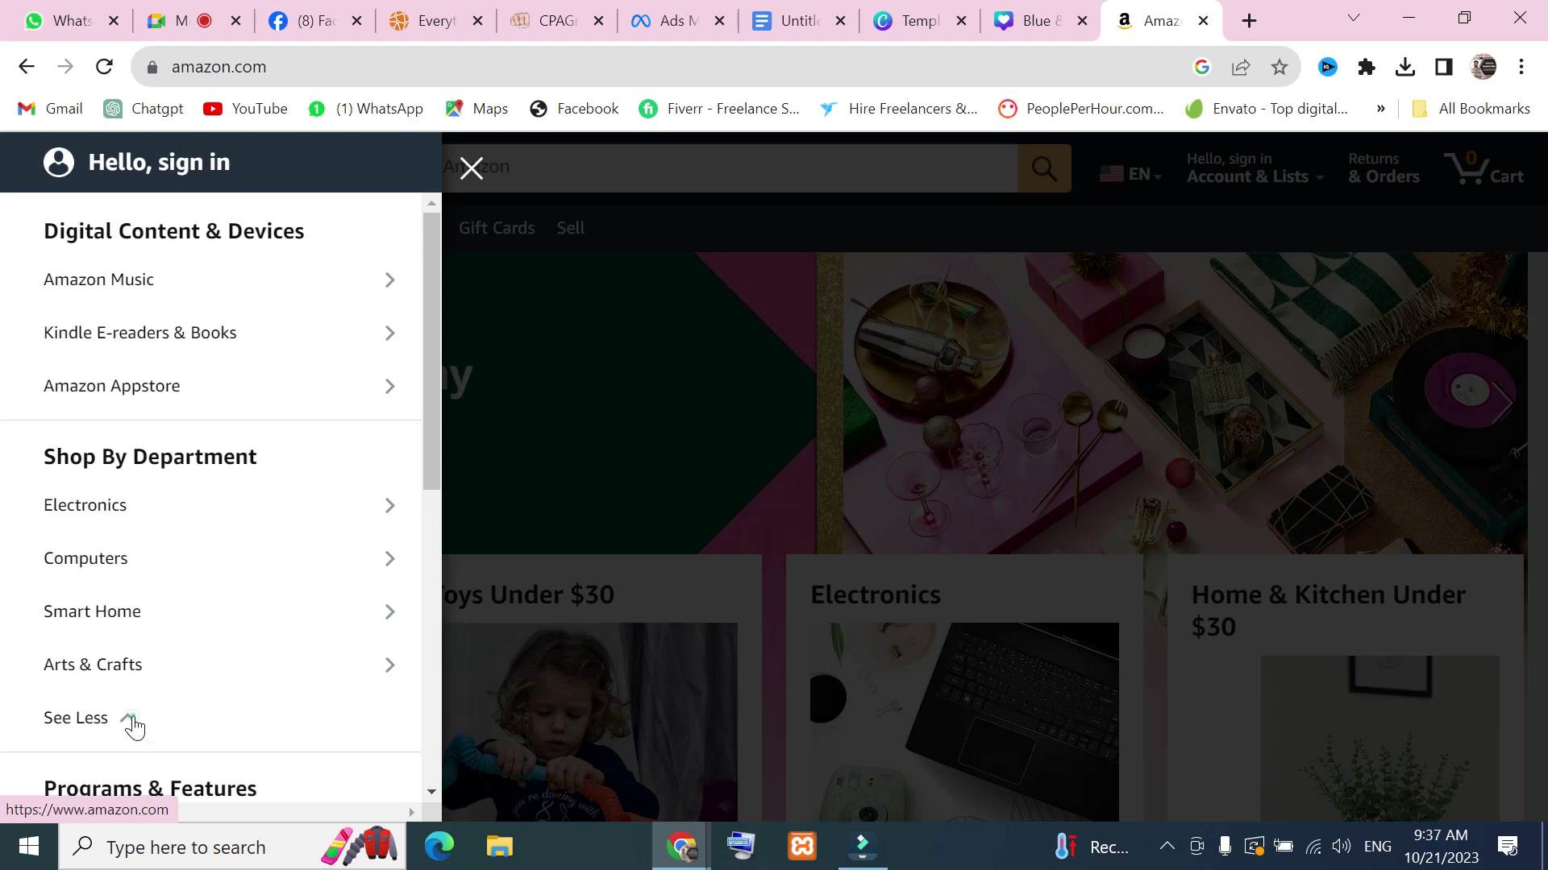
scroll(133, 725, down, 4)
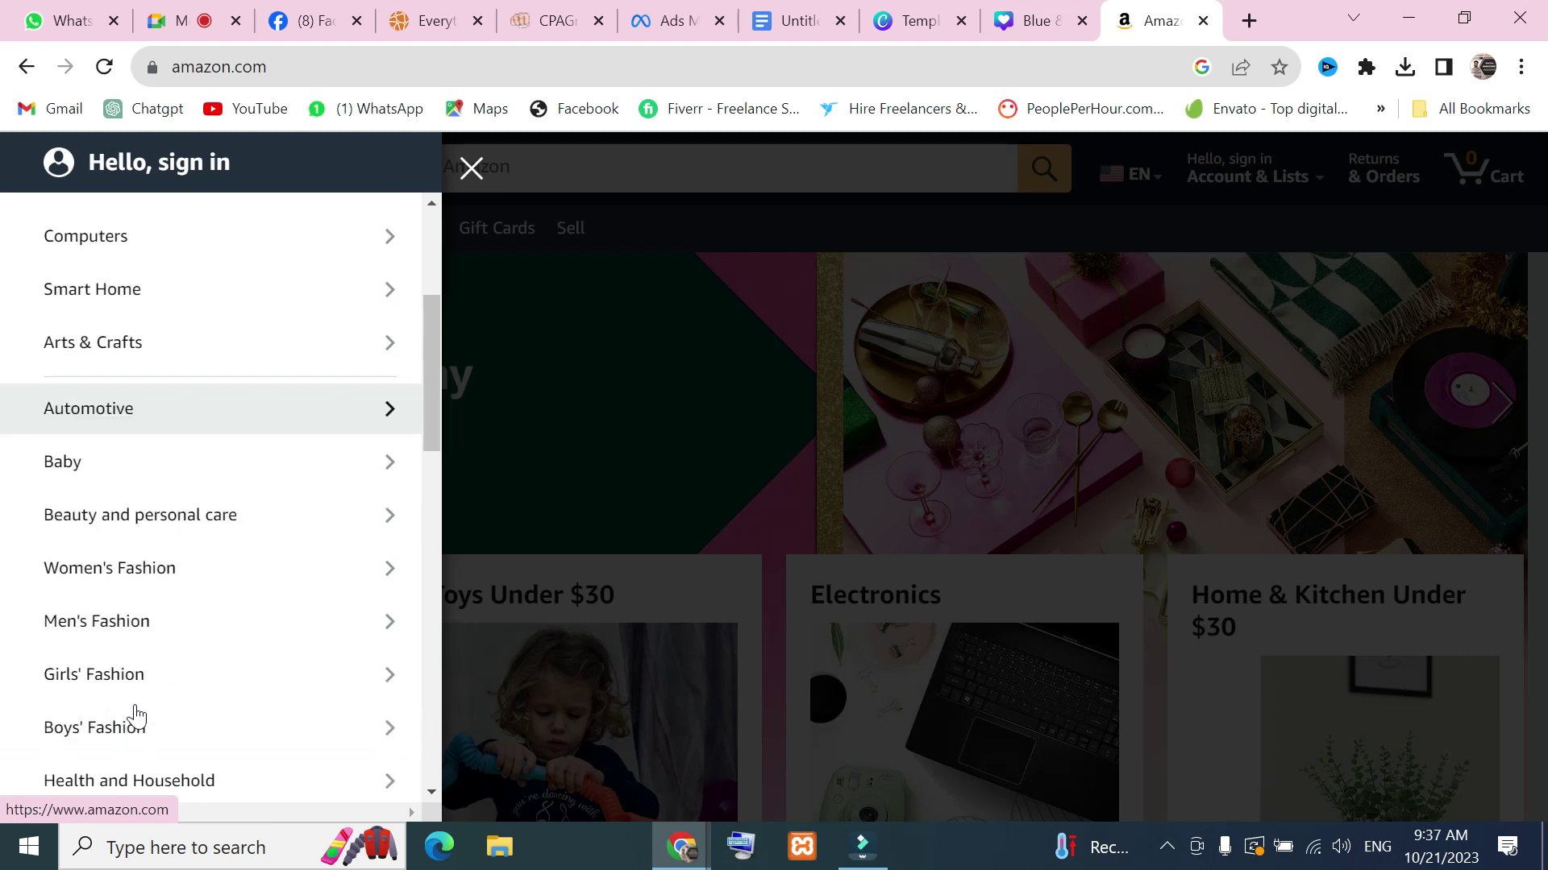
click(123, 574)
click(139, 355)
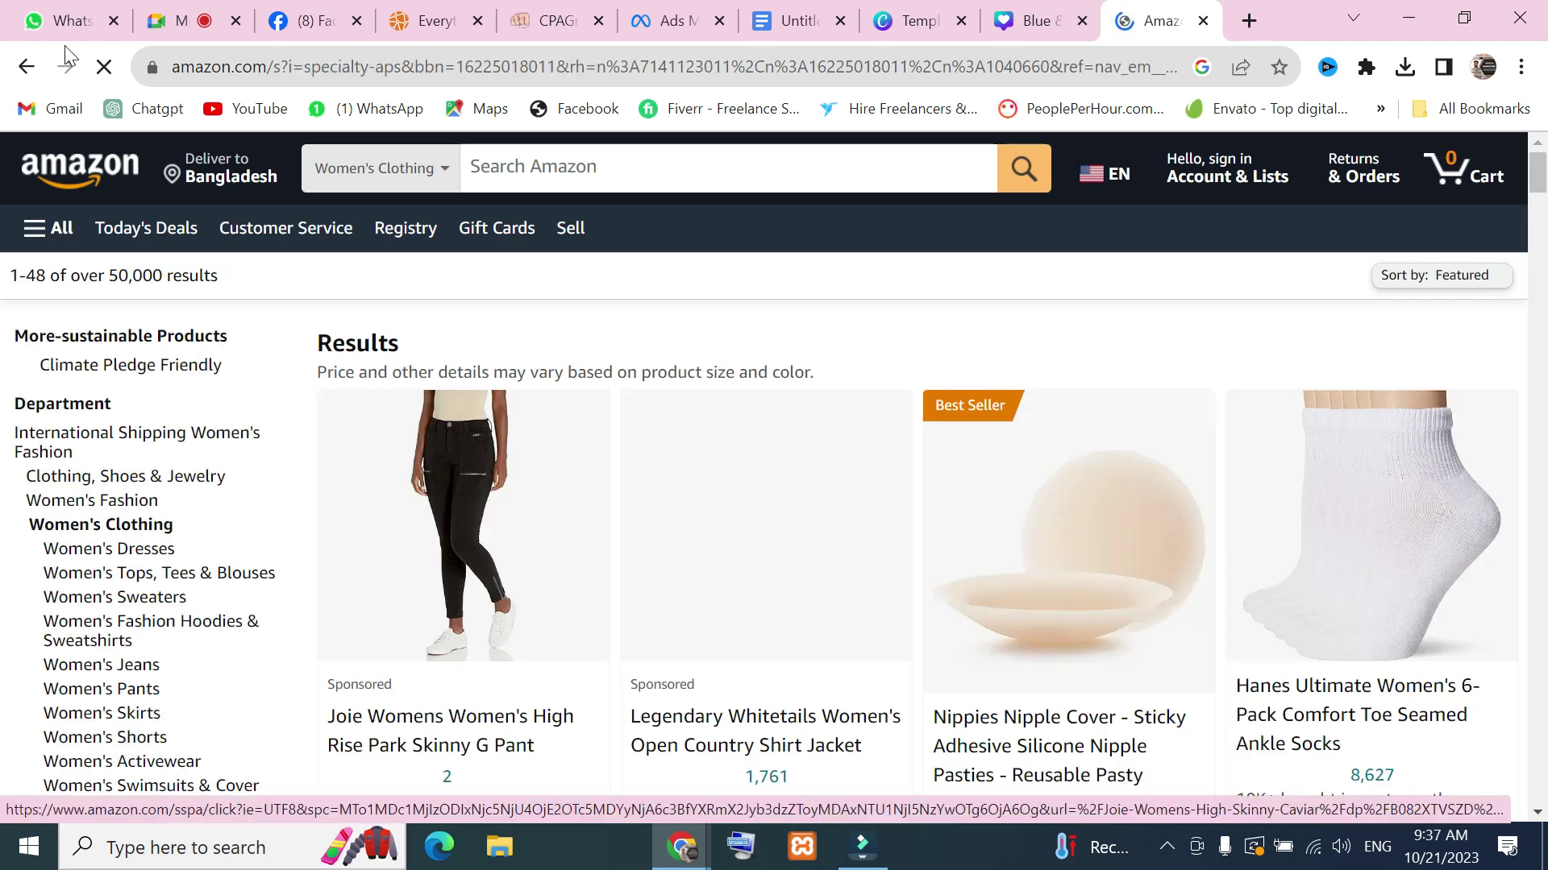
Copy the Women's Clothing results page address from the address bar
click(153, 68)
click(197, 66)
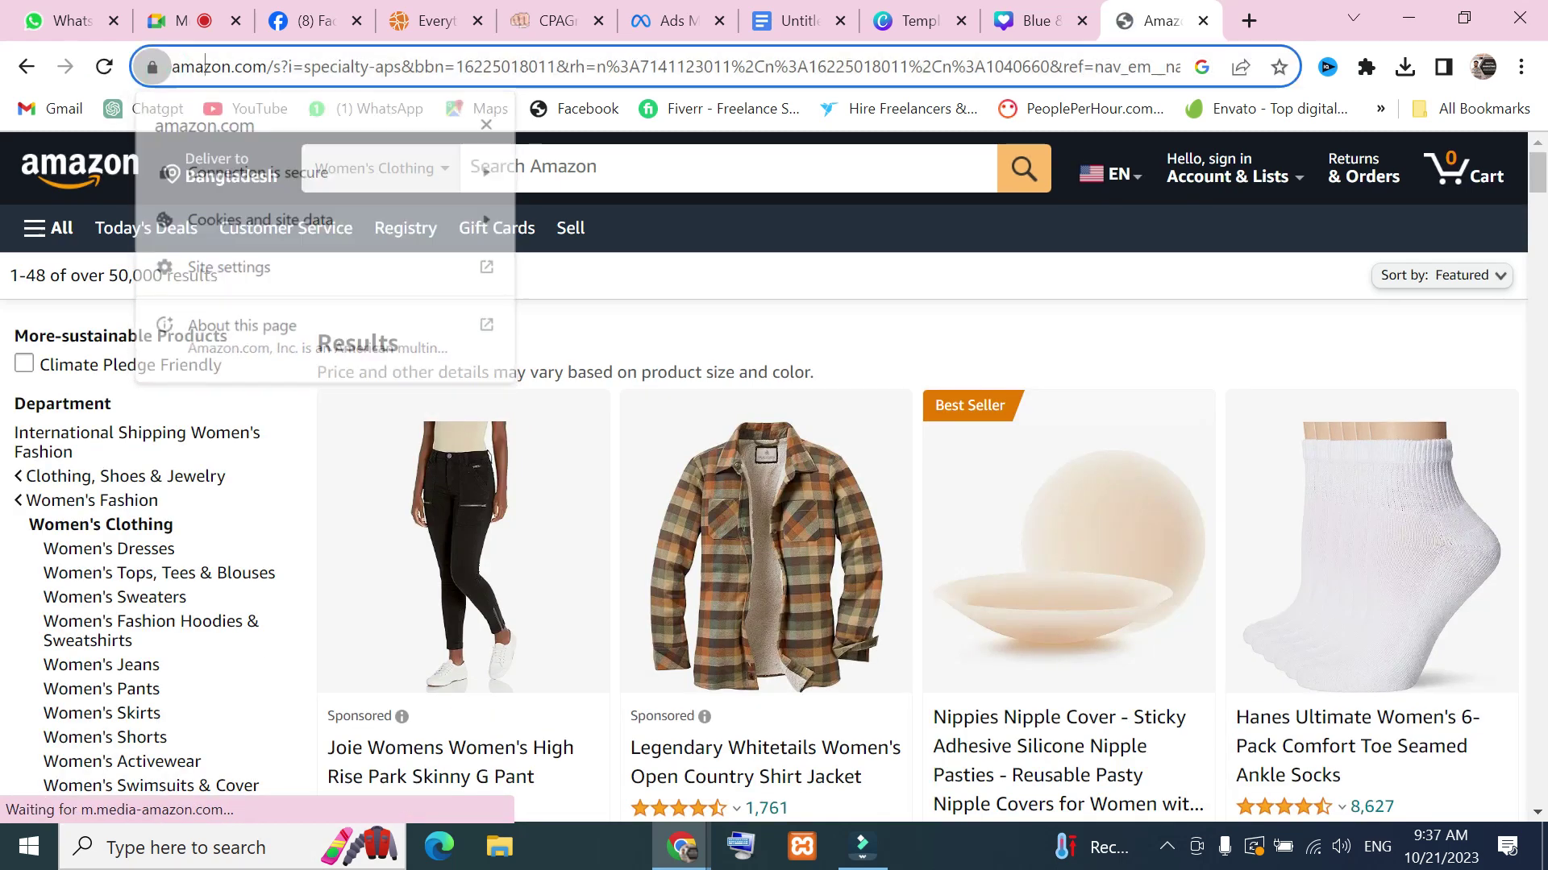
right_click(337, 81)
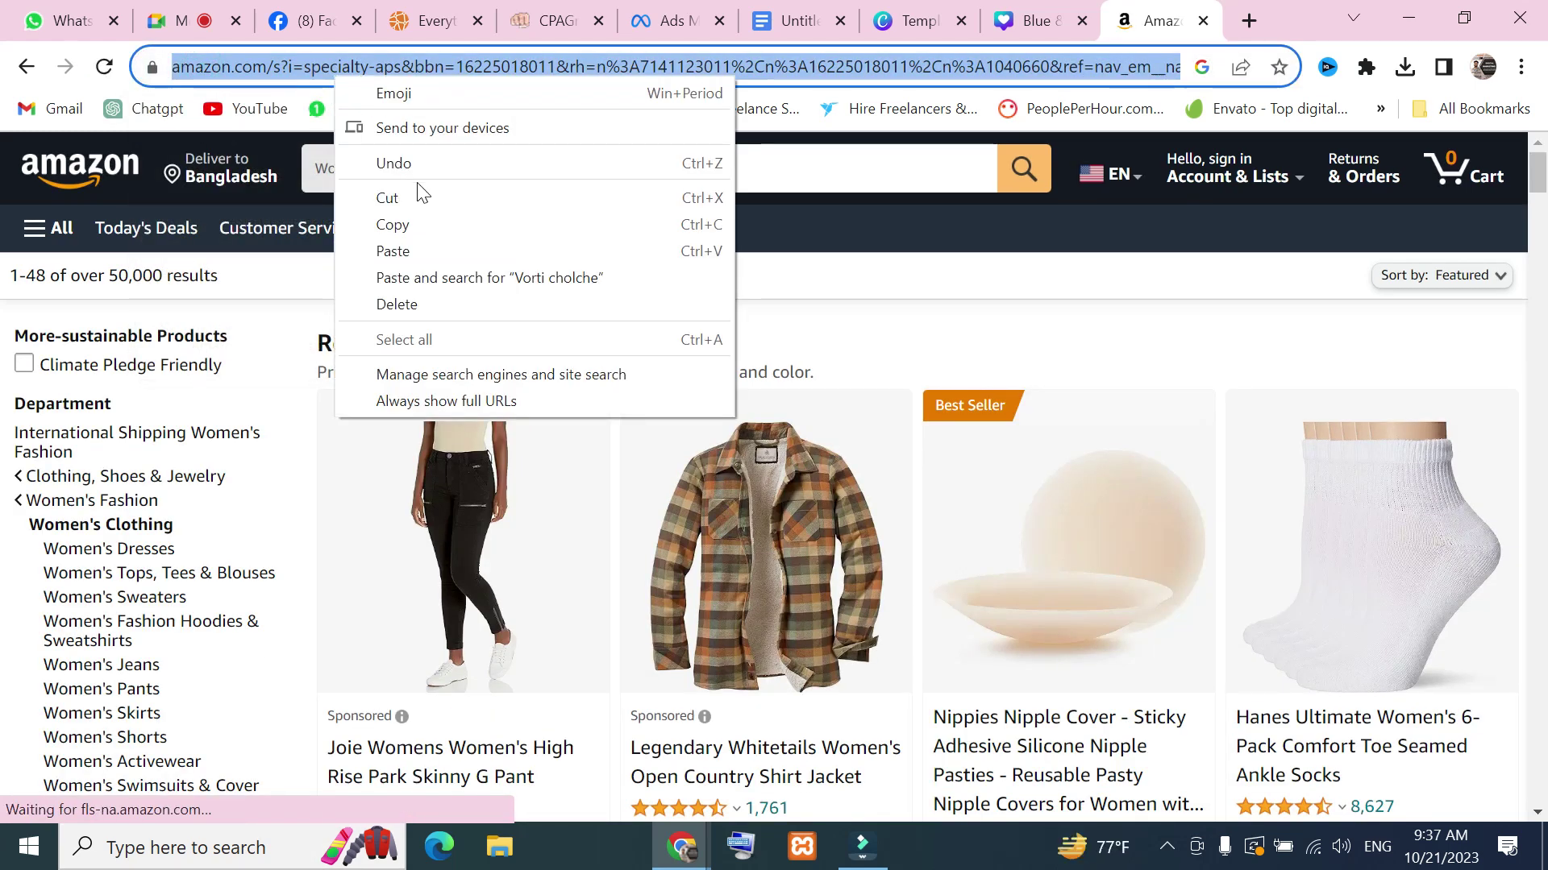
click(413, 221)
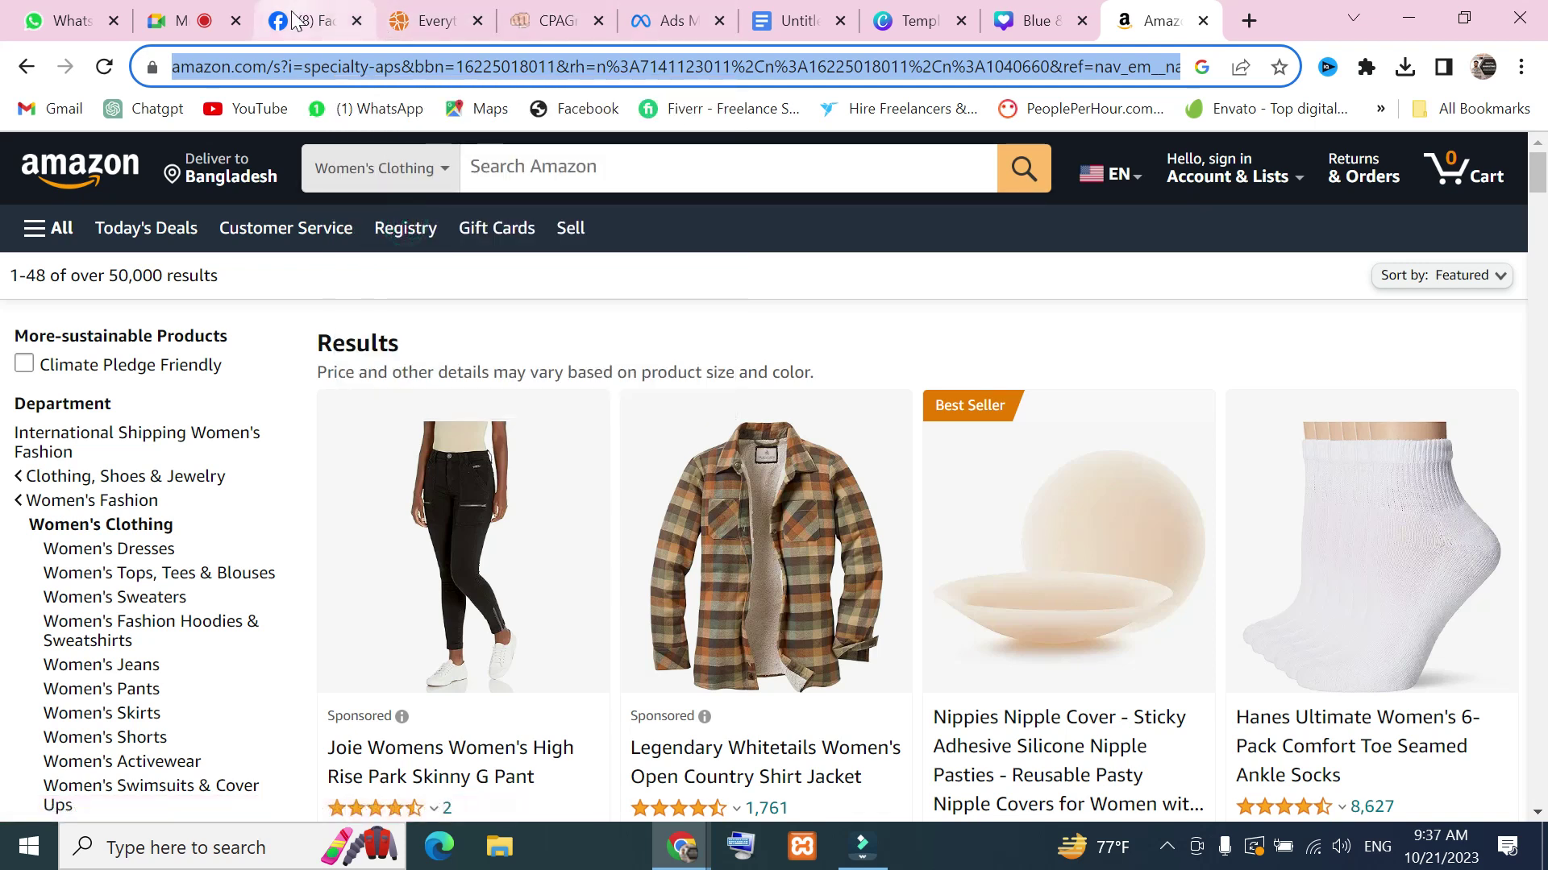
click(297, 21)
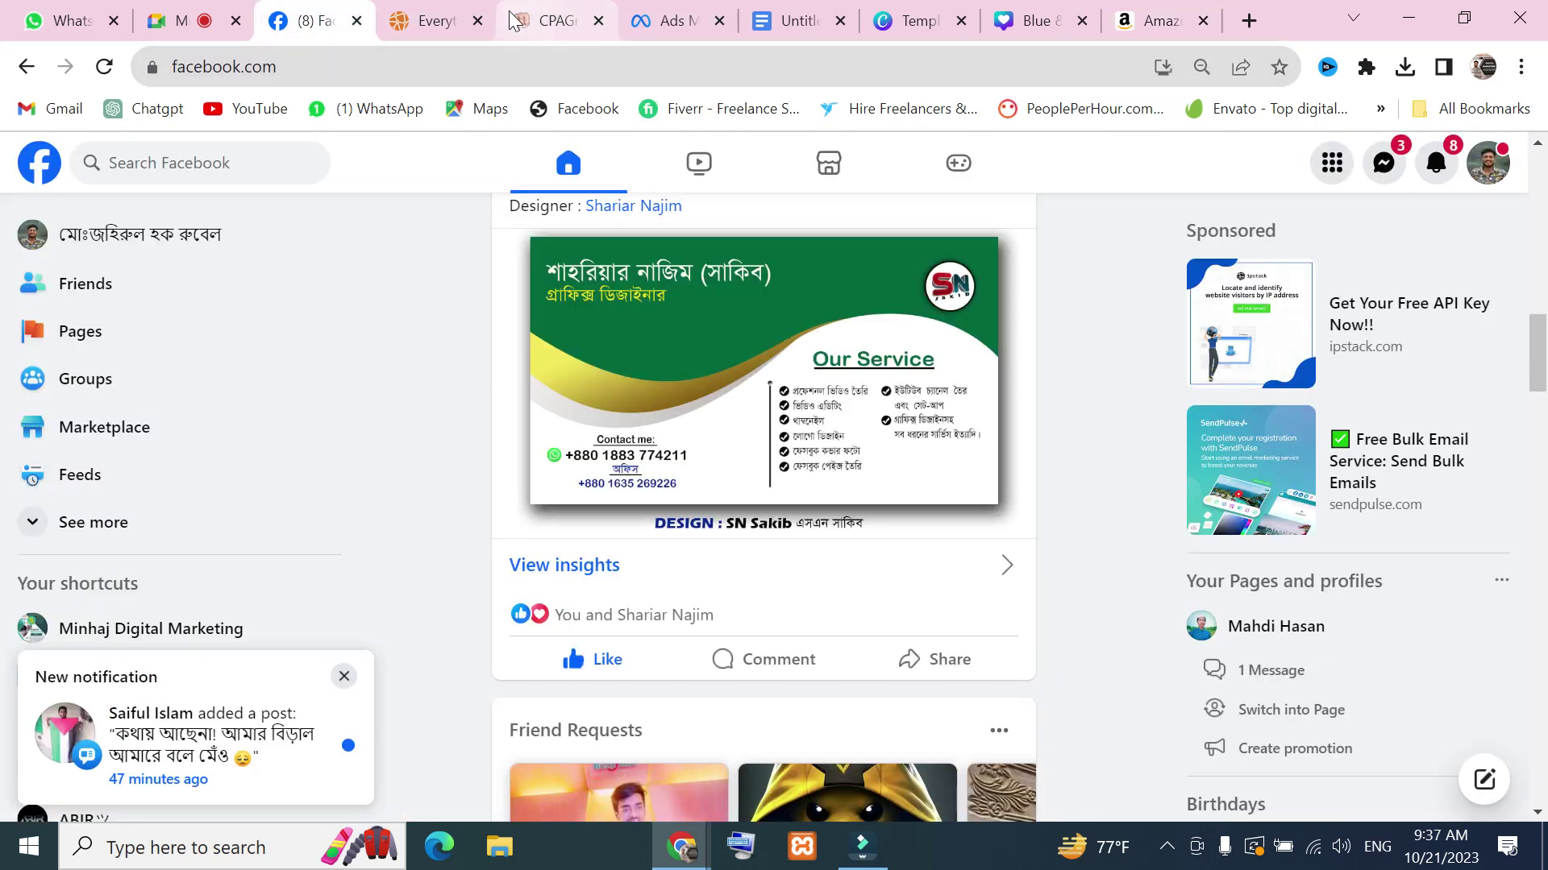
Paste the copied Amazon Women's Clothing address into the ad's Display link field
click(663, 16)
right_click(692, 558)
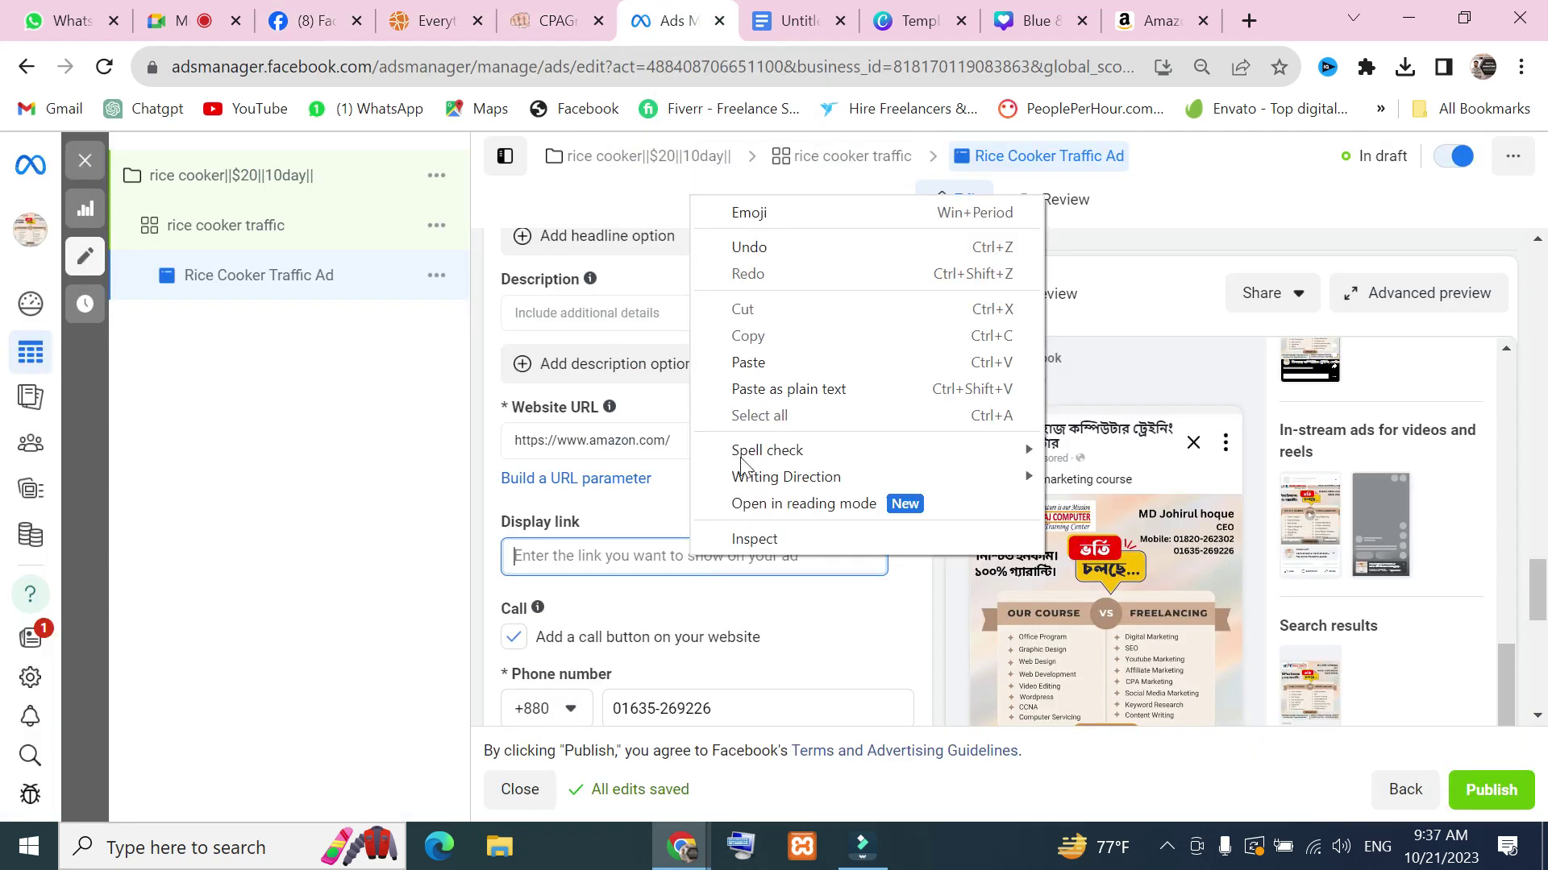
click(758, 364)
click(869, 652)
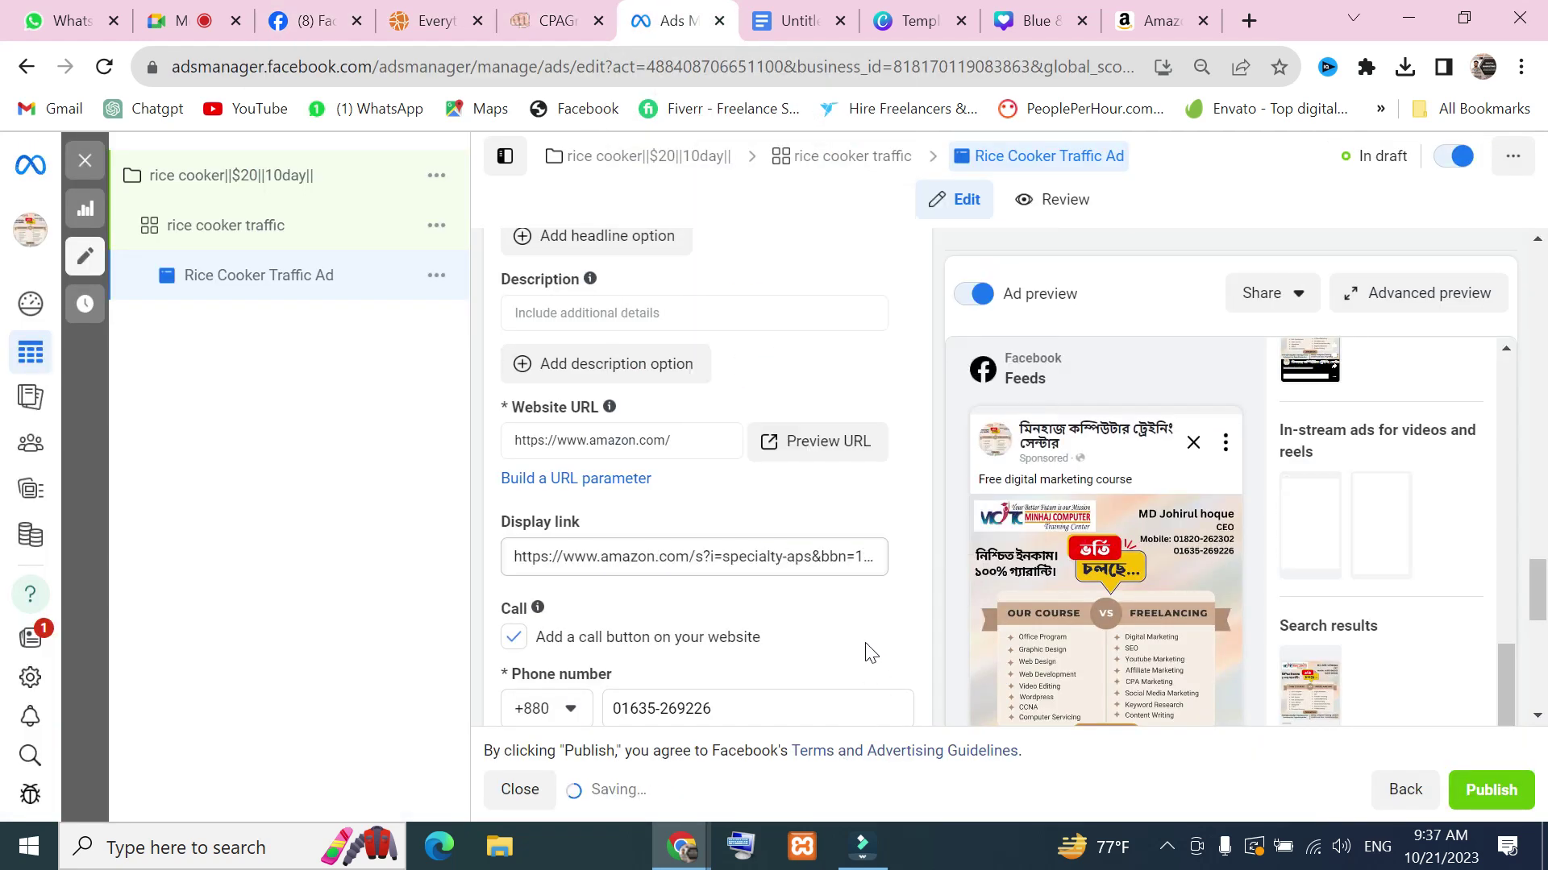
scroll(1160, 596, down, 8)
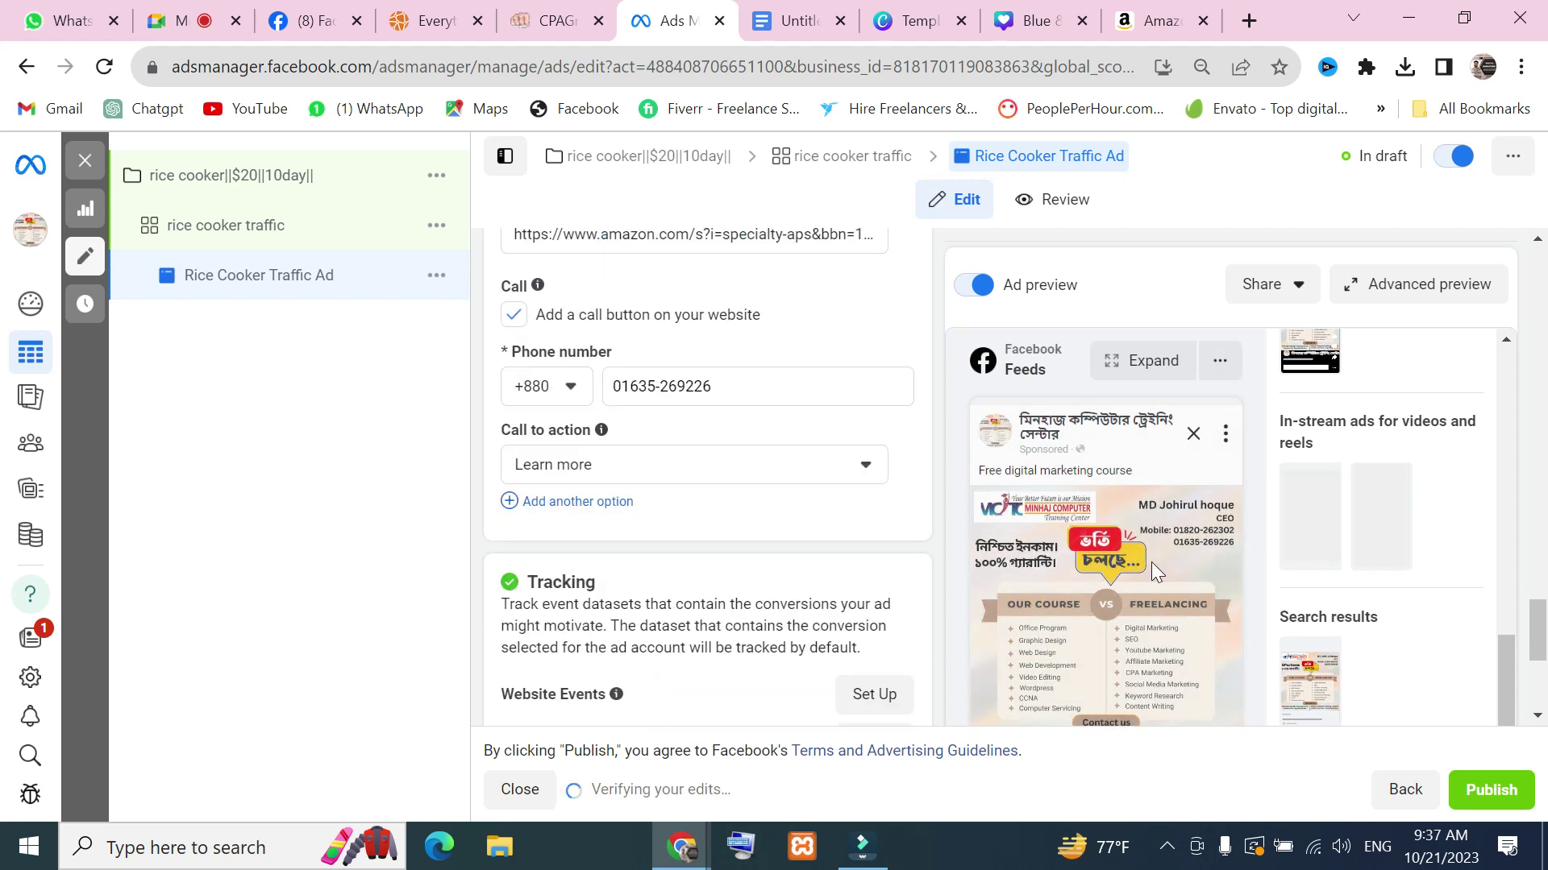
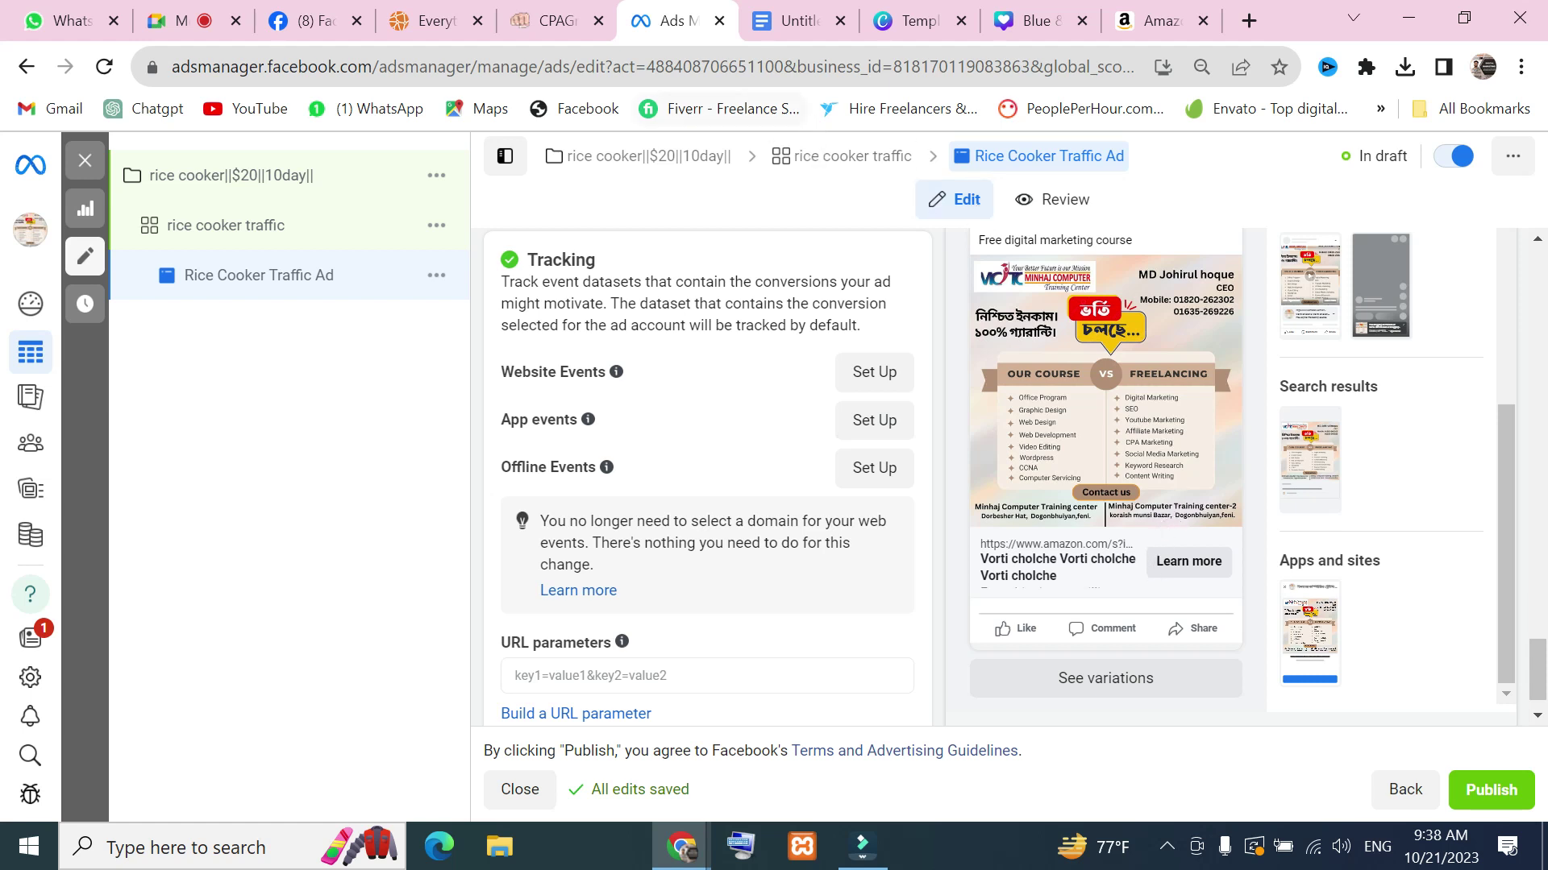
Scroll through Amazon's women's clothing results, then go back to the Rice Cooker Traffic Ad
key(ctrl+9)
scroll(642, 508, down, 5)
scroll(643, 507, up, 5)
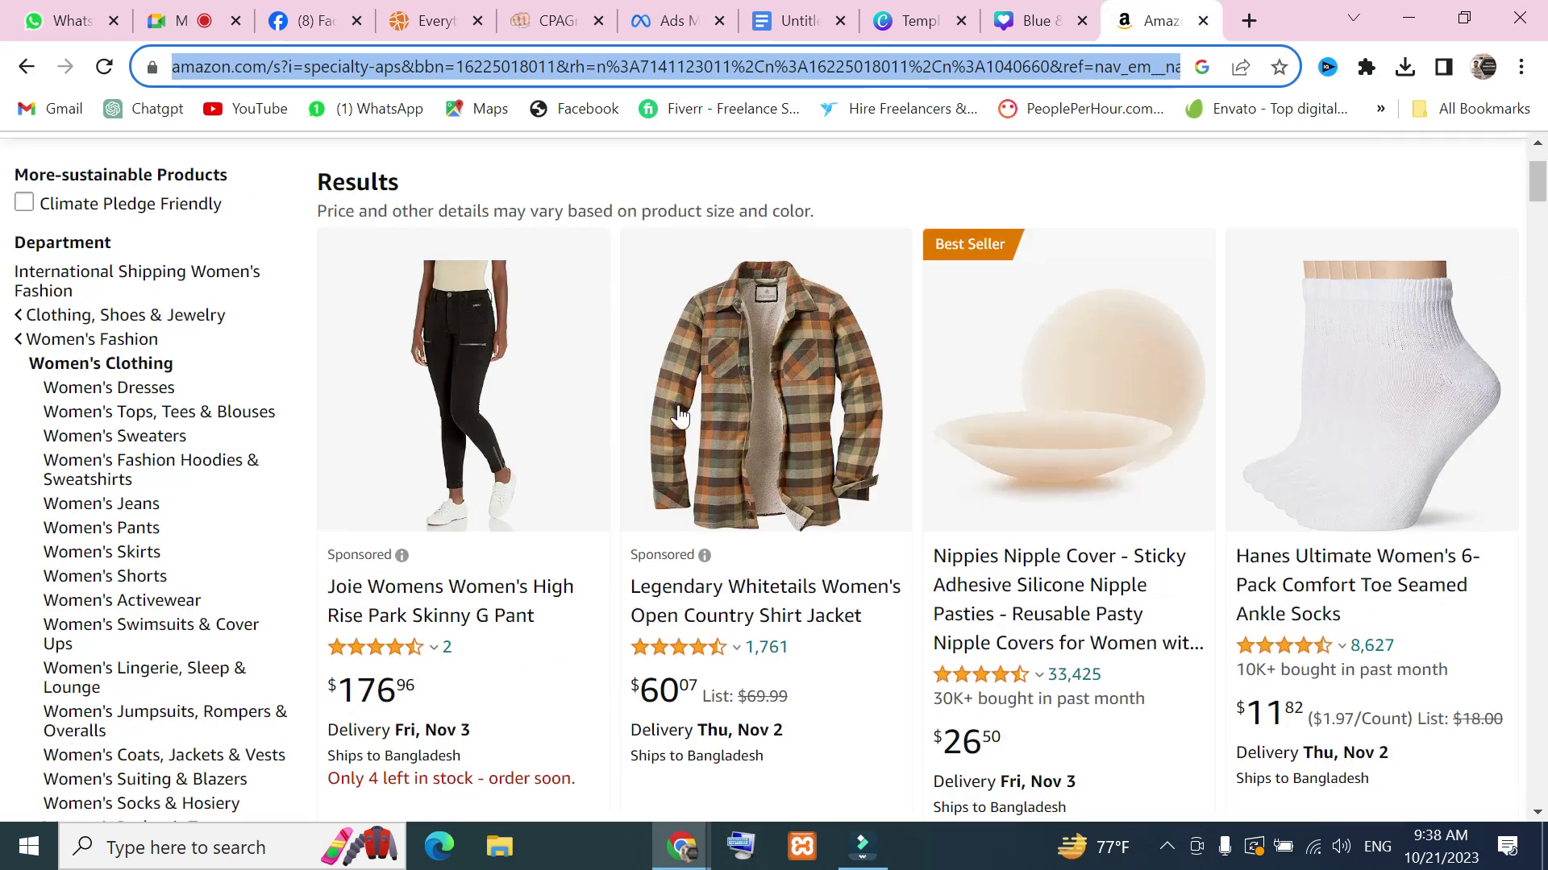
scroll(612, 397, down, 10)
scroll(1052, 458, up, 10)
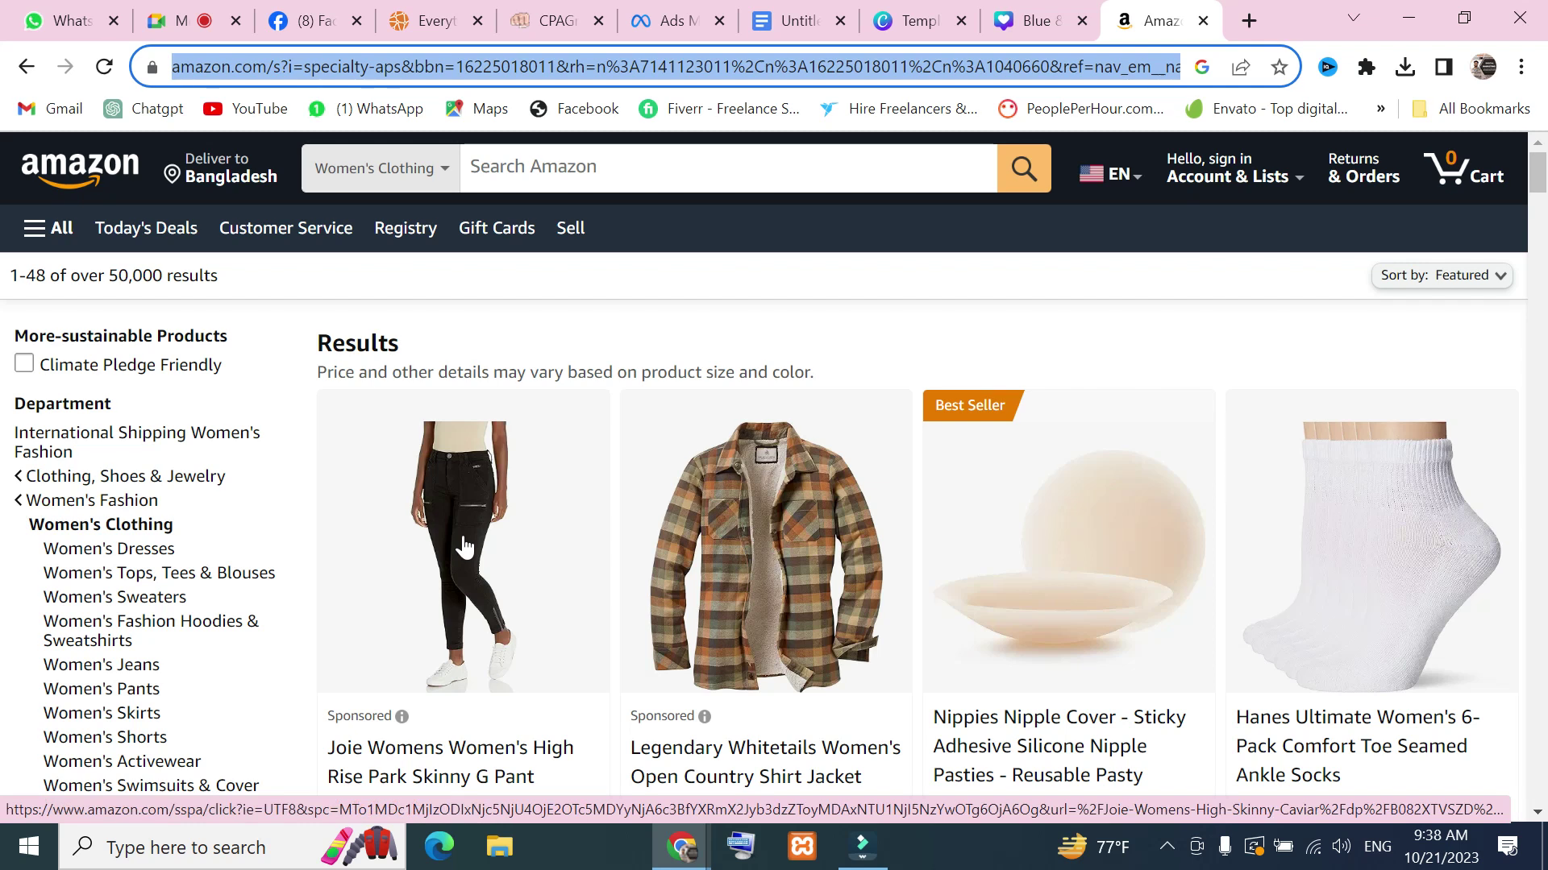
click(681, 24)
scroll(726, 499, up, 5)
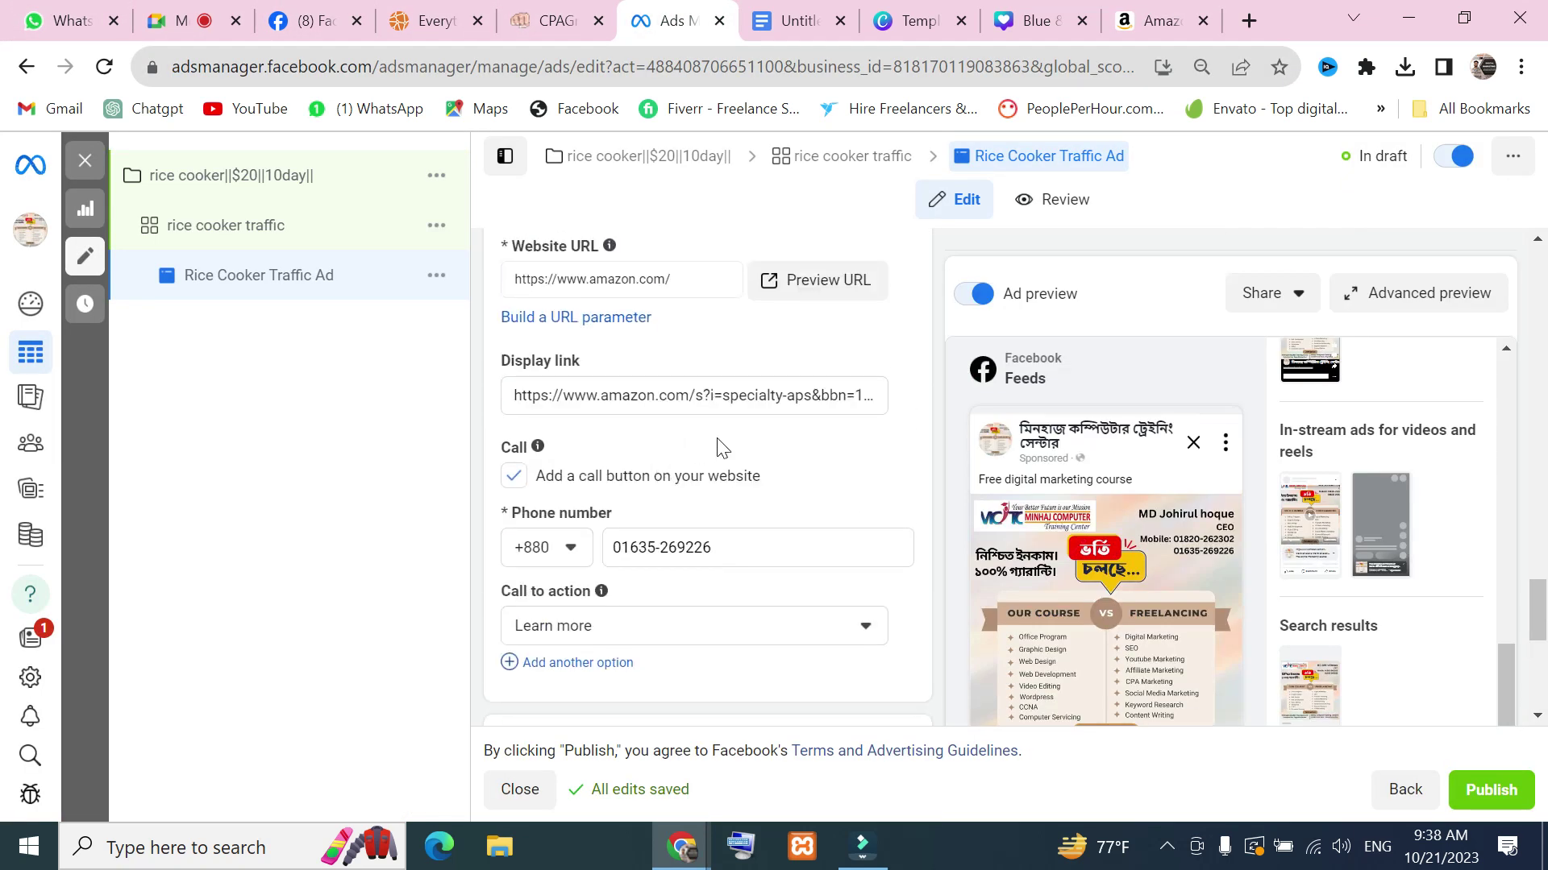
scroll(676, 598, up, 2)
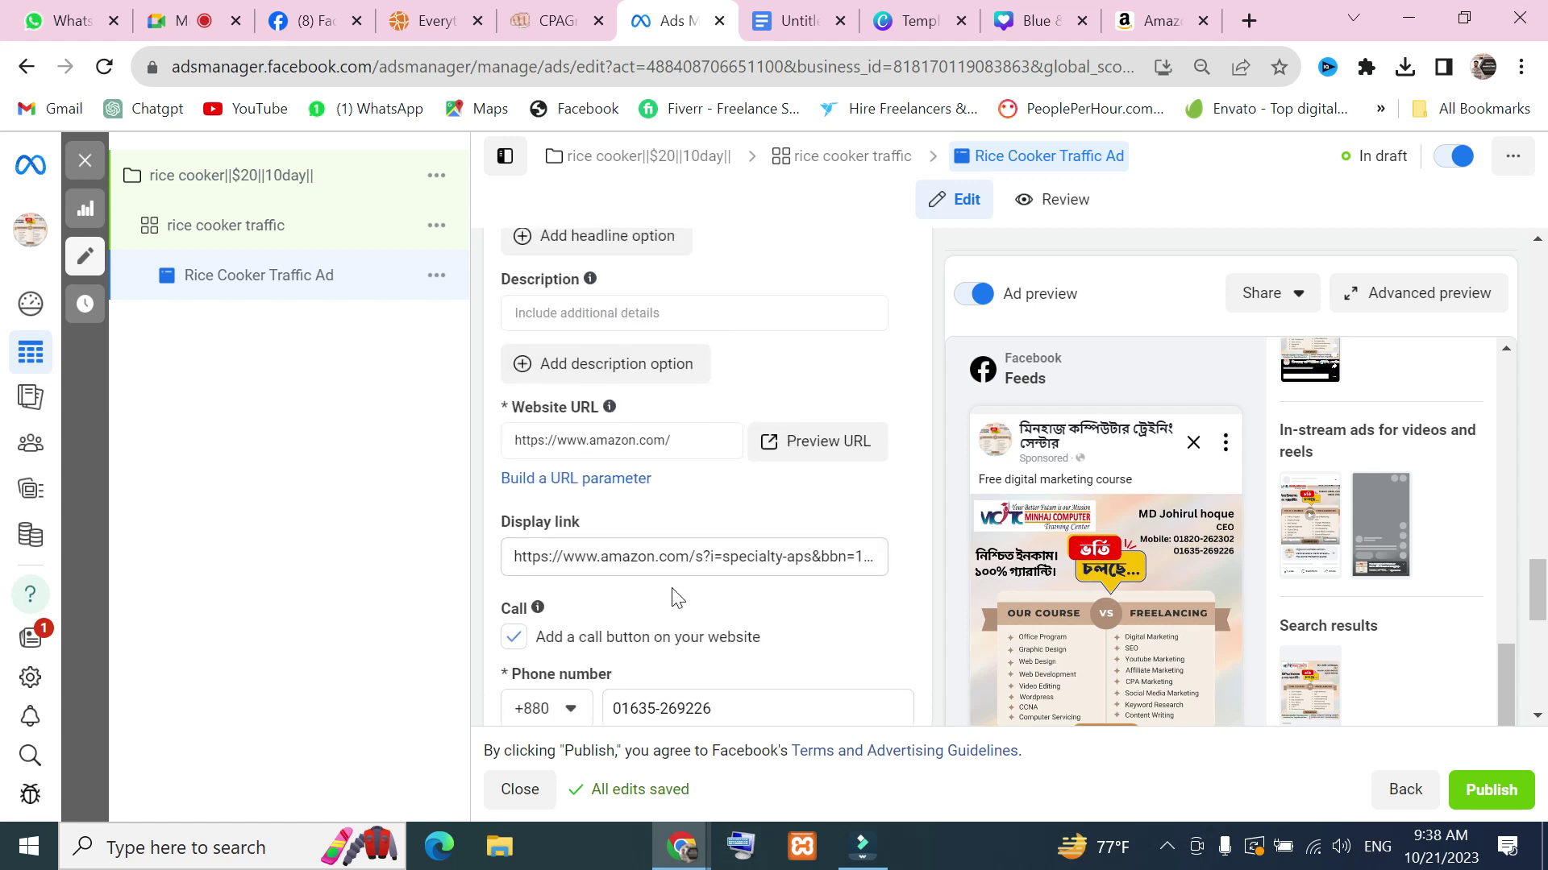
scroll(772, 674, down, 4)
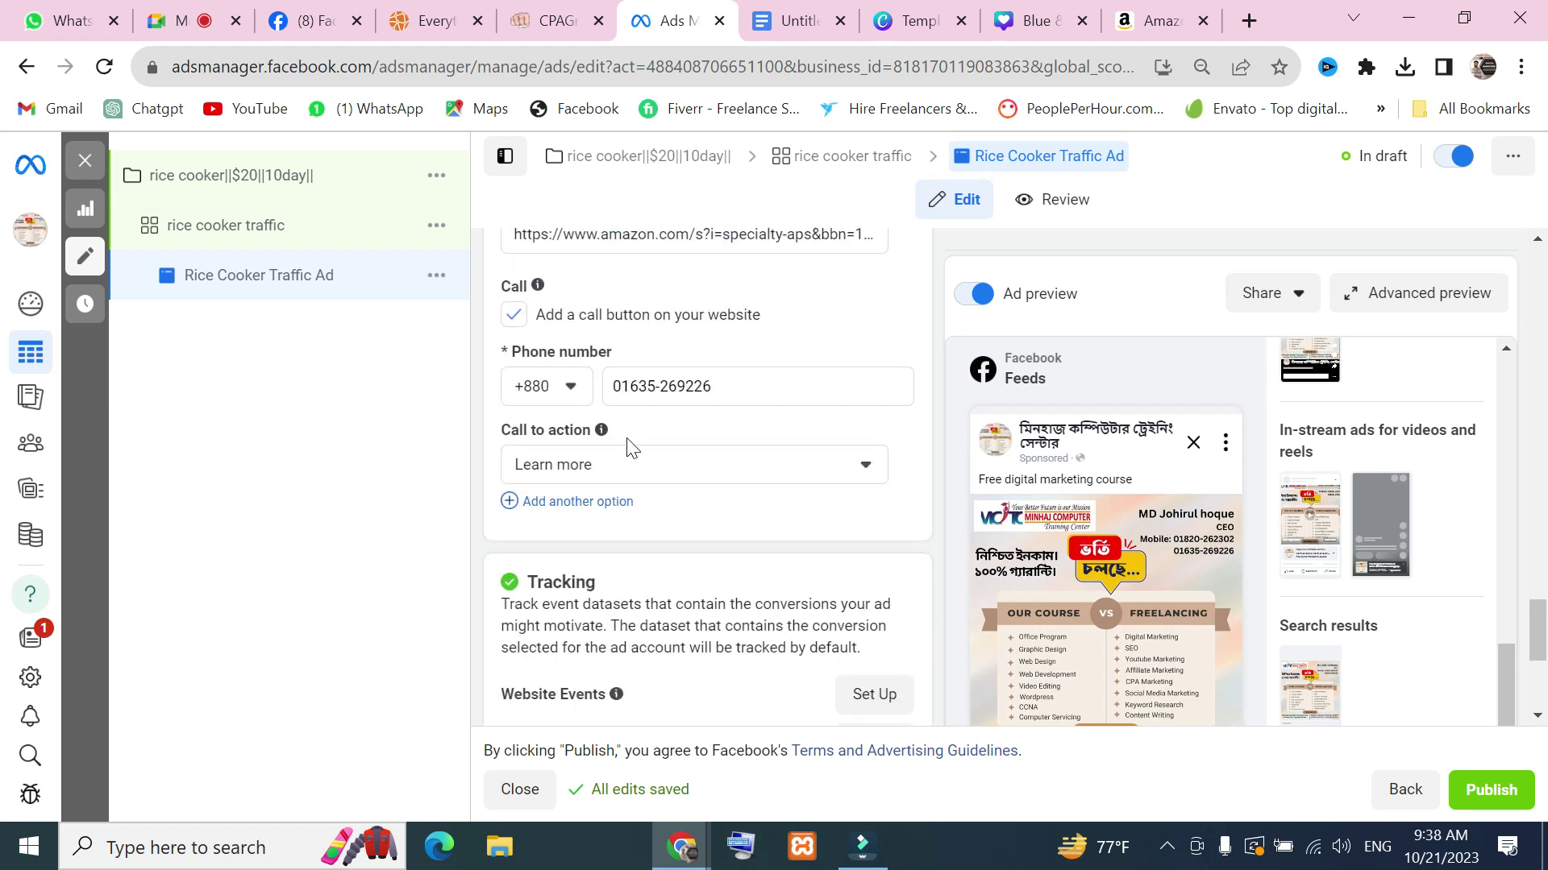
drag(749, 386, 605, 386)
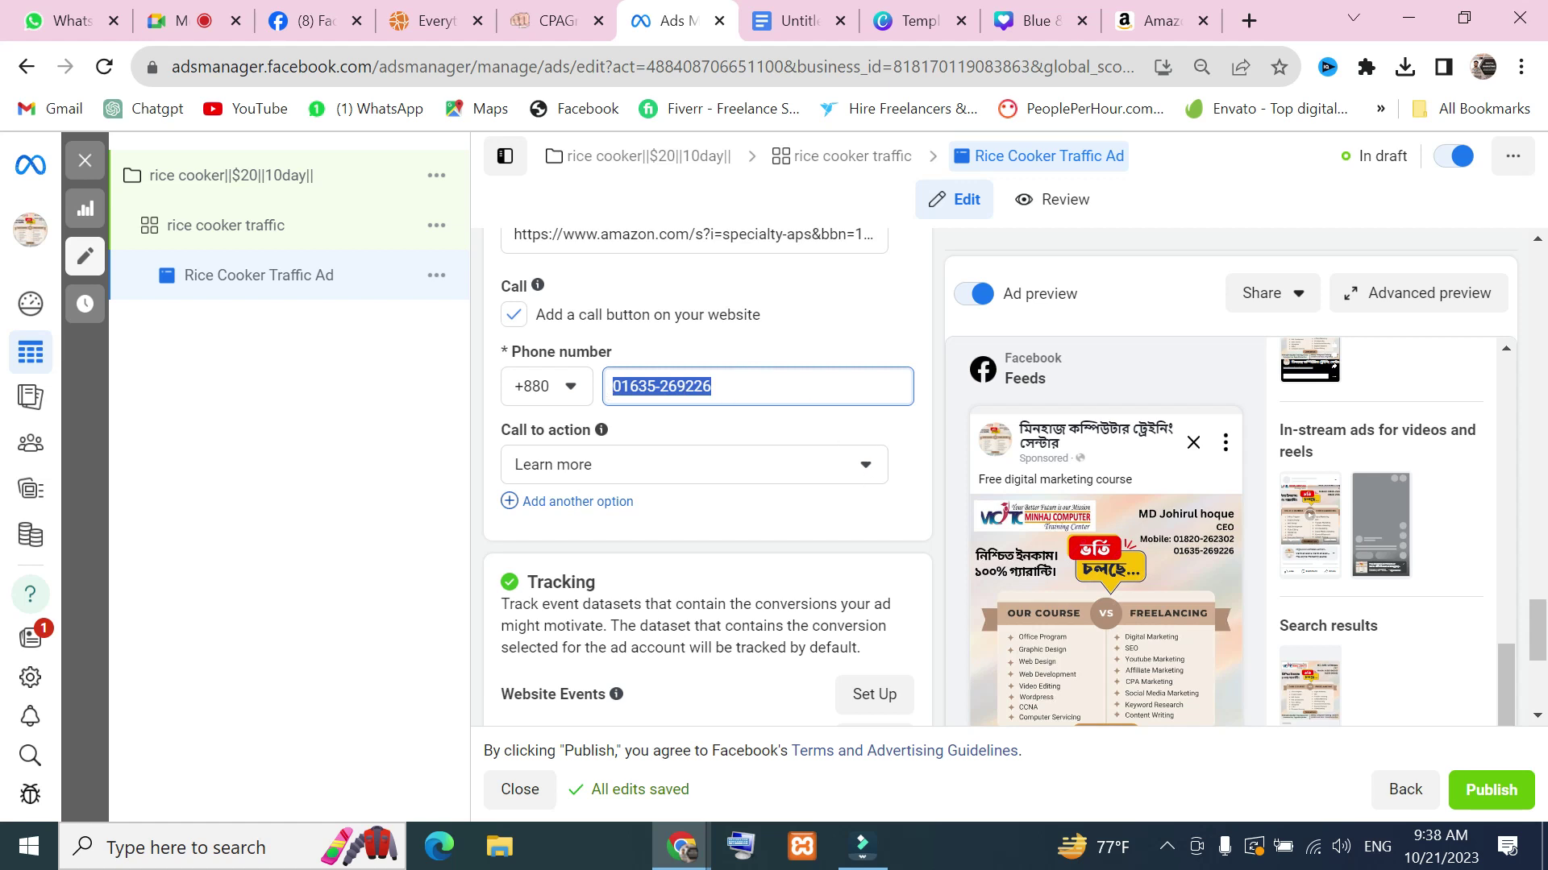
click(757, 387)
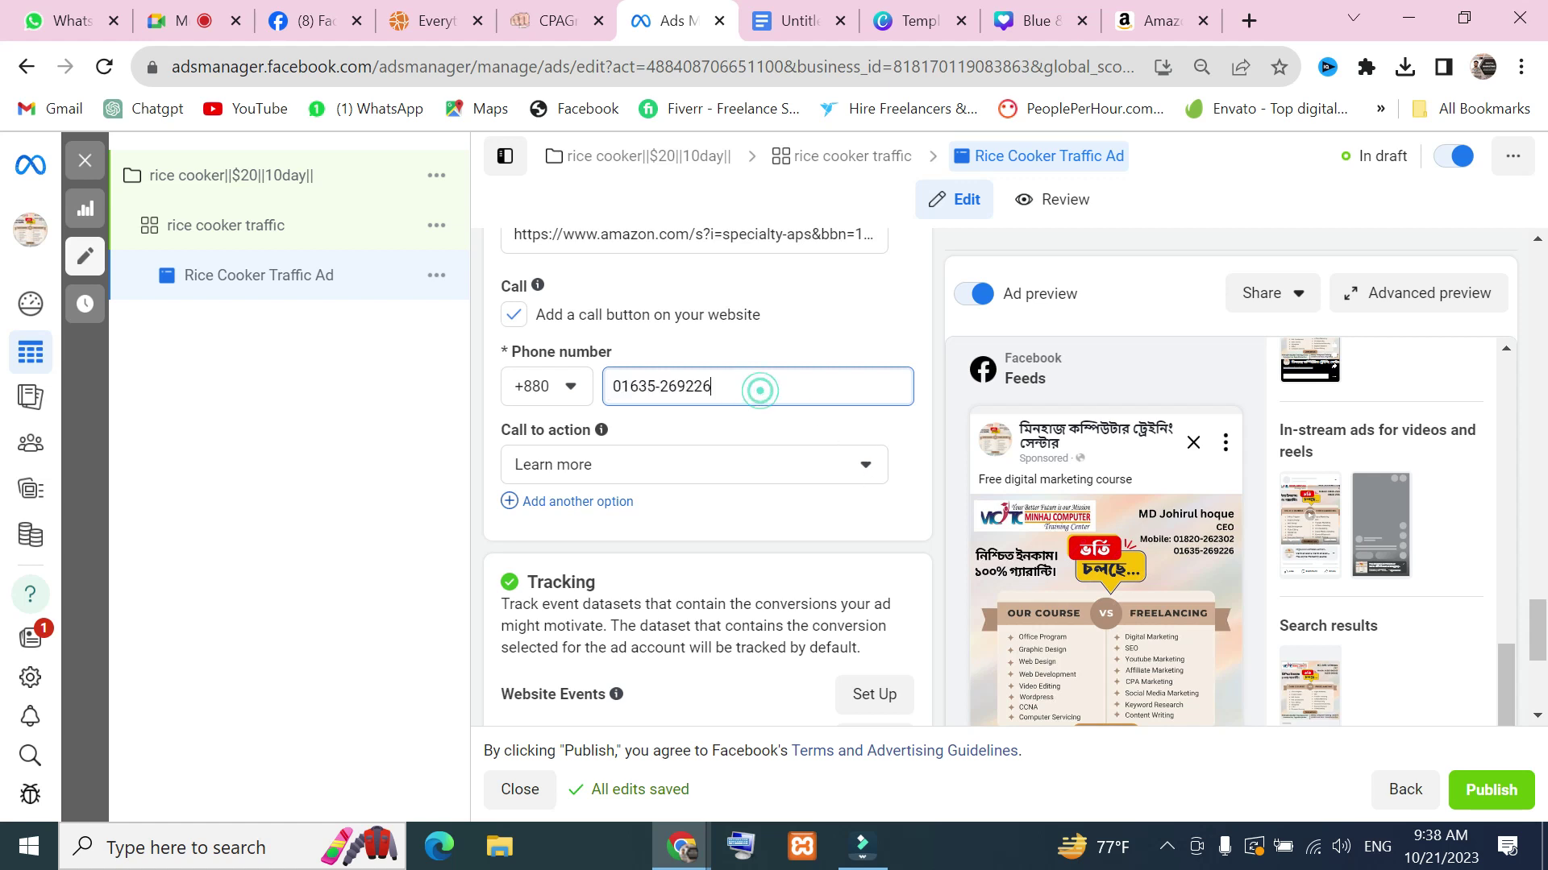
click(569, 389)
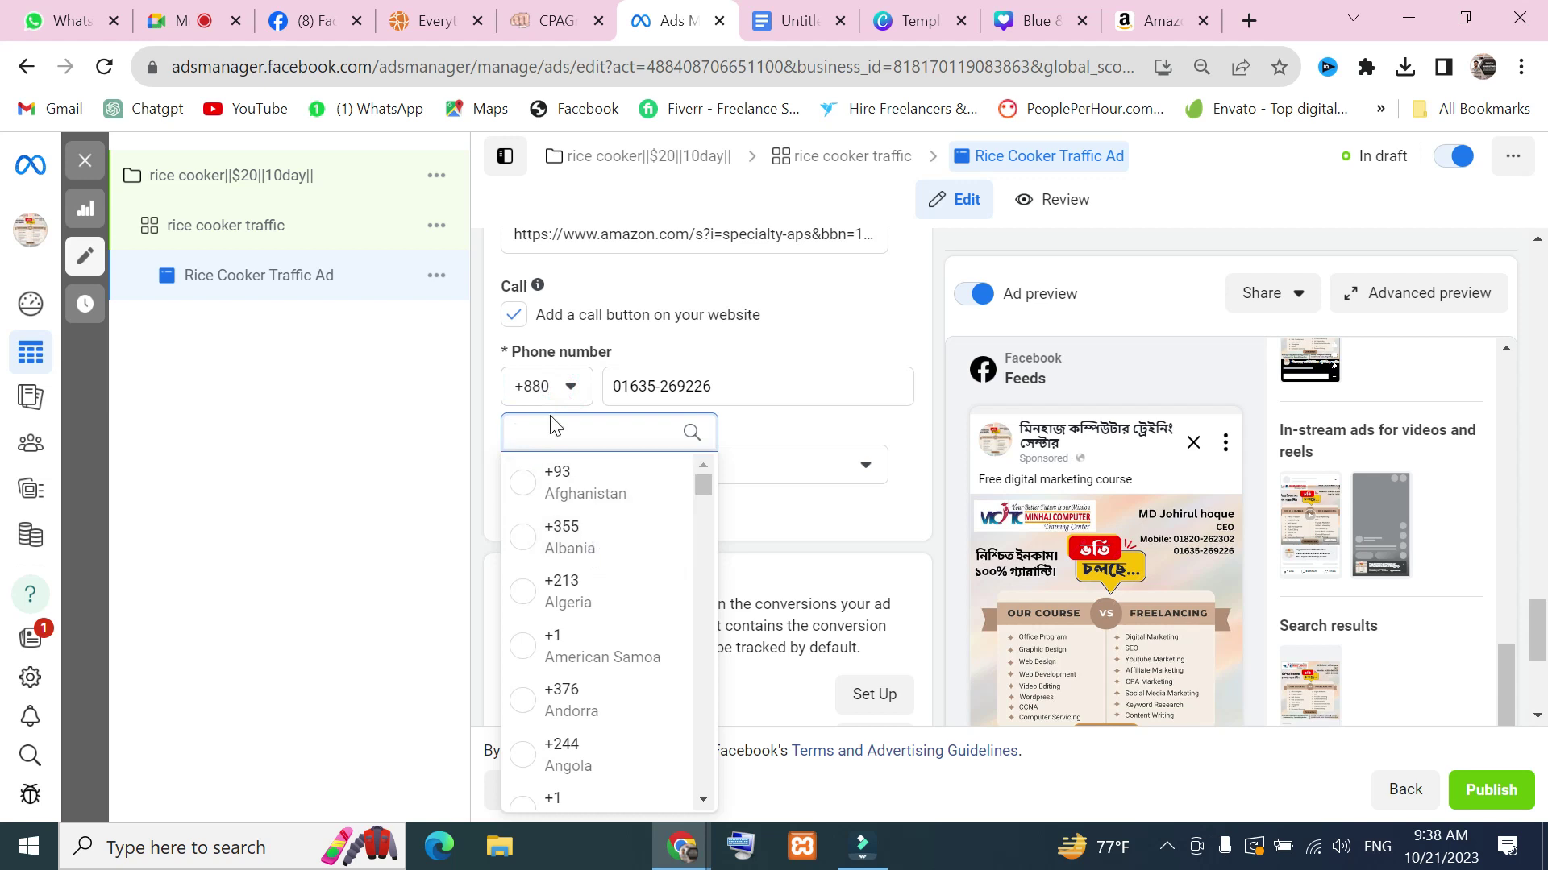
key(Escape)
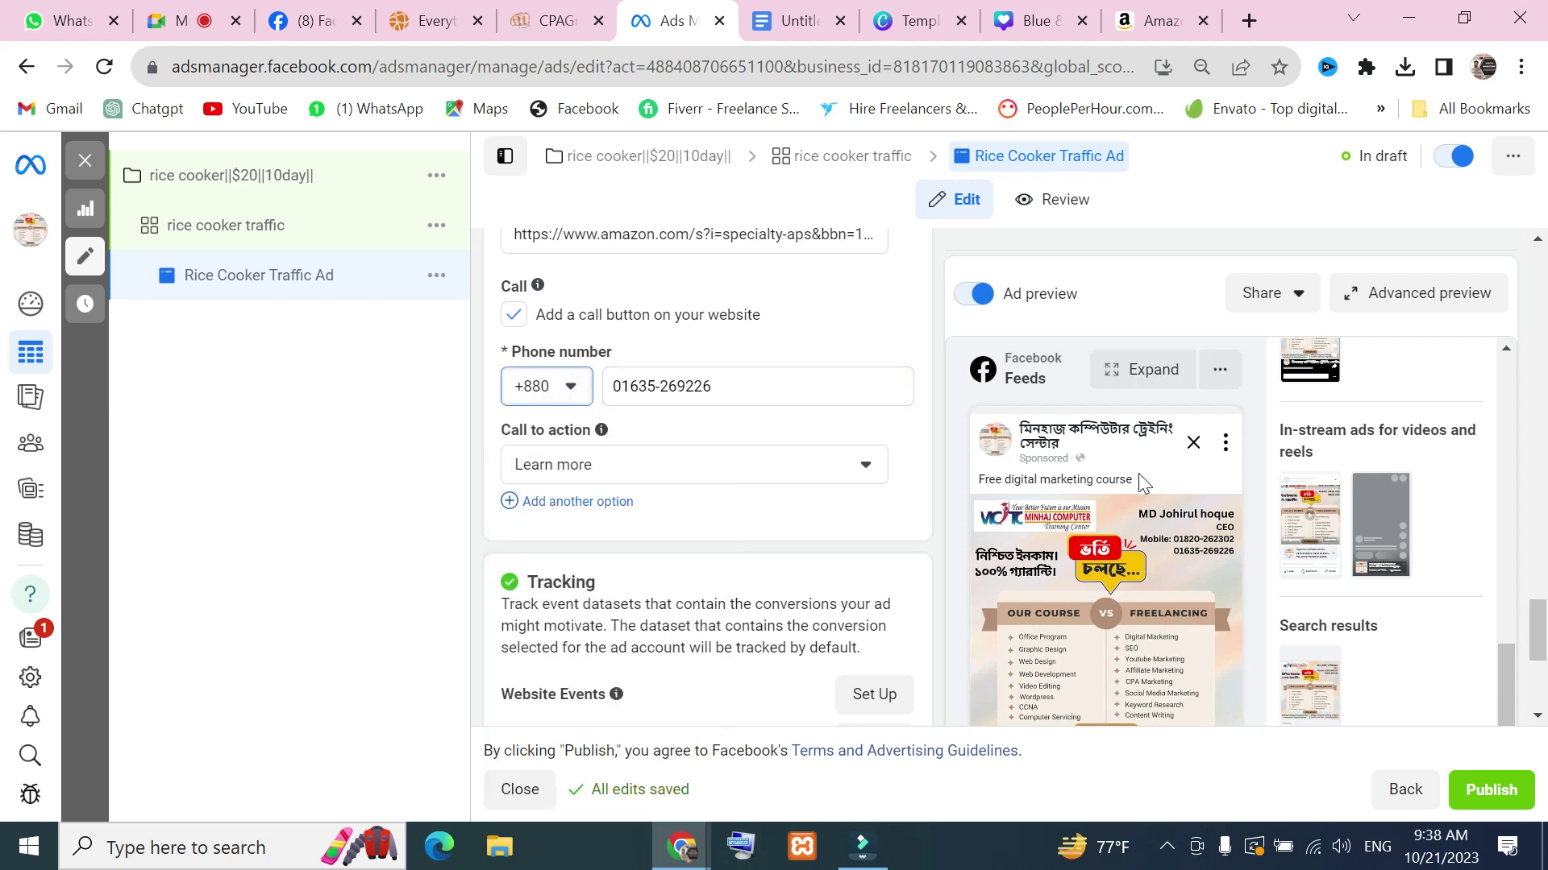
key(Print)
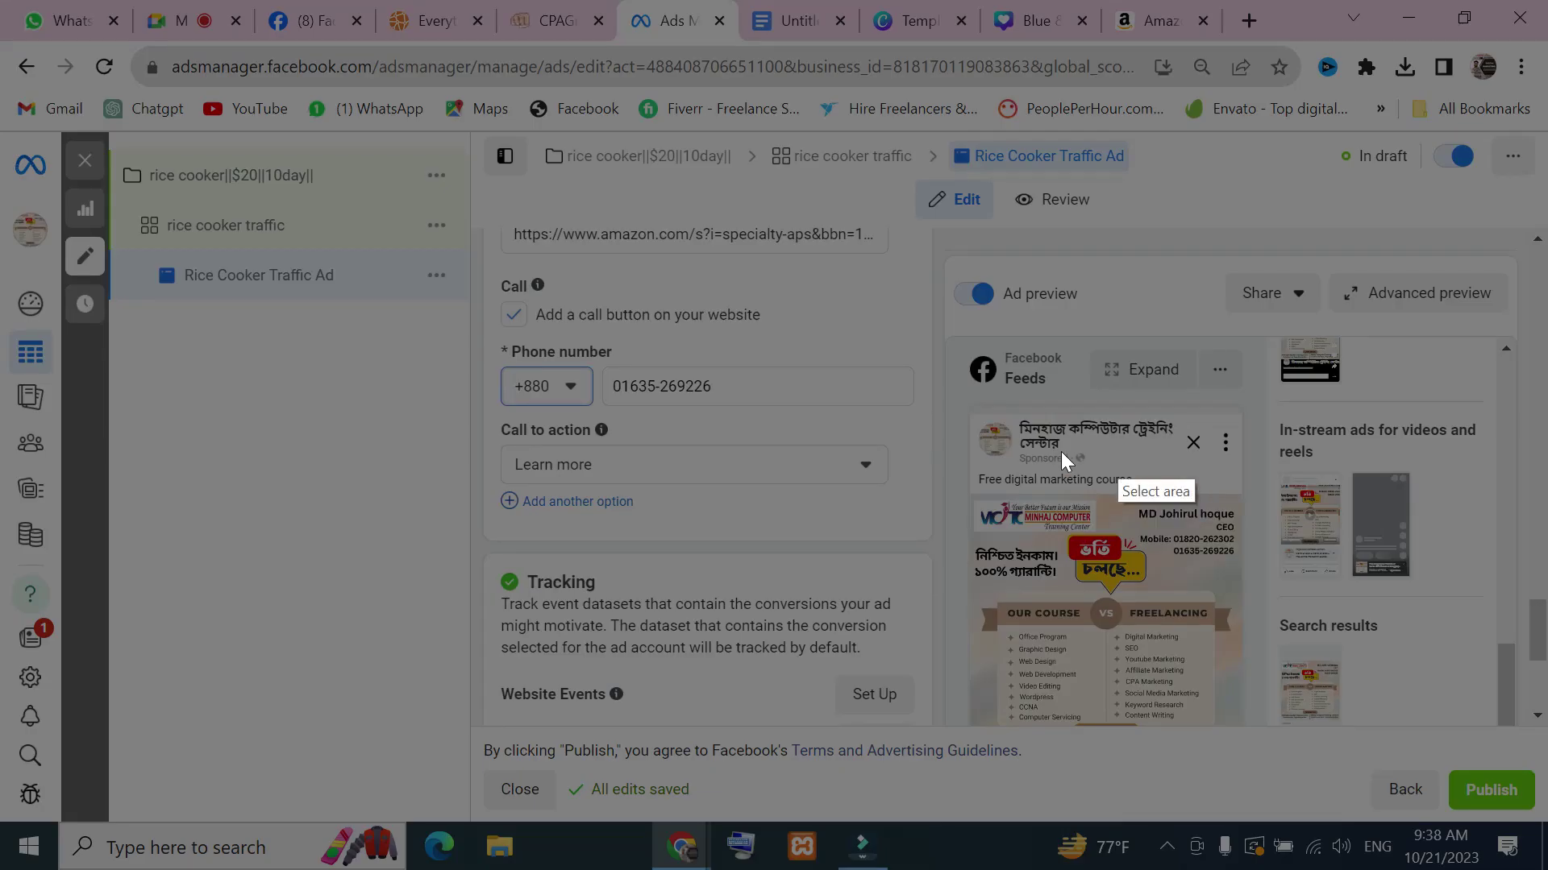
drag(479, 206, 658, 390)
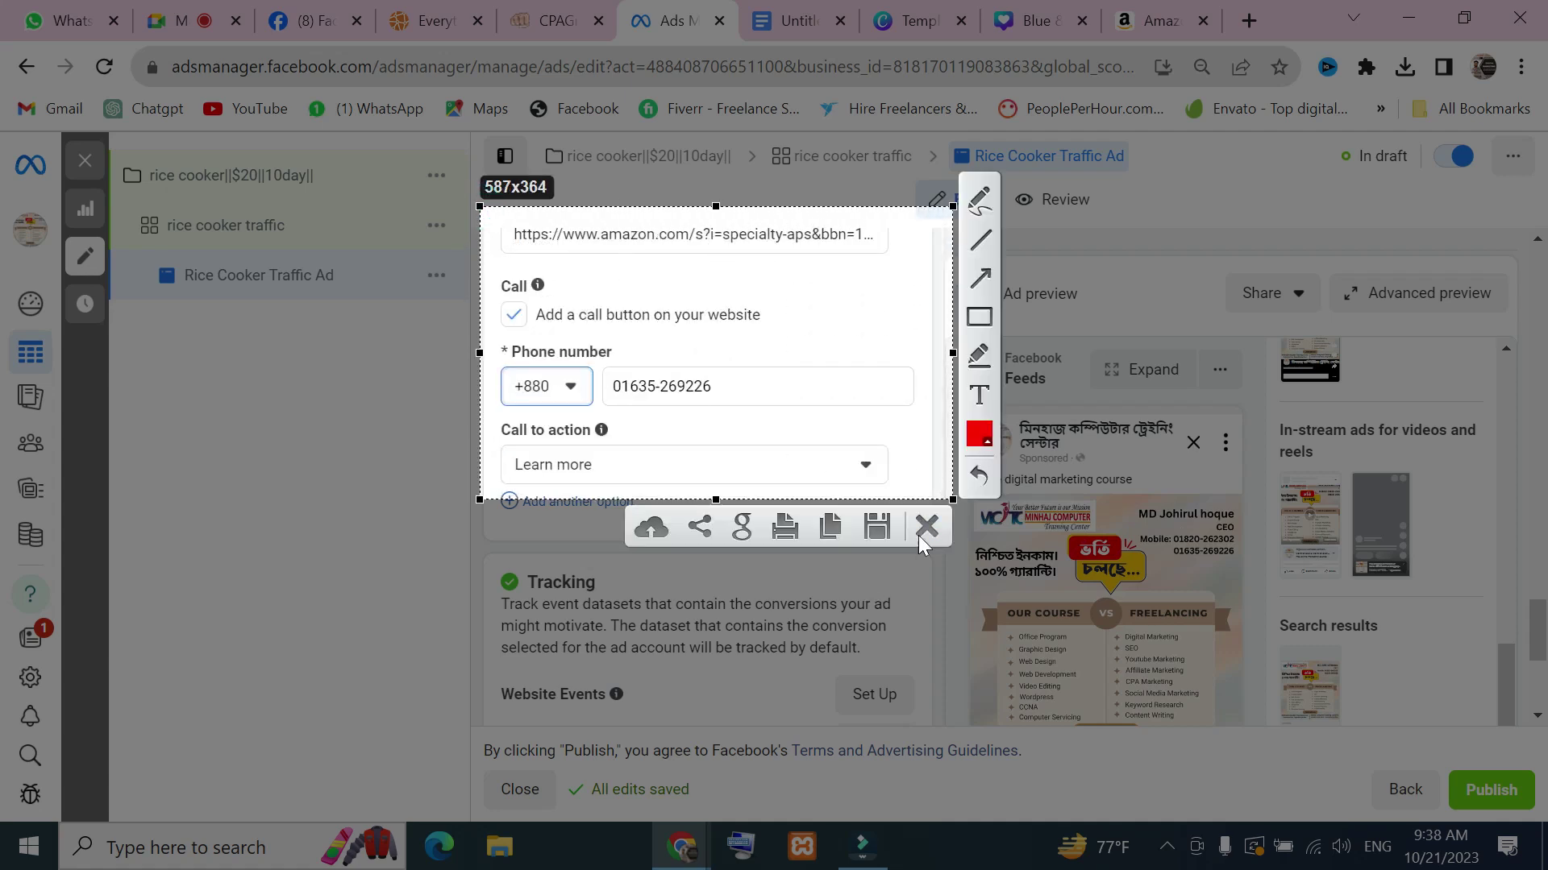
click(991, 266)
drag(821, 338, 729, 408)
click(927, 528)
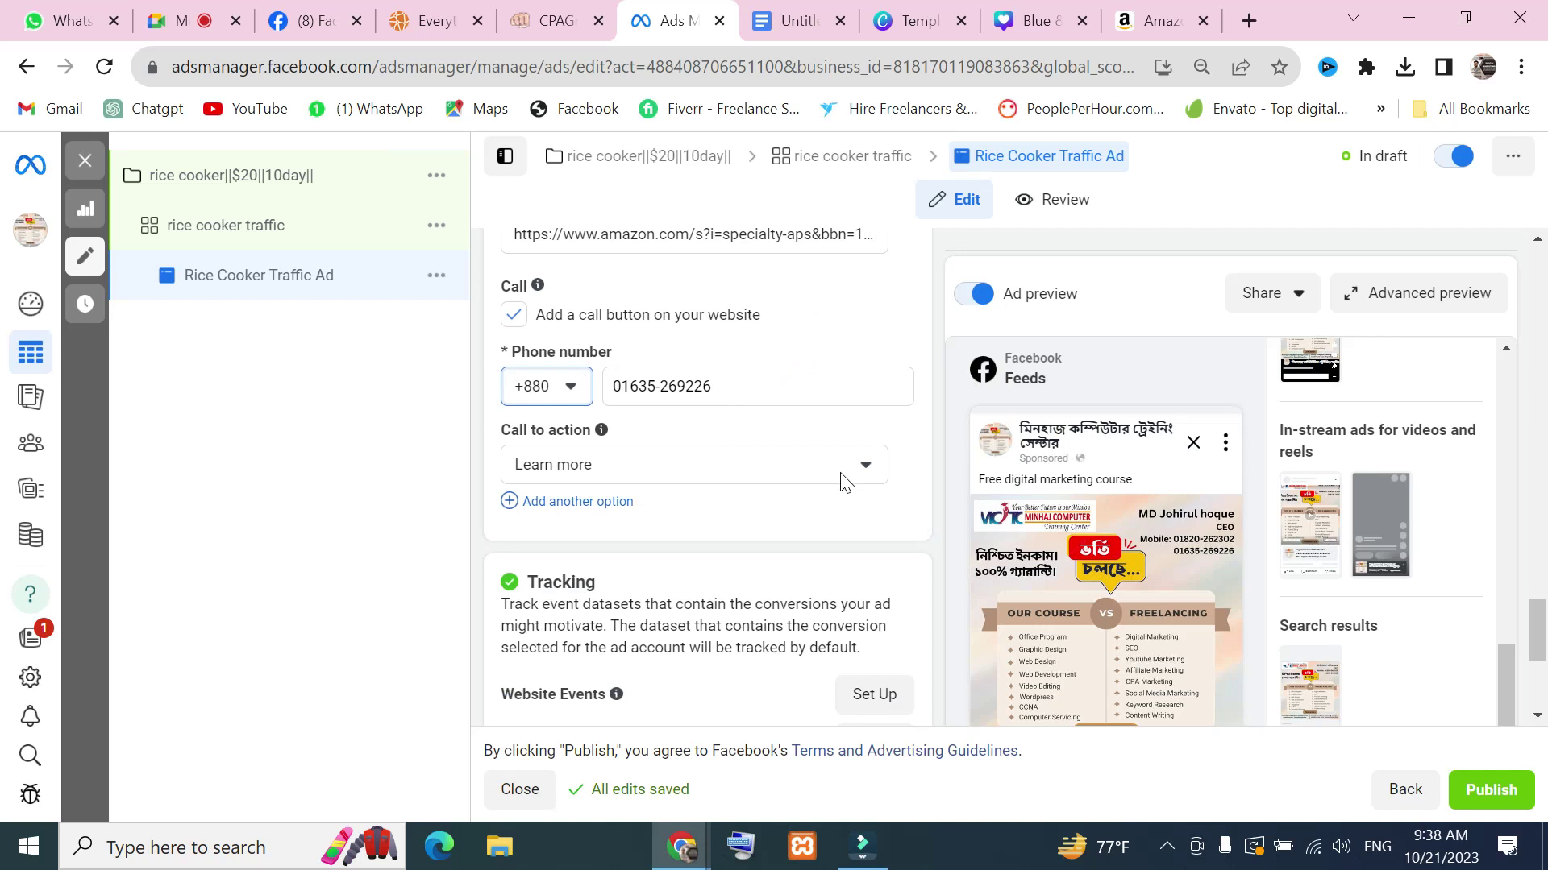
scroll(966, 472, down, 4)
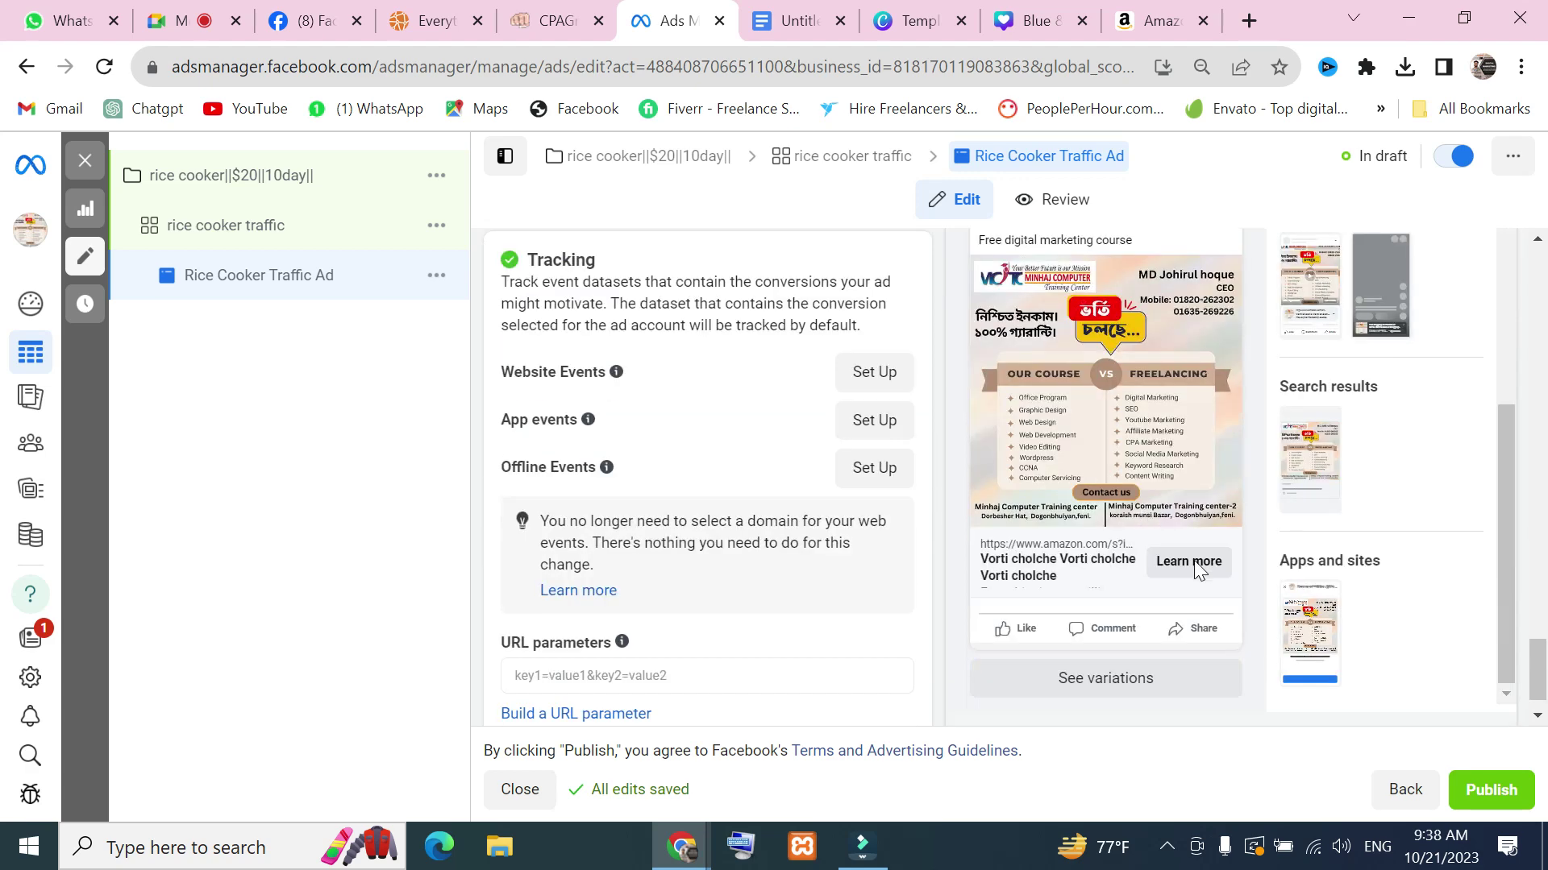
key(Print)
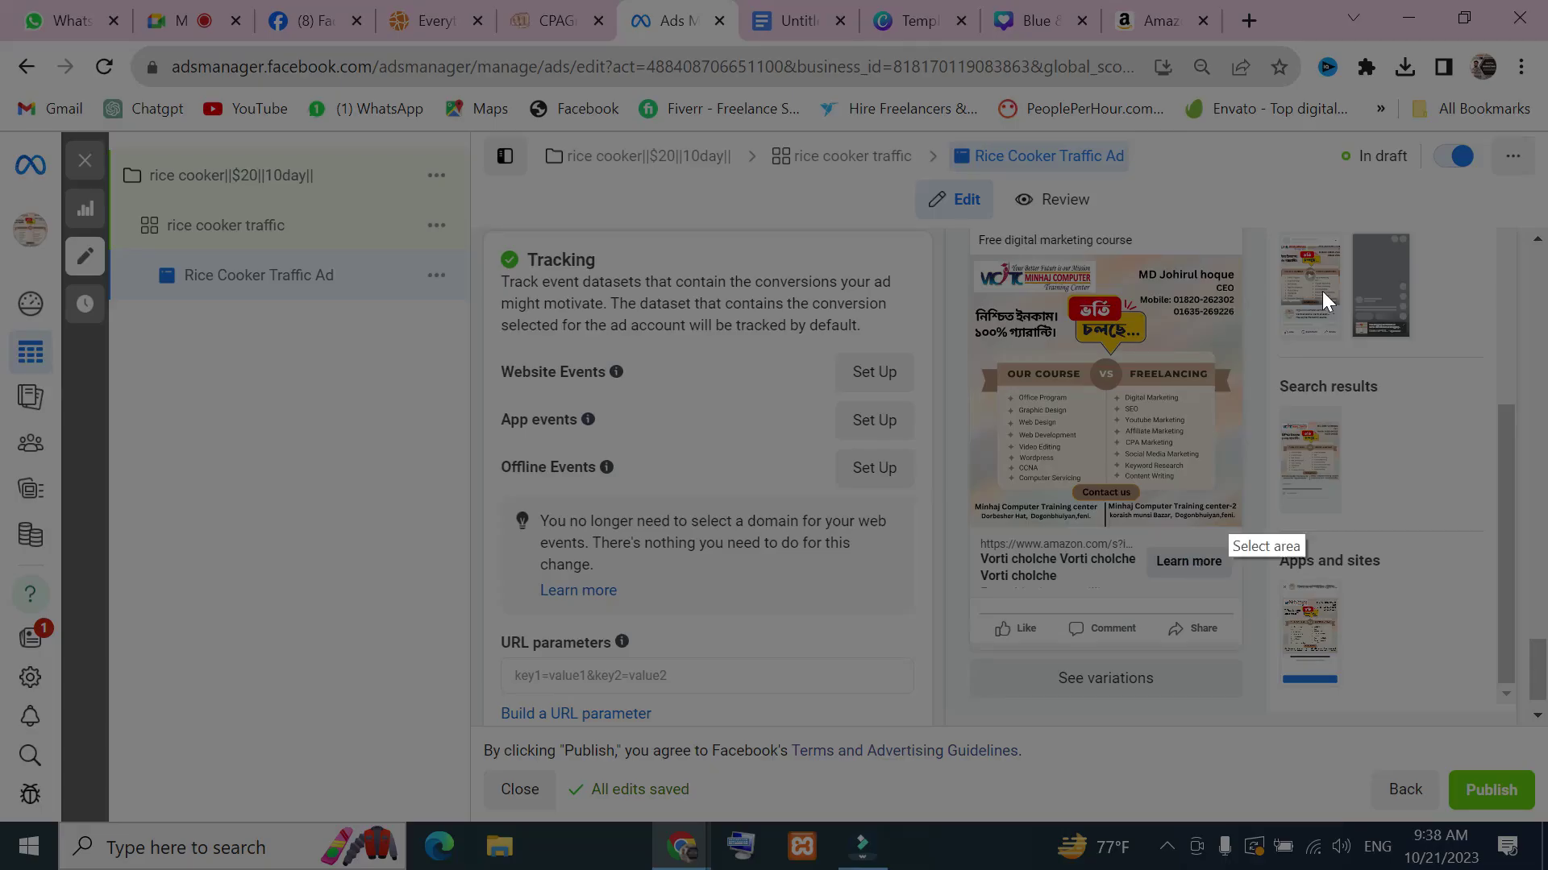
drag(965, 395, 1334, 638)
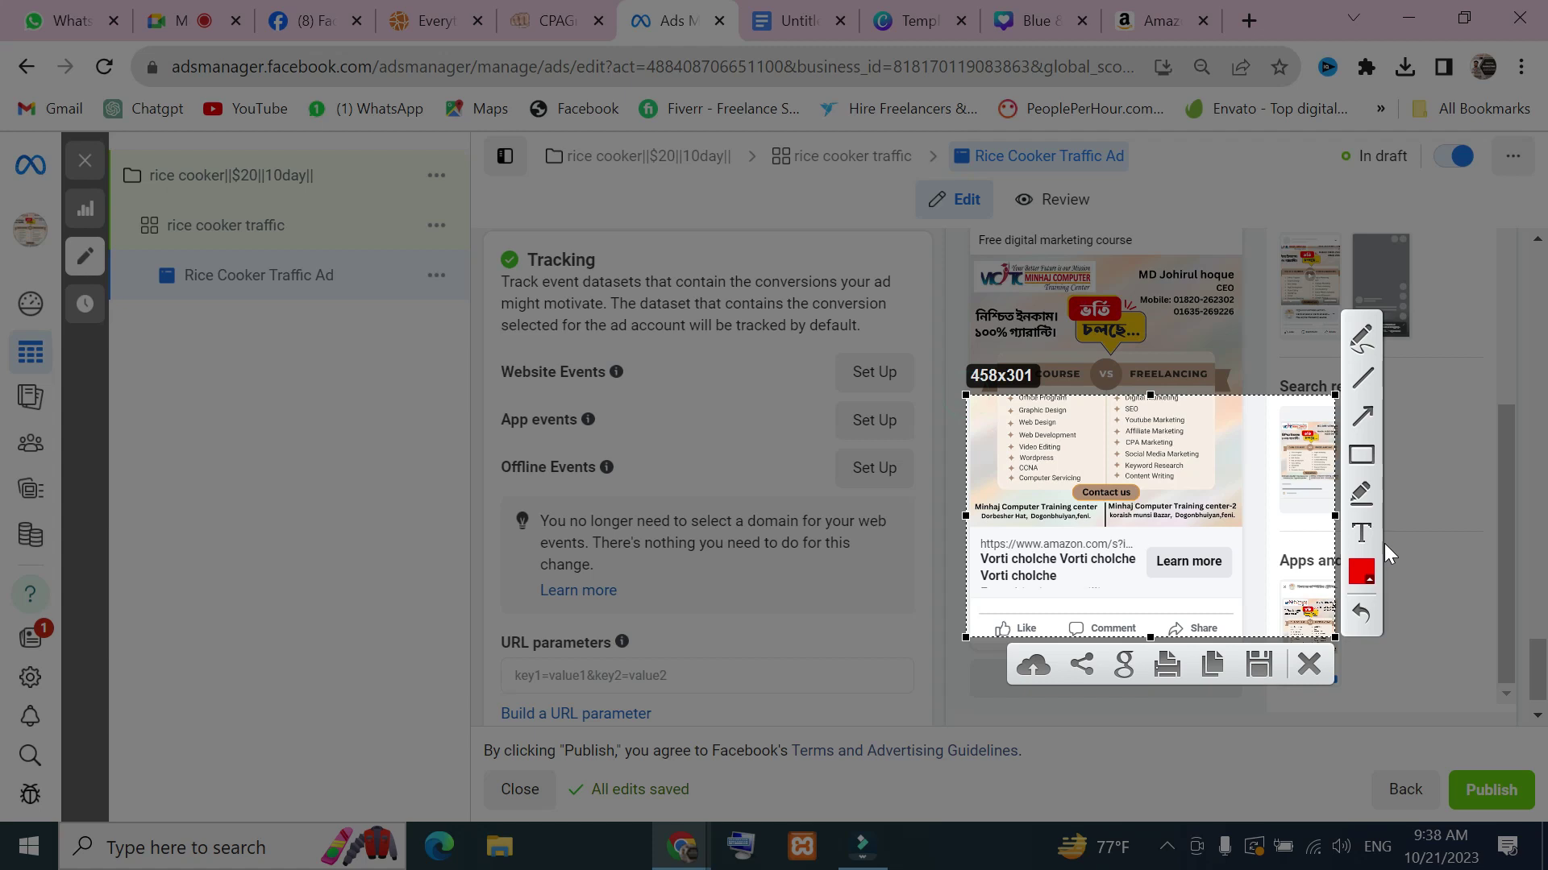
click(1367, 420)
drag(1245, 521, 1197, 539)
click(1309, 663)
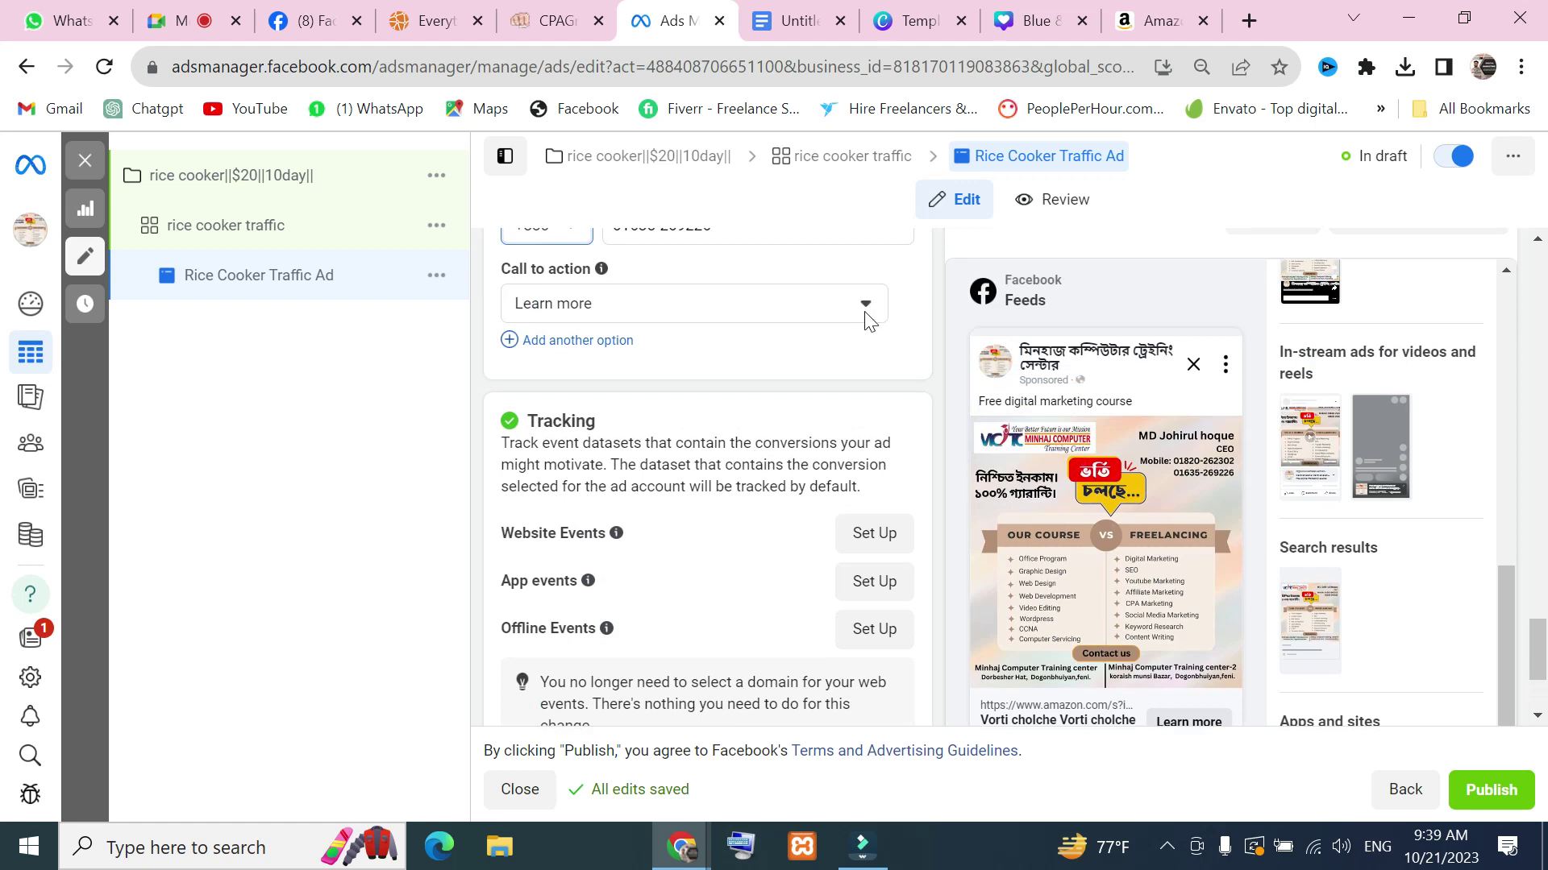
Try Contact us, Listen now and then Sign up as the ad's call to action
click(865, 316)
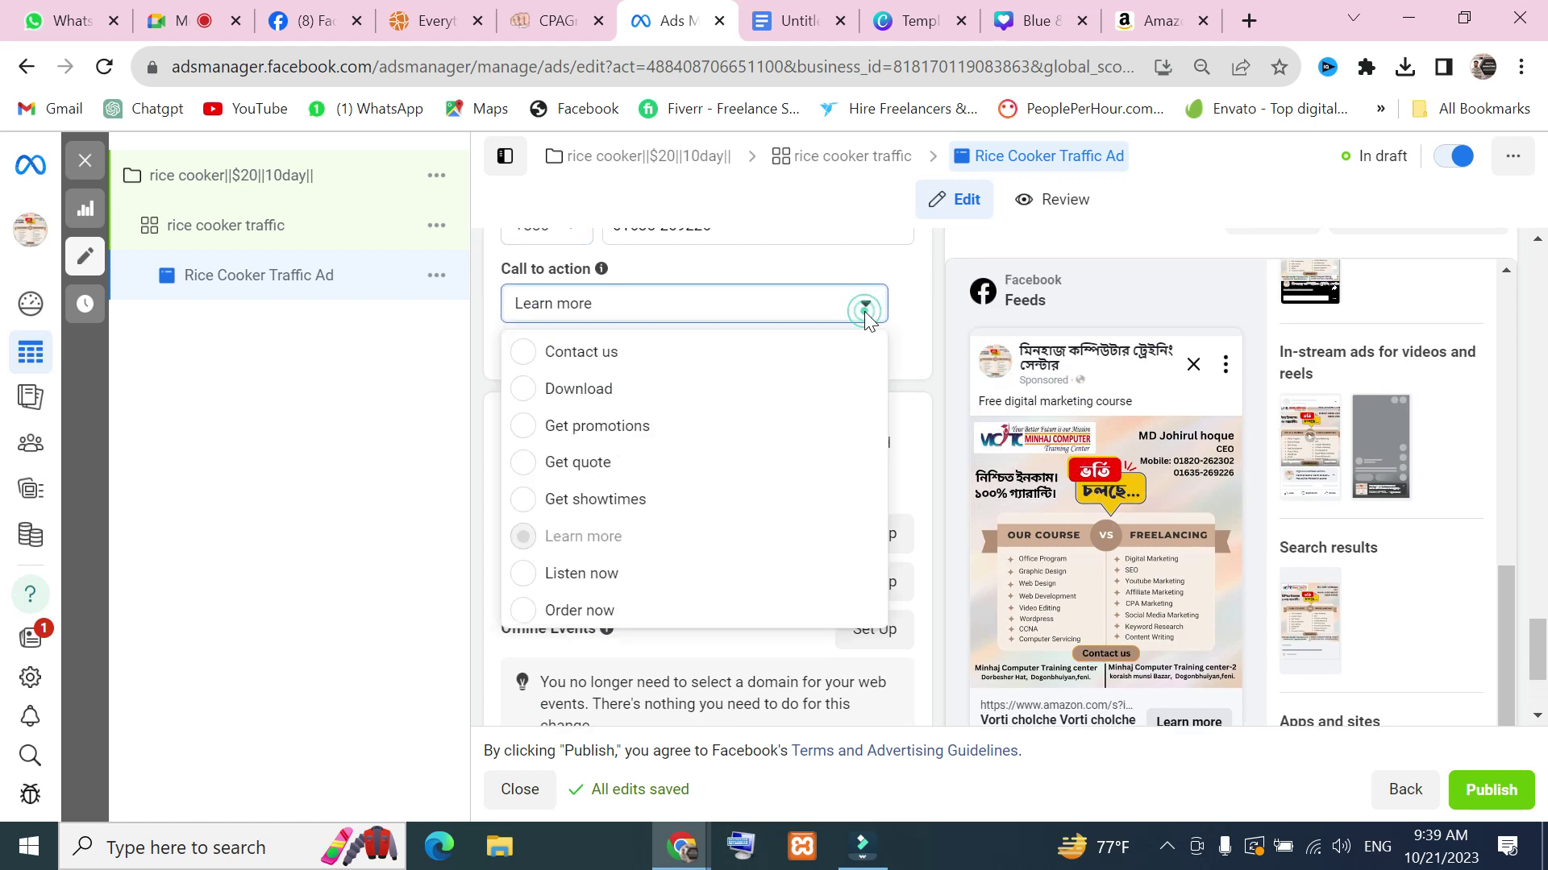
click(667, 355)
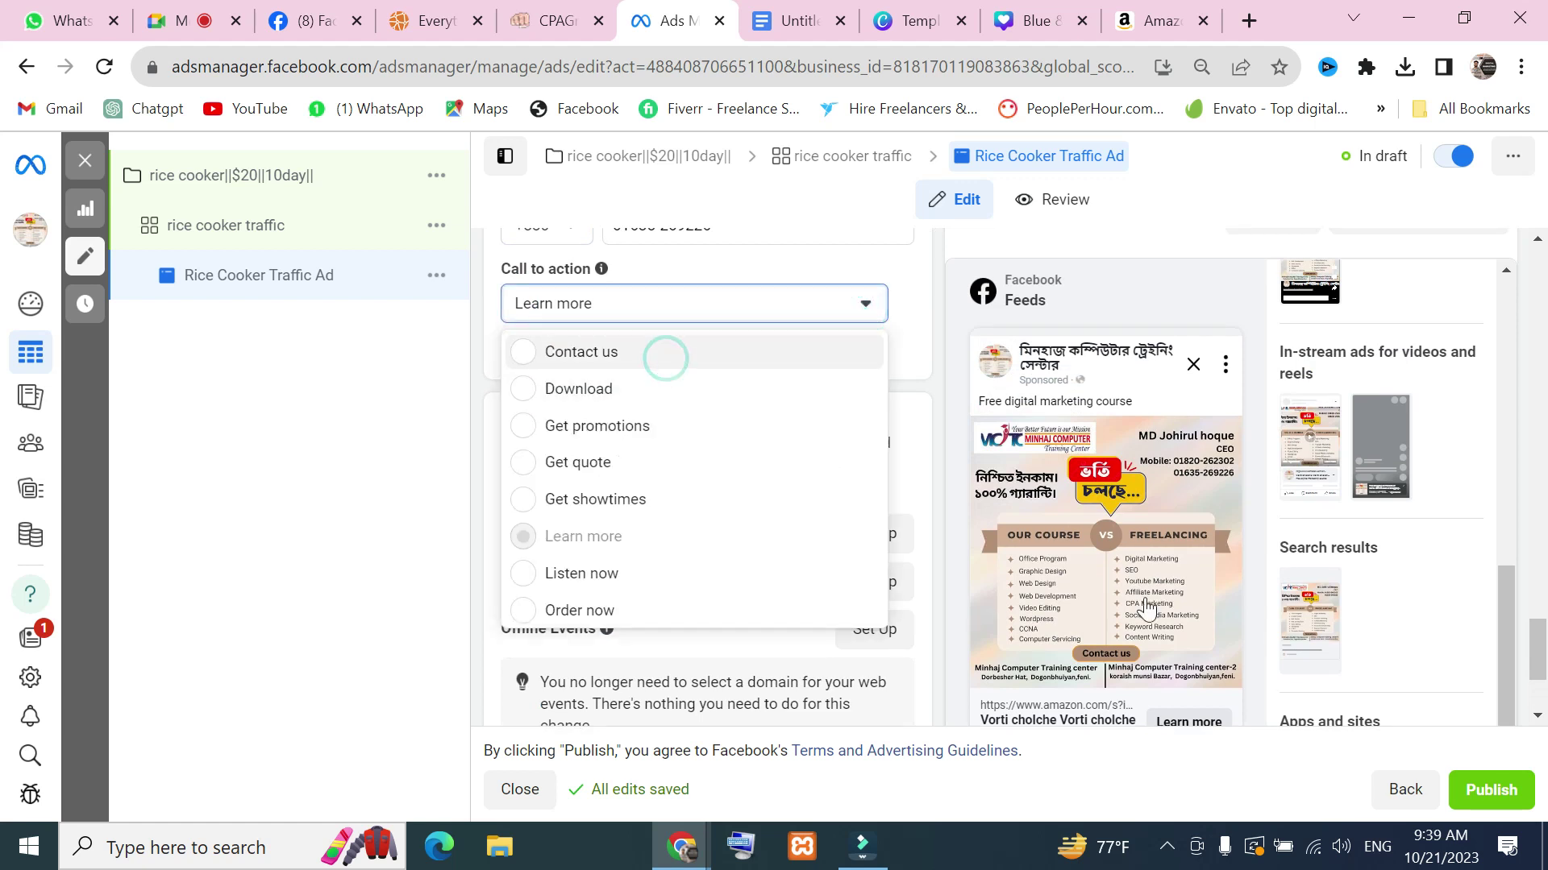
scroll(1235, 618, down, 2)
scroll(1189, 593, up, 4)
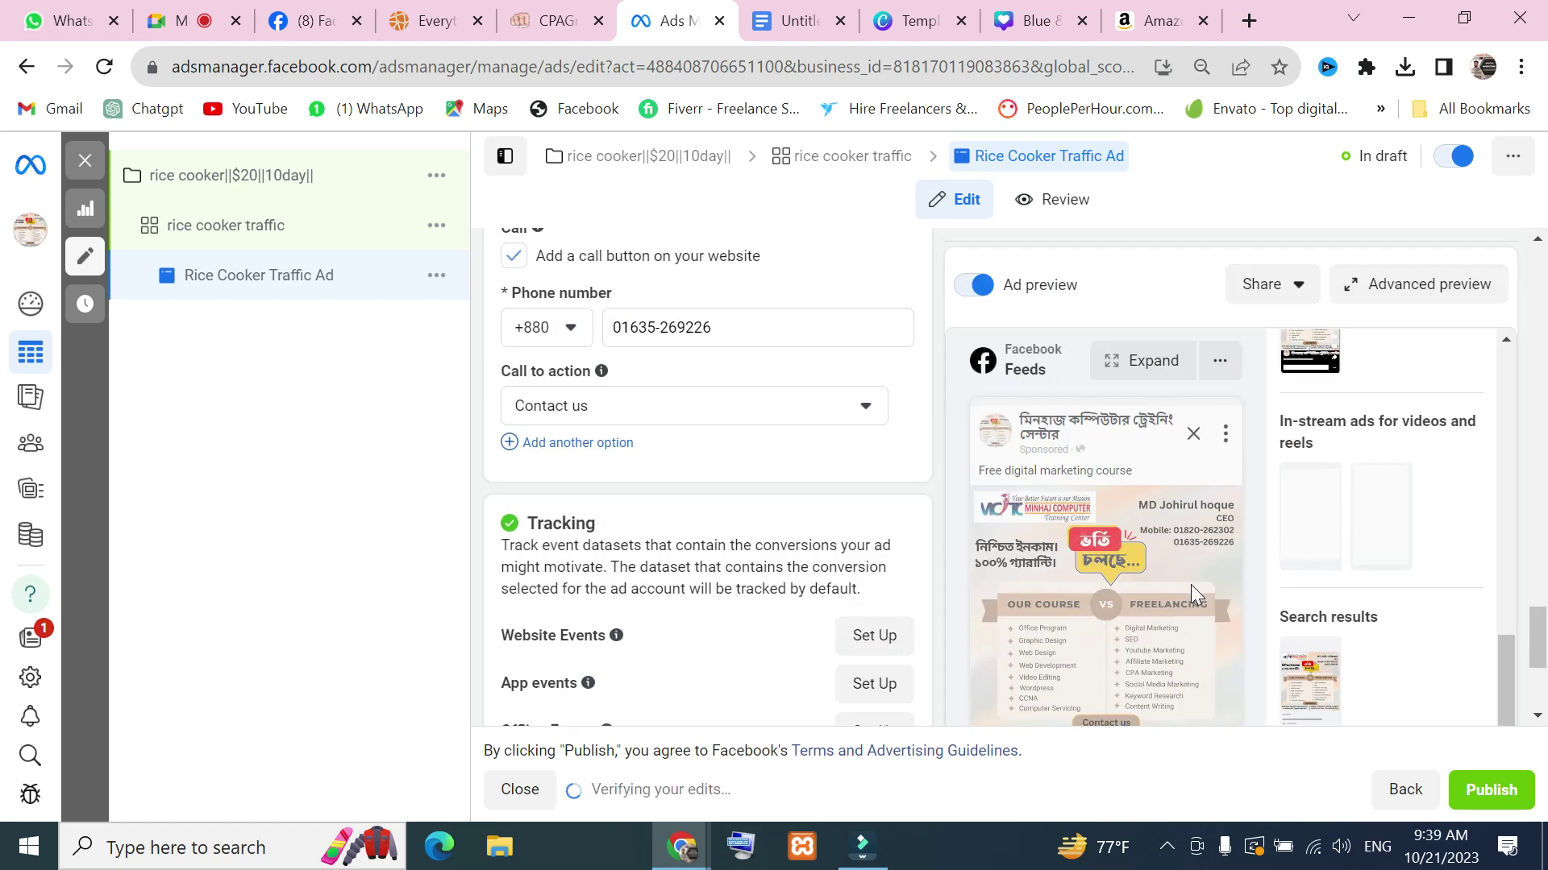
click(866, 467)
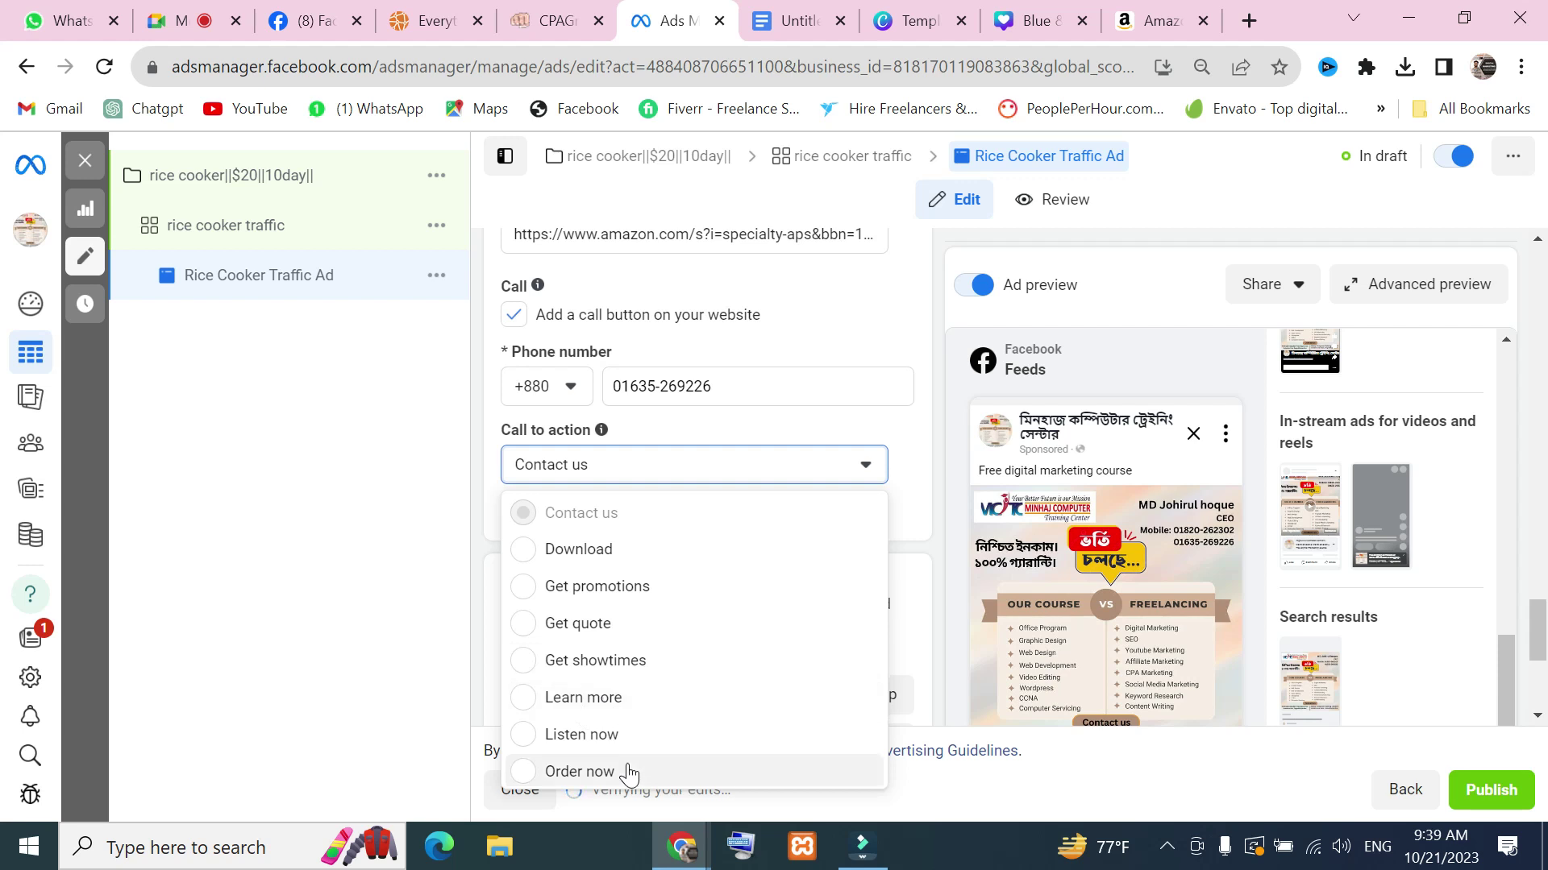
click(603, 729)
scroll(1221, 653, down, 4)
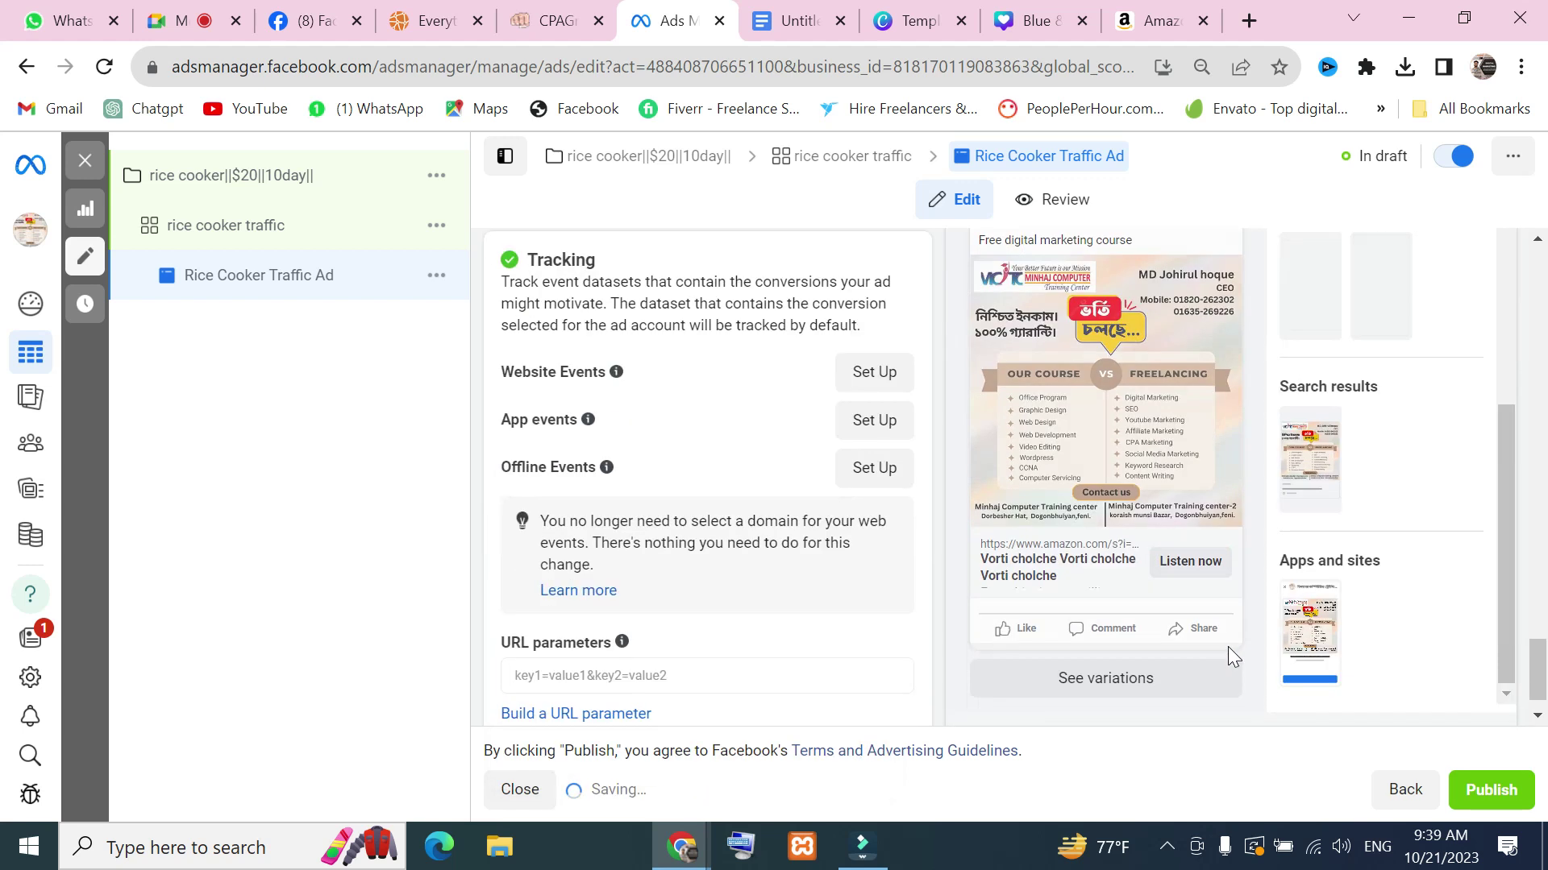
scroll(834, 545, up, 4)
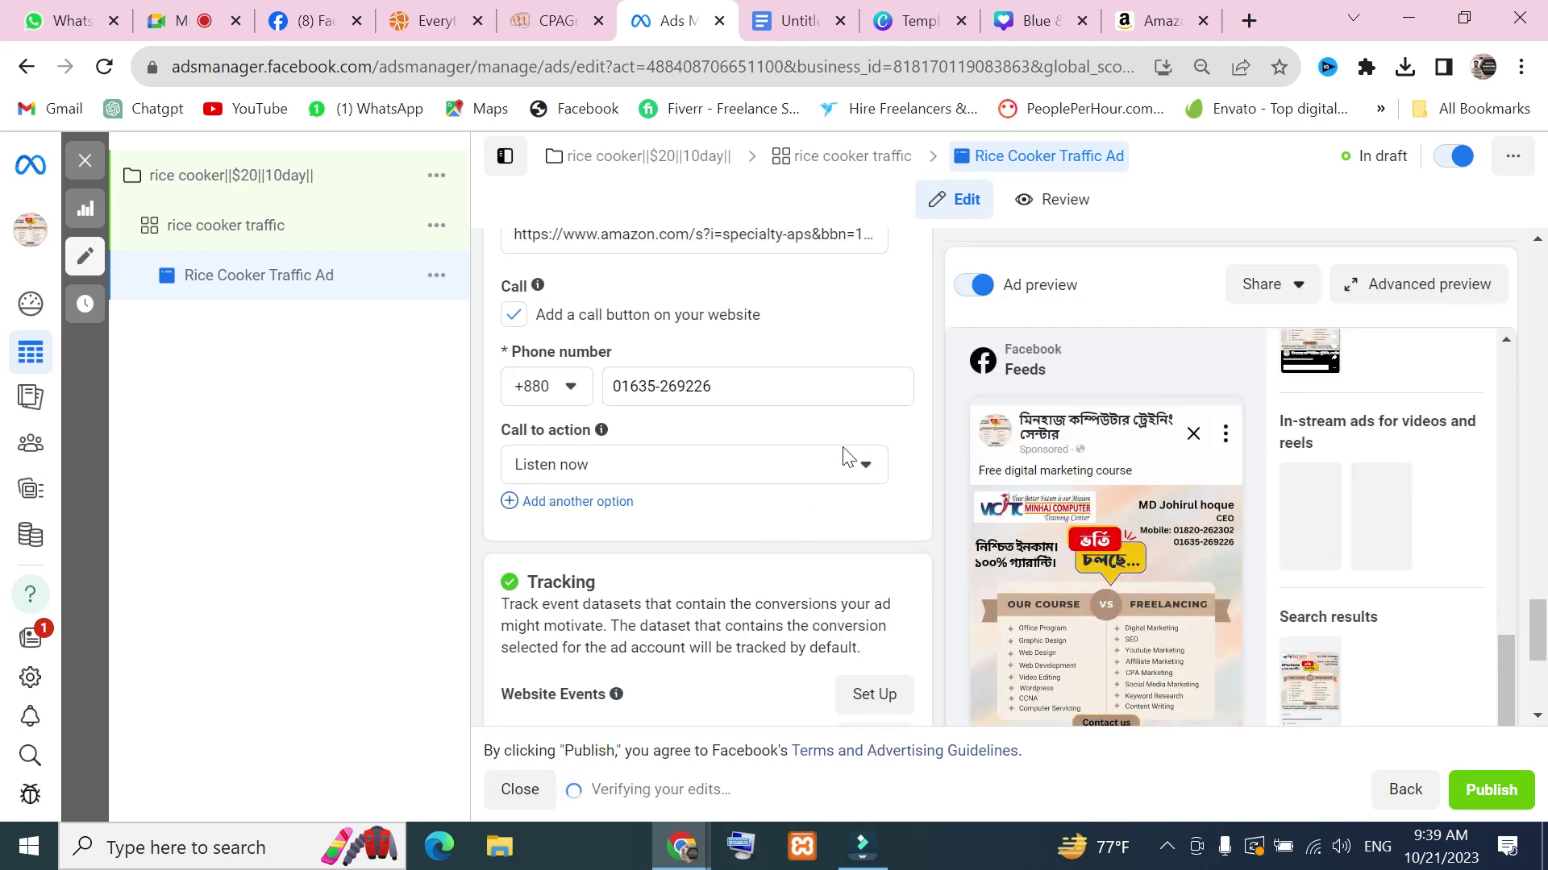
click(846, 472)
scroll(677, 674, down, 3)
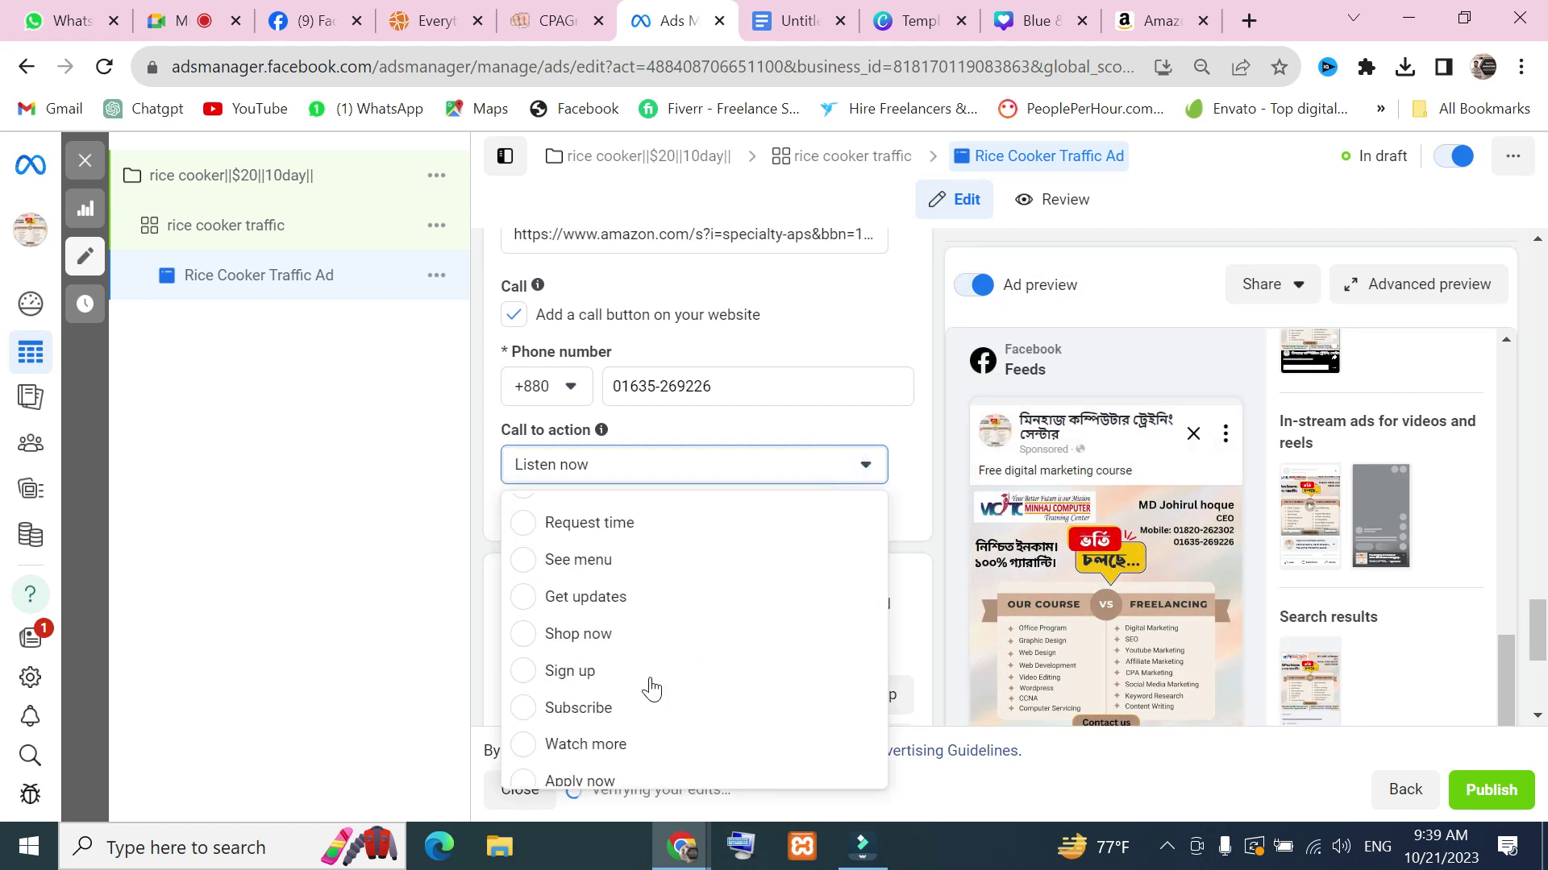
click(601, 669)
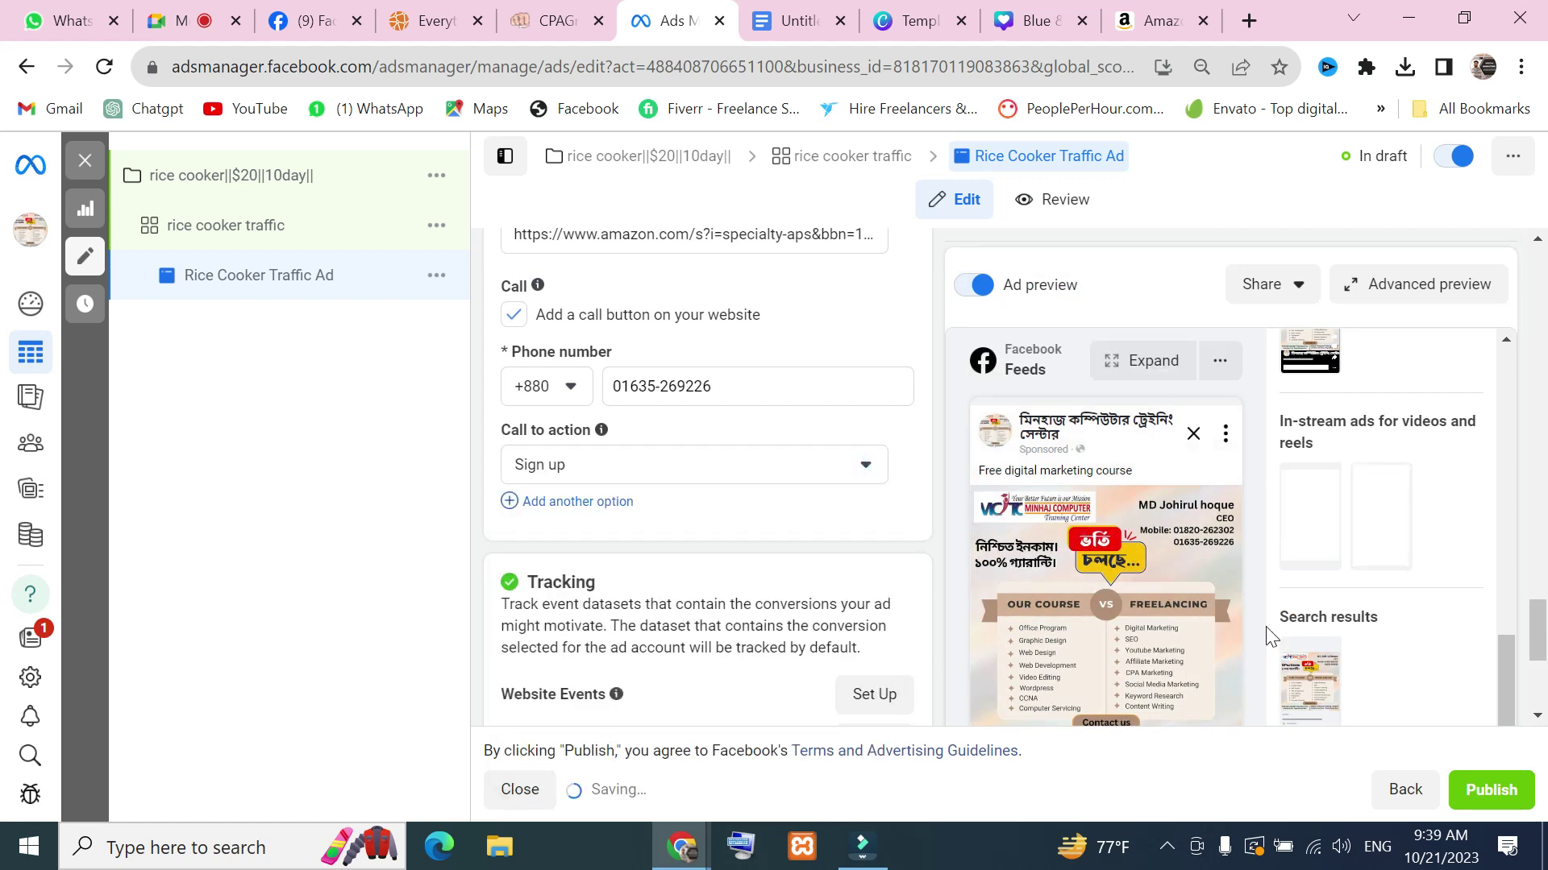
scroll(1174, 653, down, 4)
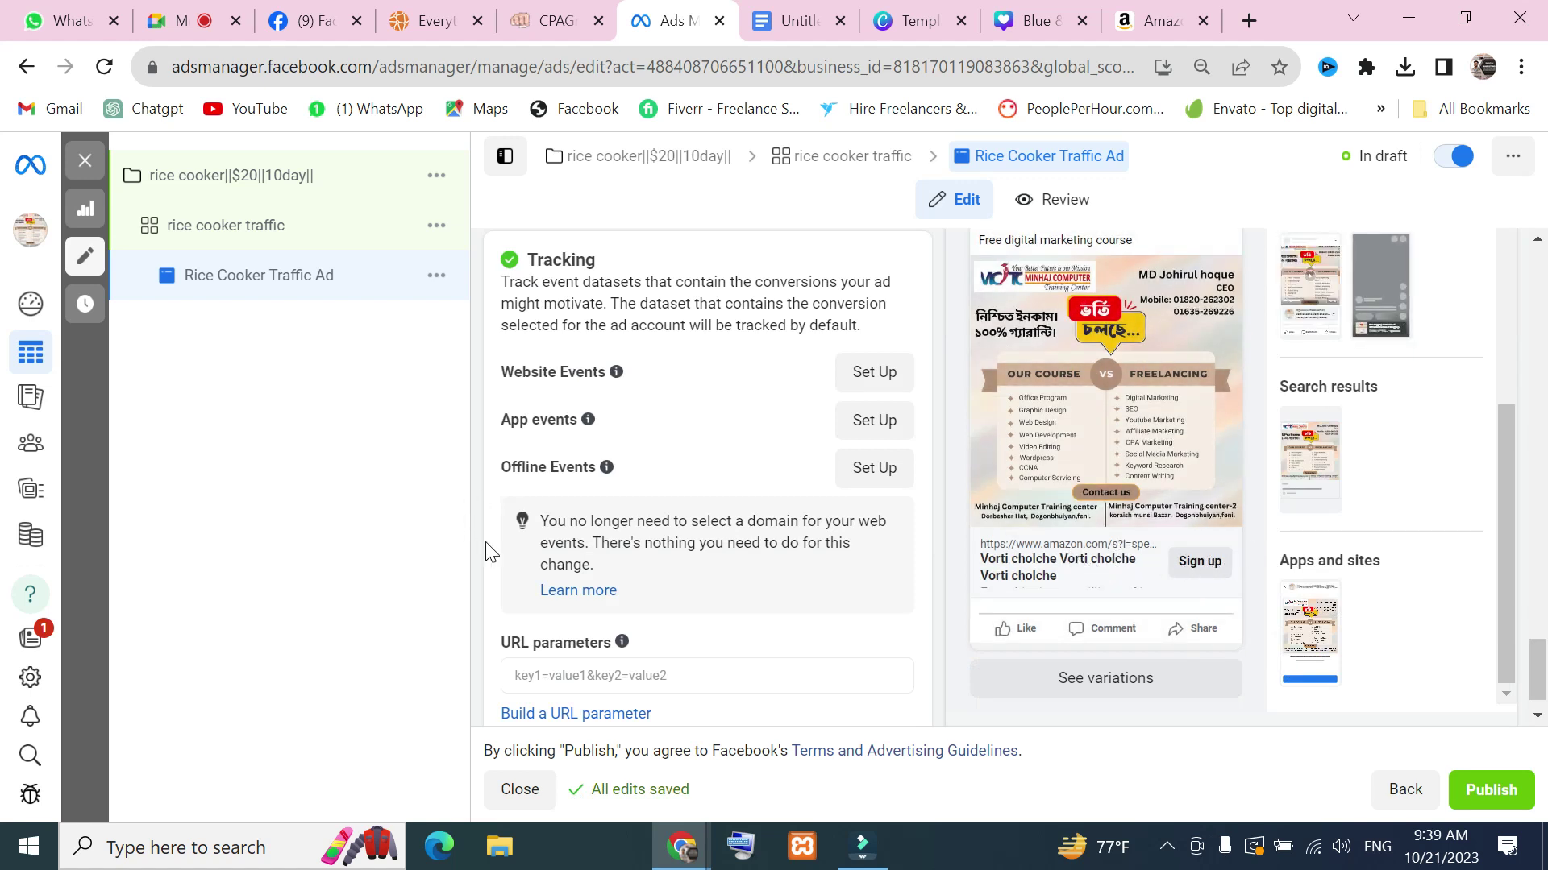
scroll(804, 584, up, 8)
Try Book now, See menu and then Learn more as the call to action
click(864, 637)
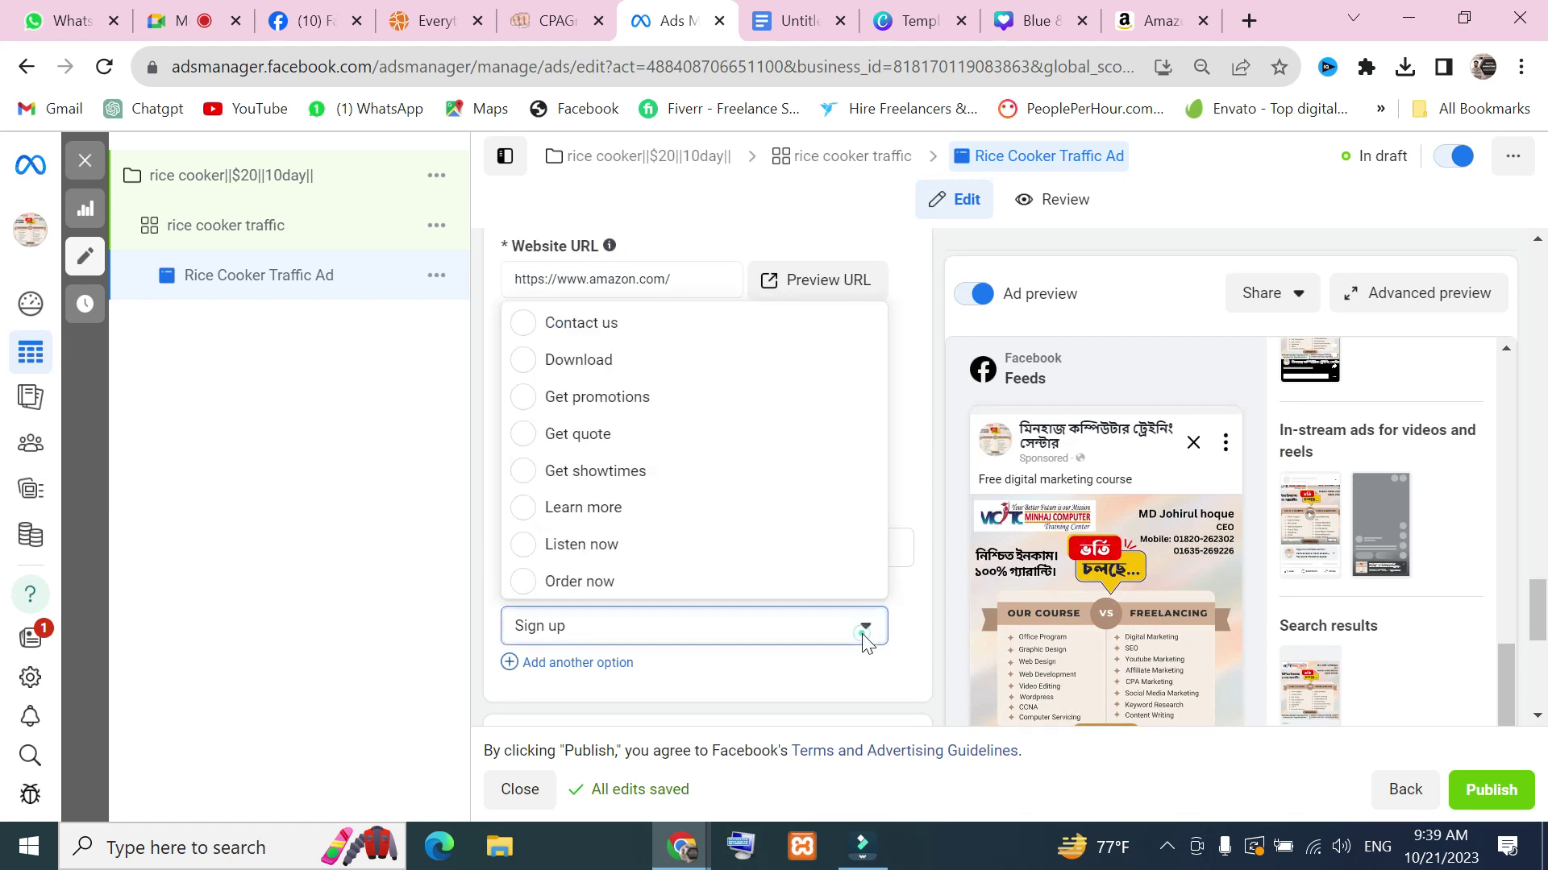
scroll(681, 532, down, 1)
click(592, 578)
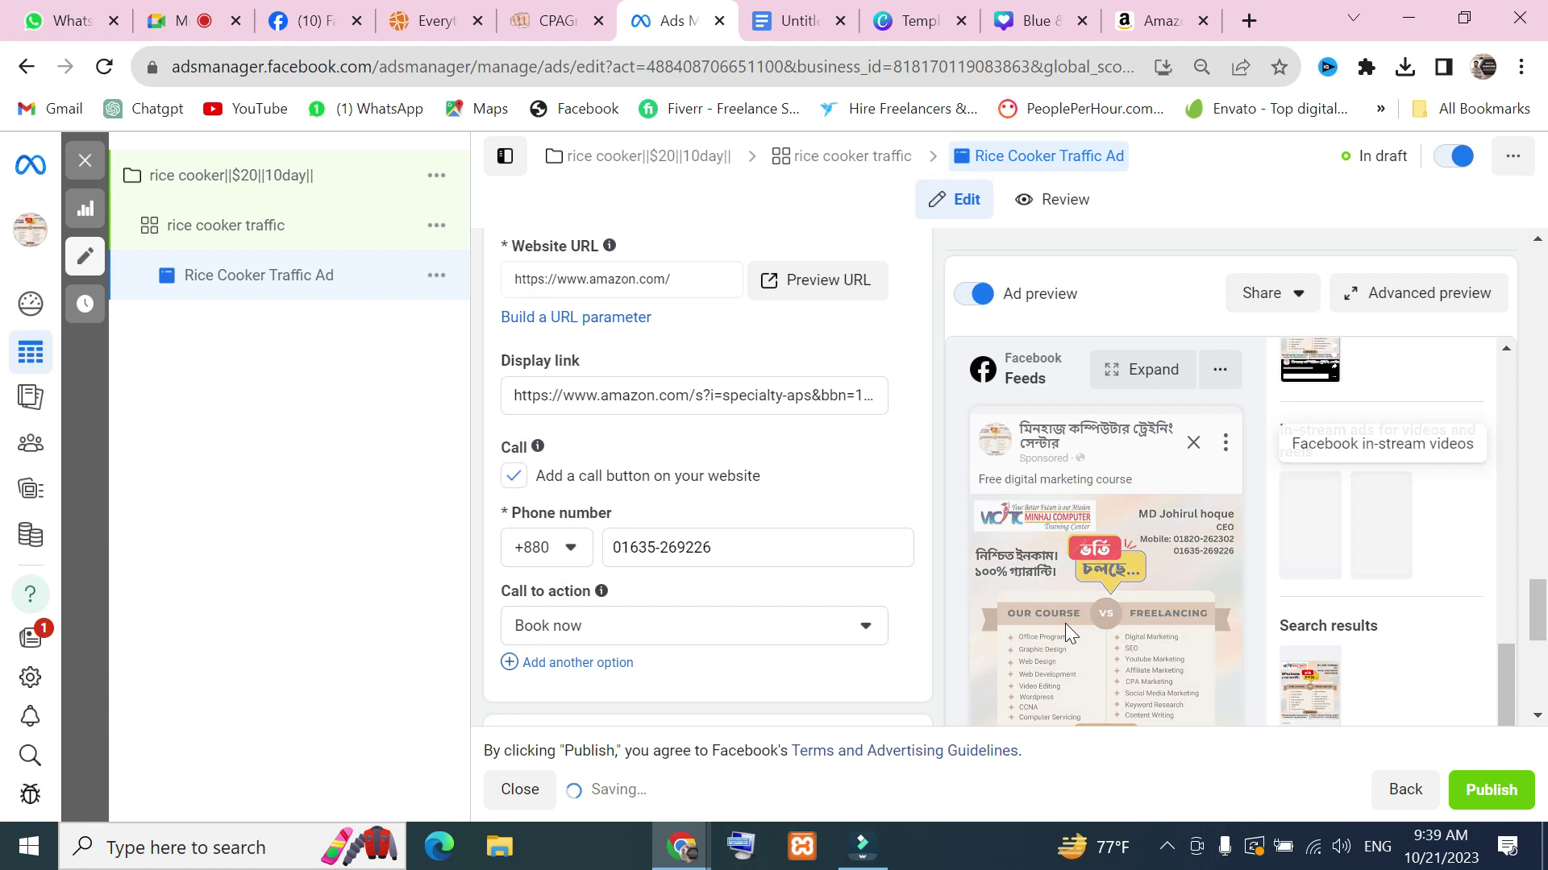
scroll(1066, 622, down, 5)
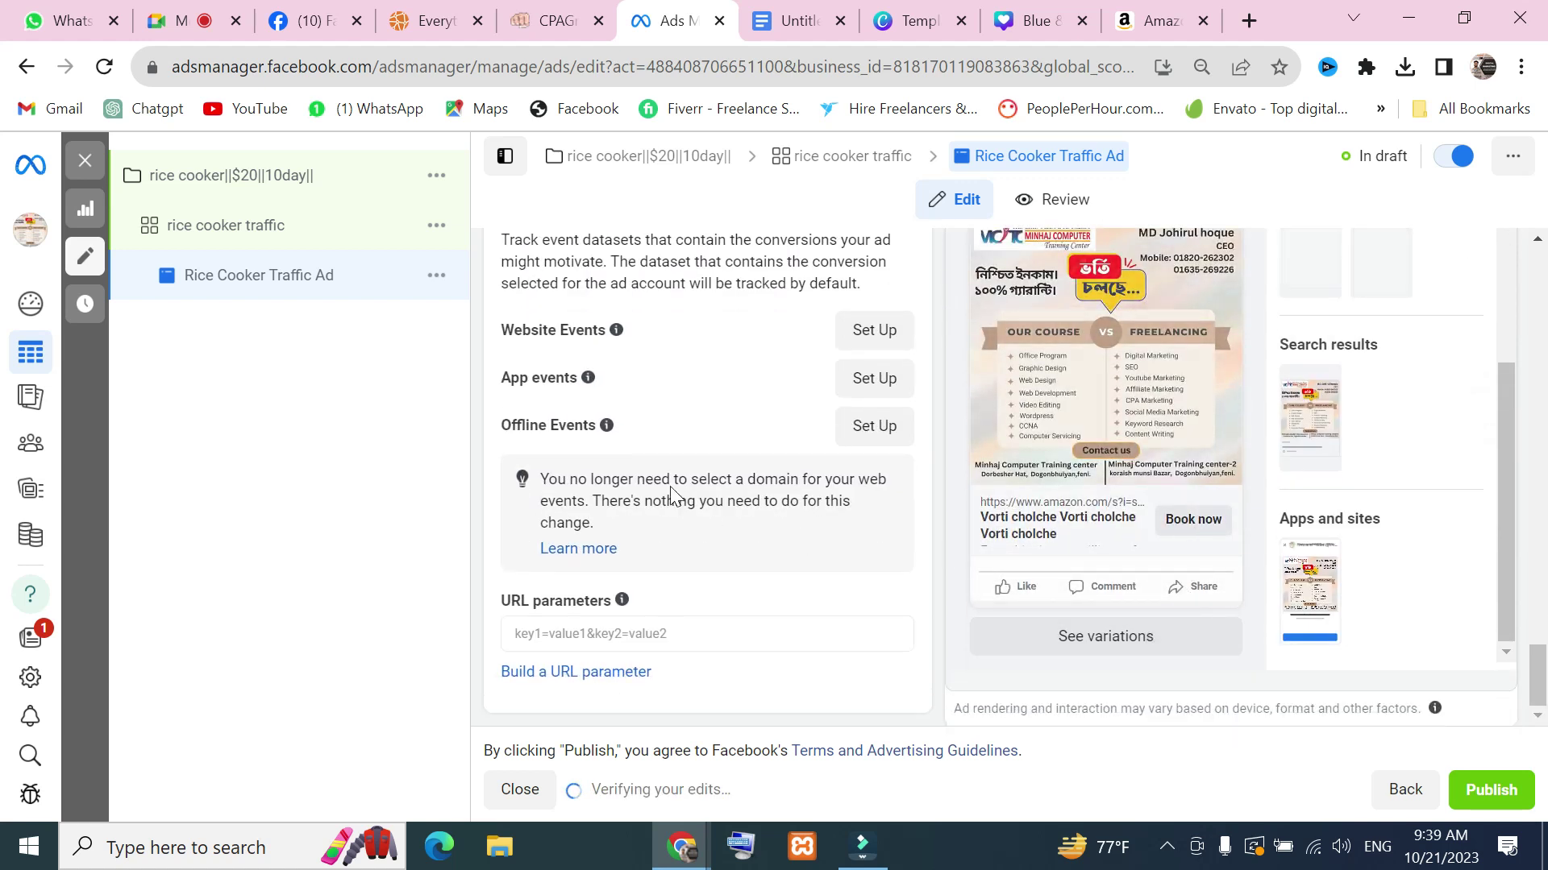
scroll(1194, 529, up, 4)
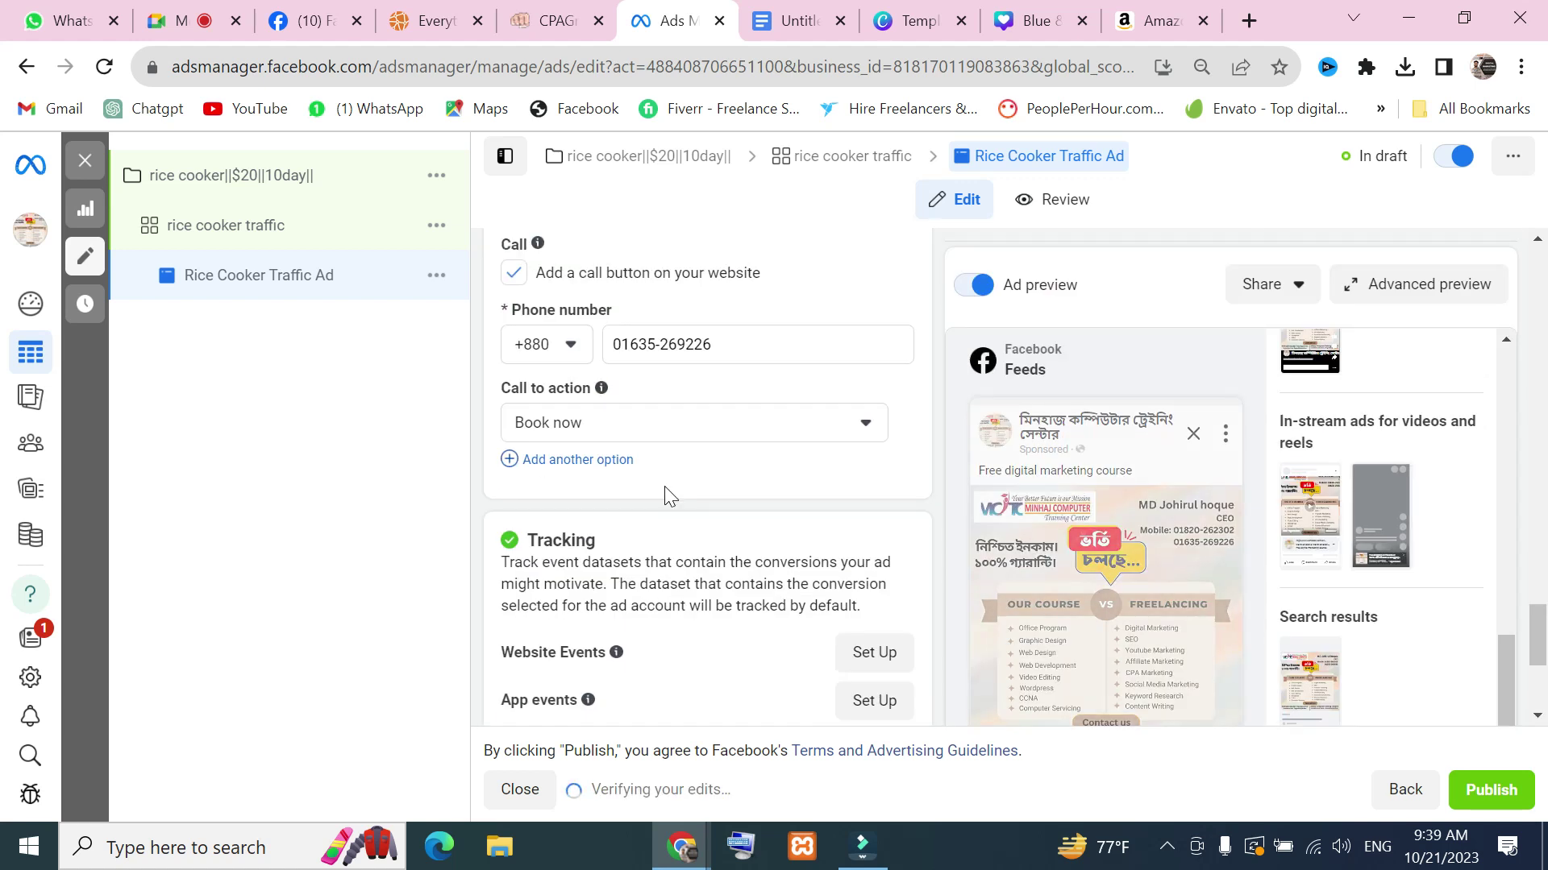
click(826, 428)
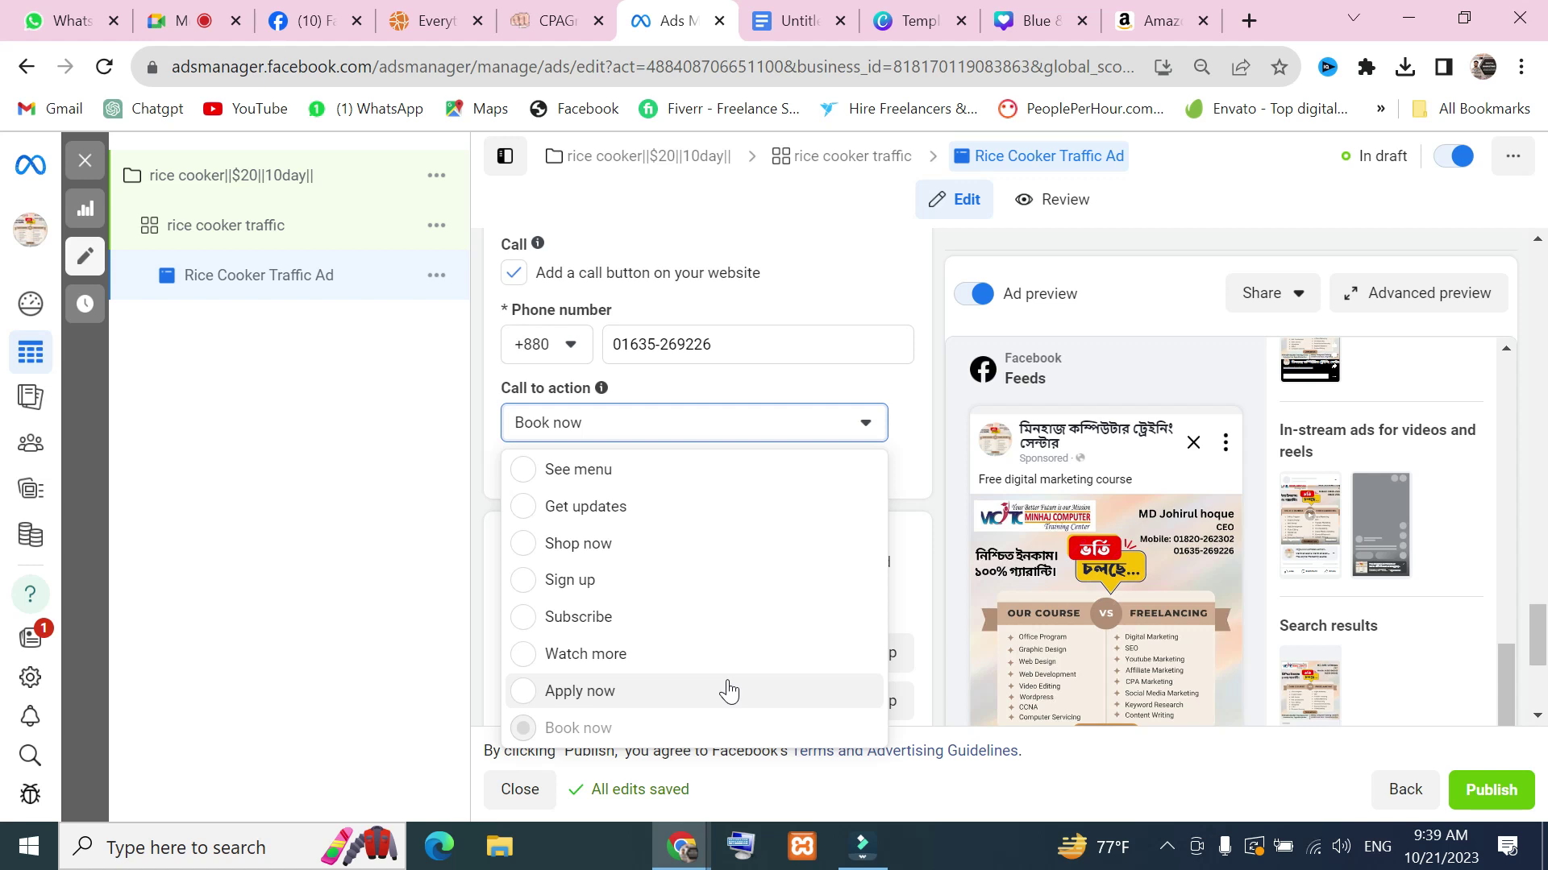
click(659, 476)
scroll(1226, 592, down, 5)
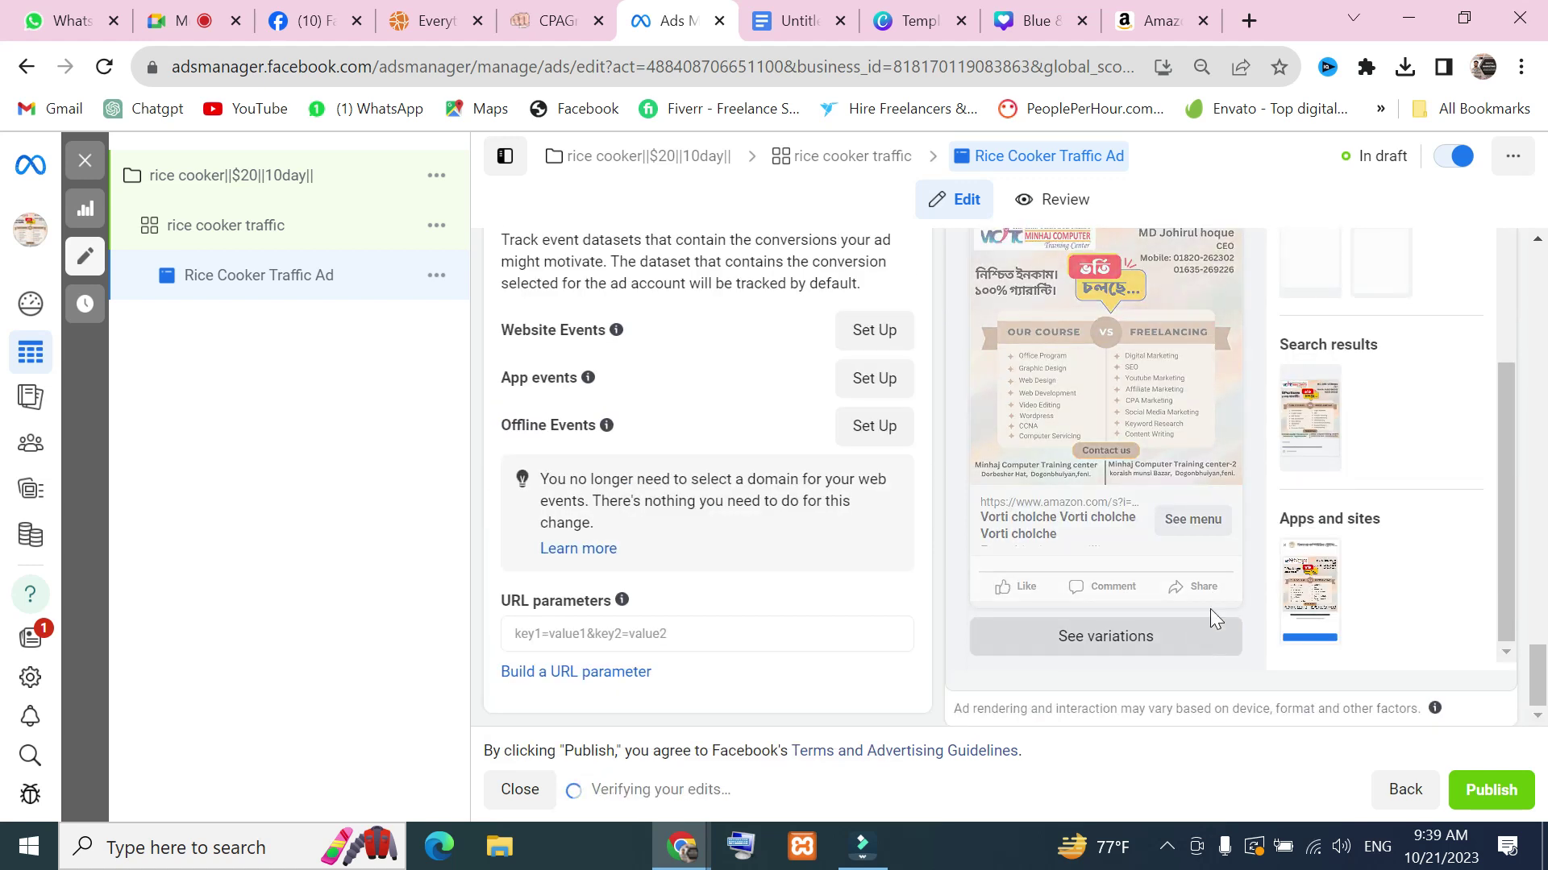
scroll(723, 526, up, 6)
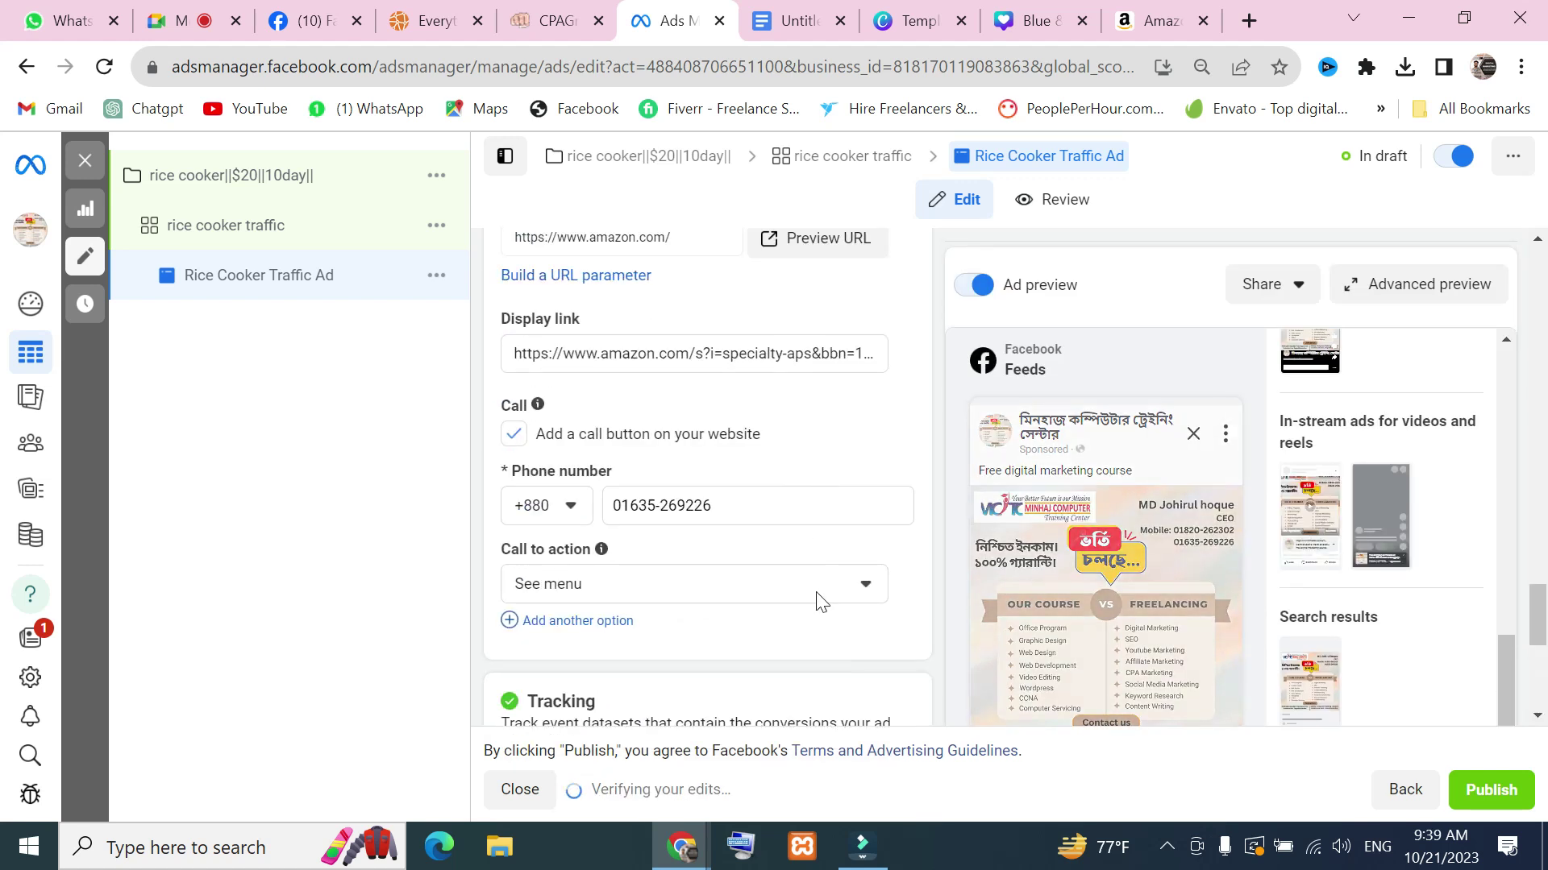
click(864, 586)
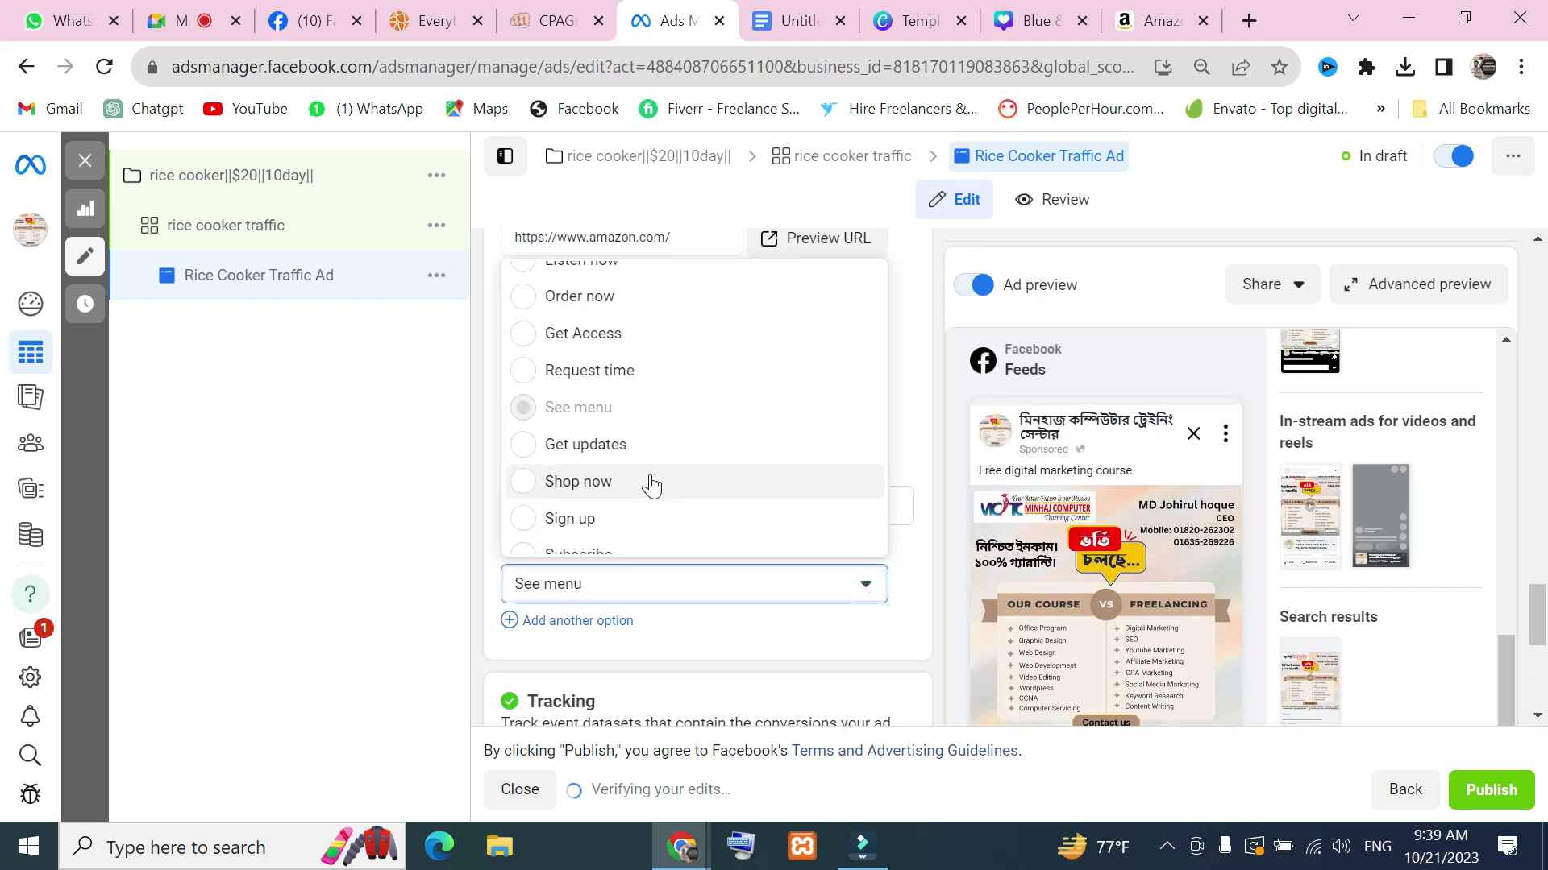
scroll(622, 373, up, 4)
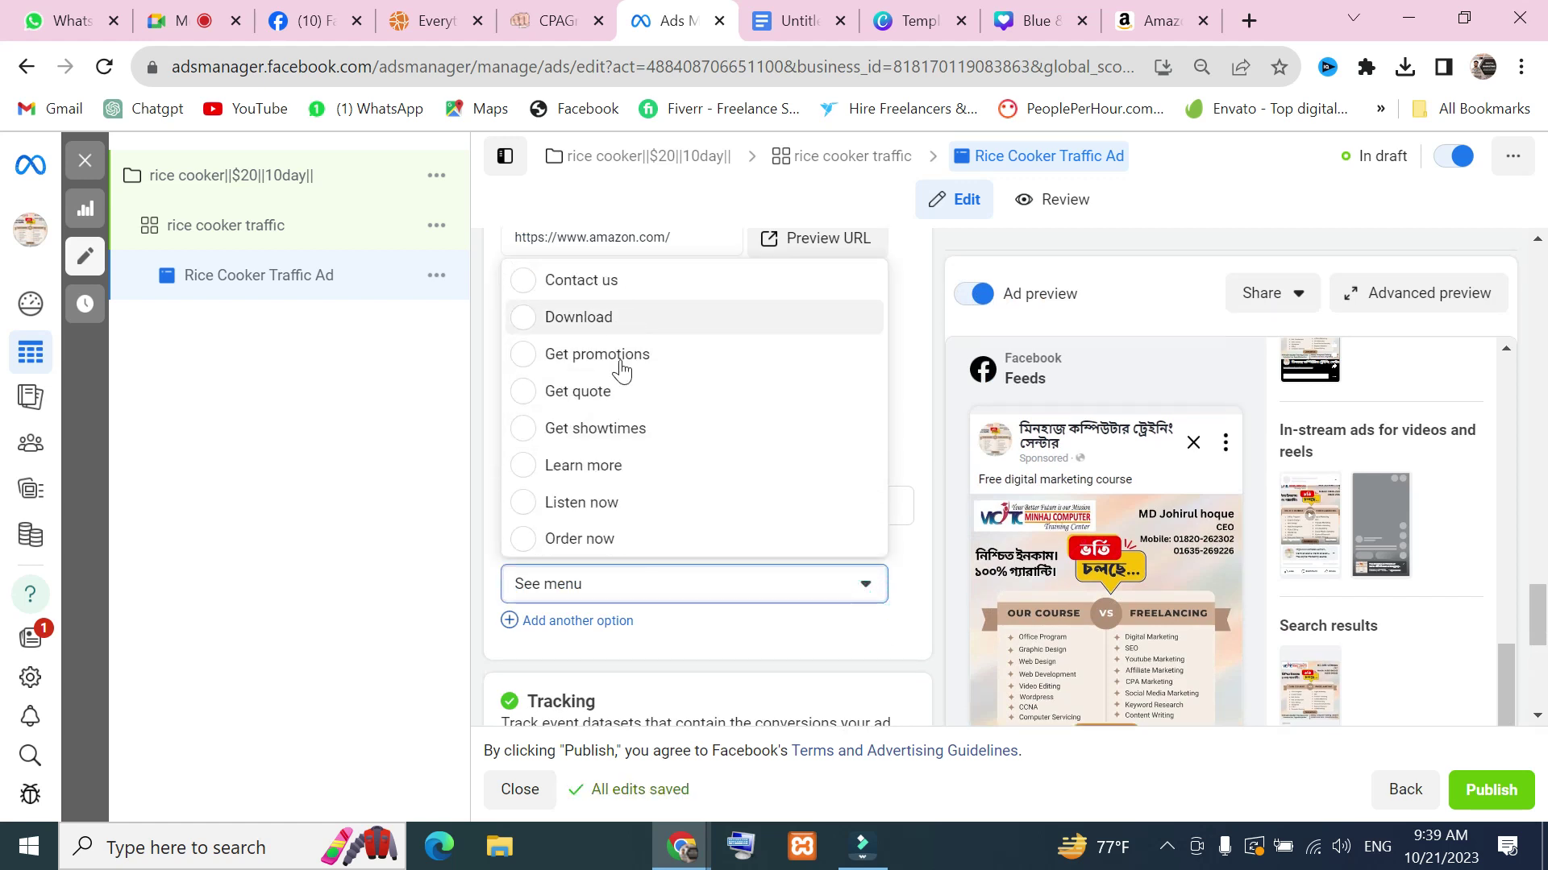
click(585, 476)
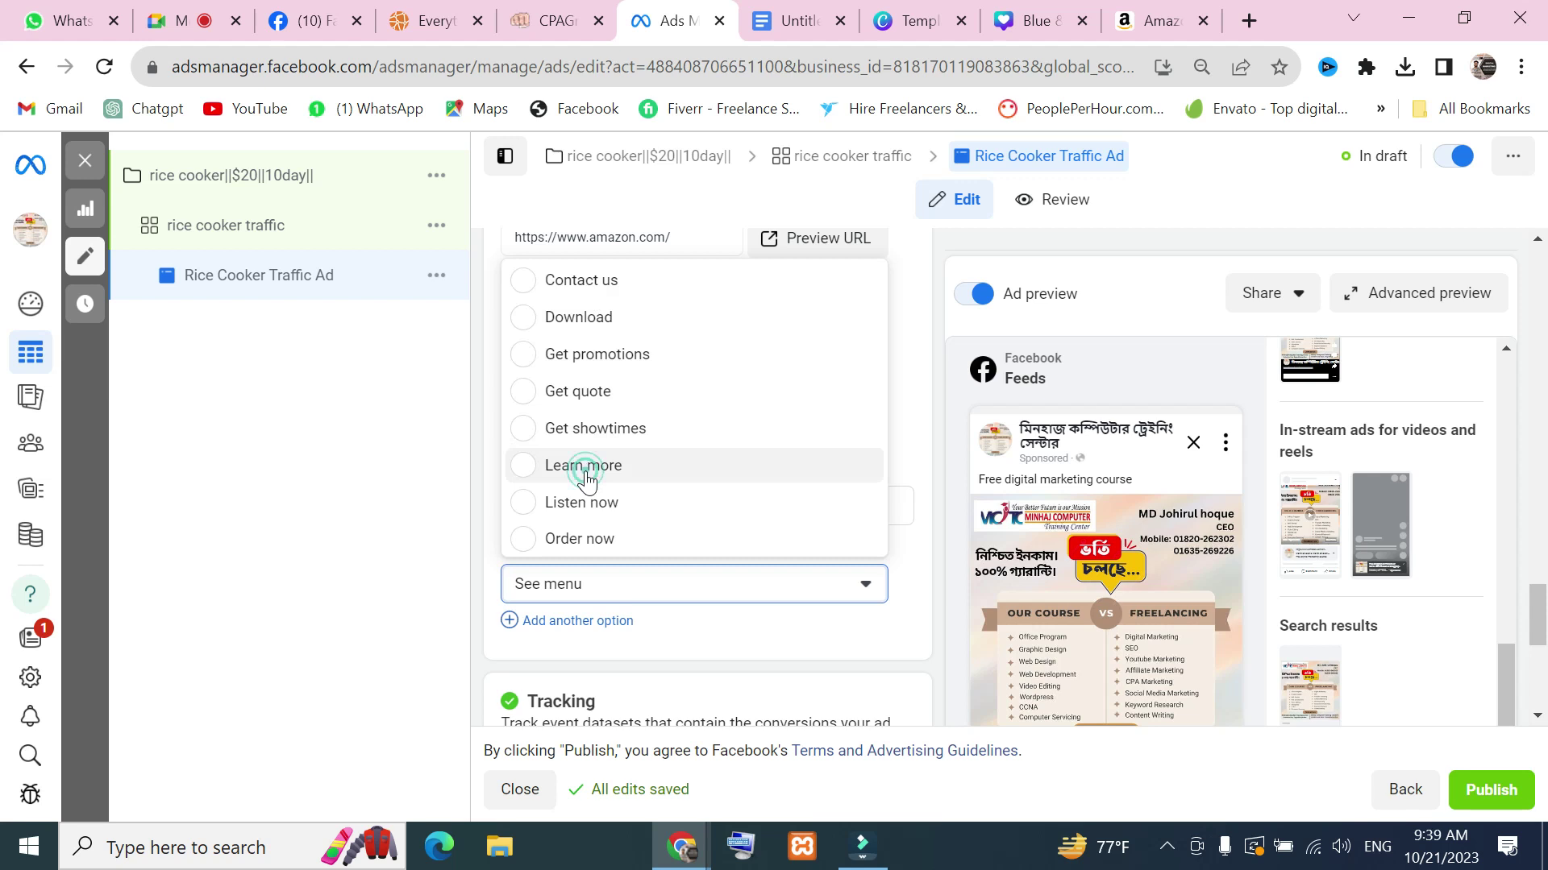
scroll(564, 469, down, 2)
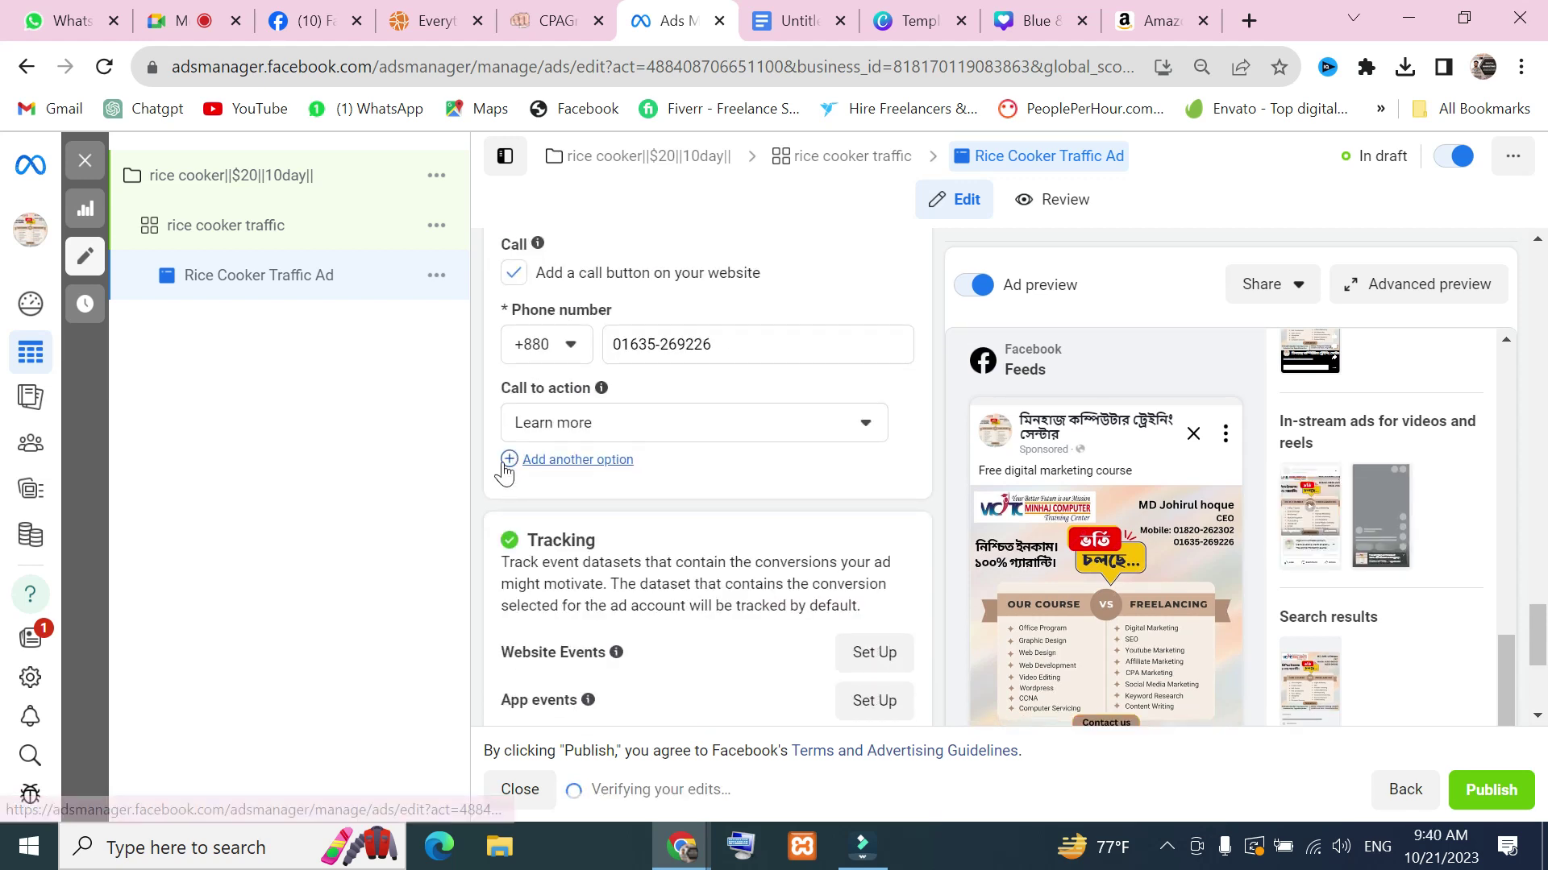
Add a second call-to-action option set to Get promotions
click(505, 466)
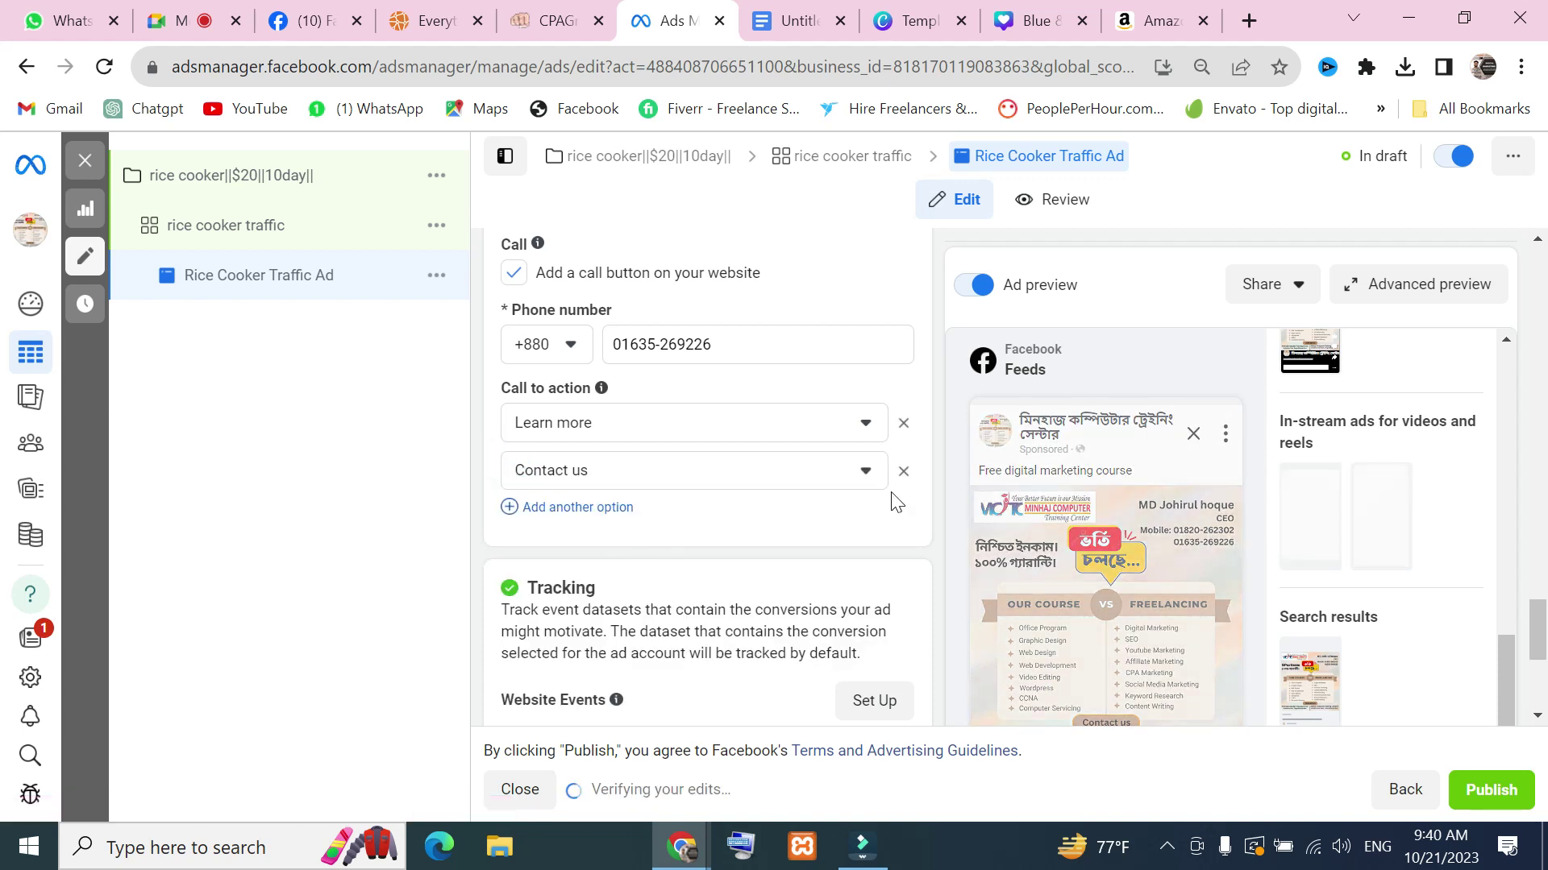
click(865, 472)
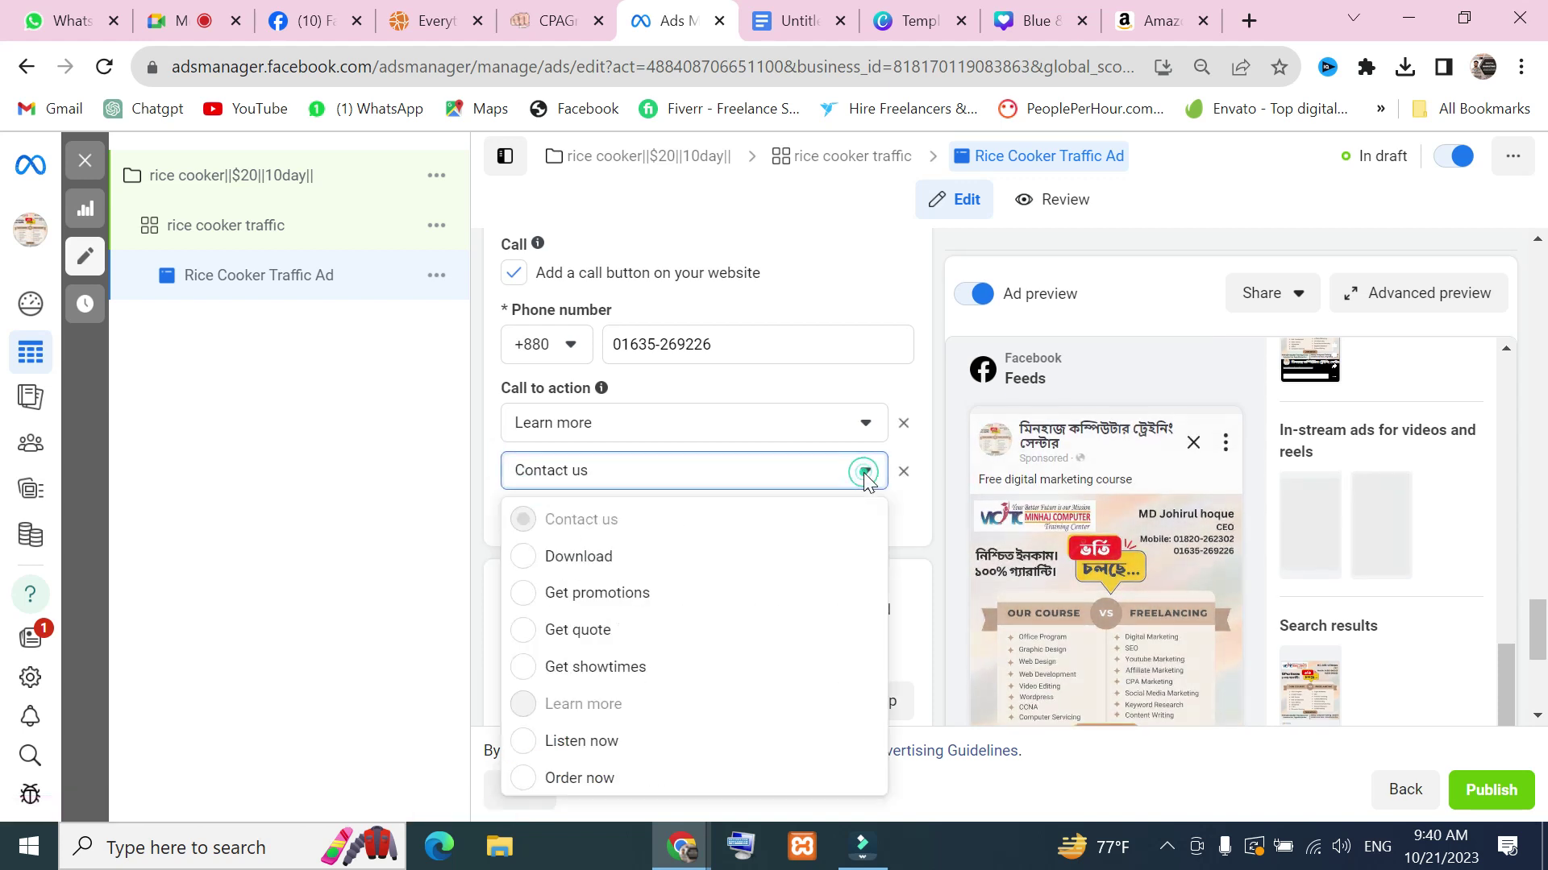
click(637, 606)
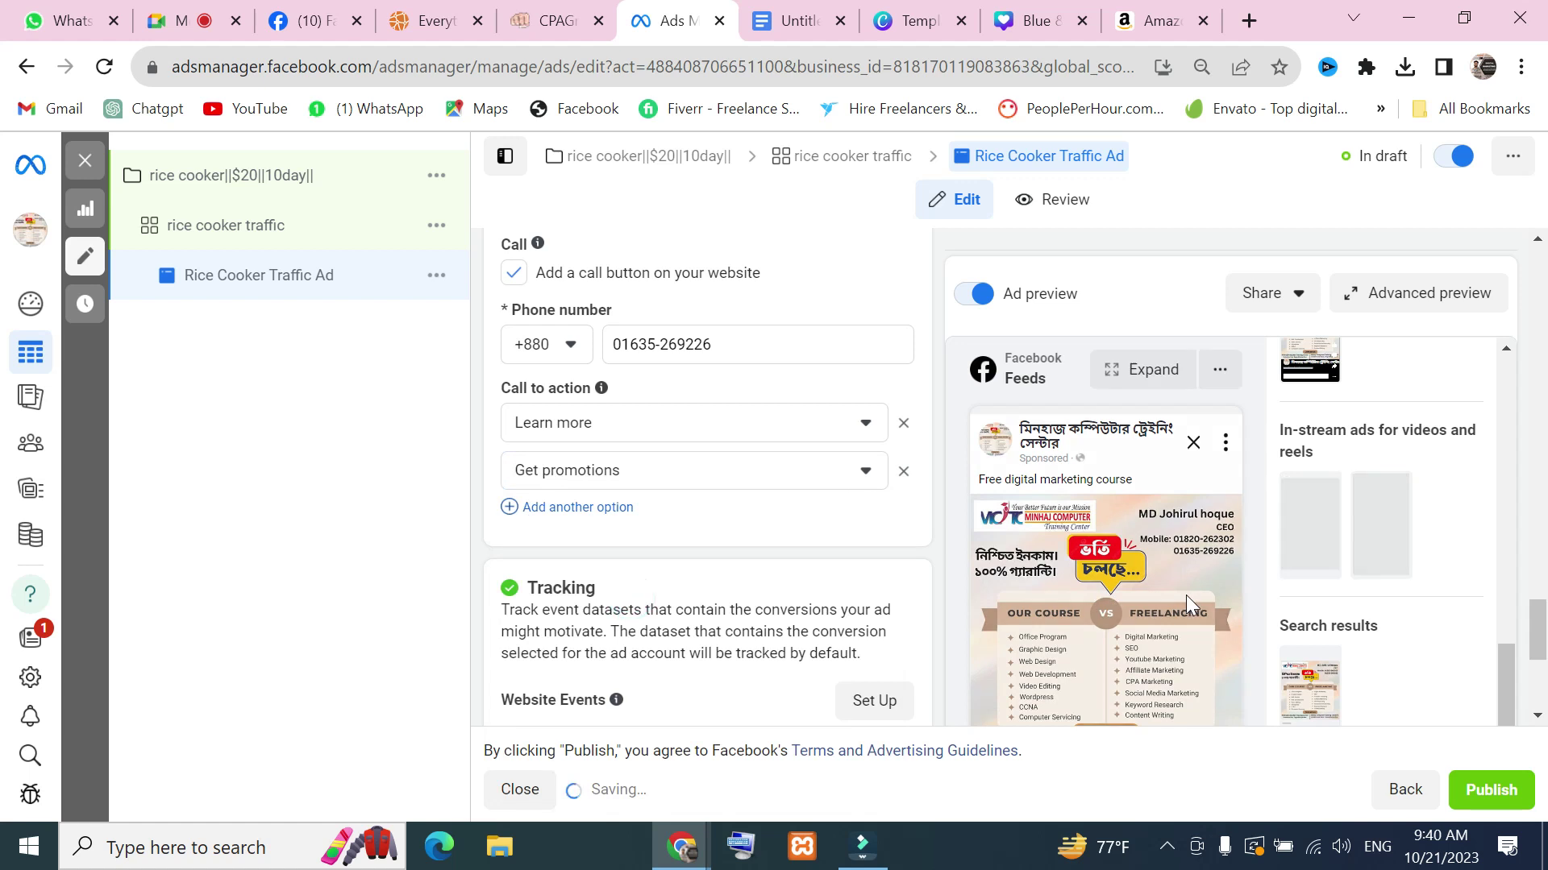
scroll(1186, 594, down, 5)
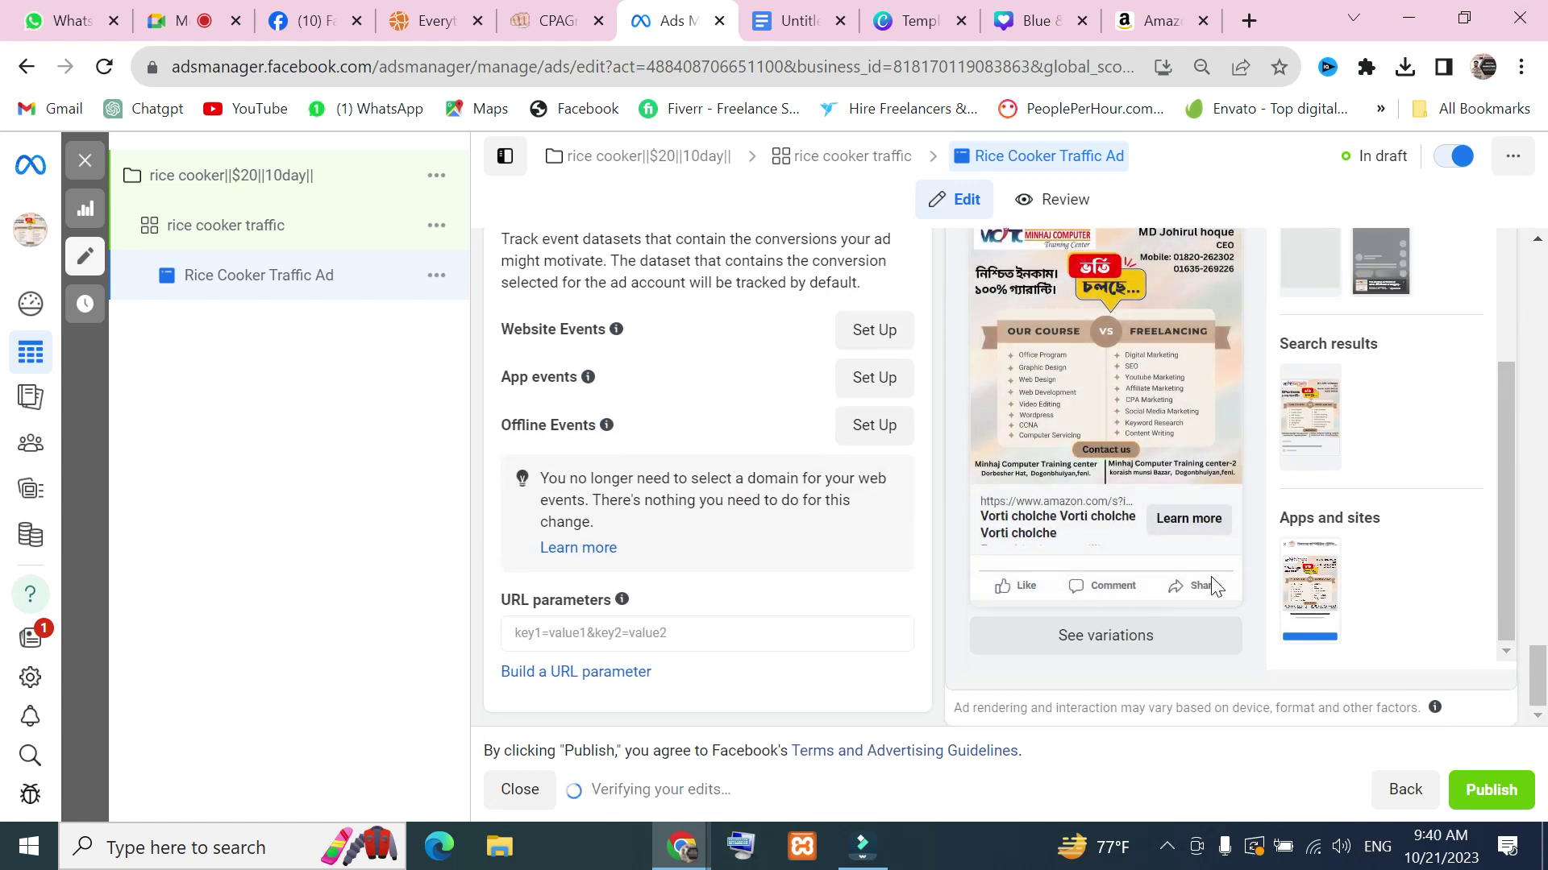
scroll(919, 580, up, 8)
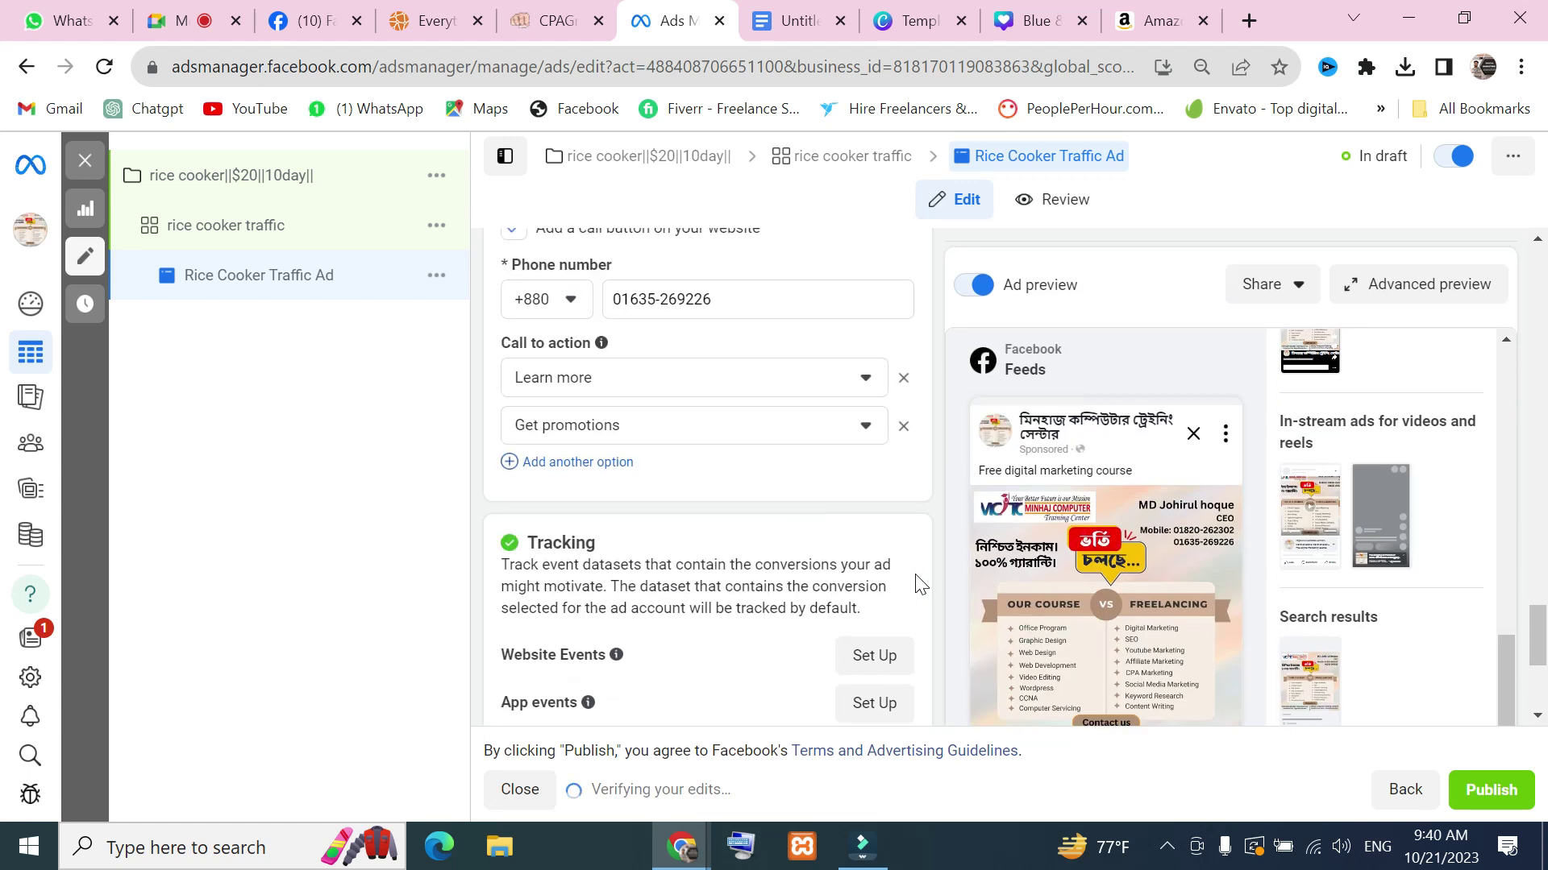
scroll(875, 661, down, 4)
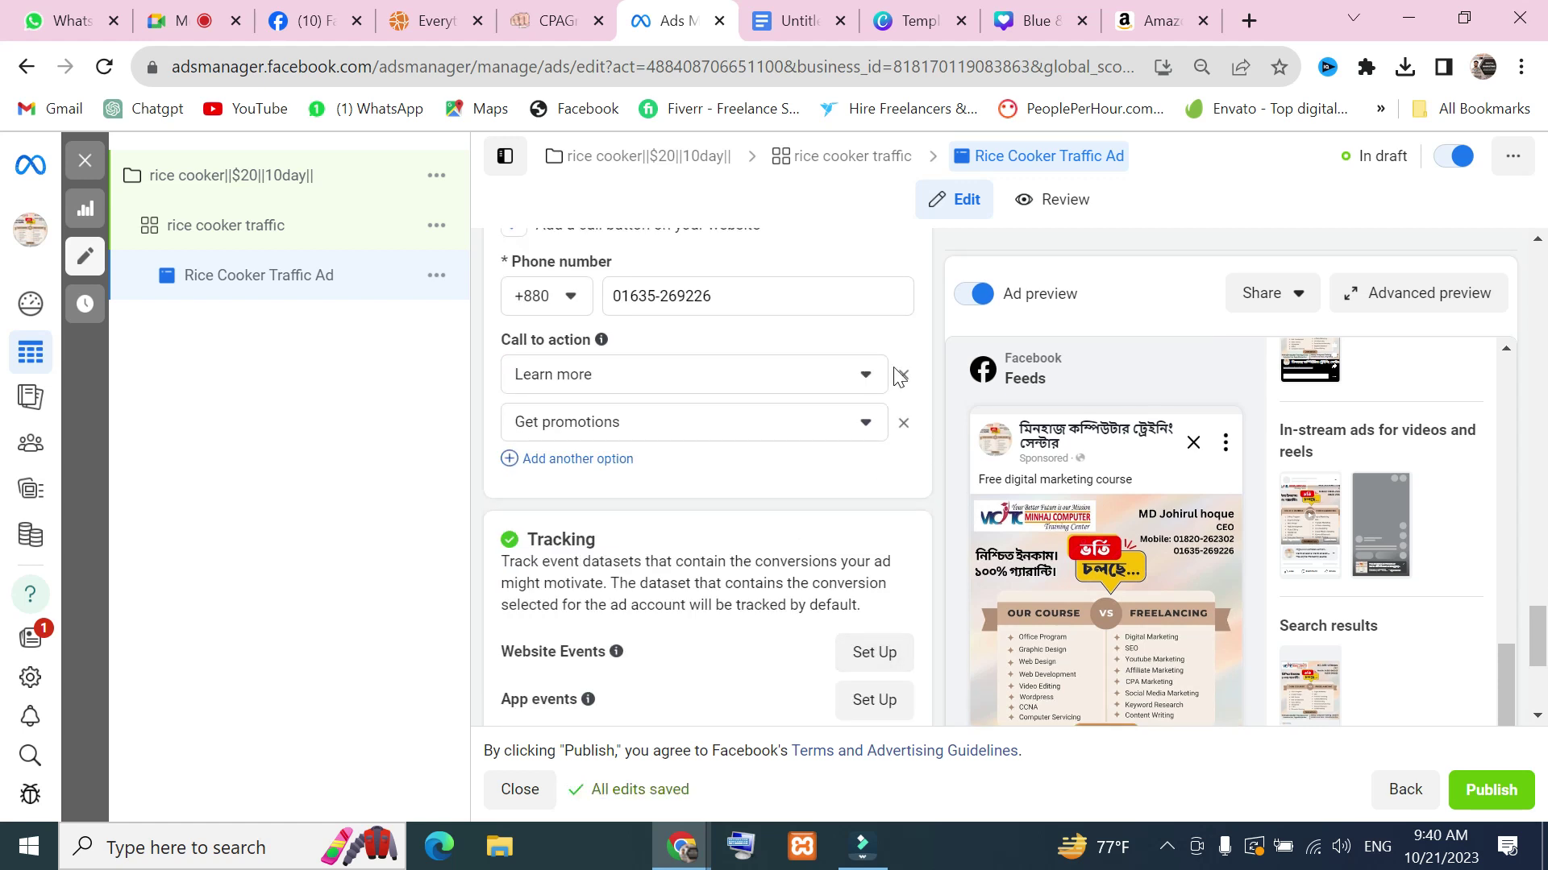
scroll(1193, 564, down, 4)
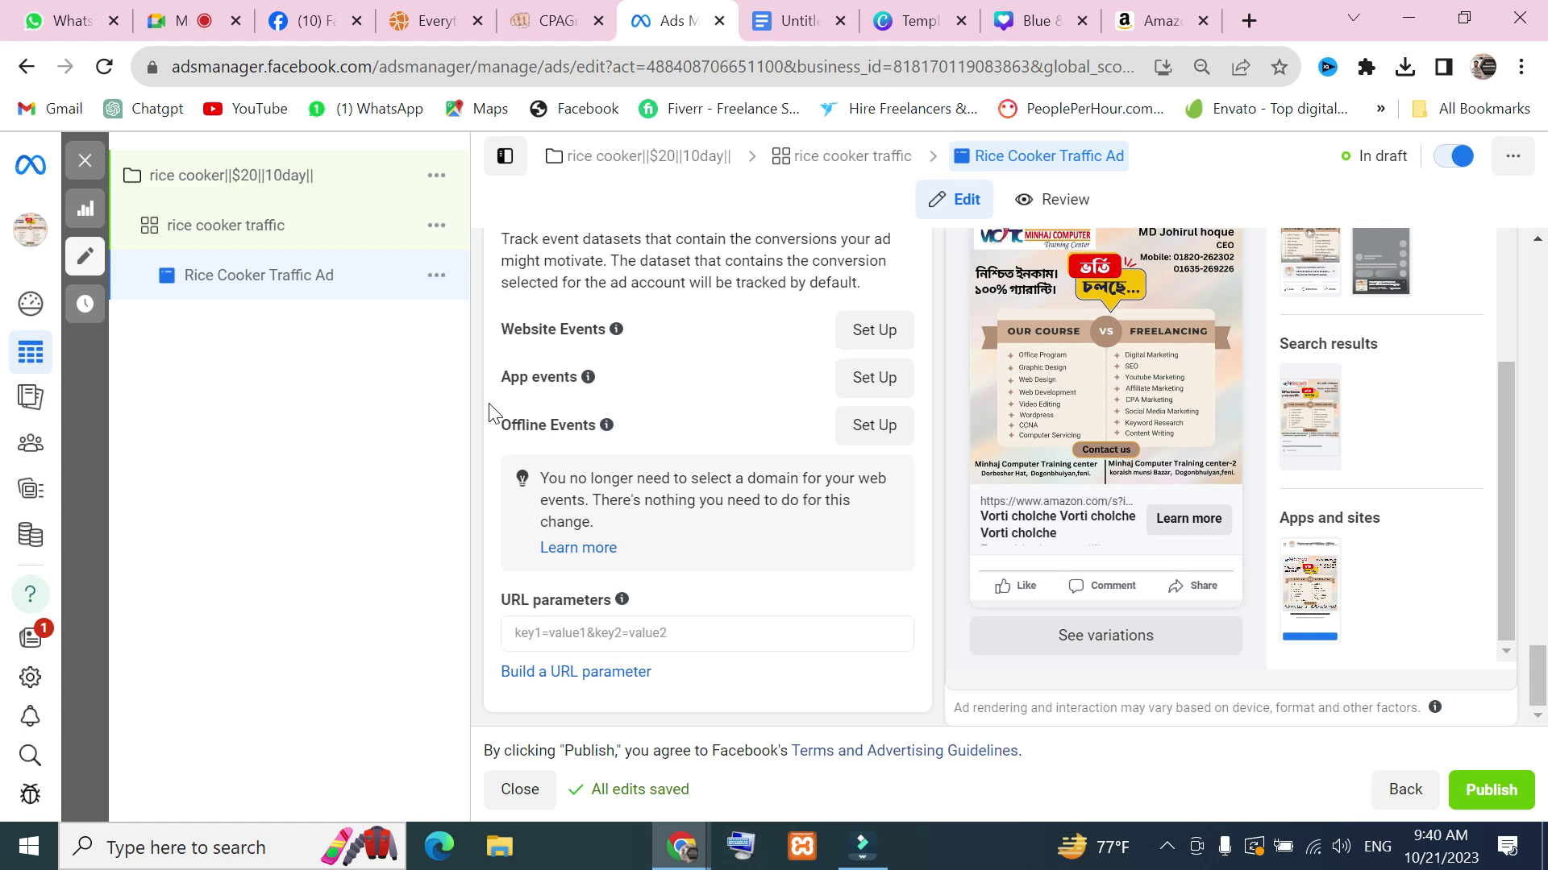
scroll(564, 403, up, 4)
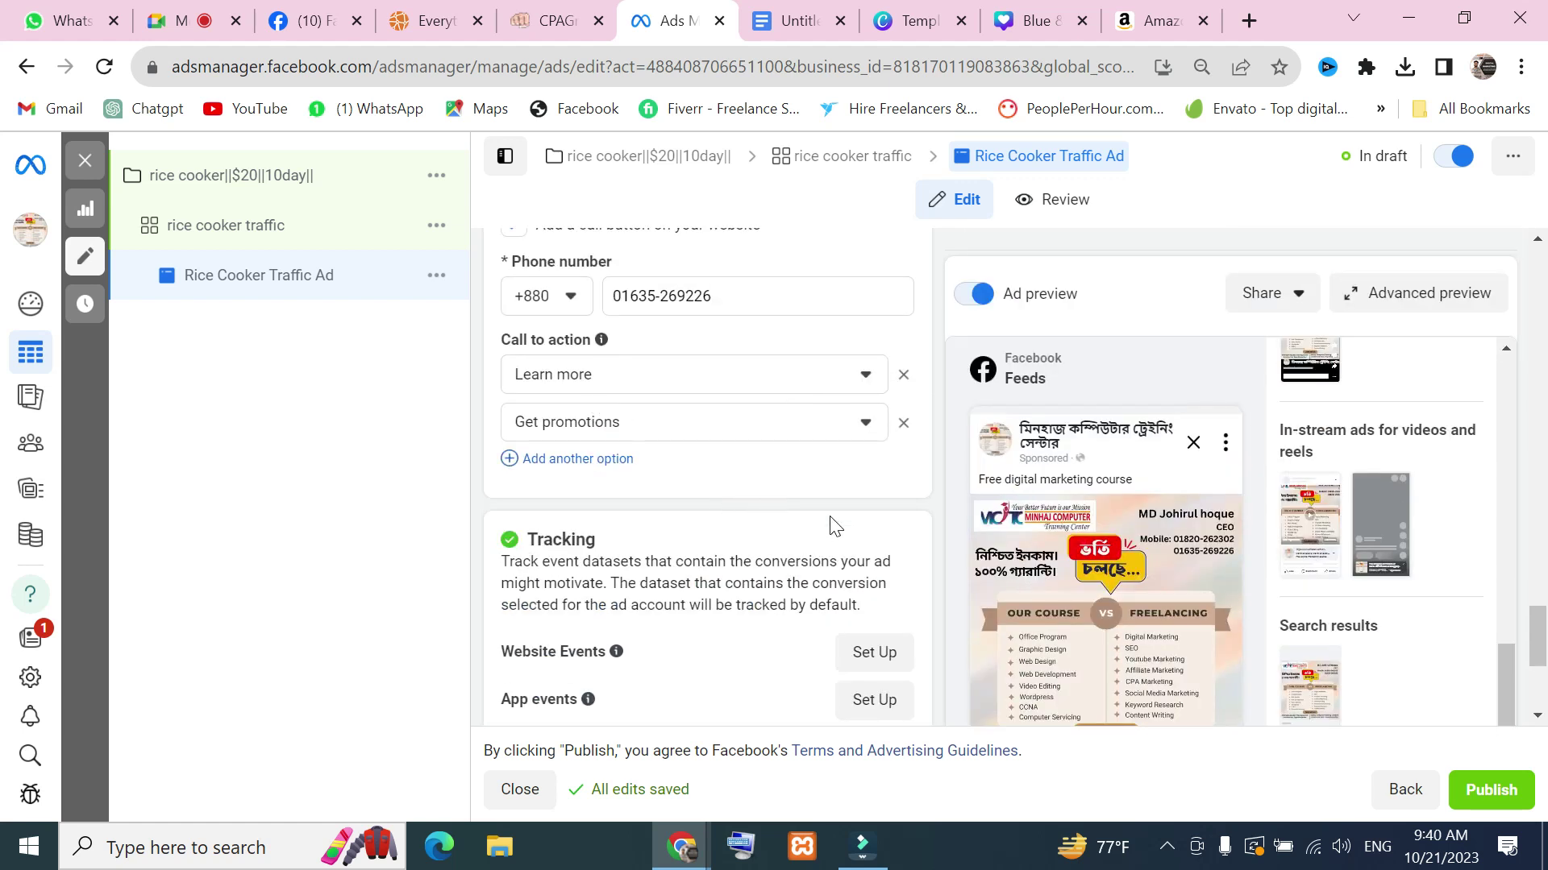
Change the first call to action to Order now
click(869, 377)
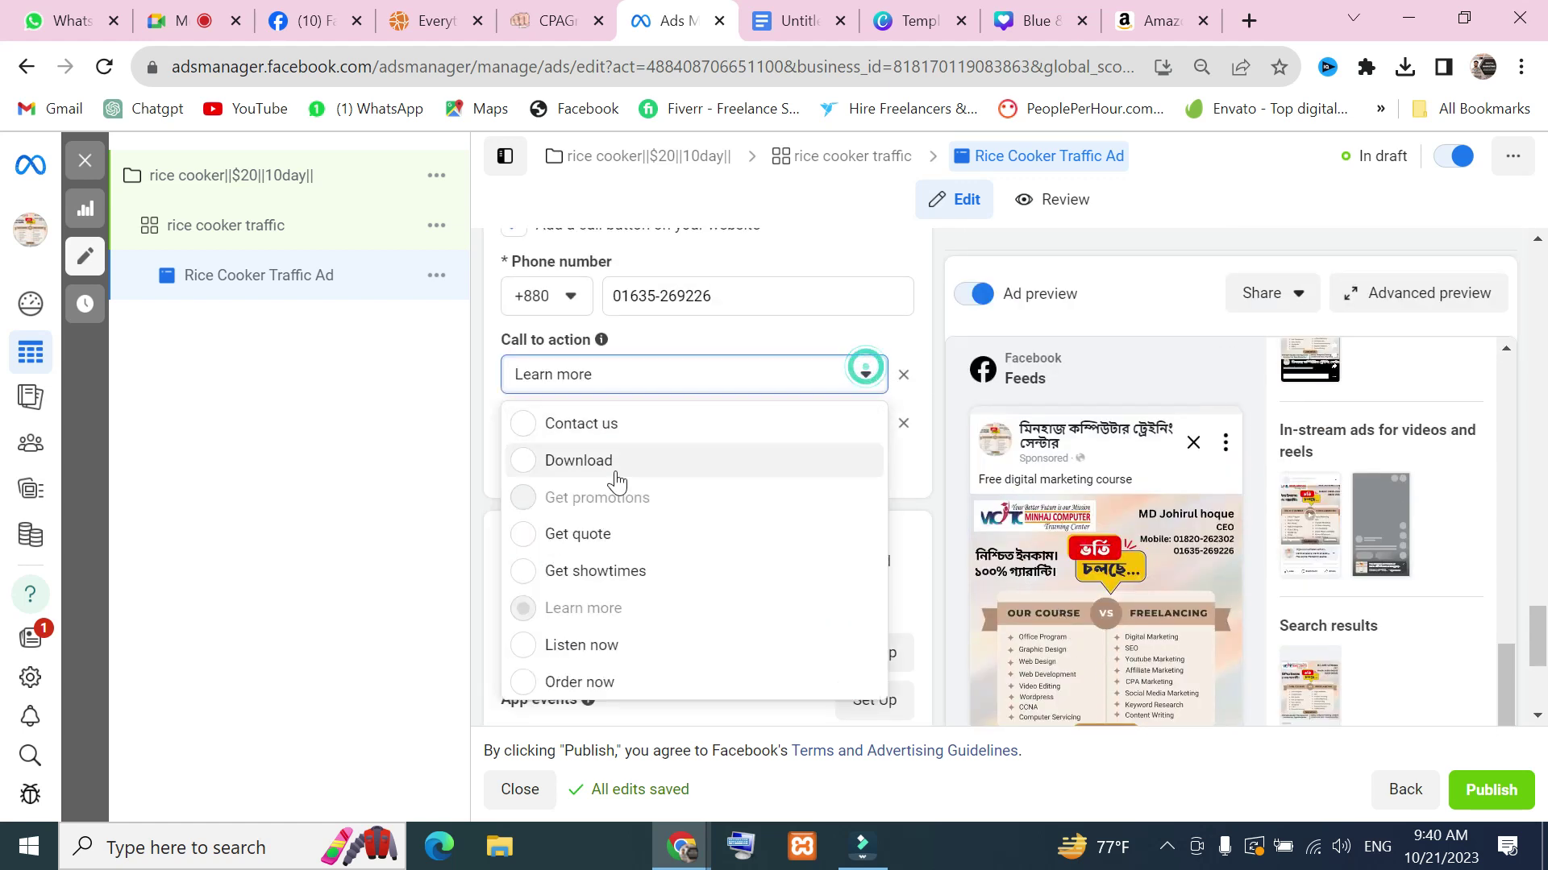
scroll(650, 617, down, 2)
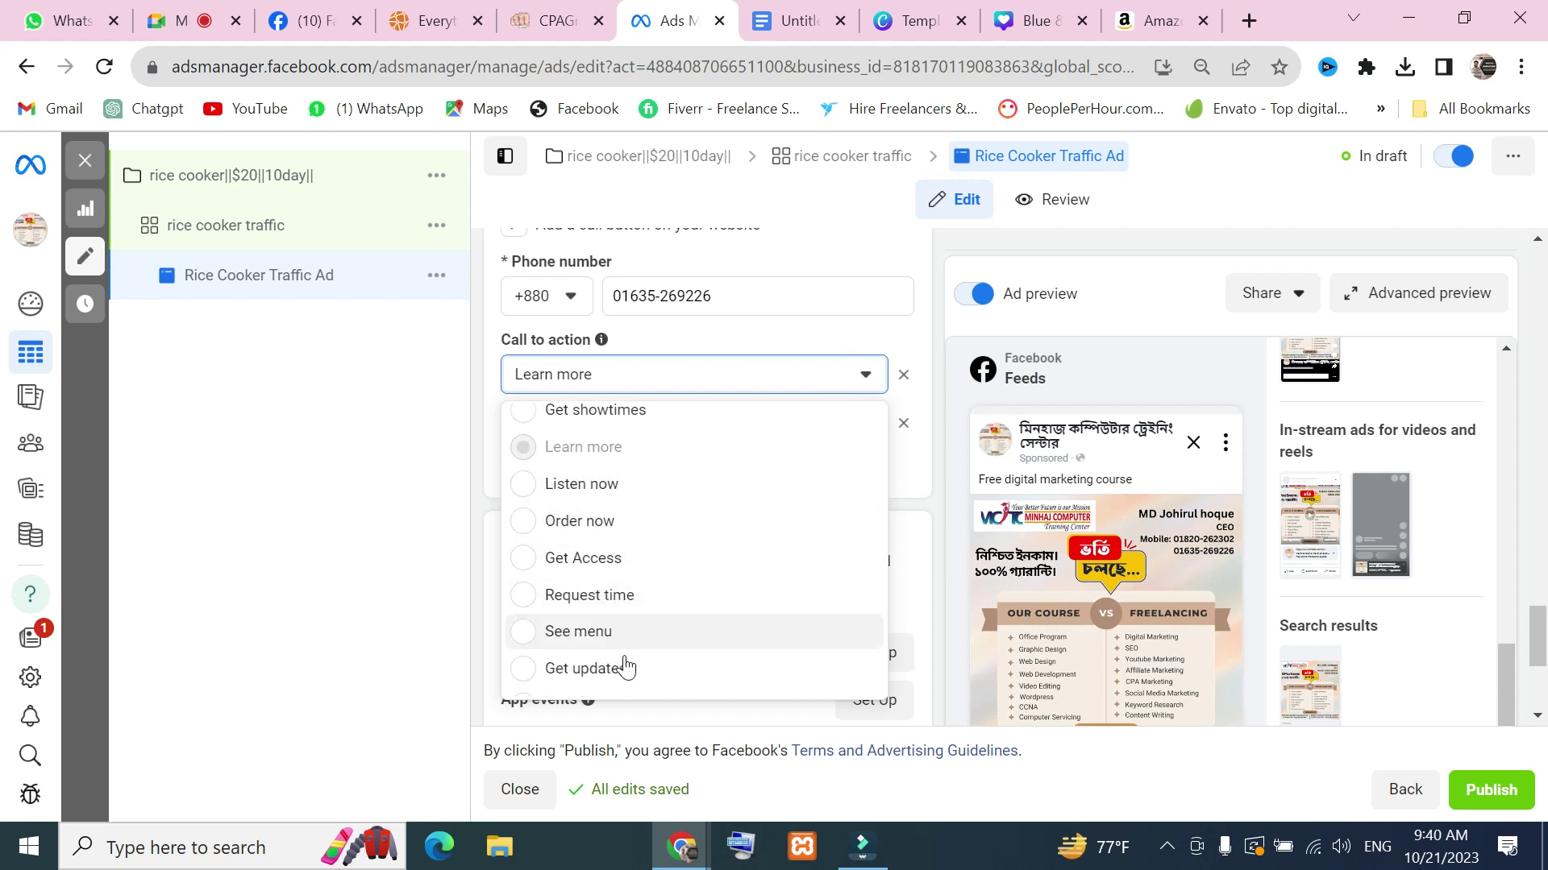
click(641, 523)
scroll(854, 461, down, 4)
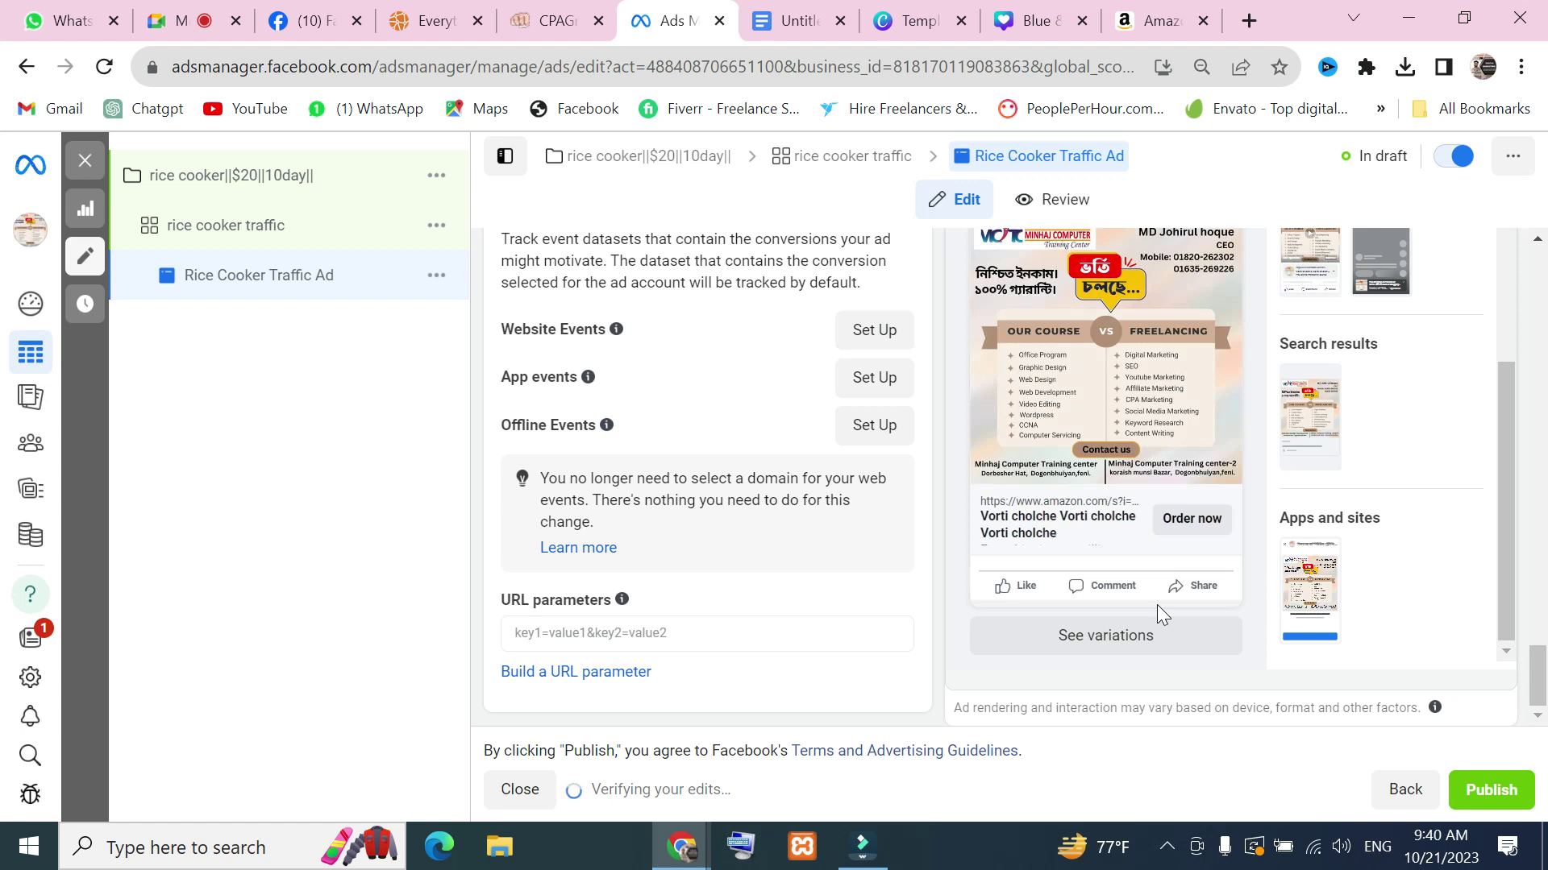
scroll(613, 500, up, 5)
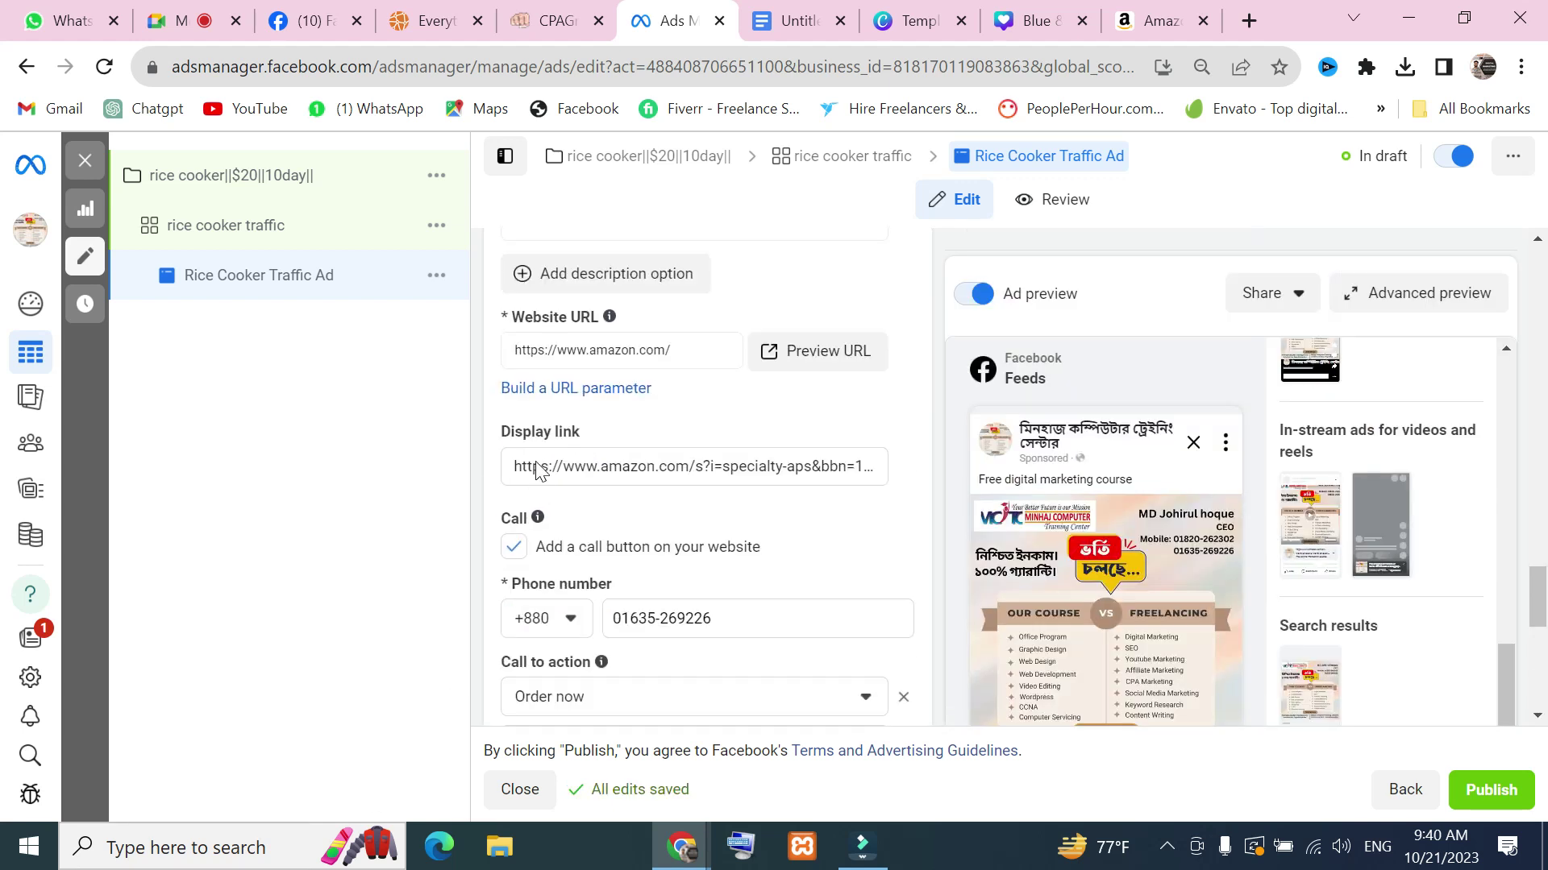
Scroll down the ad editor to the URL parameters field and click into it
scroll(637, 508, down, 5)
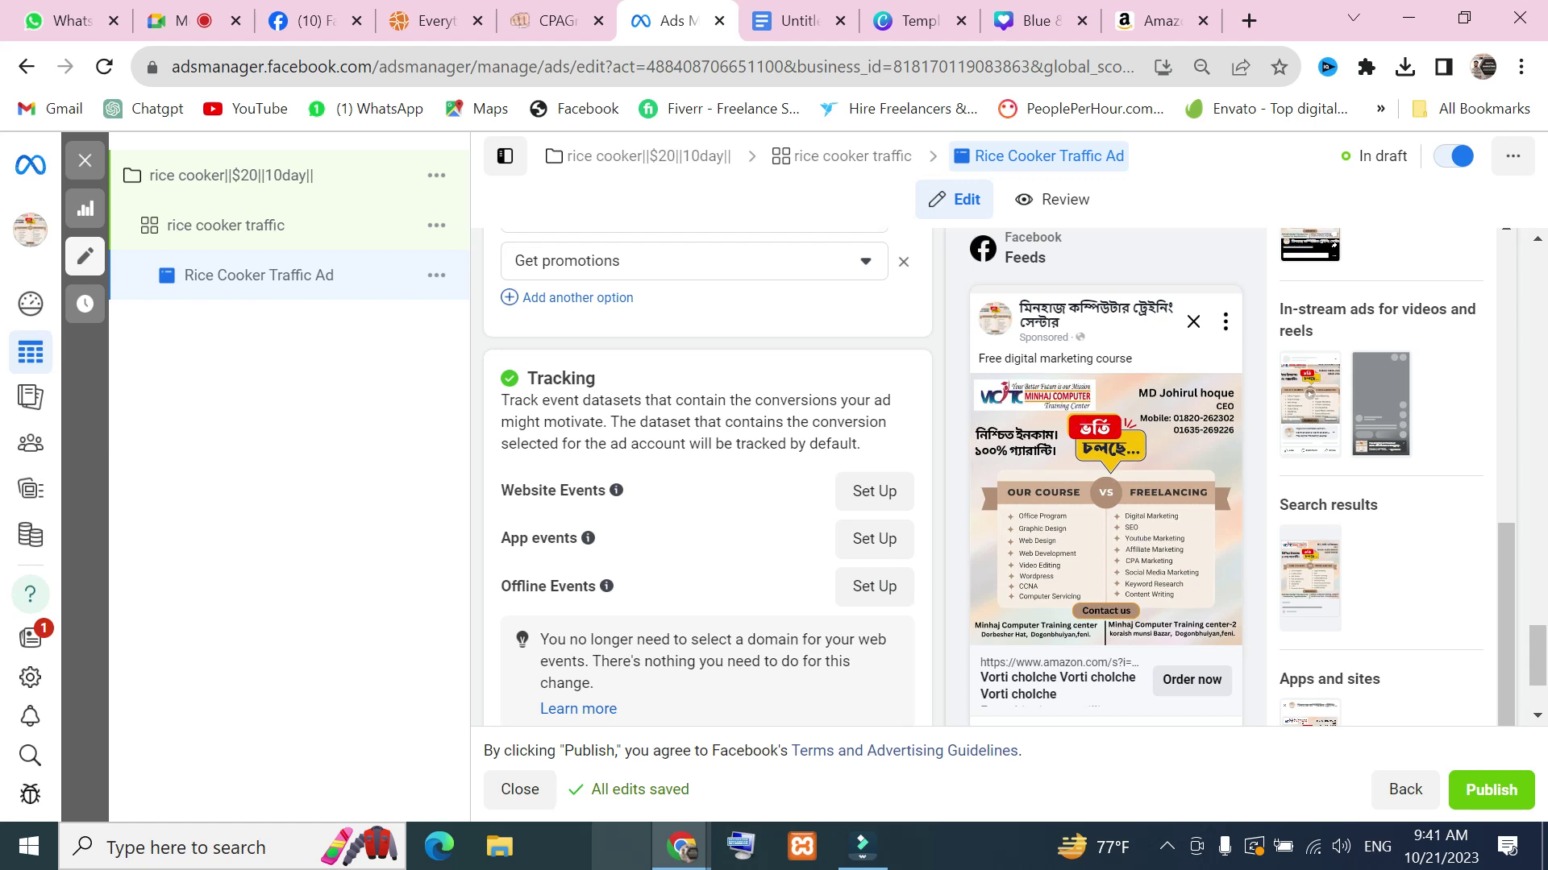
scroll(655, 609, down, 2)
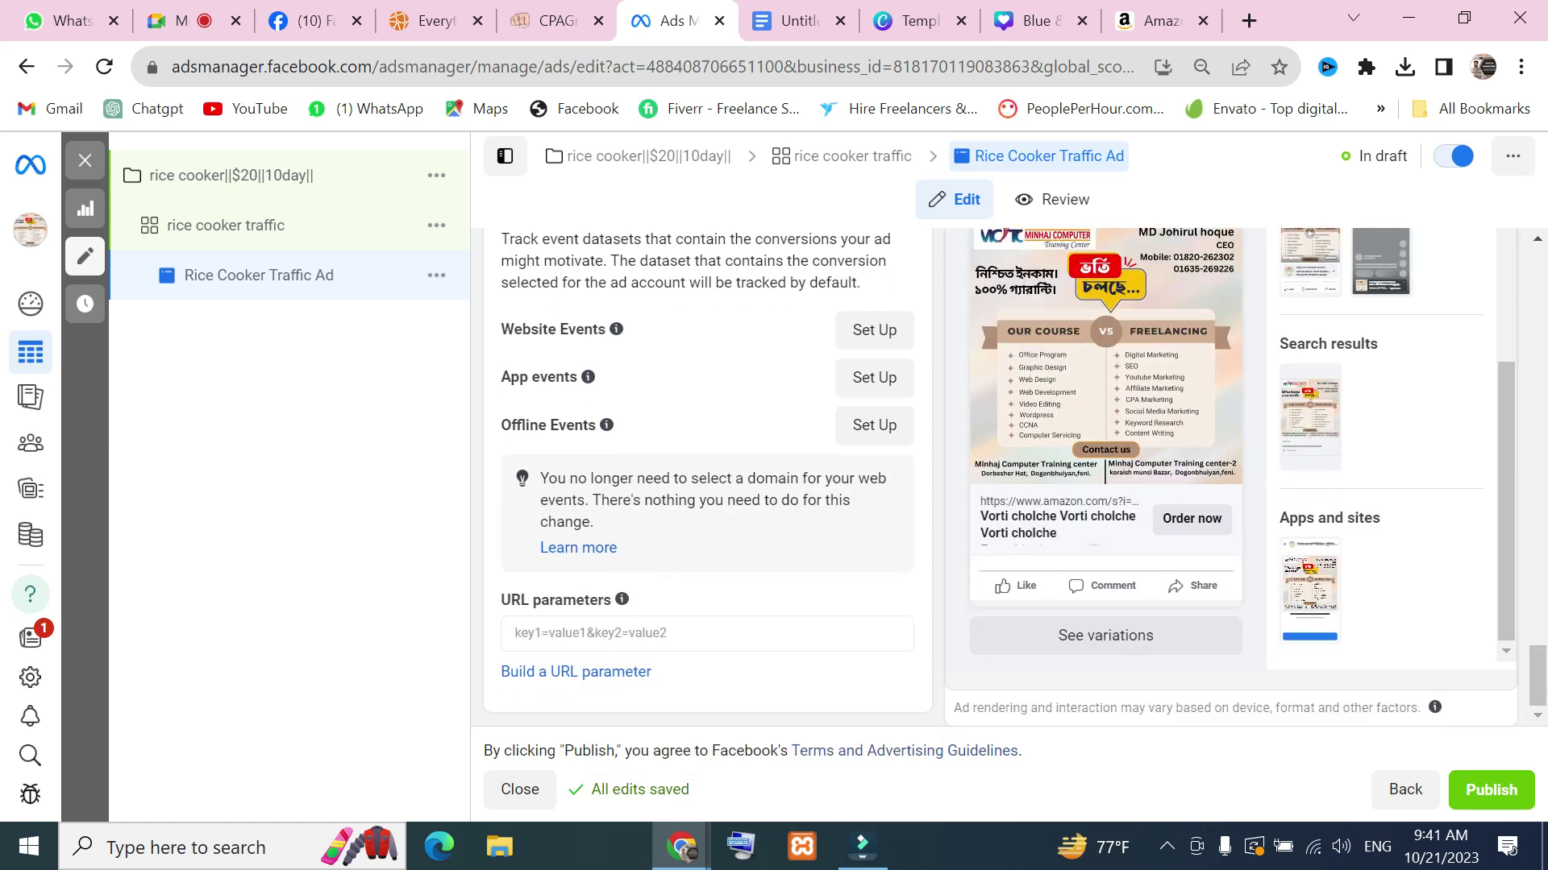
click(655, 633)
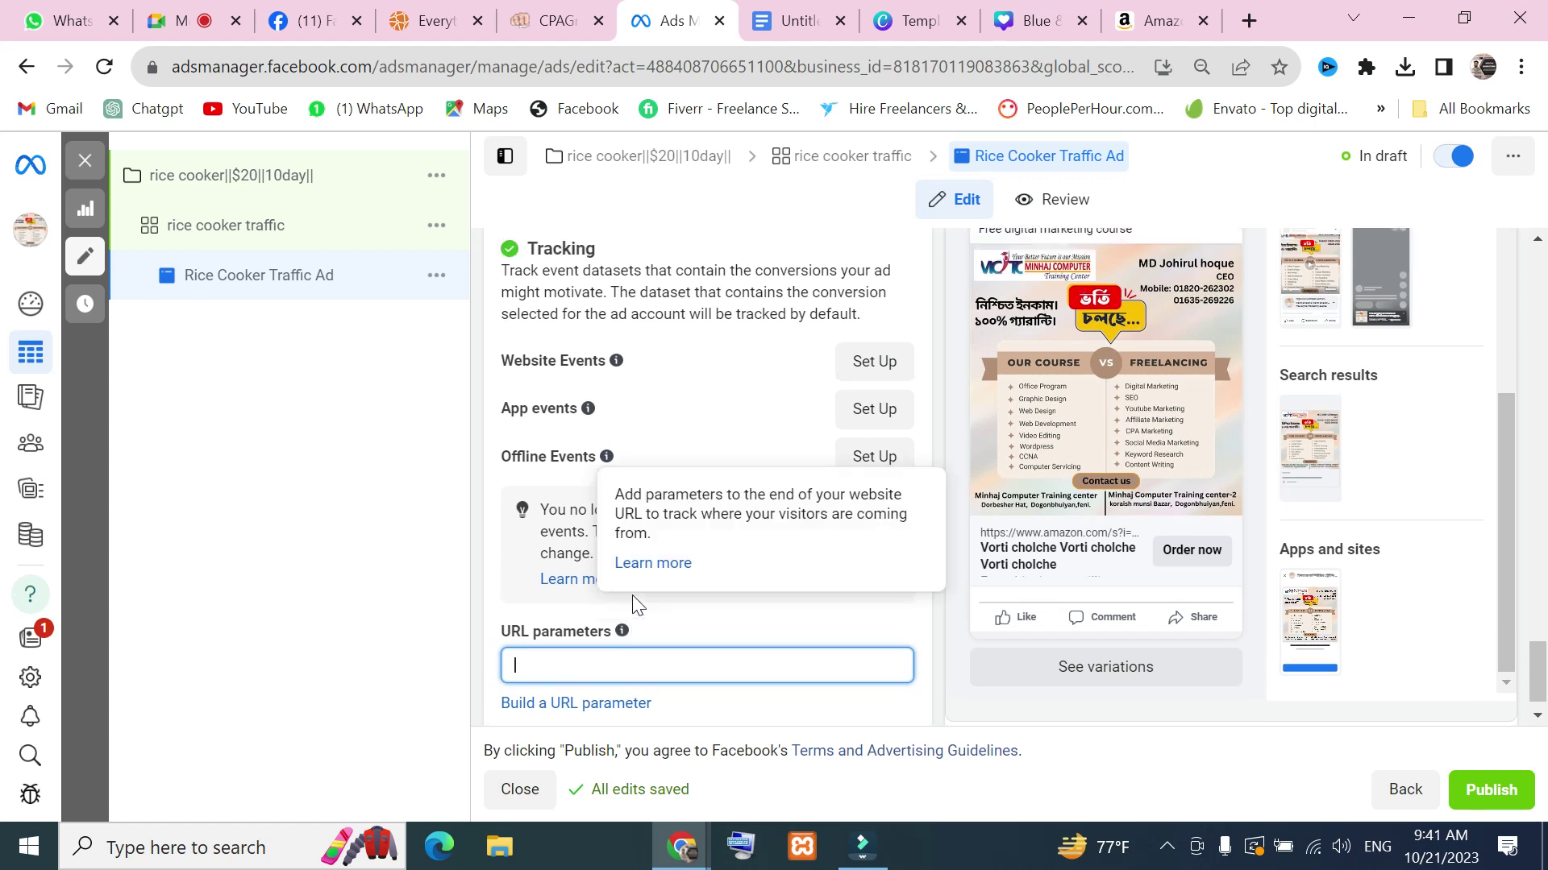
Open the Advanced preview of the ad across its placements
scroll(543, 594, up, 10)
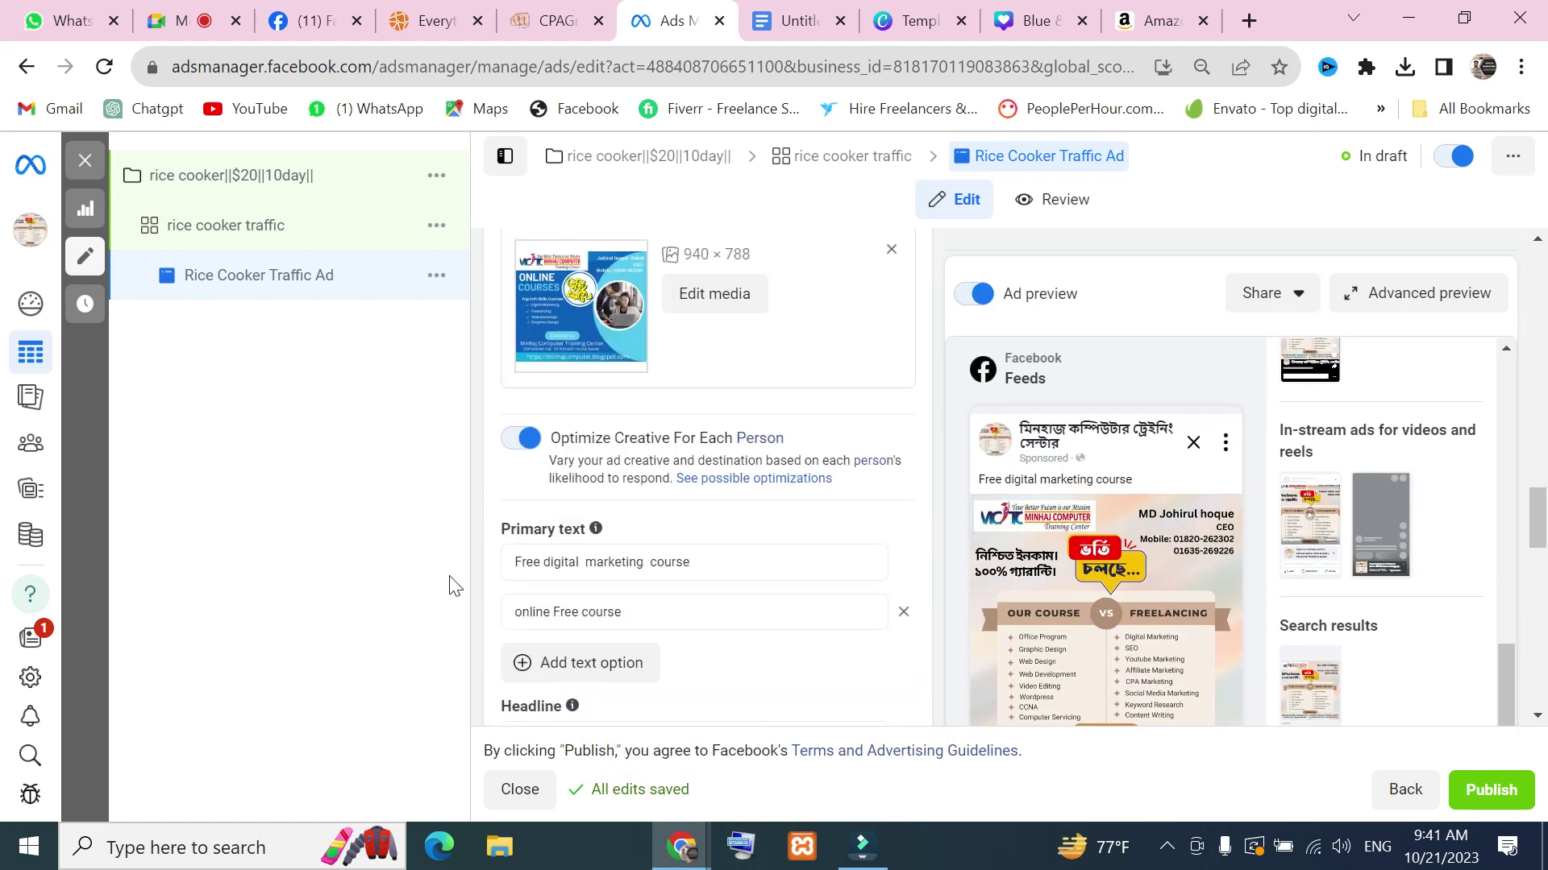
scroll(640, 434, up, 10)
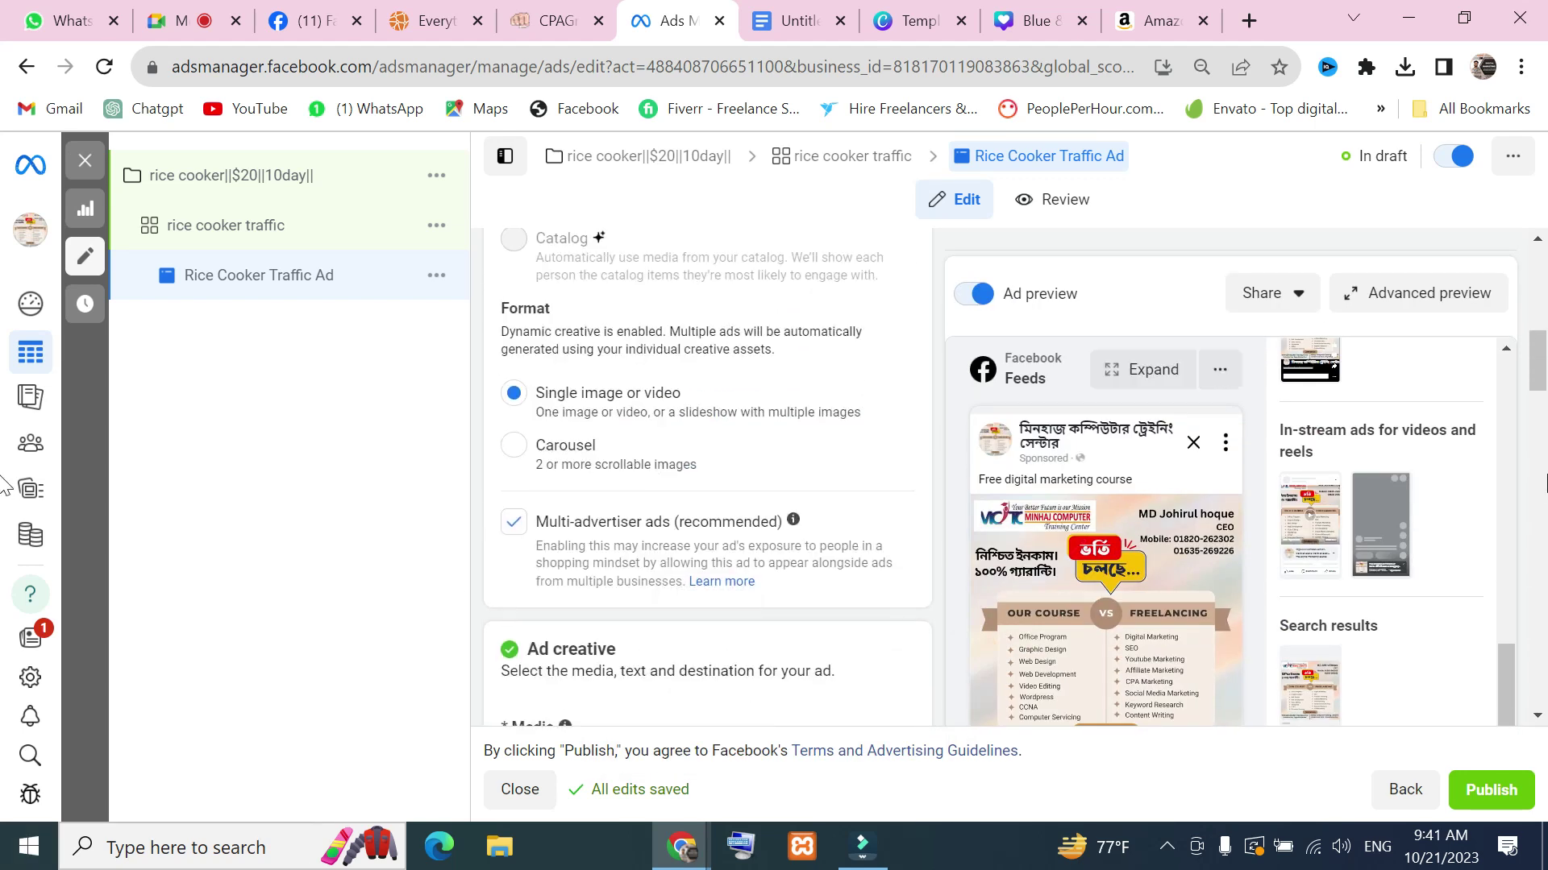
scroll(701, 475, down, 5)
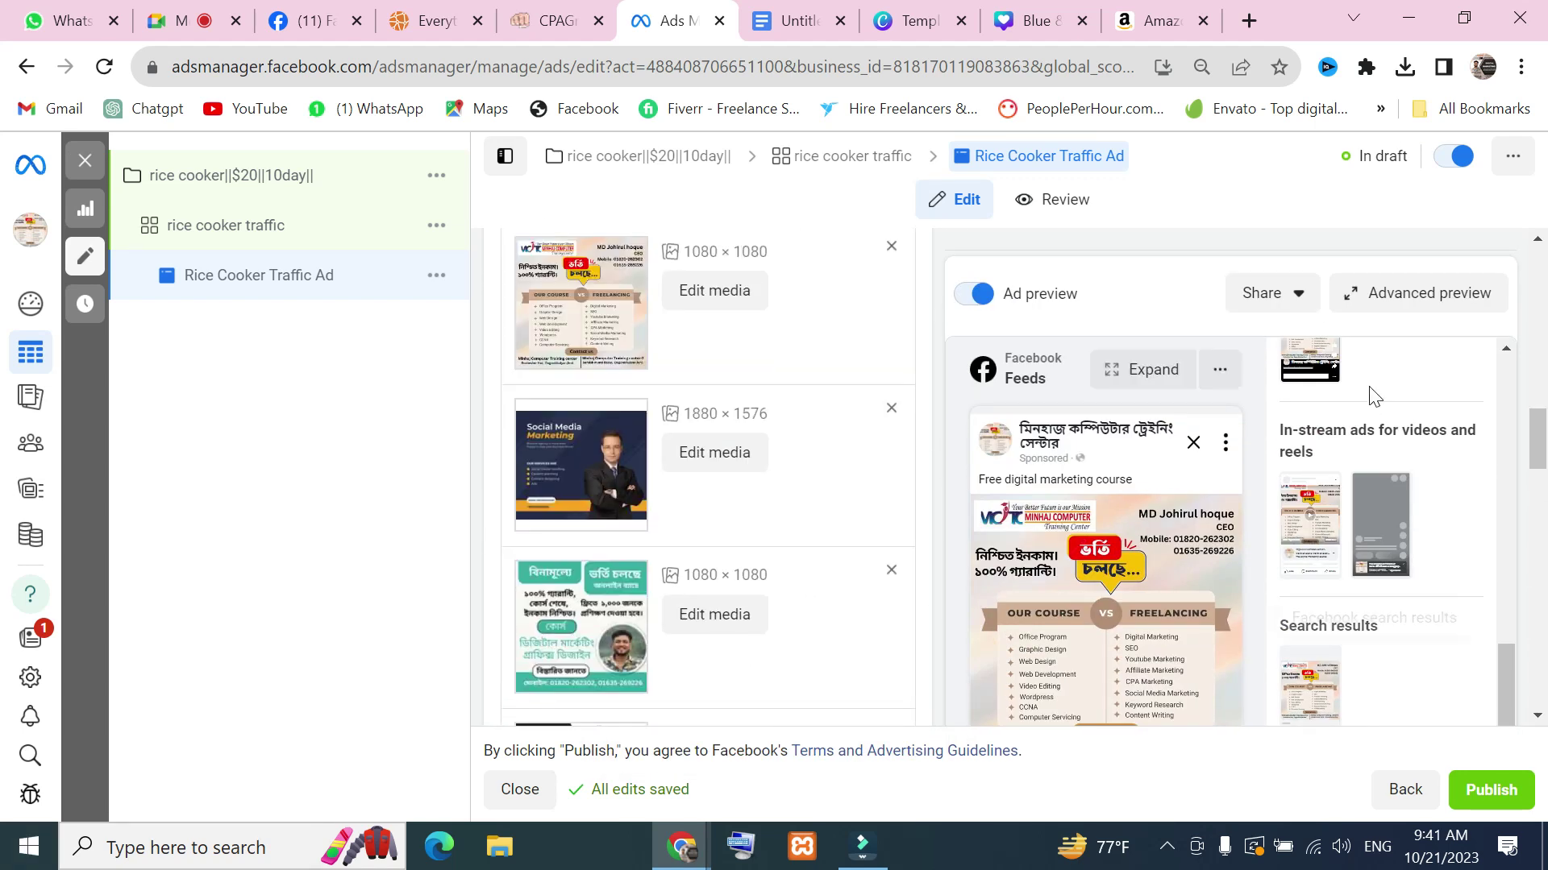
click(1488, 297)
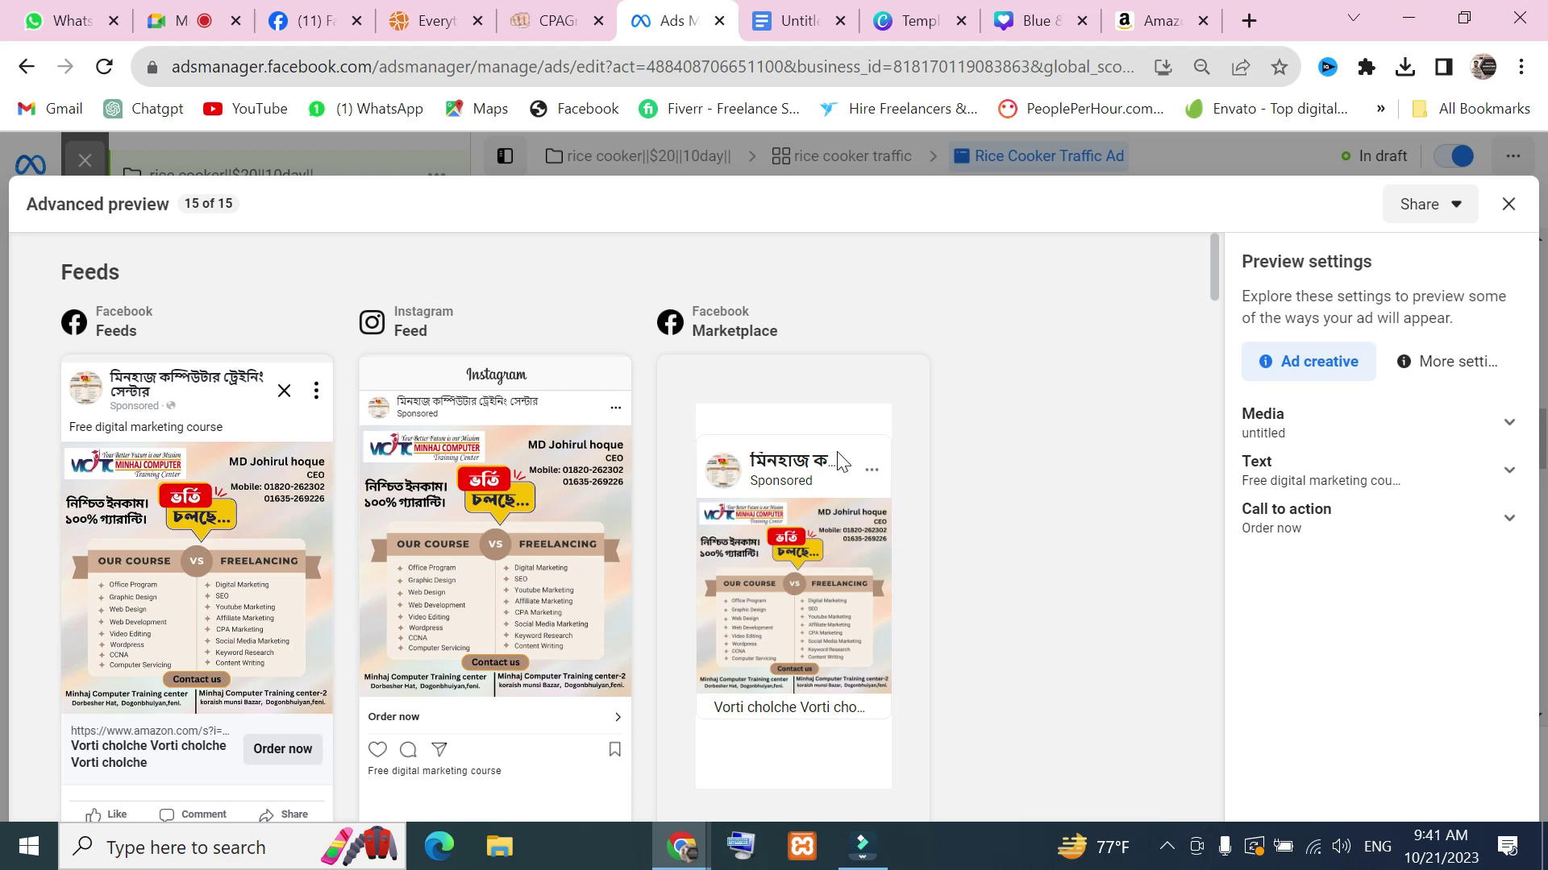
Start a Lightshot region capture of the Advanced preview with Print Screen
scroll(283, 442, down, 2)
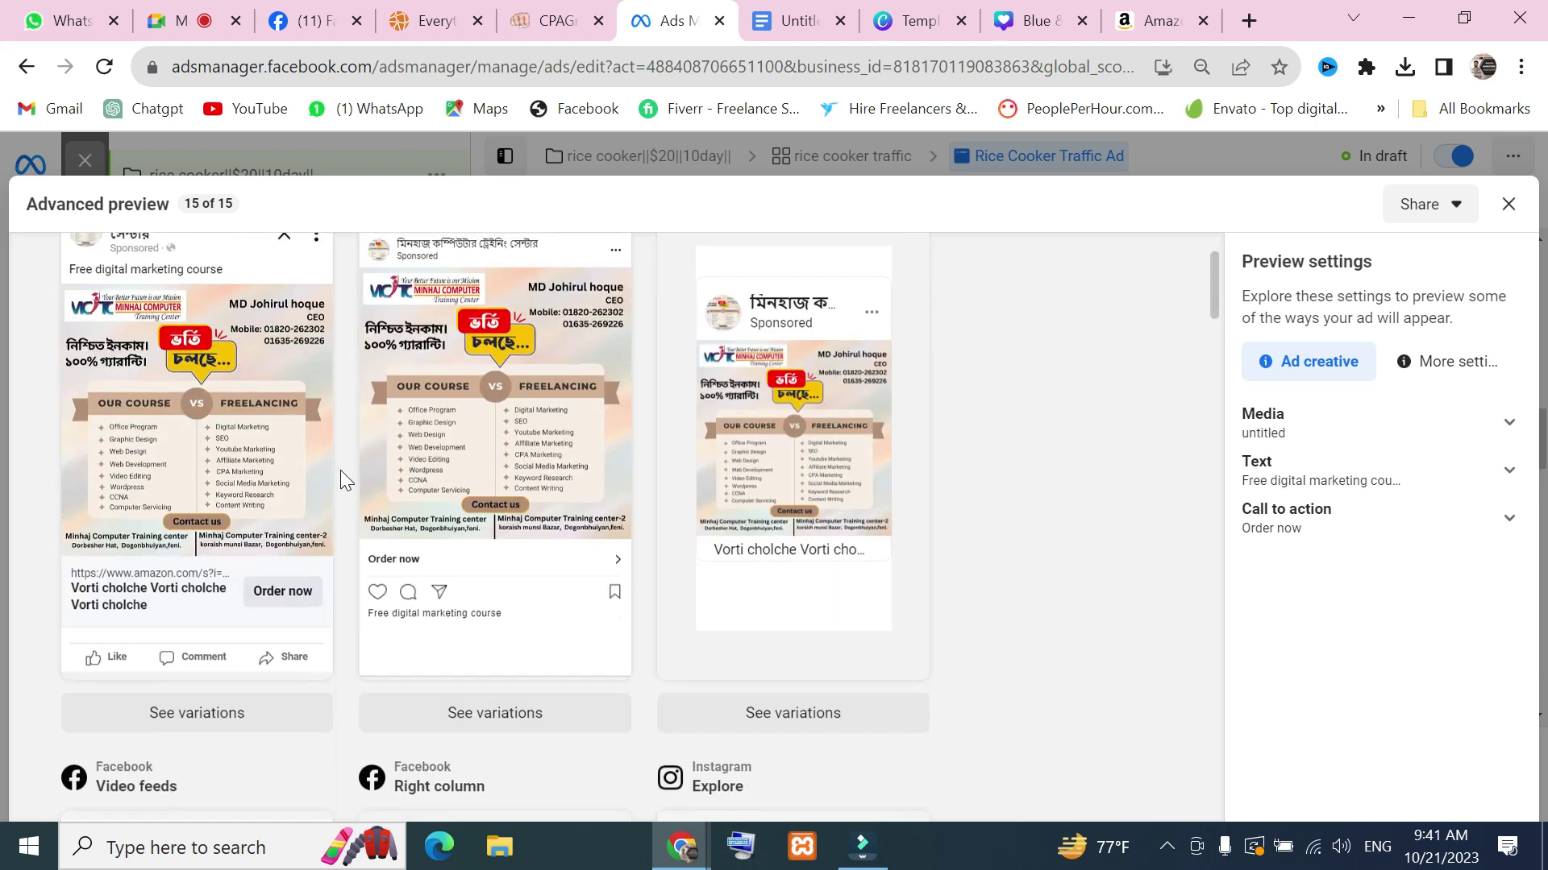
scroll(338, 473, up, 2)
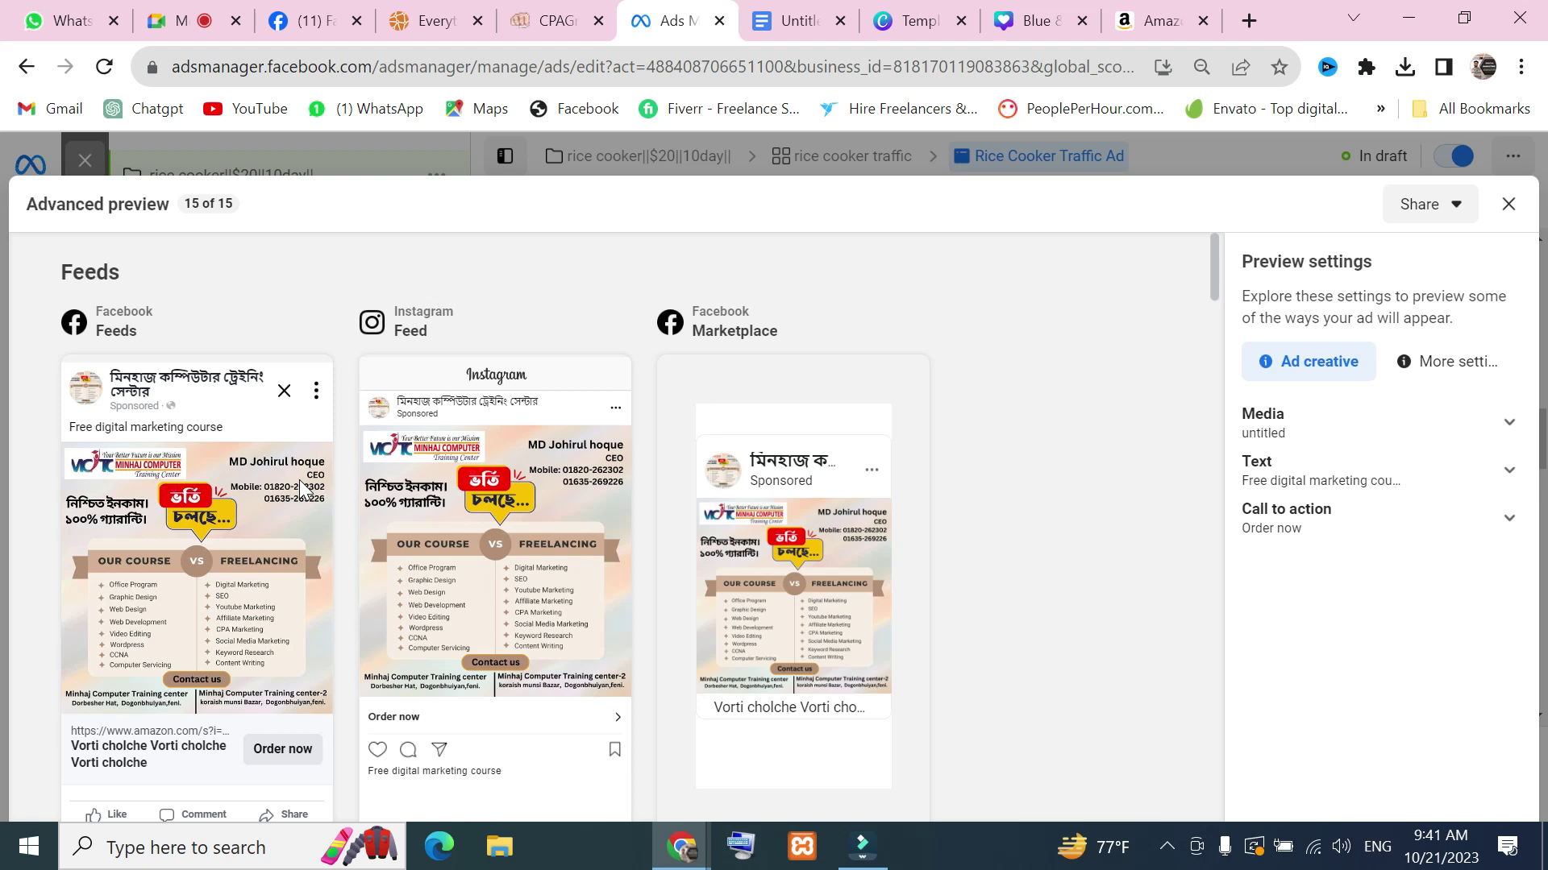
key(Print)
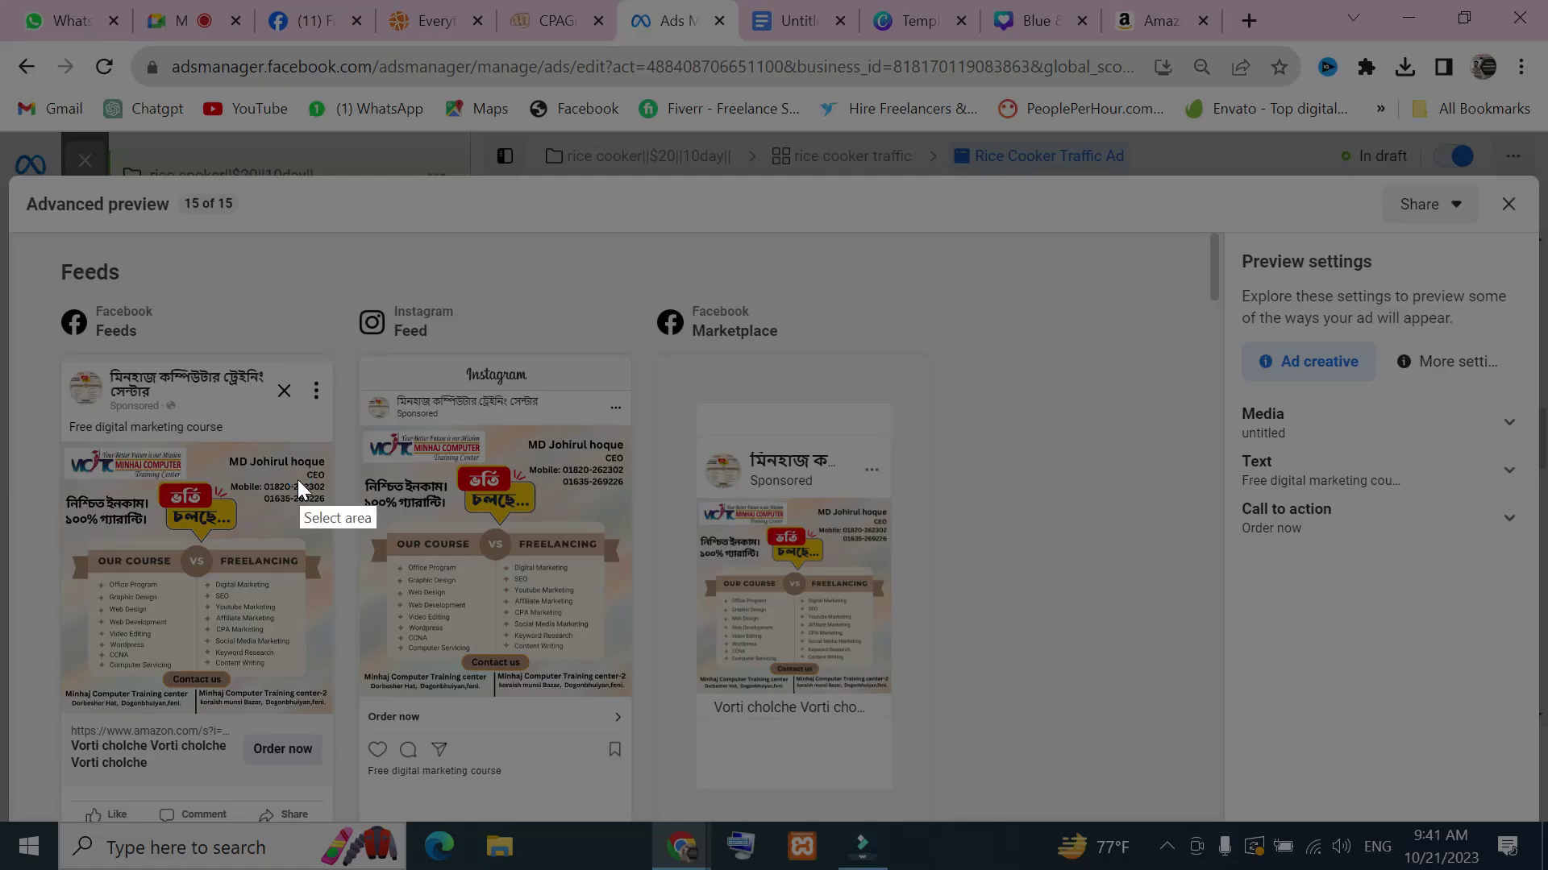
Capture the feed previews and draw arrows at the Facebook Feeds and Instagram Feed cards
drag(6, 221, 1033, 843)
click(1061, 622)
drag(340, 380, 258, 524)
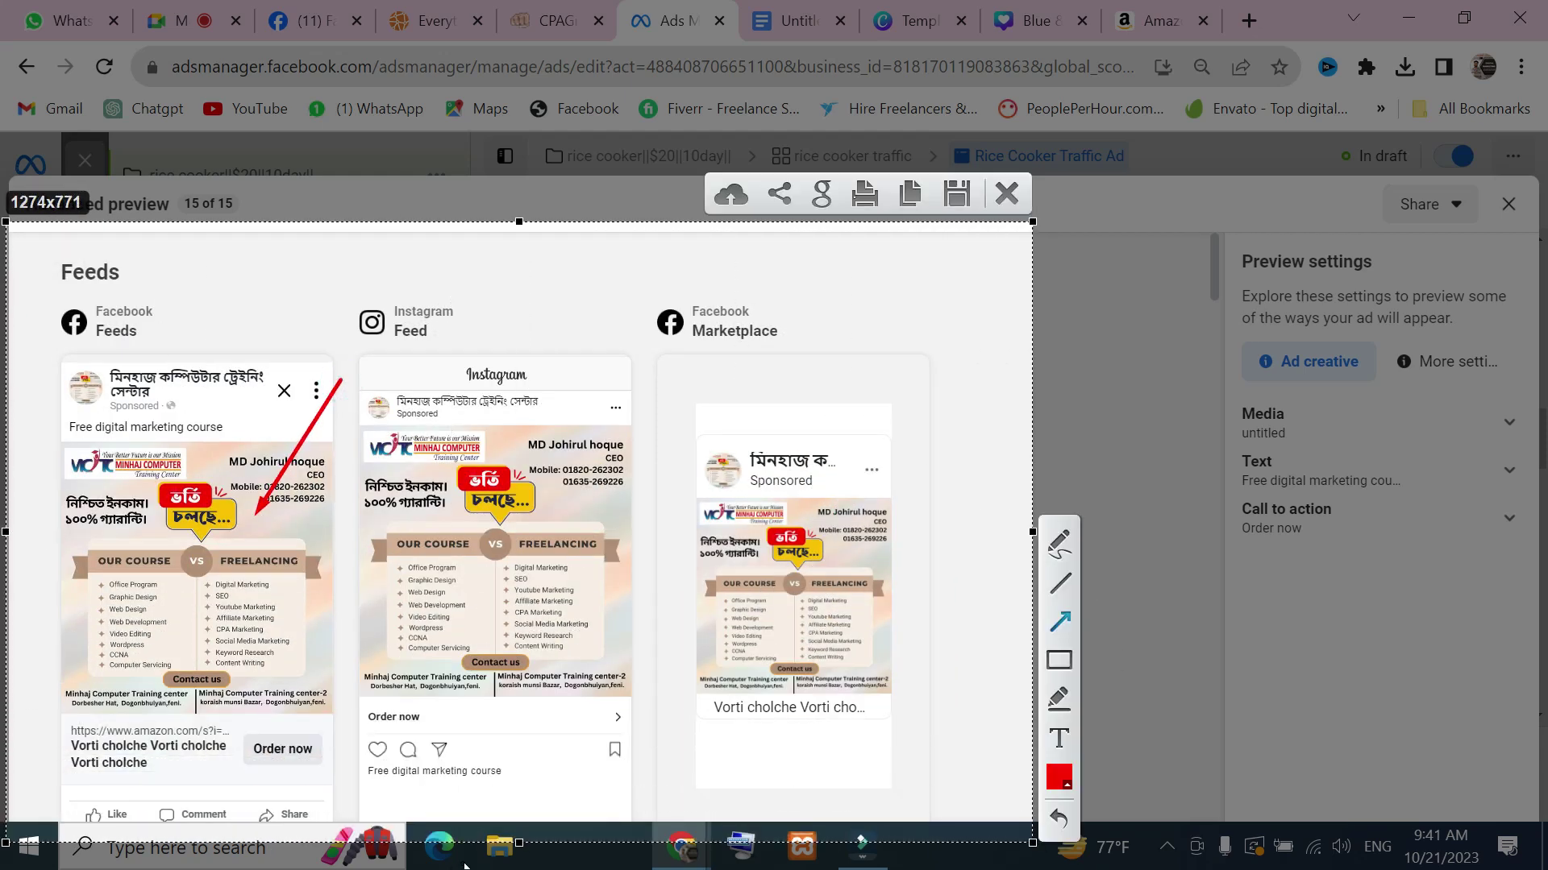
click(540, 342)
click(1059, 621)
drag(635, 377, 519, 568)
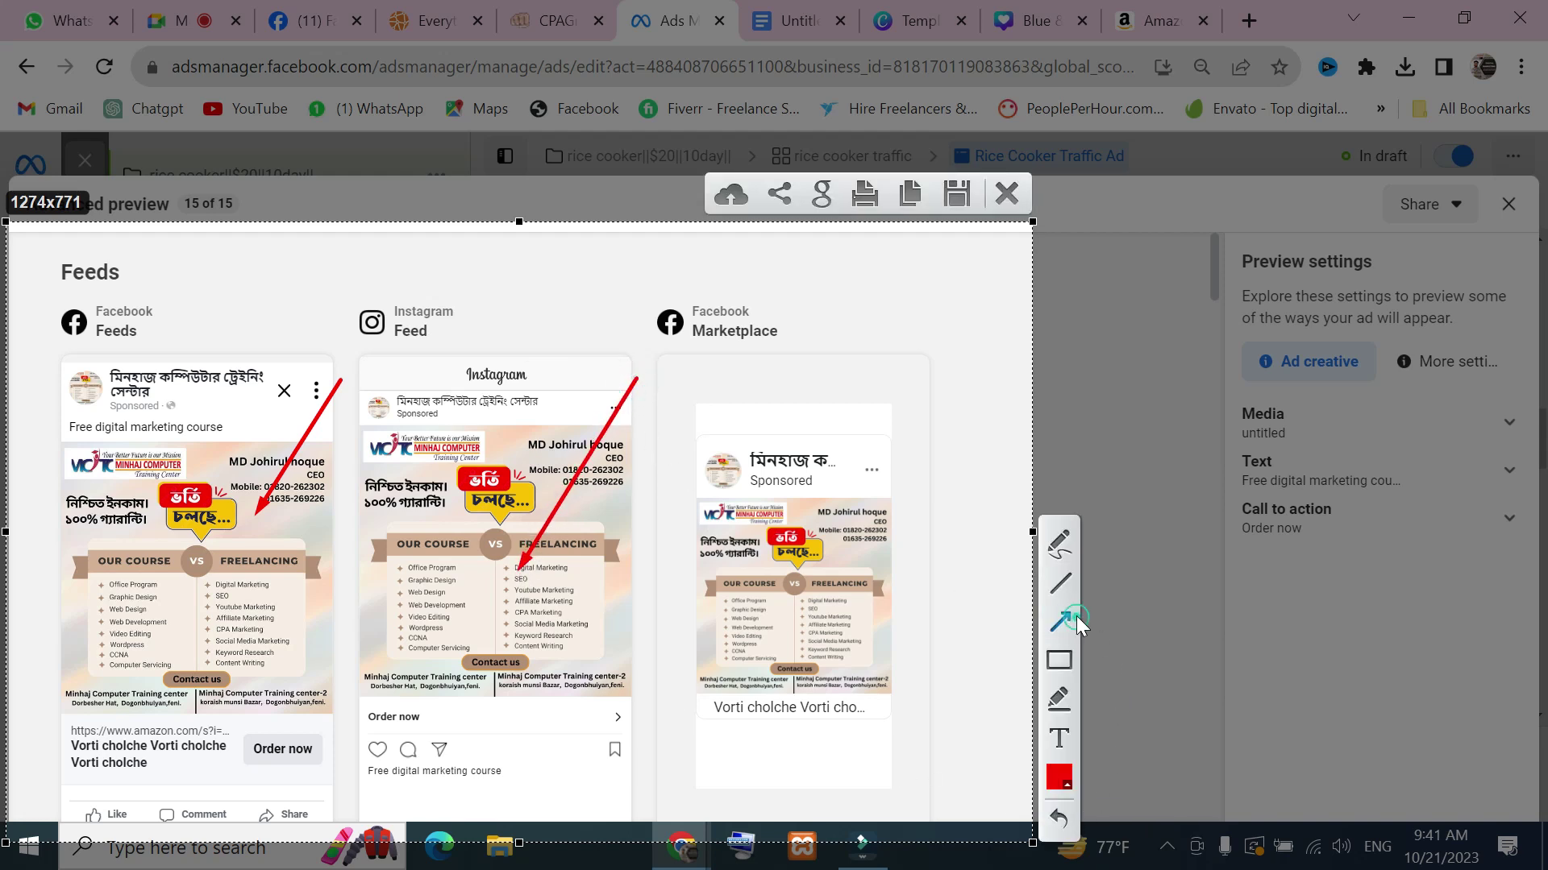
Draw an arrow at the Marketplace preview and close the Lightshot capture
click(1067, 617)
click(1060, 614)
click(1061, 621)
click(1062, 619)
drag(954, 487, 874, 568)
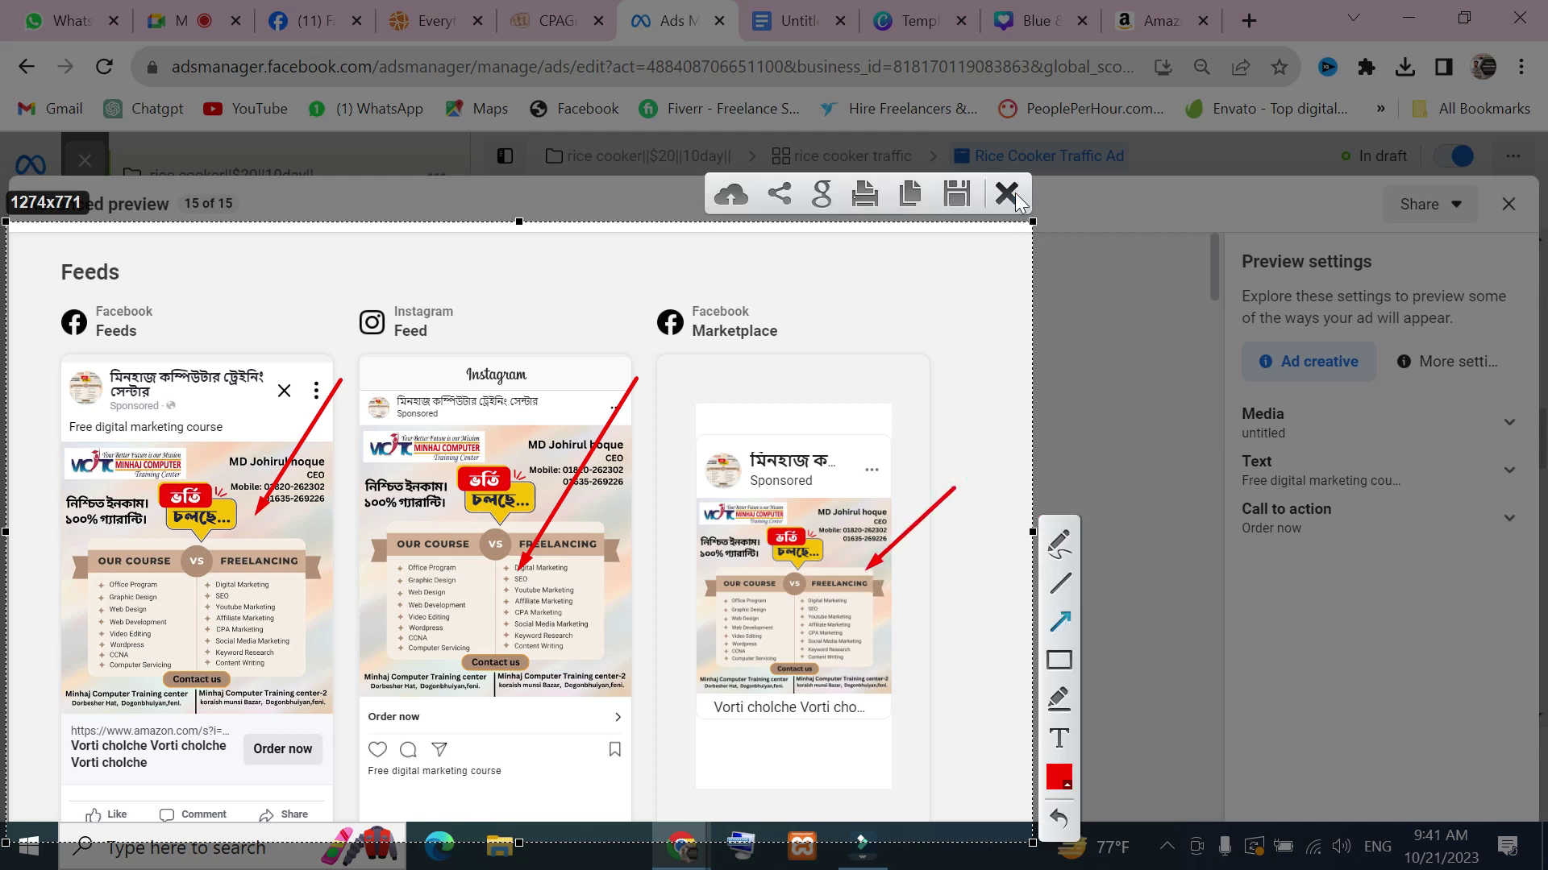
click(1006, 194)
scroll(902, 440, down, 3)
scroll(902, 440, down, 4)
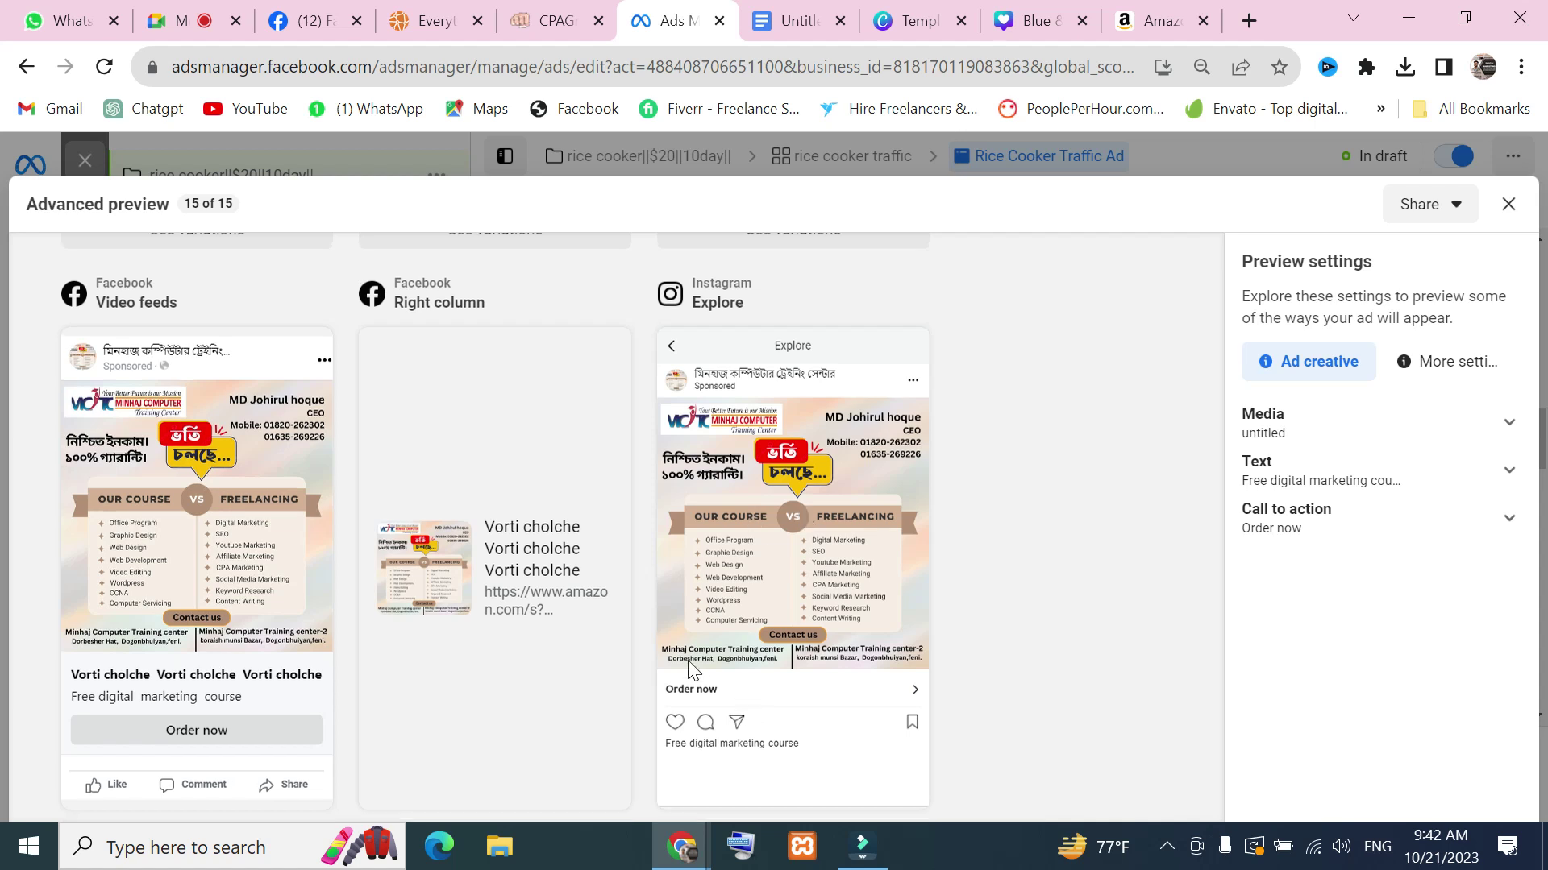
scroll(403, 548, up, 4)
scroll(270, 435, up, 4)
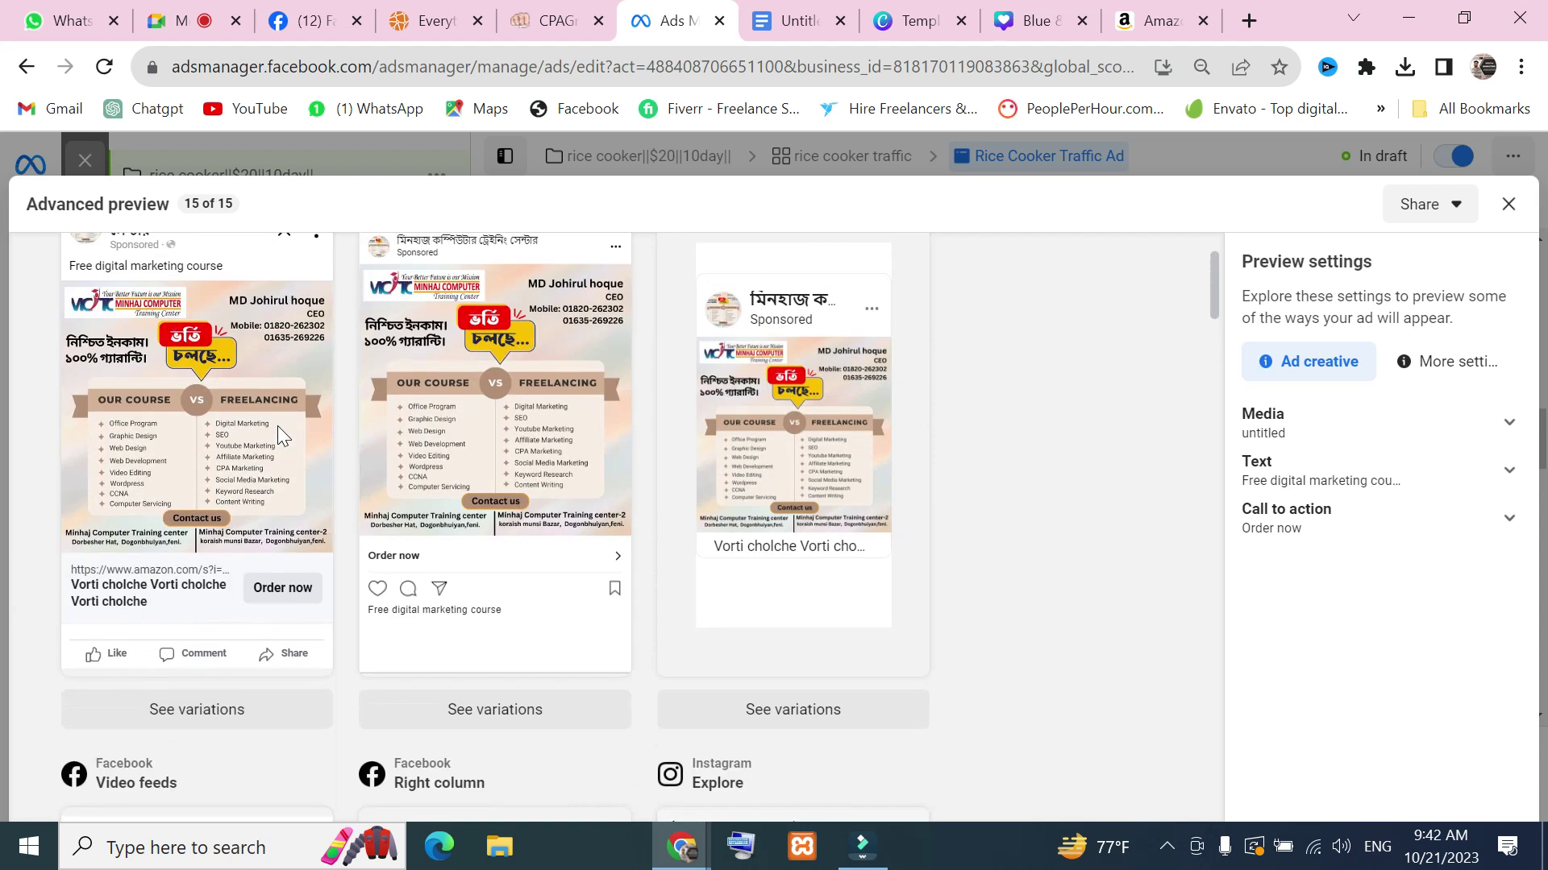
scroll(256, 467, down, 8)
scroll(266, 661, down, 4)
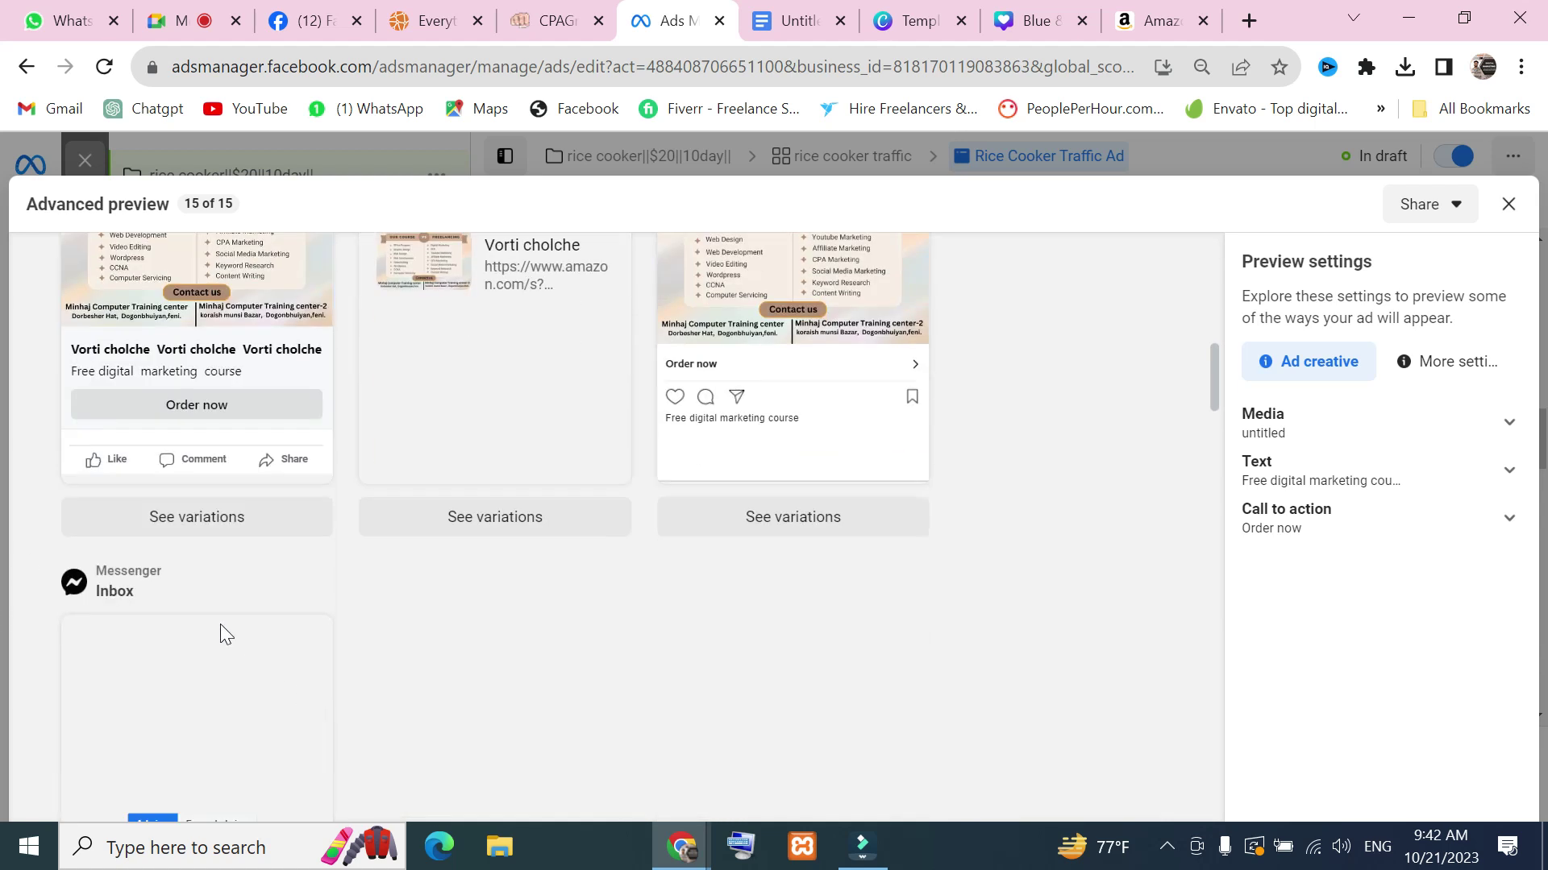
scroll(234, 475, down, 4)
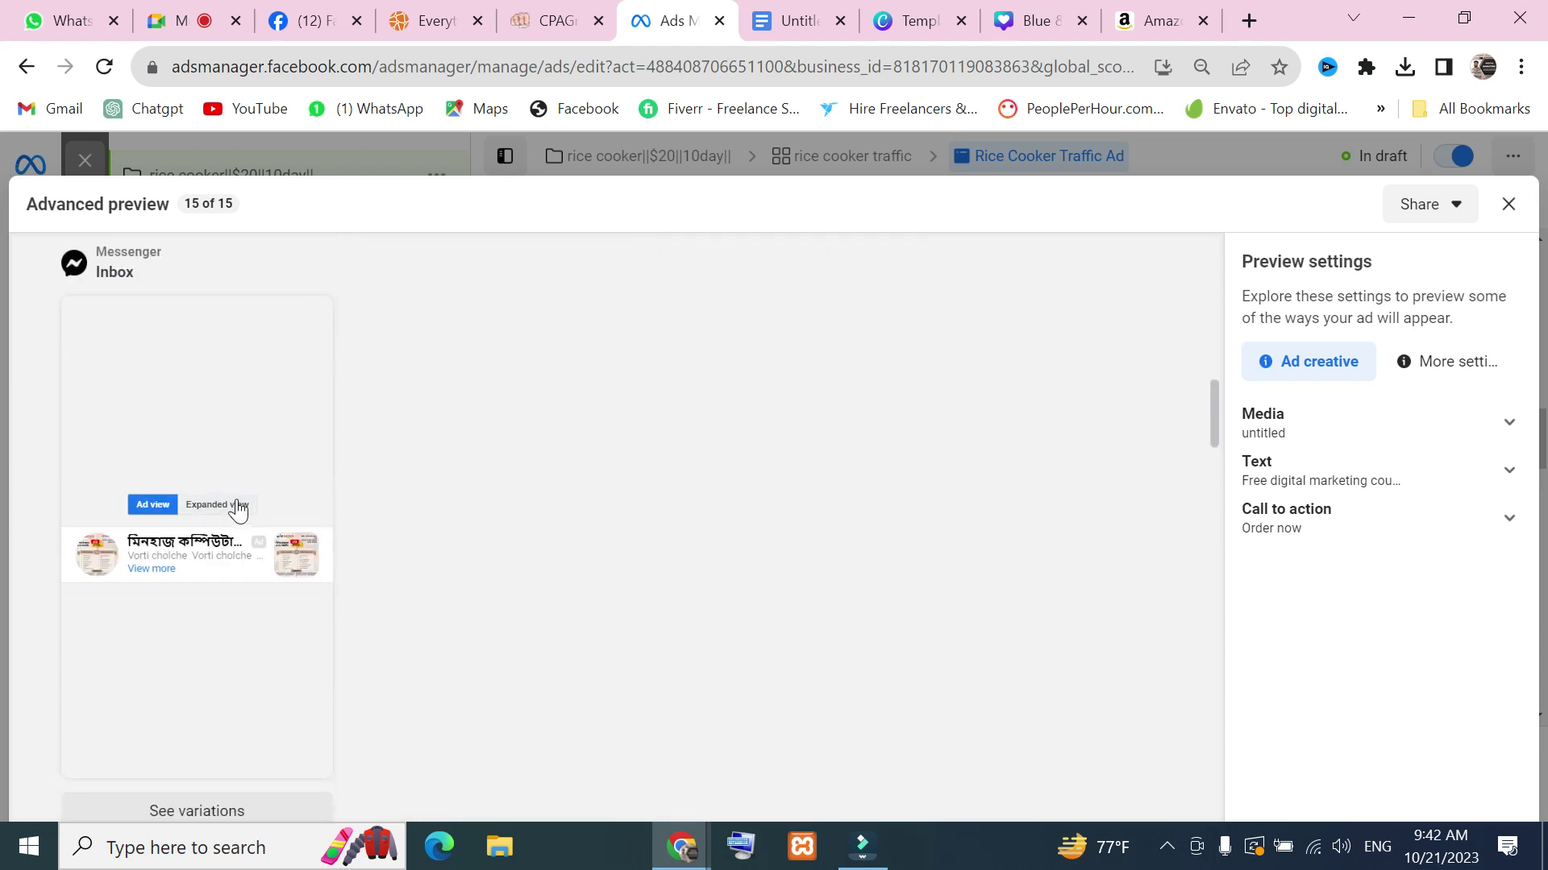
scroll(234, 508, up, 8)
scroll(202, 500, up, 4)
scroll(194, 564, down, 2)
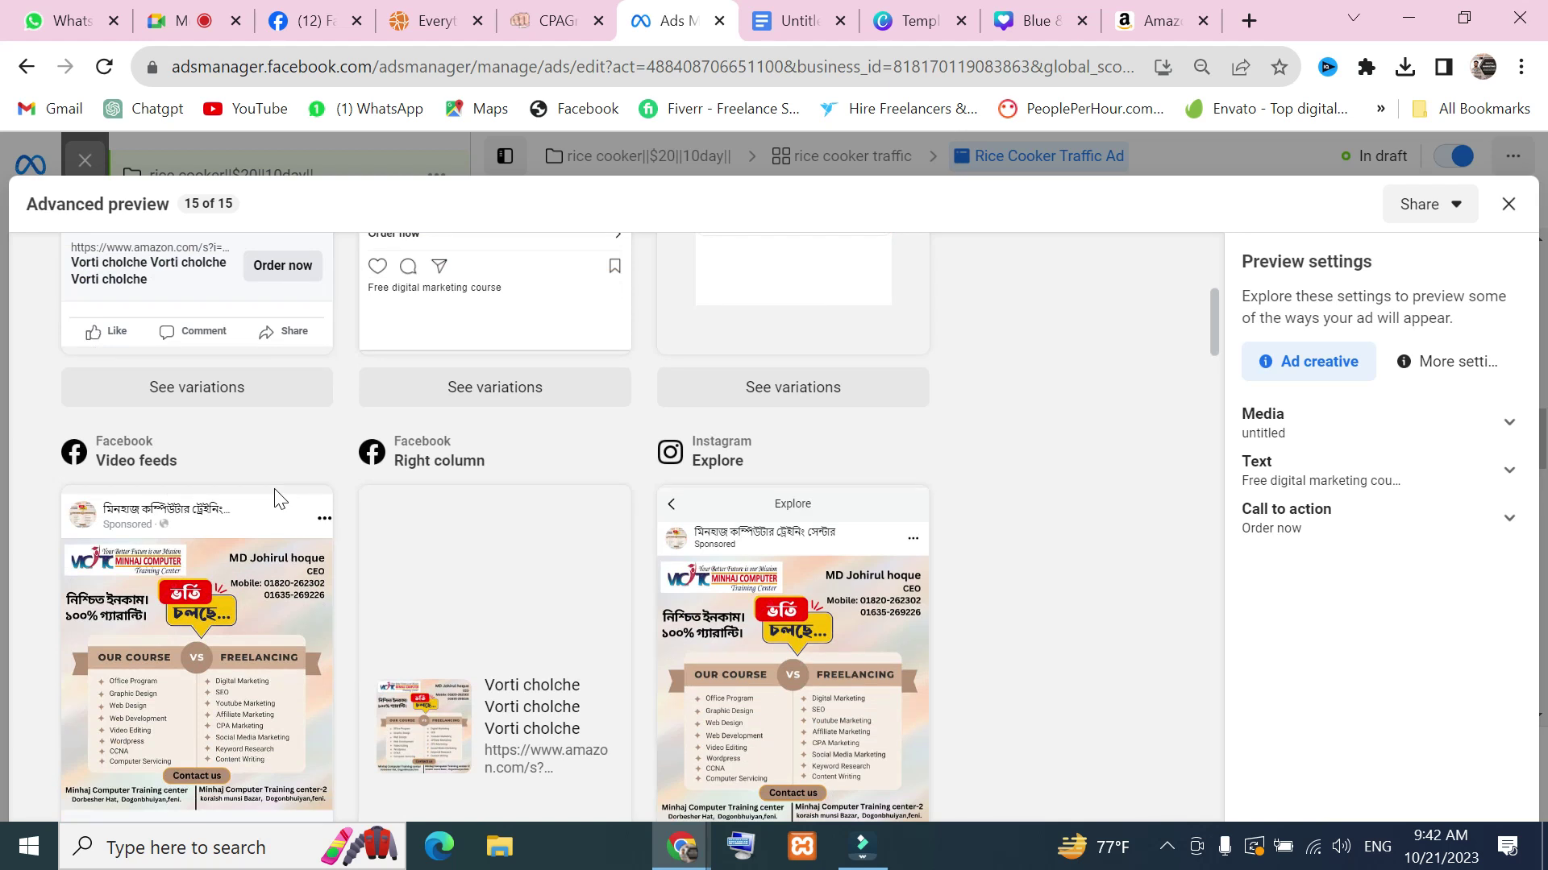
scroll(403, 532, down, 4)
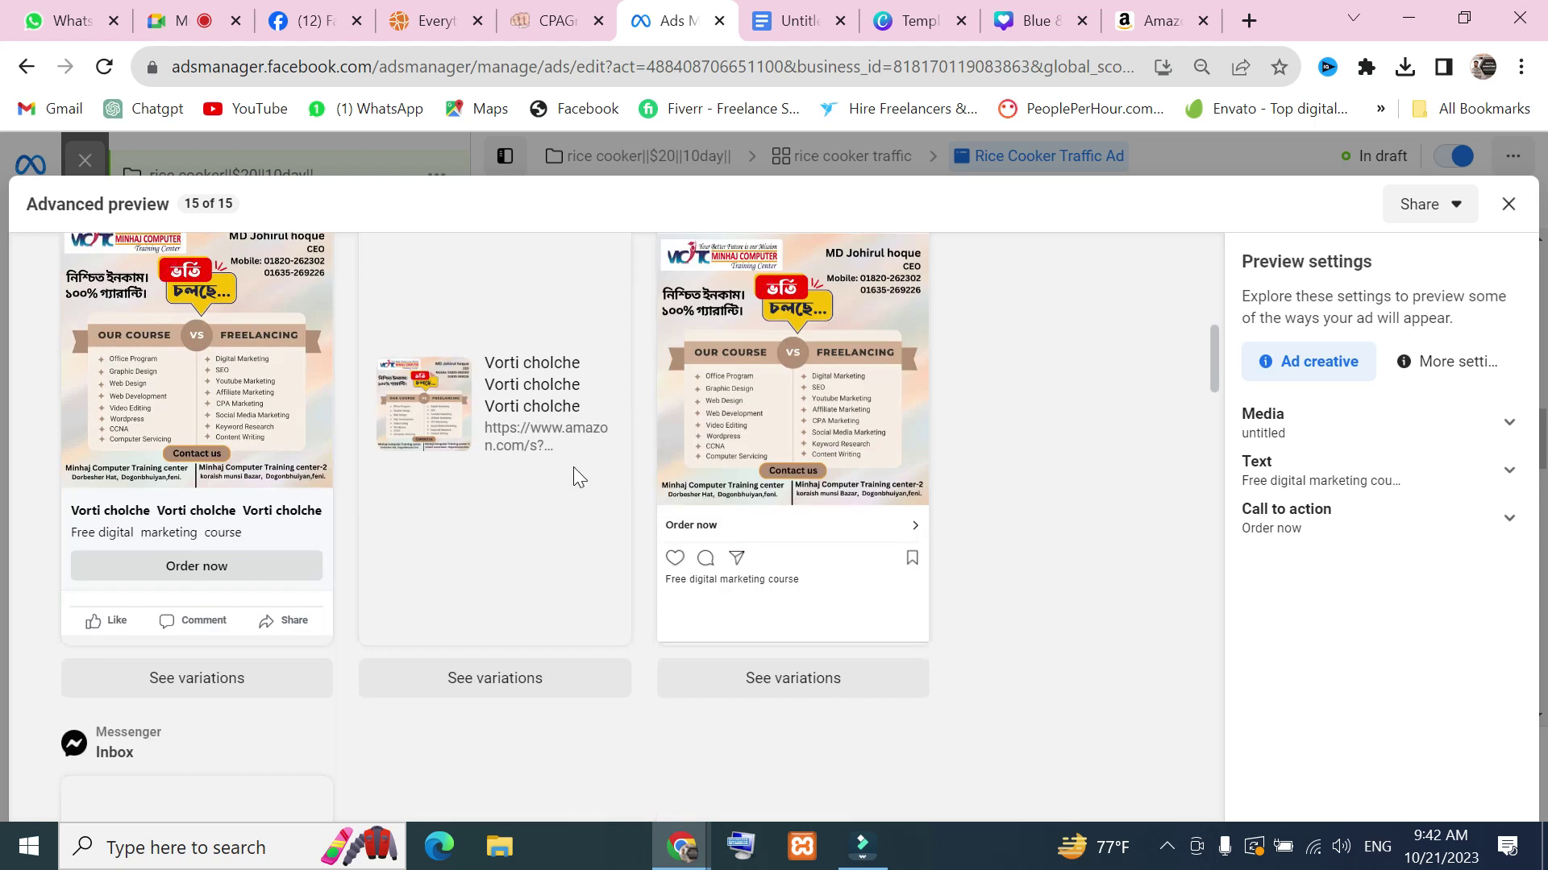
click(334, 28)
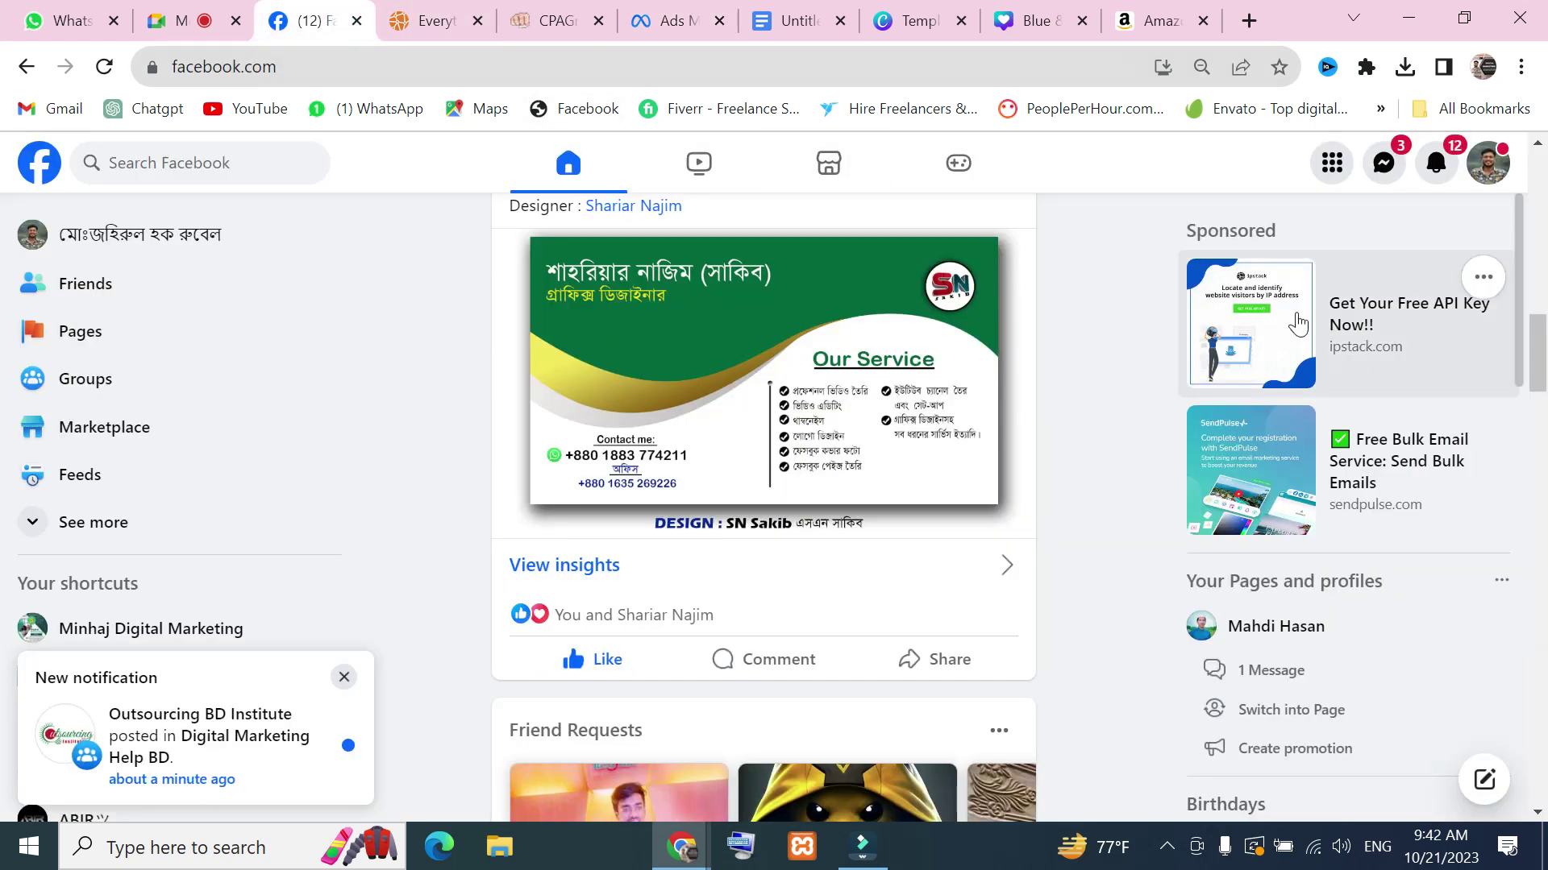
scroll(1357, 328, down, 4)
scroll(1360, 313, up, 4)
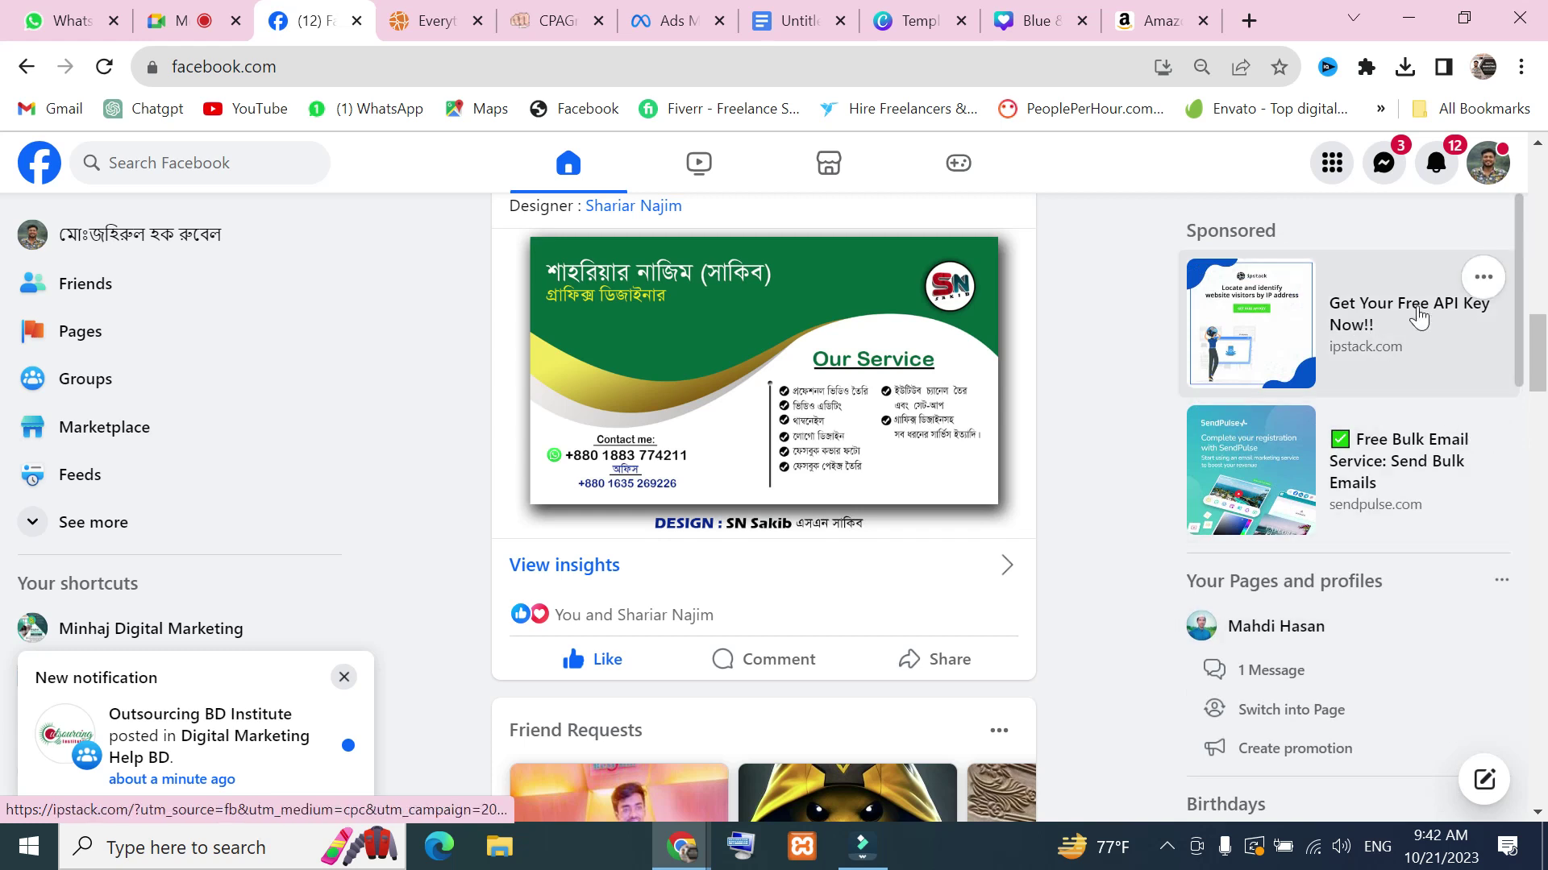
click(651, 16)
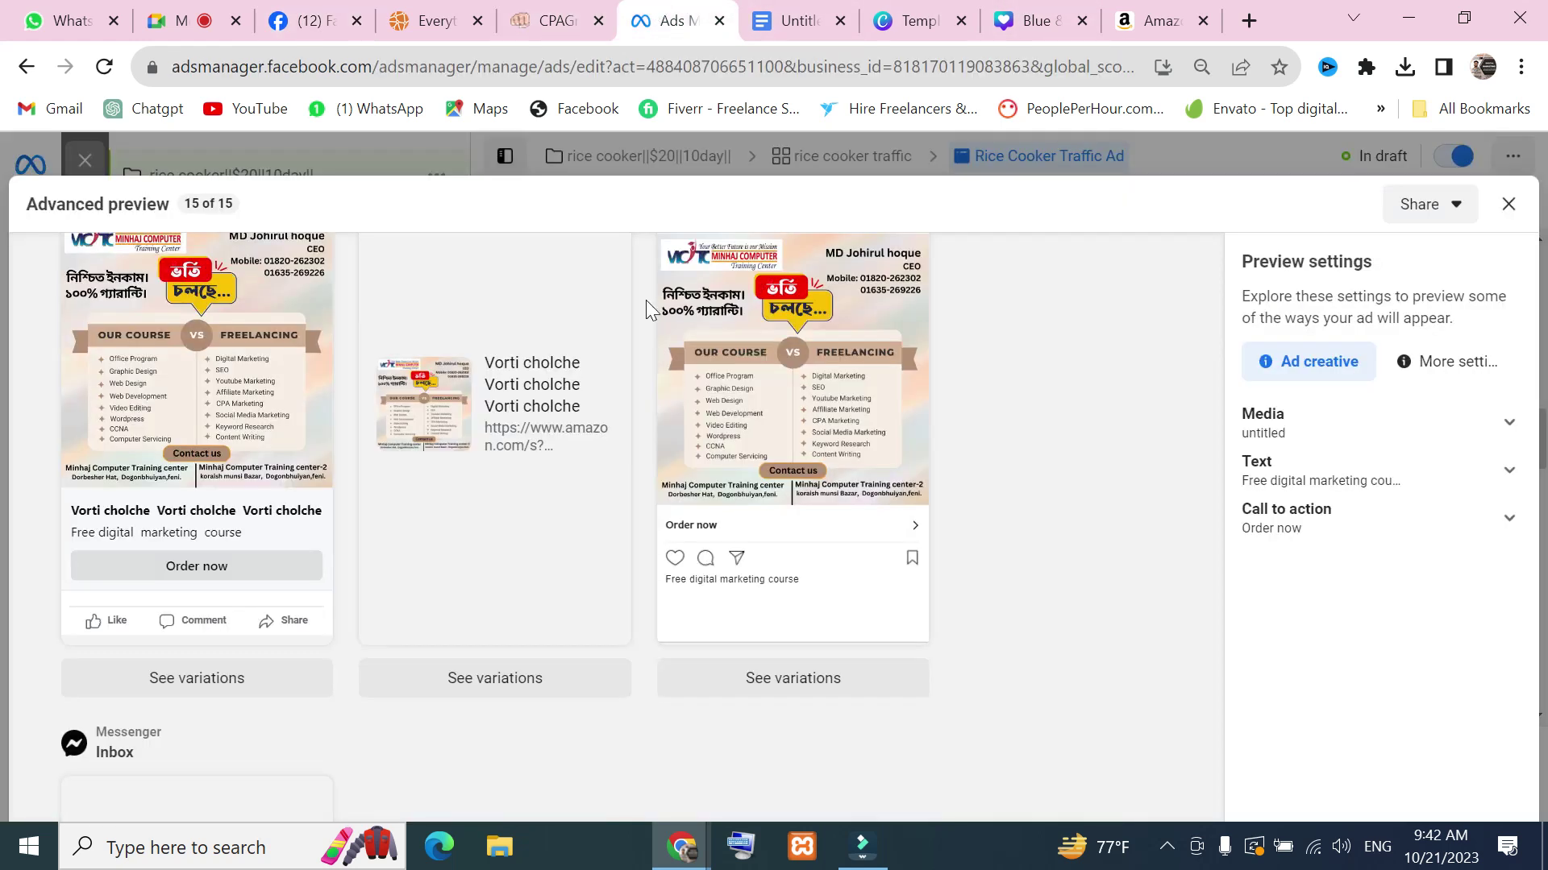
Scroll through all 15 placement previews, opening and dismissing the Share menu
scroll(519, 439, down, 5)
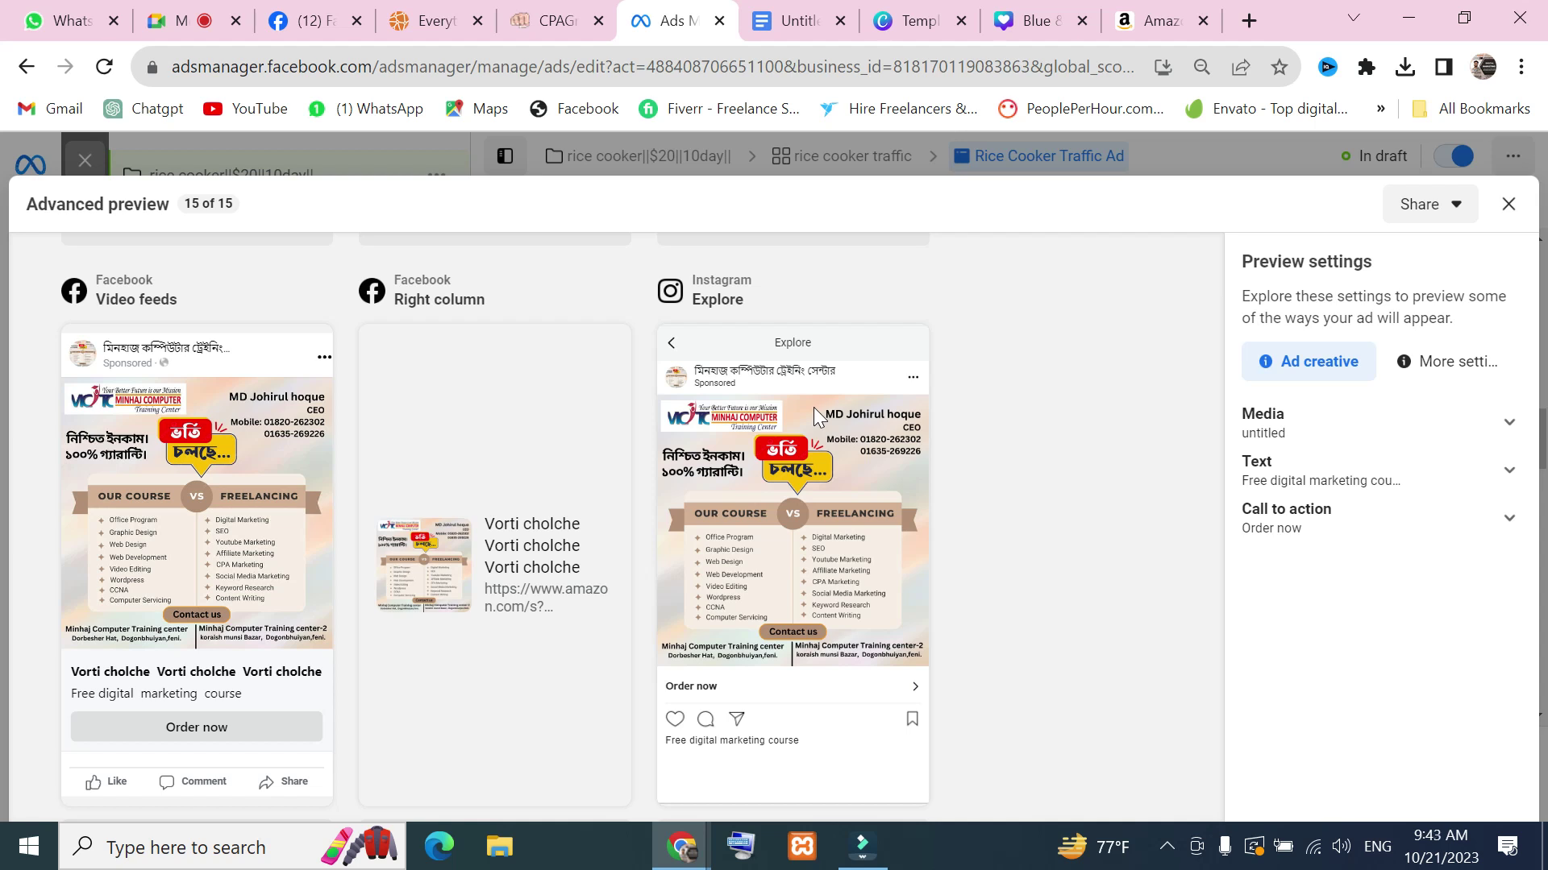
scroll(814, 408, down, 8)
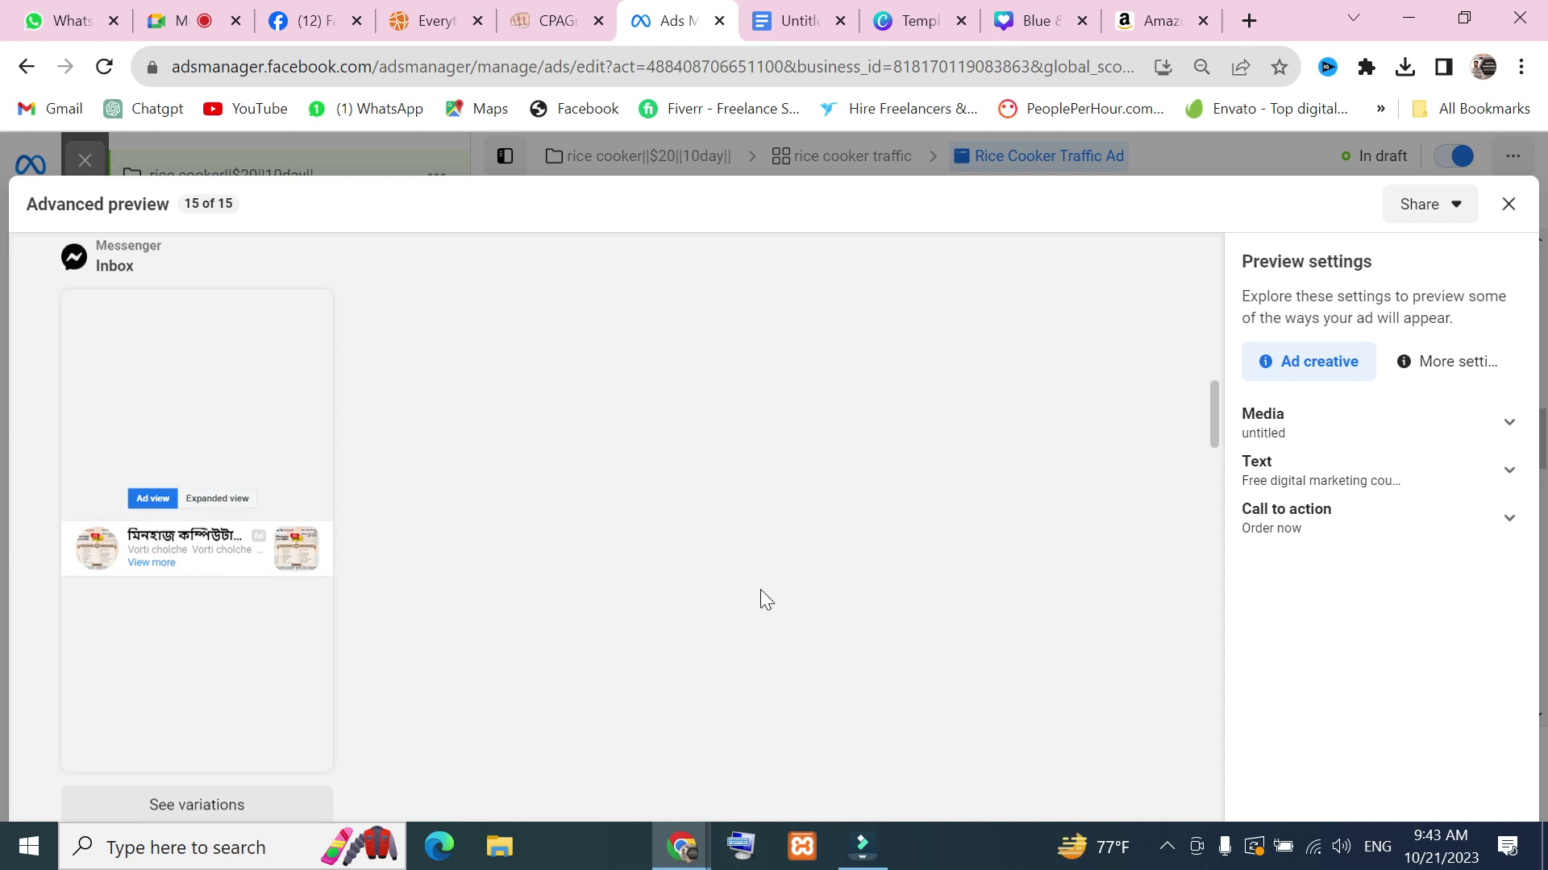
scroll(758, 593, down, 4)
scroll(613, 625, up, 2)
scroll(564, 625, down, 4)
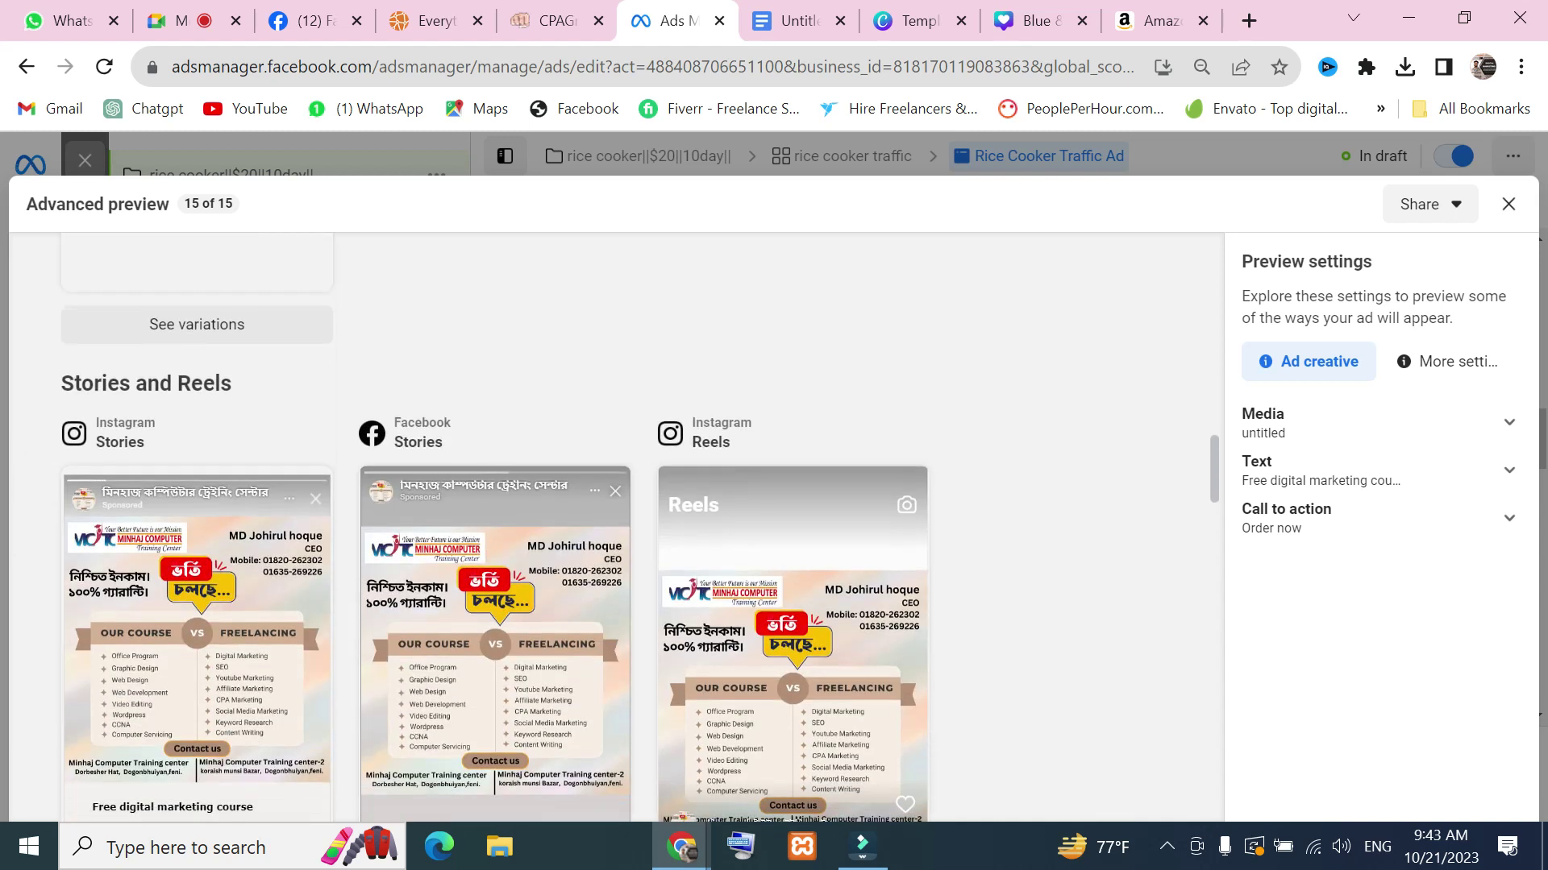
scroll(248, 579, down, 2)
scroll(248, 578, down, 2)
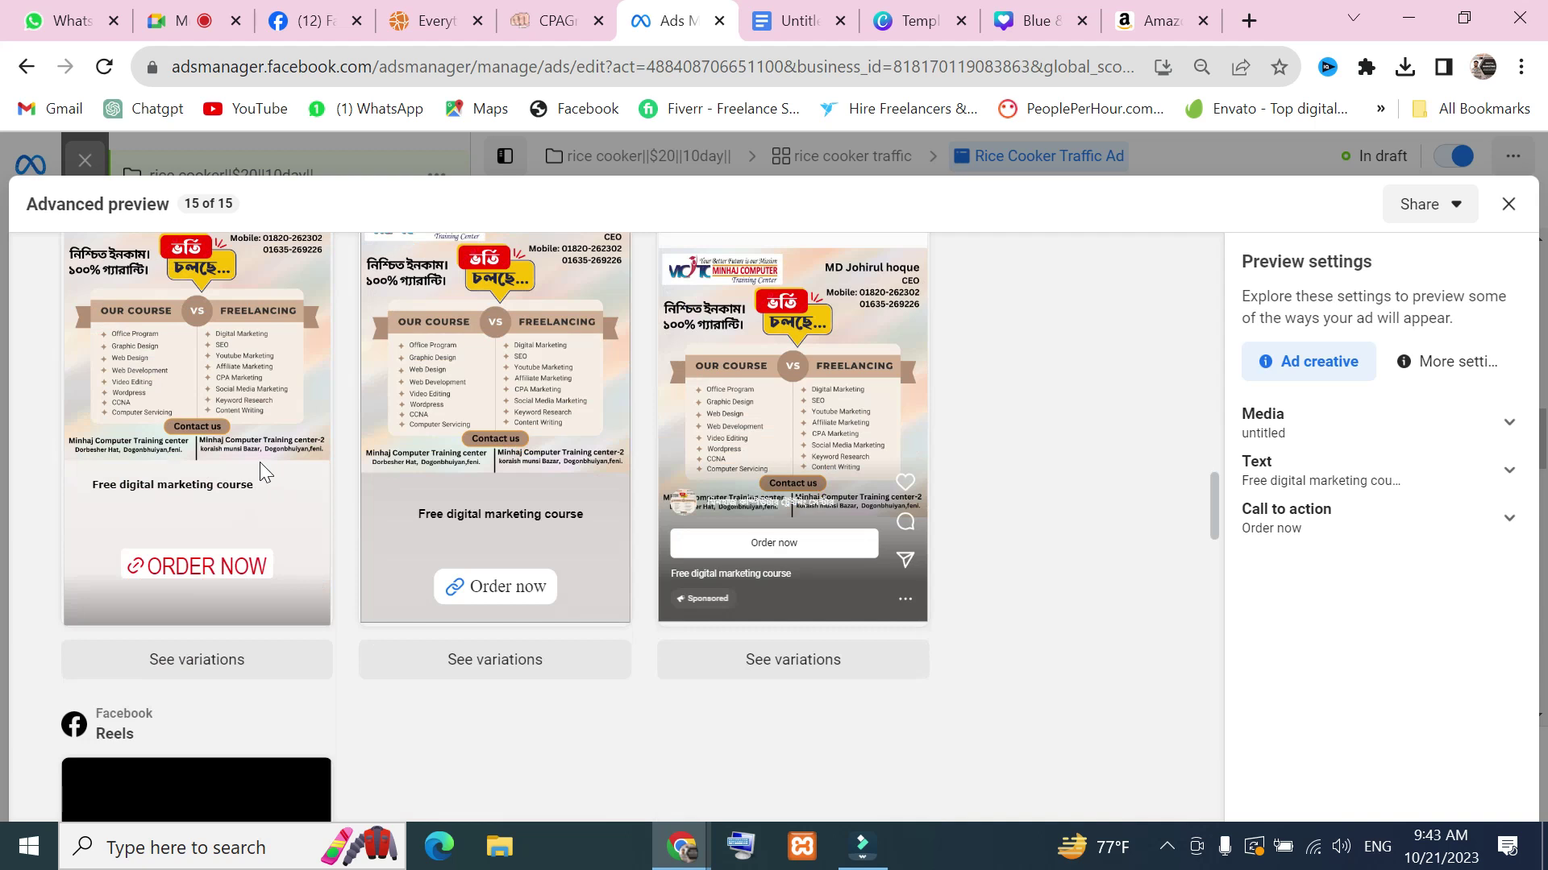
scroll(514, 493, up, 4)
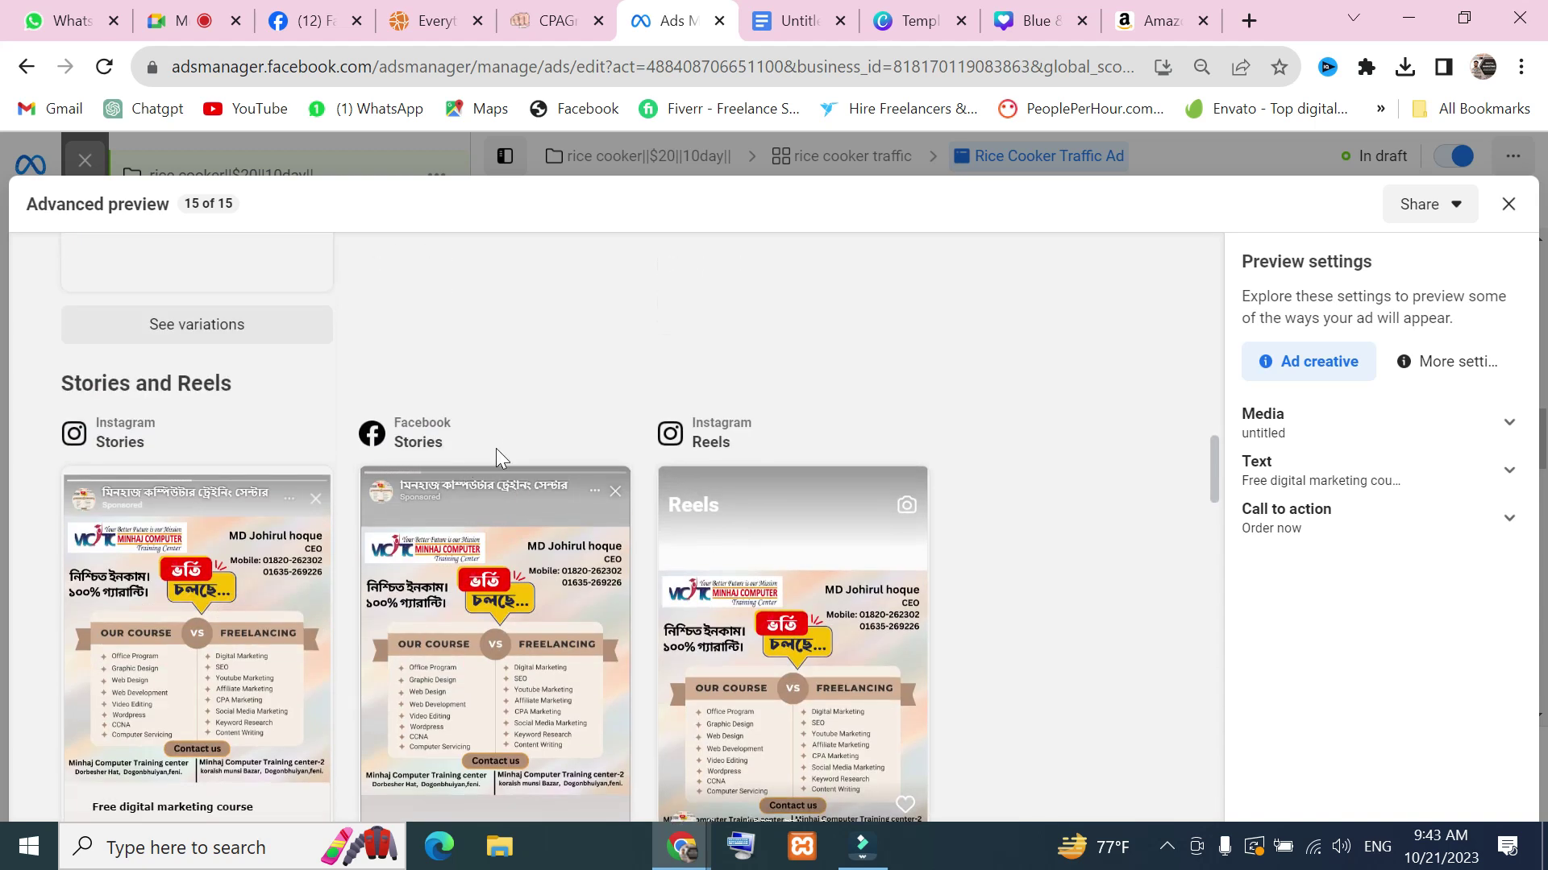
scroll(548, 450, down, 4)
scroll(642, 414, up, 2)
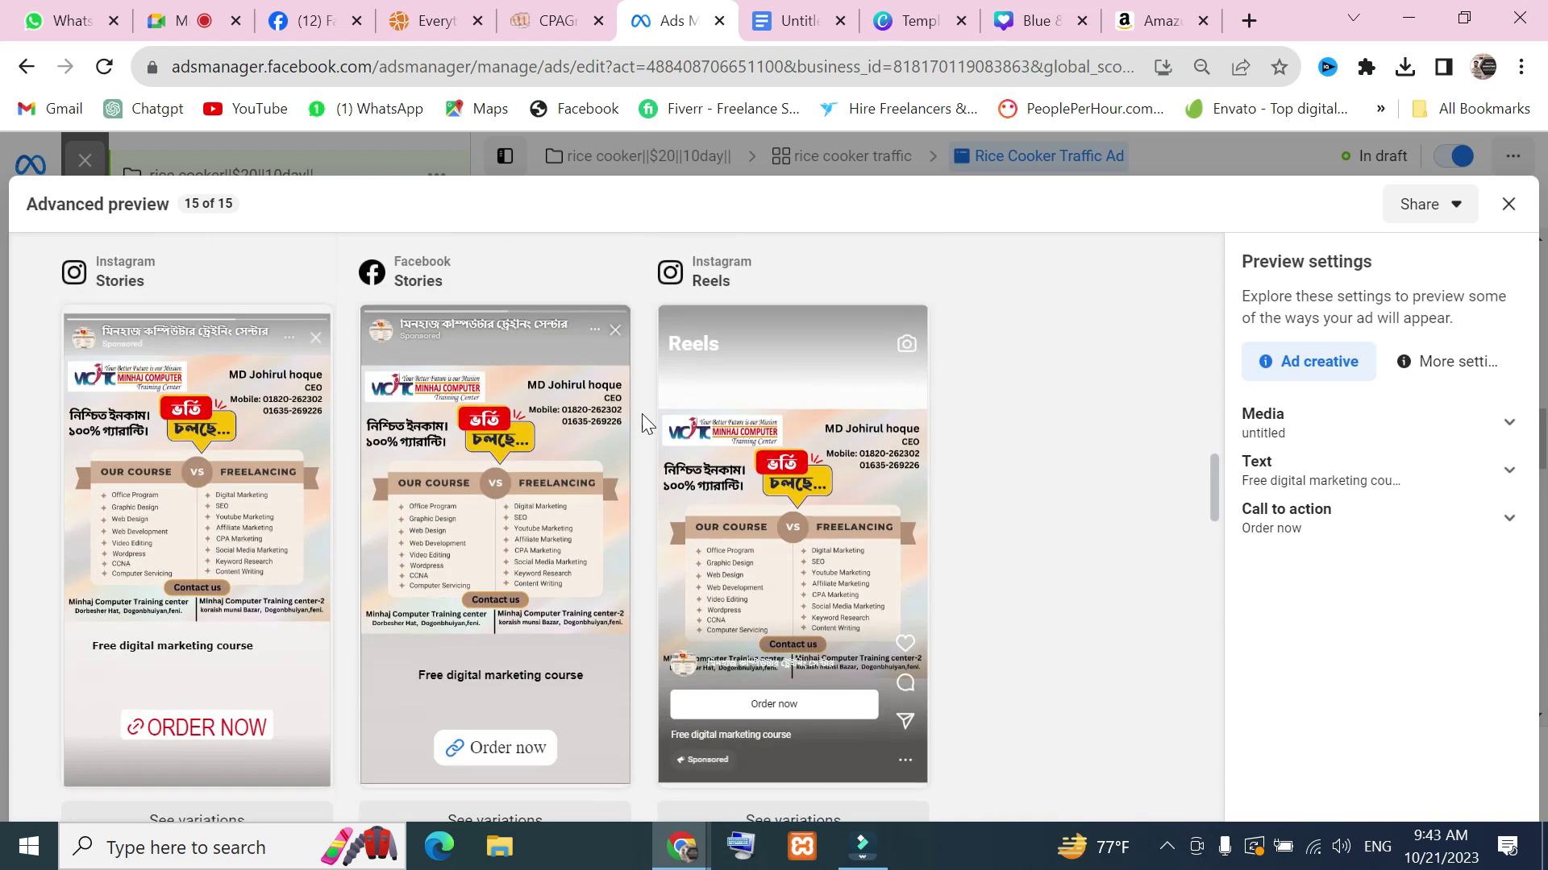
scroll(777, 427, down, 2)
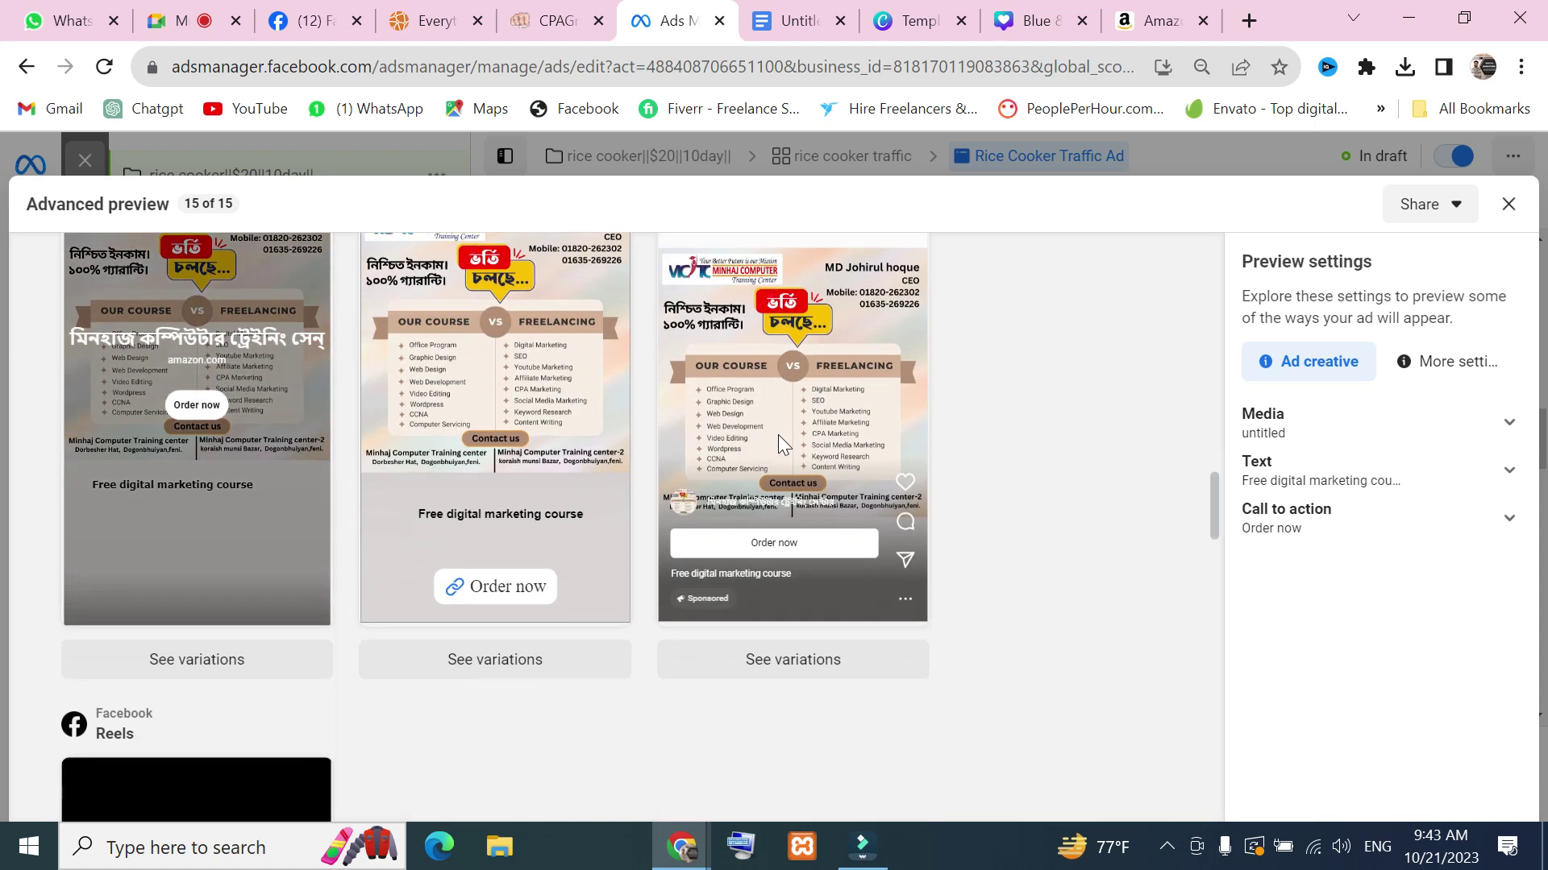
scroll(404, 684, down, 4)
scroll(195, 588, down, 2)
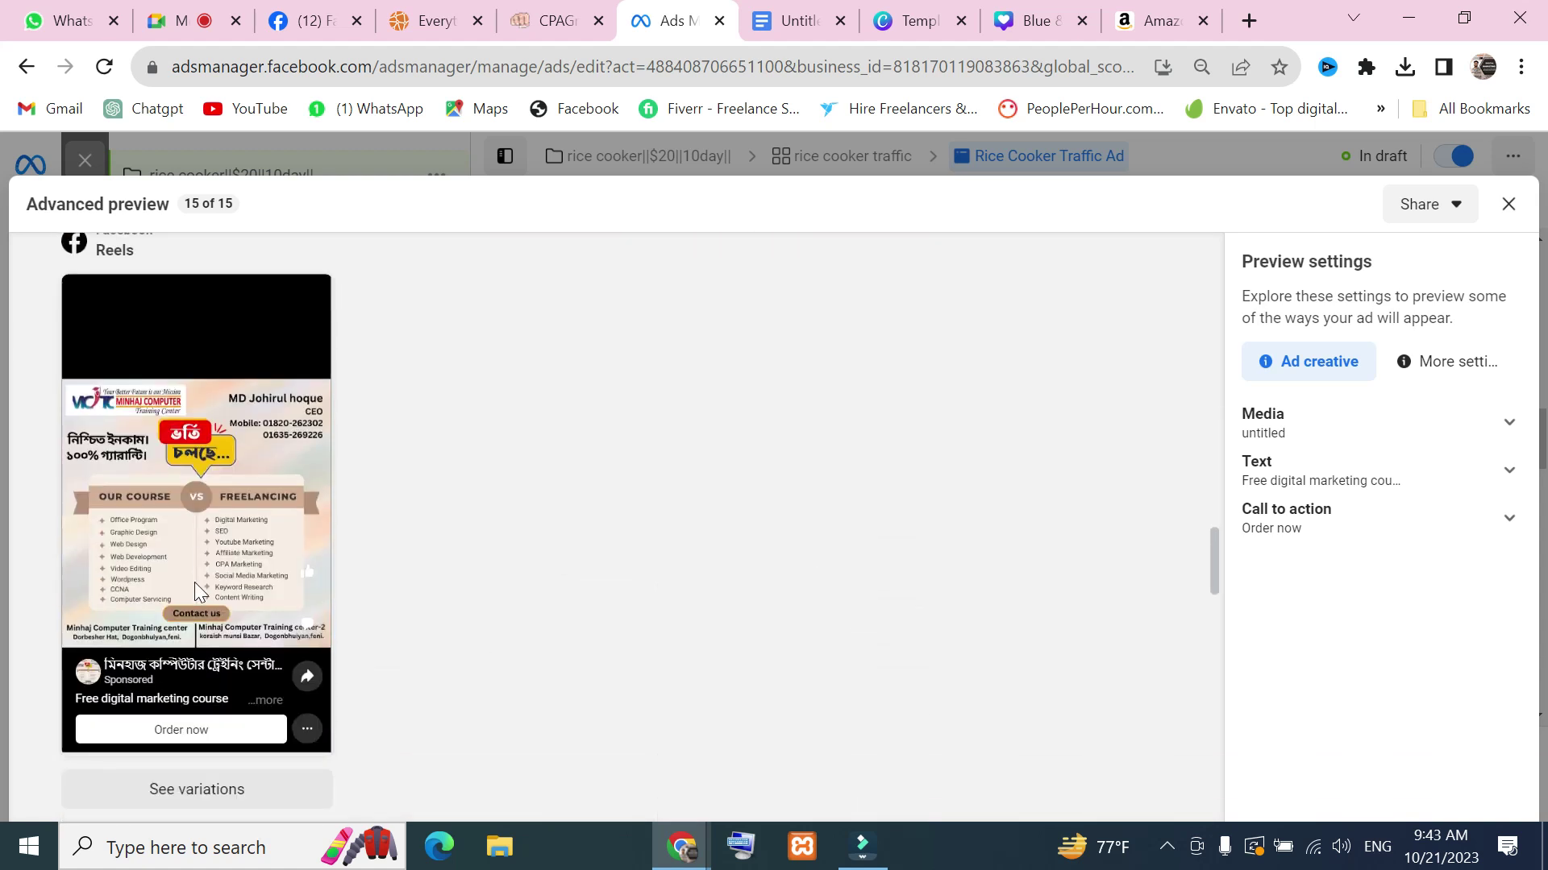
scroll(316, 674, down, 4)
scroll(318, 661, down, 2)
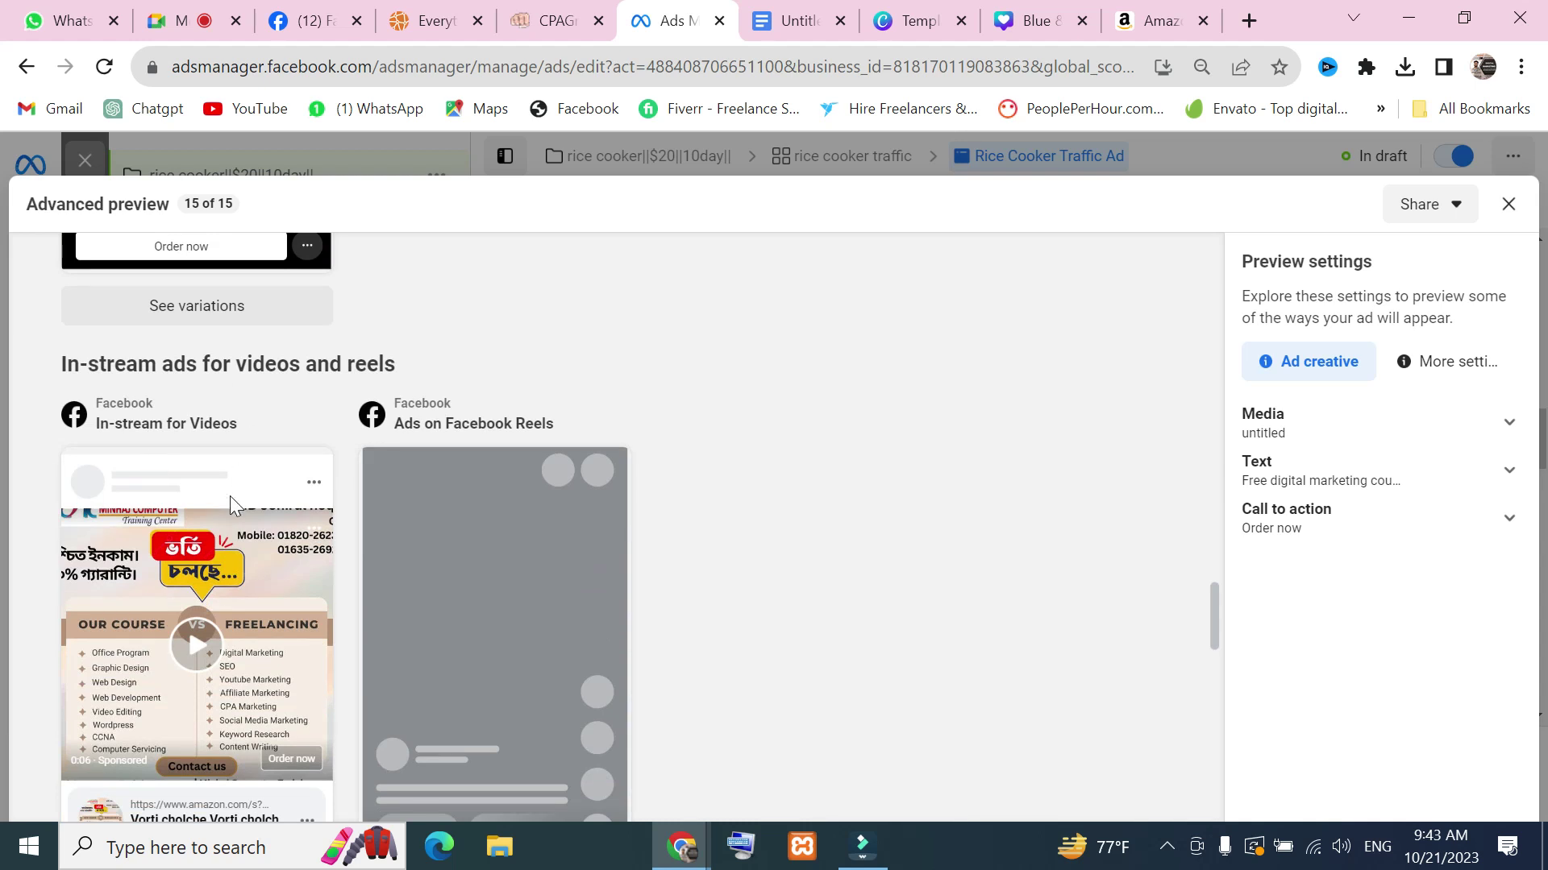
scroll(219, 674, down, 2)
scroll(219, 677, down, 2)
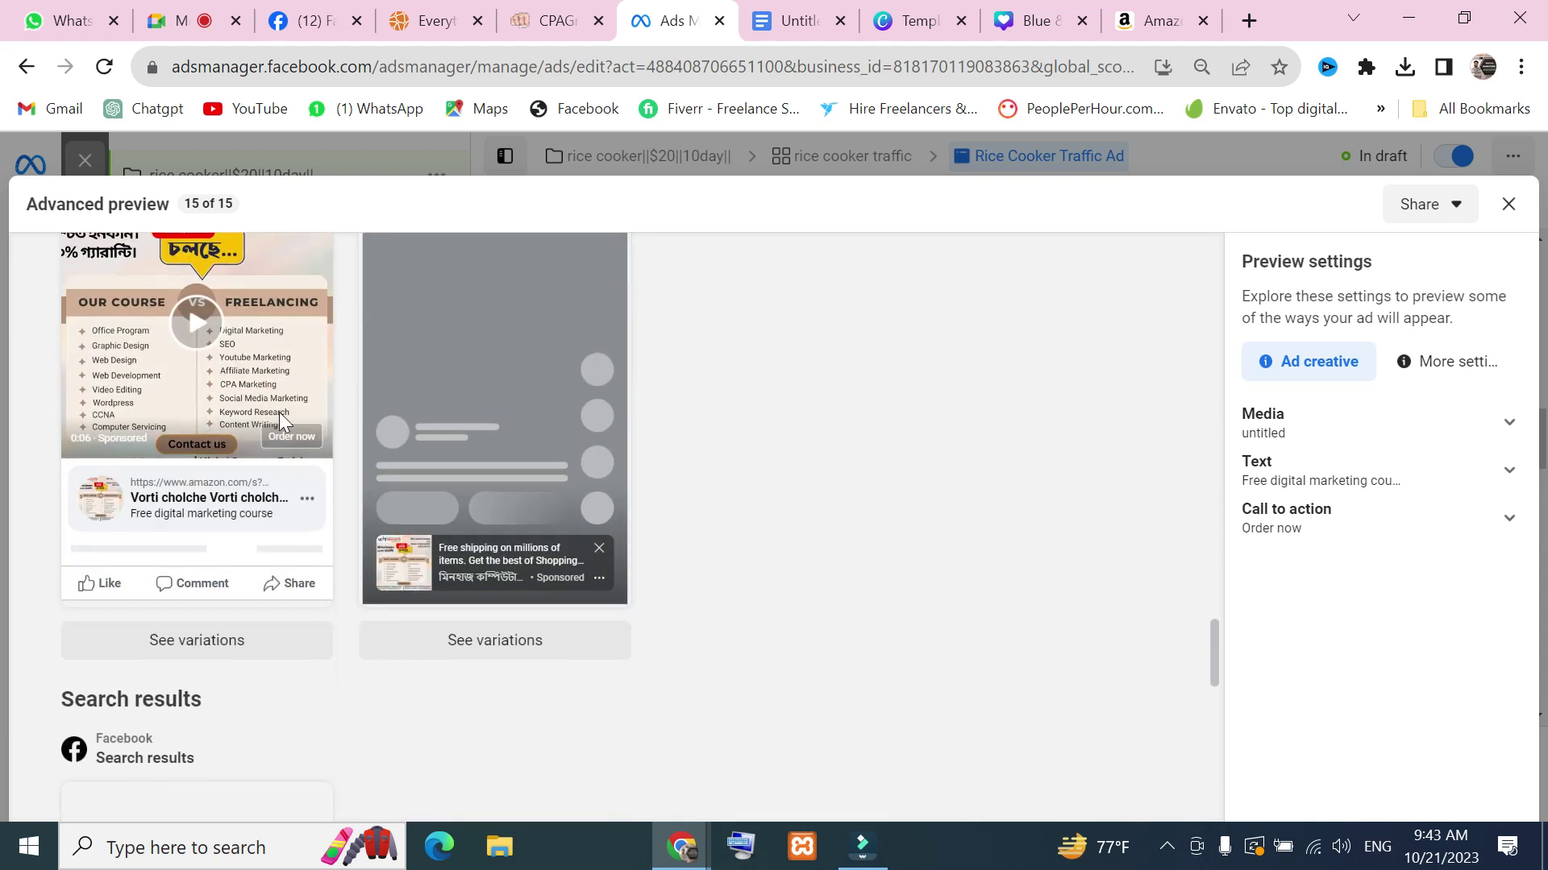
scroll(532, 637, up, 2)
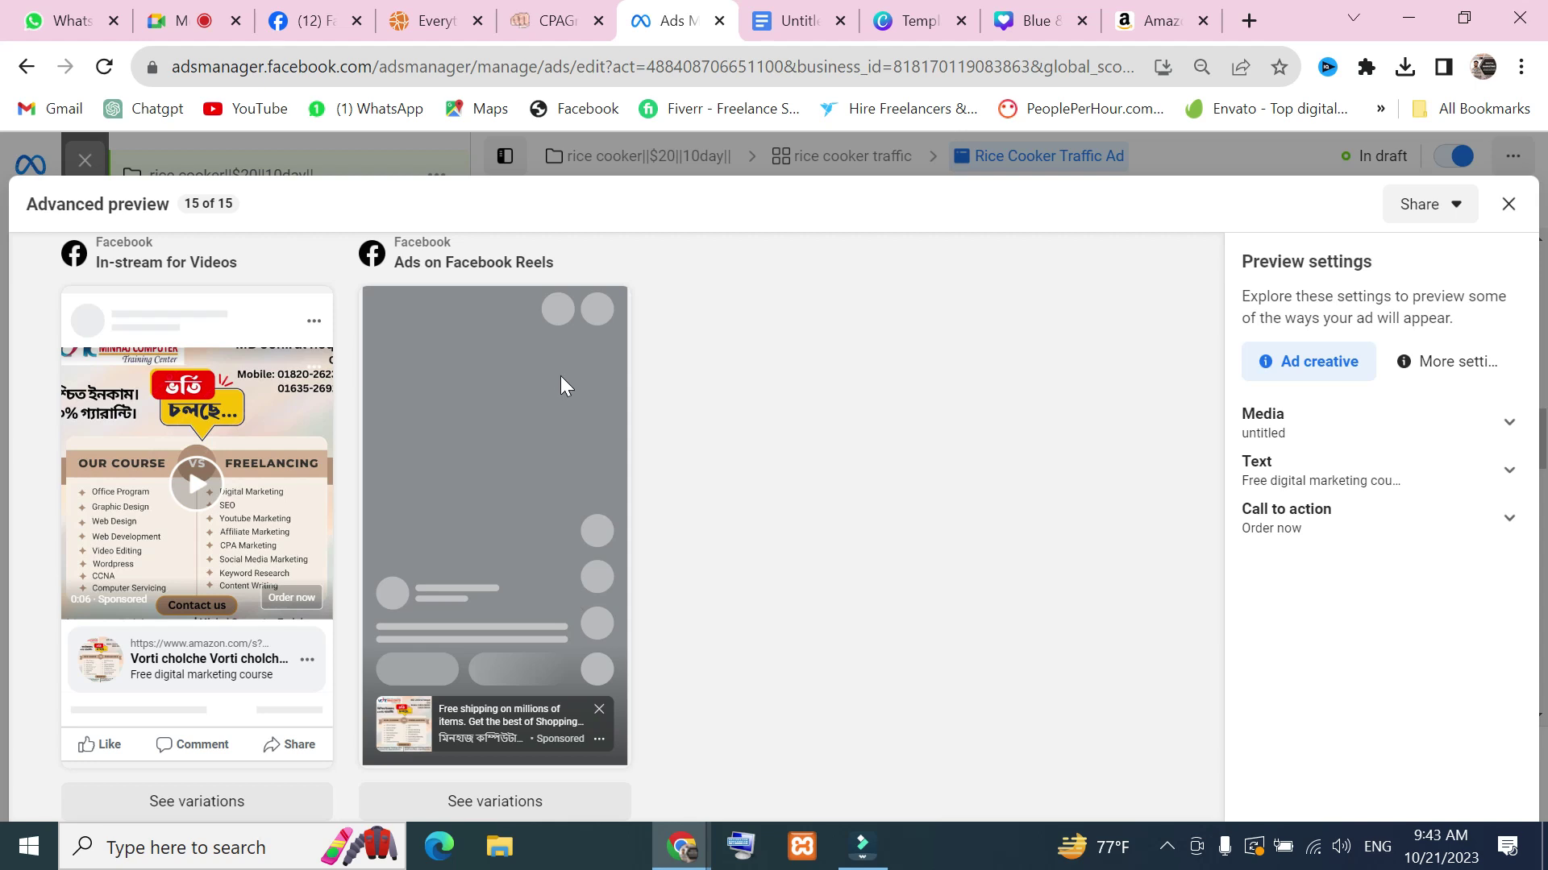
scroll(665, 317, up, 10)
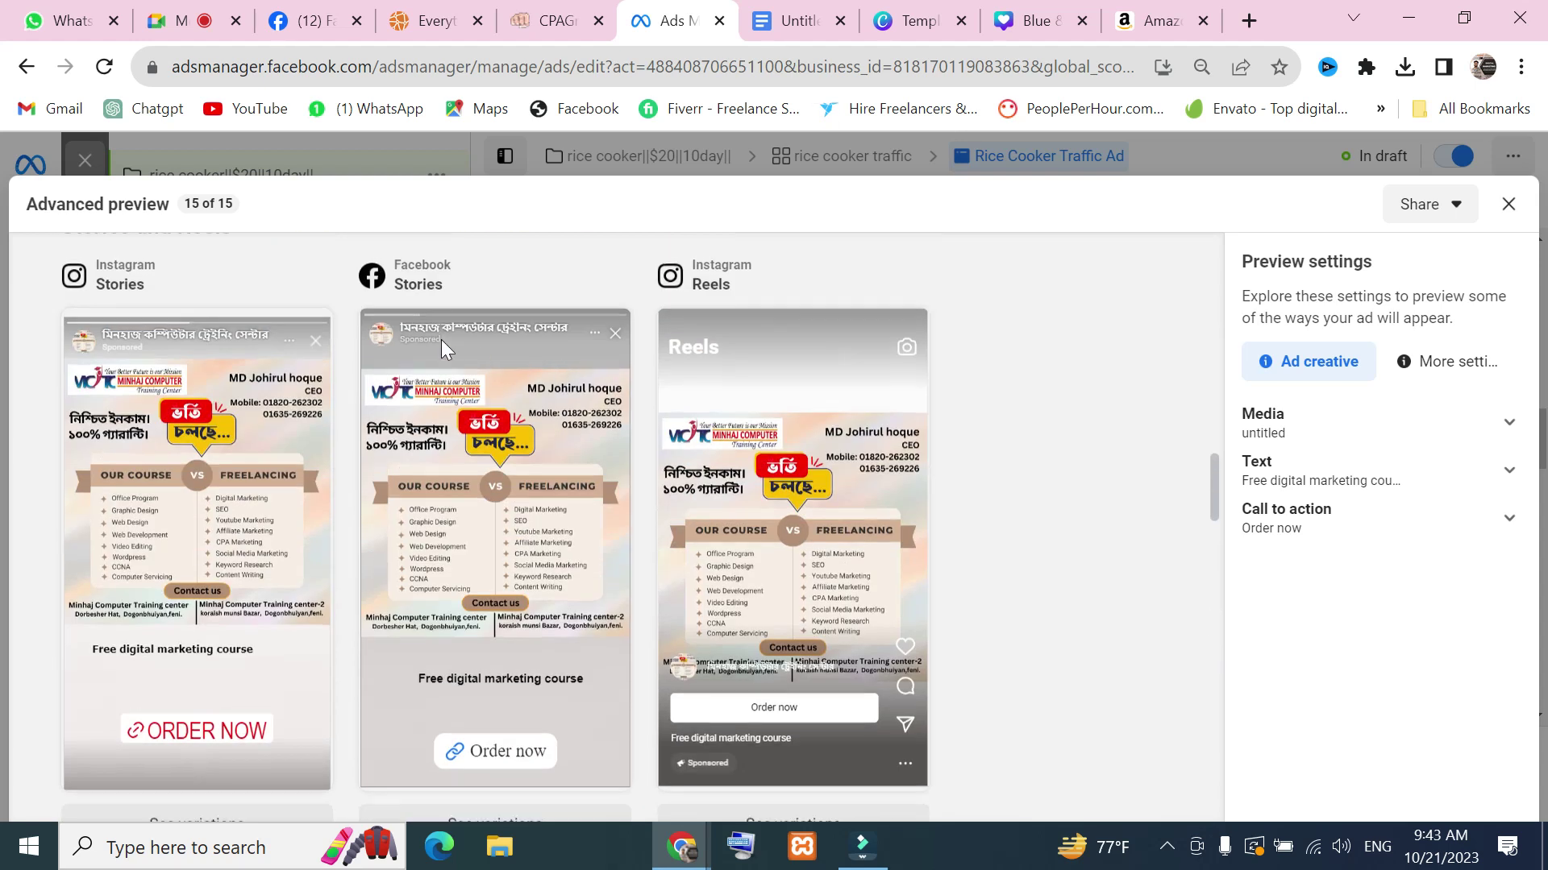
scroll(442, 340, up, 10)
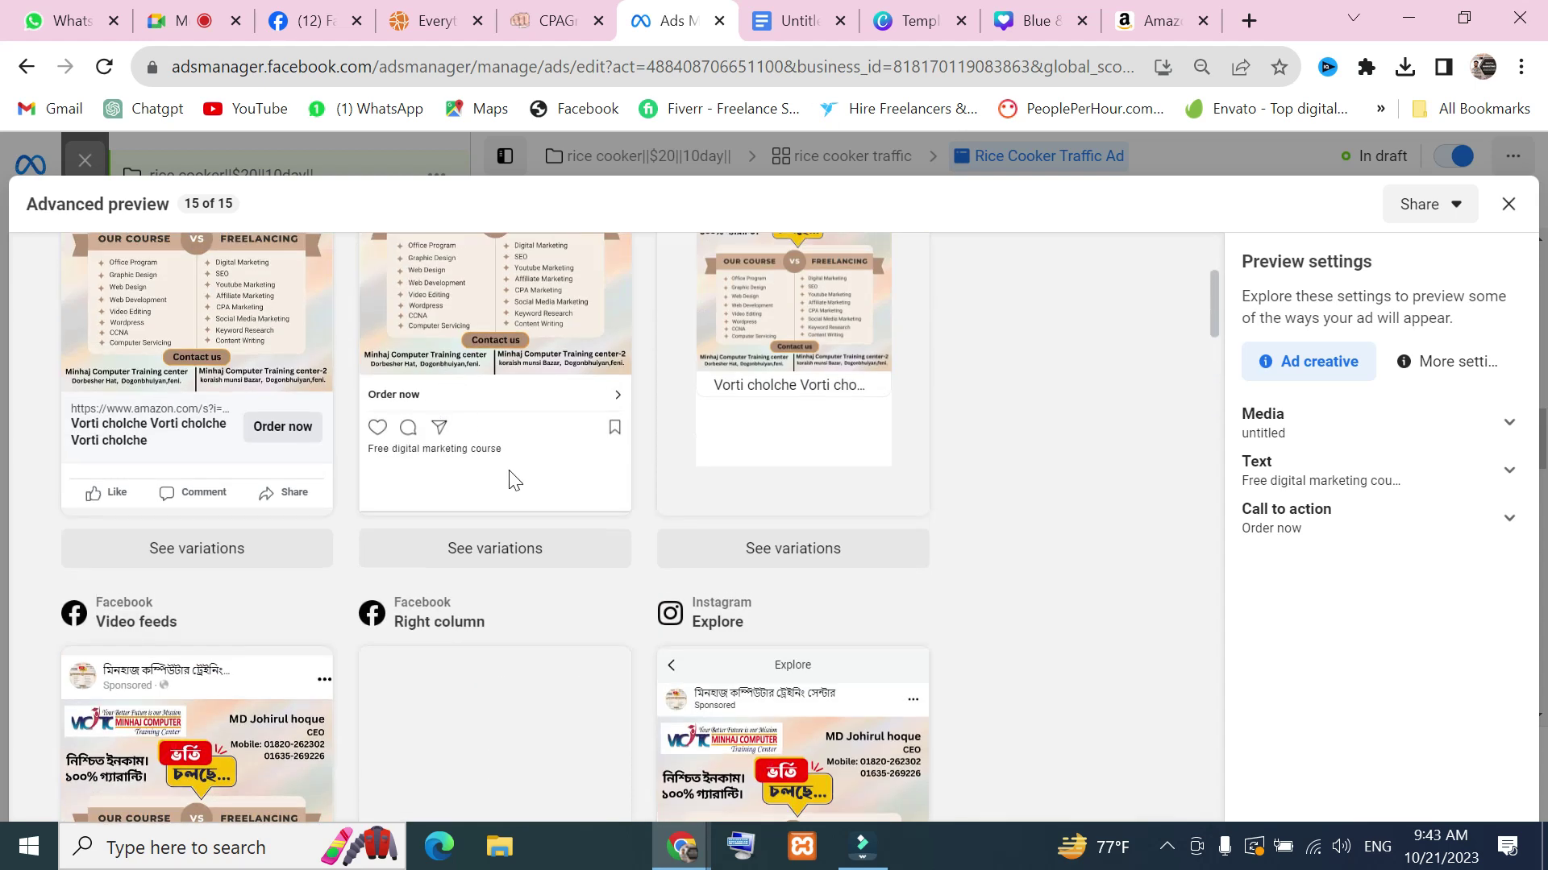
scroll(510, 480, up, 4)
scroll(717, 363, down, 4)
scroll(733, 484, up, 4)
scroll(830, 605, down, 2)
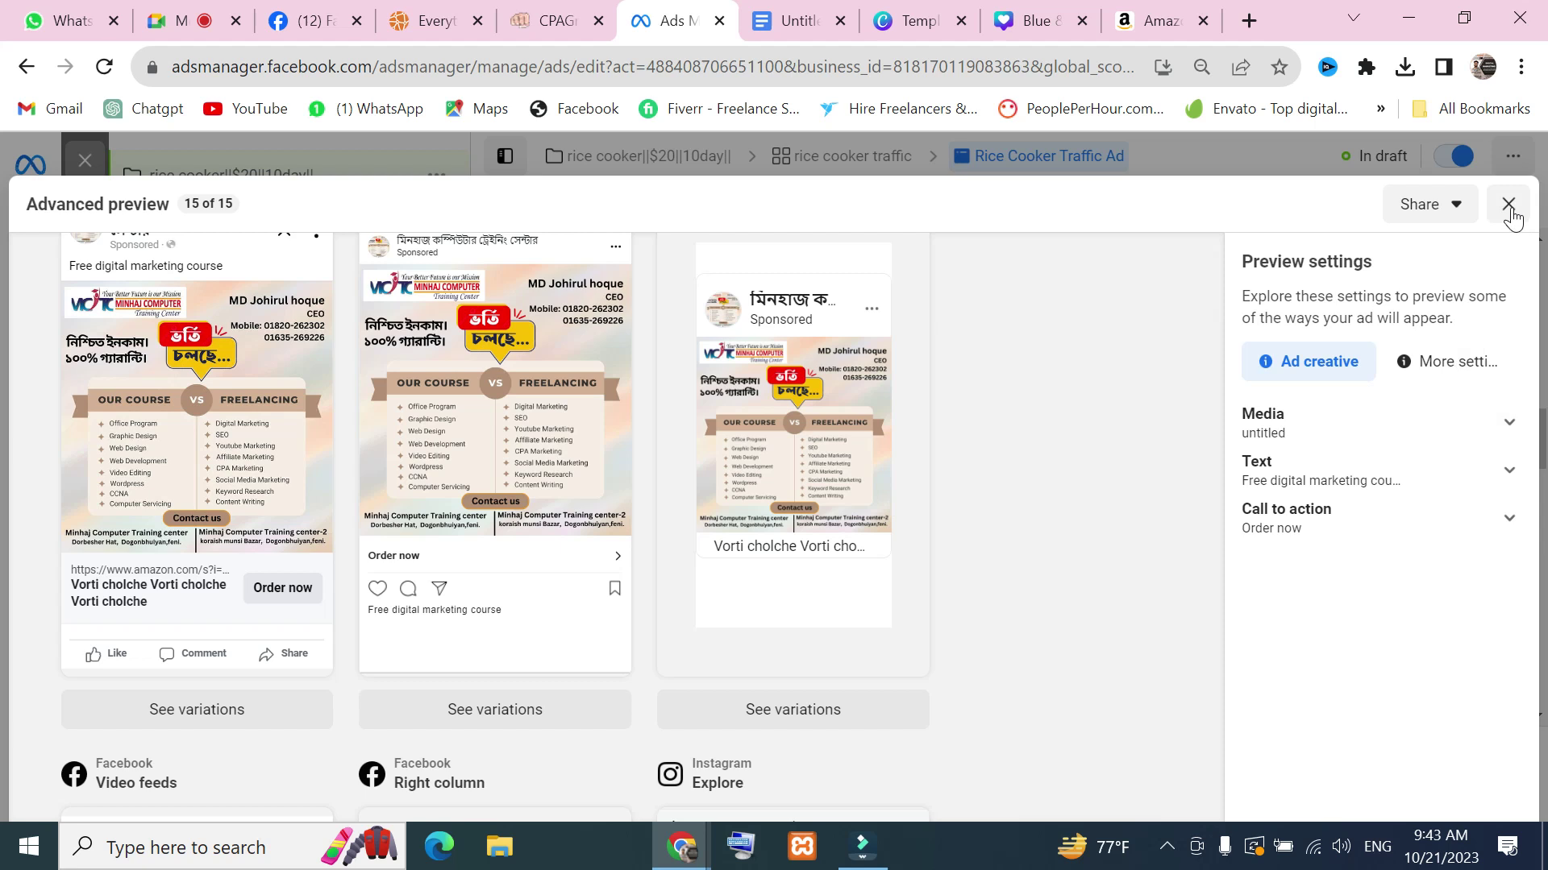
click(1461, 206)
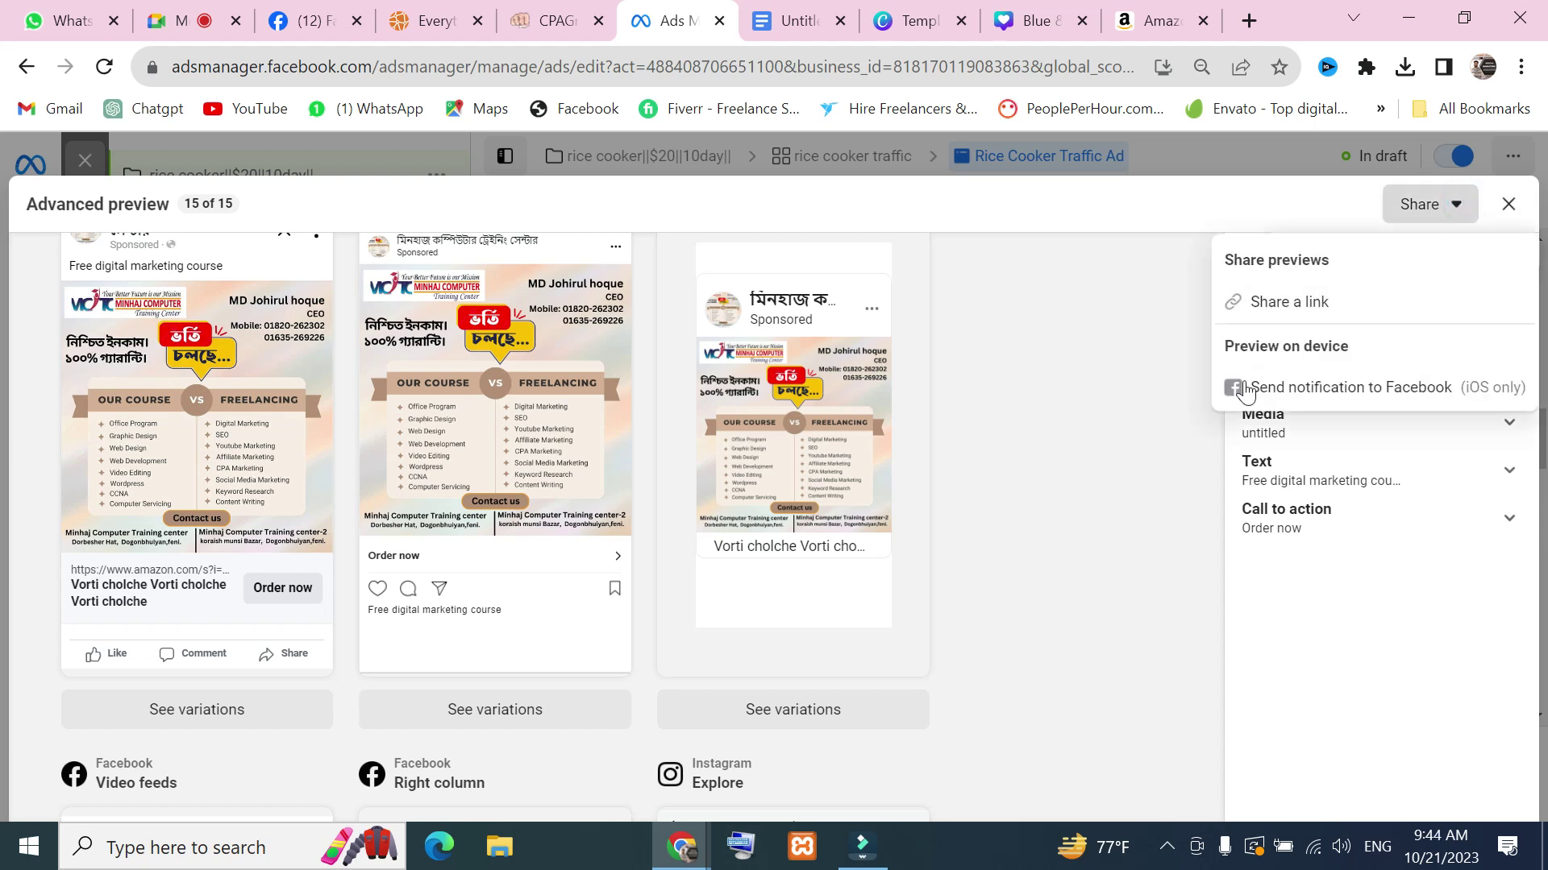
click(1117, 360)
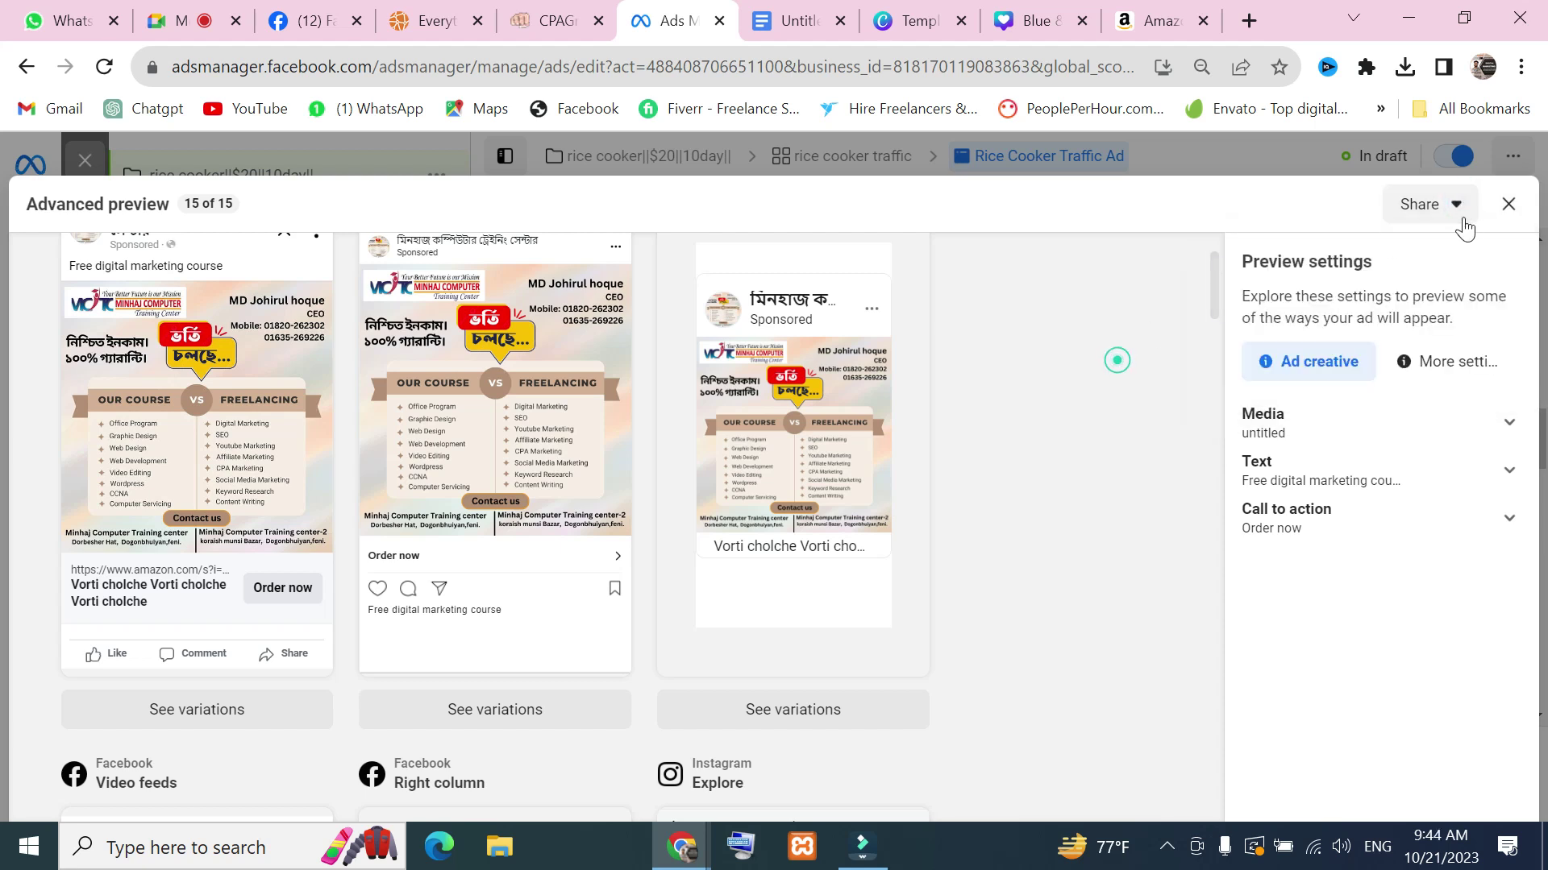
Close Advanced preview and expand the Facebook Feeds preview to full size
click(1508, 204)
mouse_move(1182, 408)
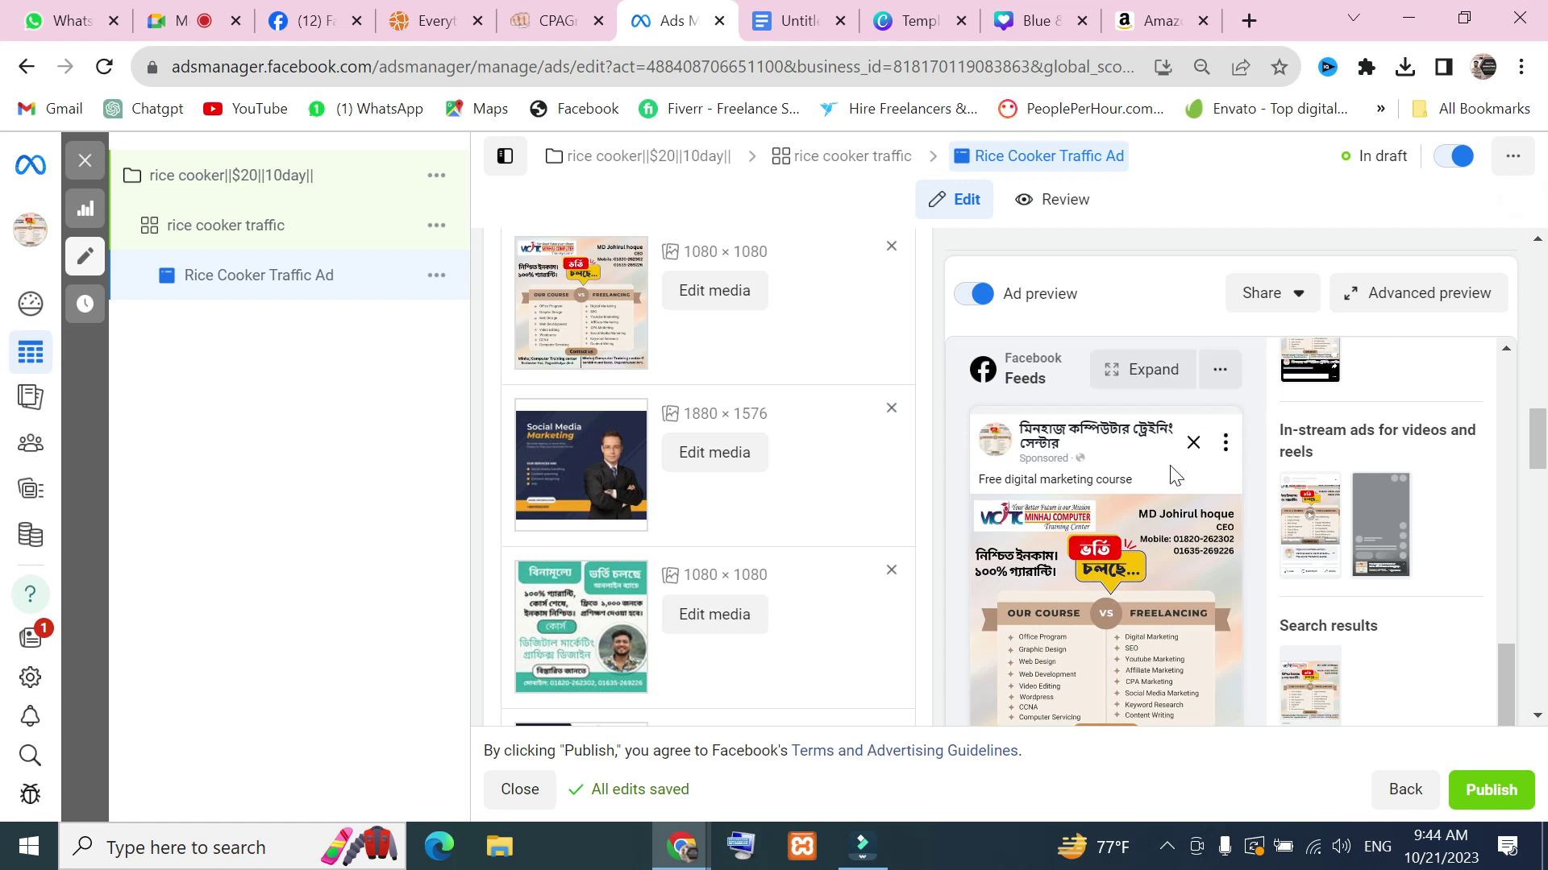
click(1218, 379)
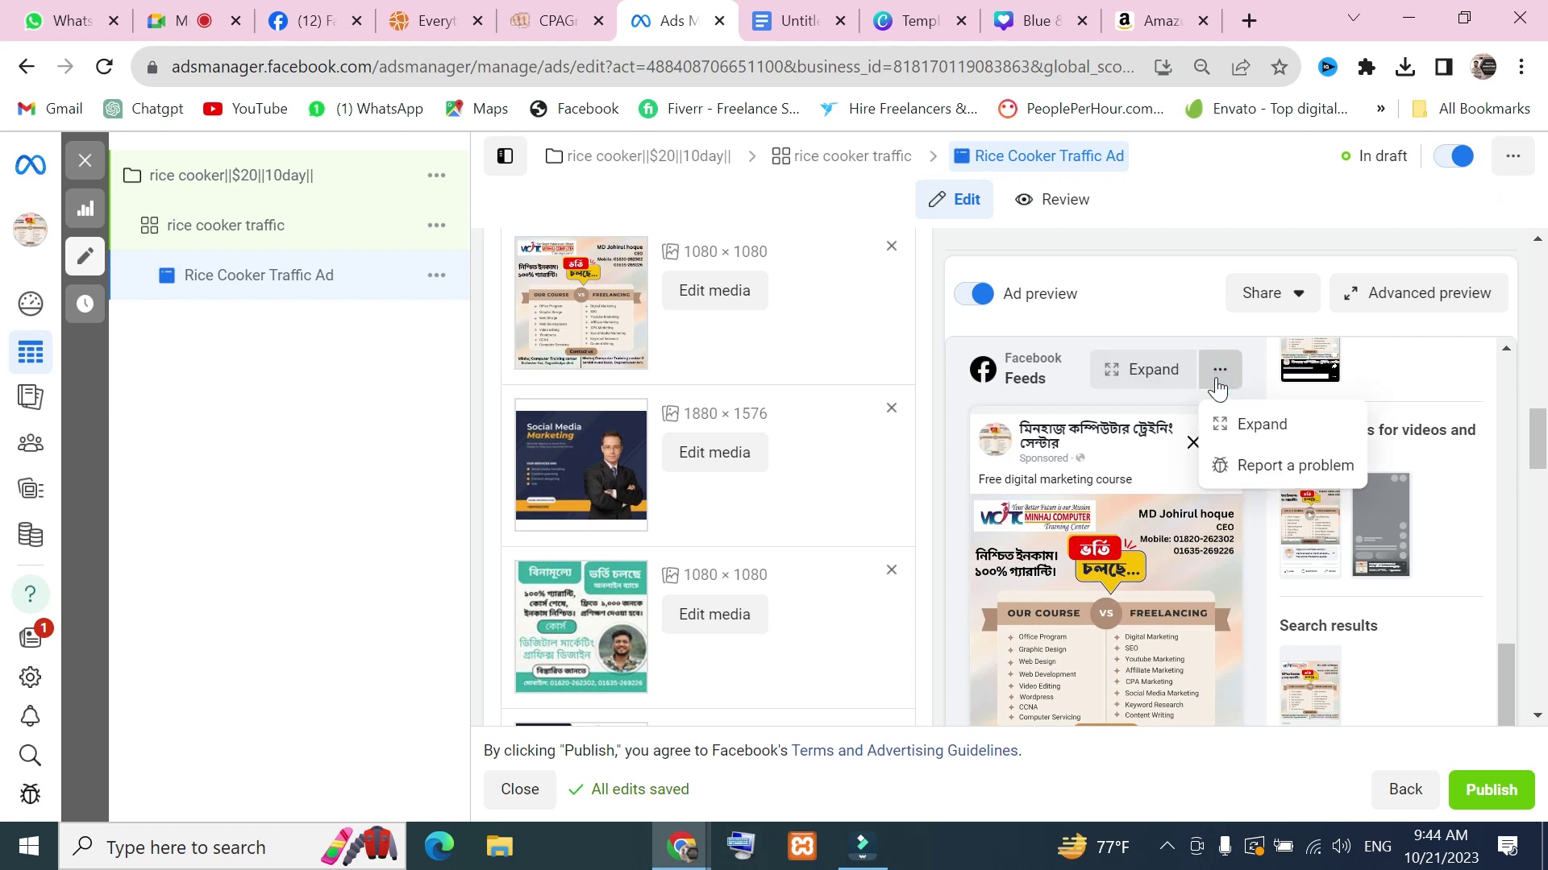
click(1139, 371)
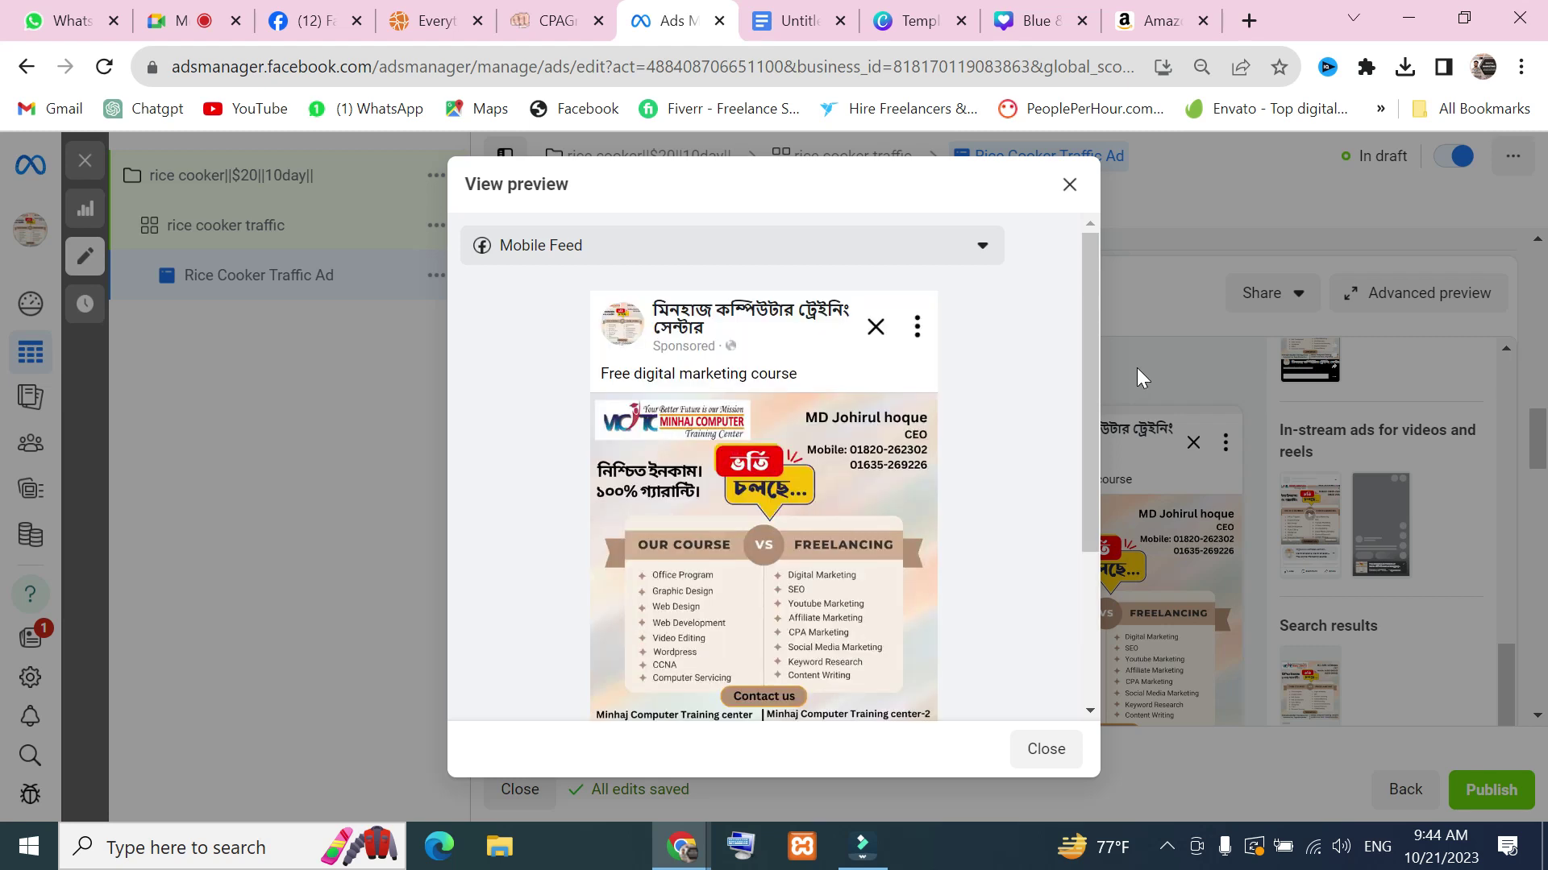
scroll(935, 532, down, 2)
scroll(933, 530, up, 3)
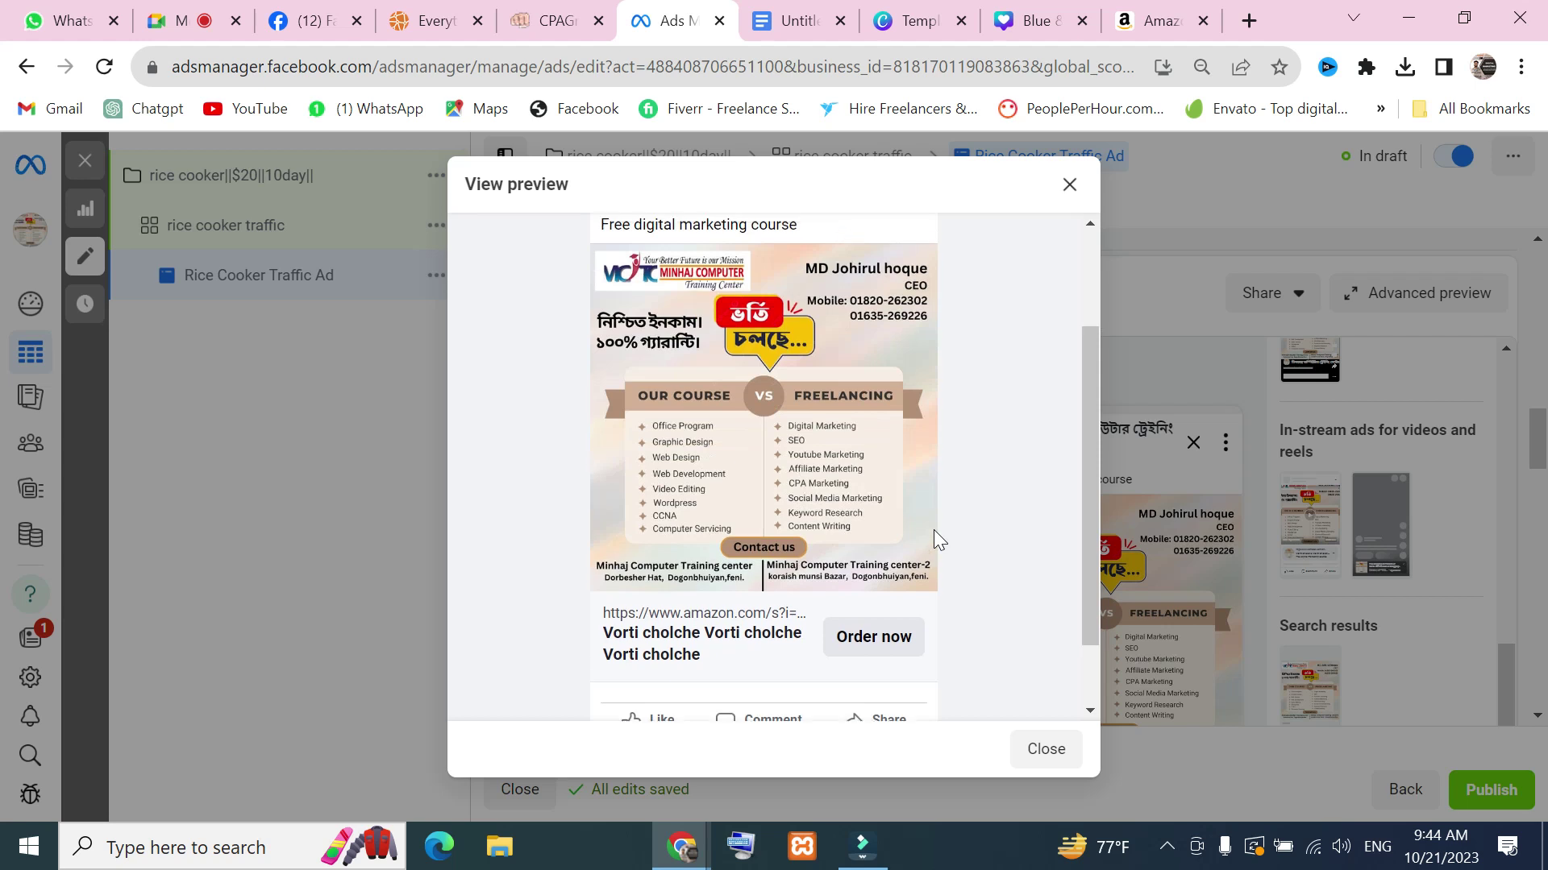
Switch the preview to Desktop Feed, back to Mobile Feed, then close it
click(990, 256)
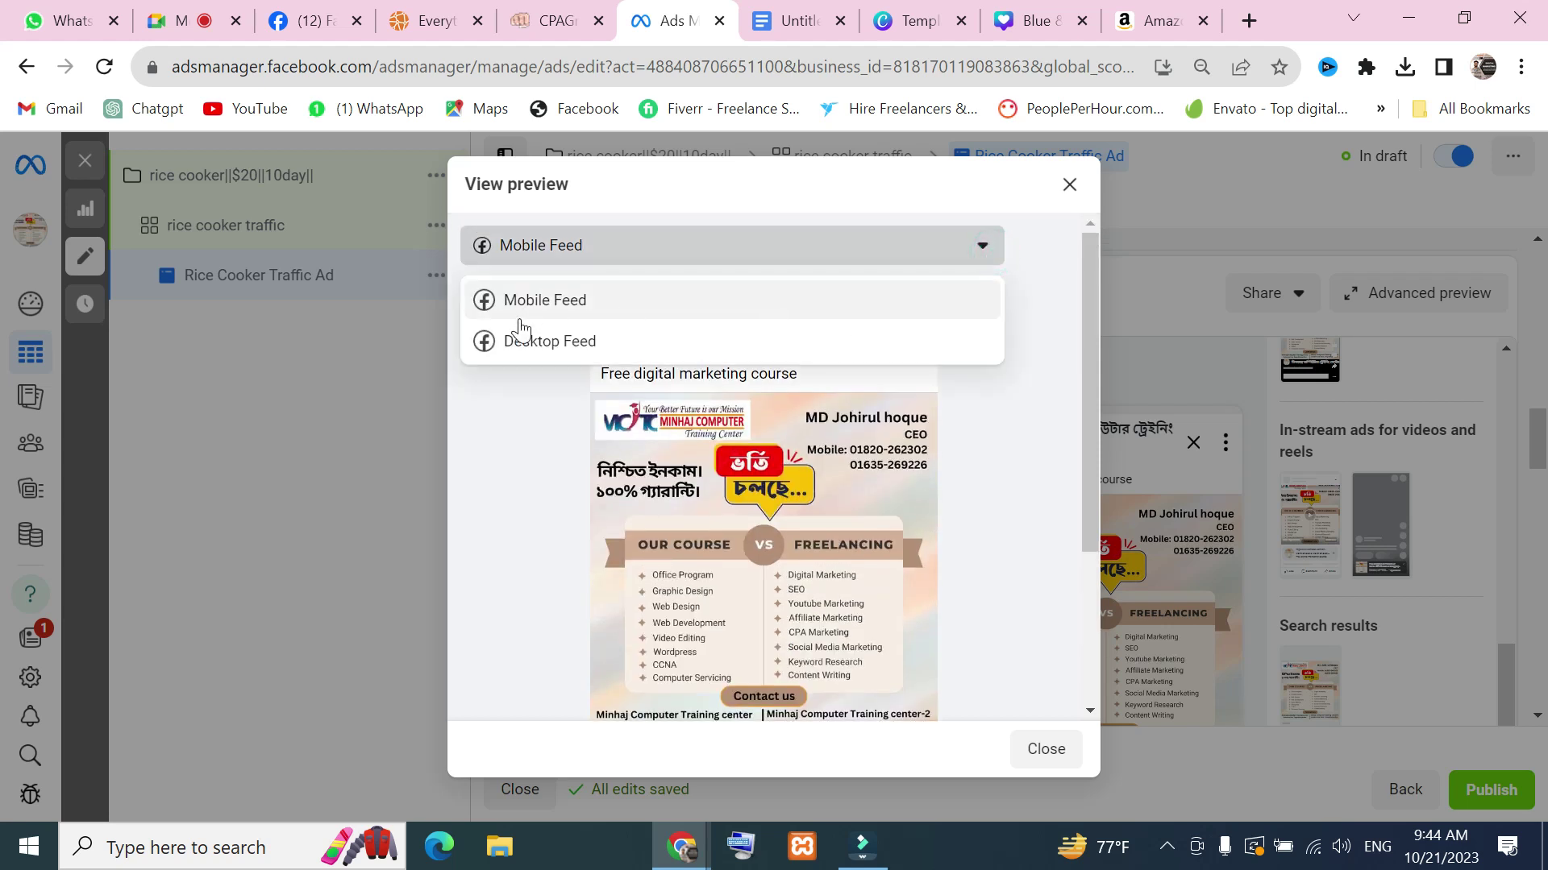
click(540, 342)
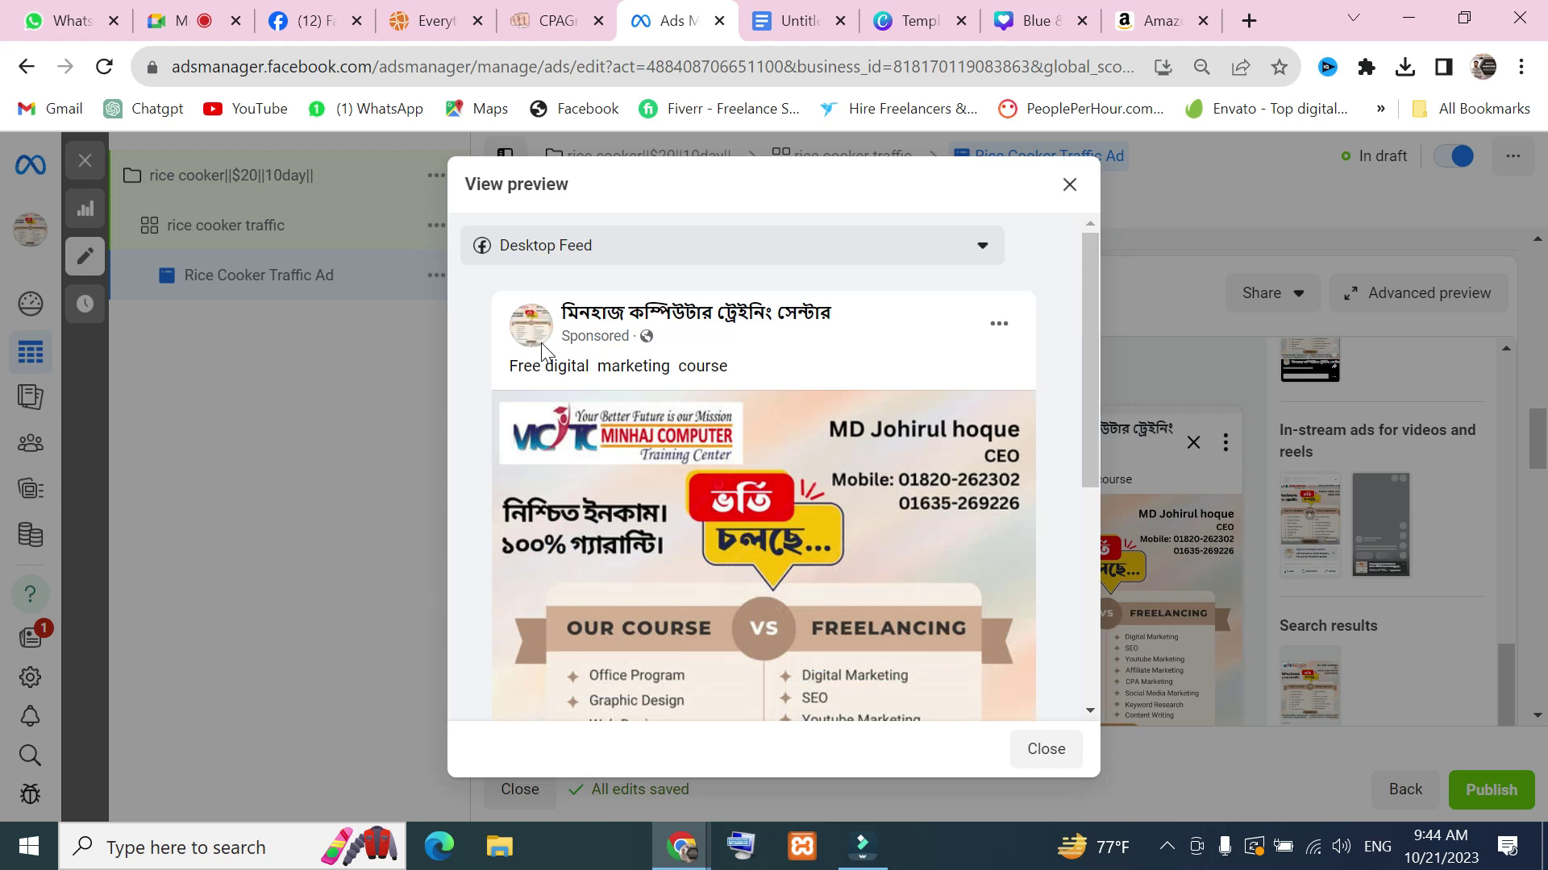
scroll(906, 709, down, 5)
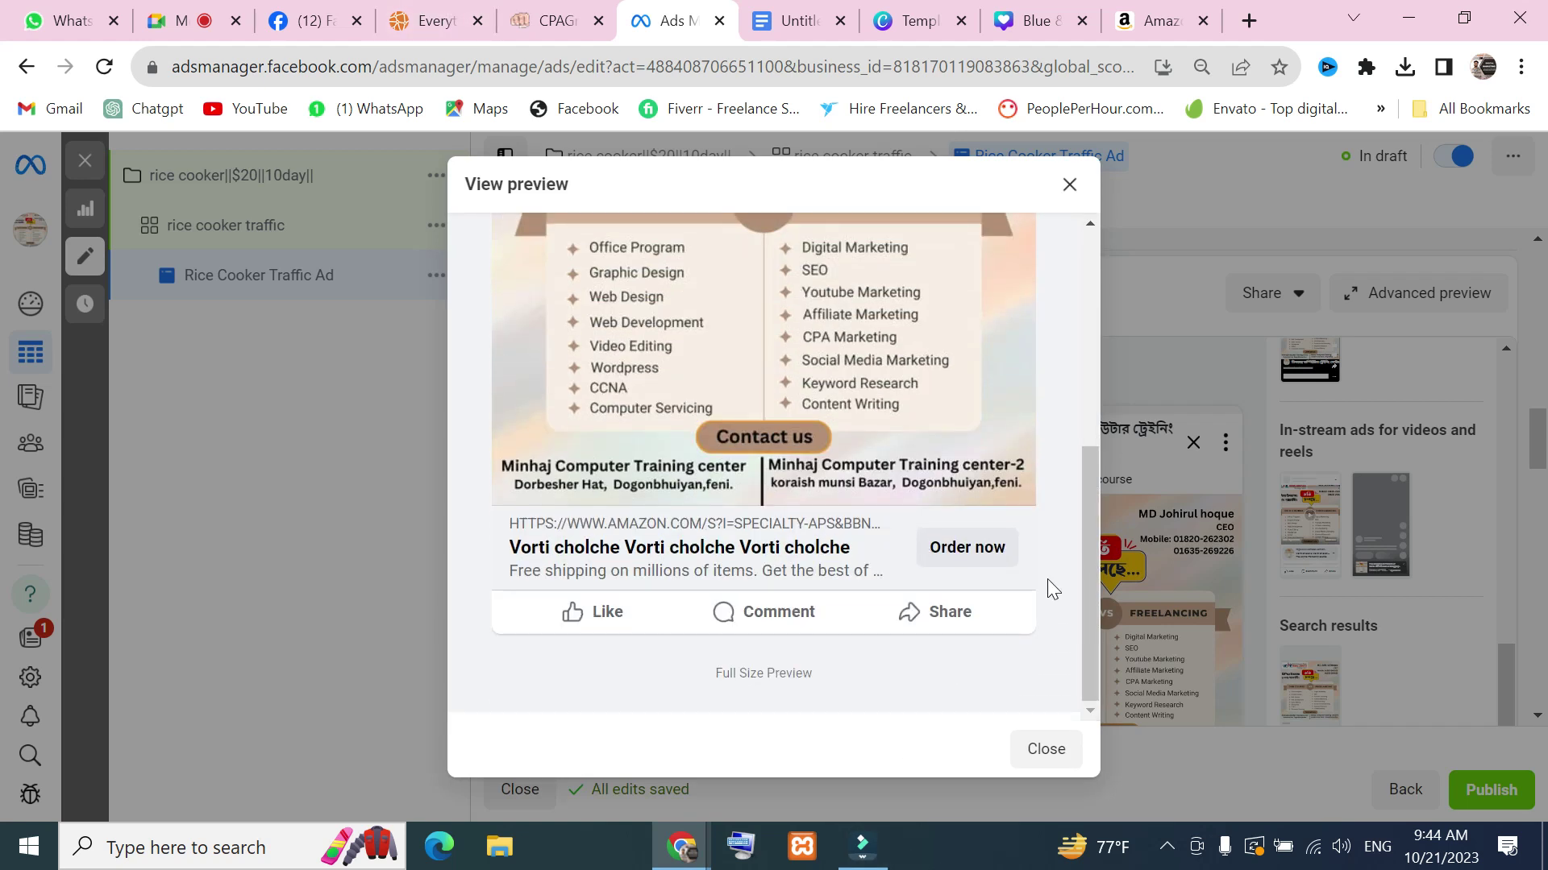
scroll(1047, 578, up, 5)
click(996, 253)
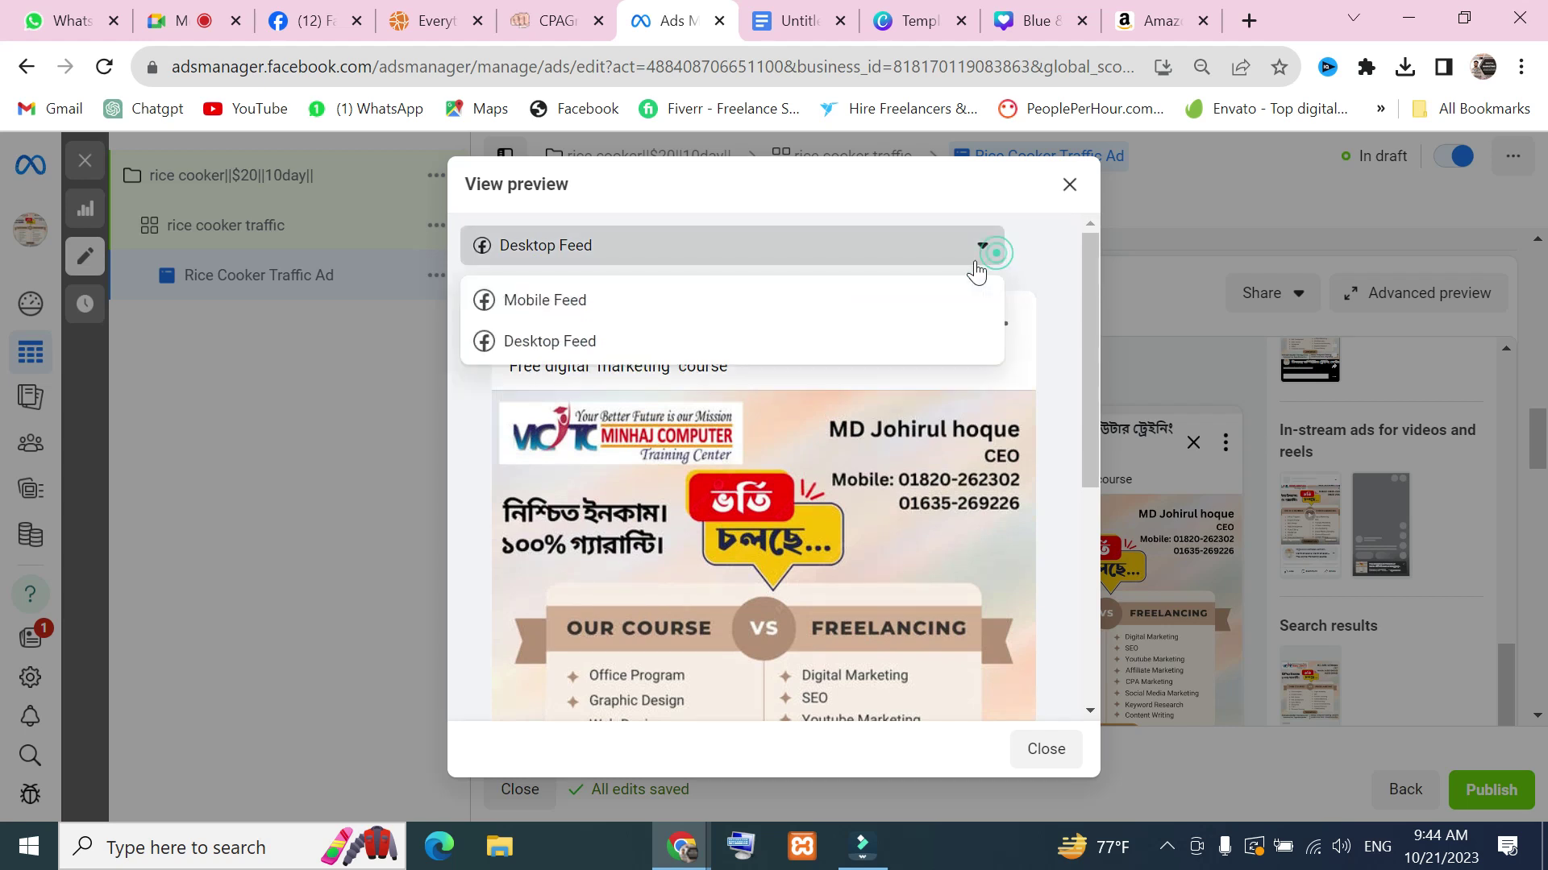
click(646, 299)
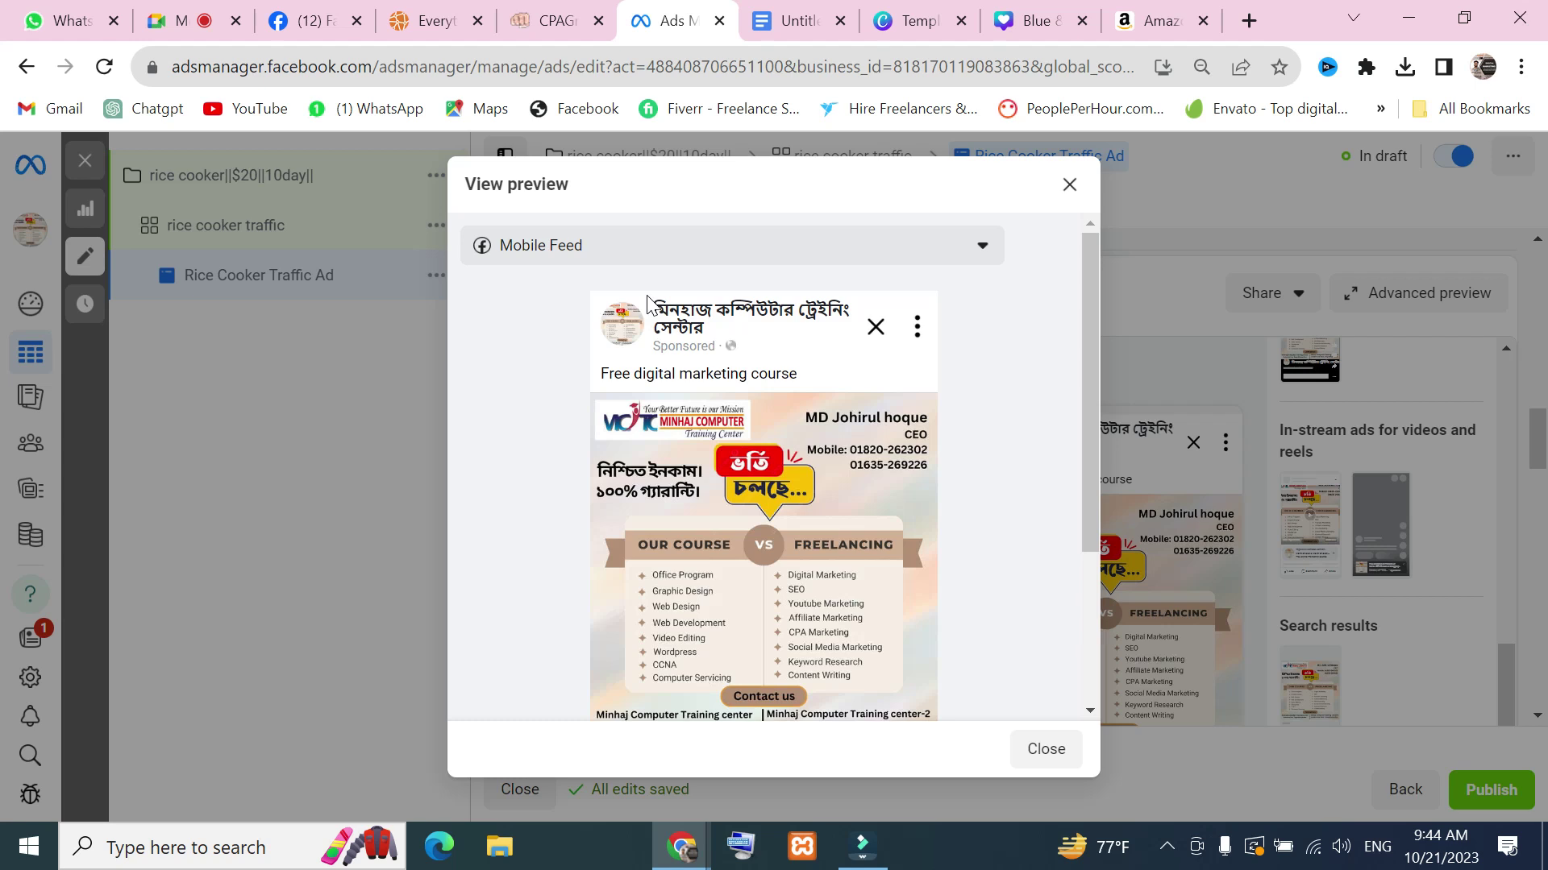
click(1069, 185)
Scroll over the Identity, Ad setup and Ad creative sections, then go to Canva Templates
scroll(1330, 500, up, 5)
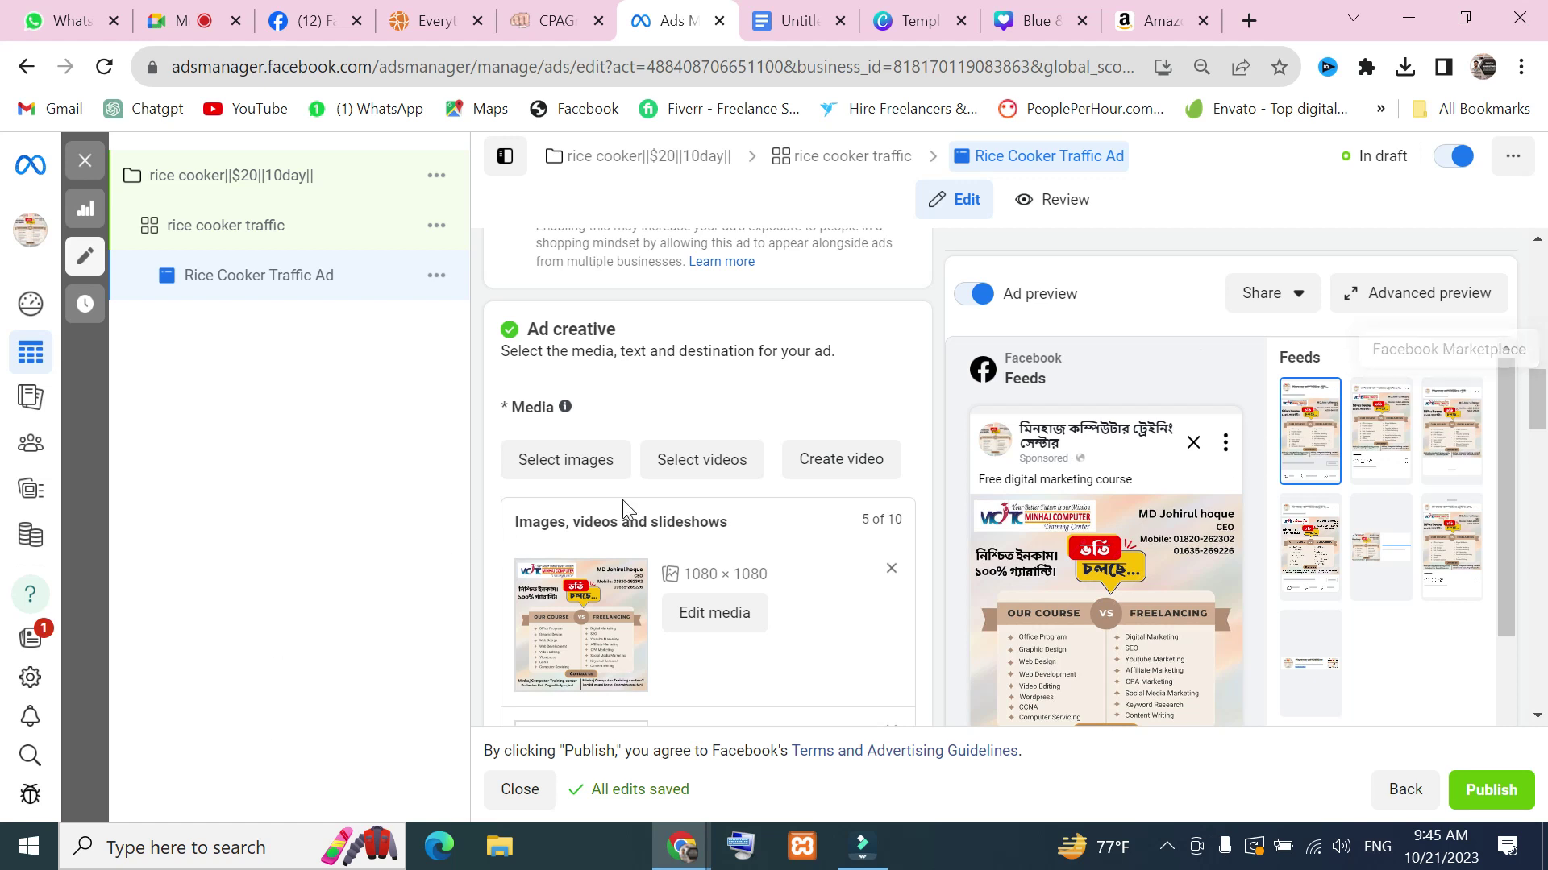
scroll(645, 483, up, 8)
scroll(669, 456, down, 2)
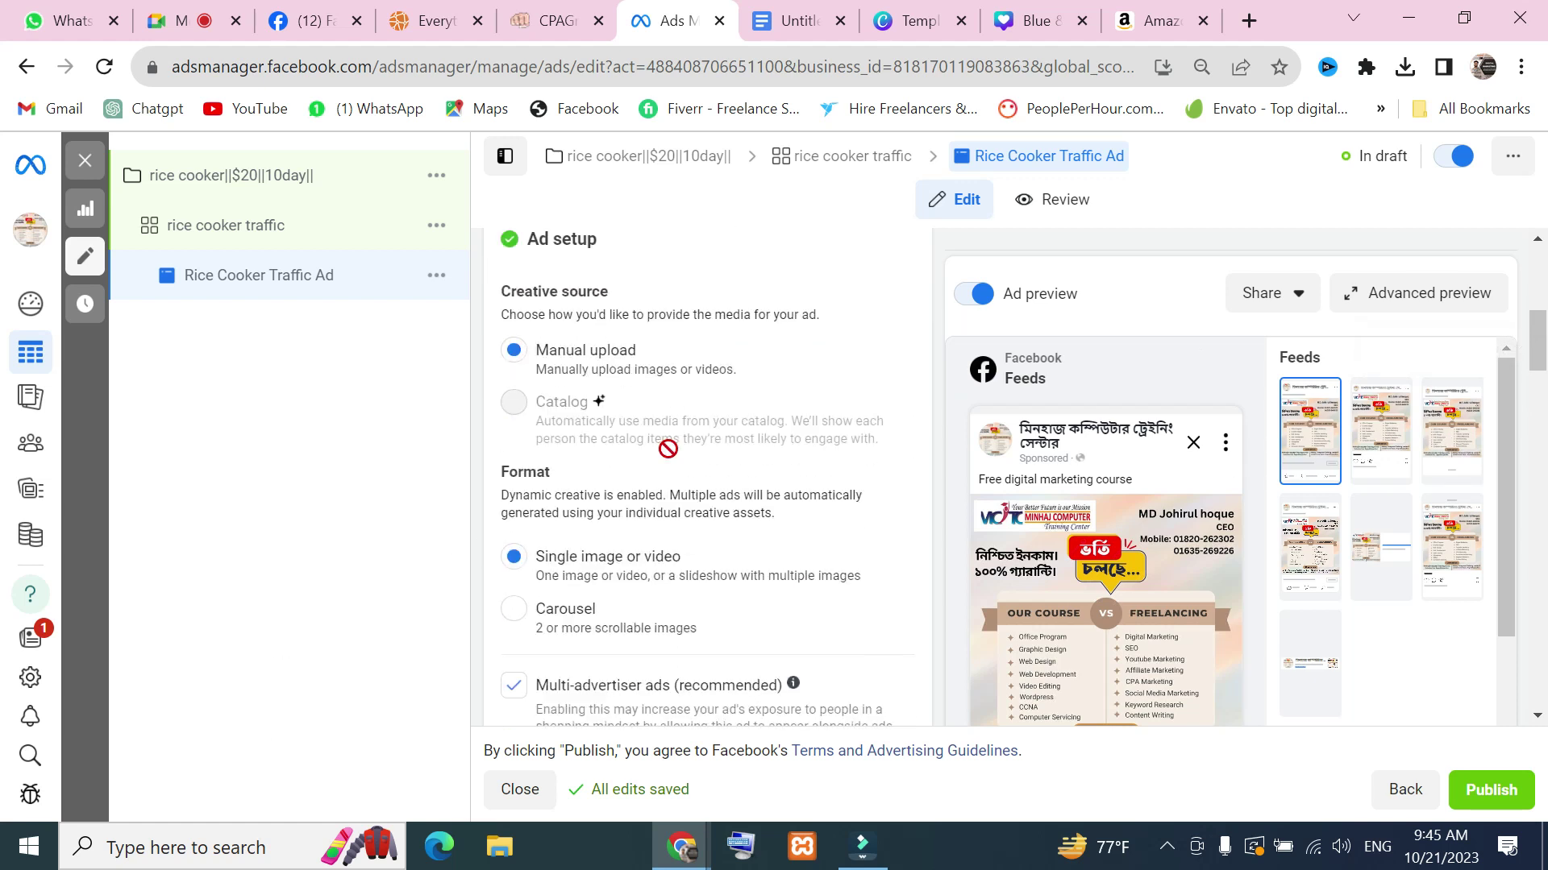
scroll(668, 448, up, 4)
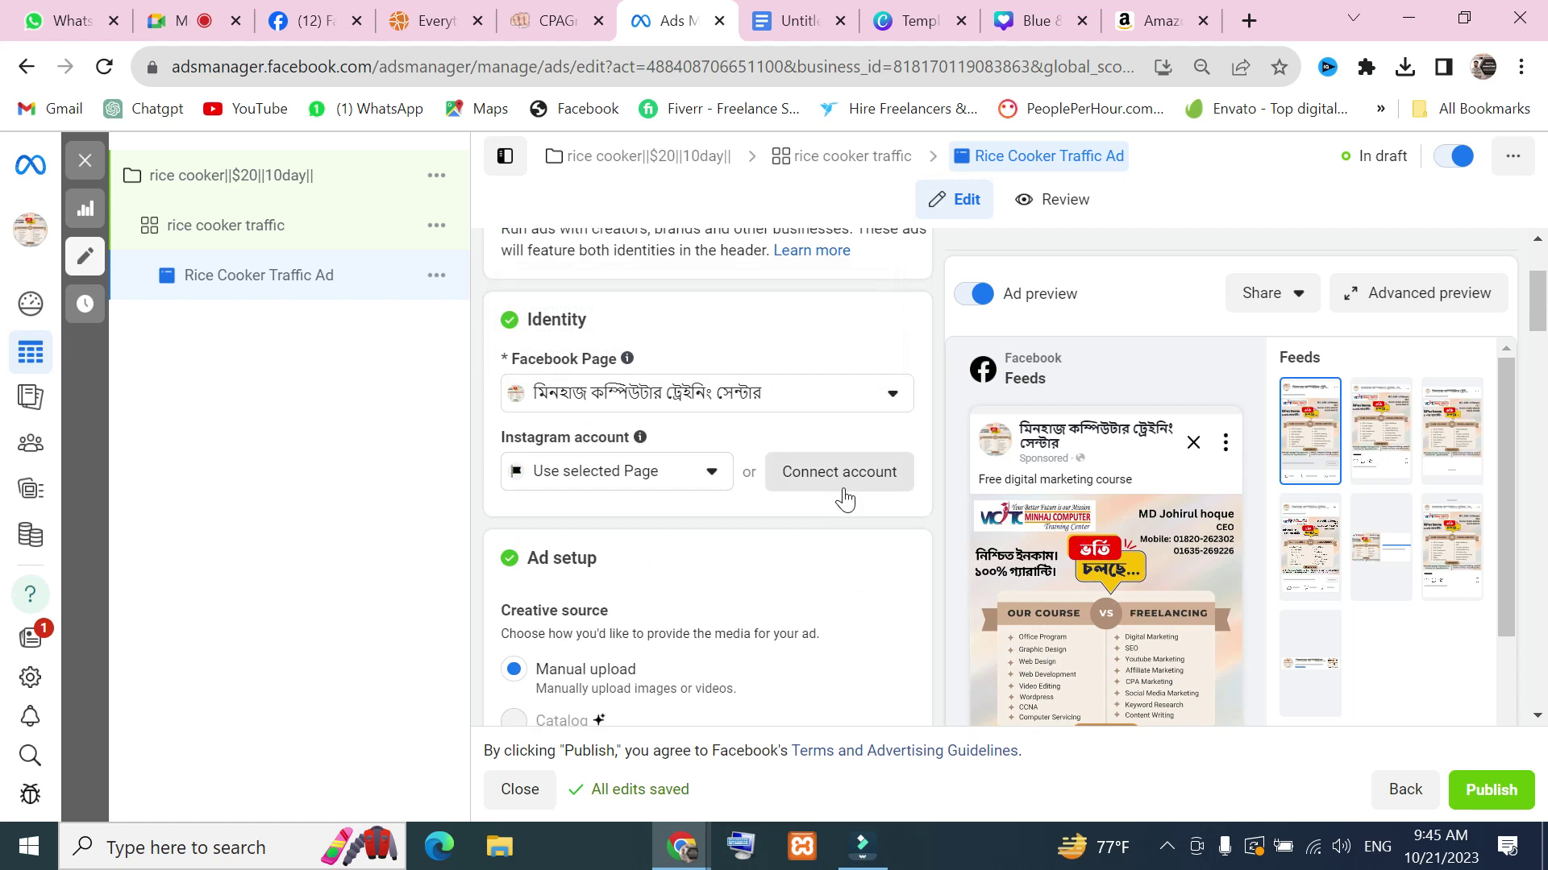
scroll(732, 563, down, 6)
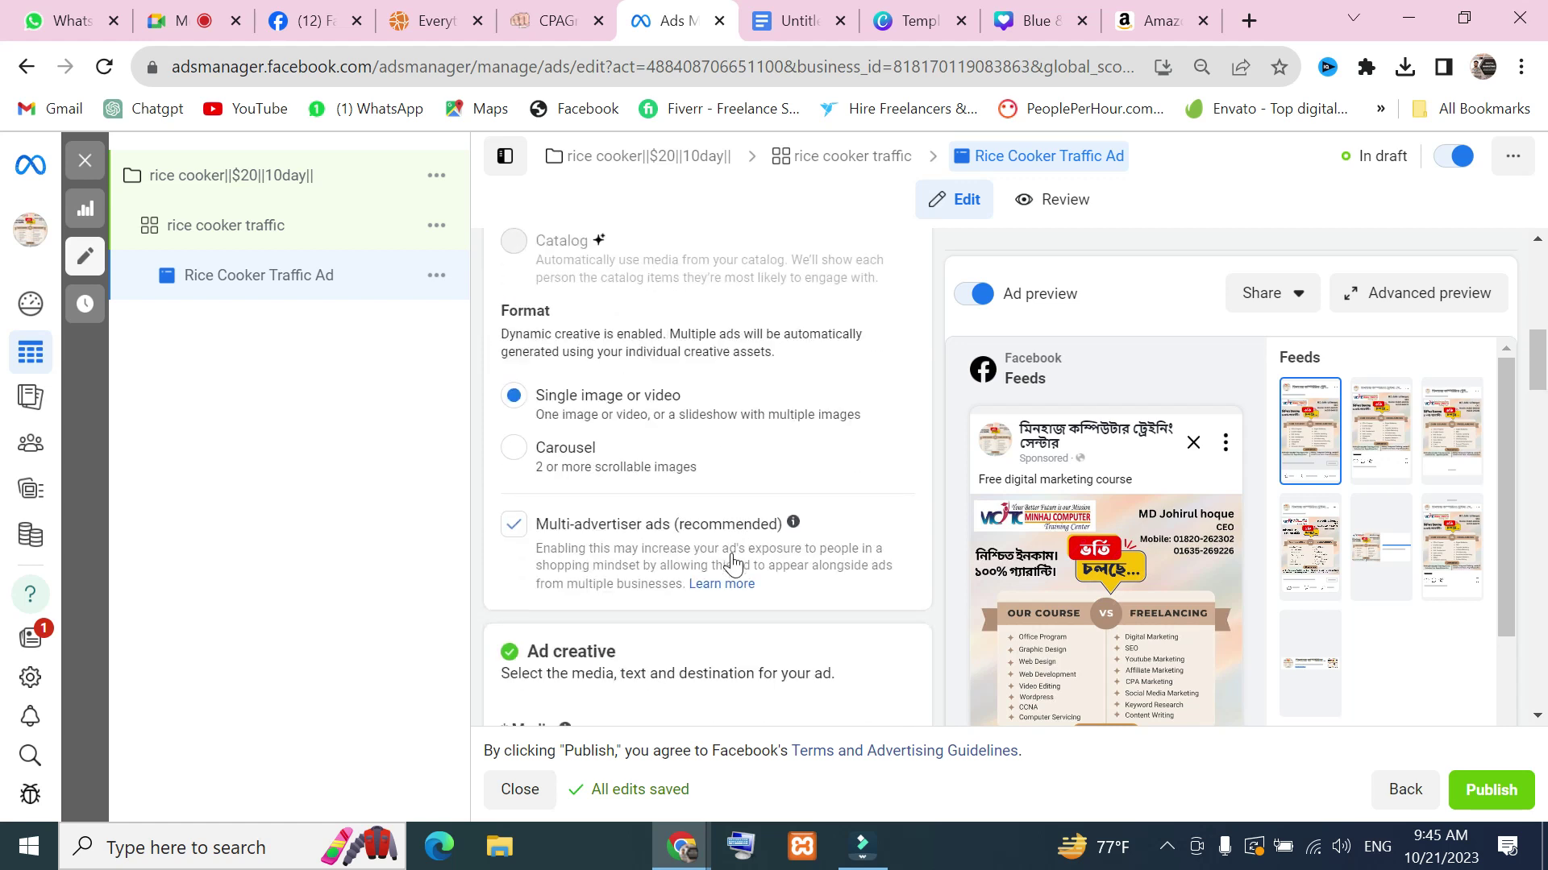
scroll(732, 555, down, 8)
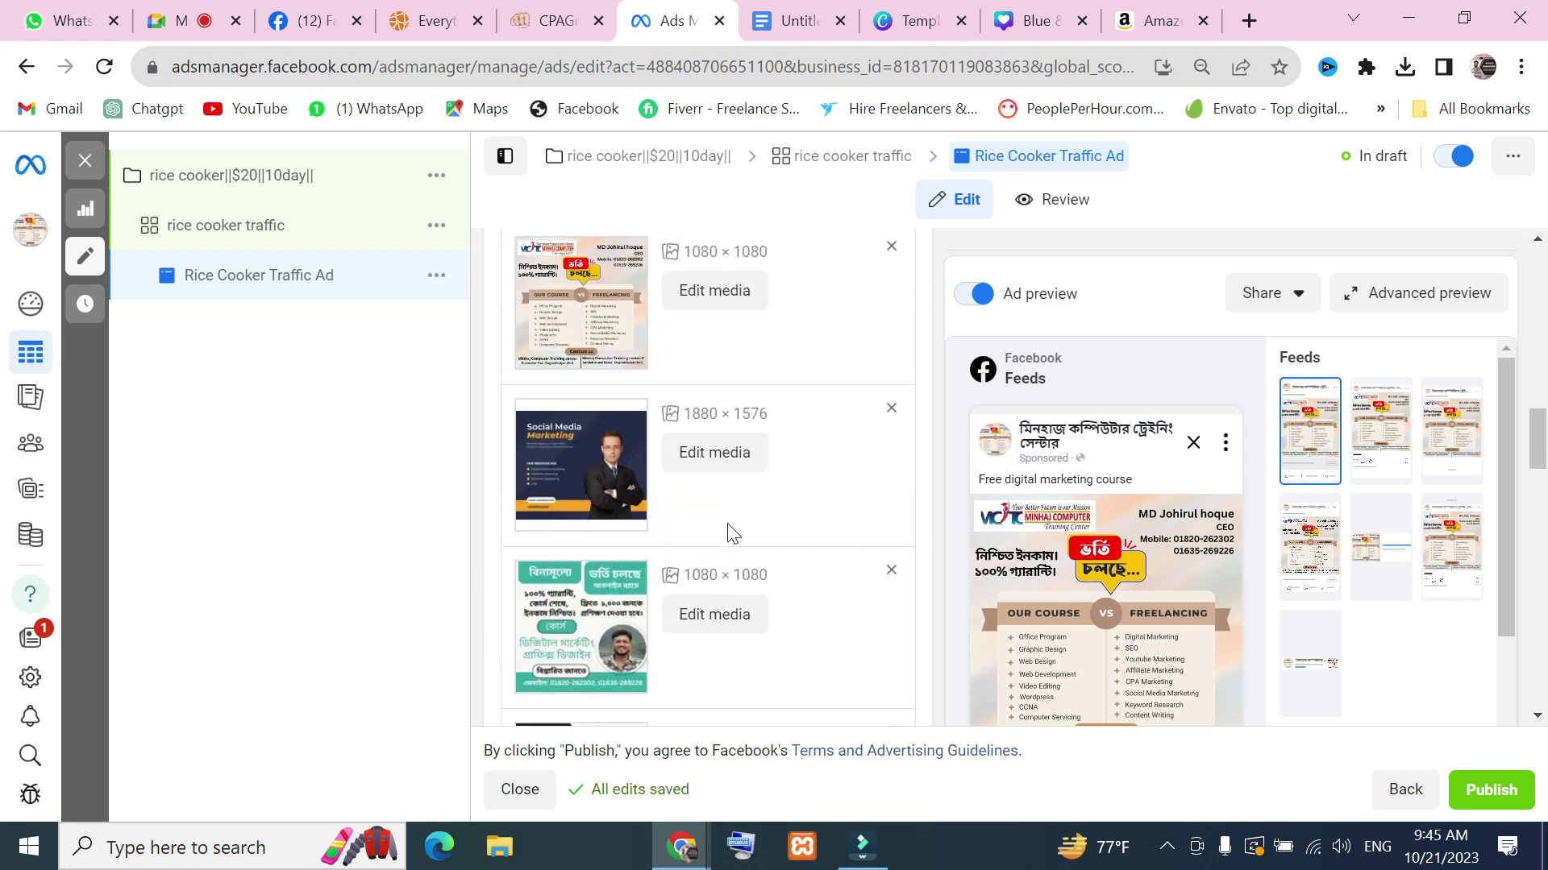
click(908, 21)
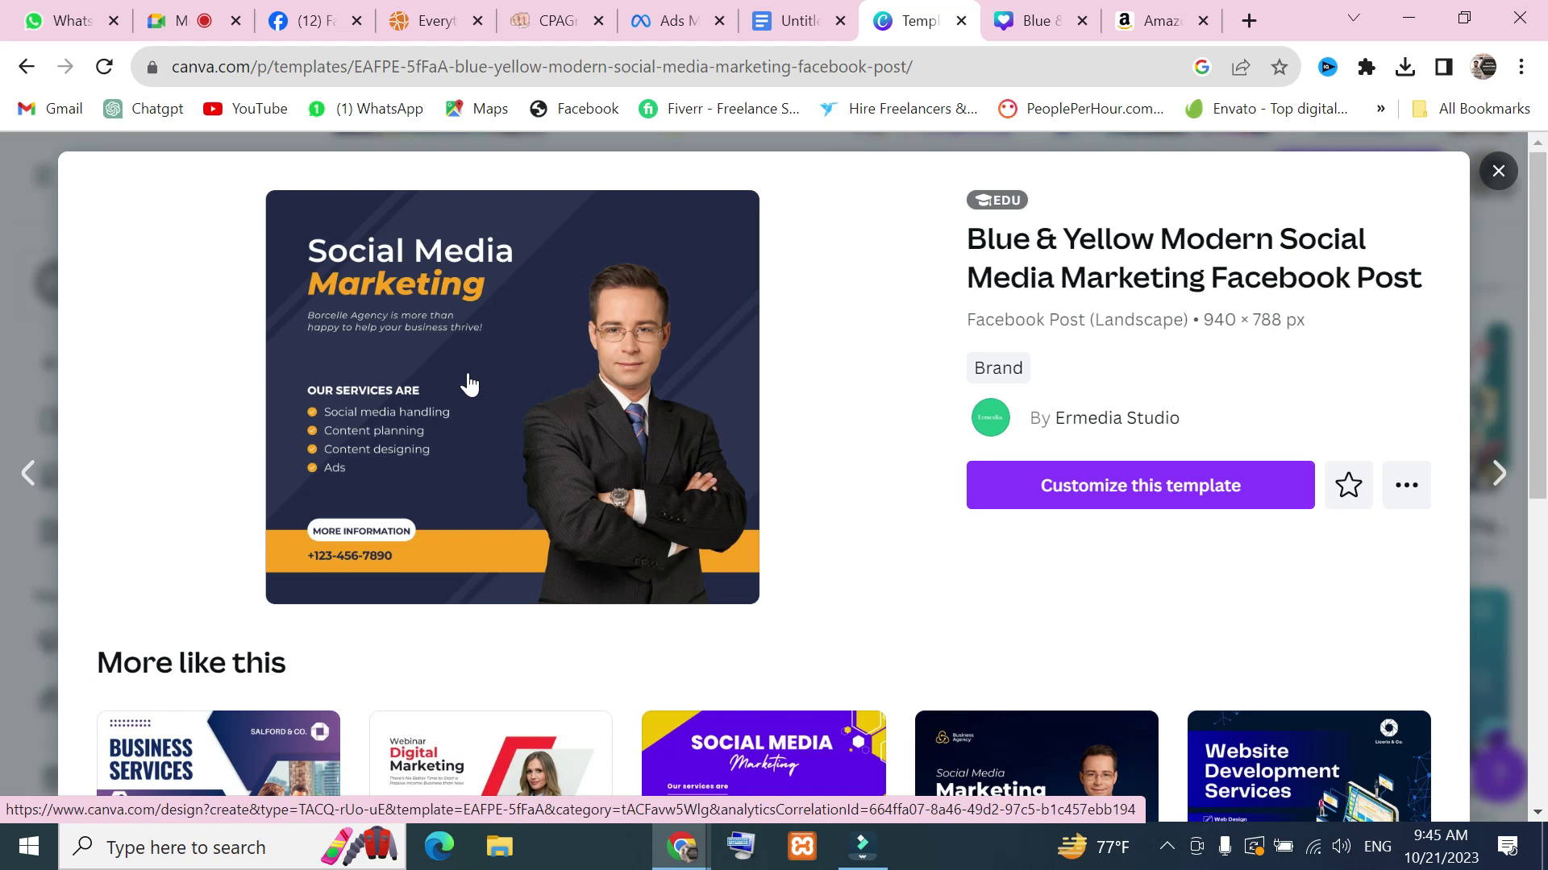
Close the Blue & Yellow template preview, then return to the ad editor via Google Meet
click(1497, 171)
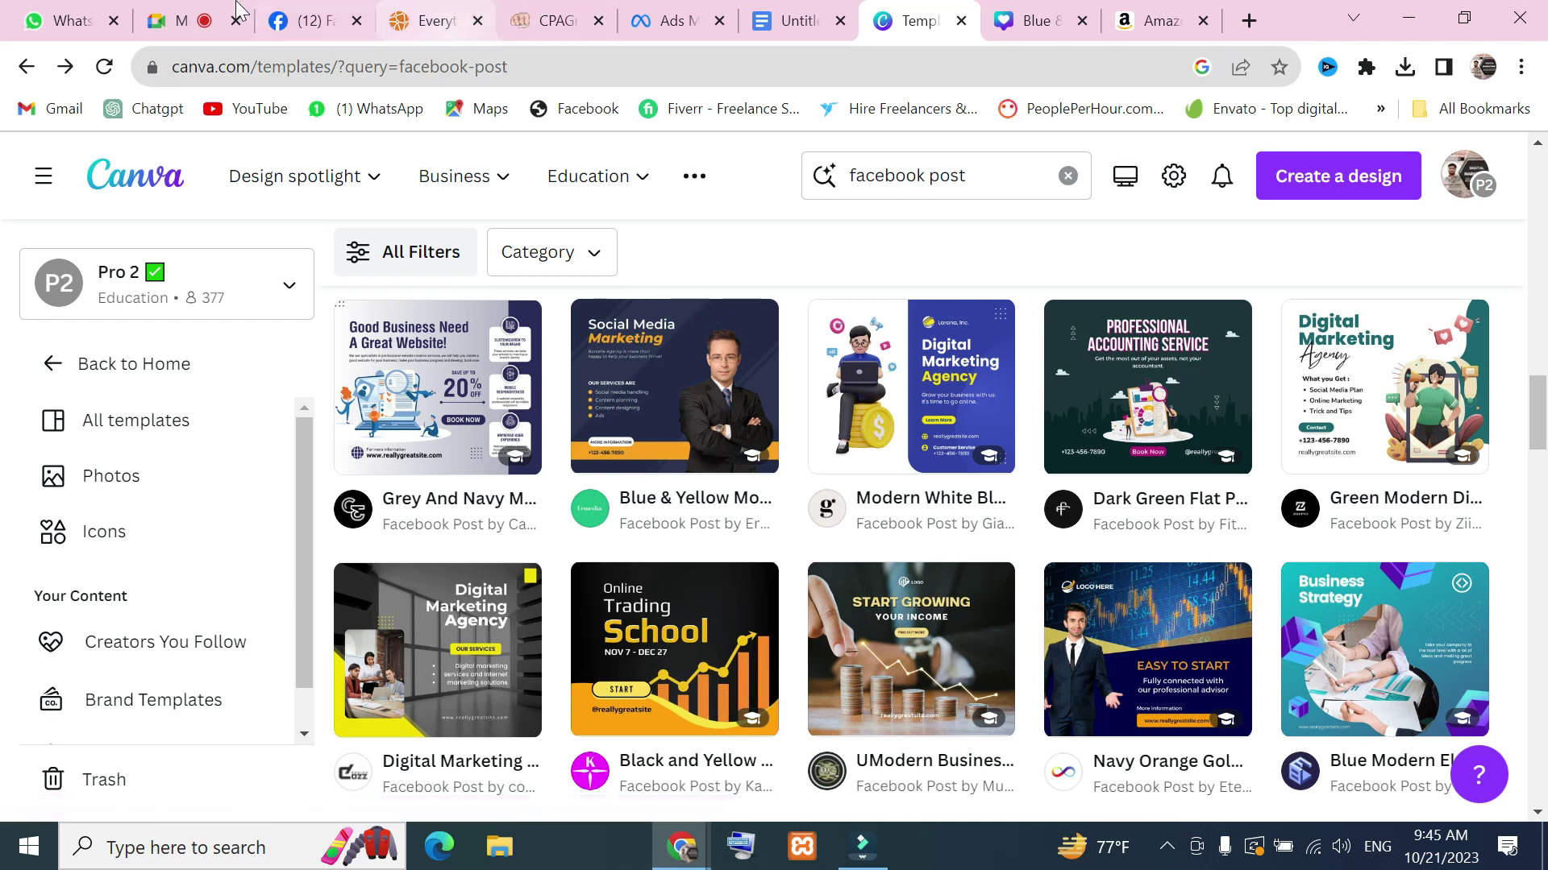
click(179, 12)
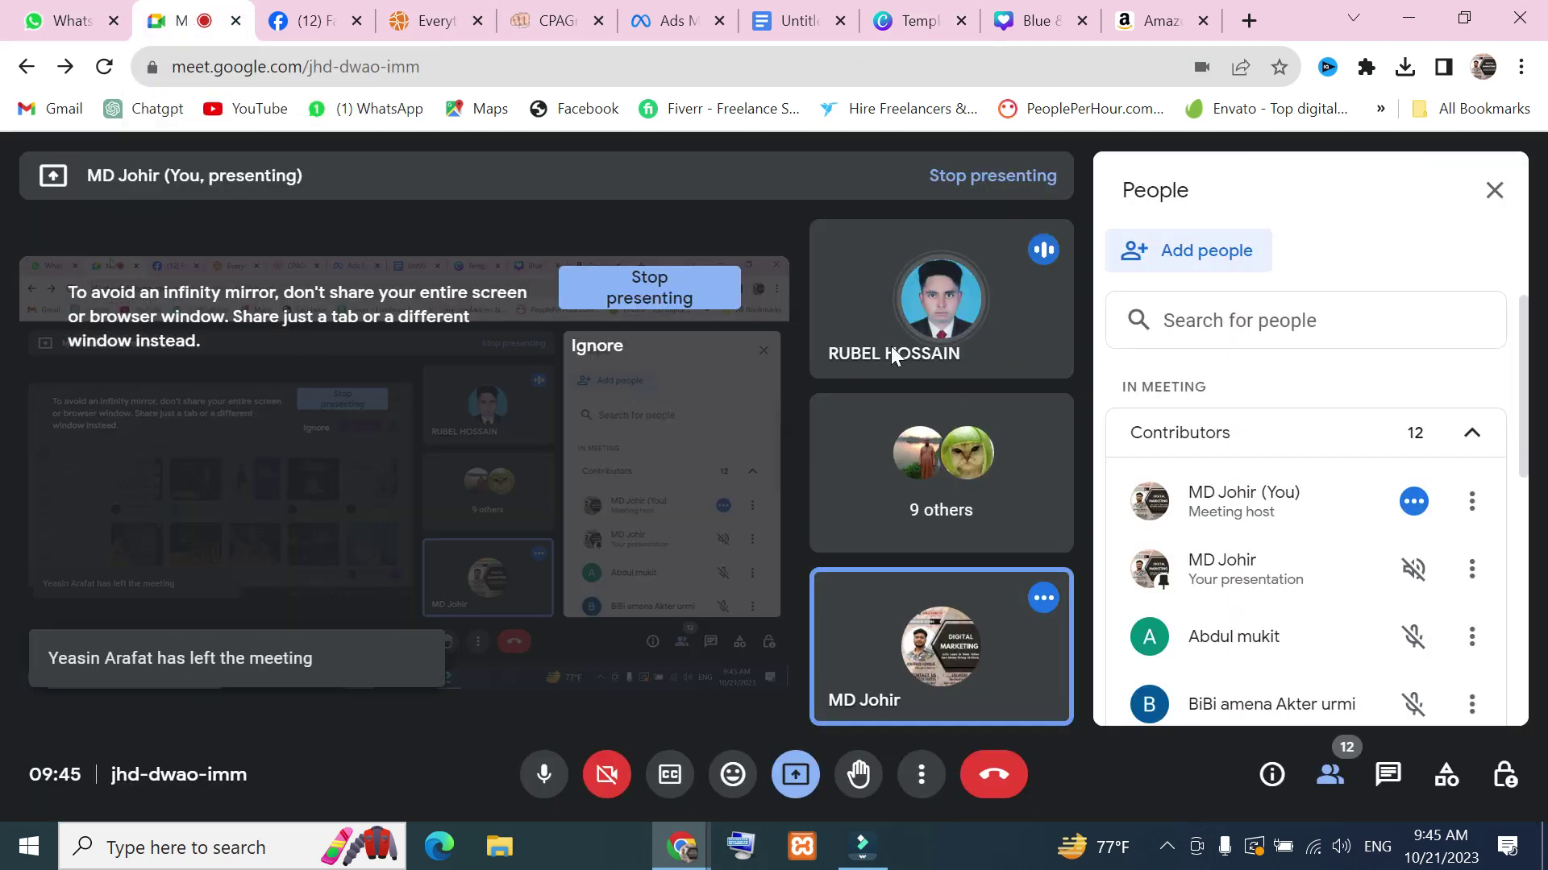
click(673, 20)
scroll(701, 459, down, 10)
scroll(596, 451, up, 4)
Cycle the ad preview through Instagram feed, Marketplace, video feeds, Instagram Story and Messenger inbox
scroll(596, 451, up, 4)
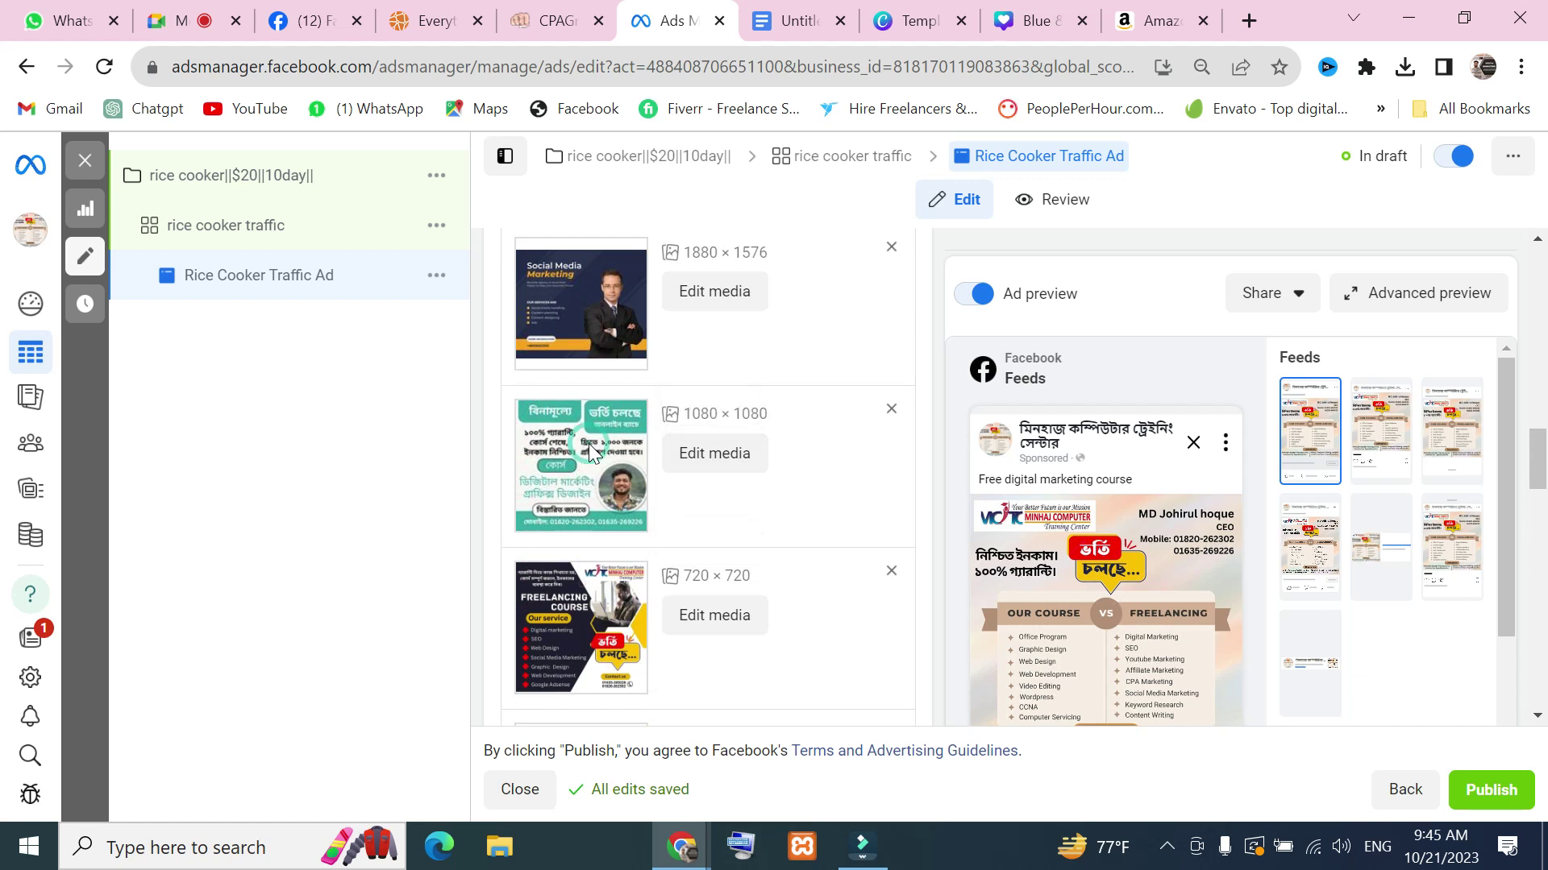
scroll(887, 420, down, 10)
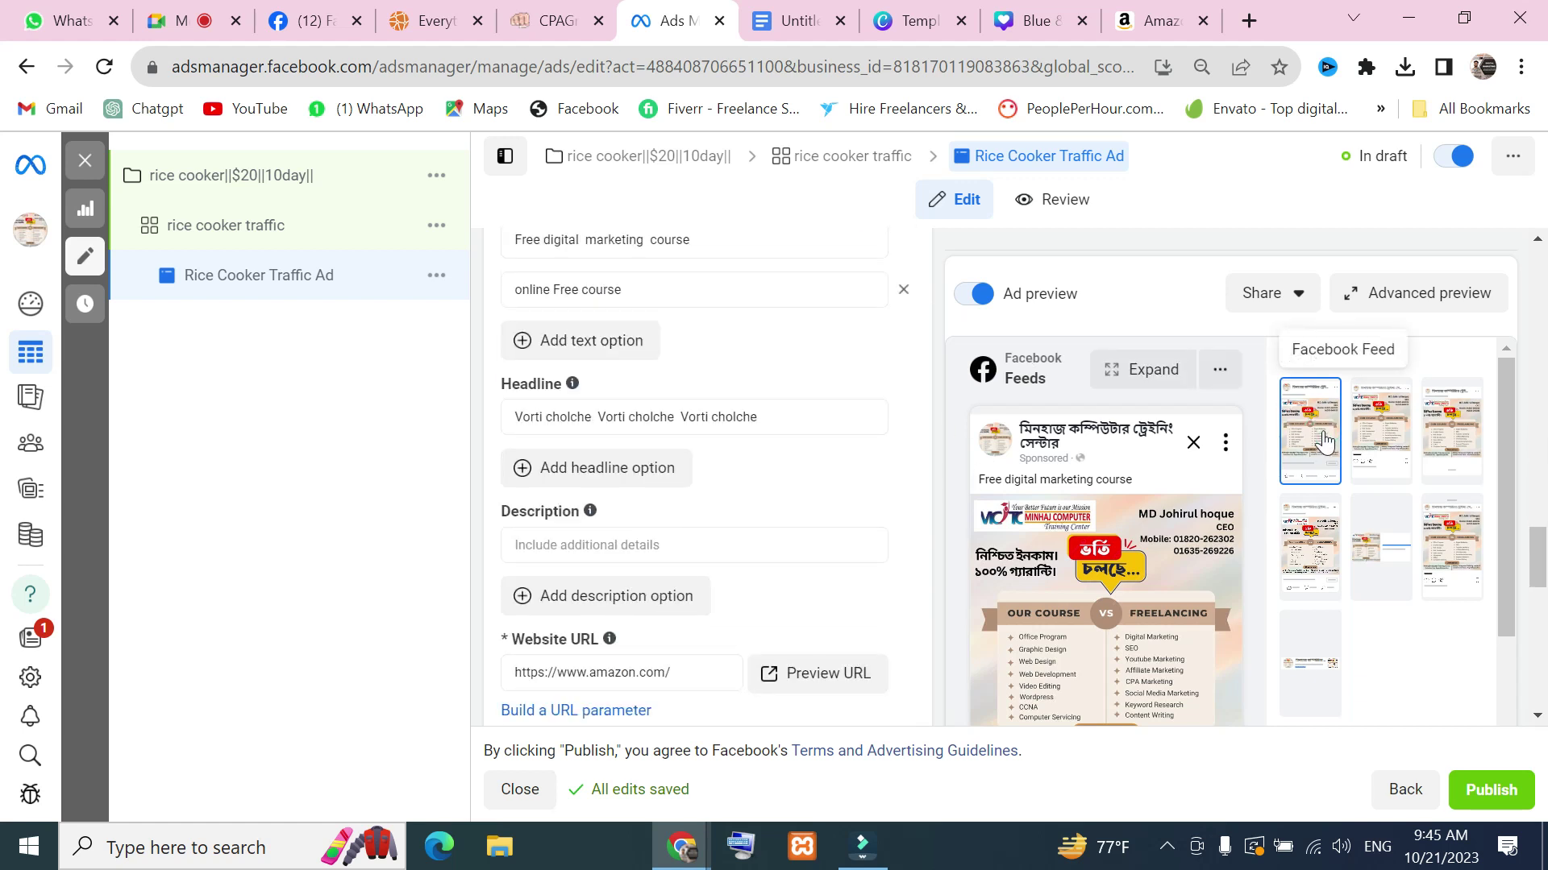
click(1399, 430)
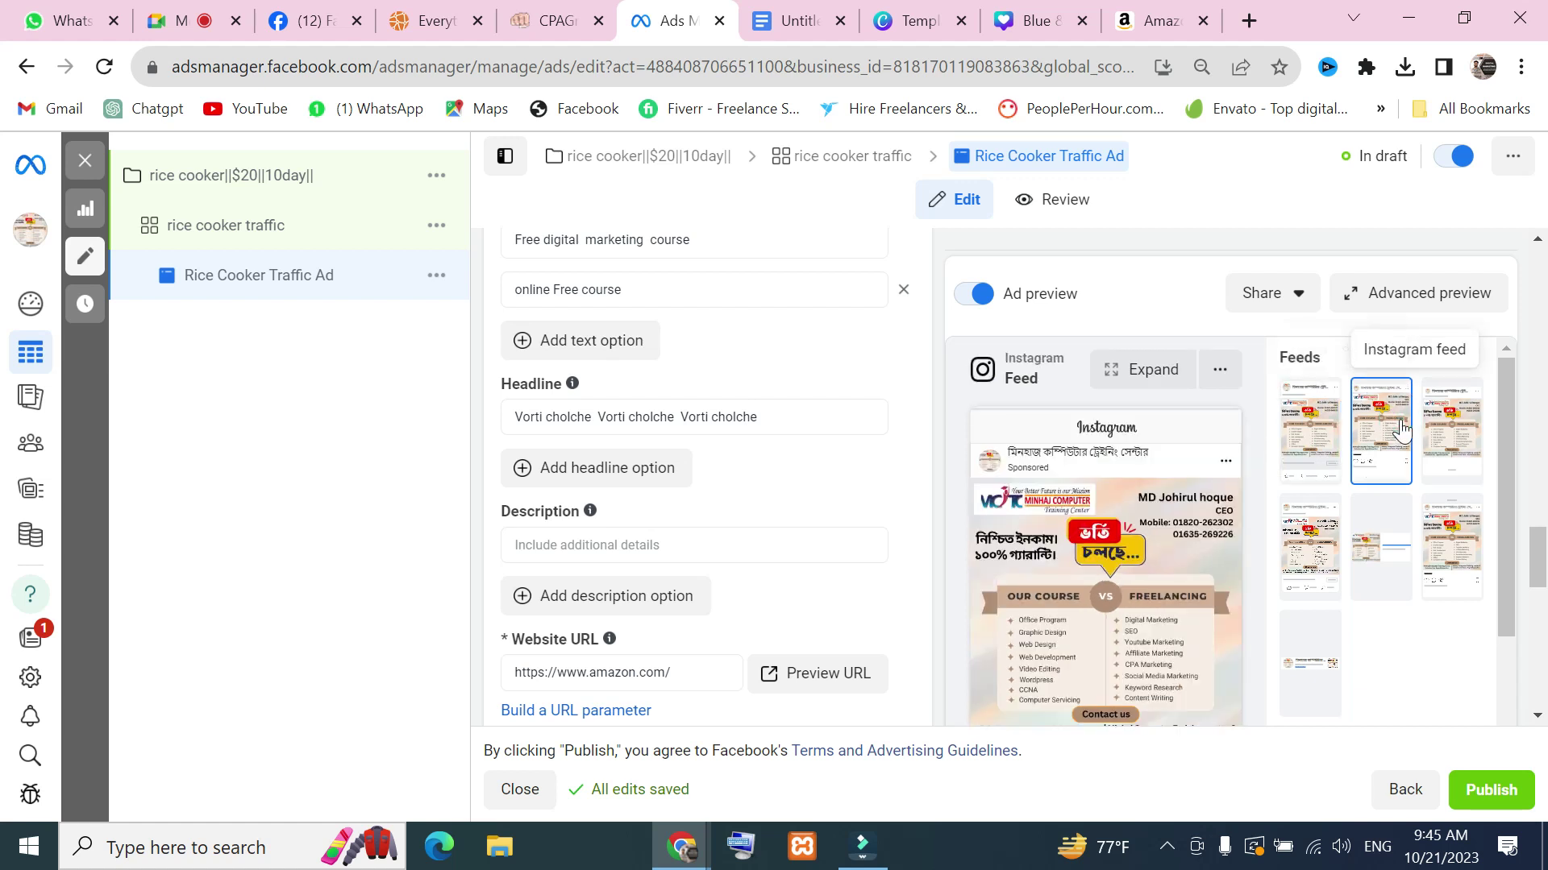
click(1461, 431)
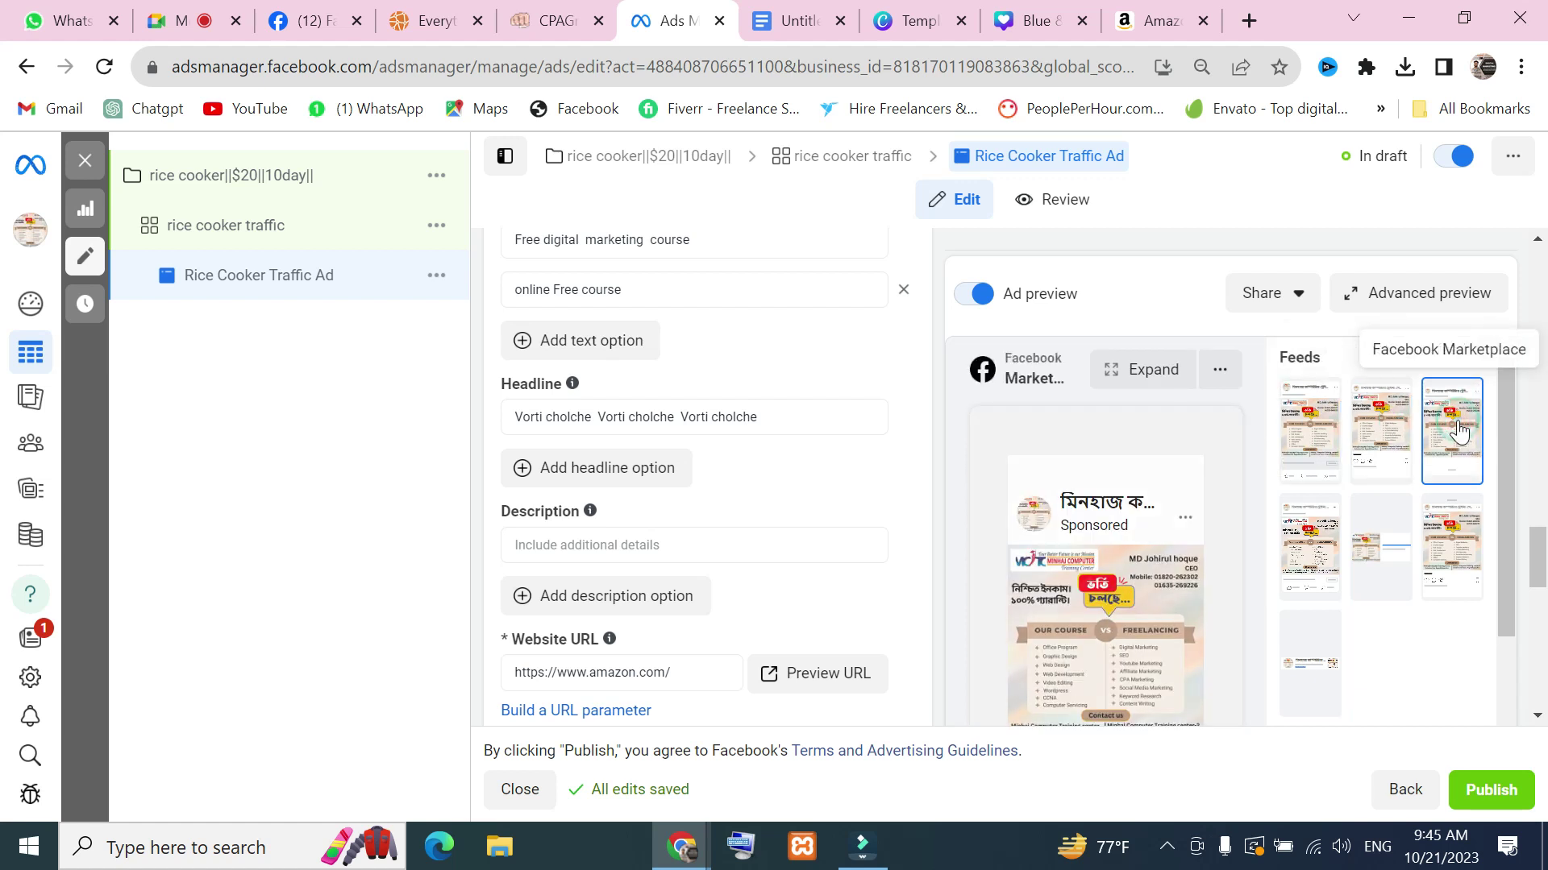
scroll(1461, 432, down, 2)
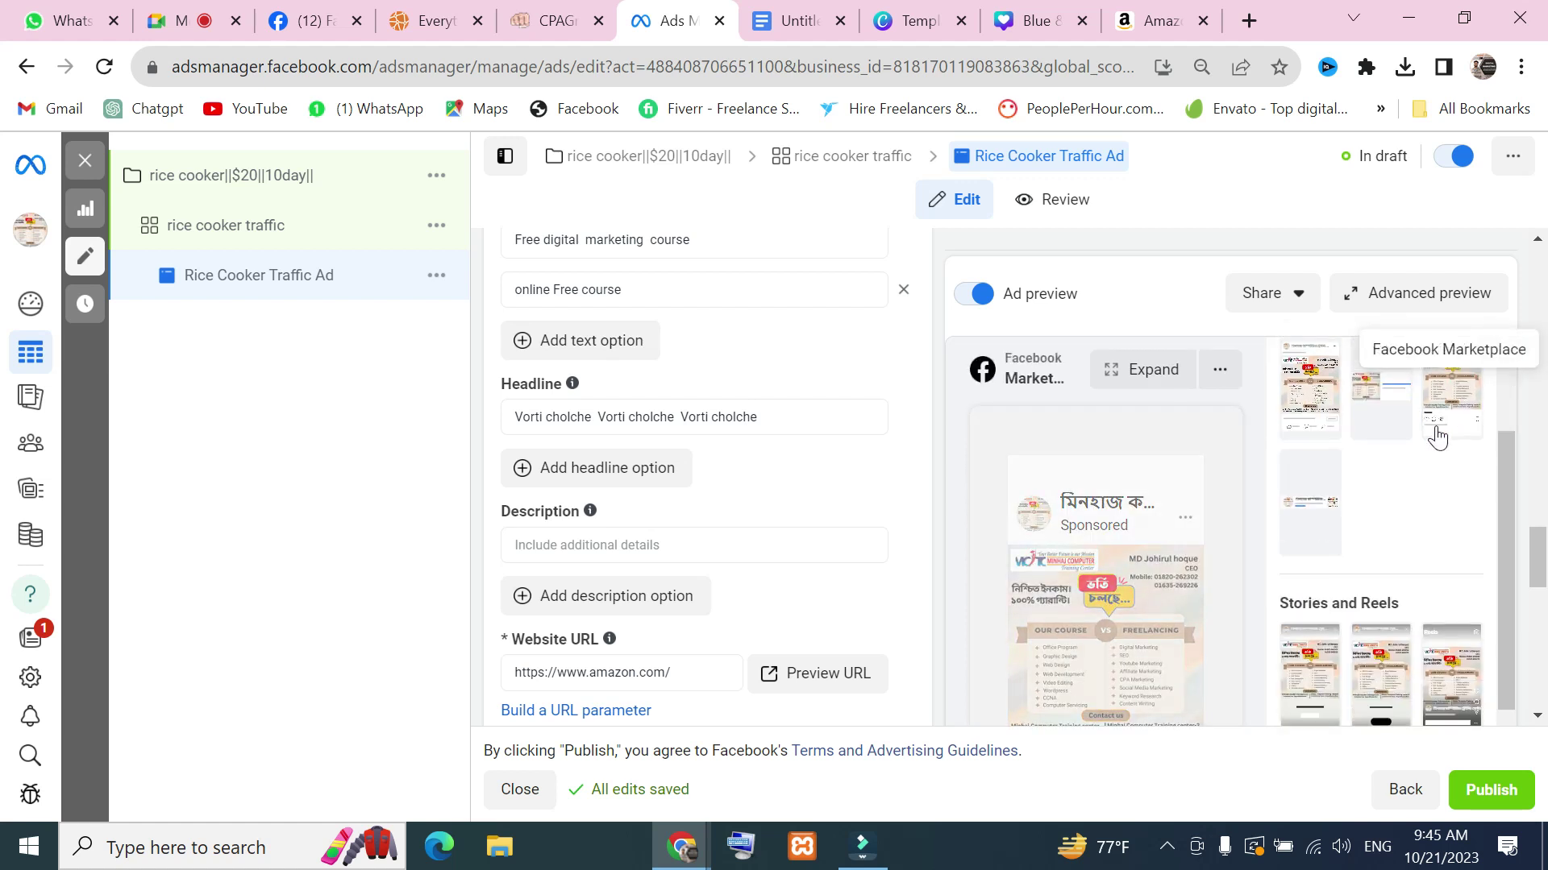
click(1306, 403)
click(1307, 508)
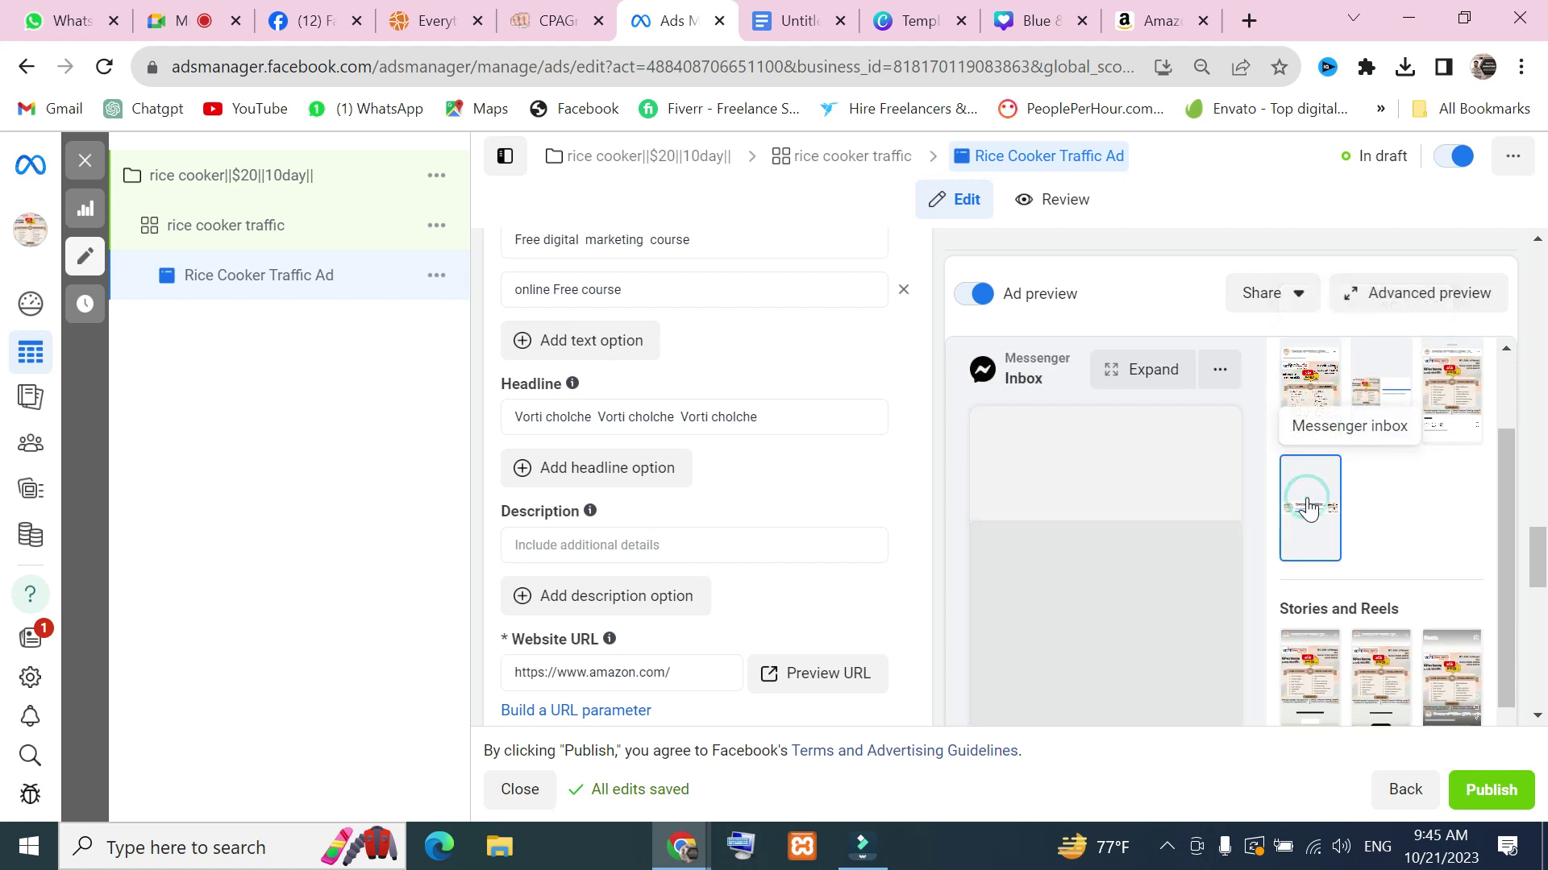
scroll(1109, 564, down, 8)
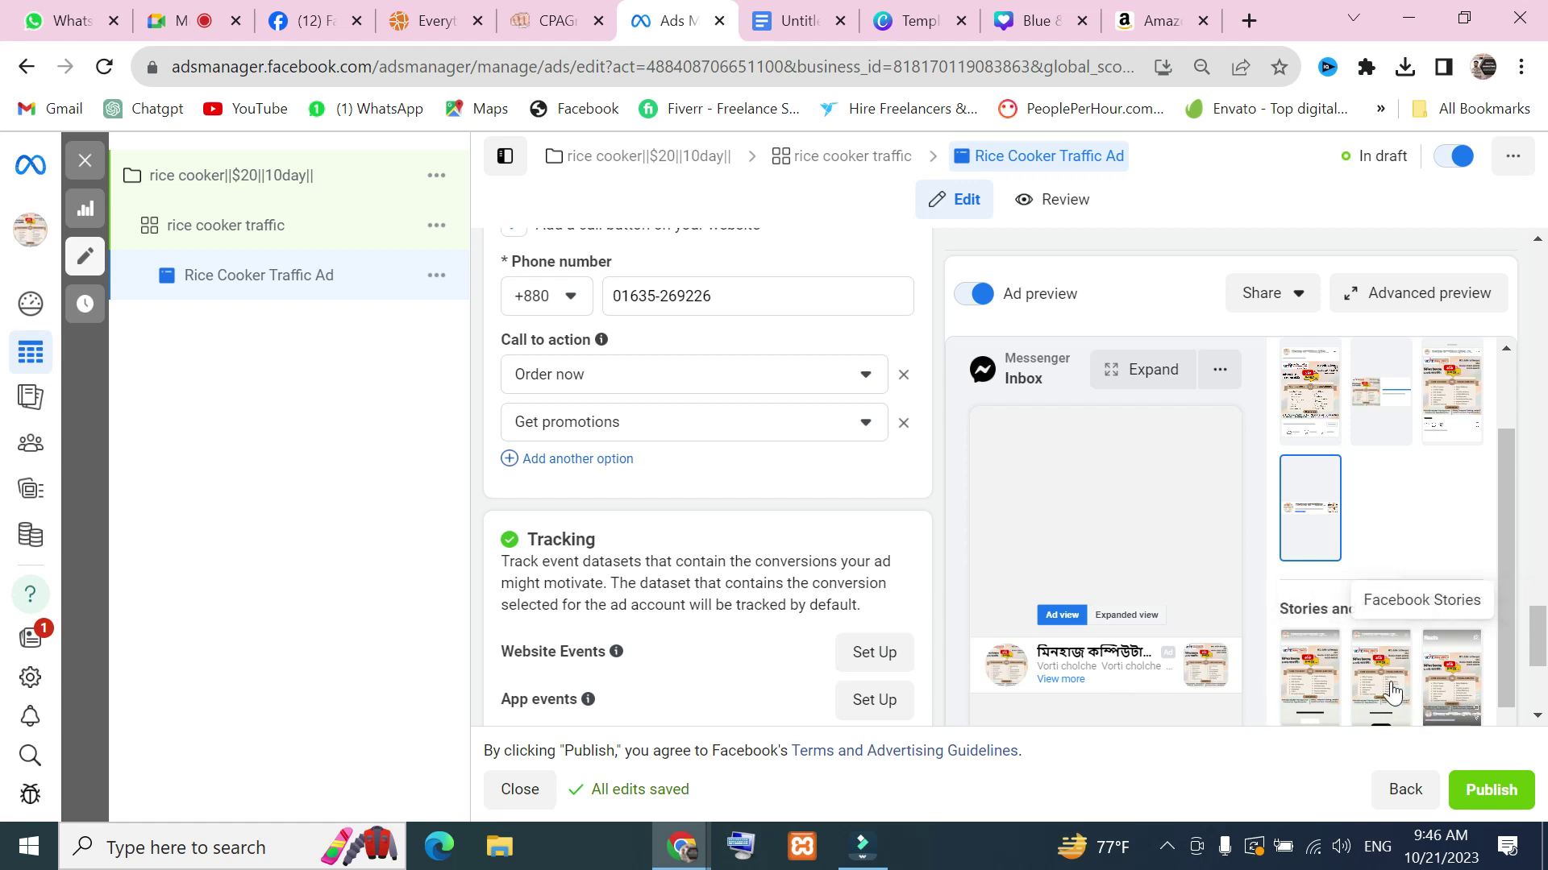
click(1325, 686)
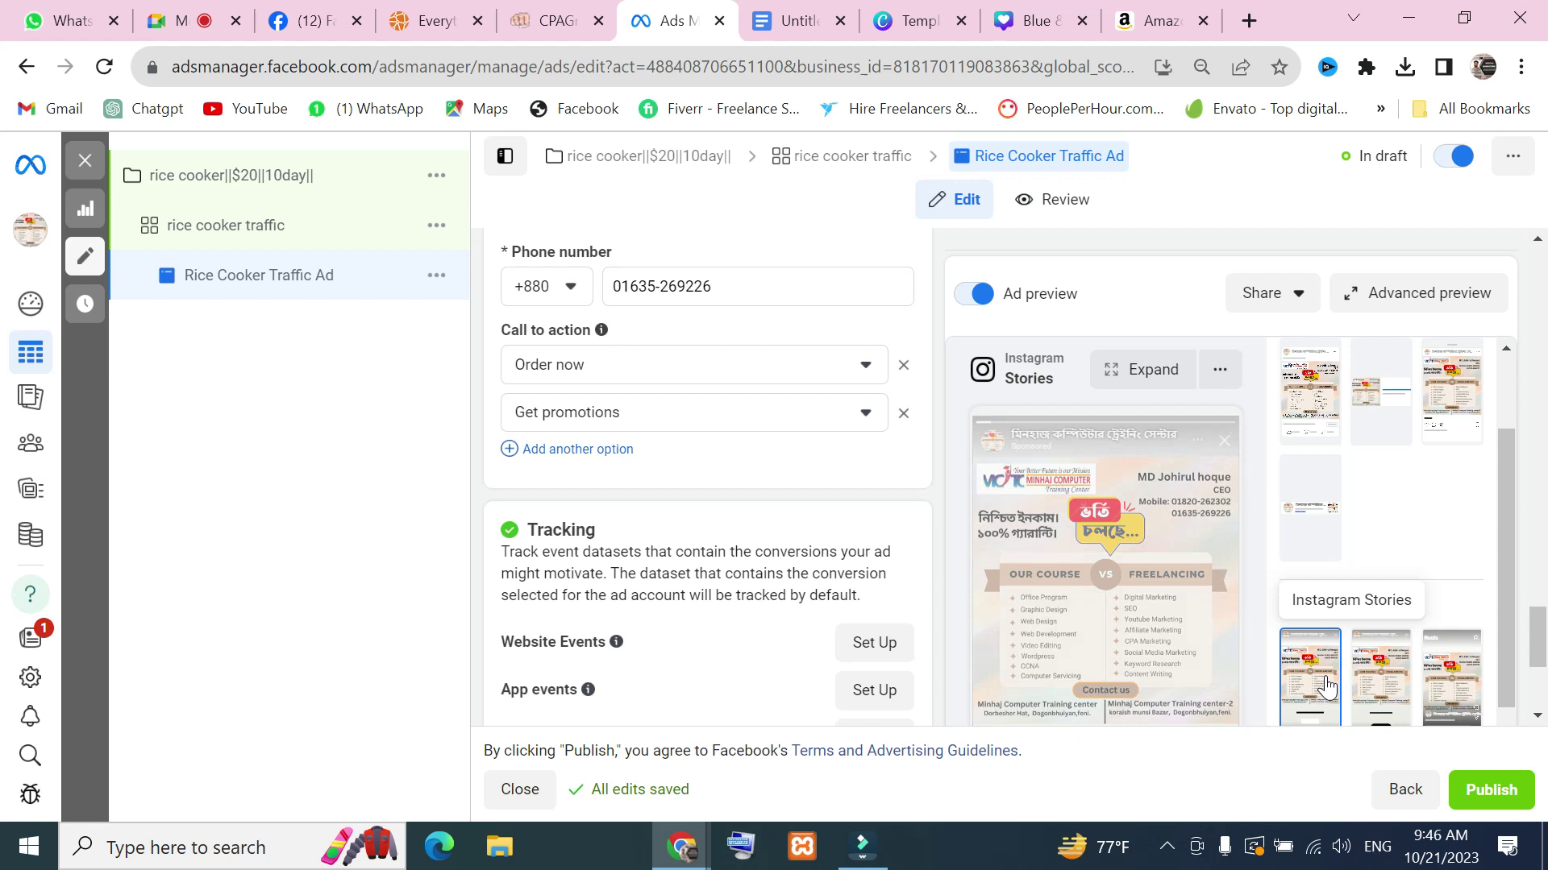
click(1322, 506)
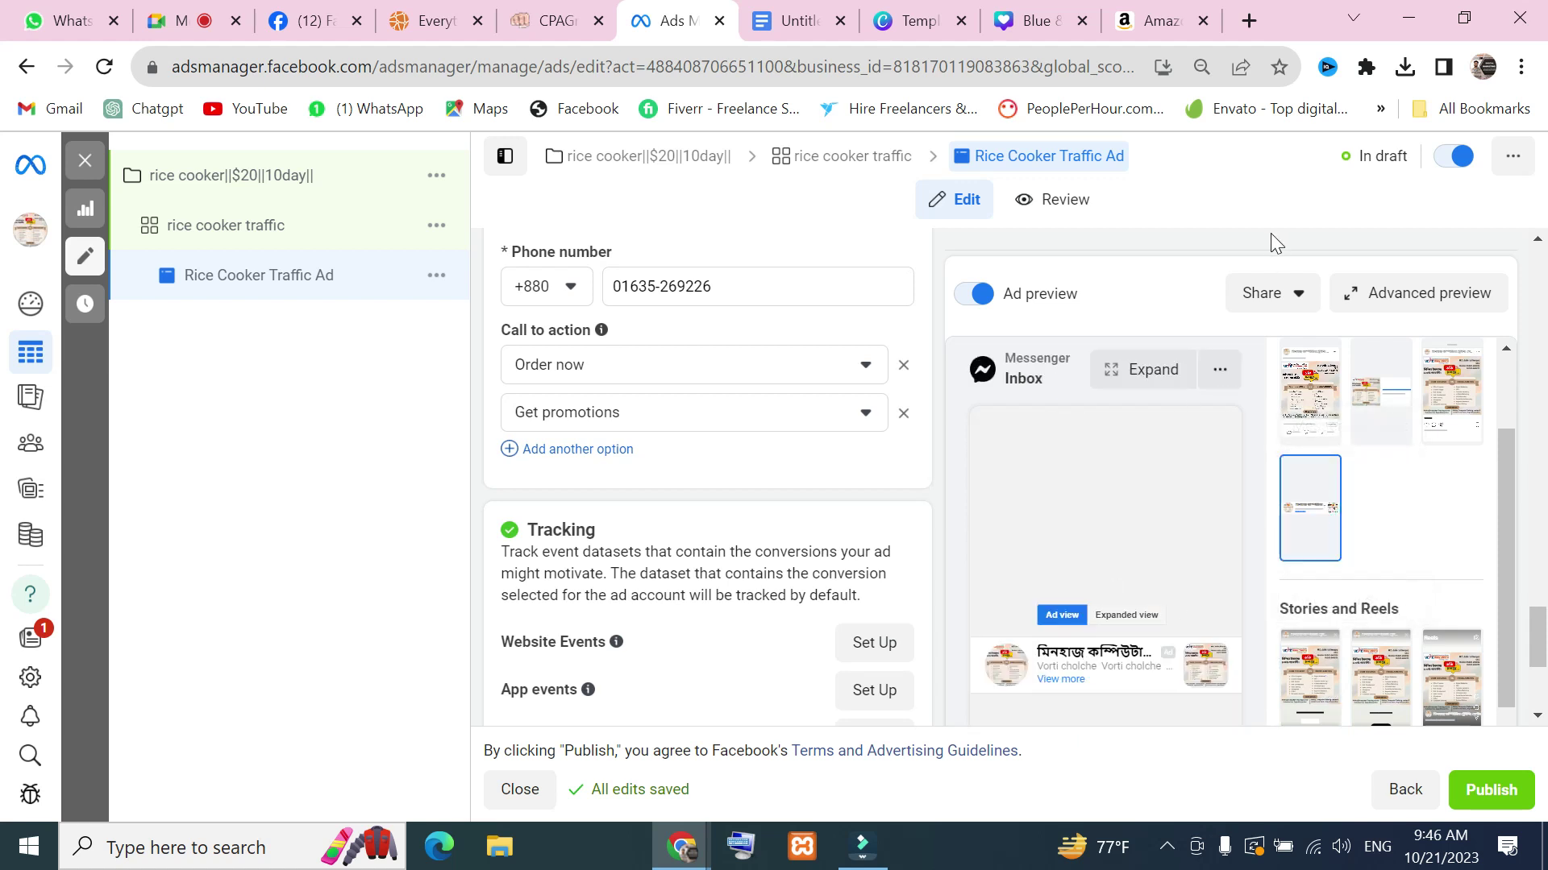
View the enlarged Messenger inbox preview of the ad, then close it
click(1221, 371)
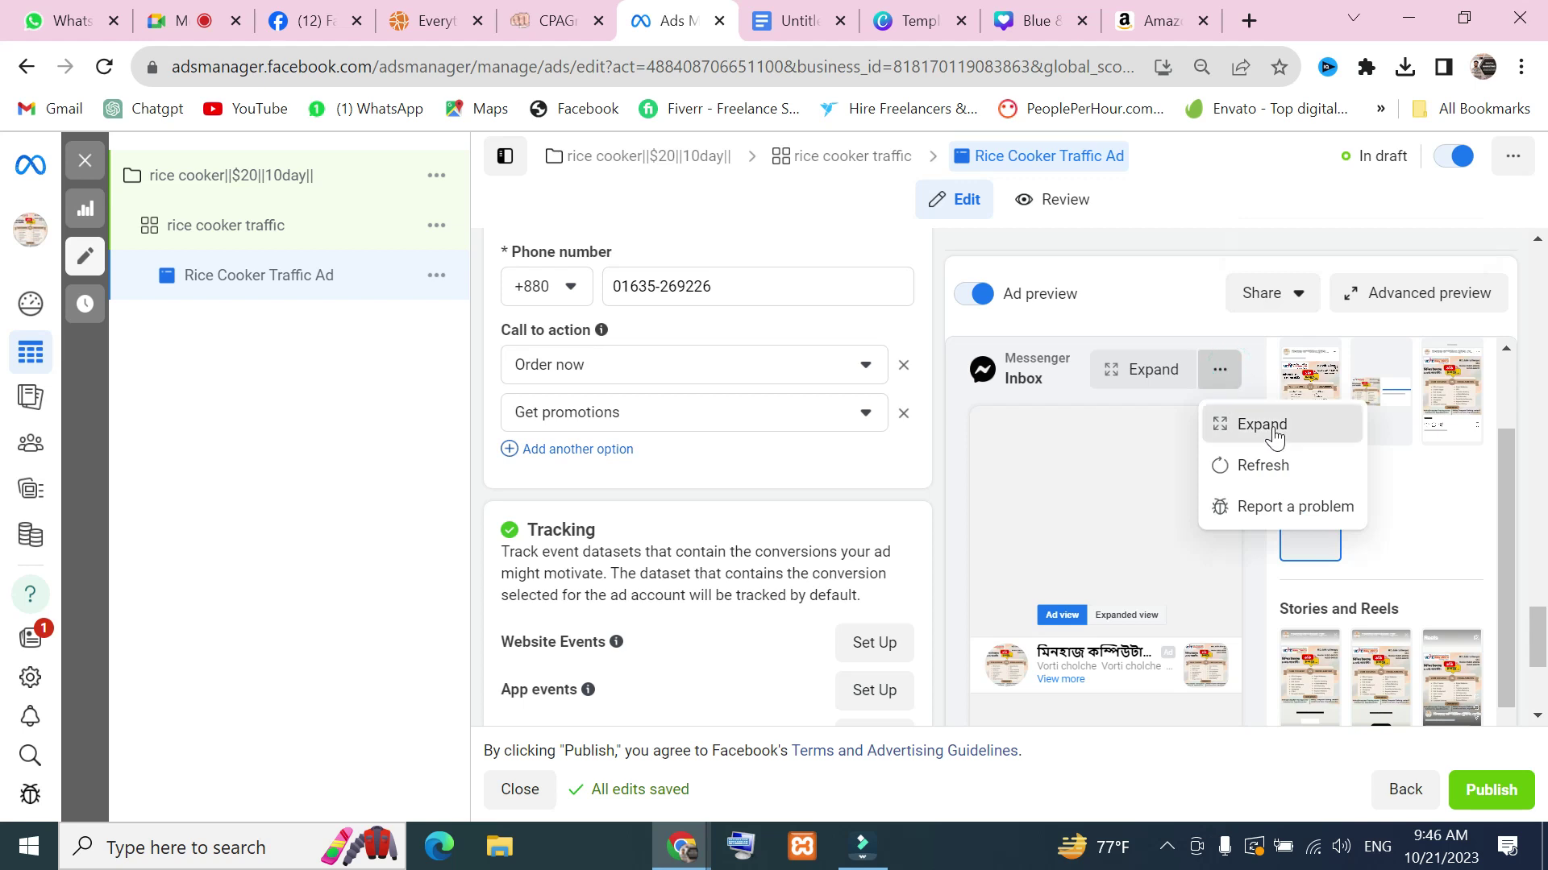
click(1273, 430)
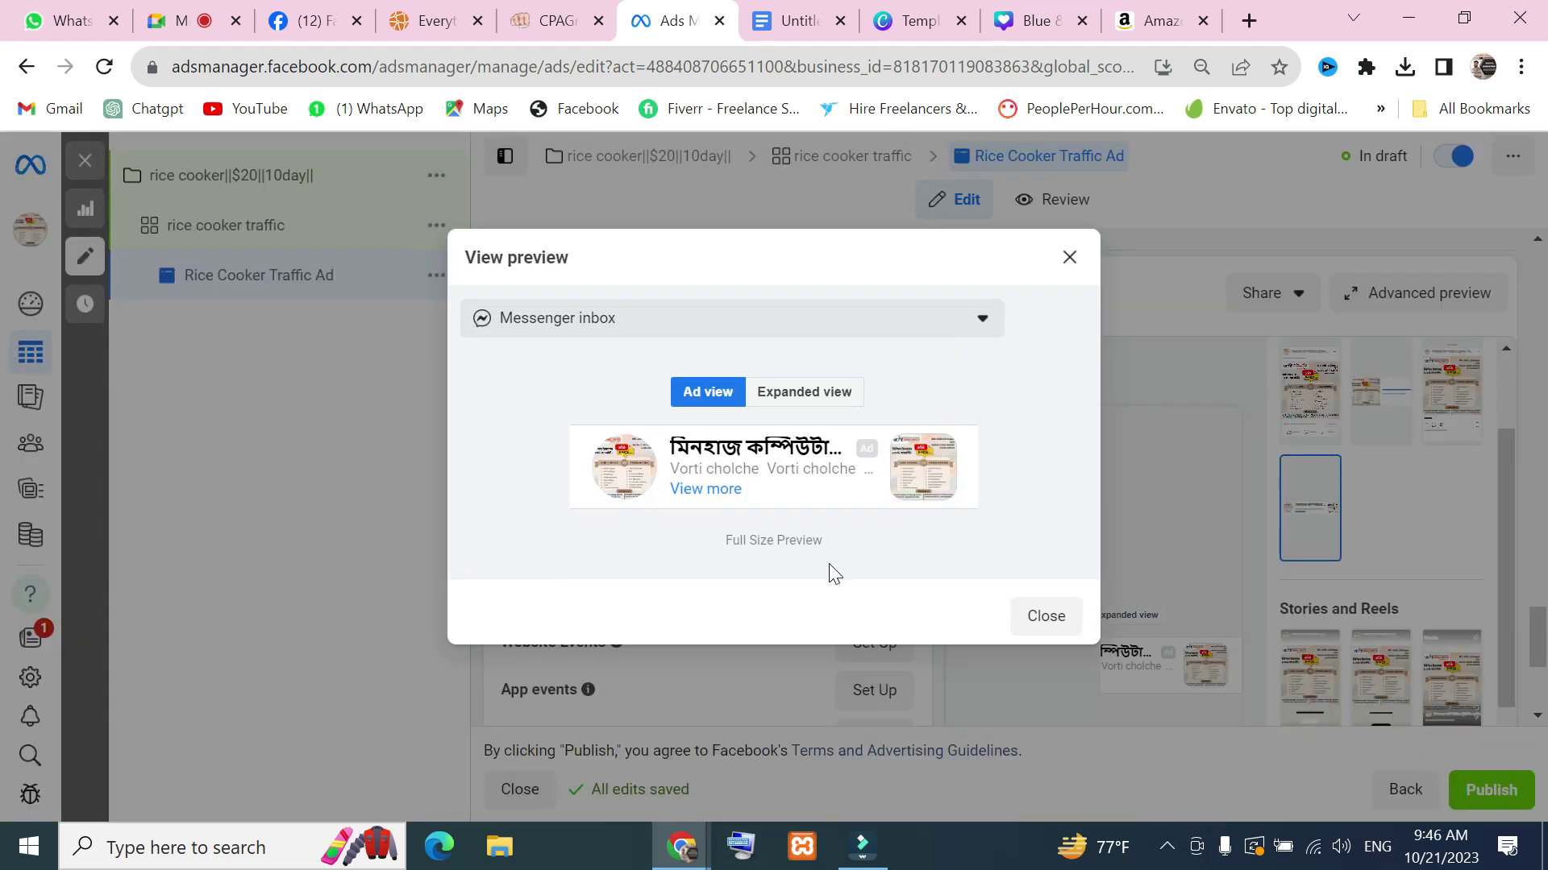
click(979, 318)
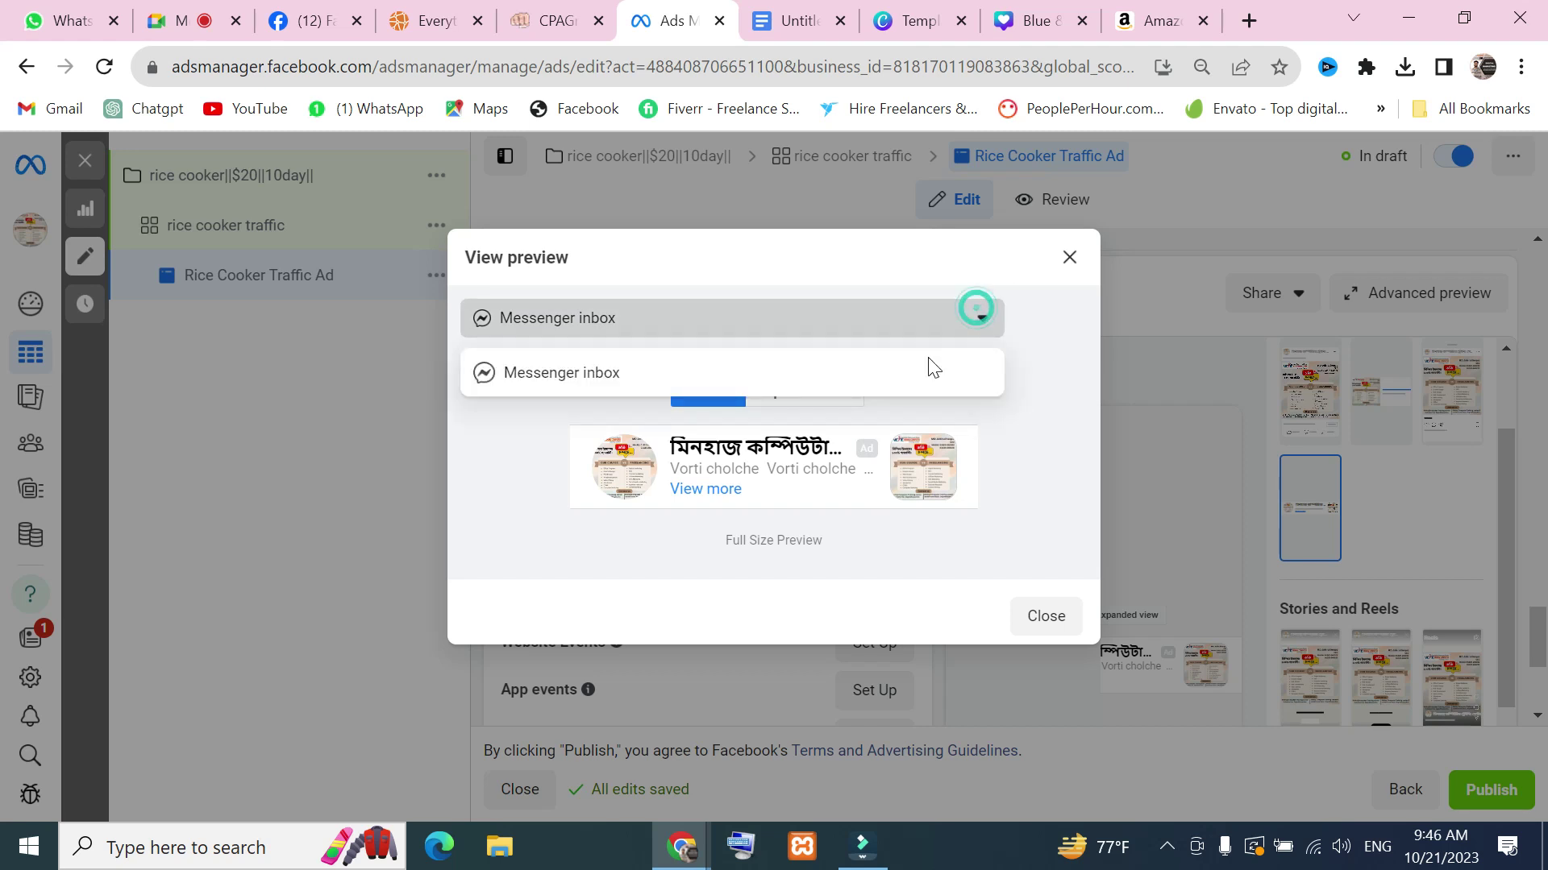
click(861, 391)
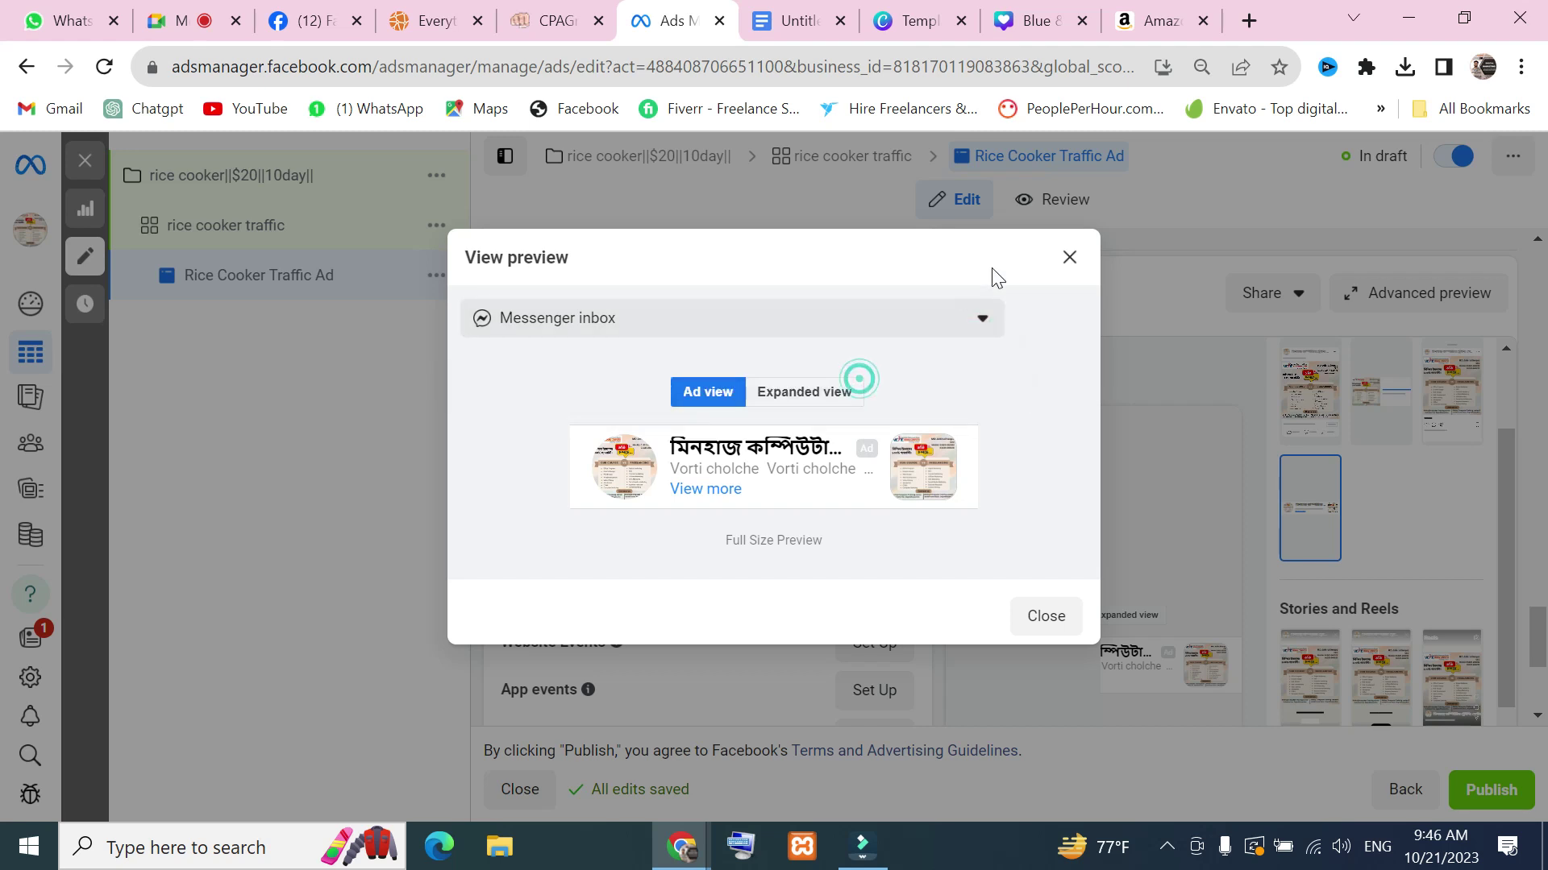
click(1075, 259)
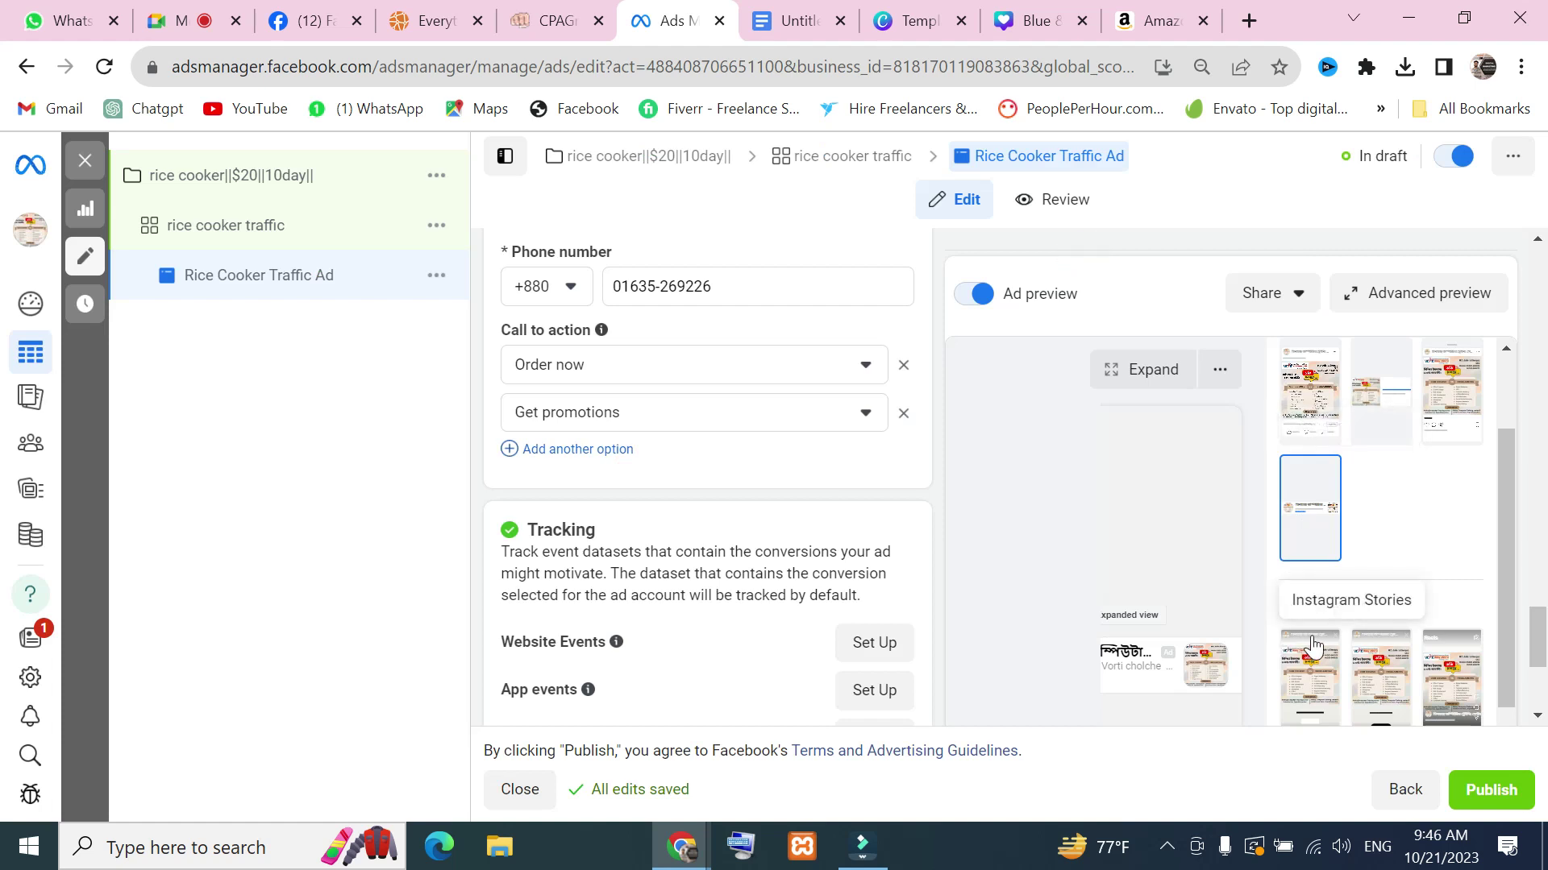
View the enlarged Instagram Feed preview of the ad, then close it
scroll(1312, 645, up, 2)
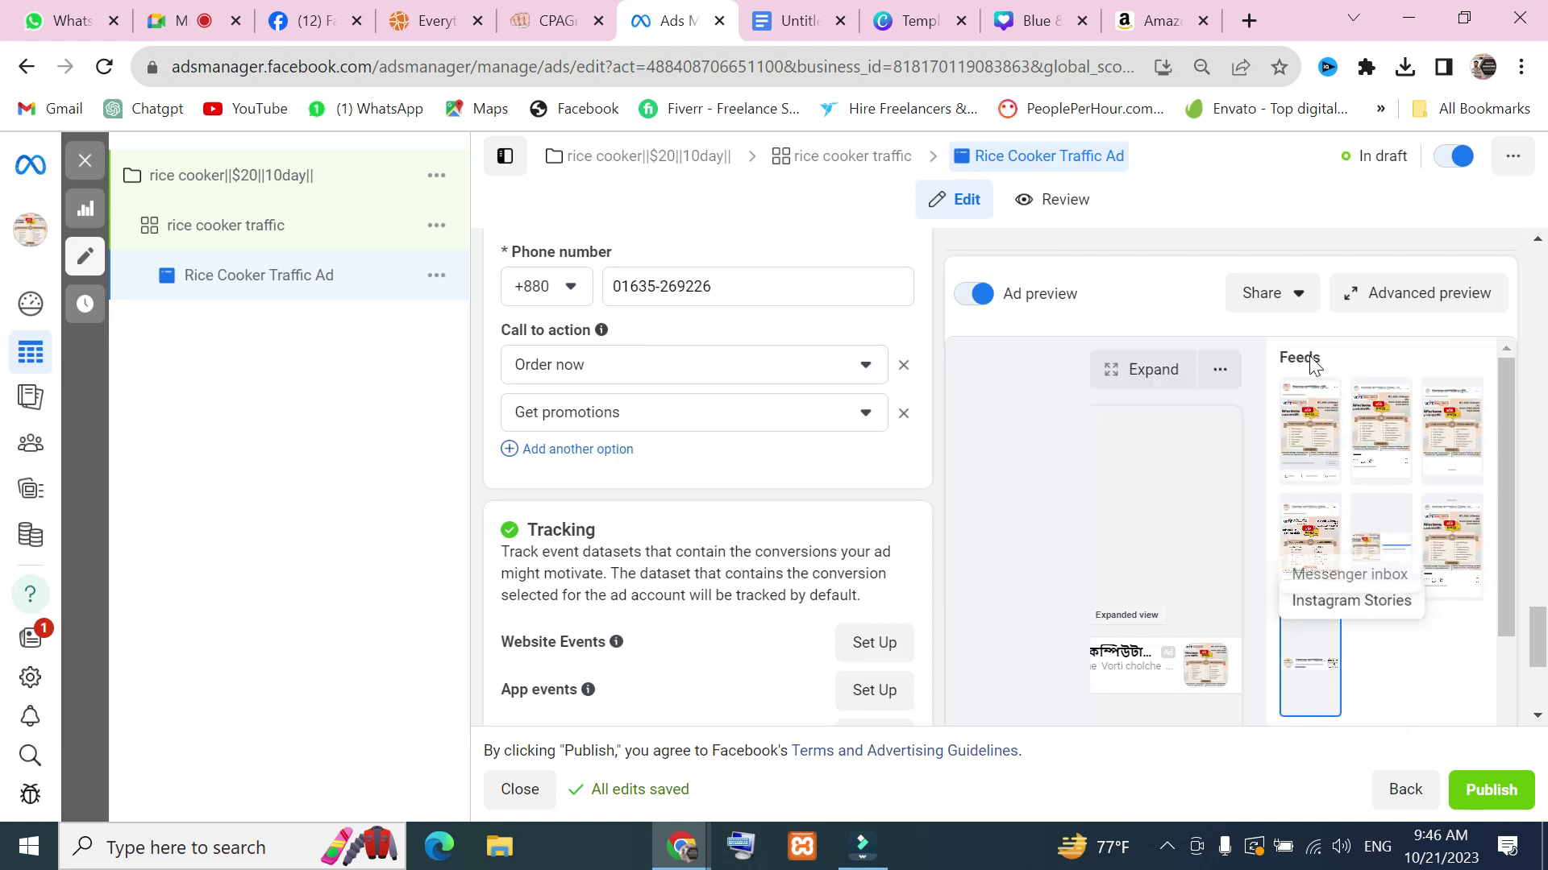
click(1385, 439)
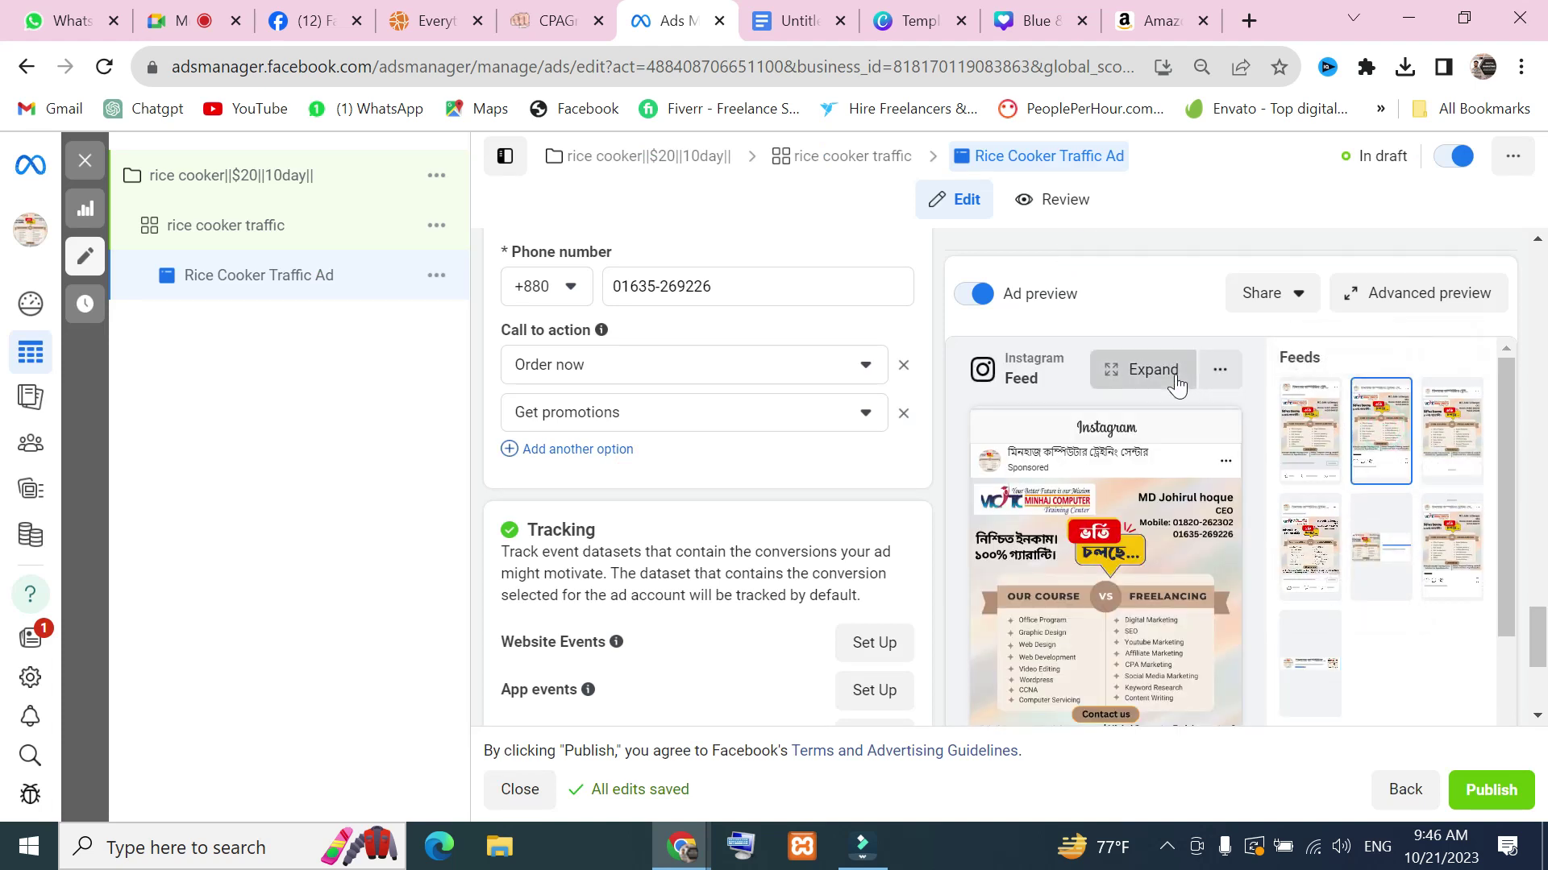
click(1175, 376)
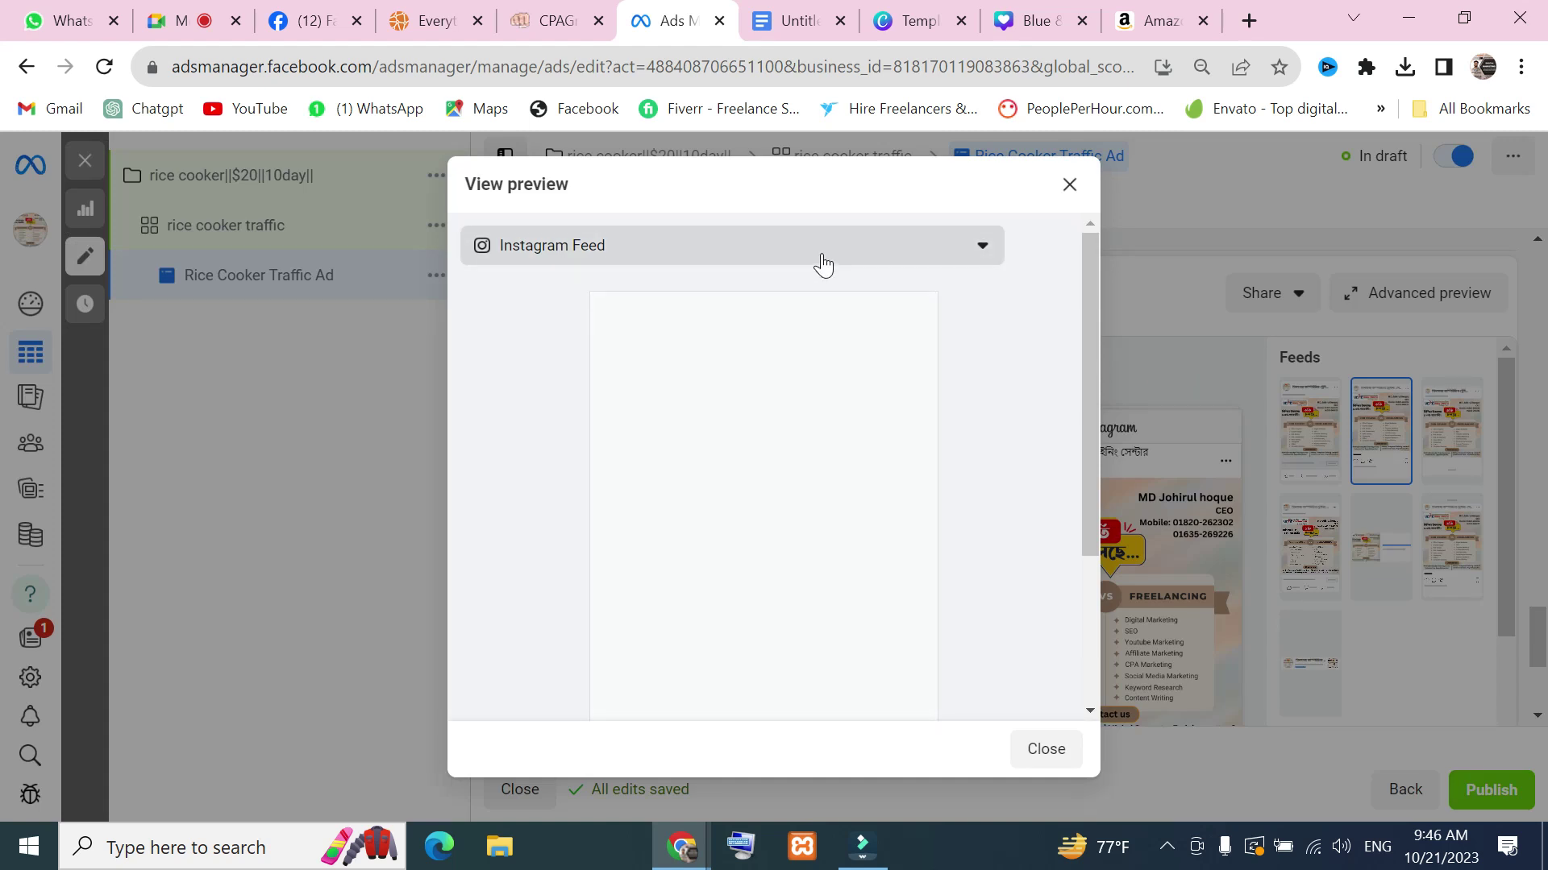
click(823, 264)
click(709, 311)
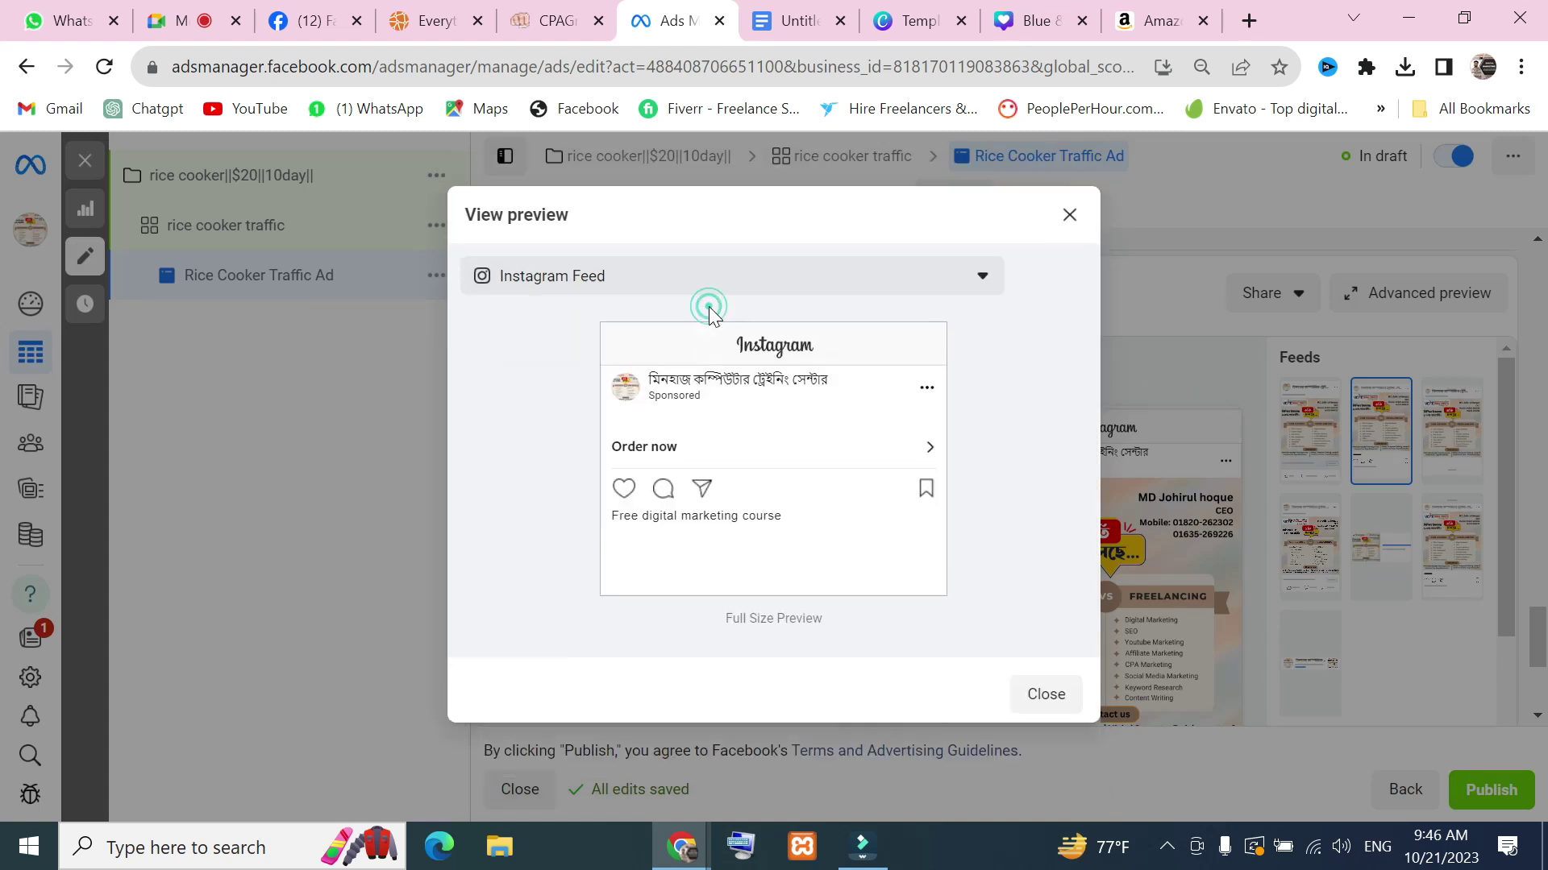
scroll(918, 385, down, 3)
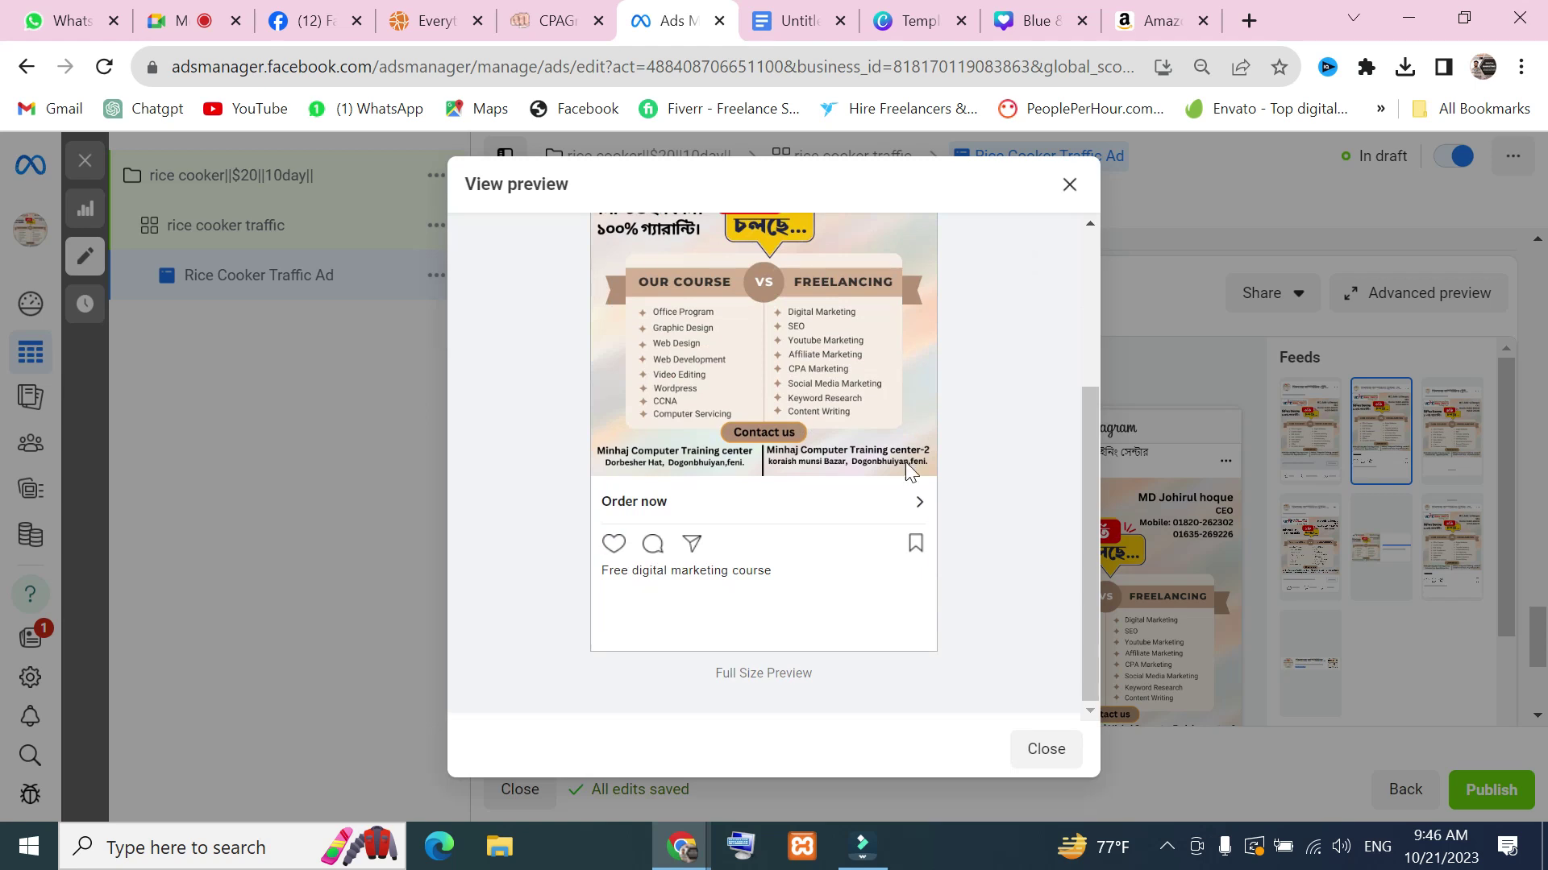
click(1069, 185)
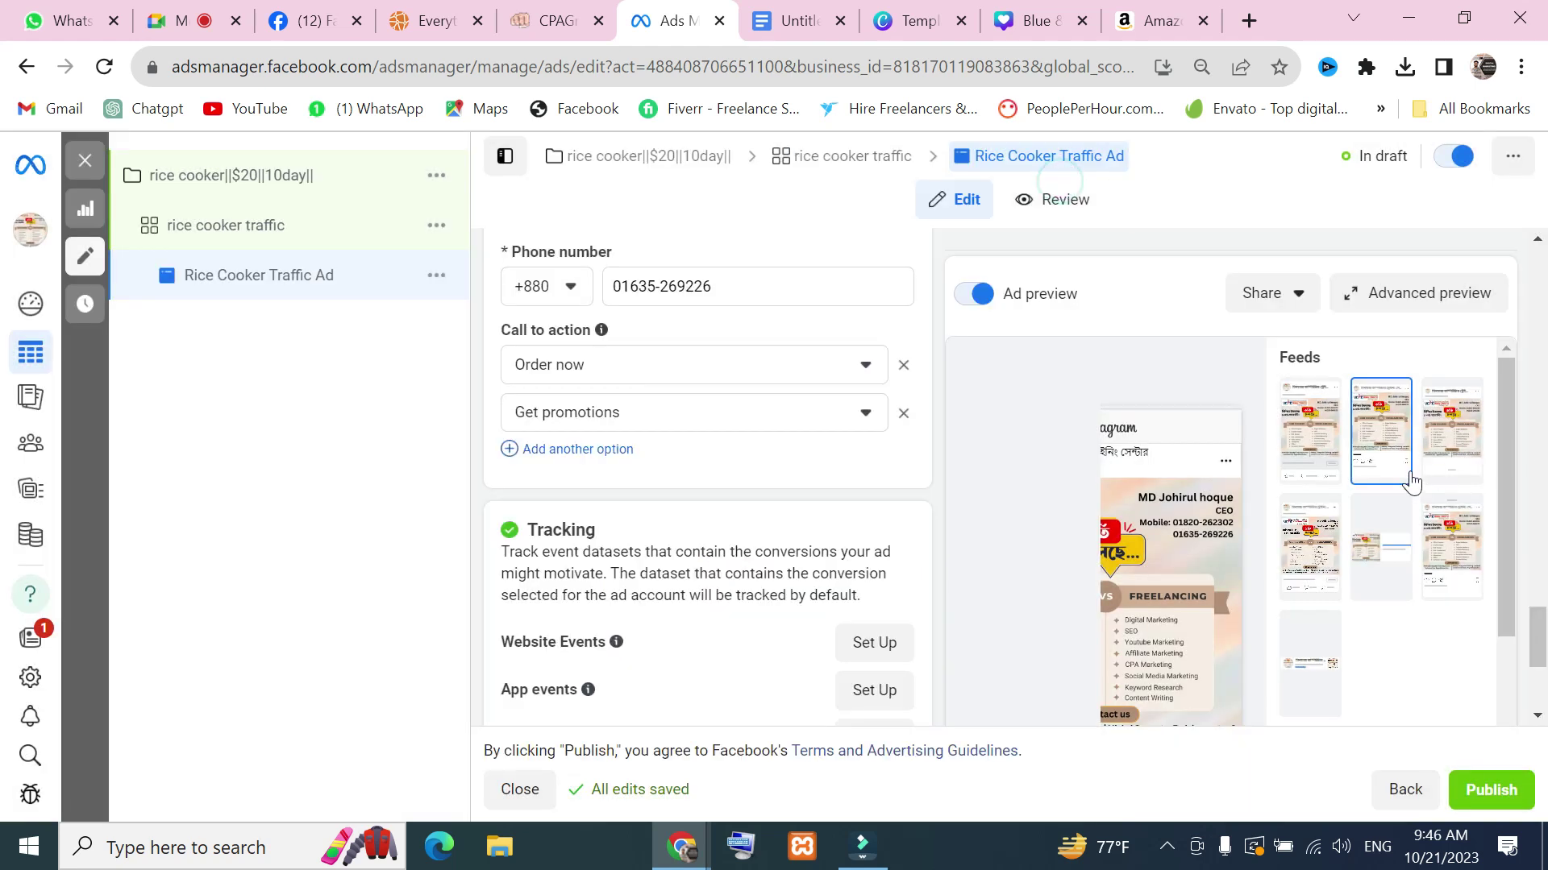
View the enlarged Facebook Stories preview, closing it with Facebook Stories left selected
scroll(1437, 547, down, 2)
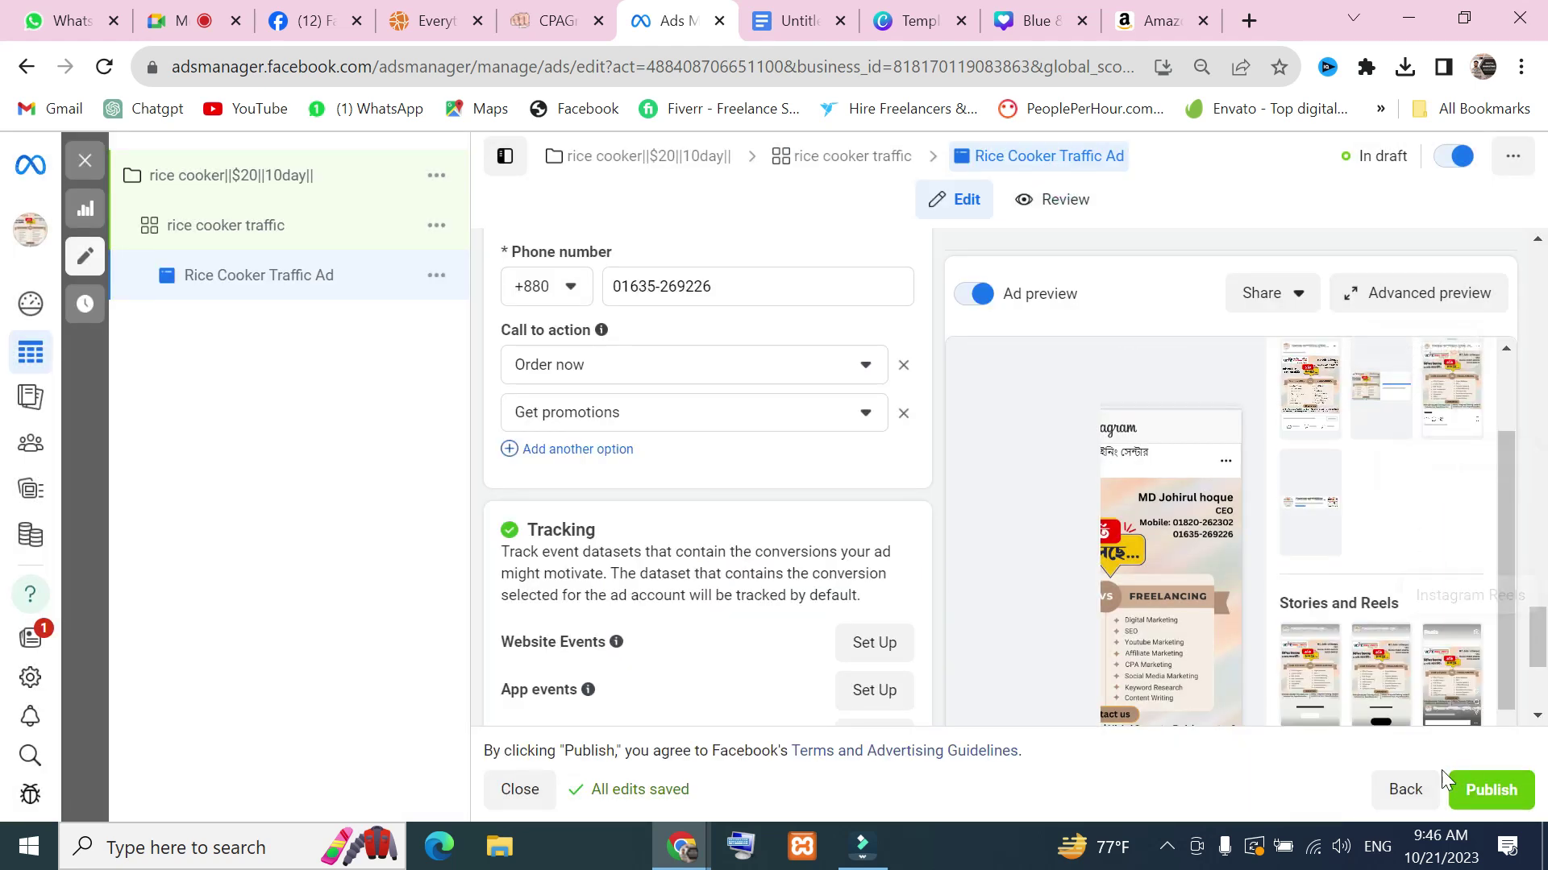
click(1398, 687)
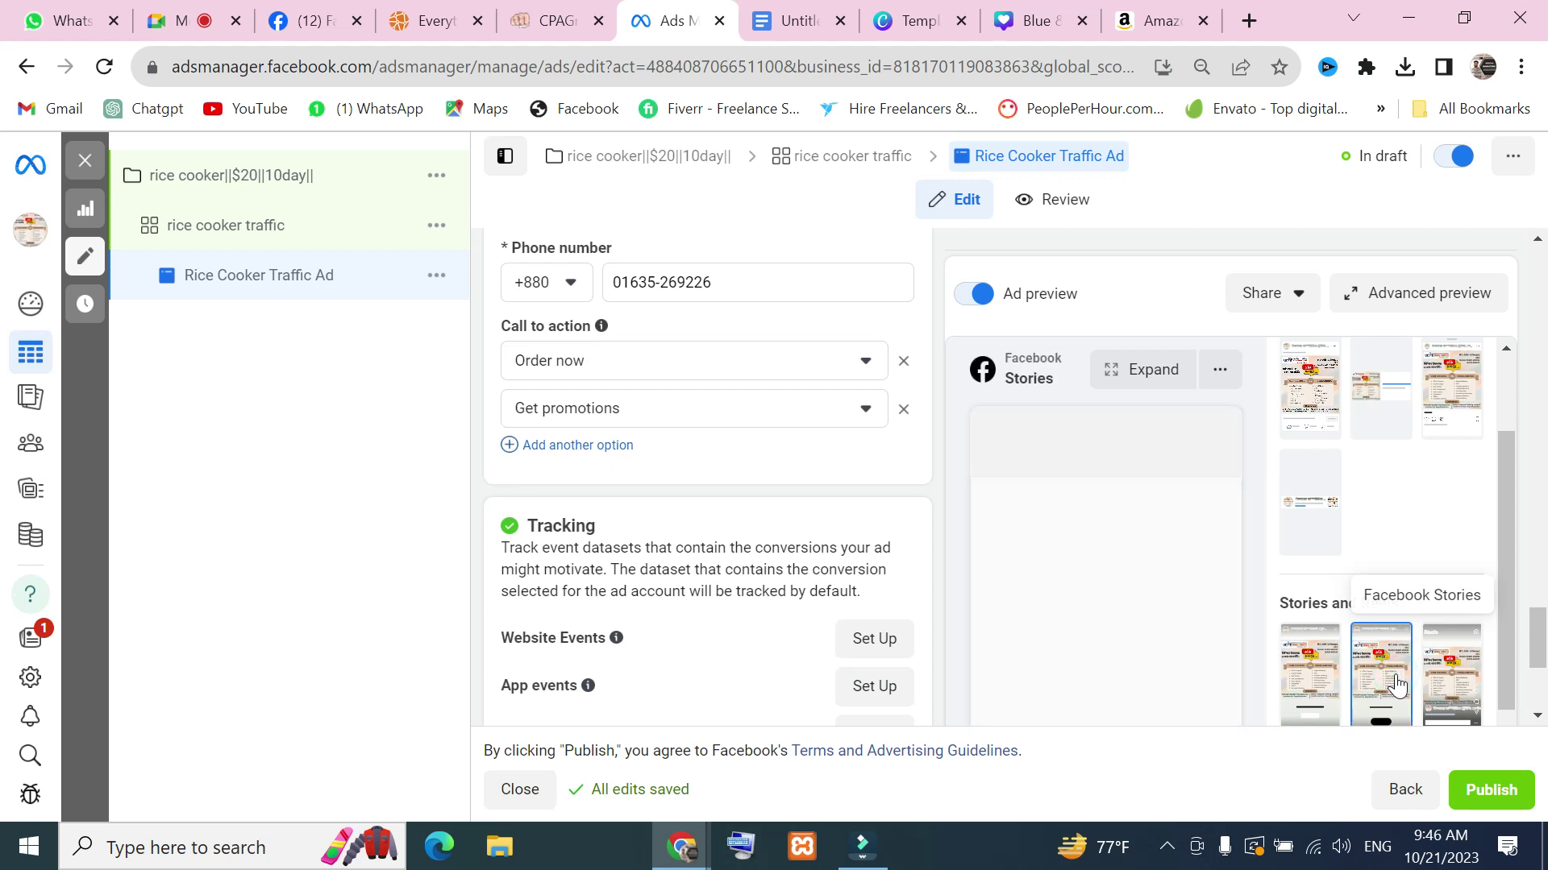
click(1167, 390)
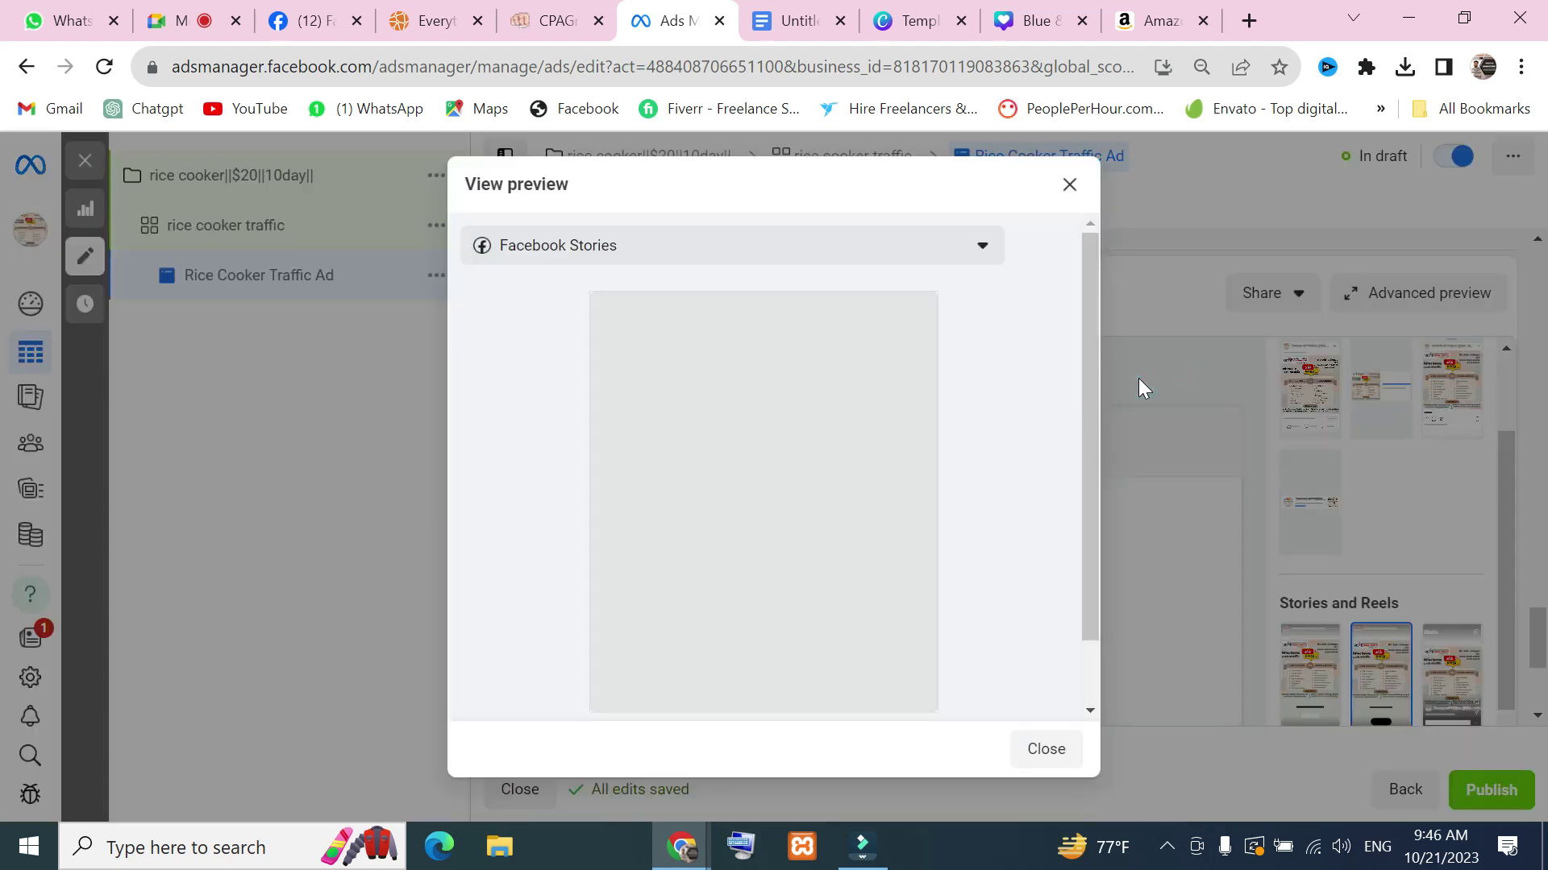
click(970, 247)
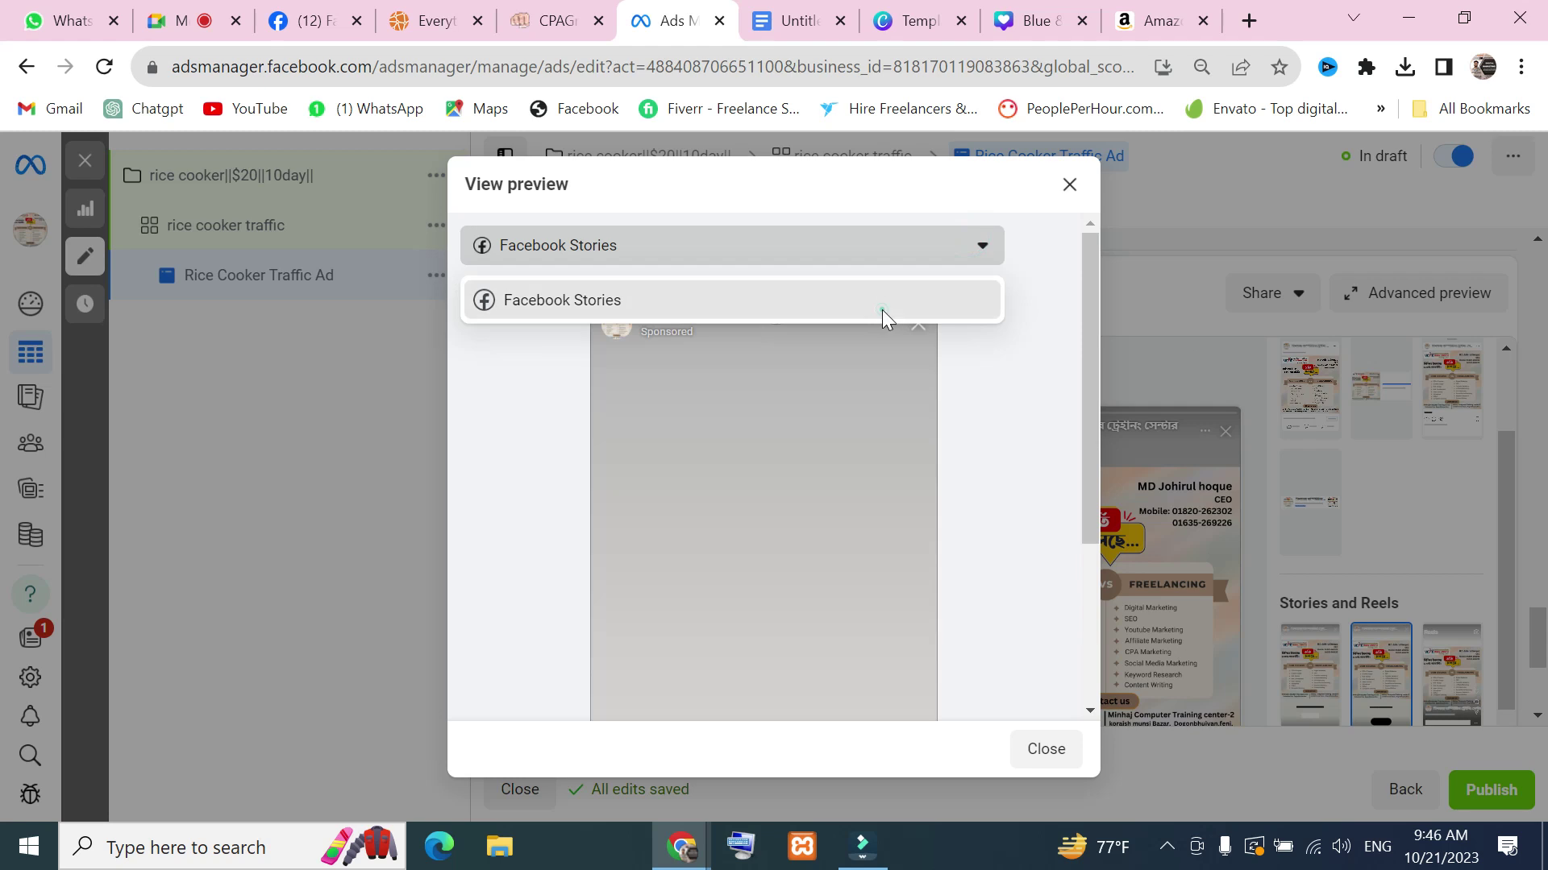
click(883, 310)
scroll(808, 440, down, 3)
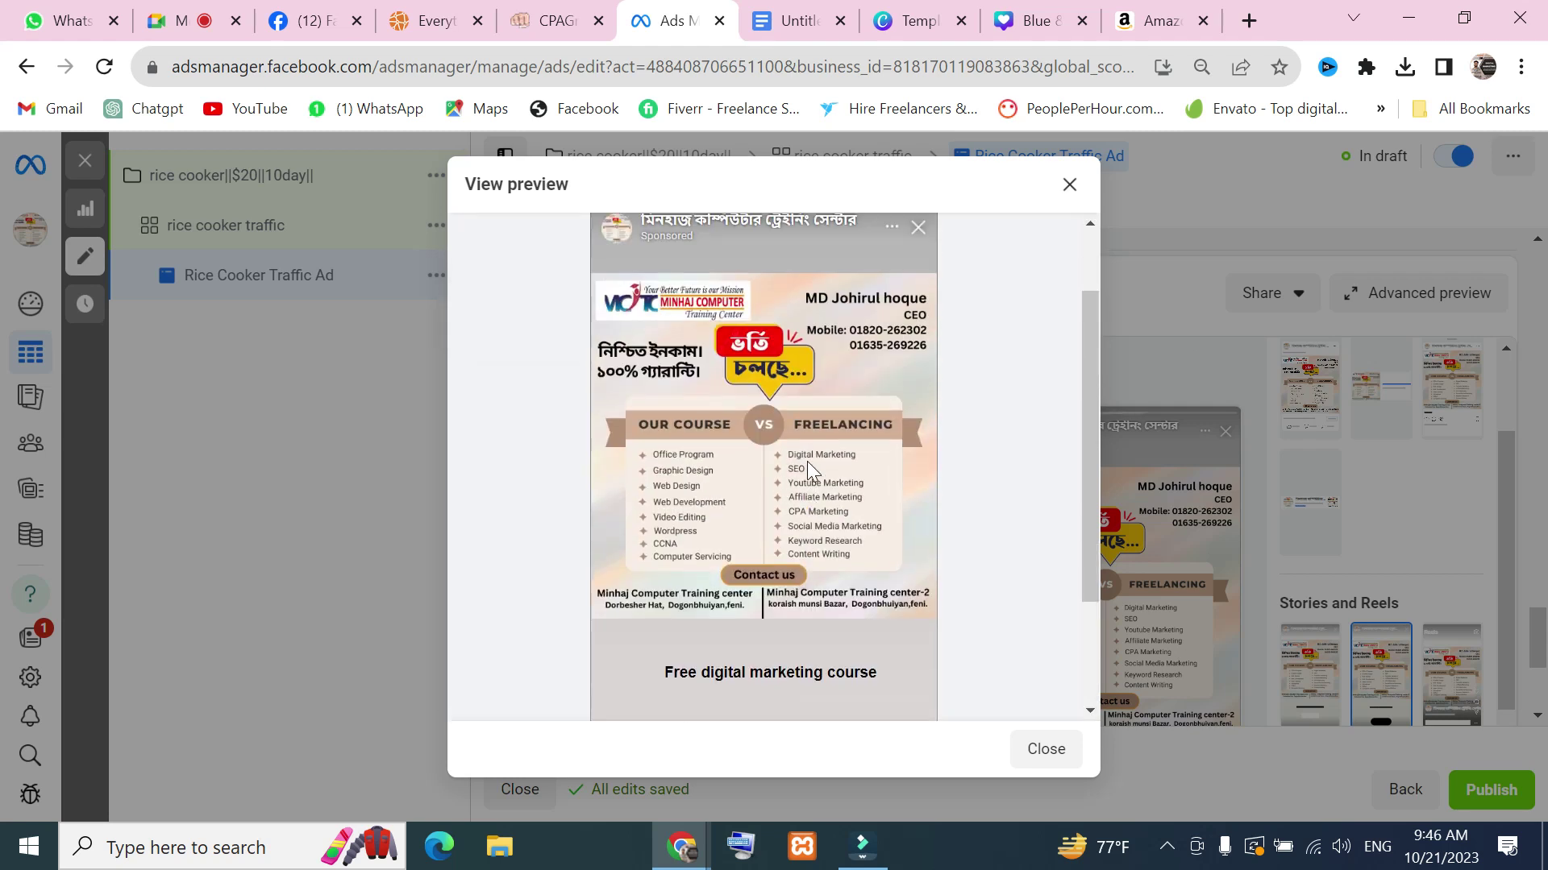
scroll(921, 542, up, 3)
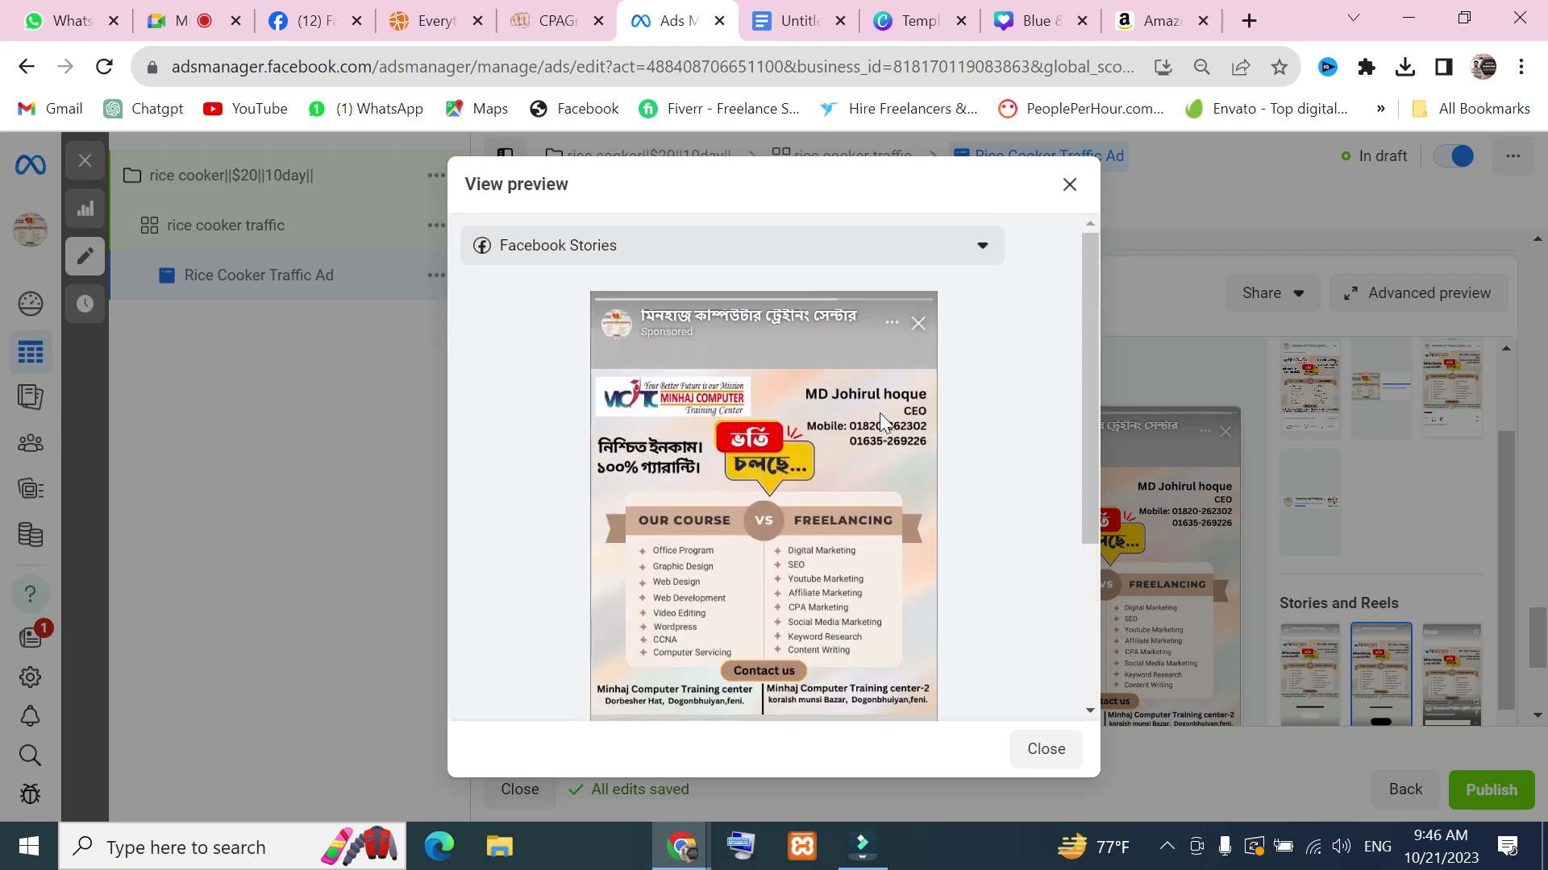
click(1070, 185)
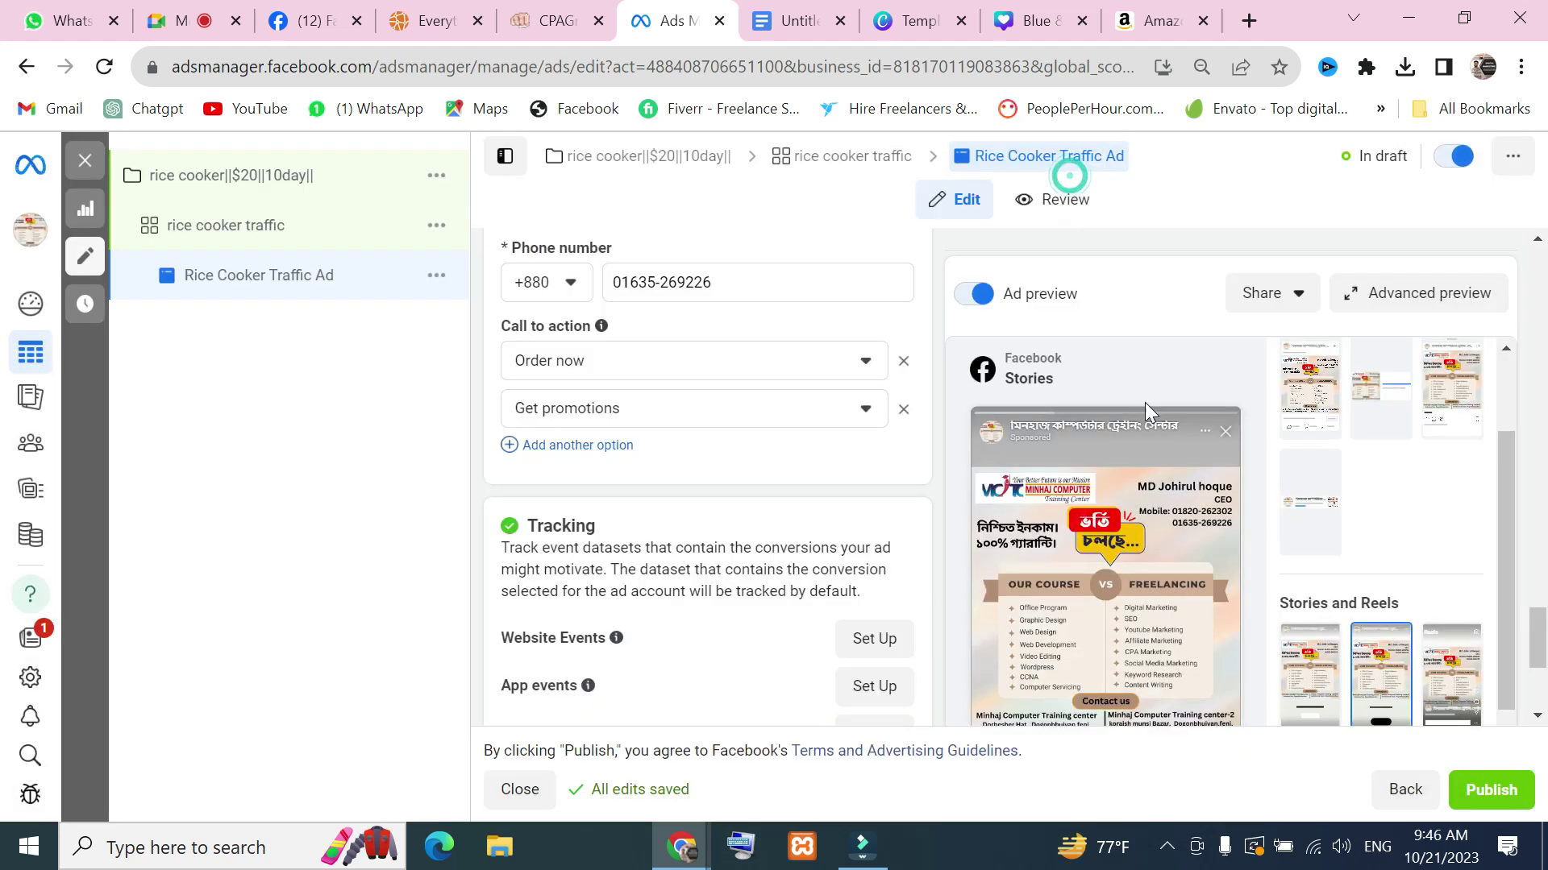
scroll(1120, 460, down, 4)
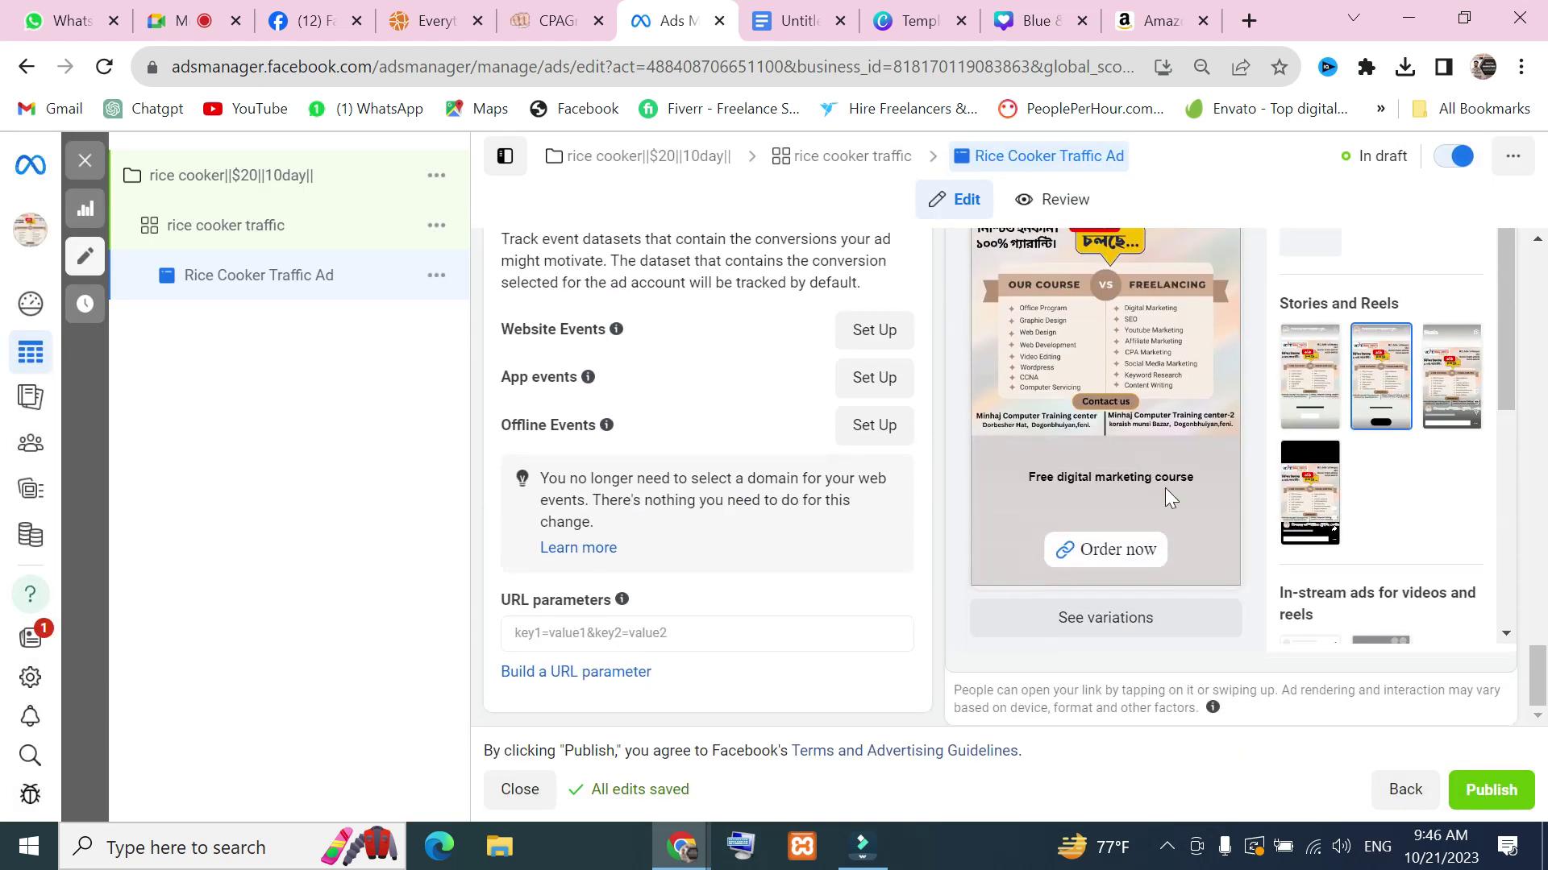
Look through the example variations of the Facebook Stories ad, then close them
click(1229, 622)
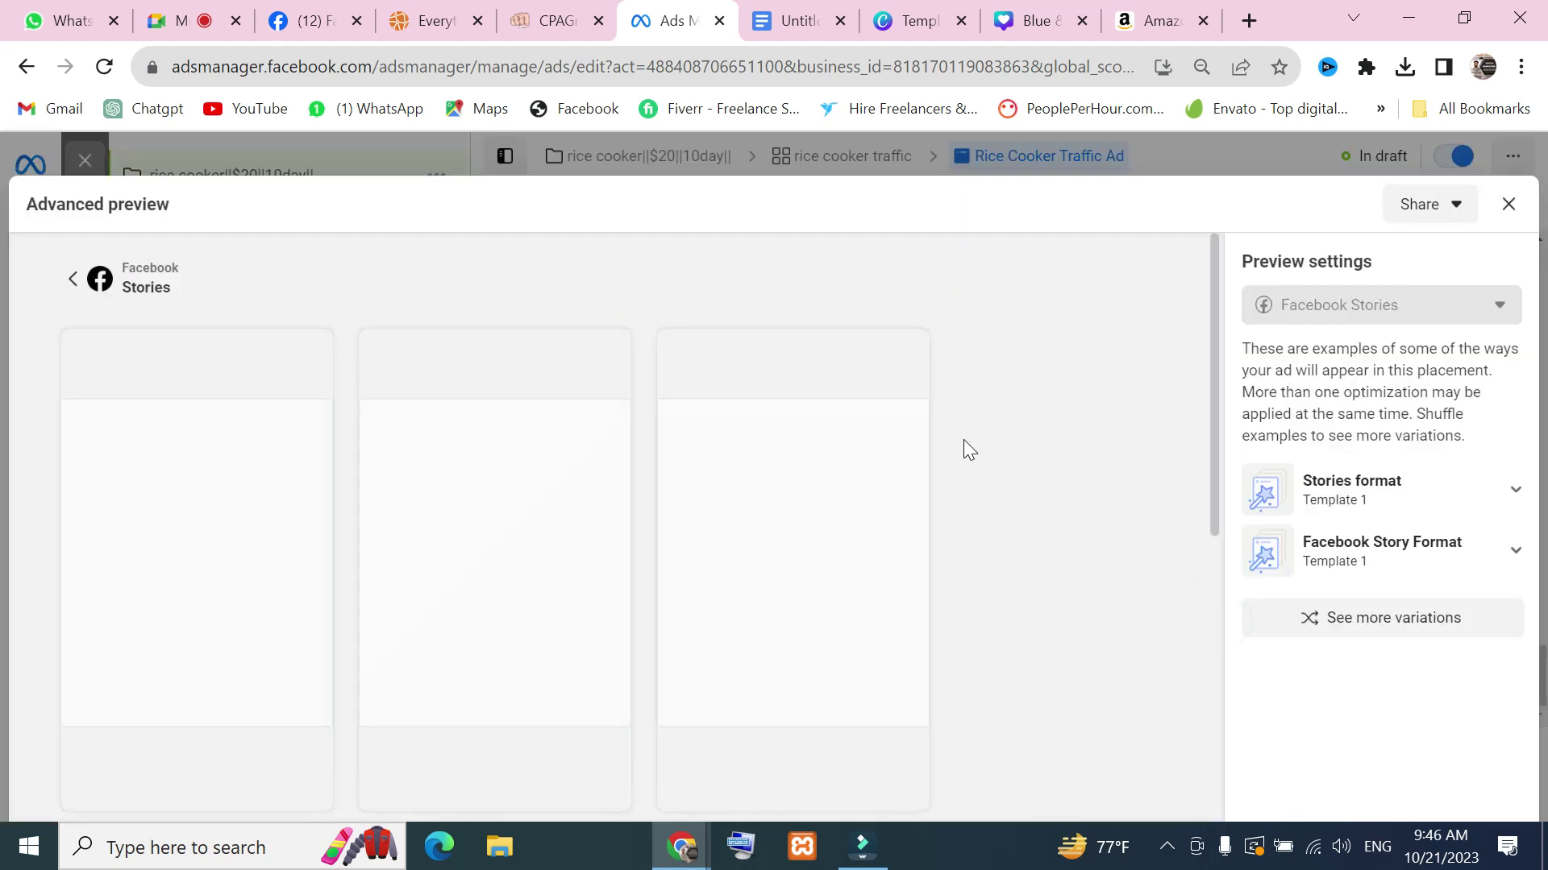
scroll(898, 449, down, 5)
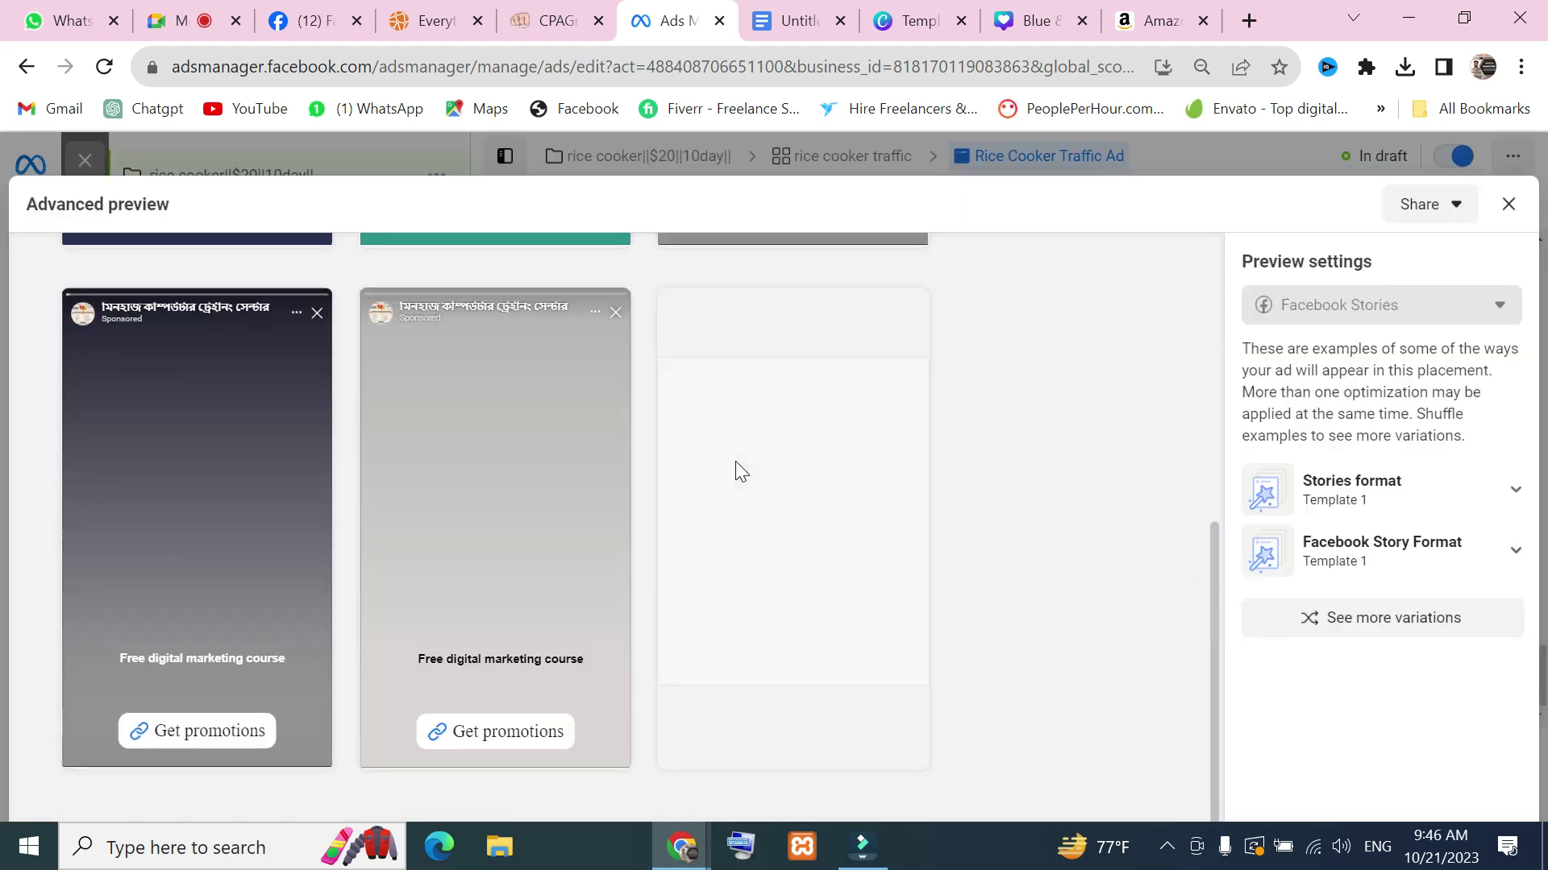
scroll(790, 552, up, 2)
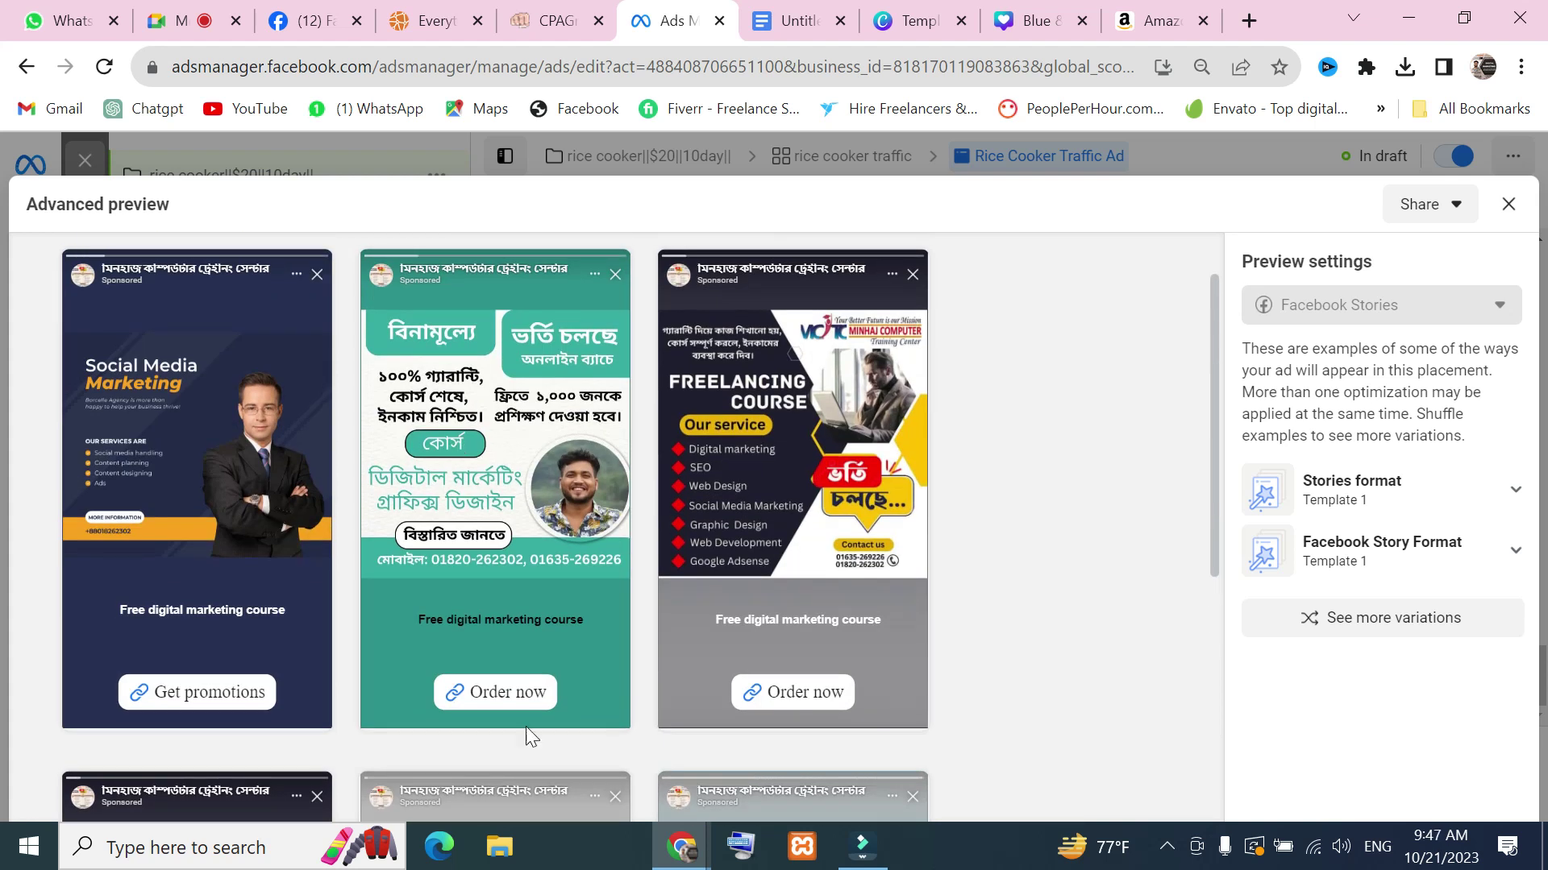
scroll(627, 651, down, 5)
scroll(780, 625, down, 1)
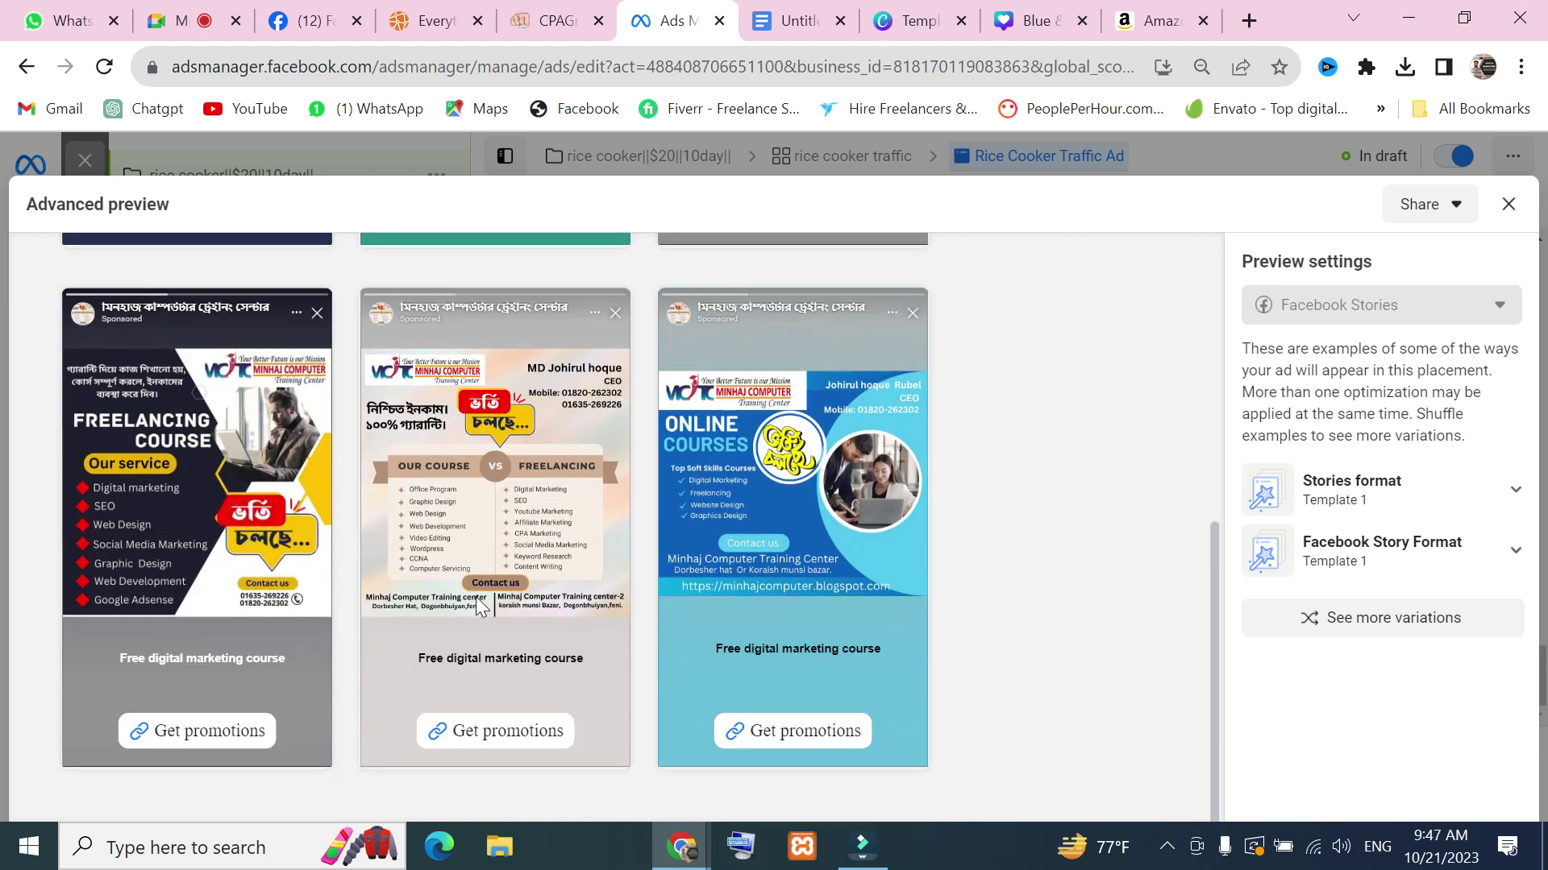
scroll(675, 587, up, 7)
scroll(737, 496, down, 4)
scroll(640, 525, down, 3)
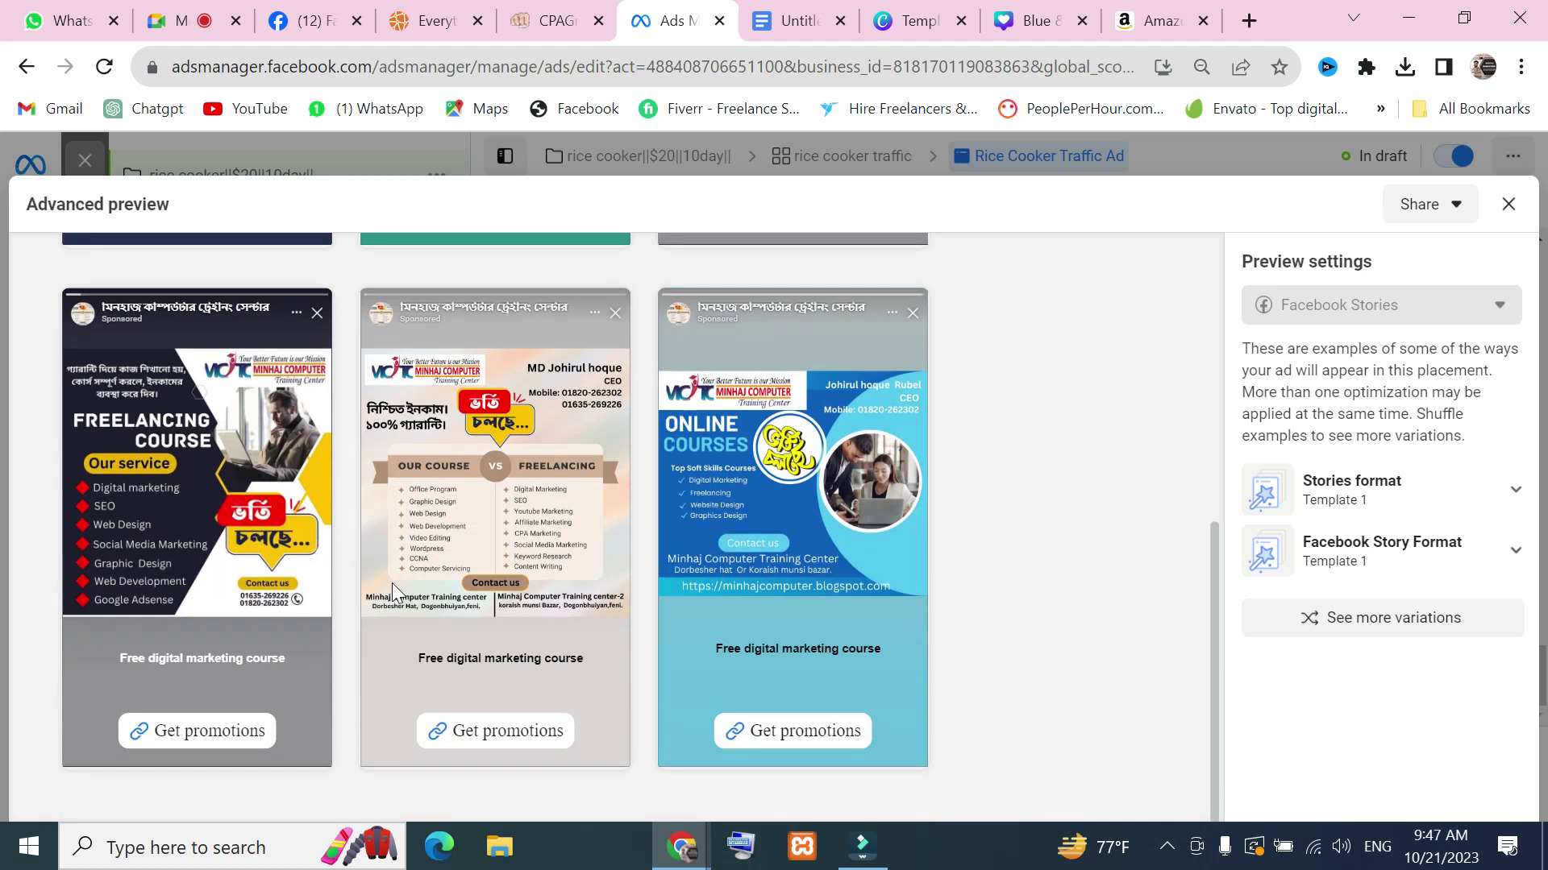
scroll(672, 525, up, 2)
scroll(629, 532, up, 5)
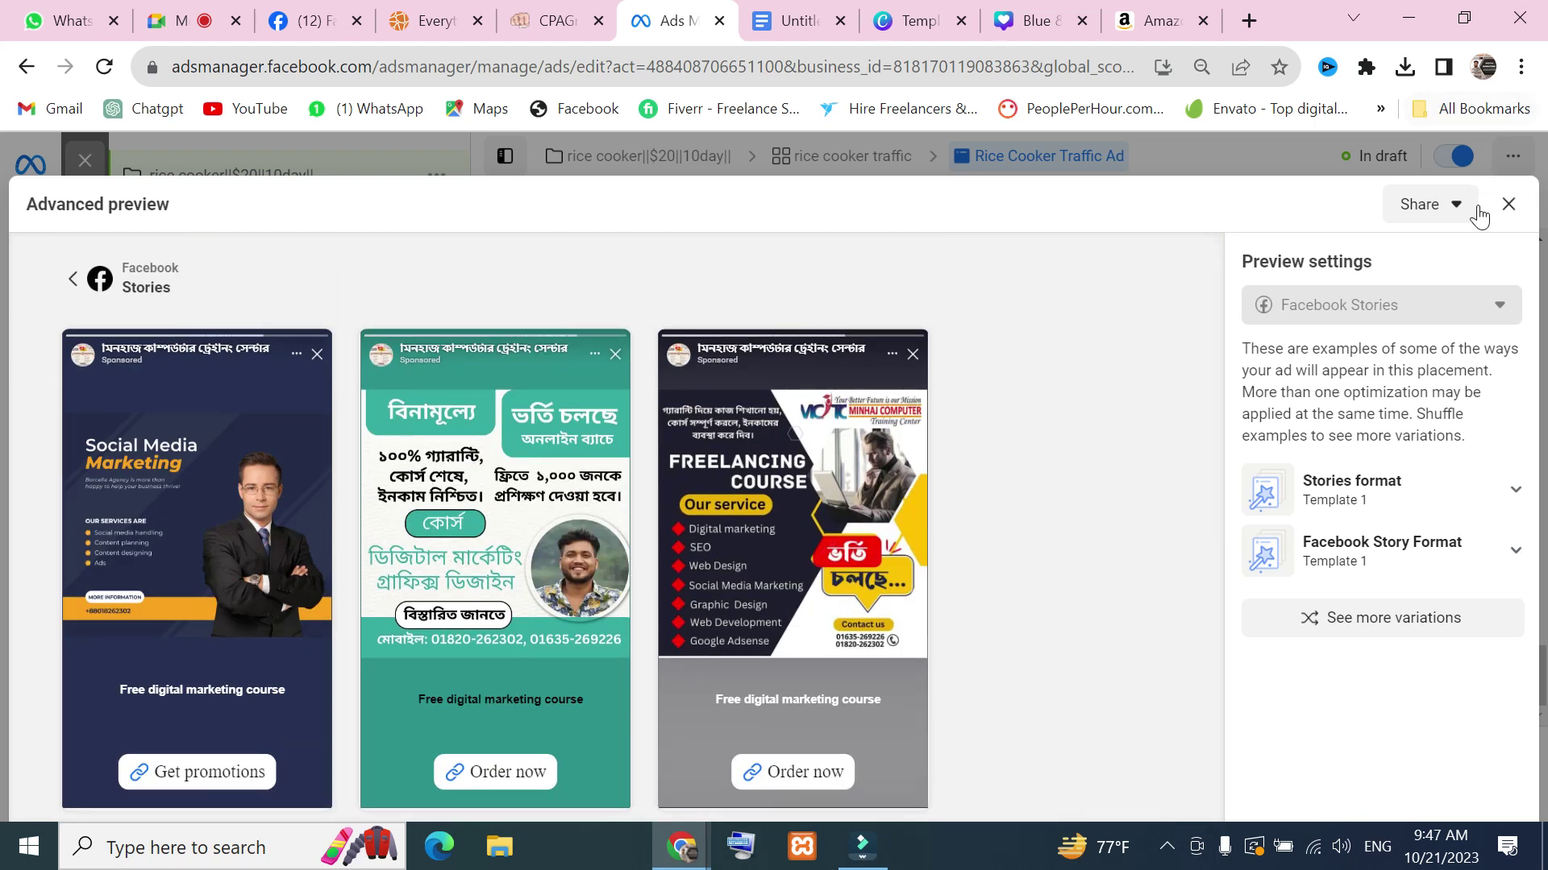
click(1508, 204)
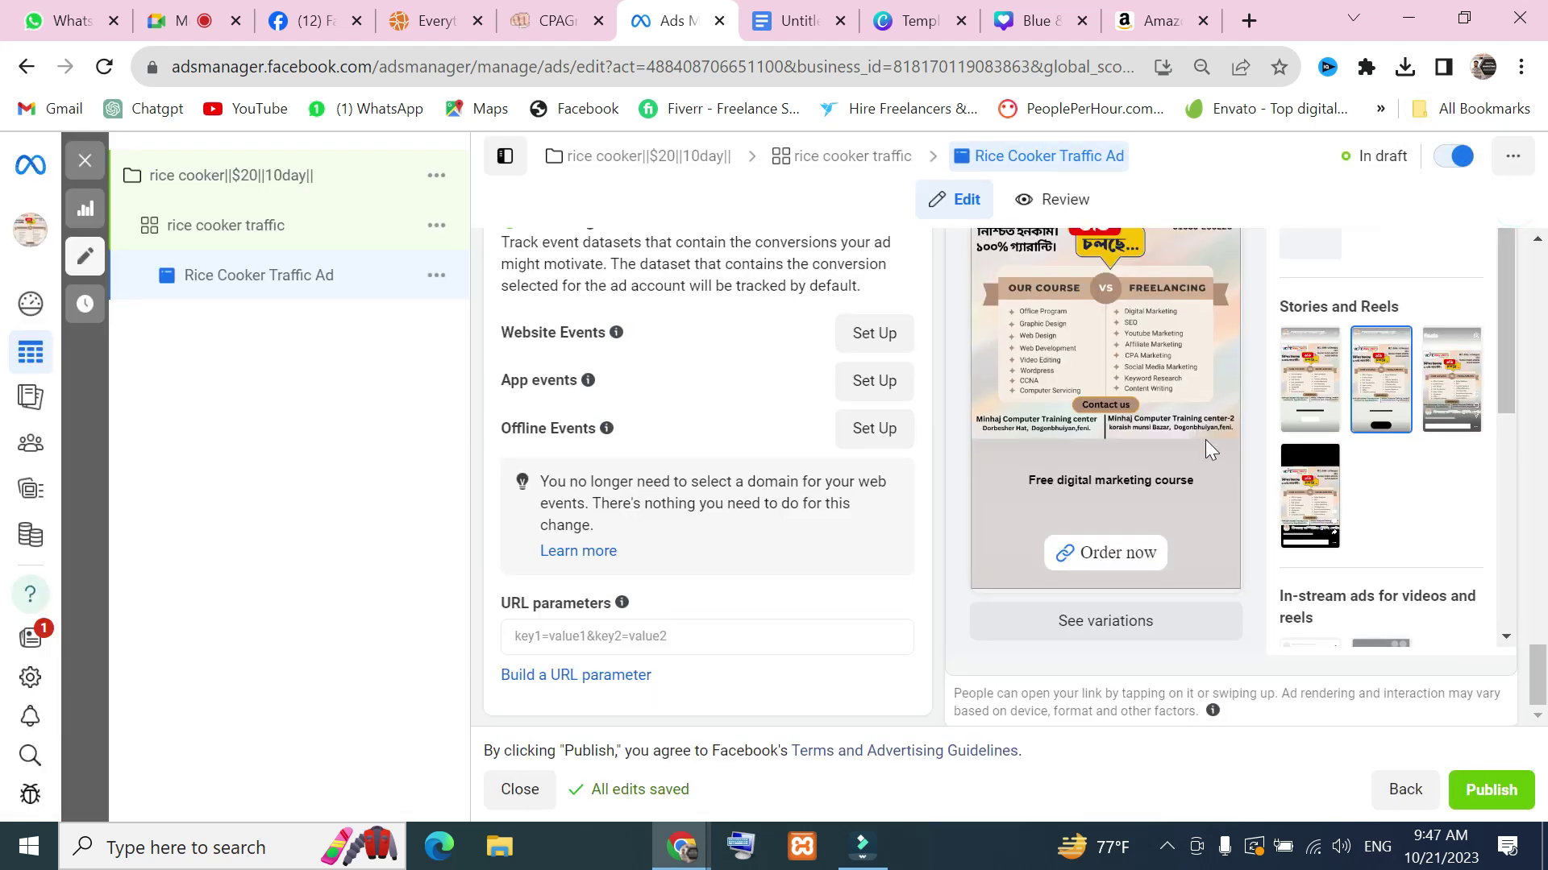
Switch the preview to Facebook video feeds and browse its example variations
scroll(1206, 438, up, 4)
click(1287, 403)
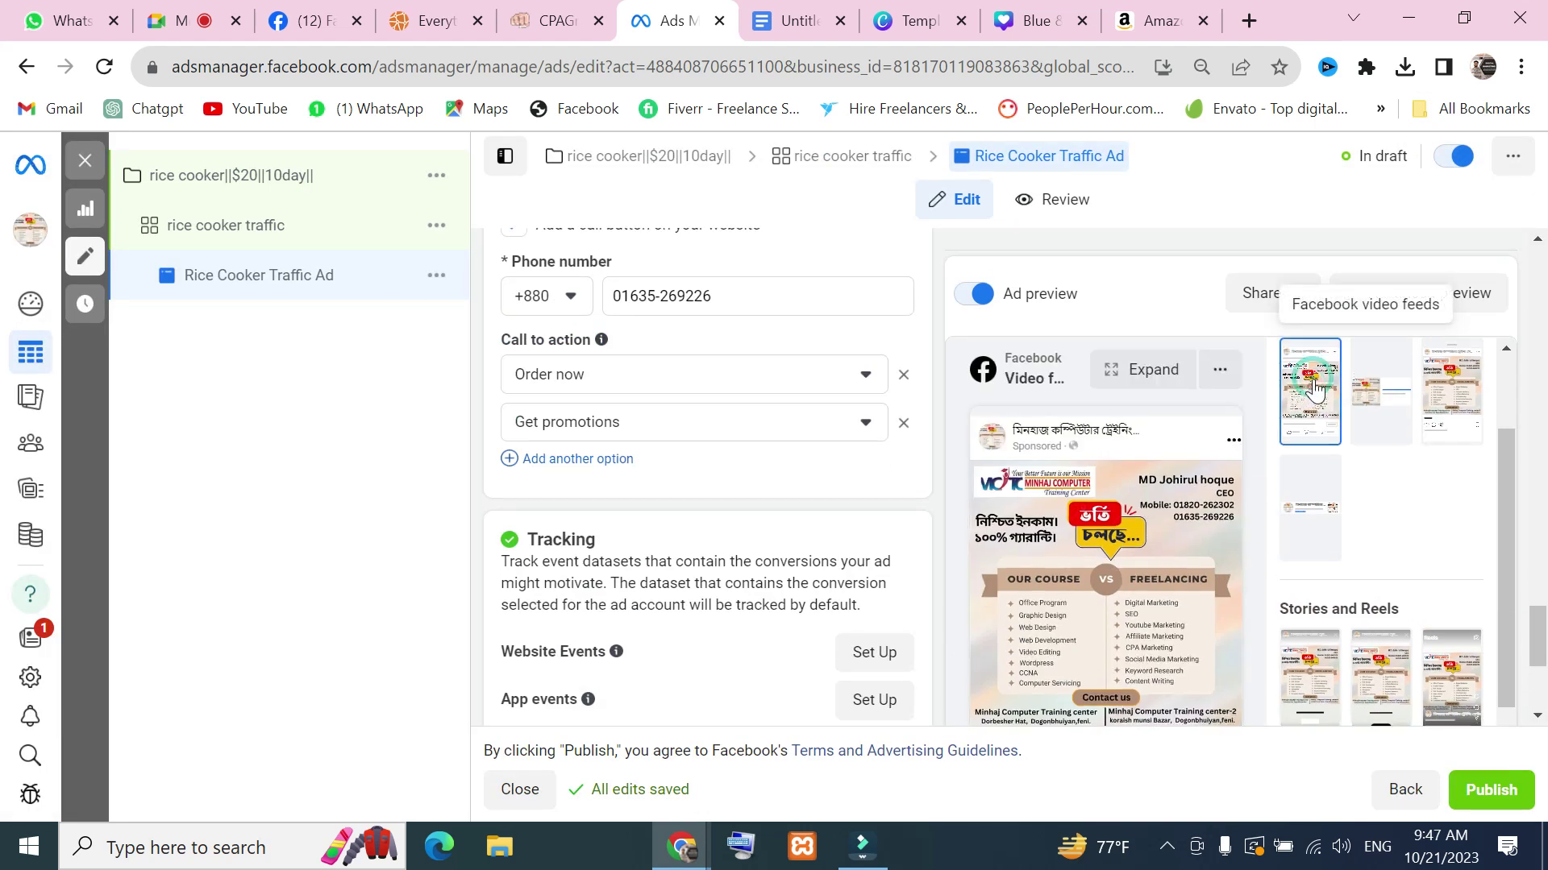
scroll(1192, 474, down, 5)
click(1090, 623)
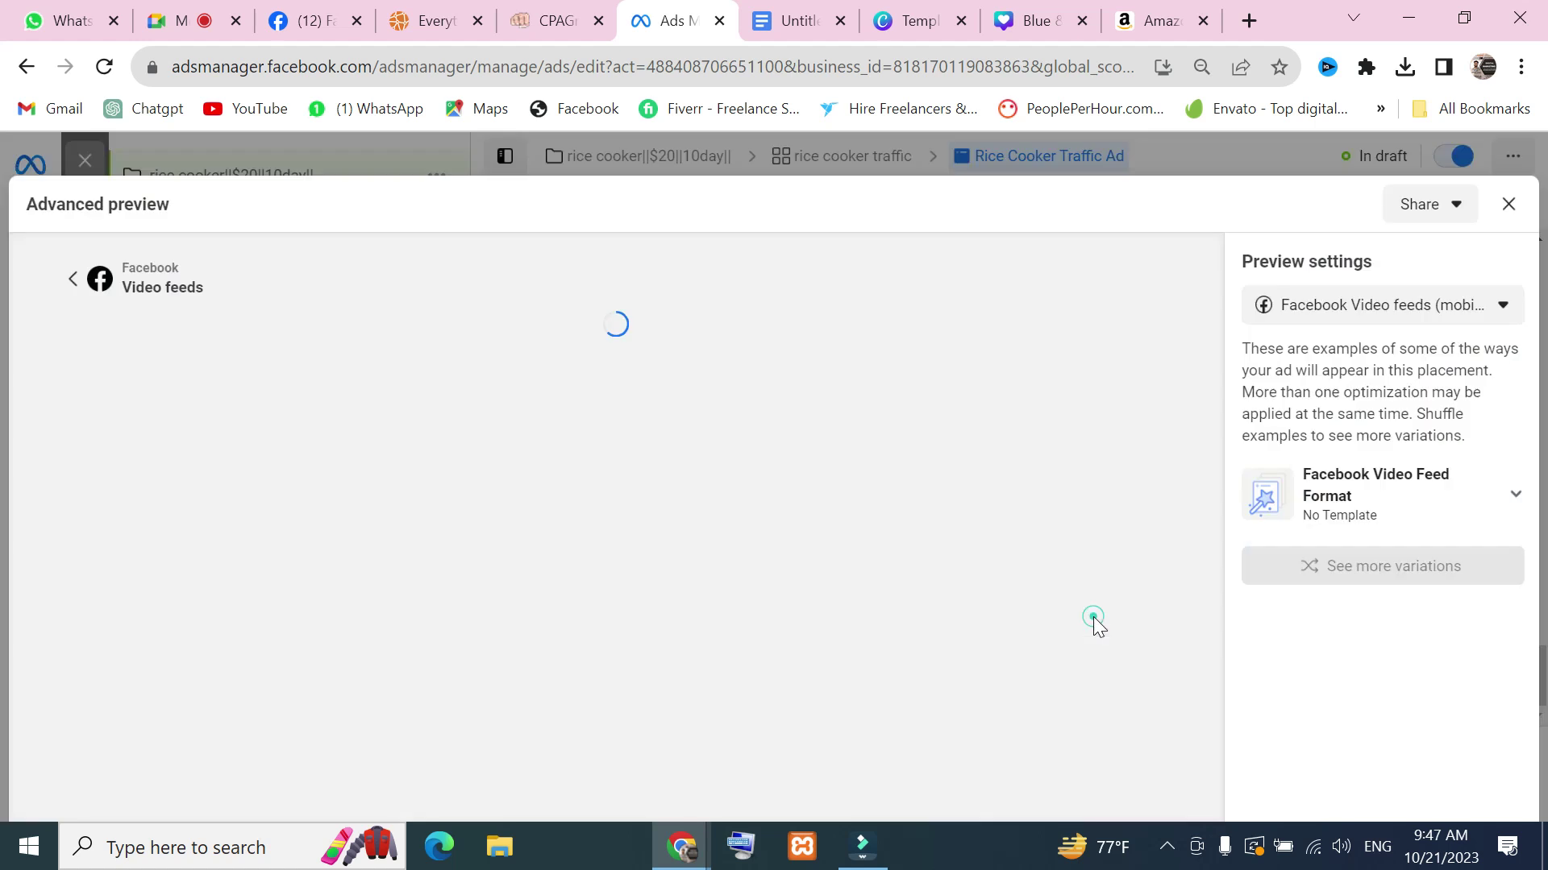
scroll(451, 524, down, 3)
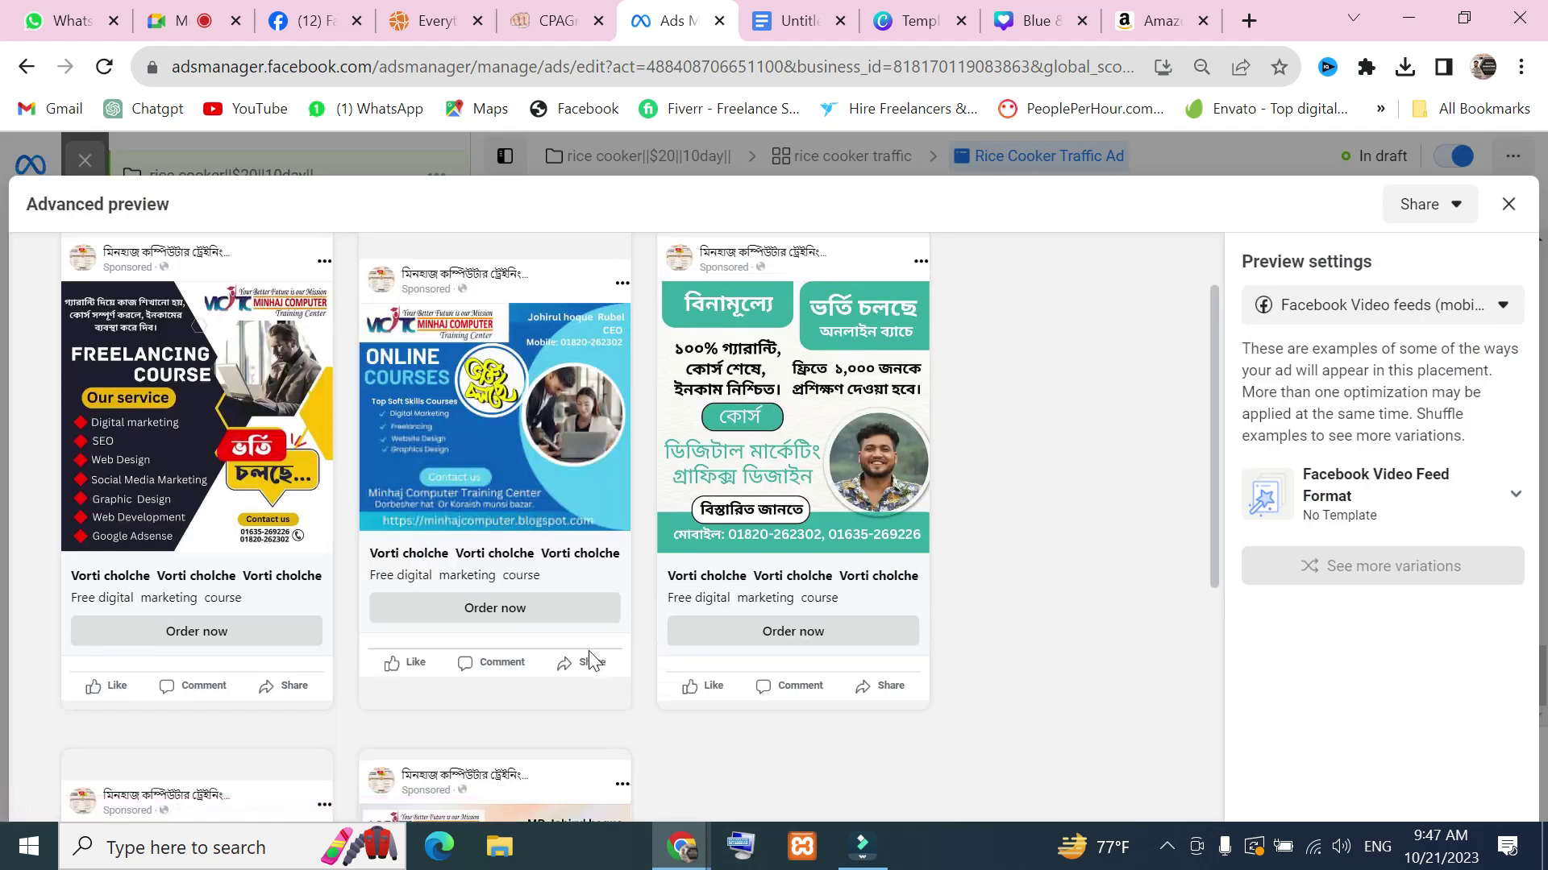
scroll(416, 496, down, 4)
scroll(481, 482, down, 2)
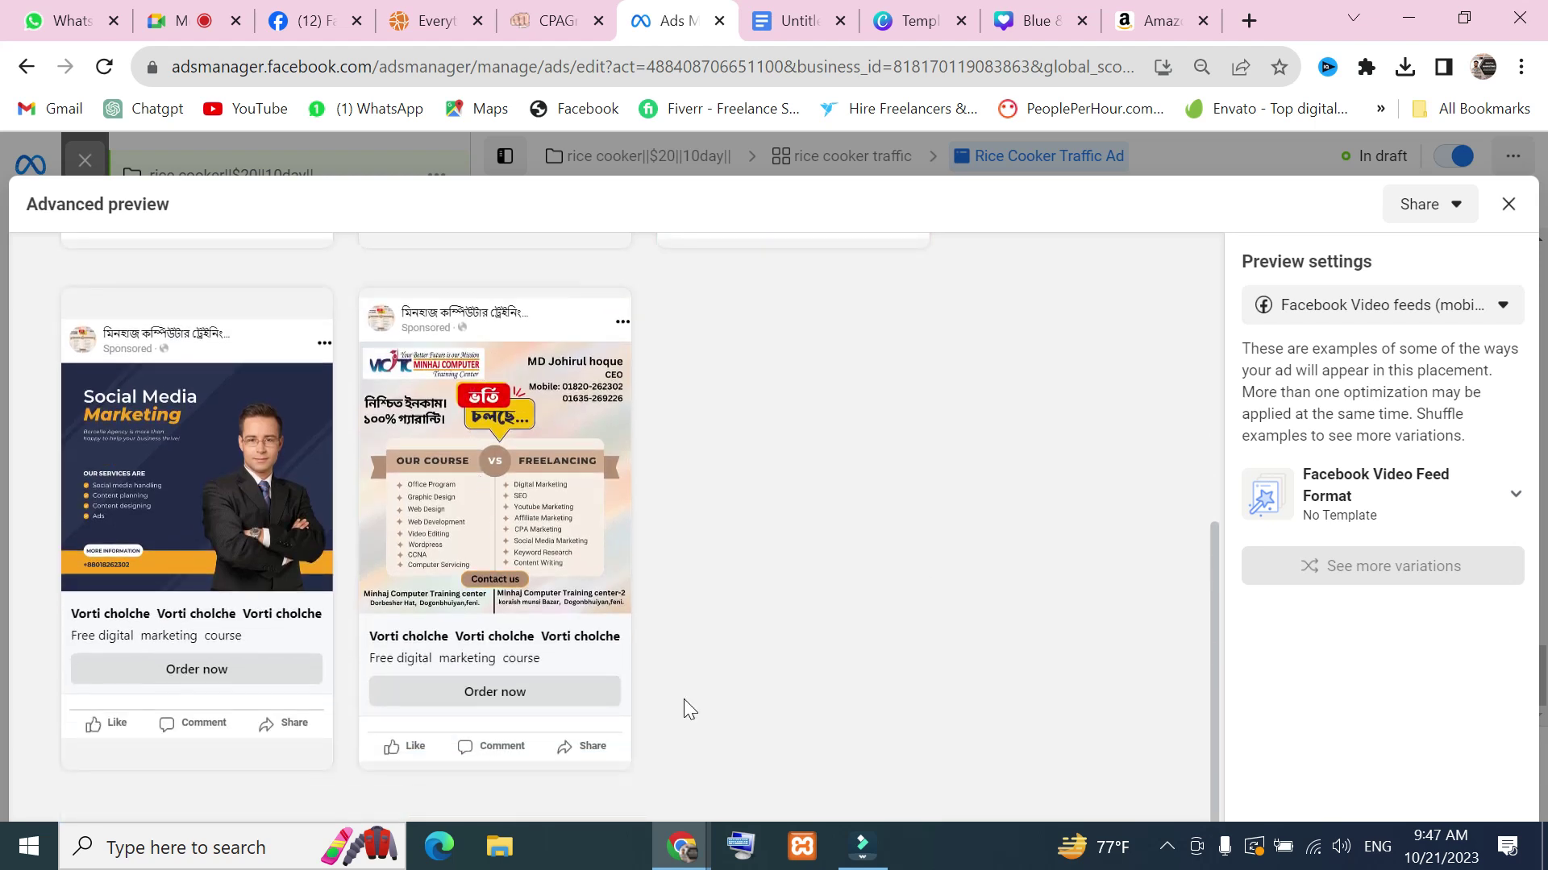
scroll(375, 601, up, 1)
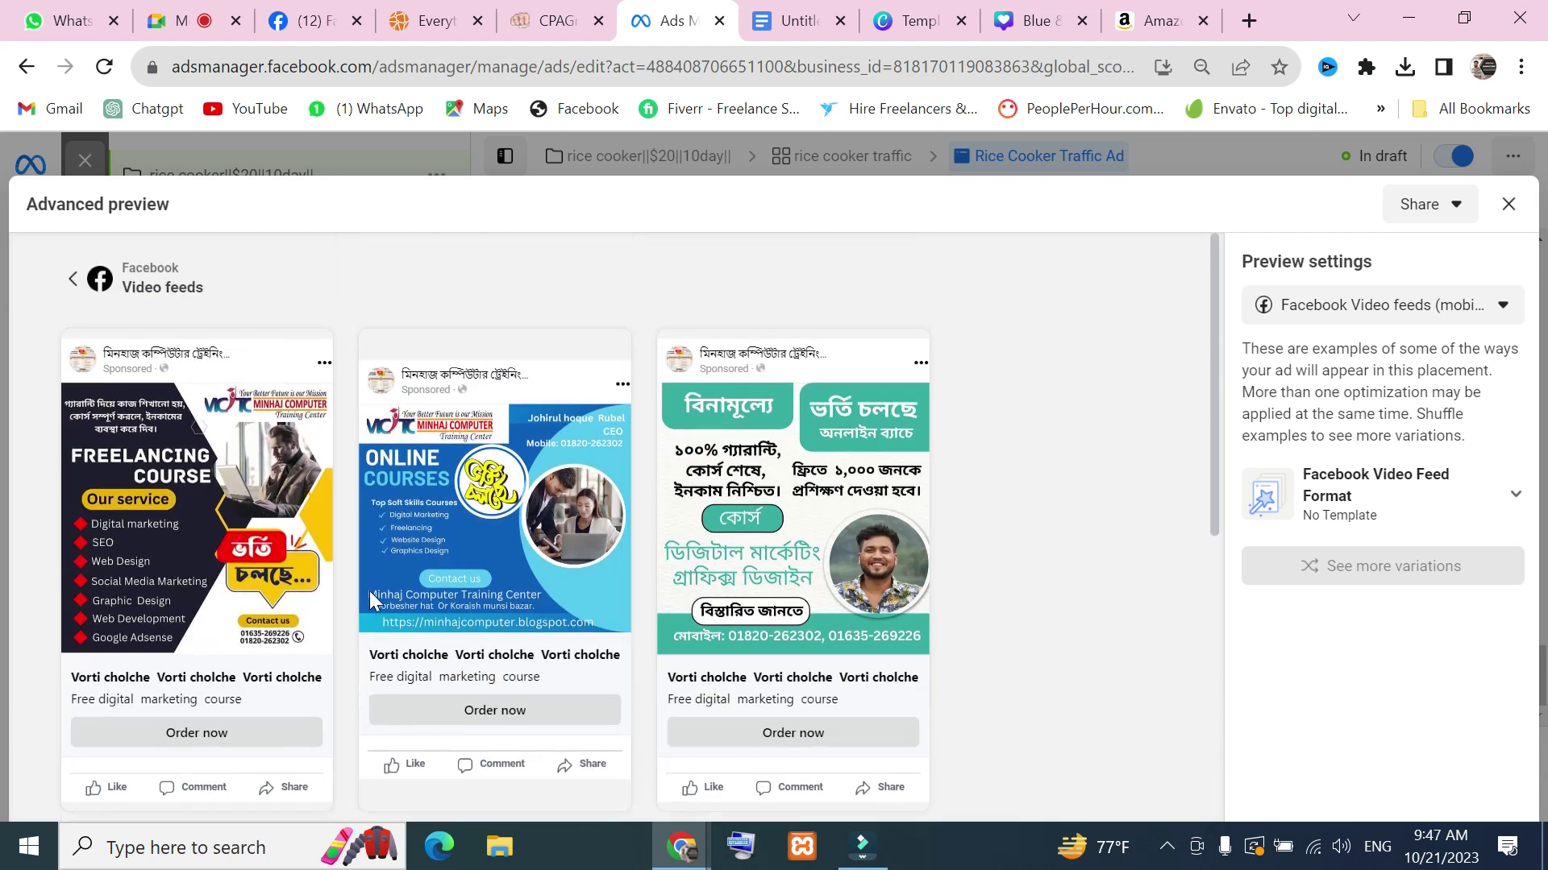
Preview Facebook Video feeds (mobile), check the Share options, and close the full preview
click(1500, 319)
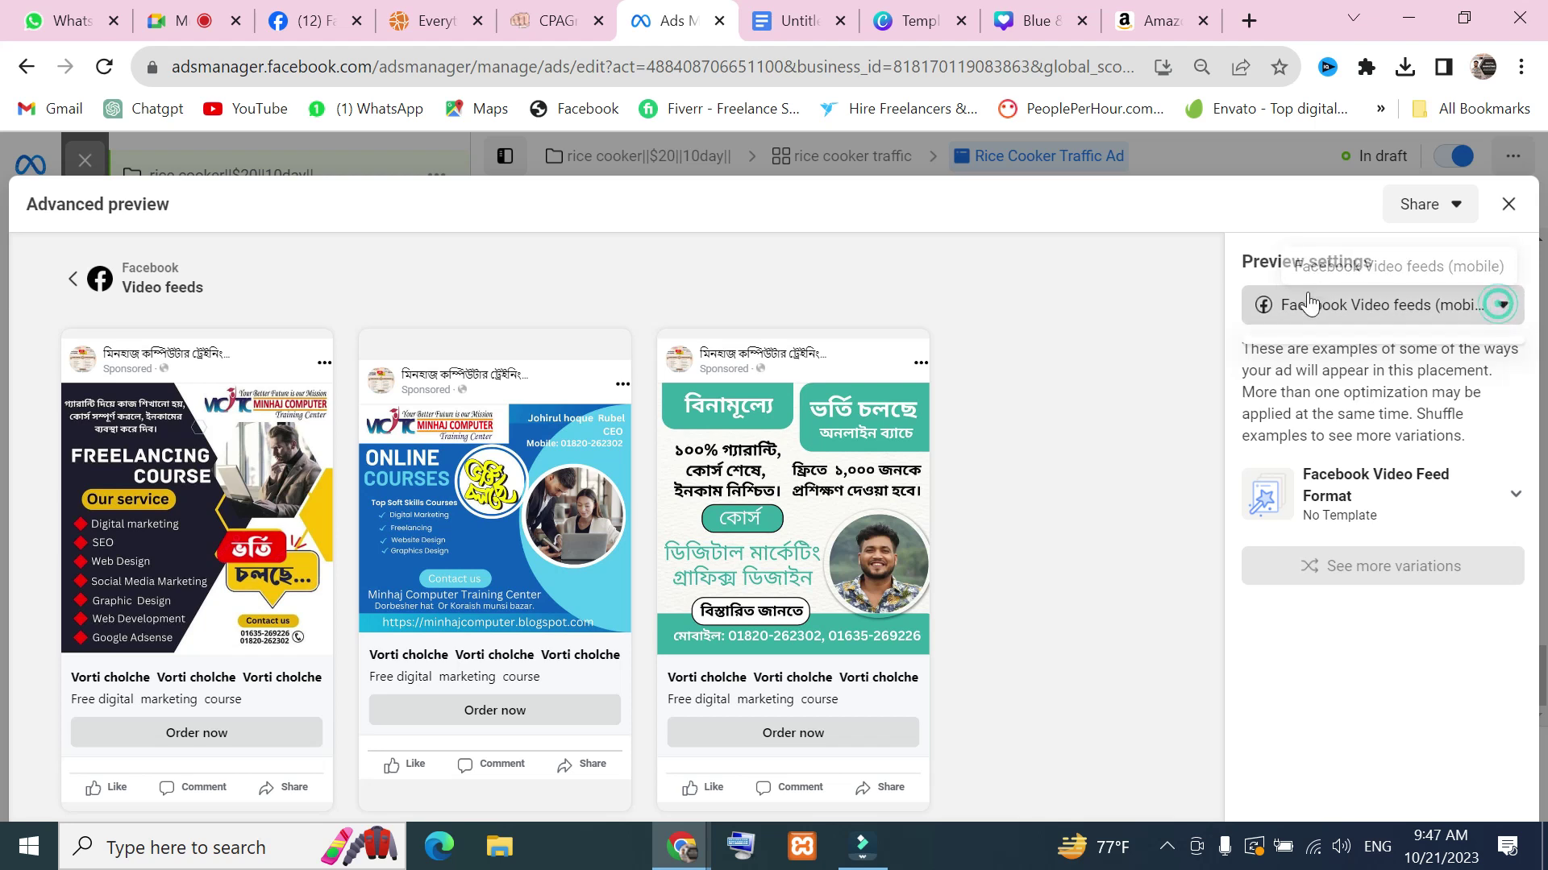
click(1435, 571)
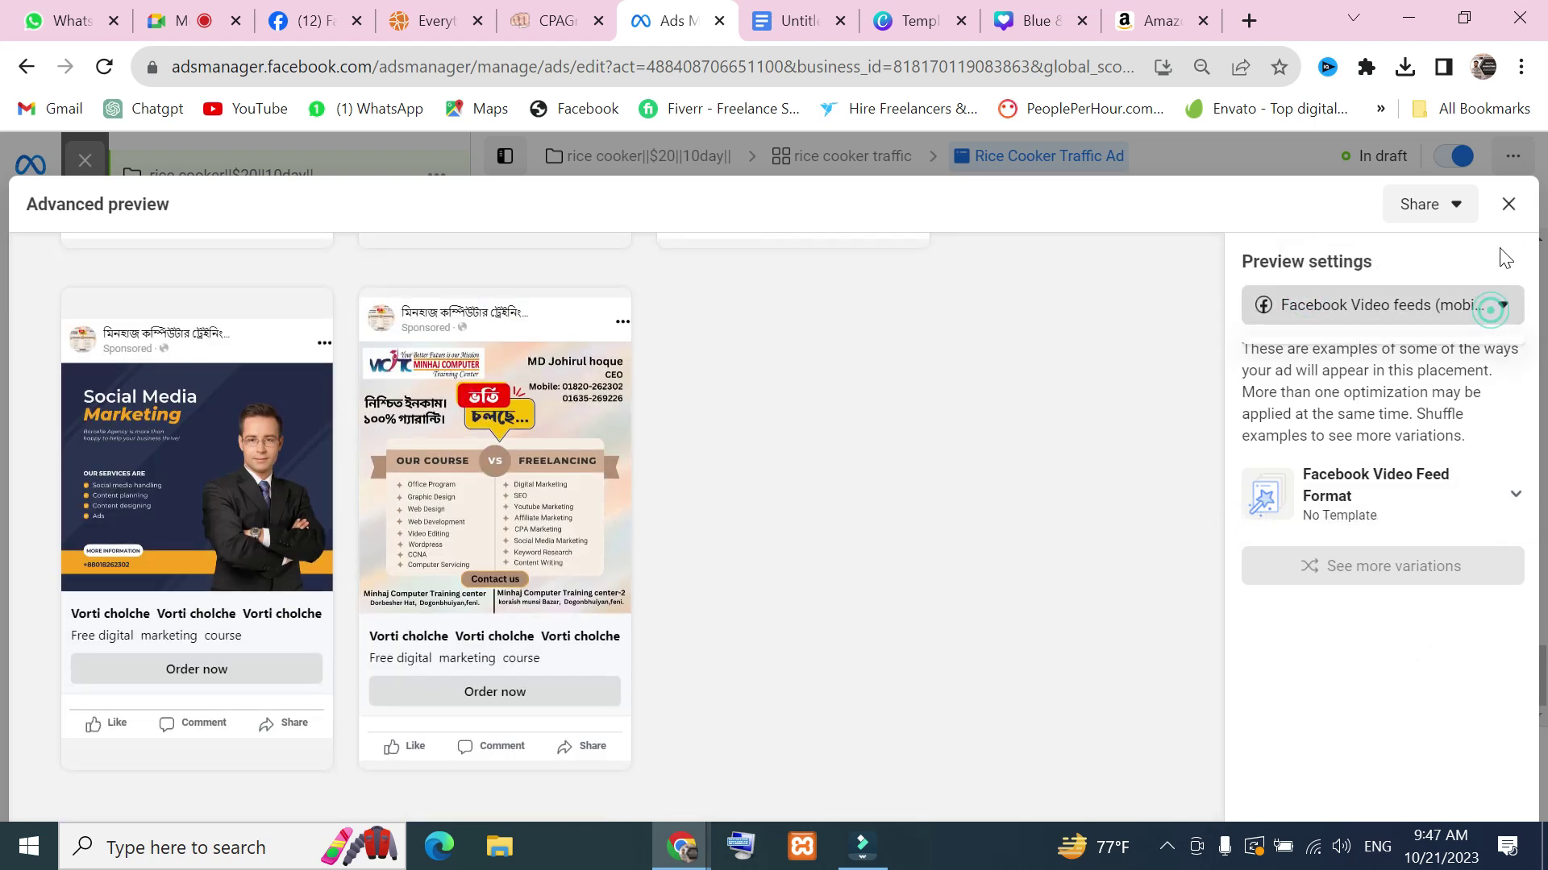
click(1460, 215)
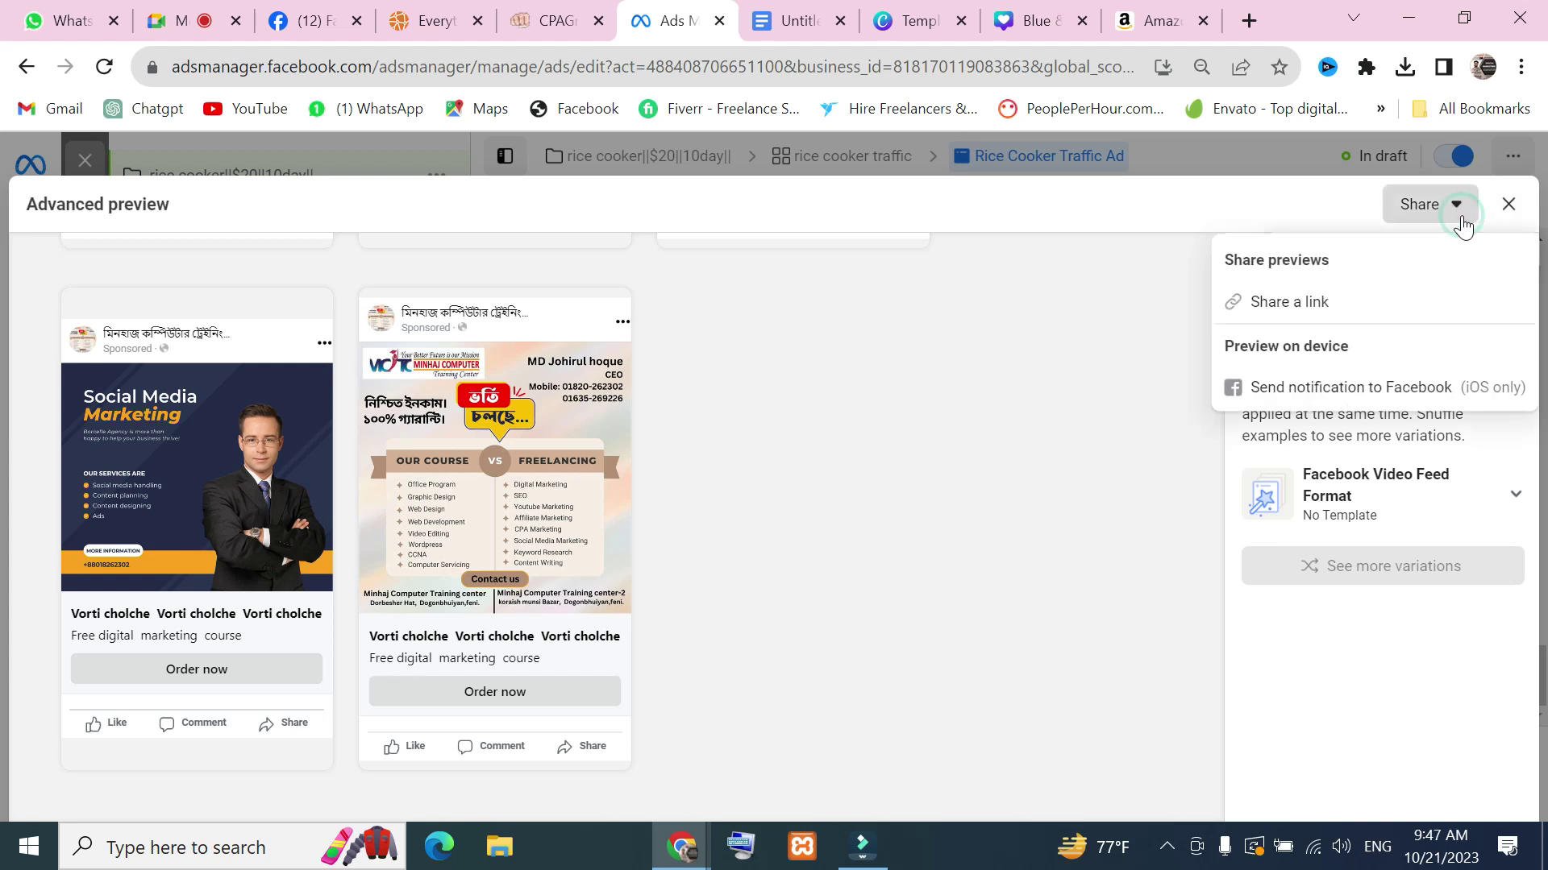
click(1508, 206)
scroll(909, 566, up, 5)
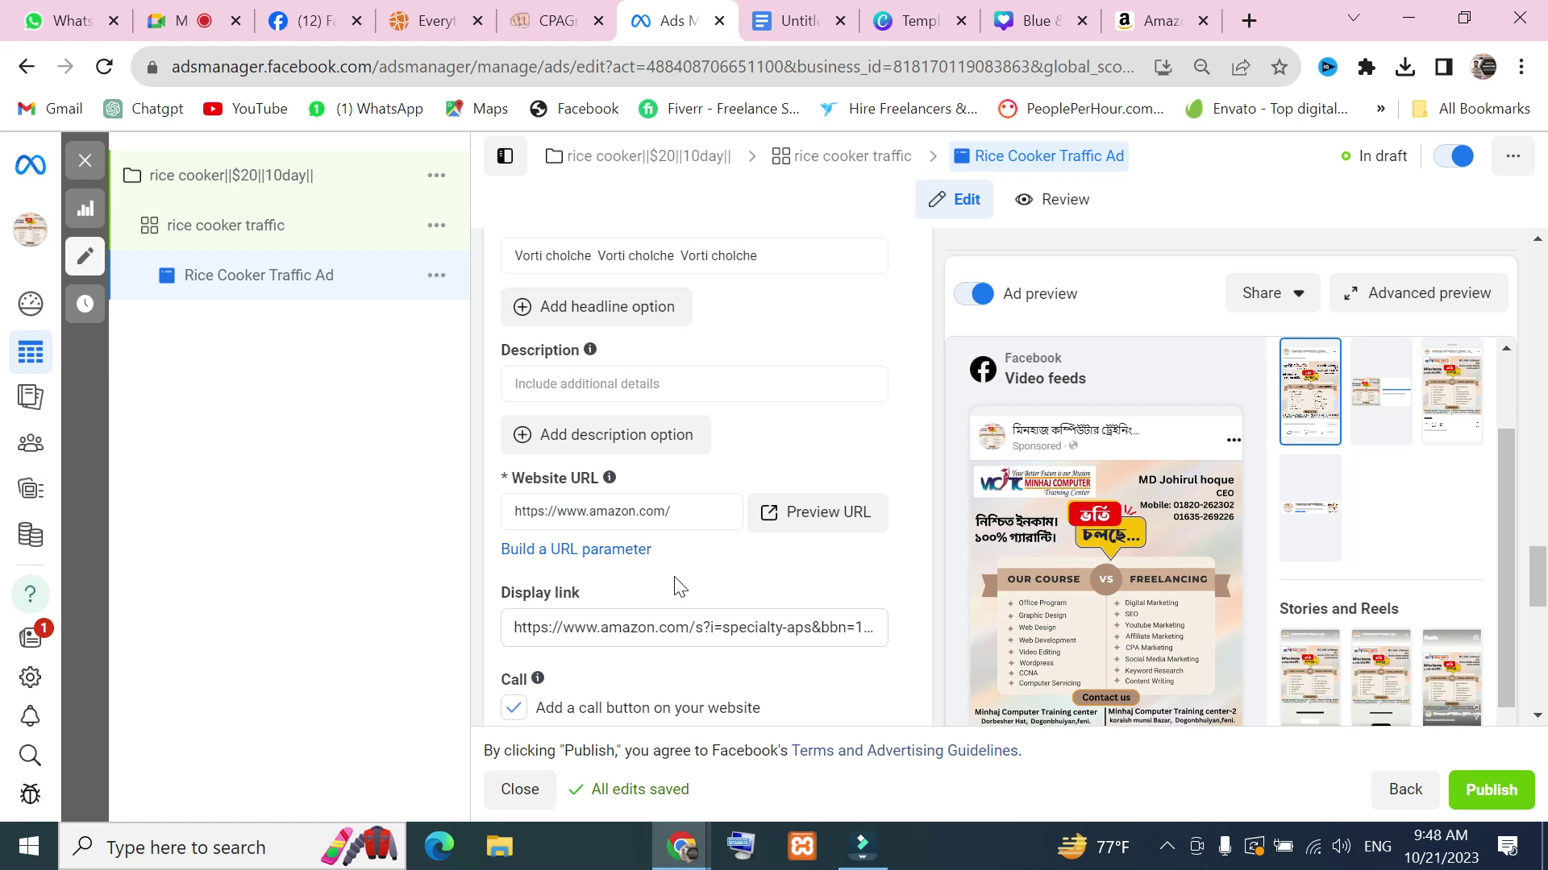
scroll(679, 587, up, 10)
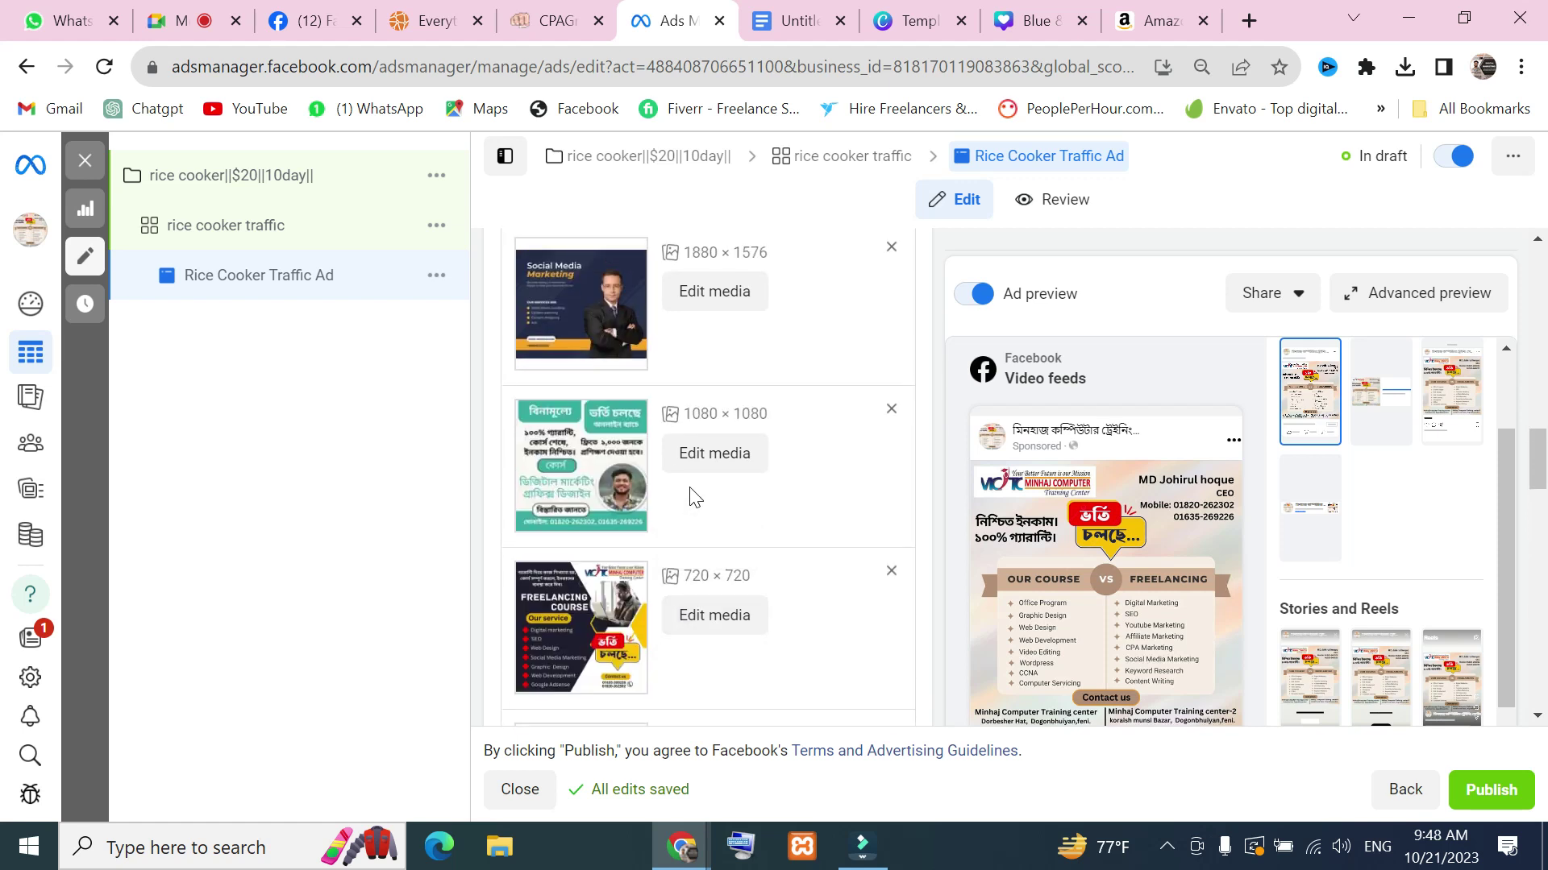
scroll(696, 497, up, 10)
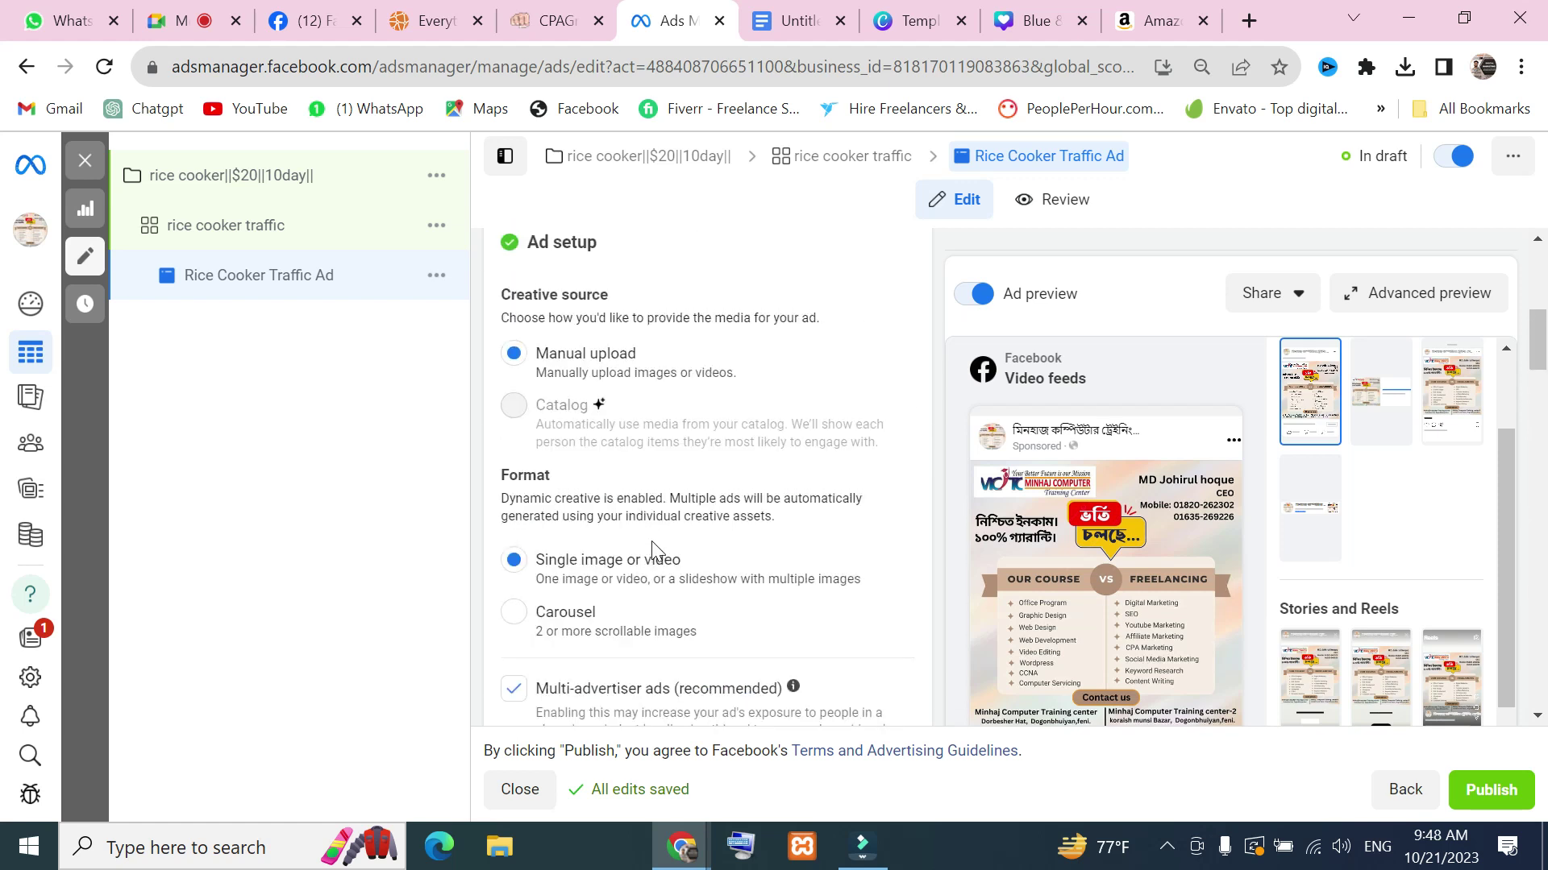
scroll(653, 548, up, 2)
scroll(679, 583, down, 6)
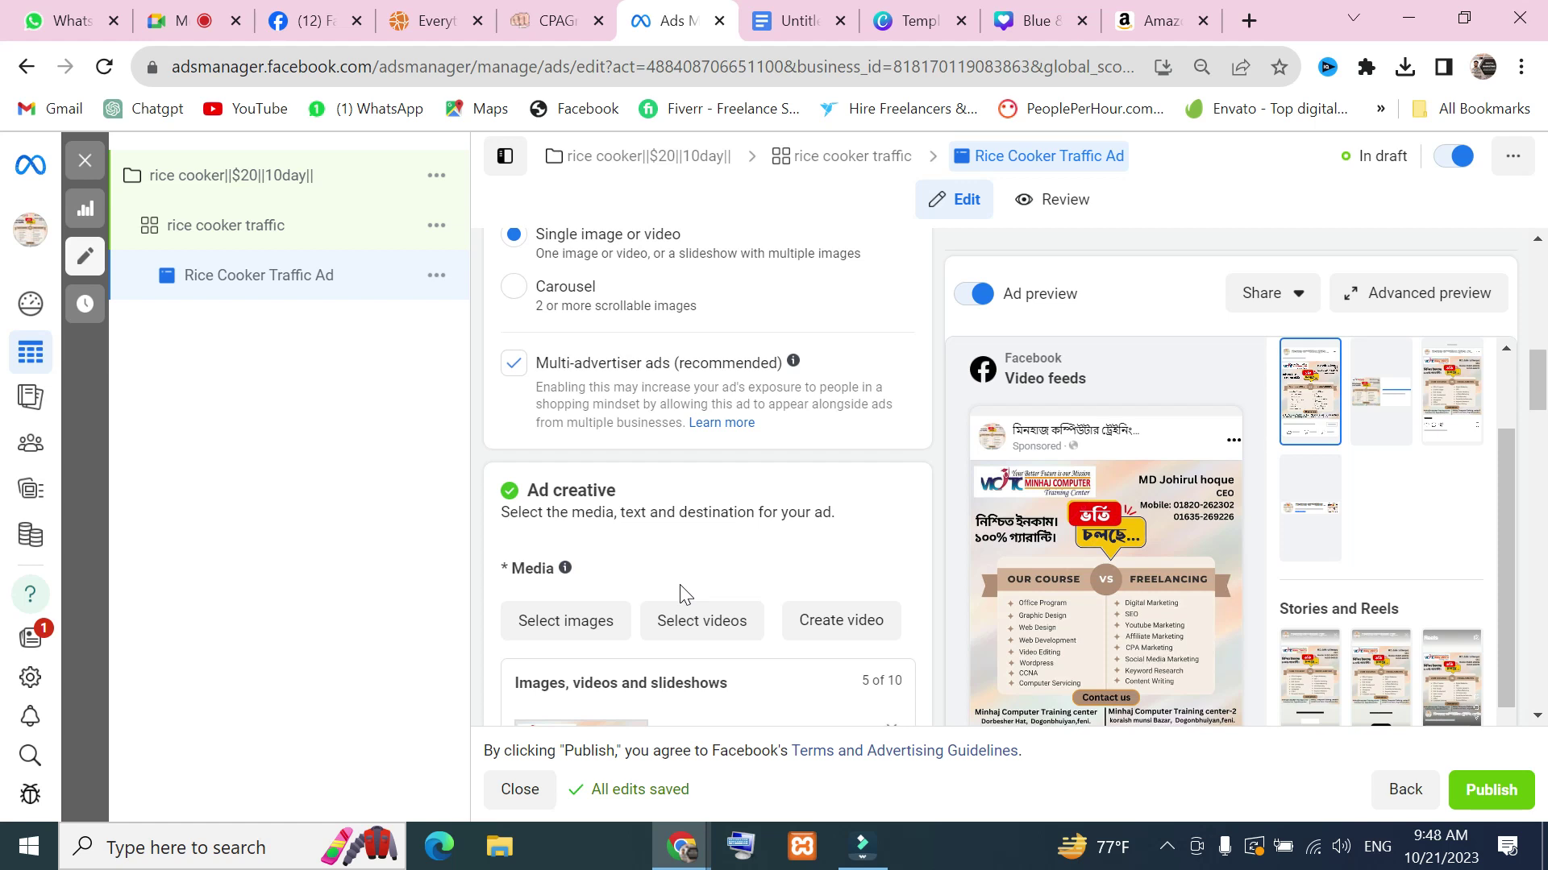
Turn the Rice Cooker Traffic Ad off and scroll through its edit form
click(1451, 156)
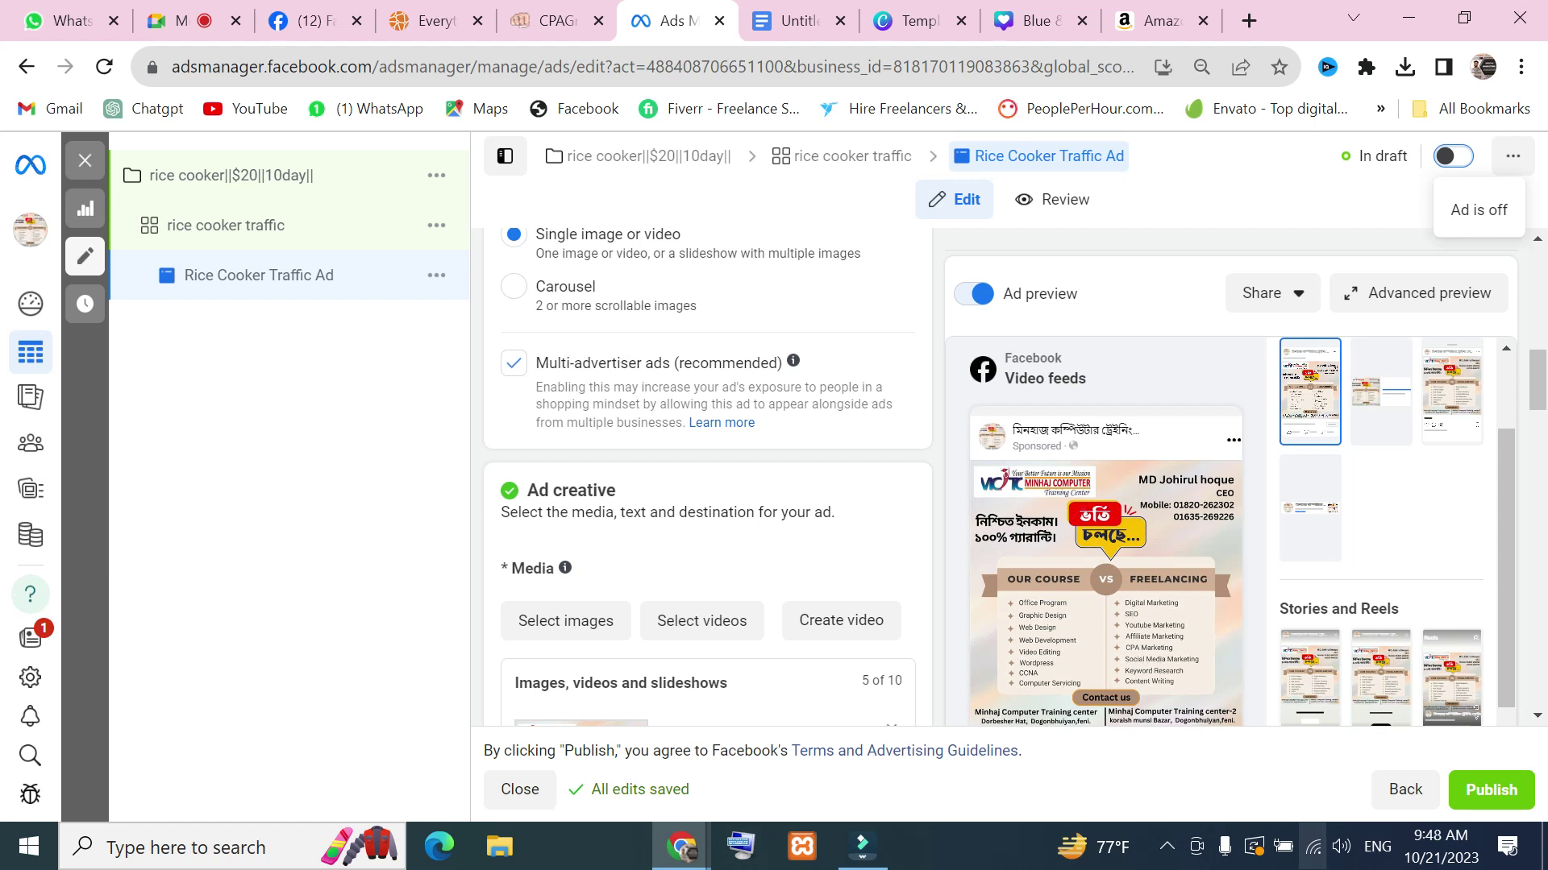
scroll(888, 599, down, 7)
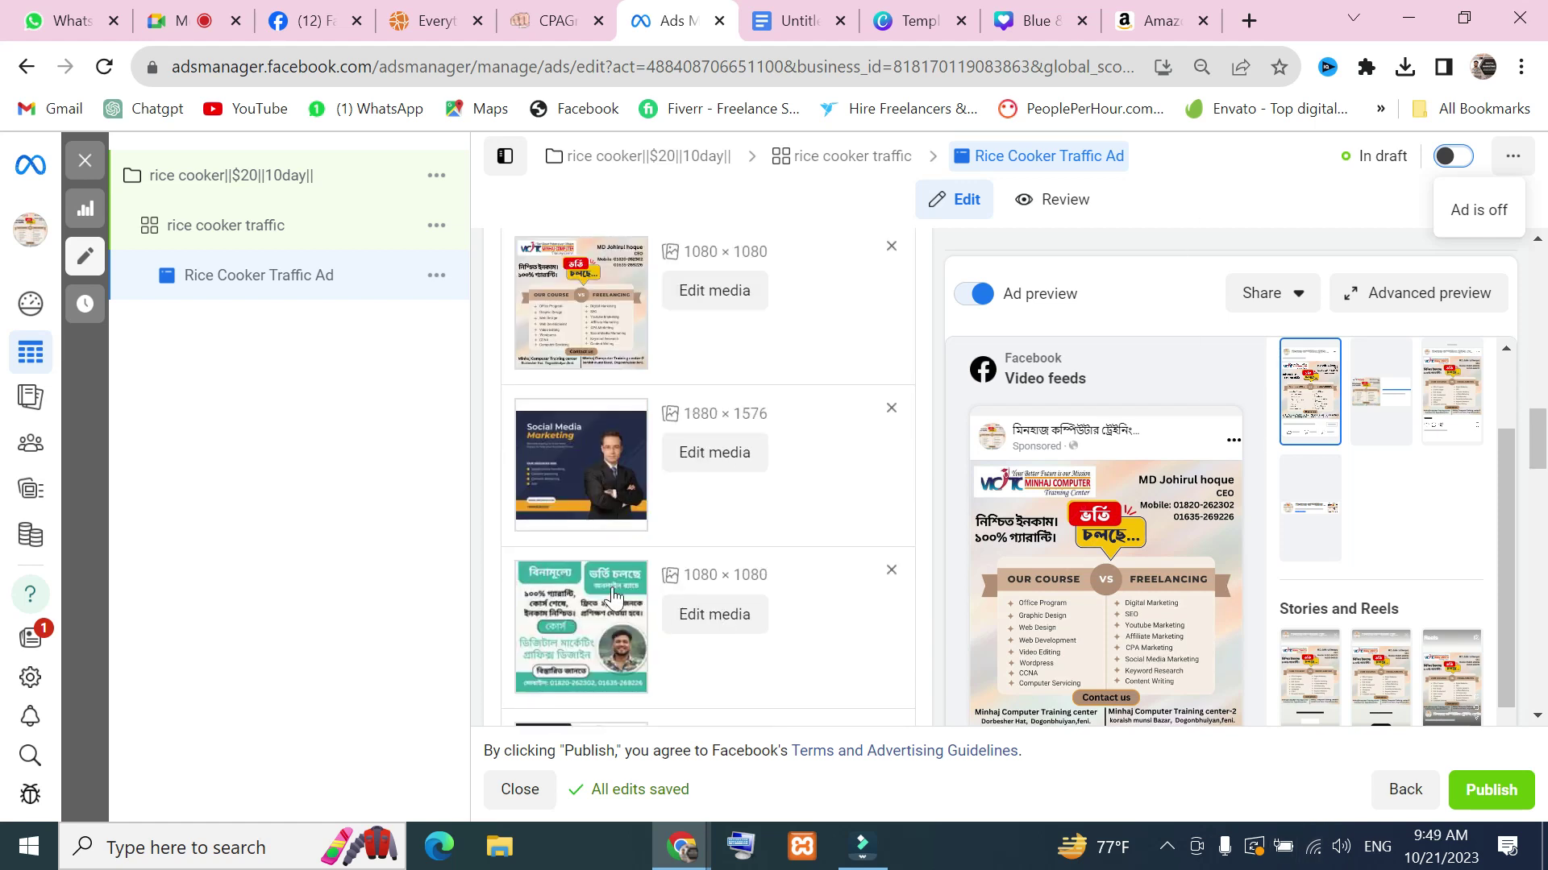
scroll(680, 511, down, 10)
scroll(673, 518, up, 9)
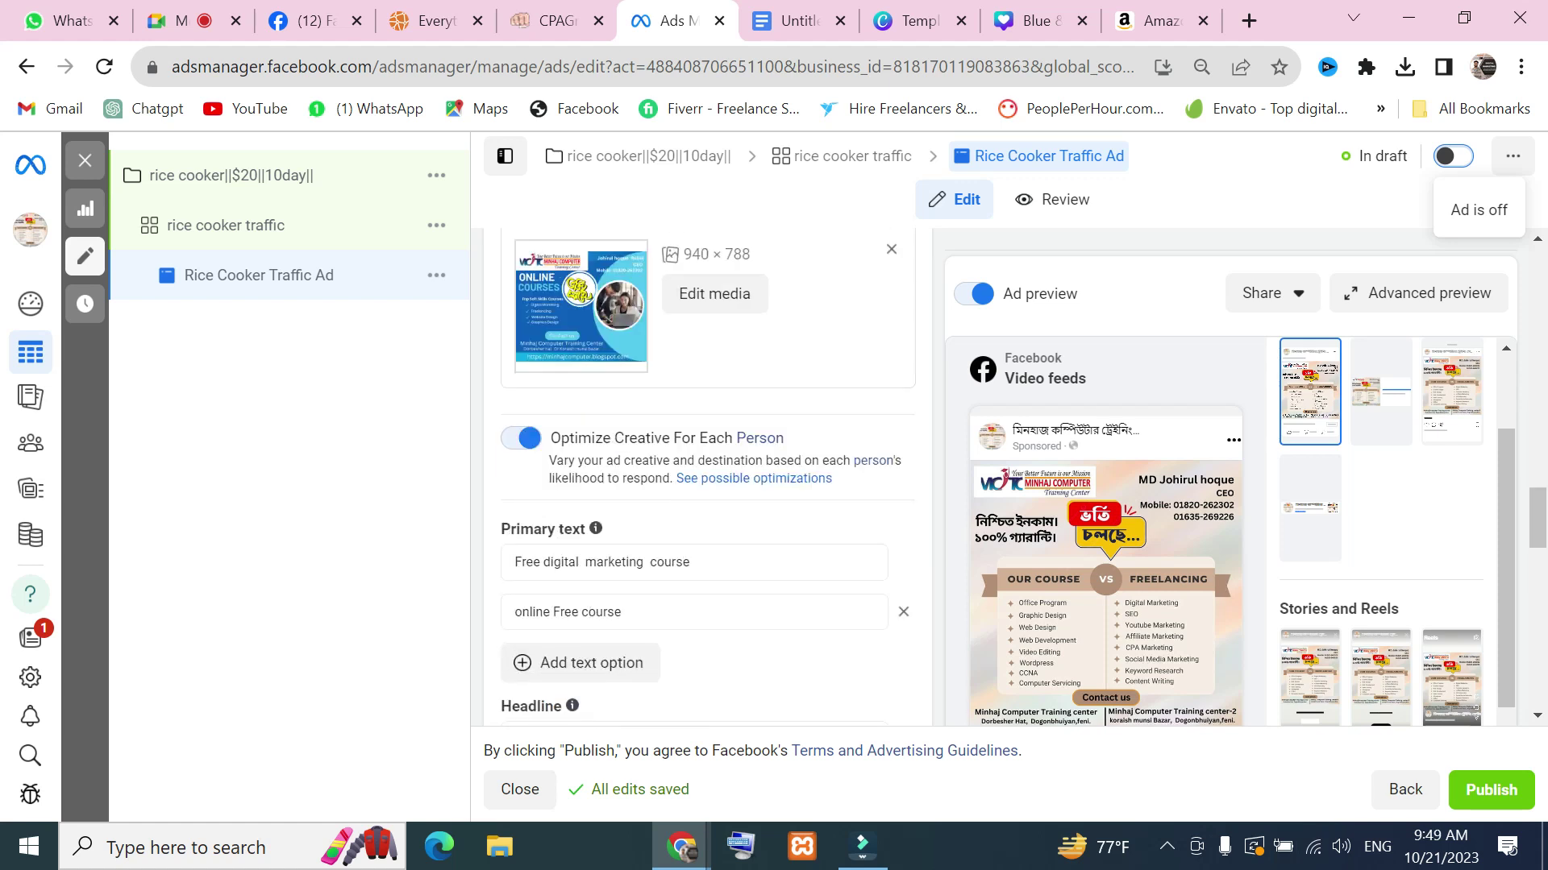
scroll(685, 447, up, 3)
scroll(629, 463, up, 10)
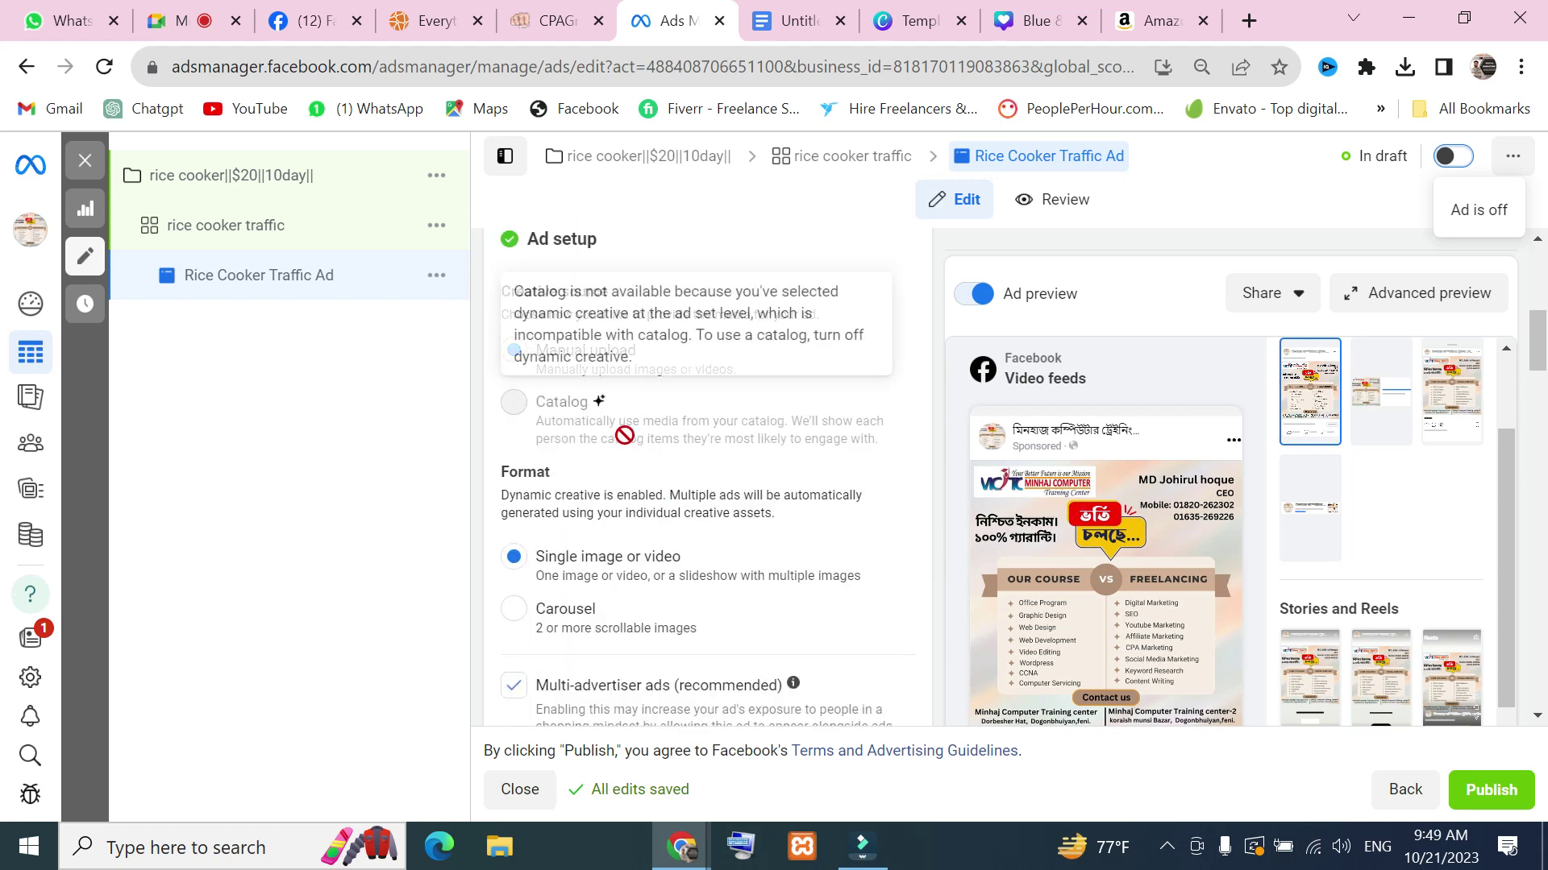
scroll(645, 479, down, 3)
mouse_move(625, 552)
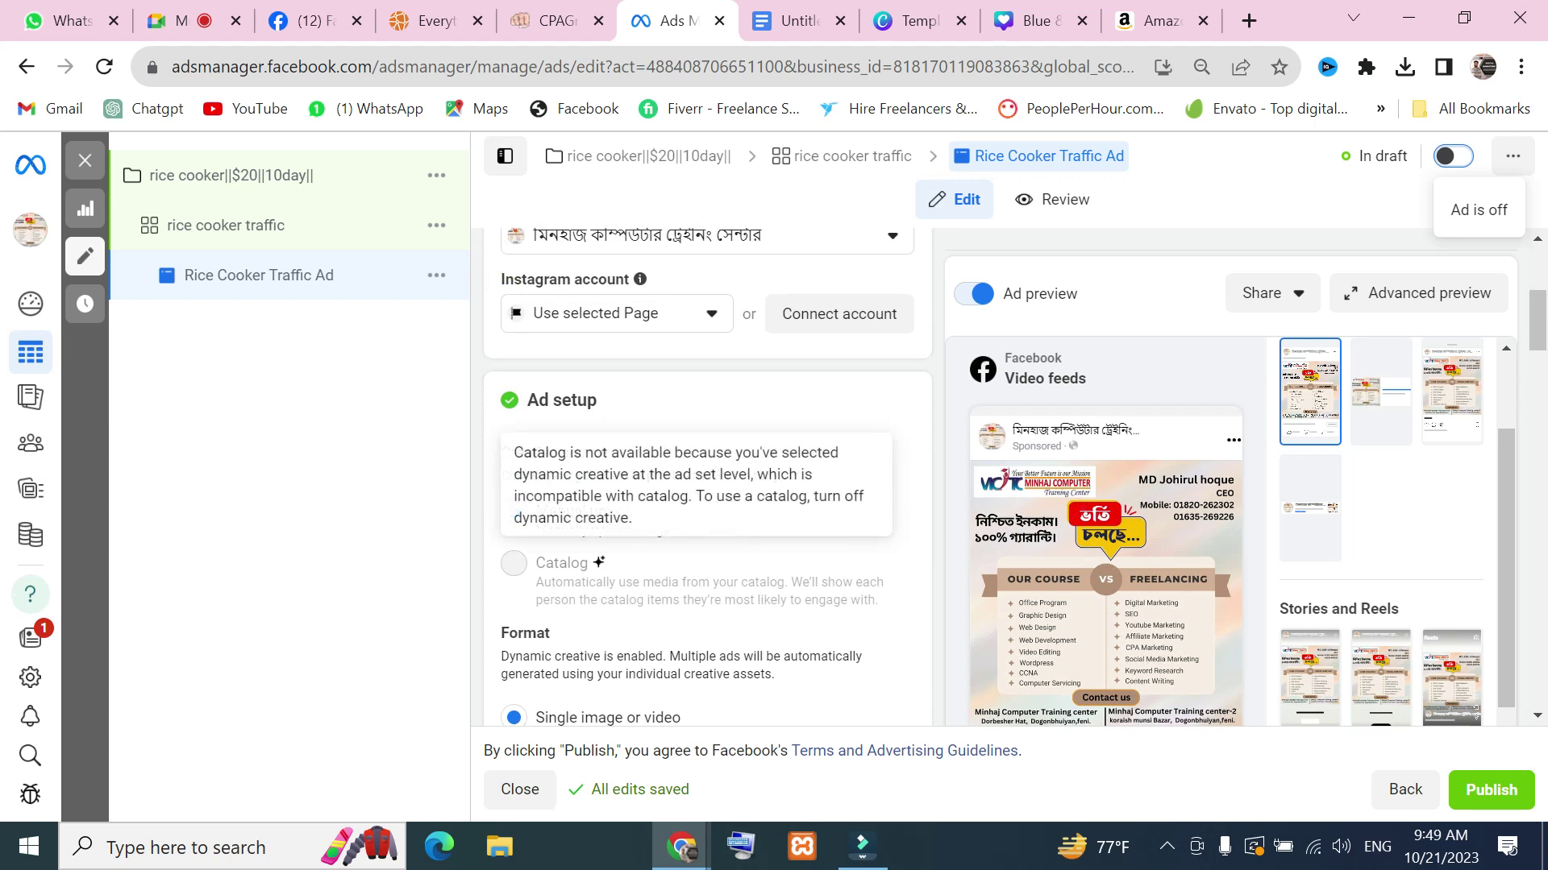
scroll(669, 575, down, 4)
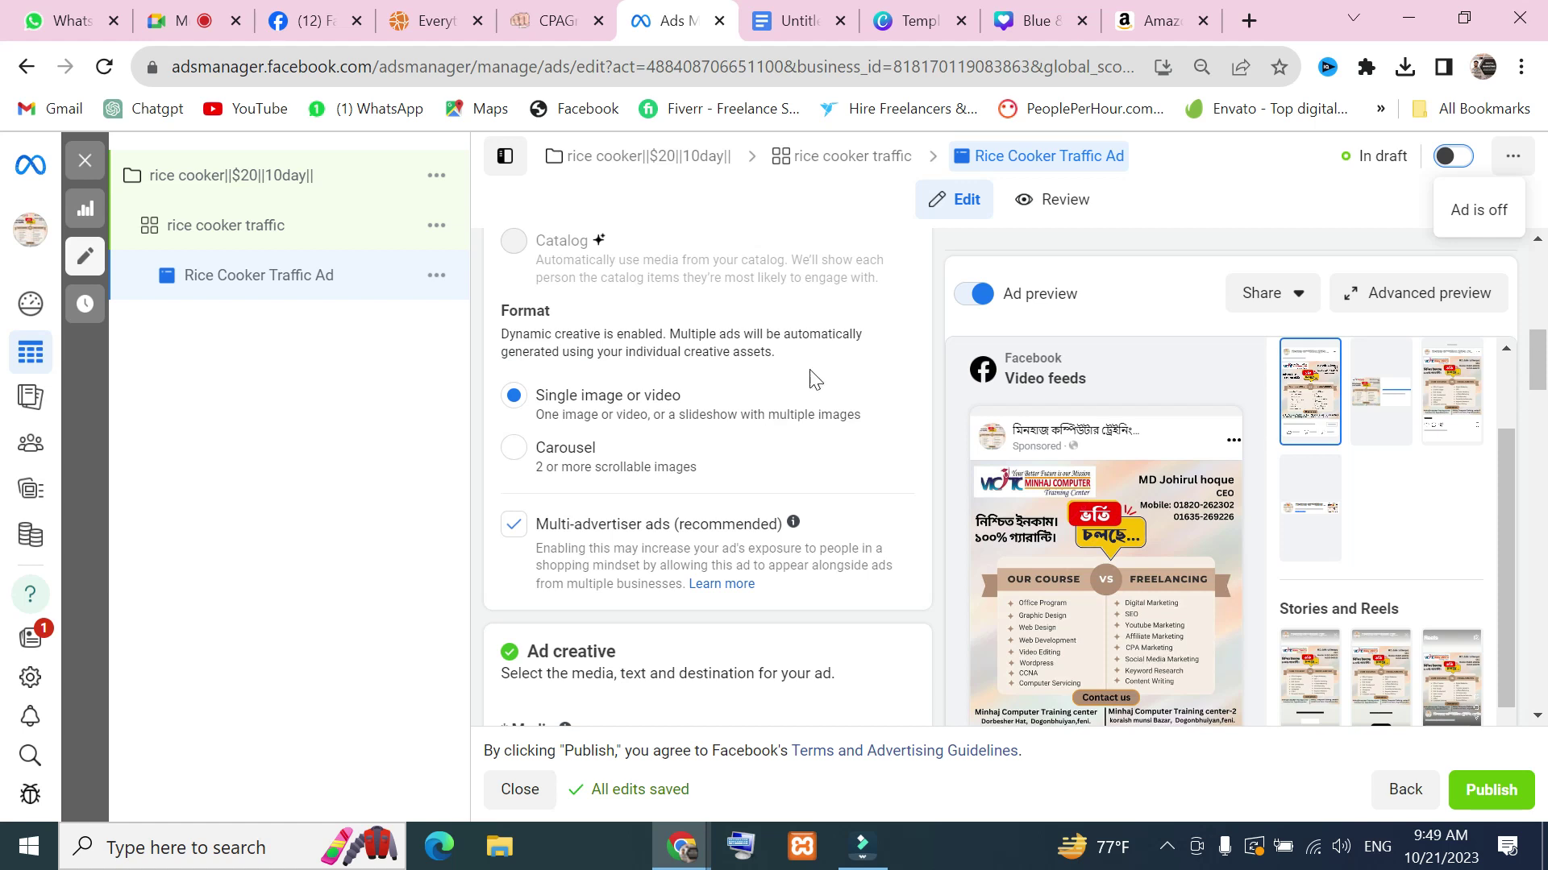
scroll(794, 501, down, 10)
scroll(788, 500, down, 5)
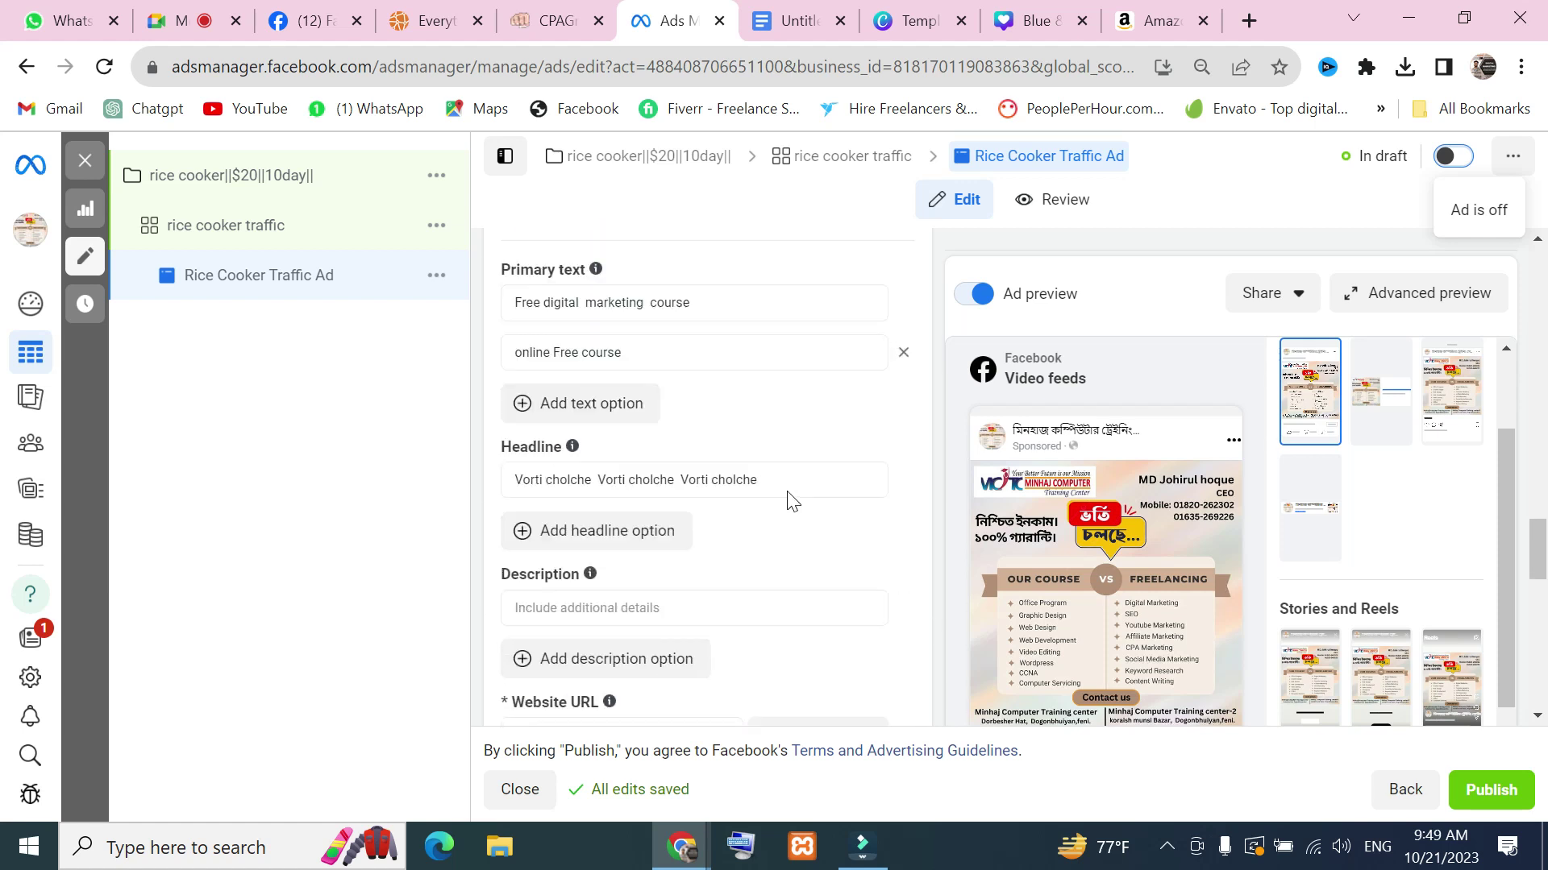
scroll(788, 500, up, 10)
scroll(709, 387, up, 5)
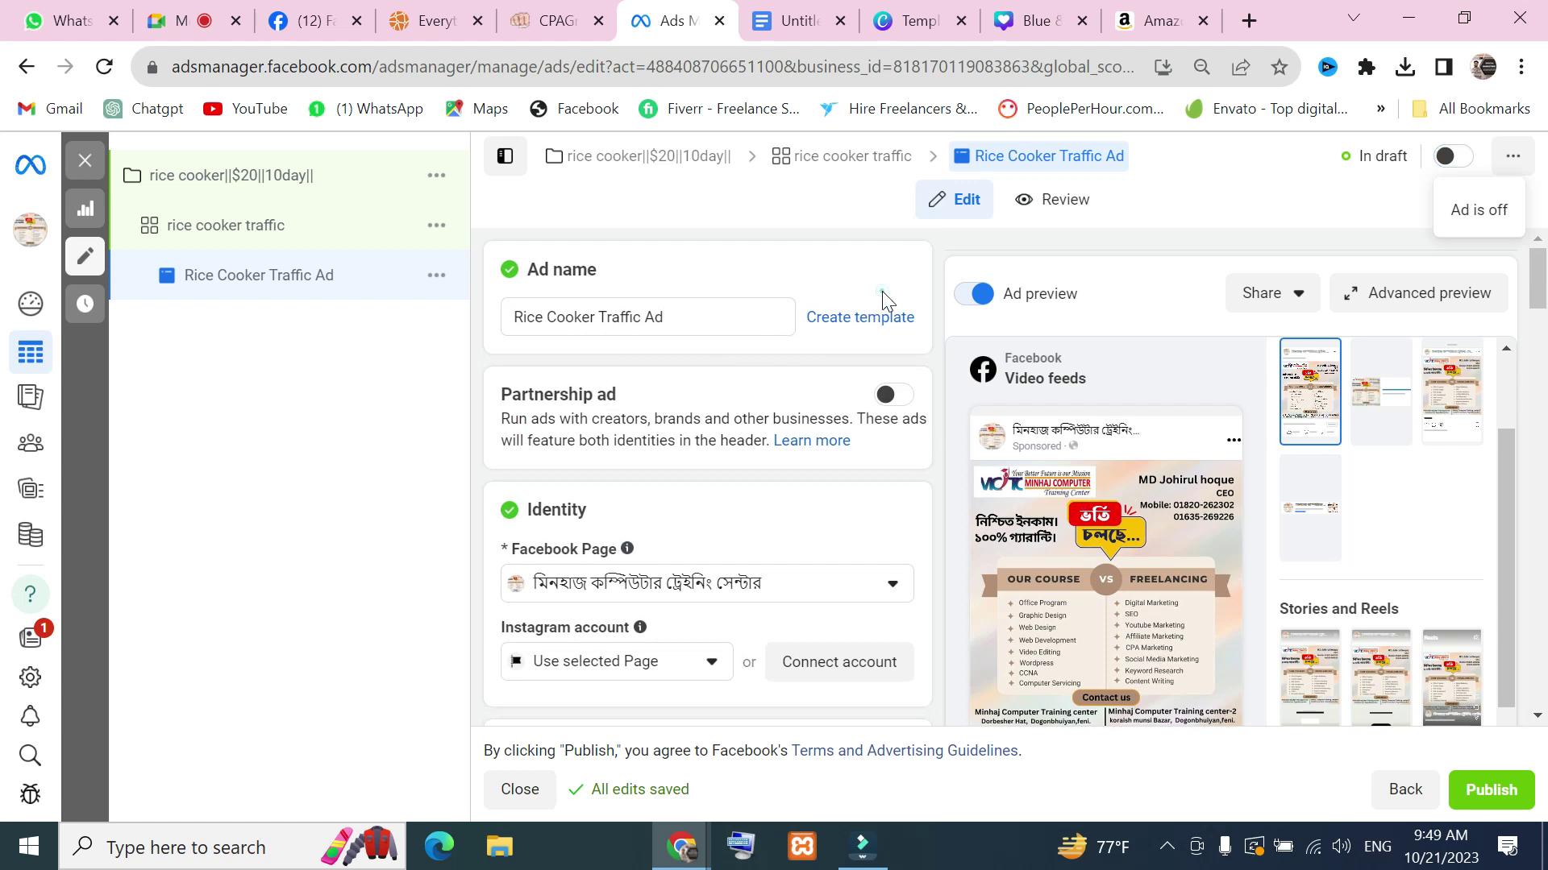
scroll(814, 408, down, 8)
scroll(822, 467, down, 5)
scroll(822, 467, up, 10)
scroll(1128, 393, up, 10)
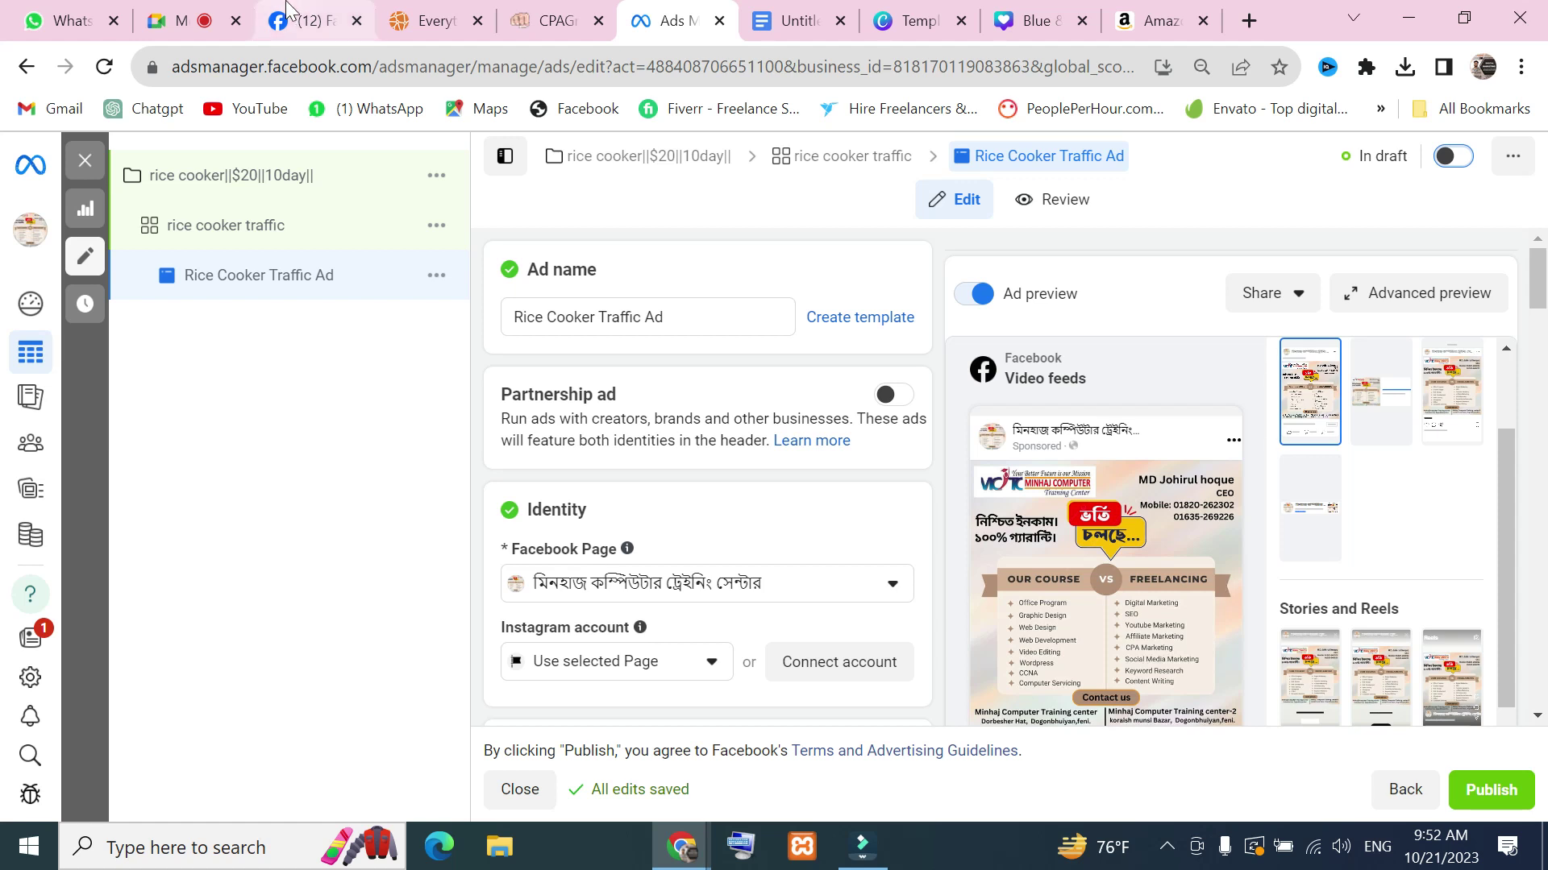
Back in Canva, clear the template search and rerun the recent 'facebook post' search
click(886, 27)
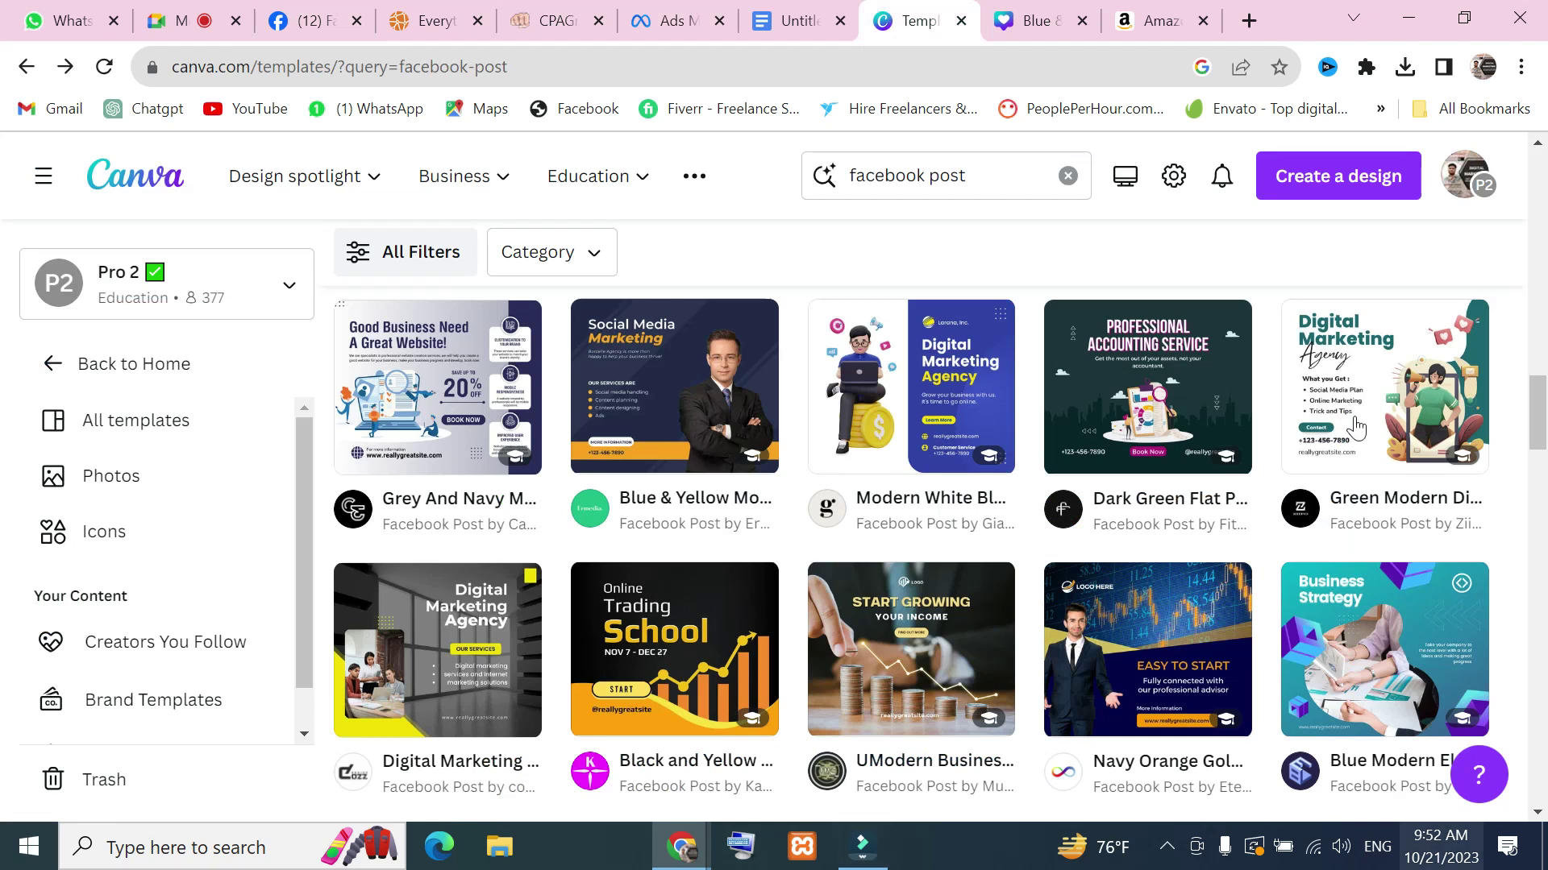
scroll(977, 216, up, 5)
click(979, 175)
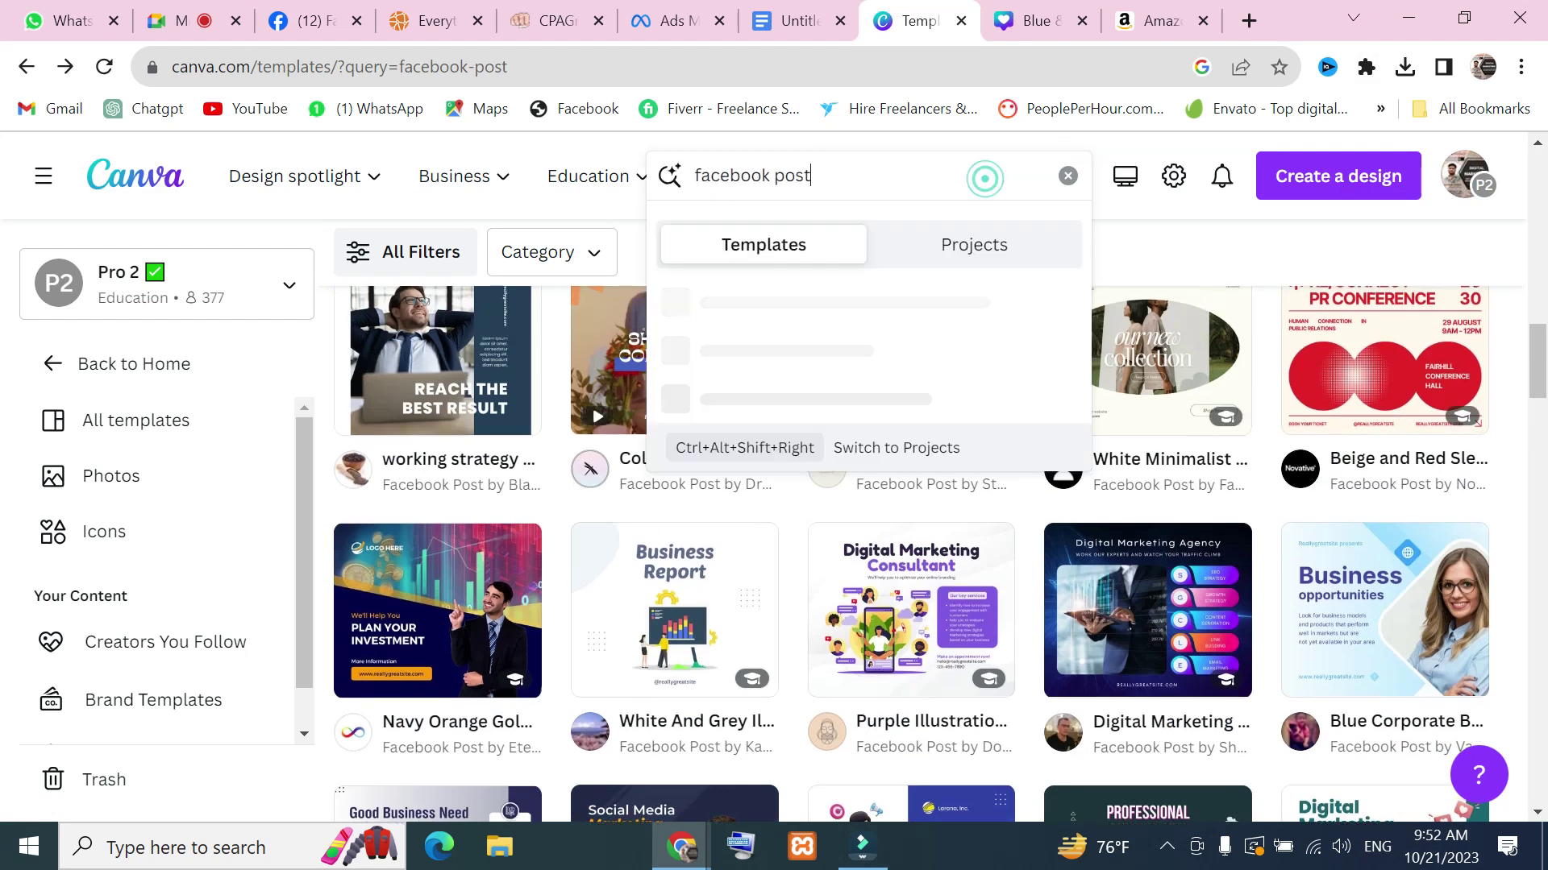
key(Print)
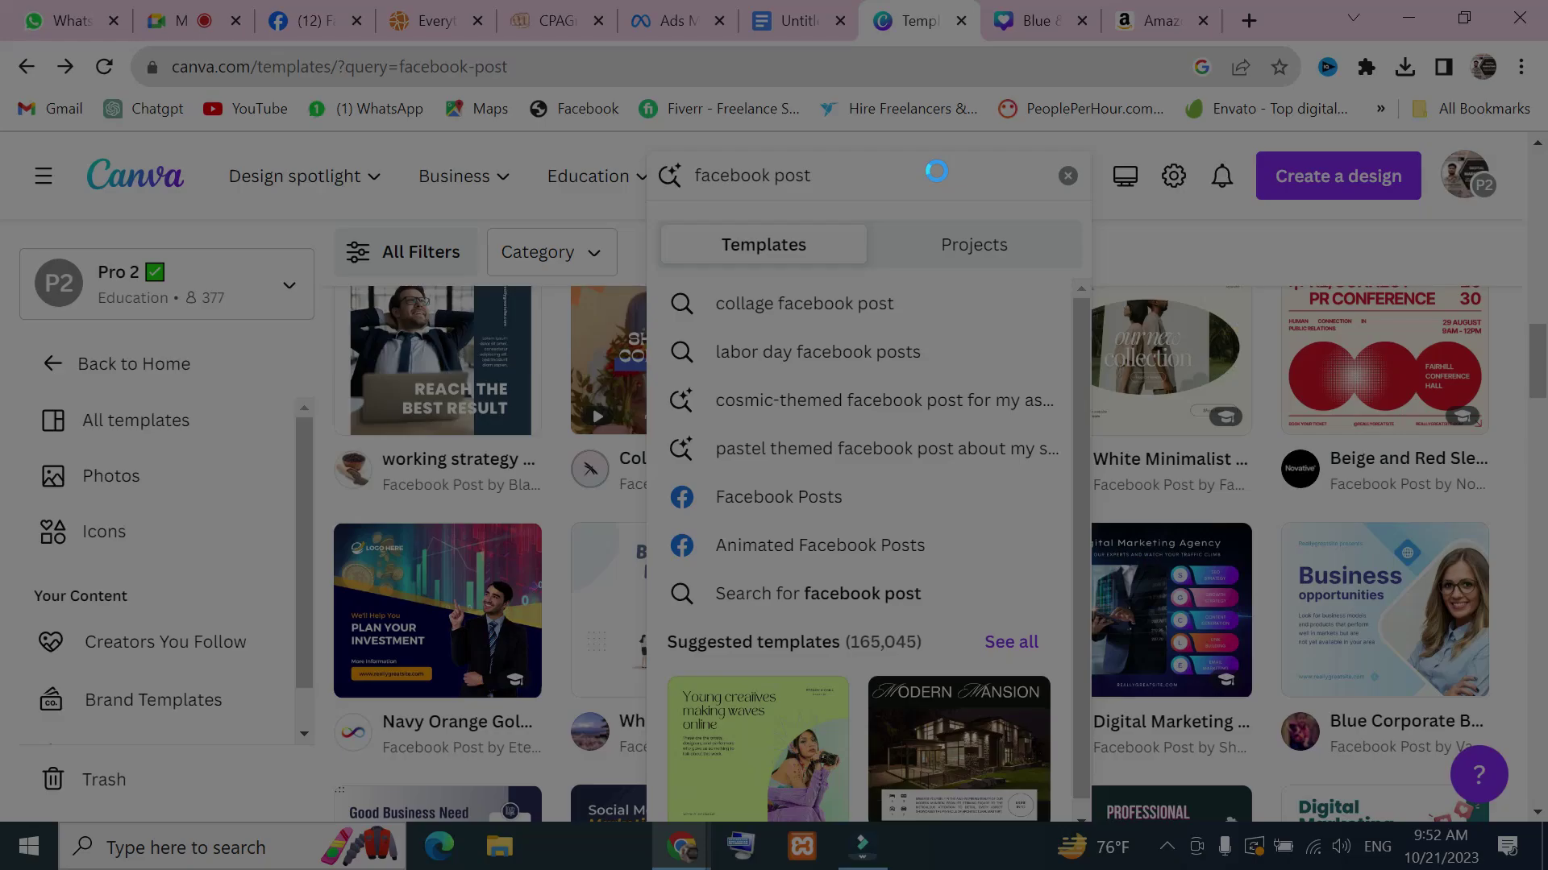
drag(648, 94, 961, 214)
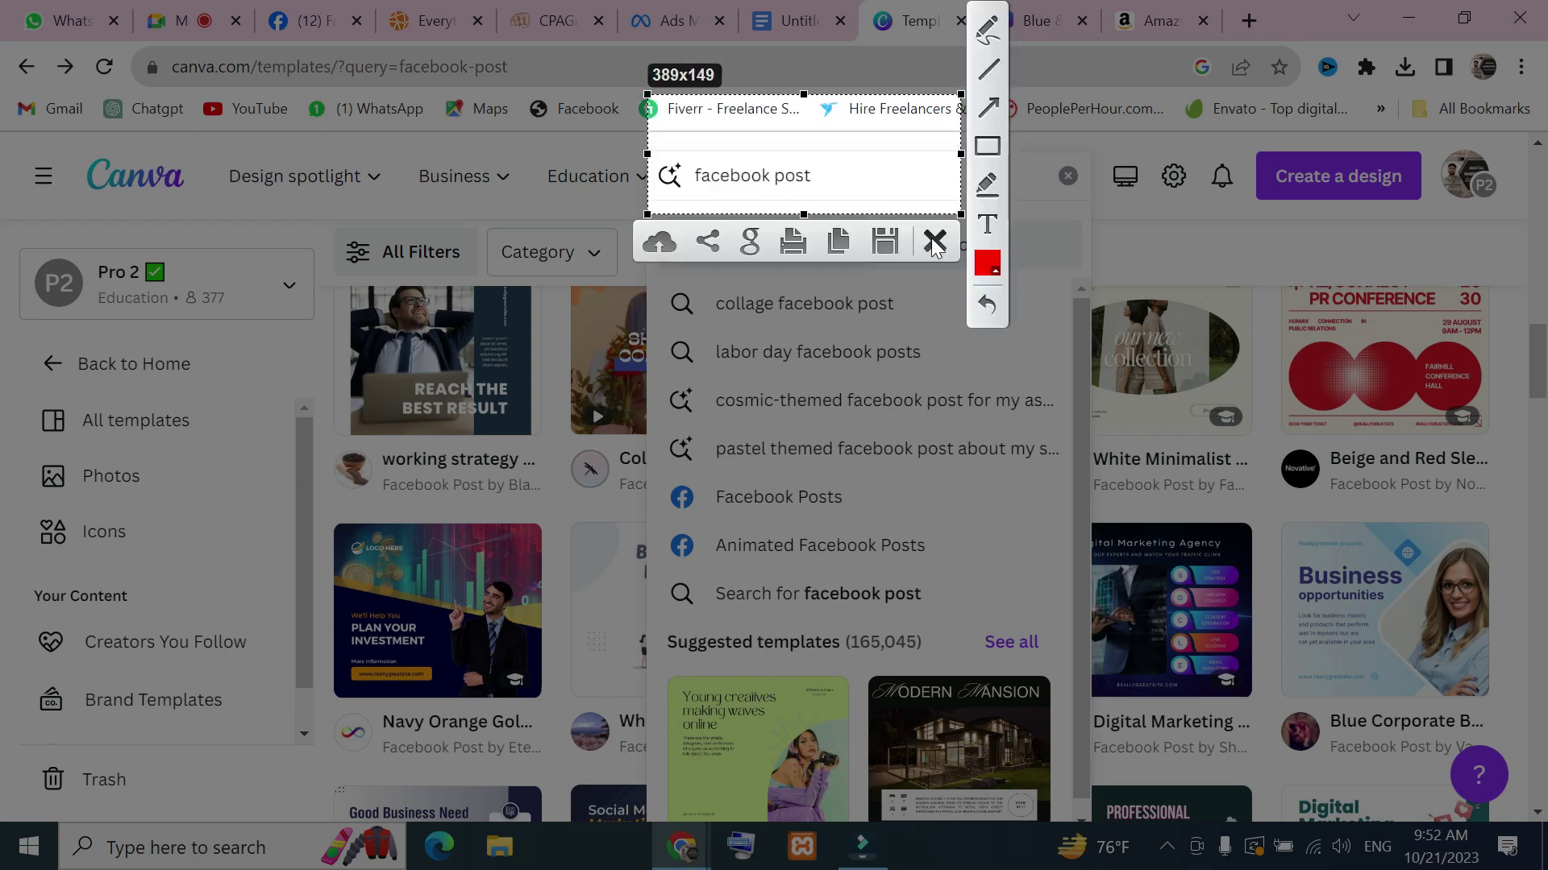
click(934, 241)
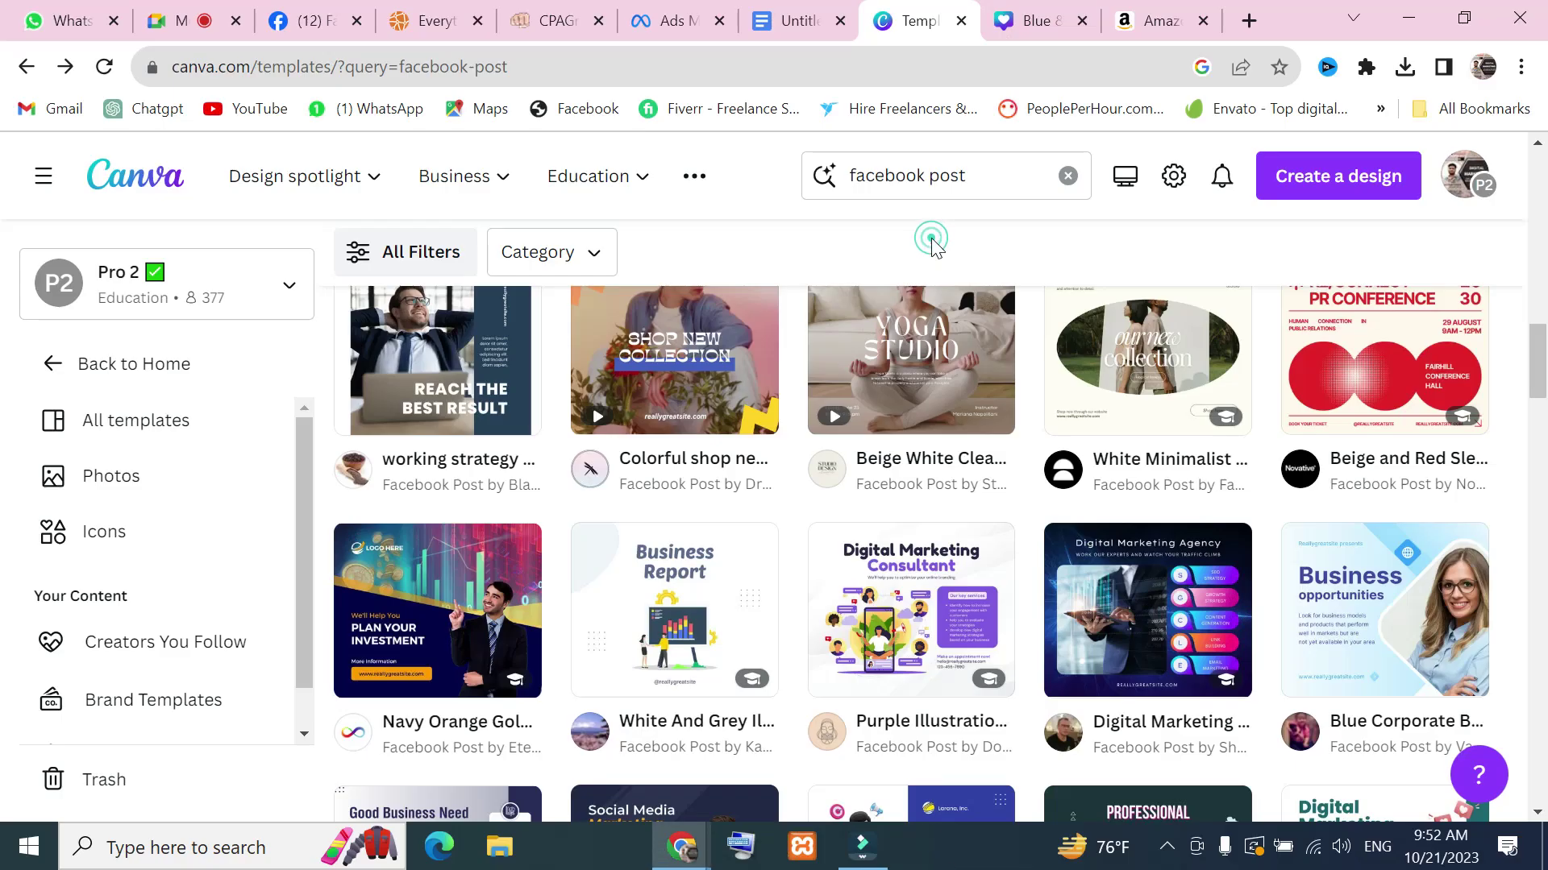
click(1070, 176)
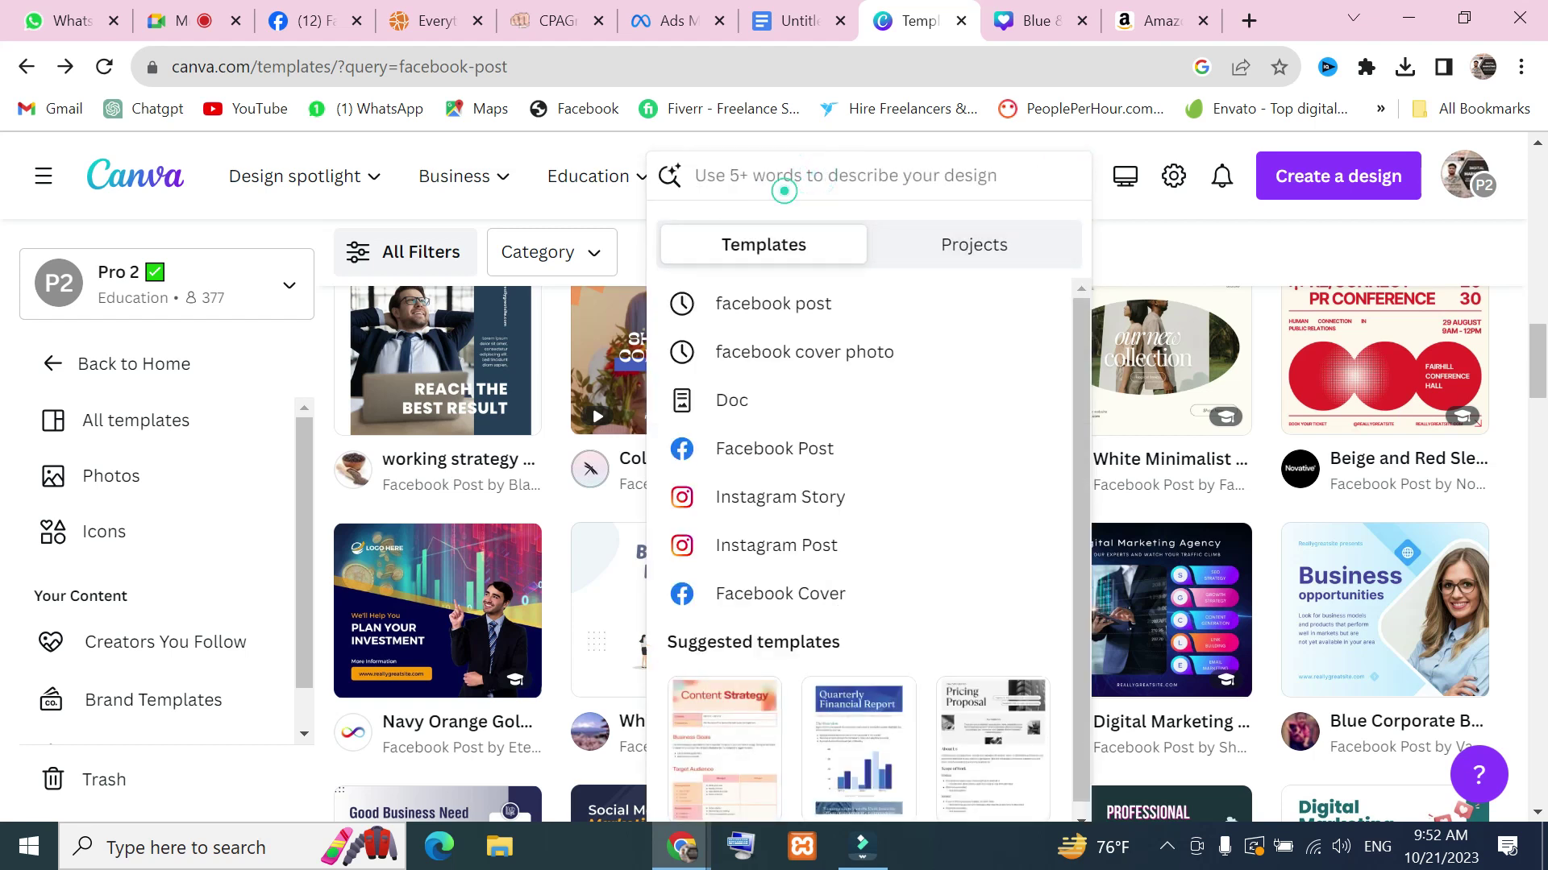
click(828, 311)
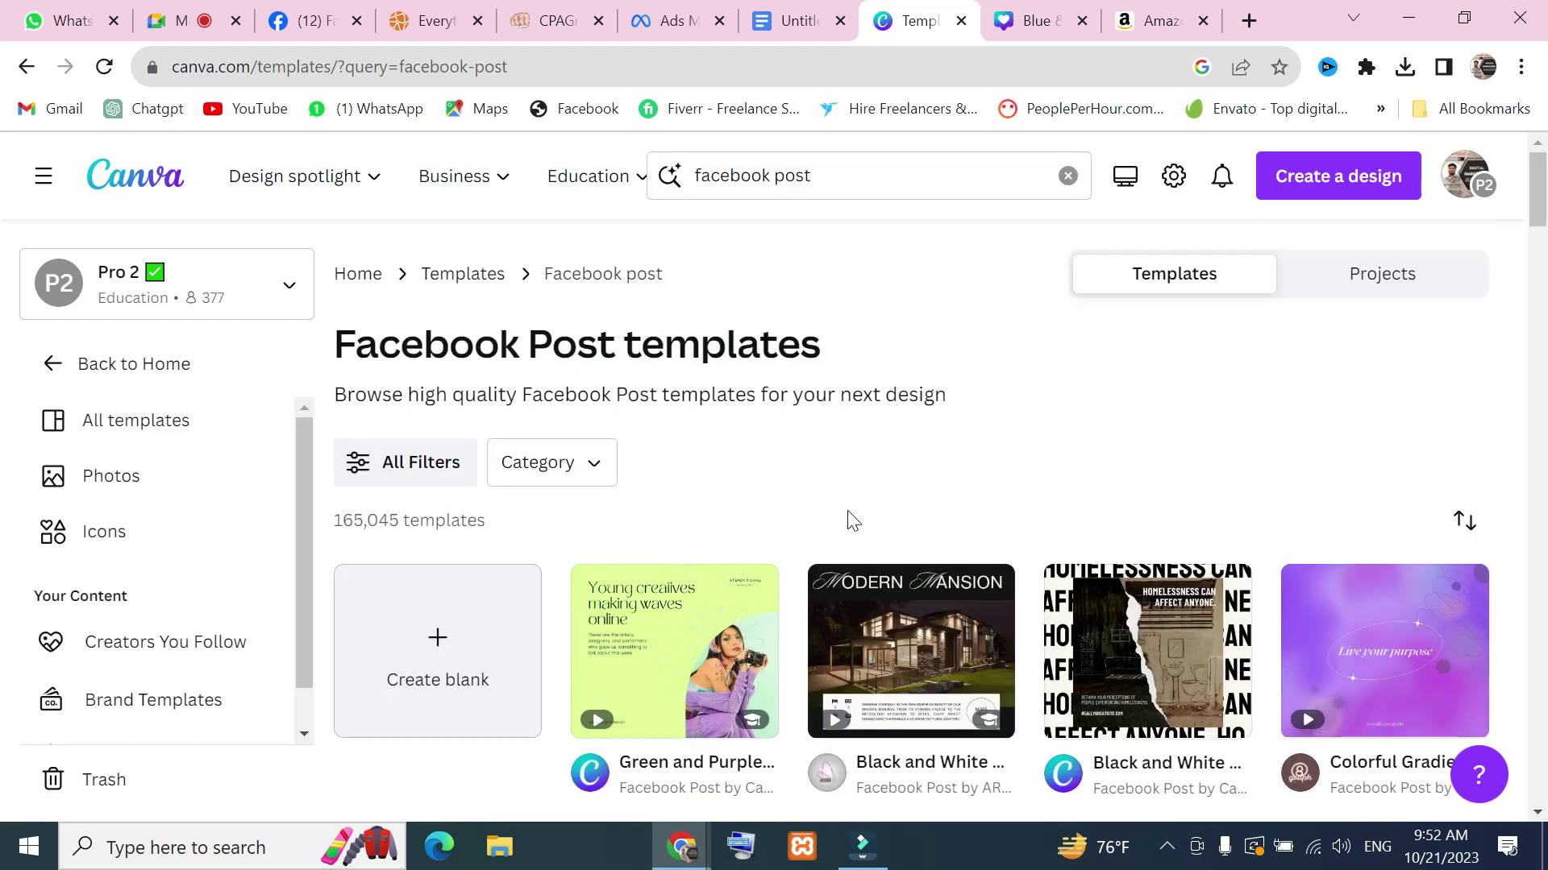
Browse the facebook post template results, then start typing 'seo pos' over the query
scroll(872, 581, down, 10)
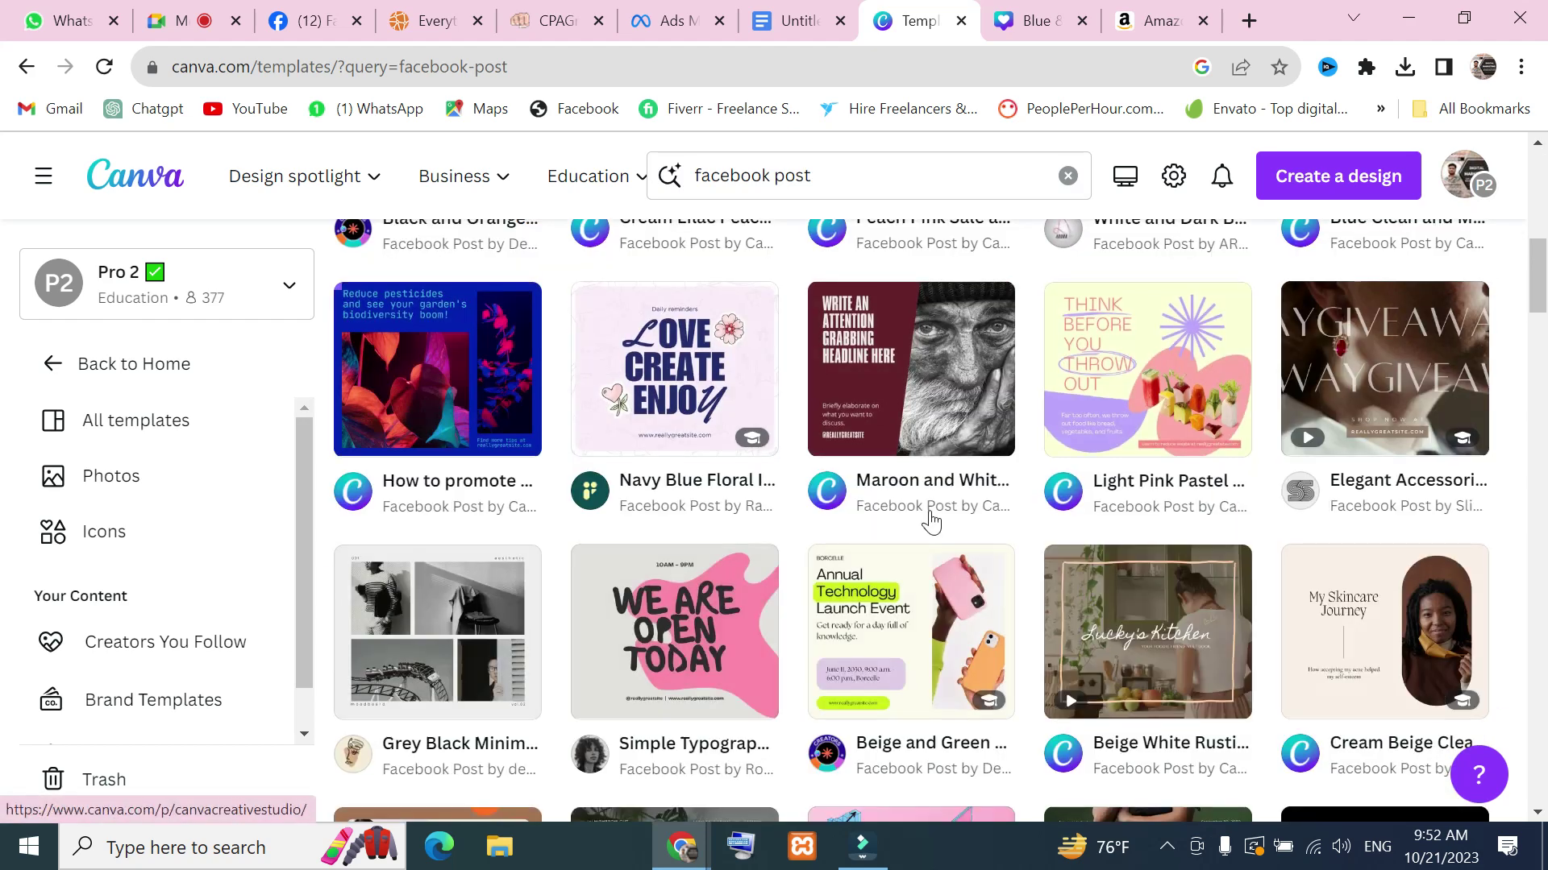
scroll(1102, 482, up, 2)
scroll(1103, 480, up, 3)
scroll(683, 429, down, 8)
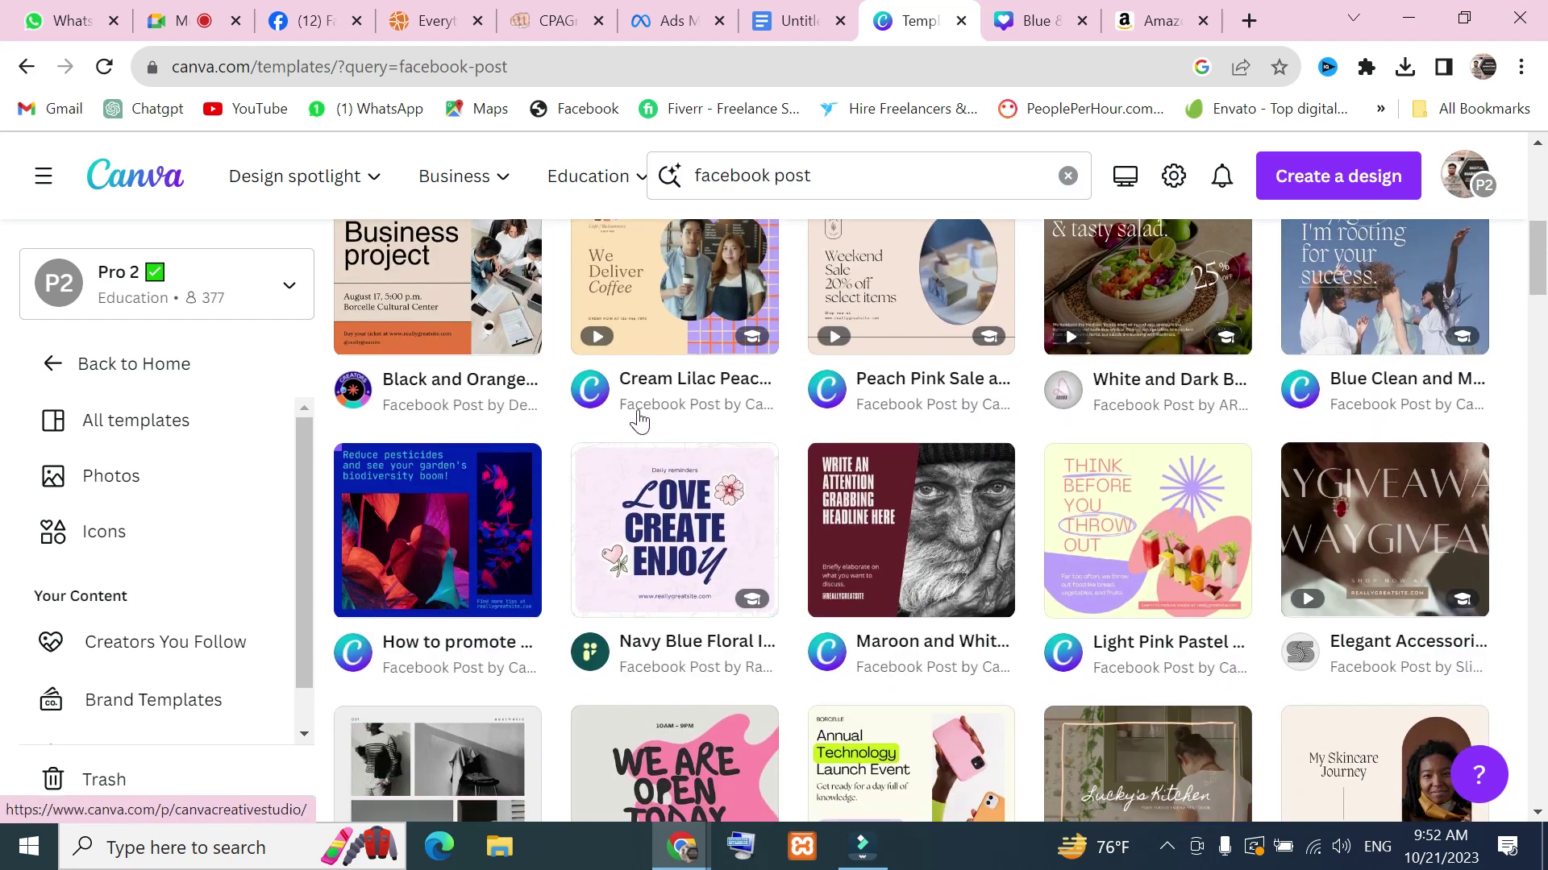
scroll(684, 429, down, 13)
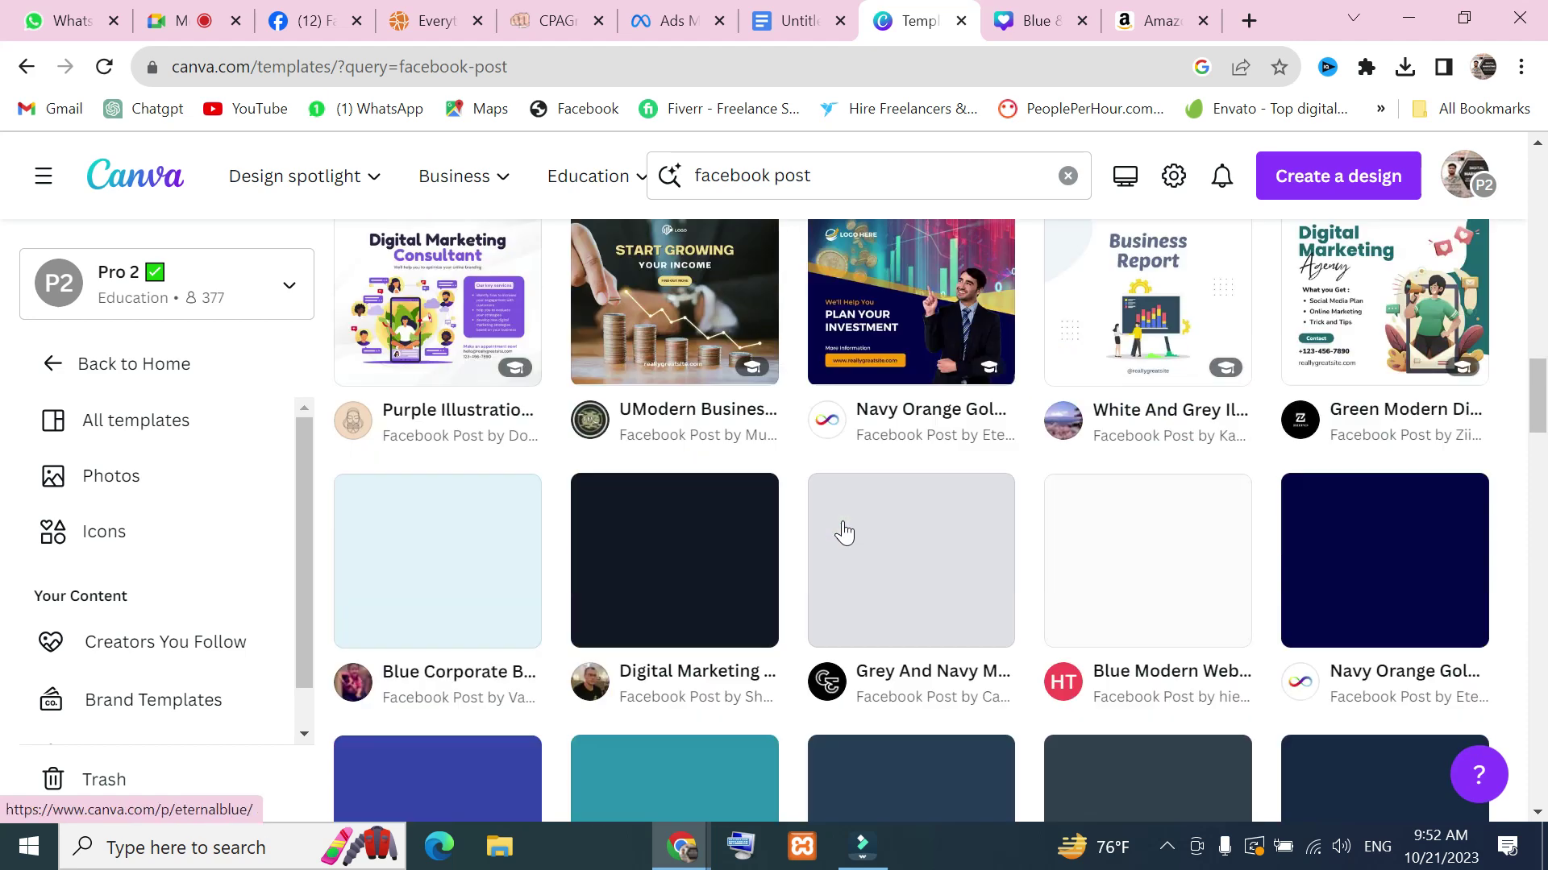
scroll(969, 560, down, 4)
scroll(908, 436, up, 6)
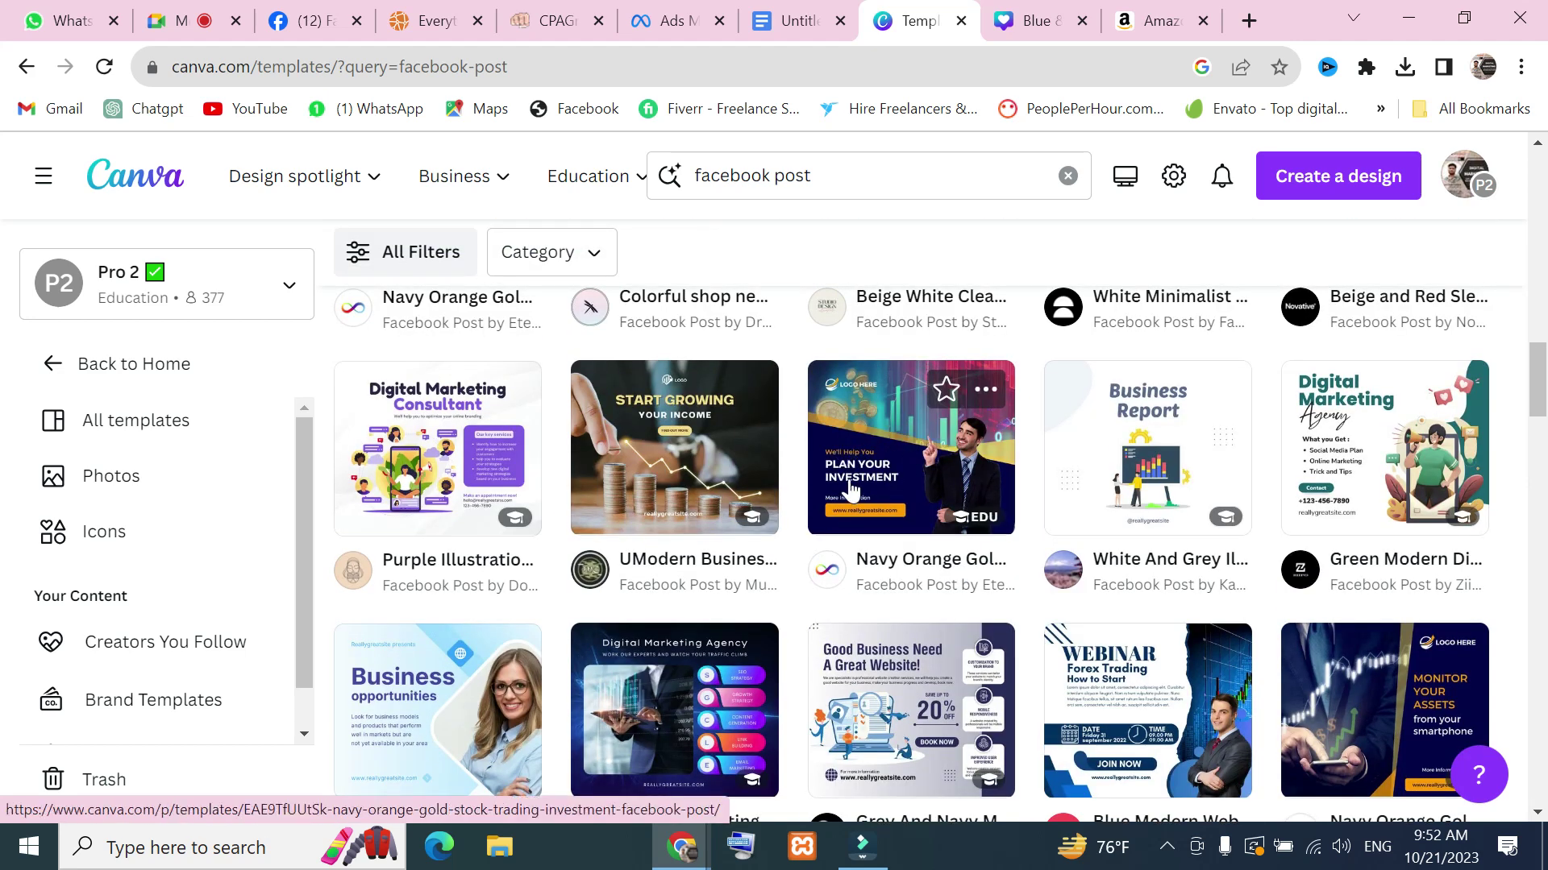
scroll(975, 439, down, 2)
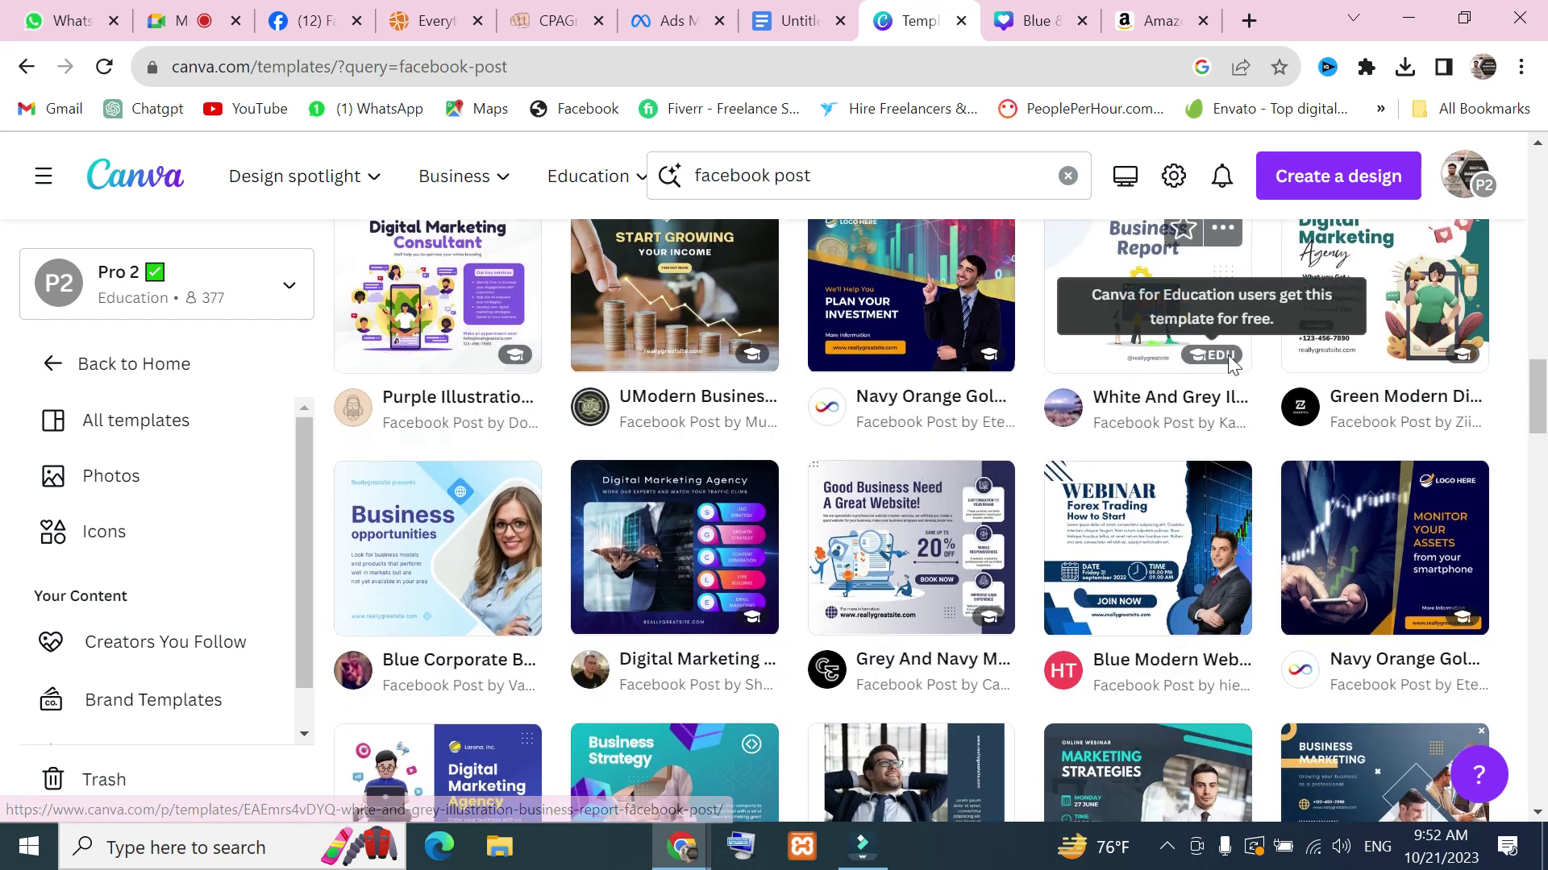
scroll(1217, 362, down, 2)
scroll(839, 494, down, 8)
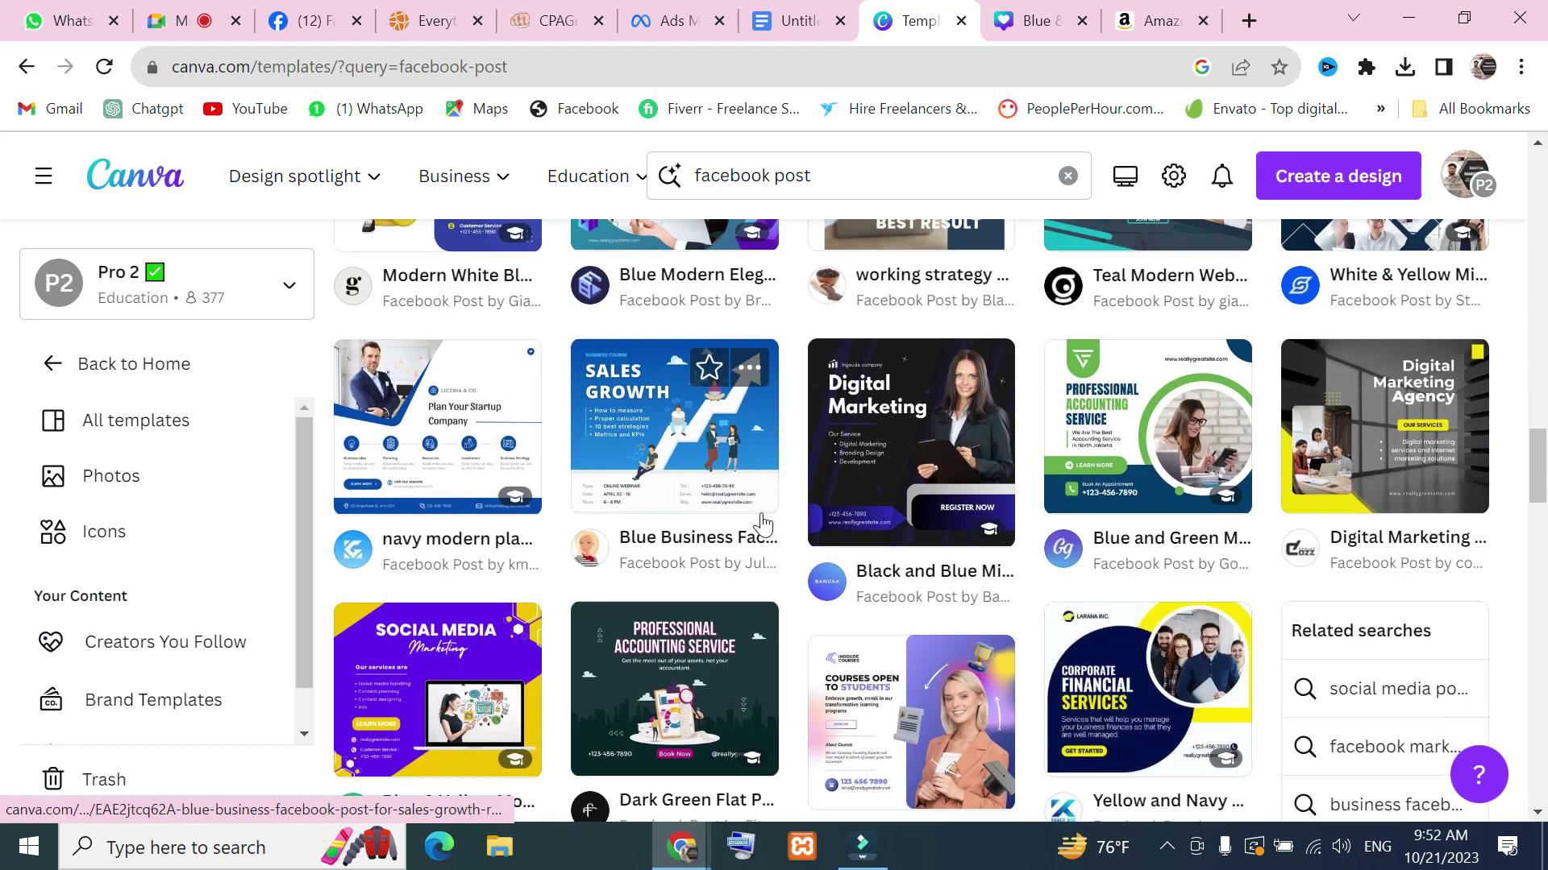
scroll(749, 504, up, 10)
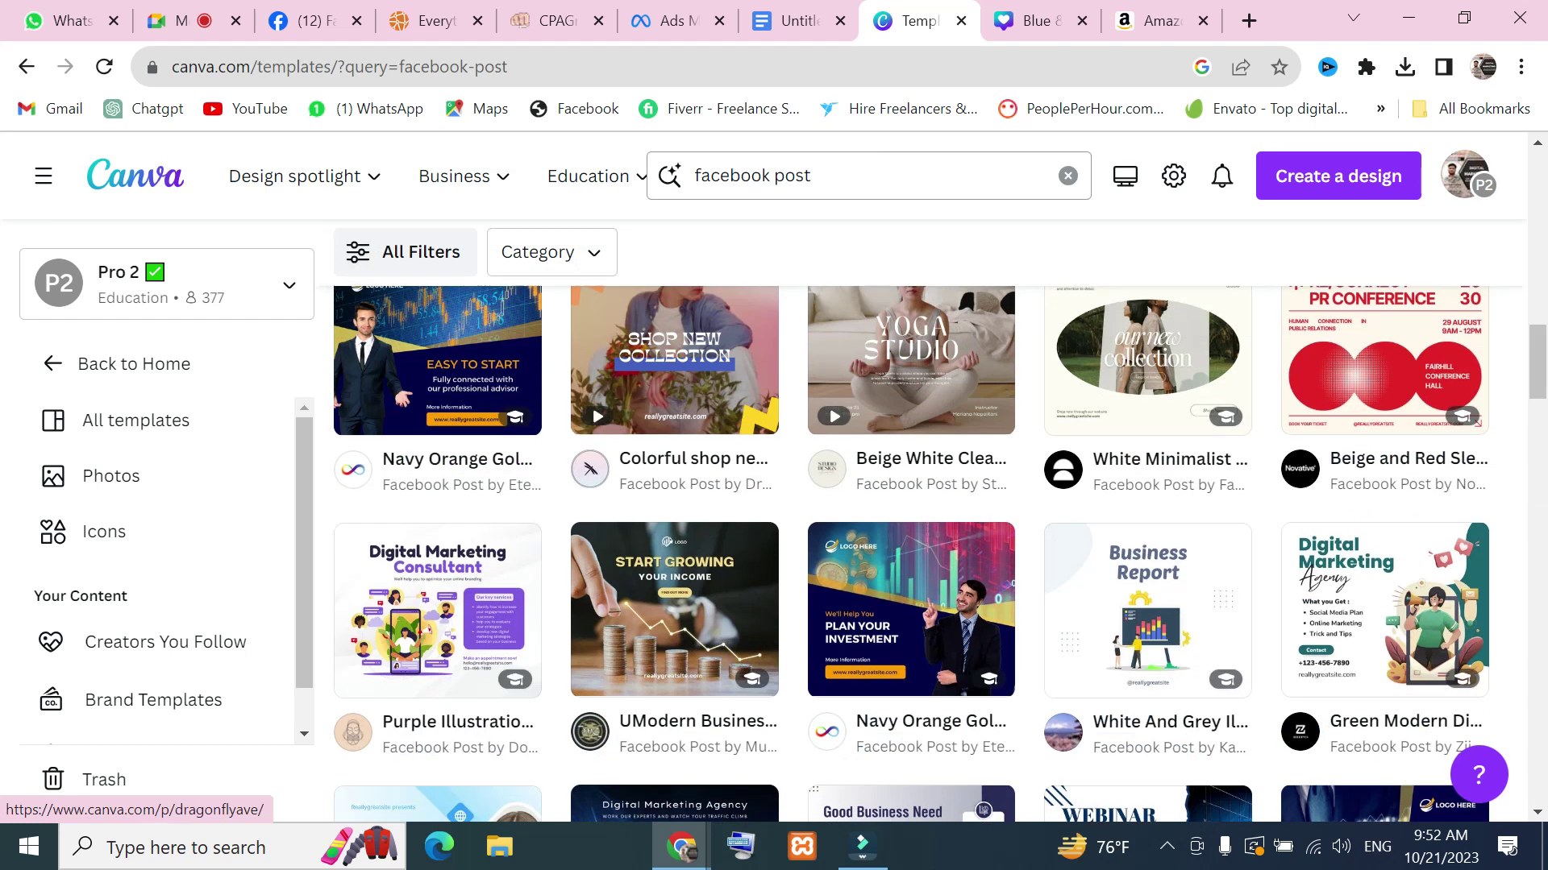
click(843, 170)
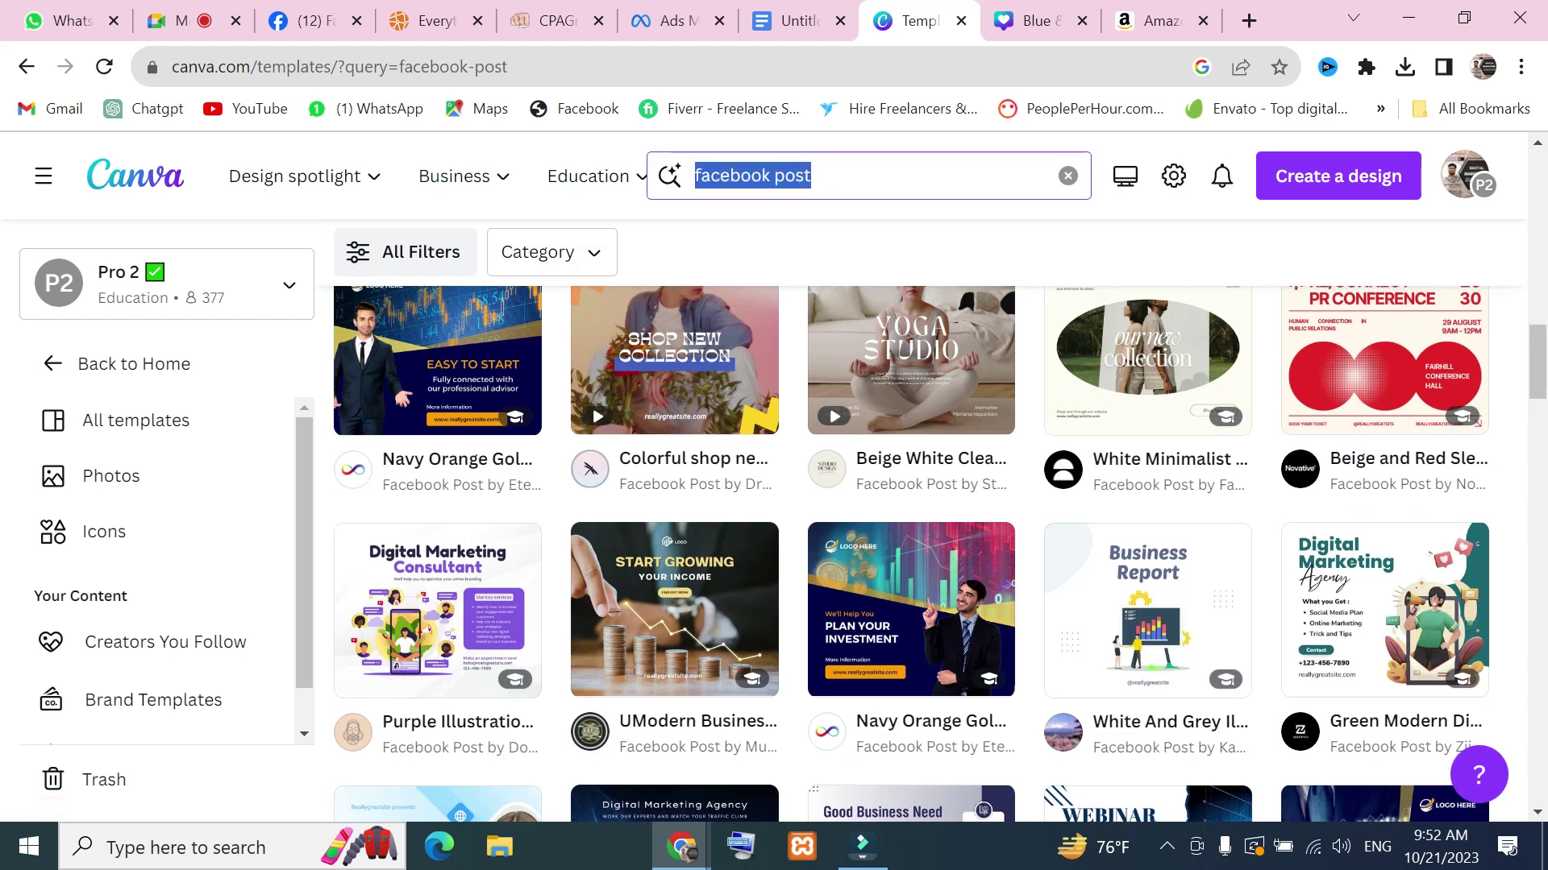
text(seo pos)
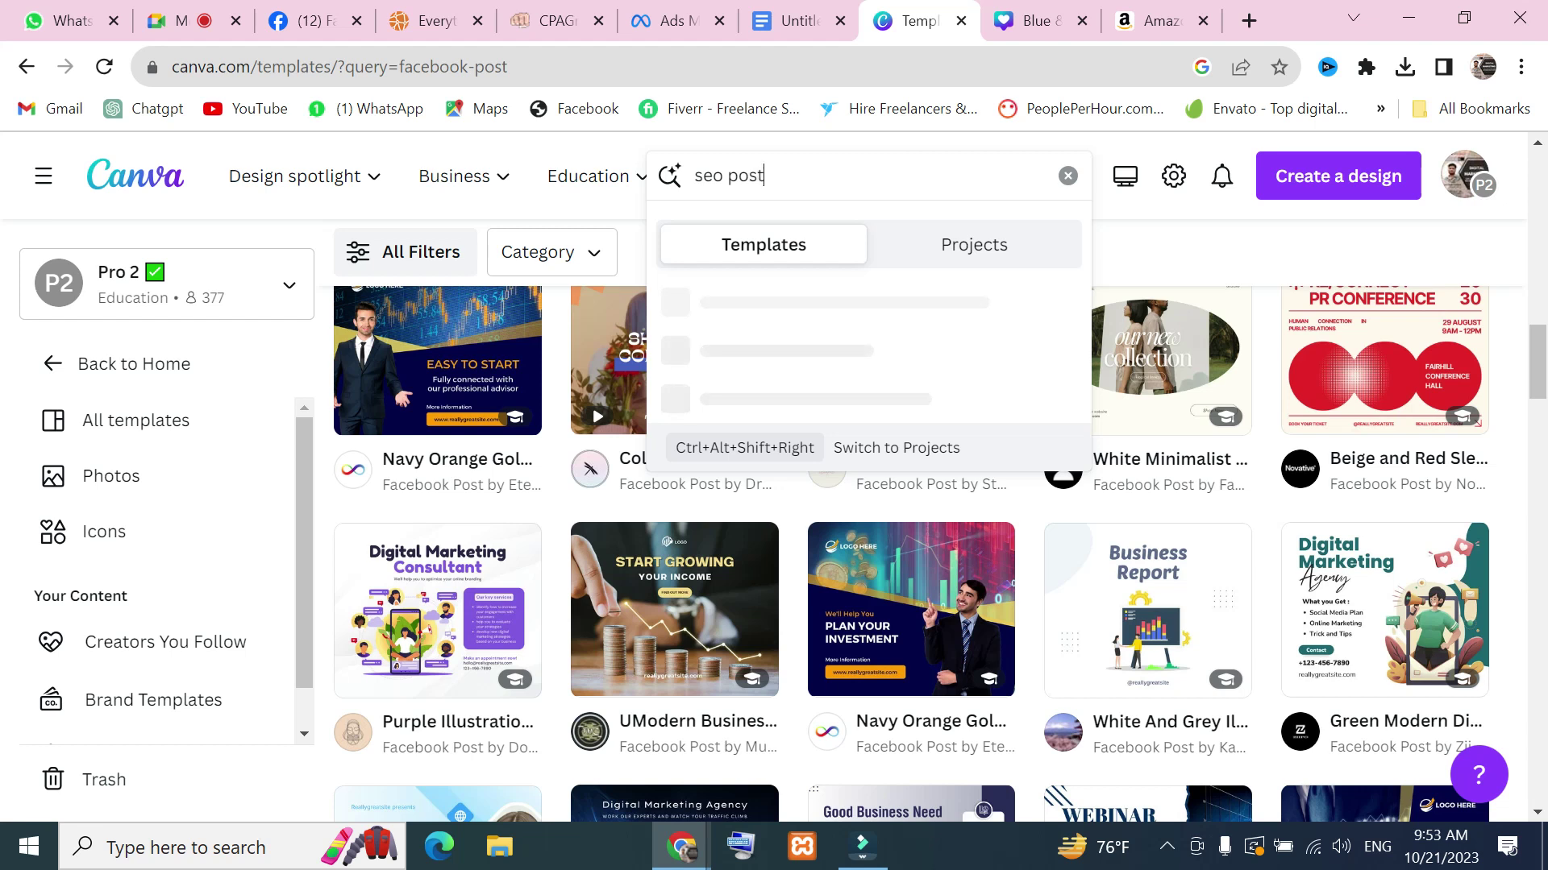
Run the 'seo post' template search and scroll through the results
key(Return)
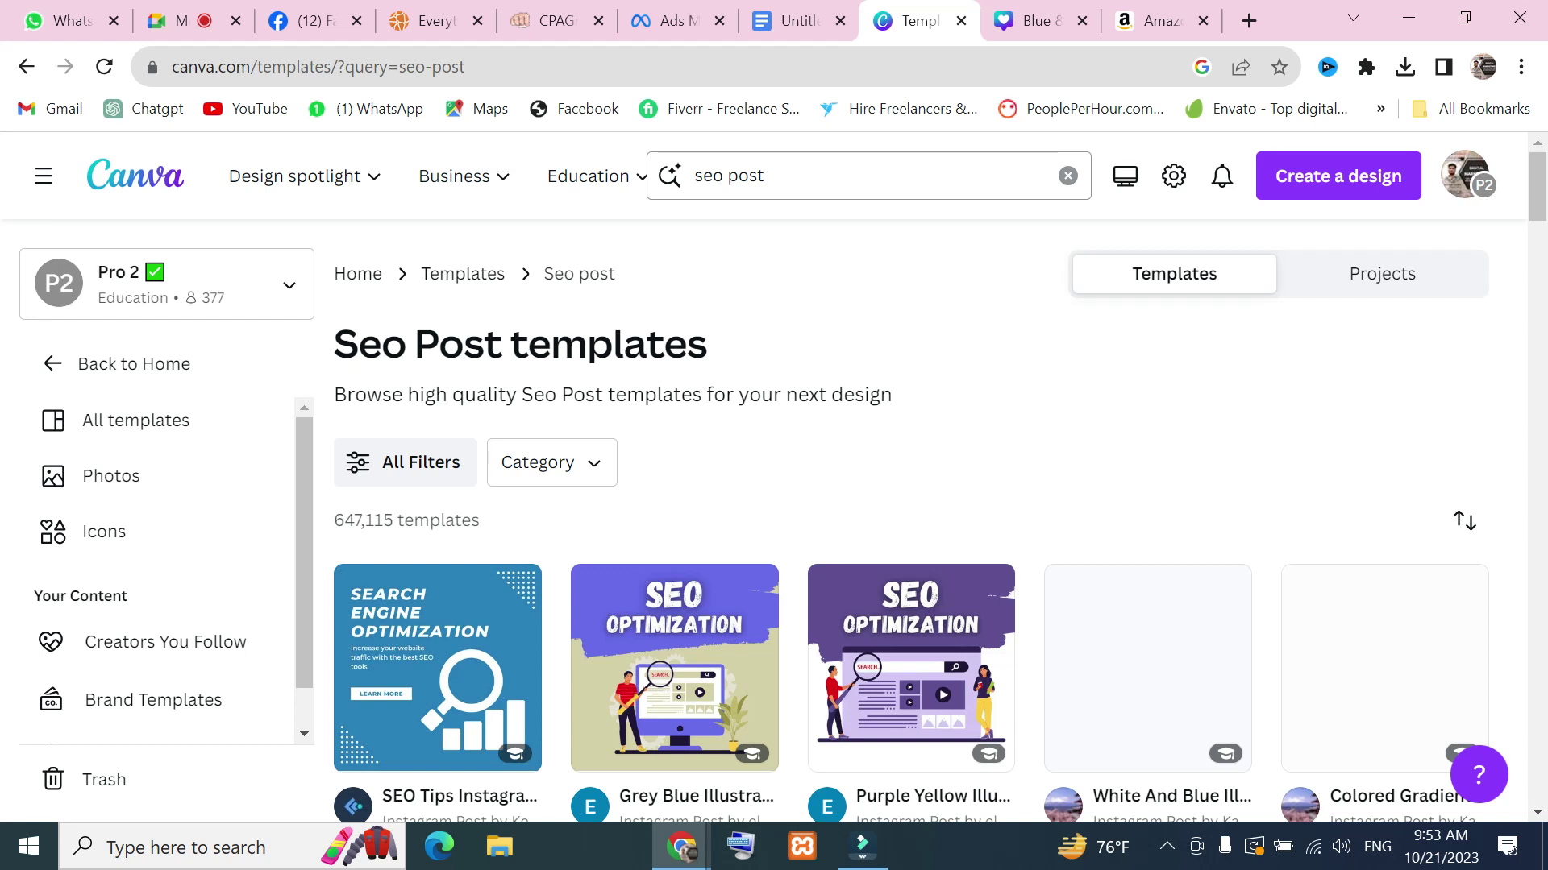
scroll(573, 393, down, 4)
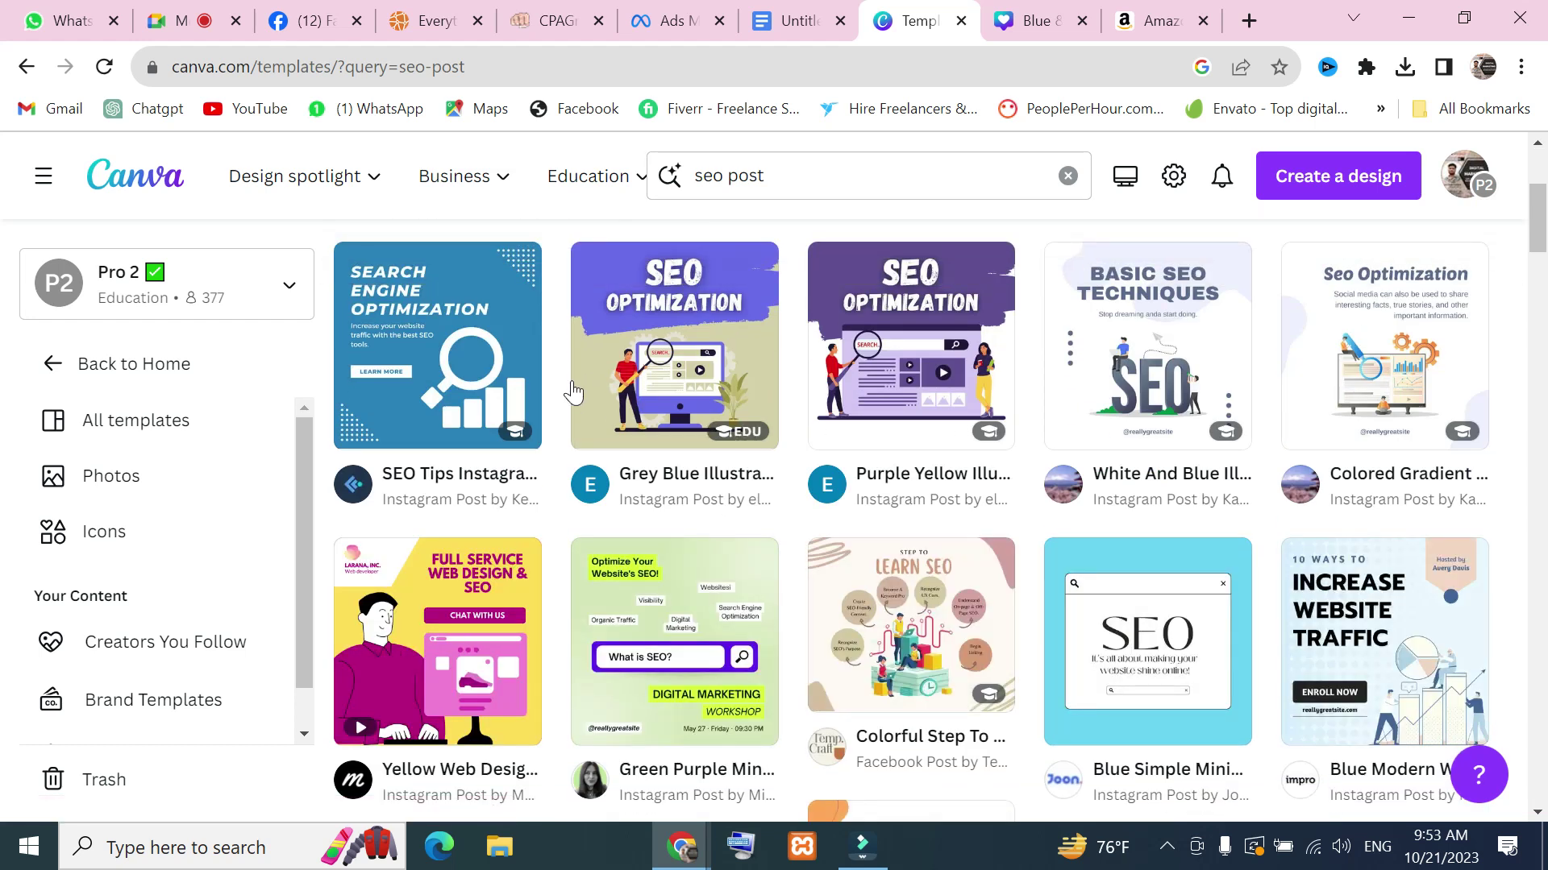
scroll(573, 392, down, 4)
scroll(785, 508, up, 6)
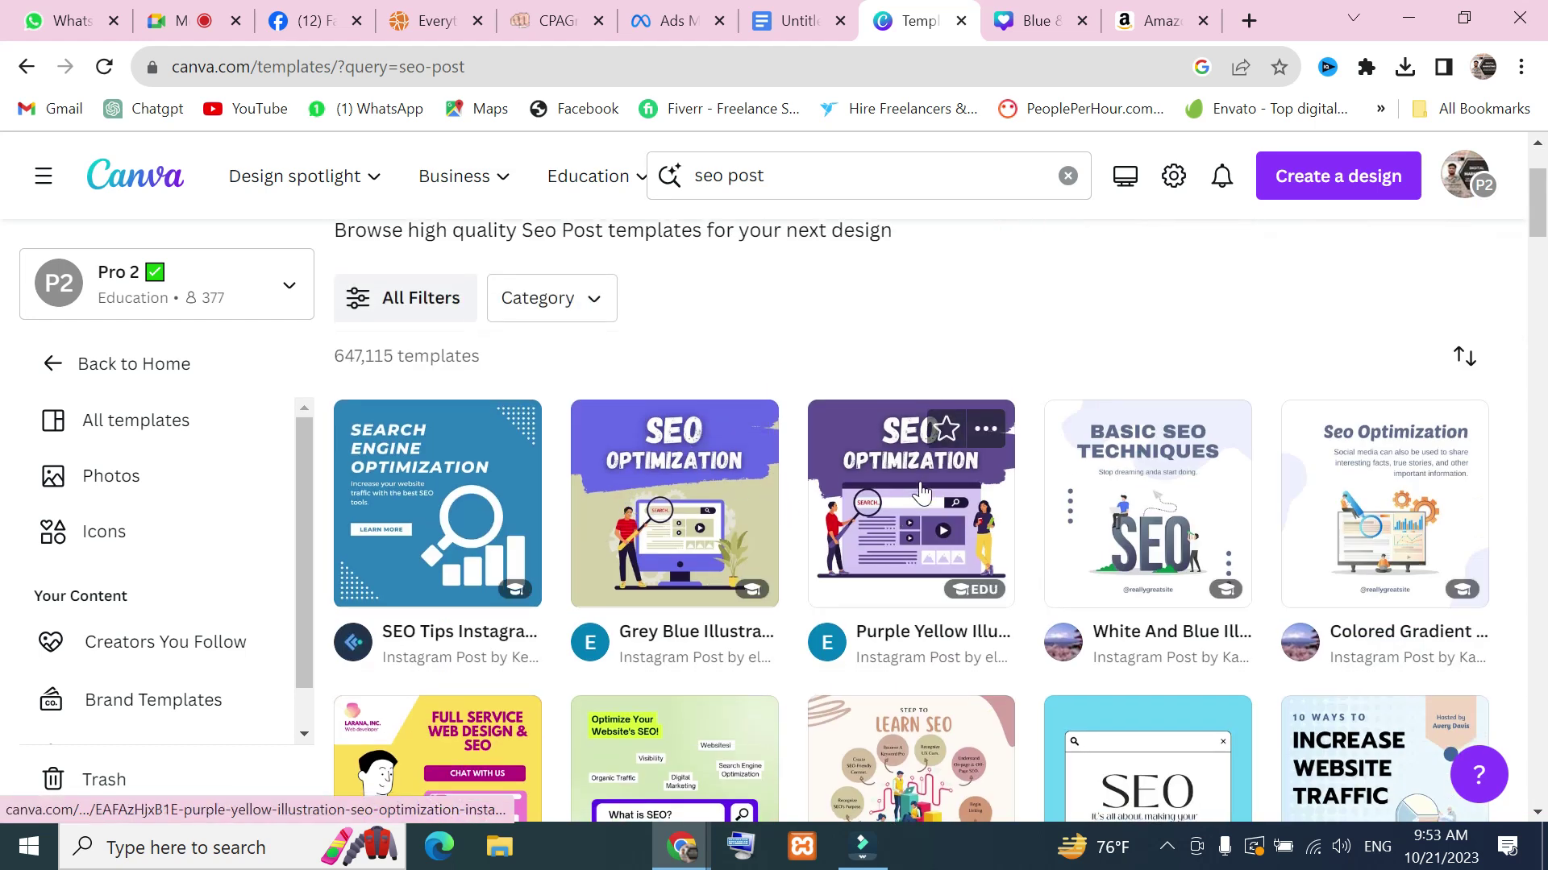
scroll(921, 493, down, 8)
scroll(1169, 492, down, 2)
scroll(1165, 467, up, 2)
Open the Purple and Yellow Modern SEO Marketing Infographic template for customizing in a new tab
click(1159, 438)
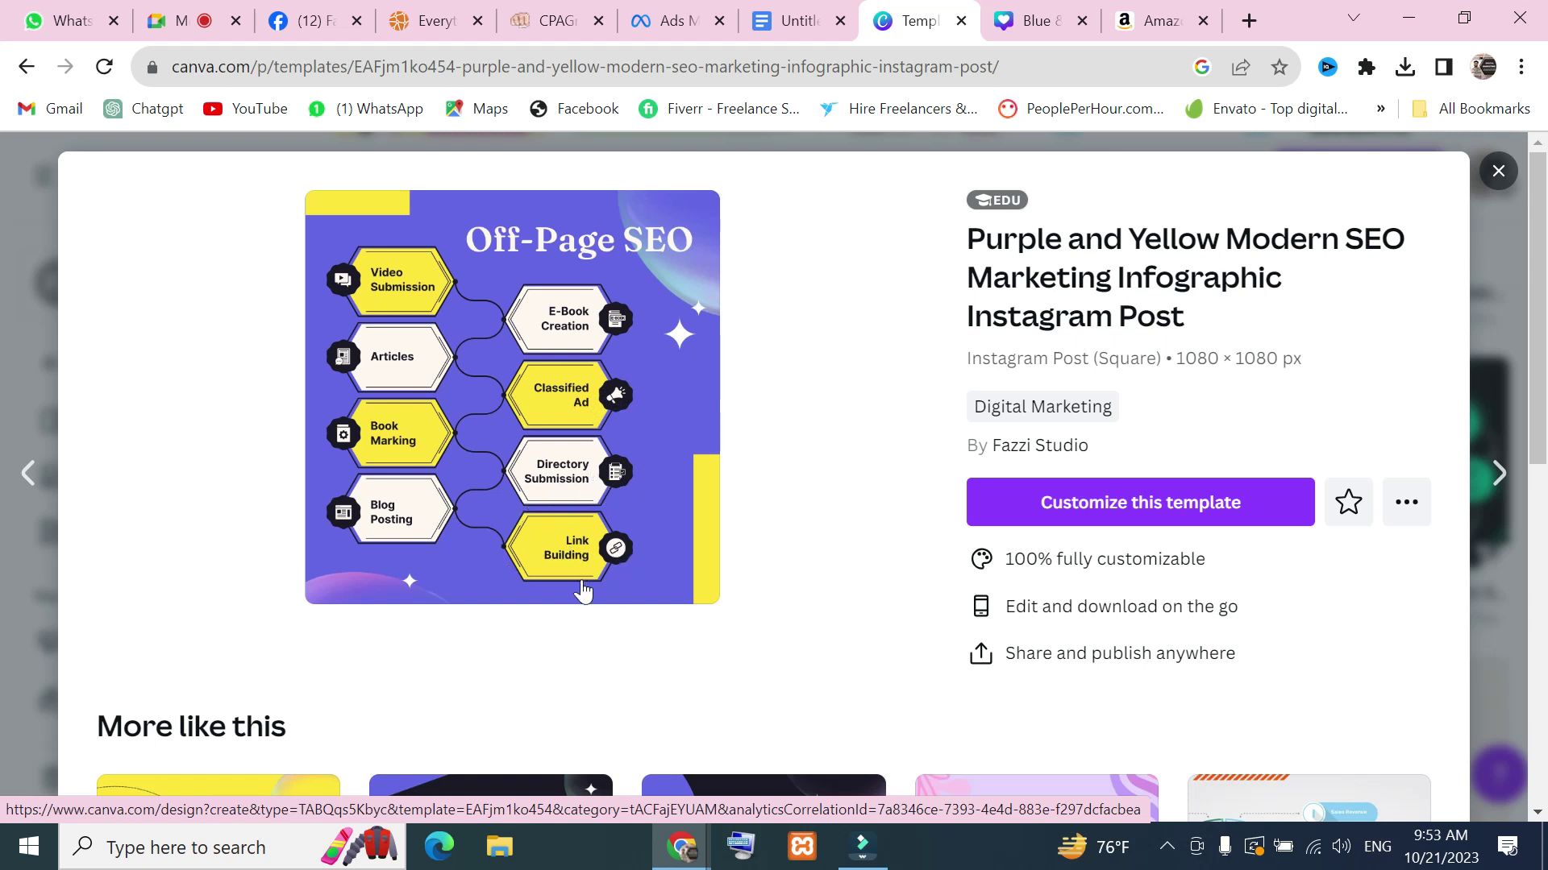
click(590, 330)
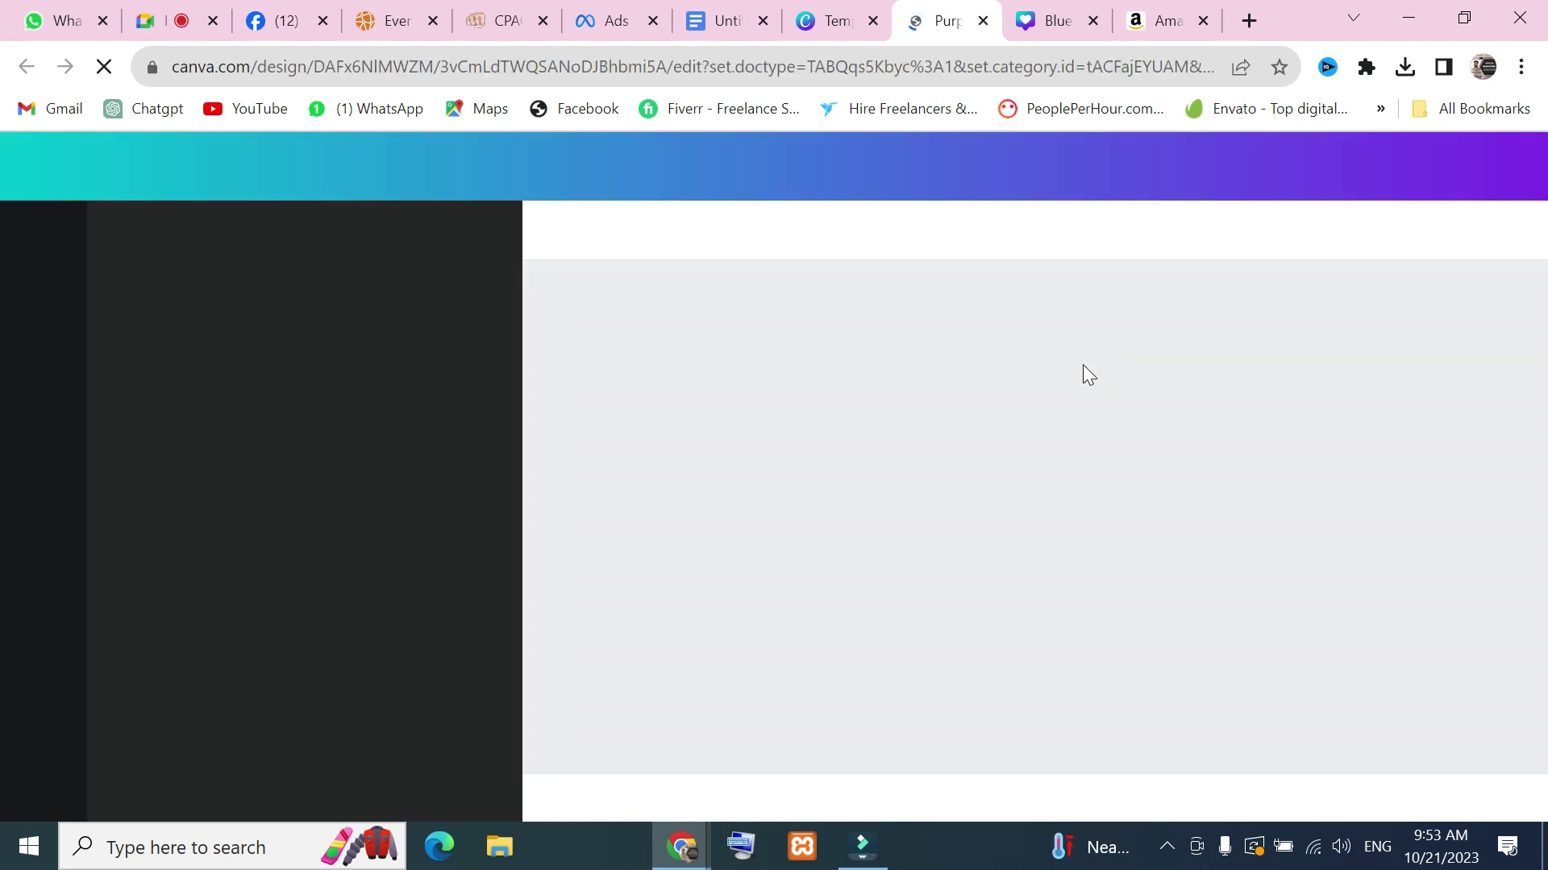
click(839, 34)
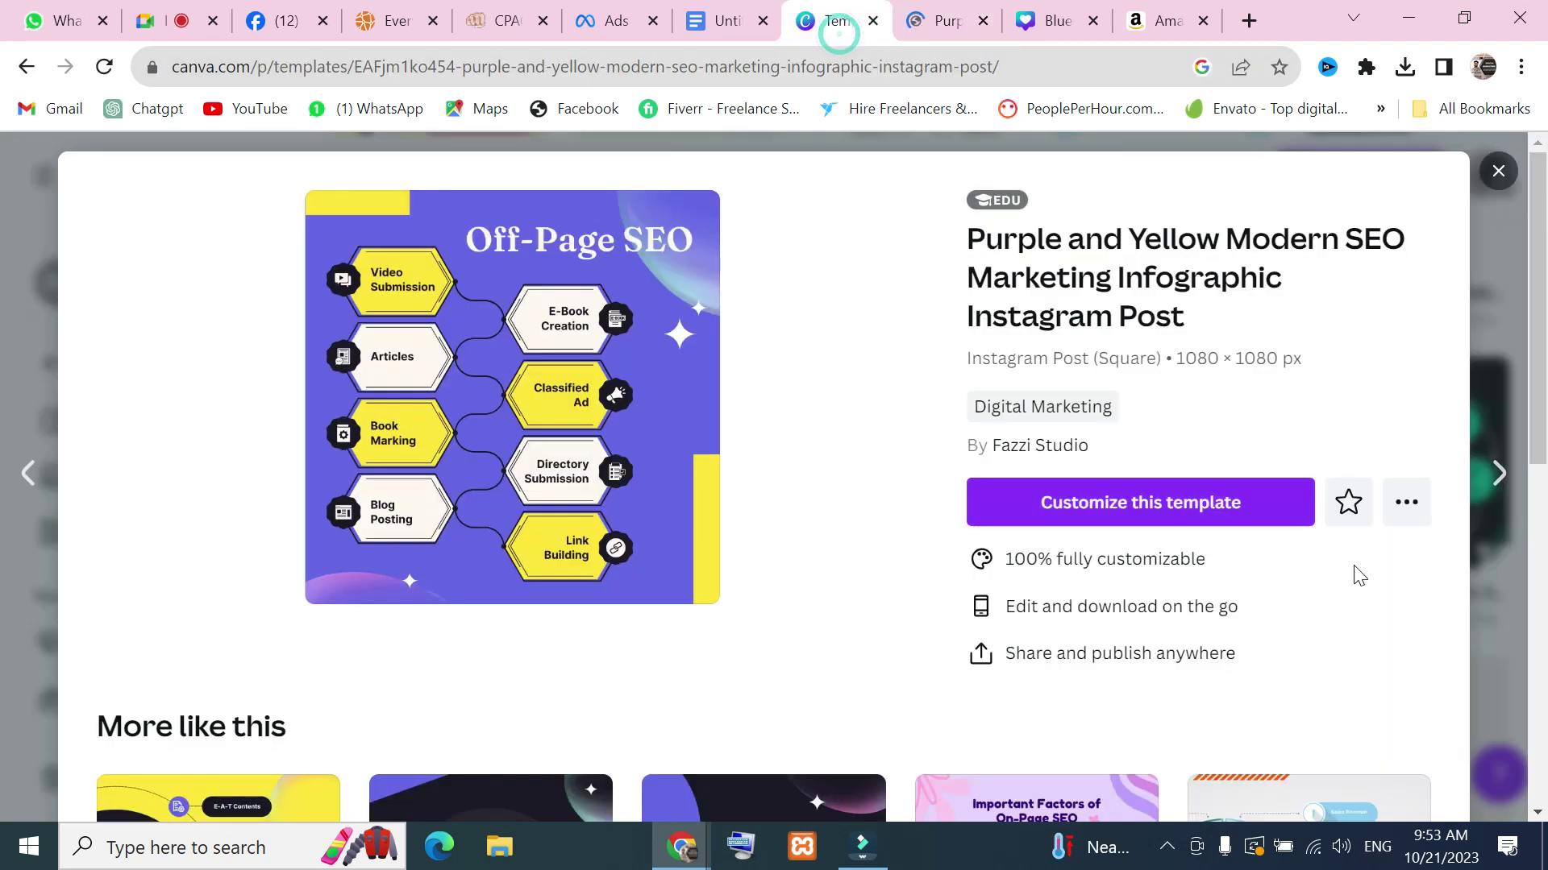
click(1498, 172)
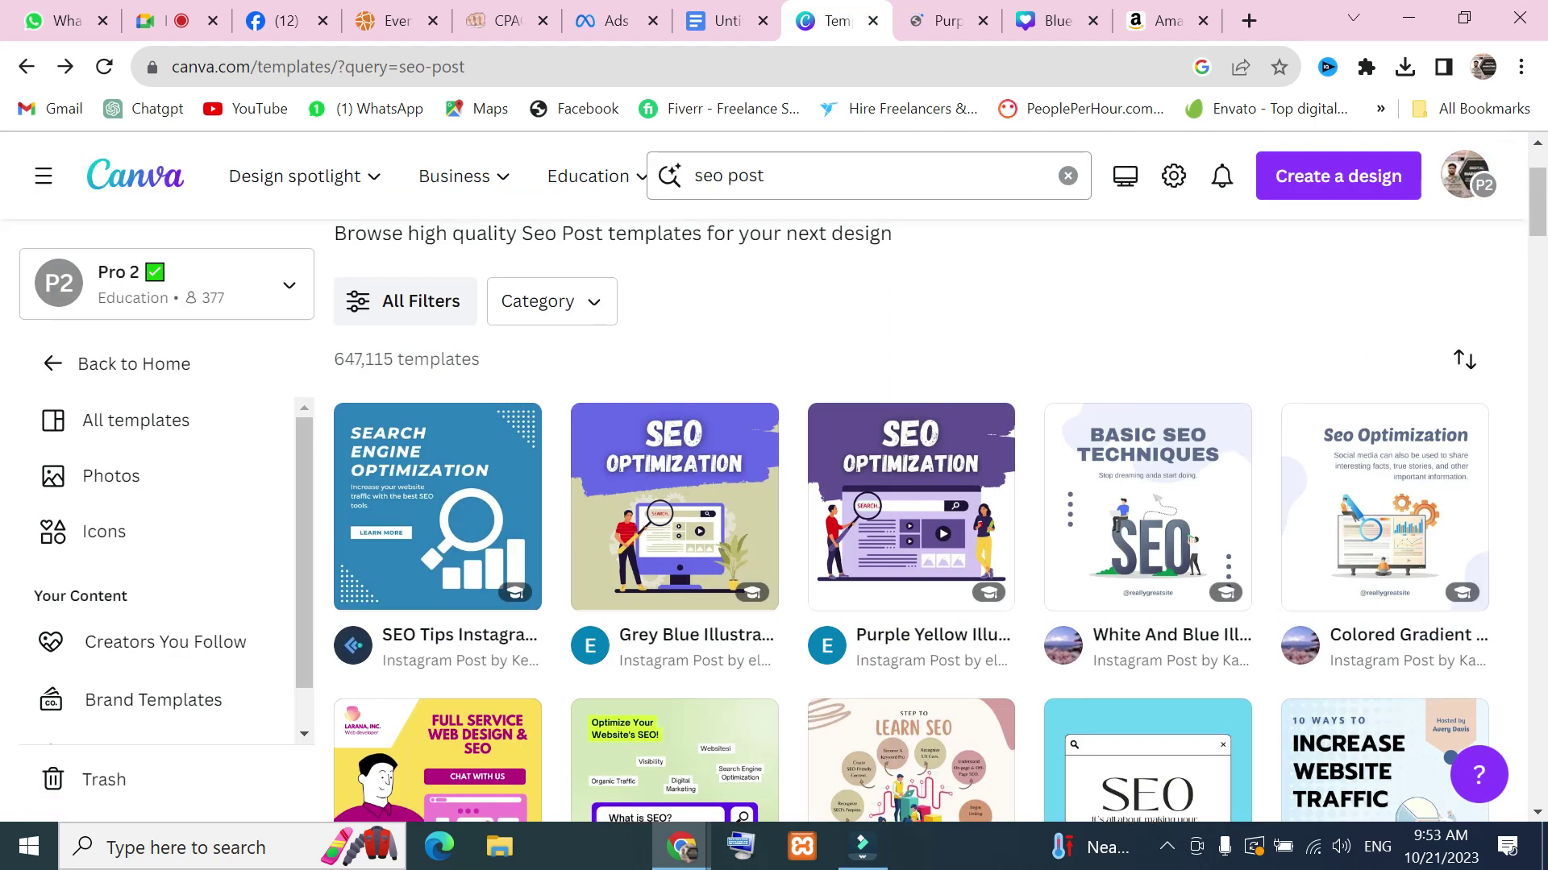
click(808, 179)
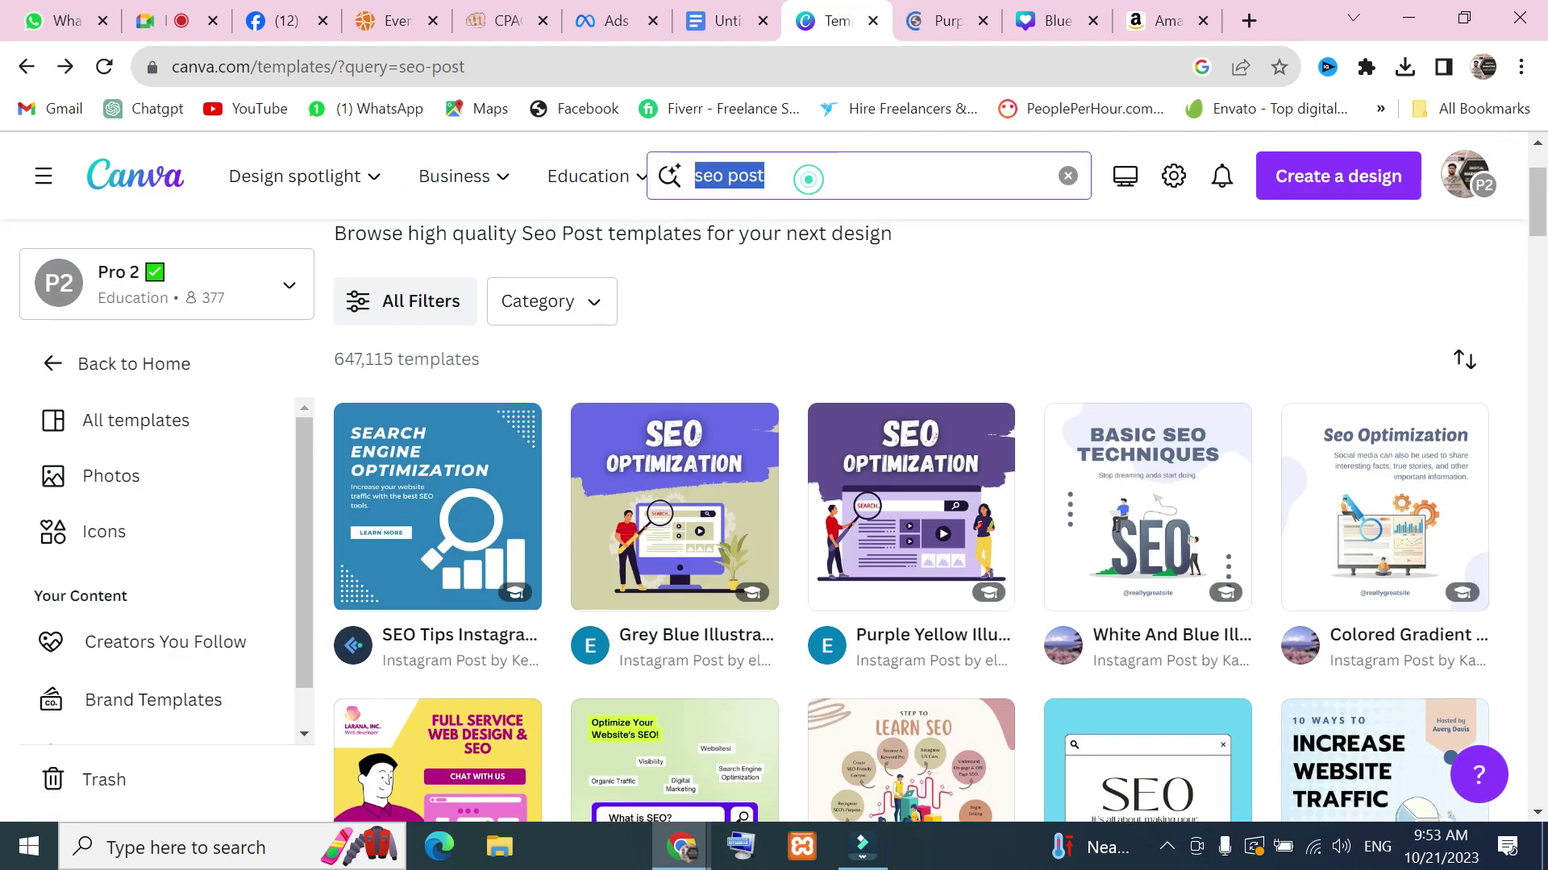
Search Canva templates for 'smm post' and scroll through the results
text(so)
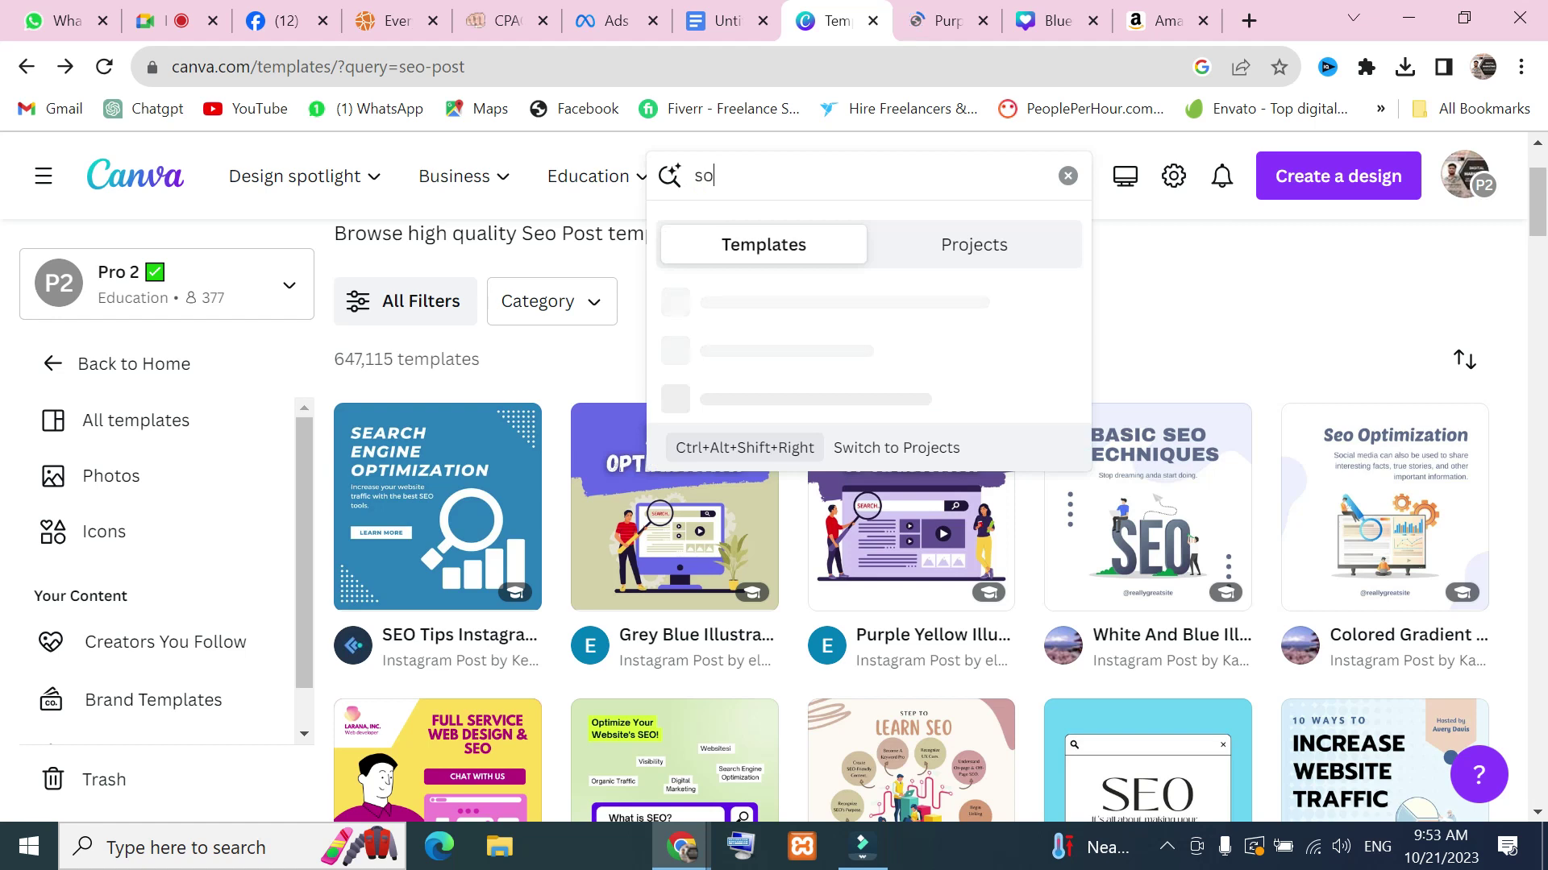
key(BackSpace)
text(smm post)
key(Return)
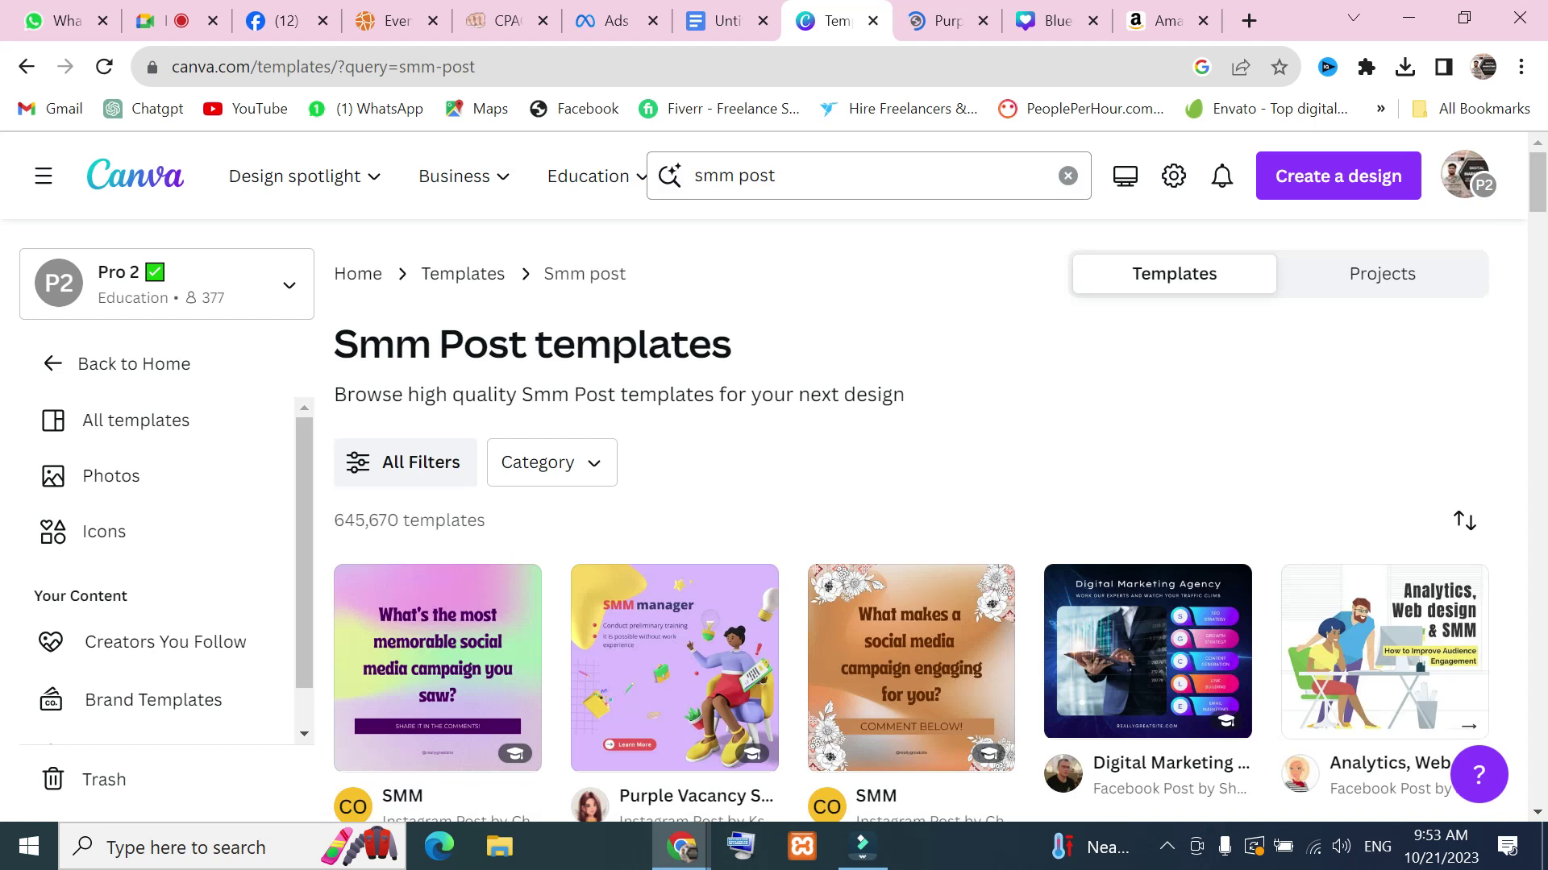
scroll(1205, 528, down, 13)
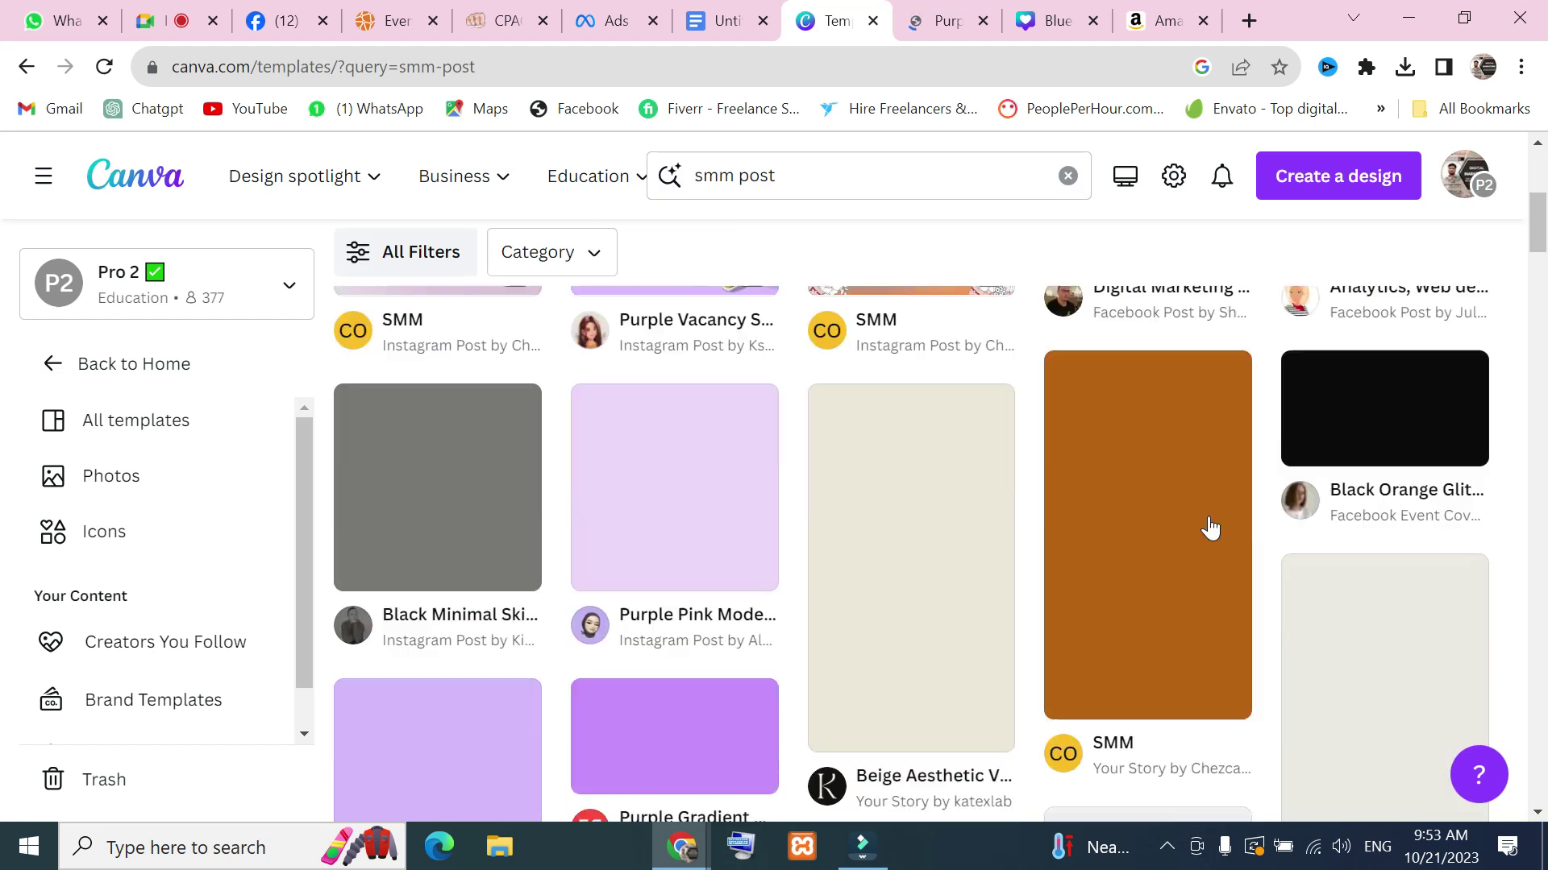
scroll(806, 524, up, 2)
scroll(804, 520, down, 4)
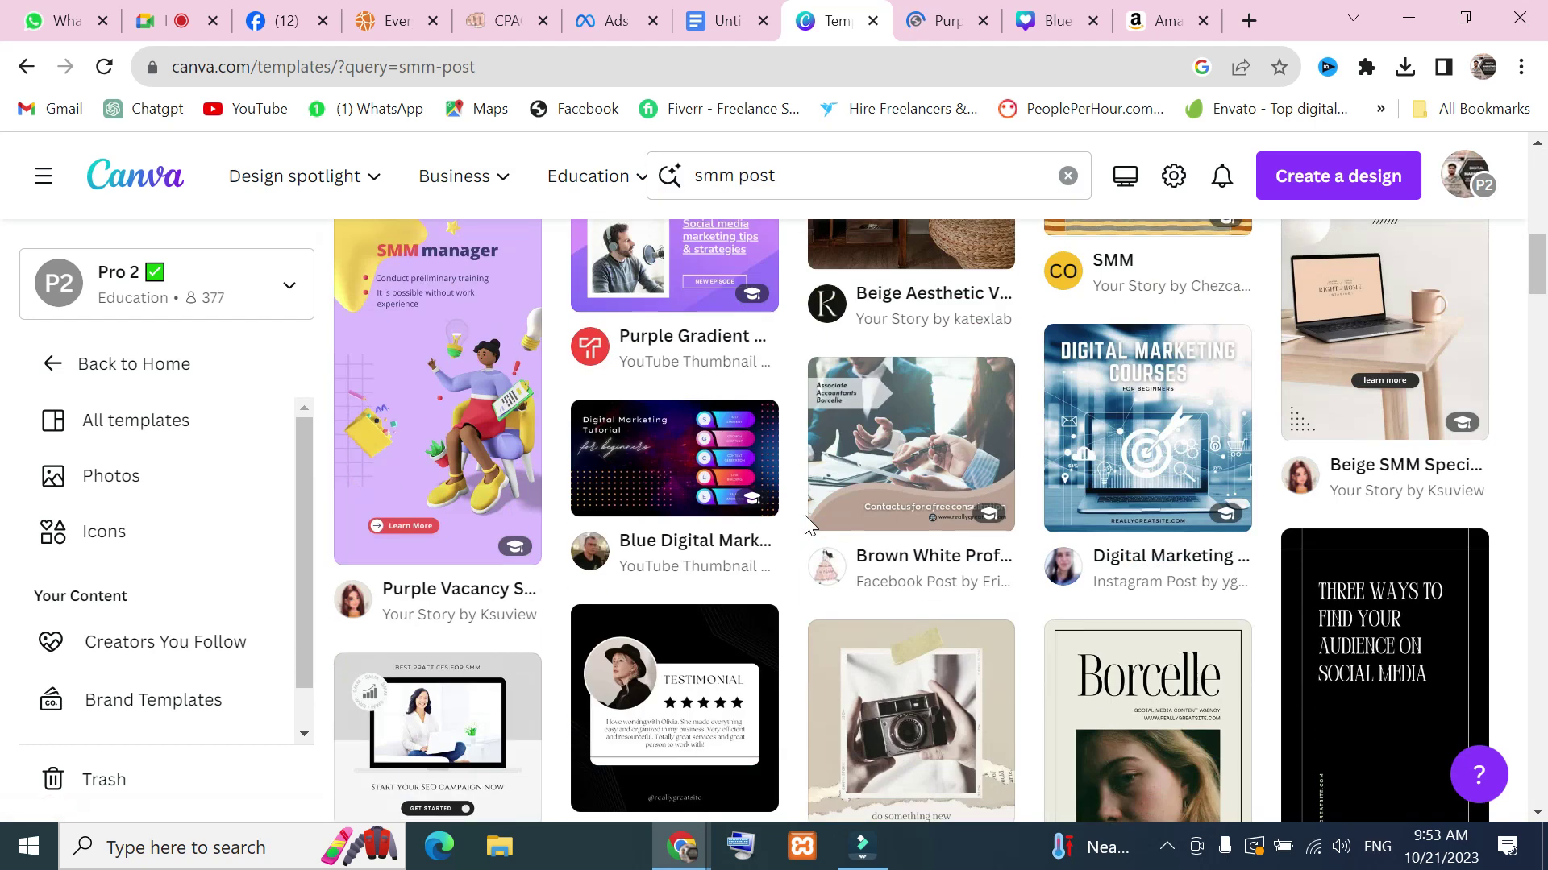
scroll(766, 463, up, 4)
scroll(683, 488, up, 2)
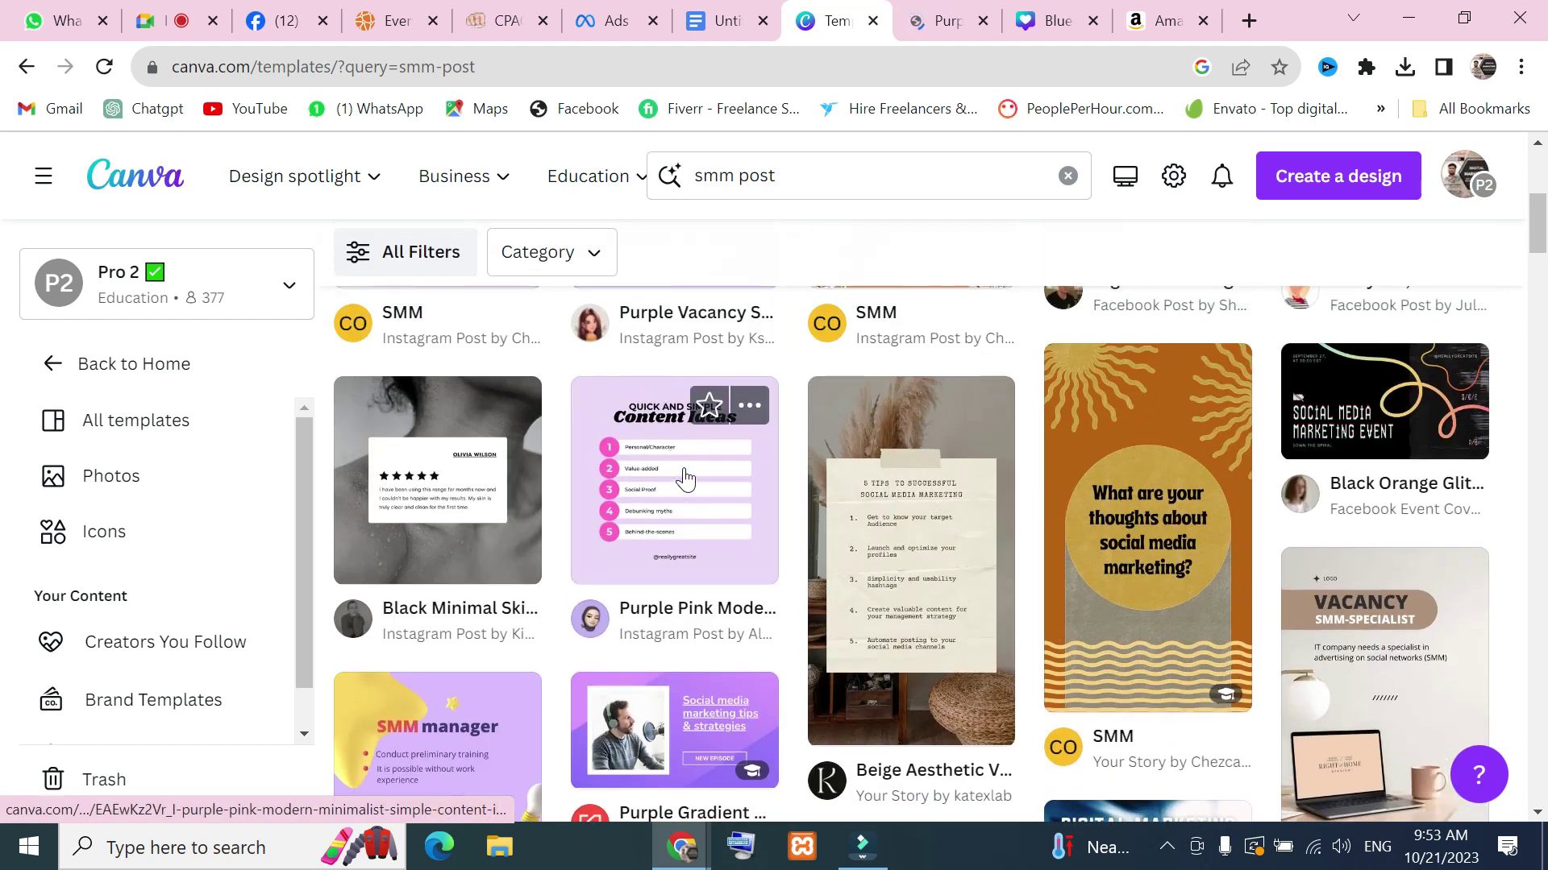
Preview the Purple Pink content ideas template, close it, then preview Sales VS Marketing
click(685, 479)
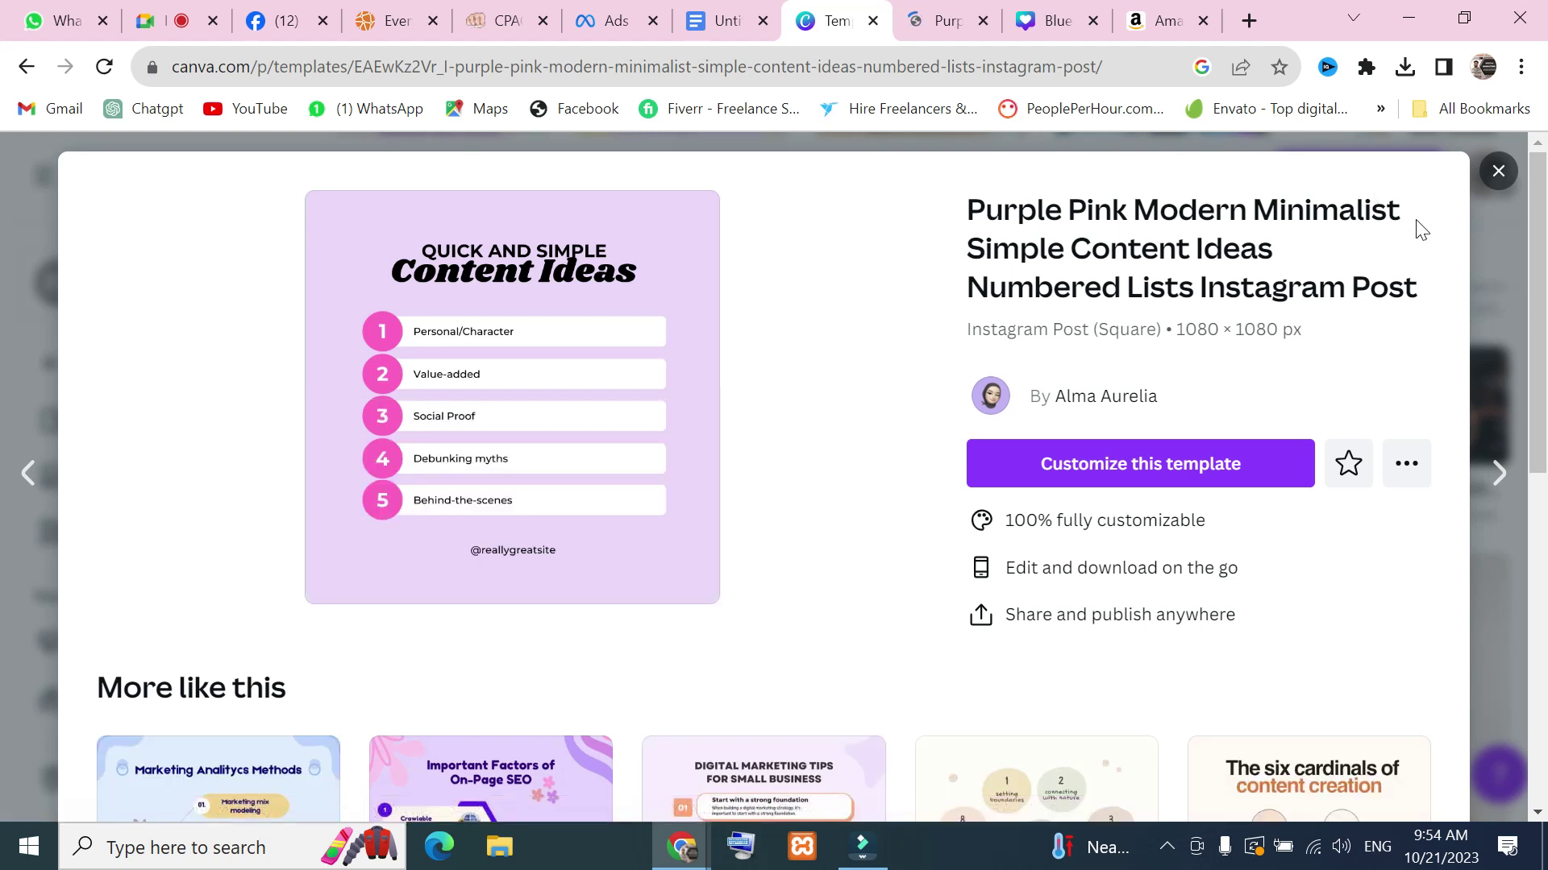
click(1499, 172)
scroll(1080, 524, down, 8)
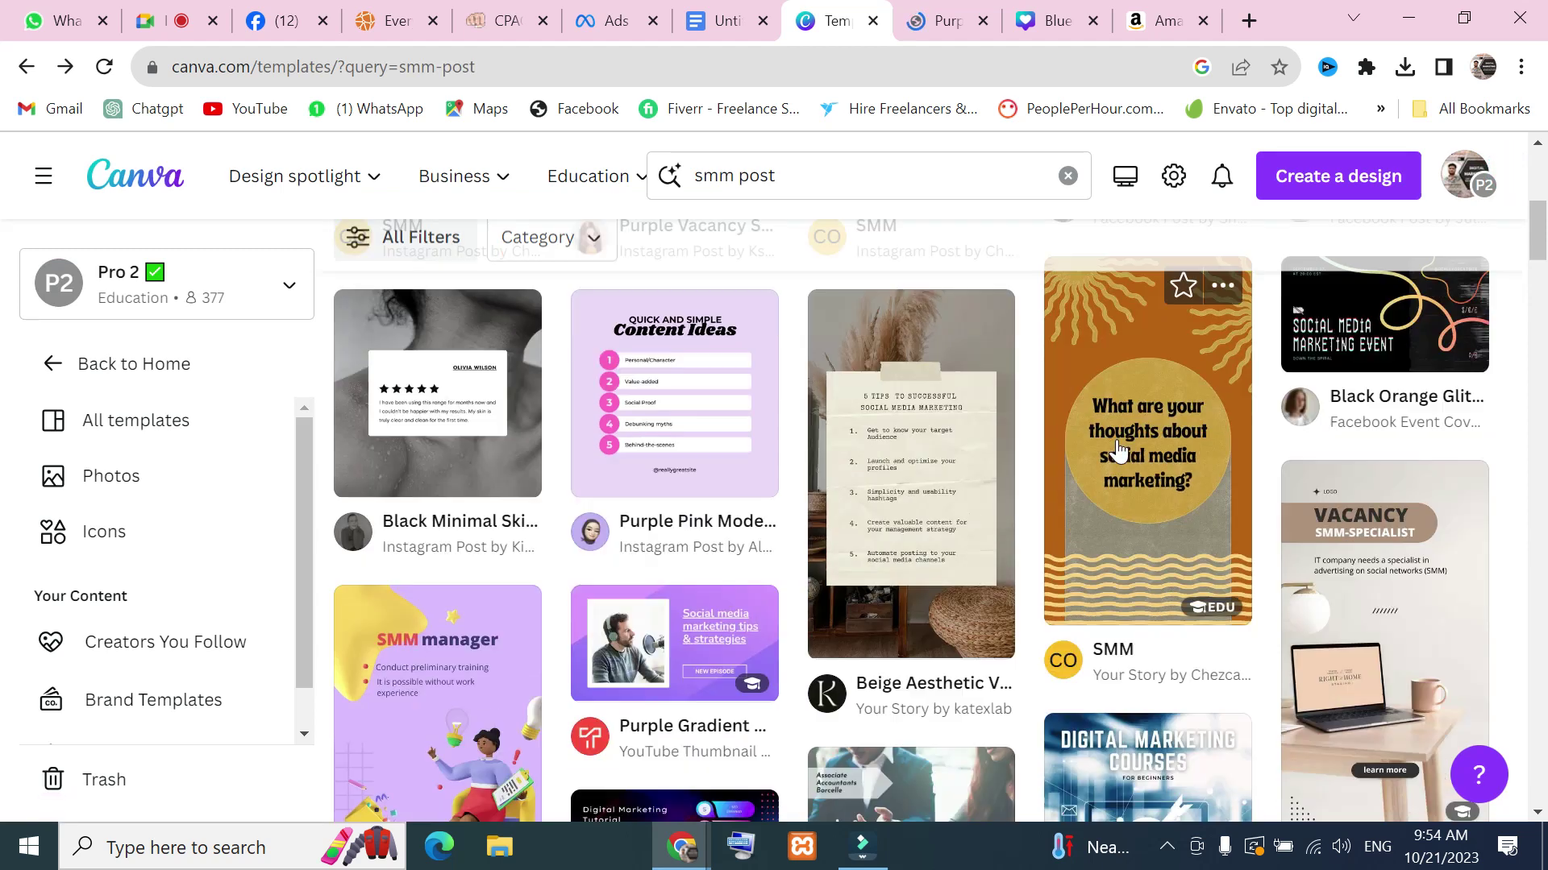
scroll(1075, 569, down, 10)
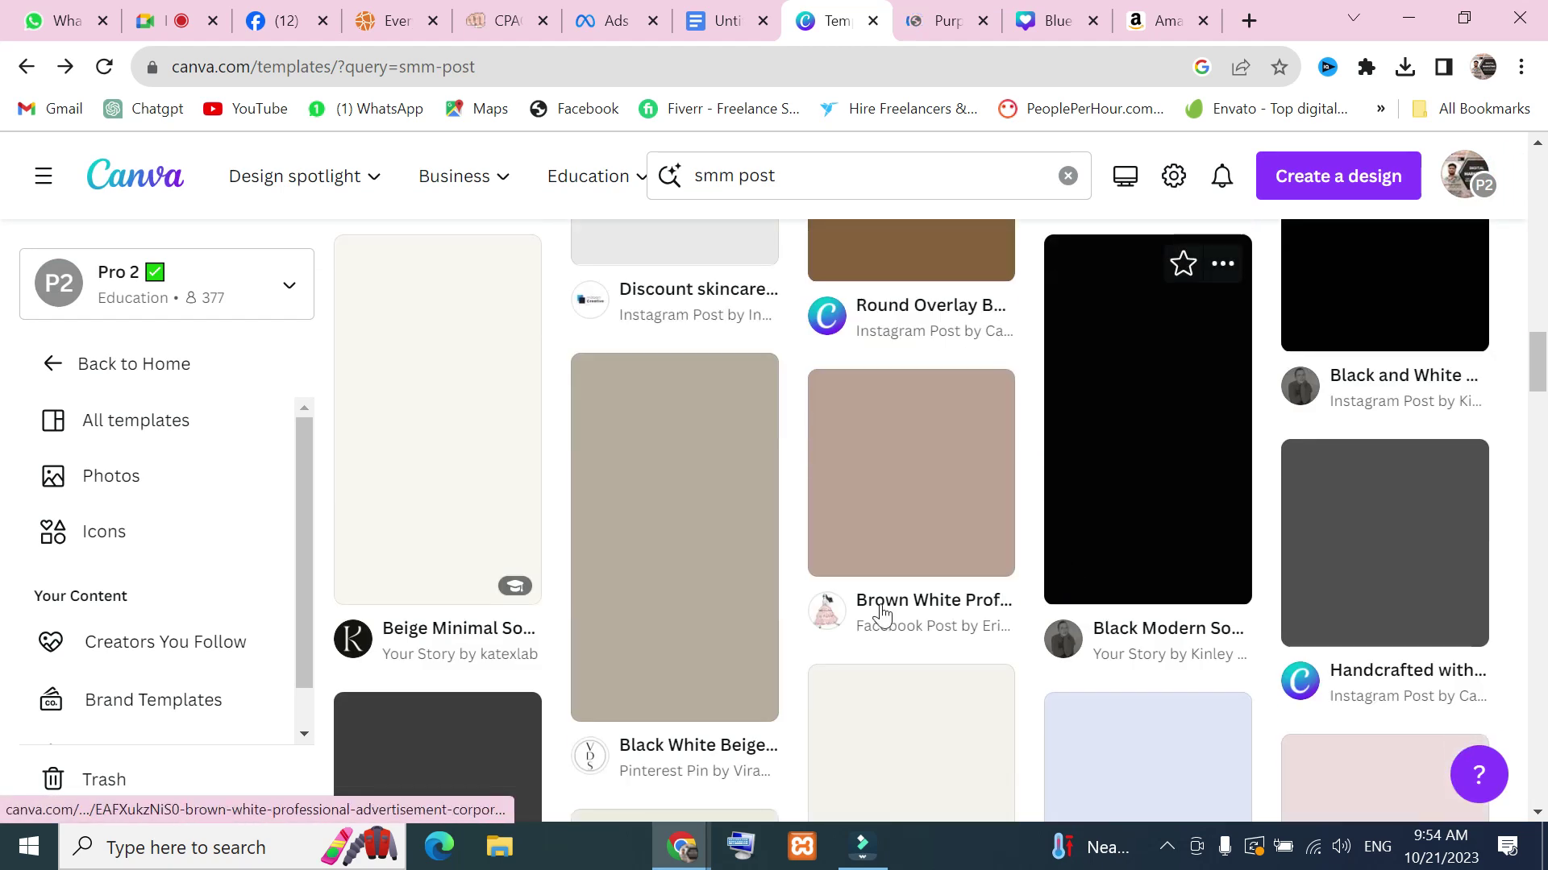
scroll(882, 616, up, 8)
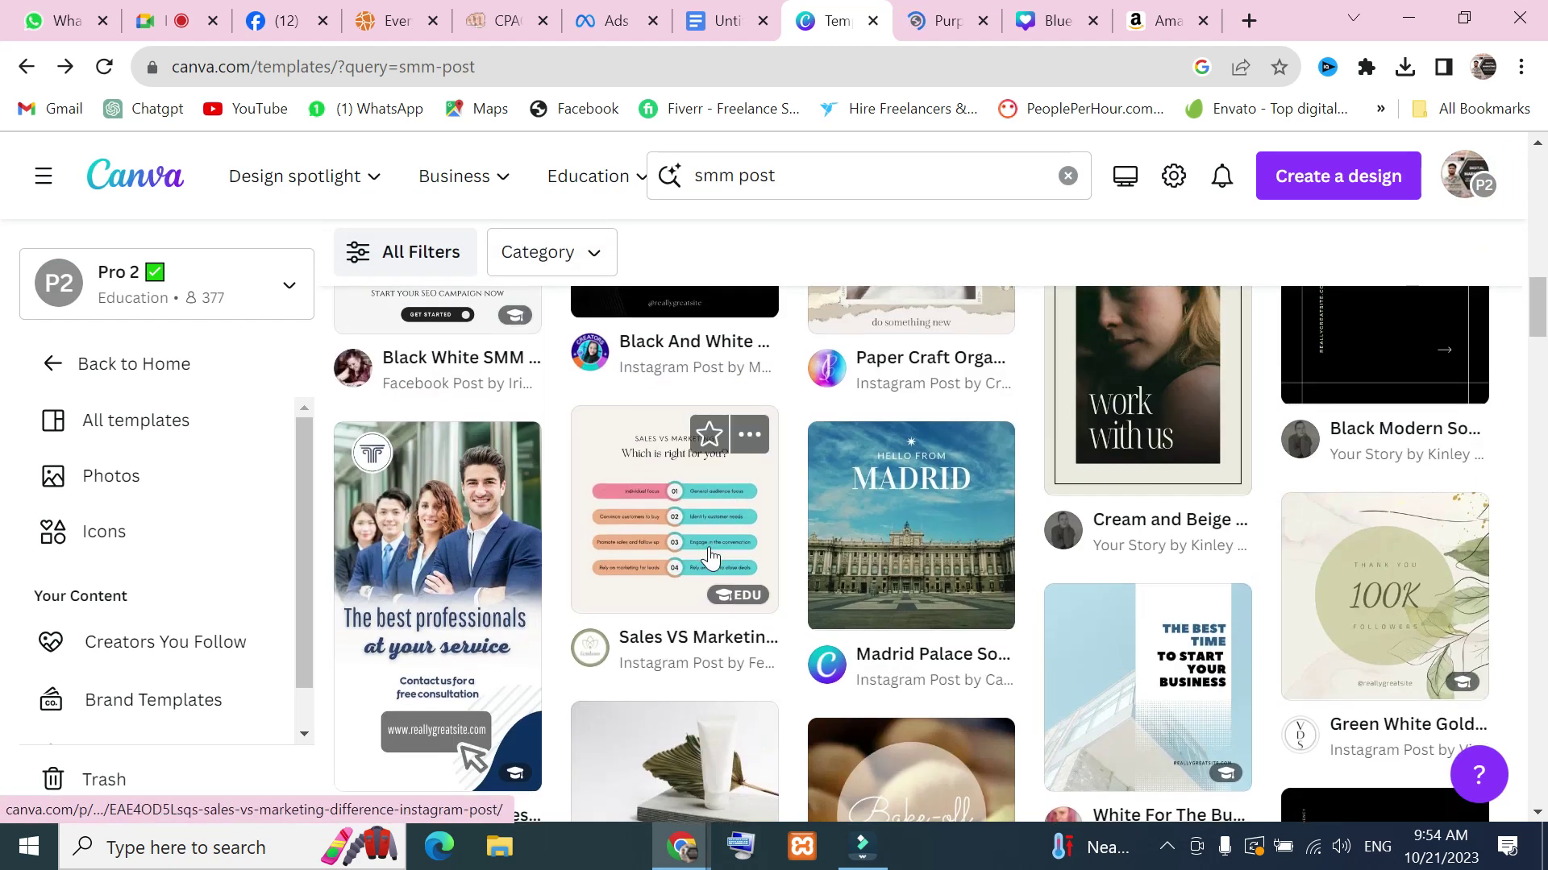
scroll(709, 556, down, 4)
scroll(685, 532, up, 4)
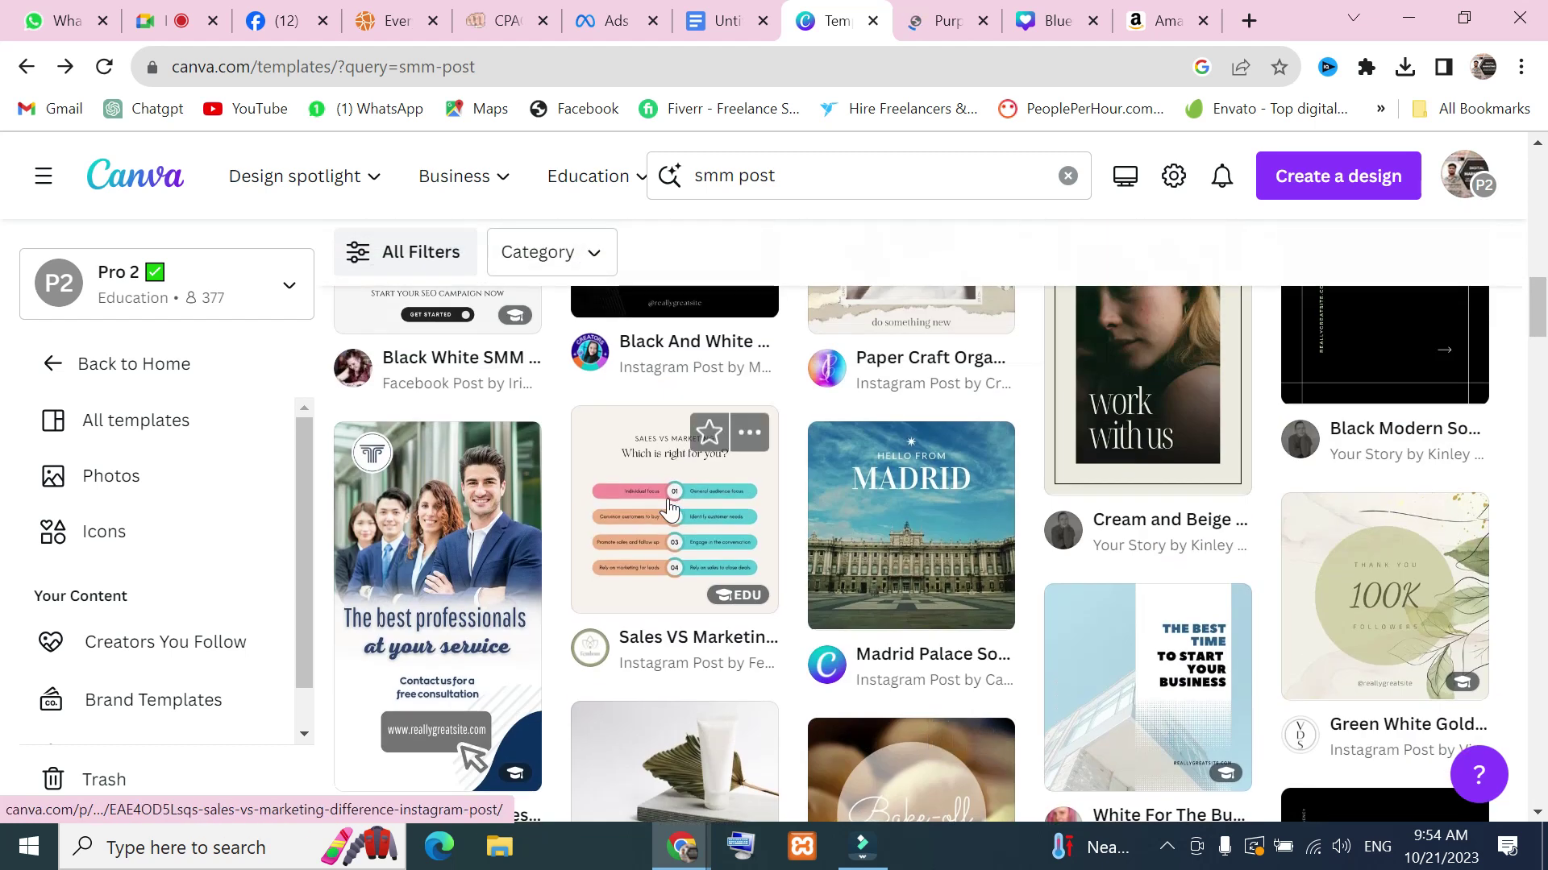
click(668, 501)
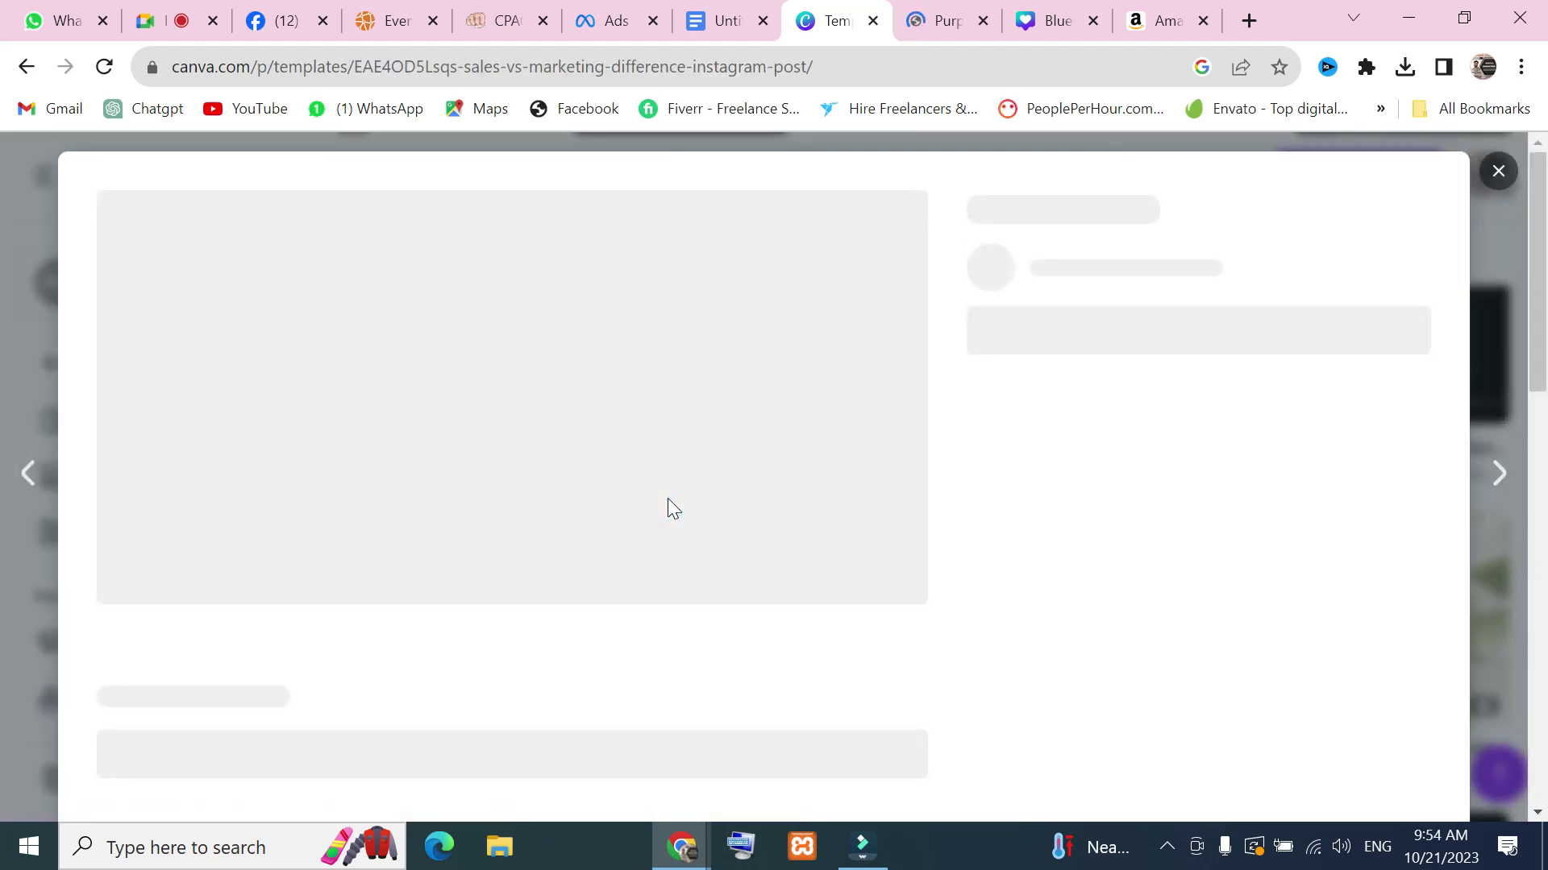